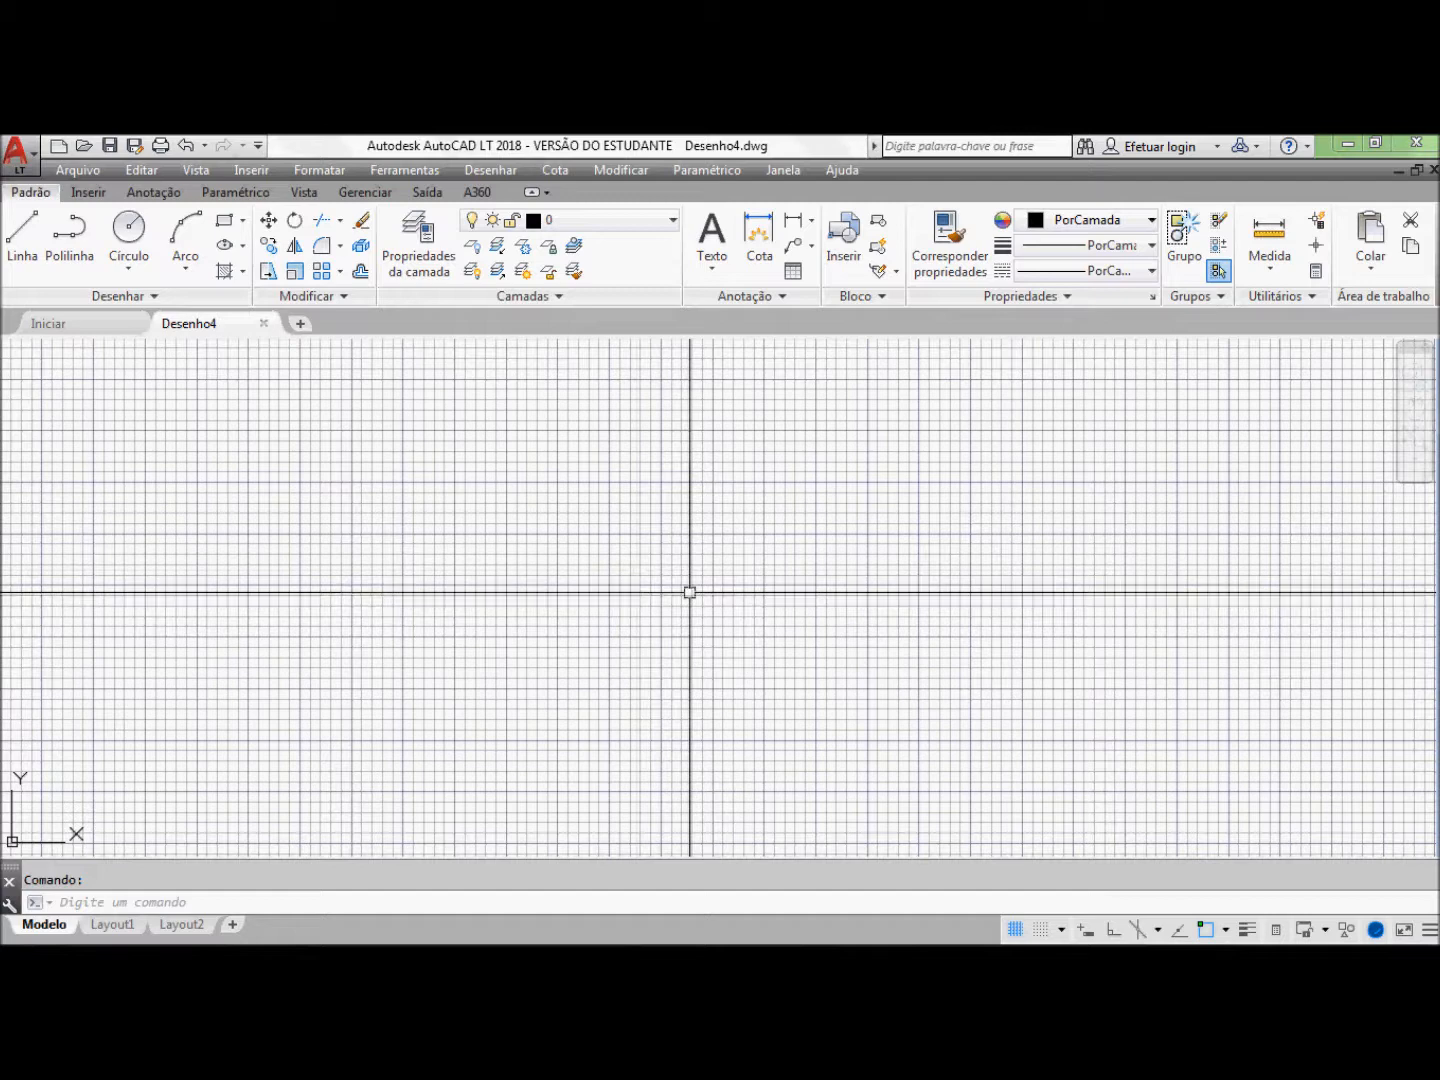
shift+right_click(697, 584)
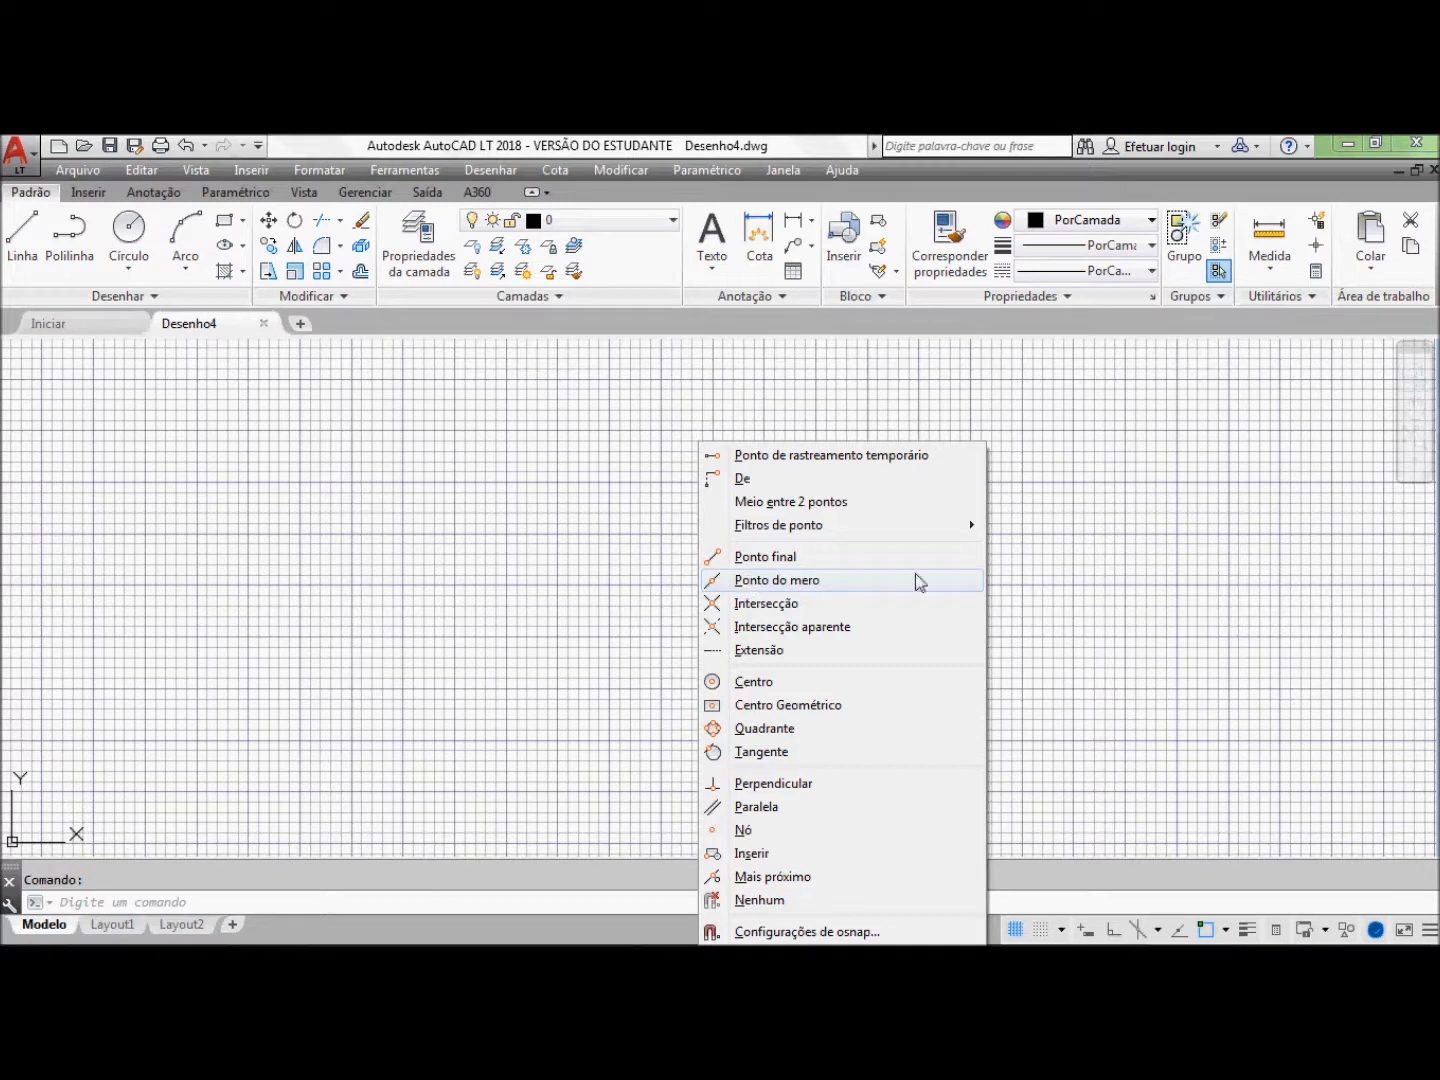
click(1085, 599)
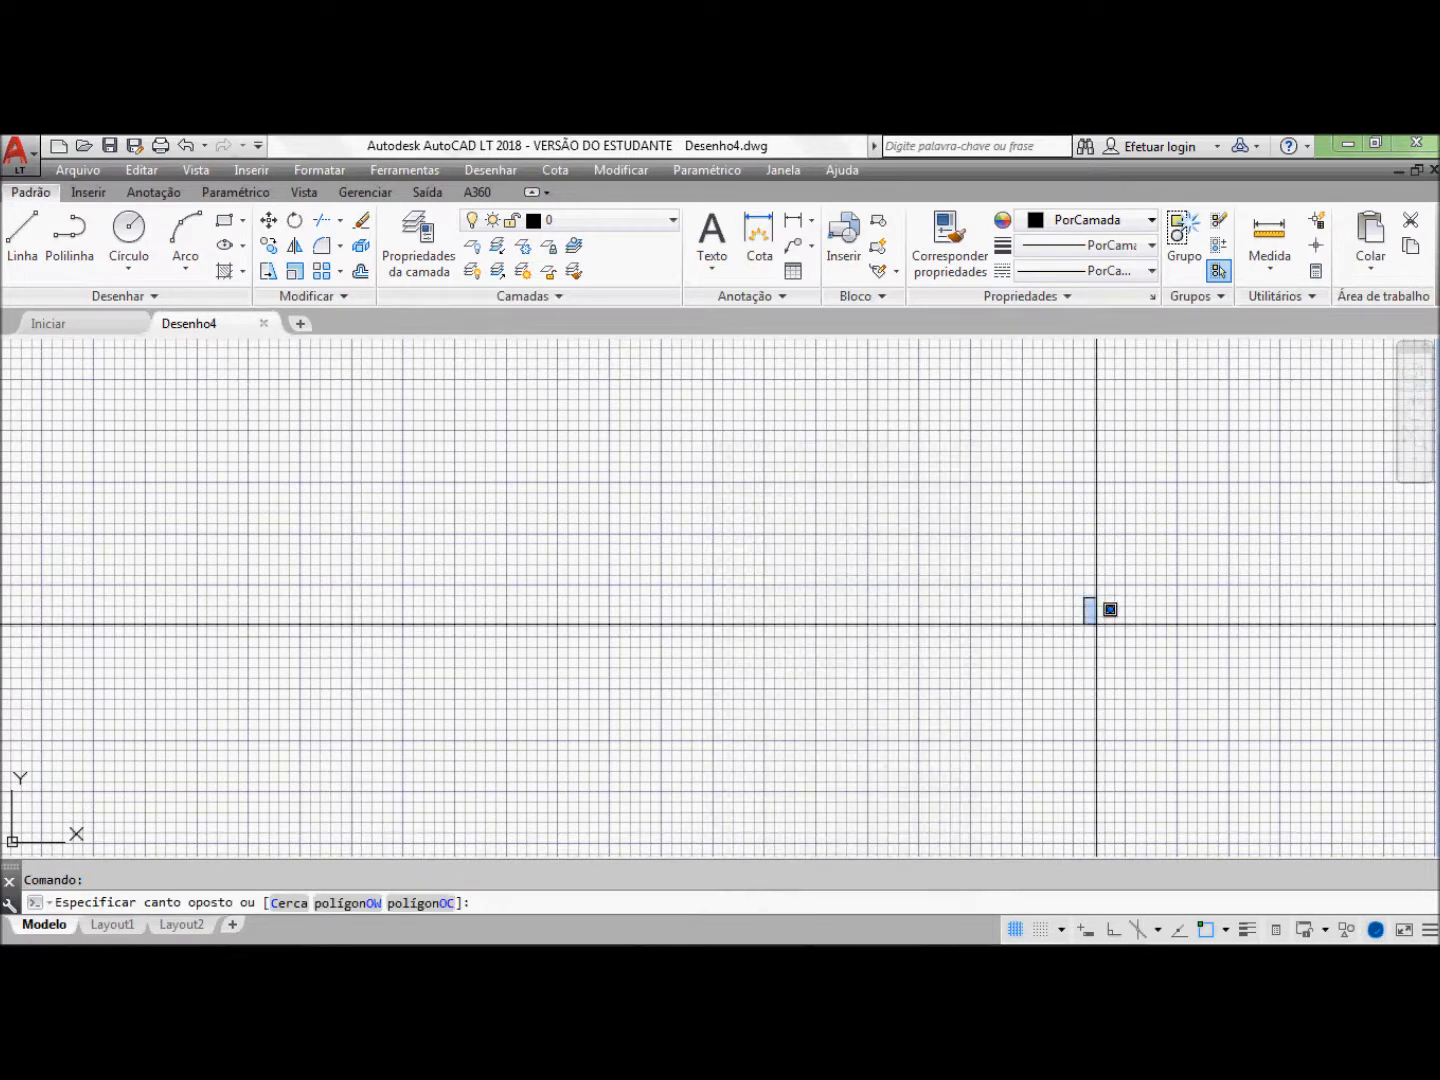
click(1166, 734)
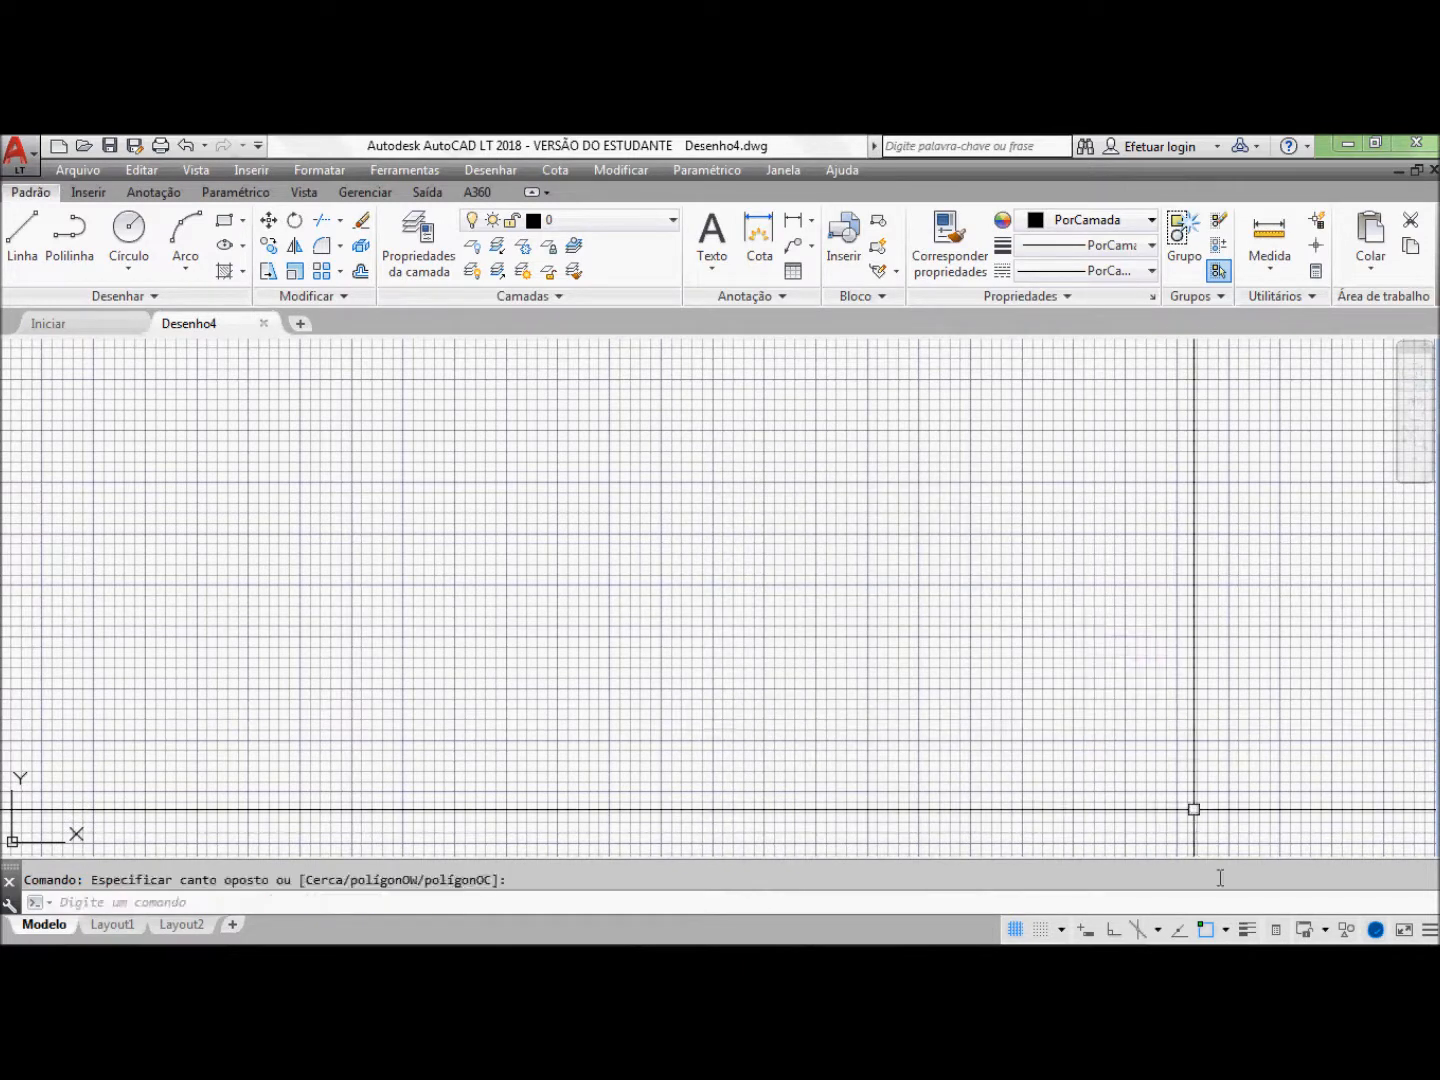
click(1228, 931)
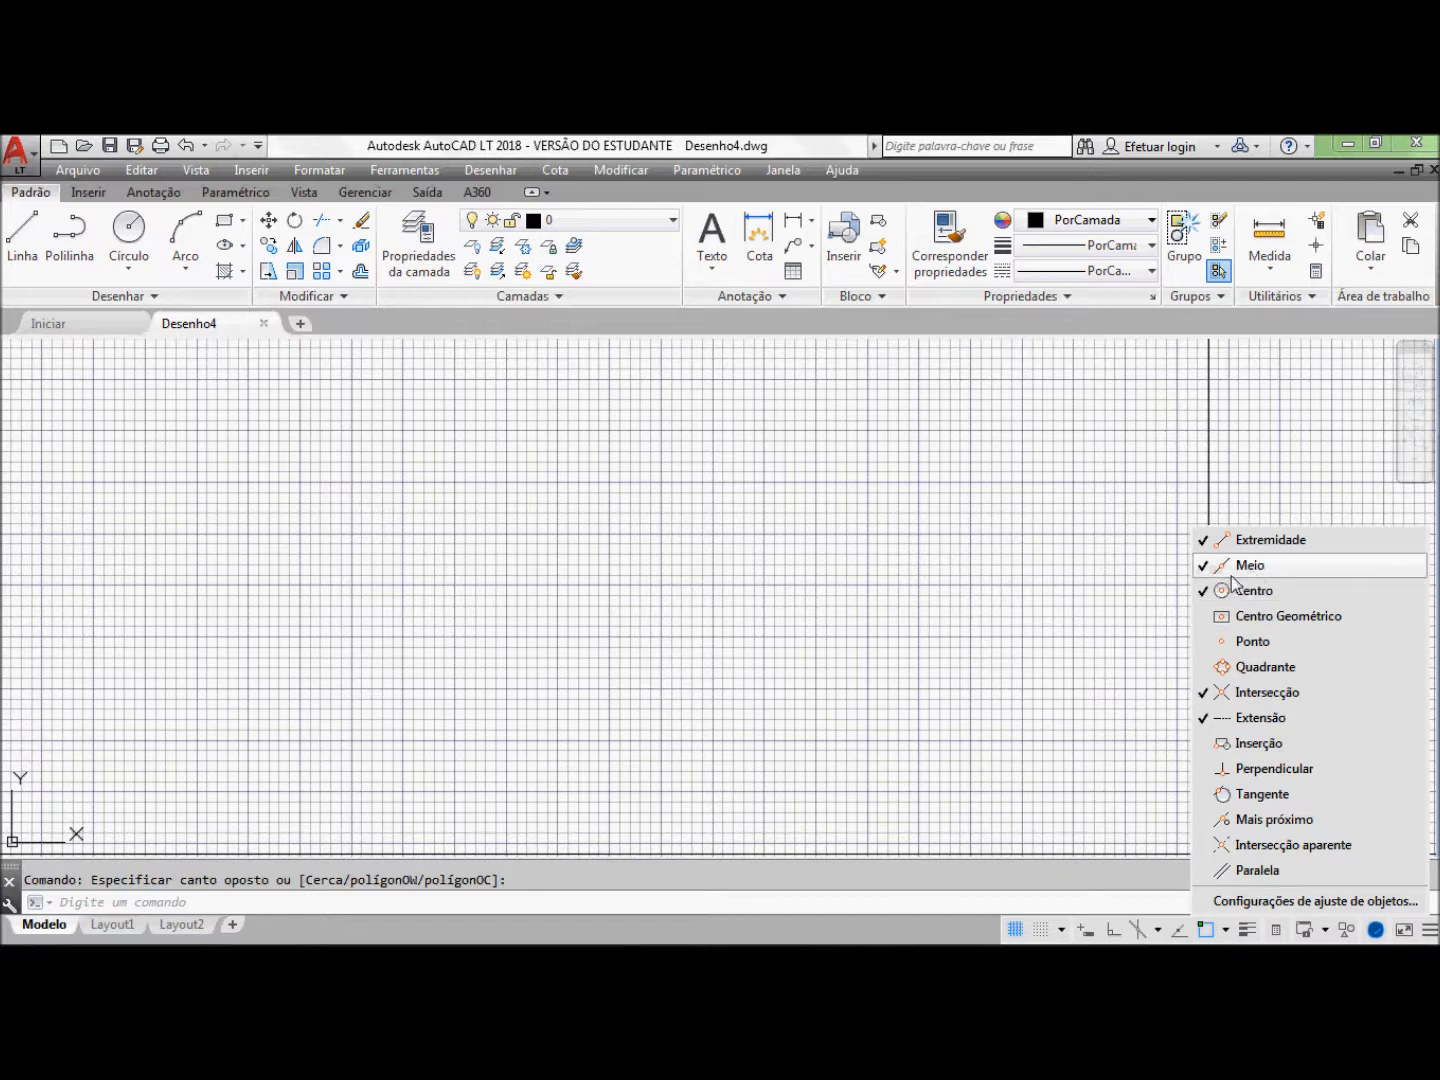
click(950, 613)
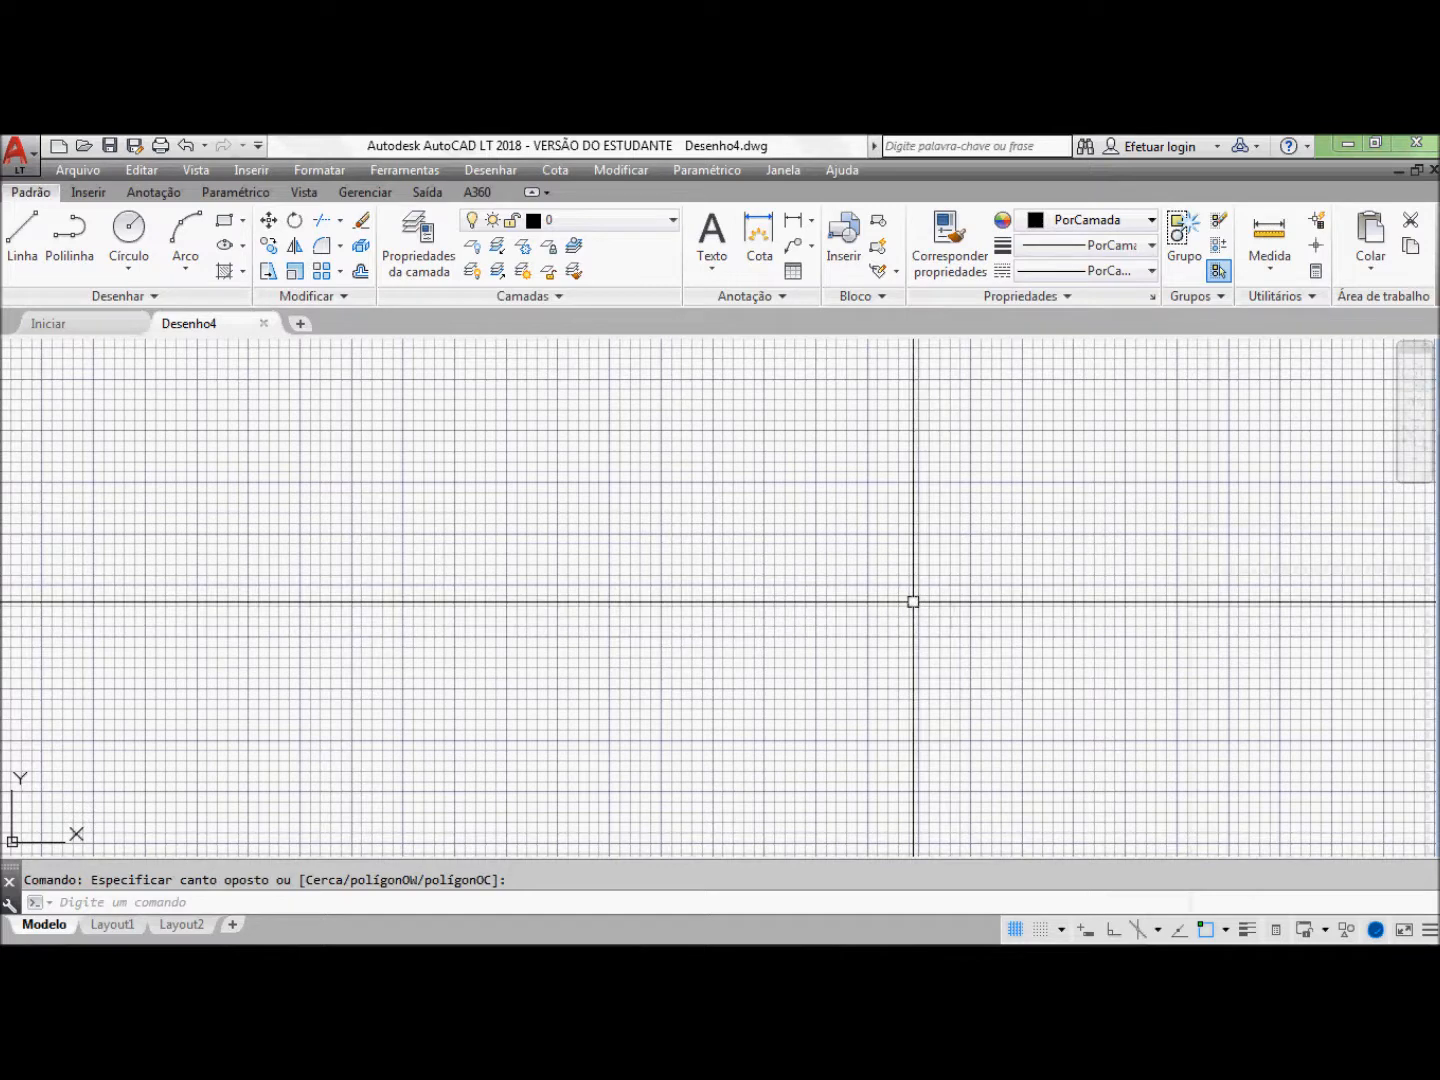
key(alt+Tab)
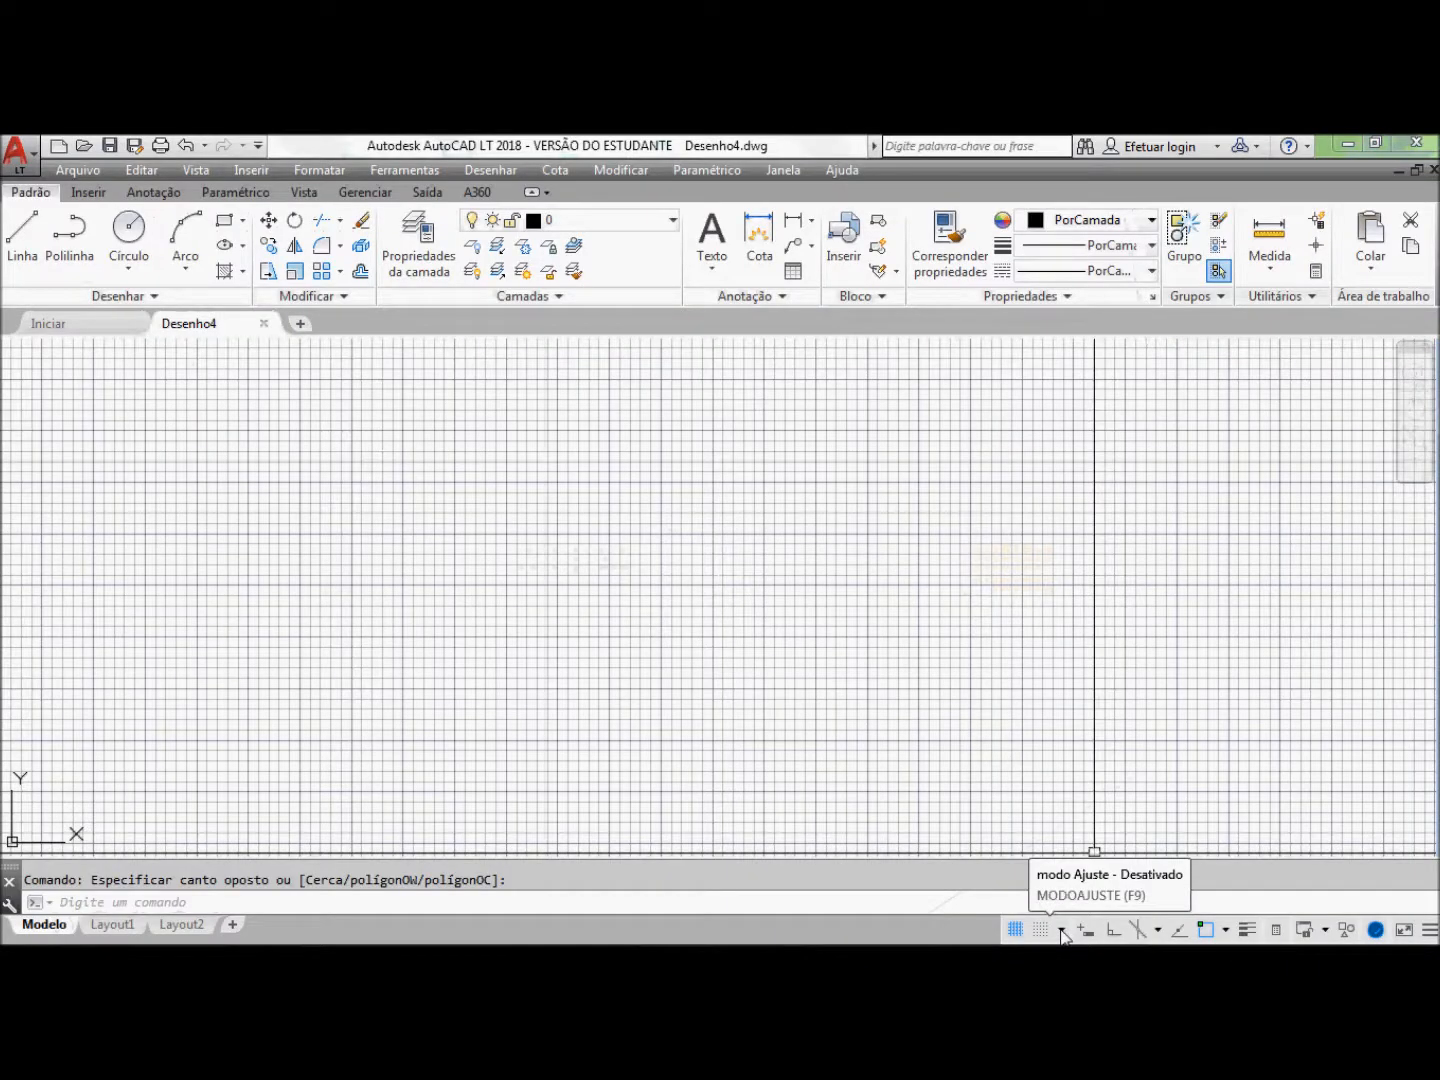
Step: Set the grid's X and Y spacing to 5 with a major line every 1, and turn off adaptive grid and display beyond limits
click(1060, 930)
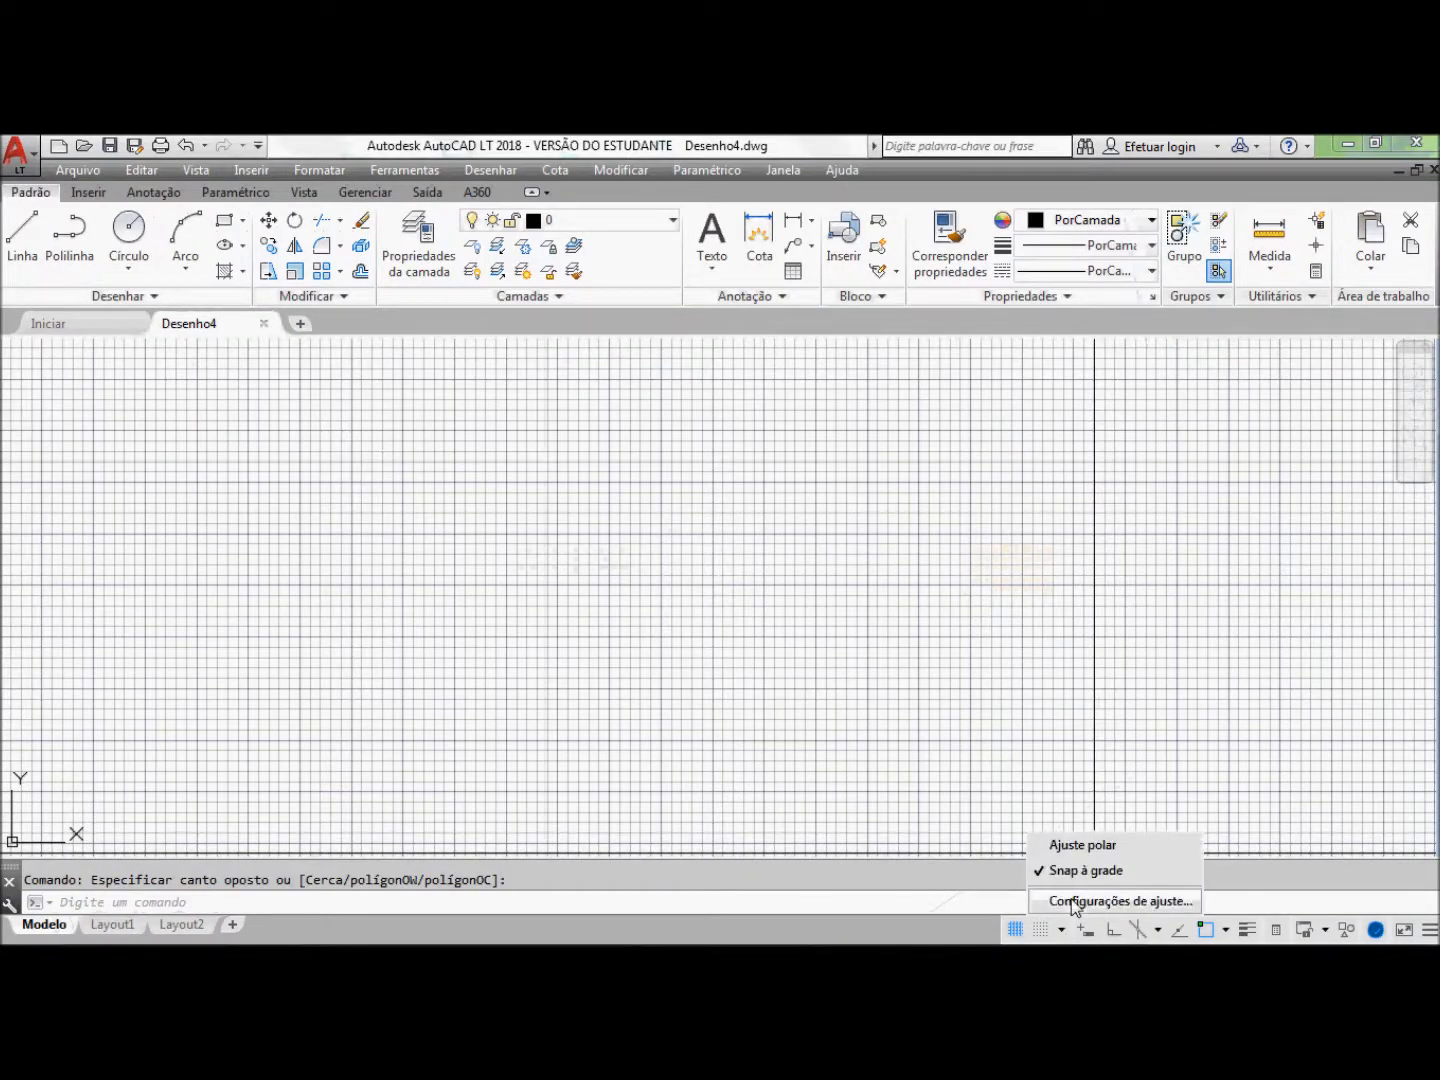
click(1073, 902)
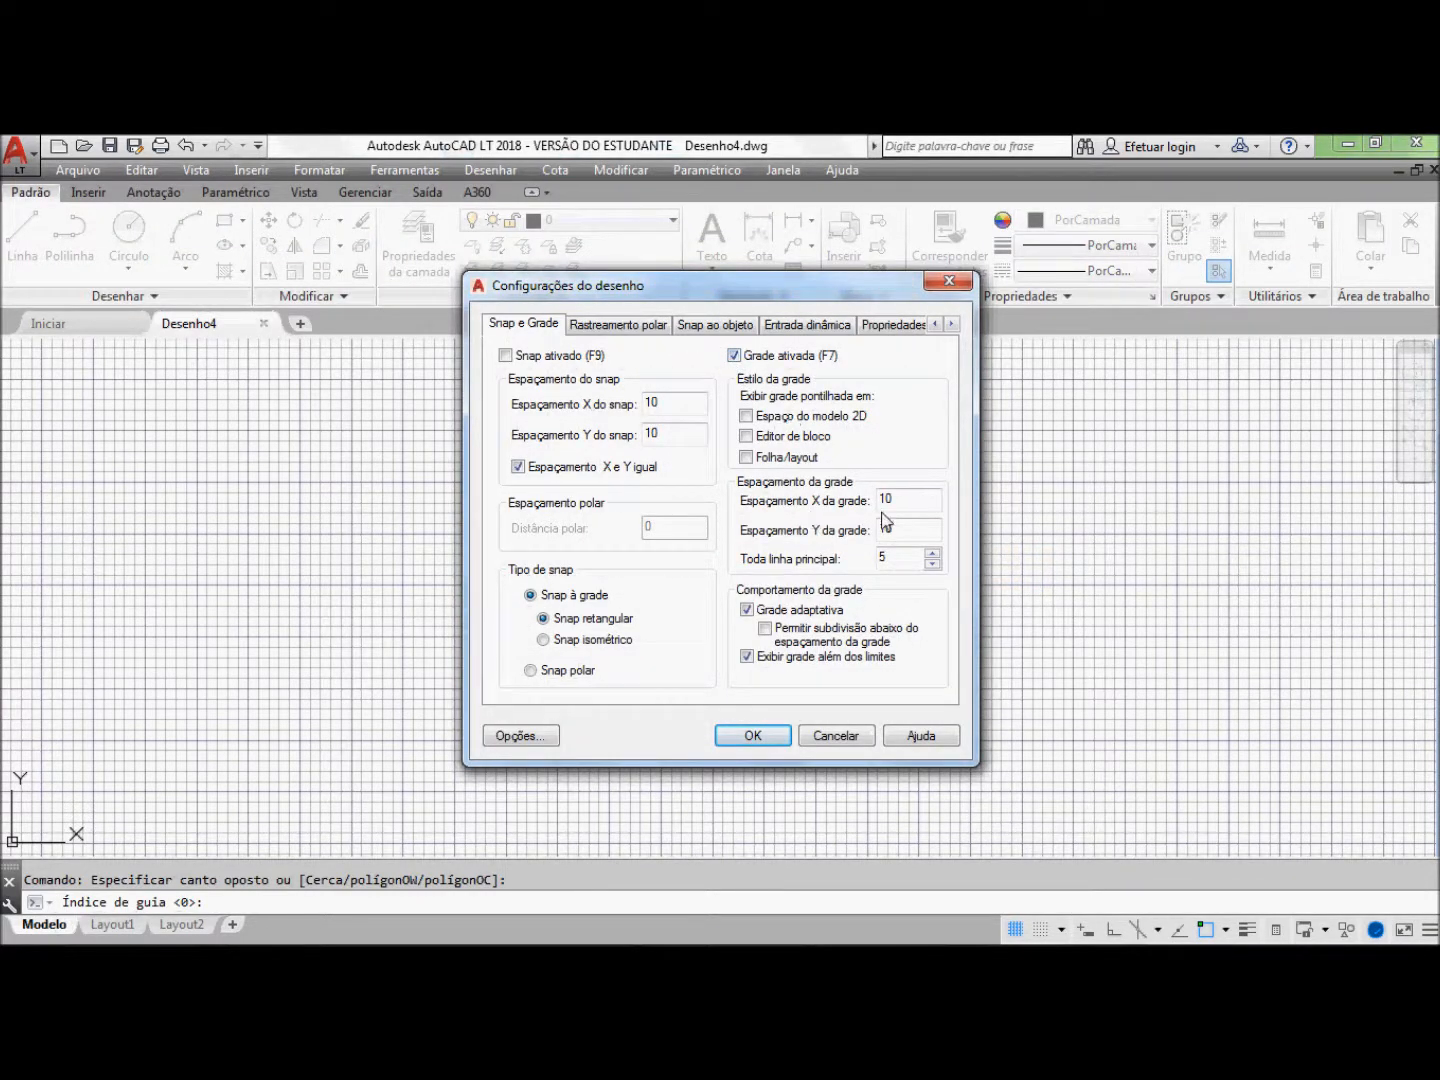
drag(901, 502, 875, 503)
text(5)
click(891, 529)
drag(892, 558, 850, 561)
click(746, 610)
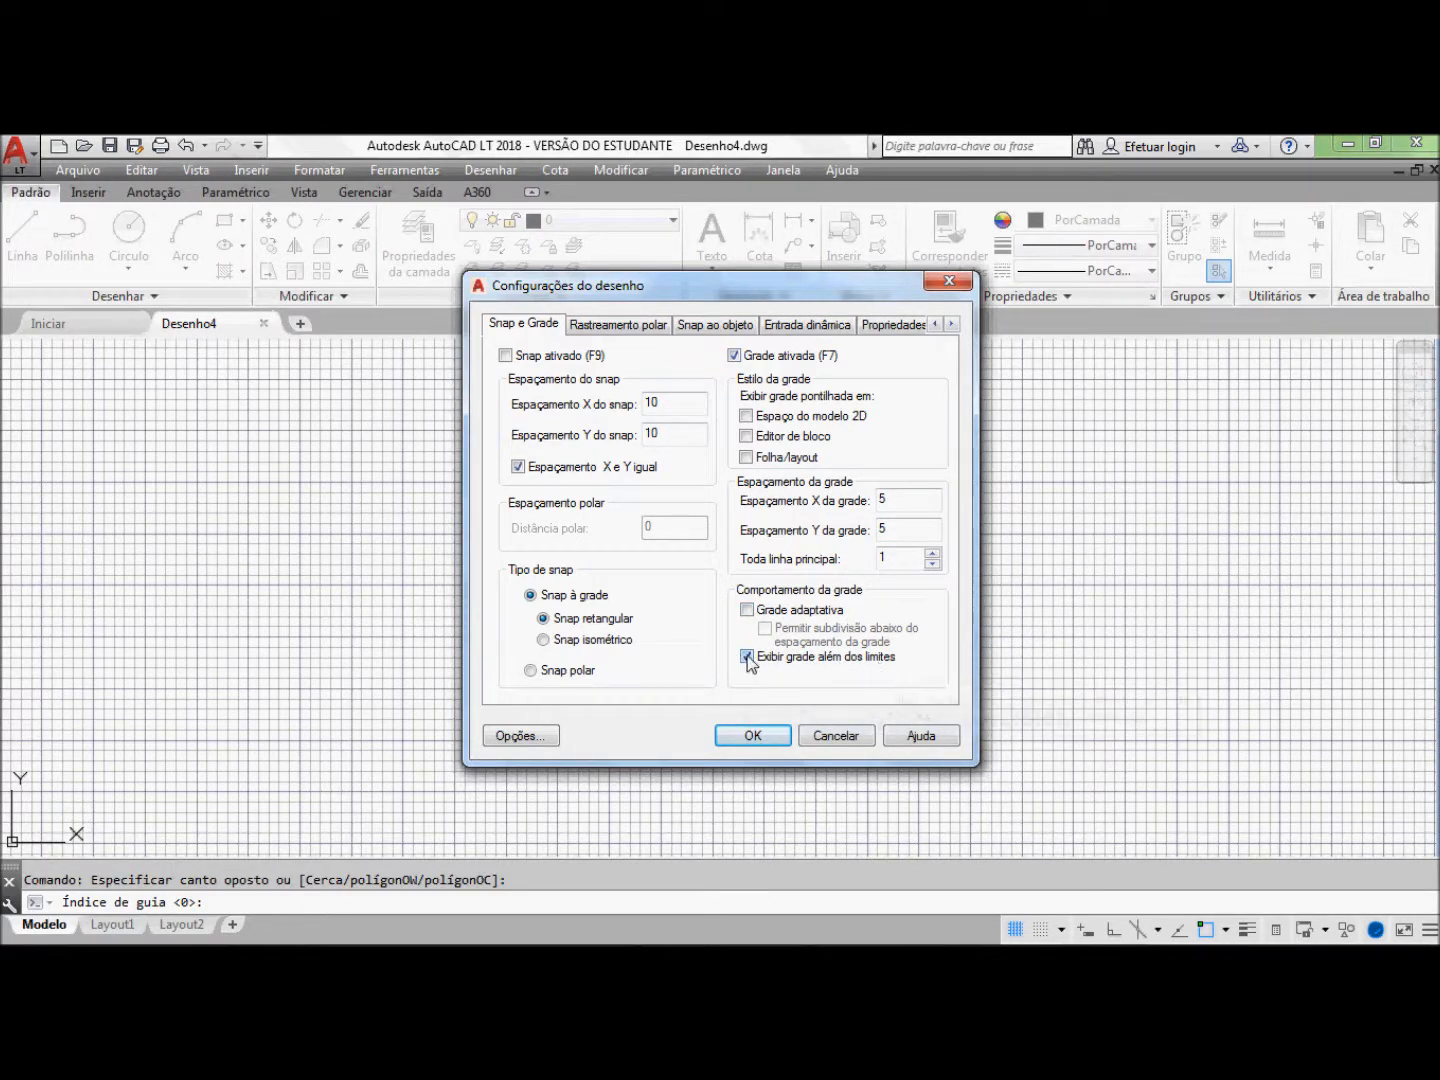
click(745, 734)
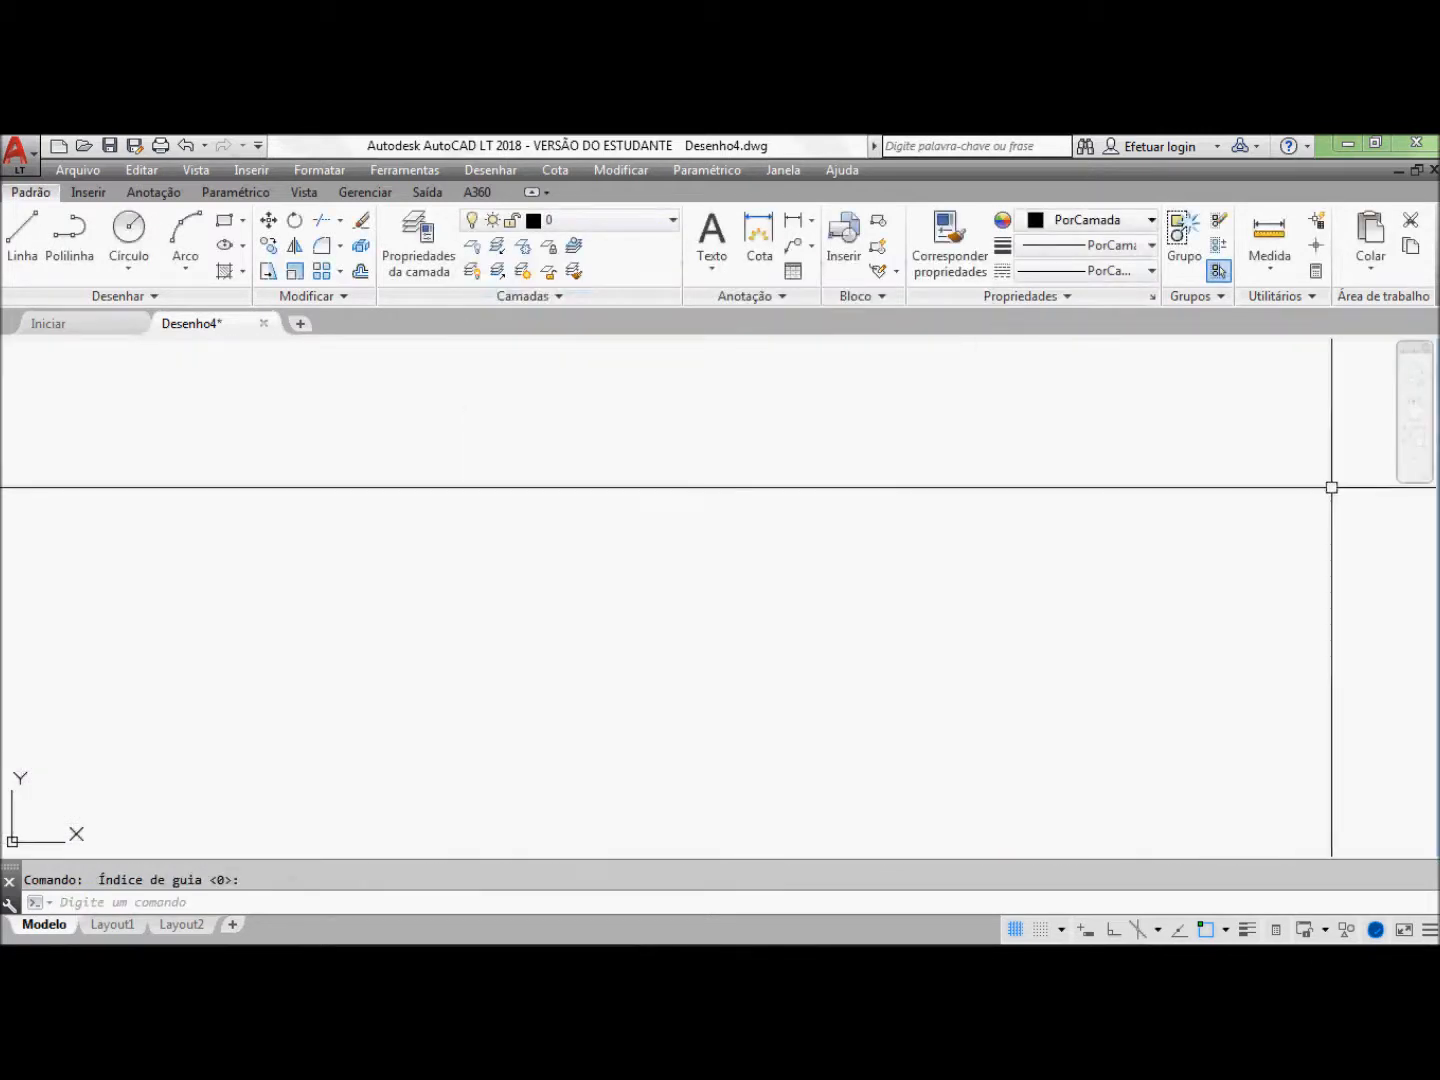
Step: Turn on grid snap with equal X and Y spacing of 2.5
click(1417, 460)
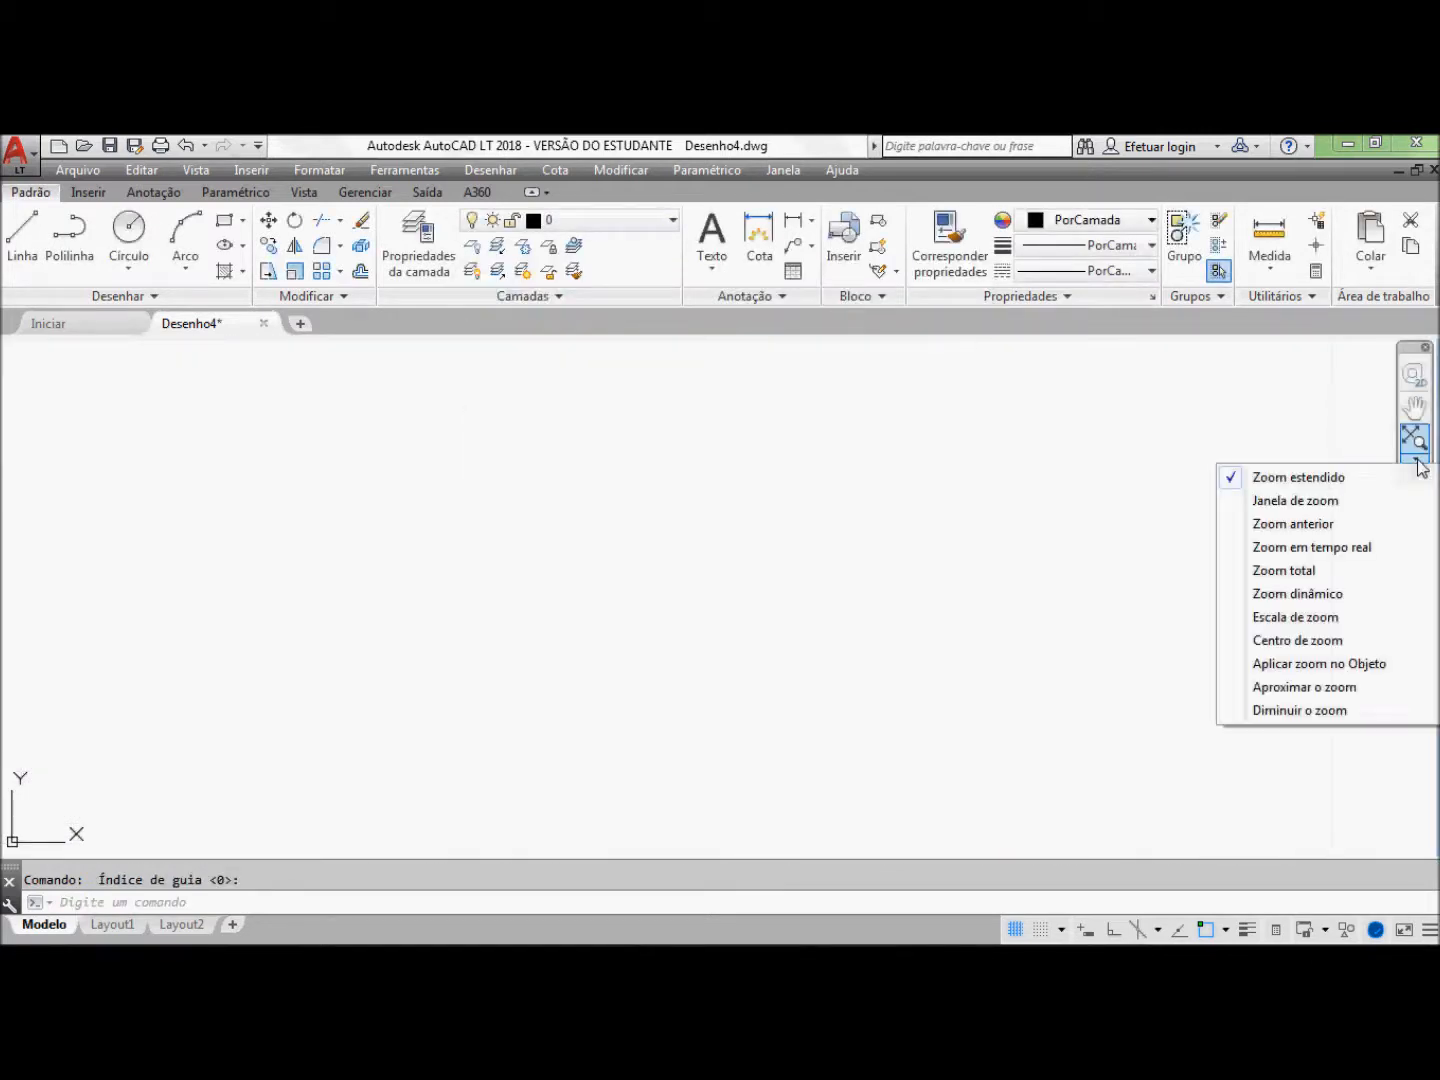
click(1305, 570)
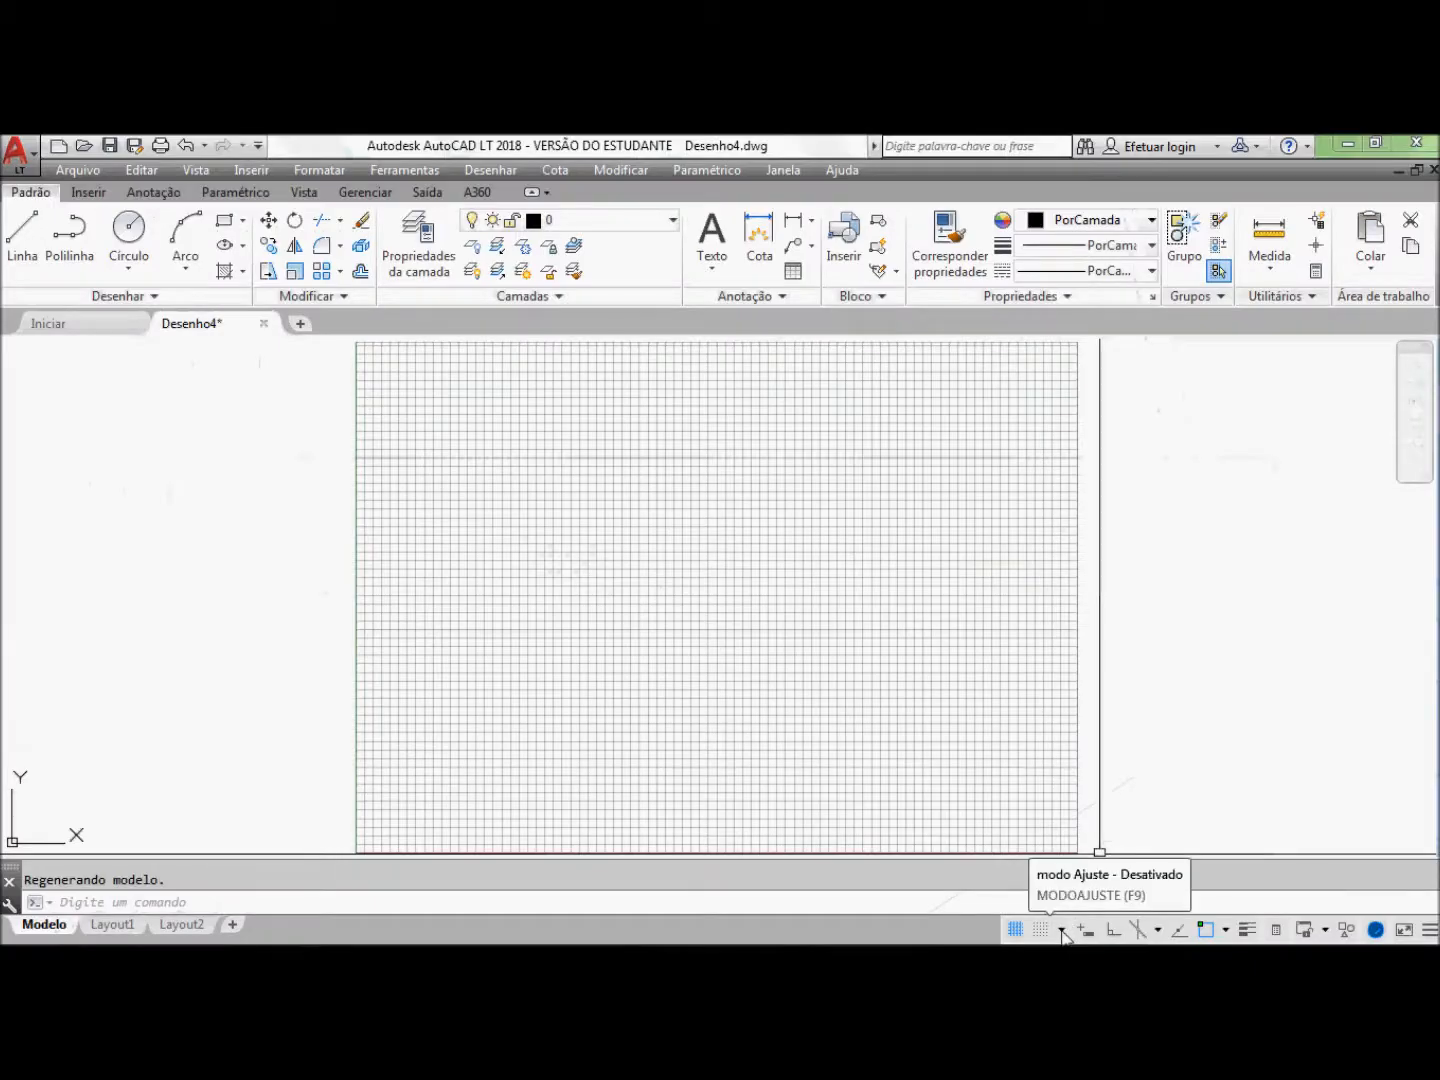
click(1062, 931)
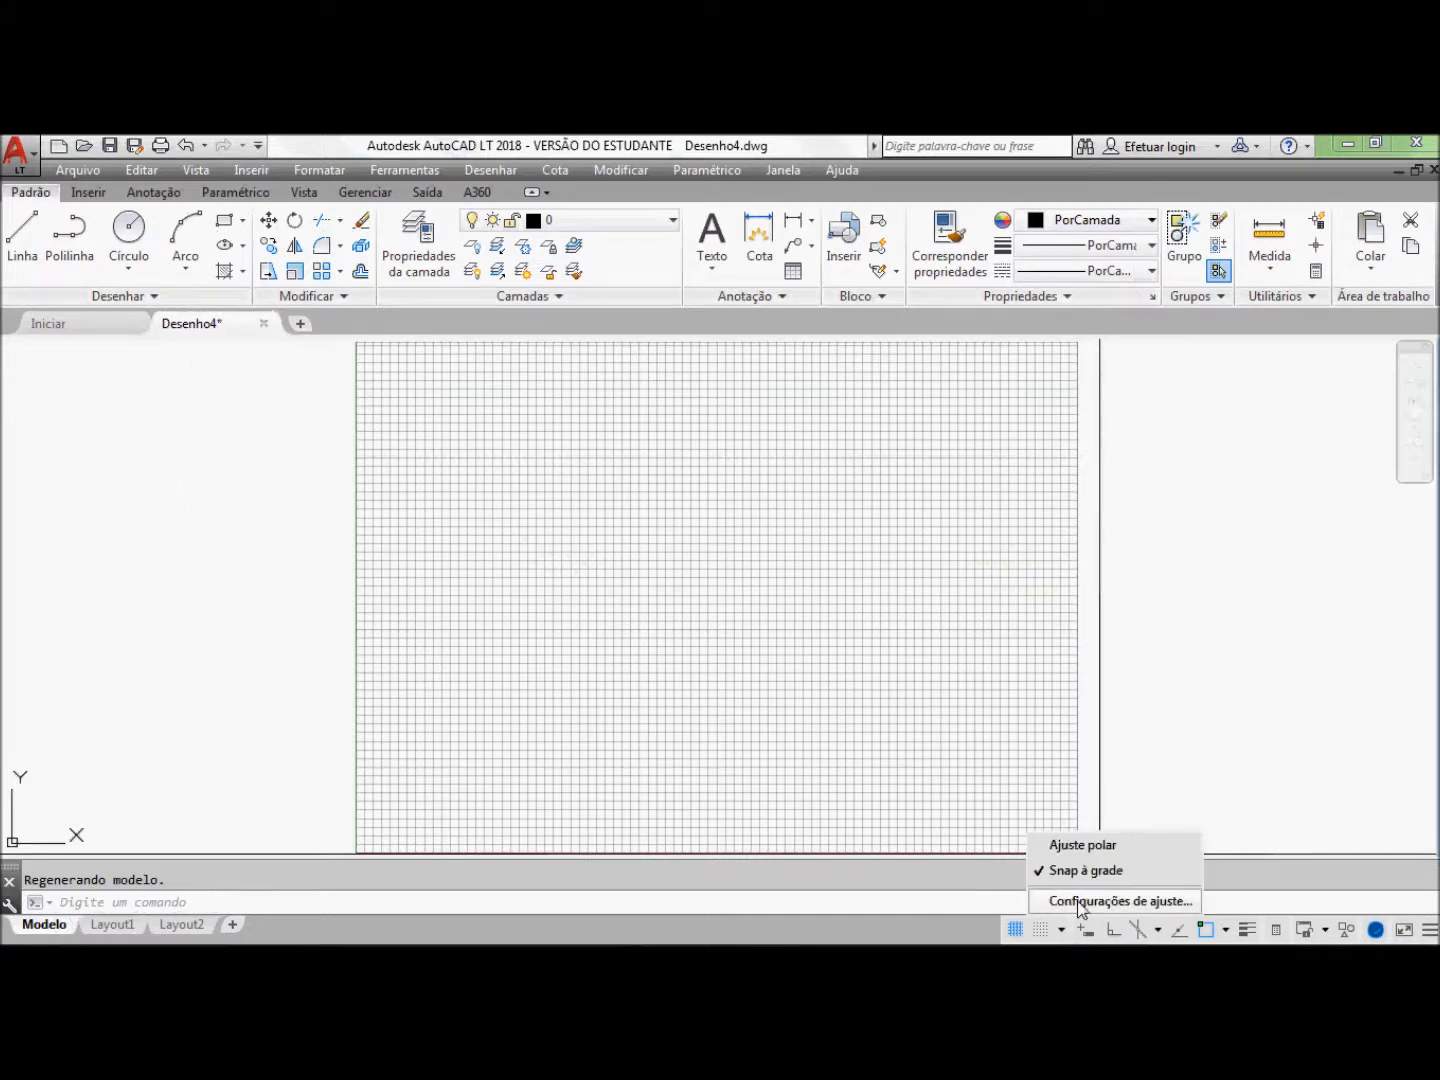
click(1084, 901)
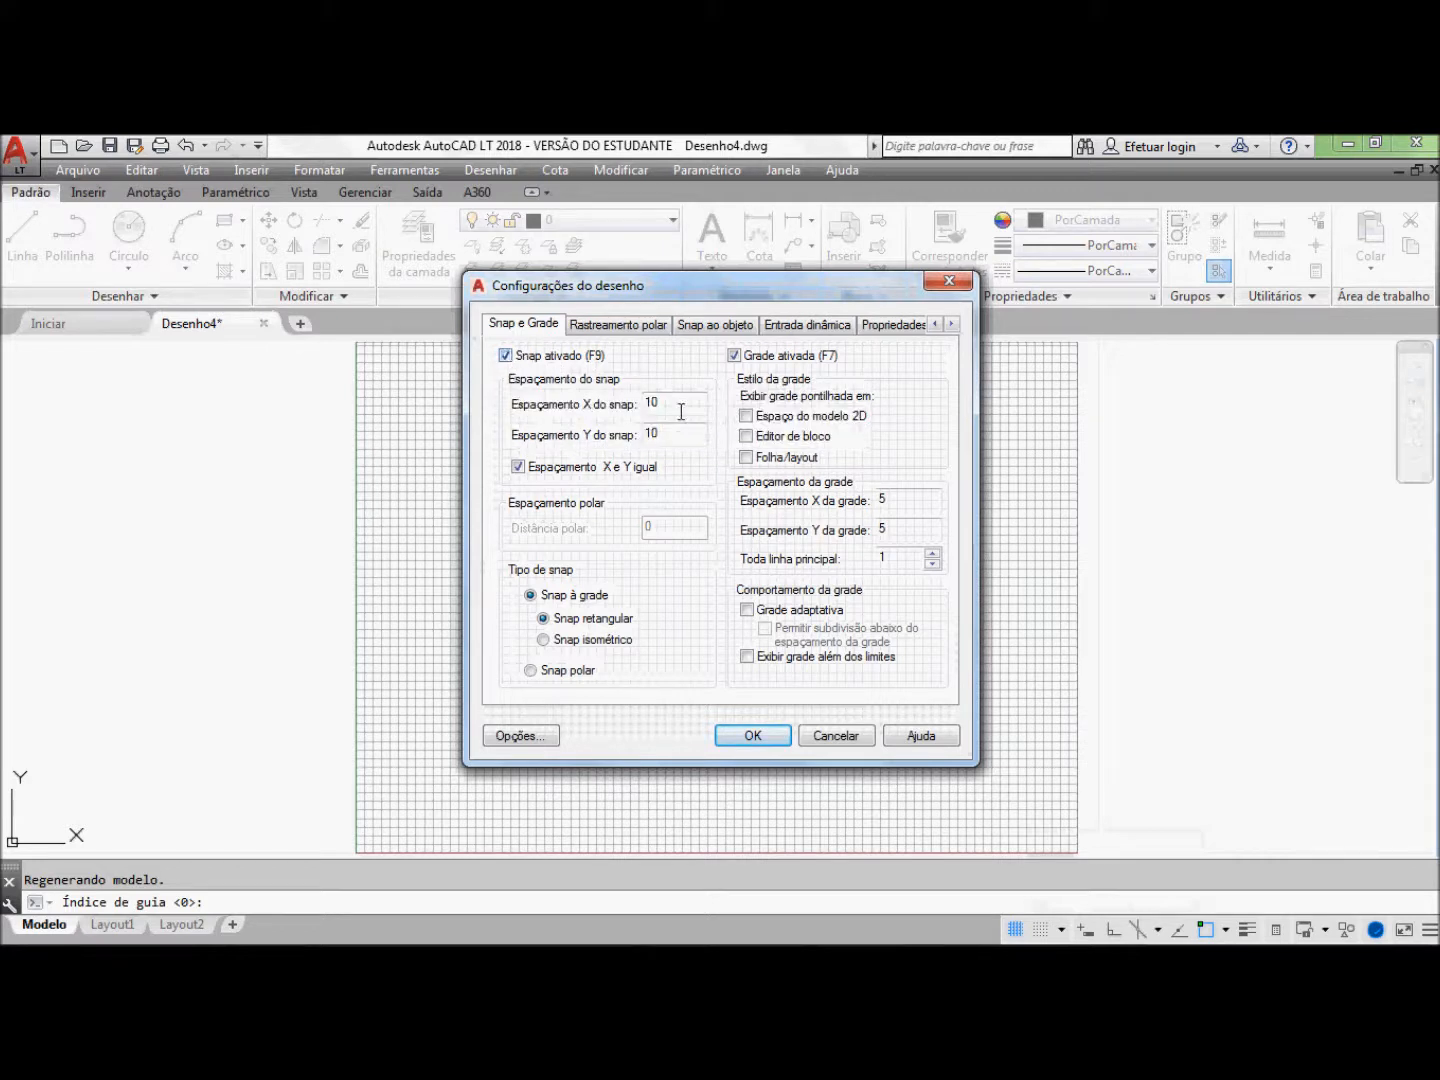
drag(679, 407, 614, 411)
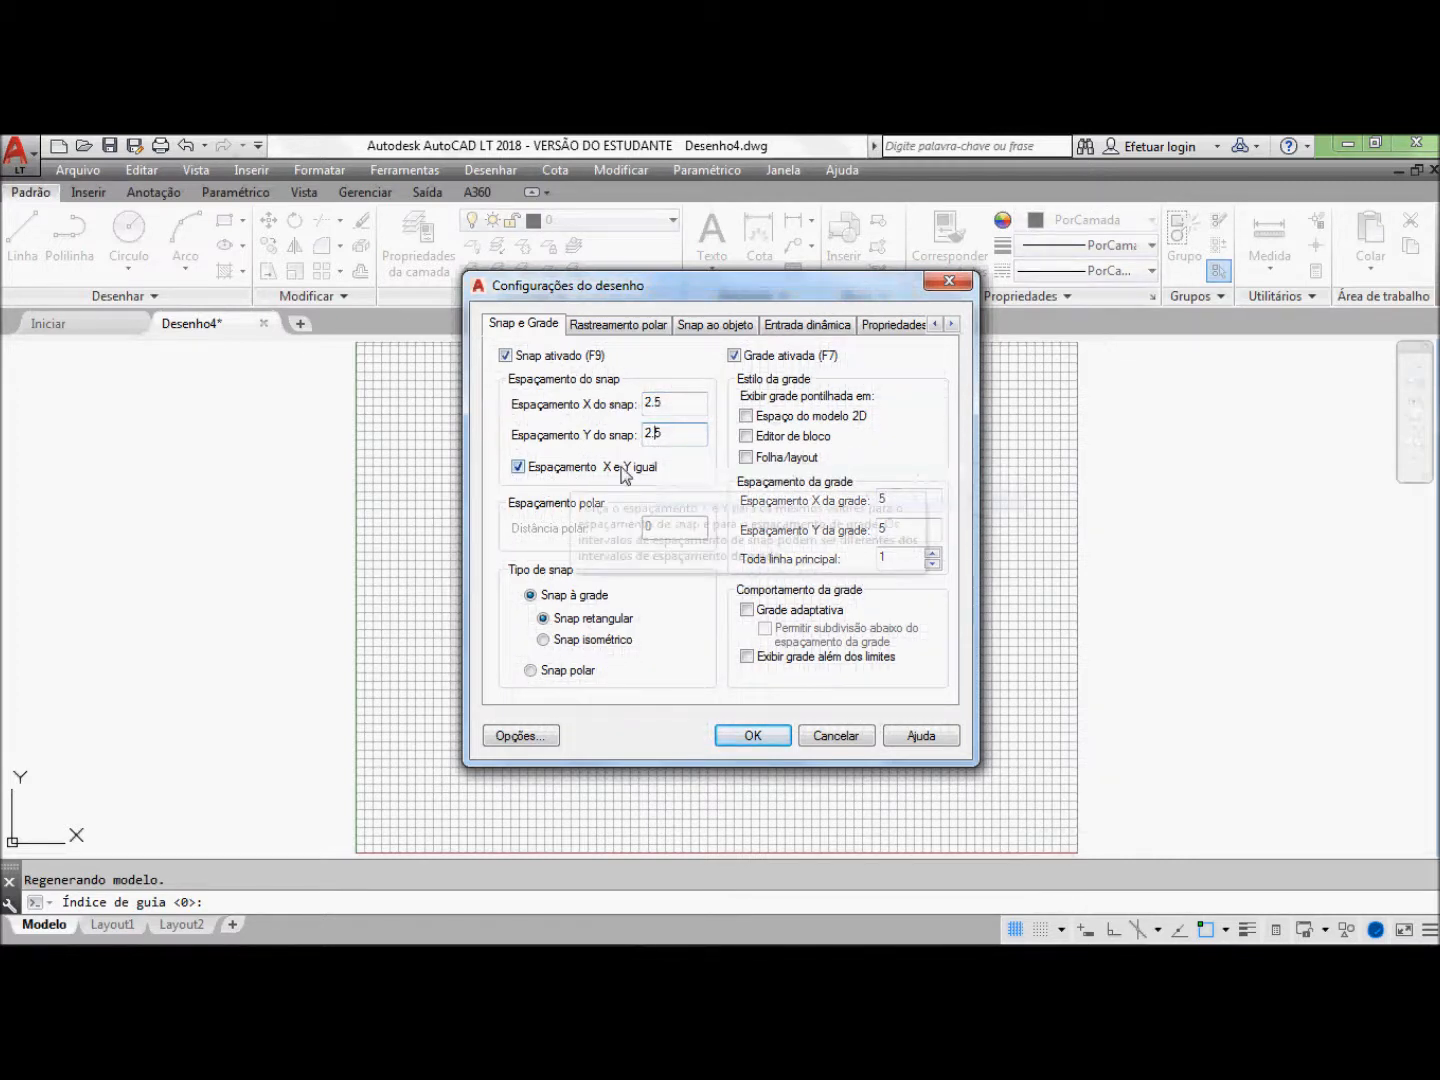
click(518, 466)
click(518, 465)
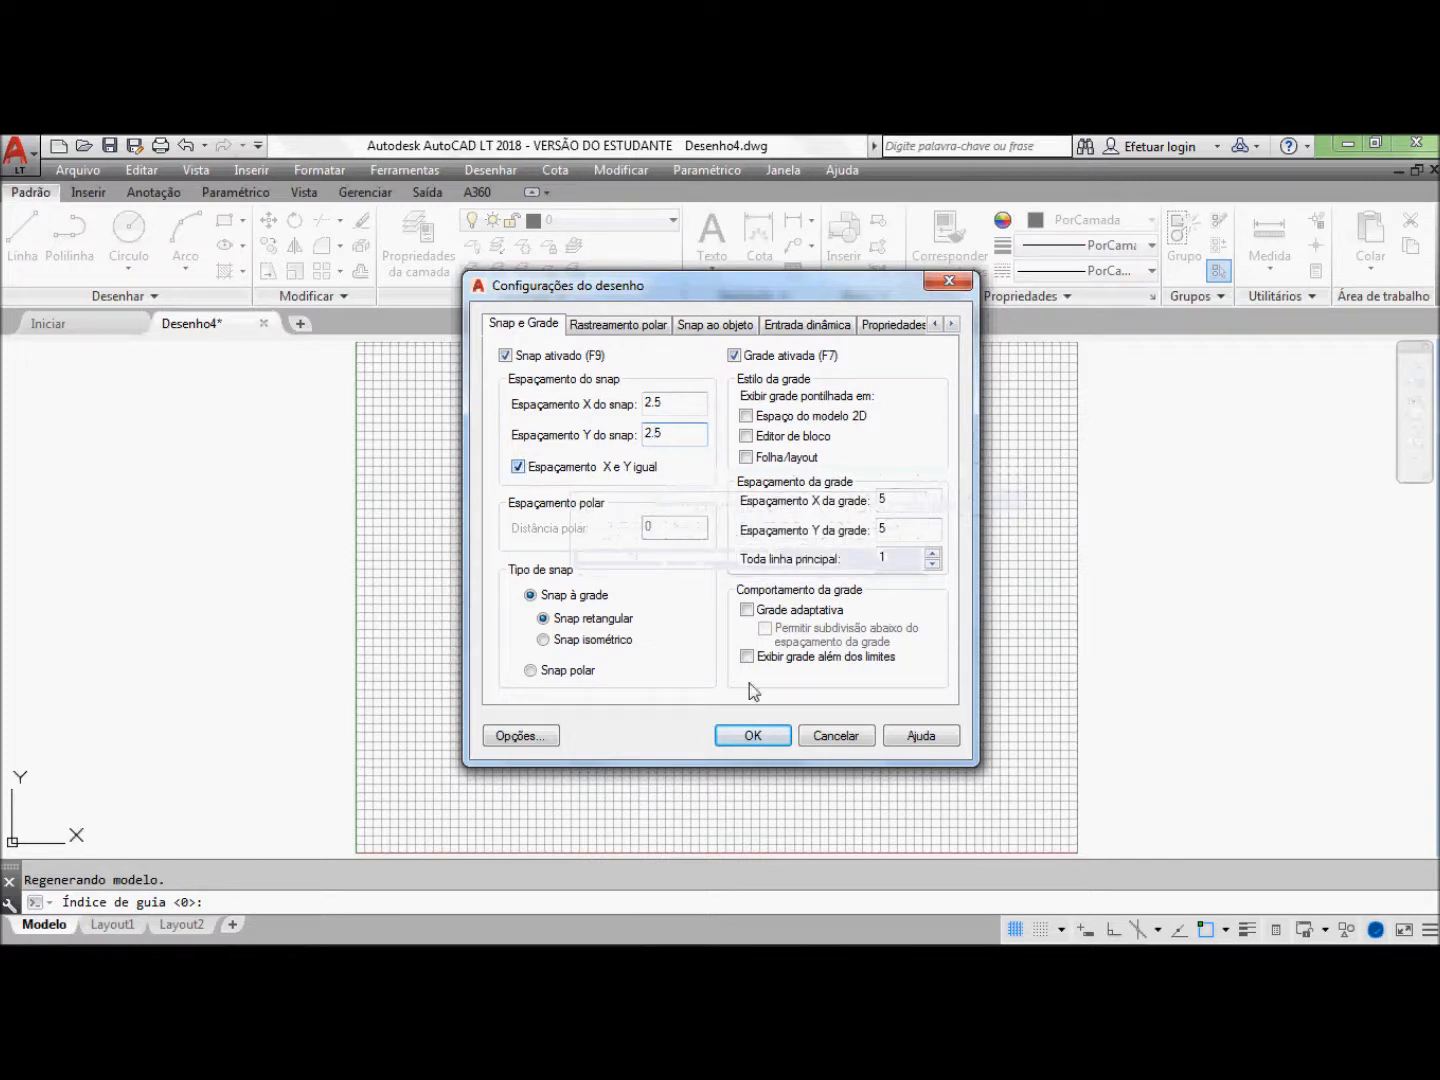
click(752, 735)
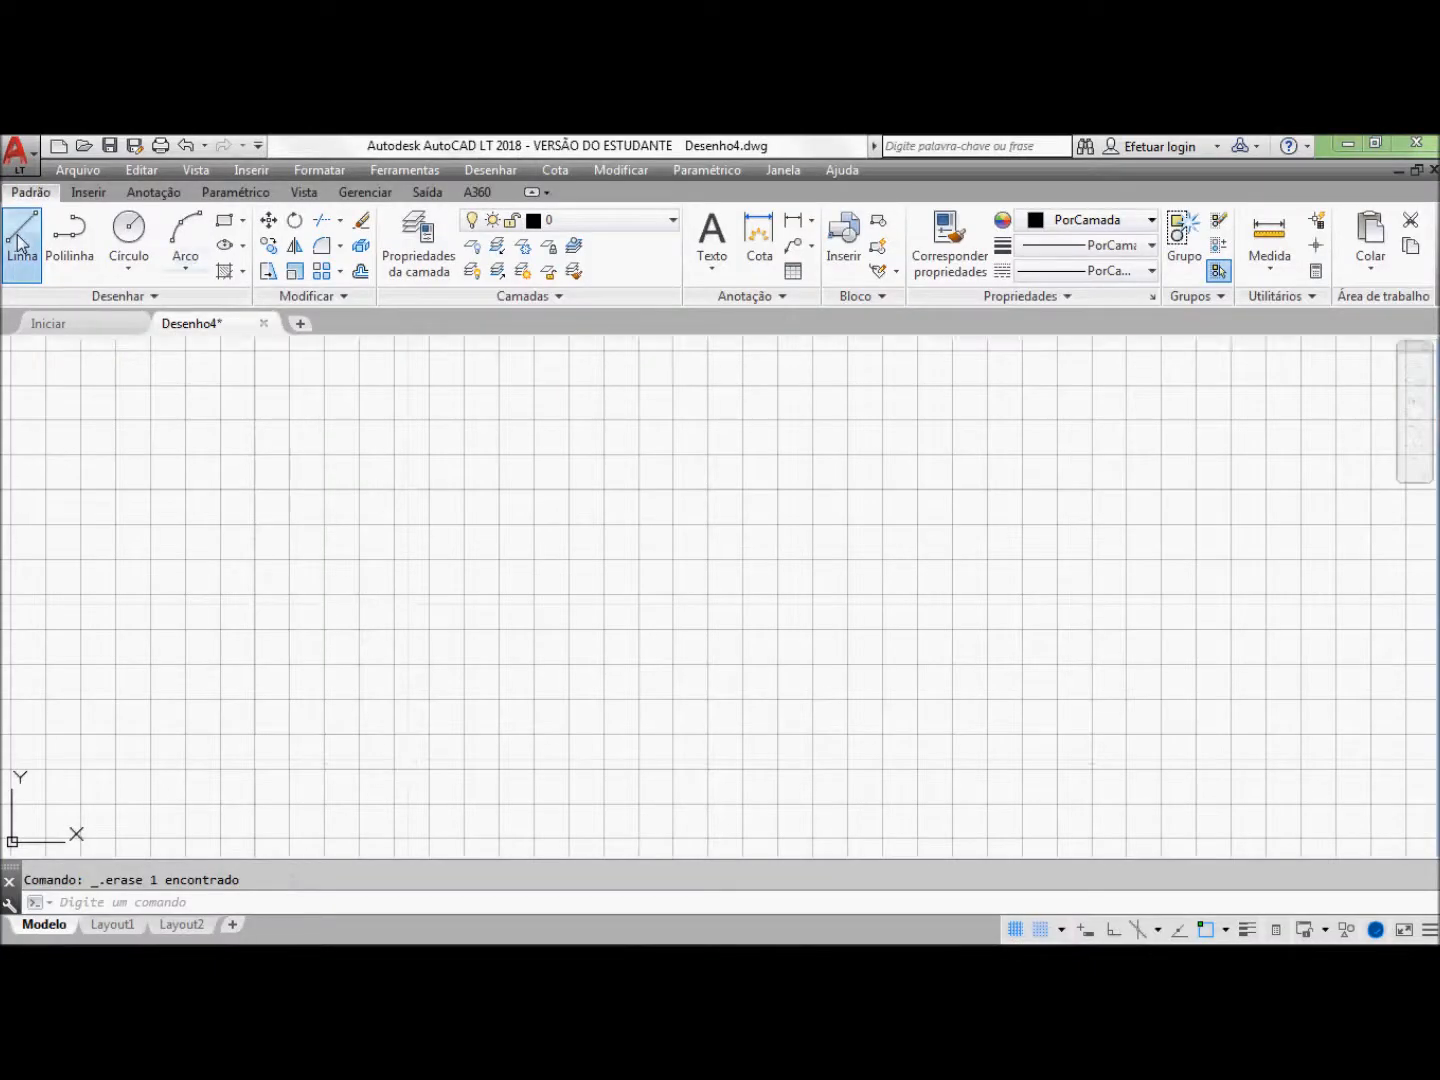
Step: Draw a horizontal line about 115 units long (23 grid squares) across the upper part of the grid
click(23, 232)
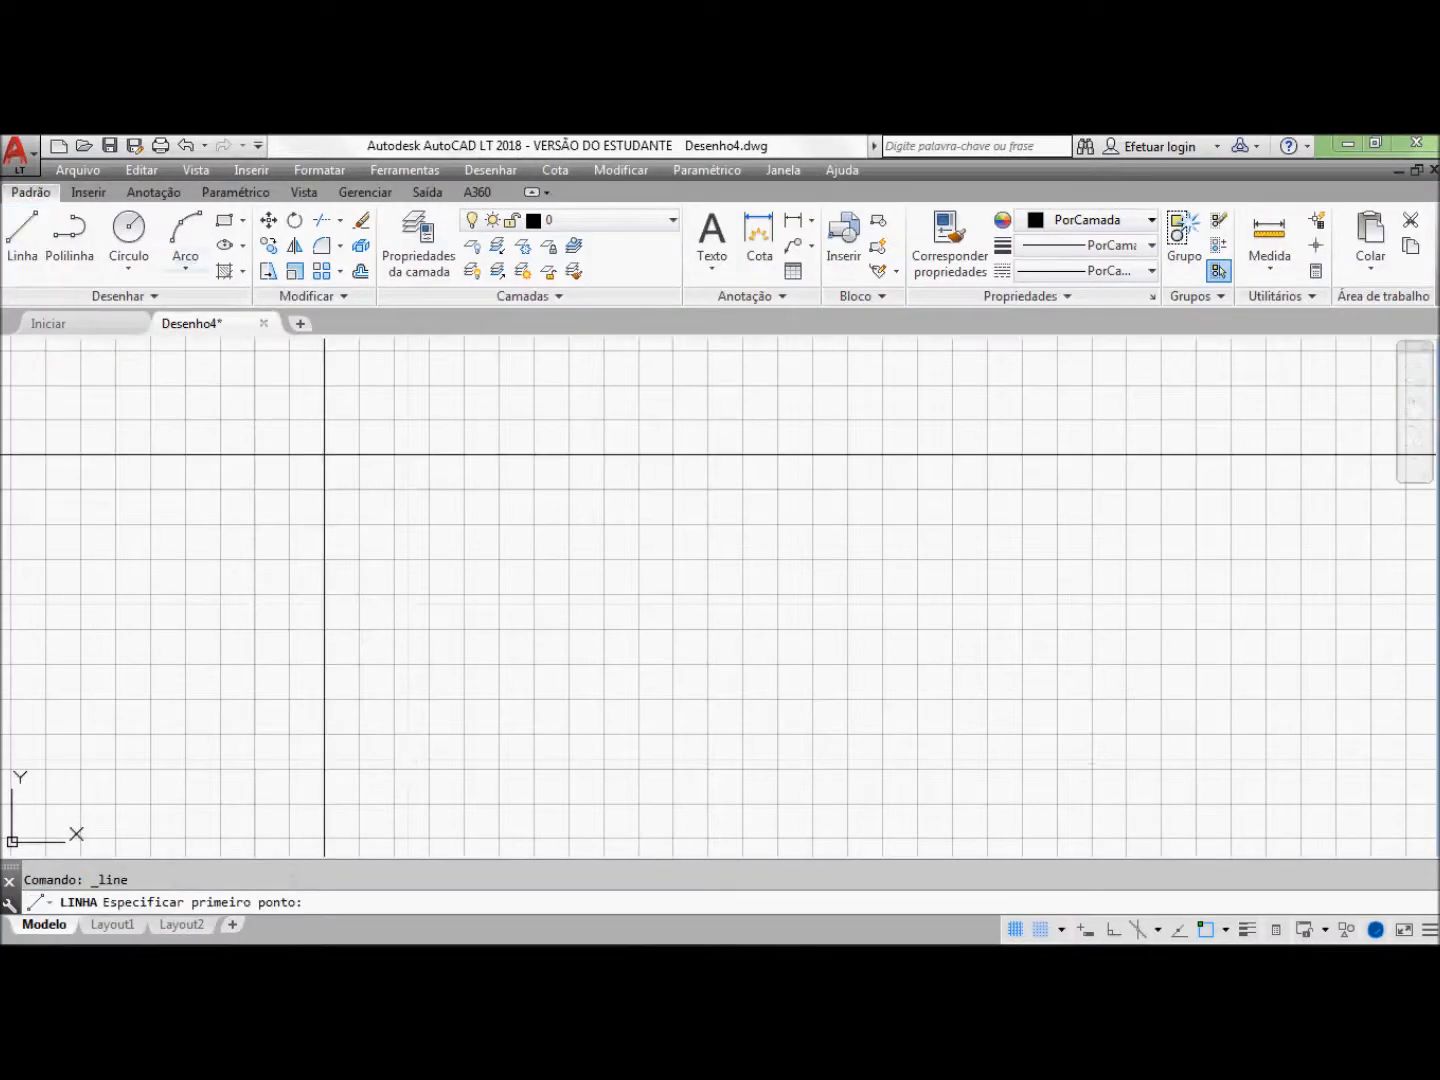
click(324, 455)
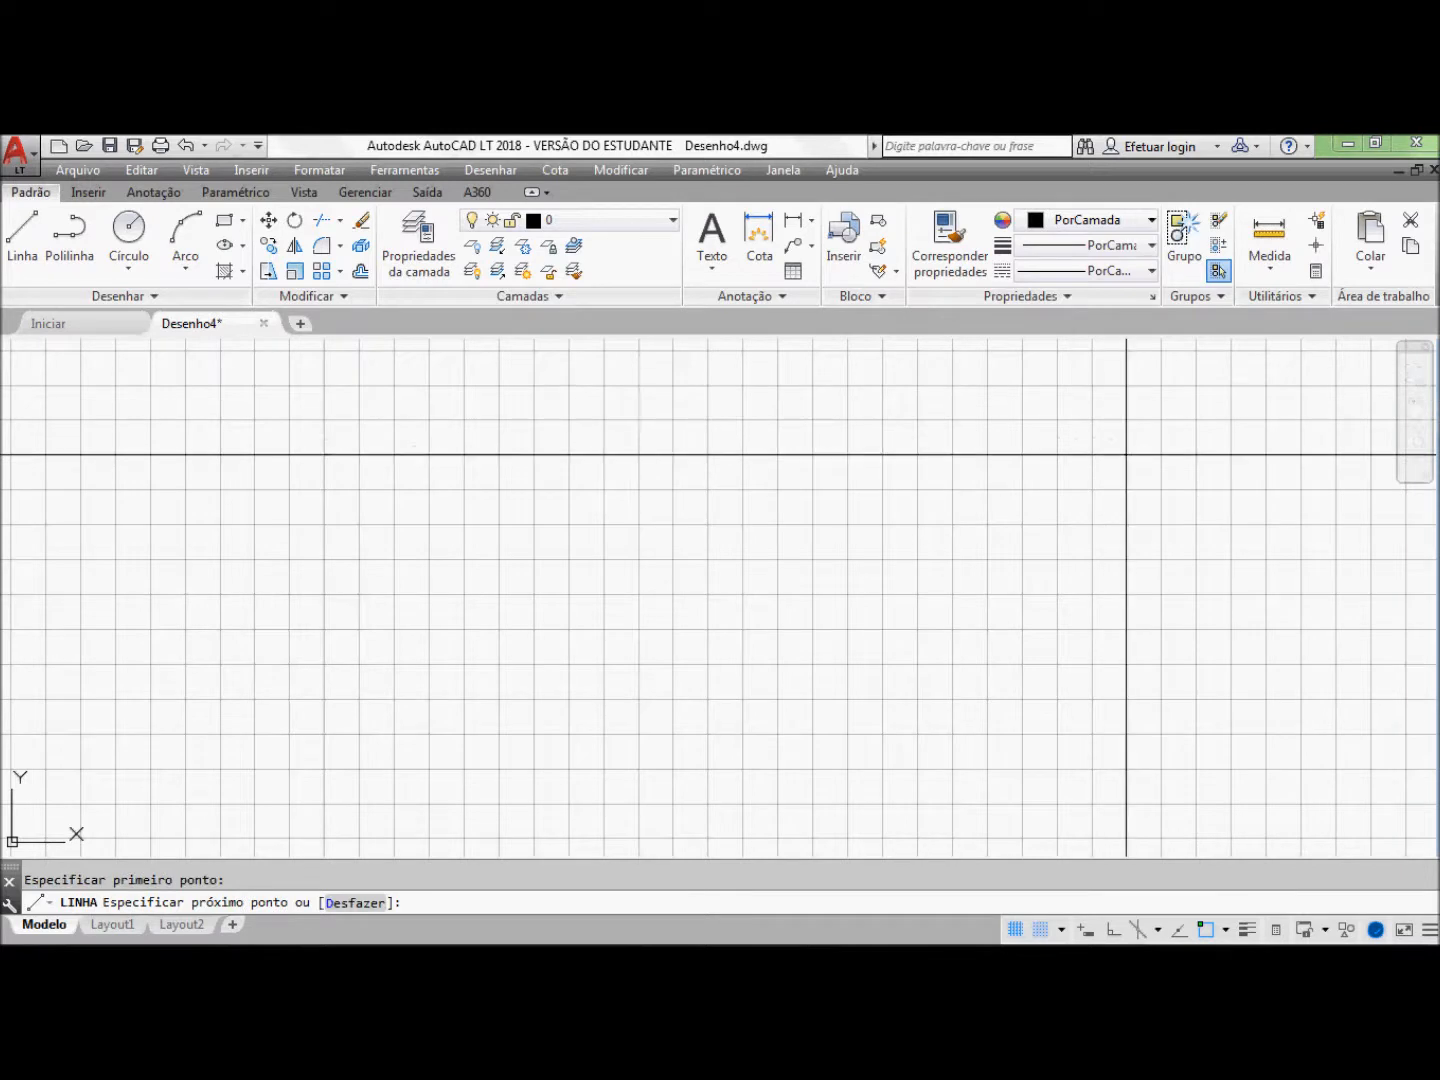
click(1127, 455)
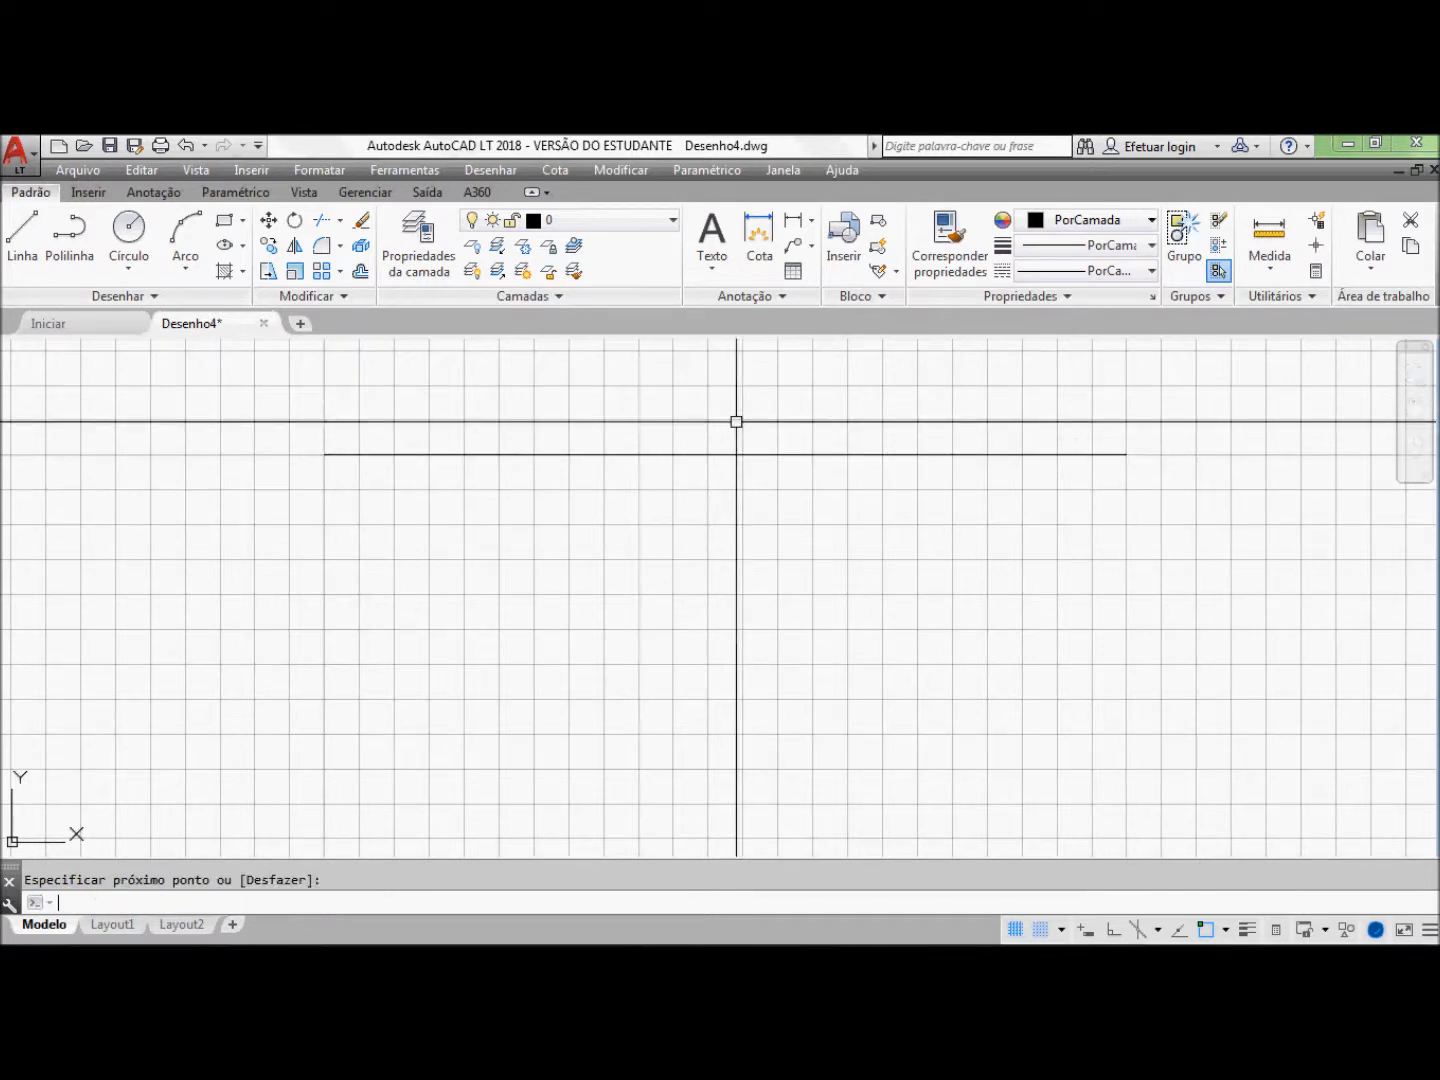
key(Return)
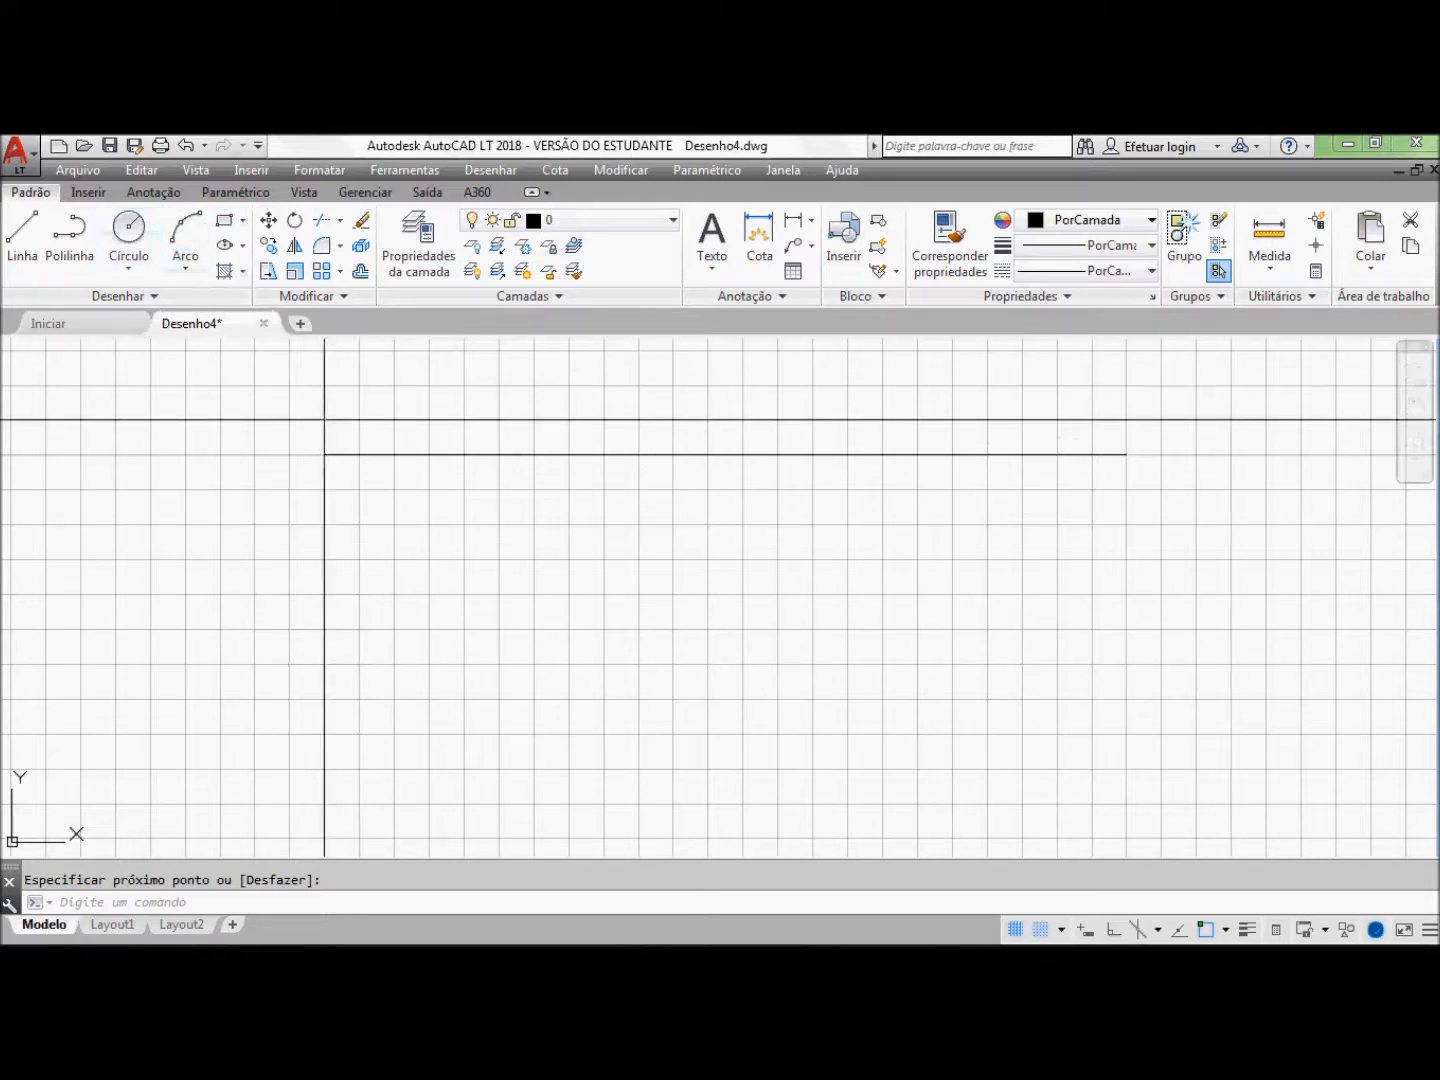
Step: Draw a 5 by 15 unit upright rectangle below the line's left end, with 2.5-unit vertical leads outward from its top and bottom edge midpoints
click(359, 524)
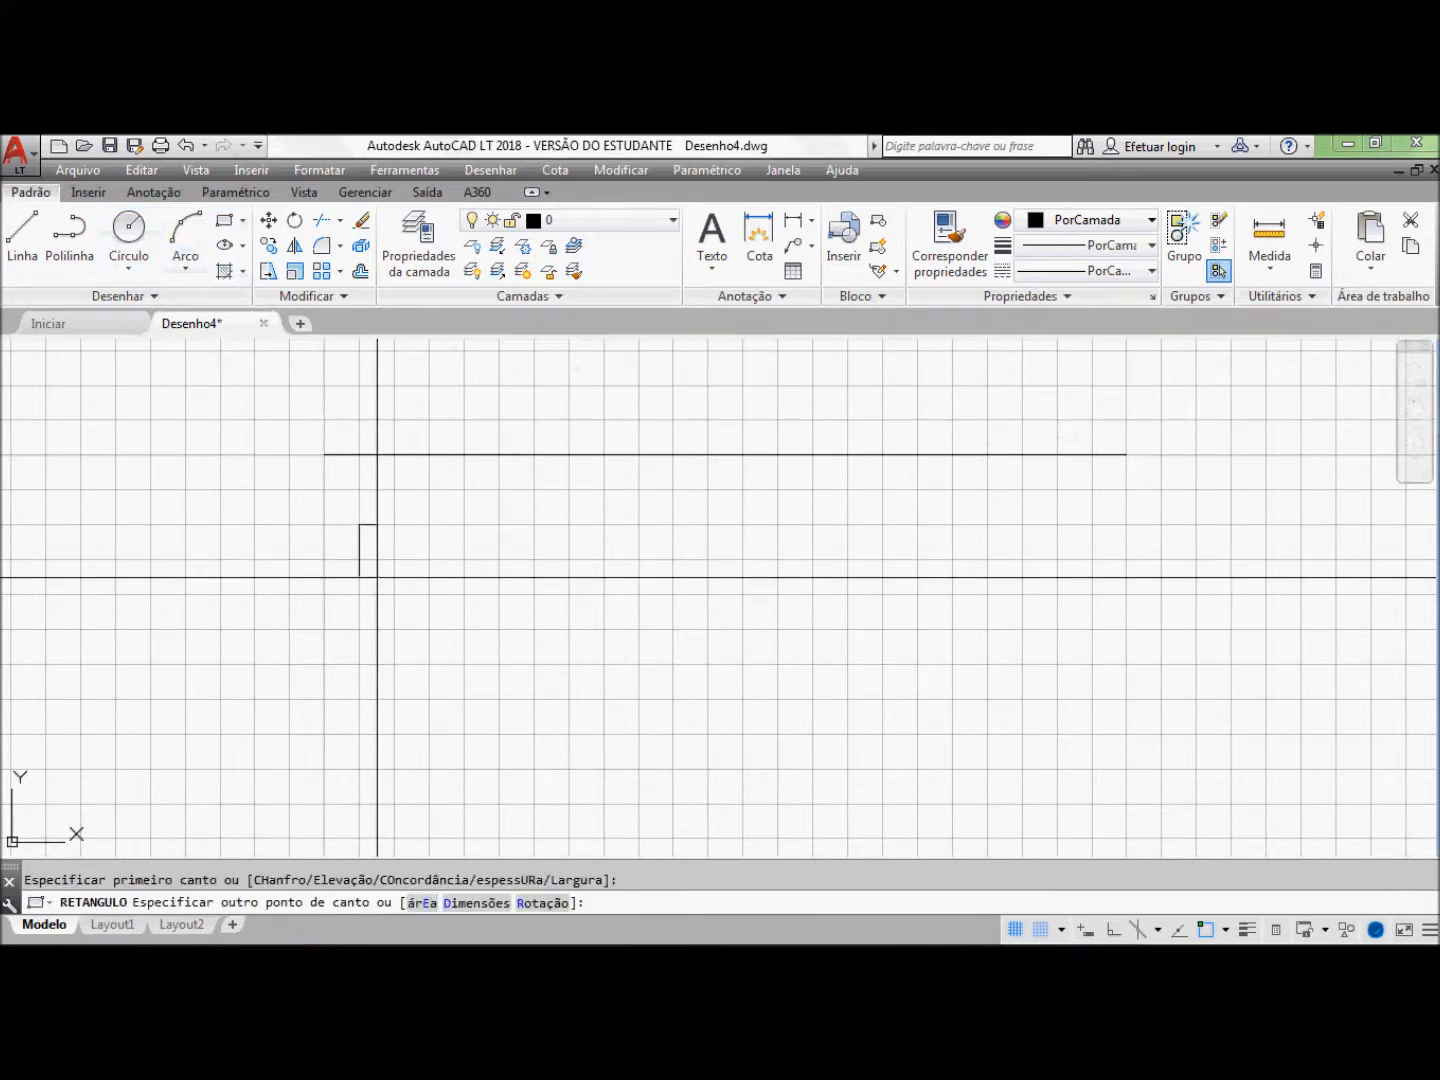
click(394, 629)
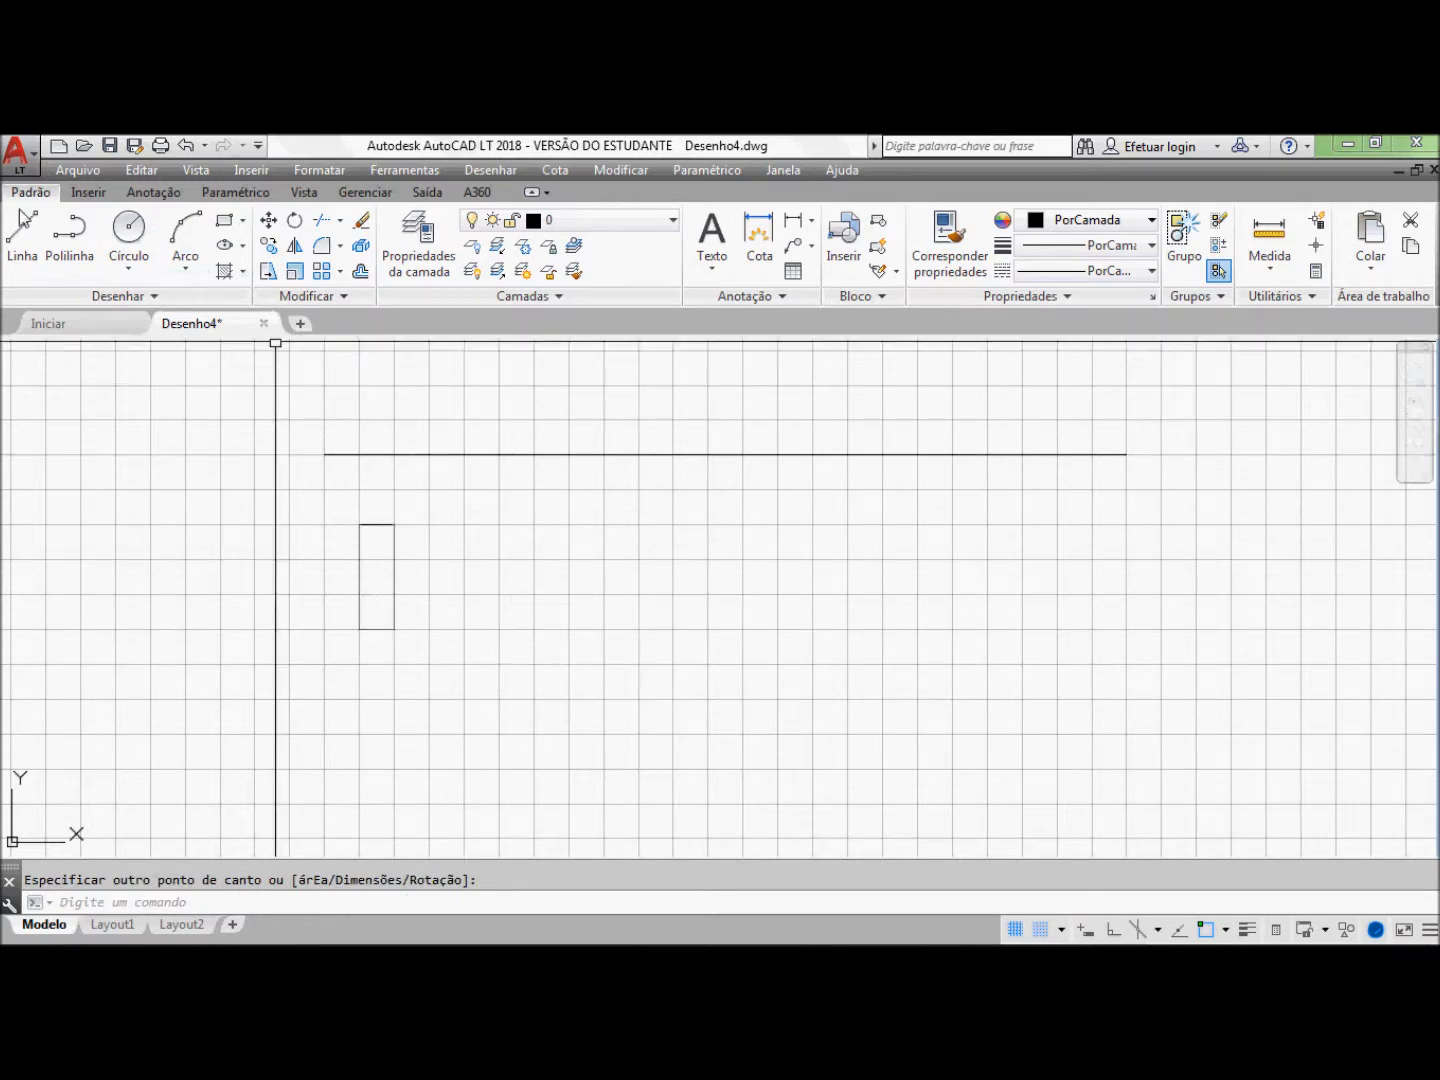
click(17, 242)
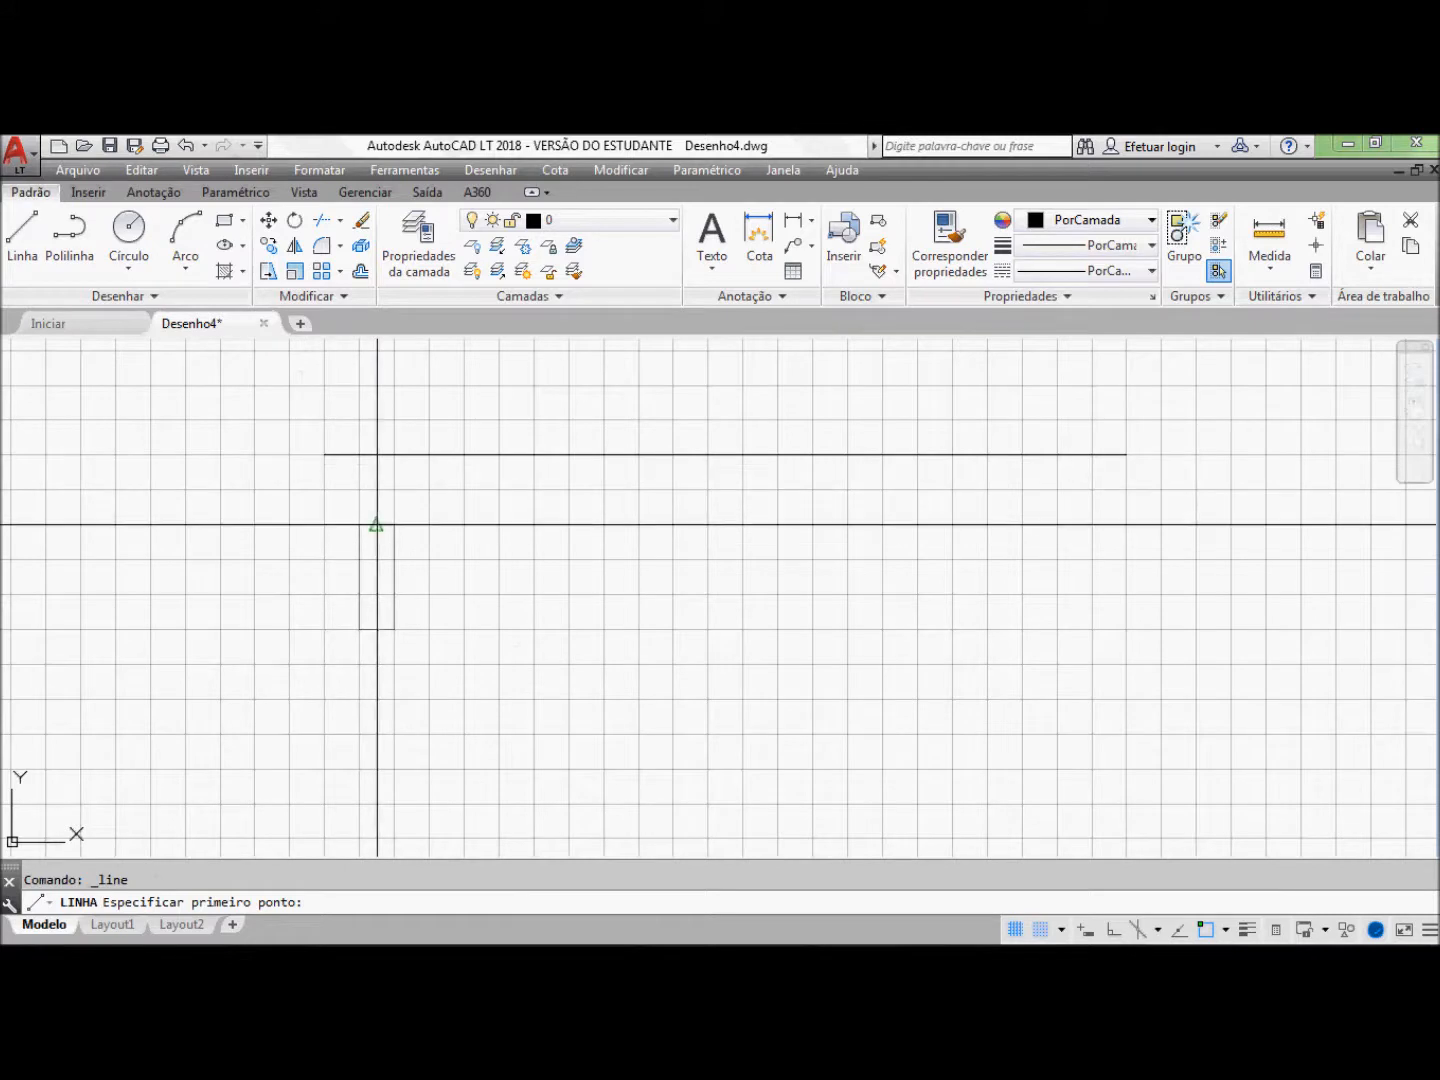
click(376, 524)
click(377, 508)
key(Return)
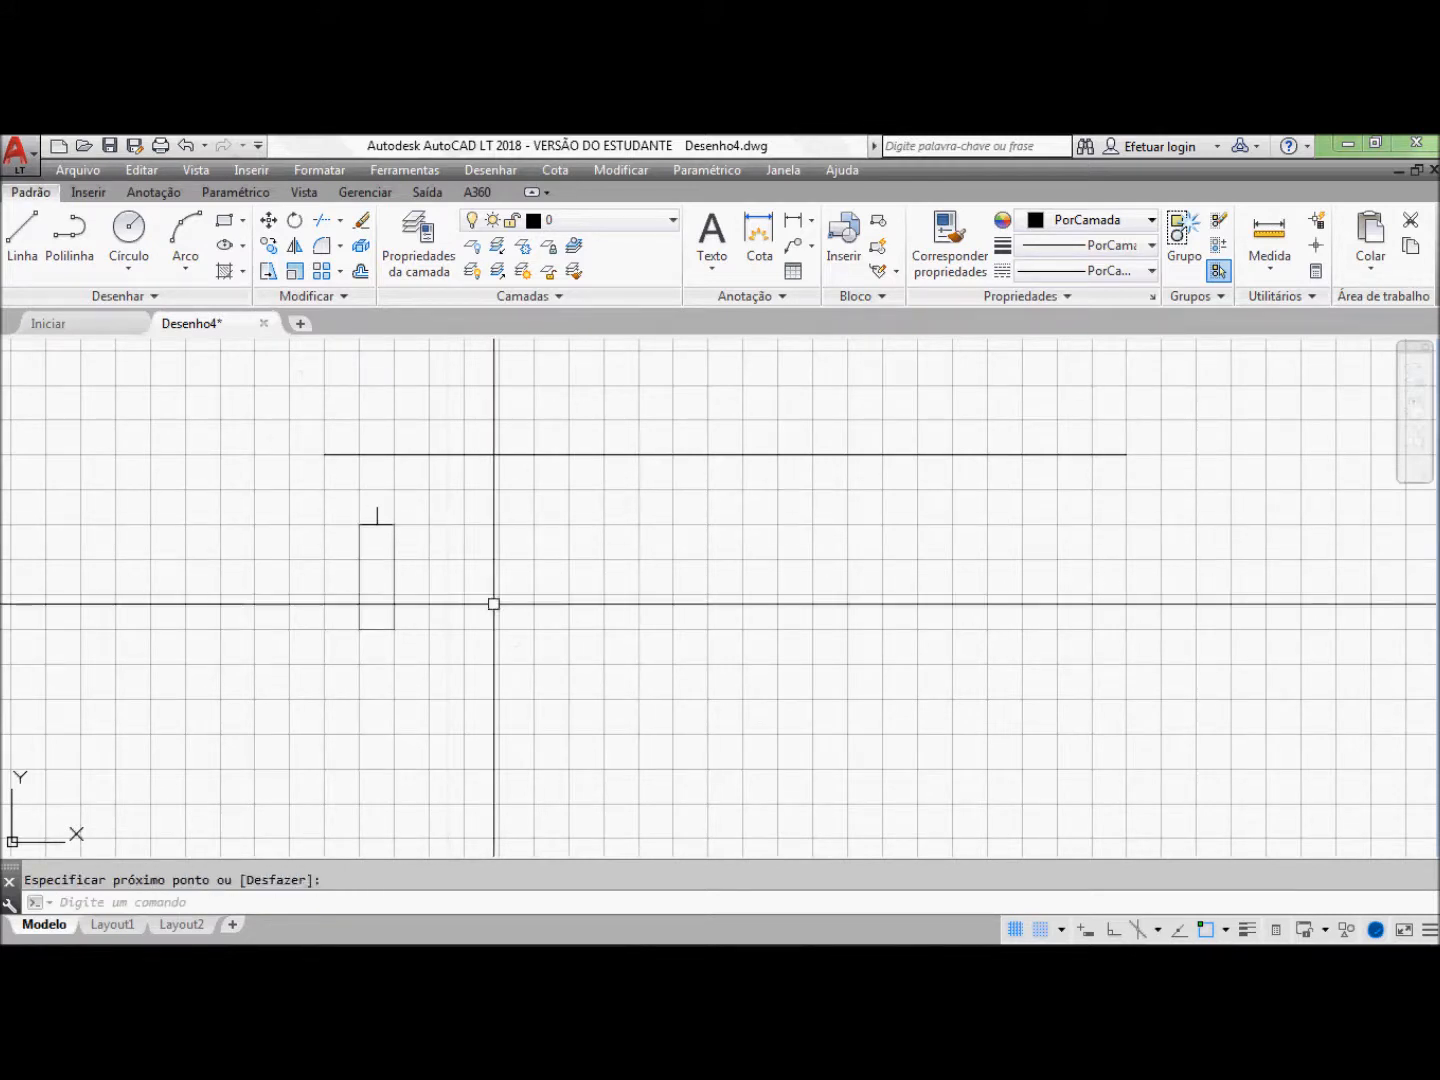
click(28, 250)
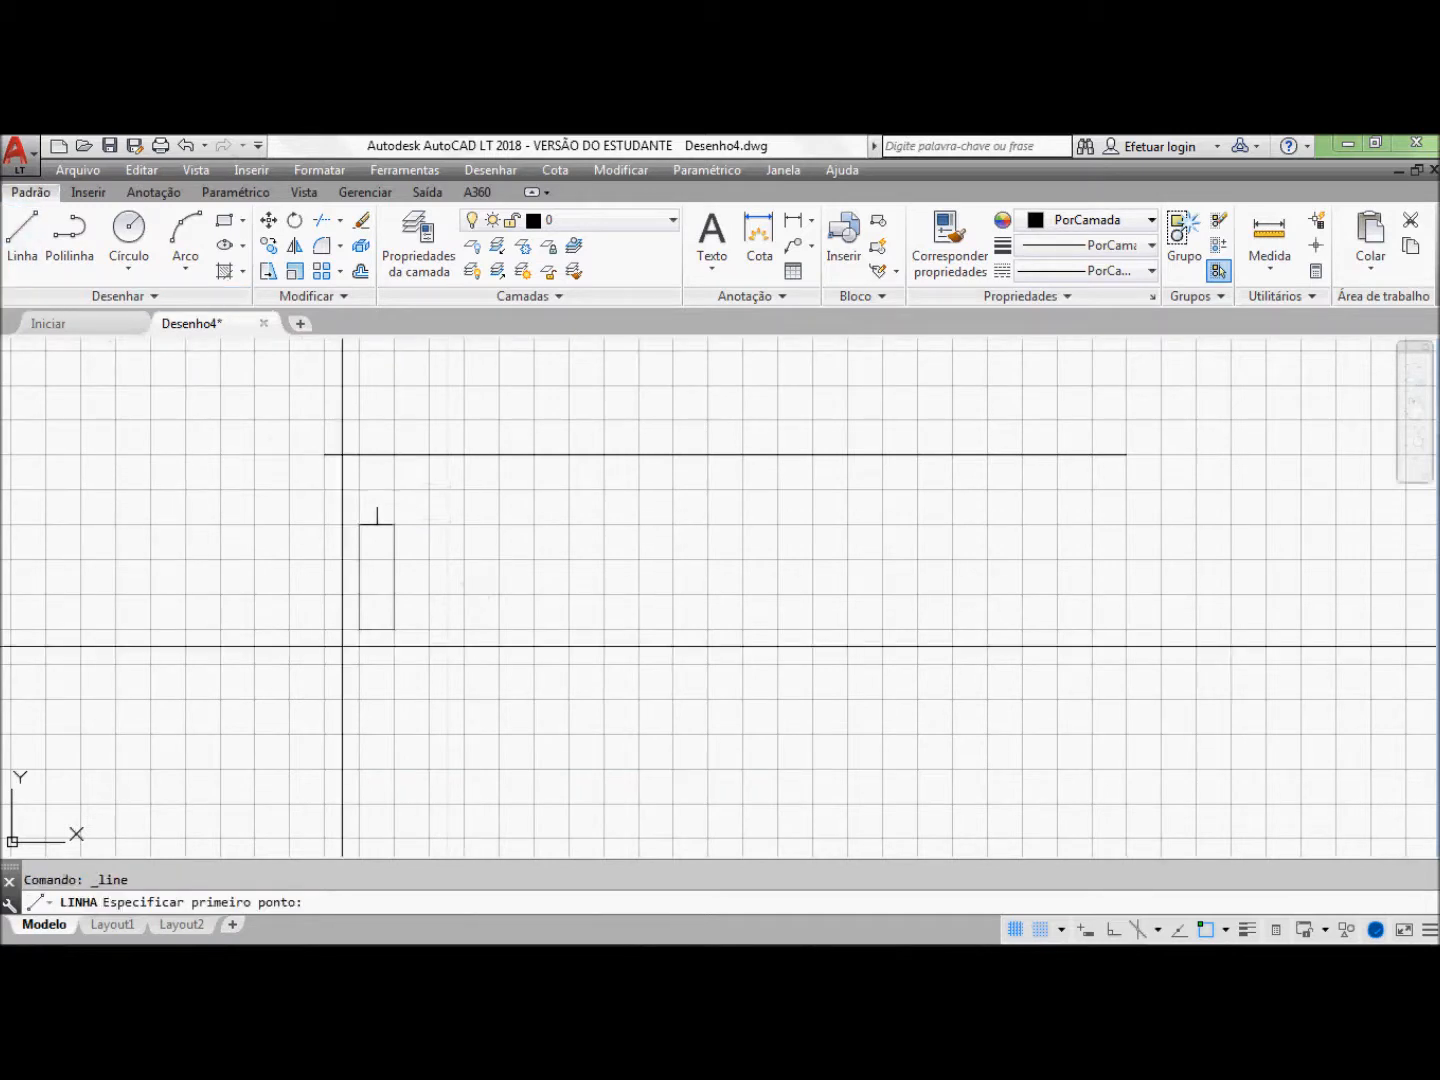
click(375, 629)
click(376, 646)
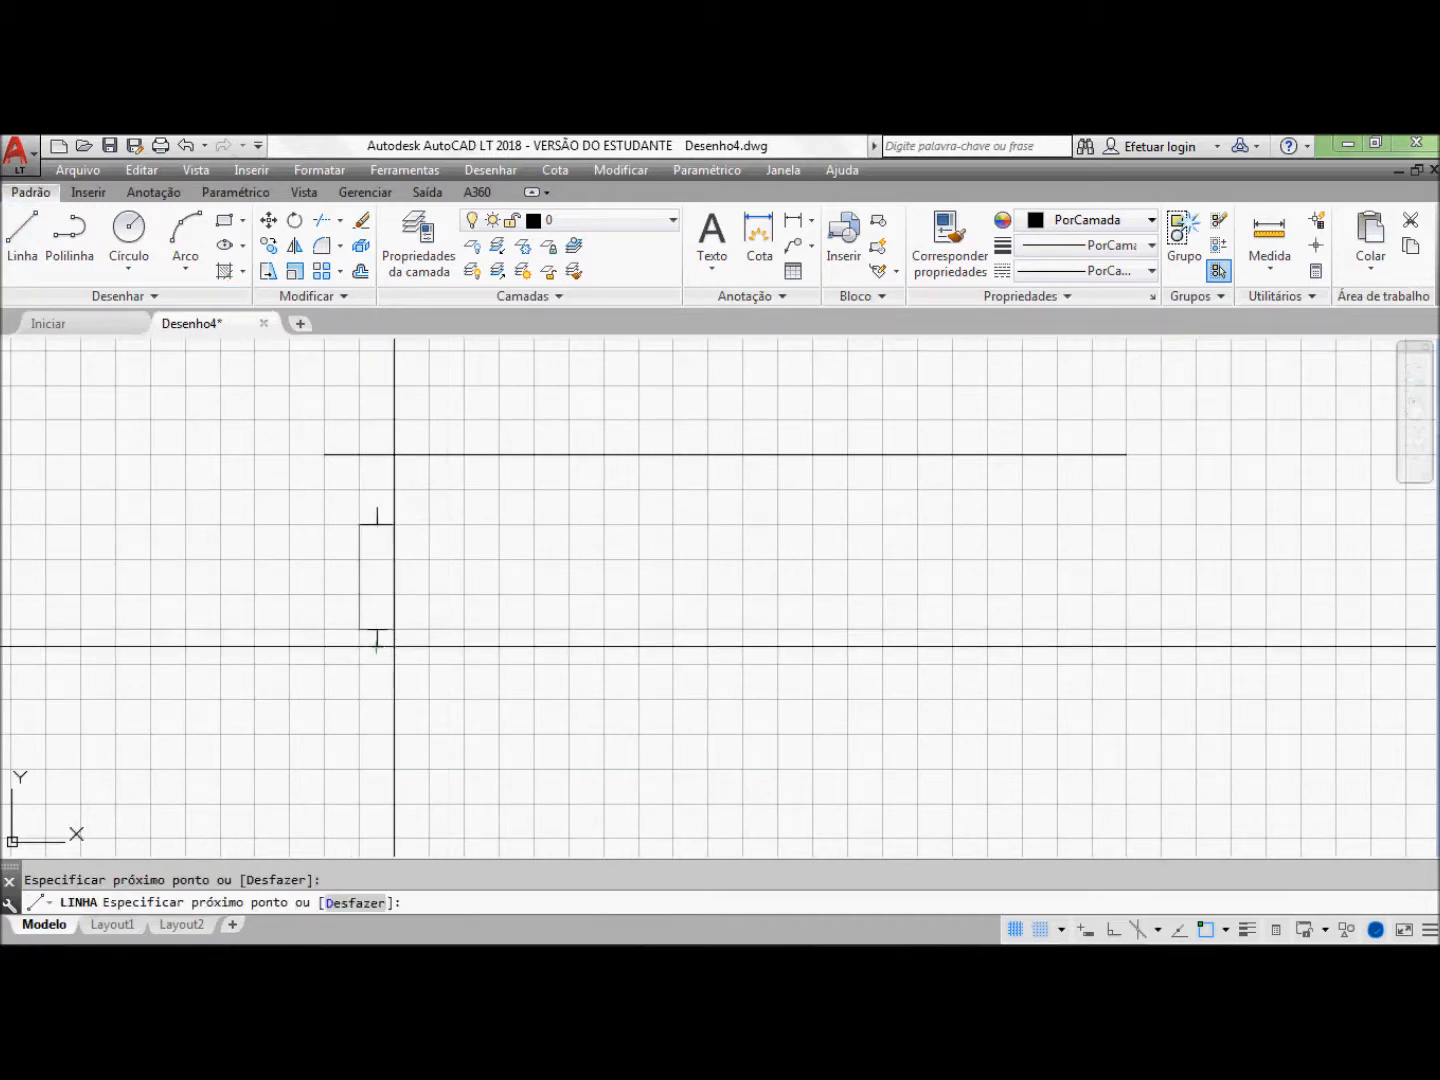
key(Return)
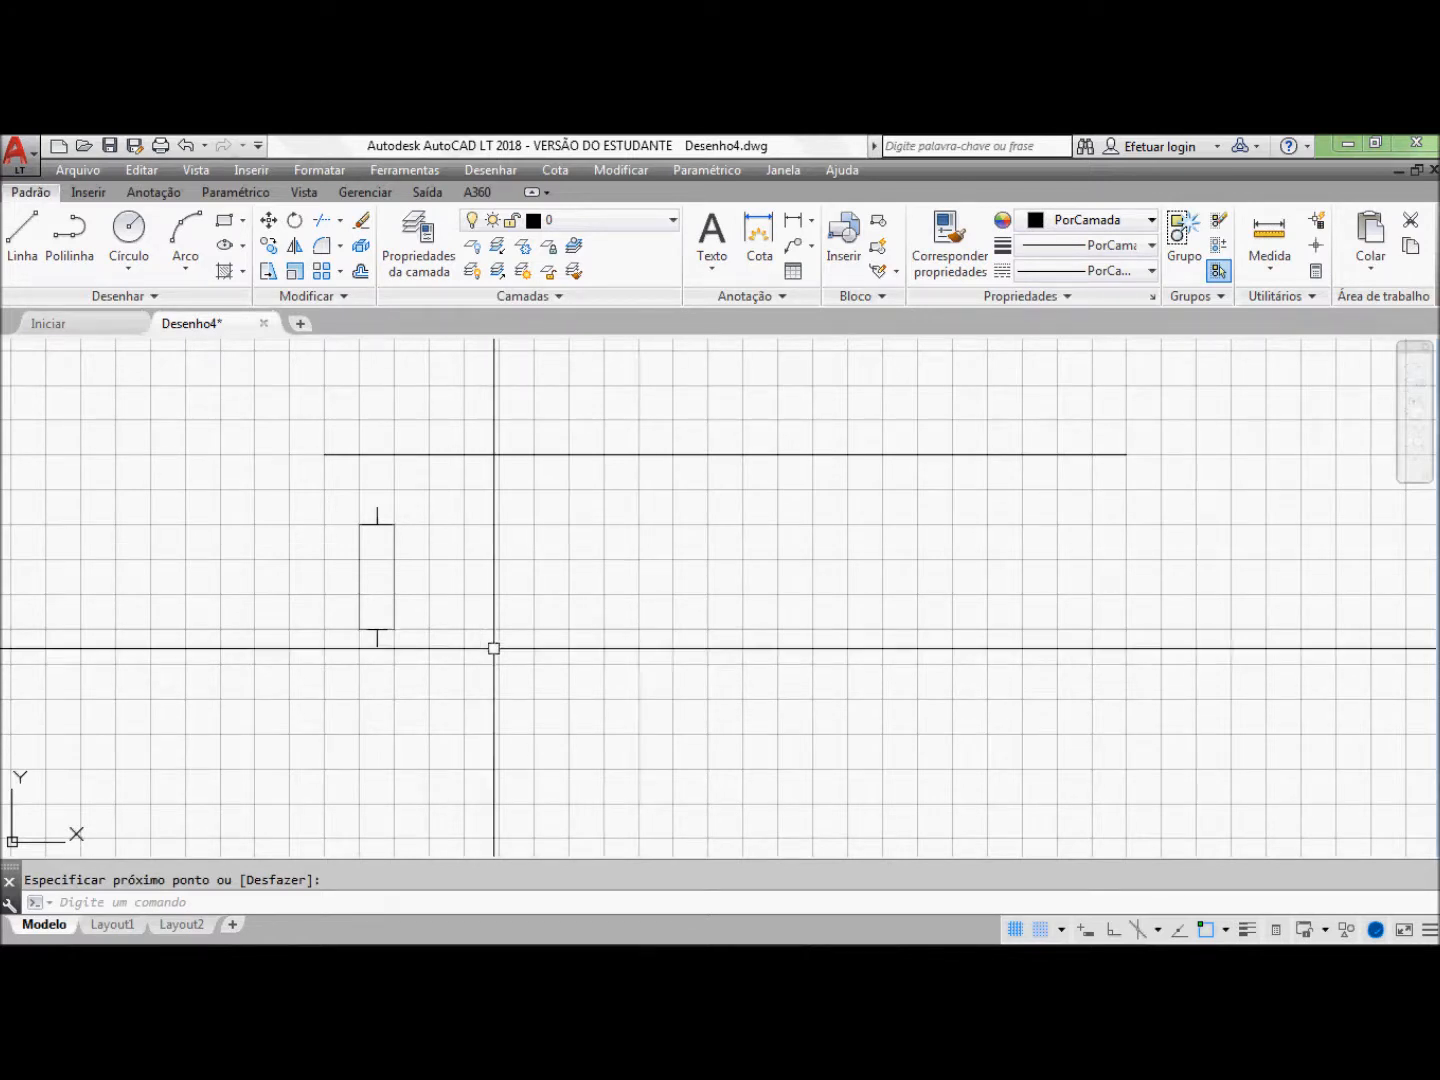
Step: Define an attribute tagged Res with the prompt "Valor da resistência" and place it 2.5 units right of the rectangle at mid-height
click(884, 298)
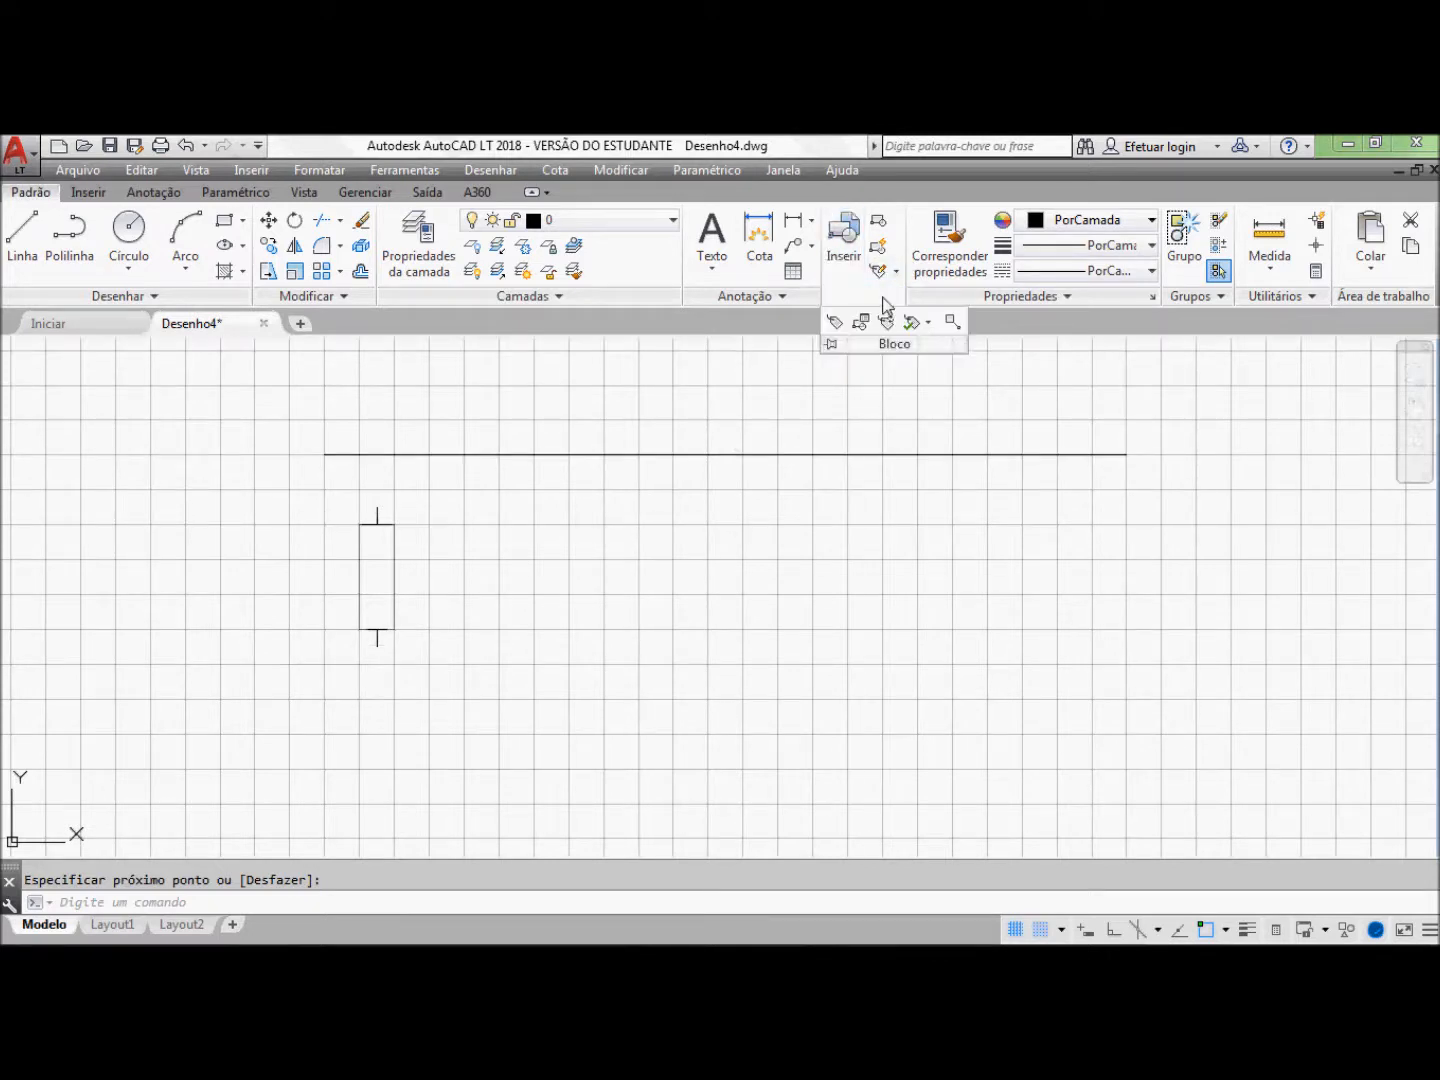
click(832, 322)
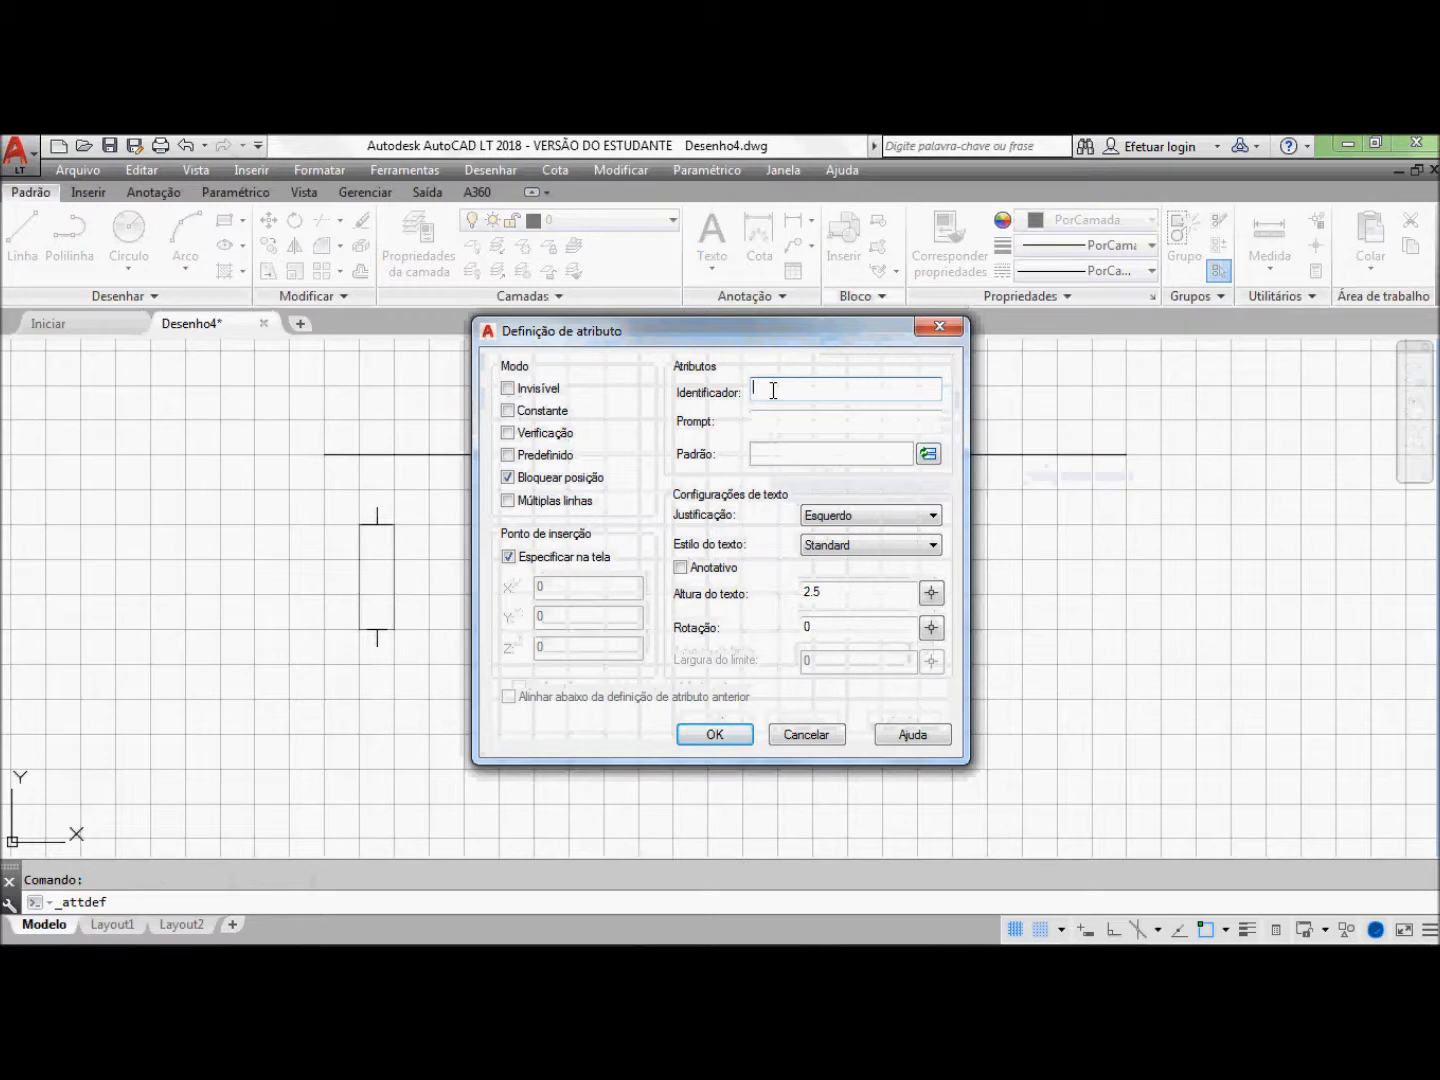
text(Res)
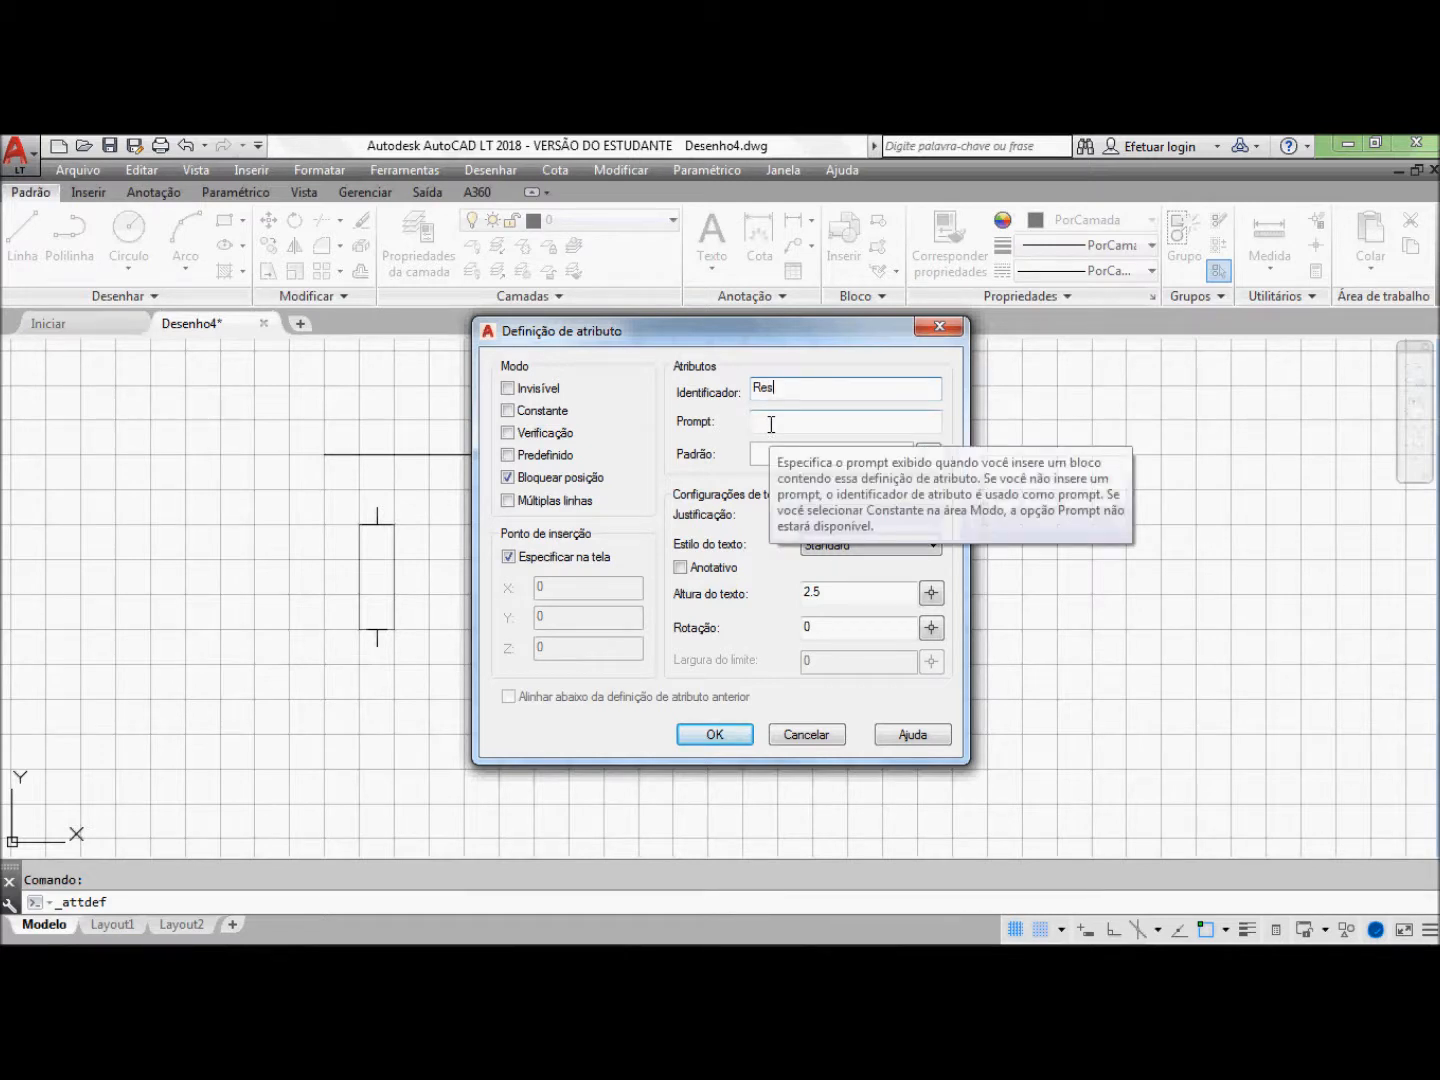
click(770, 424)
text(Valor)
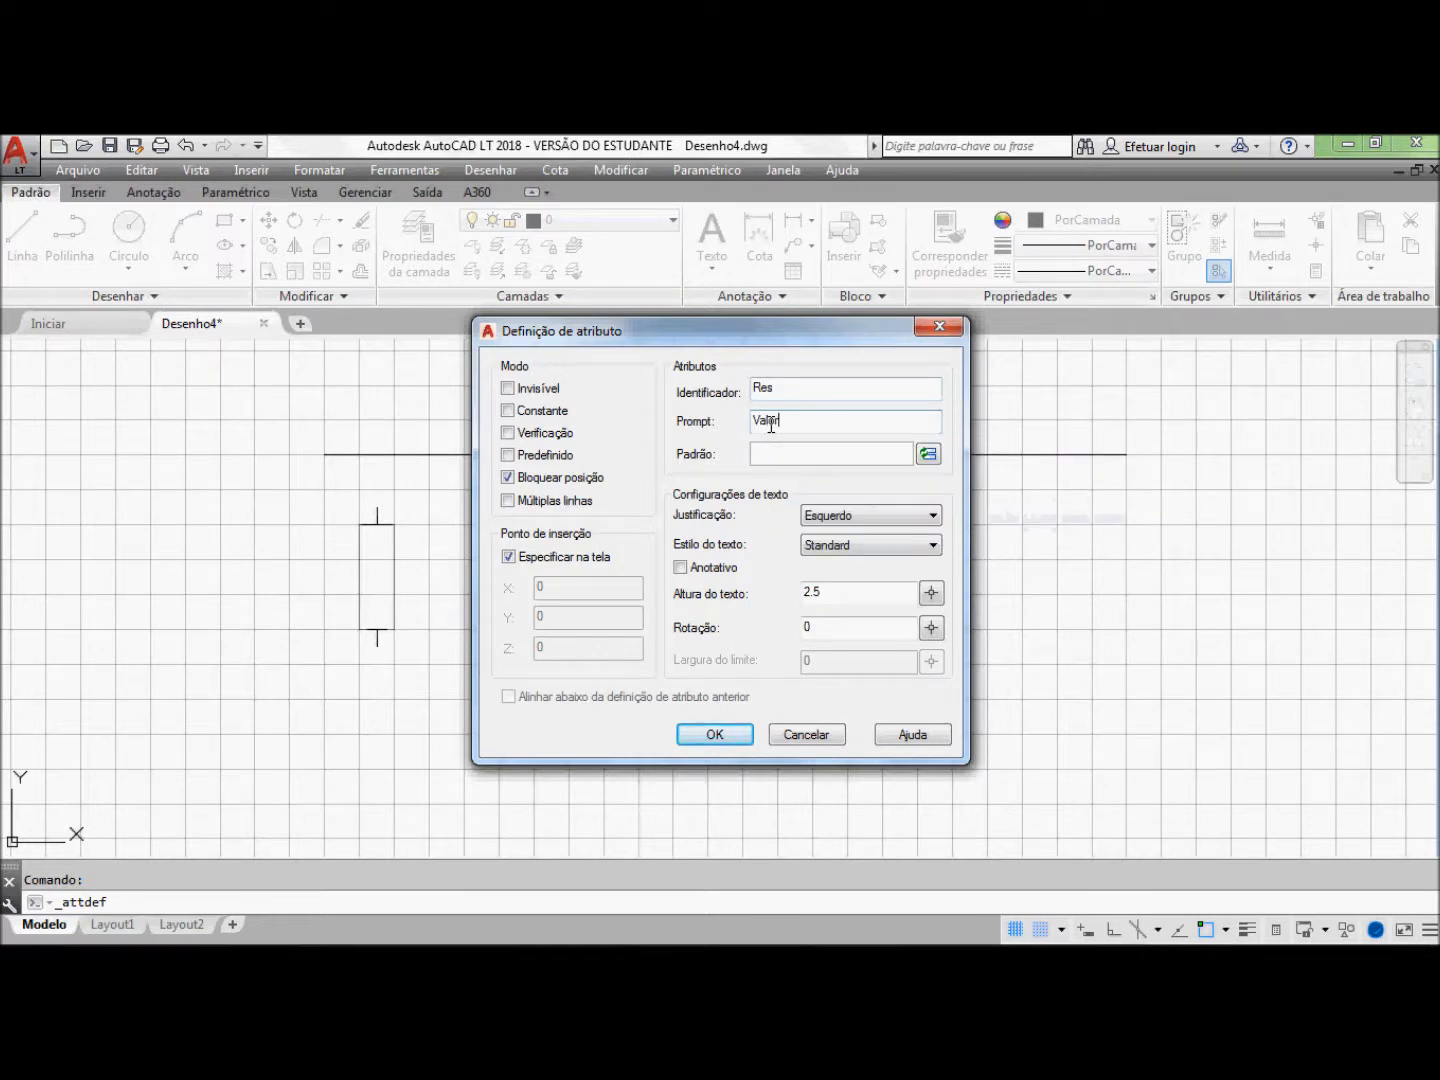
text( da resistência)
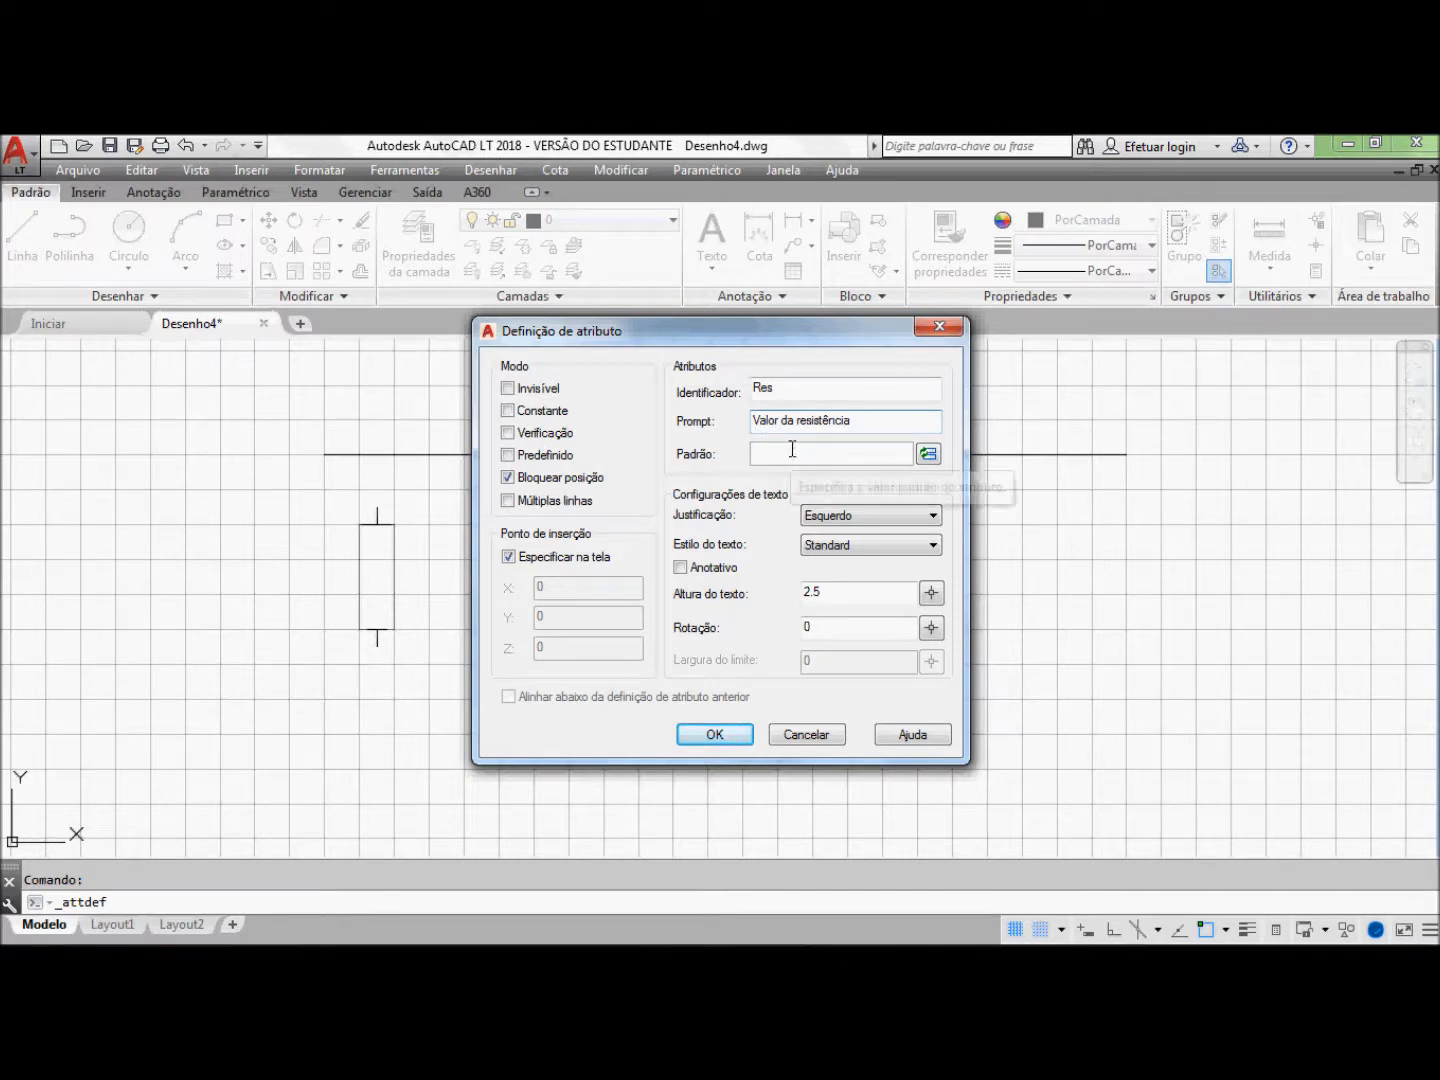
click(792, 453)
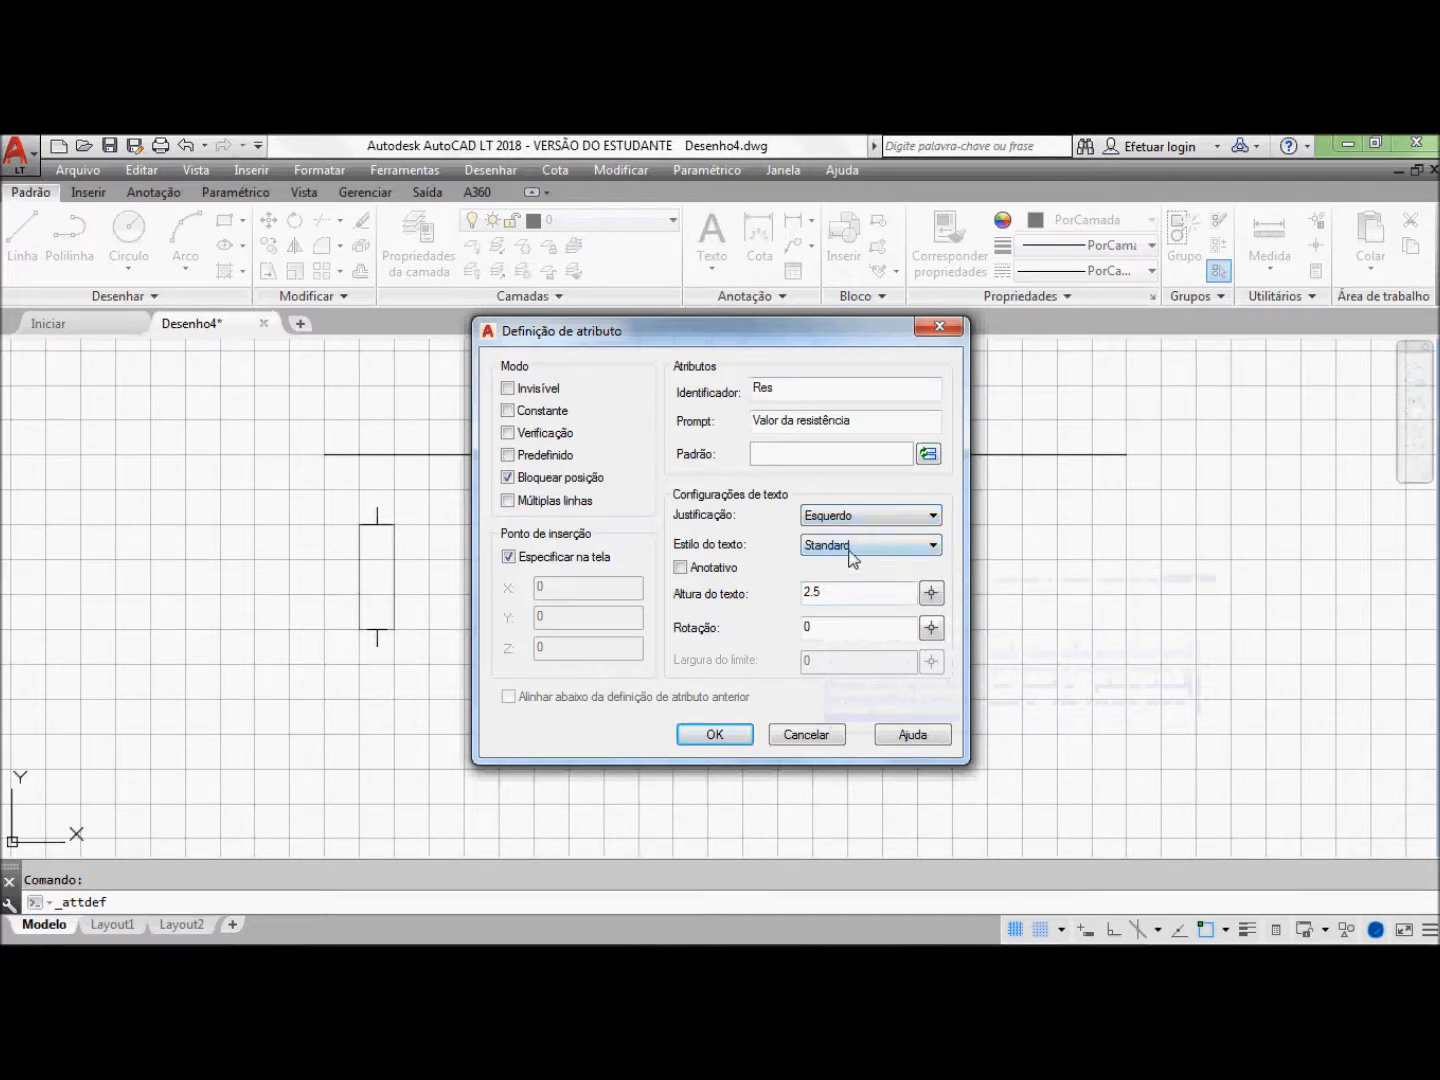
click(715, 734)
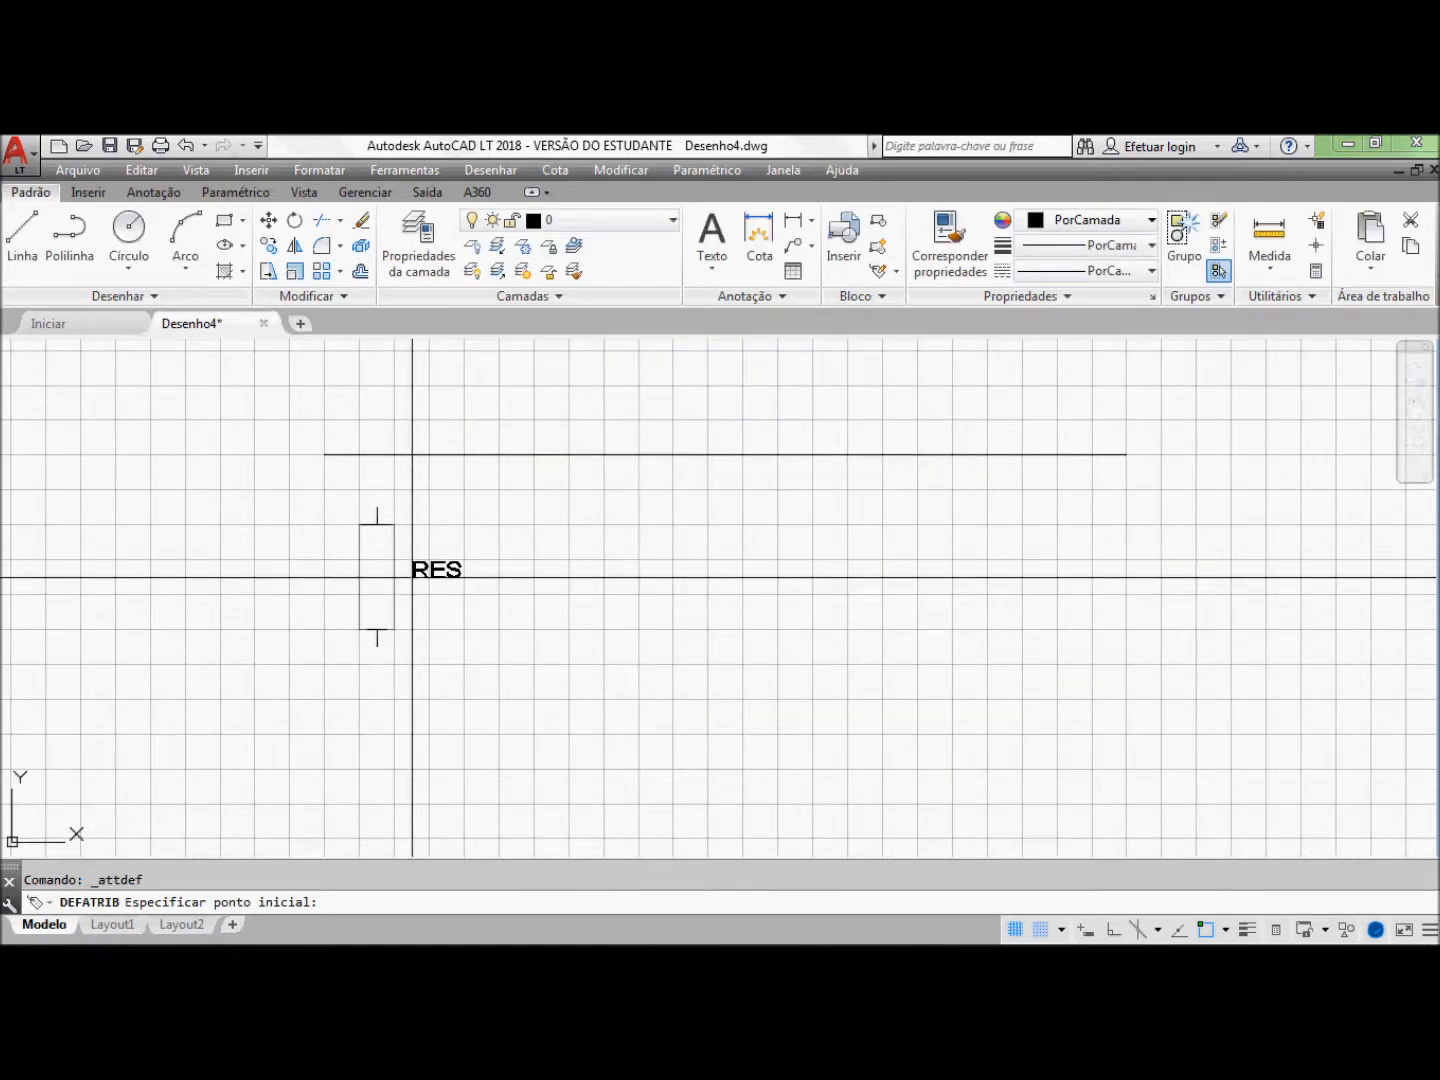
click(412, 577)
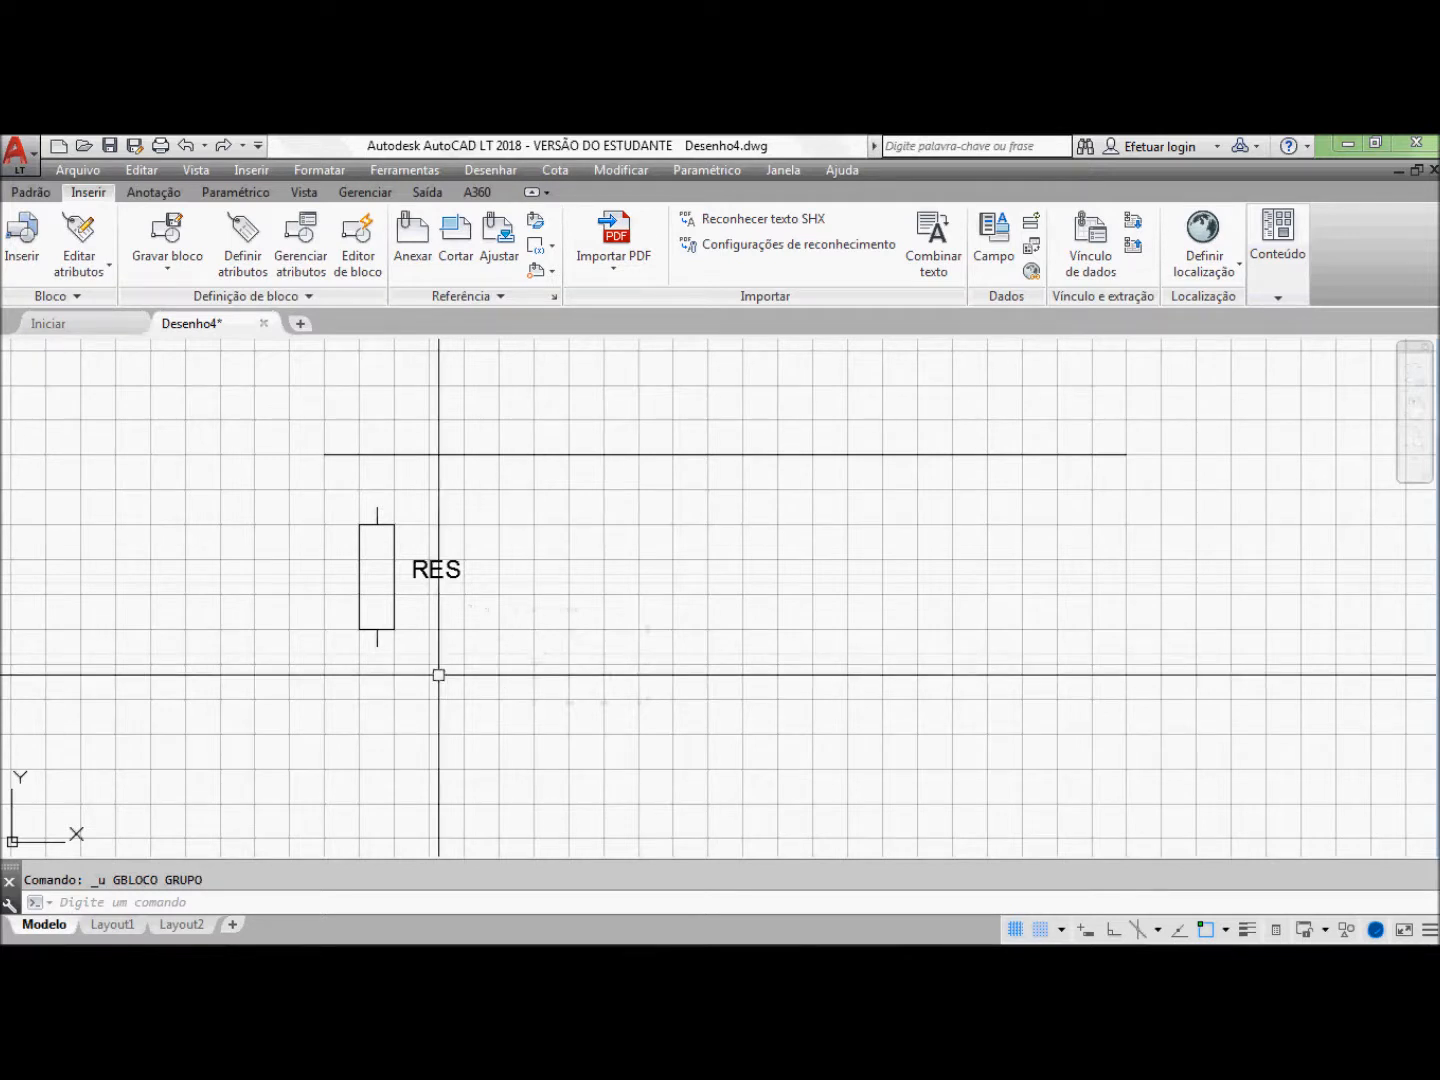
Step: Start writing a block with the upper lead's top end as base point and the rectangle, both leads and RES attribute as its objects
click(168, 272)
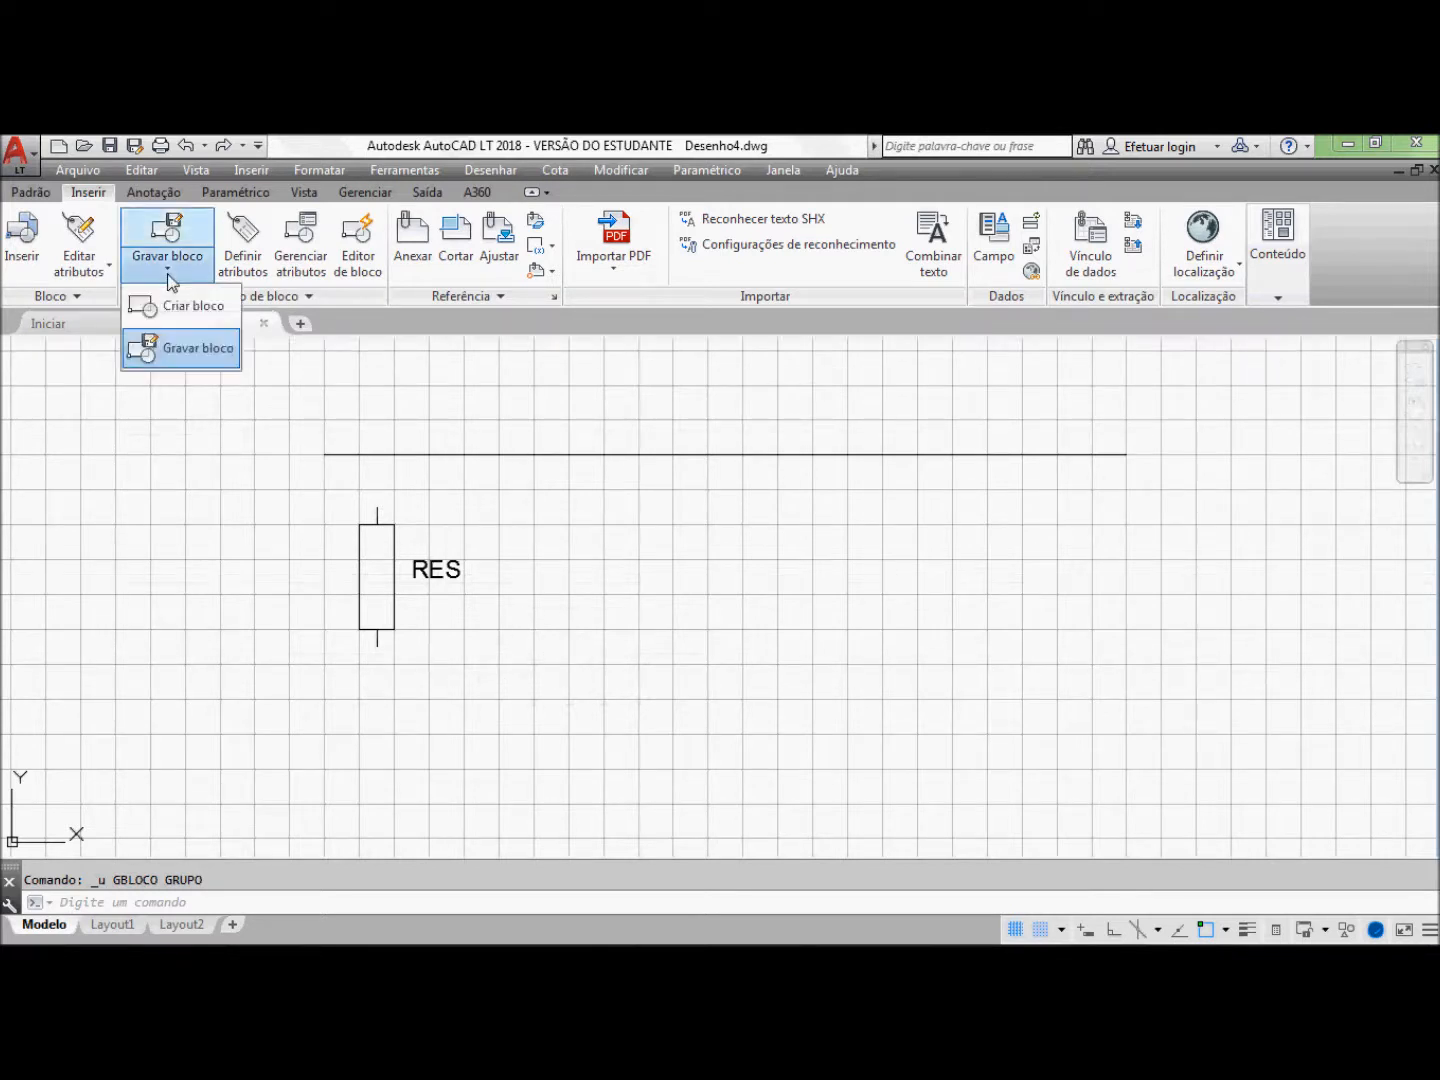
click(176, 349)
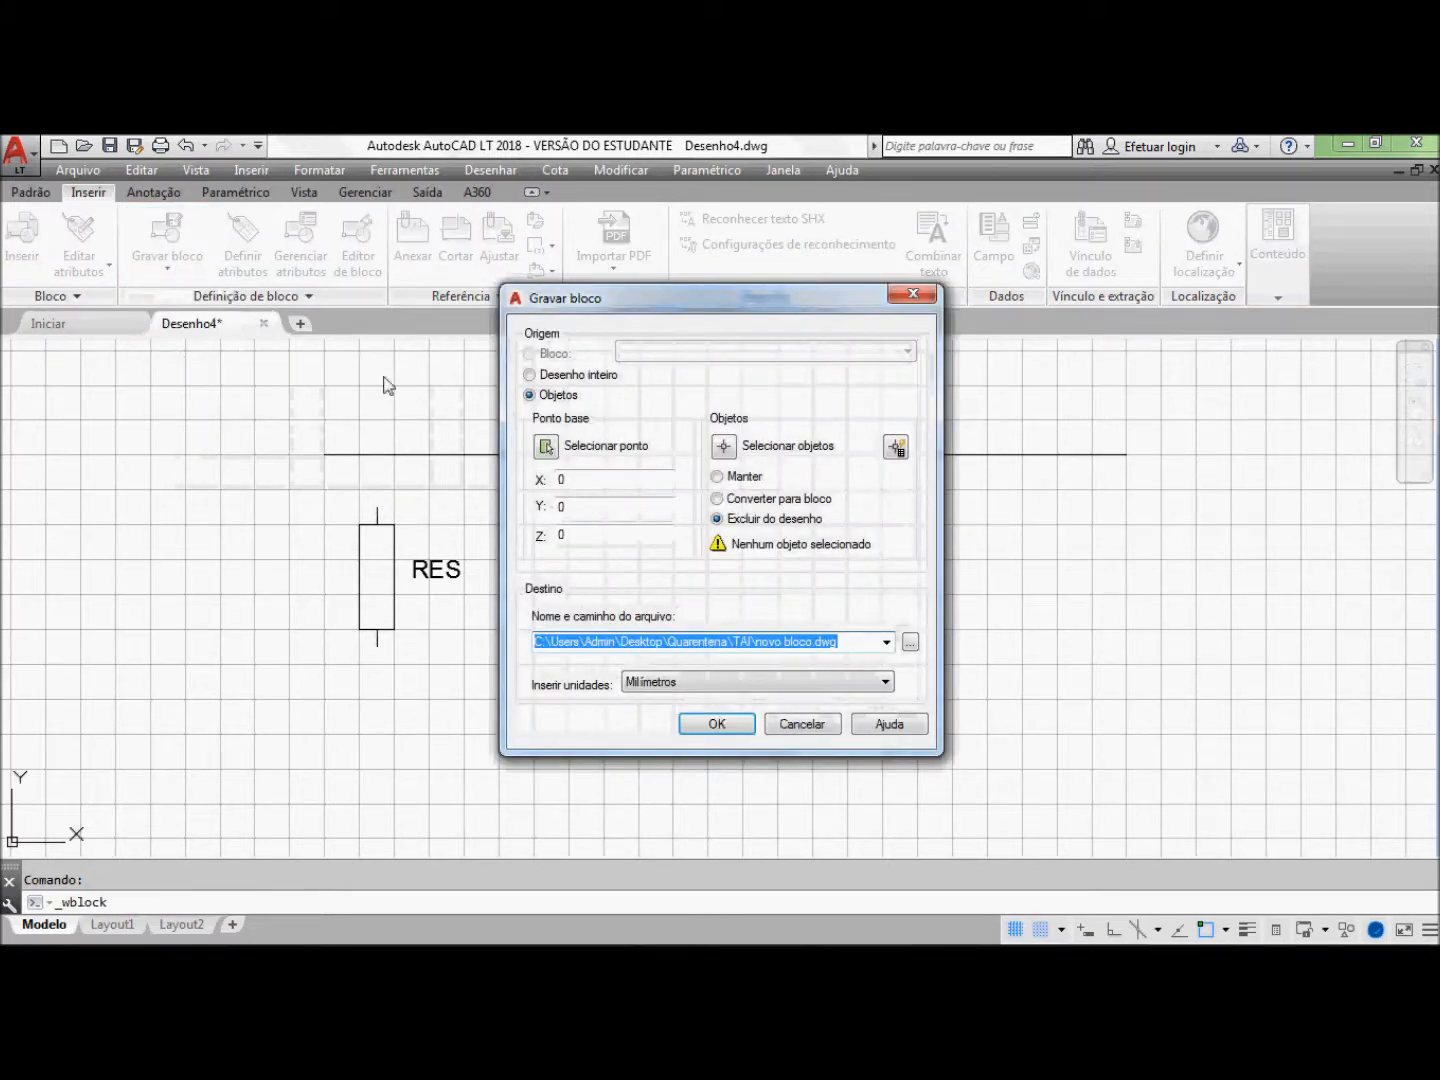
click(544, 450)
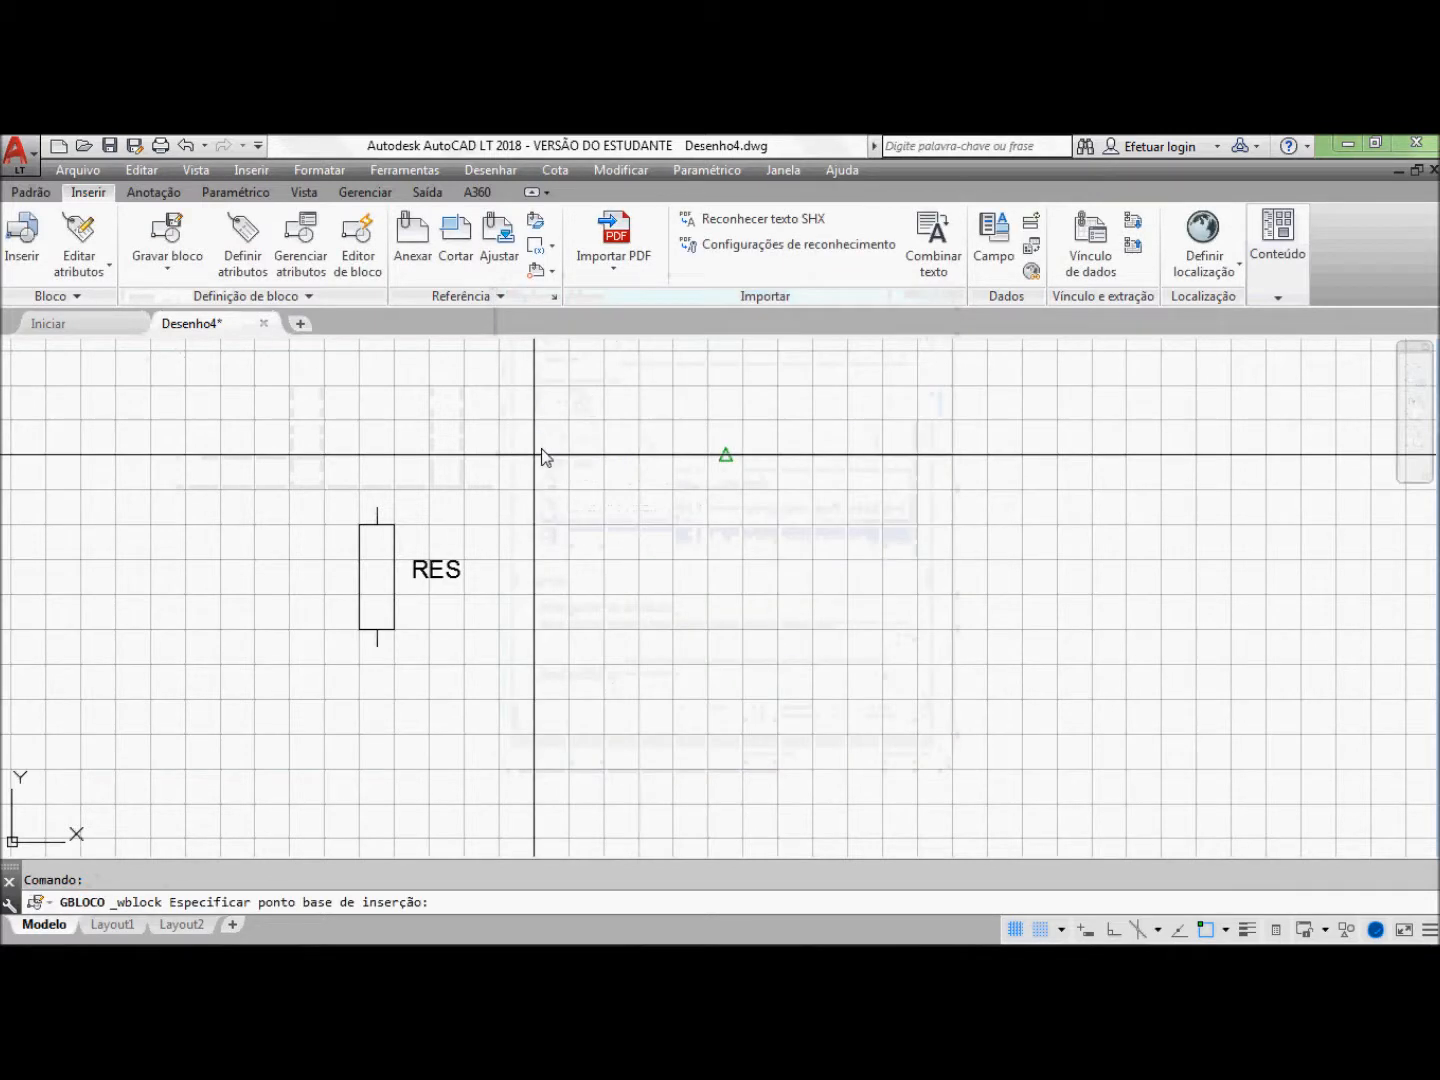
click(376, 508)
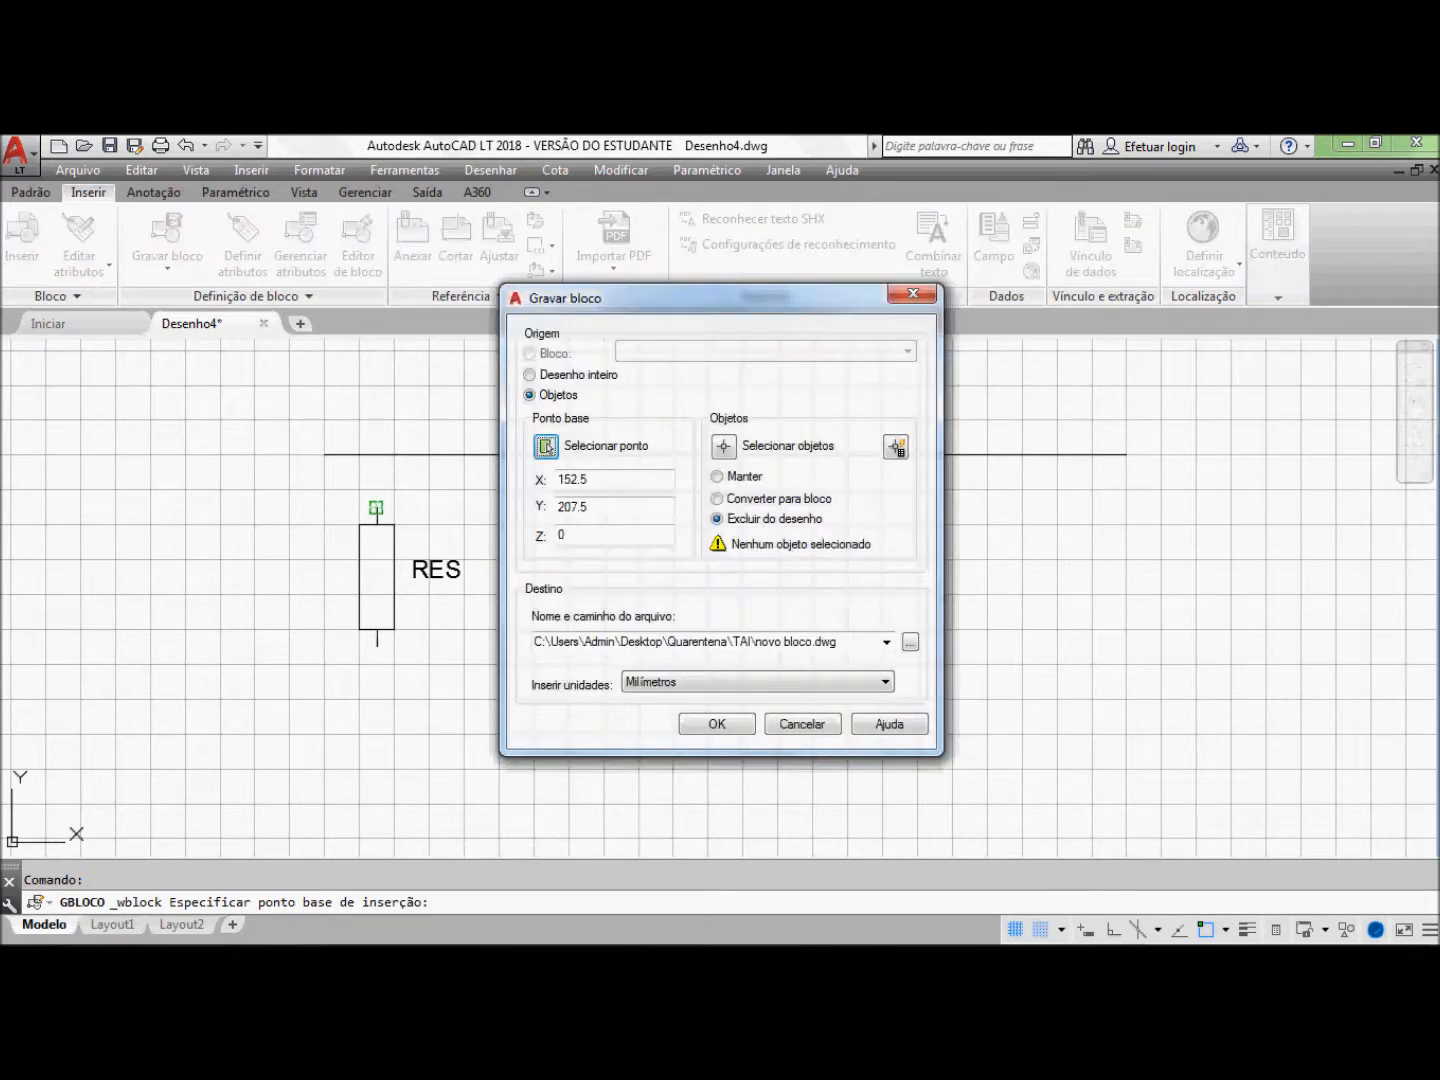
click(725, 450)
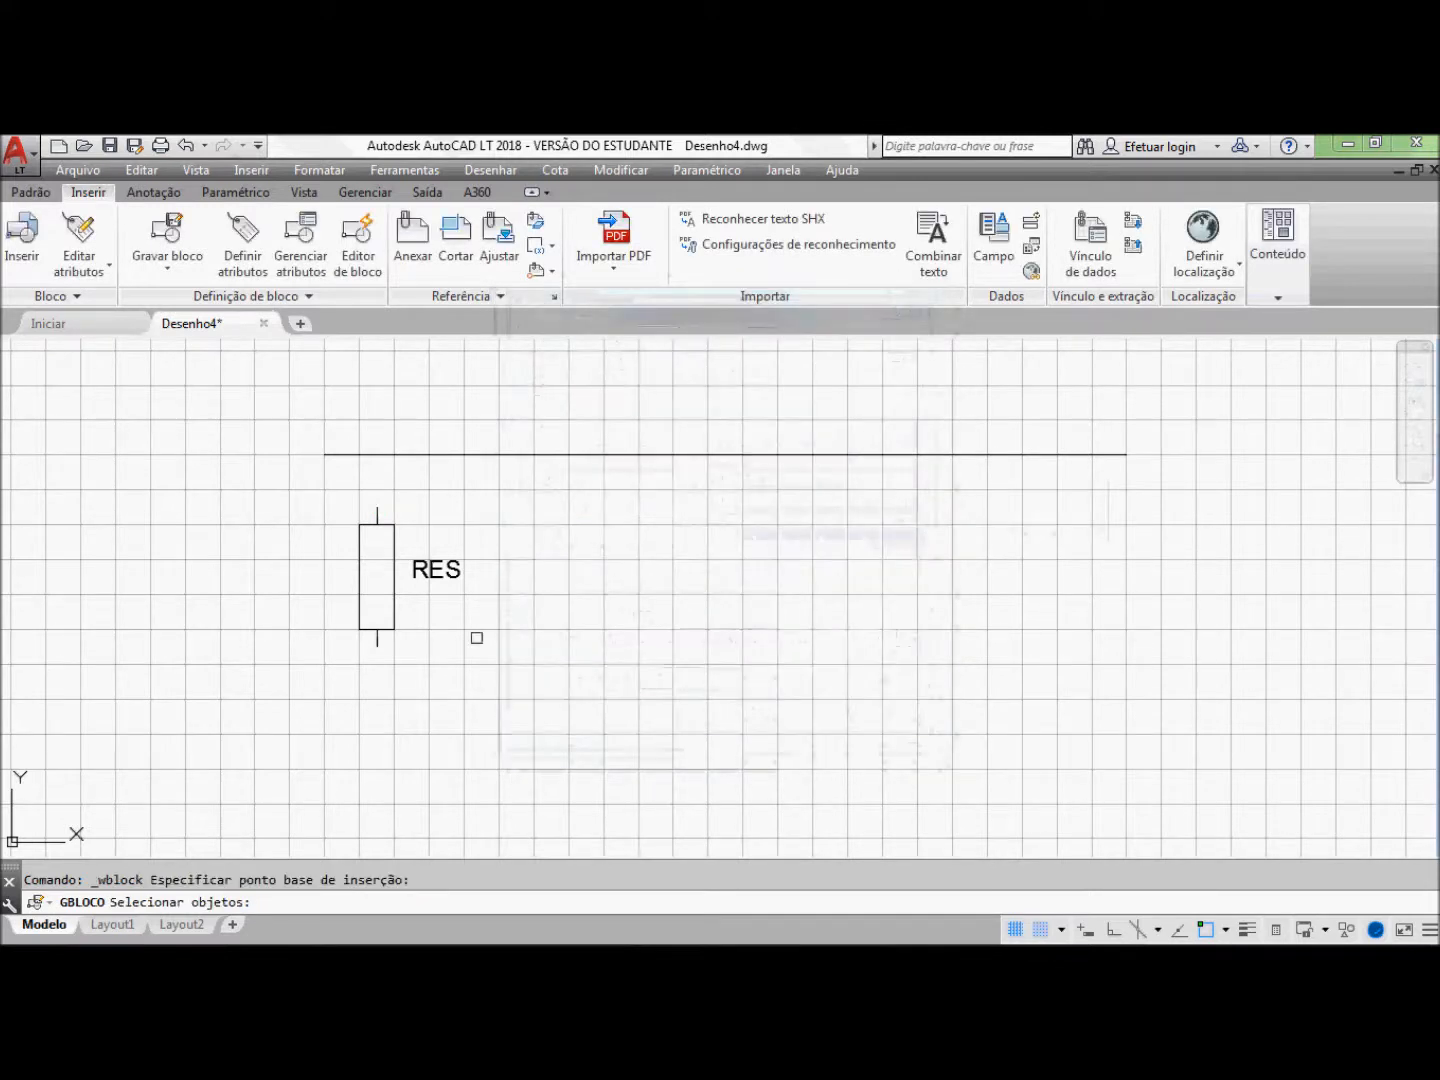
click(482, 653)
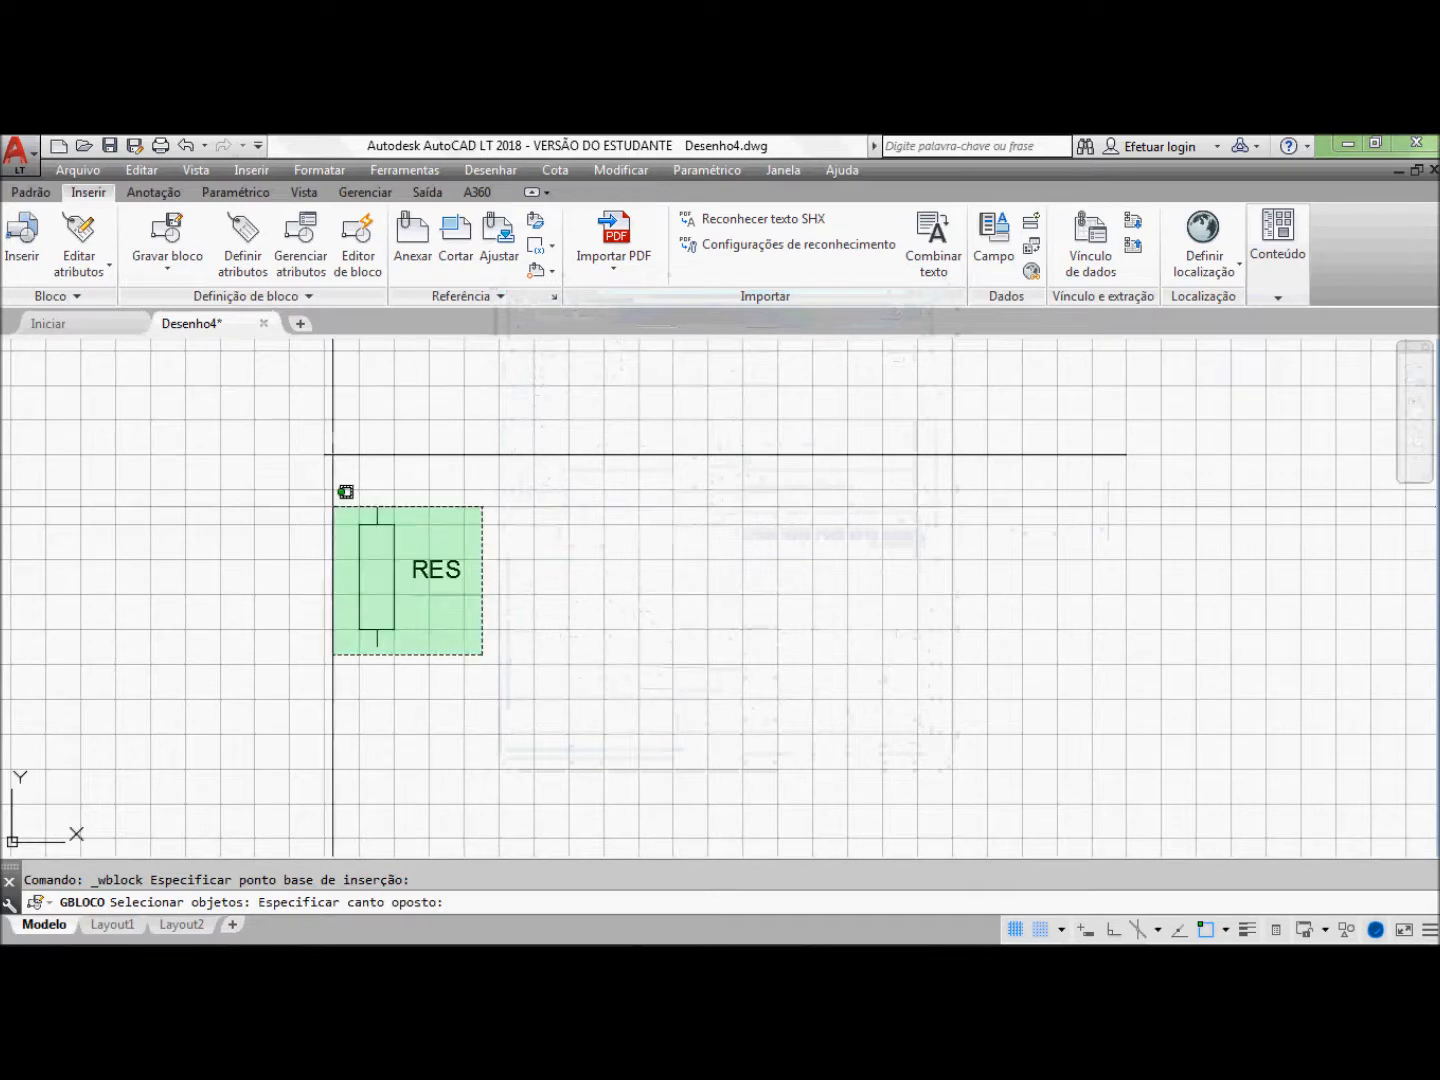
click(321, 494)
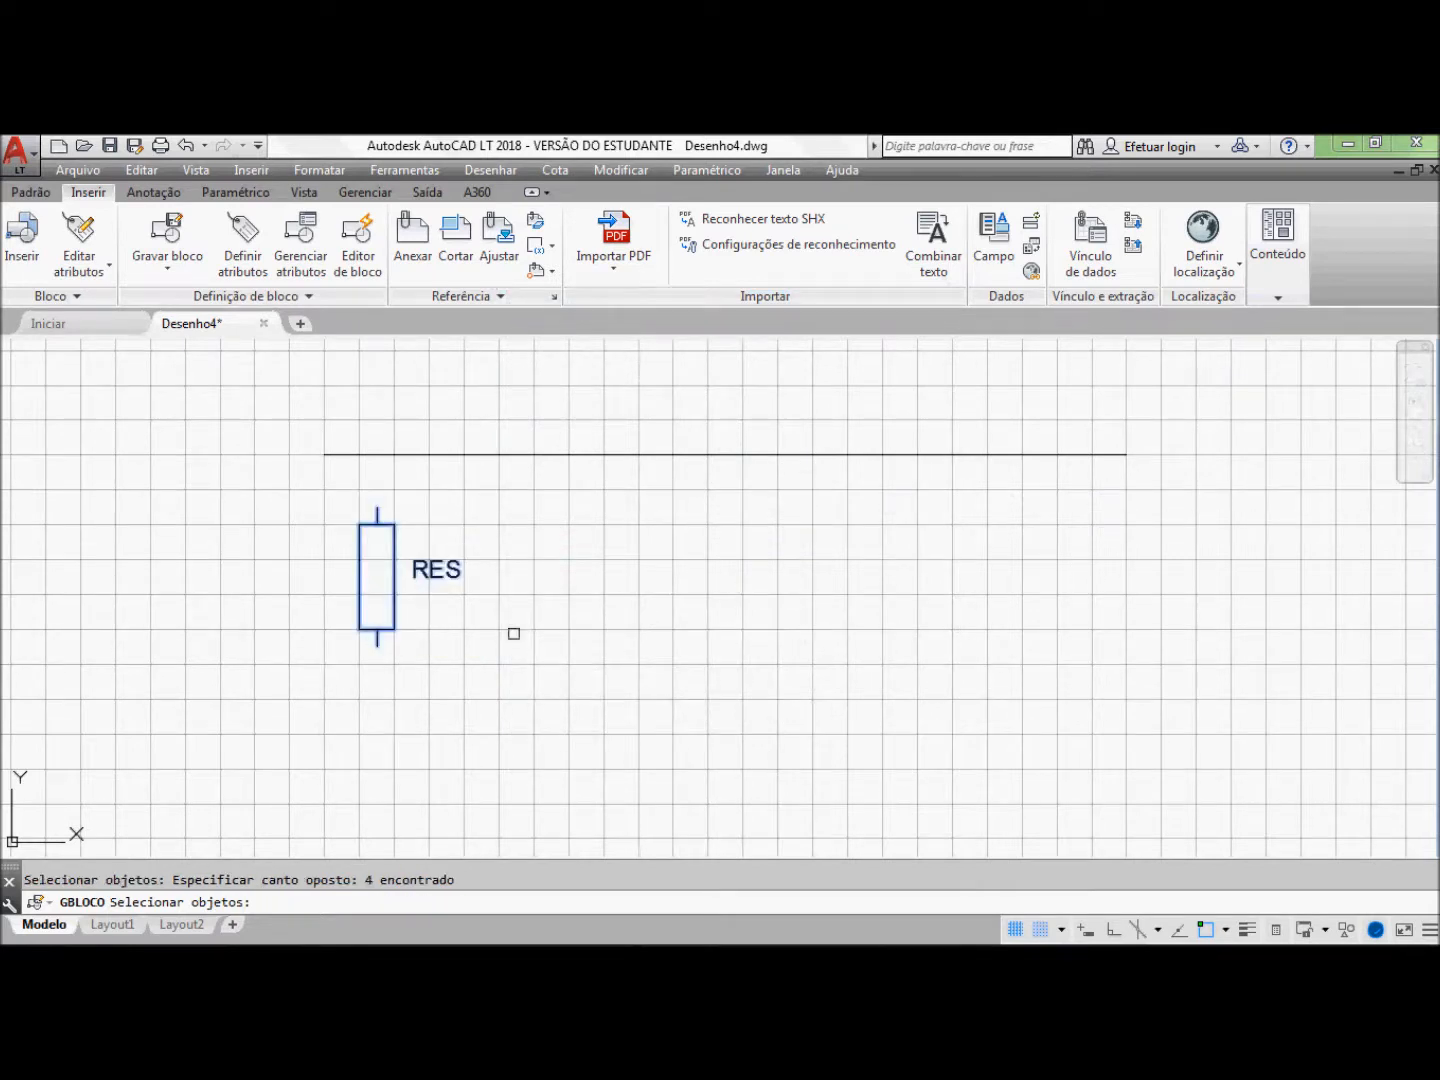
key(Return)
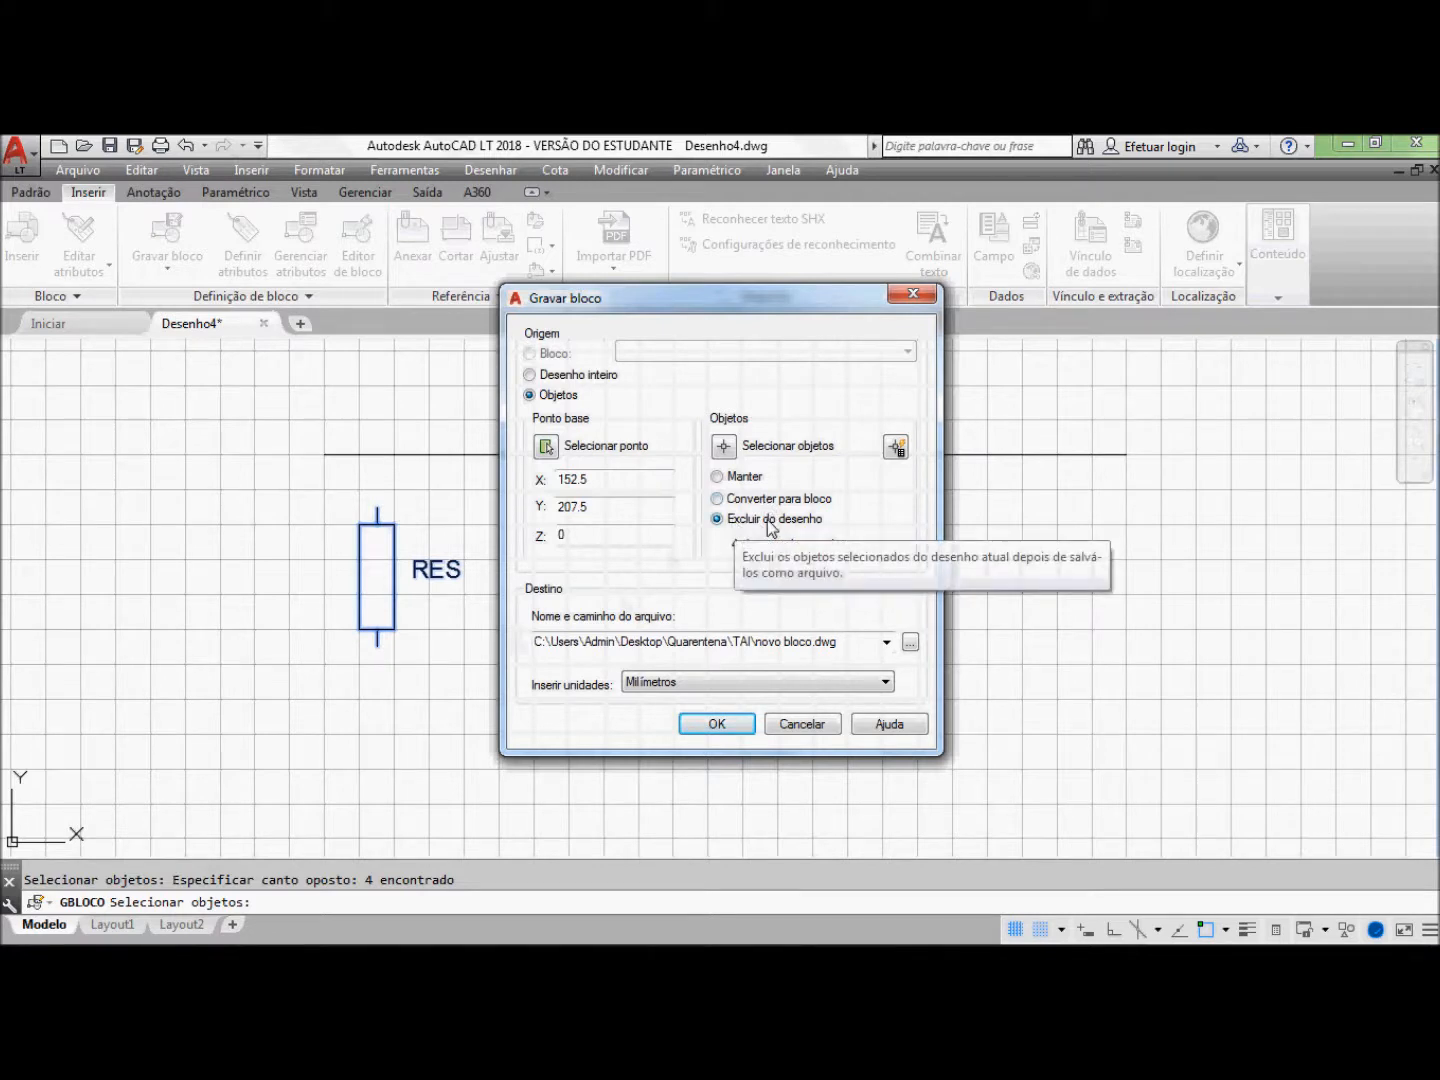
Step: Name the block file Resistor.dwg in the TAI folder and save it
click(762, 641)
drag(758, 641, 812, 647)
text(Re)
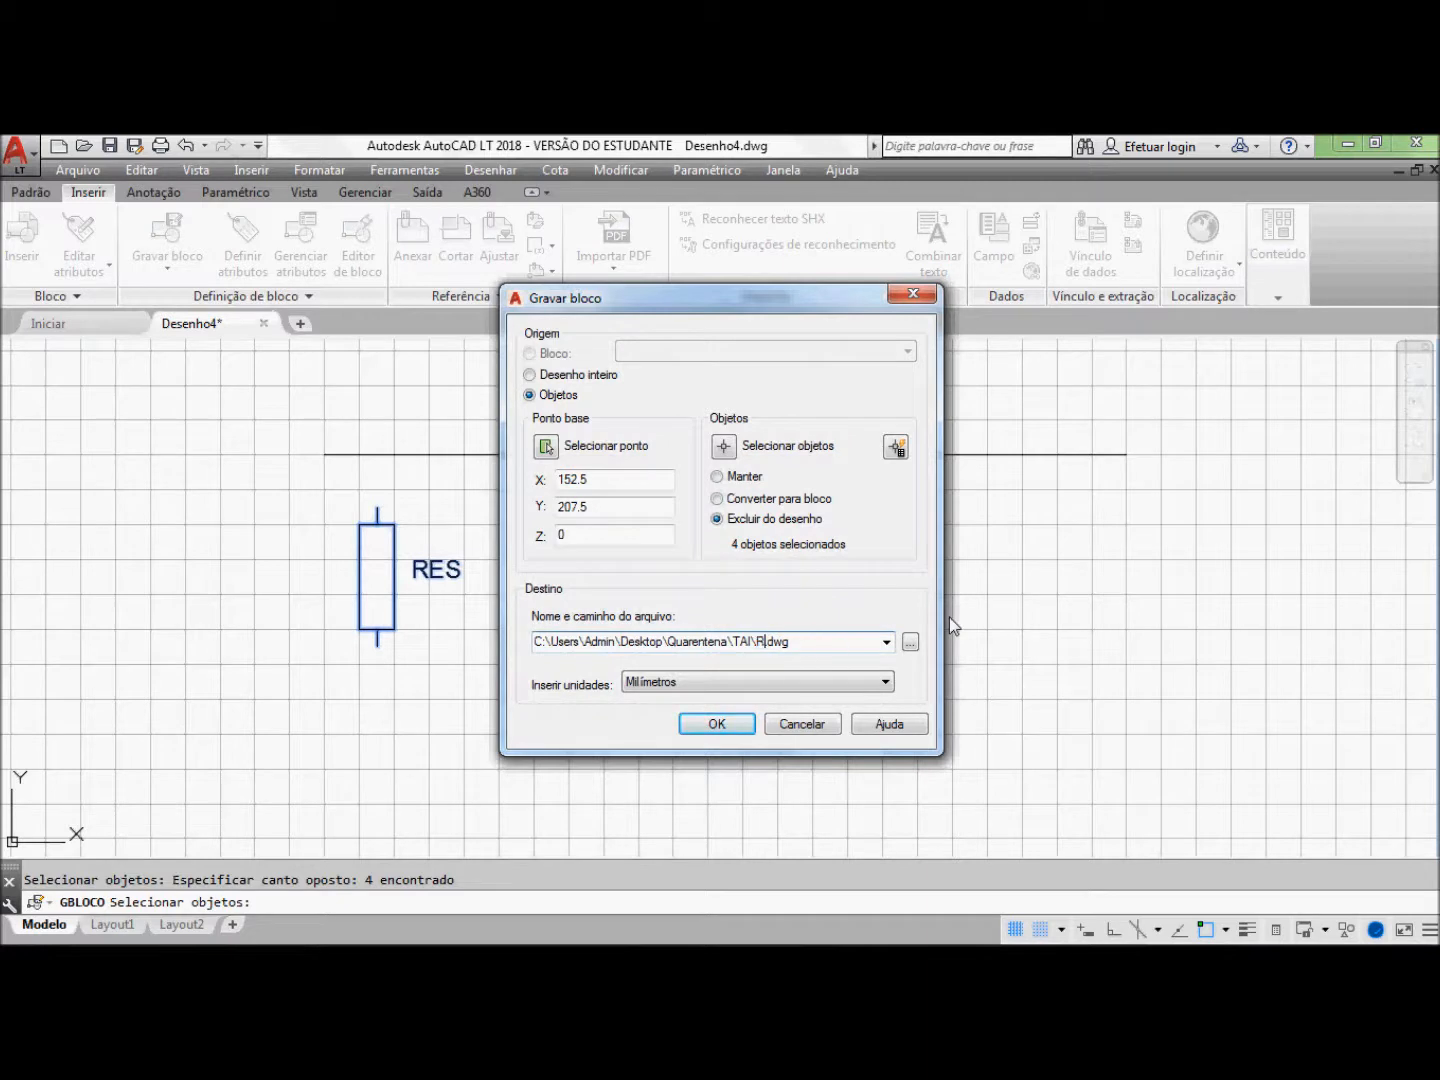
text(sistor)
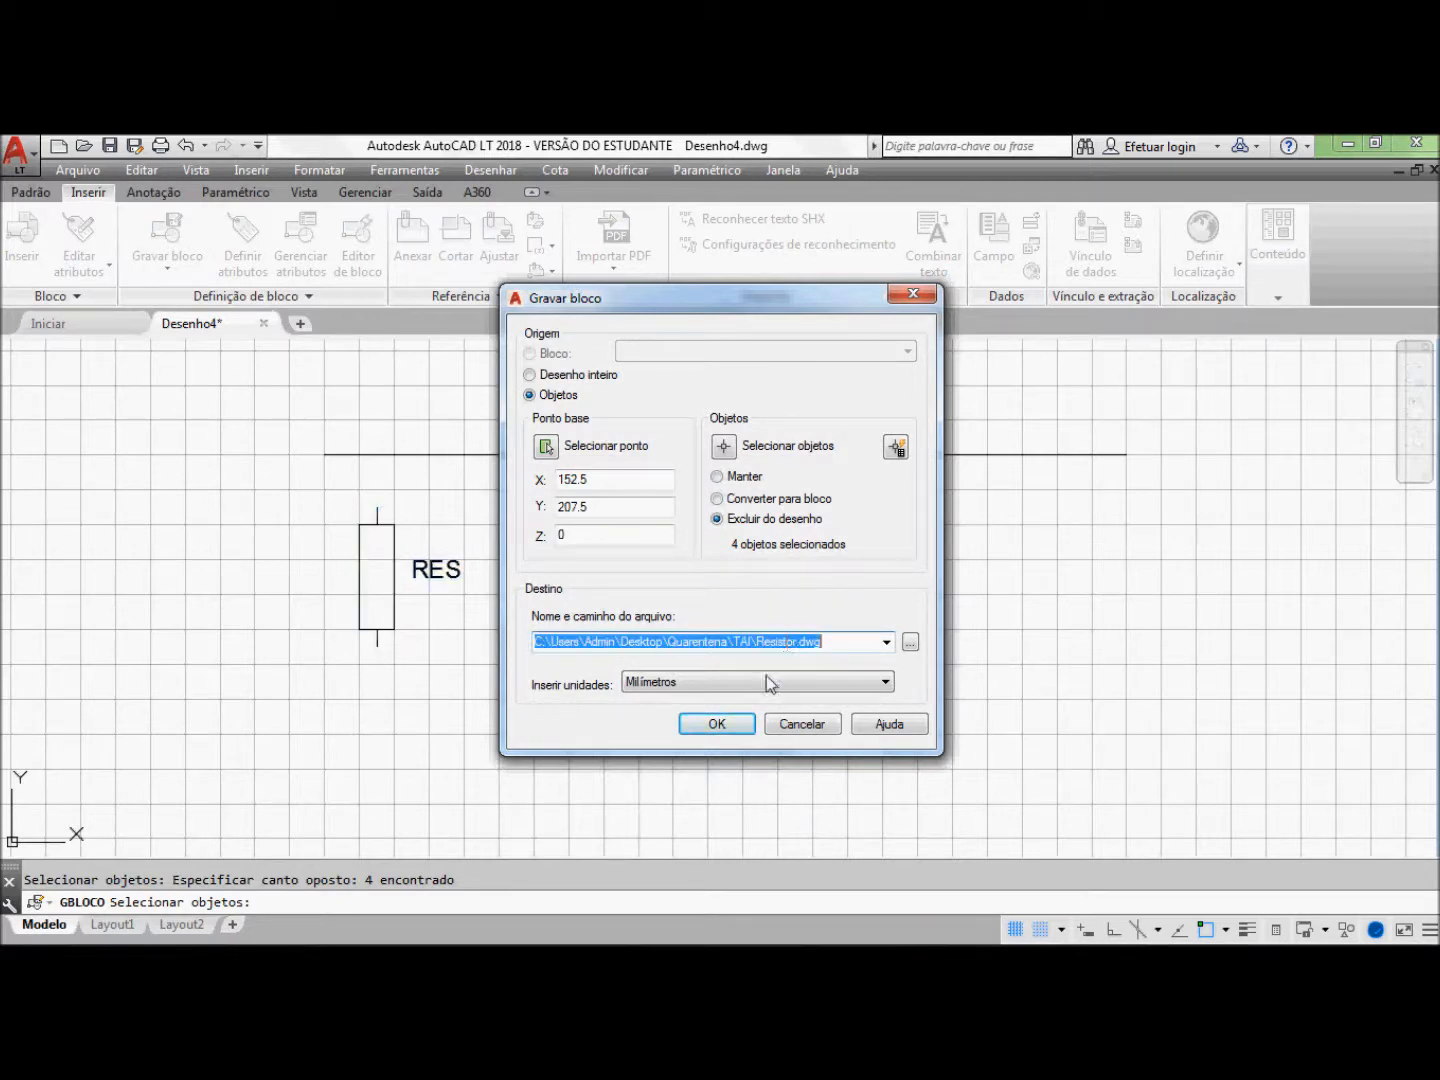
click(788, 643)
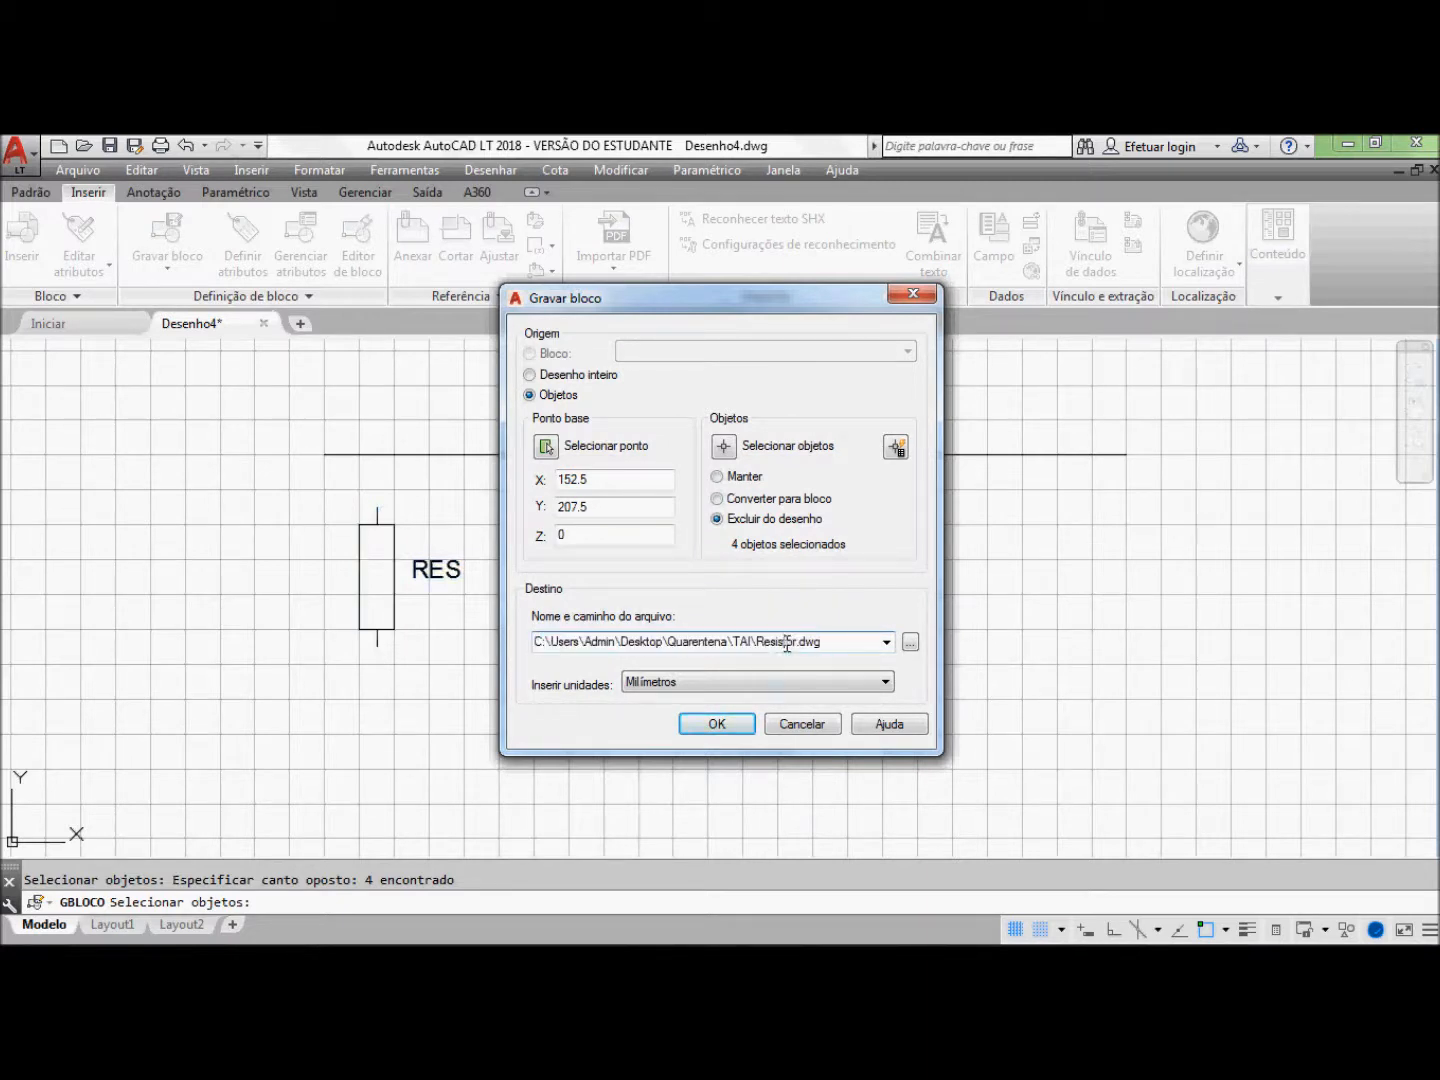
click(716, 725)
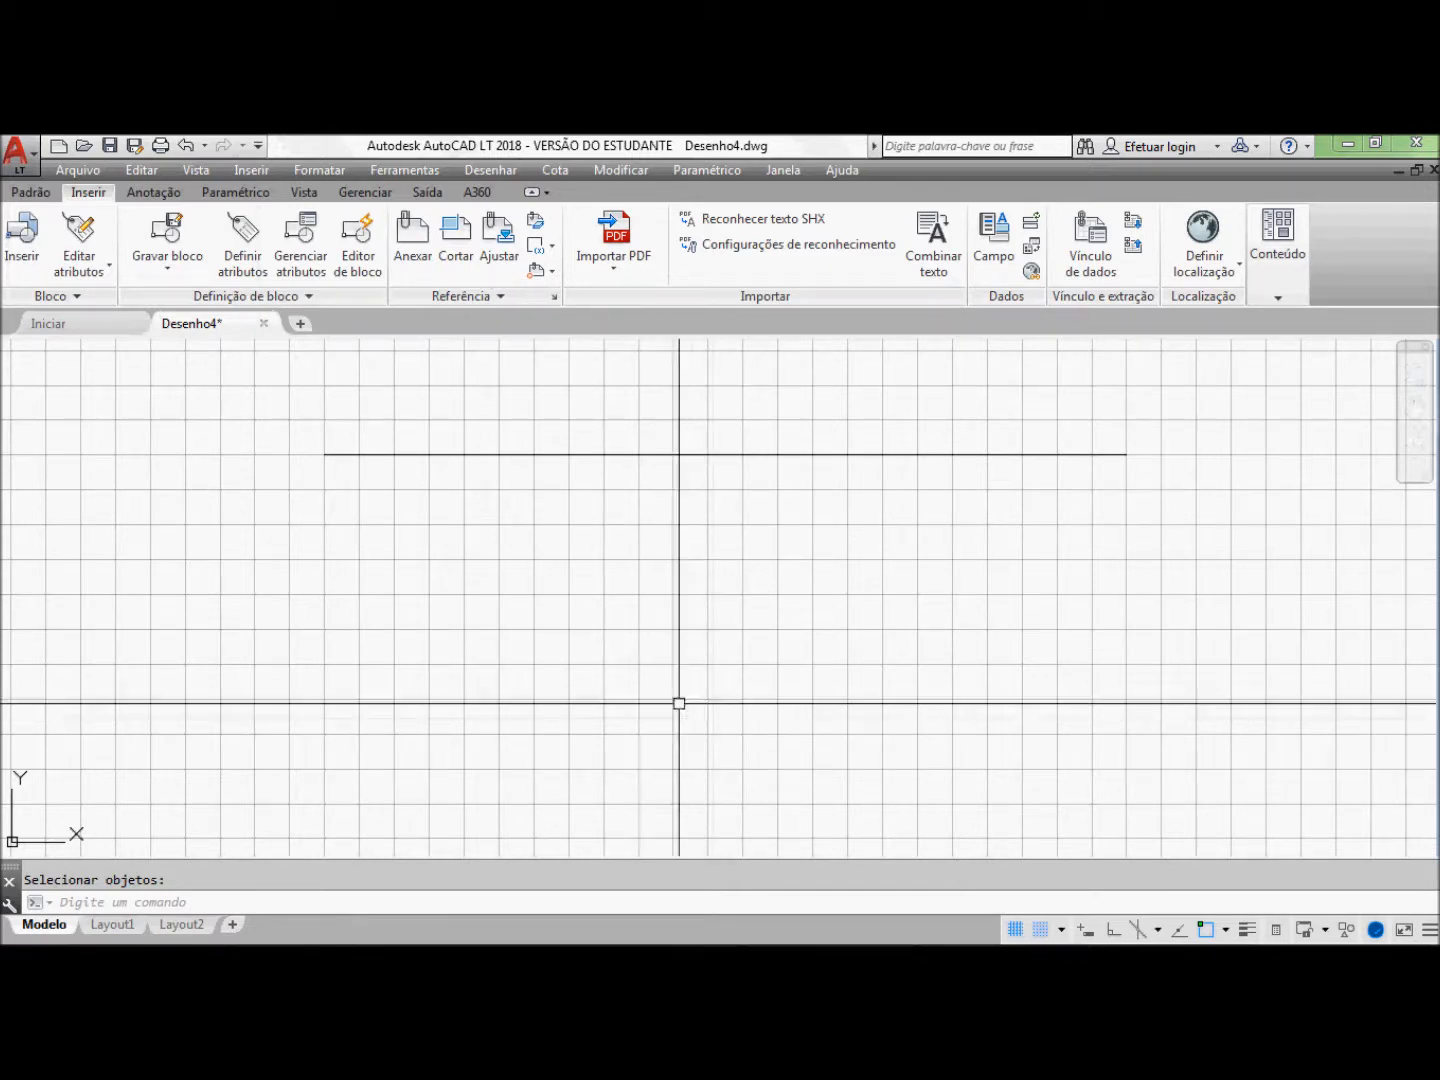
Step: Choose Resistor.dwg from the TAI folder as the block to insert, with a fixed scale of 1 instead of on-screen scaling
click(19, 252)
click(896, 401)
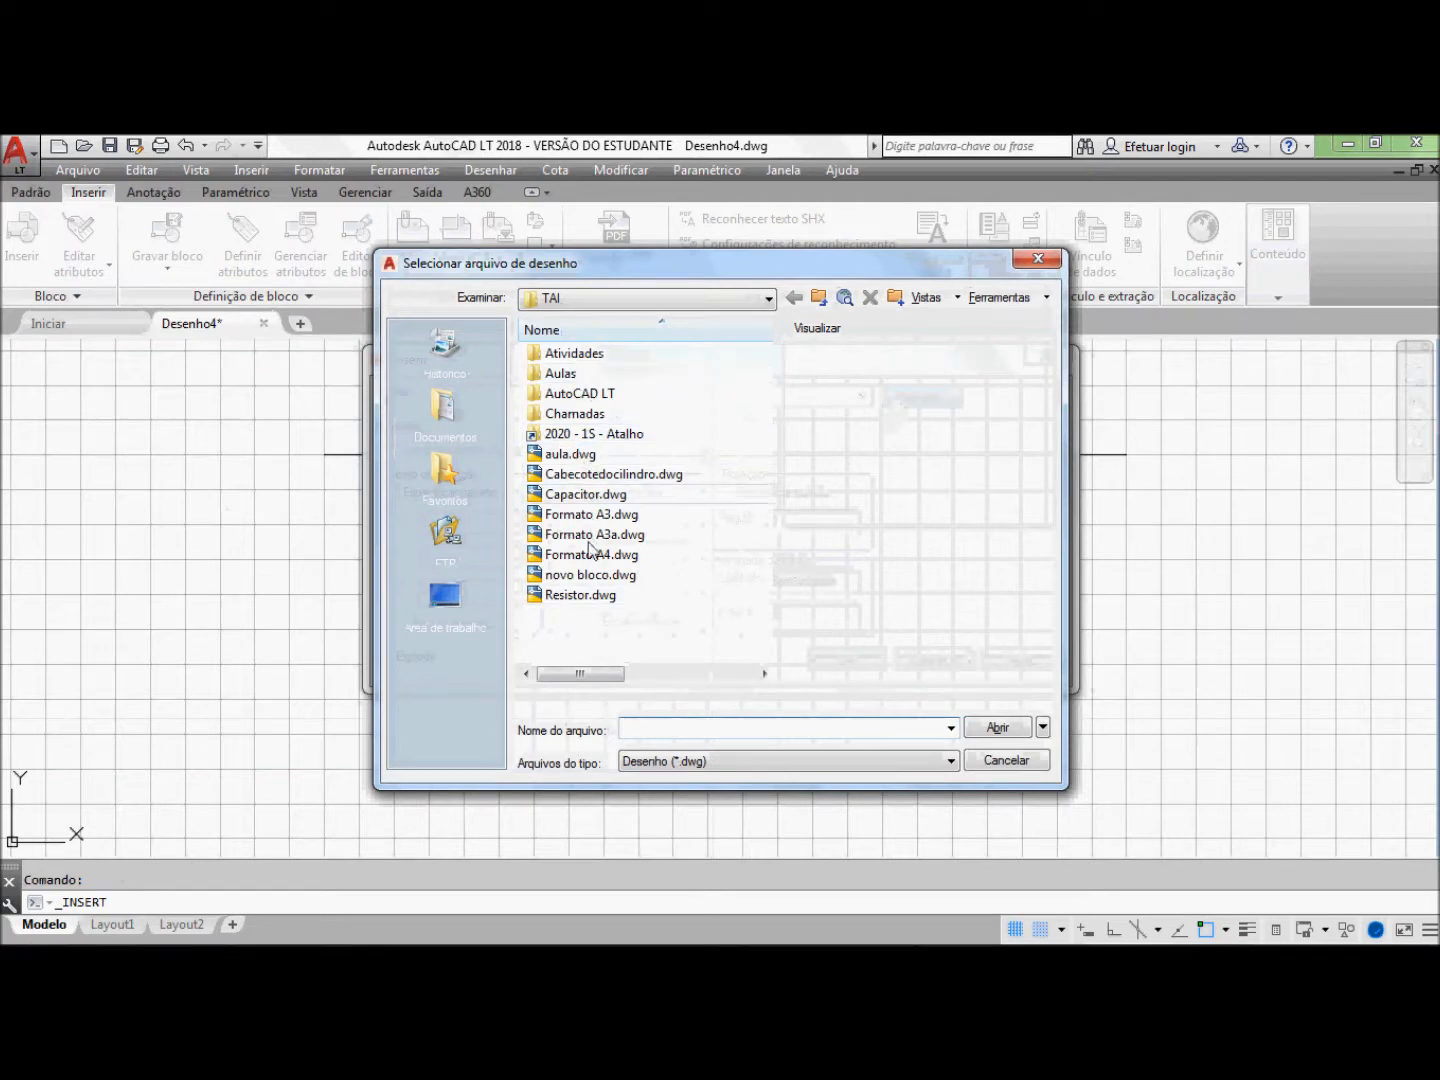
click(577, 596)
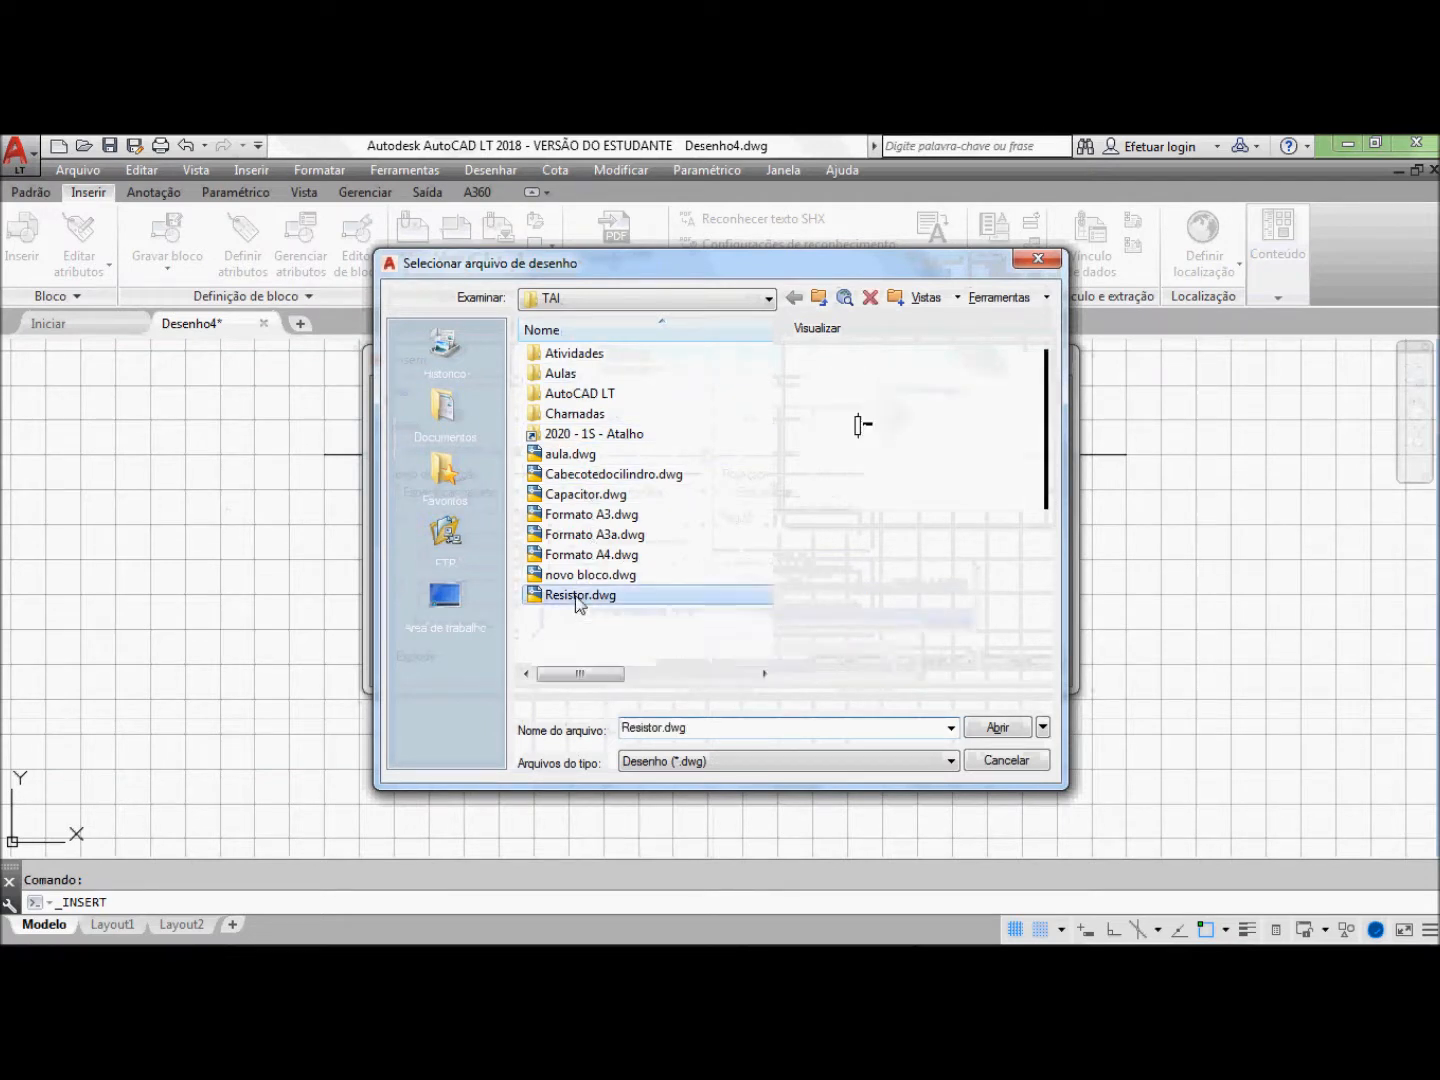
click(986, 736)
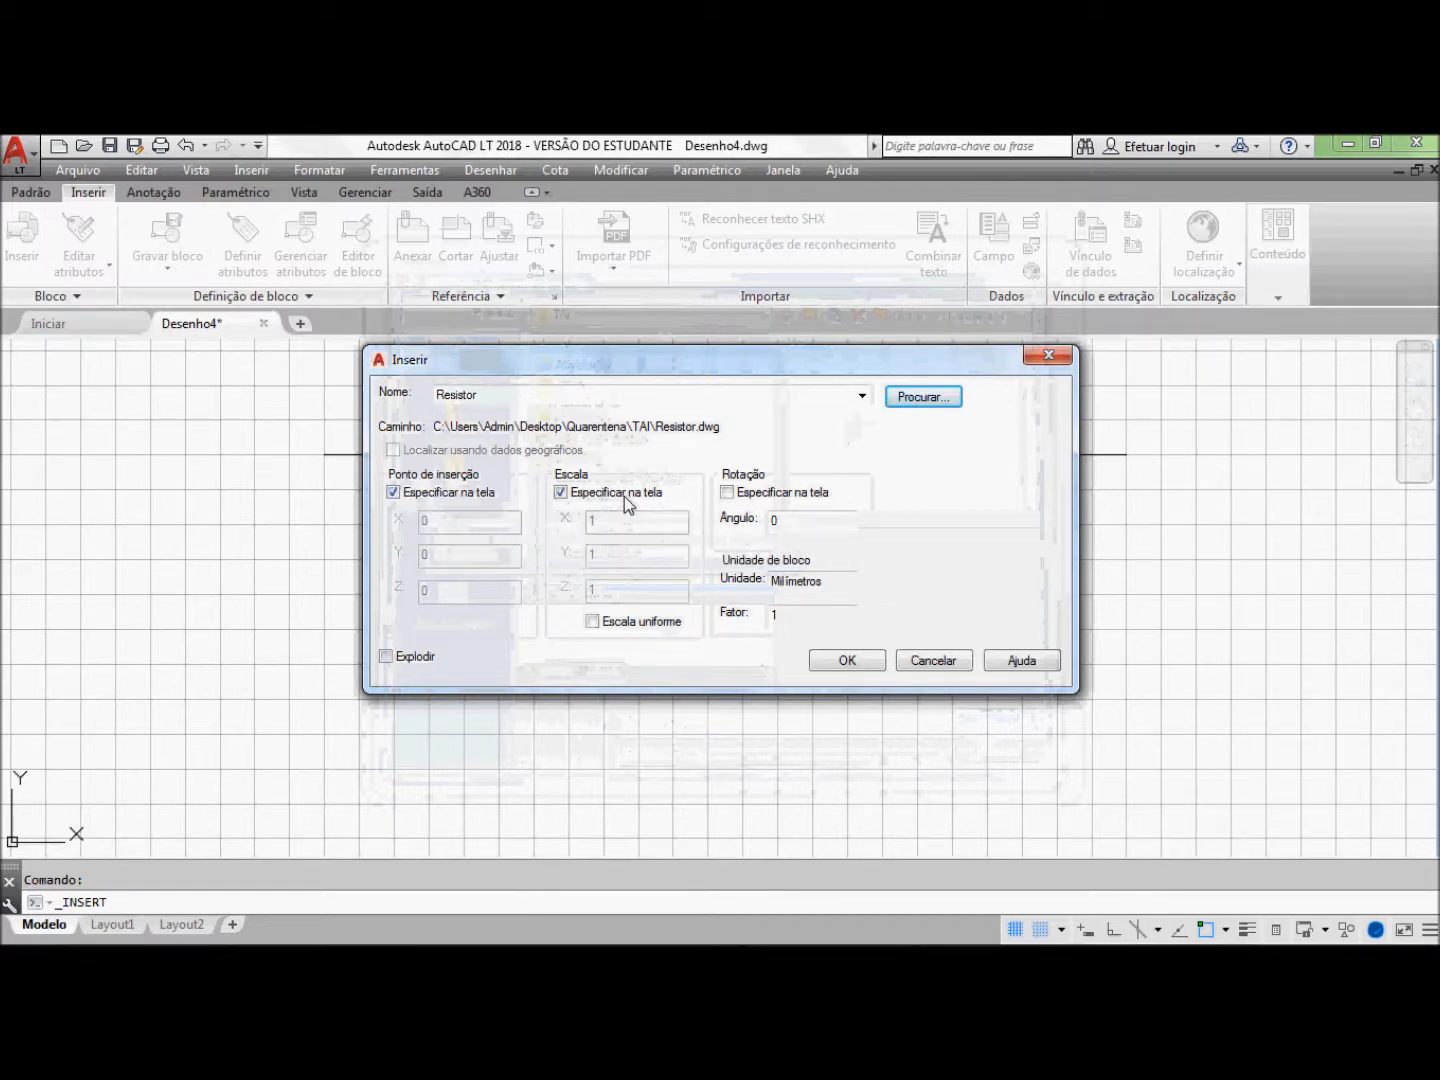
click(561, 492)
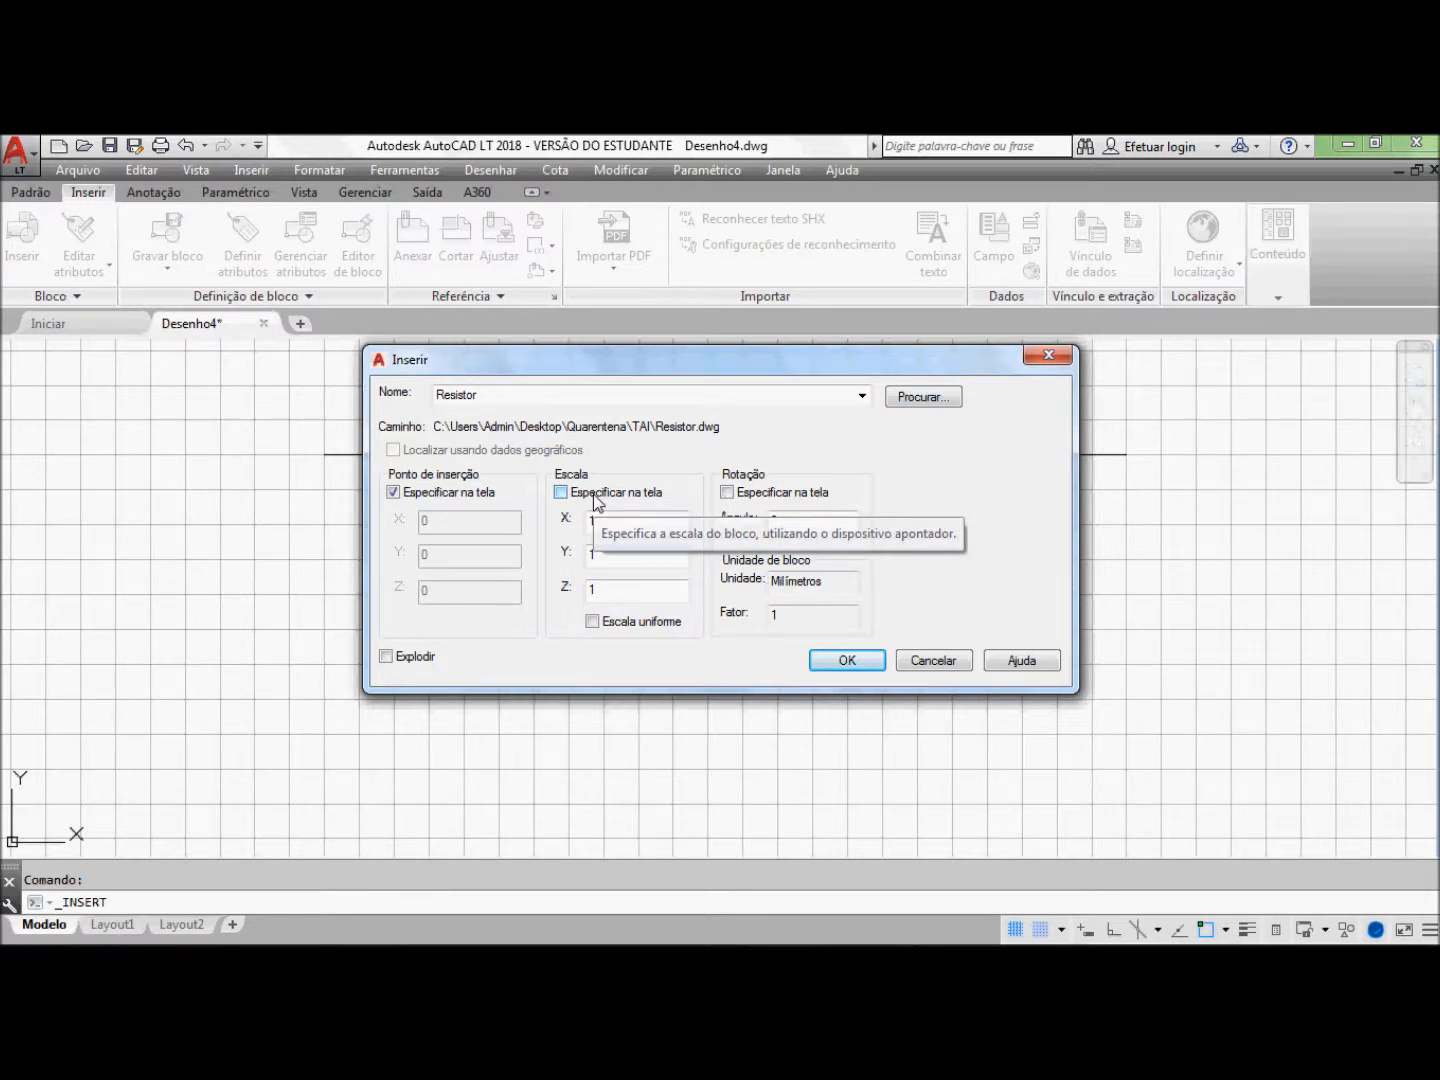
click(563, 496)
click(562, 493)
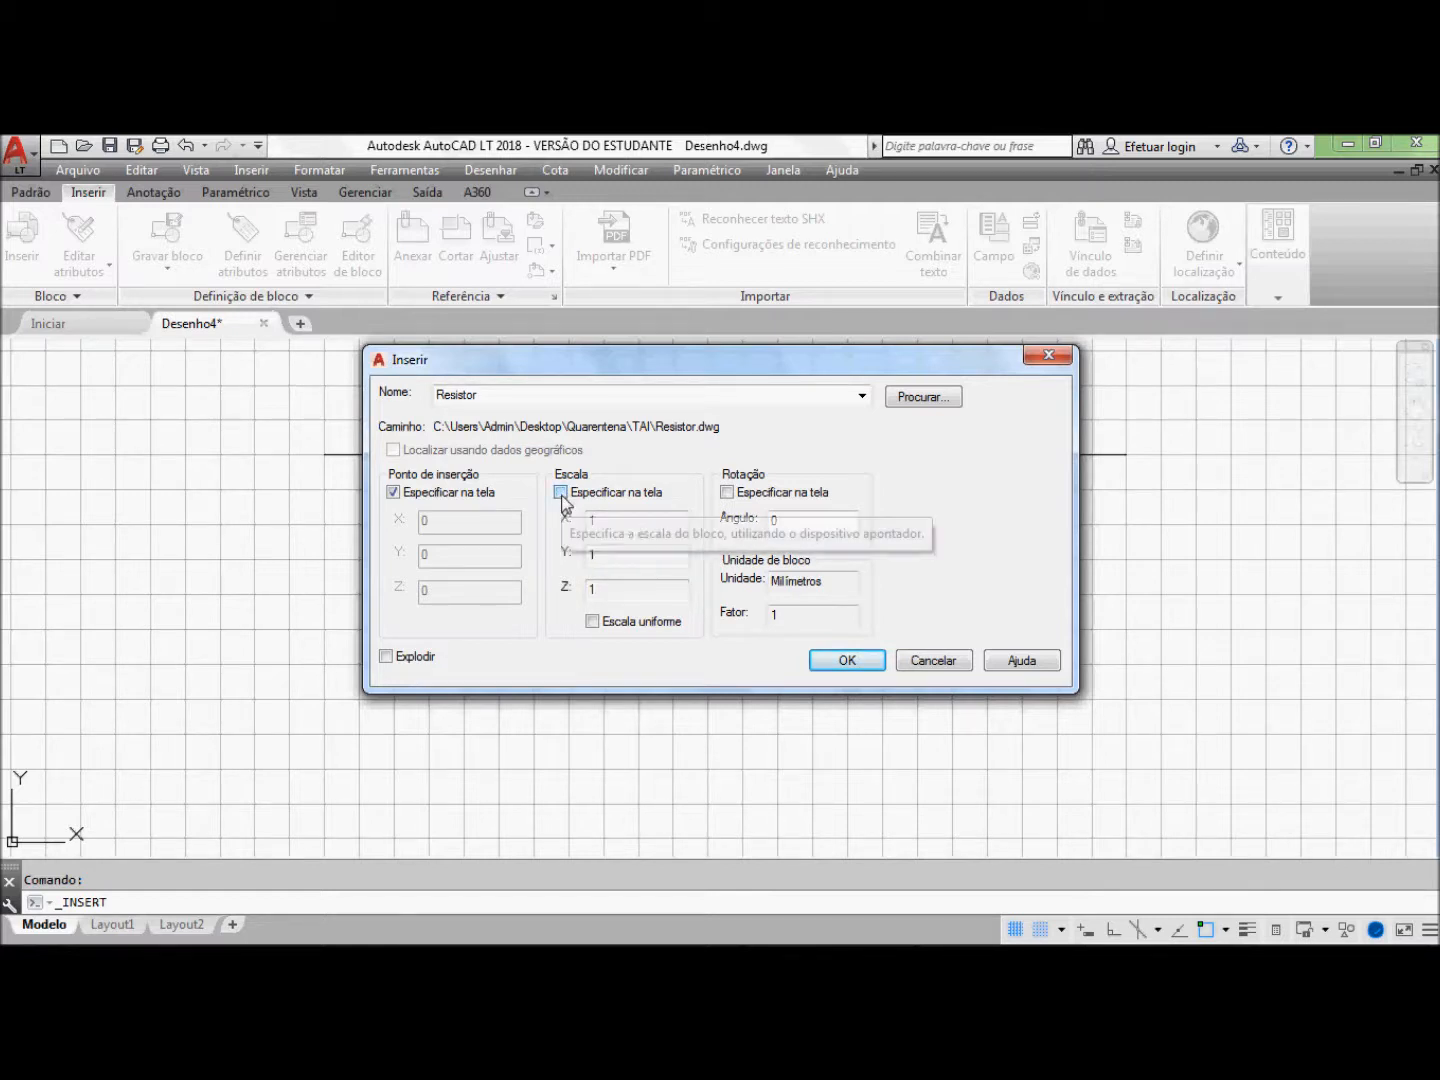
Step: Place the Resistor block 7.5 units below the horizontal line's left end and set its resistance value to 4k7
click(823, 662)
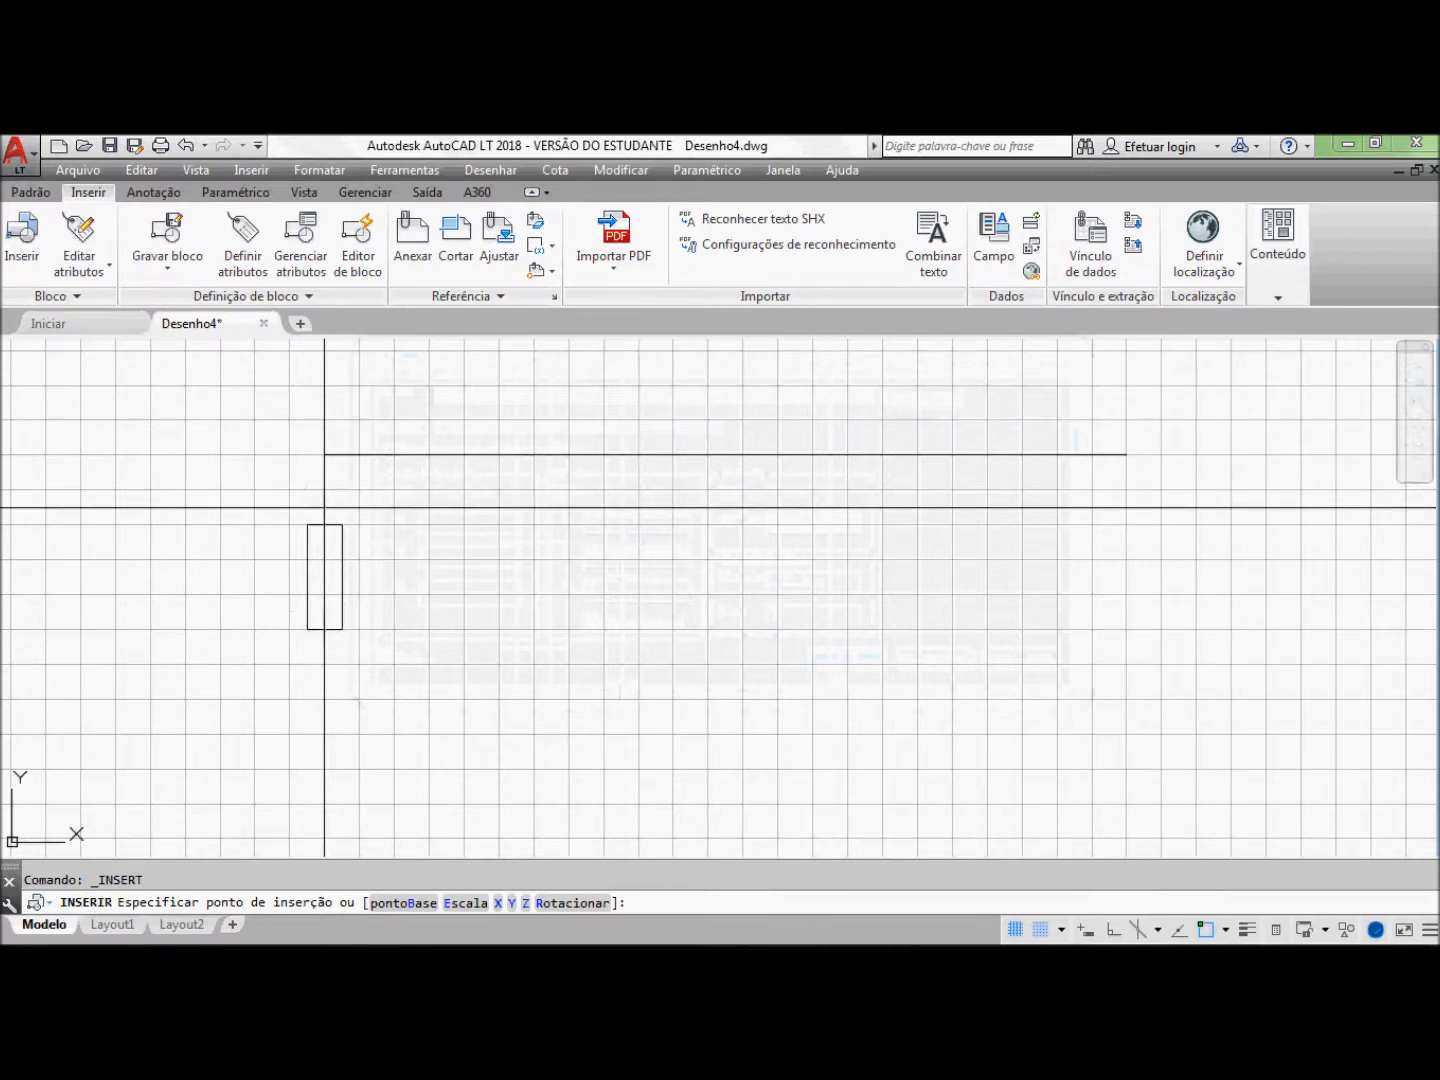
click(324, 509)
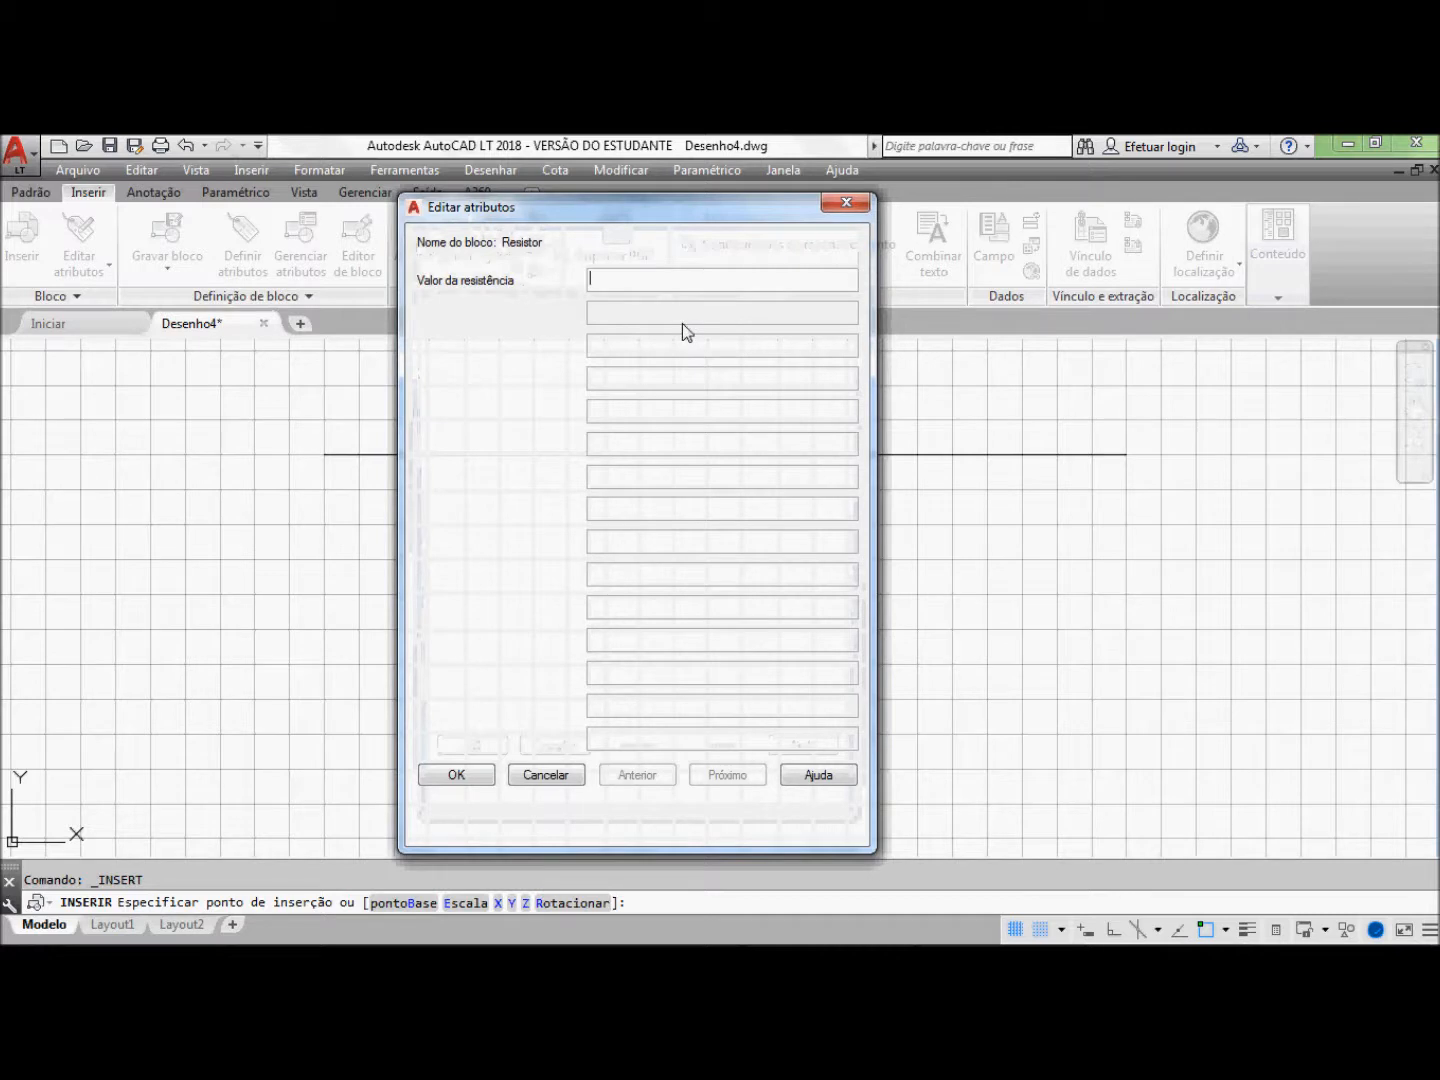
text(4k7)
click(456, 776)
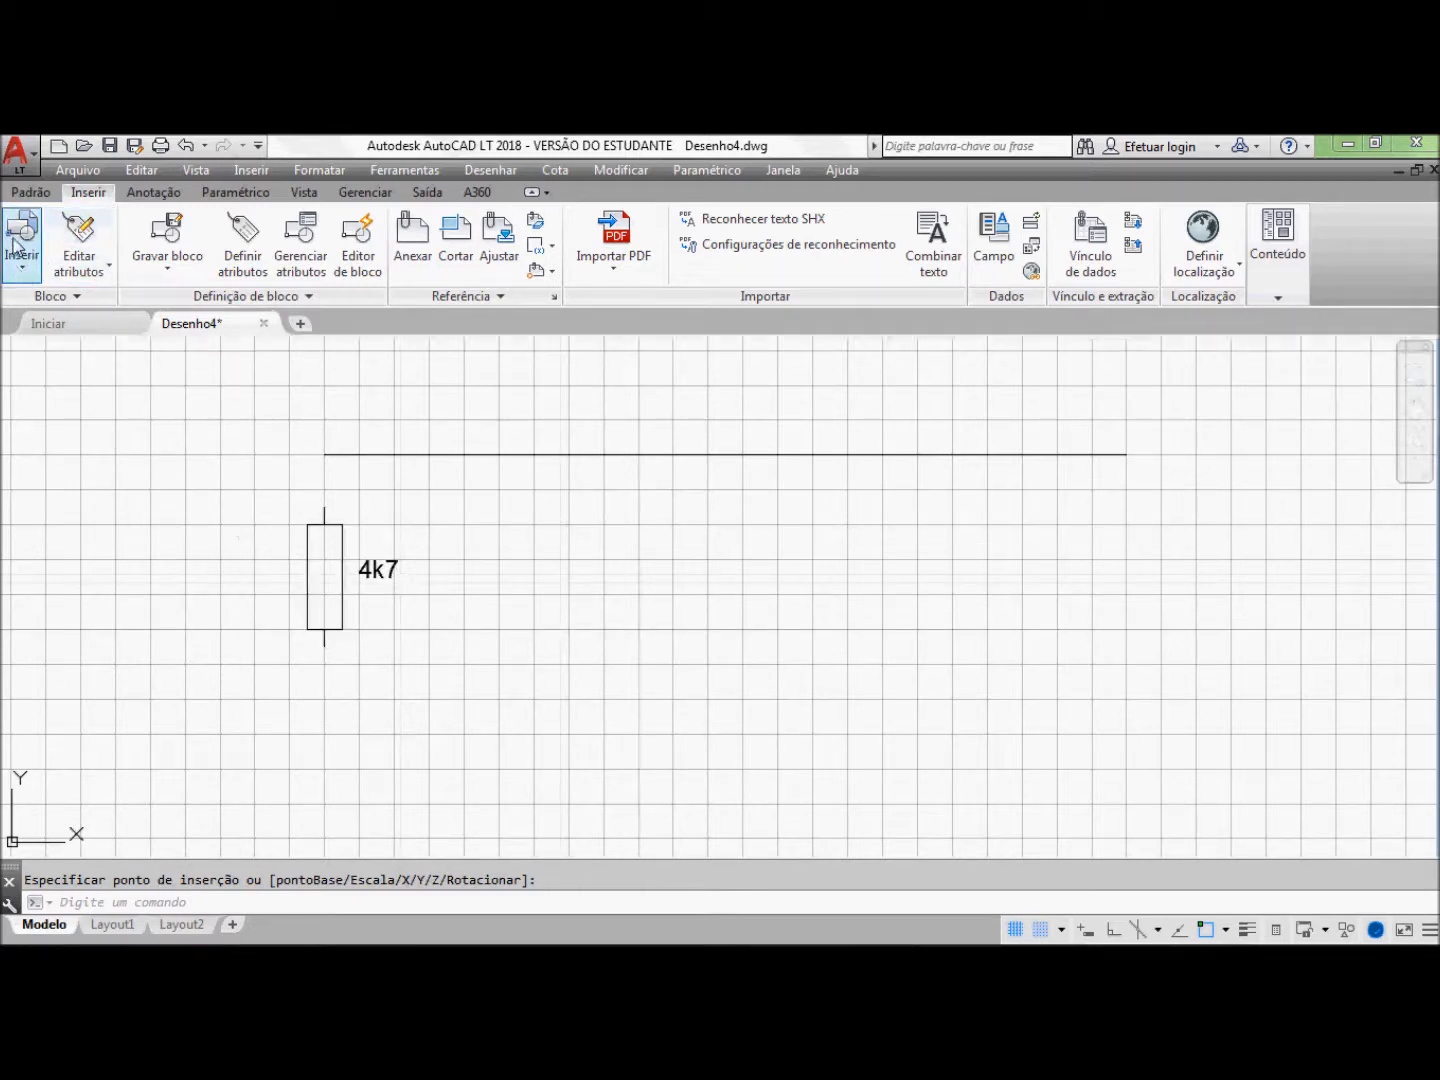
Step: Insert a second Resistor block 30 units right of the 4k7 resistor at the same height, with a resistance value of 100
click(20, 270)
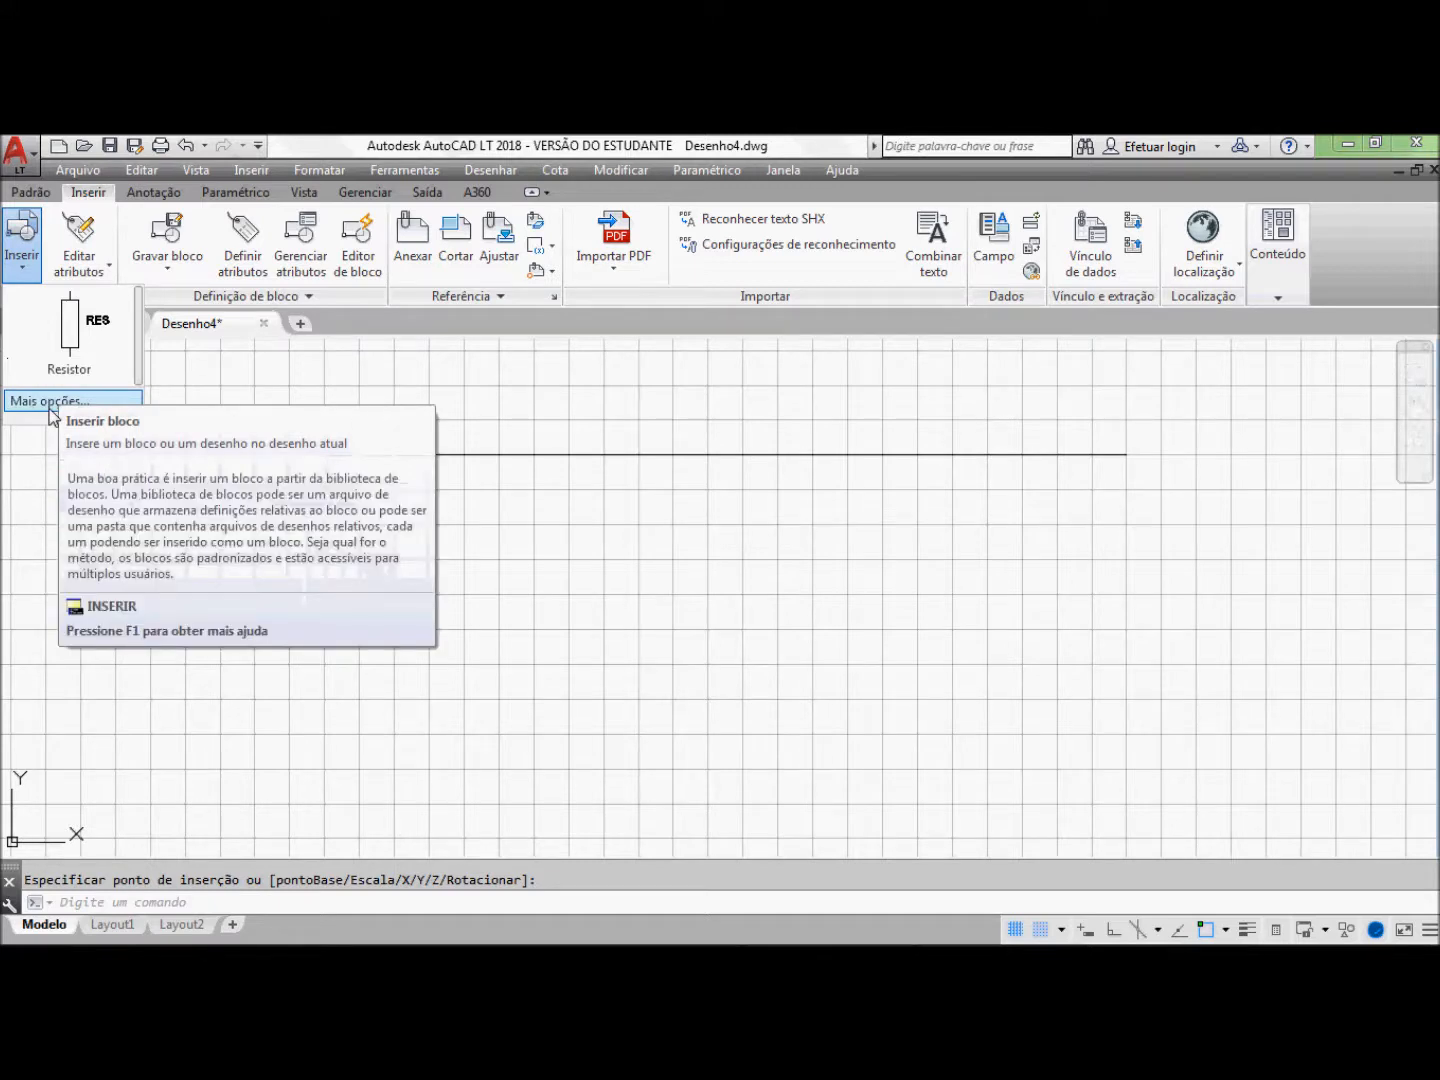
click(74, 335)
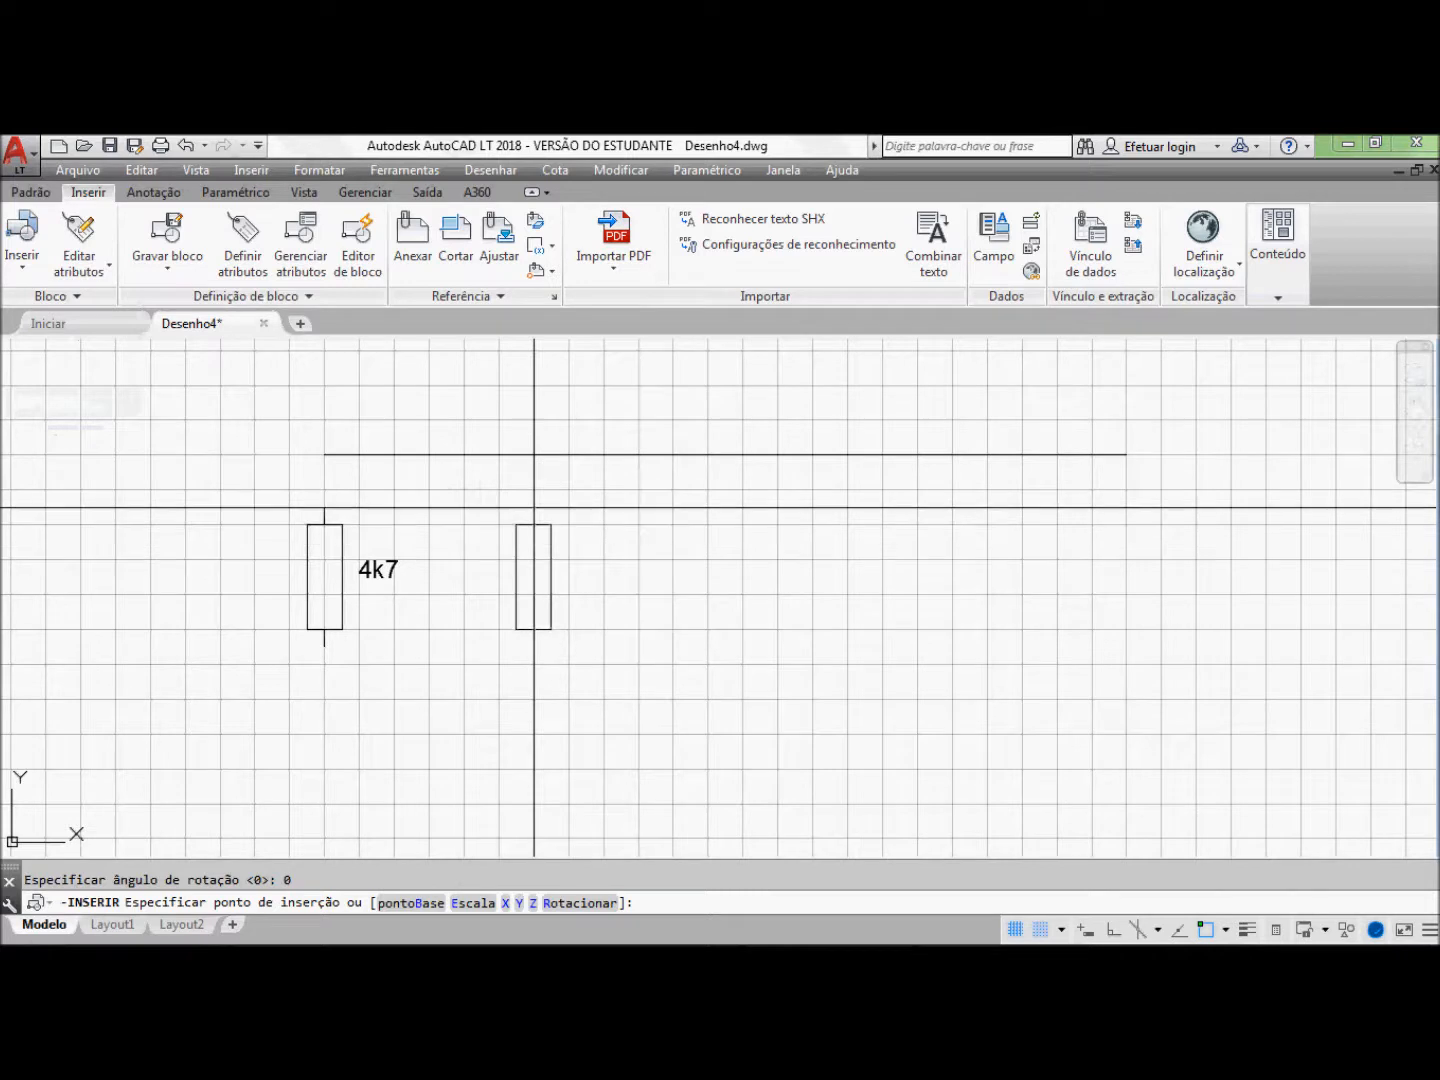
click(533, 515)
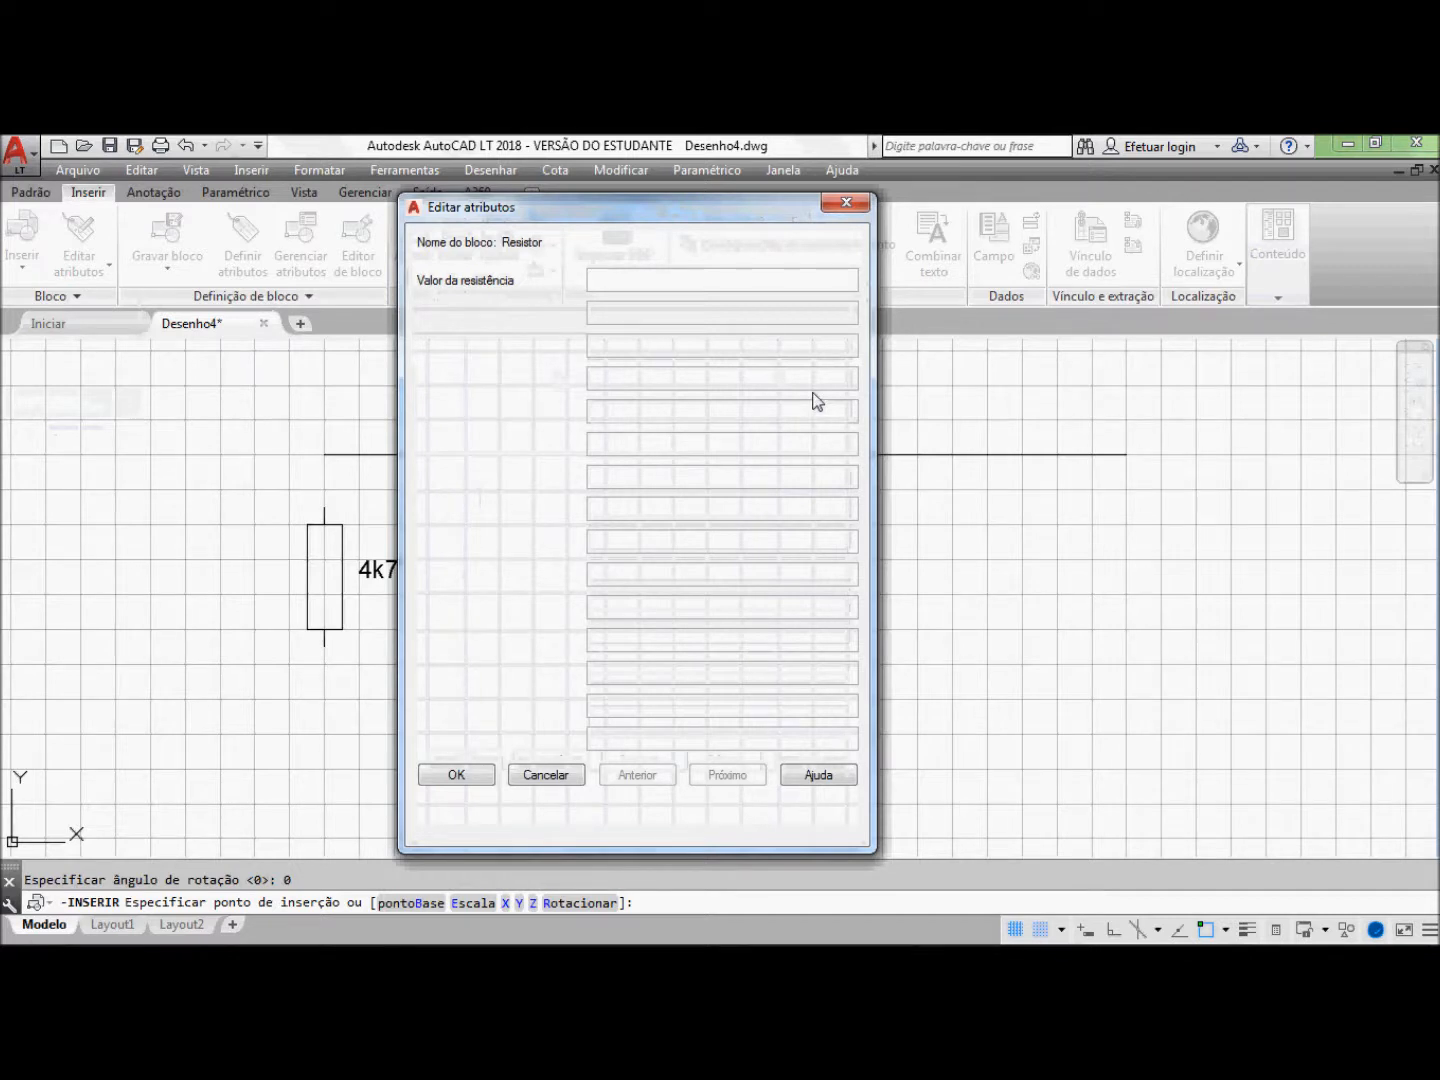
text(1)
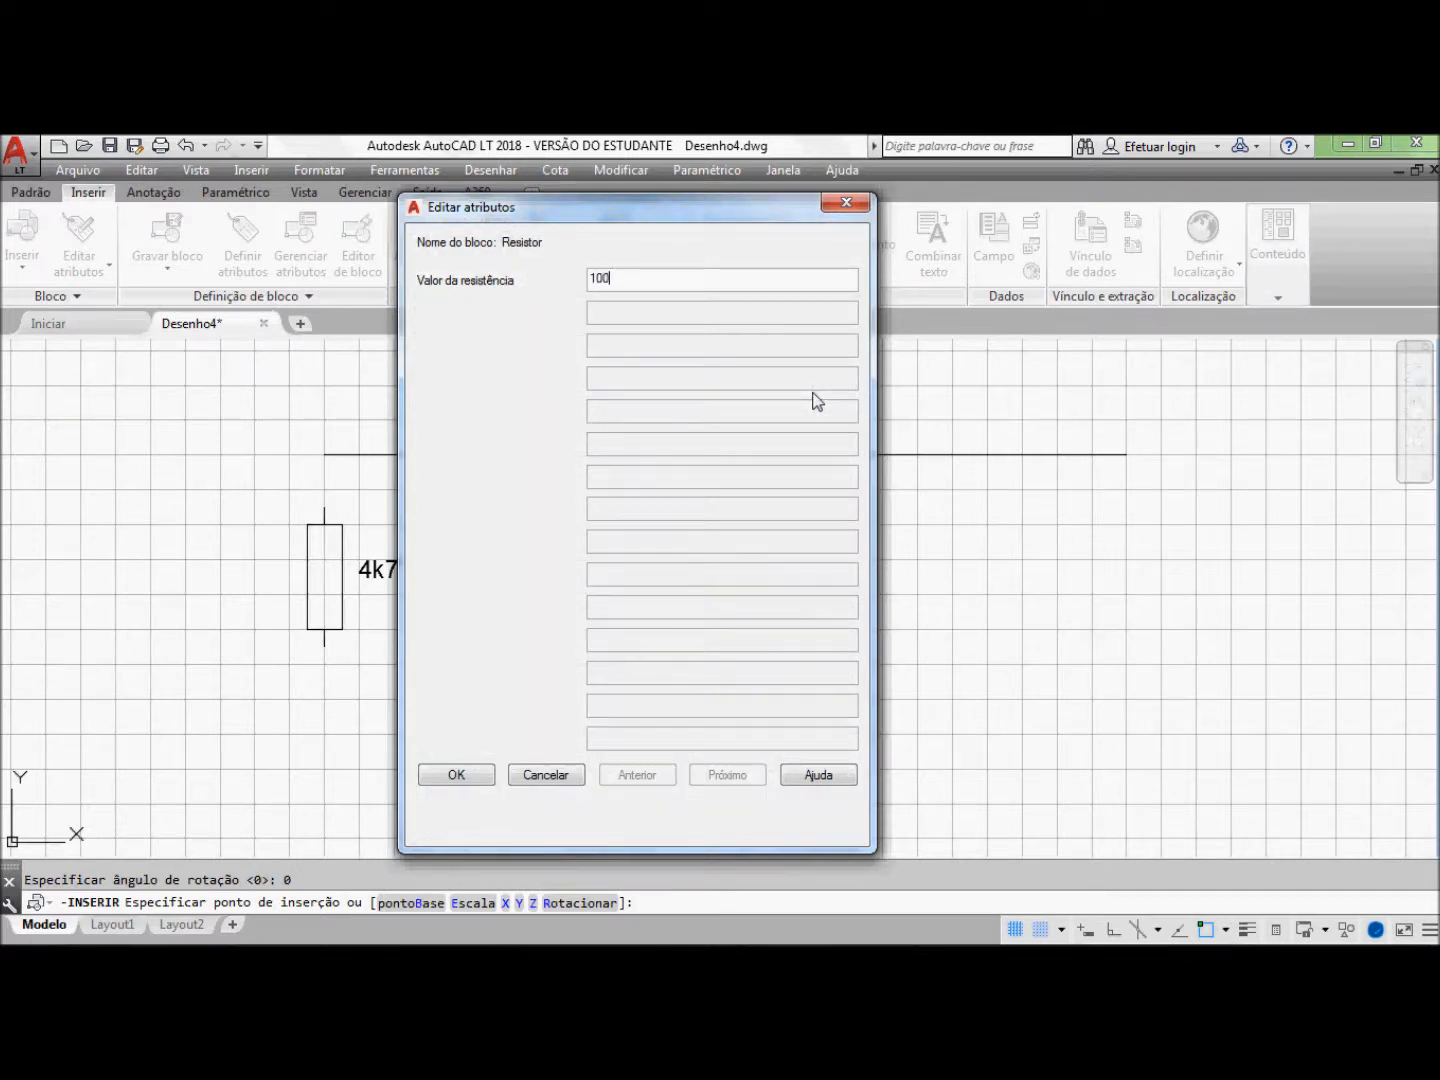
text(00)
click(484, 775)
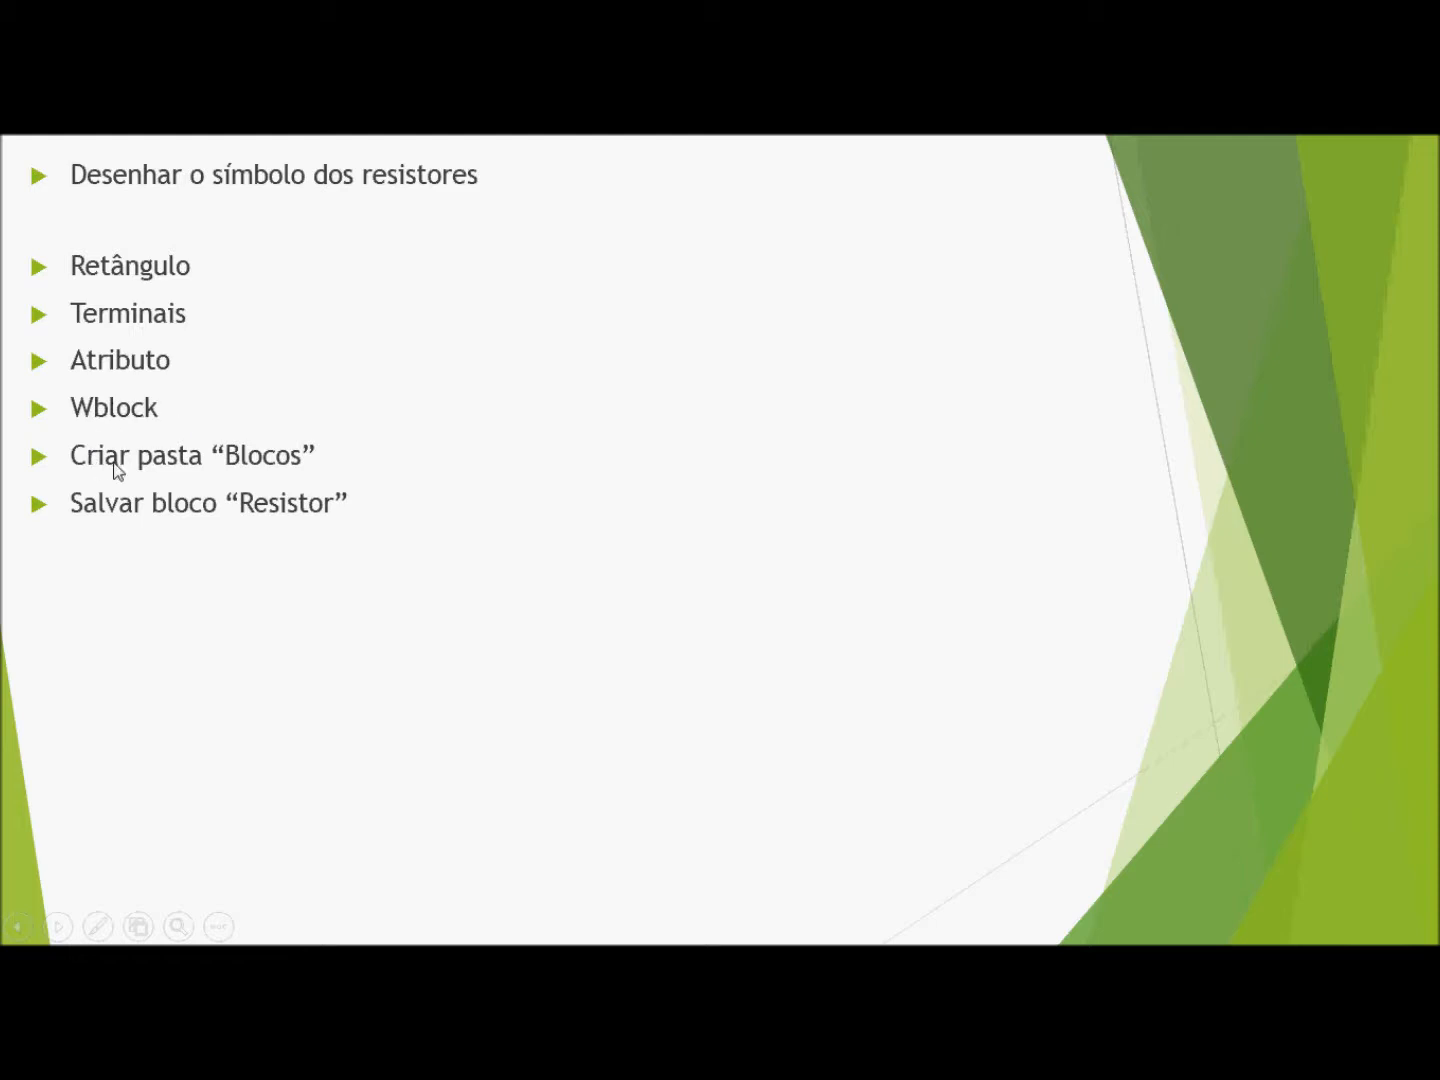
click(197, 473)
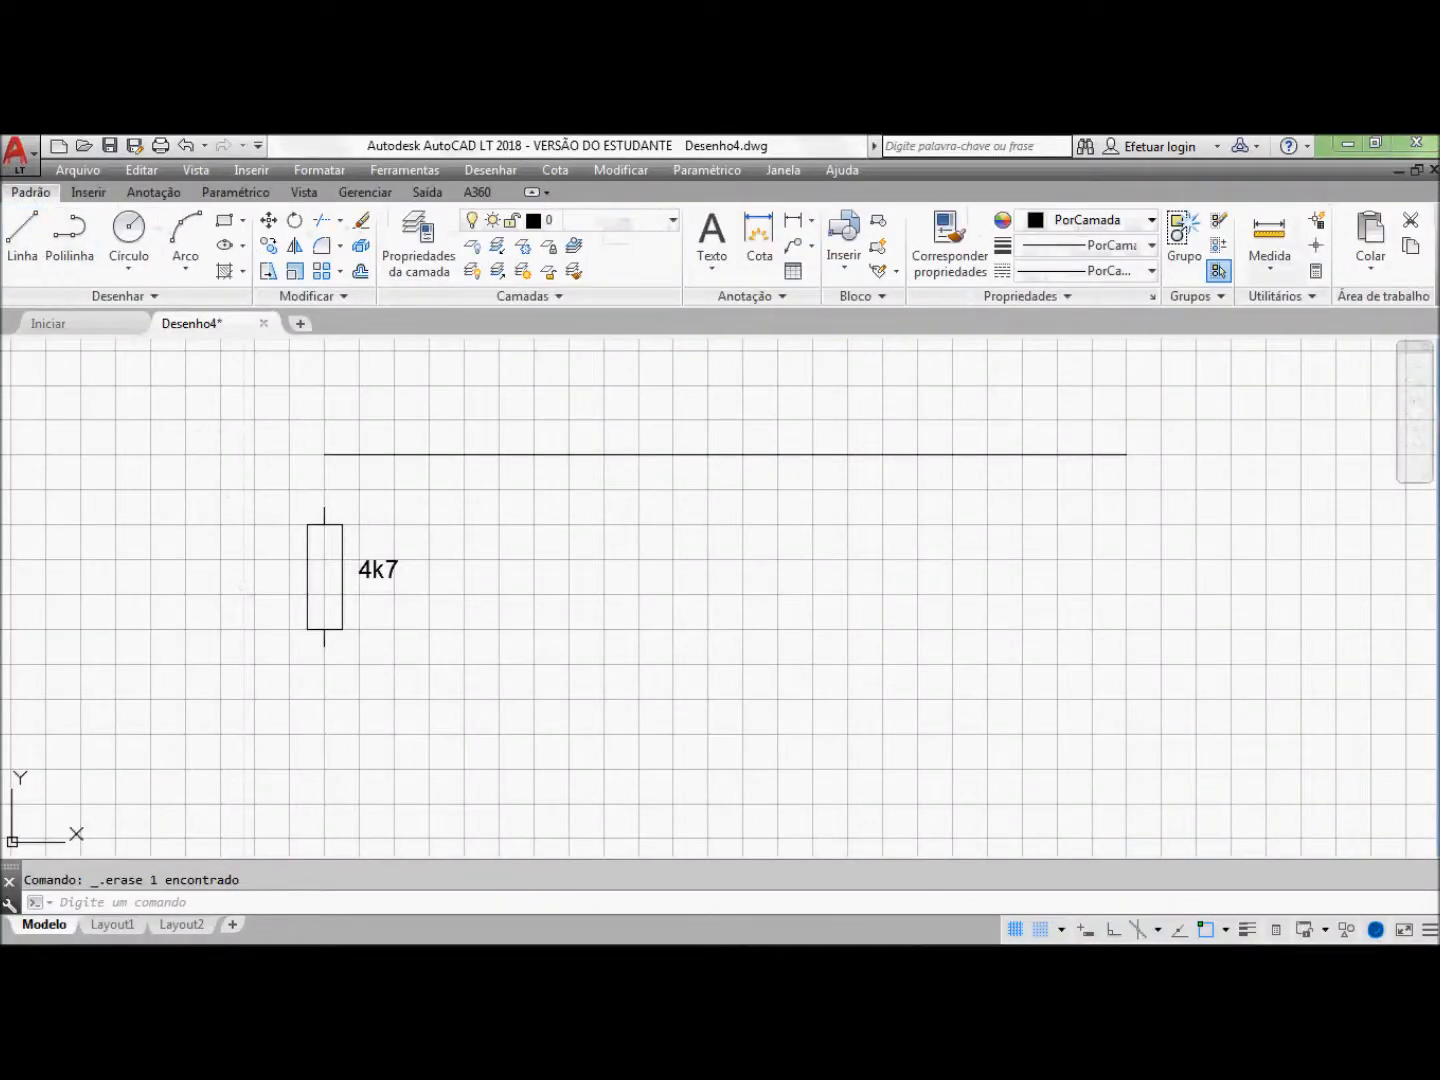
Step: Draw a horizontal line about 115 units long, parallel to the upper line and 35 units below it, with aligned ends
click(23, 232)
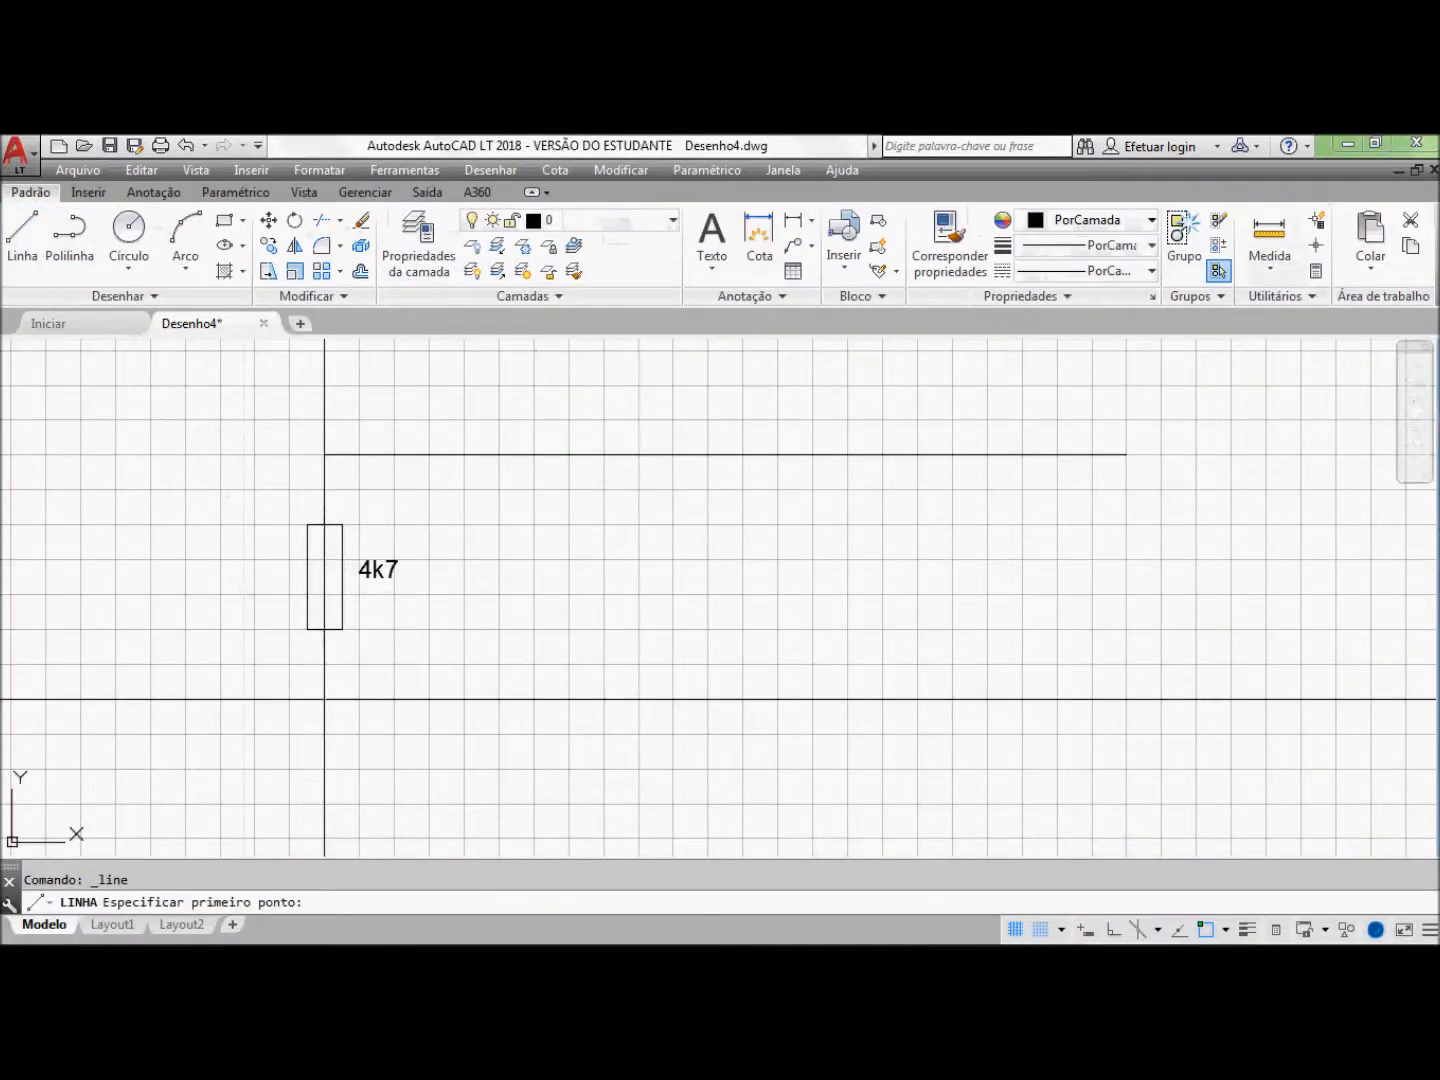
click(325, 699)
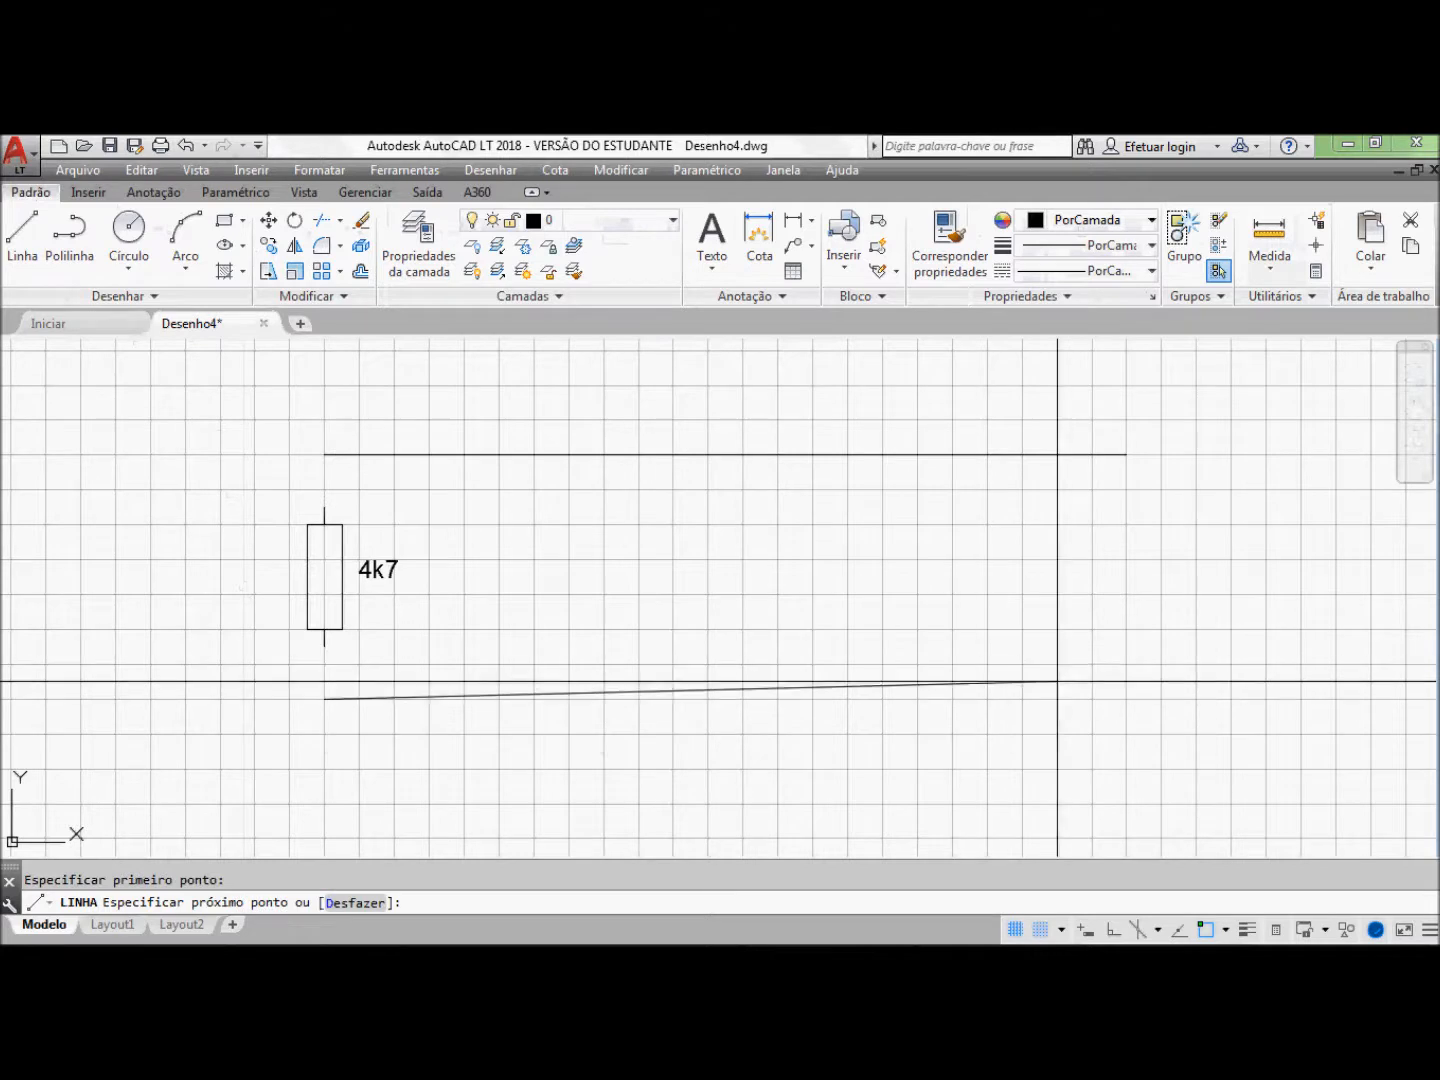
click(1128, 699)
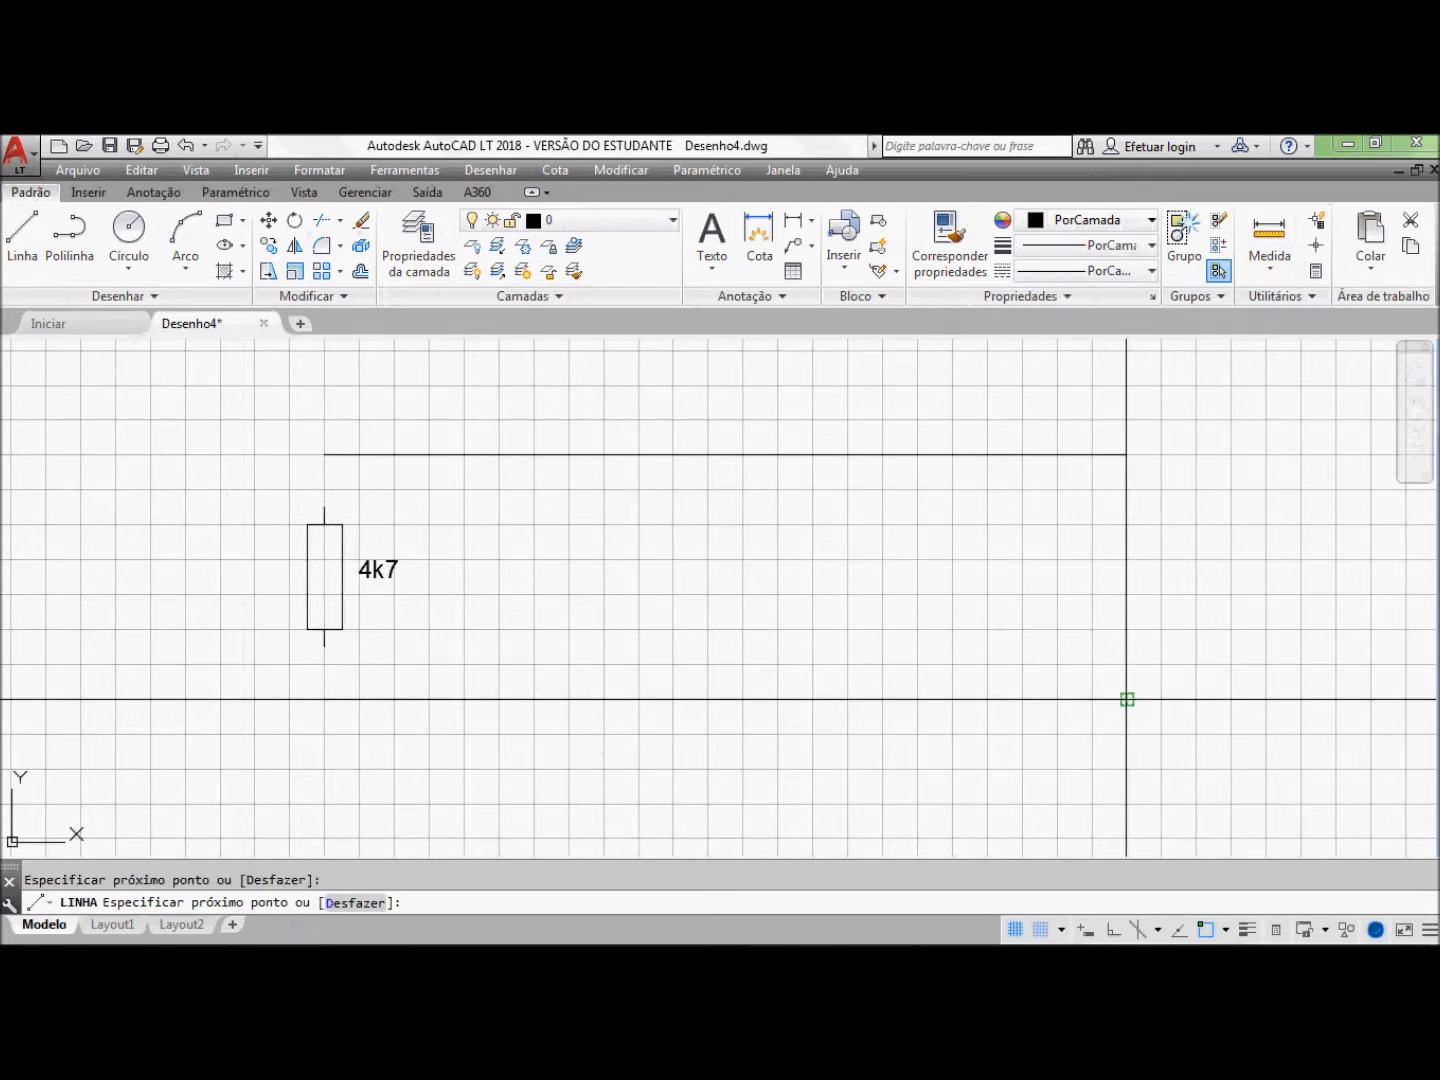
key(Return)
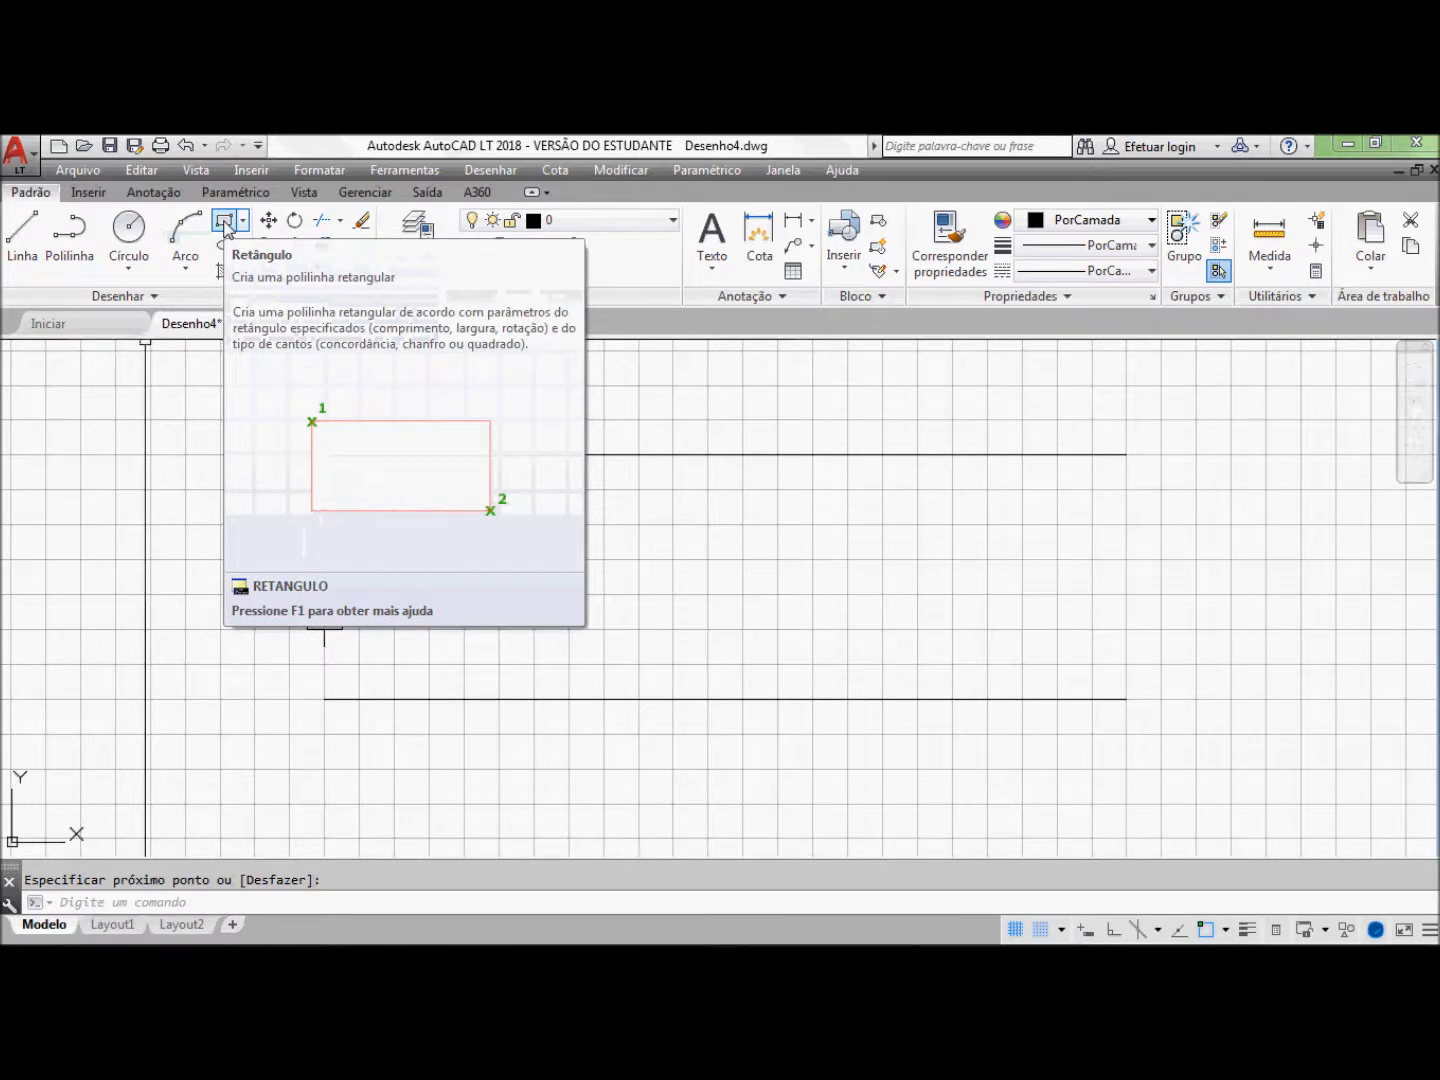
Step: Draw a 10-unit square centred about 32.5 units right of the 4k7 resistor, with a circle of radius 5 inscribed in it
click(226, 222)
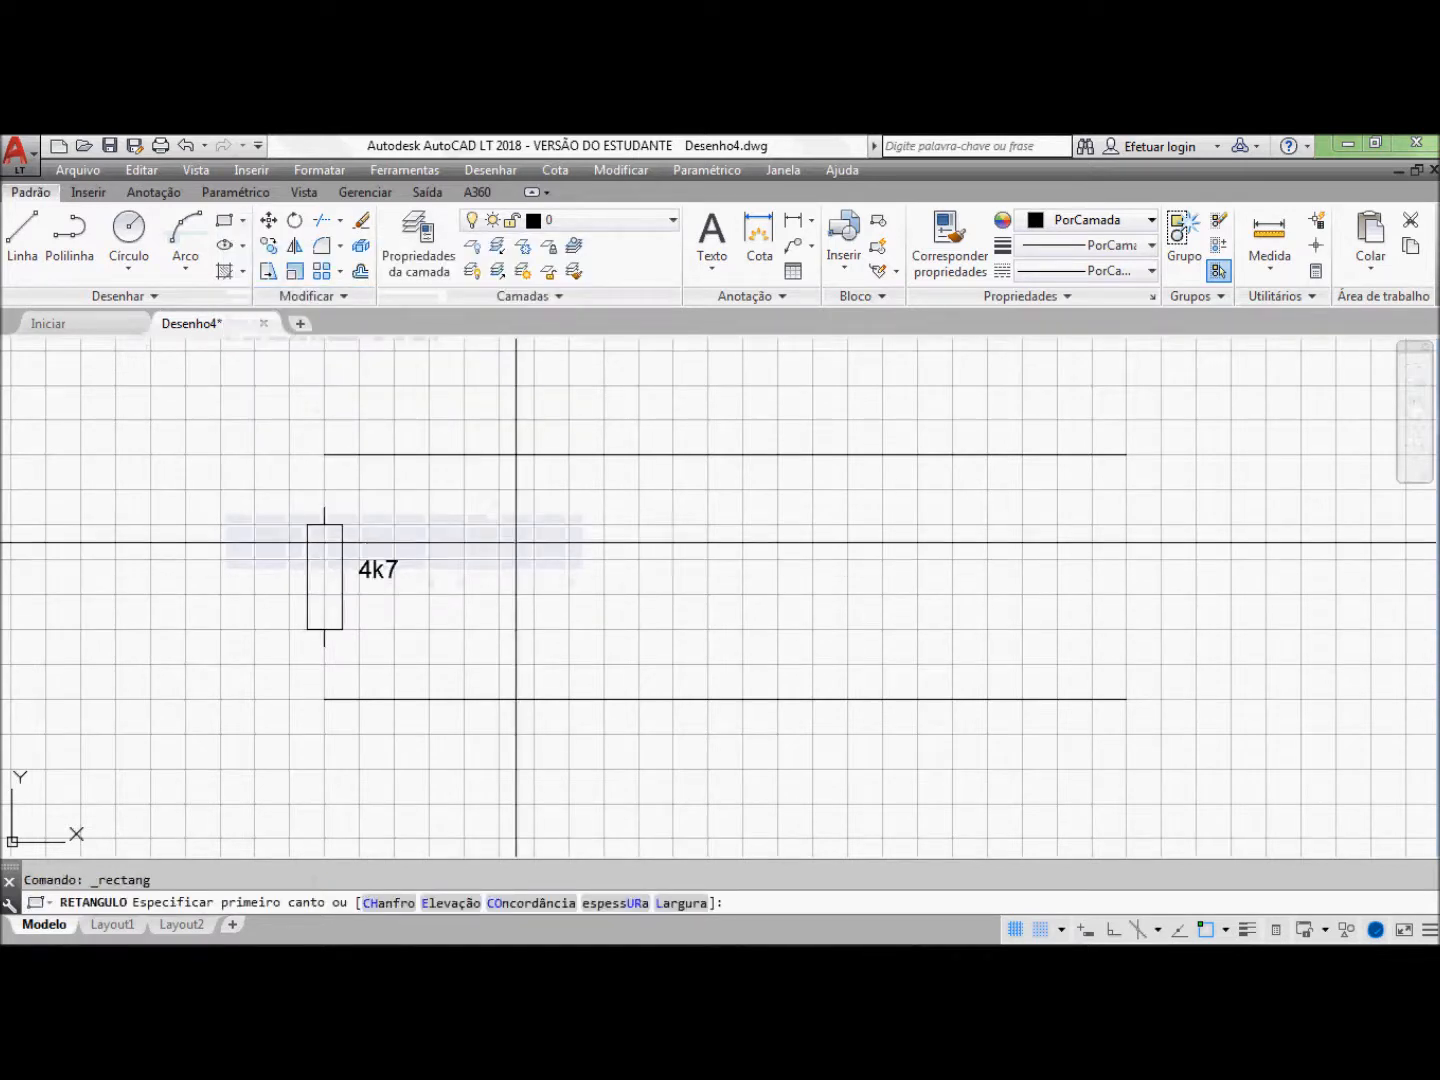
click(516, 544)
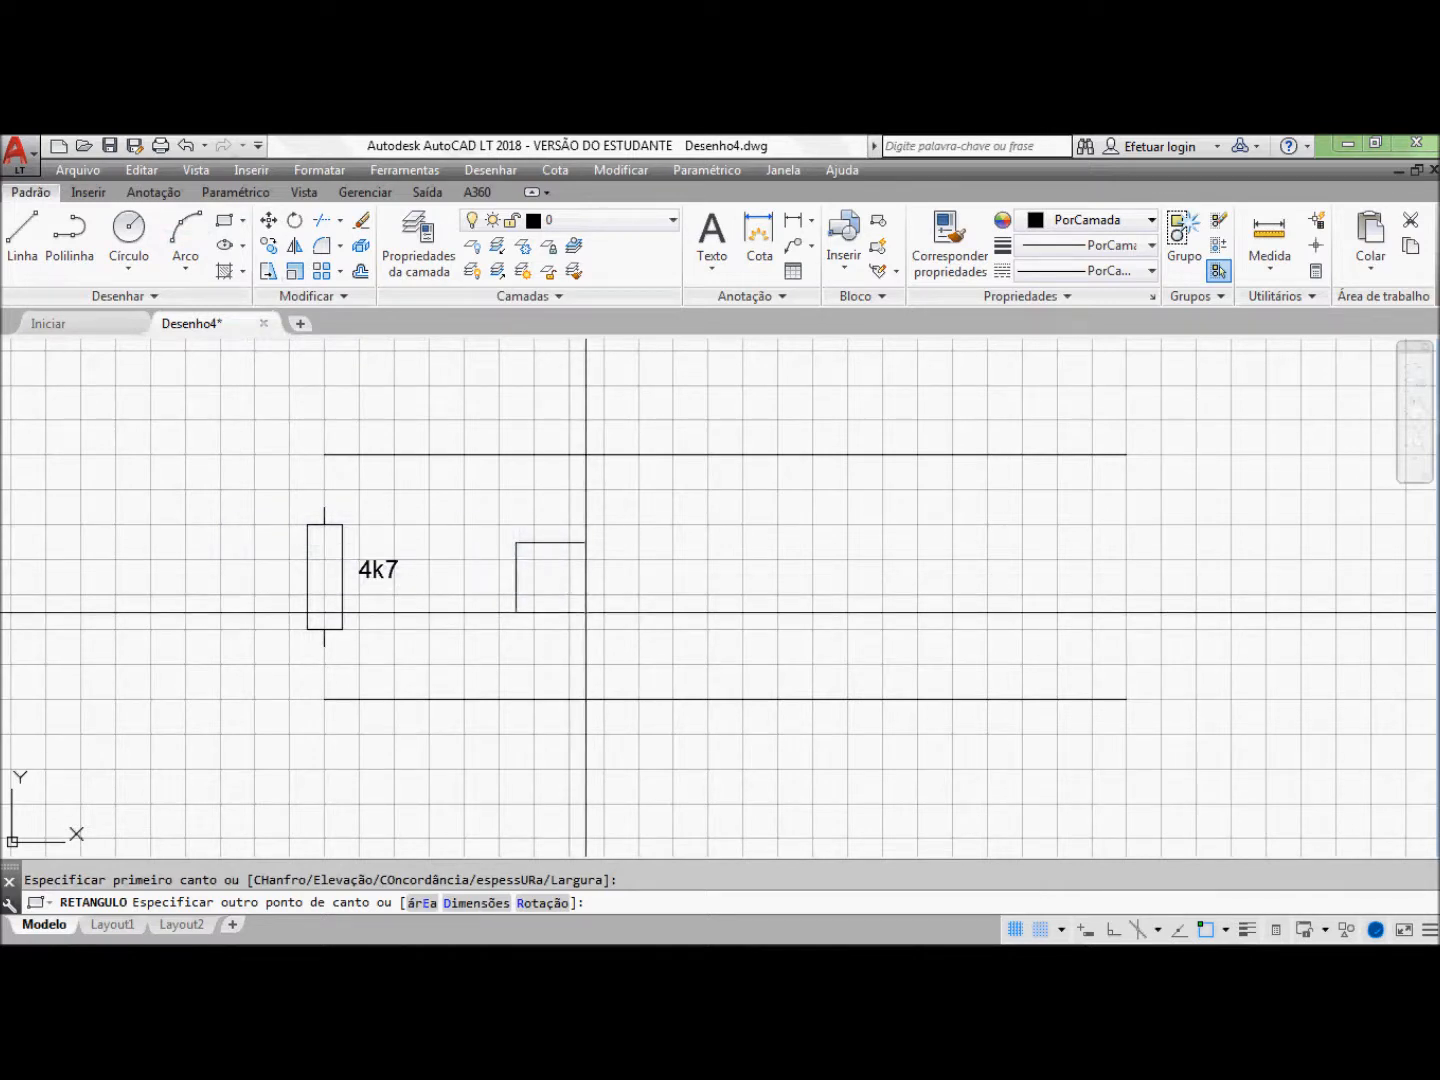
click(586, 612)
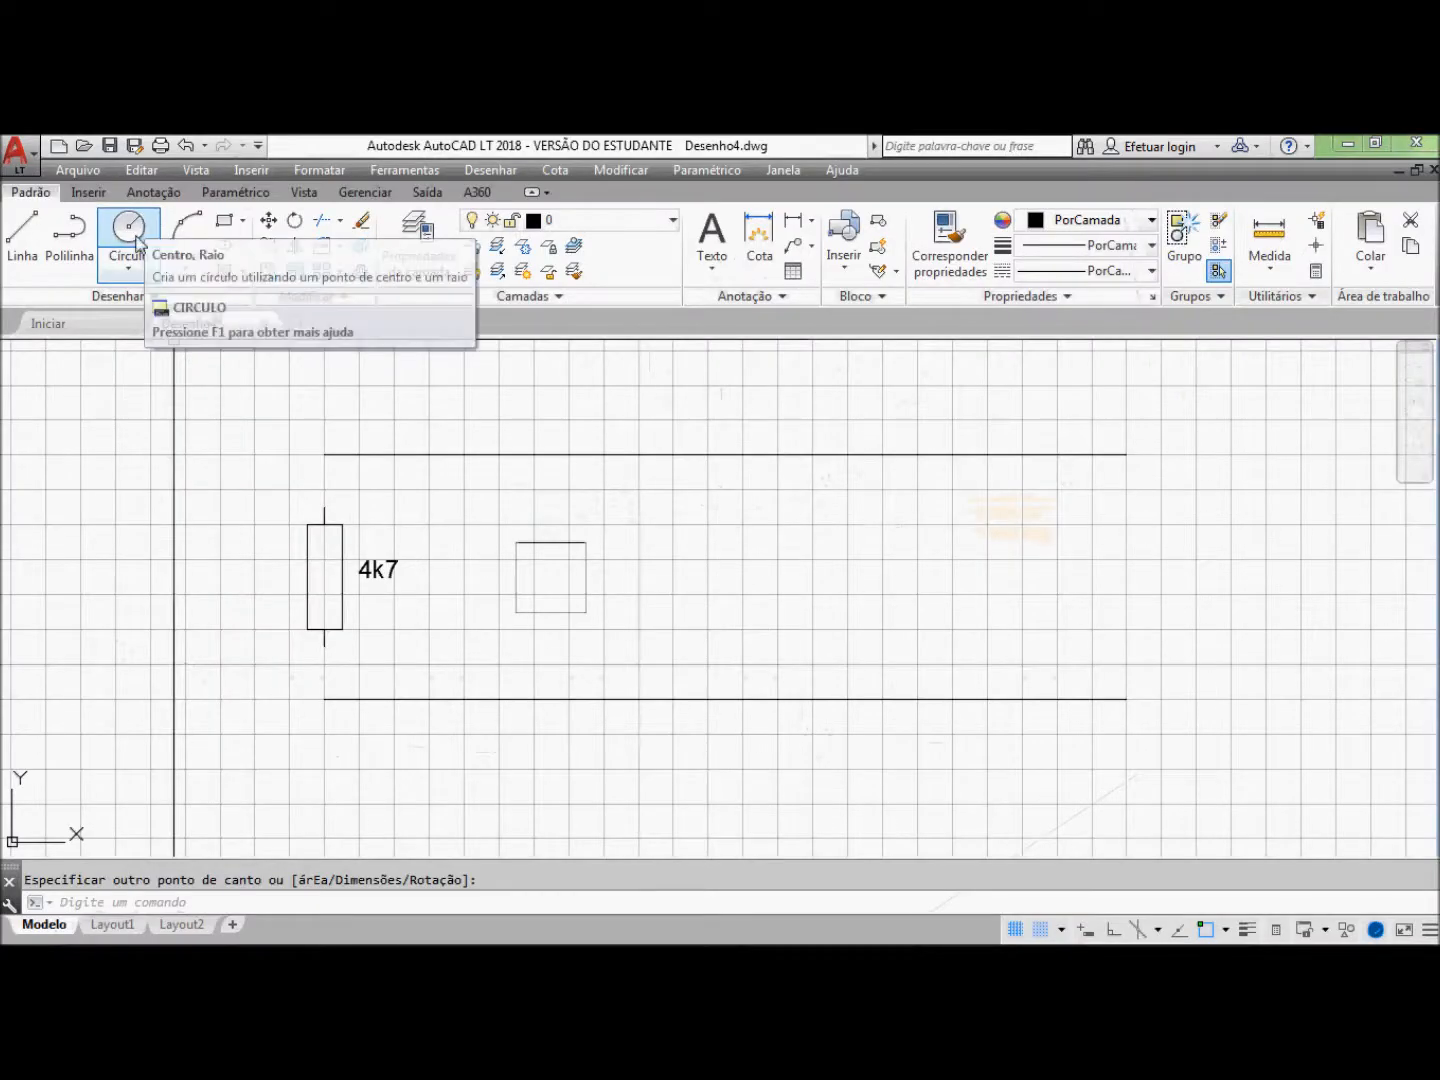
click(130, 235)
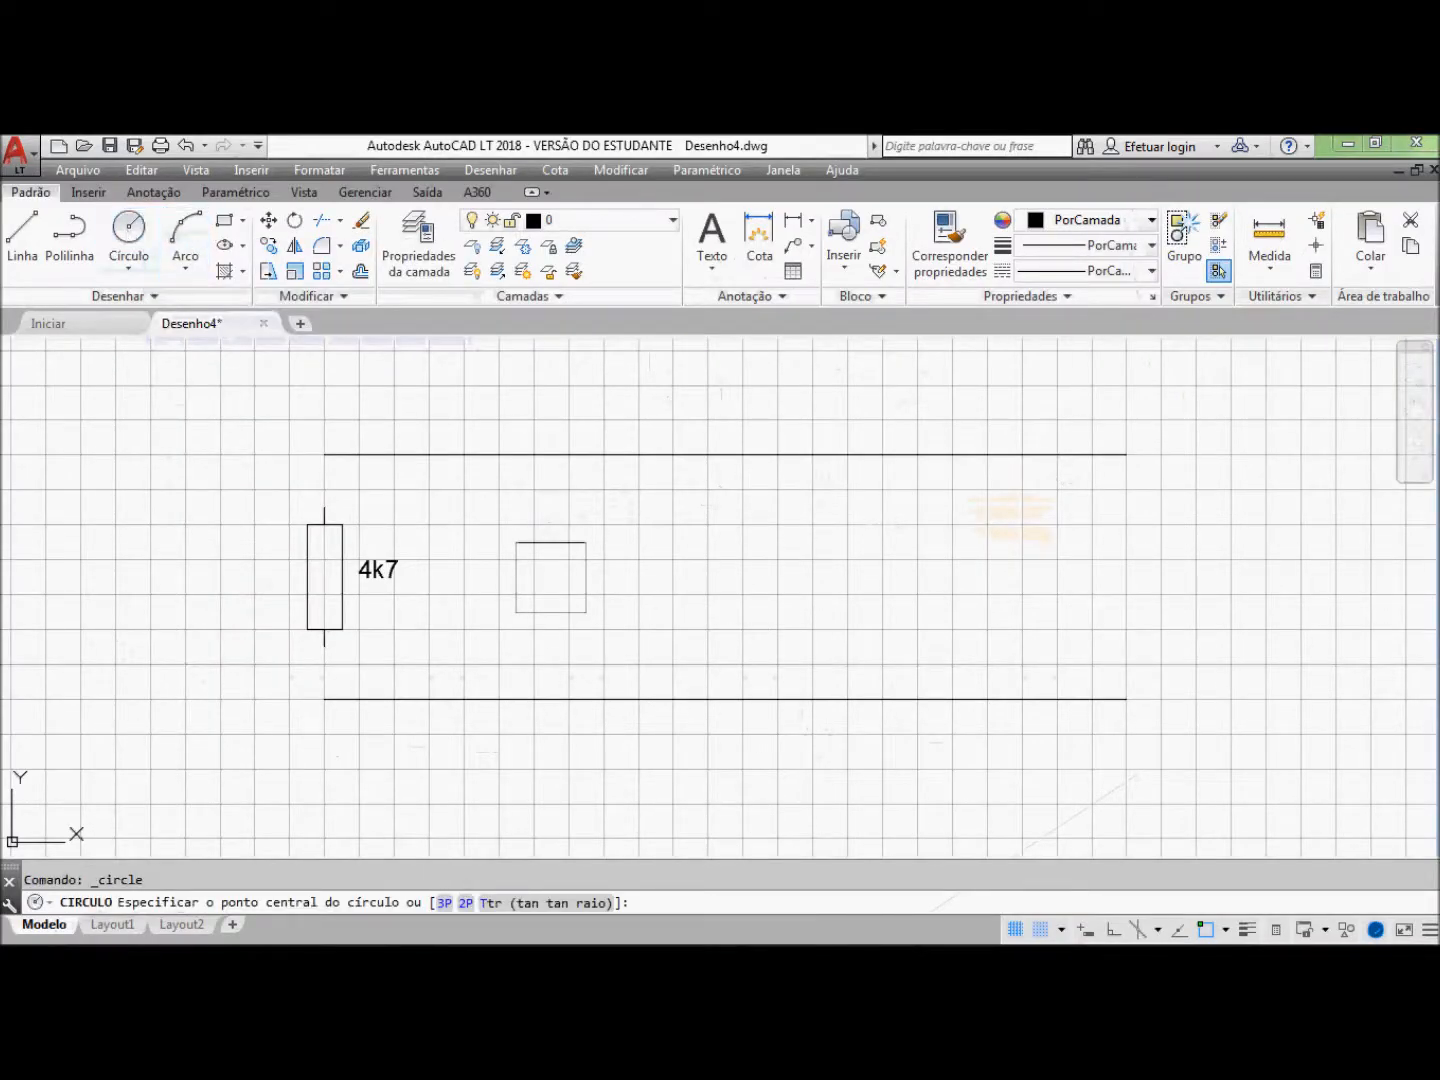
click(552, 577)
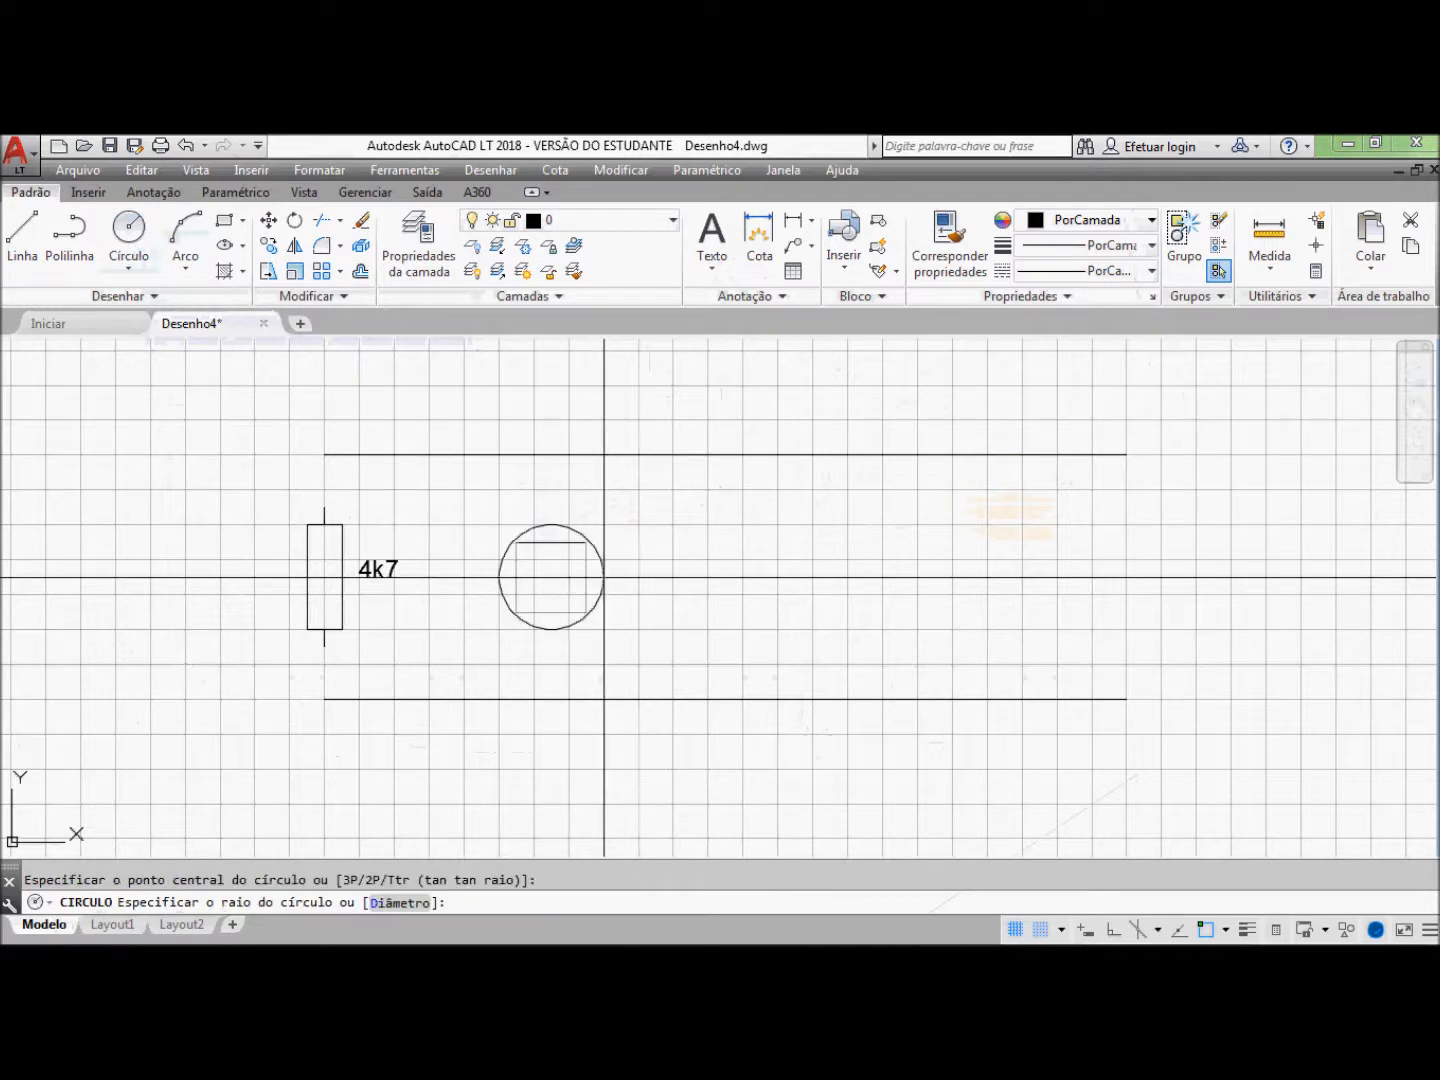
click(586, 577)
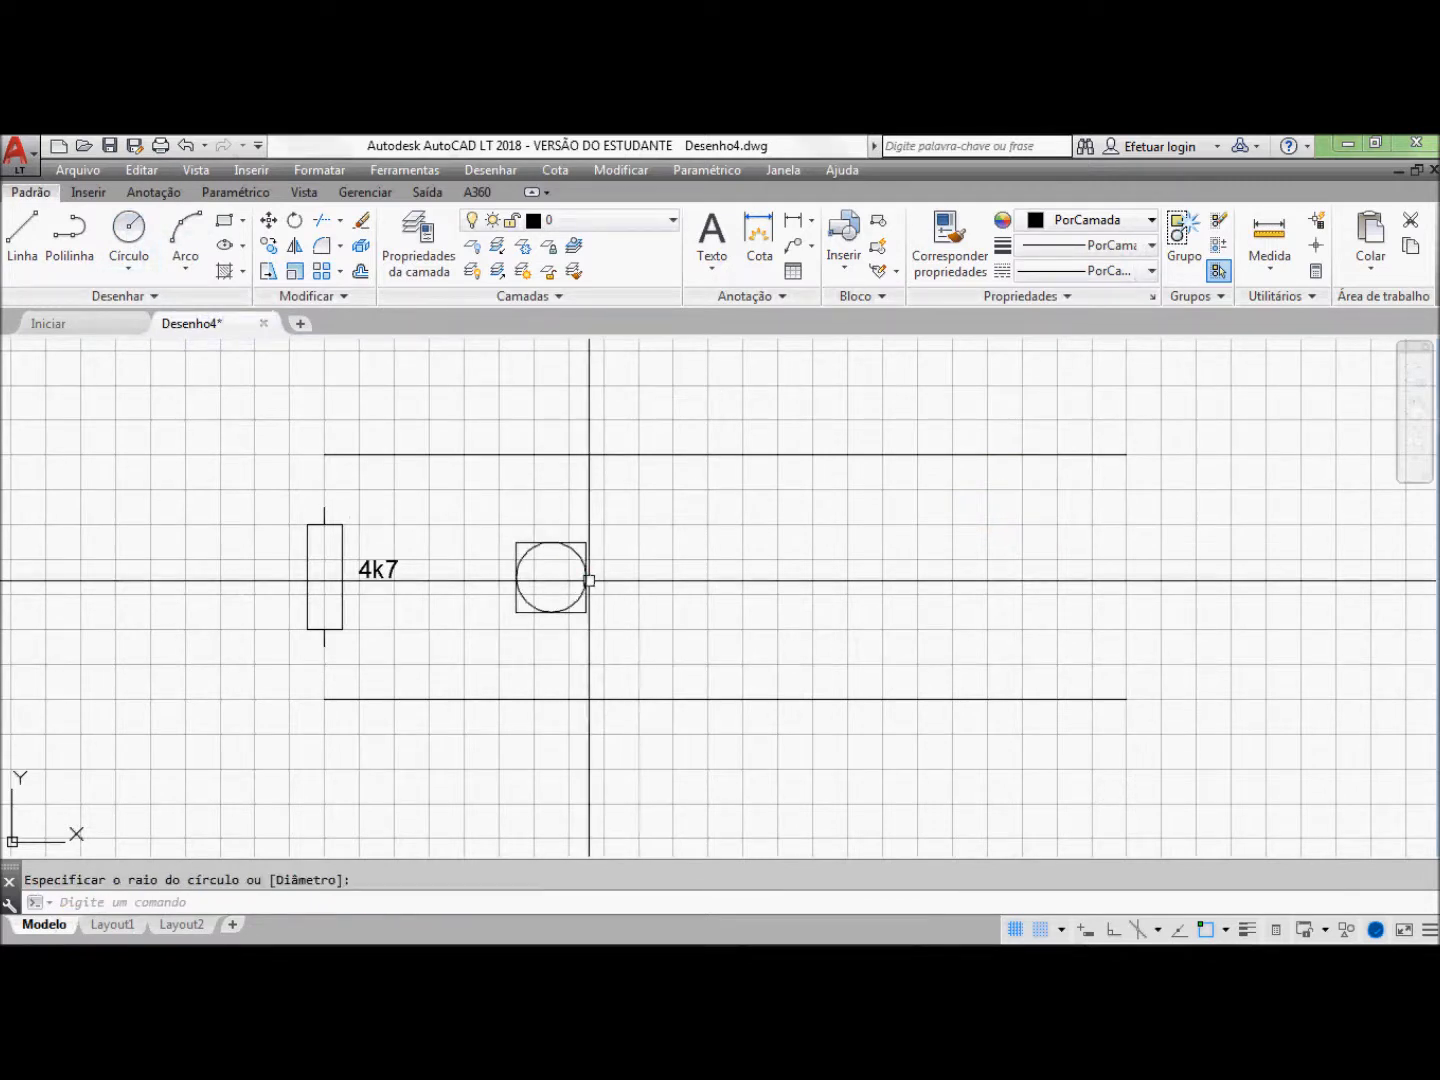
Step: Trim the square's right half and the circle's left half against each other to leave a D-shaped microphone outline
click(322, 221)
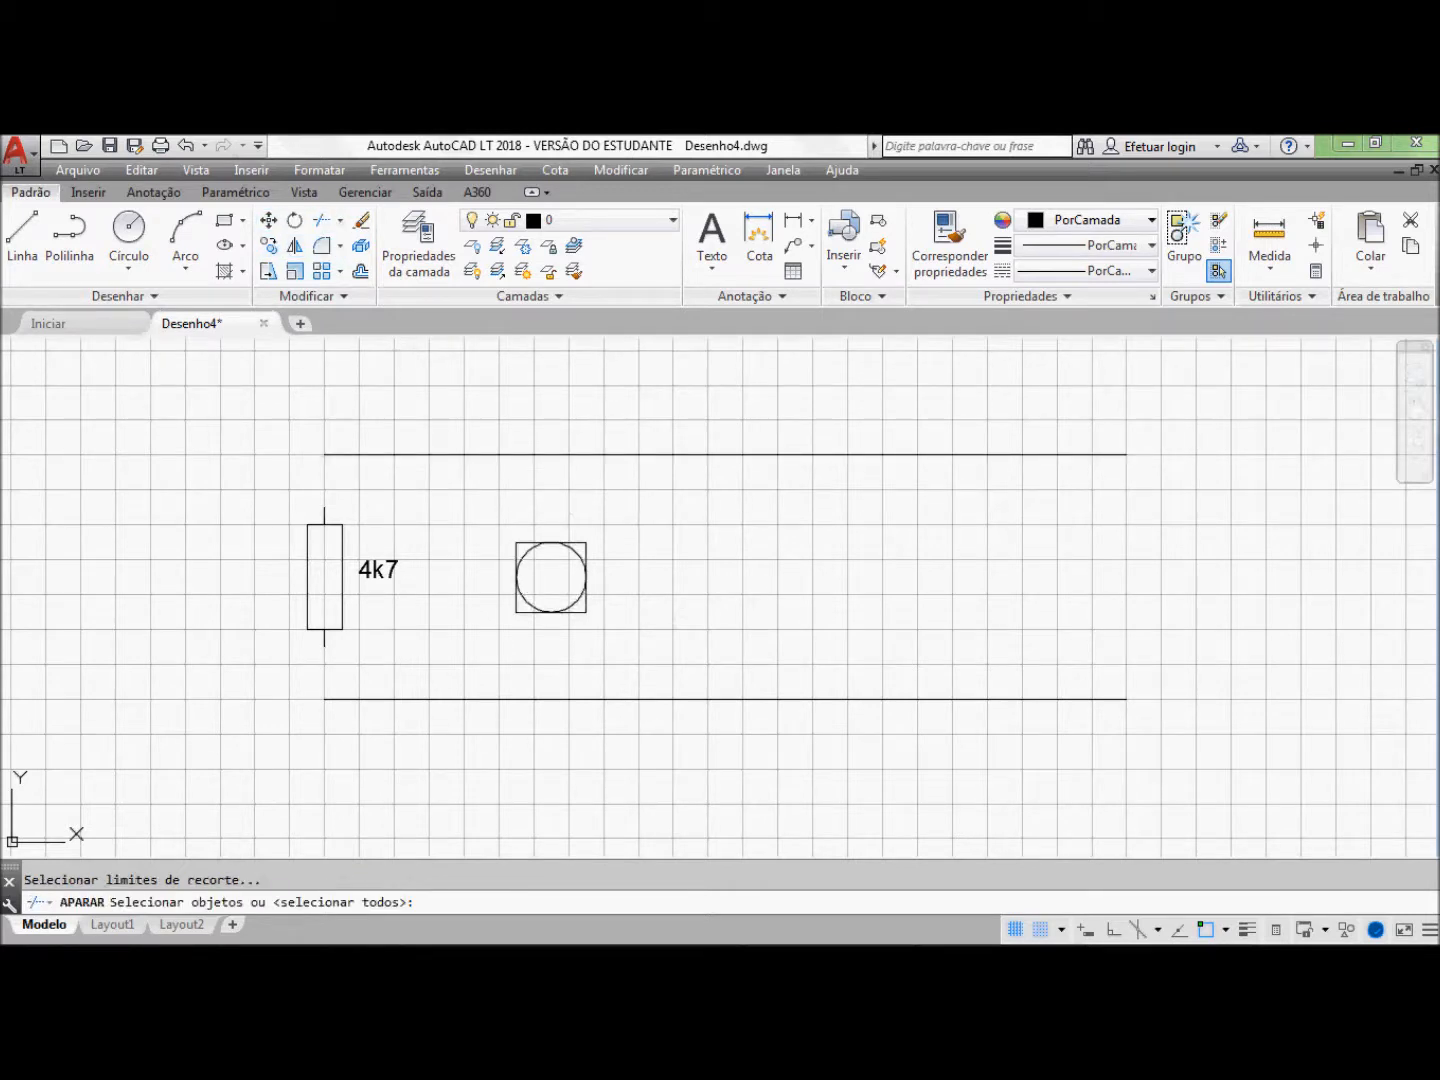
click(526, 557)
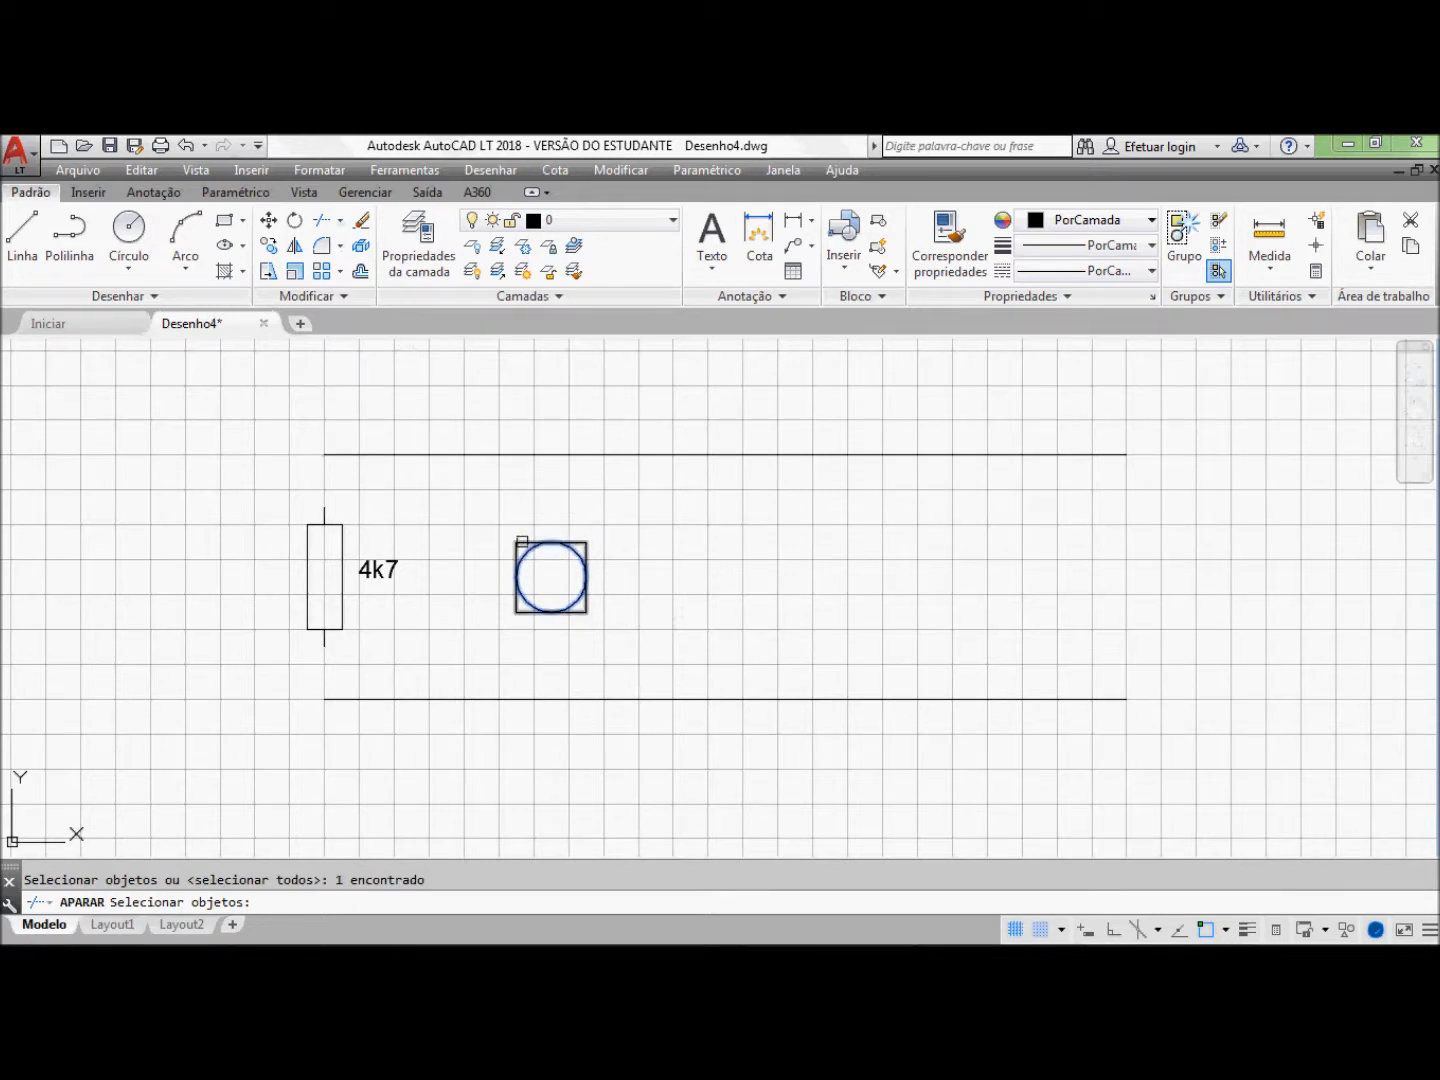
click(522, 541)
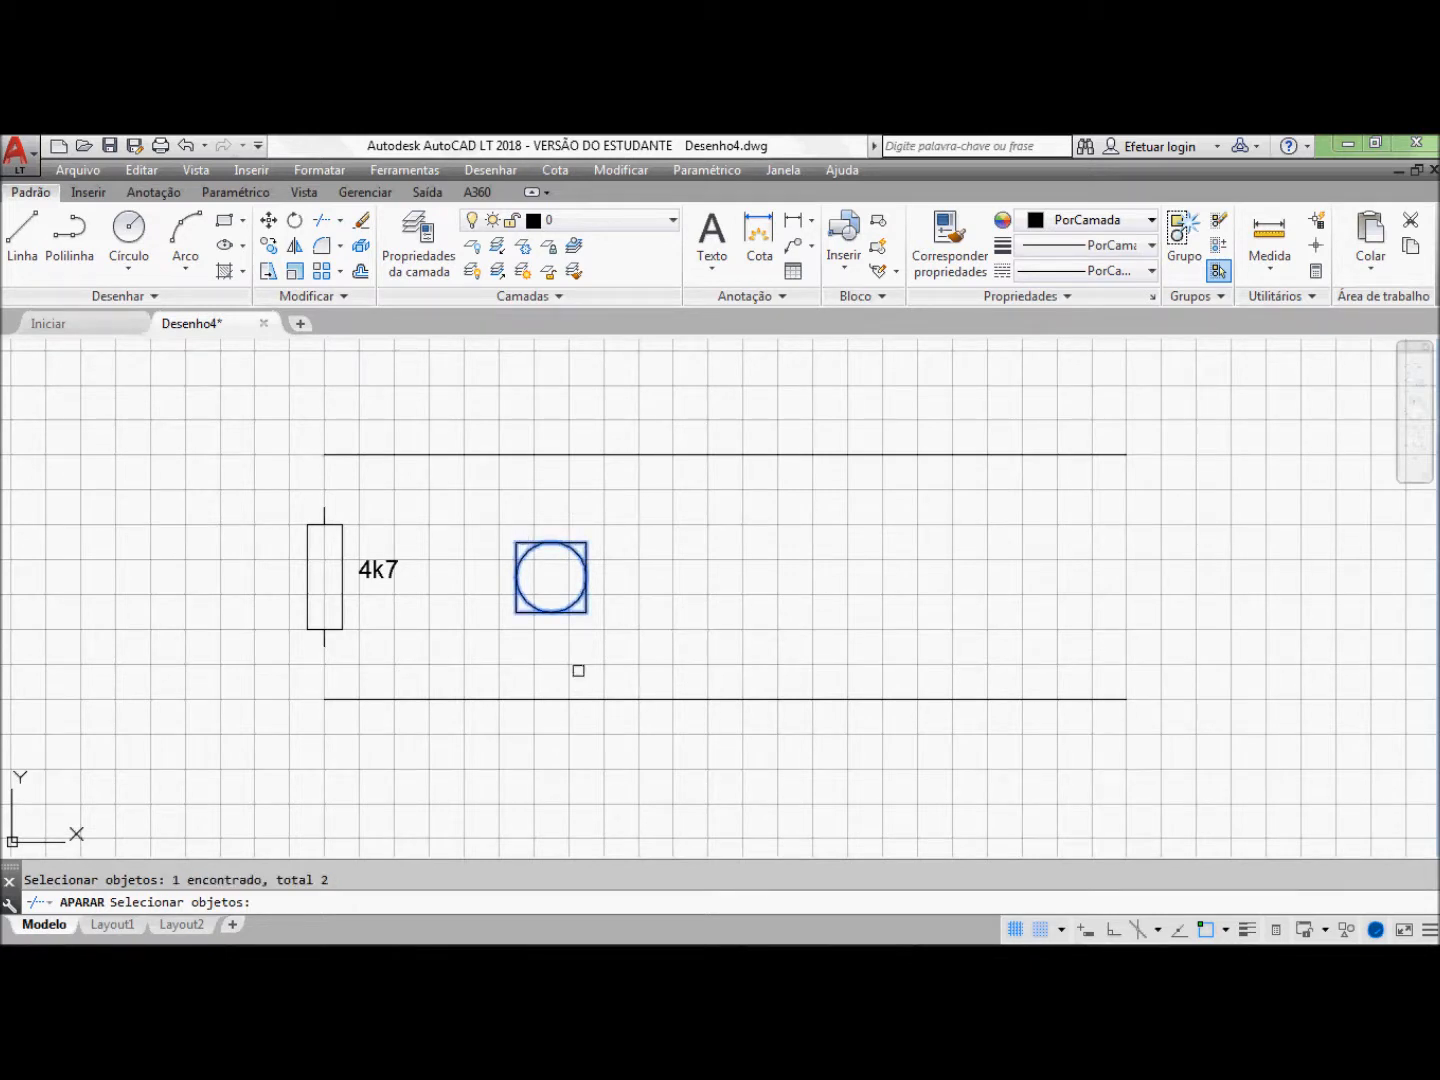
key(Return)
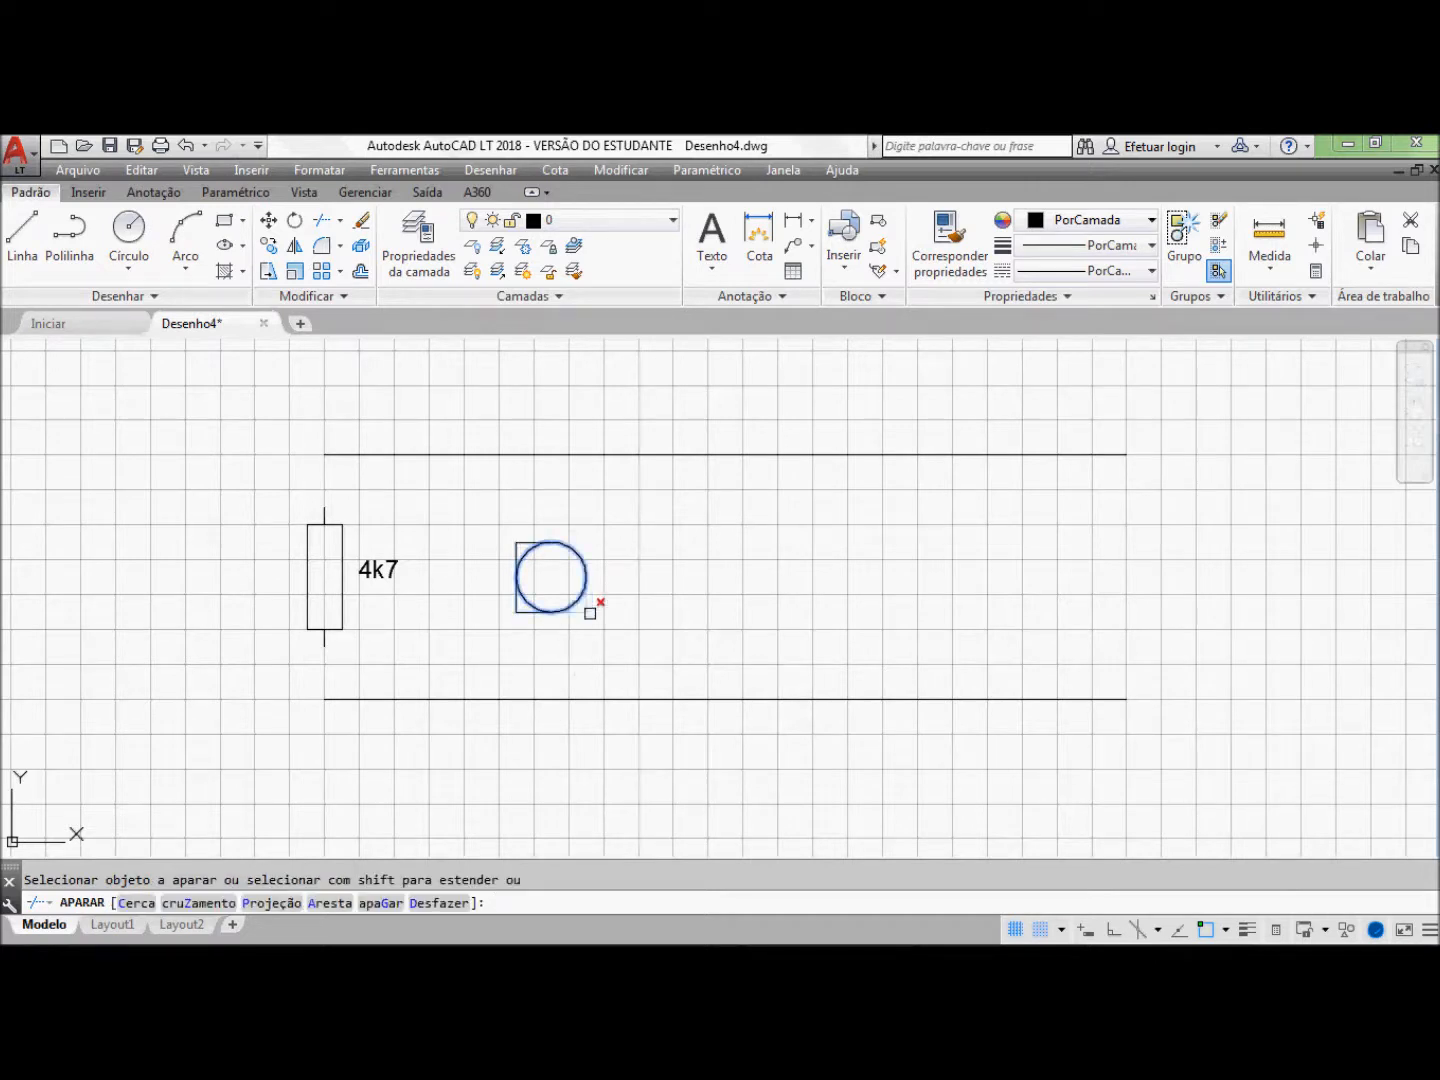
click(589, 606)
click(526, 599)
click(530, 553)
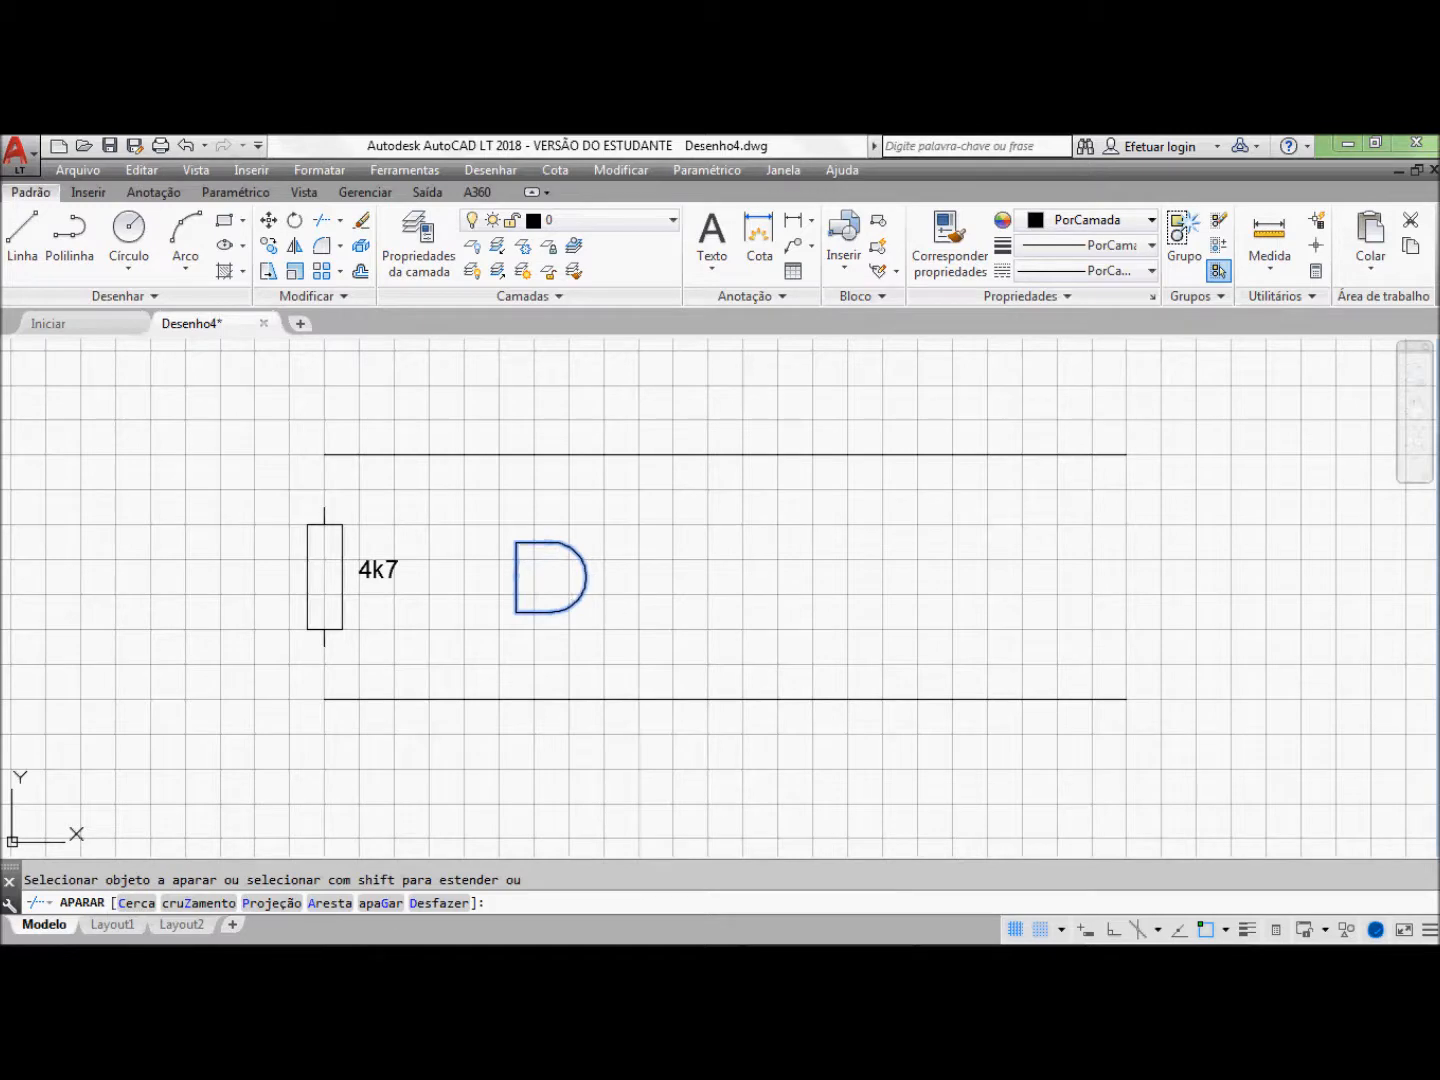
key(Return)
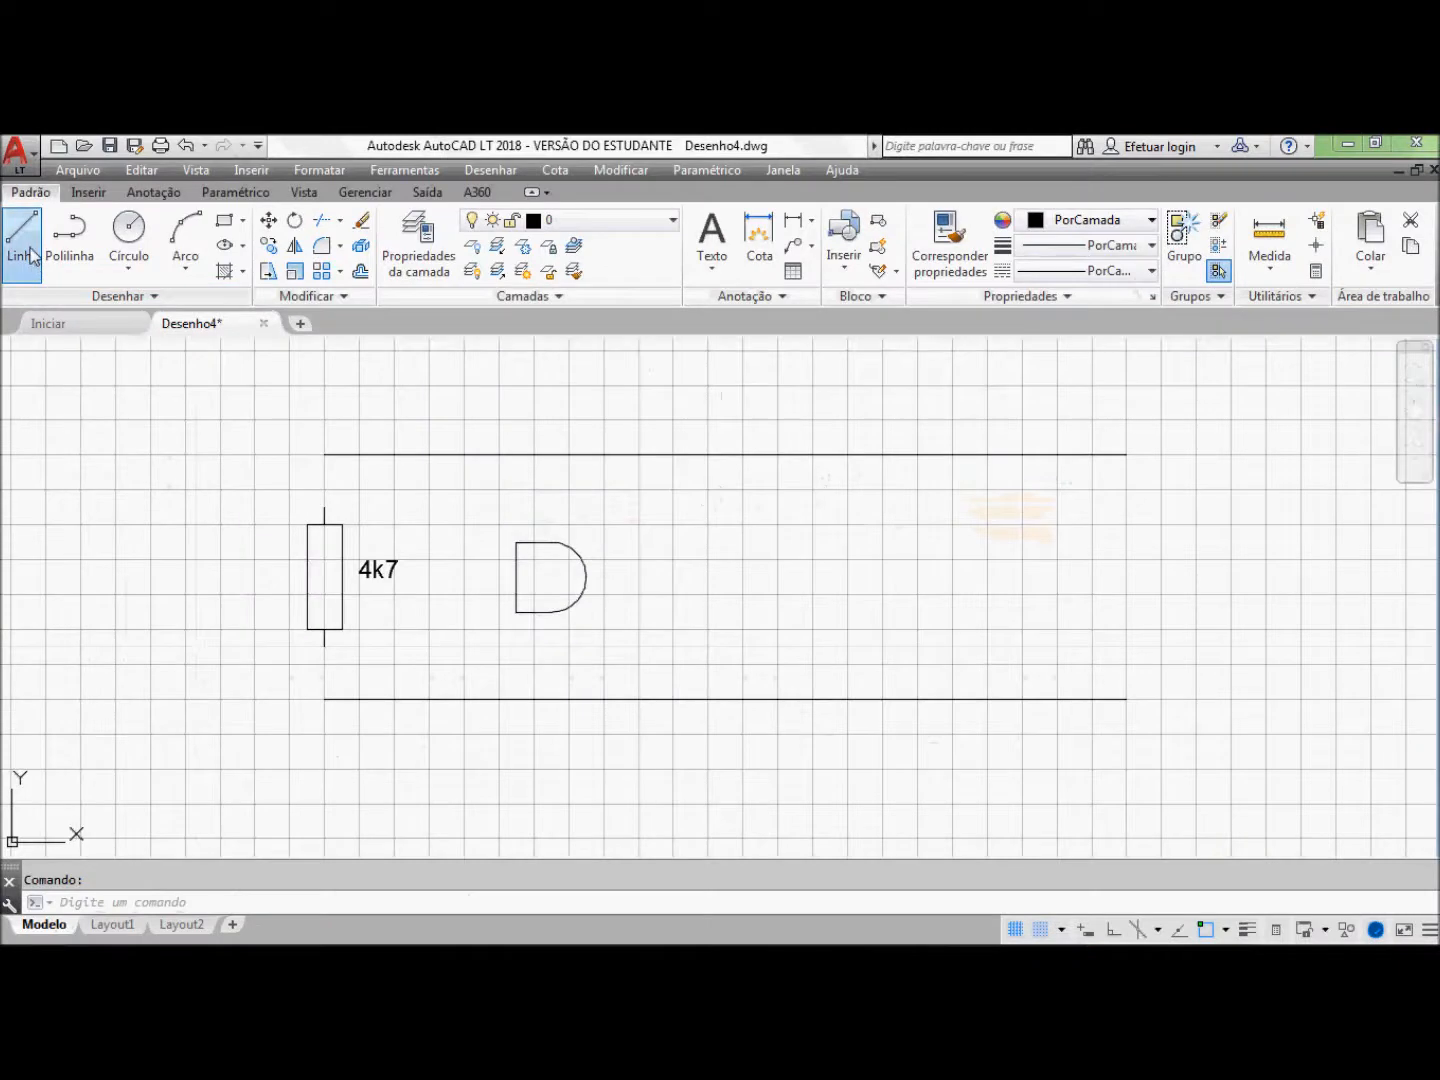
Step: Draw two vertical leads about 5 units long, one up and one down from where the arc meets the D shape's straight edges
click(31, 253)
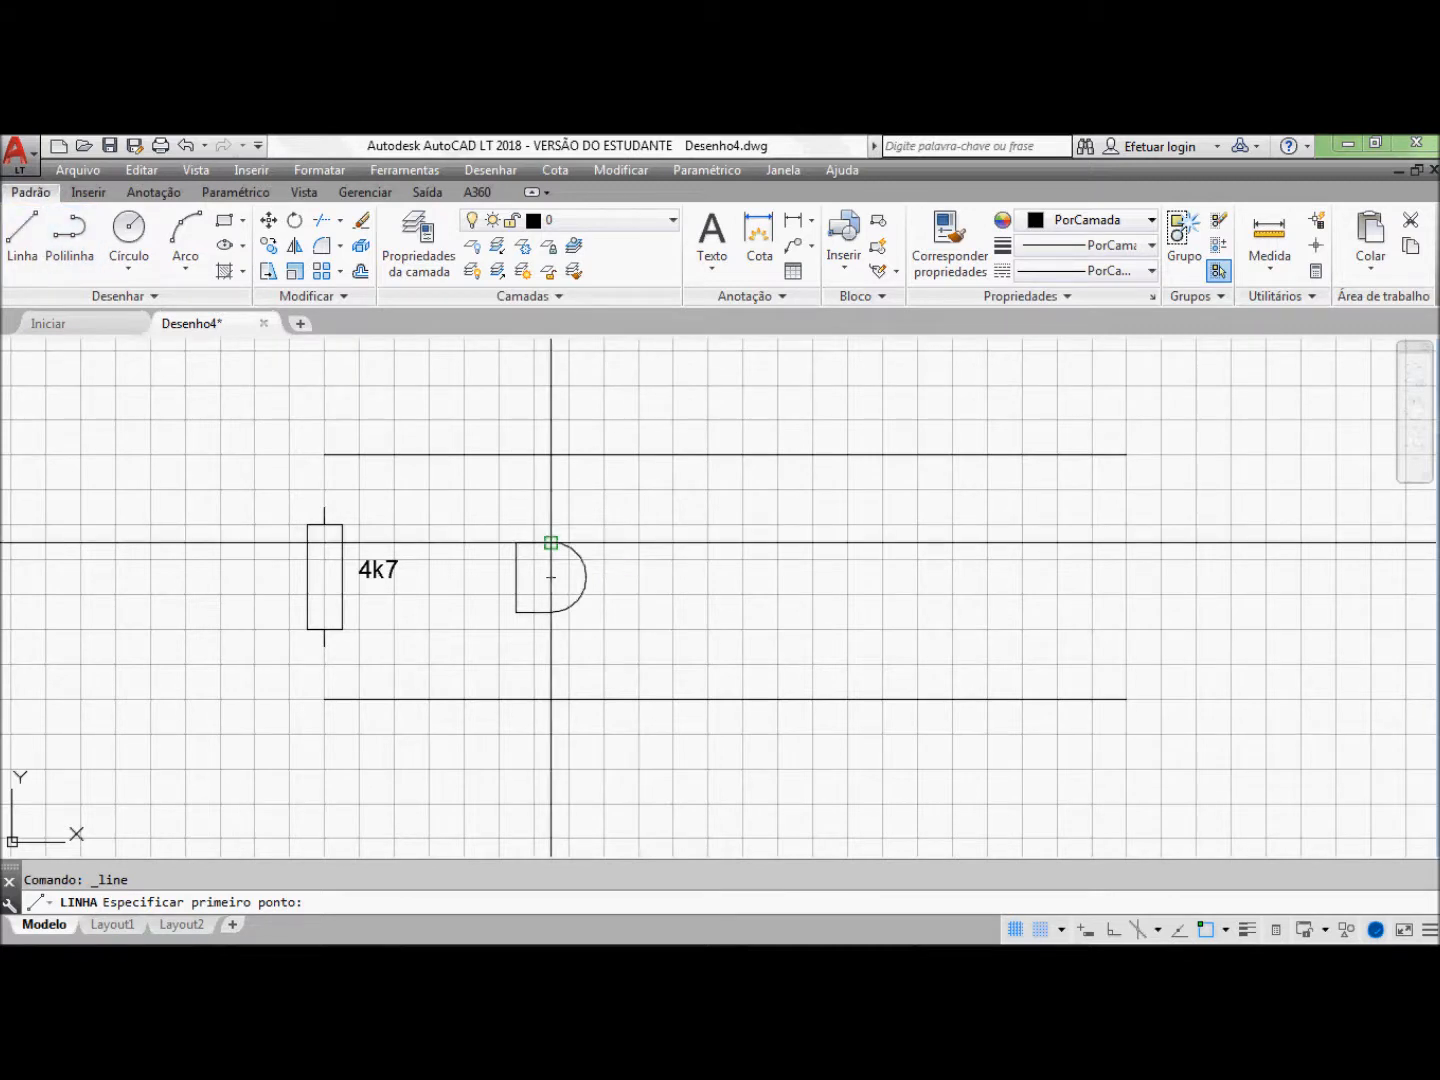
click(552, 542)
click(551, 508)
key(Return)
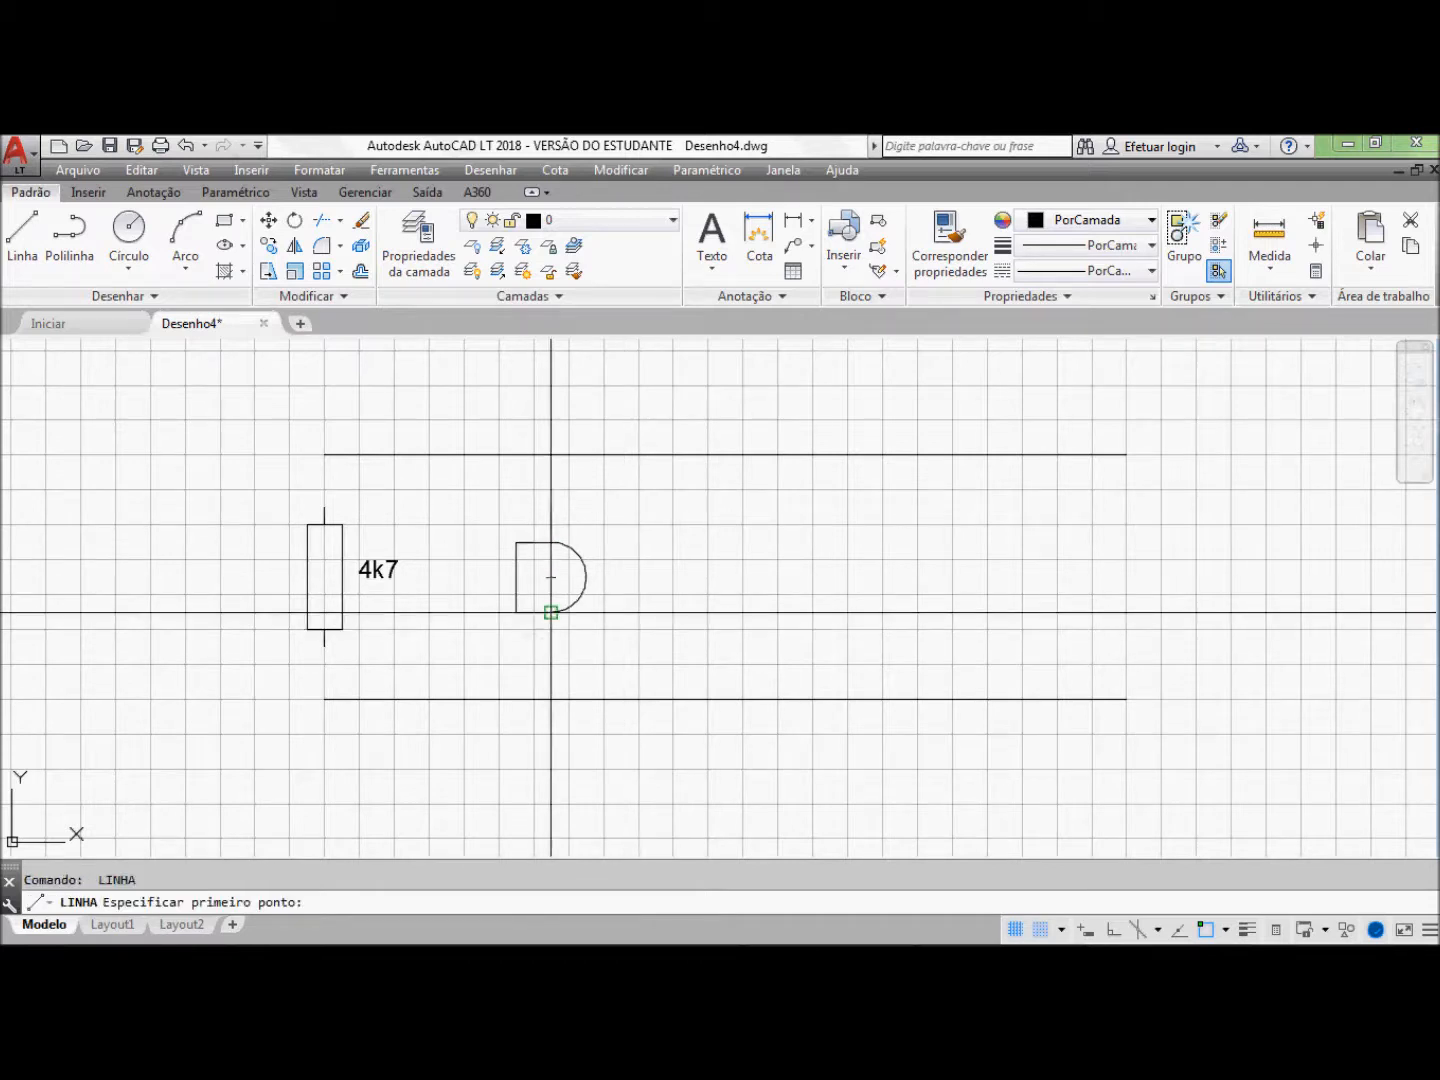
click(551, 613)
click(551, 646)
key(Return)
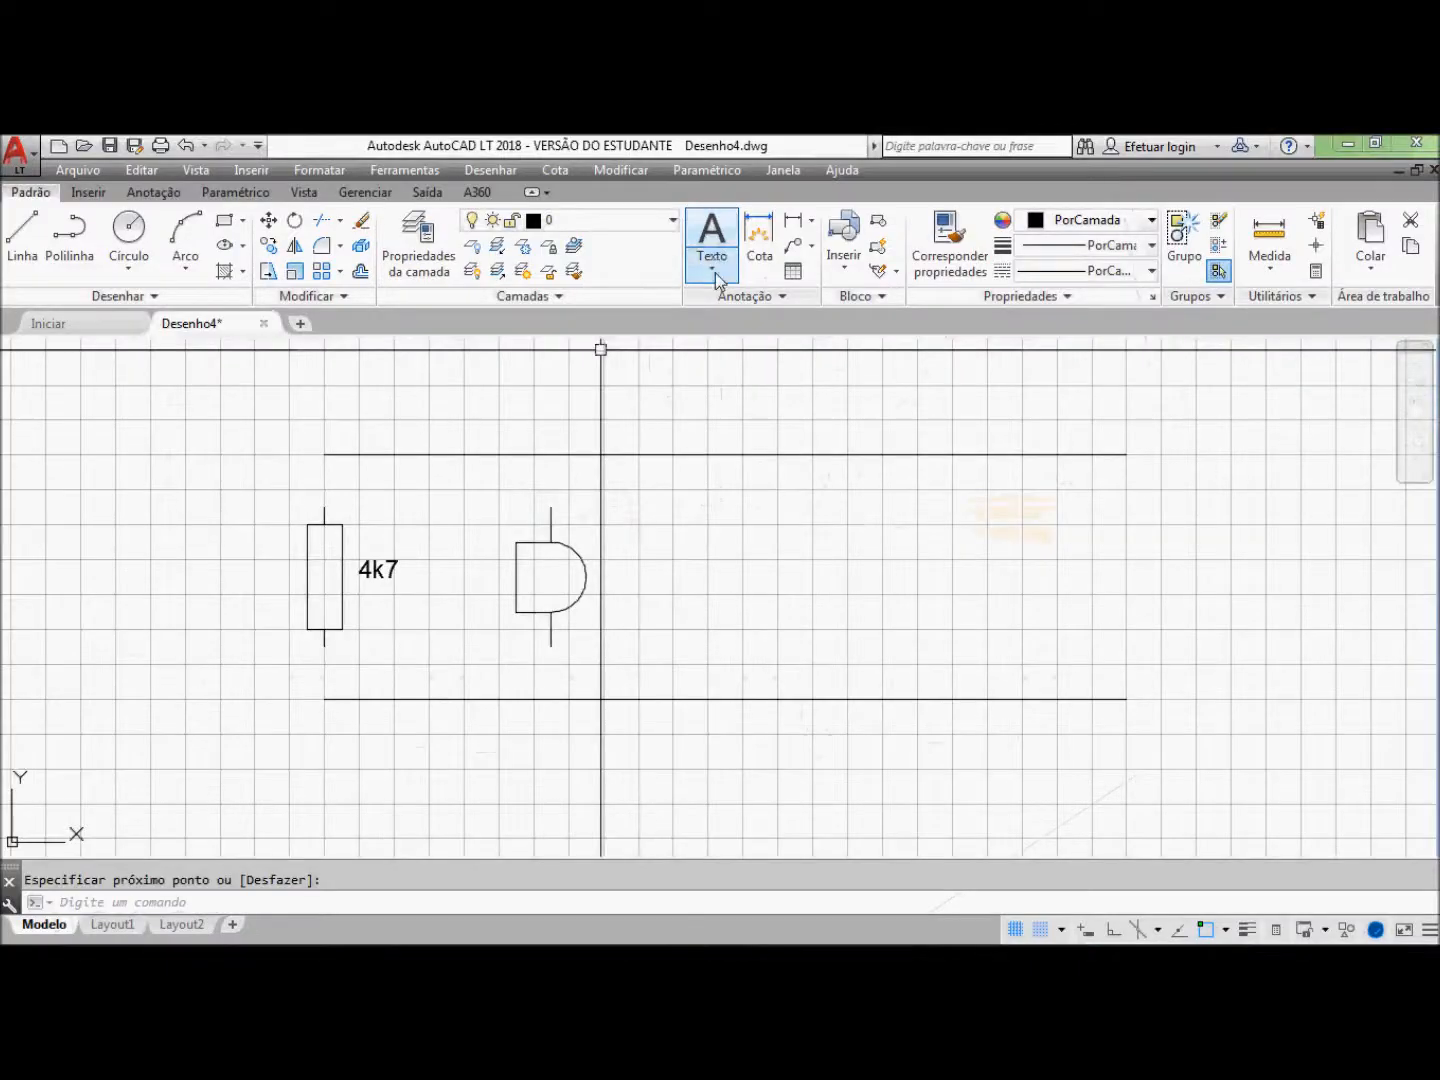
Step: Add the single-line text MIC with height 2.5 and rotation 0, starting about 10 units left of the D-shaped symbol
click(715, 274)
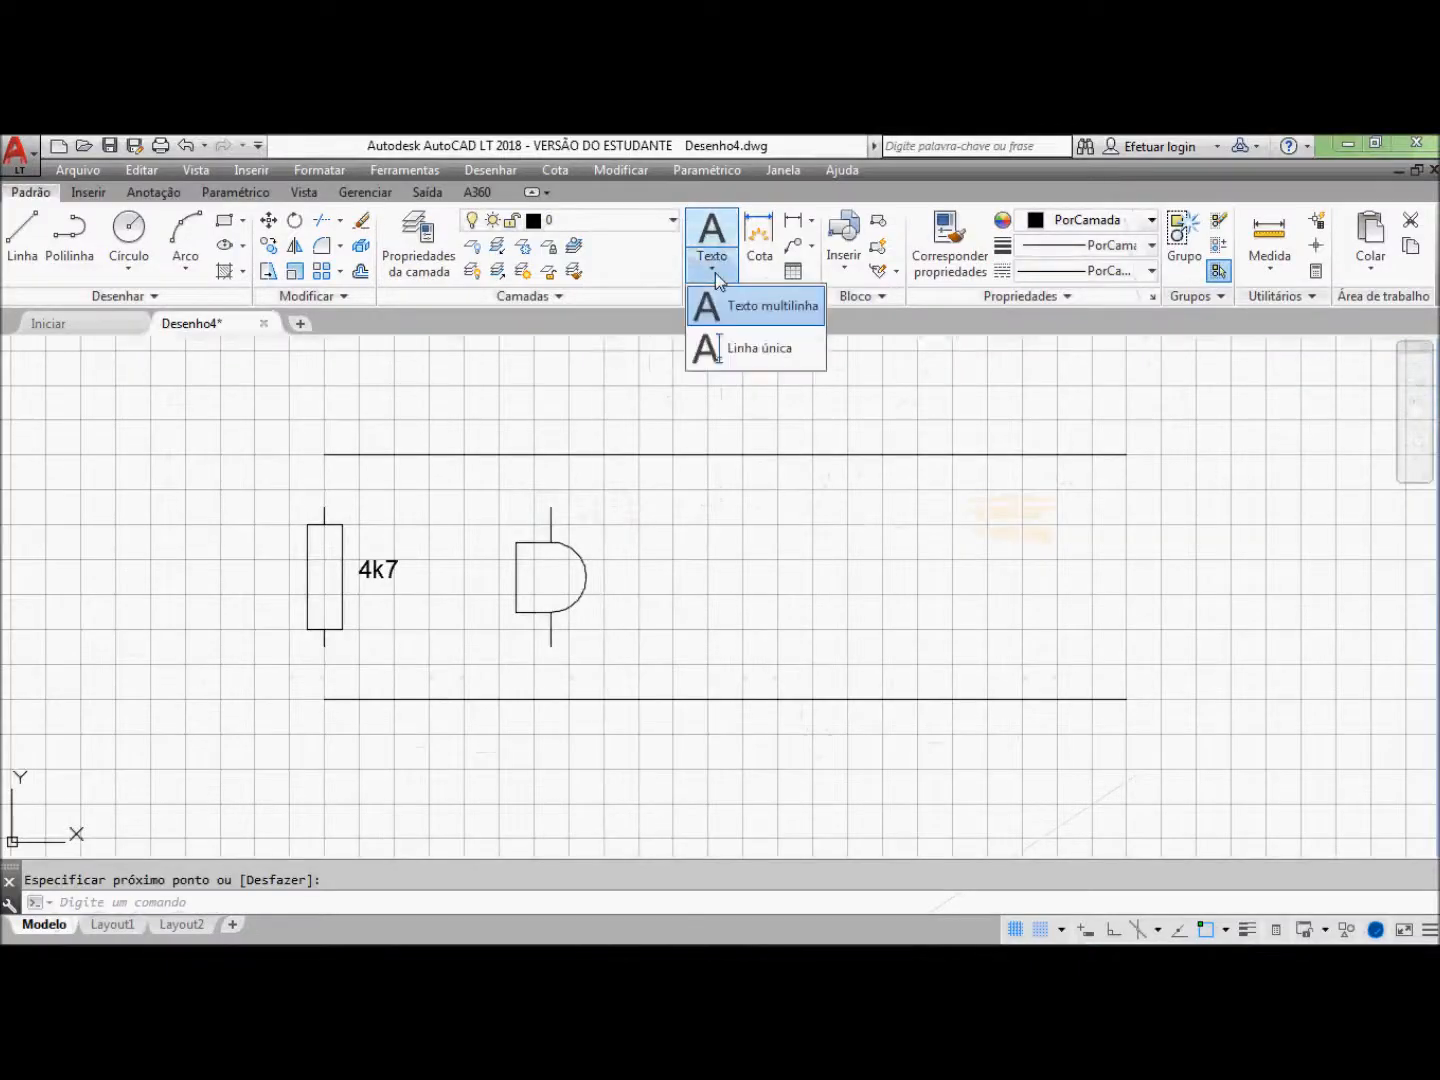
click(741, 352)
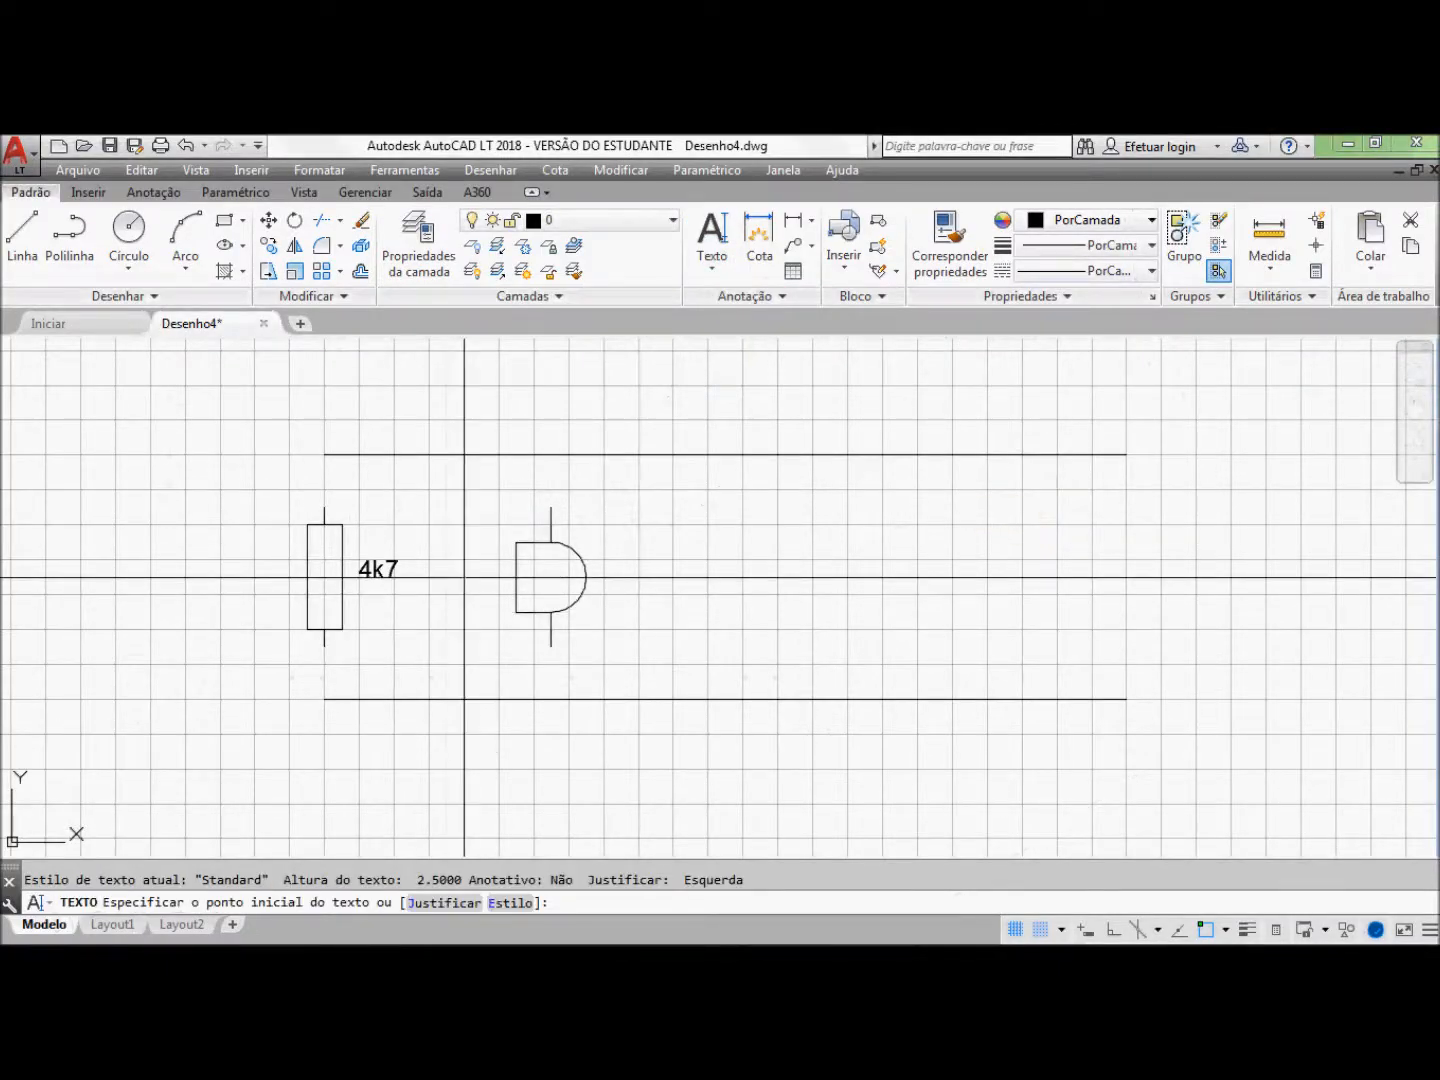
click(447, 578)
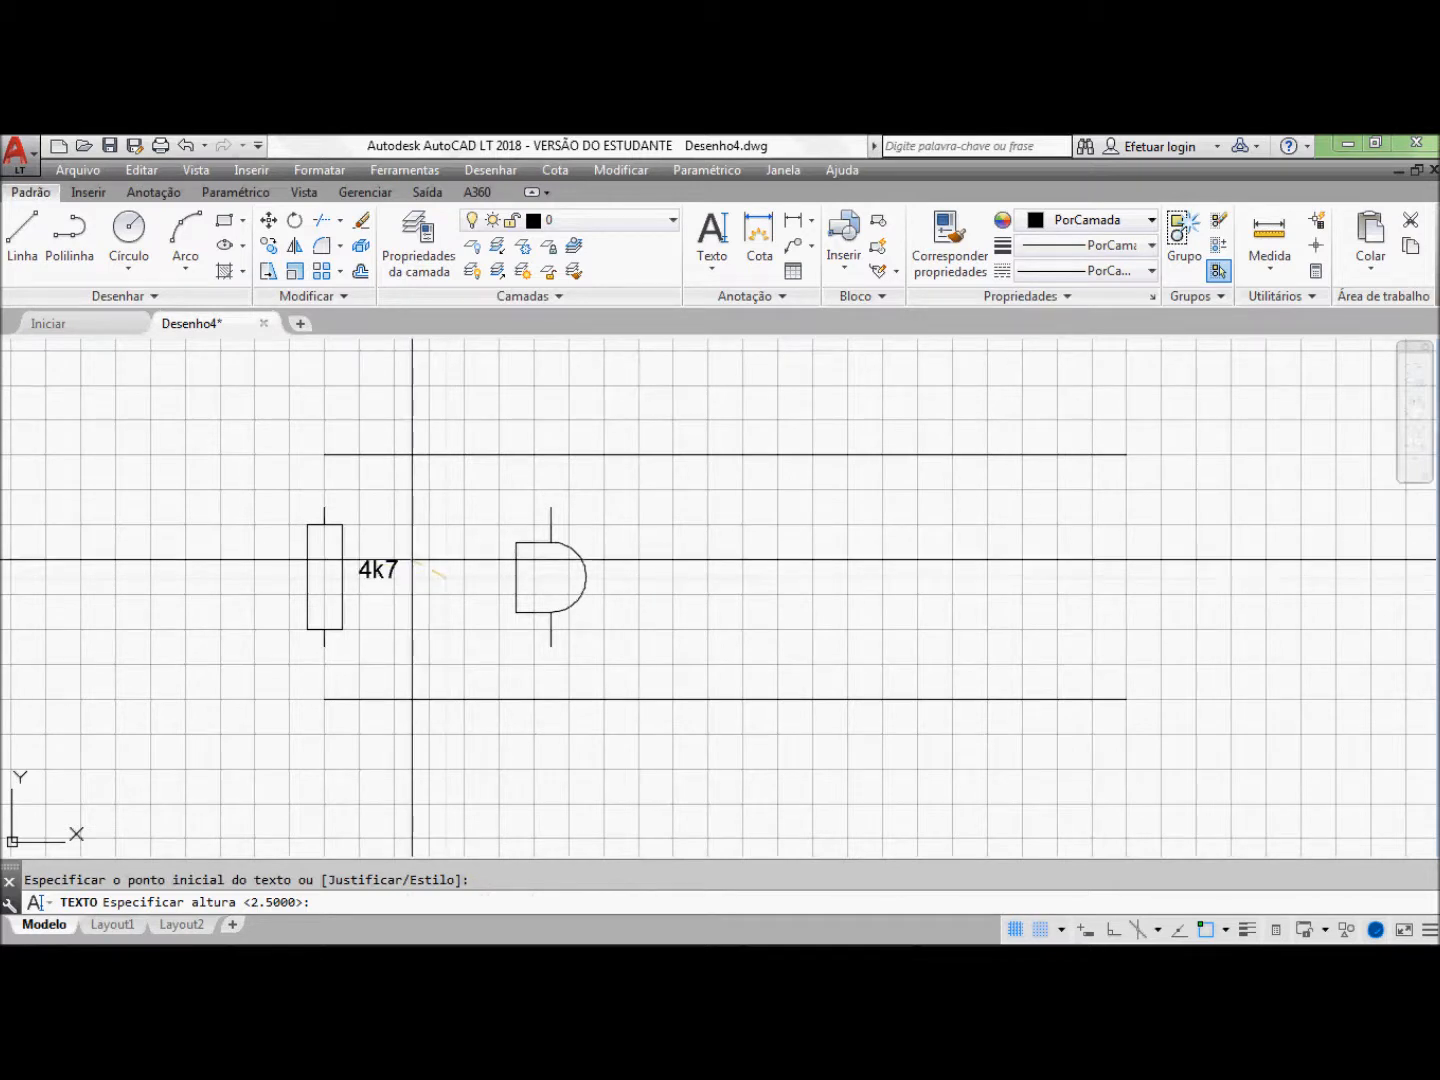
key(Return)
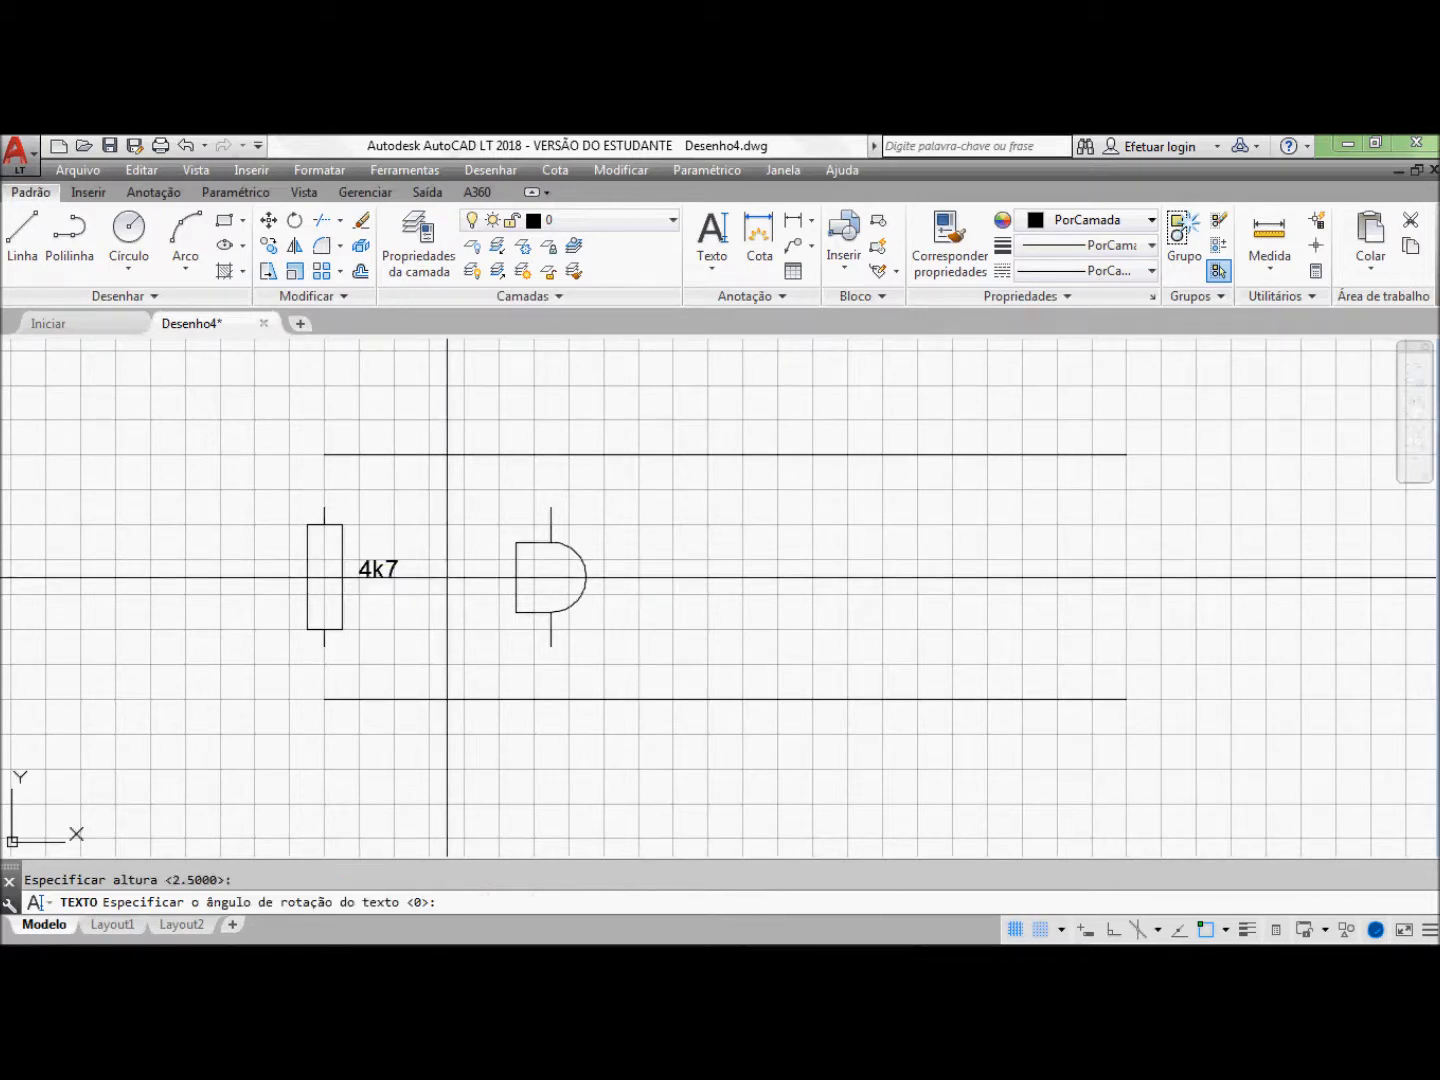
key(Return)
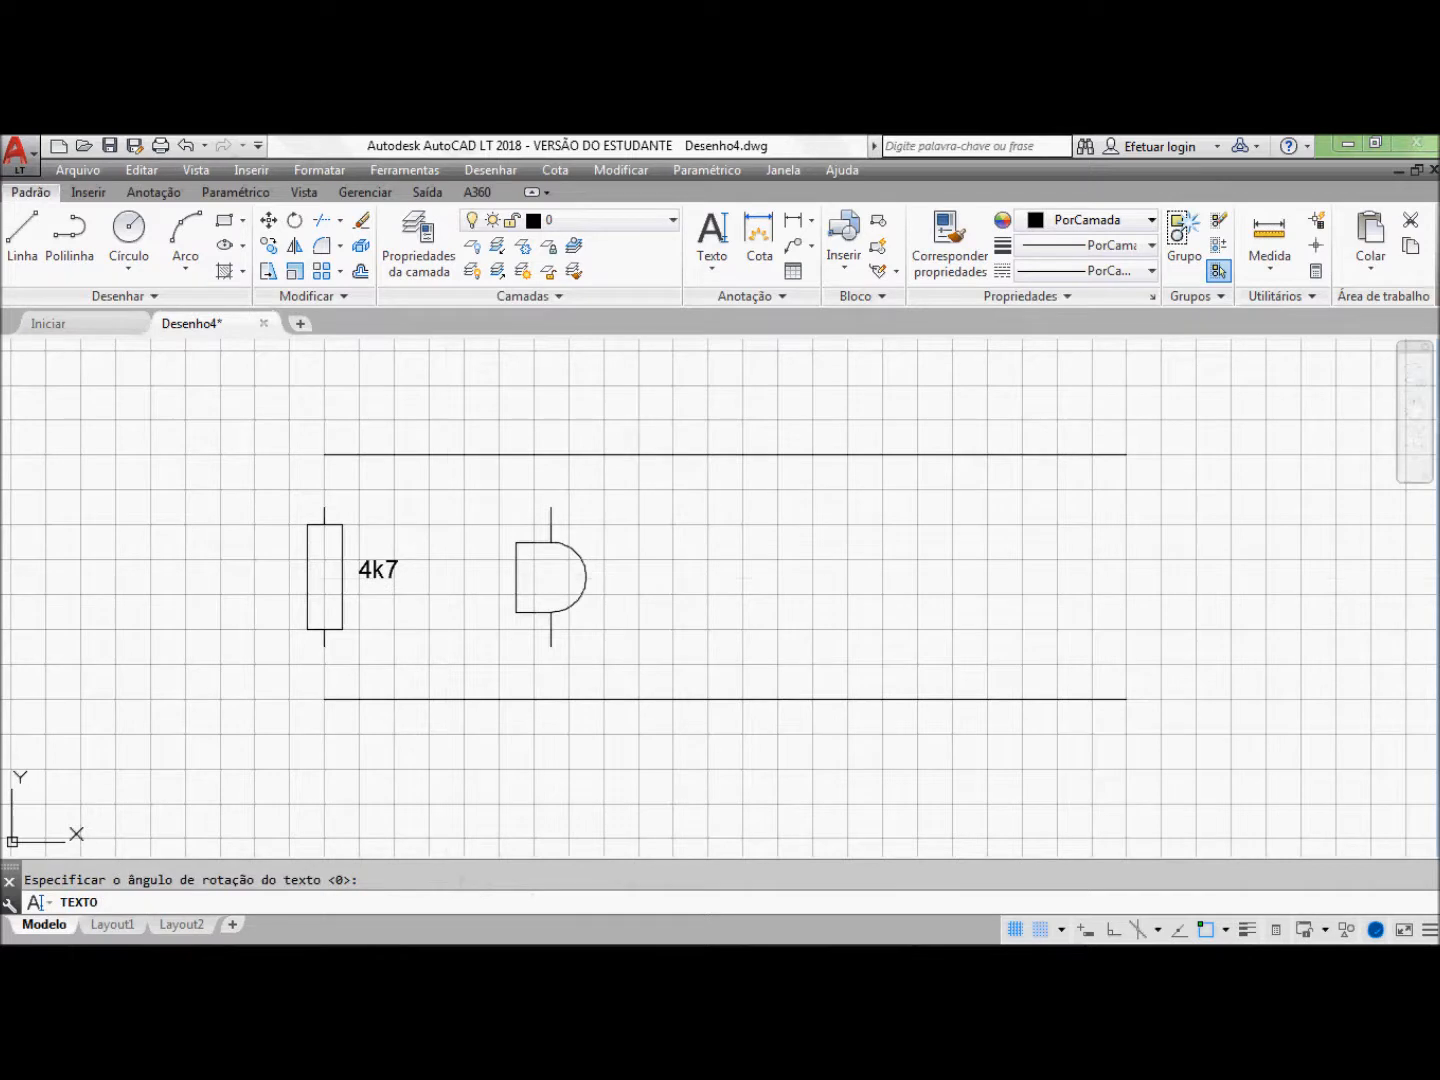
text(MIC)
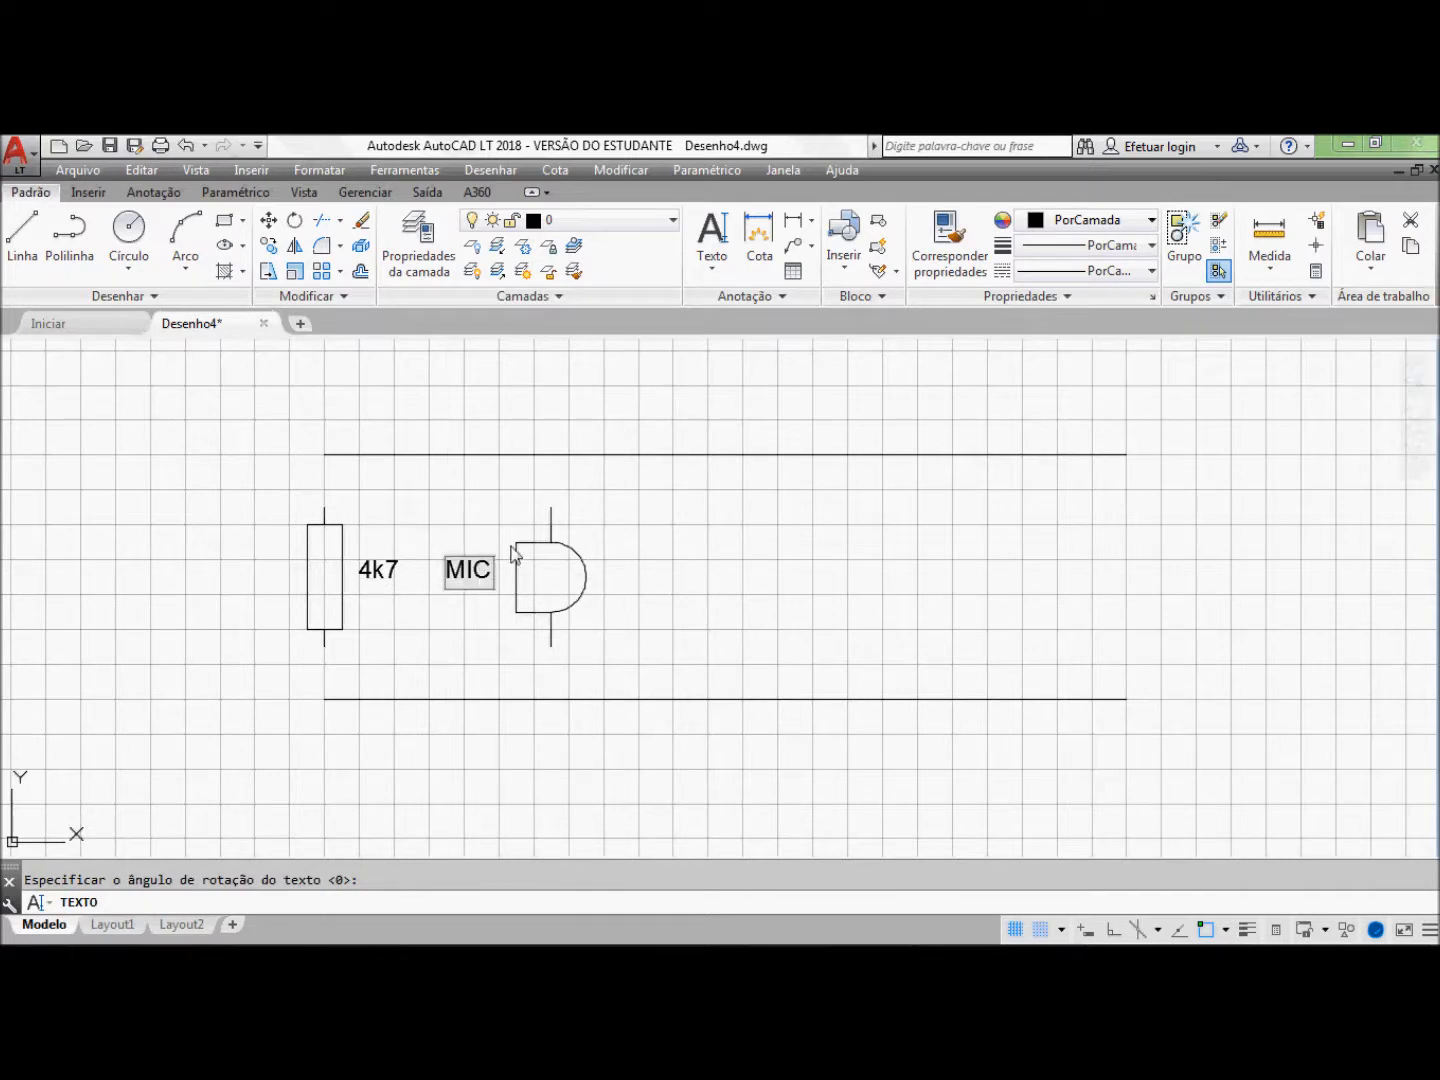
click(616, 506)
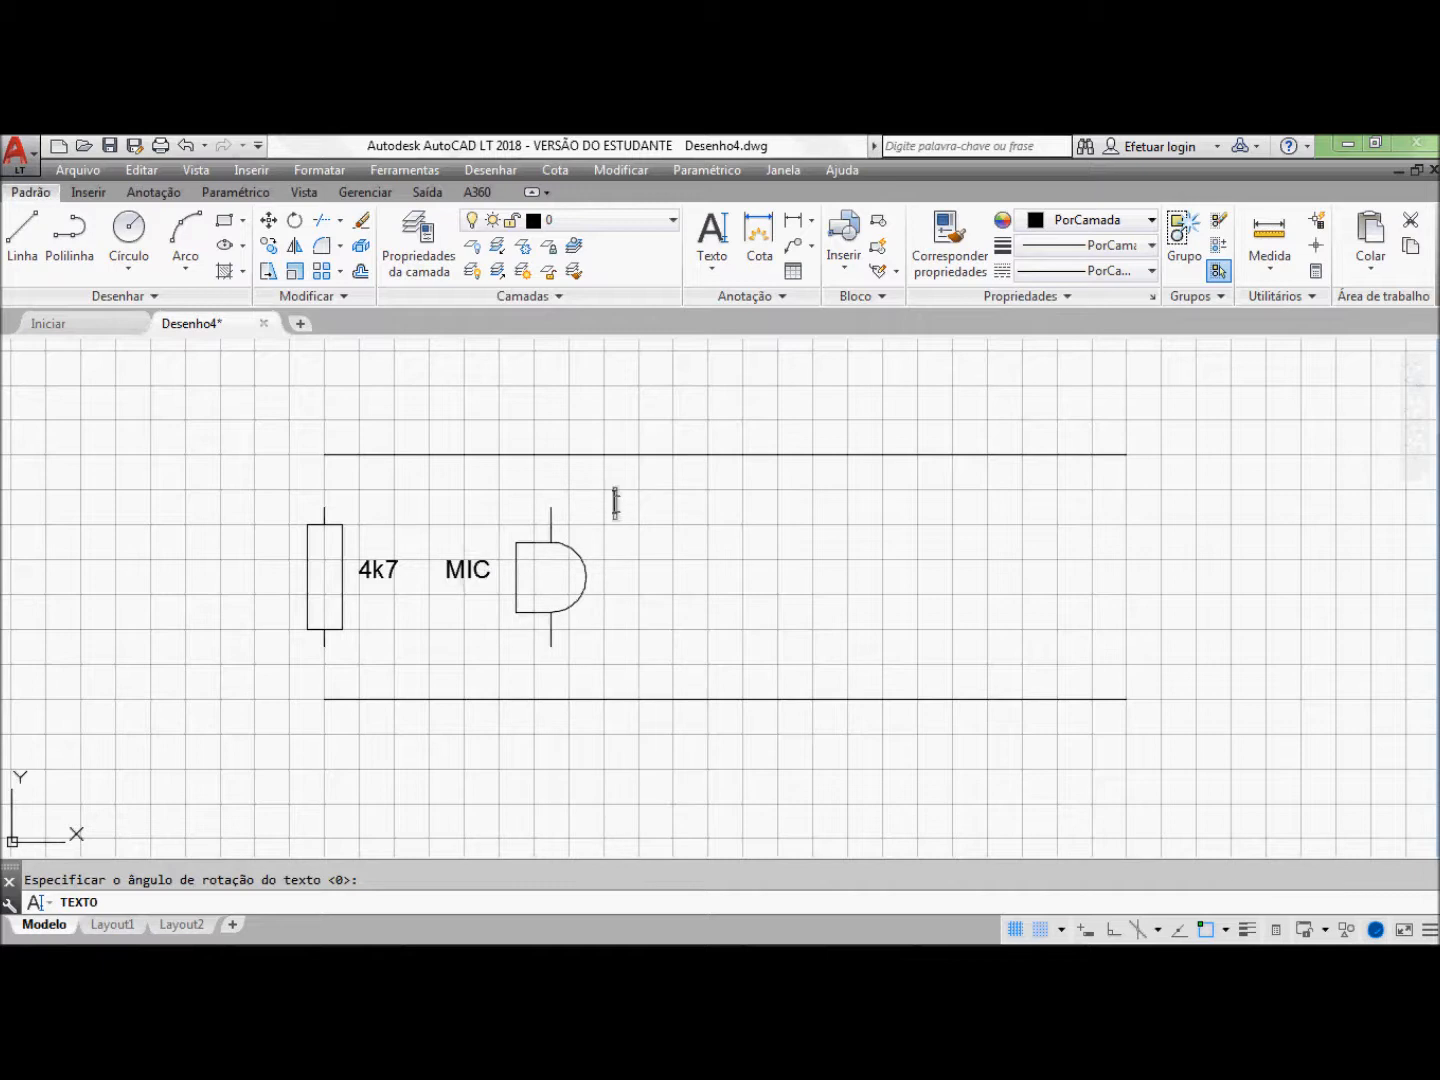
key(Return)
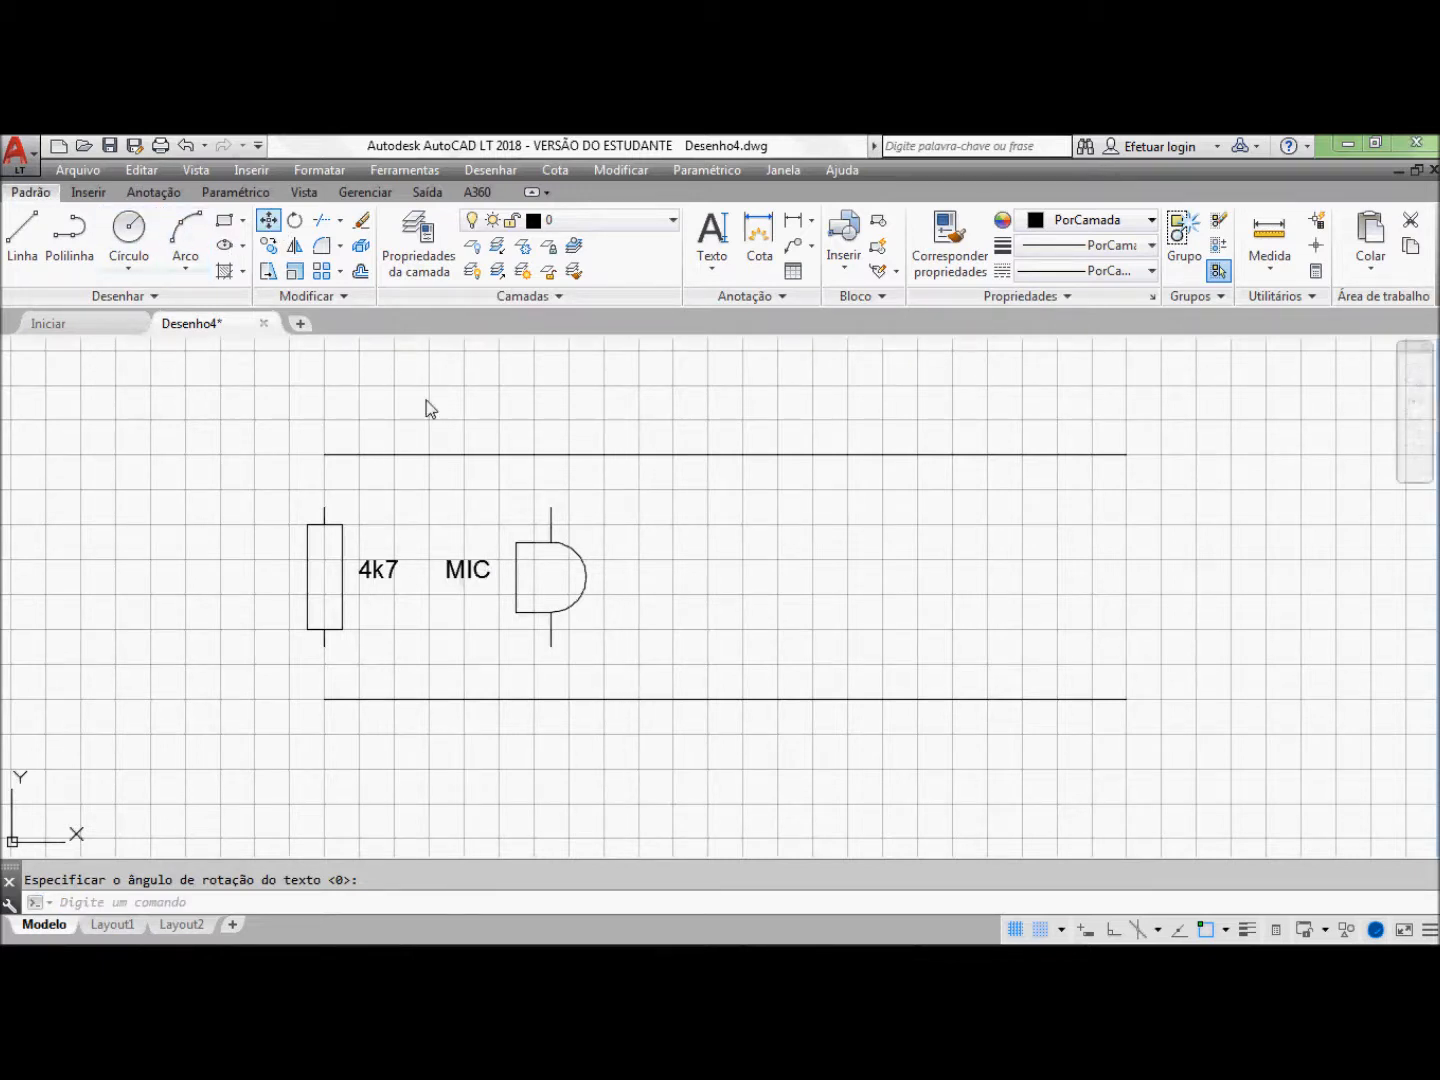
Step: Move the MIC text about 2.5 units right, closer to the D-shaped symbol
click(469, 569)
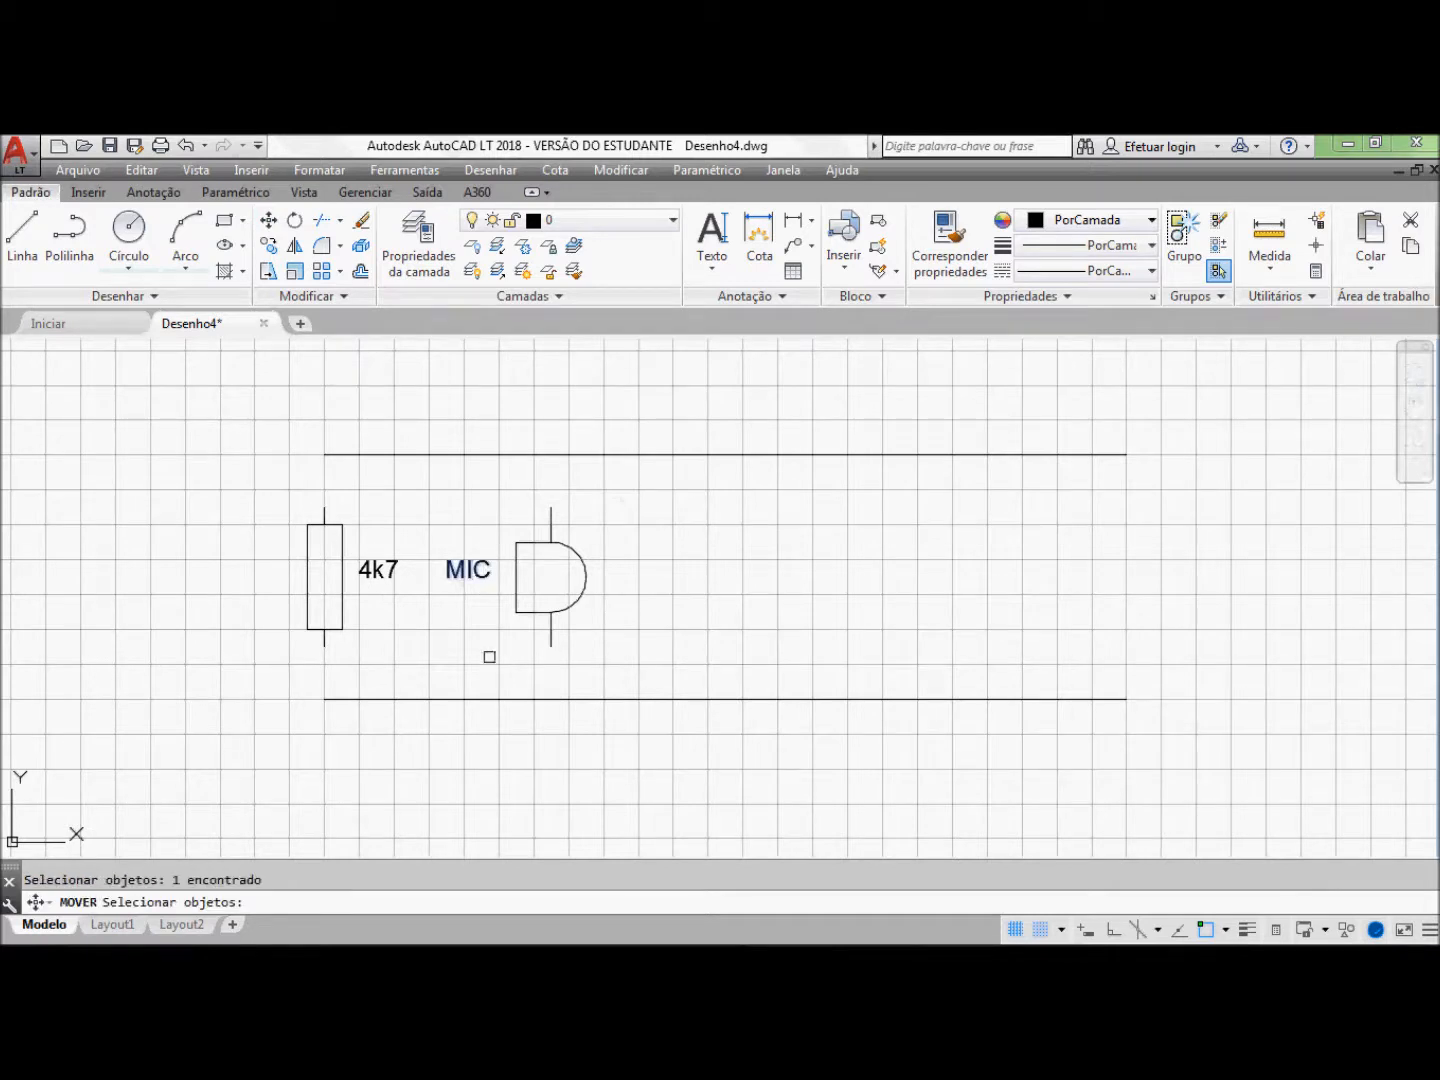
key(Return)
click(498, 645)
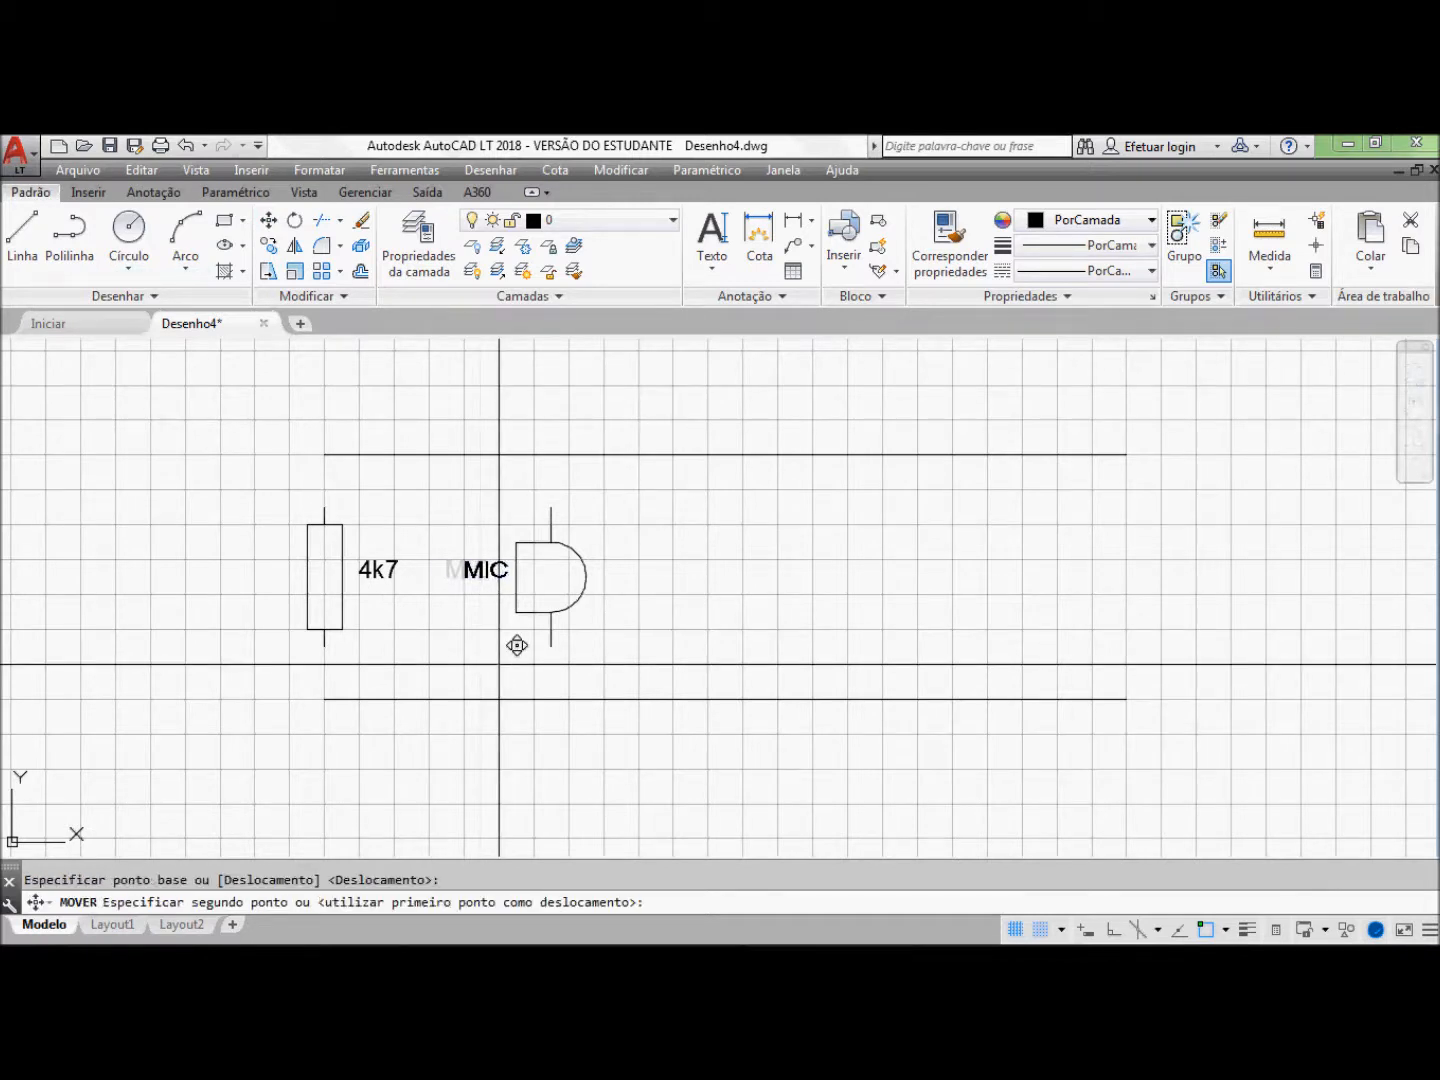
click(518, 646)
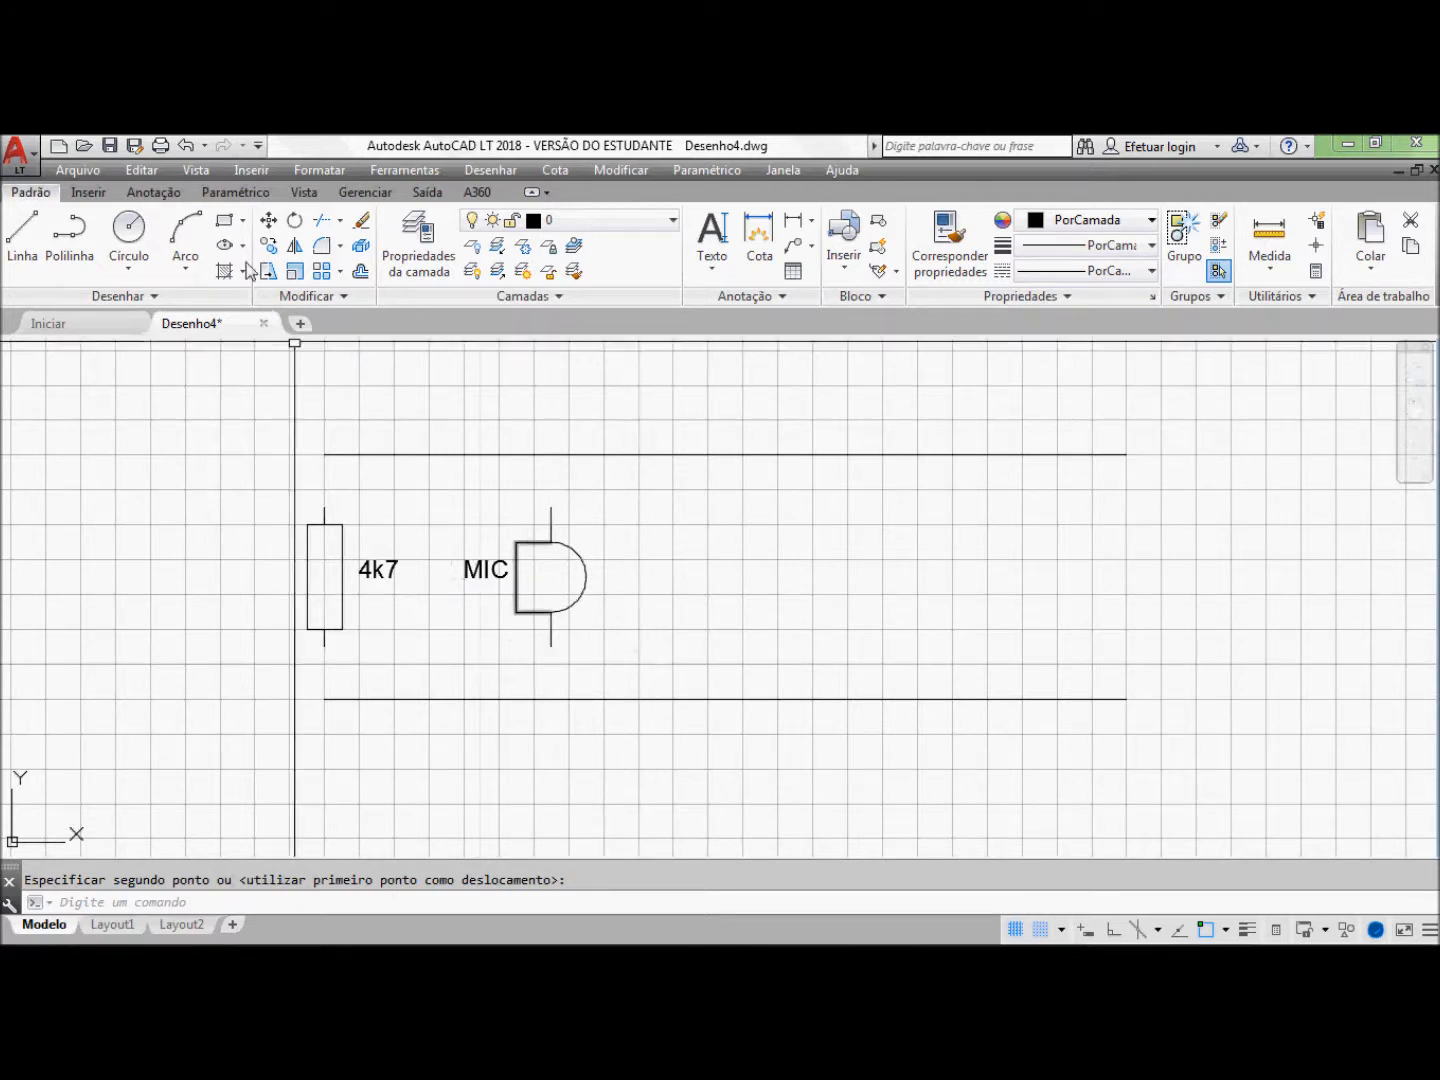
Step: Set up a write-block export with the microphone's upper lead end as base point and the whole symbol plus its MIC text as objects
click(86, 194)
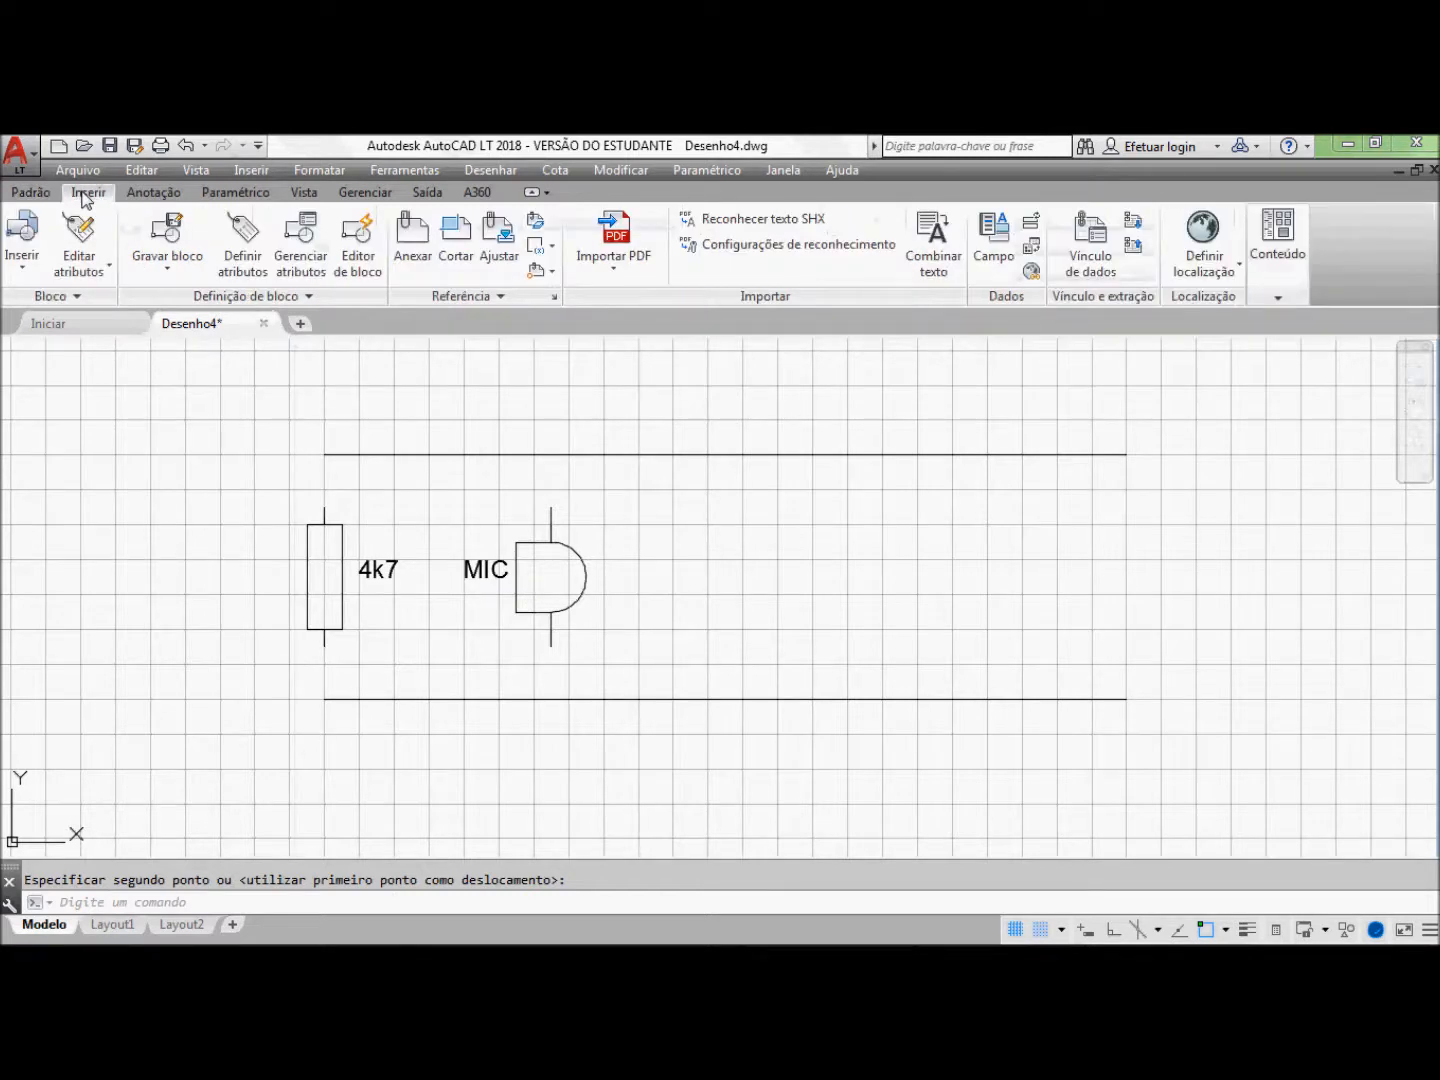
click(165, 272)
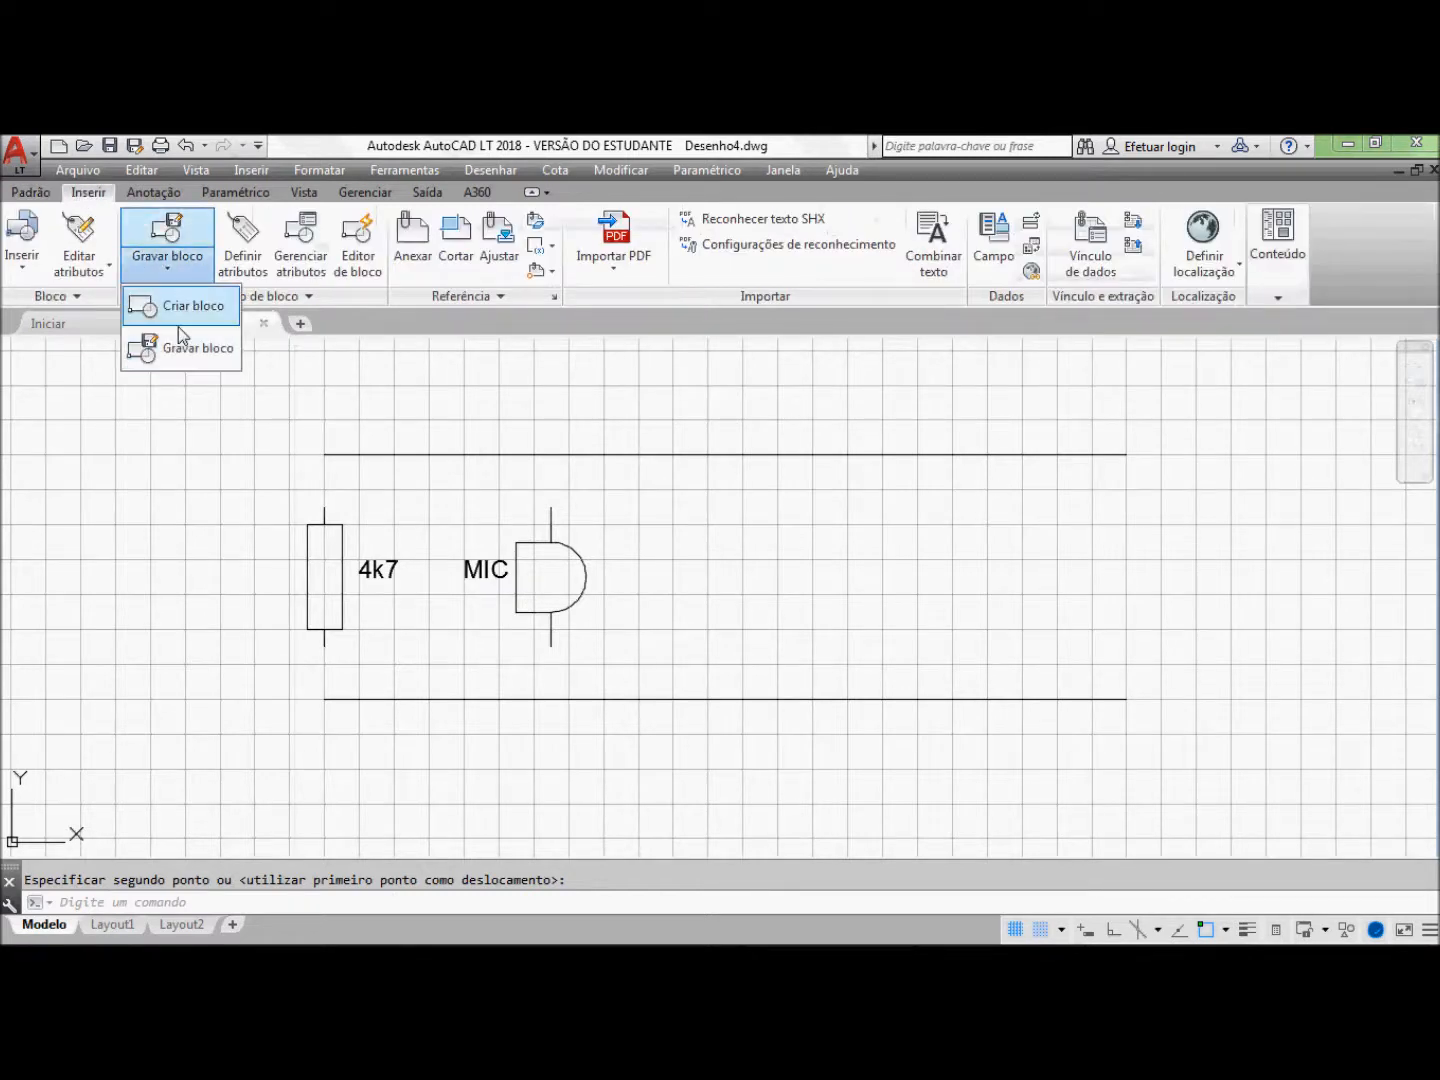
click(194, 358)
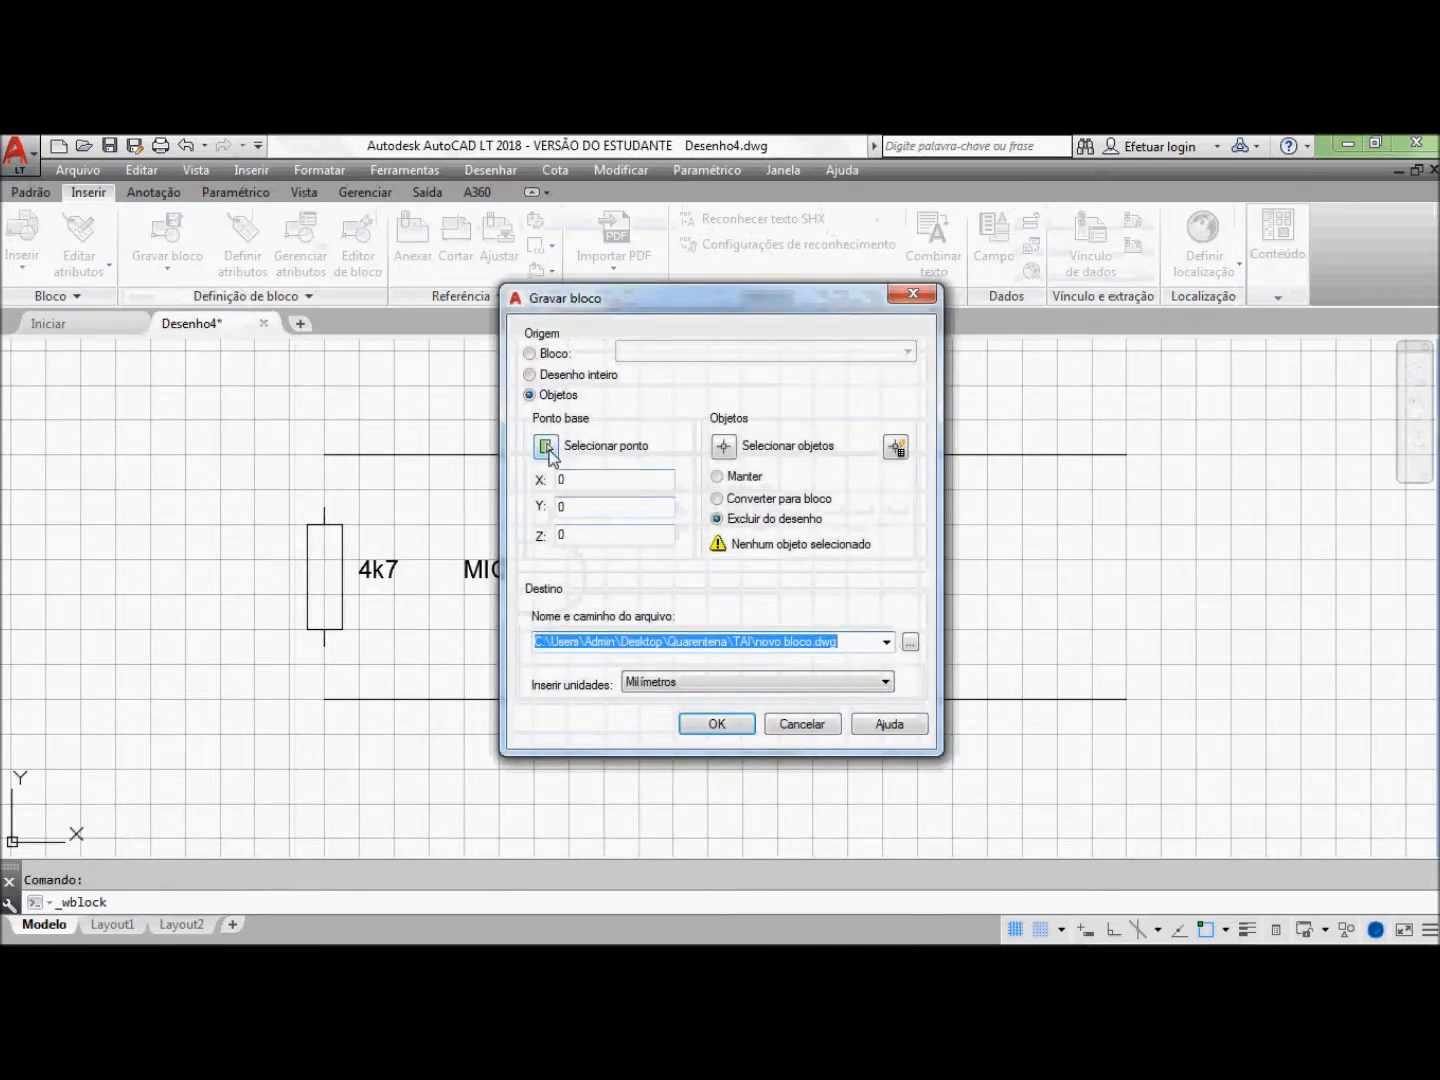
click(547, 447)
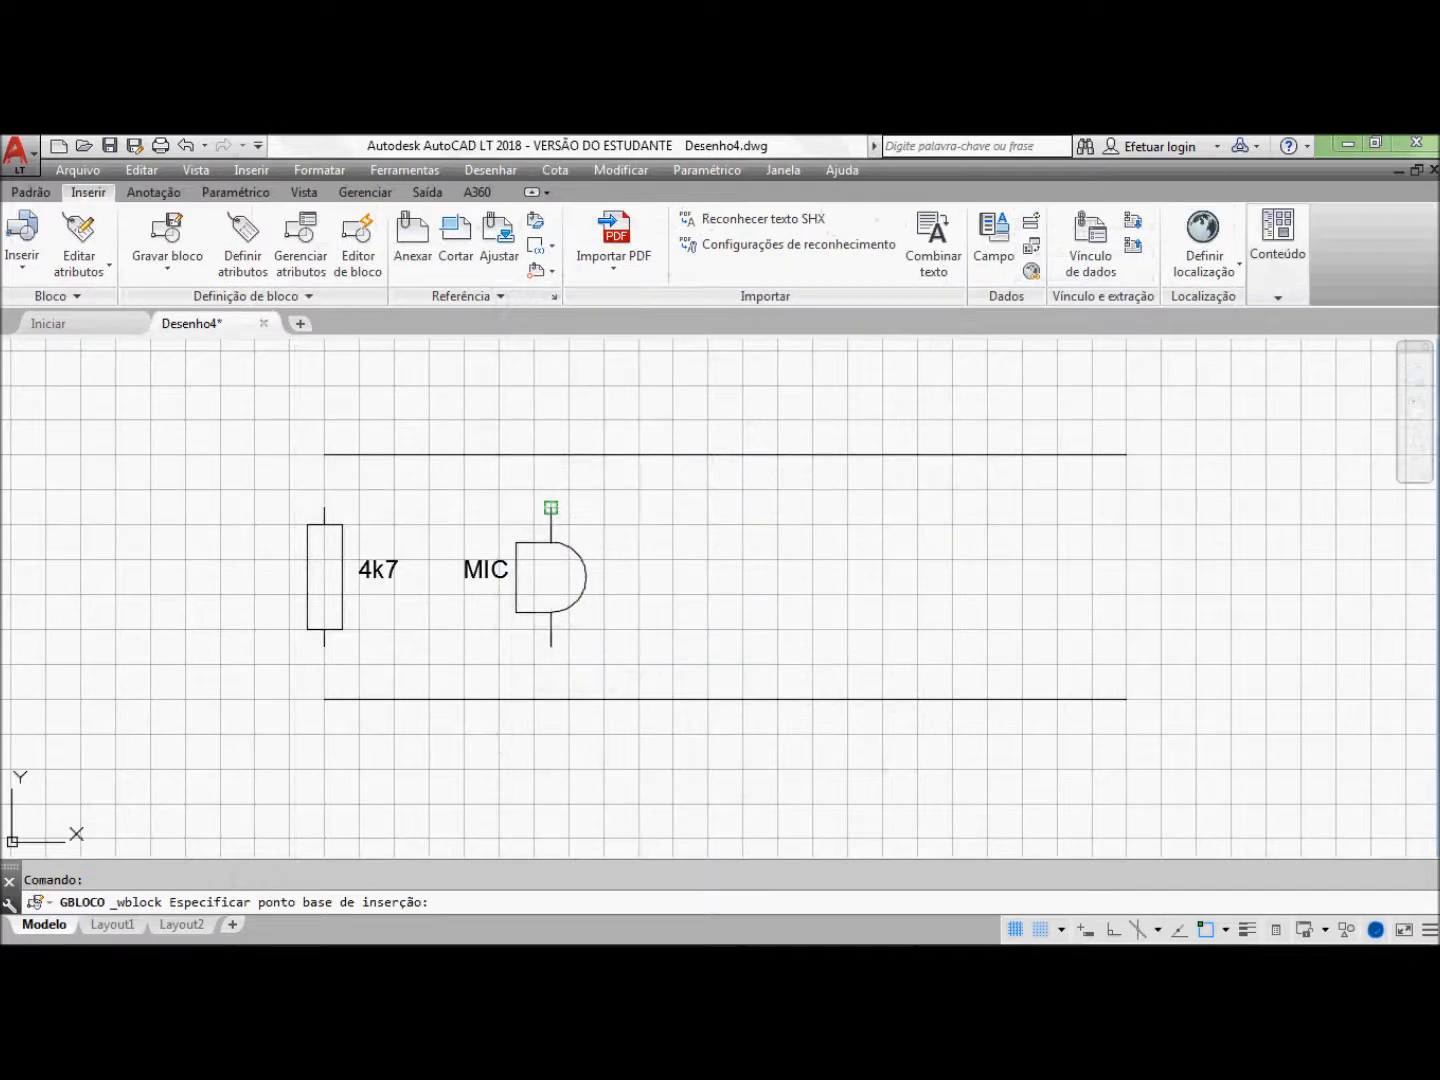
click(551, 509)
click(729, 451)
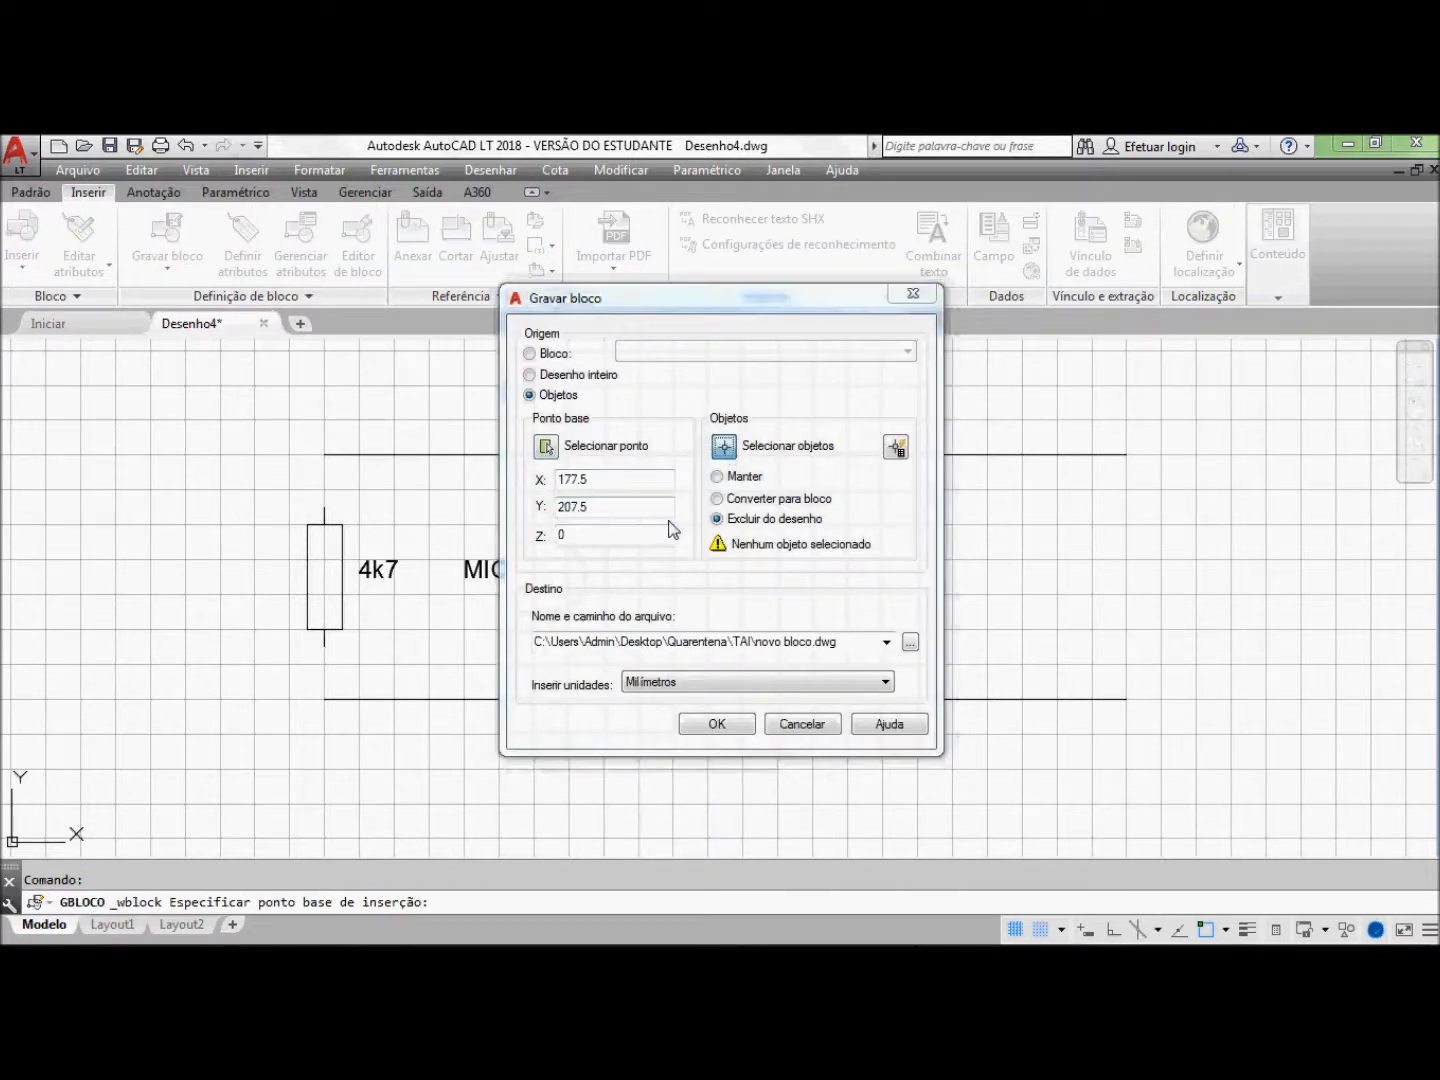
click(619, 653)
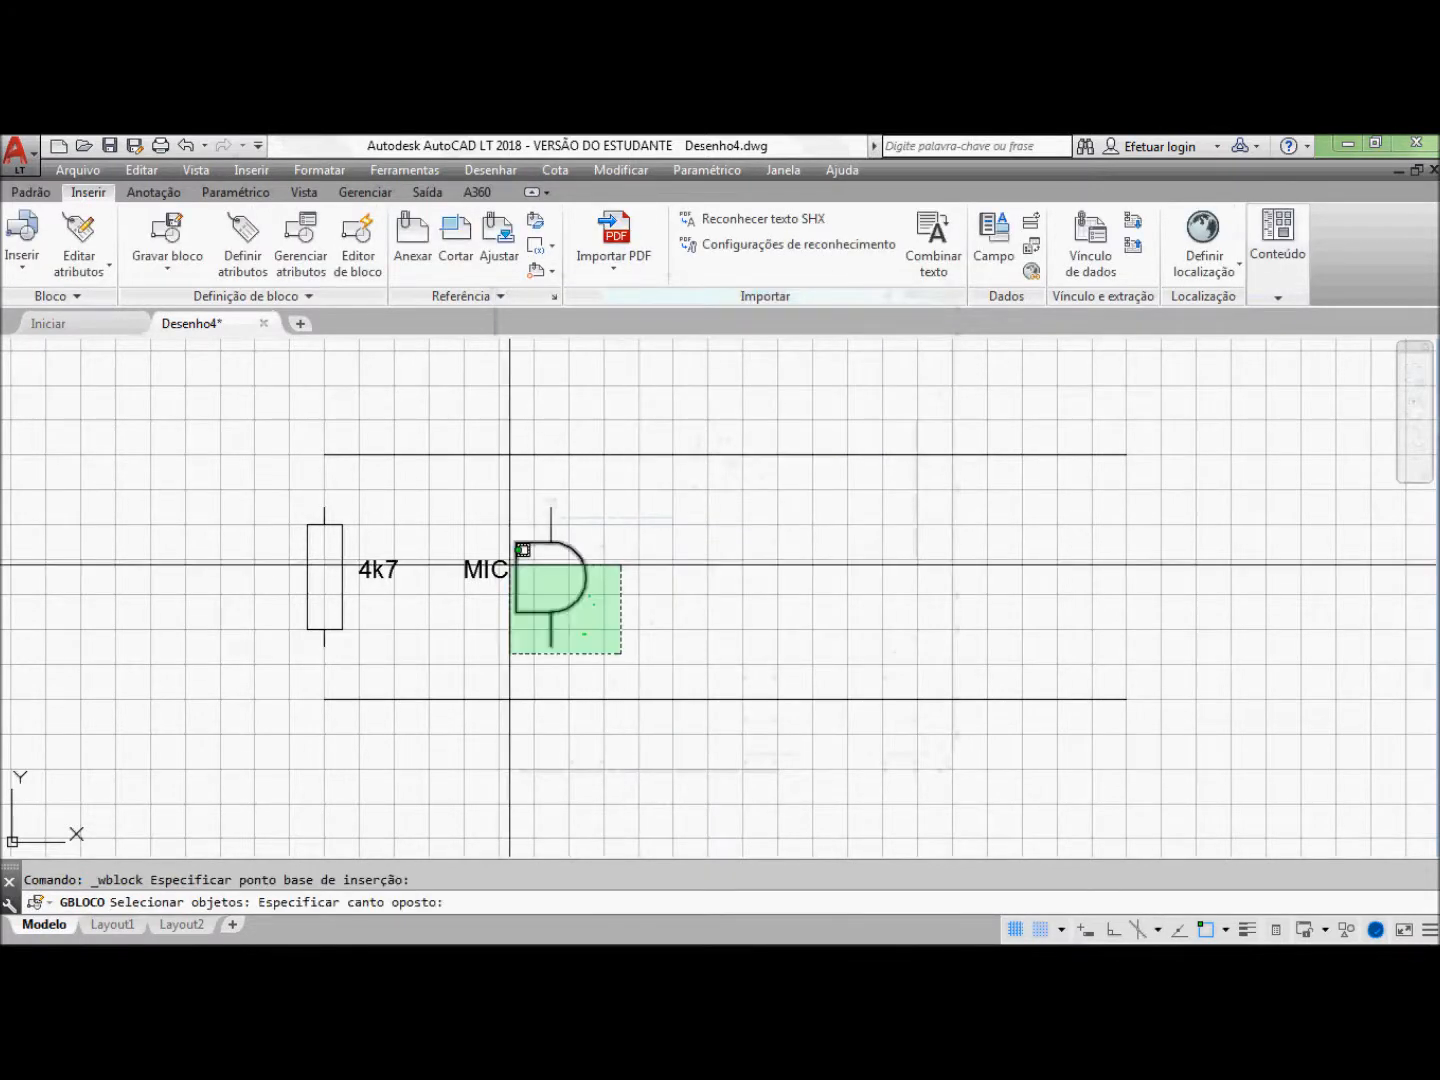
click(454, 489)
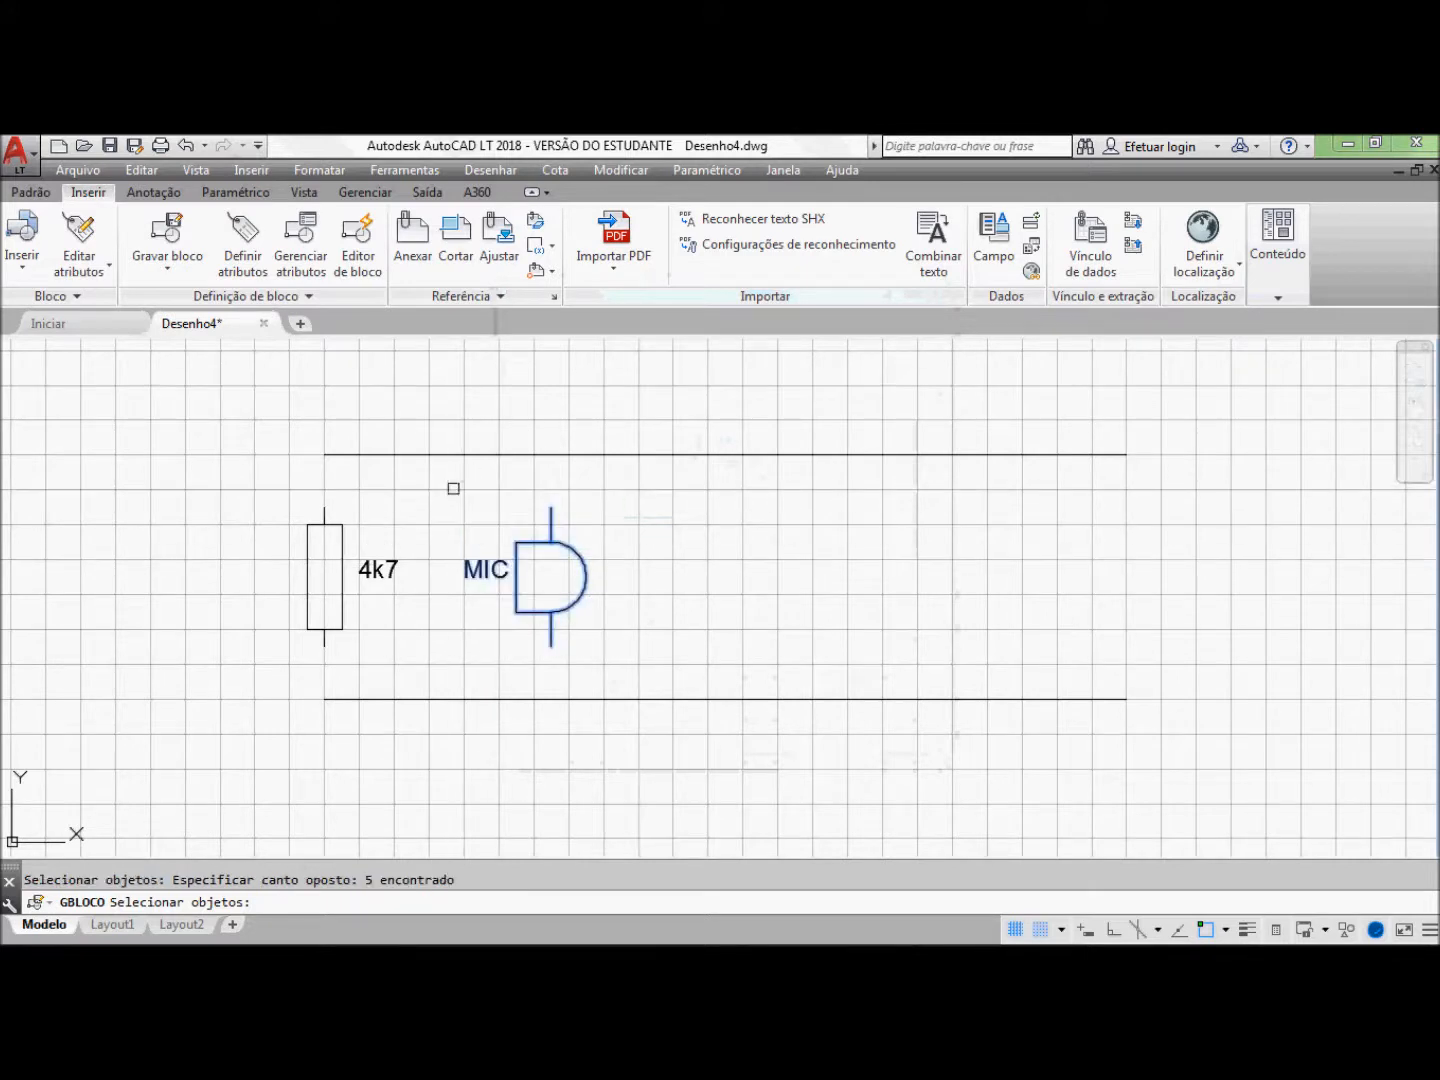
key(Return)
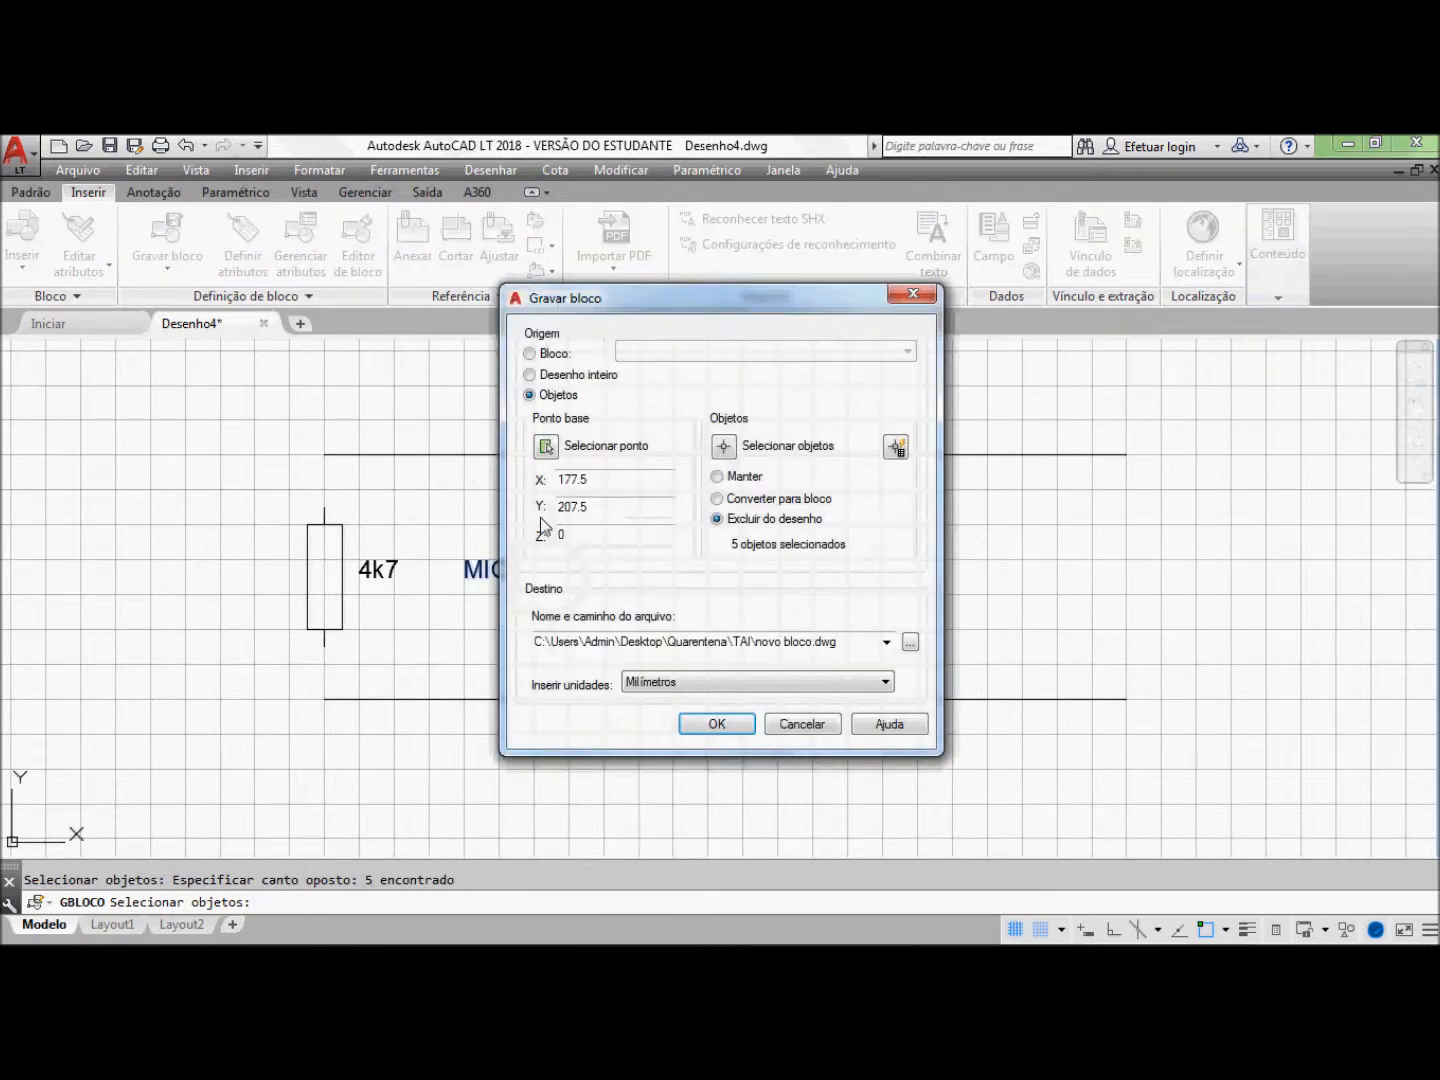
Step: Name the block file Microfone in the TAI folder and write the block
click(757, 642)
click(757, 642)
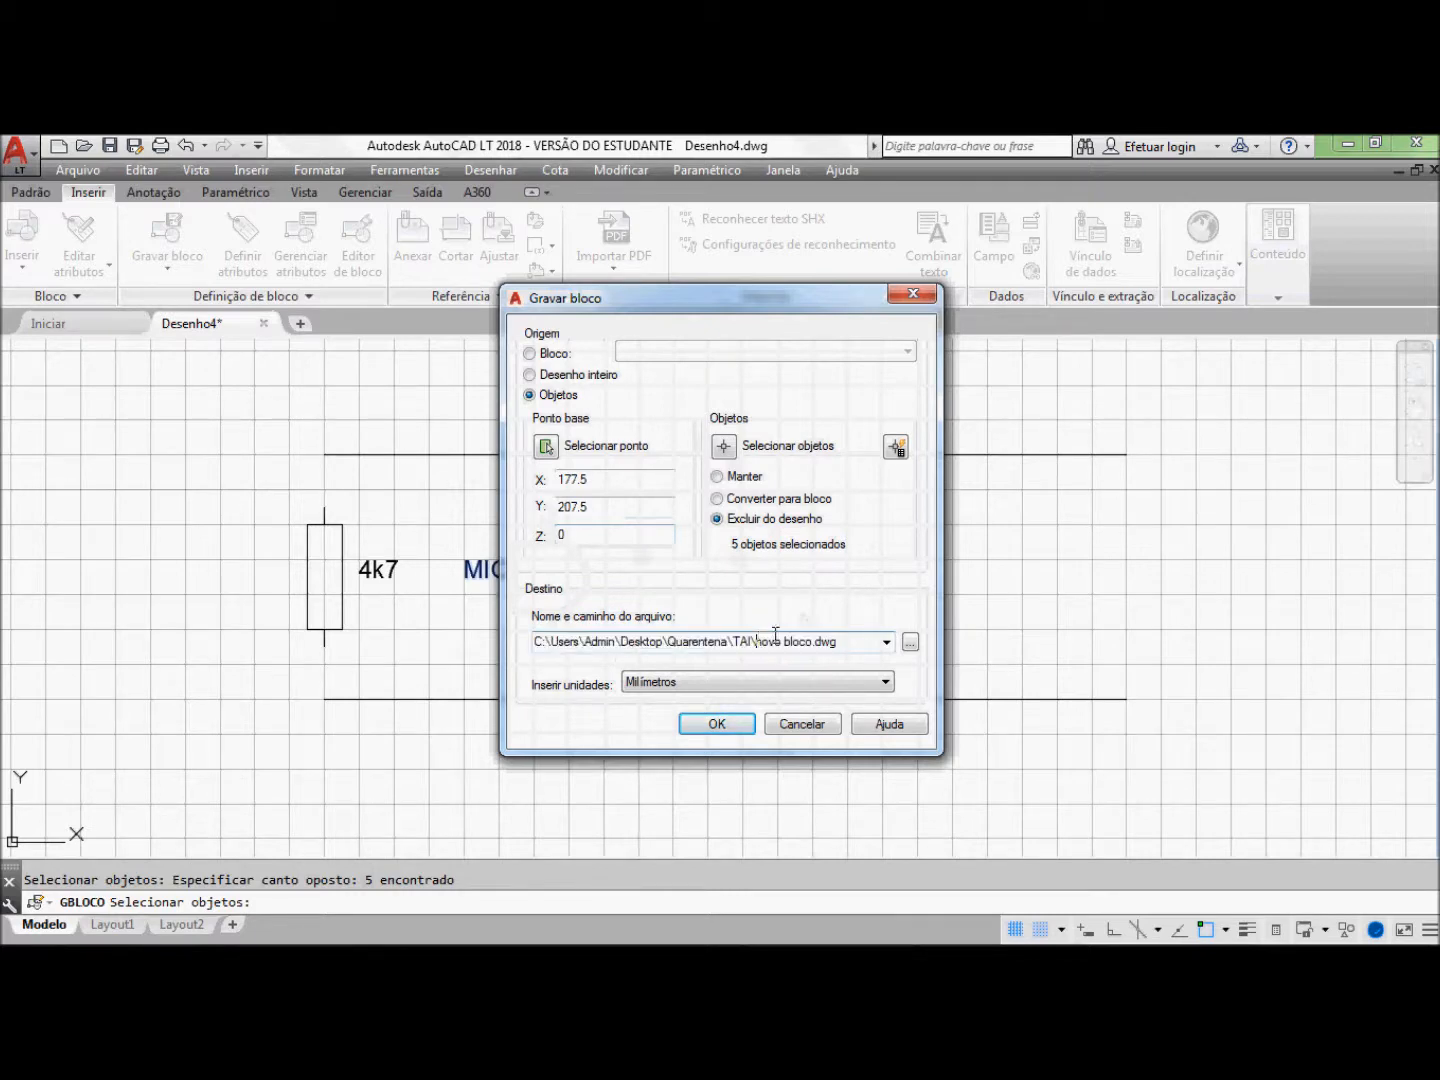
click(910, 644)
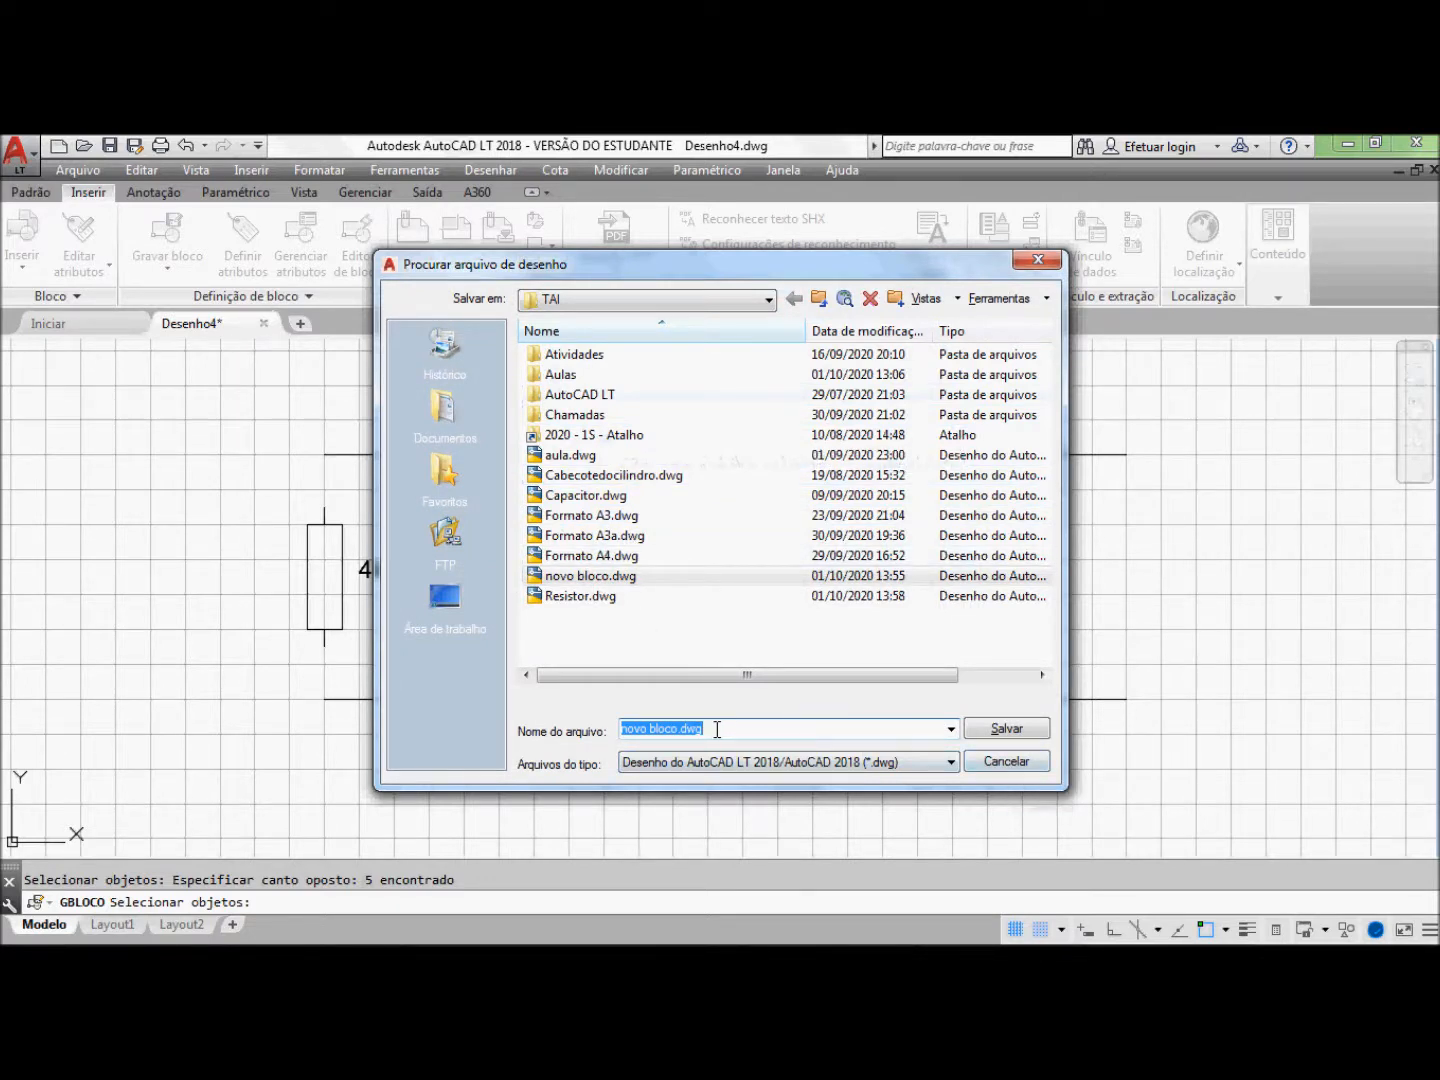
text(Microfone)
click(1004, 729)
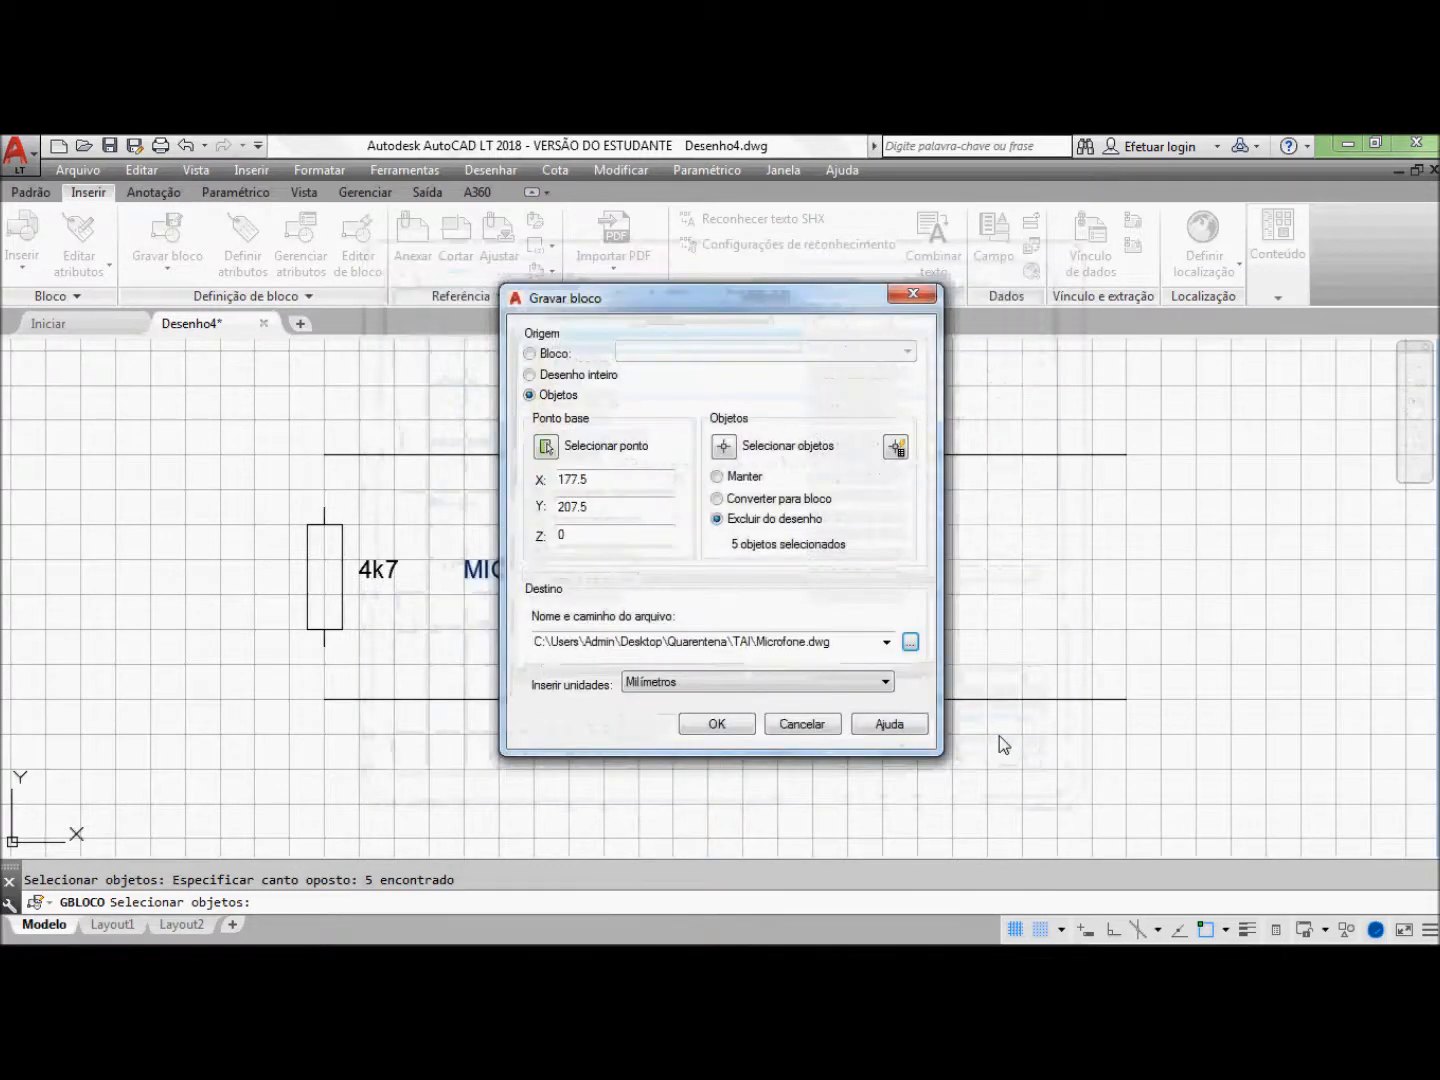
click(716, 724)
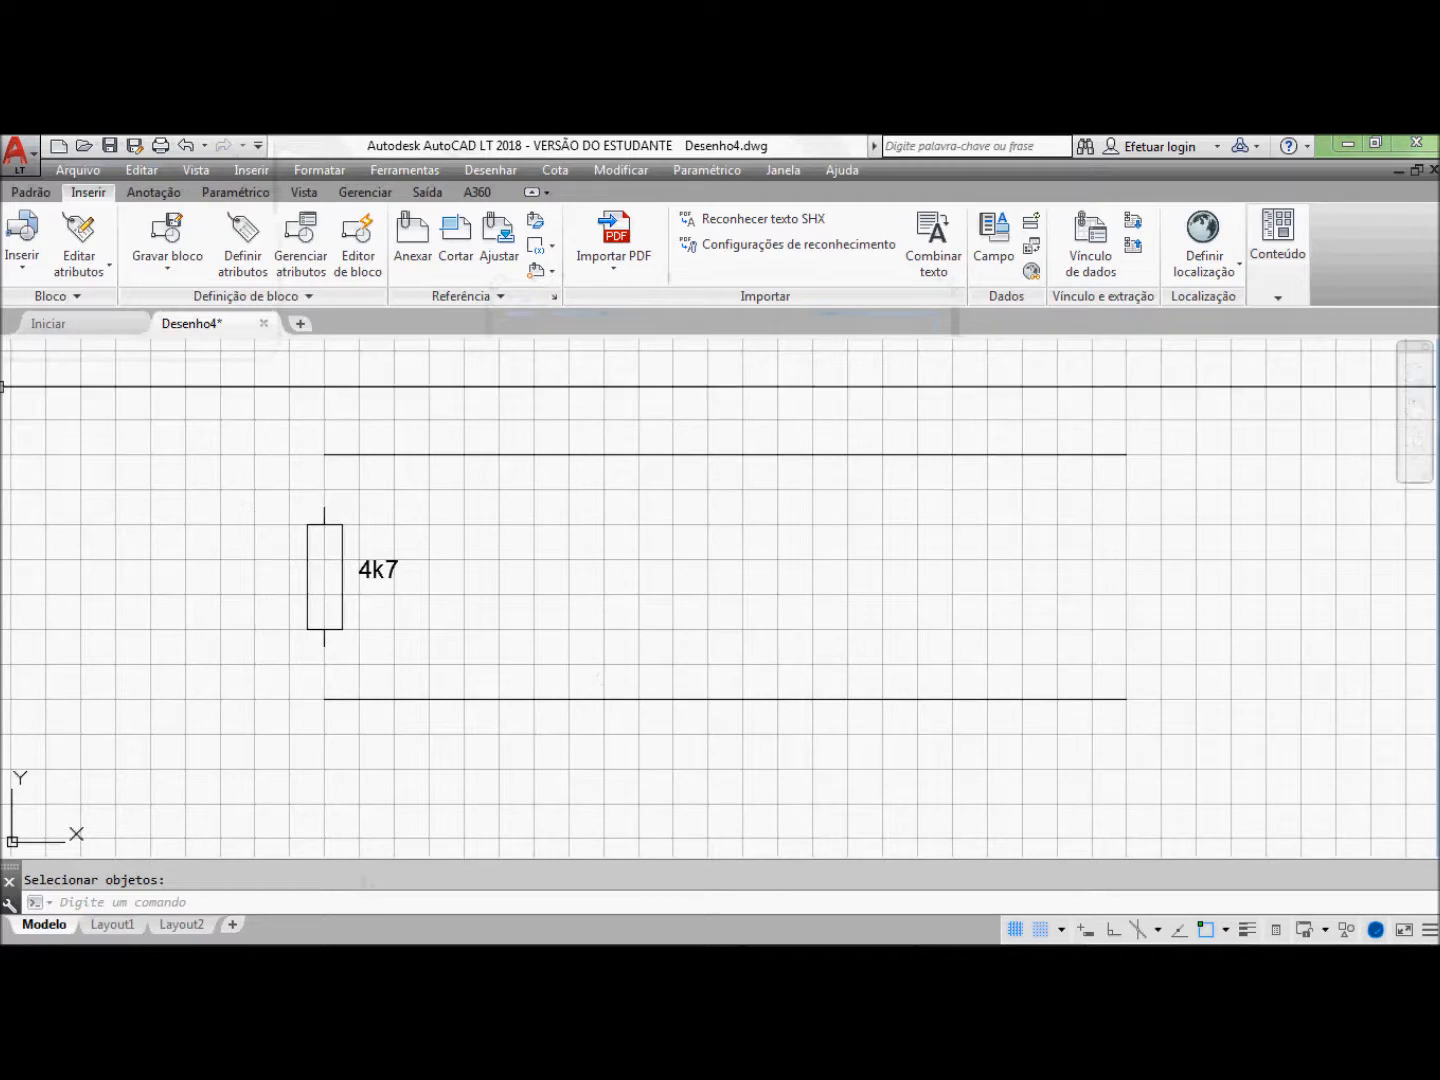
Step: Insert the block file Microfone.dwg about 30 units right of the 4k7 resistor, with its upper lead end level with the resistor's
click(19, 247)
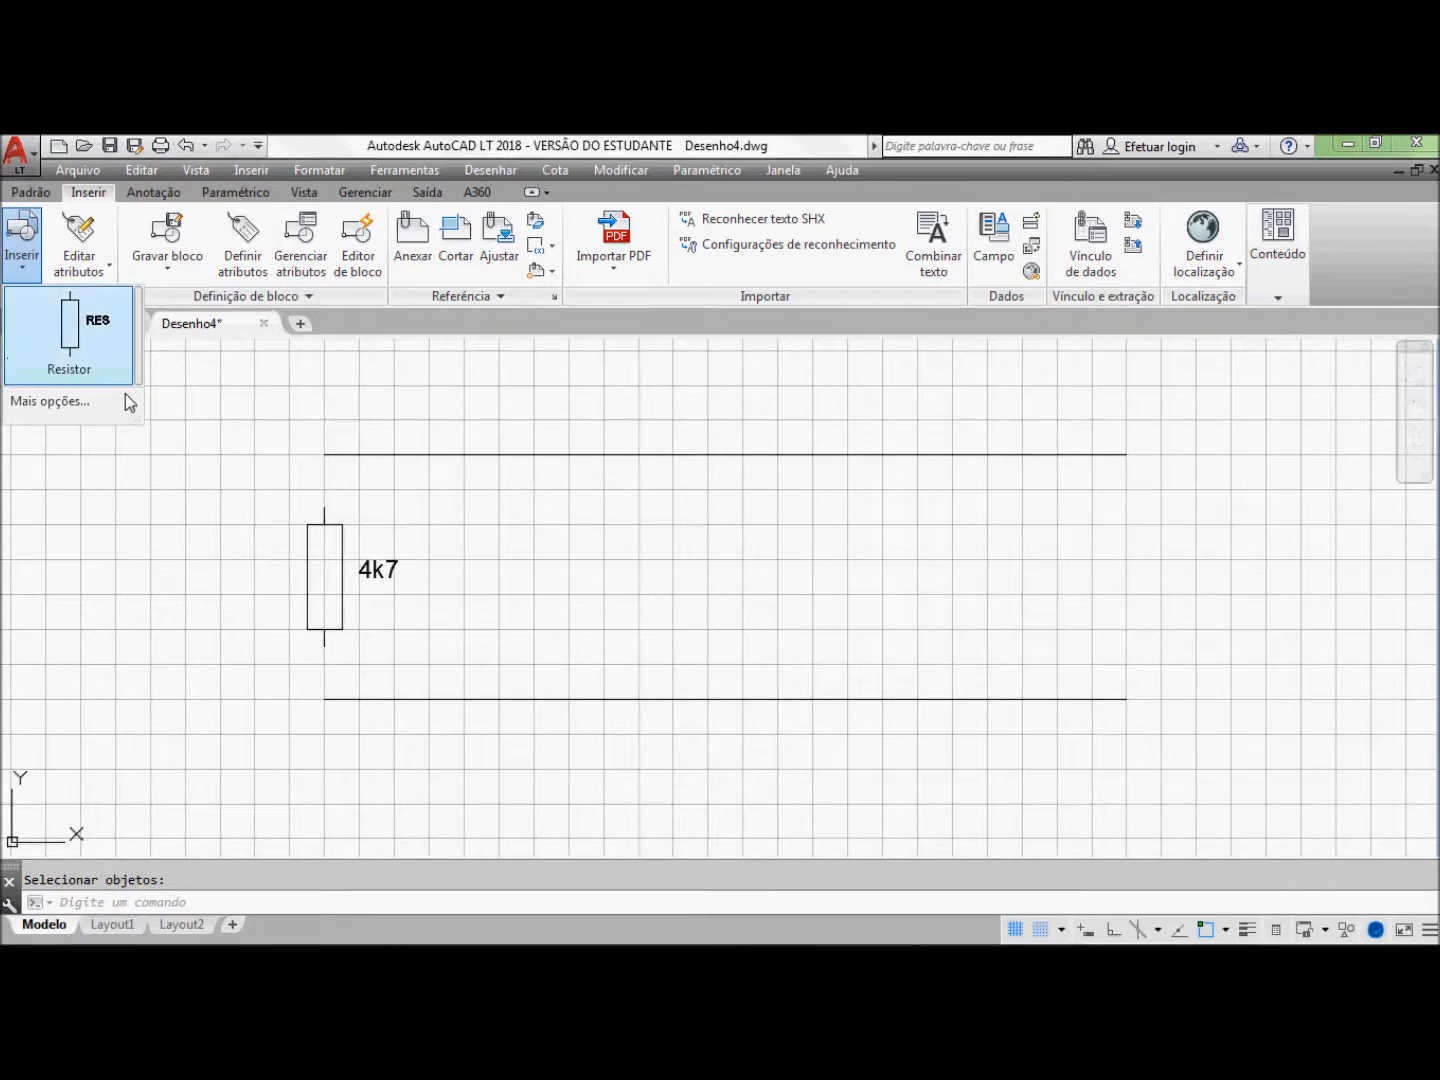
mouse_move(143, 422)
mouse_down()
mouse_move(315, 427)
mouse_move(272, 410)
mouse_move(153, 420)
mouse_up()
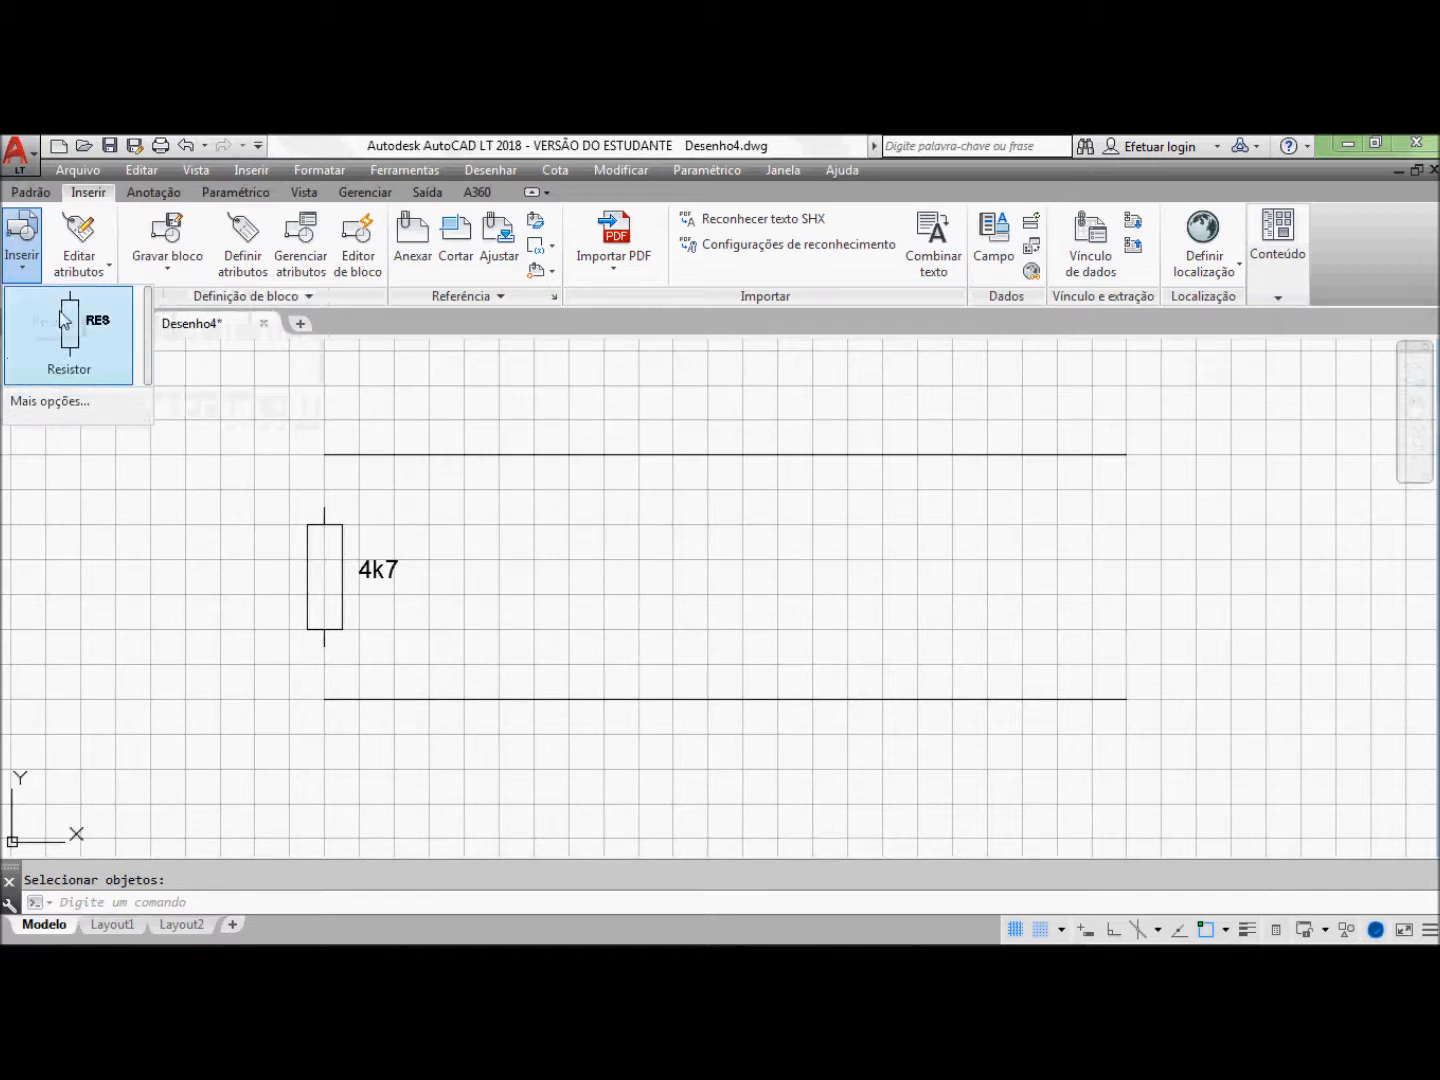
click(30, 401)
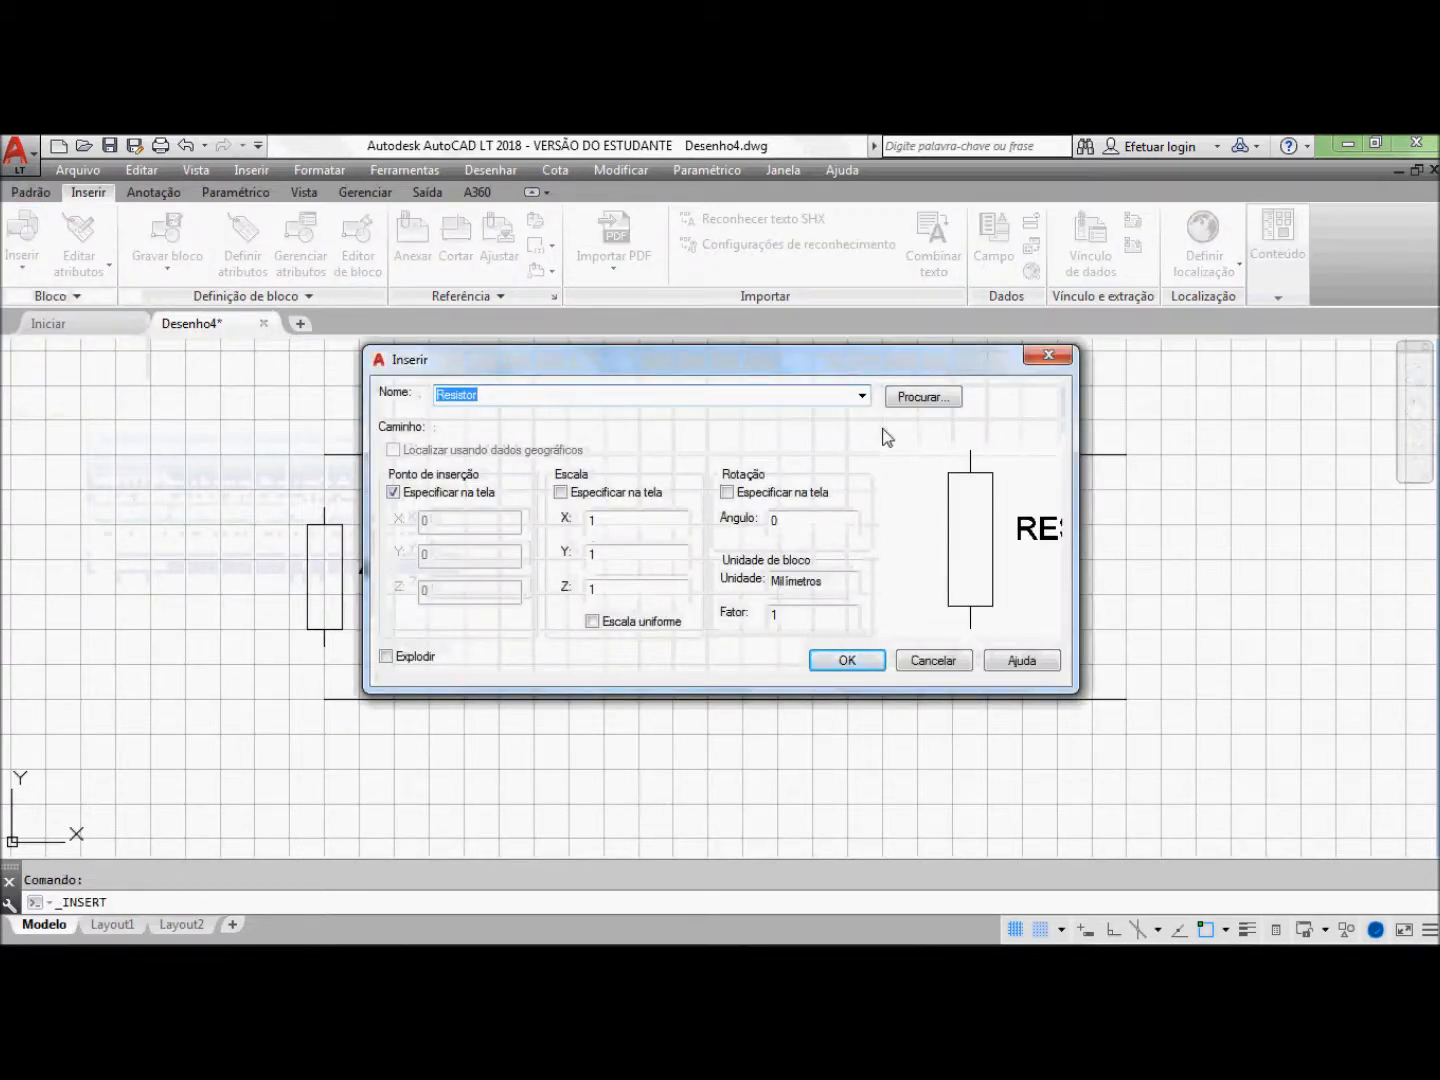
click(924, 399)
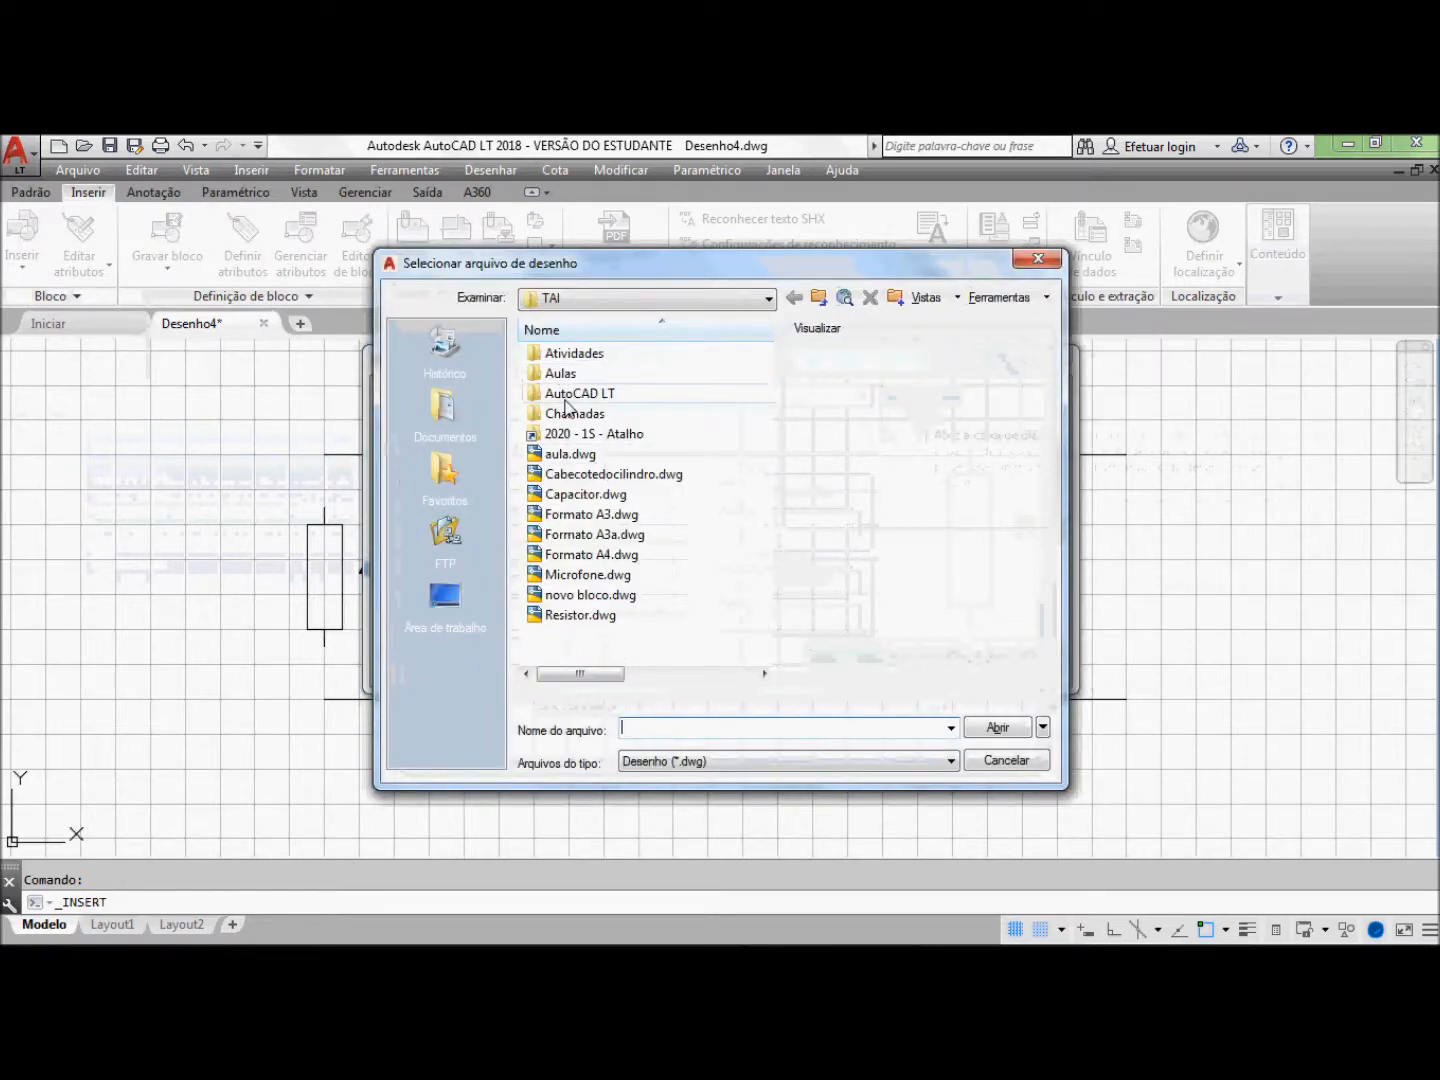
click(590, 576)
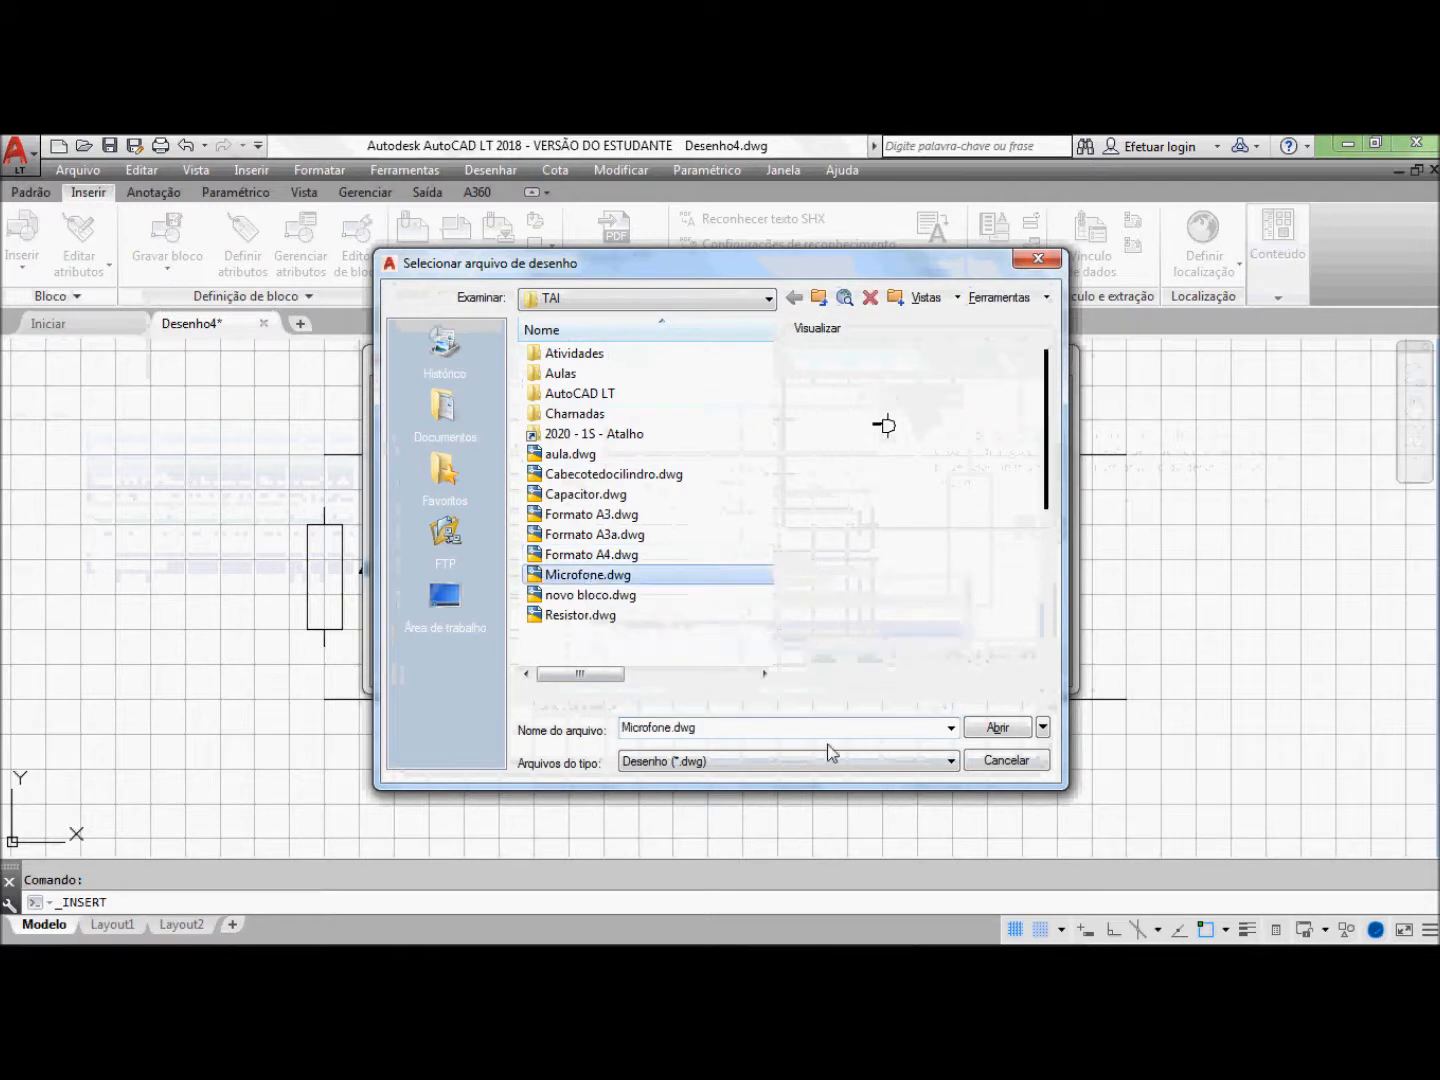
click(990, 728)
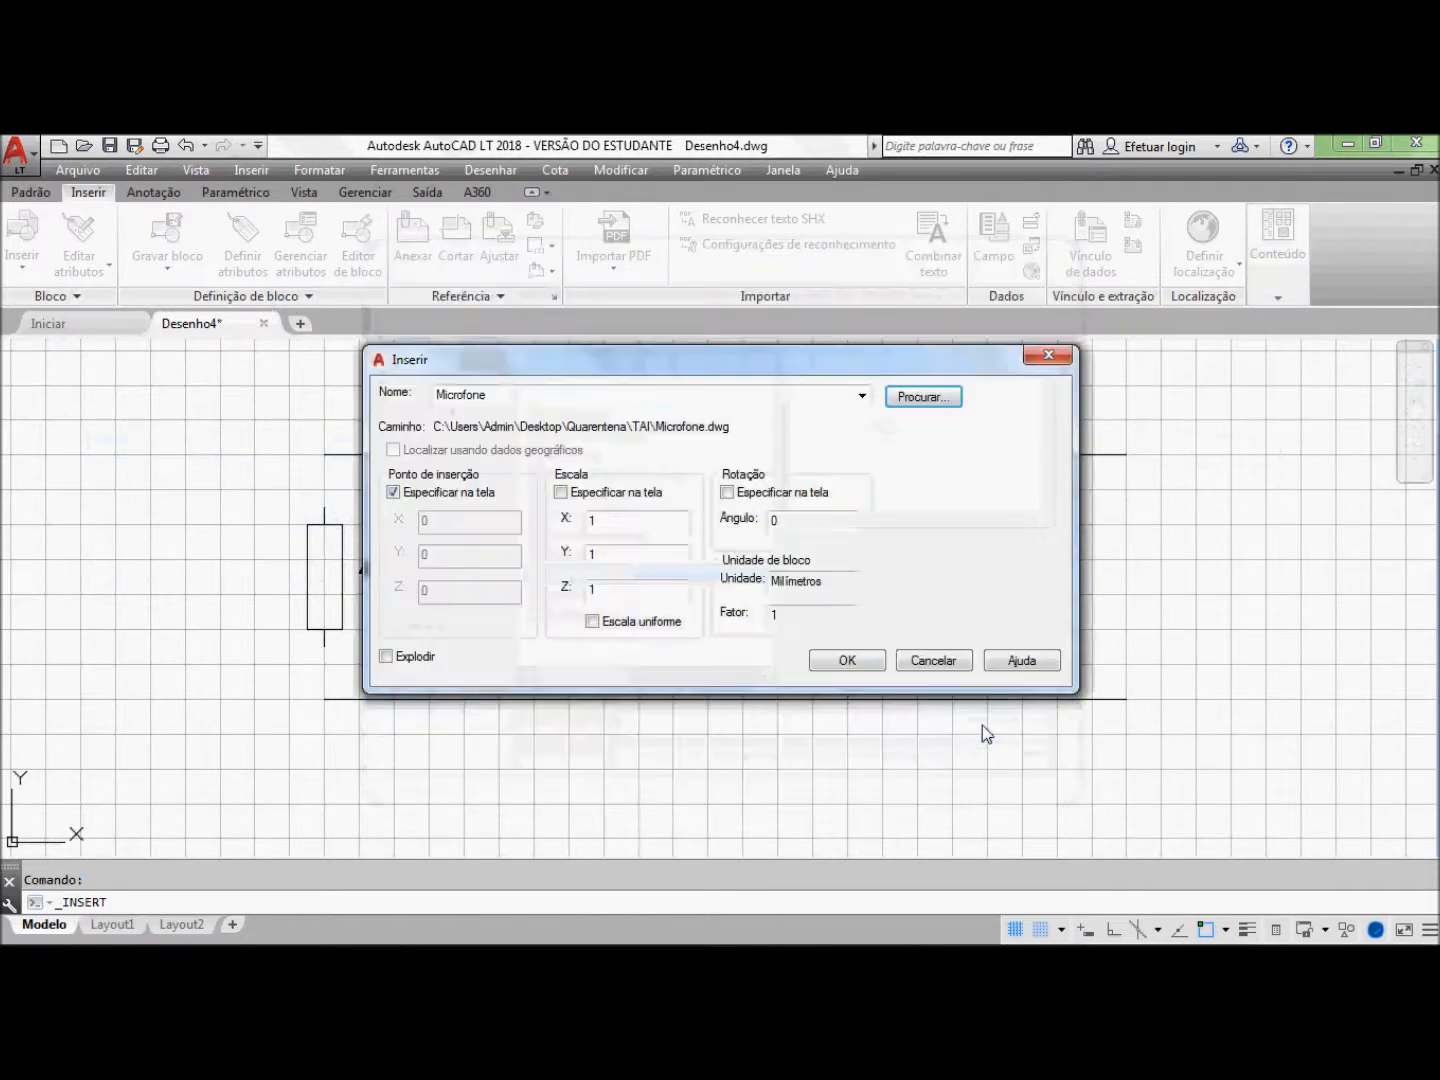
click(847, 662)
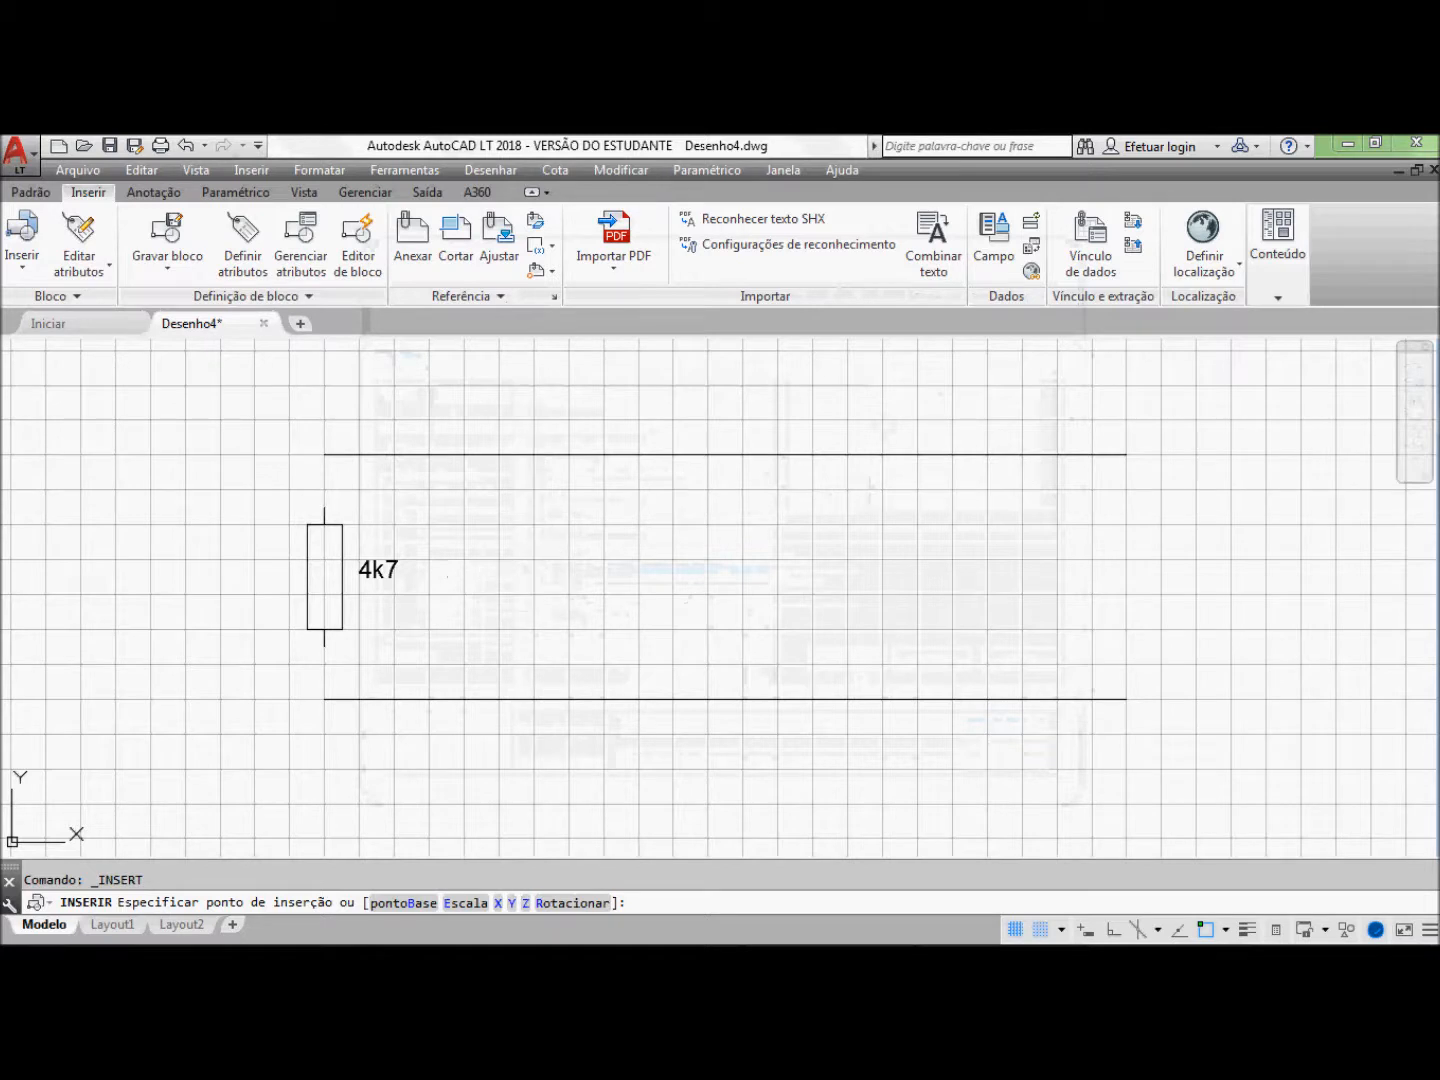
click(535, 509)
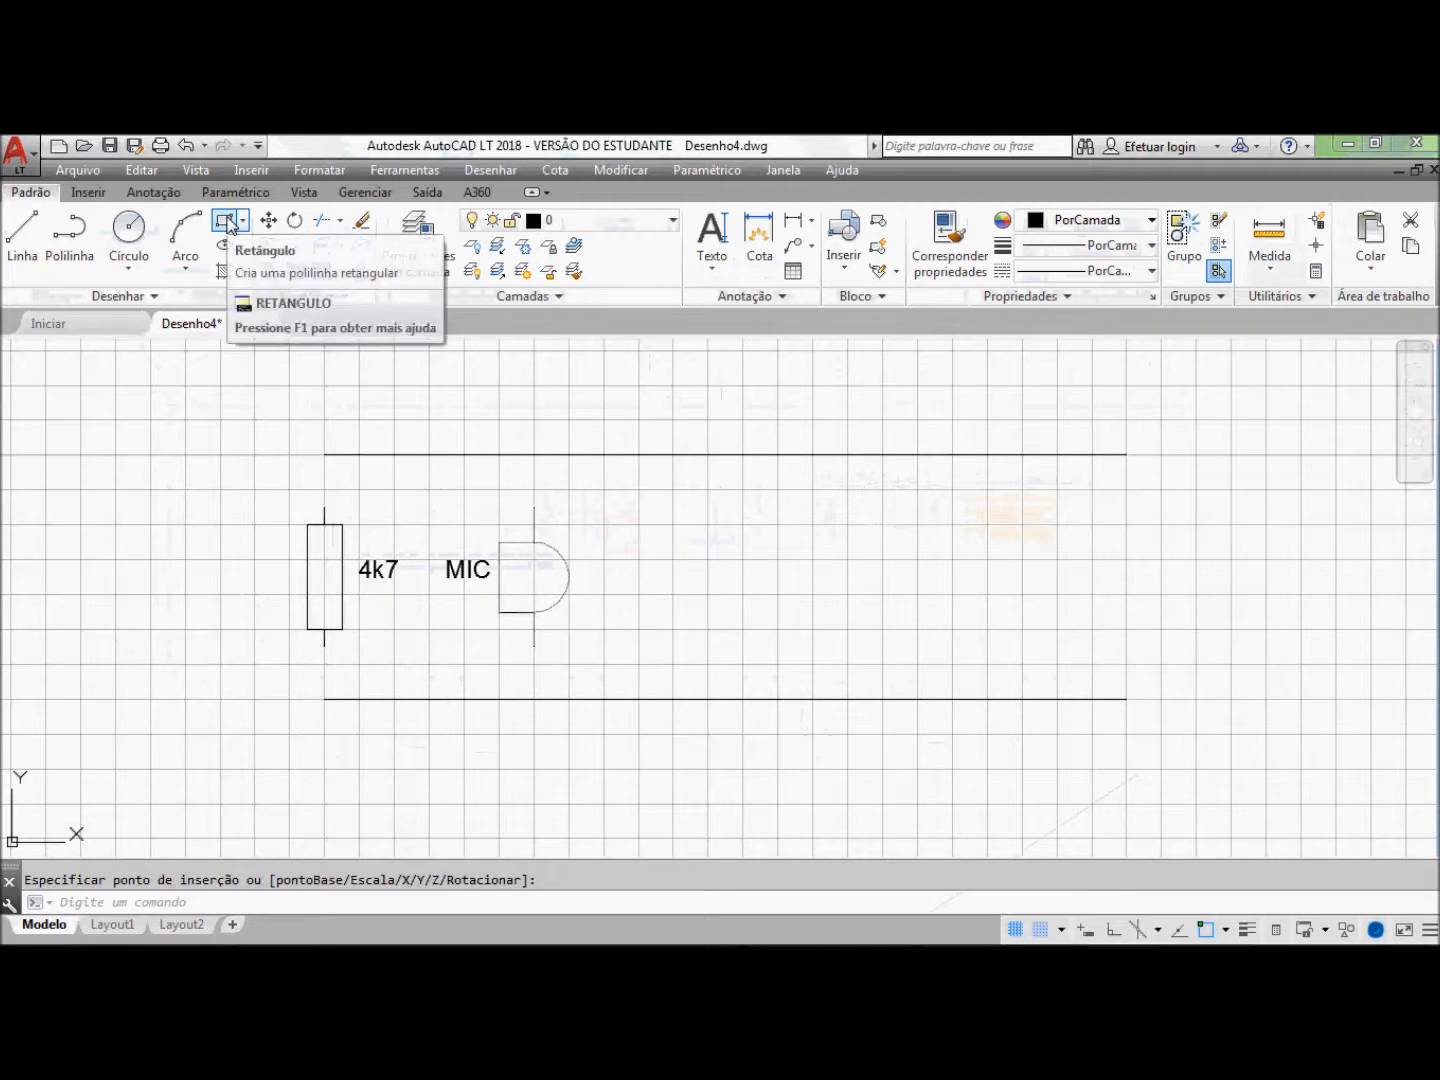
Step: Draw two stacked 10 by 2 capacitor plate rectangles right of the microphone, their outer long edges about 5 units apart
click(226, 220)
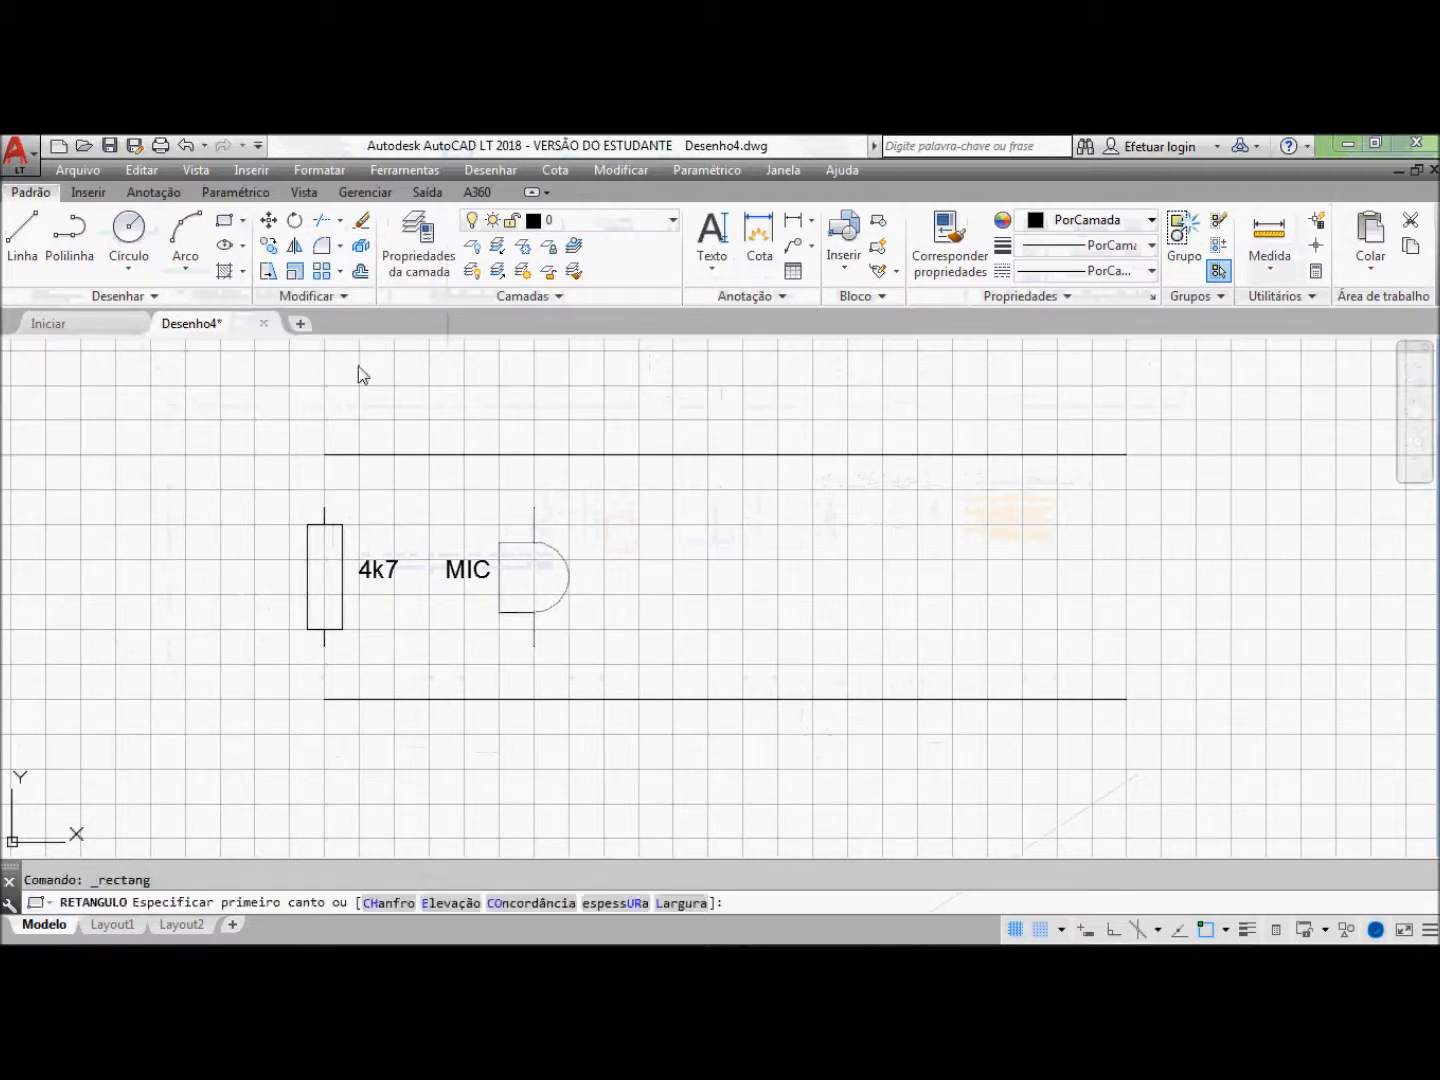
click(621, 559)
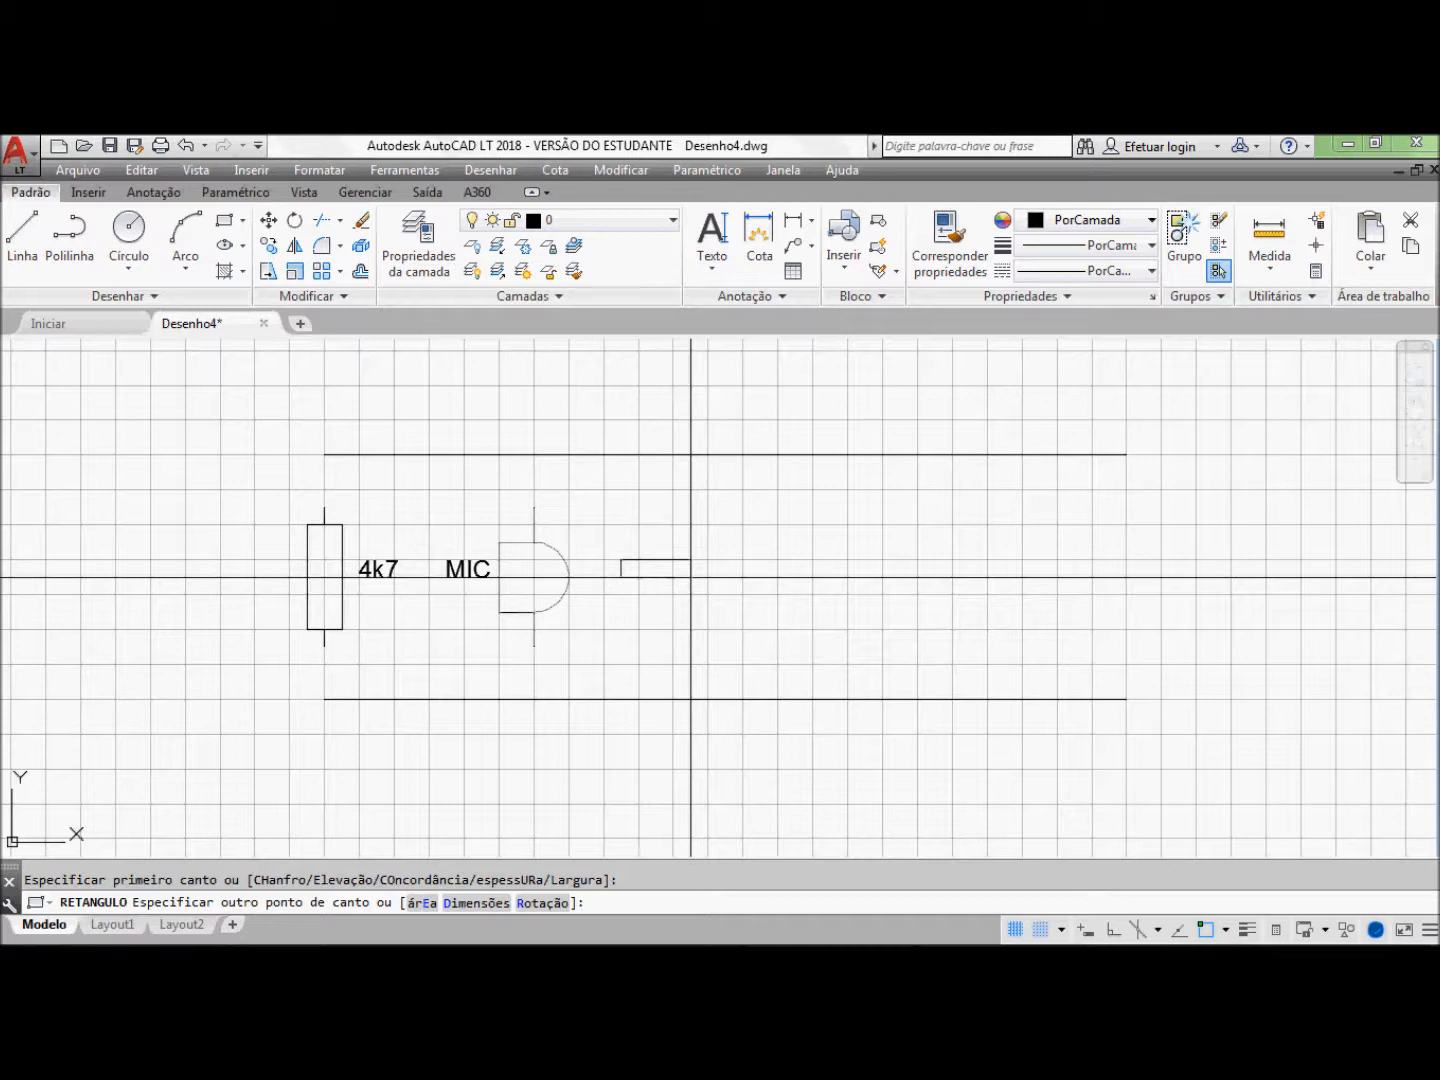
key(shift)
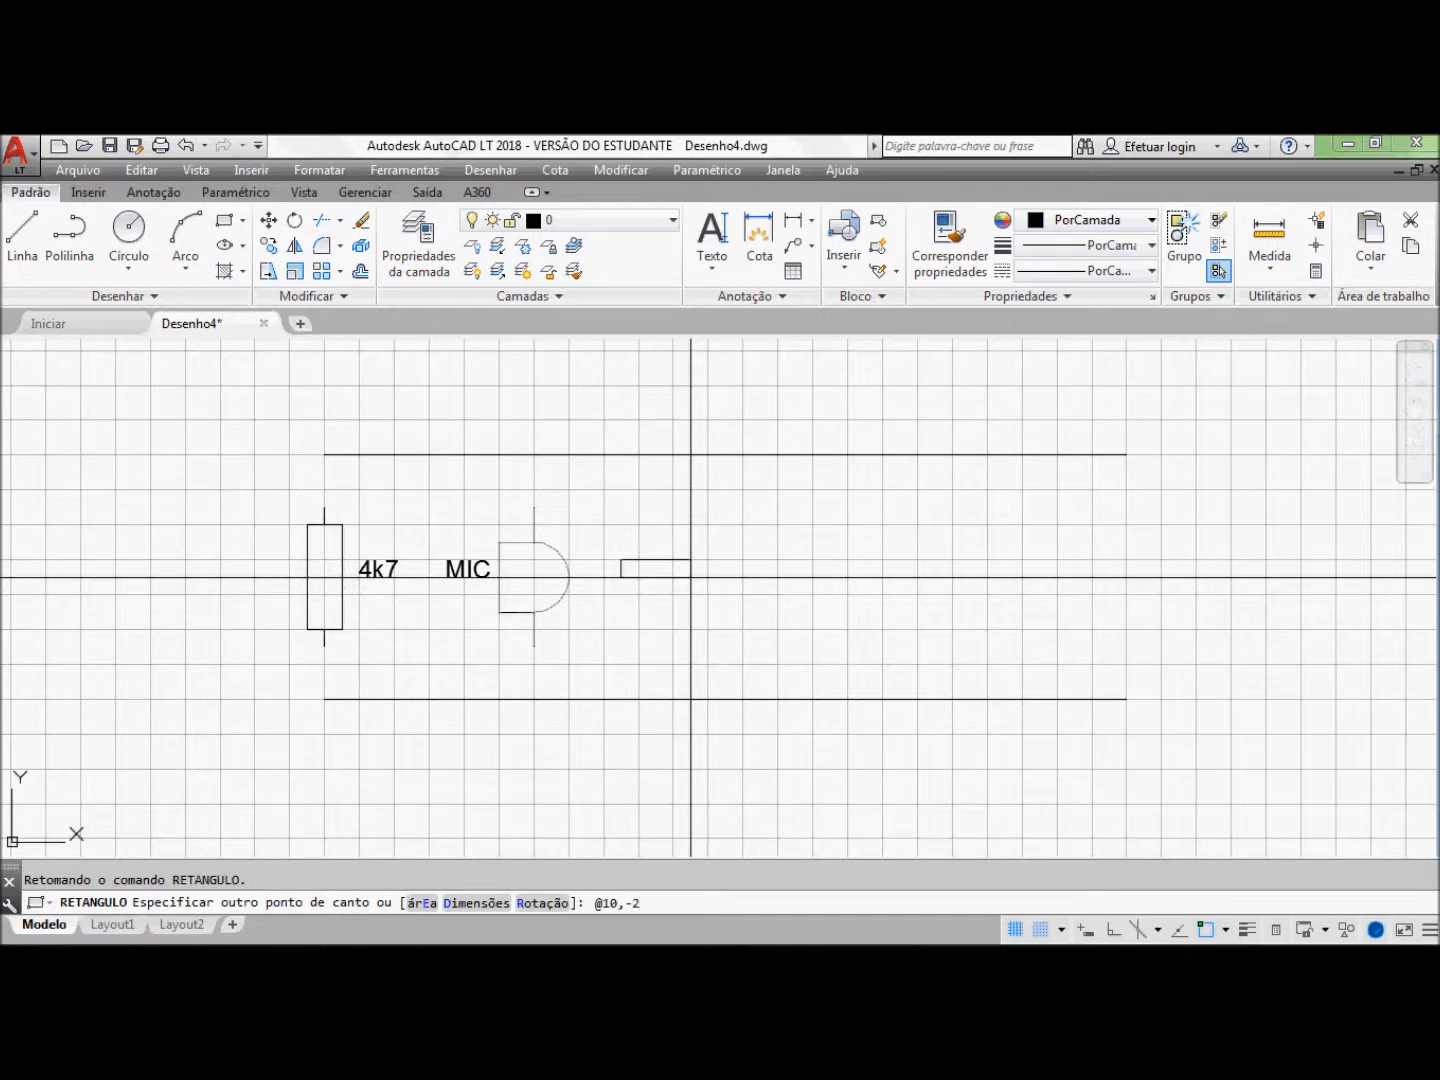
key(Return)
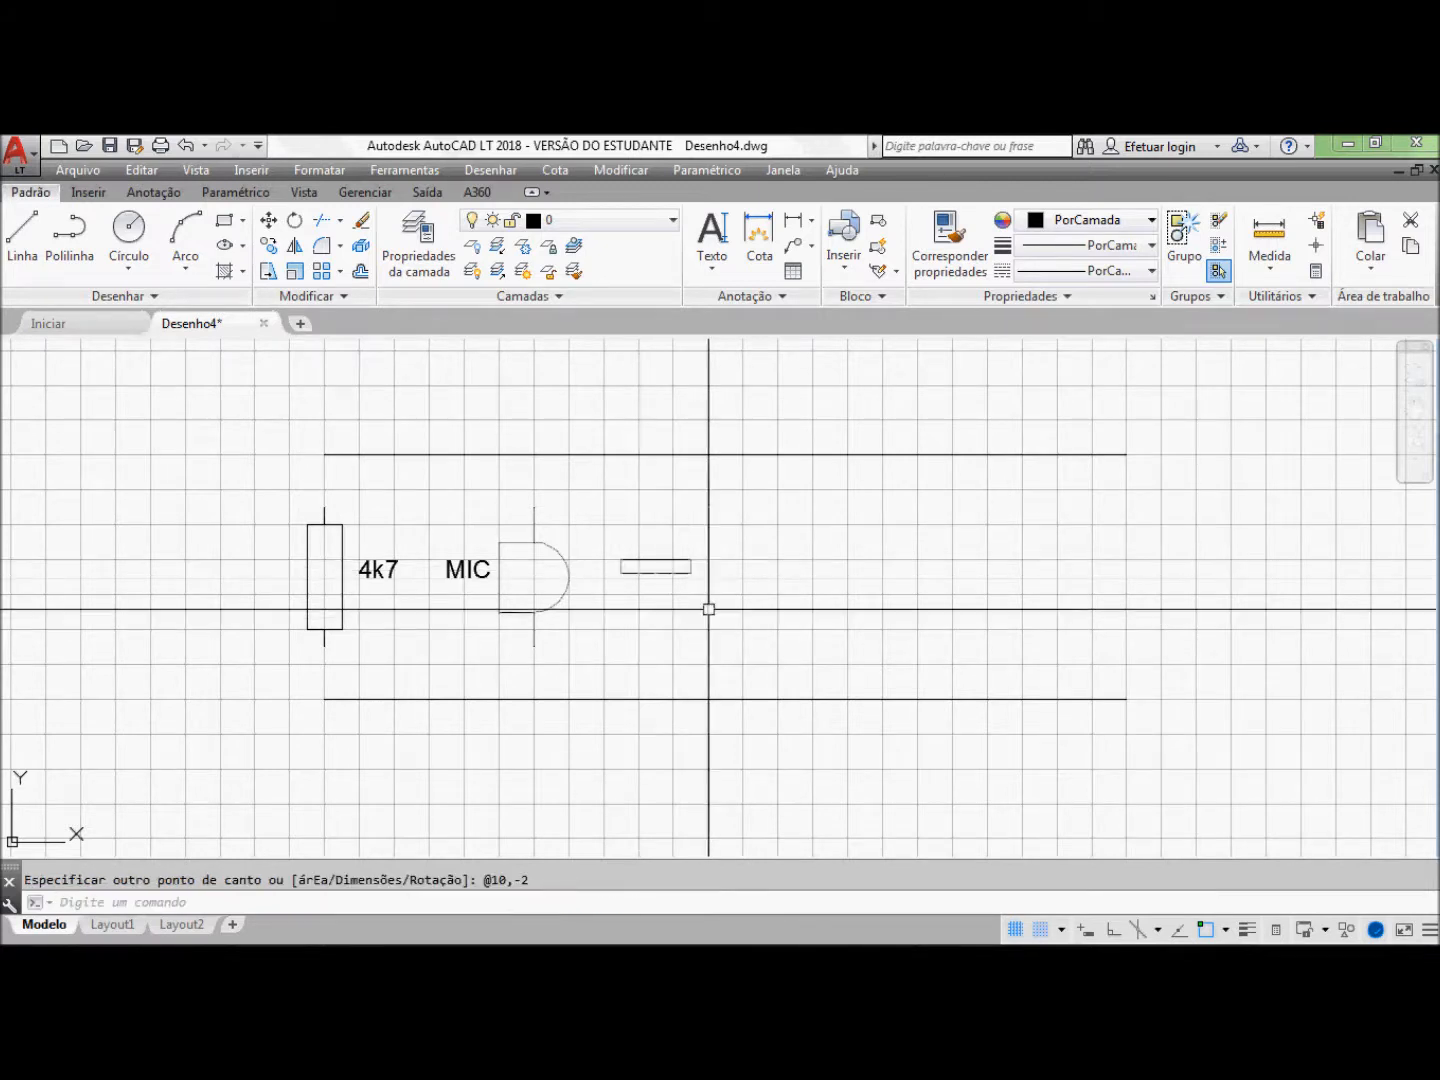
click(224, 220)
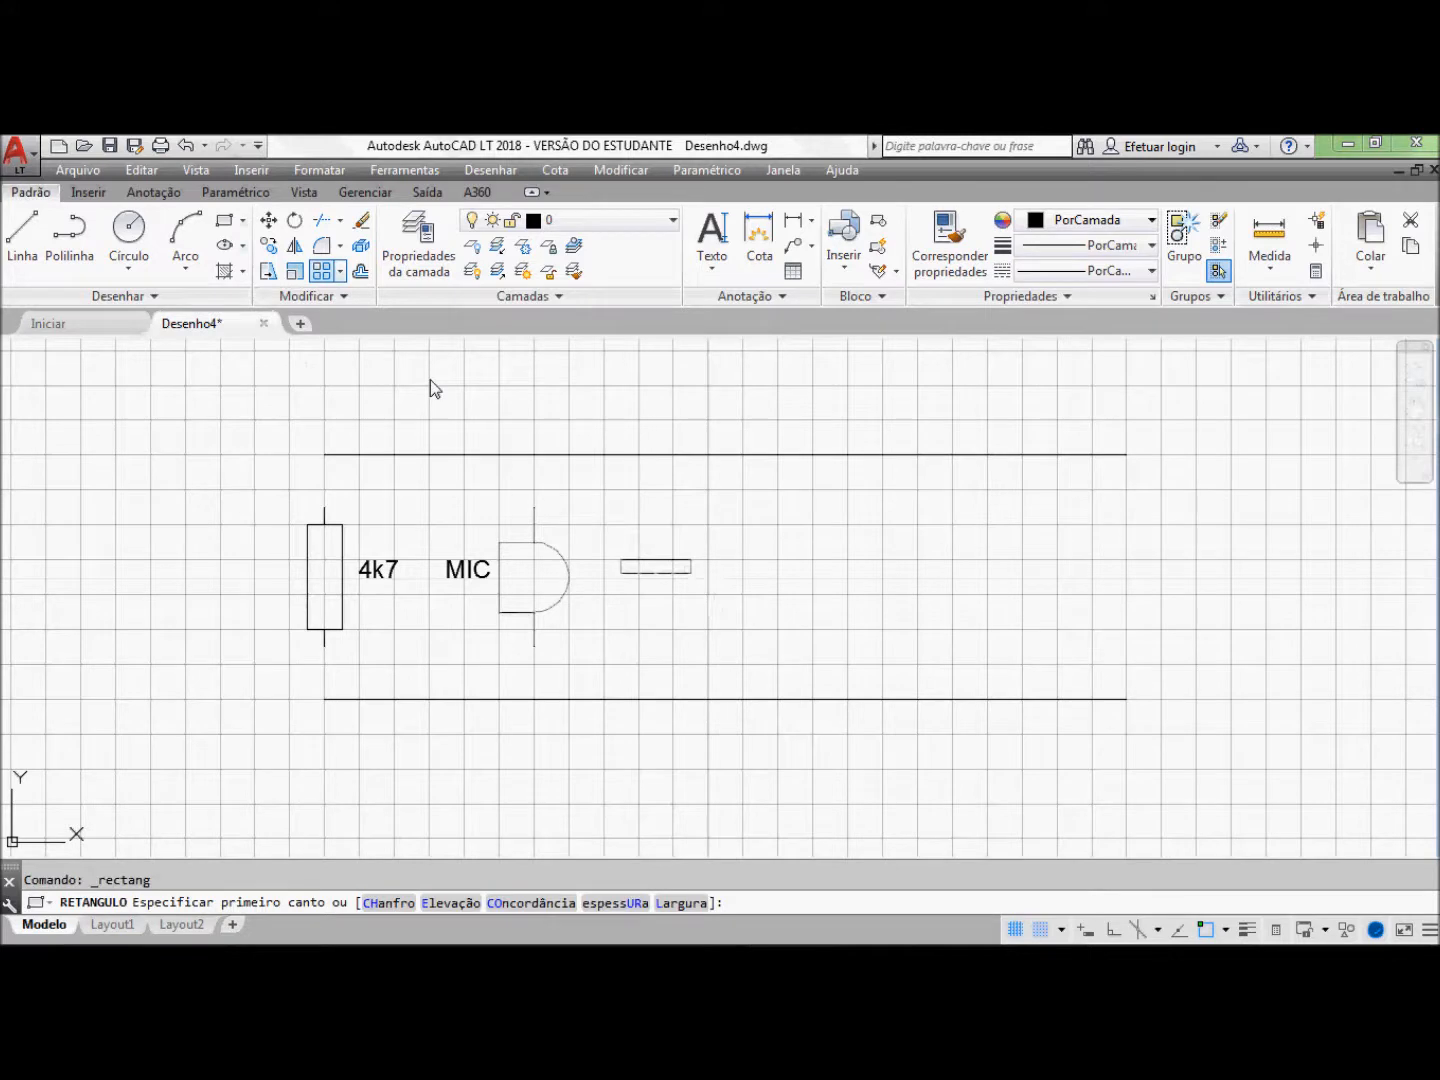
click(621, 595)
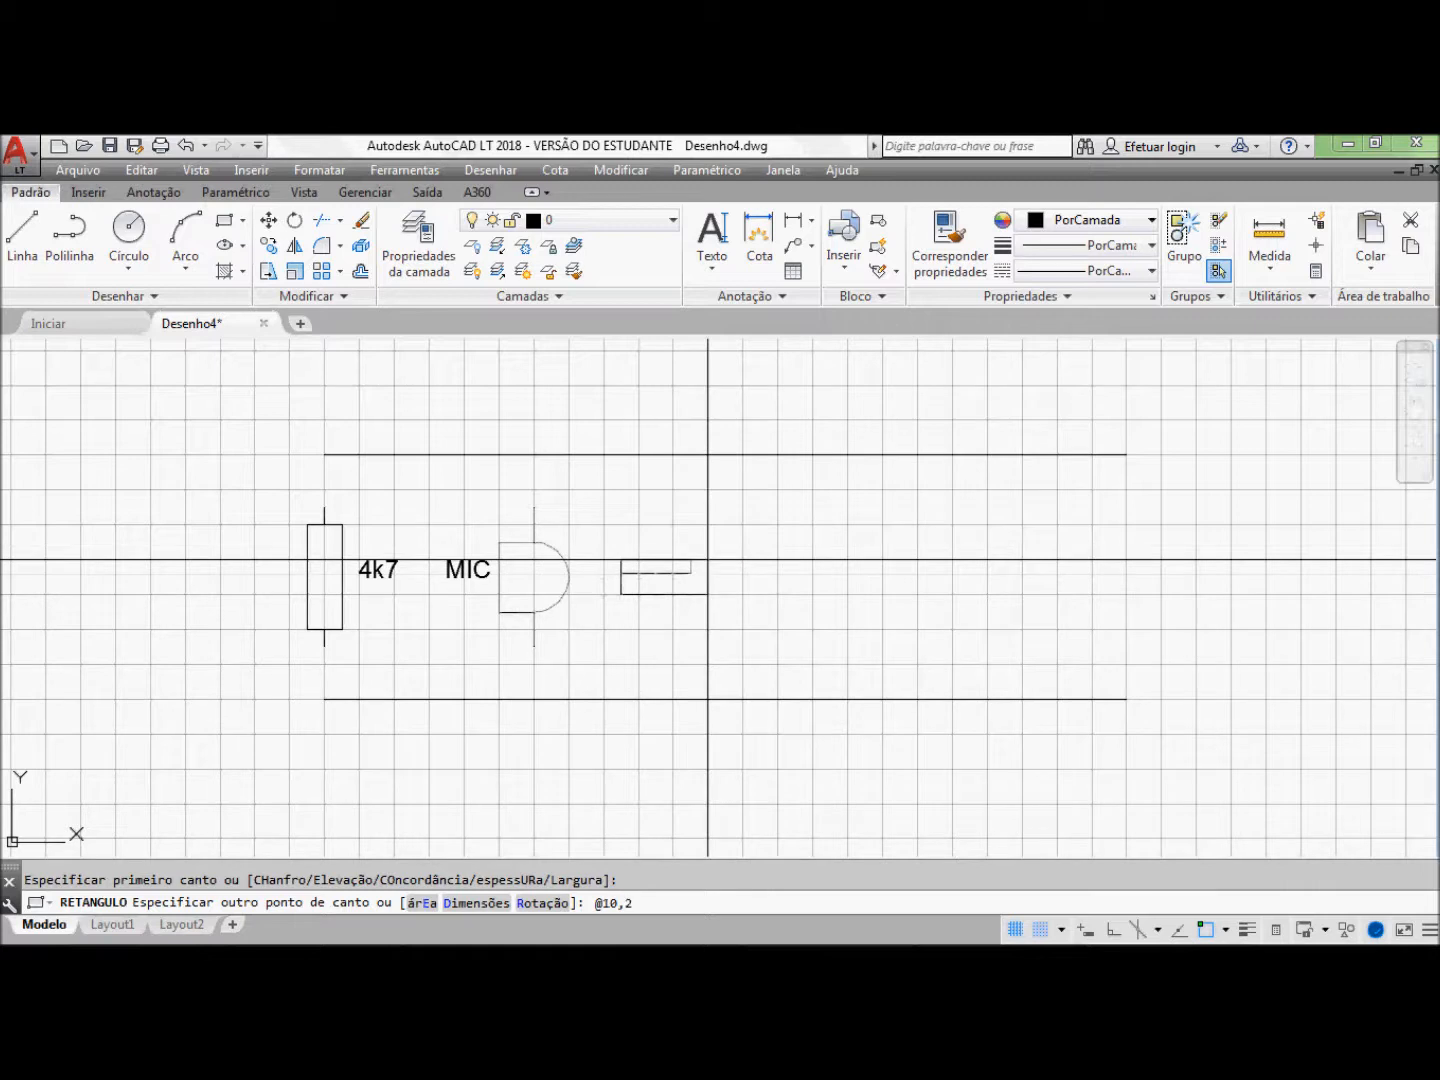
key(Return)
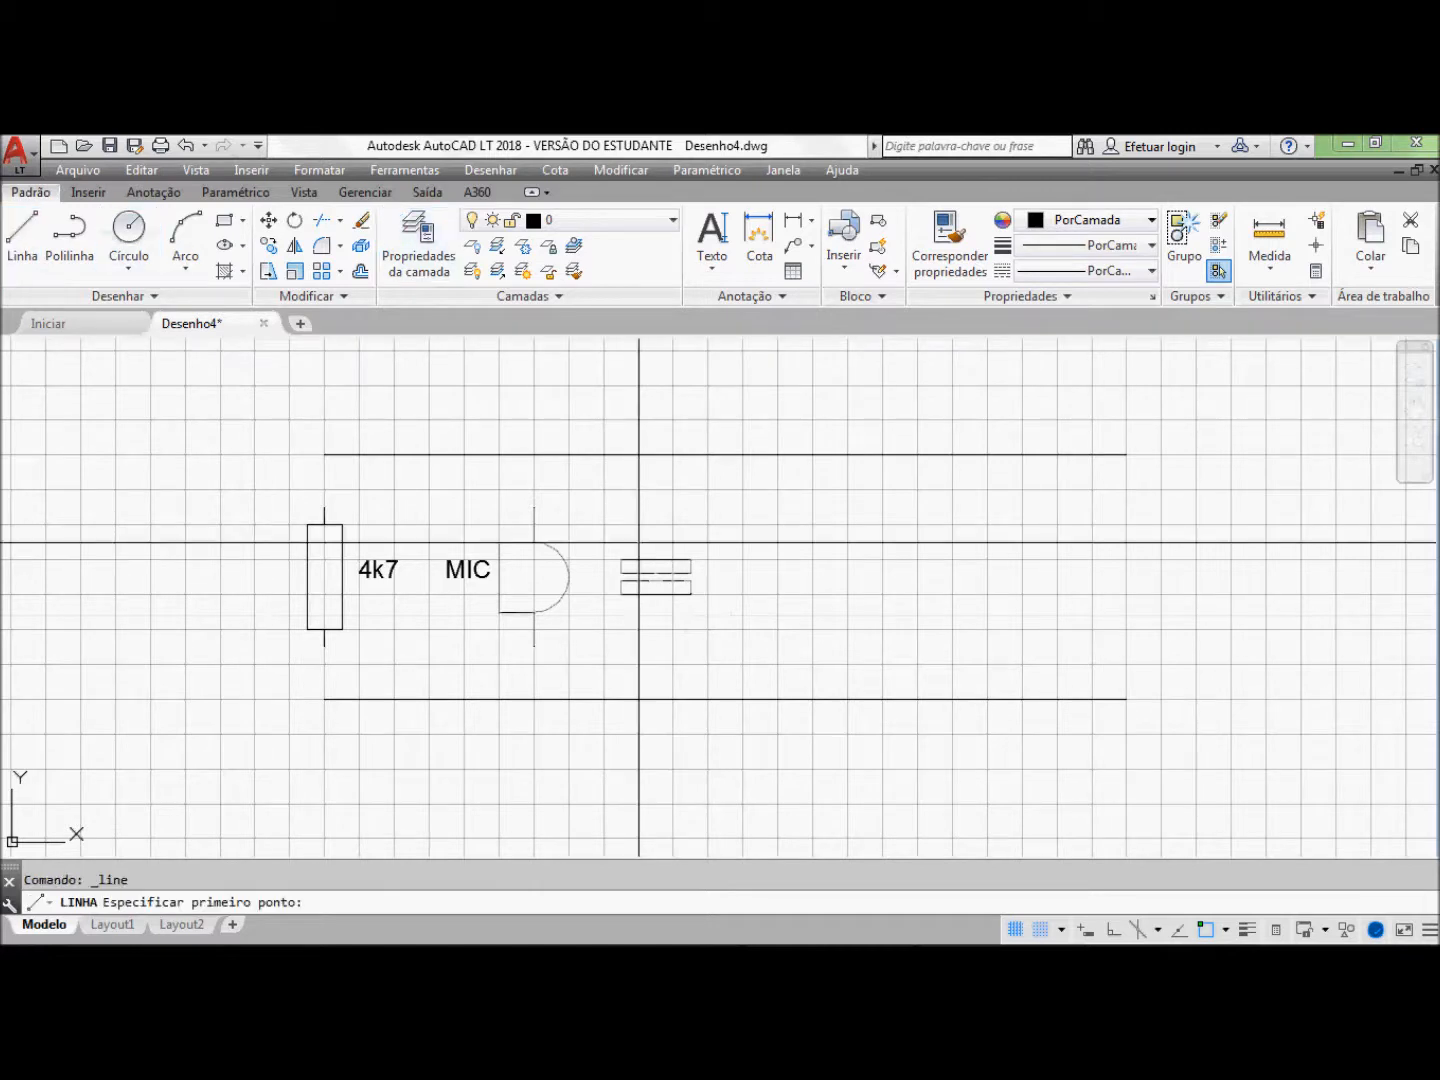
Step: Draw two vertical capacitor leads about 7.5 units long, up from the upper plate's midpoint and down from the lower plate's midpoint
click(656, 561)
click(656, 509)
key(Return)
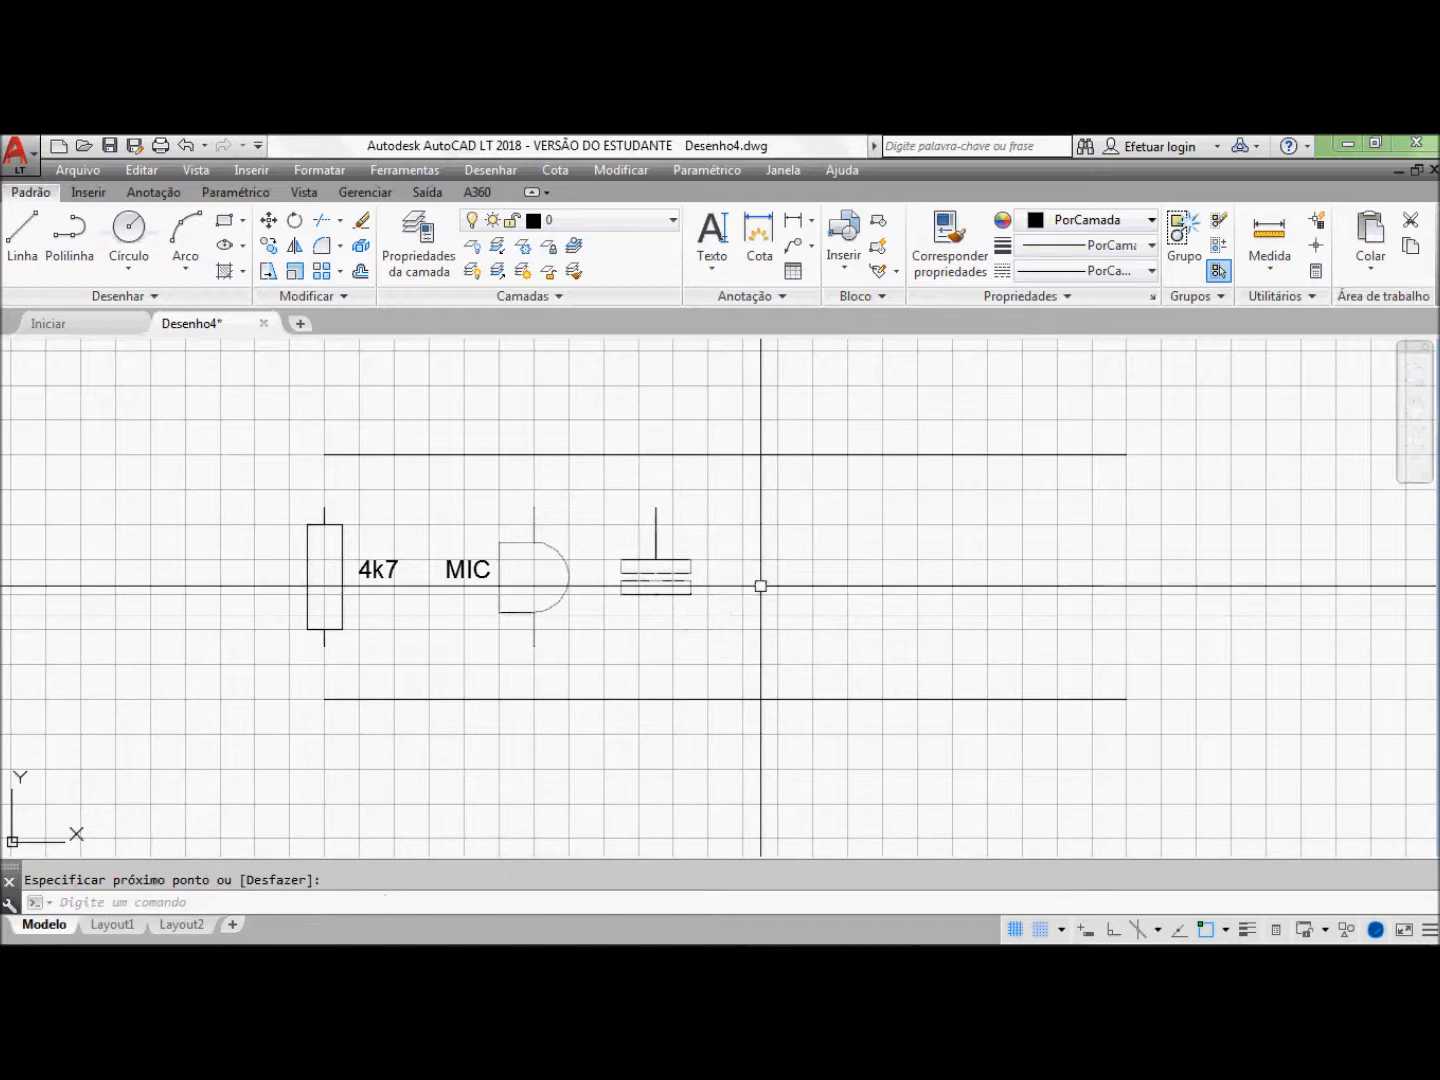
key(Return)
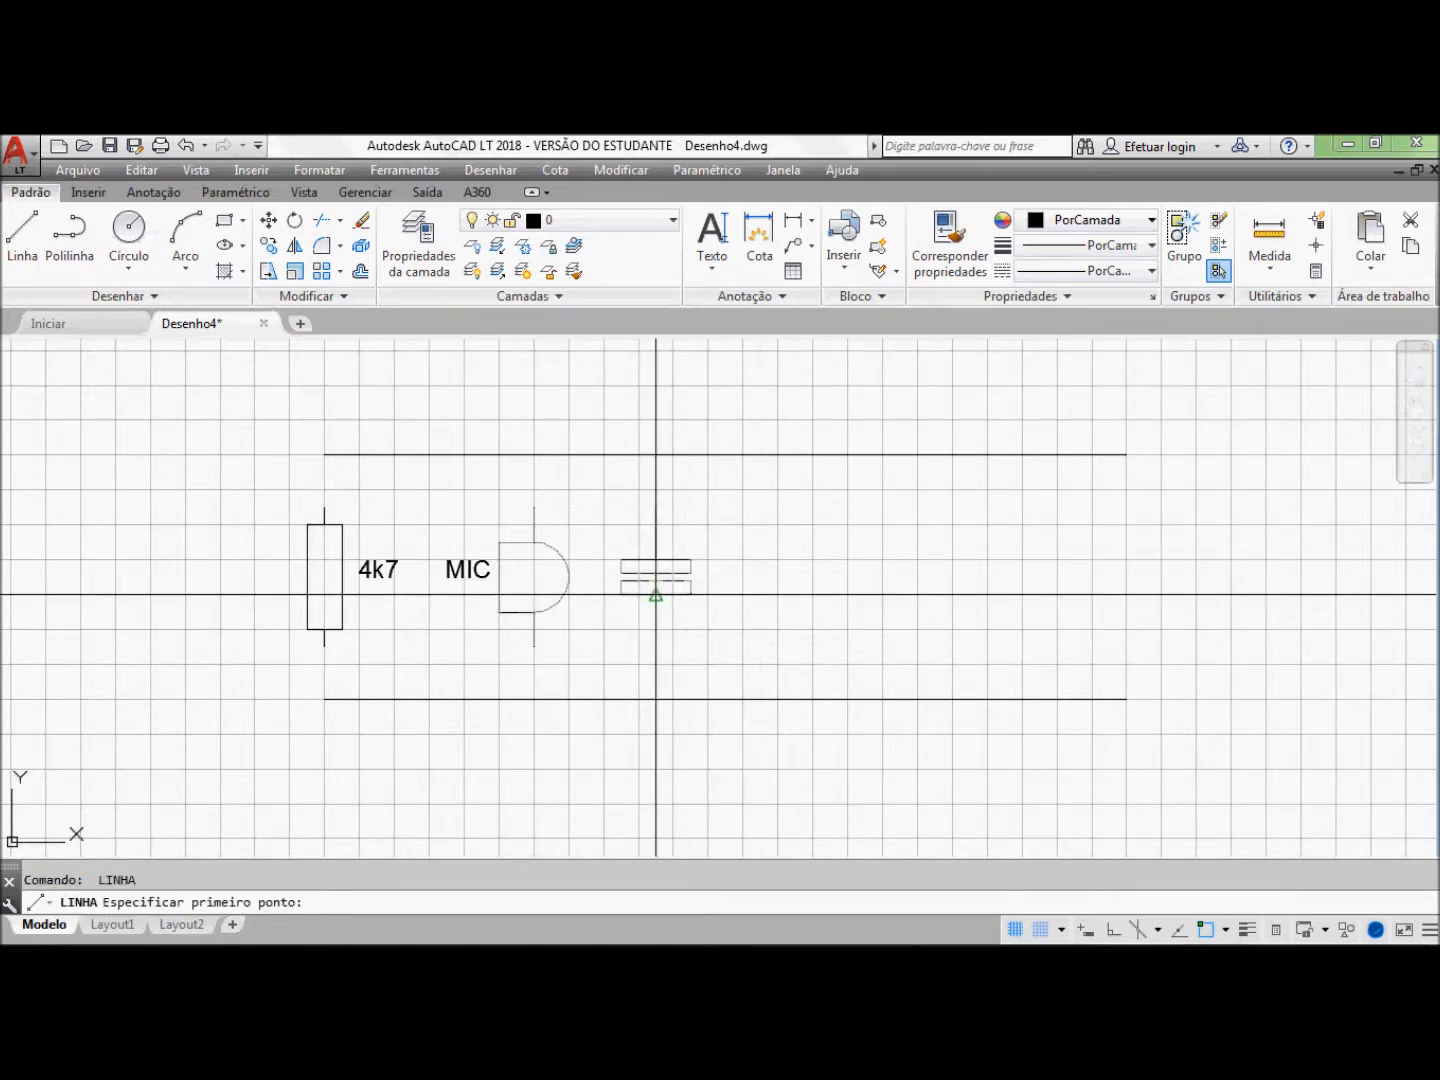
click(656, 594)
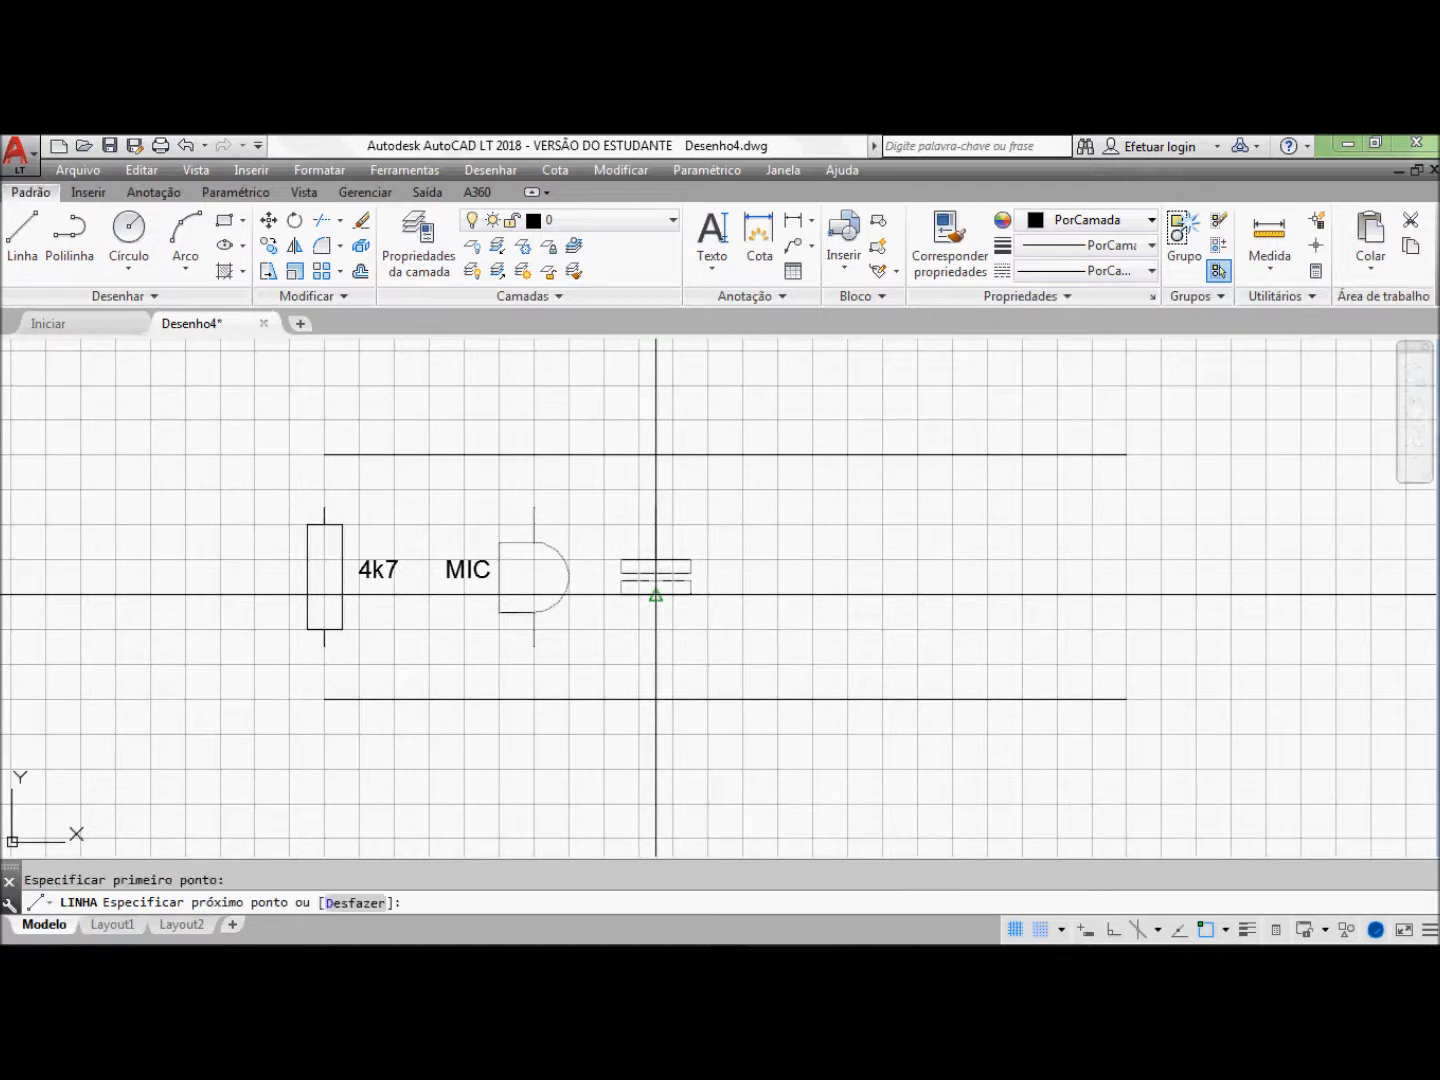
click(656, 647)
key(Return)
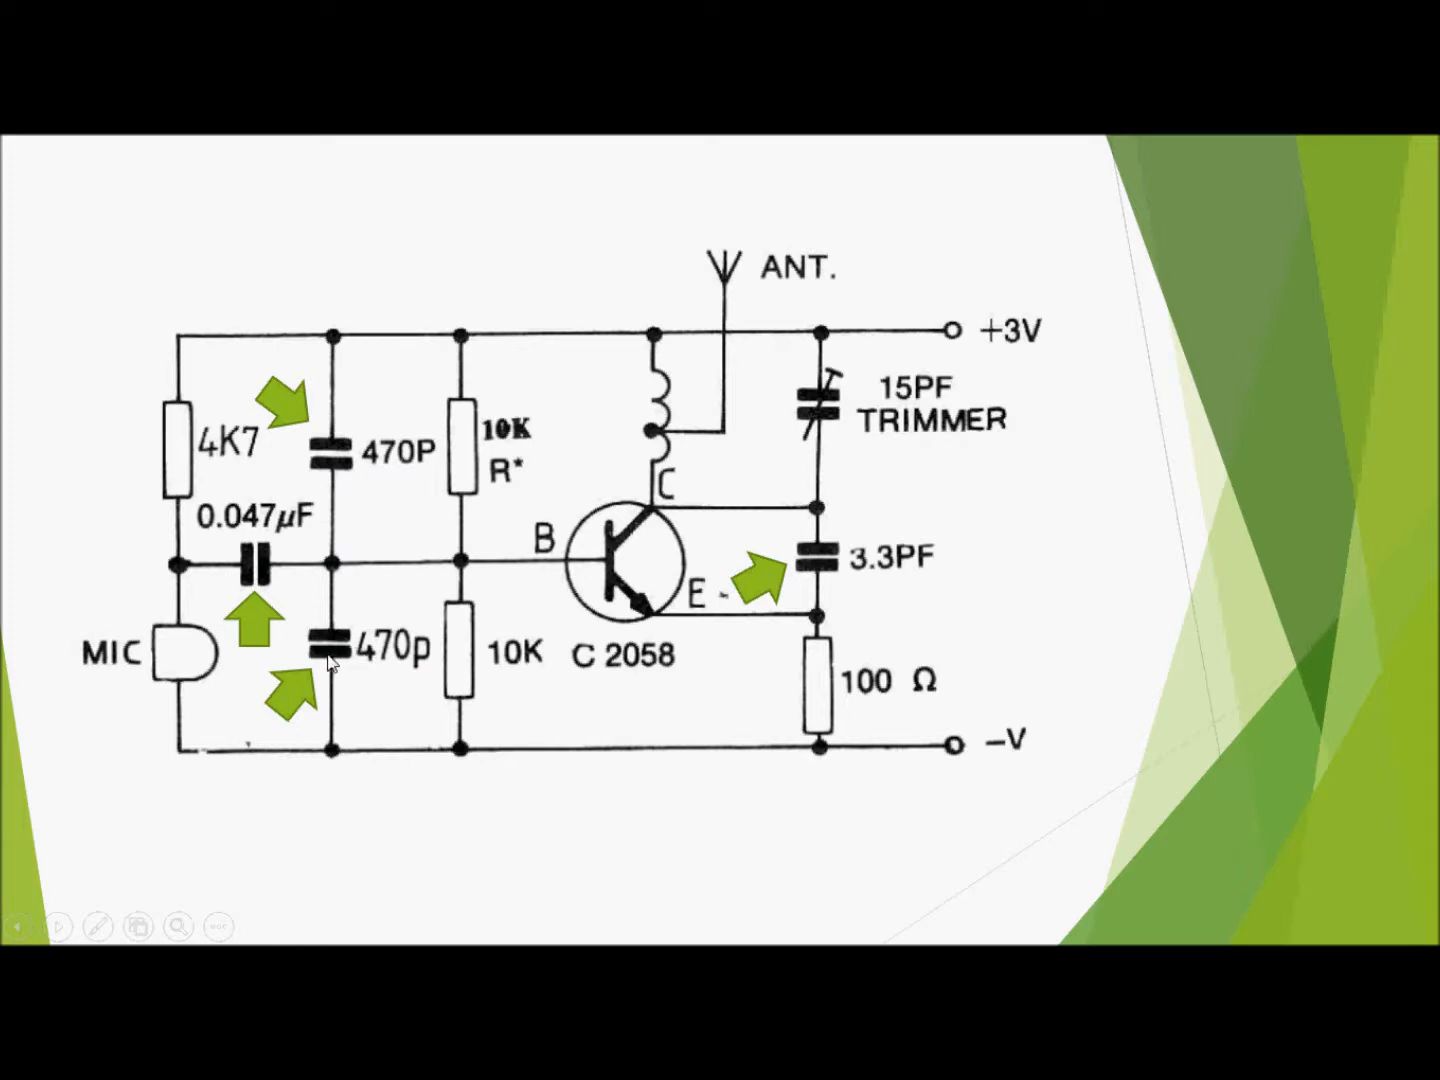
Step: Switch to AutoCAD and fill both capacitor plates with a SOLID hatch, disabling grid snap for the picks and restoring it
key(alt+Tab)
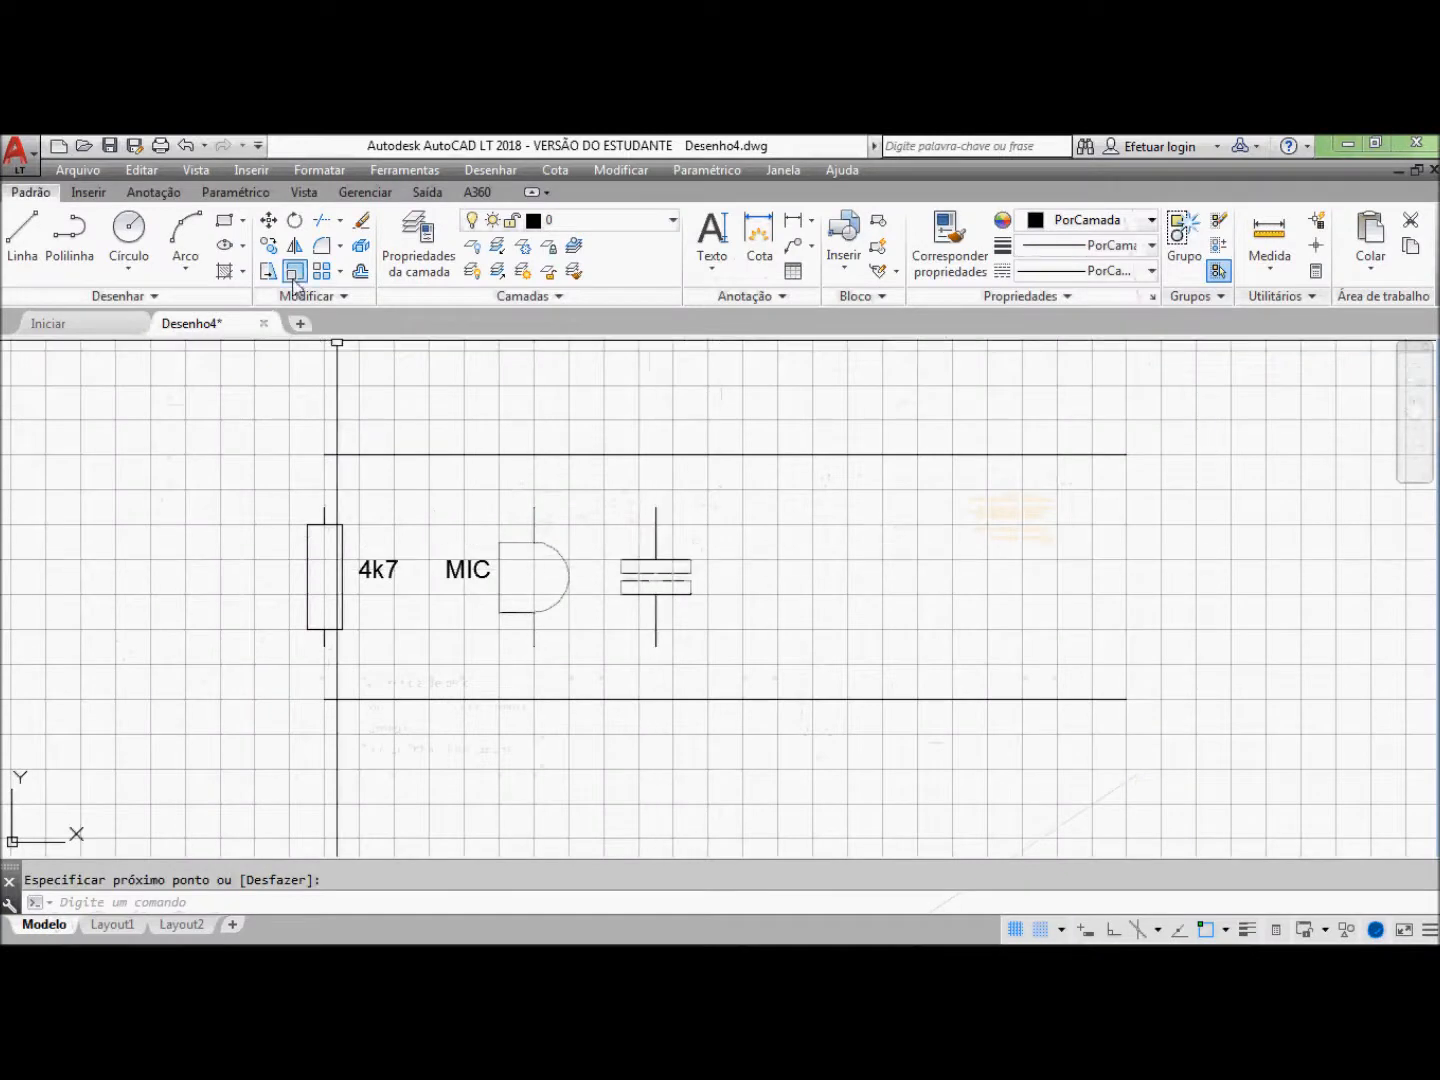
click(220, 272)
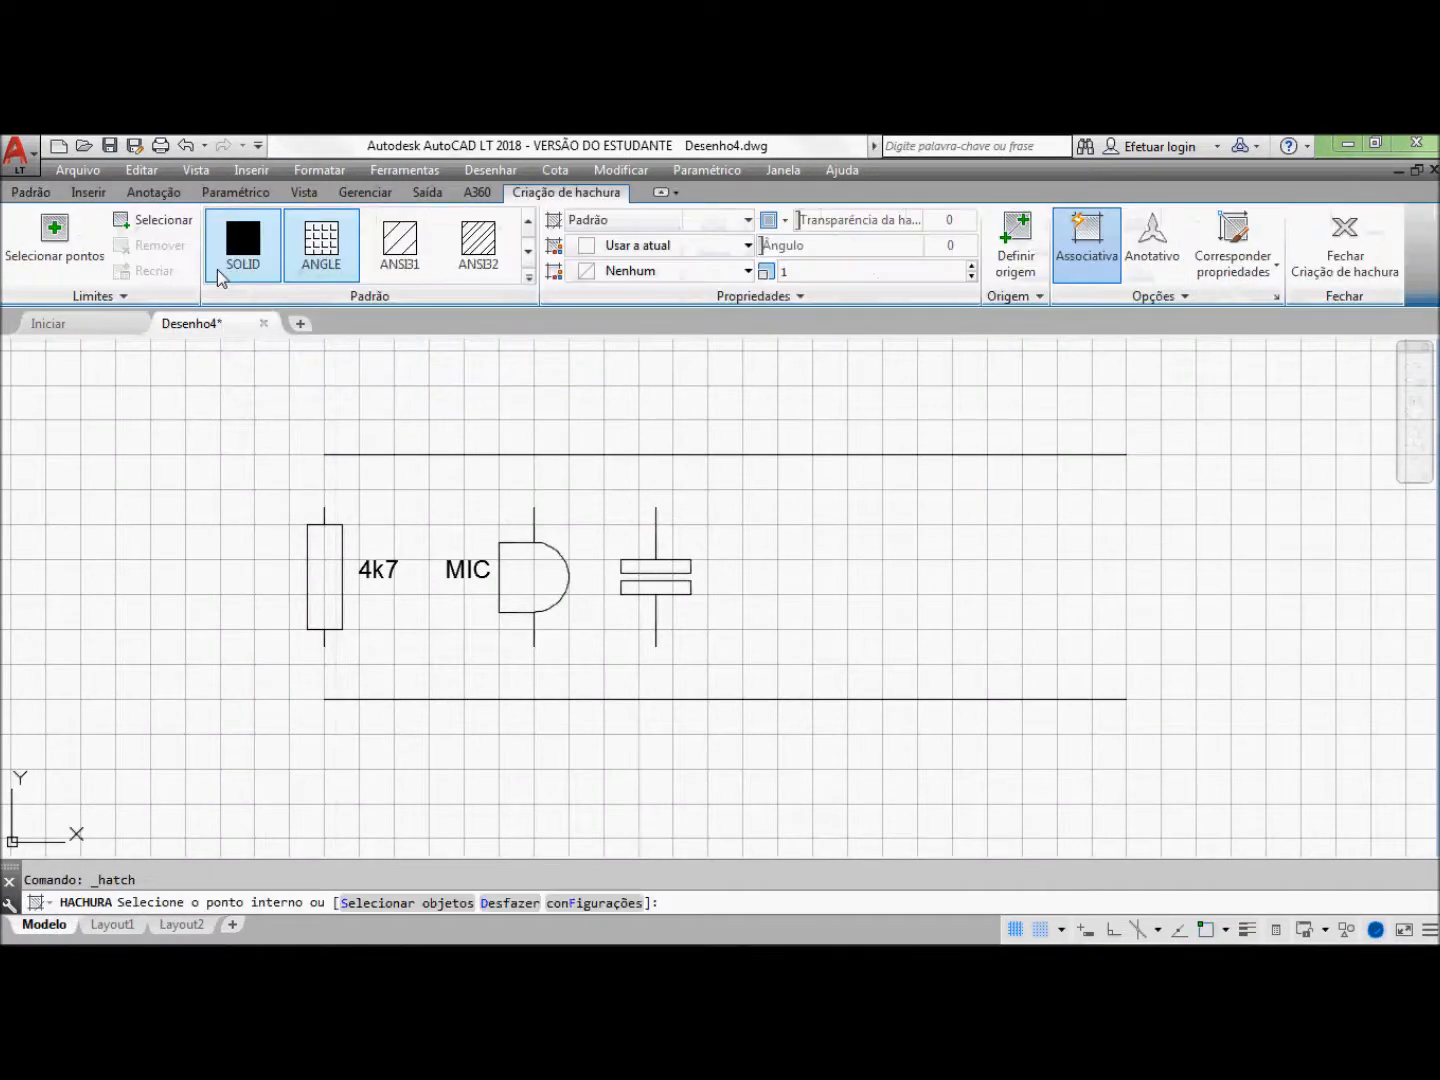
click(229, 258)
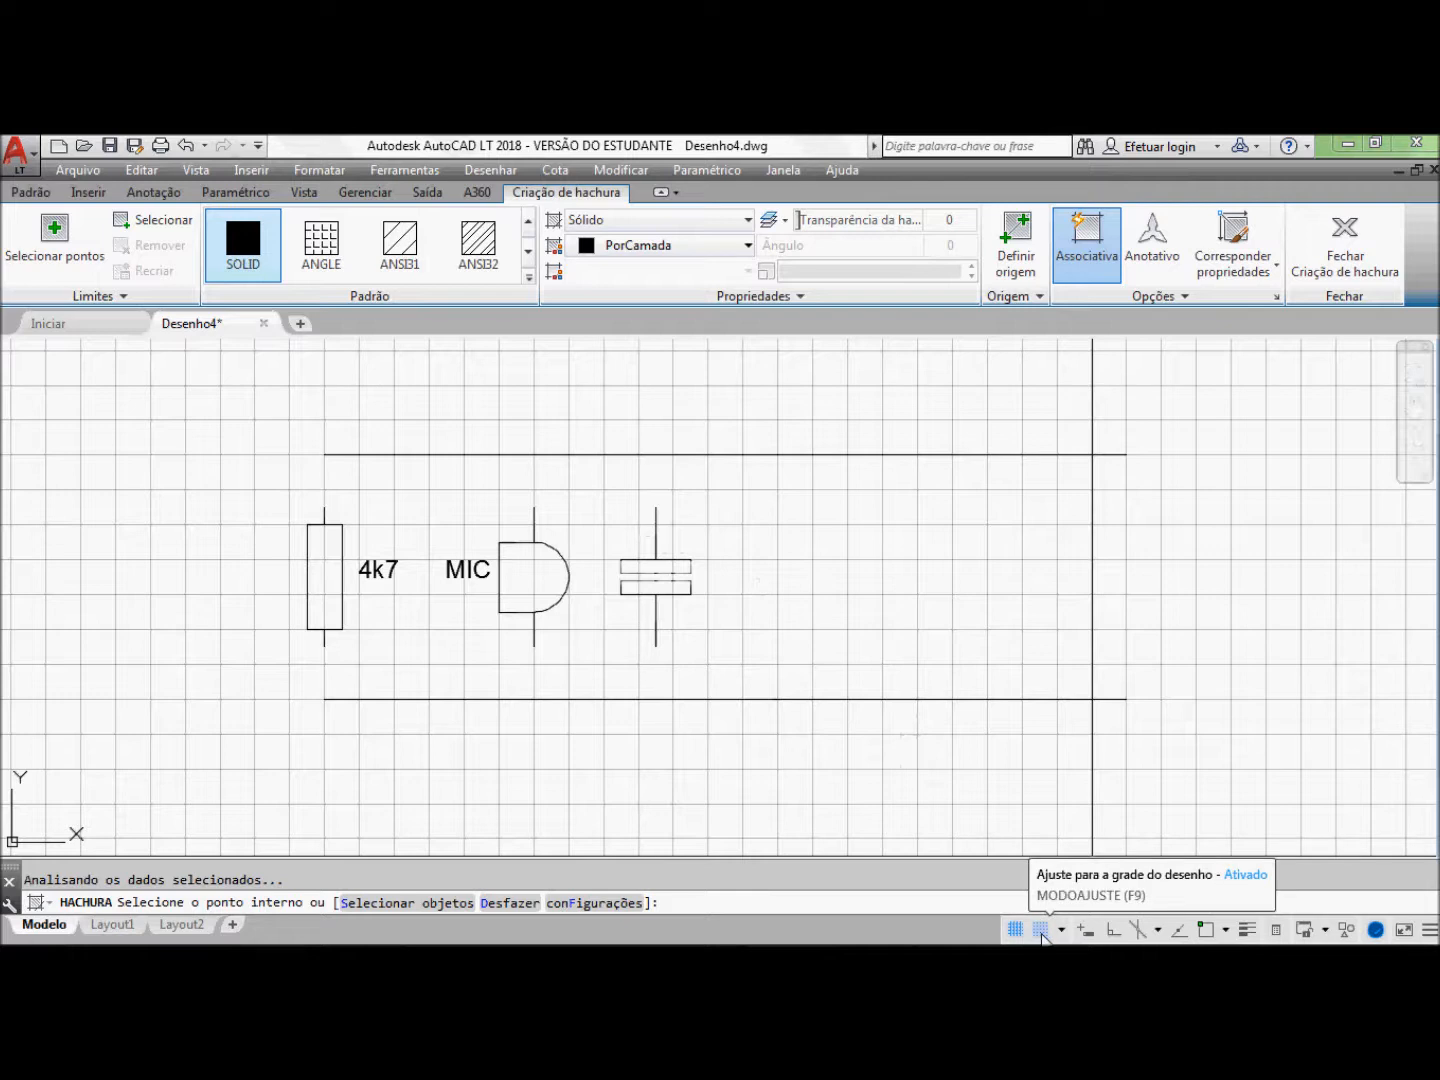
click(1040, 930)
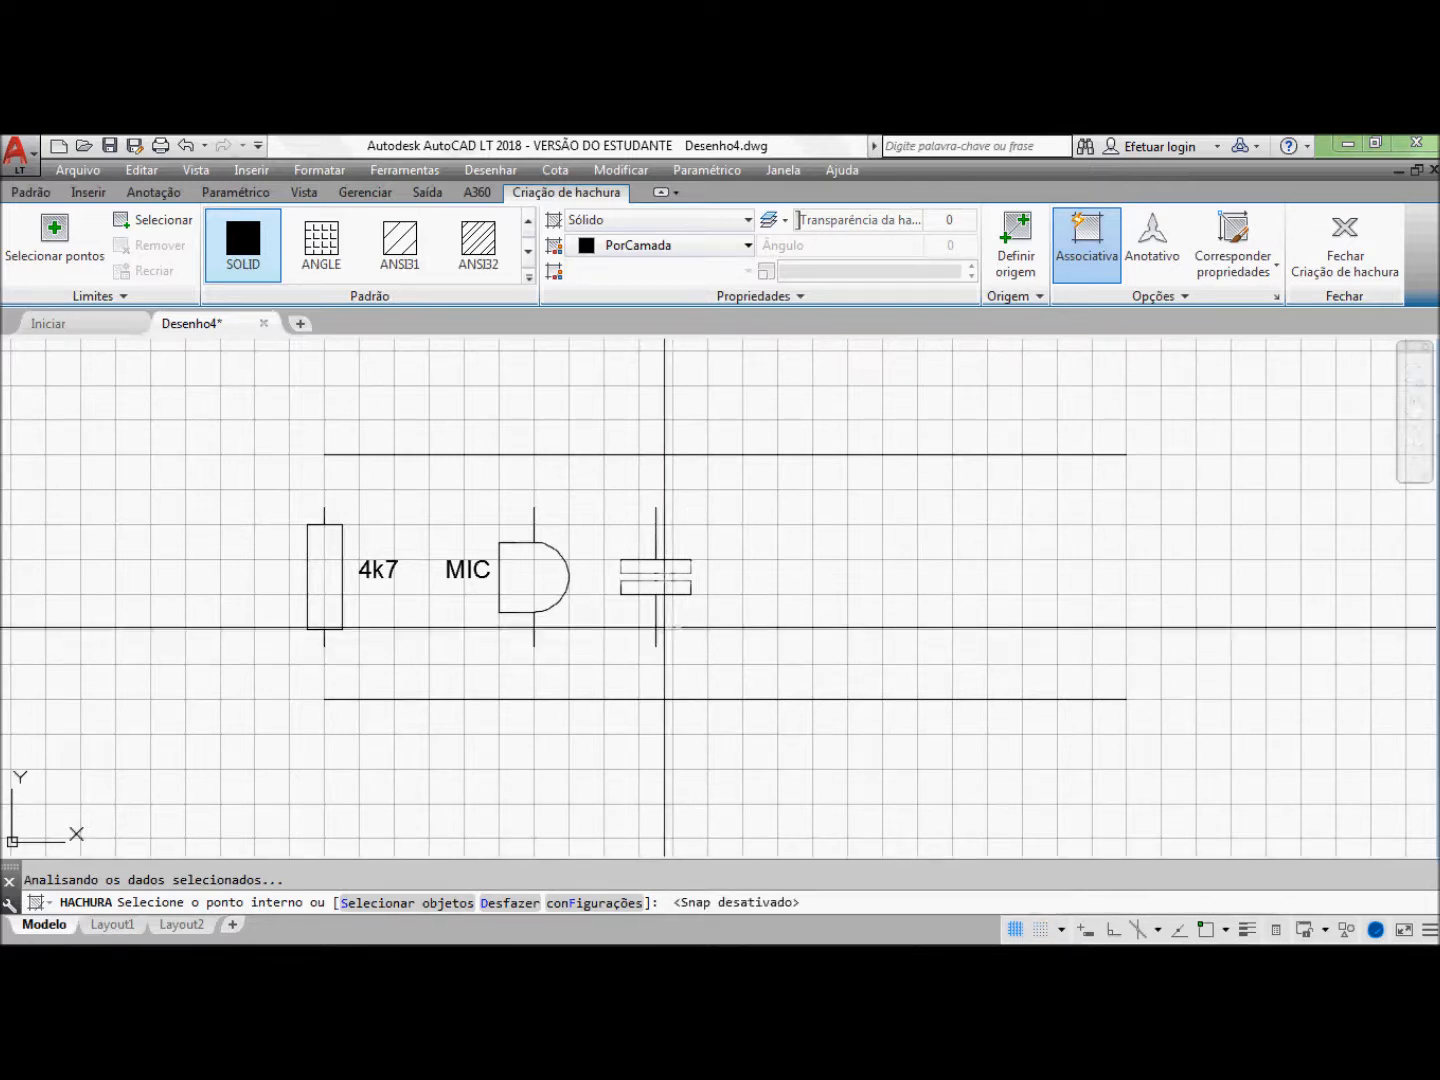
click(656, 567)
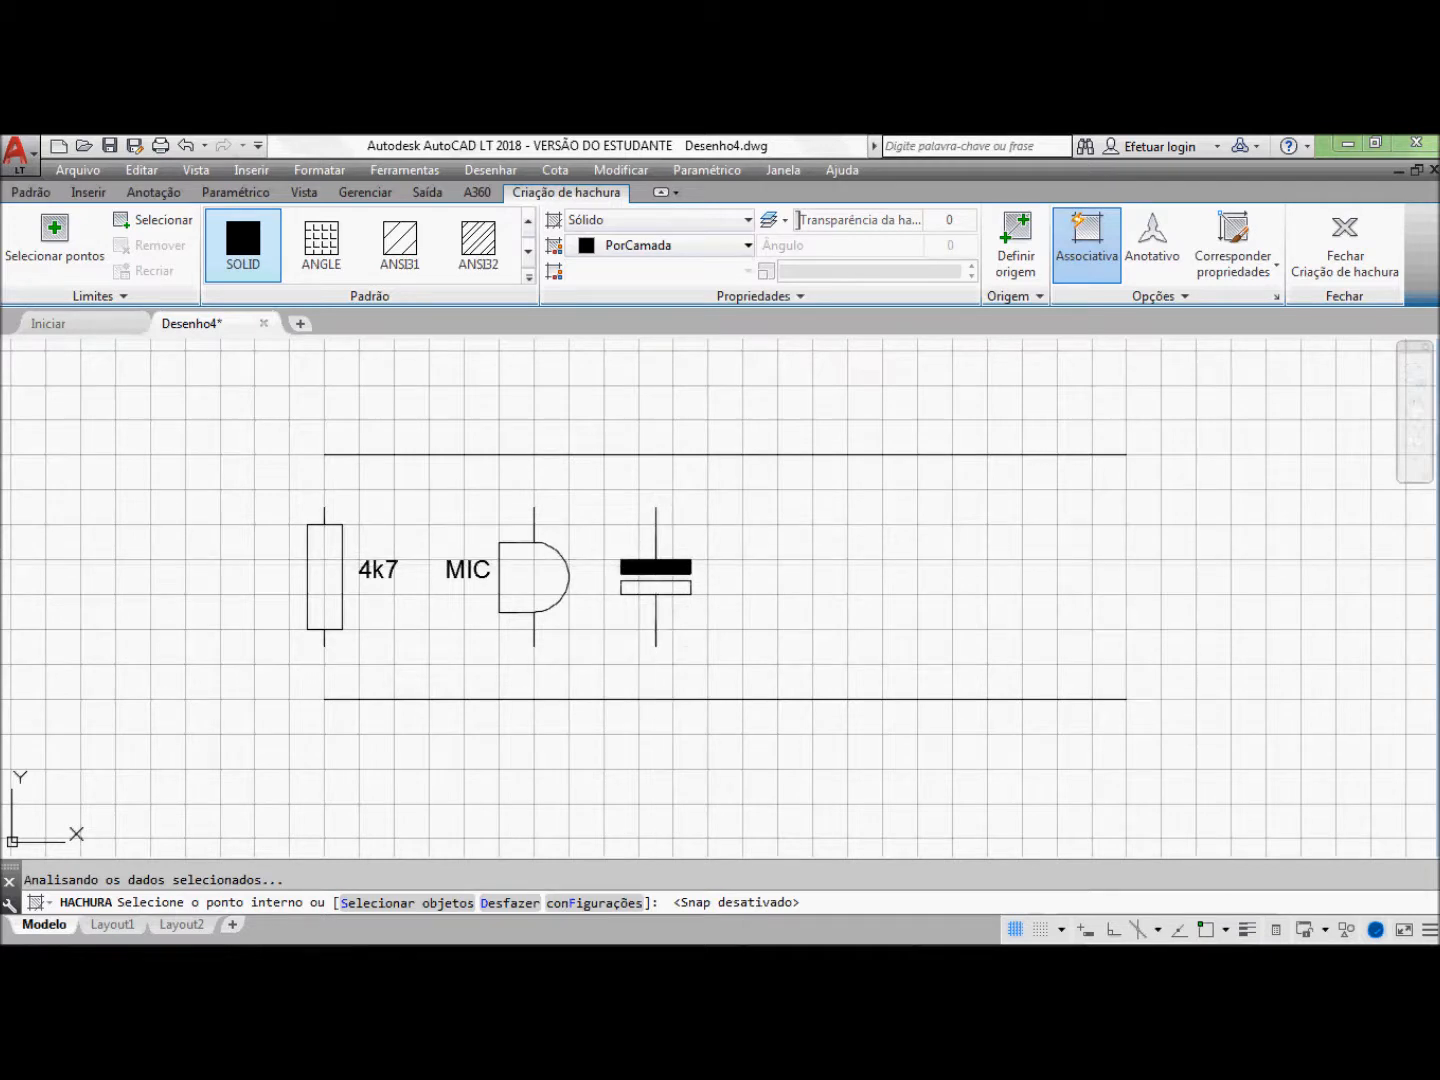
click(655, 590)
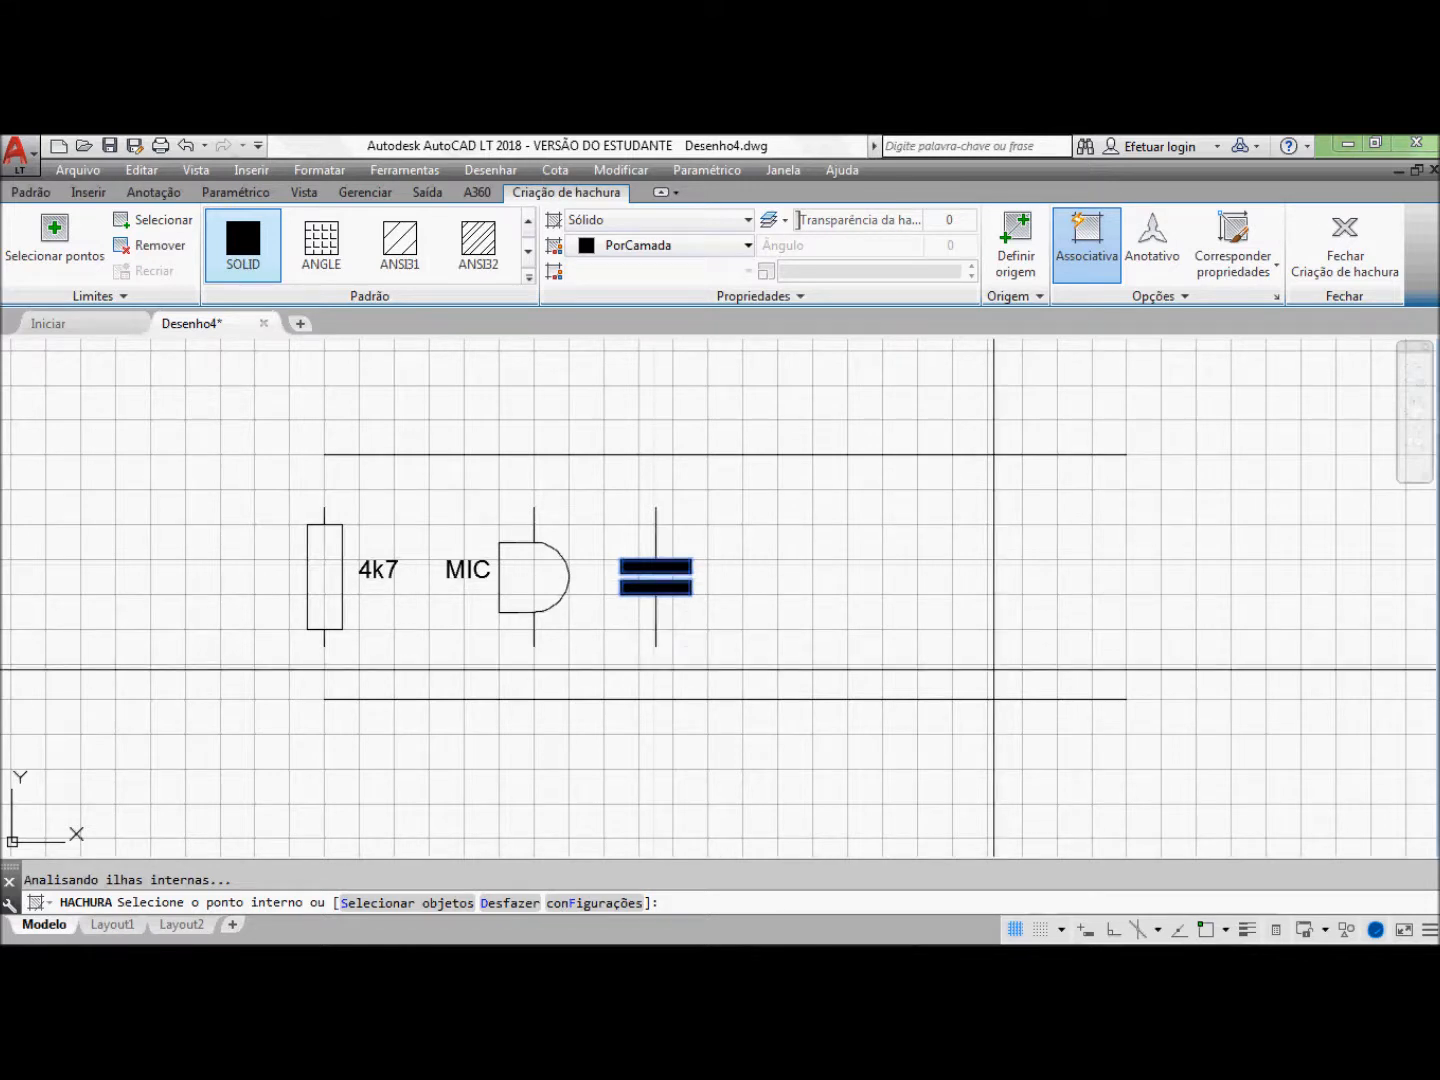
key(Return)
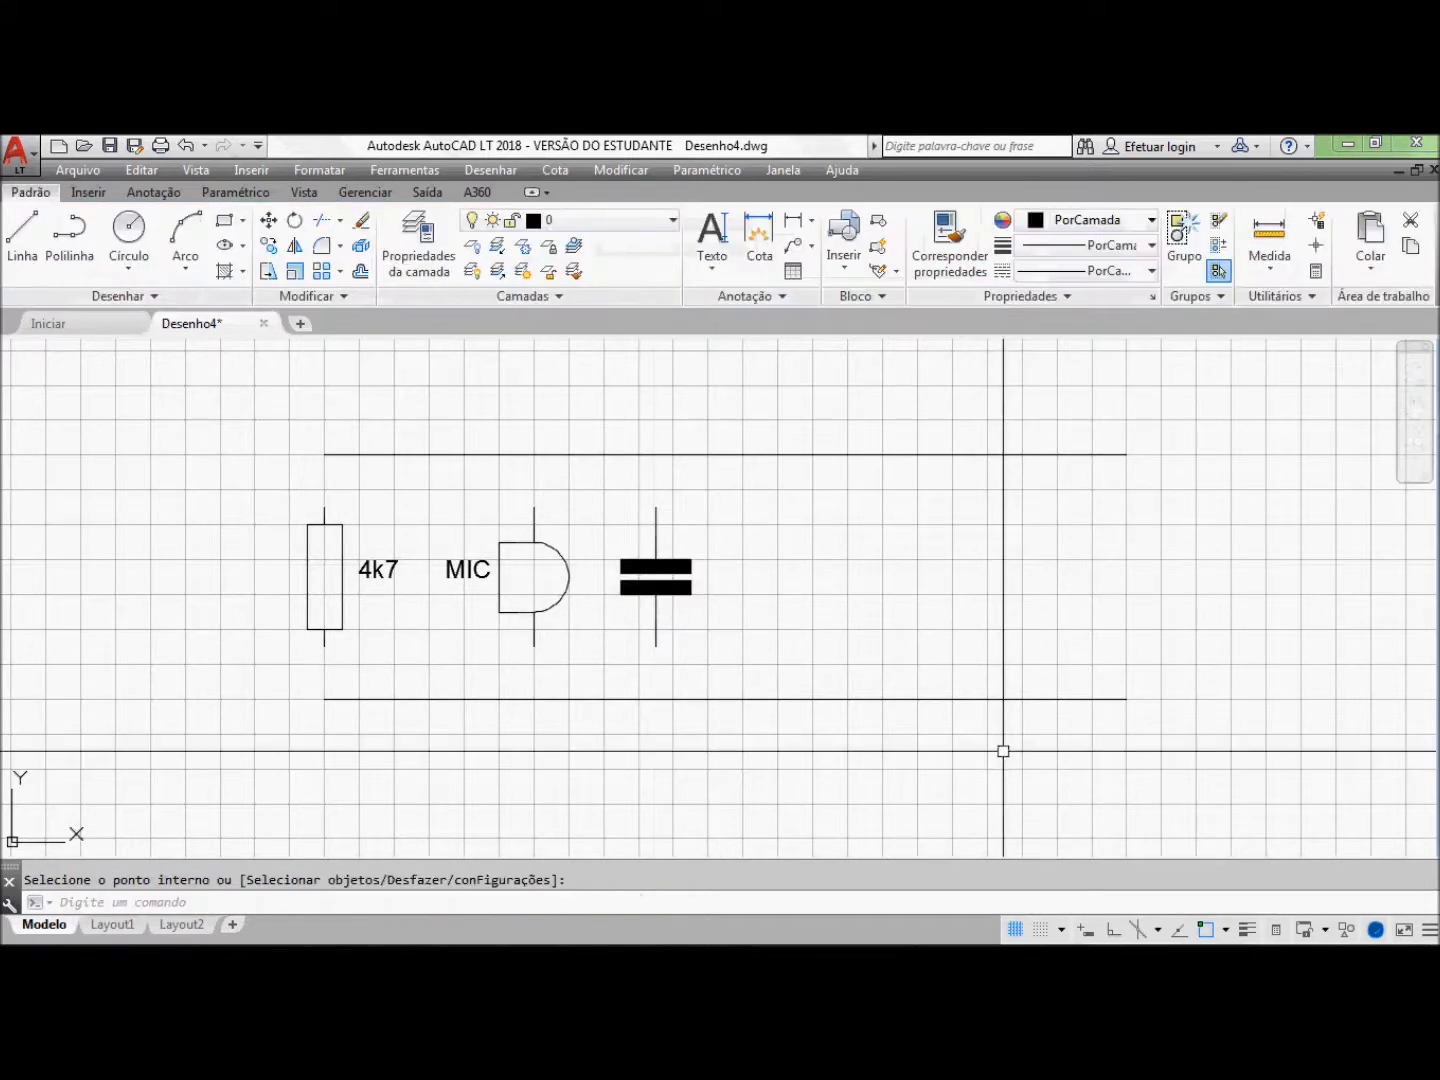
click(1040, 932)
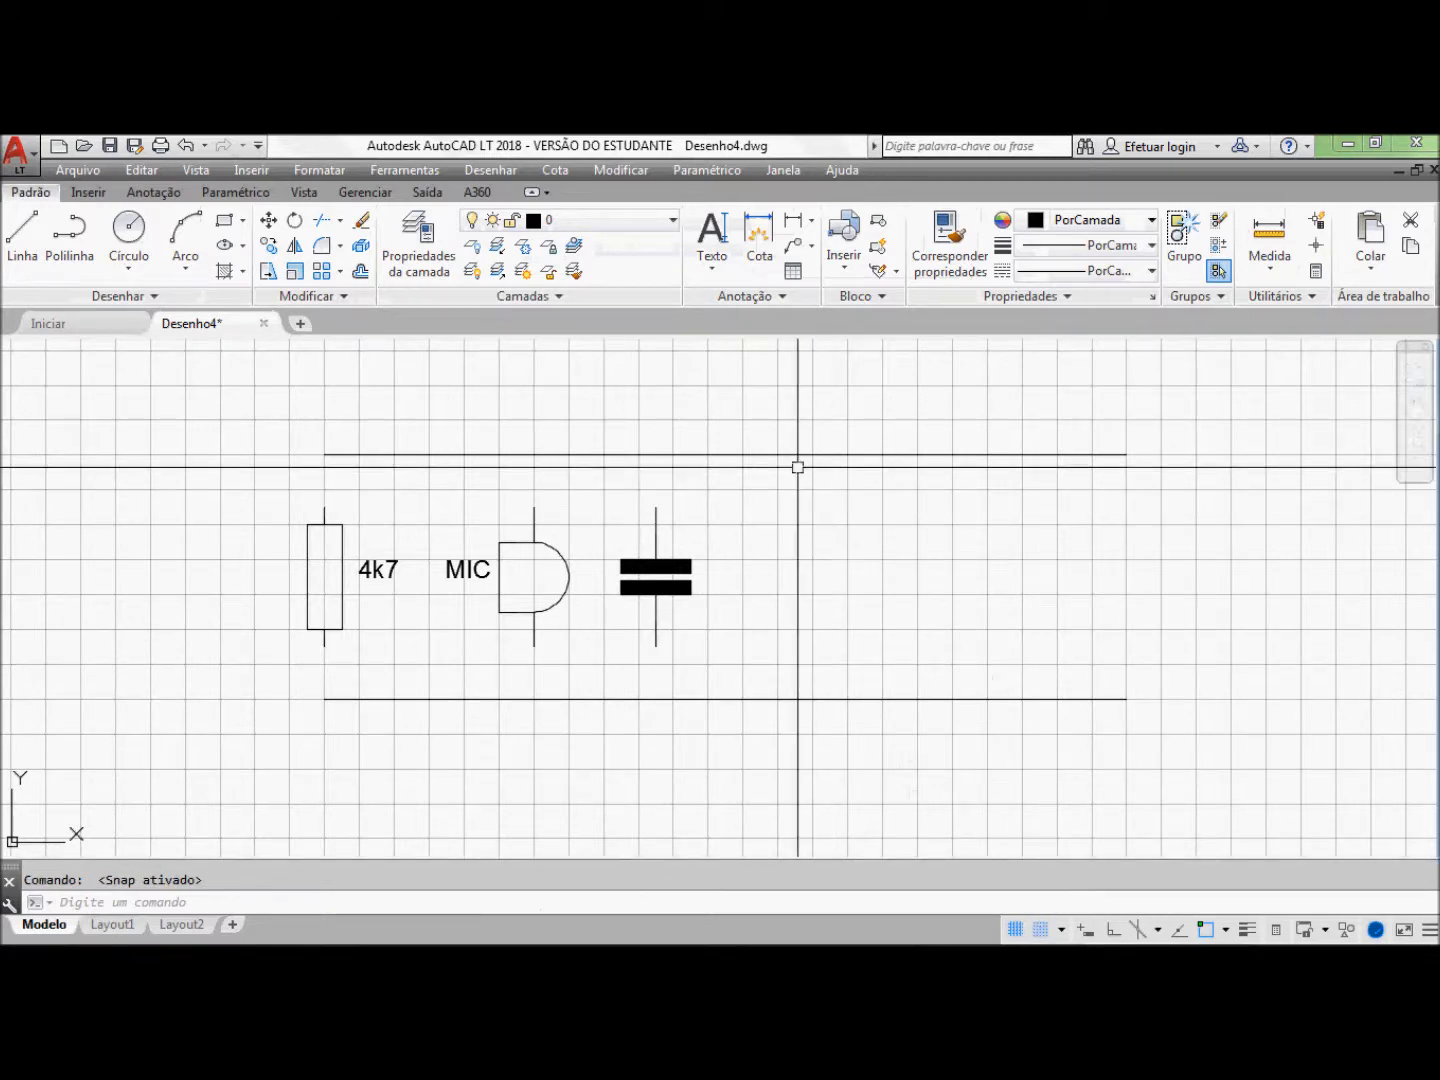
Step: Define an attribute with tag Cap and prompt "Valor da capacitância", placed about 2.5 units right of the capacitor plates
click(859, 295)
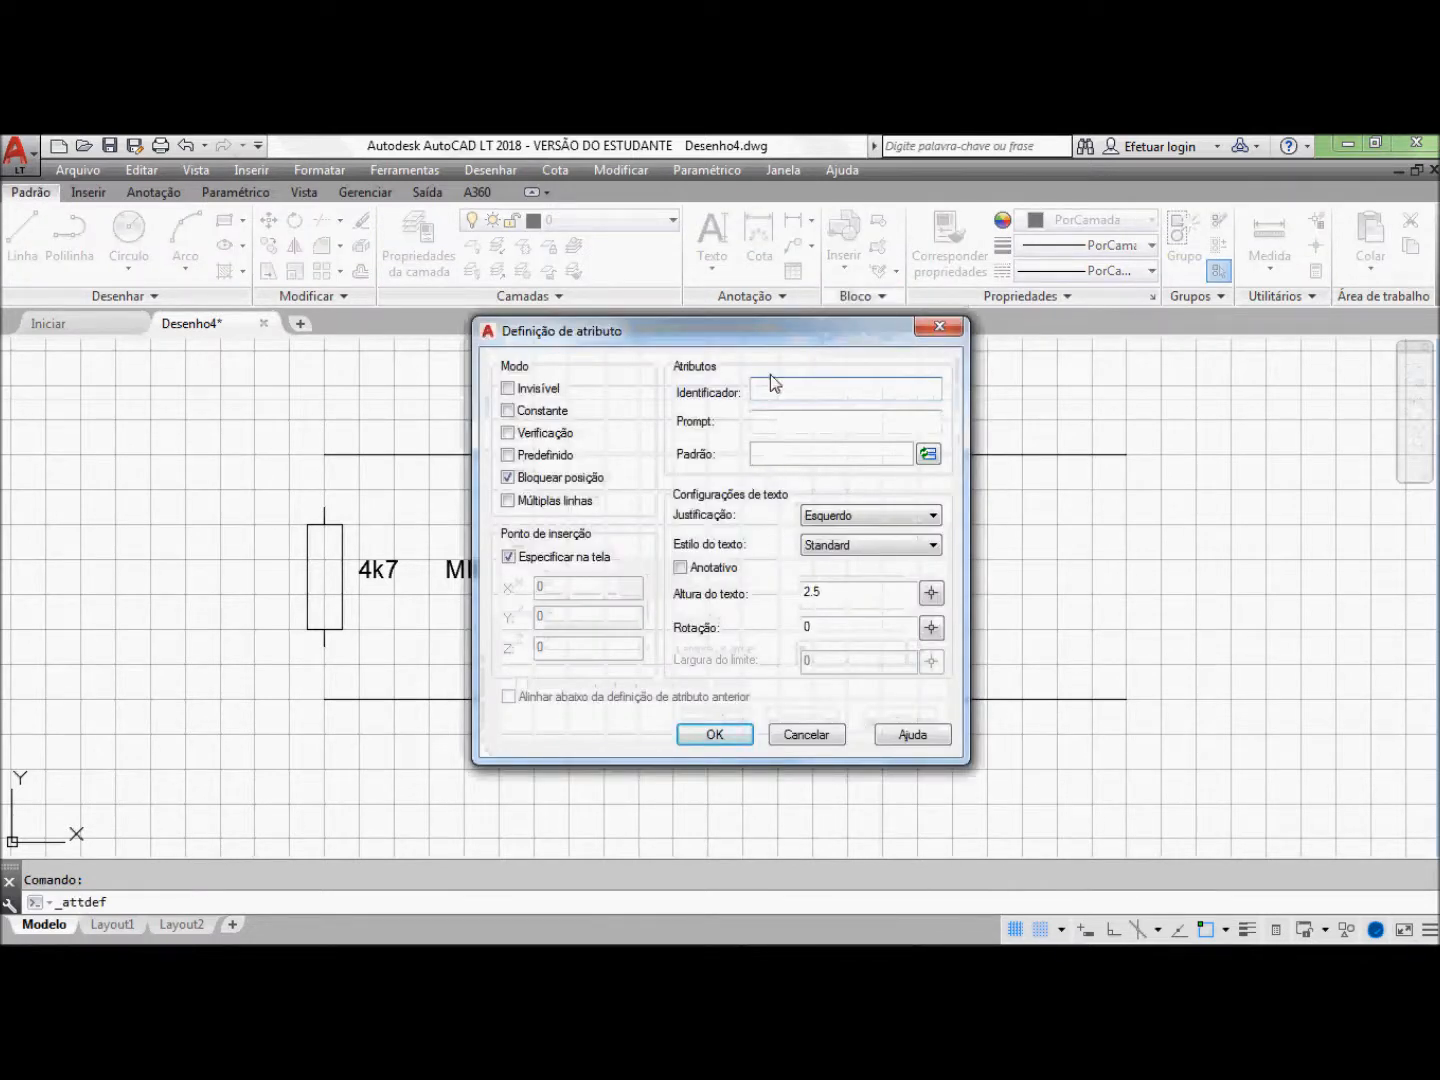
text(Cap)
click(790, 419)
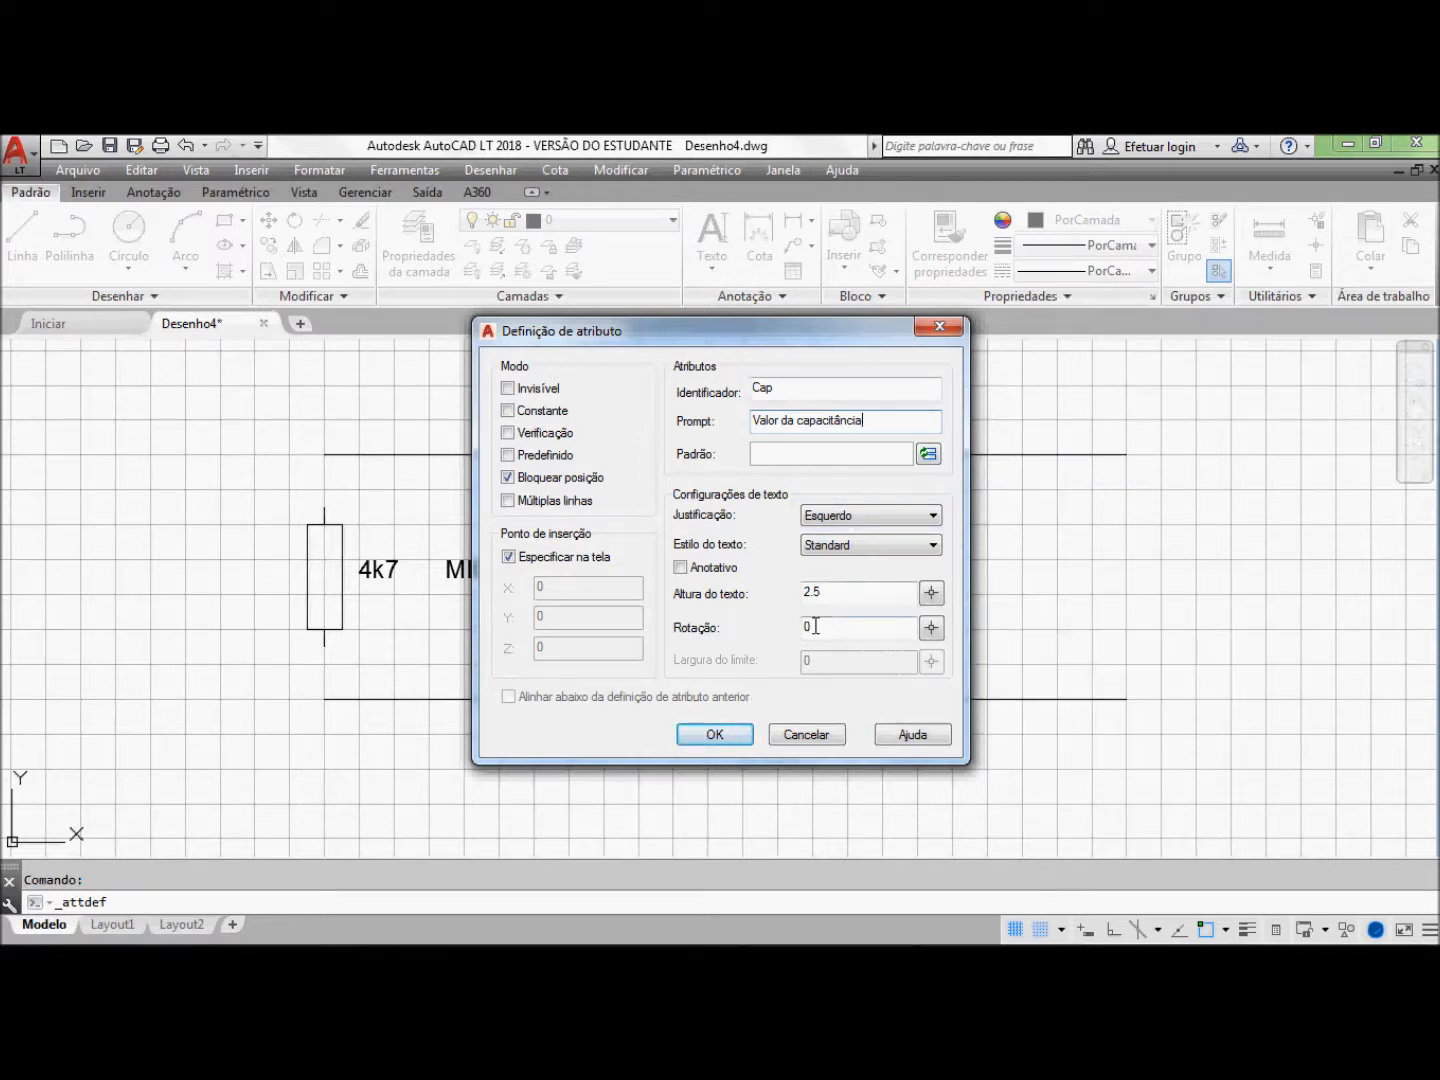
click(716, 734)
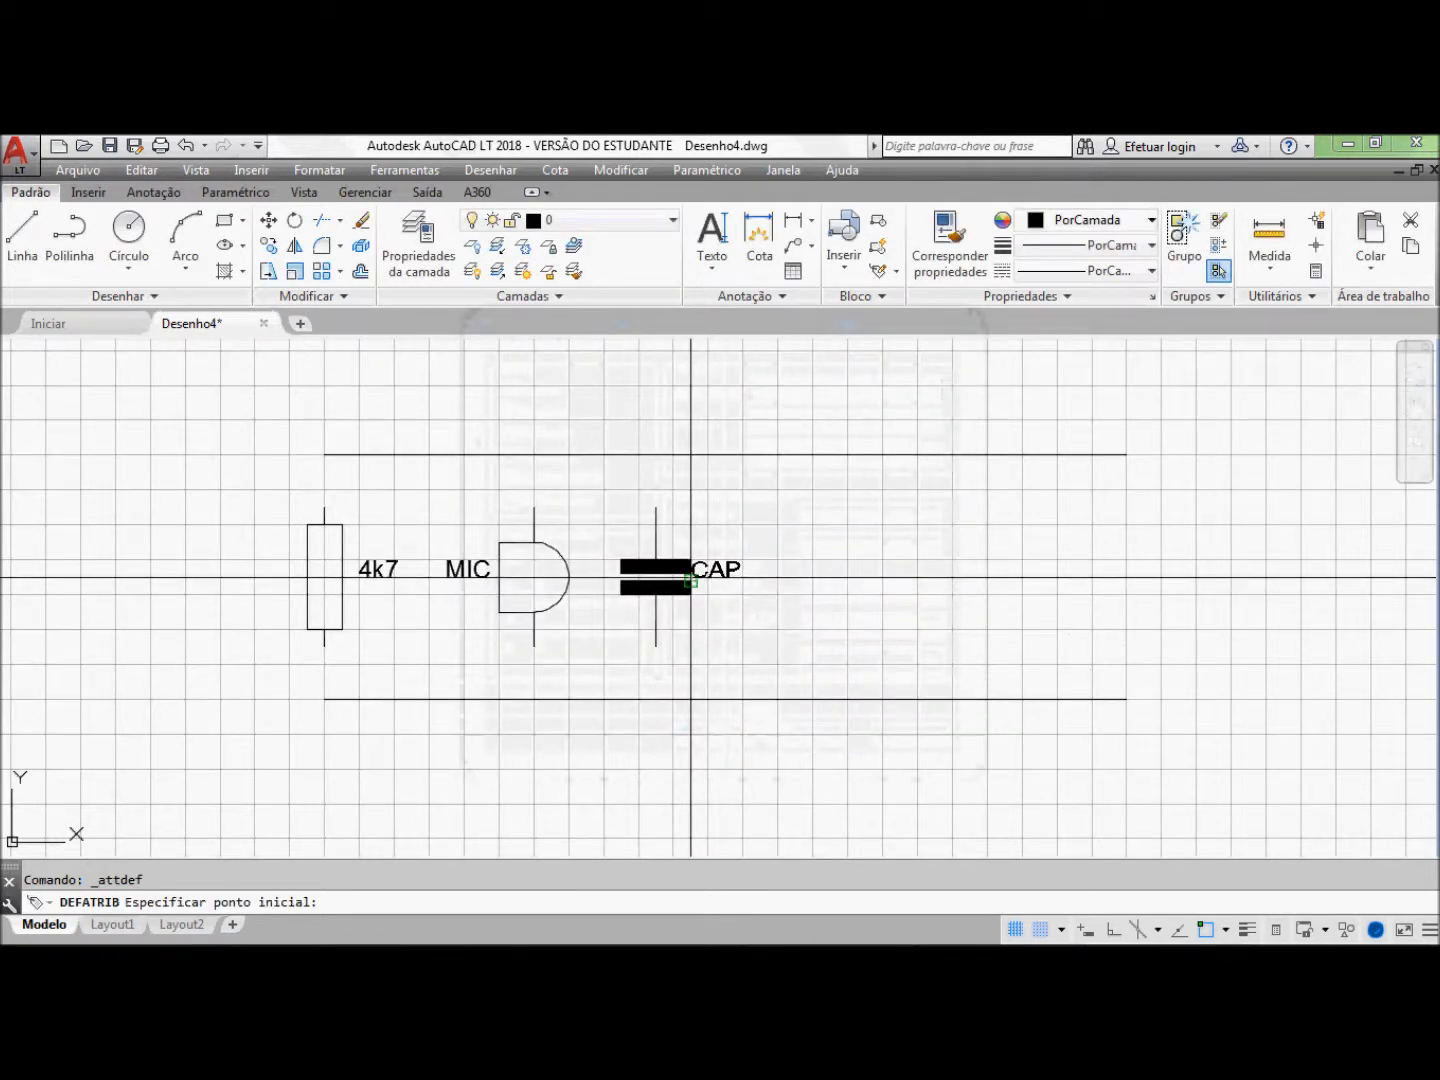
click(707, 579)
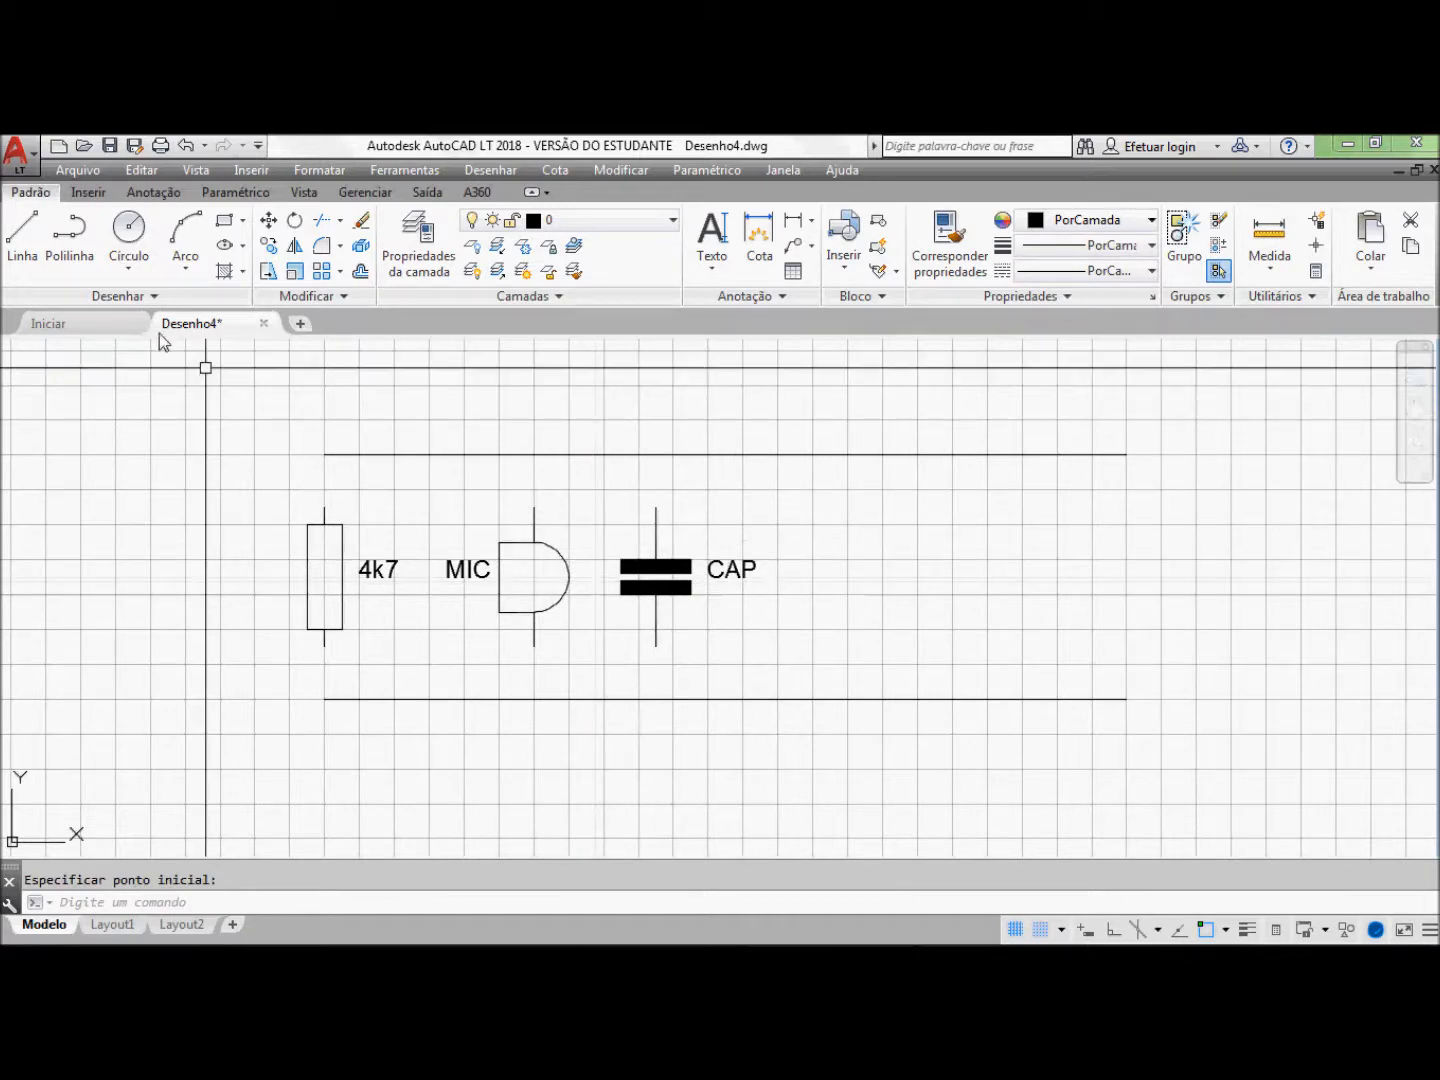
Step: Start writing a block with the capacitor's upper lead end as base point and the capacitor and CAP attribute as objects
click(97, 196)
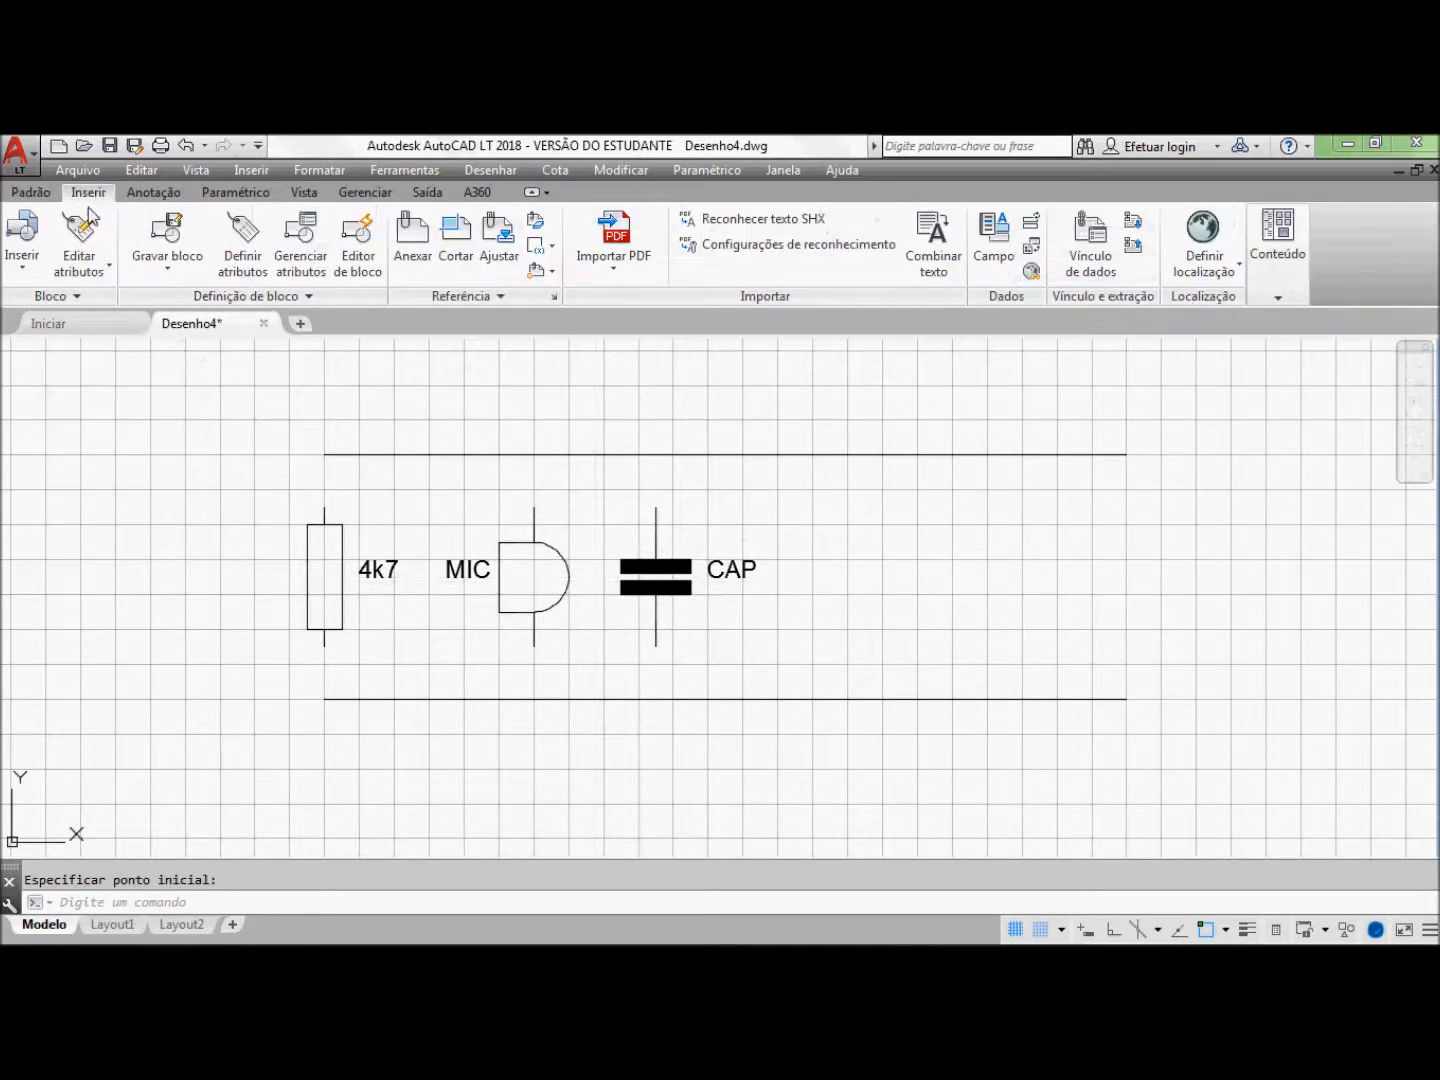
click(161, 280)
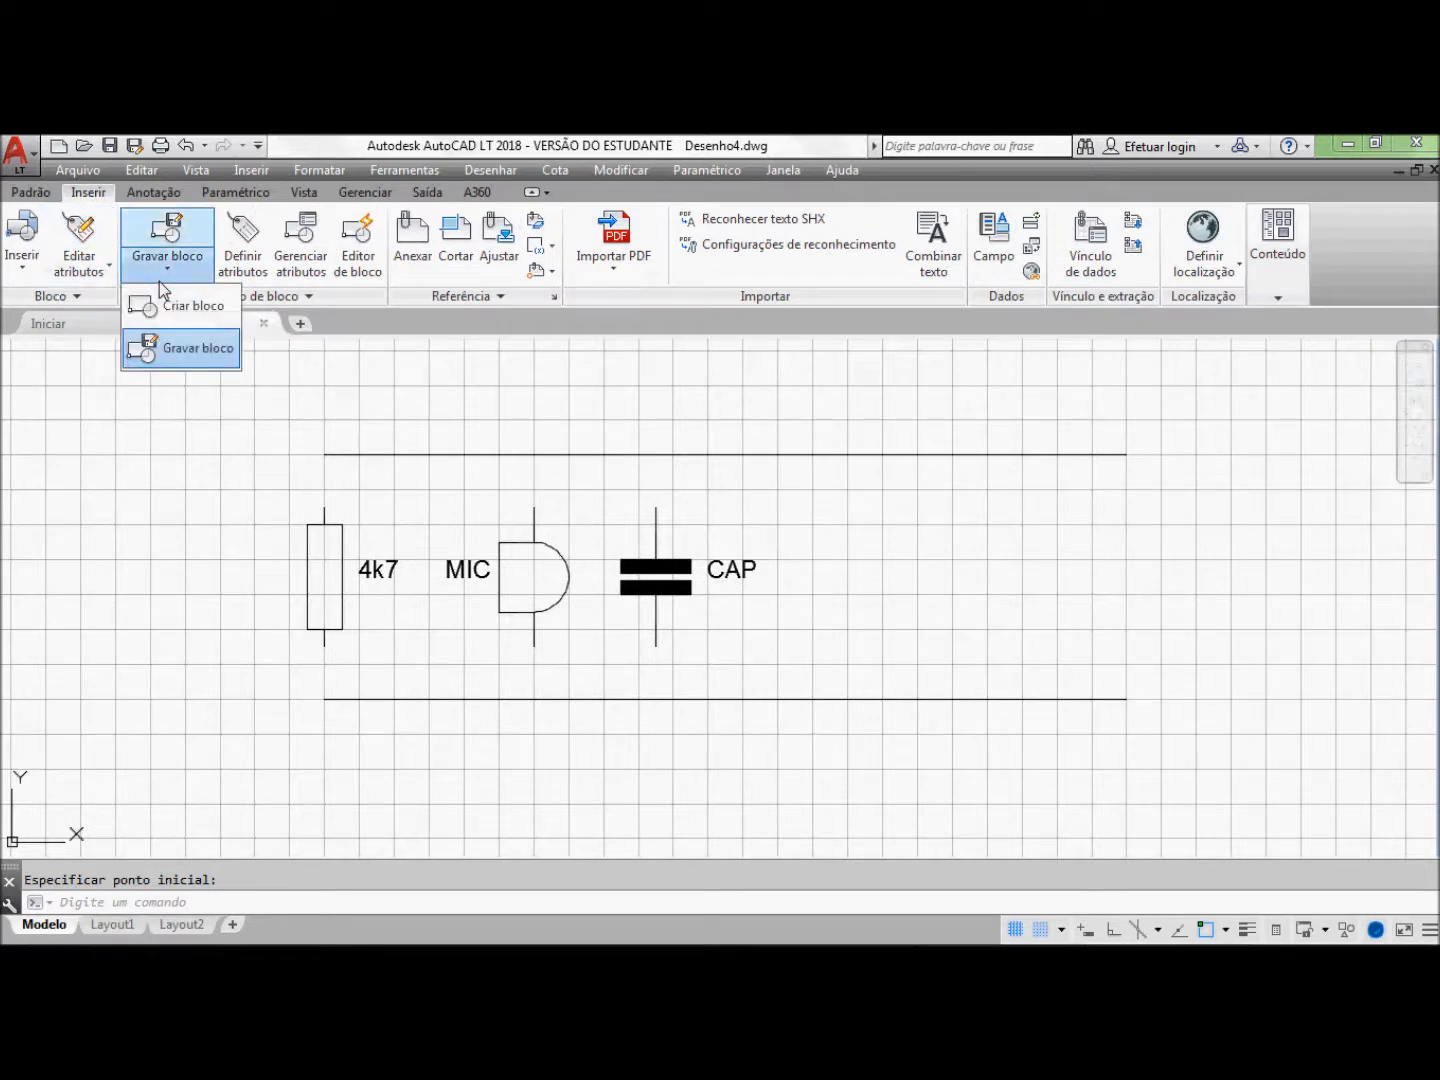
click(175, 350)
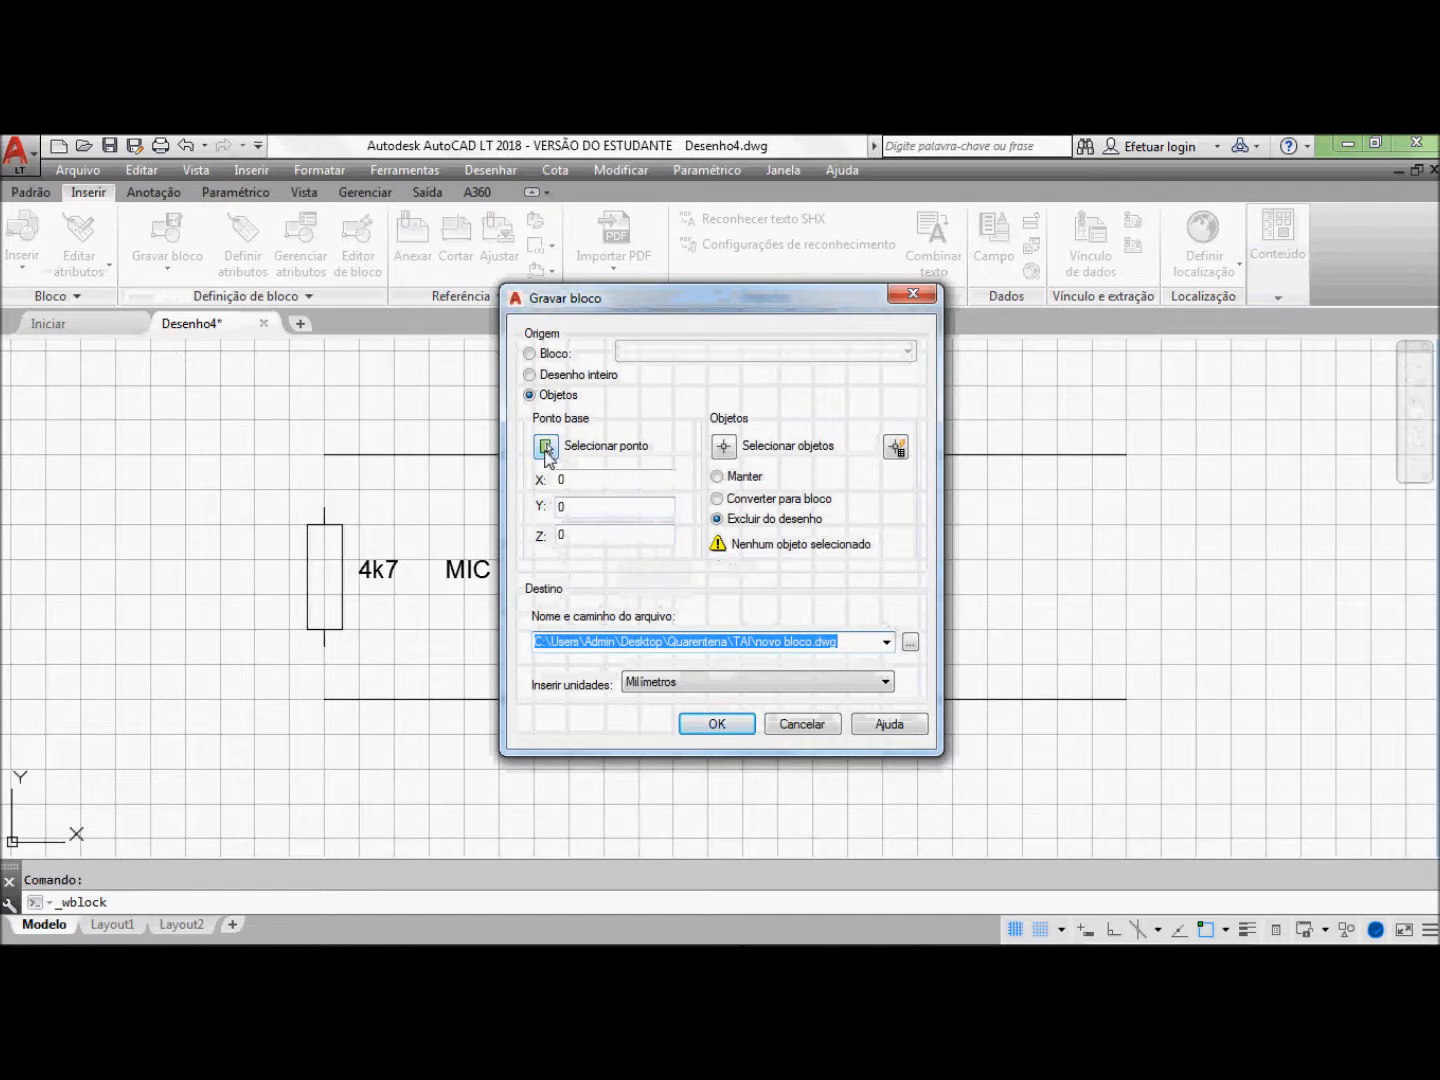
click(545, 448)
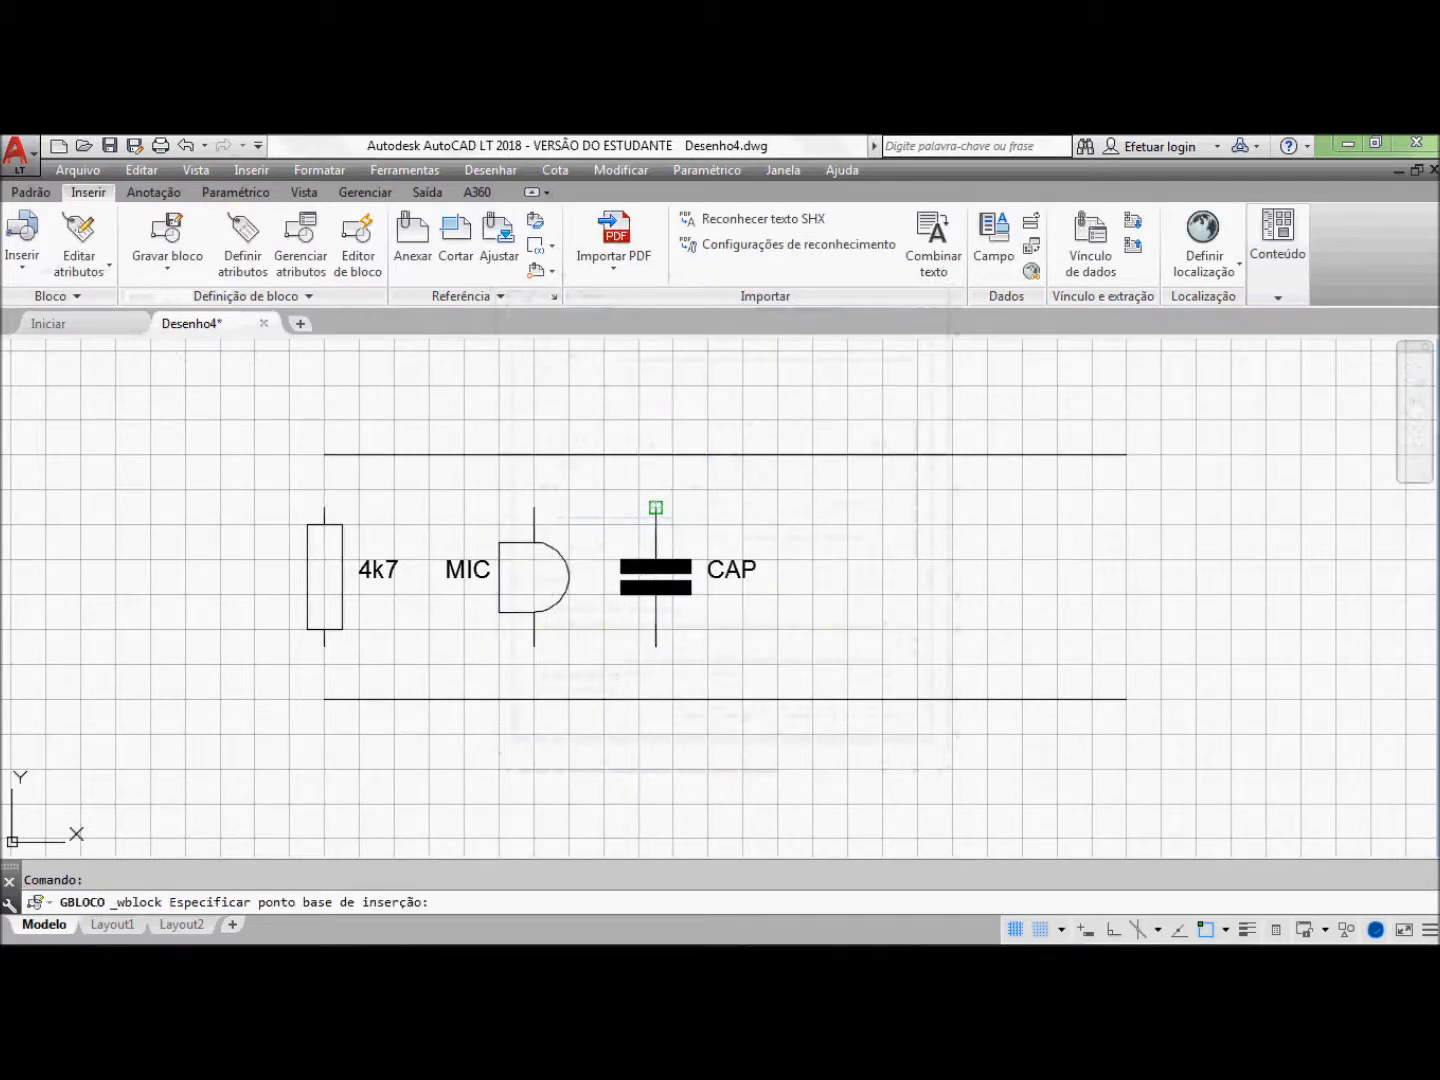
click(656, 509)
click(724, 445)
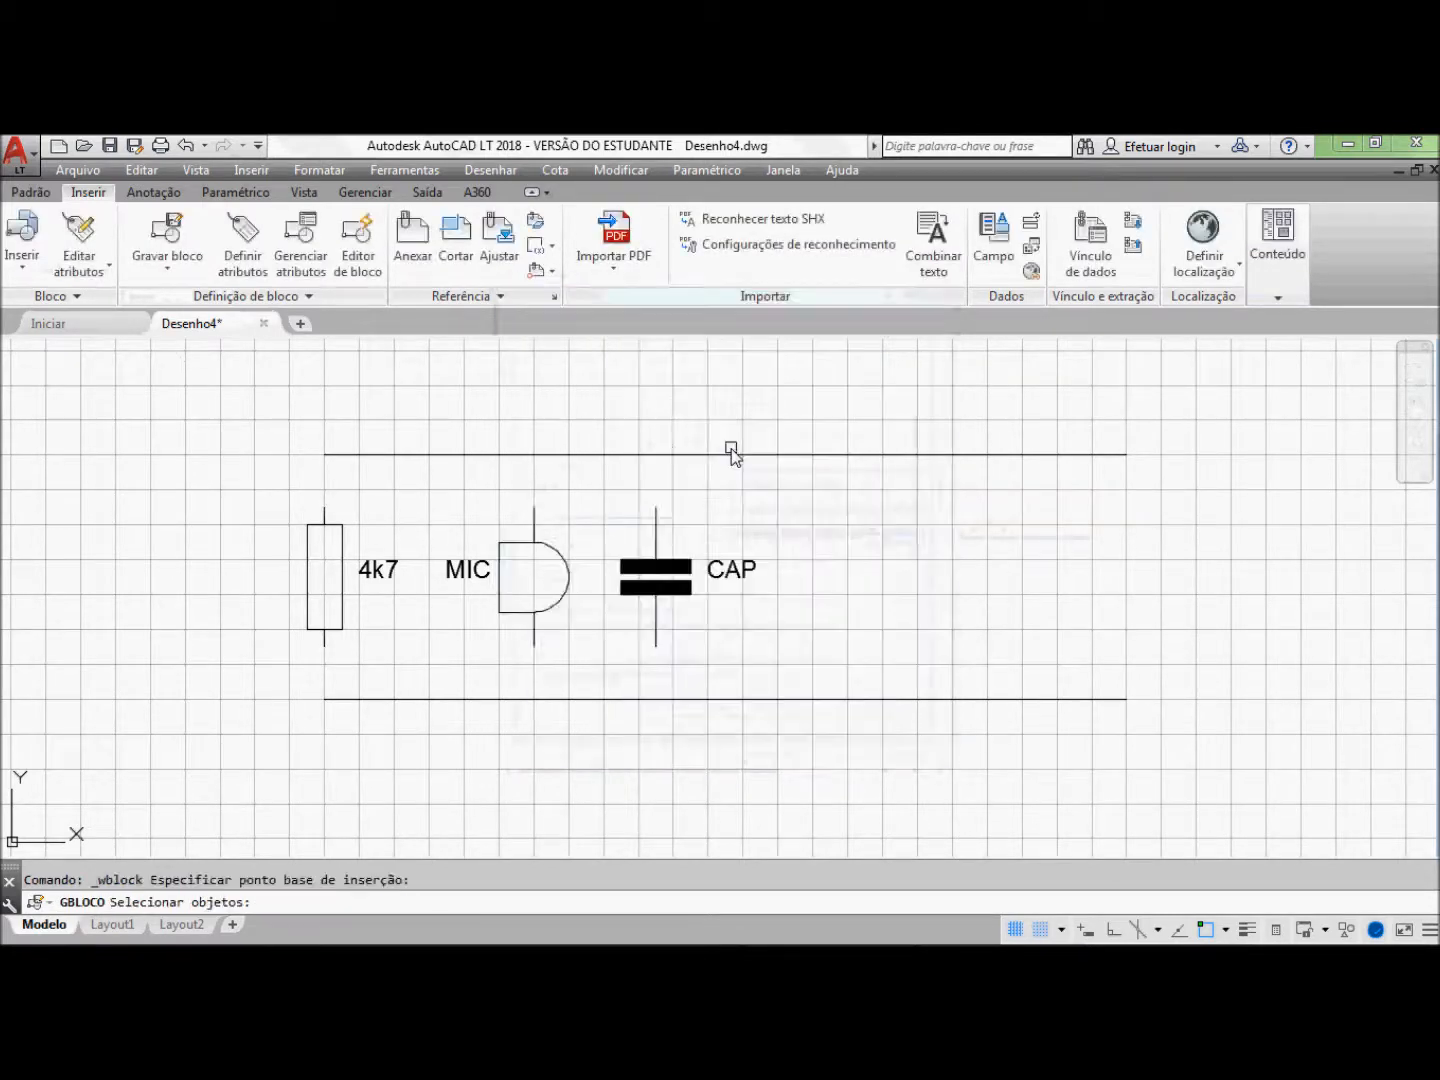
click(797, 647)
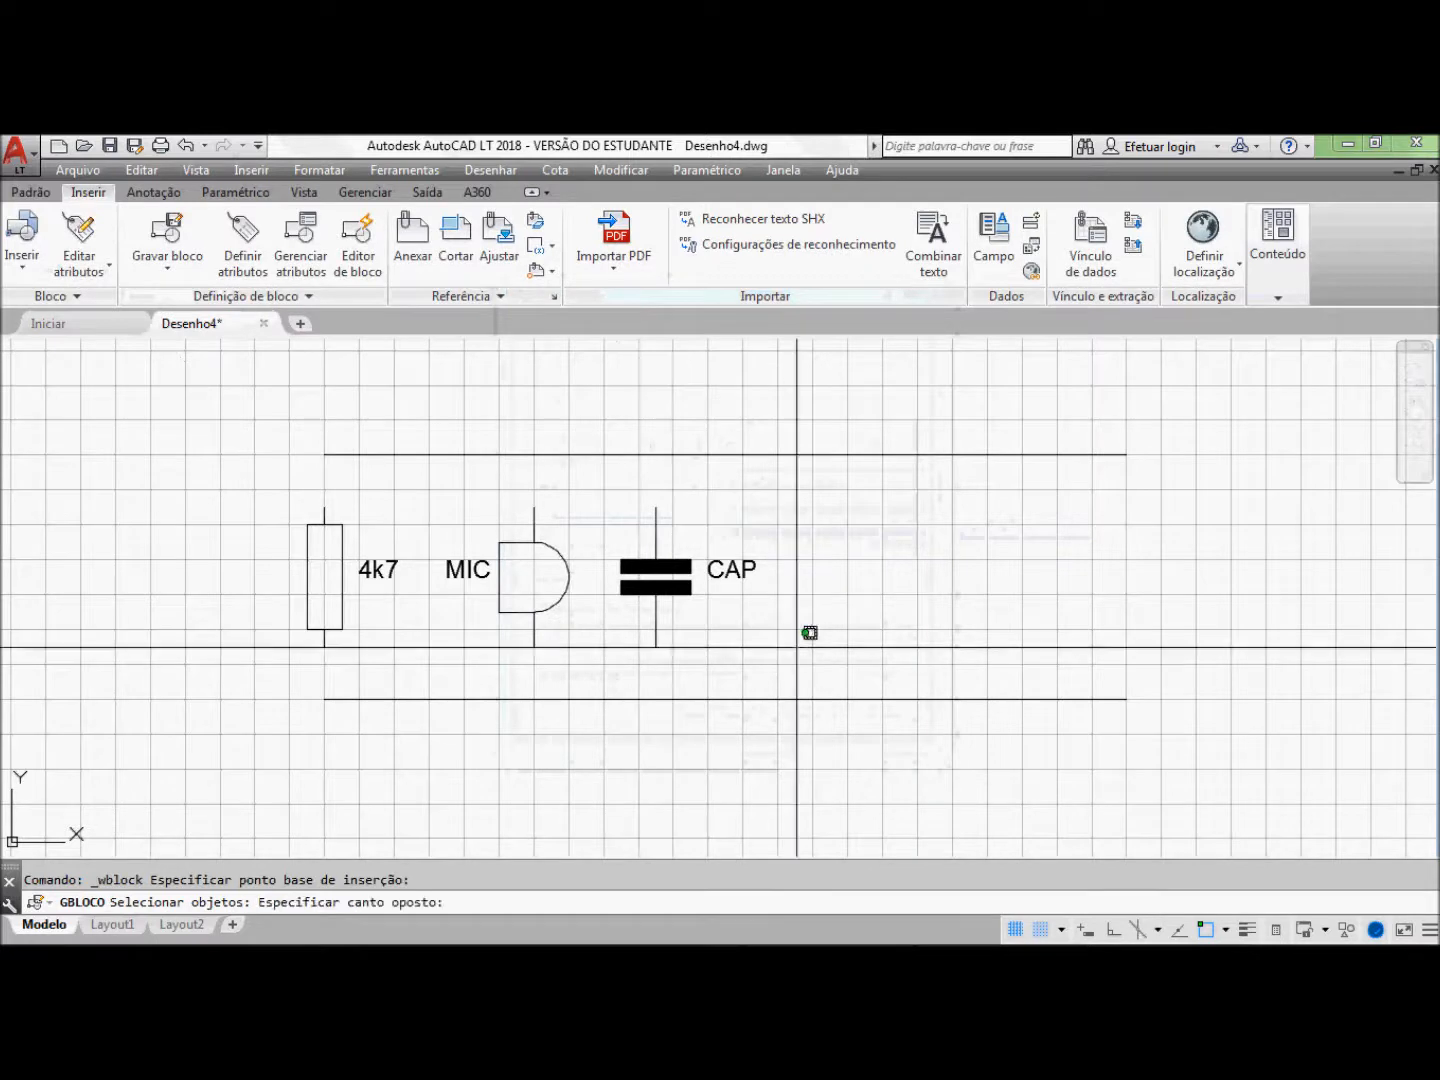
click(608, 500)
key(Return)
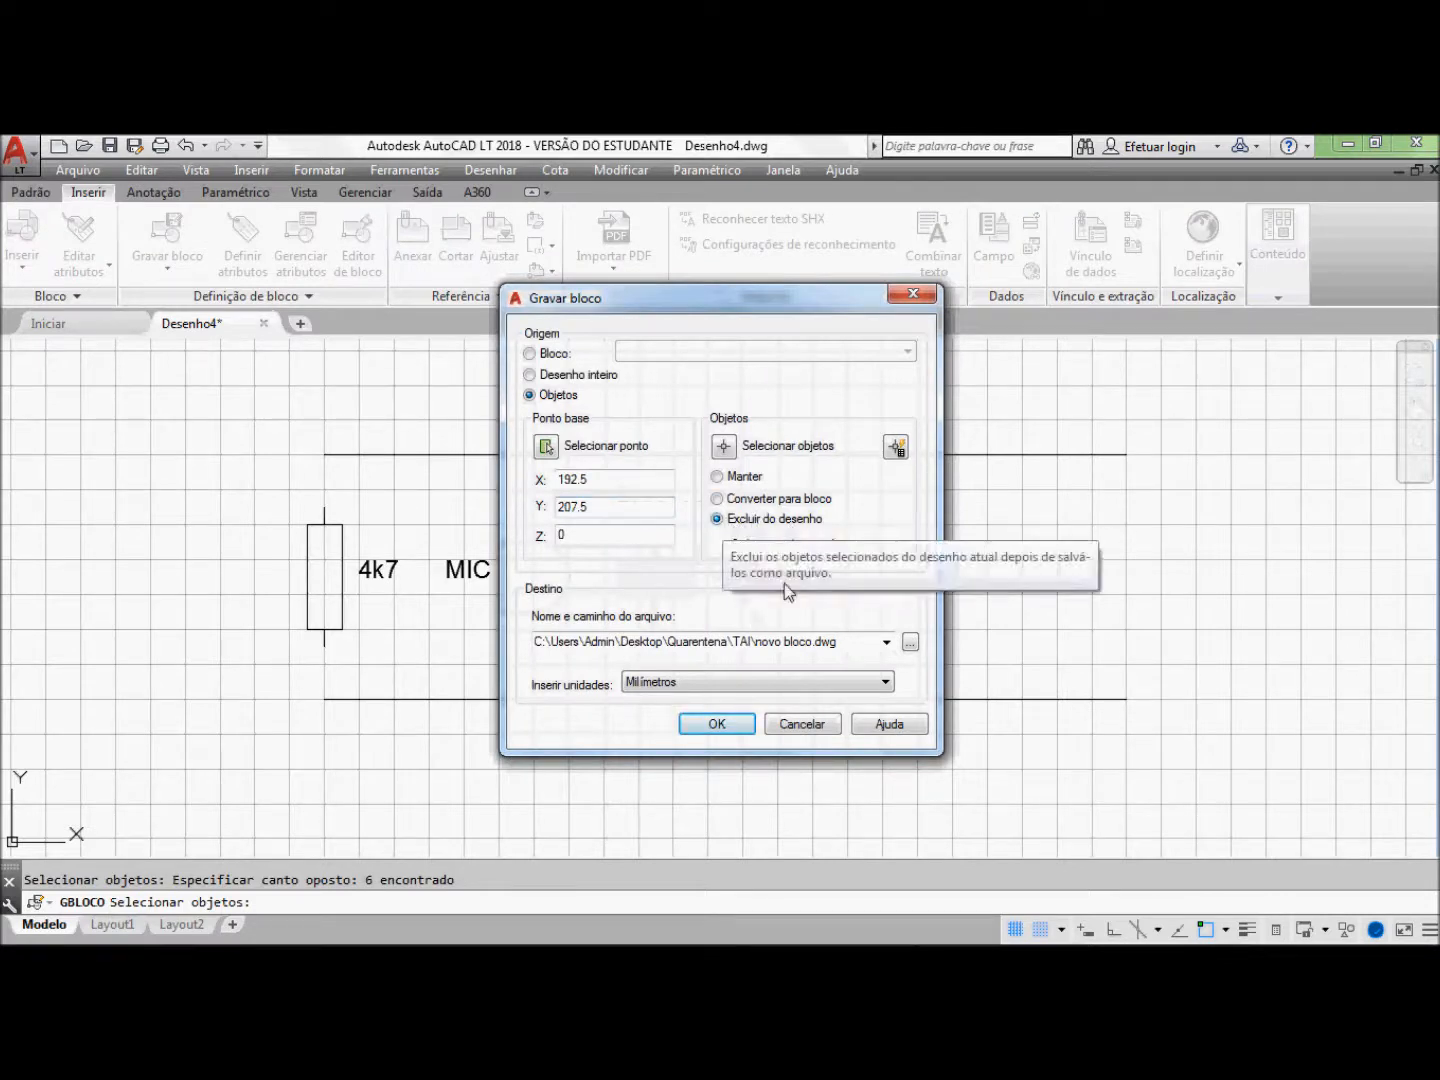
Step: Name the block file Capacitor in the TAI folder and write the block
click(757, 641)
click(757, 640)
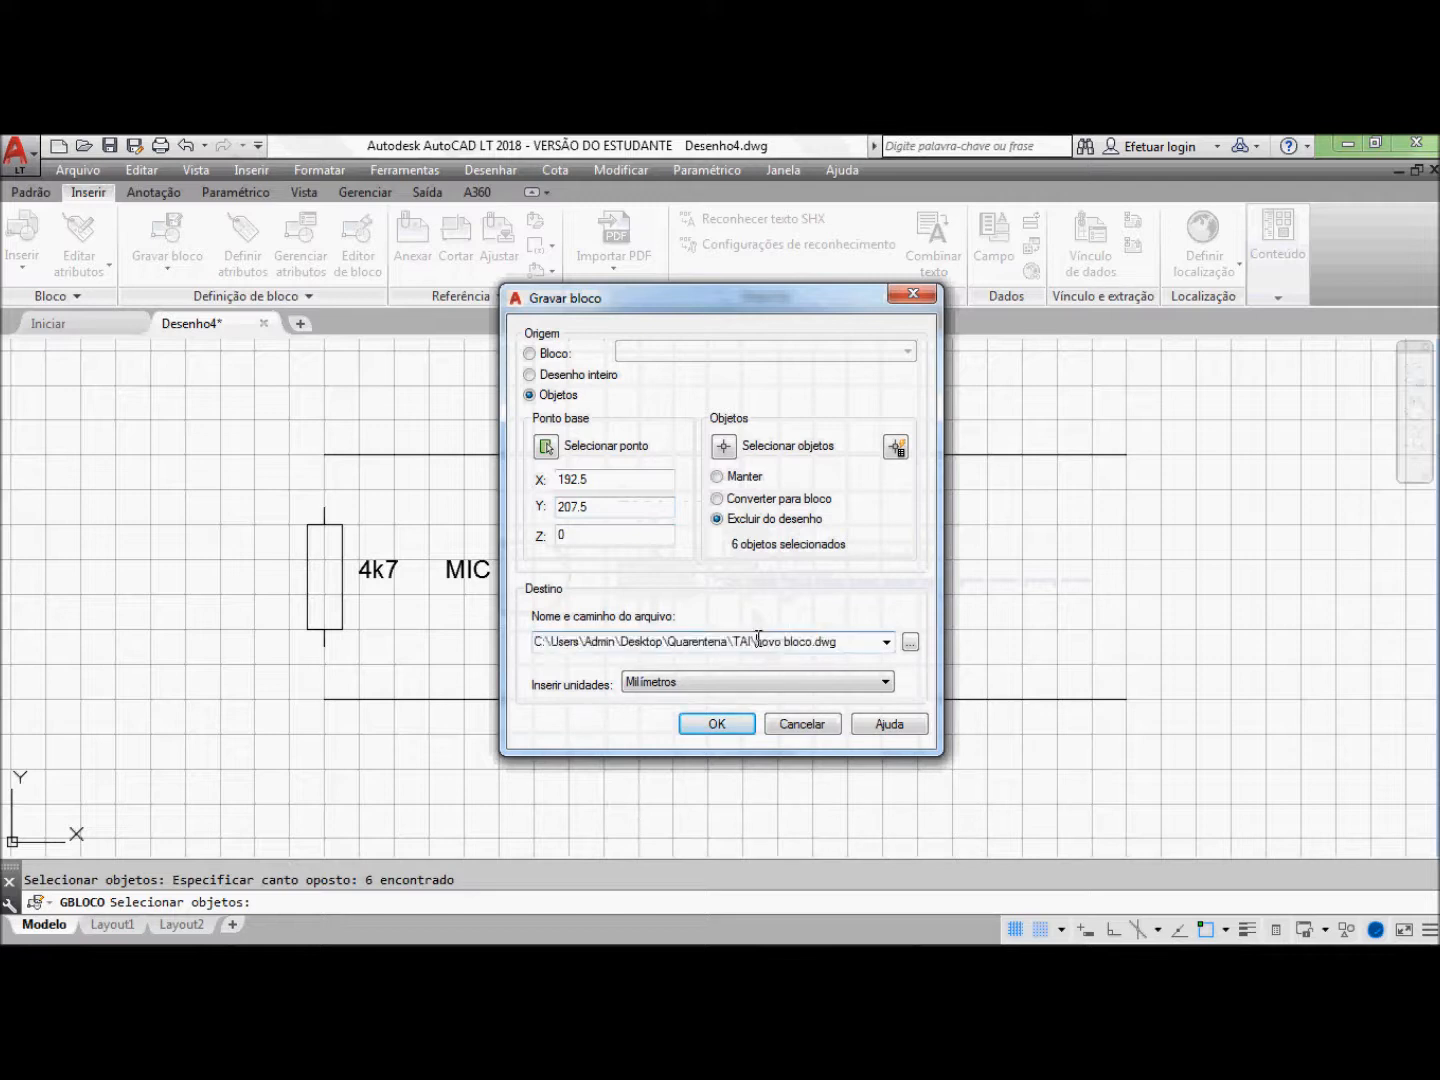
text(Capa)
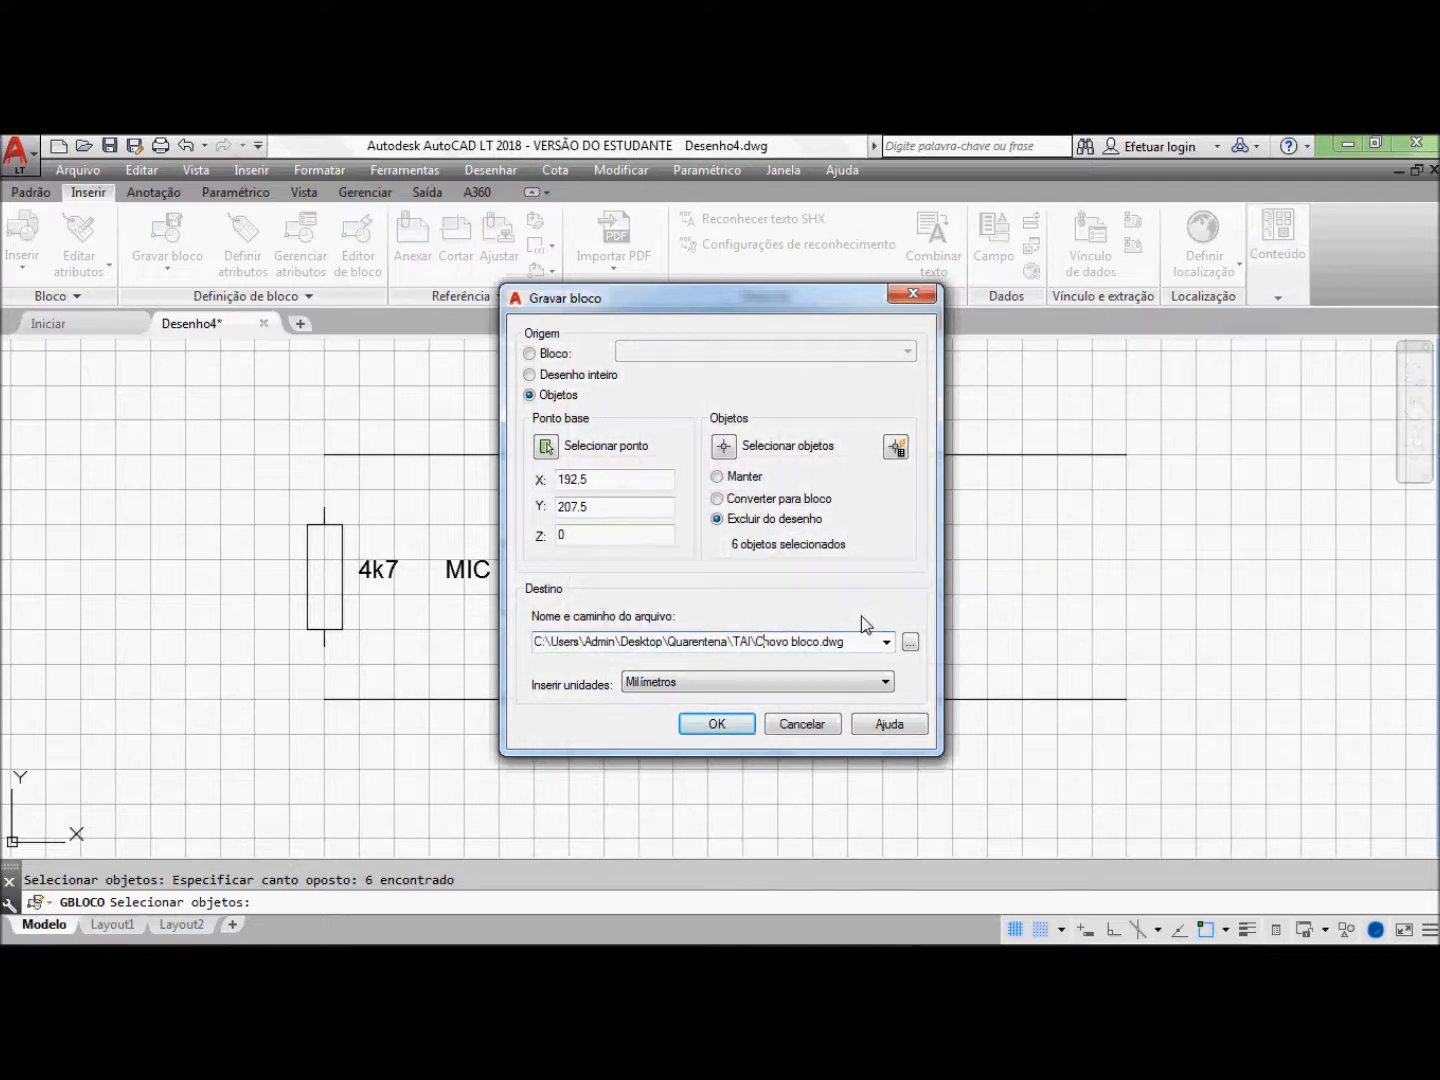
text(citor)
key(Delete)
key(Delete)
key(Delete)
key(Delete)
key(Delete)
key(Delete)
key(Delete)
key(Delete)
key(Delete)
key(Delete)
click(740, 729)
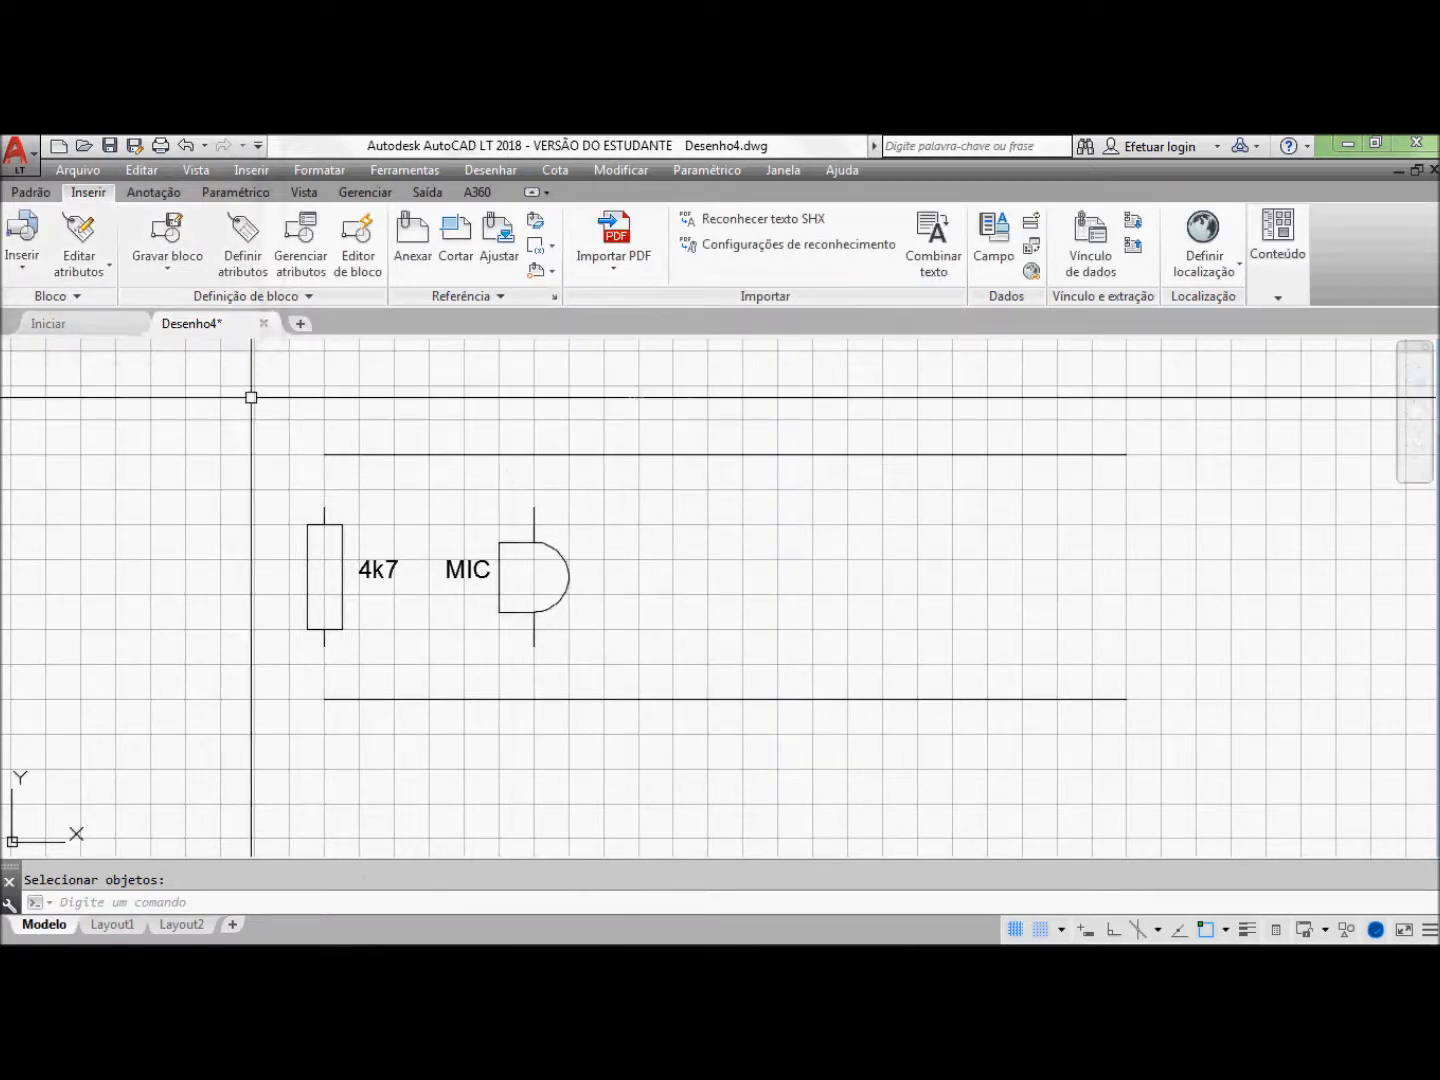
Step: Insert the block file Capacitor.dwg about 20 units right of the microphone's lead, upper lead ends level, with capacitance value 100pF
click(23, 257)
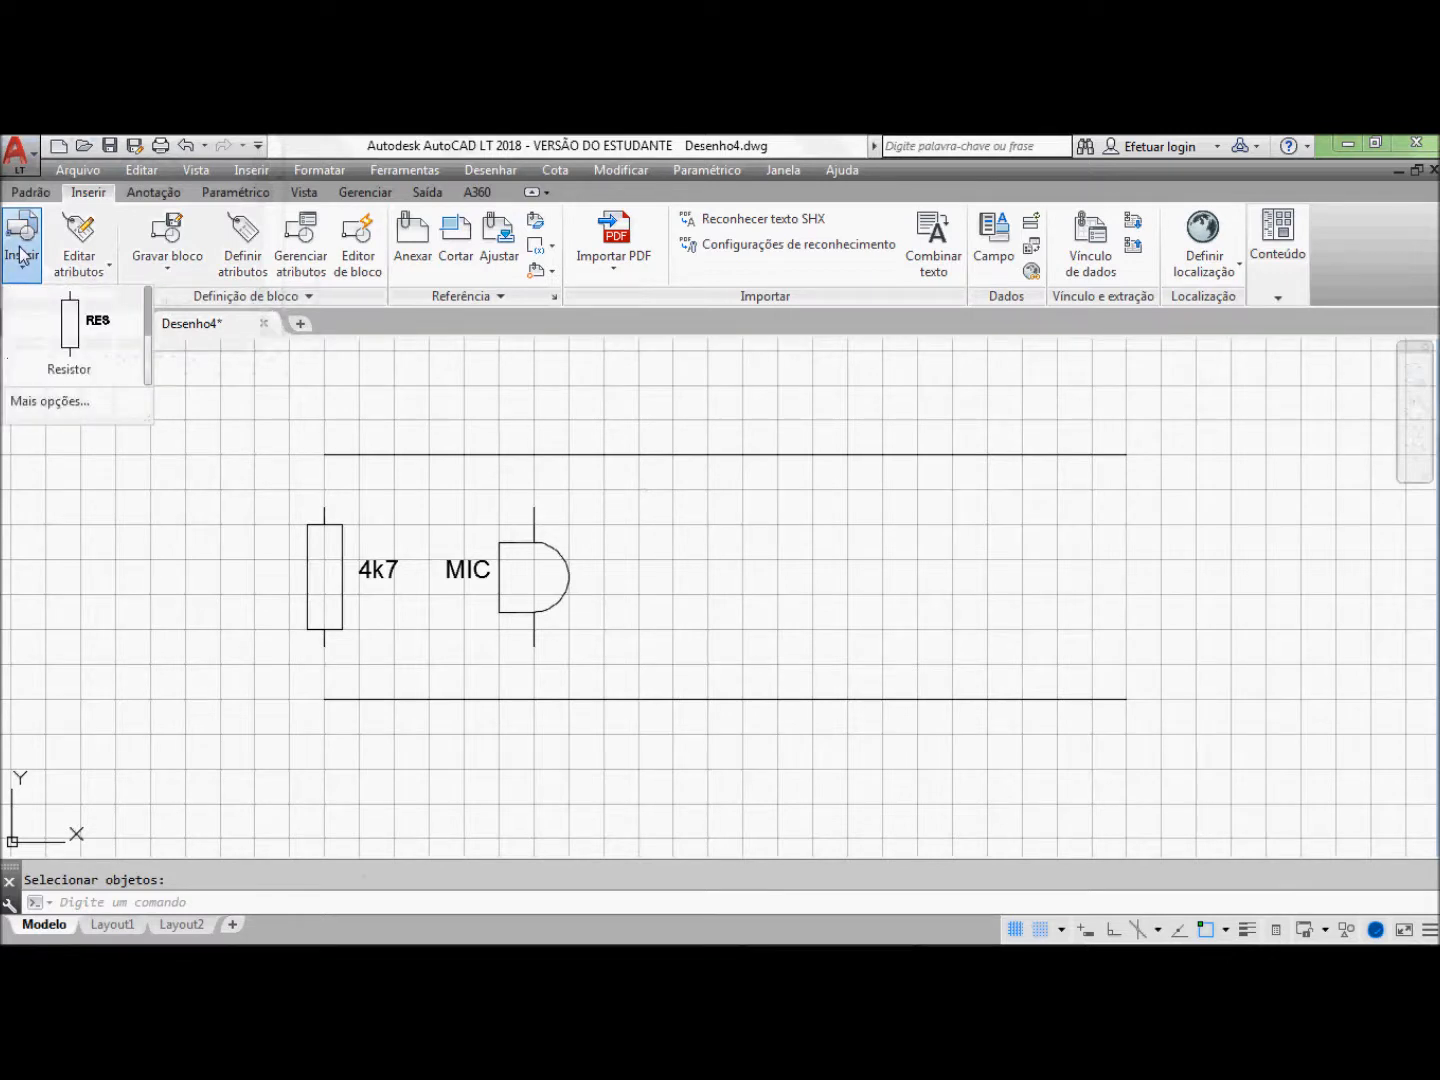
click(149, 360)
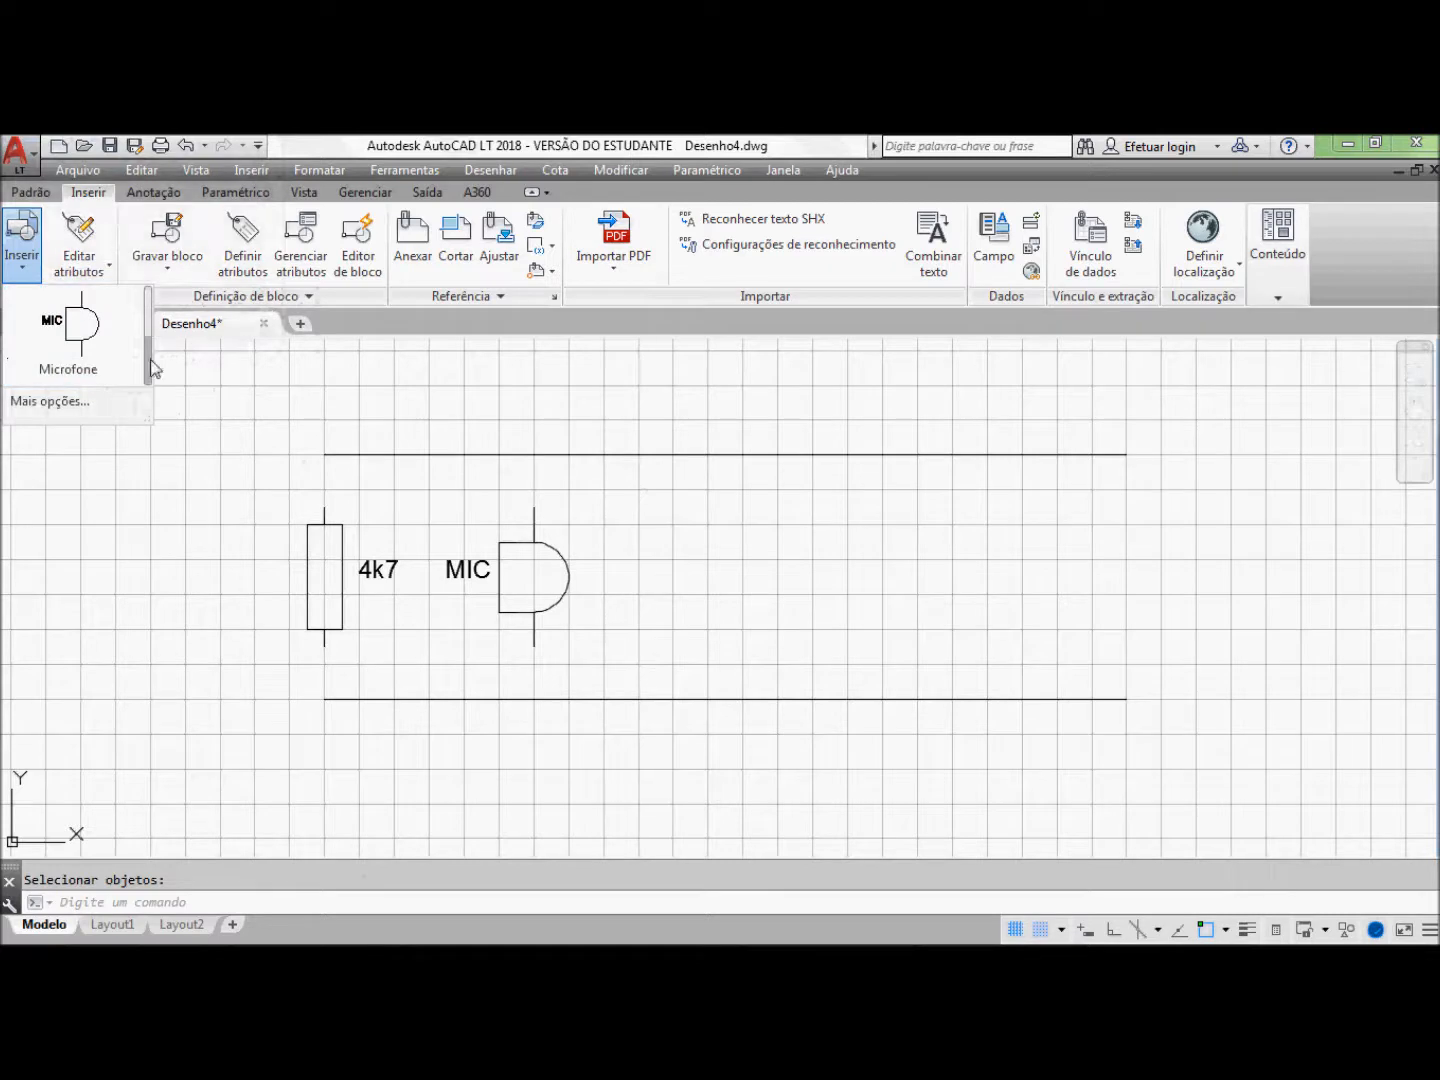
drag(148, 419, 355, 401)
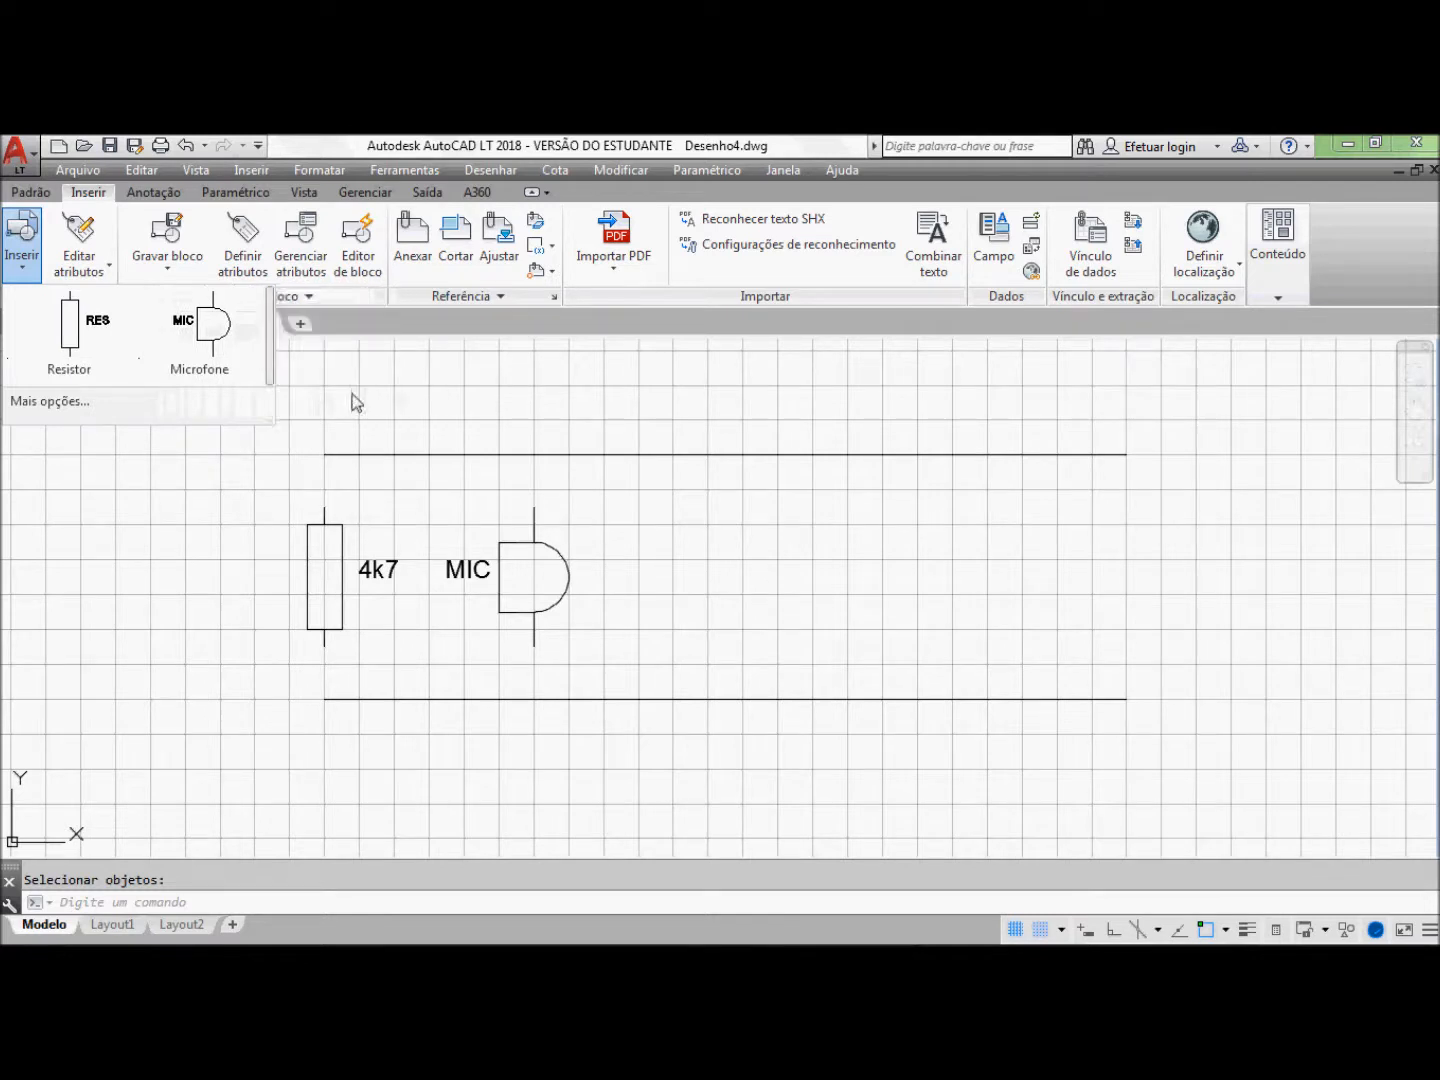
click(86, 400)
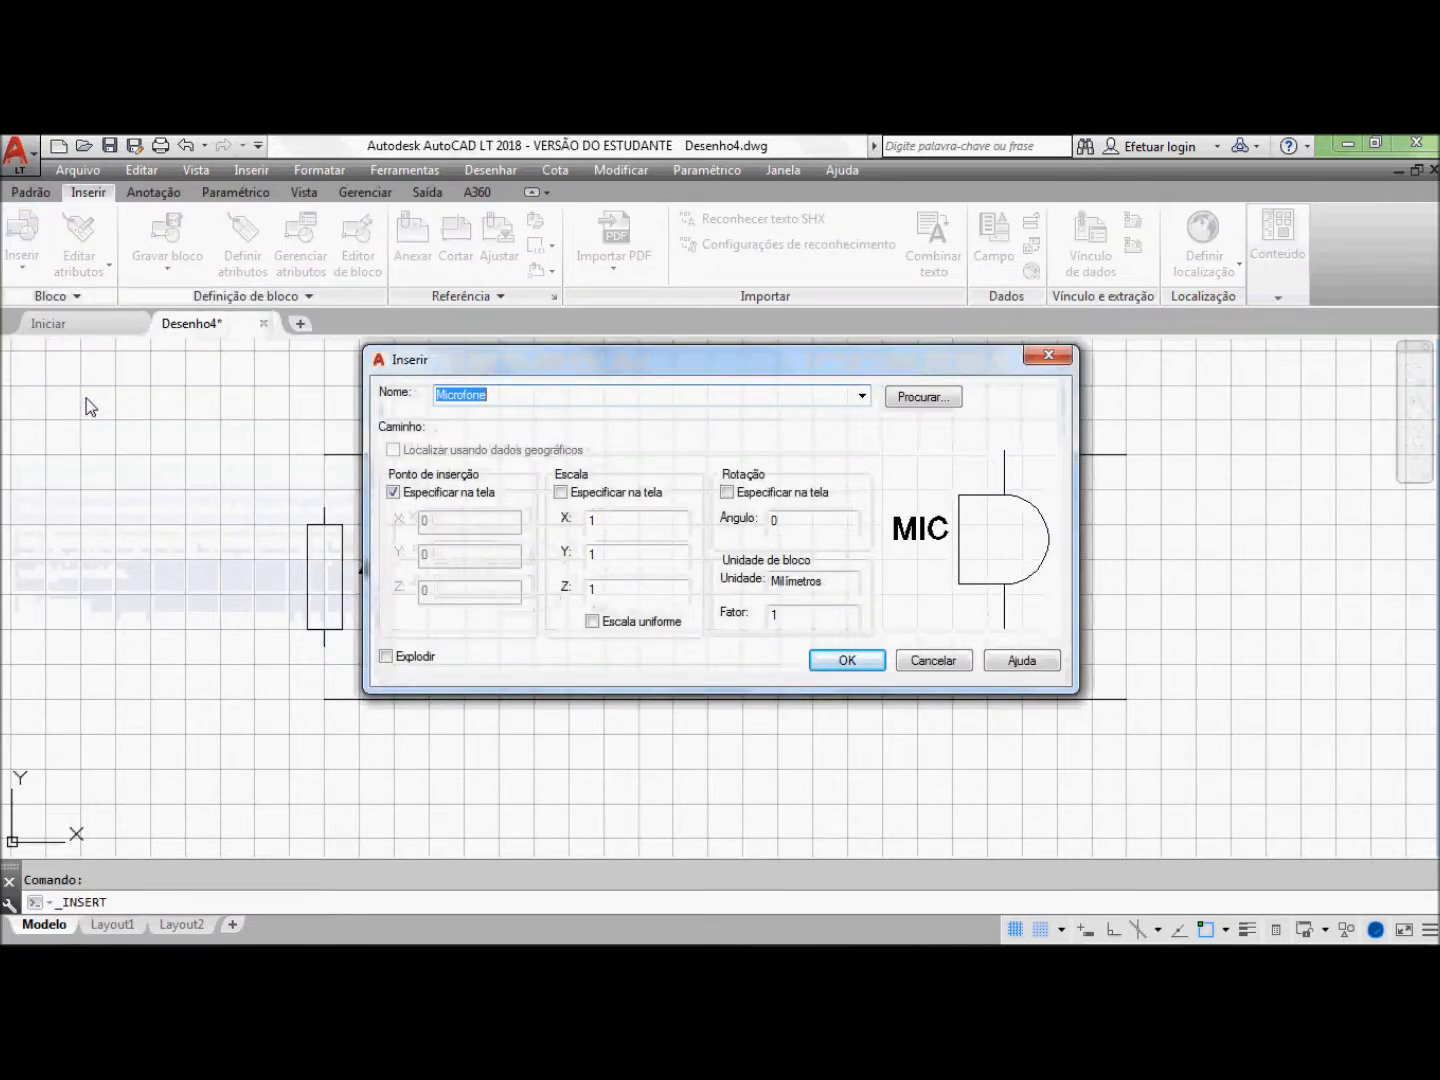
click(894, 400)
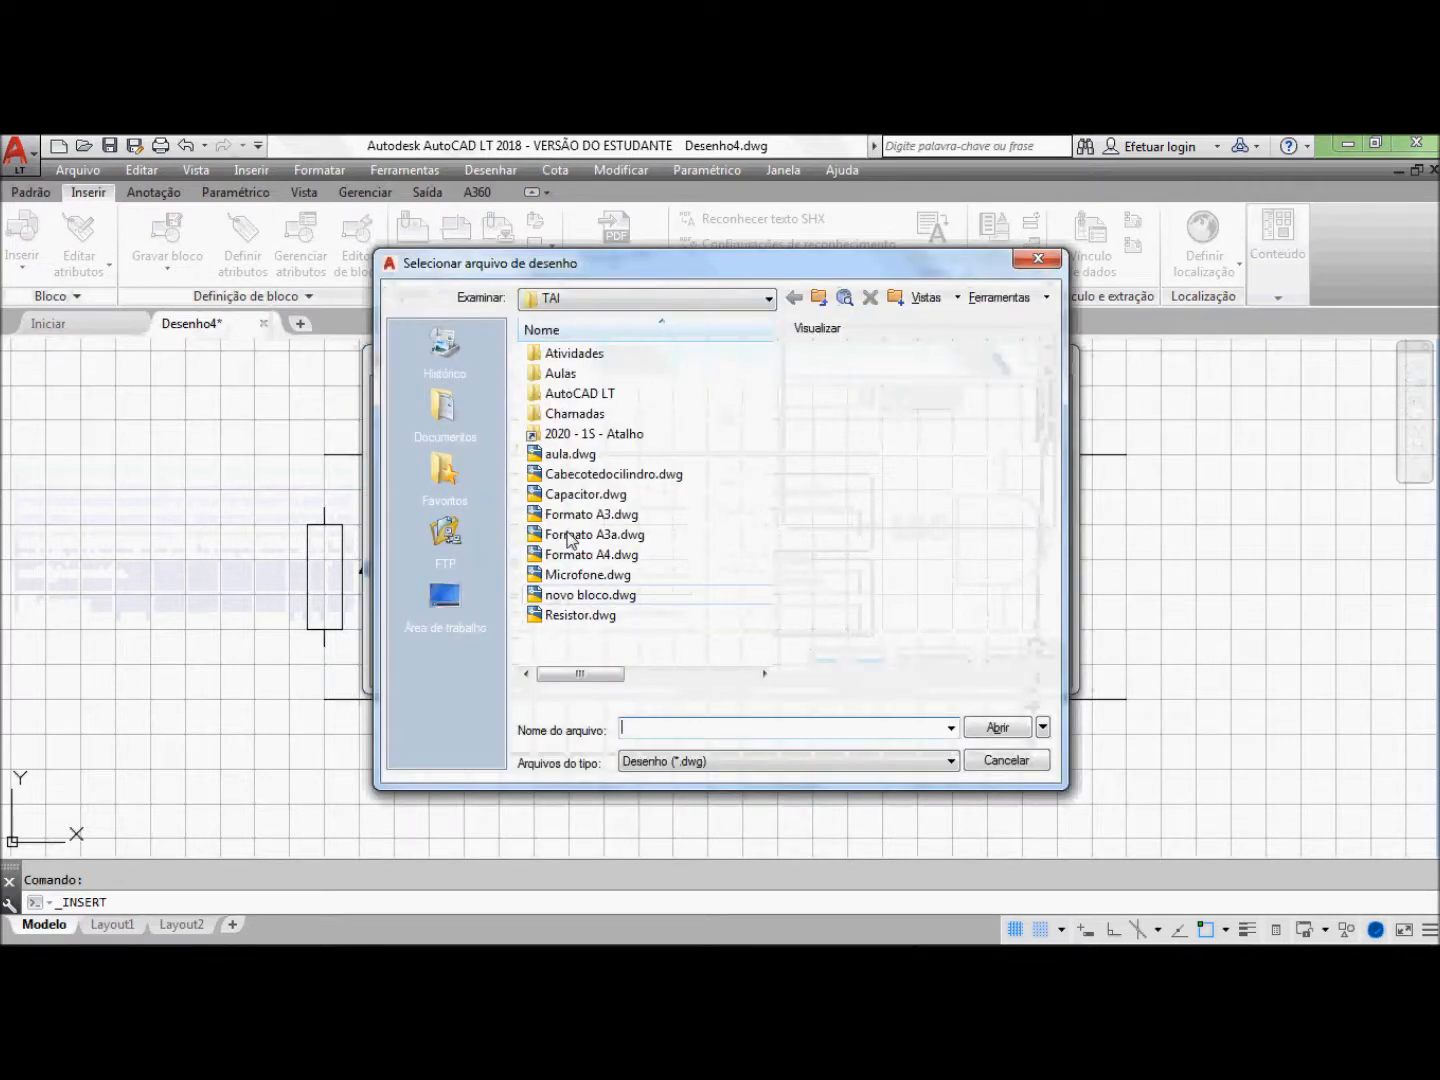
click(568, 496)
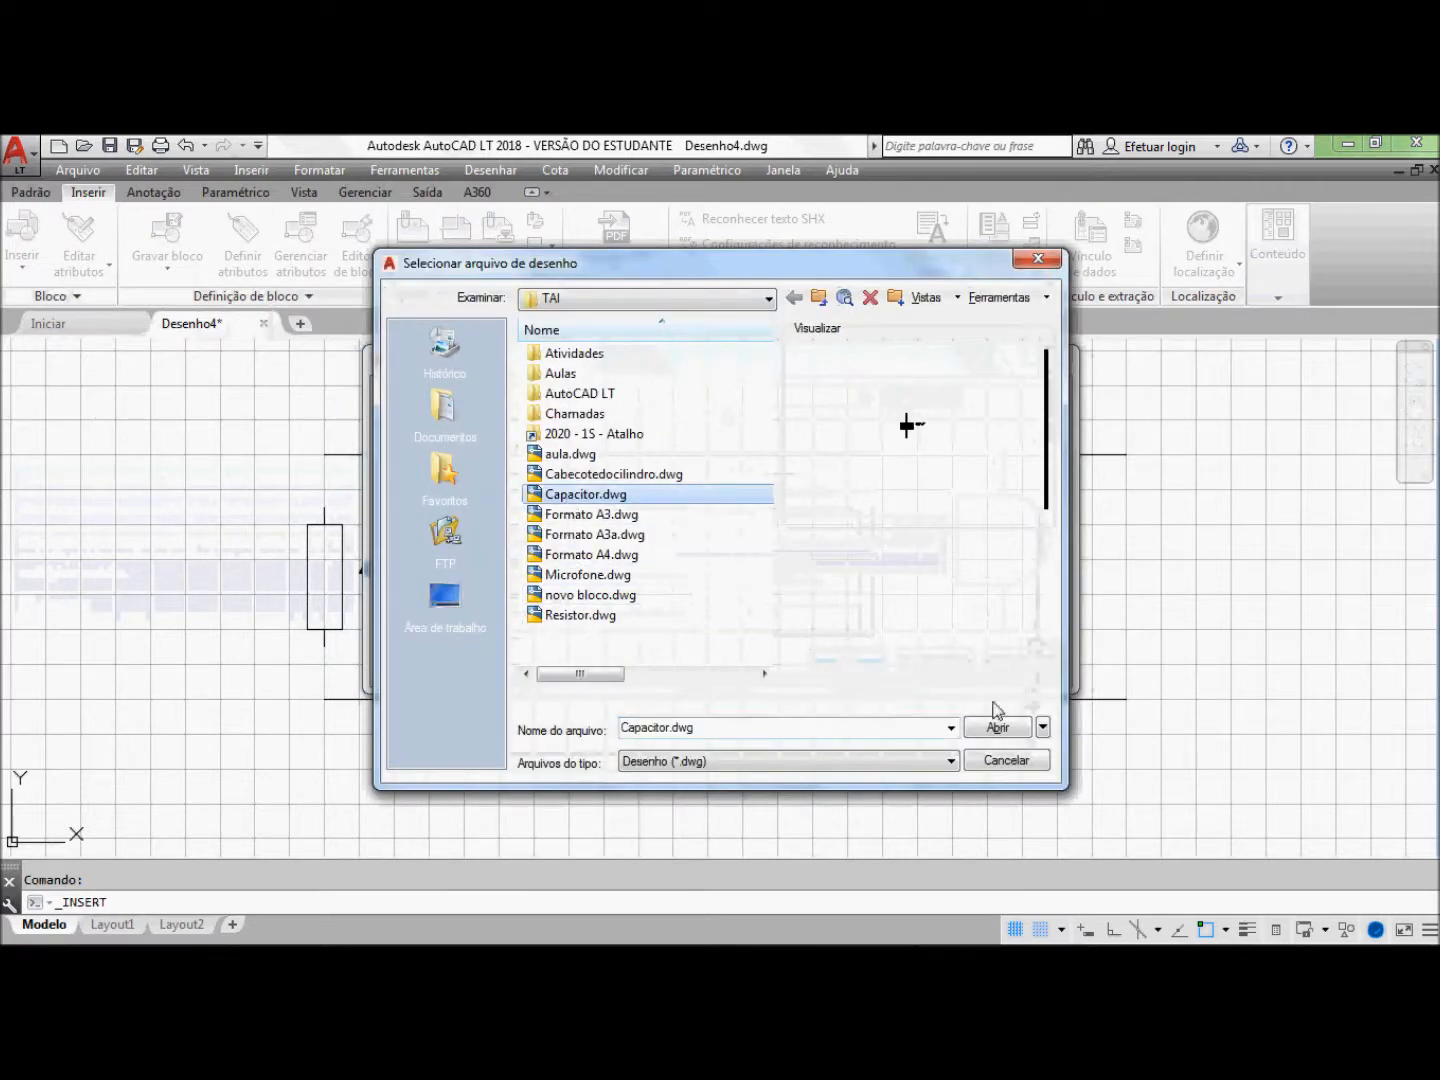
click(995, 732)
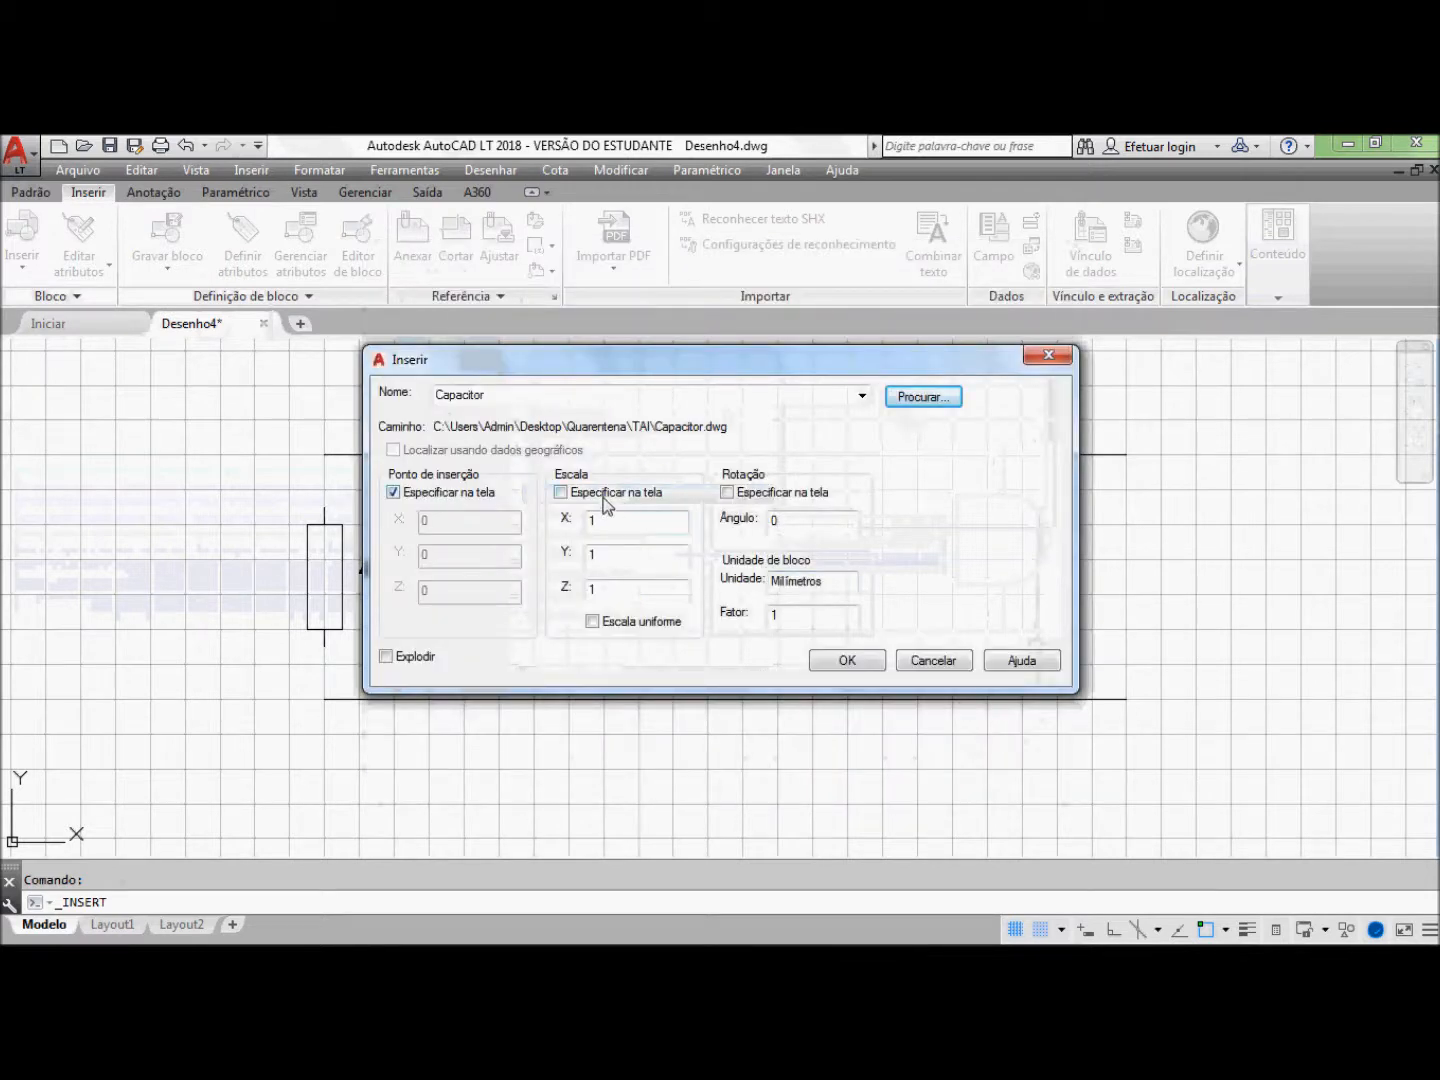
click(847, 661)
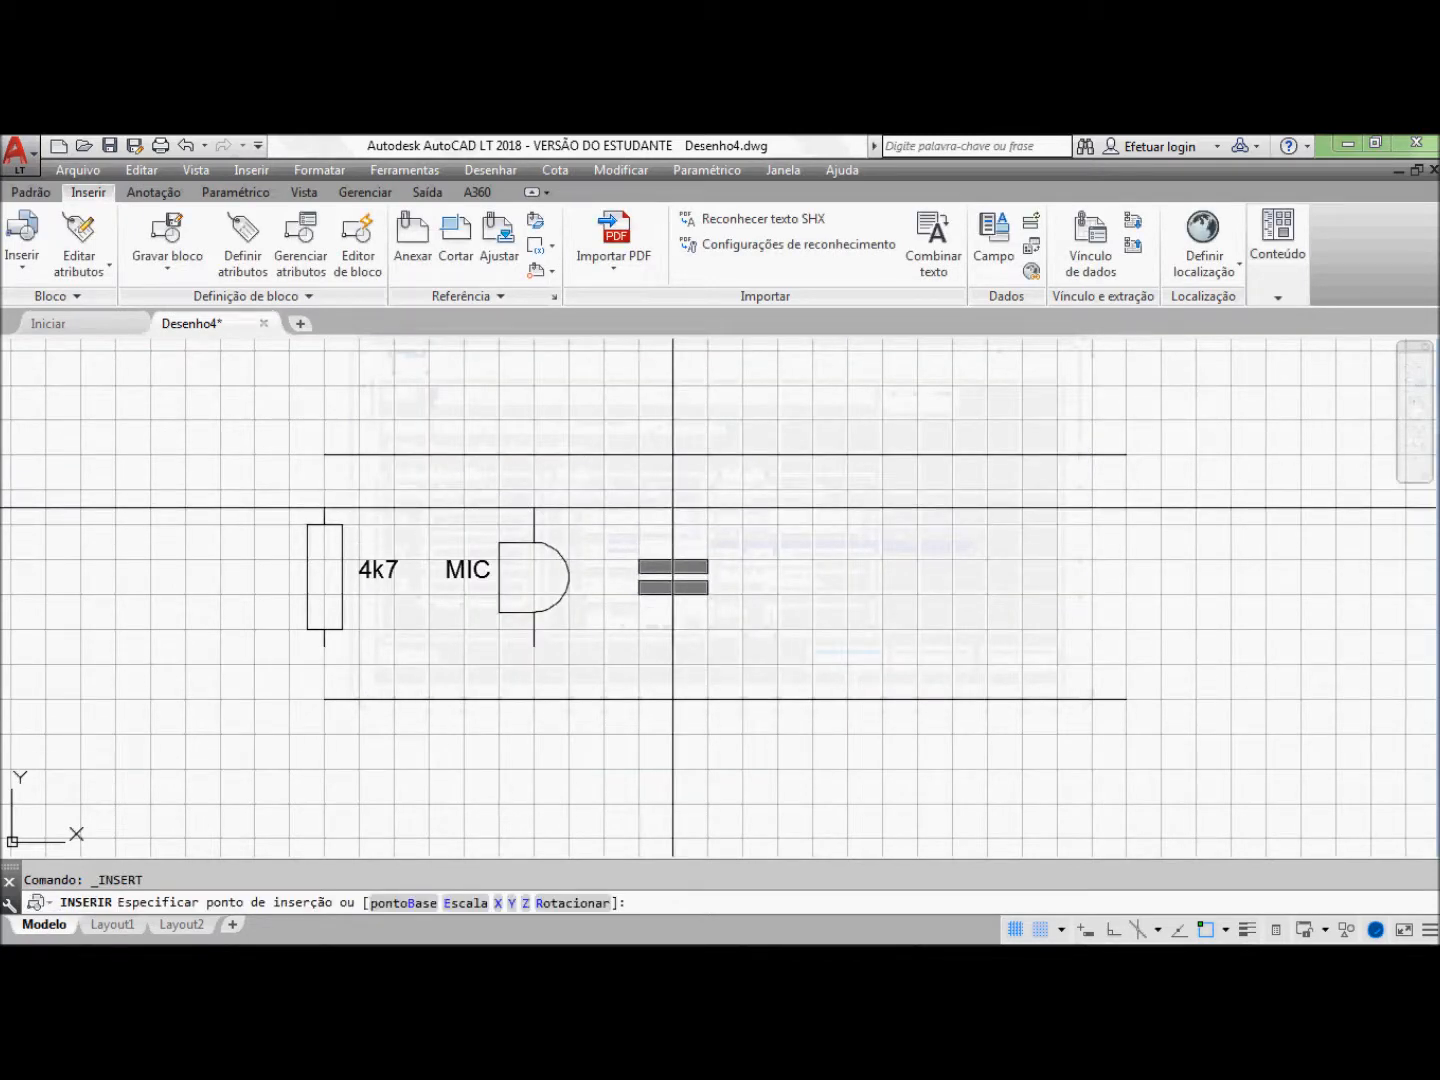
click(673, 508)
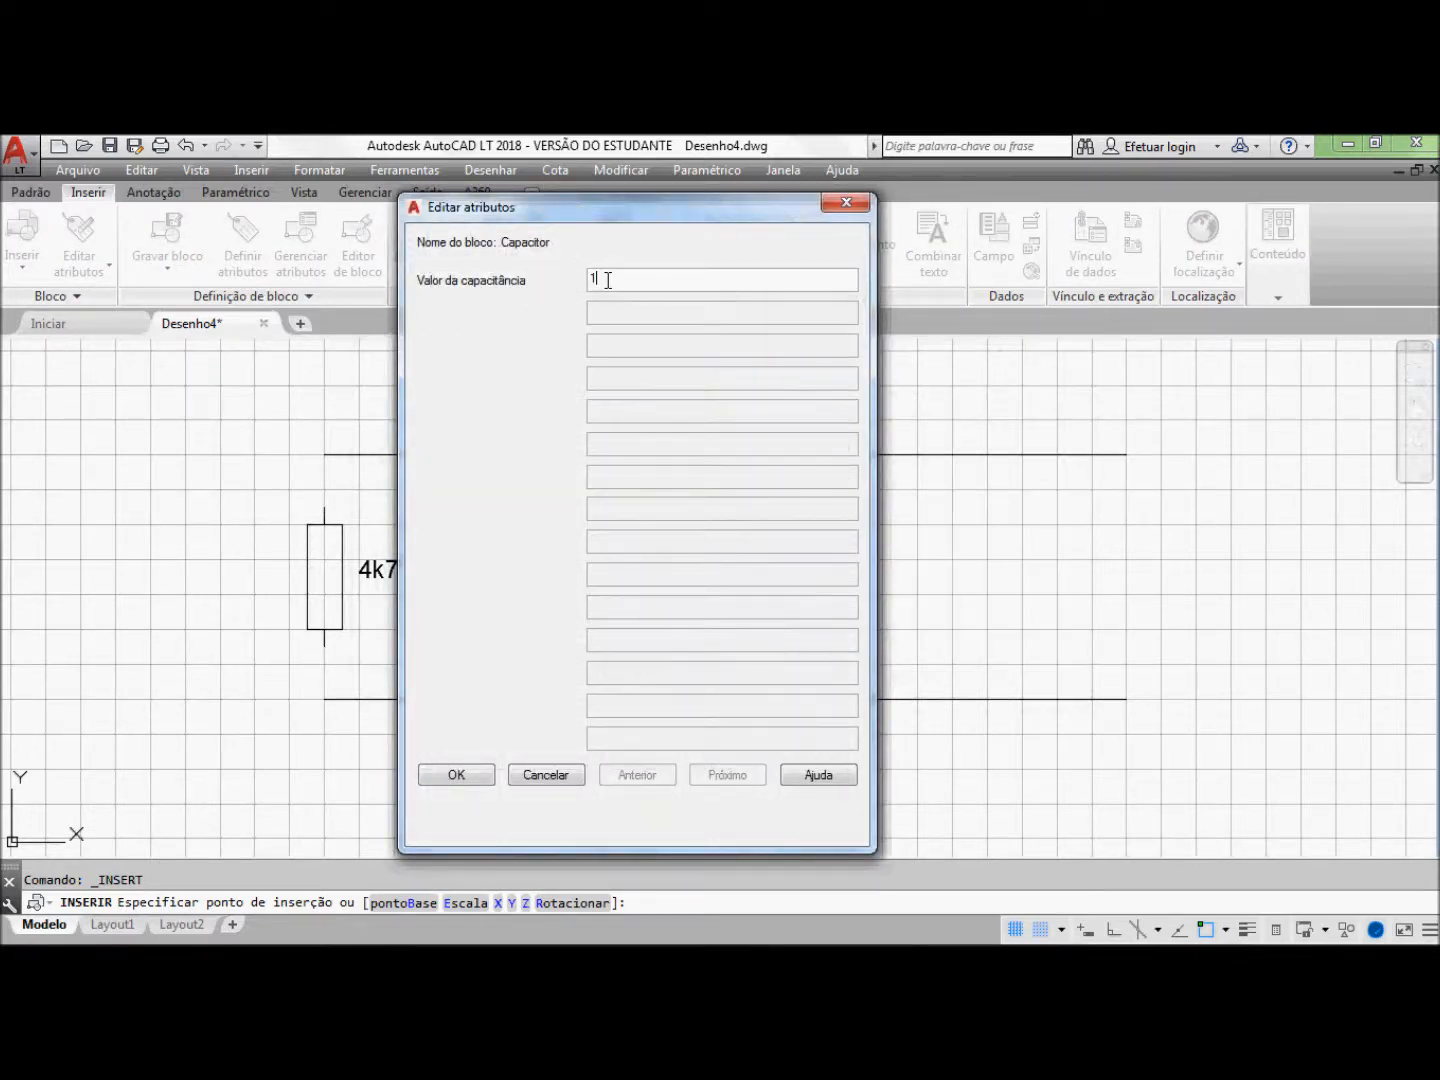
text(100pF)
click(457, 776)
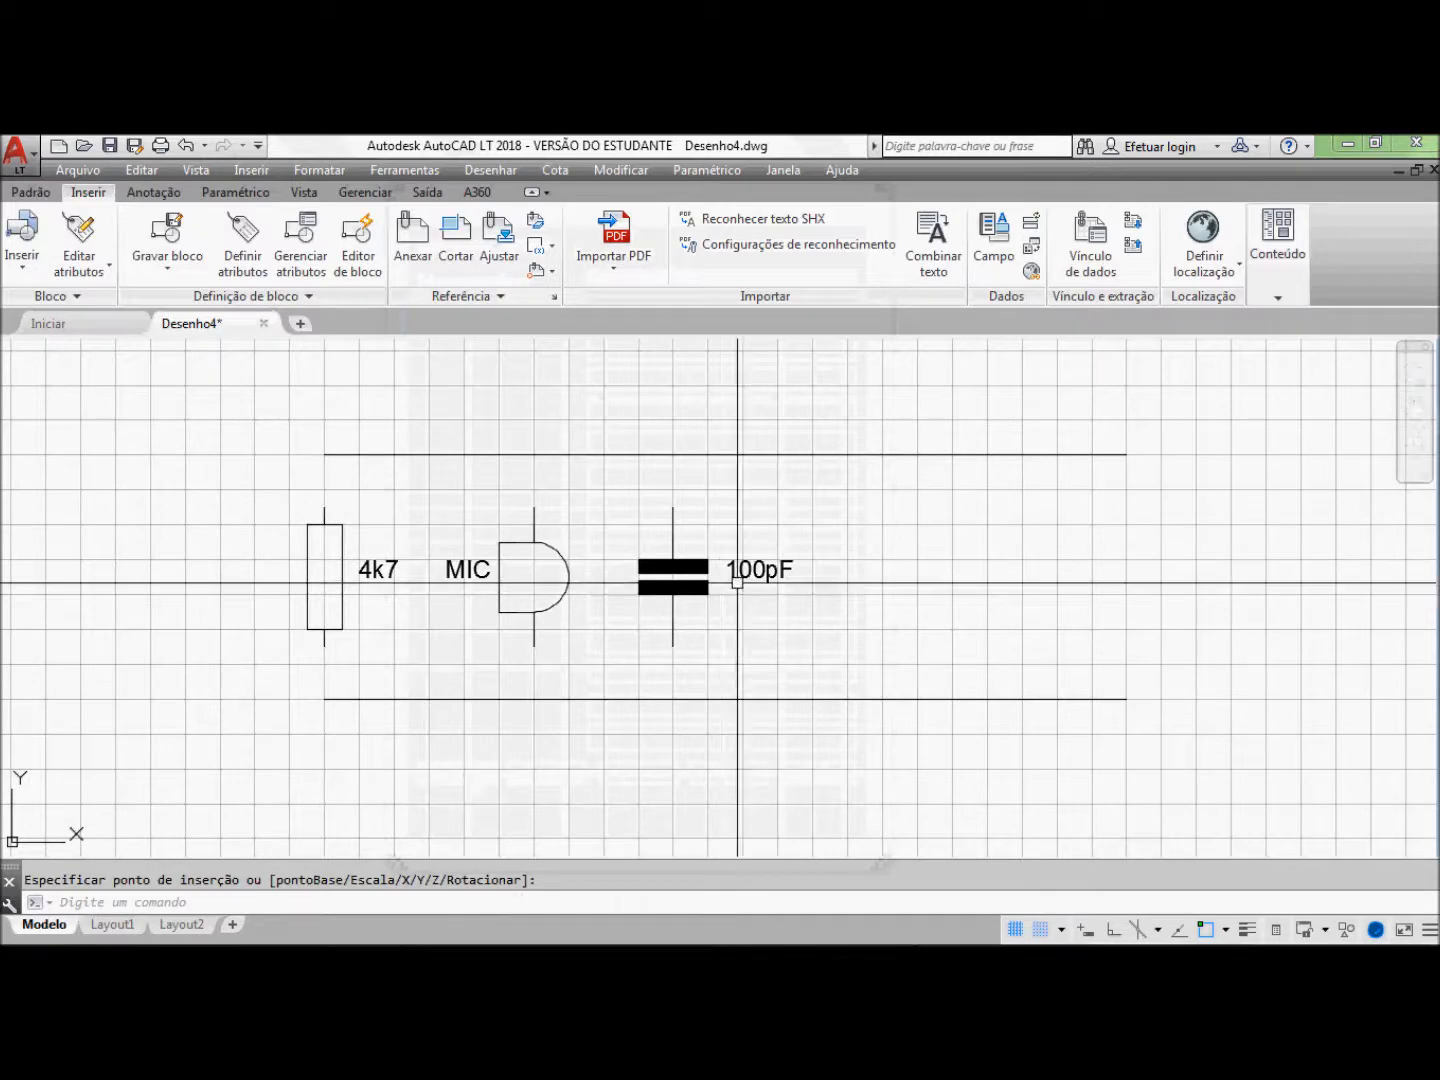
Step: Insert another Capacitor block about 25 units right of the 100pF capacitor, upper lead ends level, with capacitance value 2
click(692, 578)
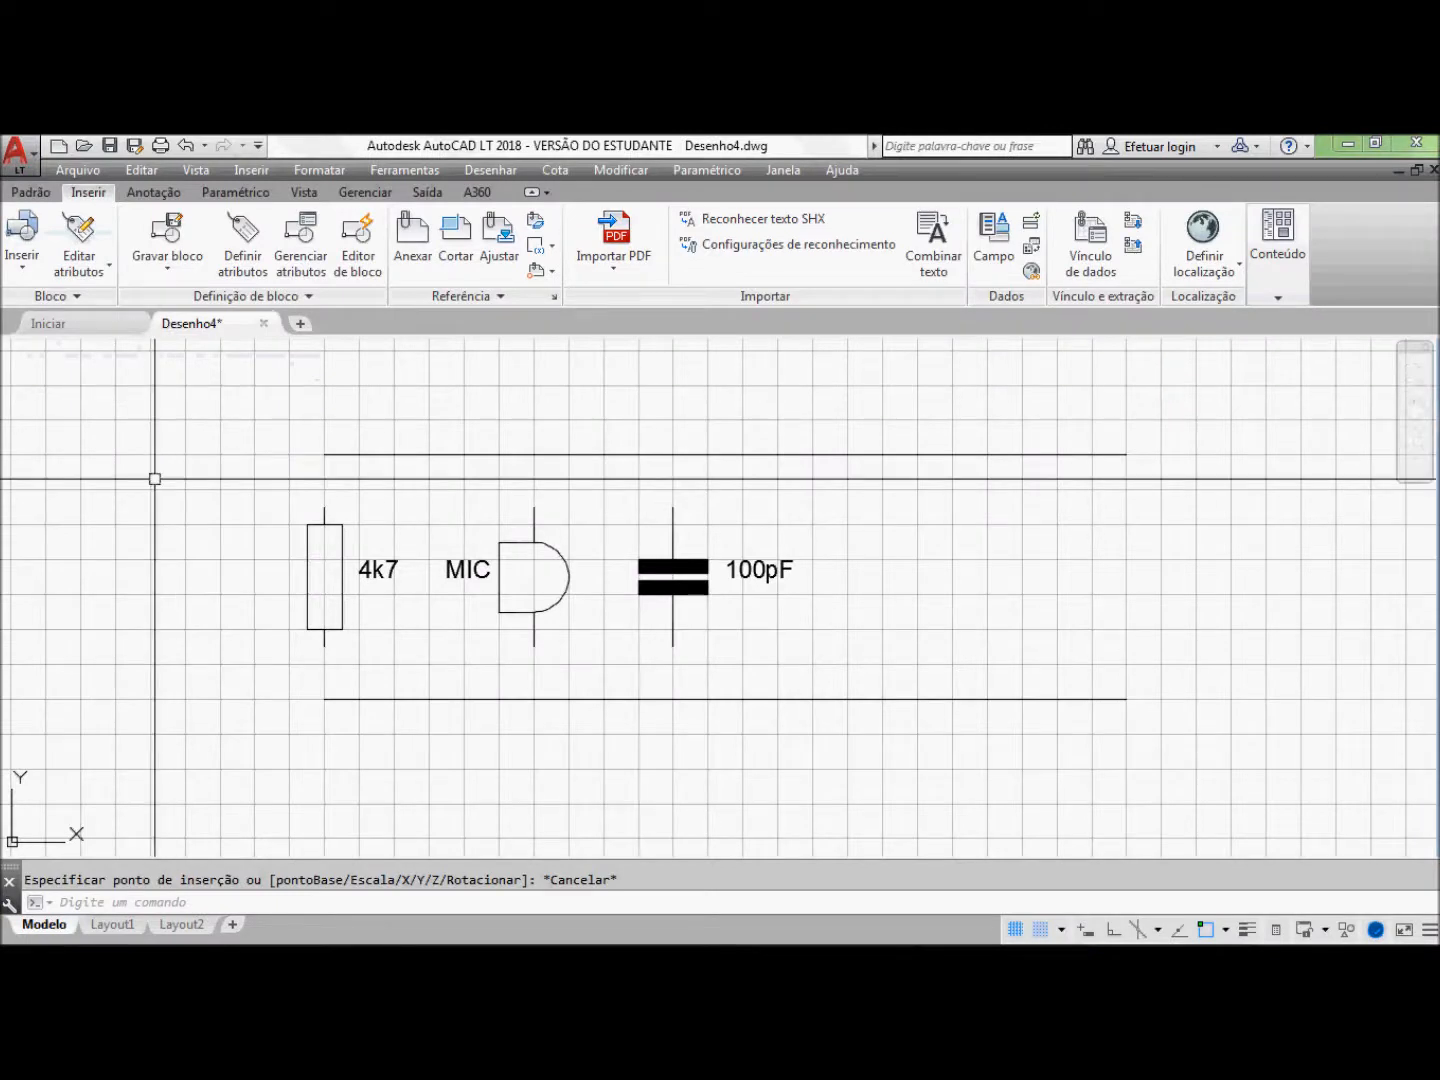
click(40, 268)
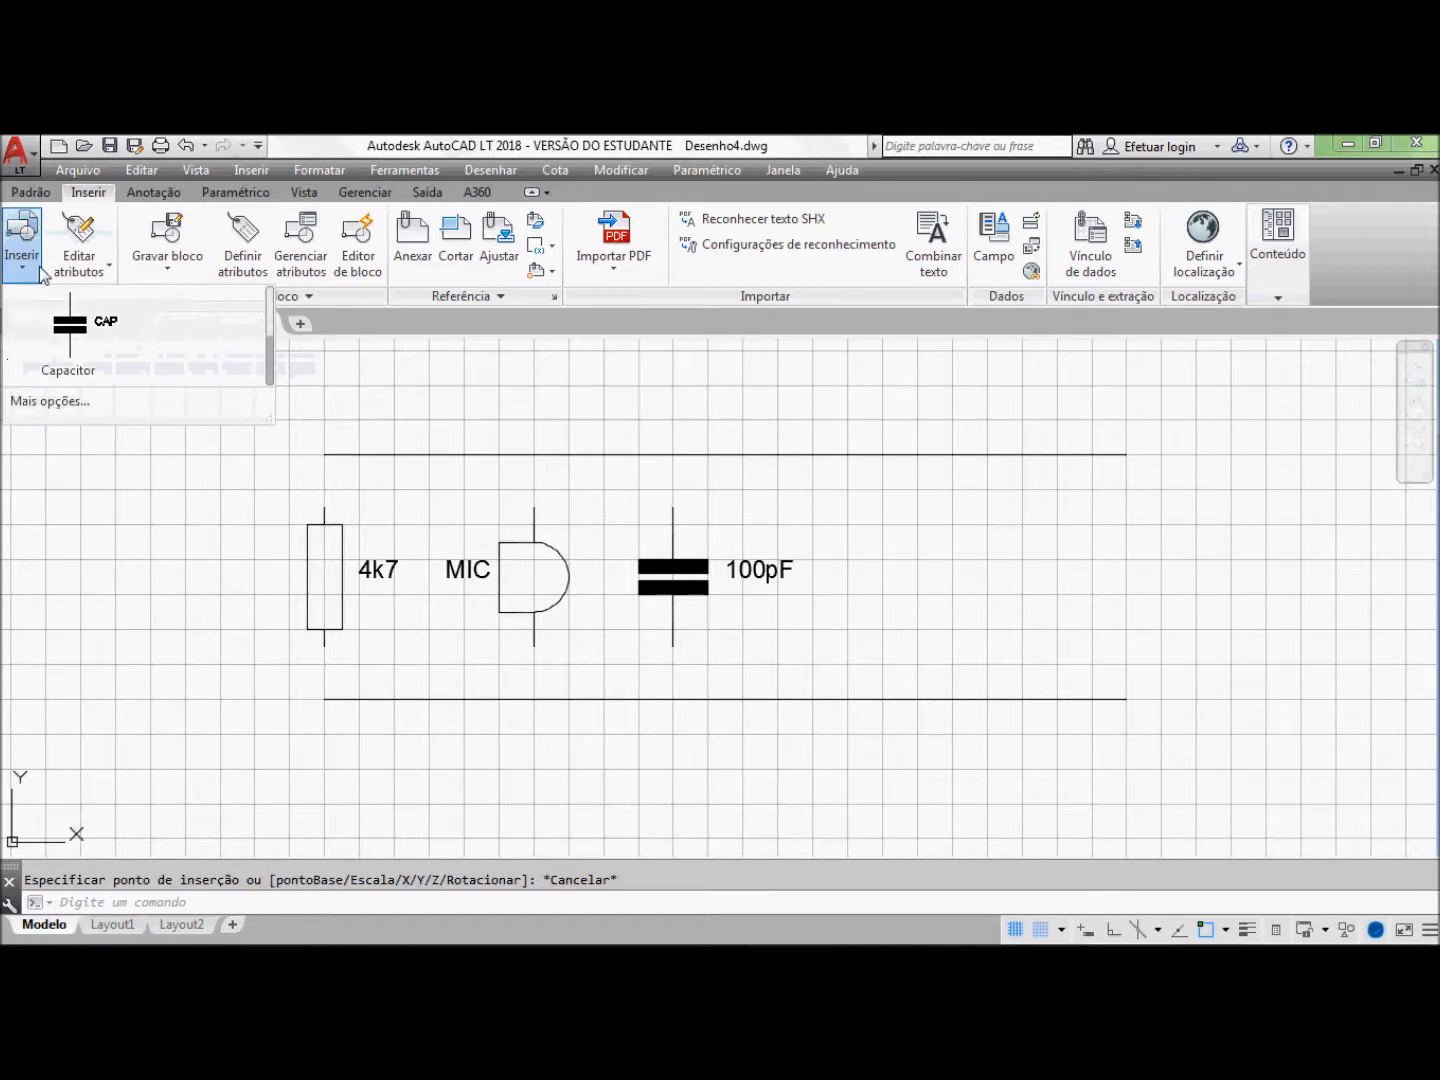
drag(268, 425, 392, 385)
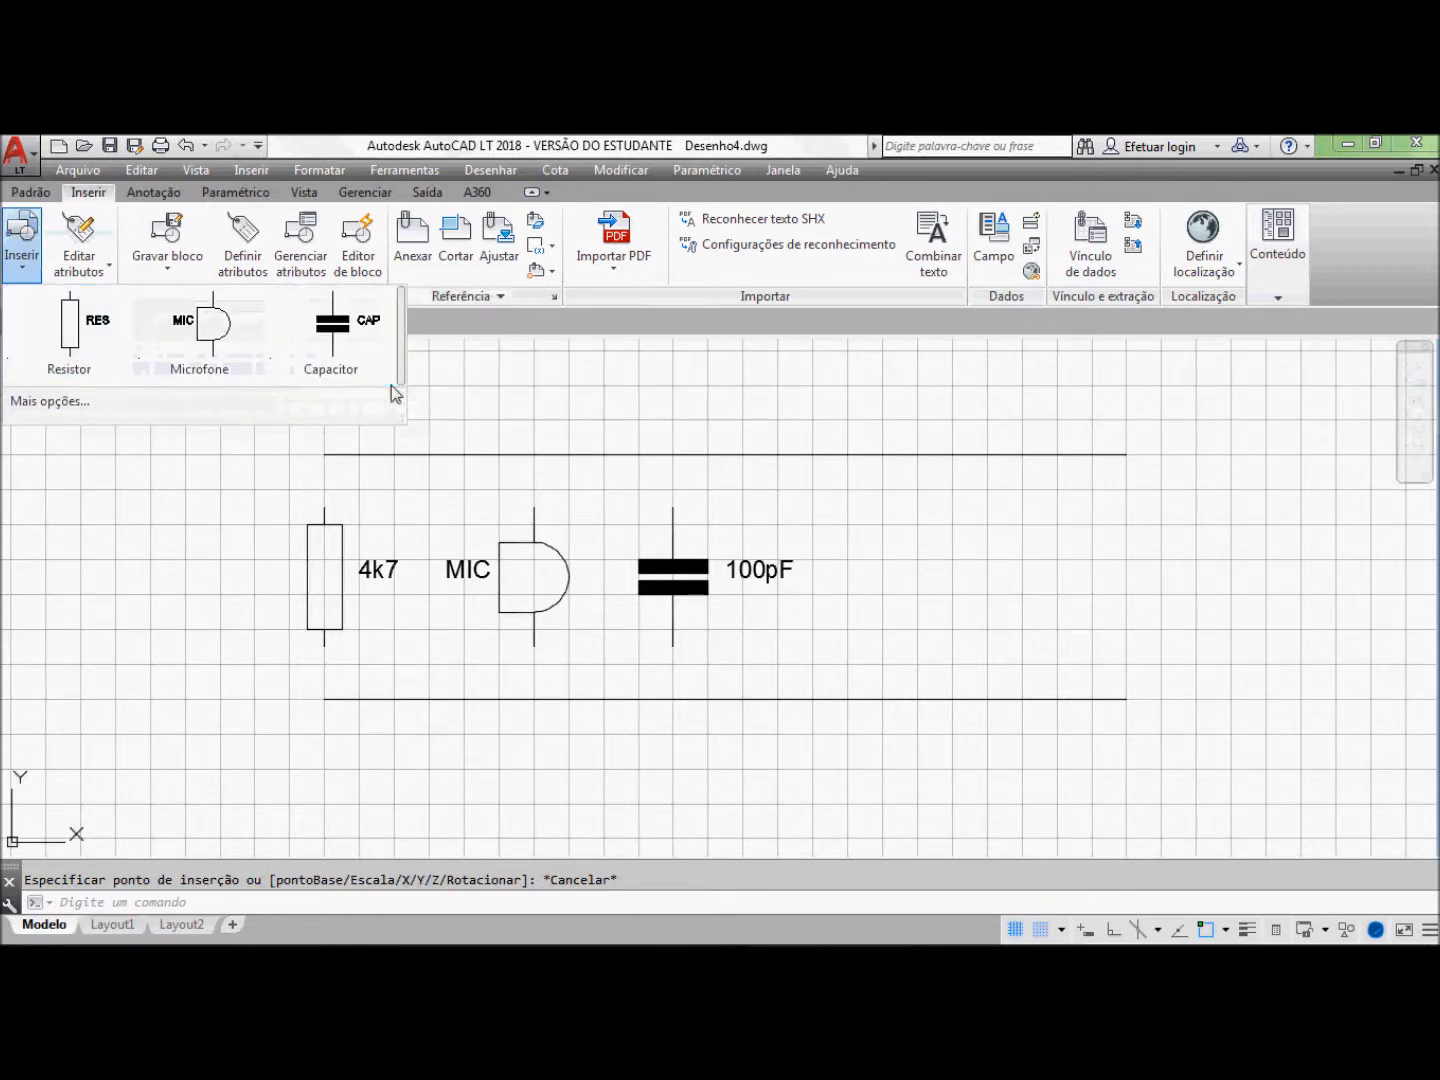
click(337, 348)
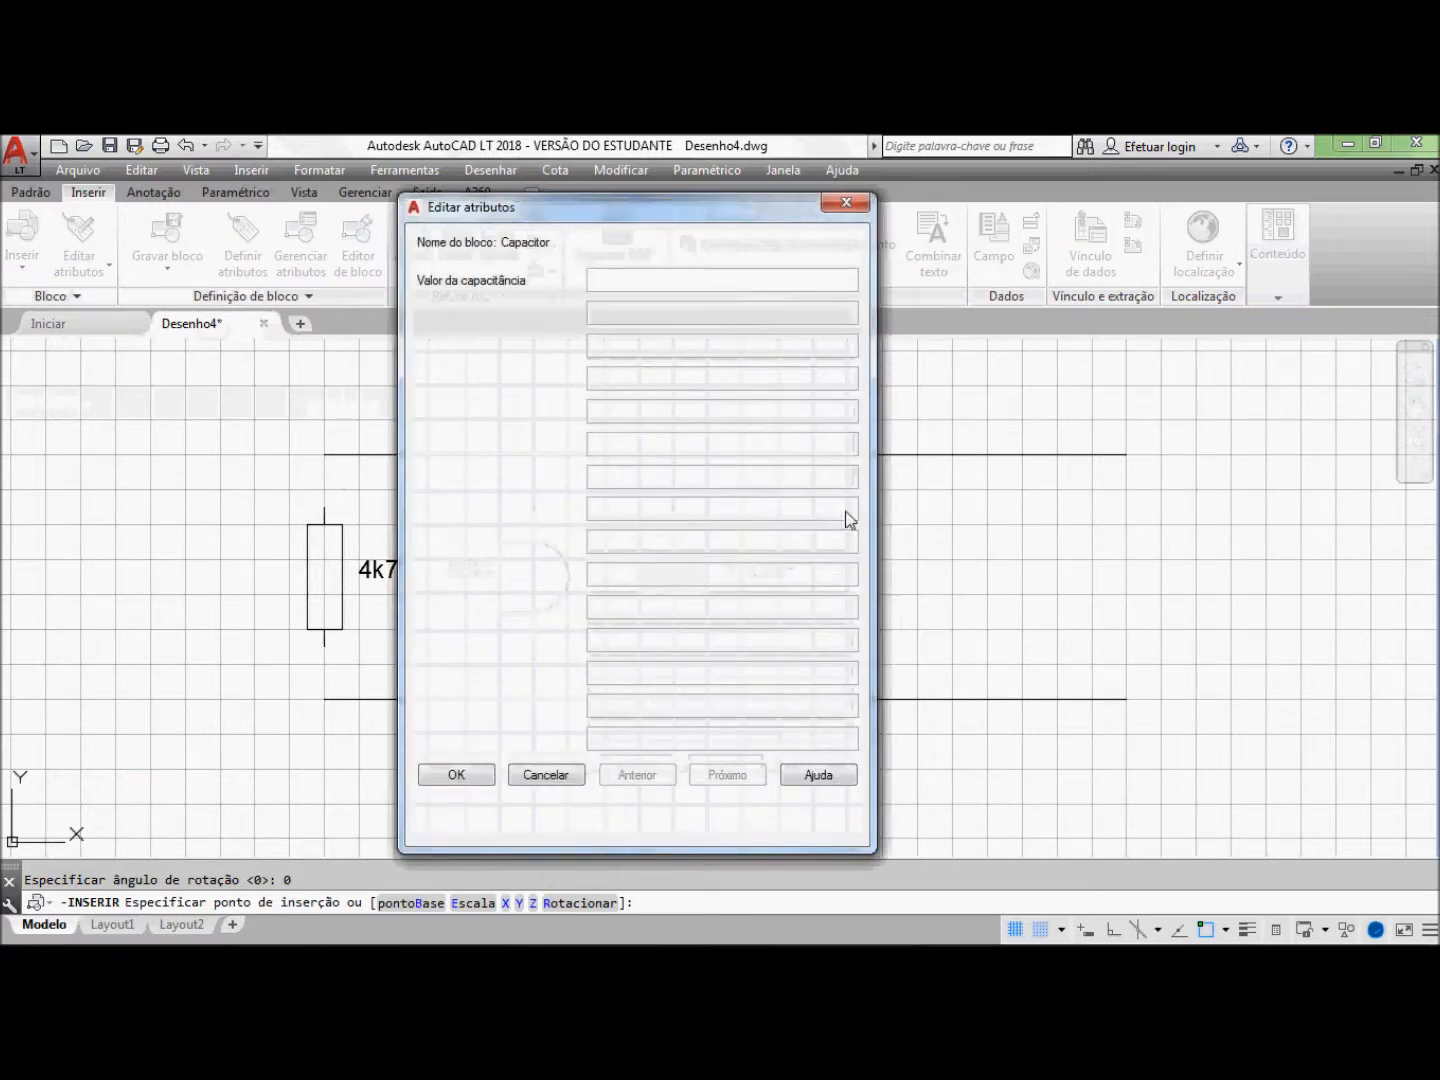
click(455, 772)
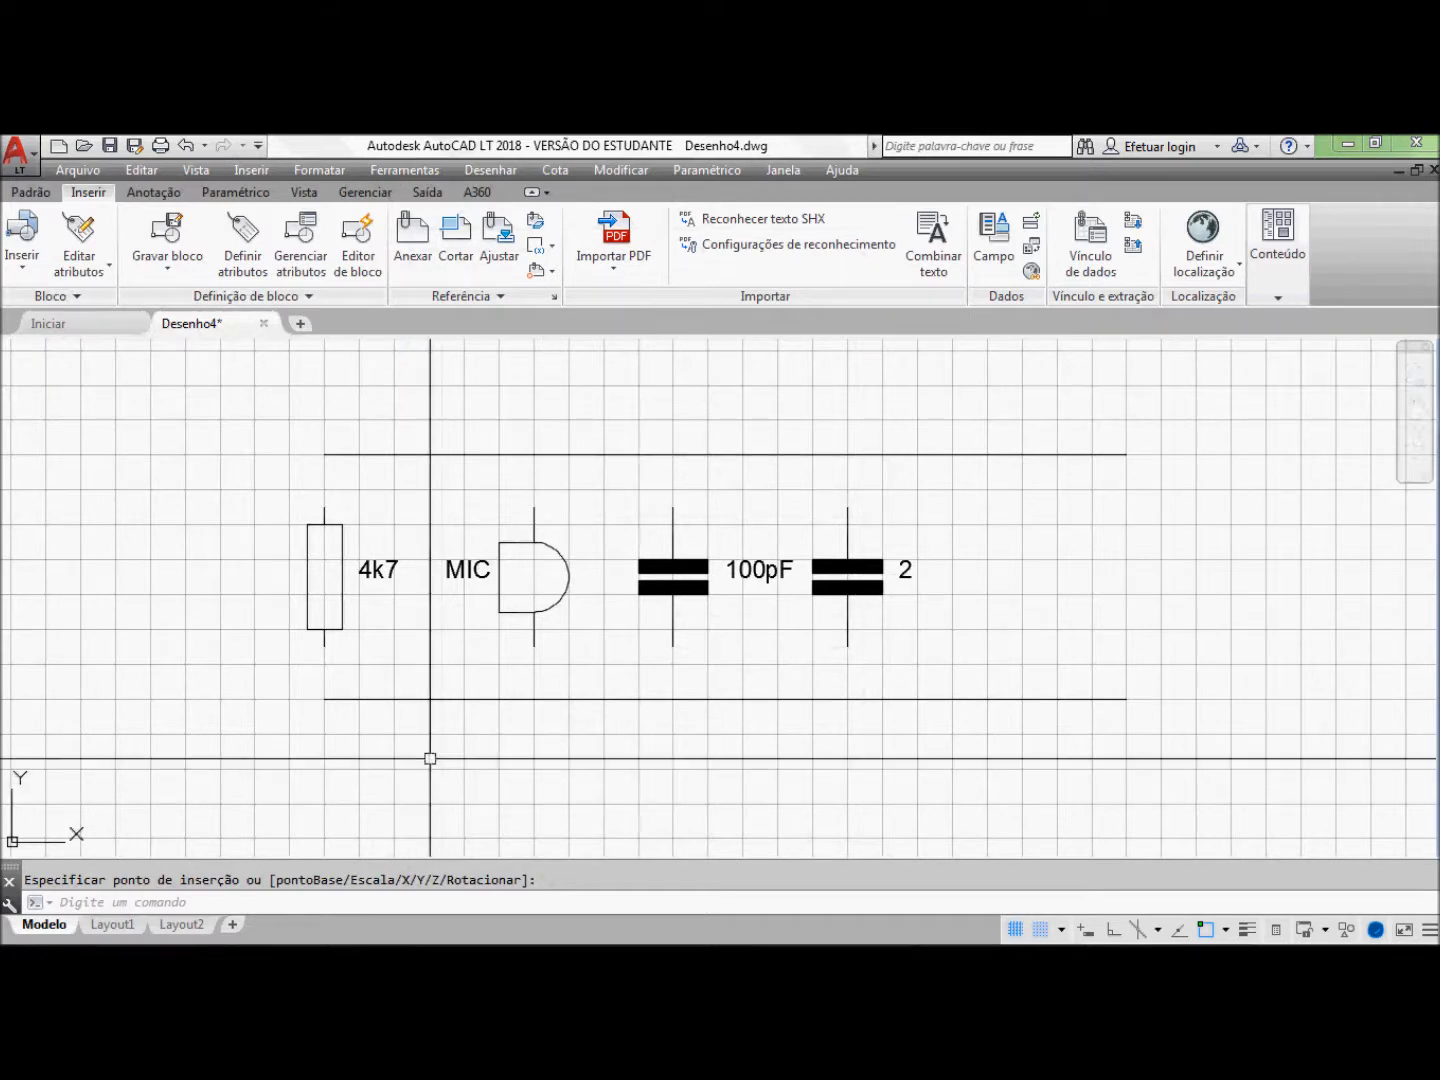
Step: Insert a Capacitor block with on-screen rotation of 90°, its lead starting about 15 units right of the second capacitor's centreline at mid-height, with capacitance value 30
click(19, 267)
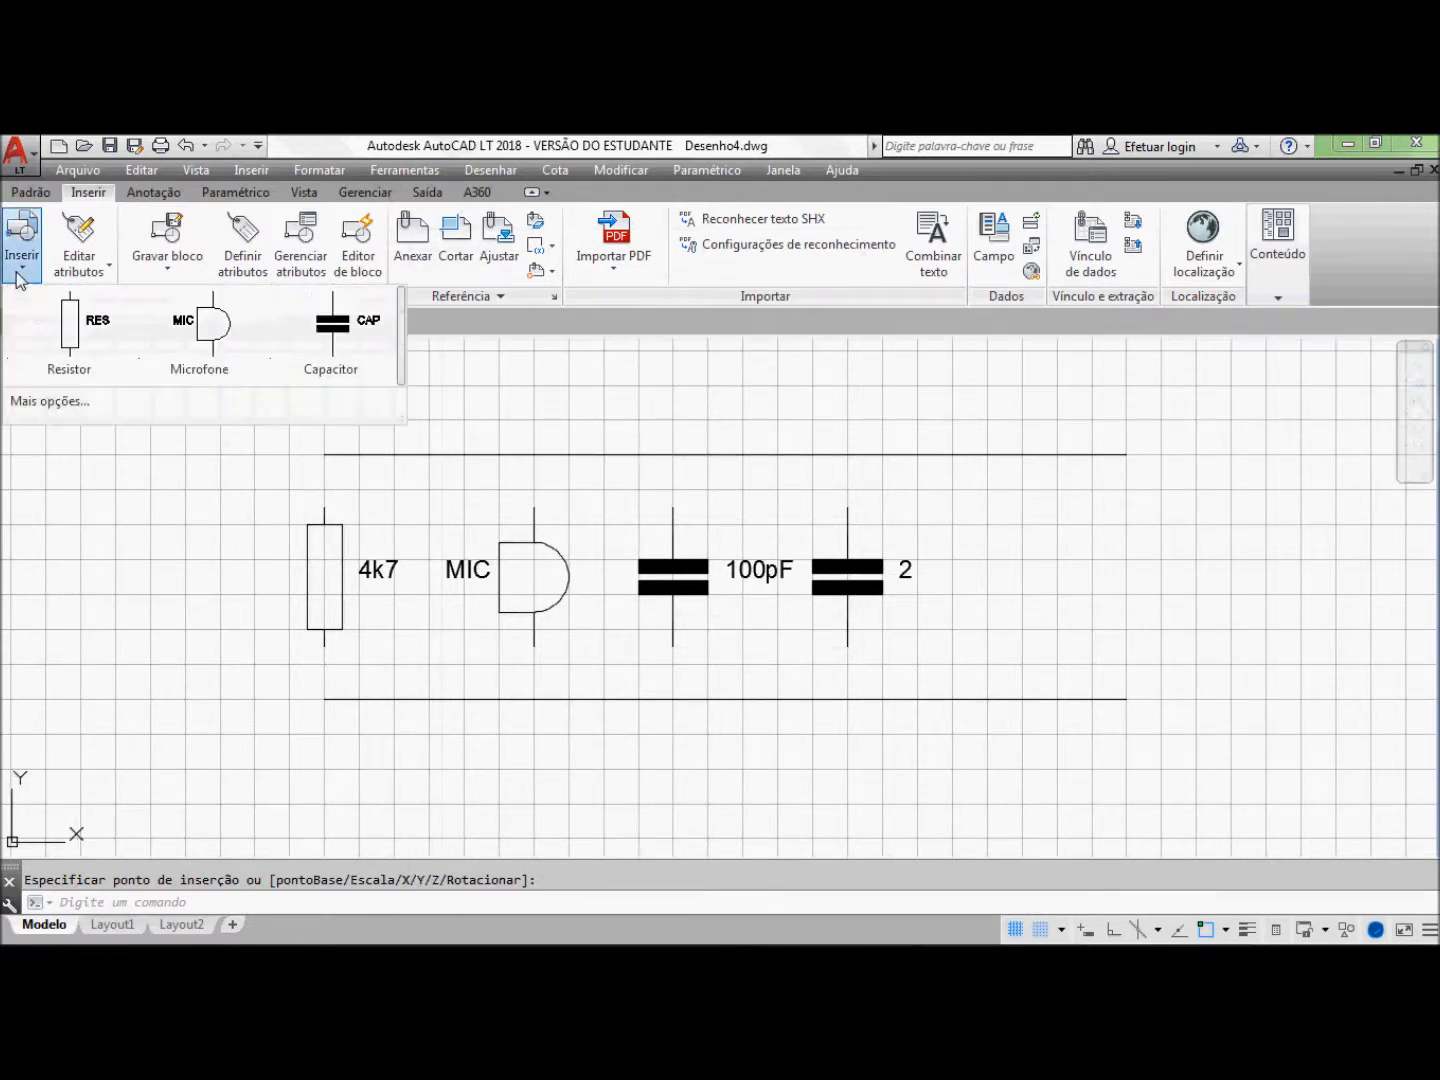
click(62, 412)
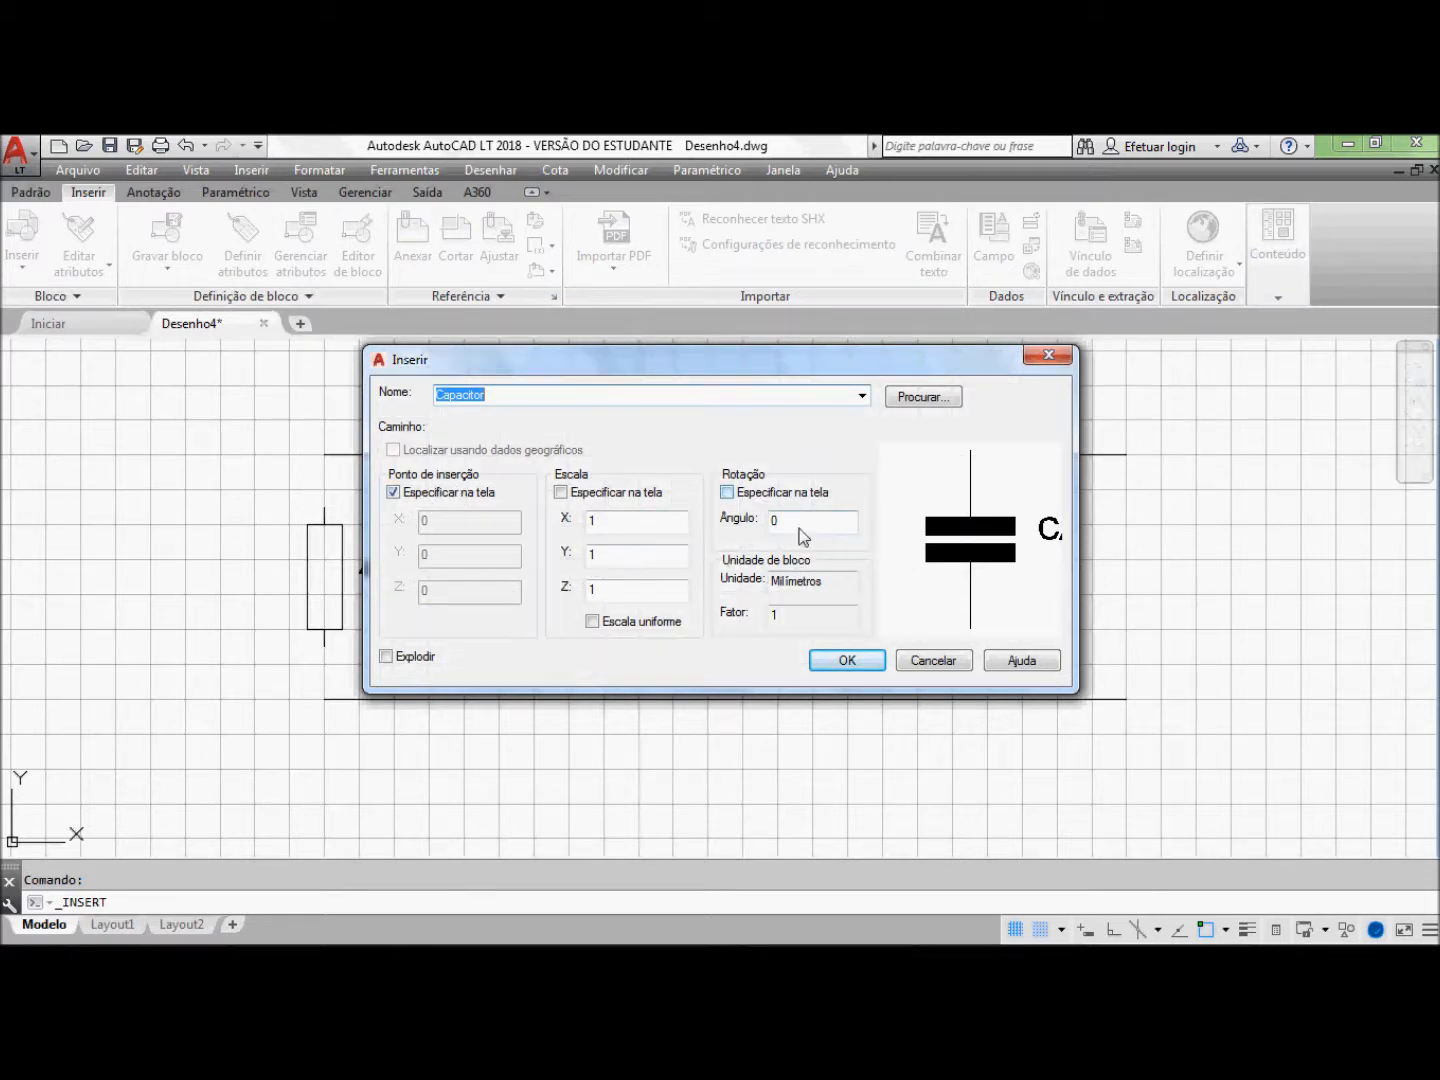
click(727, 492)
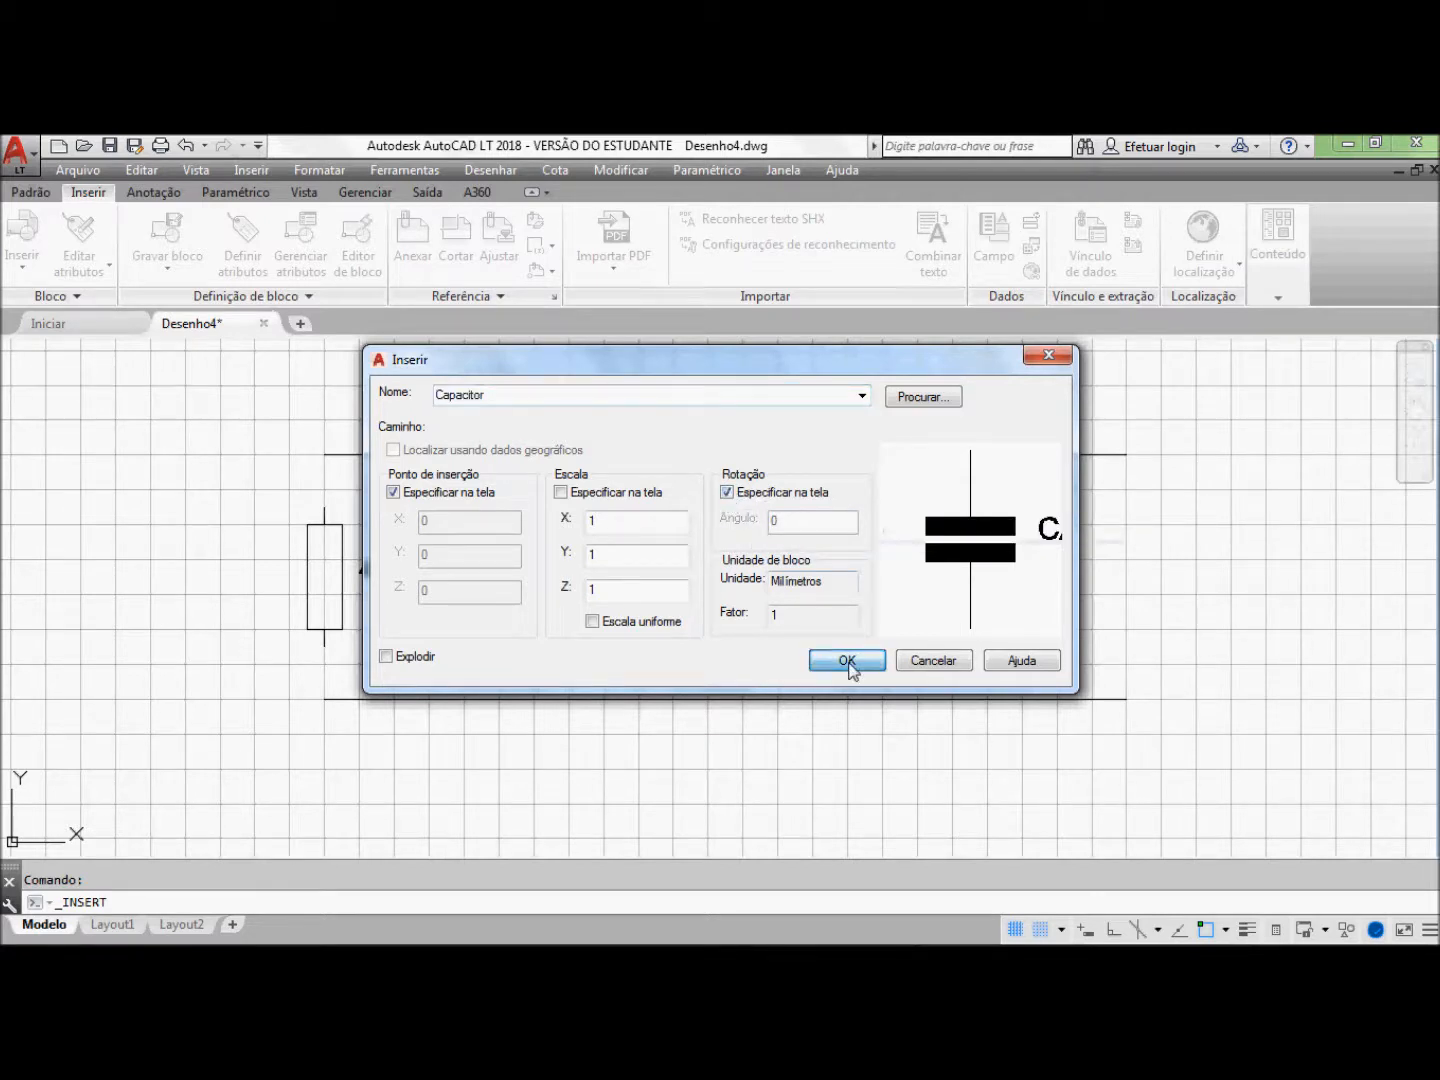
click(847, 661)
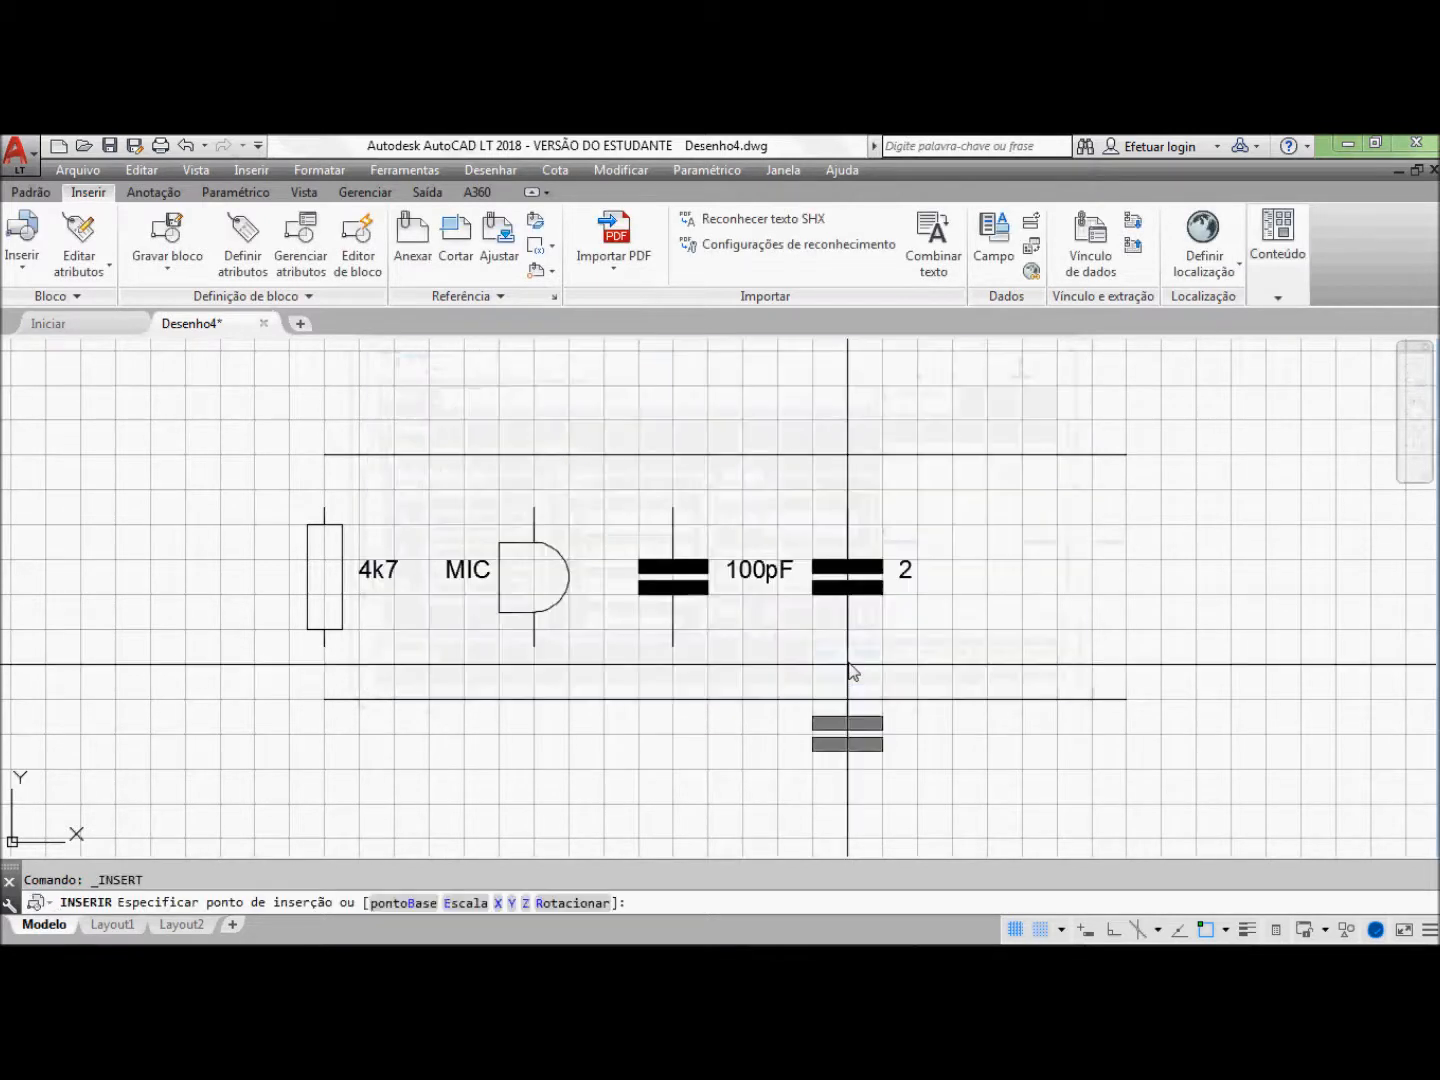
click(952, 579)
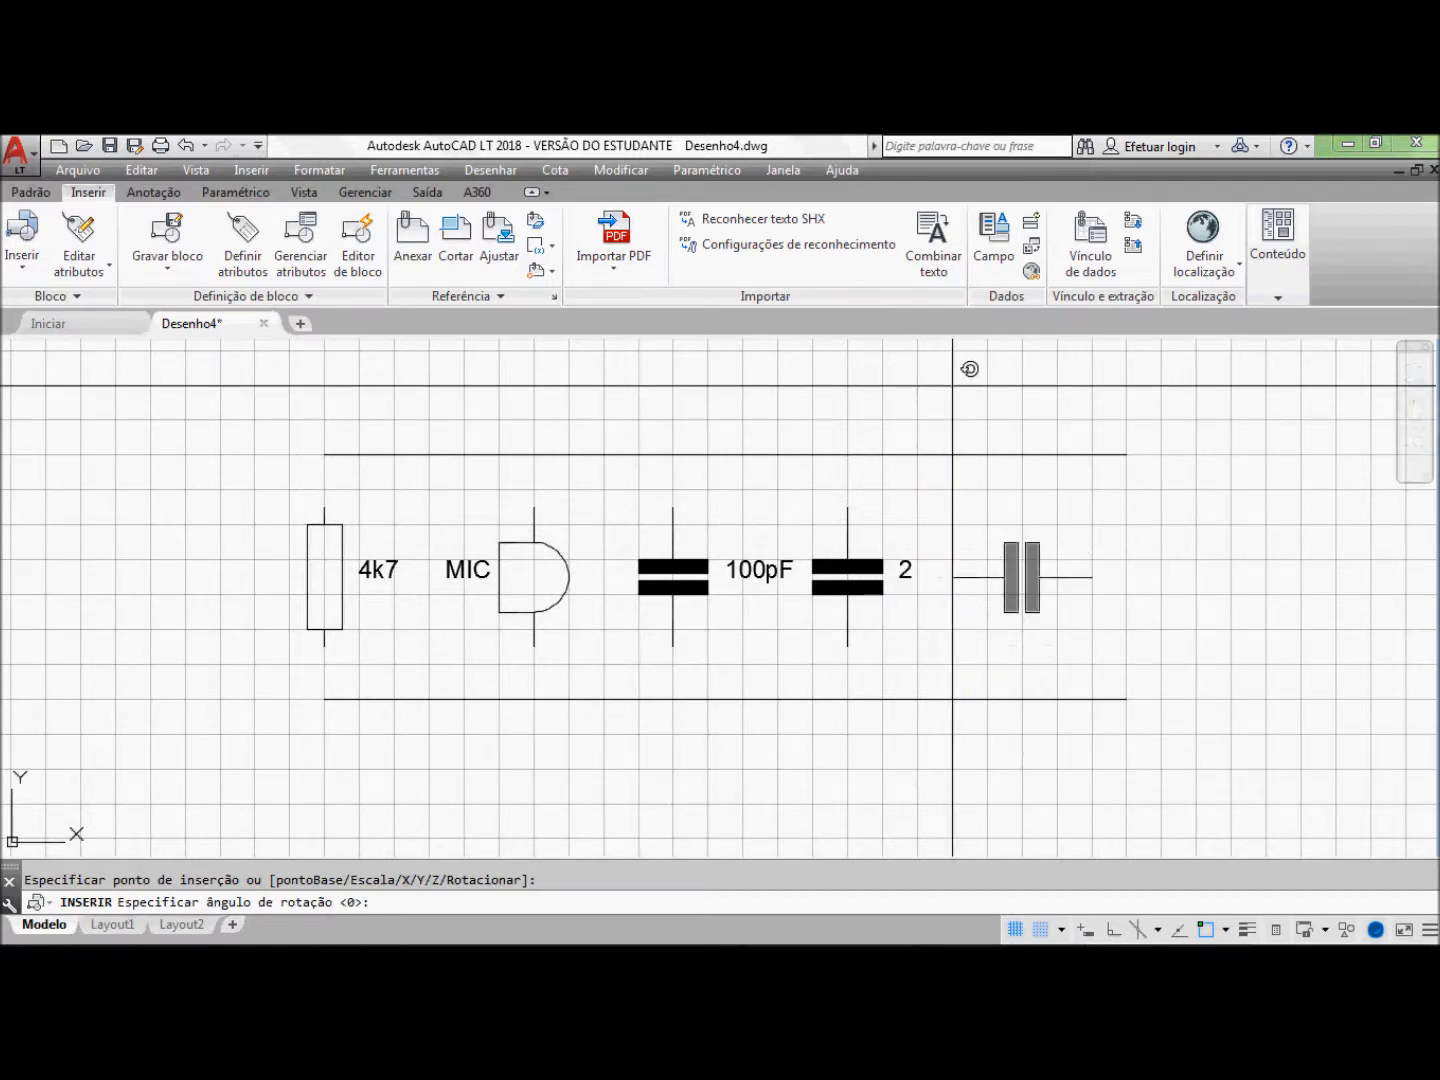
click(951, 386)
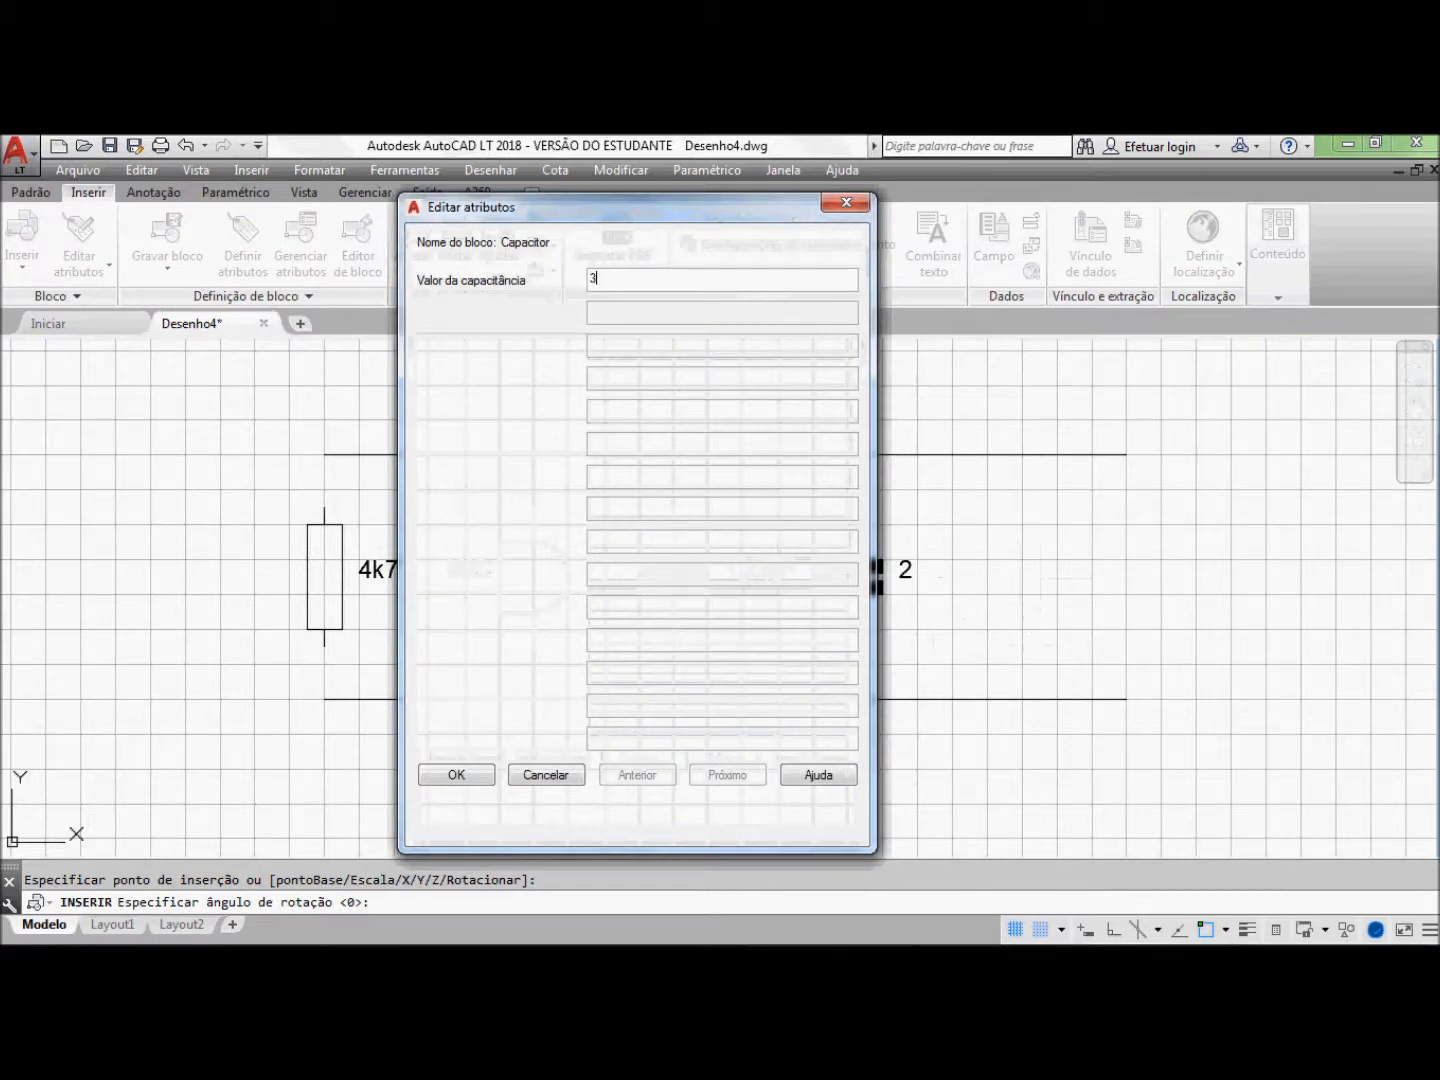
click(460, 776)
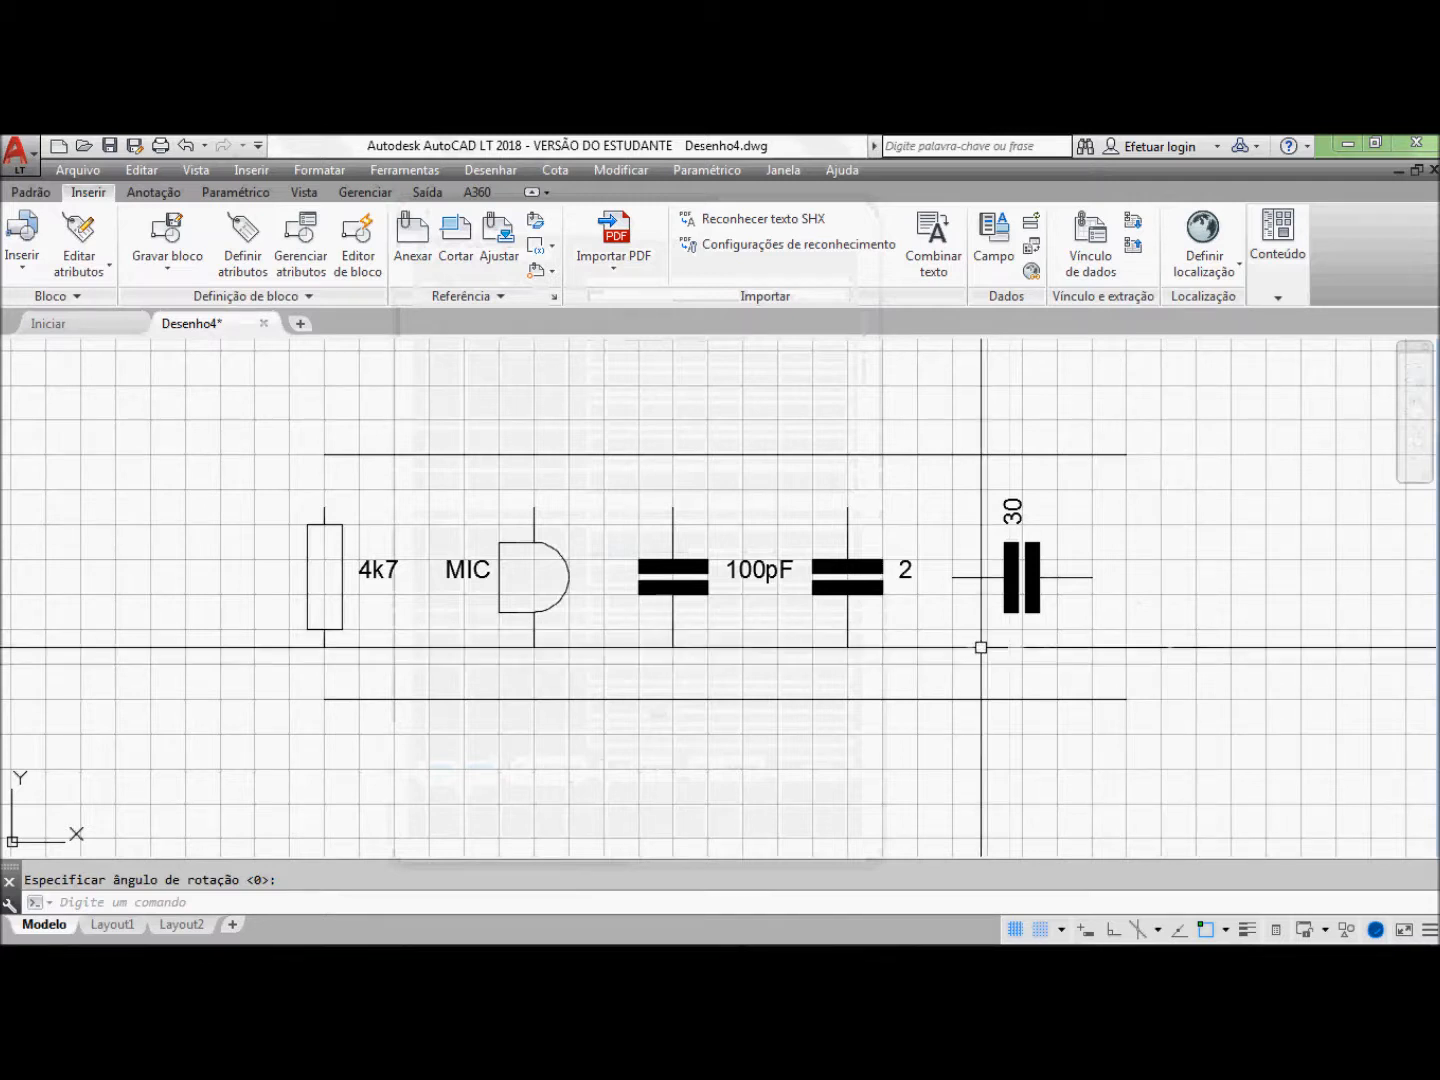
key(Return)
click(1018, 571)
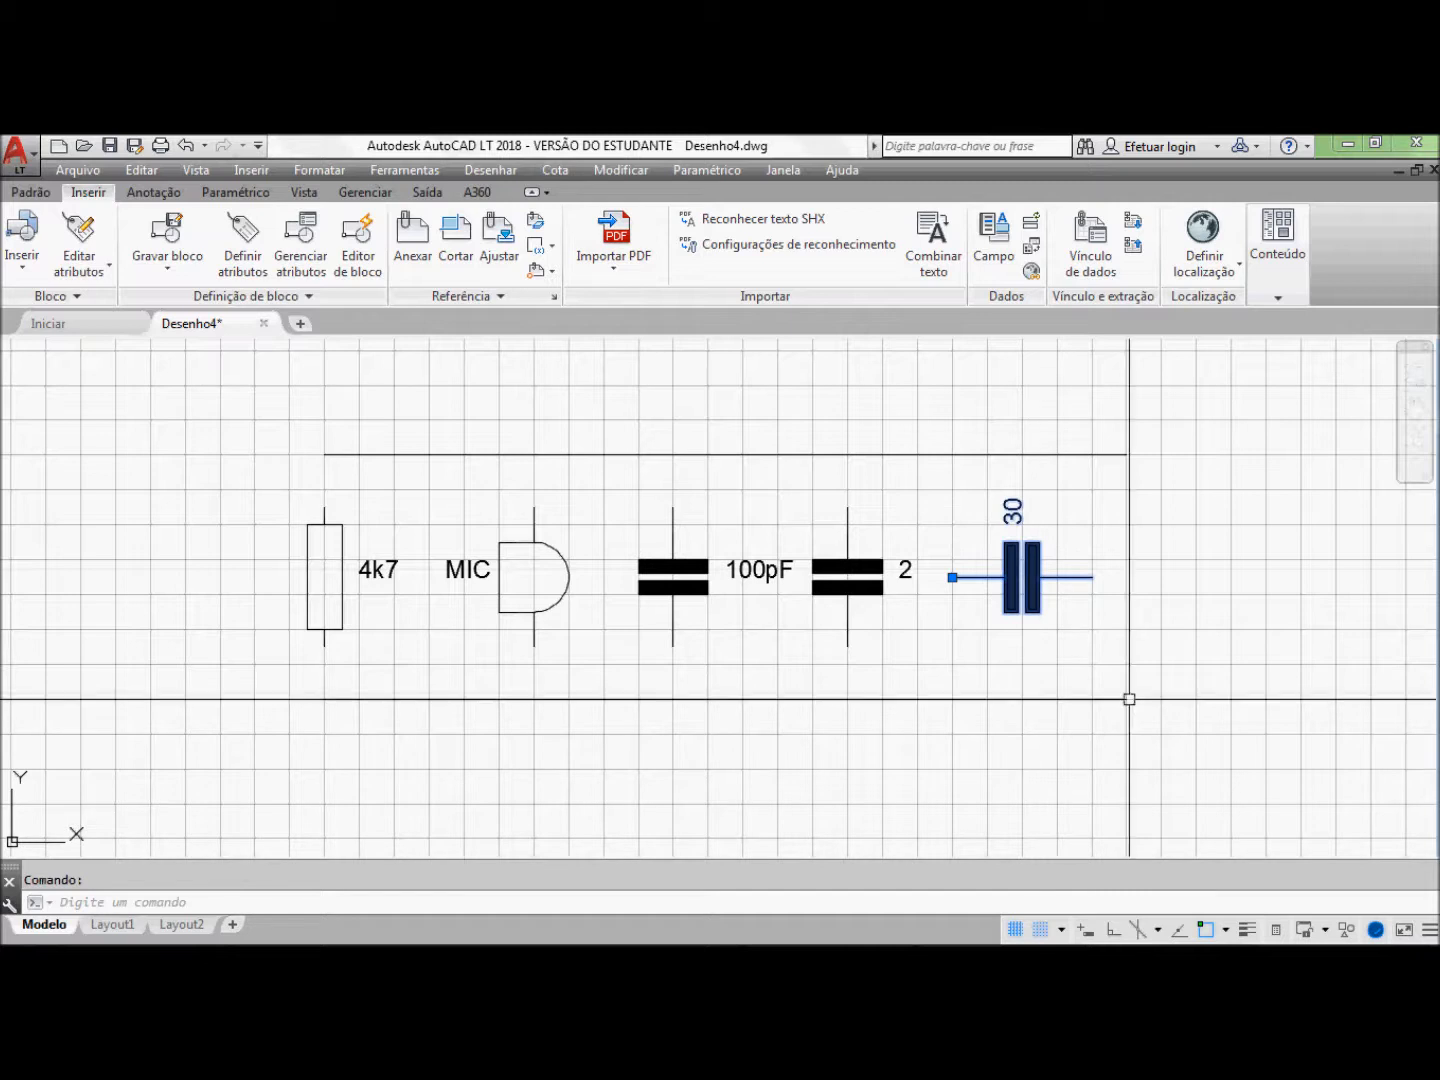
key(Escape)
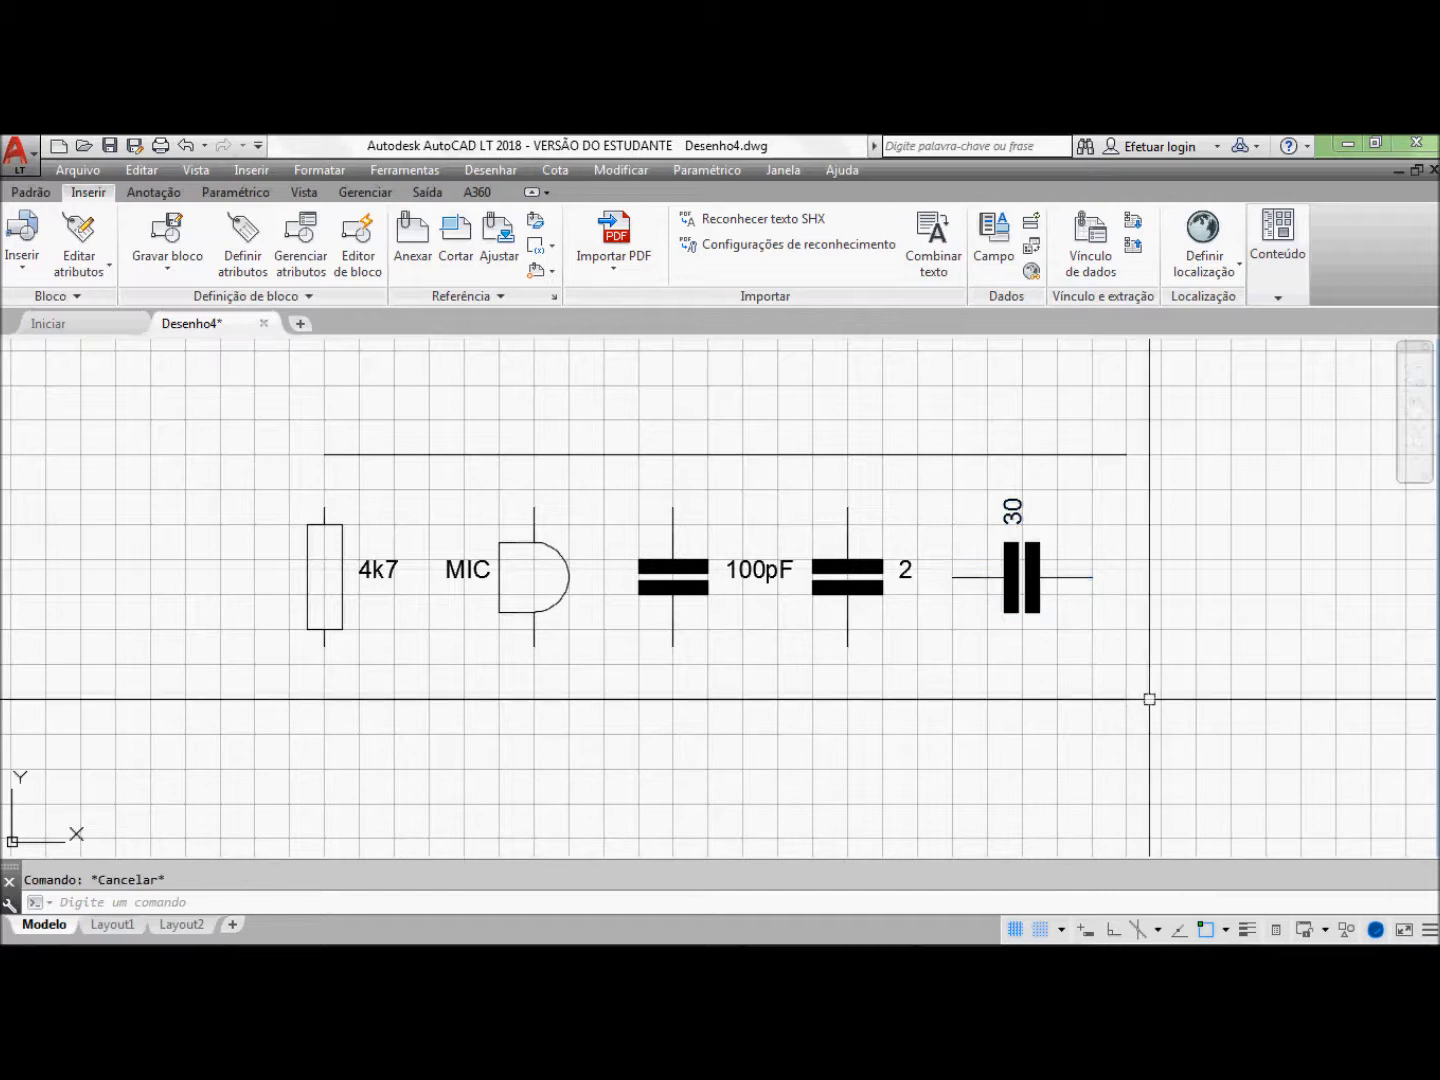
Step: Explode the horizontal capacitor block into its separate objects
click(31, 192)
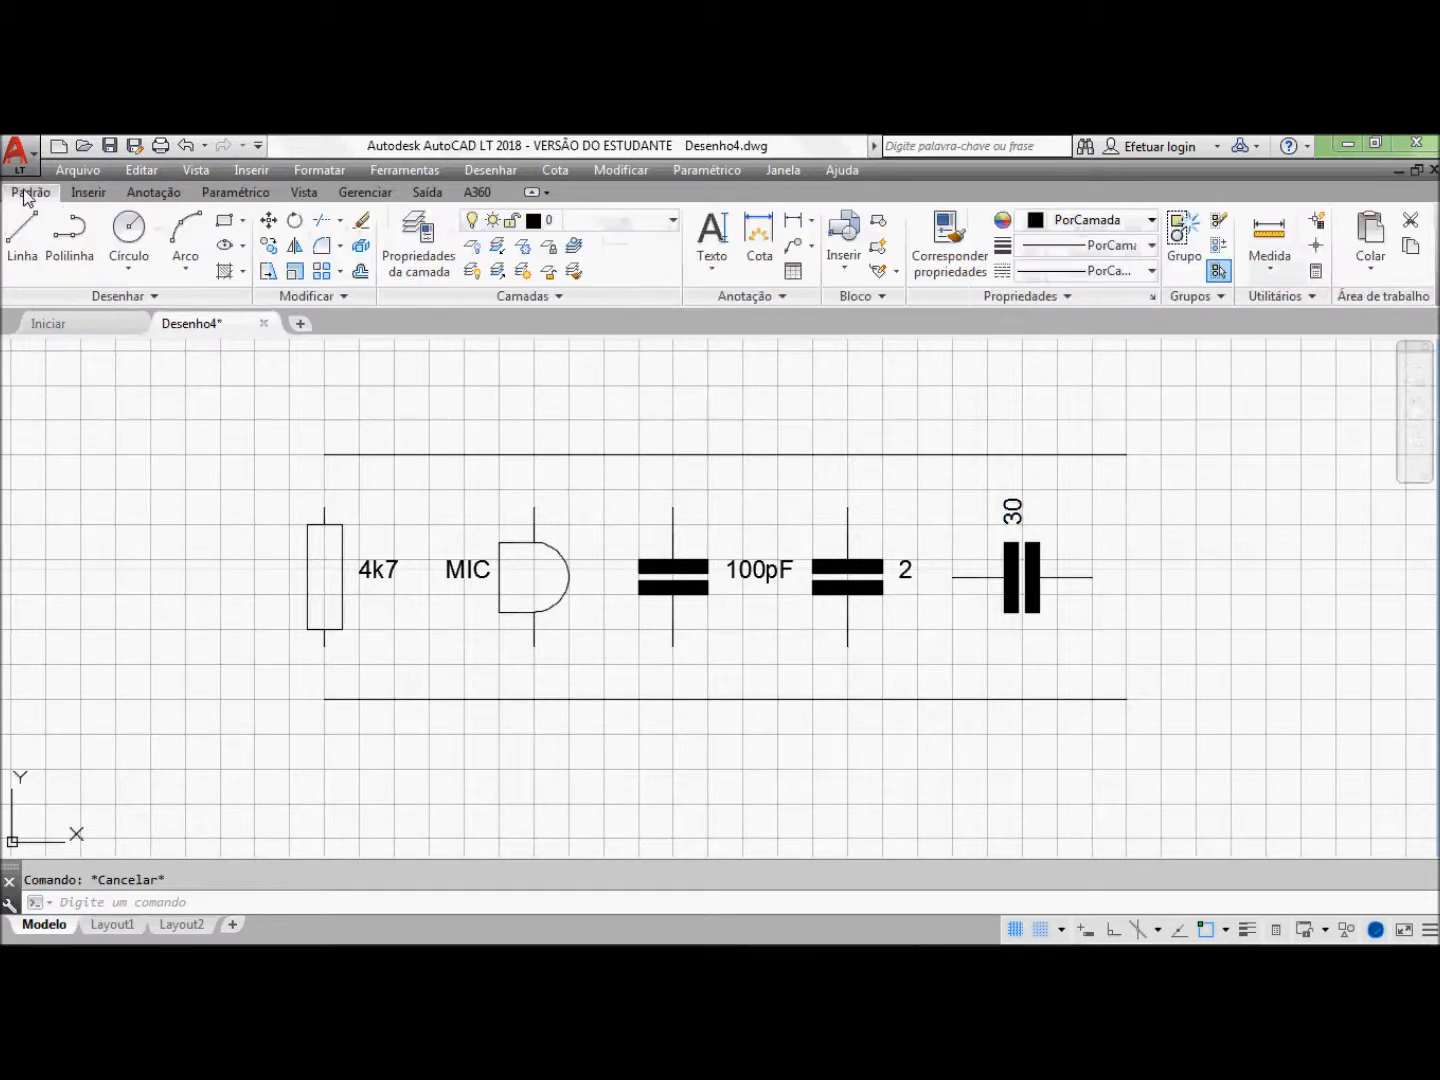
click(363, 250)
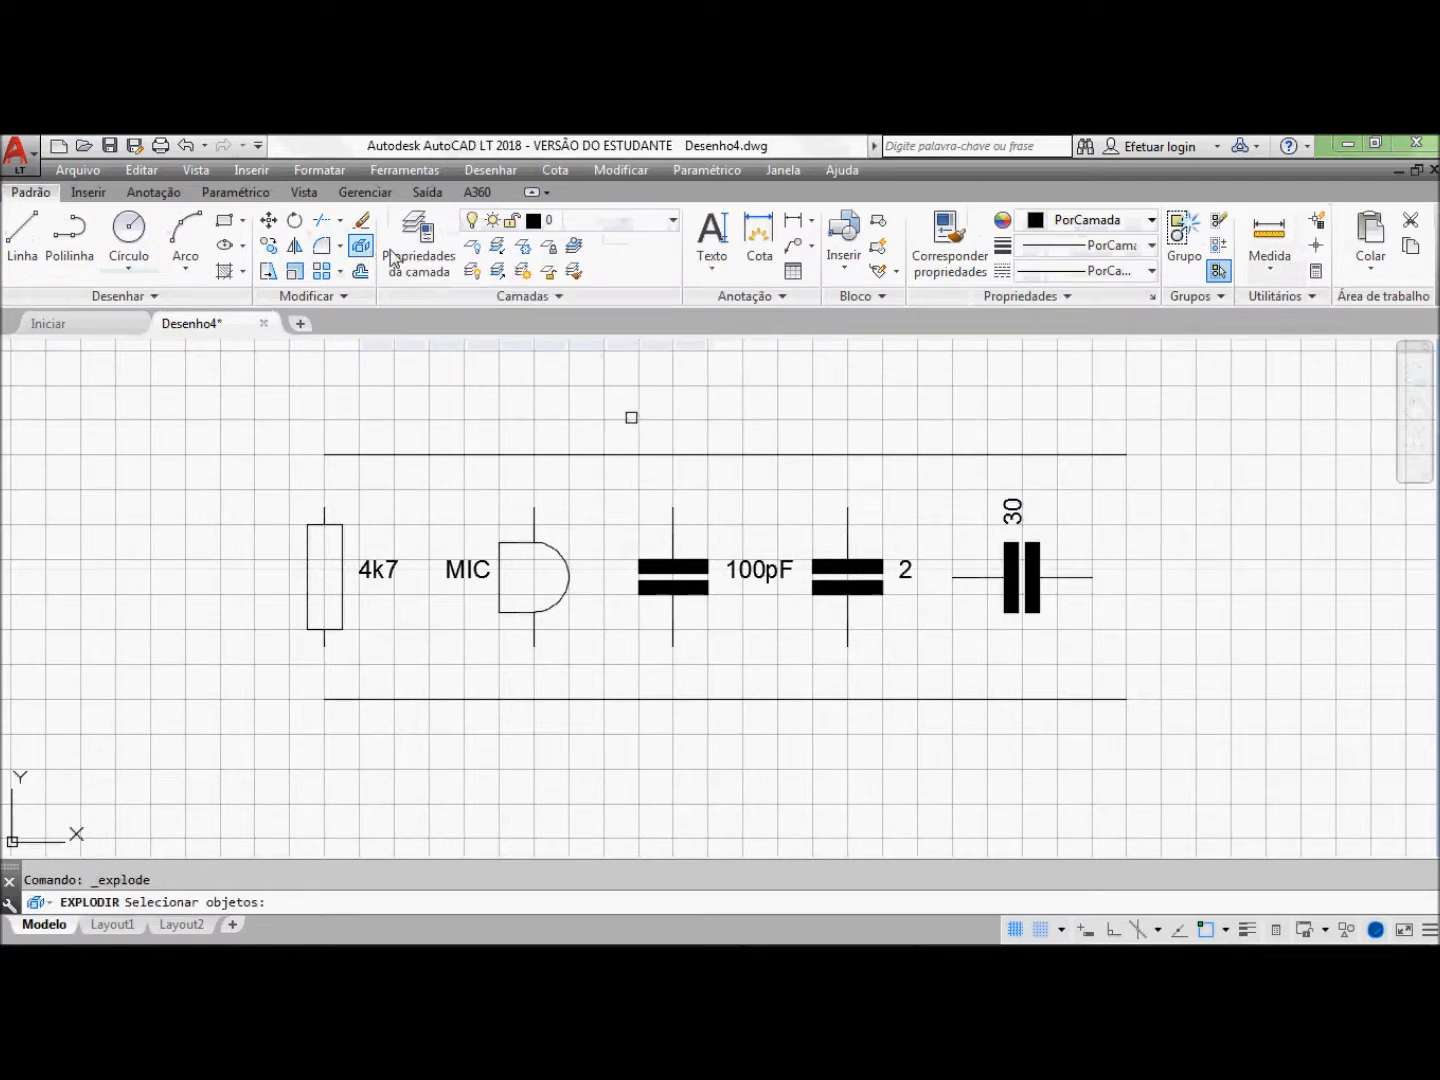
click(1021, 577)
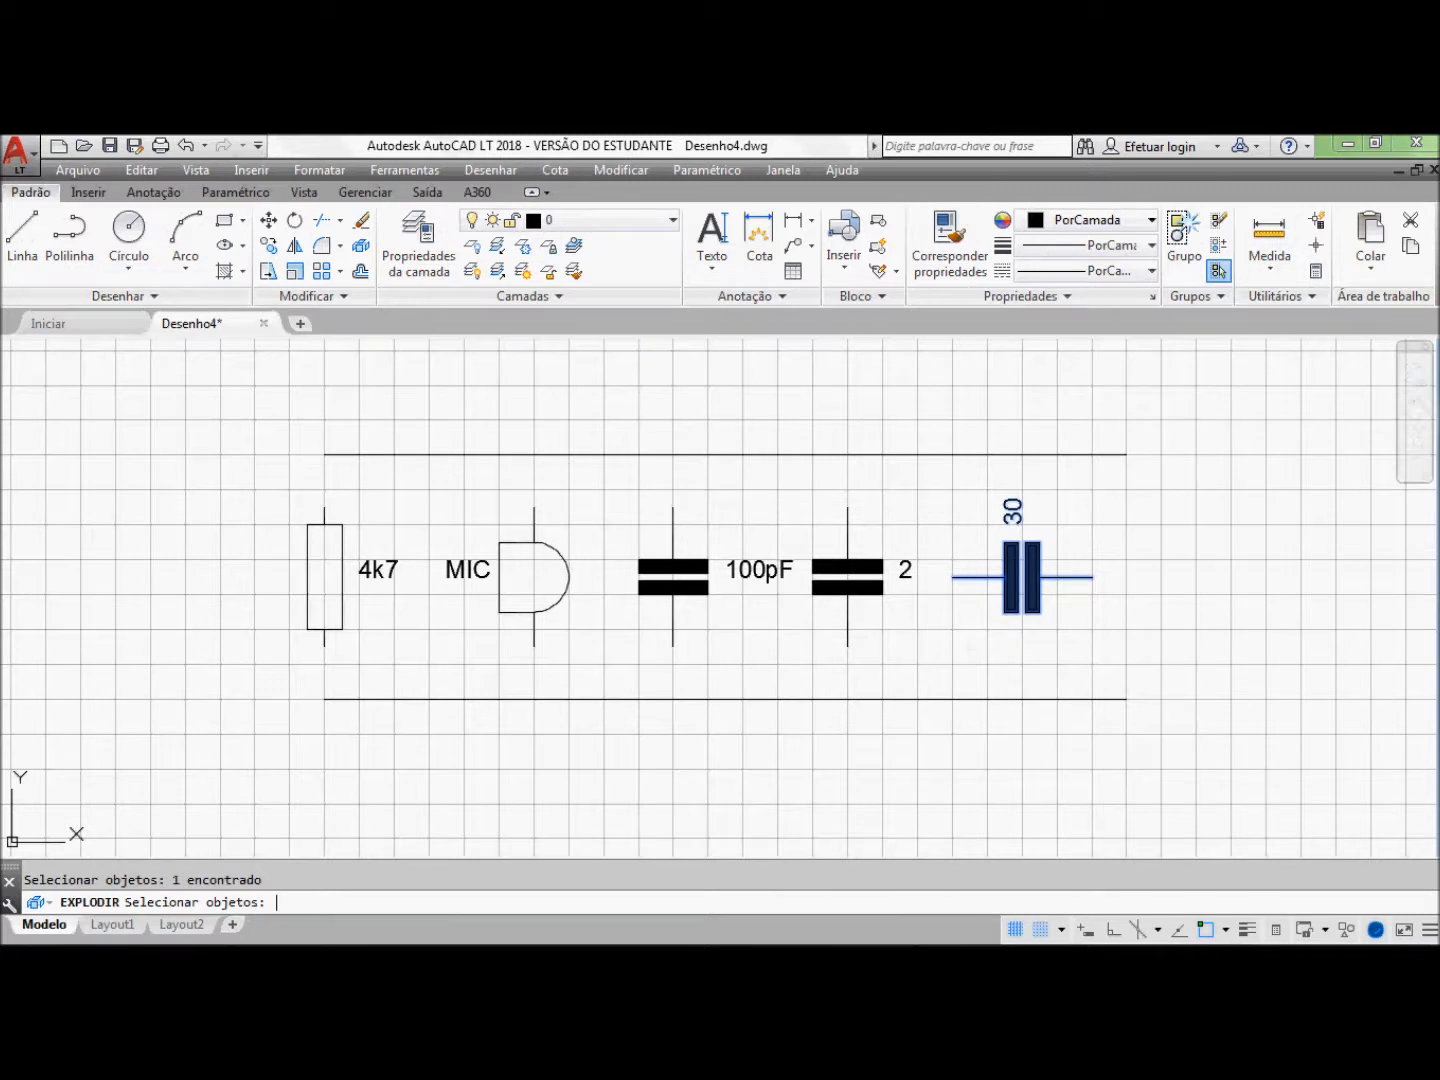
key(Return)
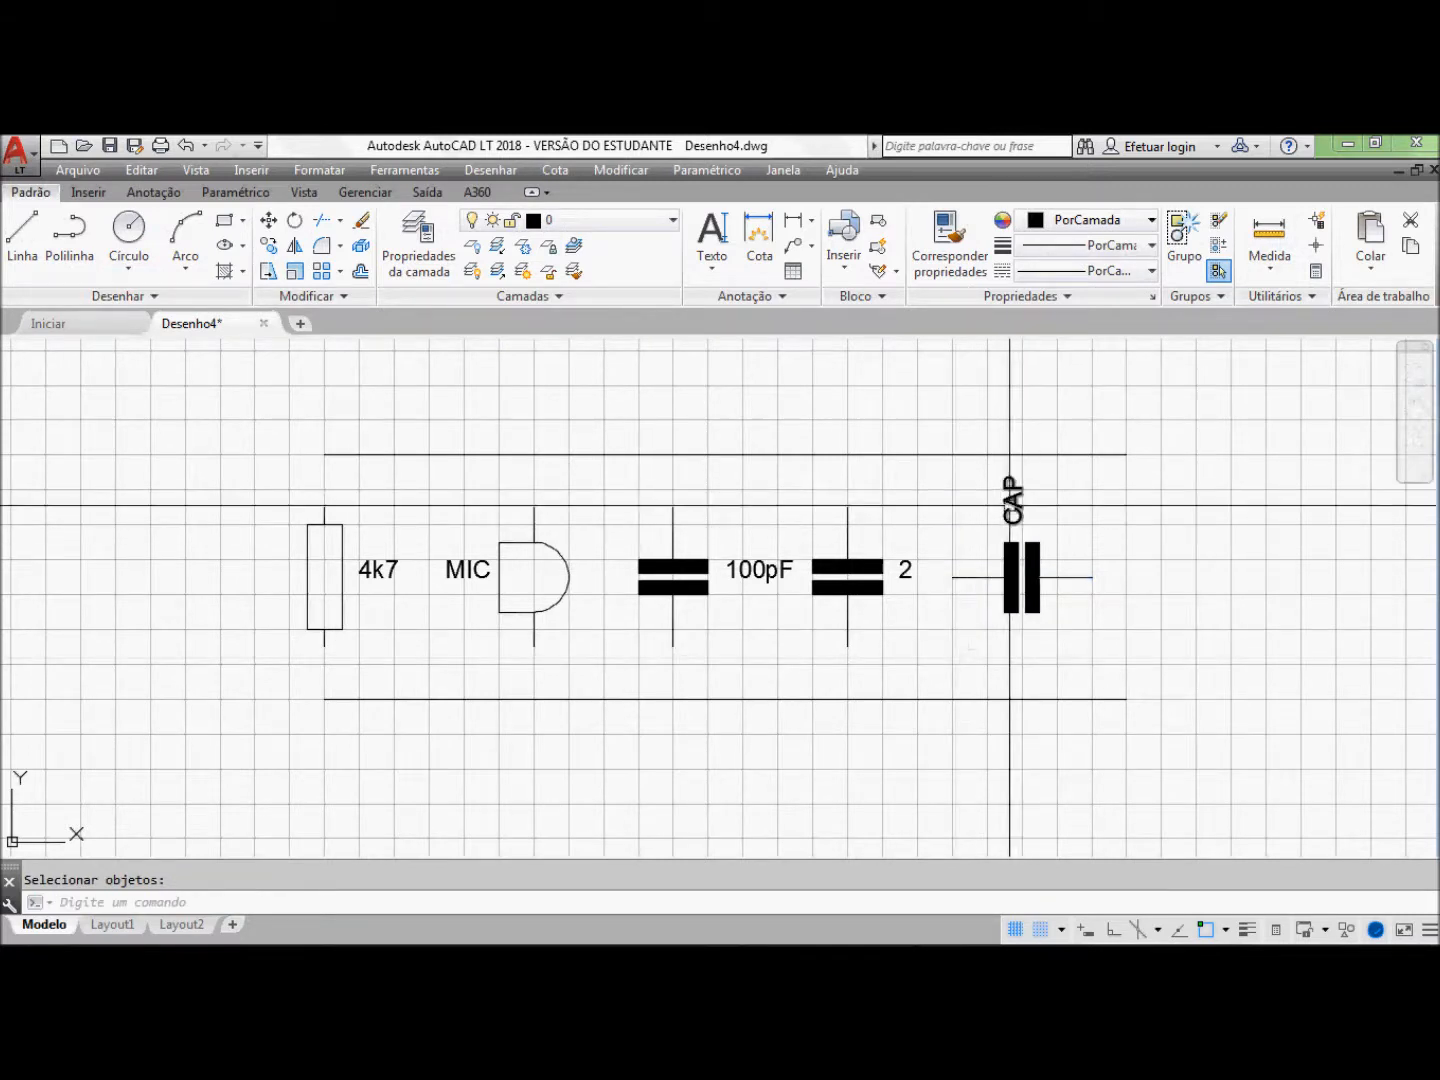
Step: Rotate the exploded capacitor's CAP attribute 90° clockwise so it reads horizontally, using a base point just above the left plate
click(293, 230)
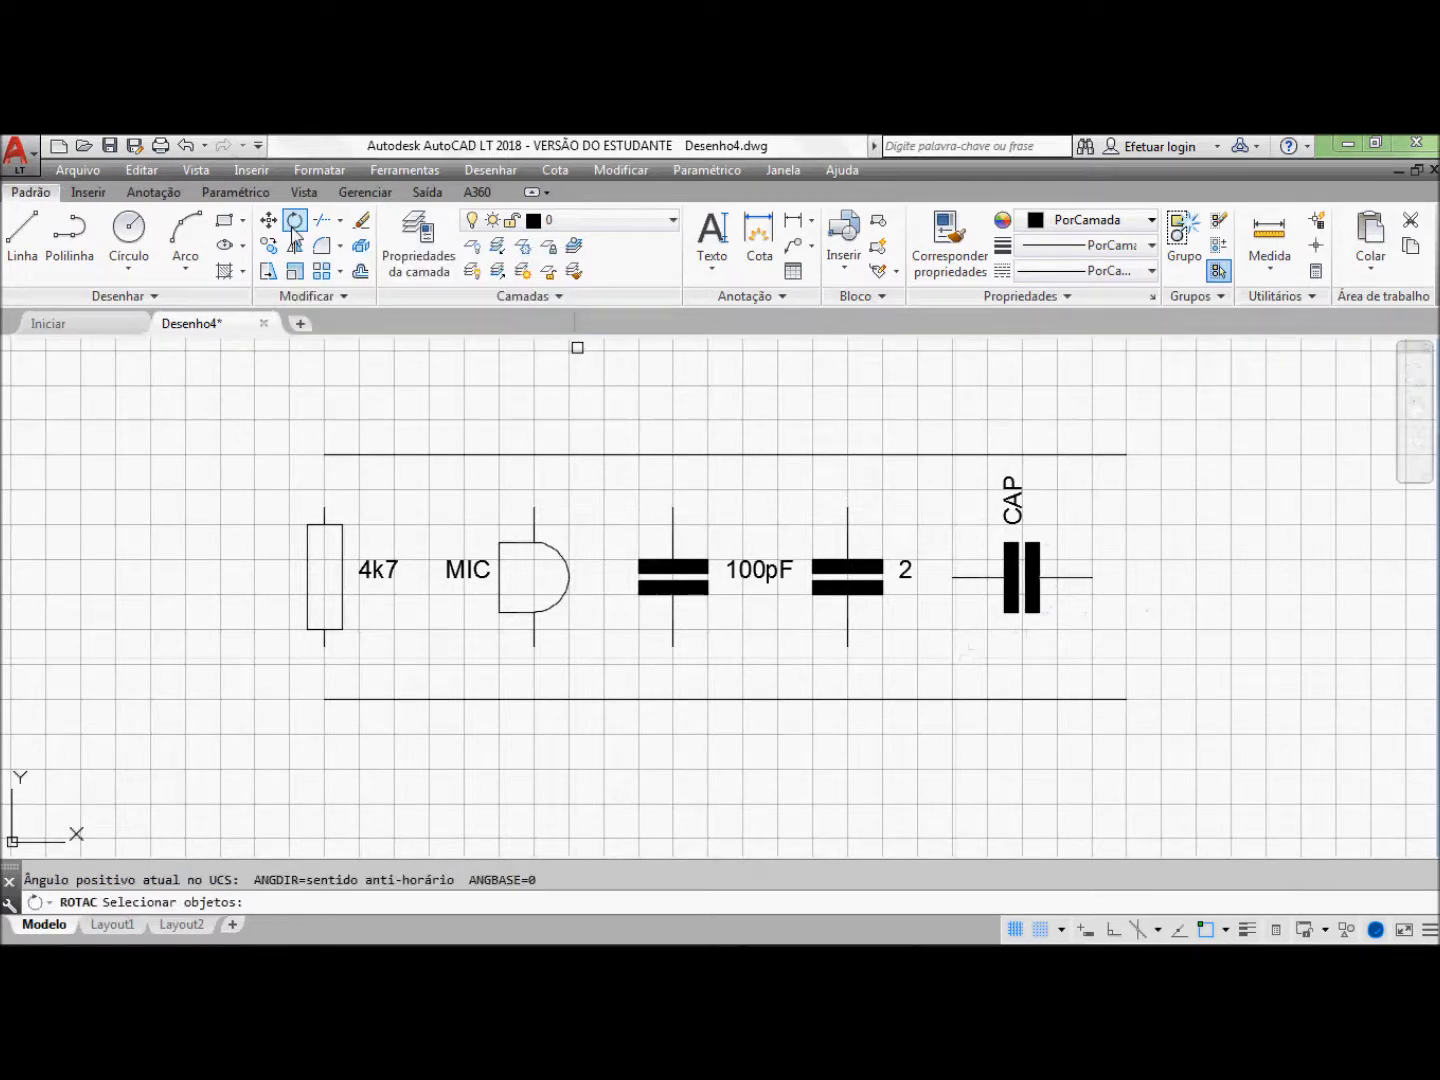
click(1014, 509)
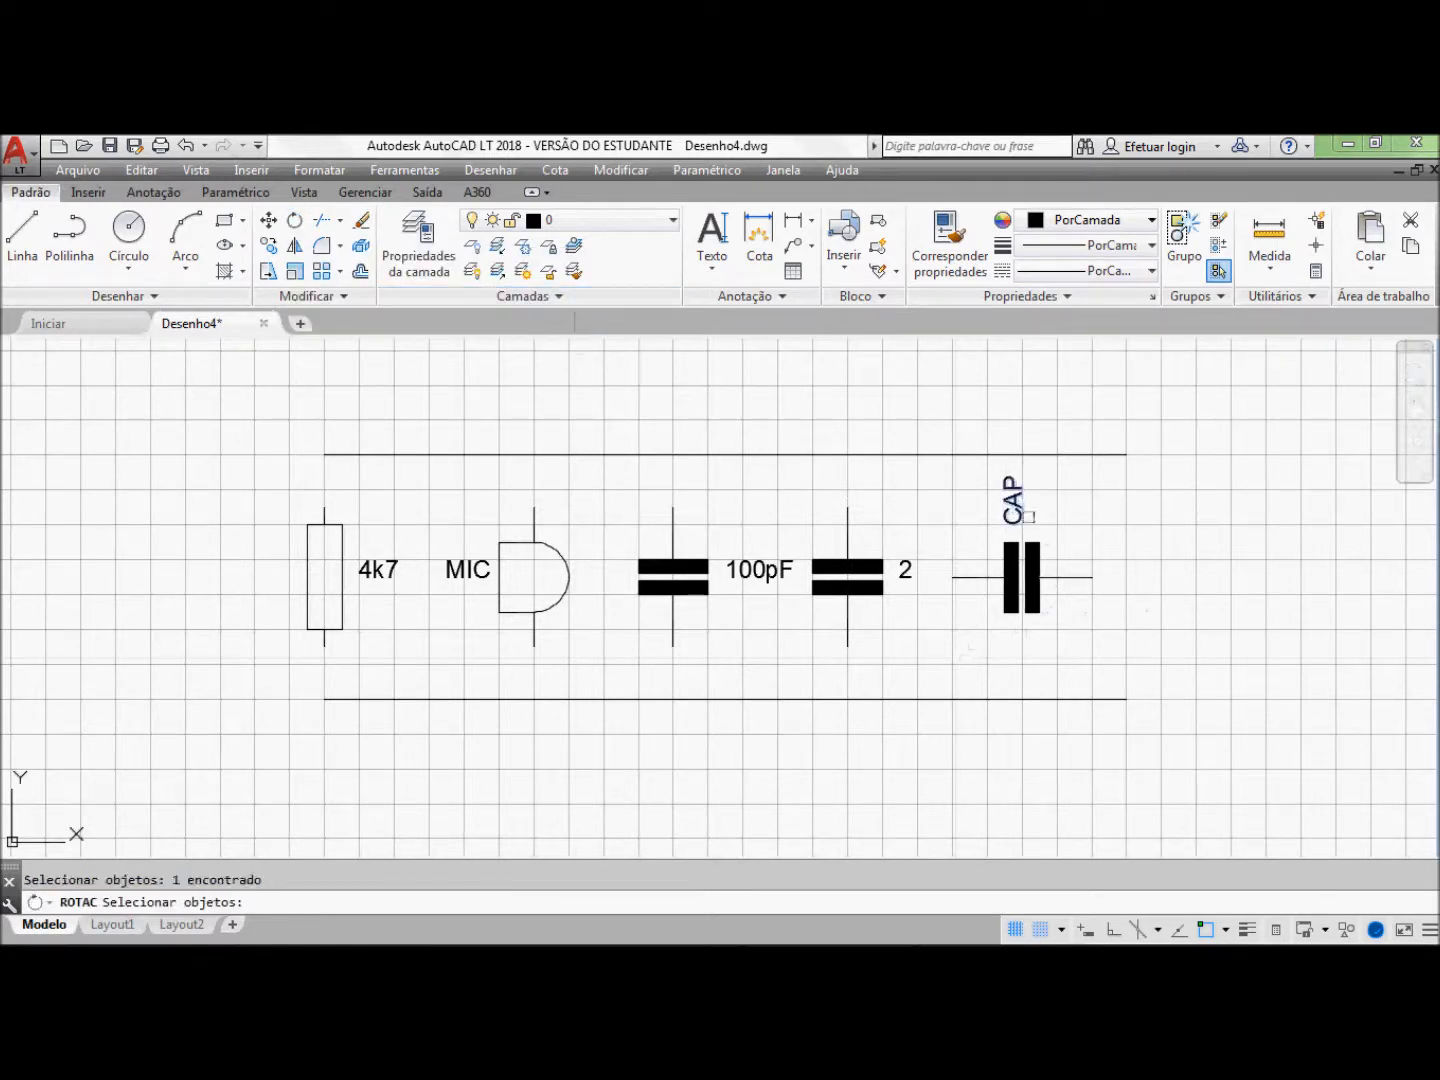
key(Return)
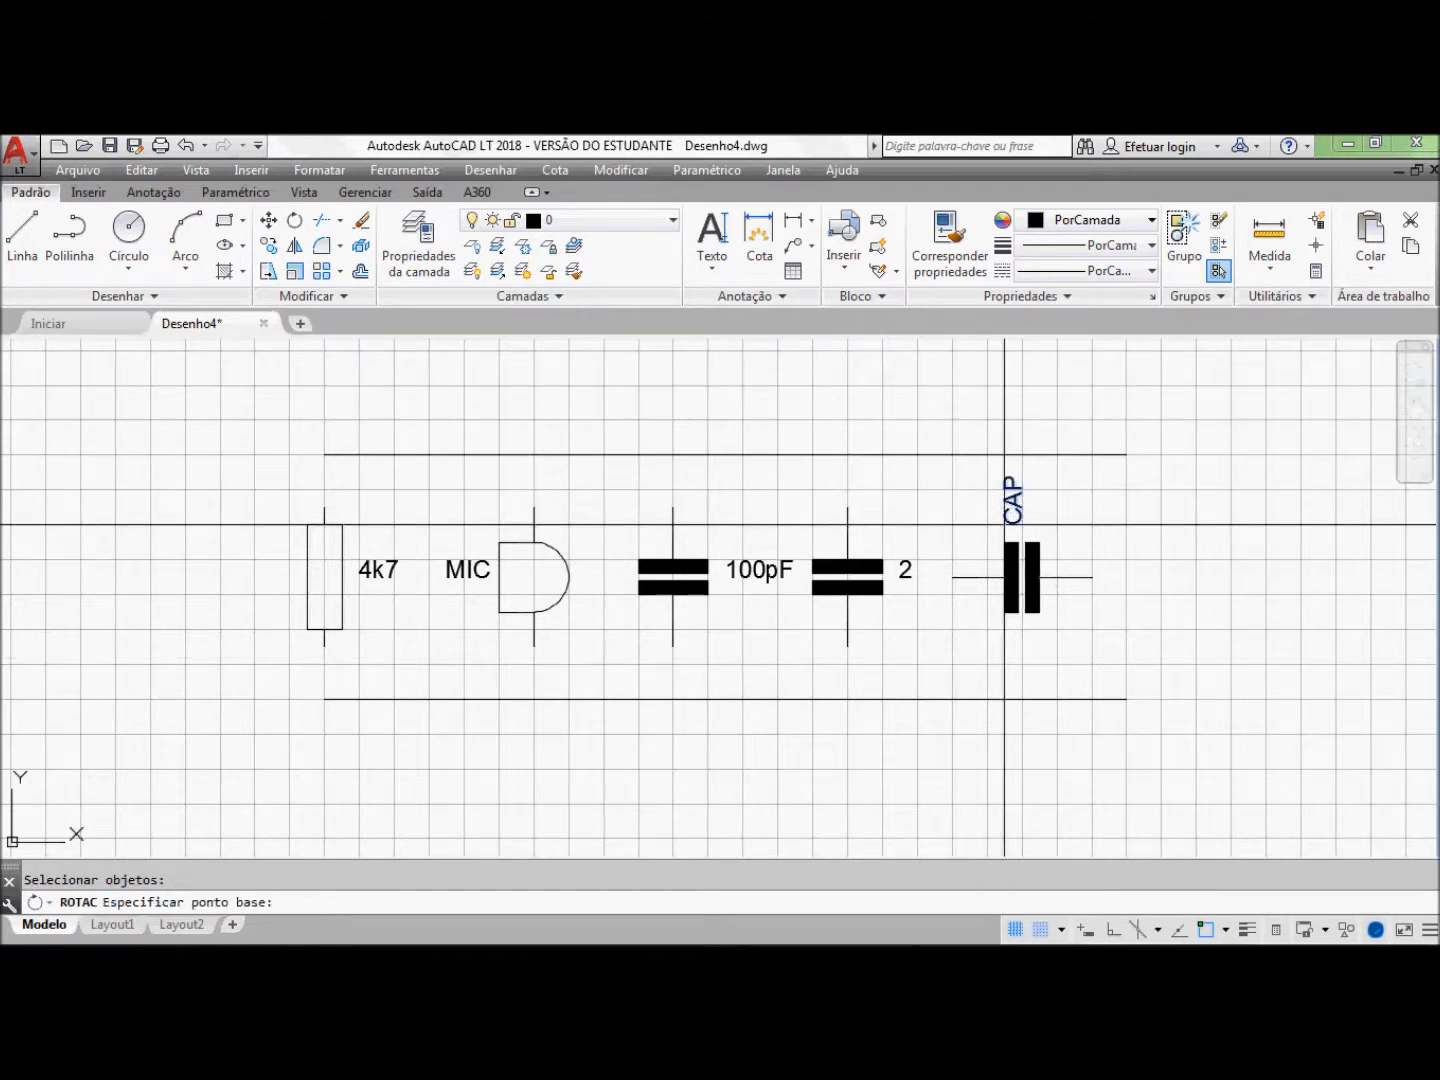
click(1003, 524)
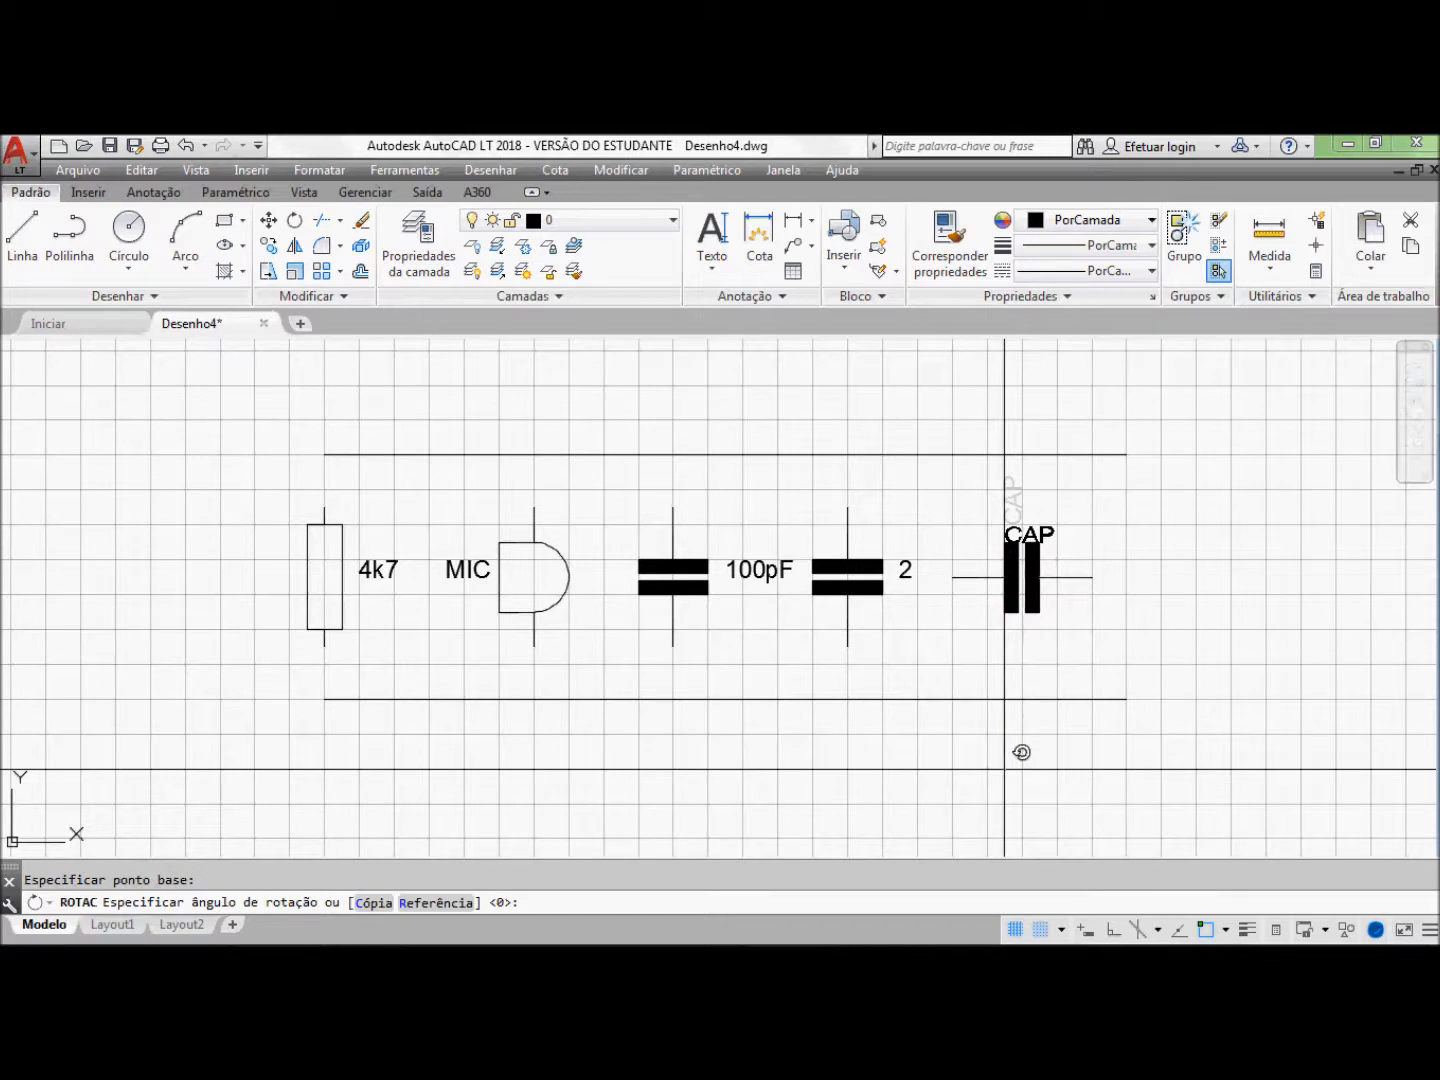
click(1005, 768)
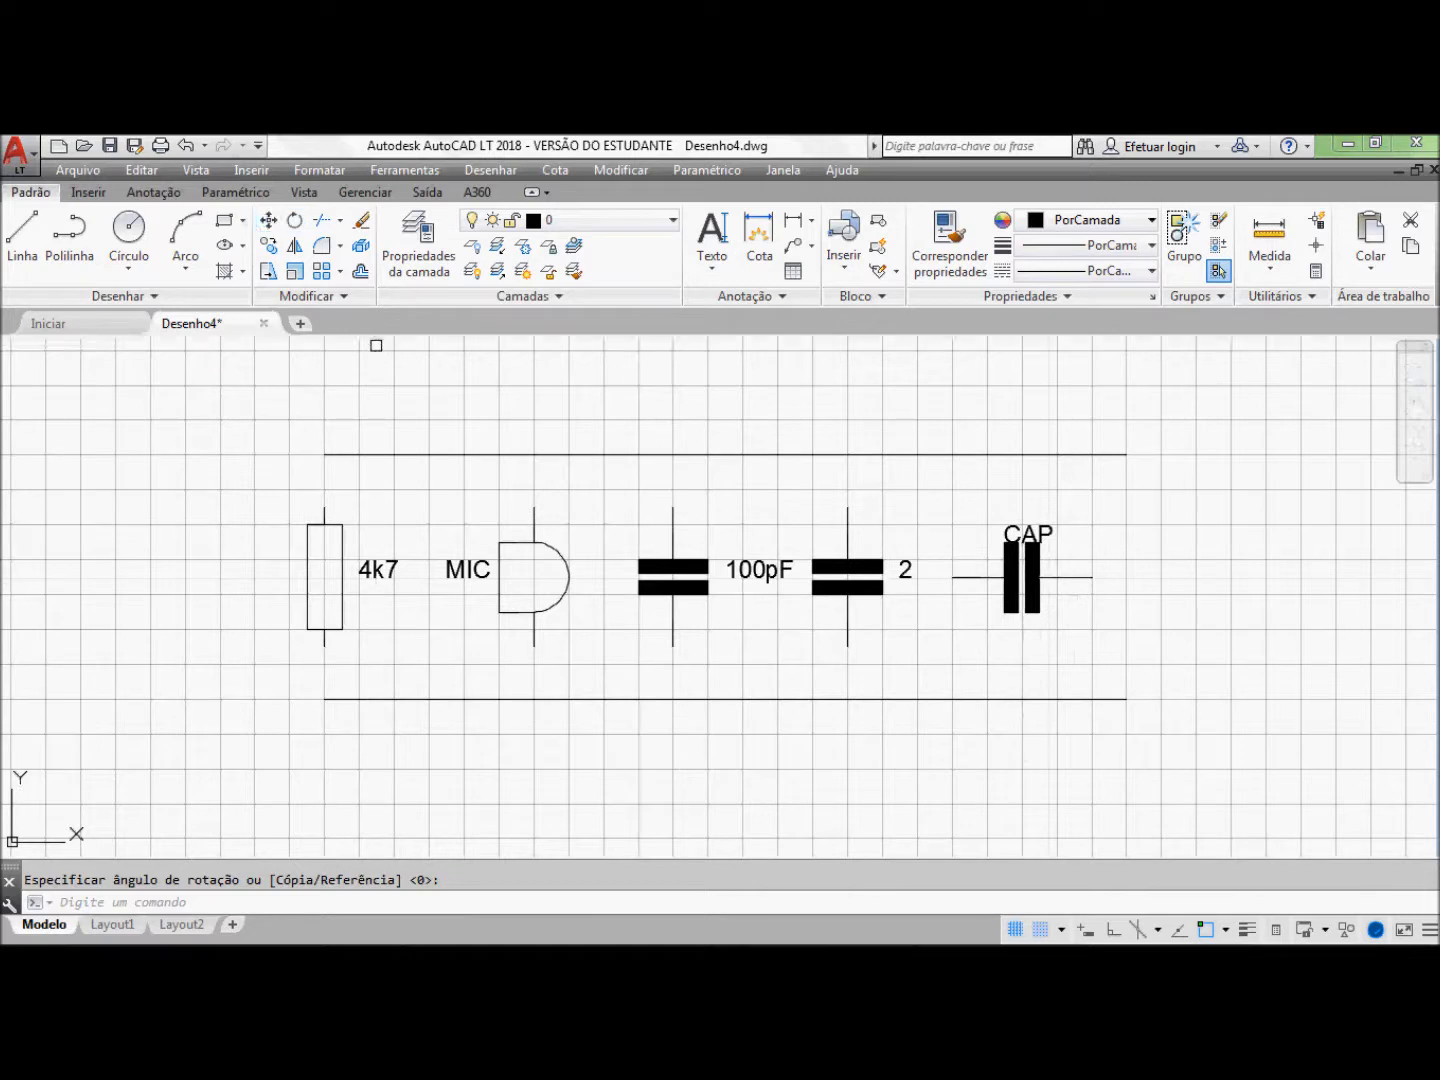
Step: Move the CAP attribute about 2.5 units up, clear of the horizontal capacitor's plates
click(268, 220)
click(1032, 530)
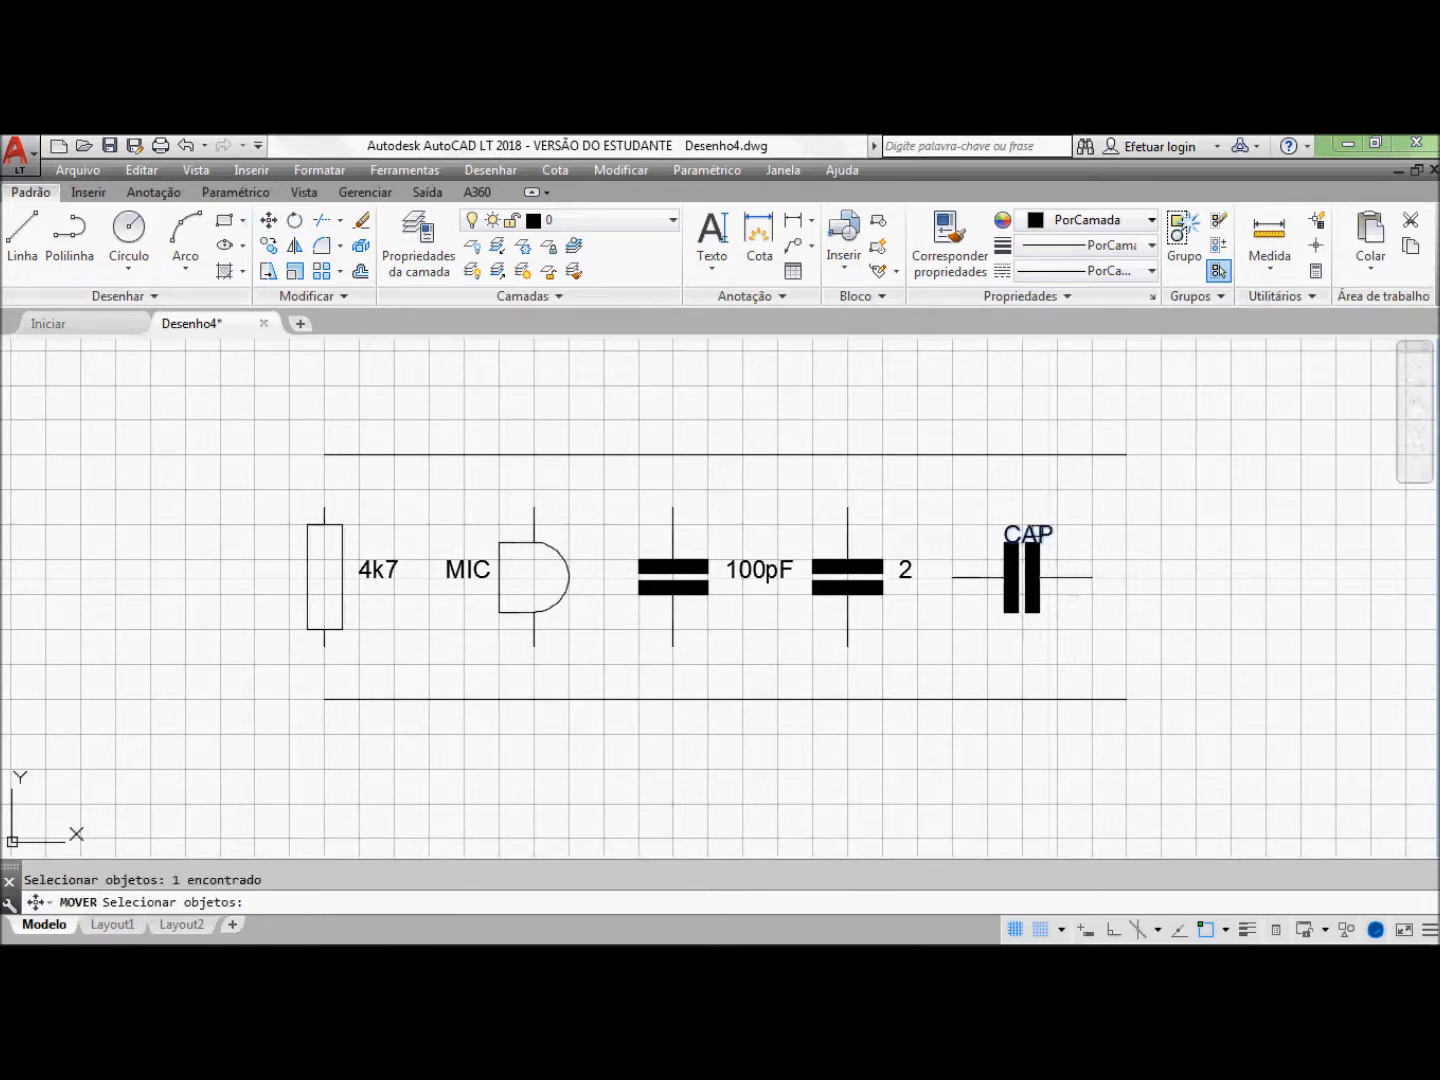
key(Return)
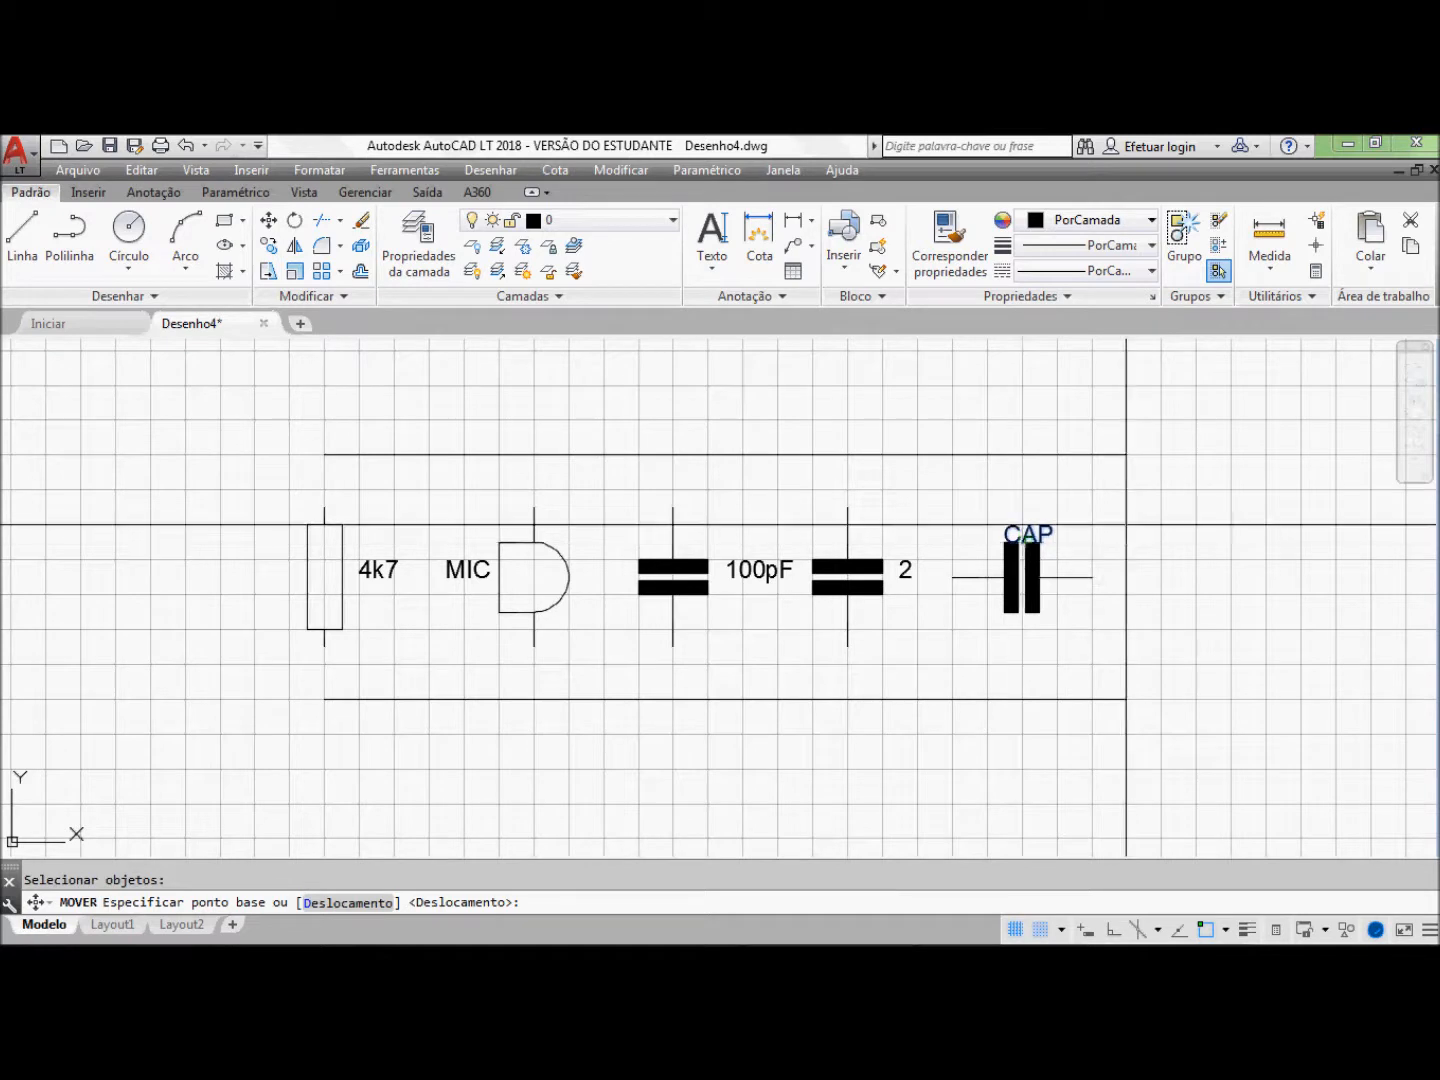
click(1126, 525)
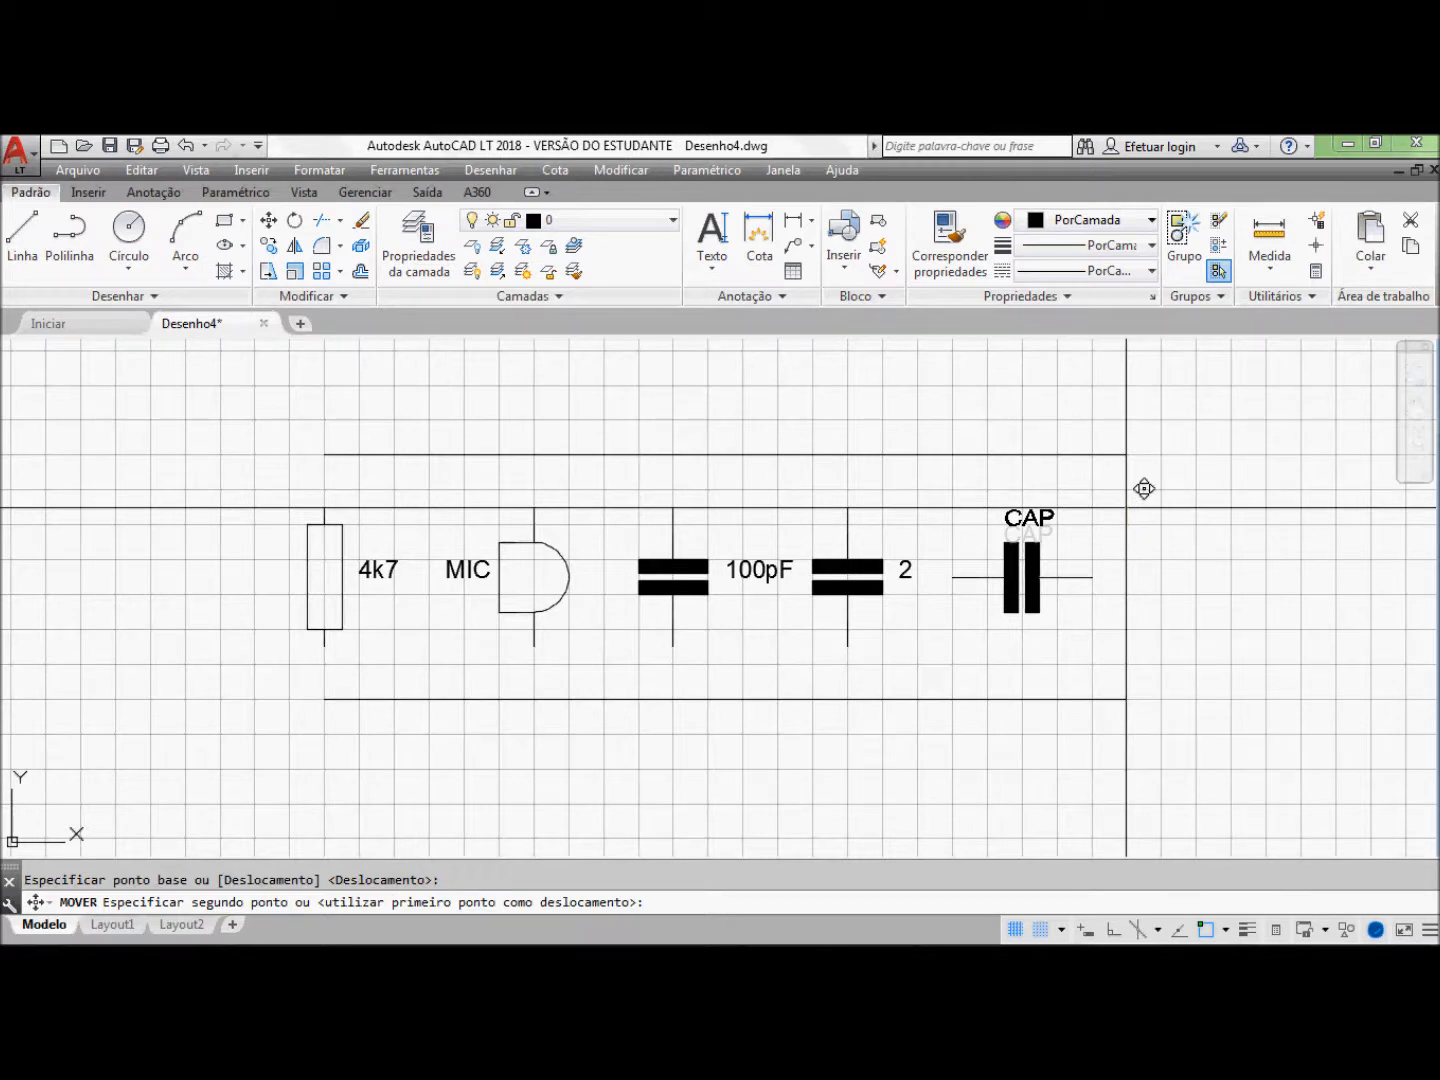
click(1125, 509)
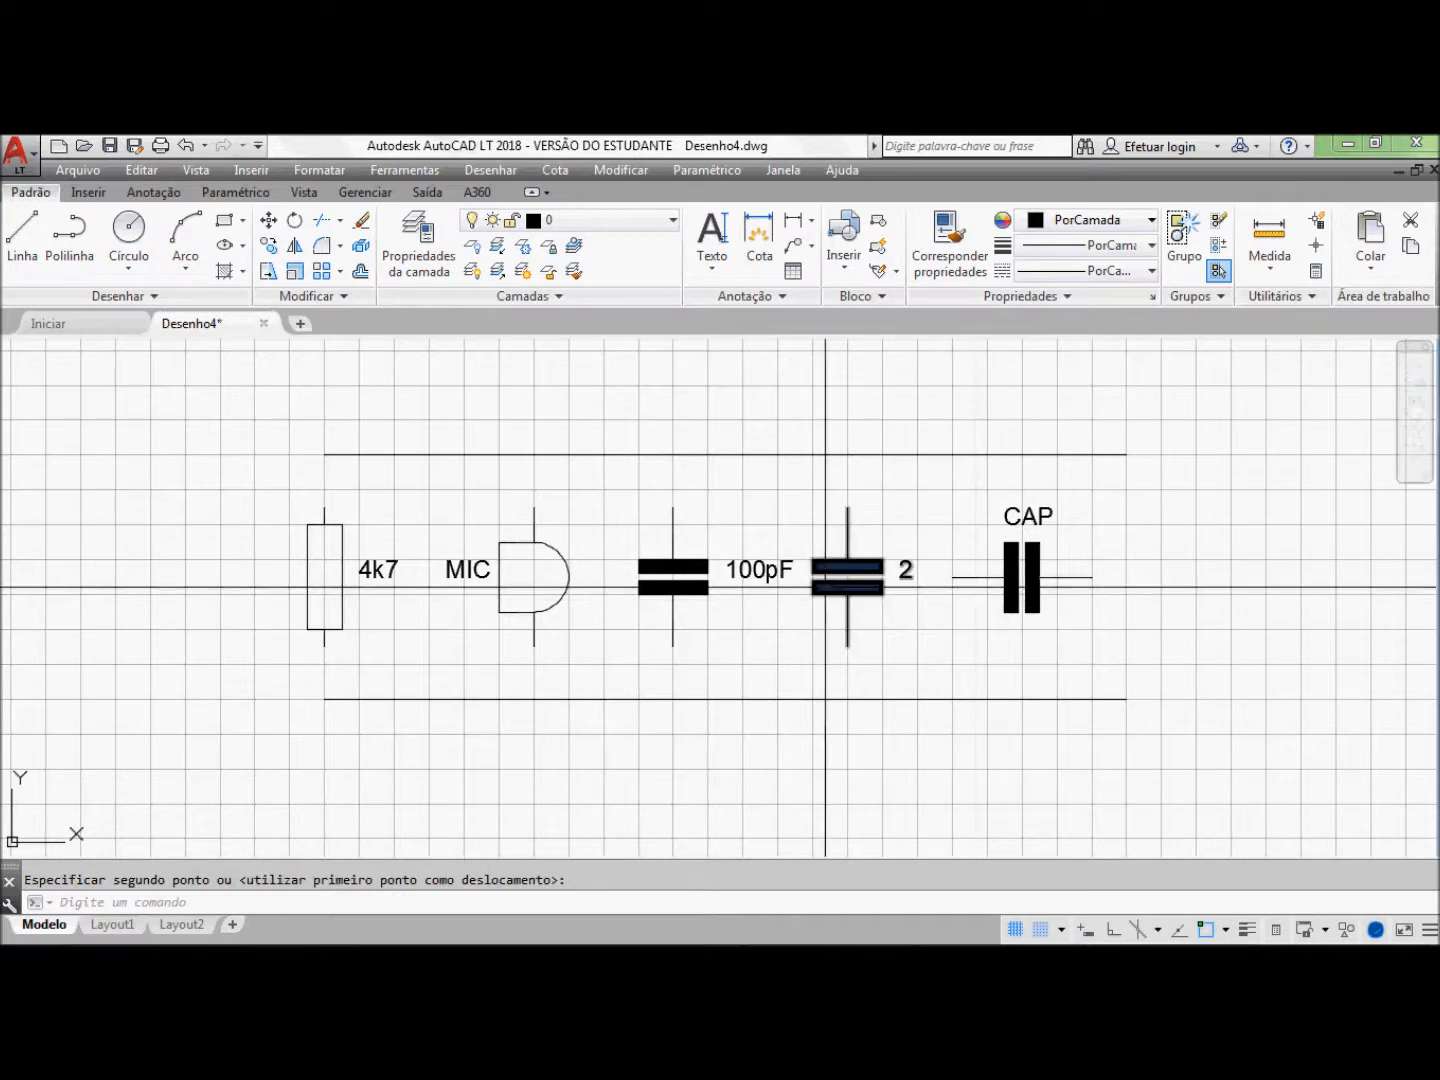
Step: Start writing a block with the horizontal capacitor's left lead end as base point and the capacitor and CAP attribute as objects
click(88, 192)
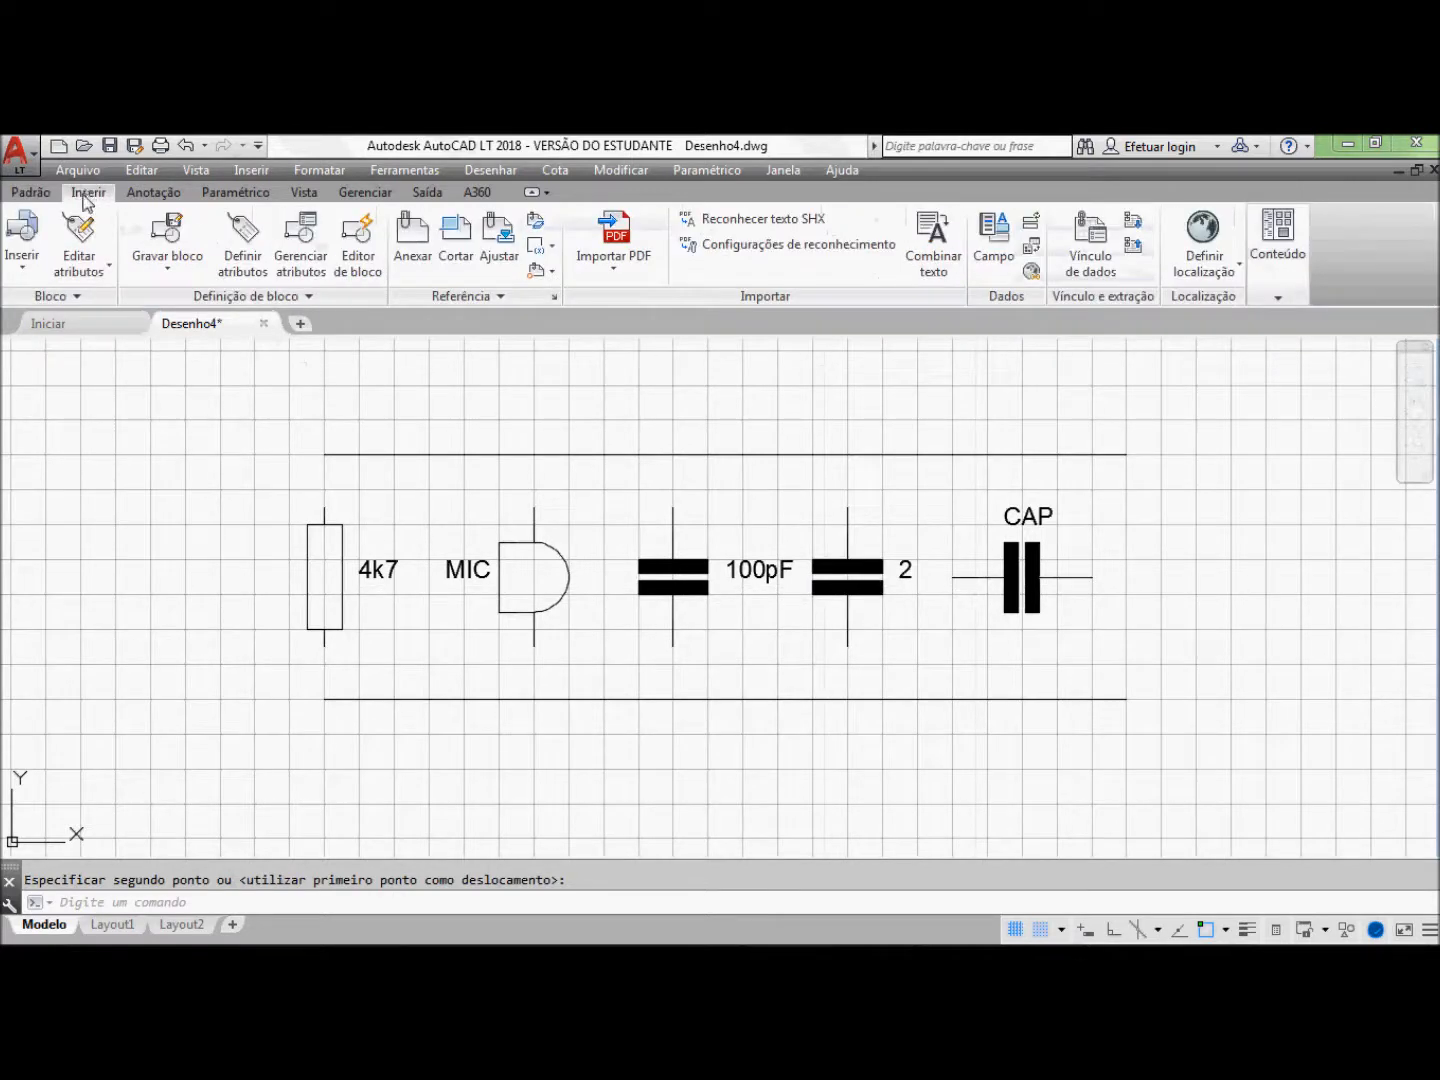
click(160, 267)
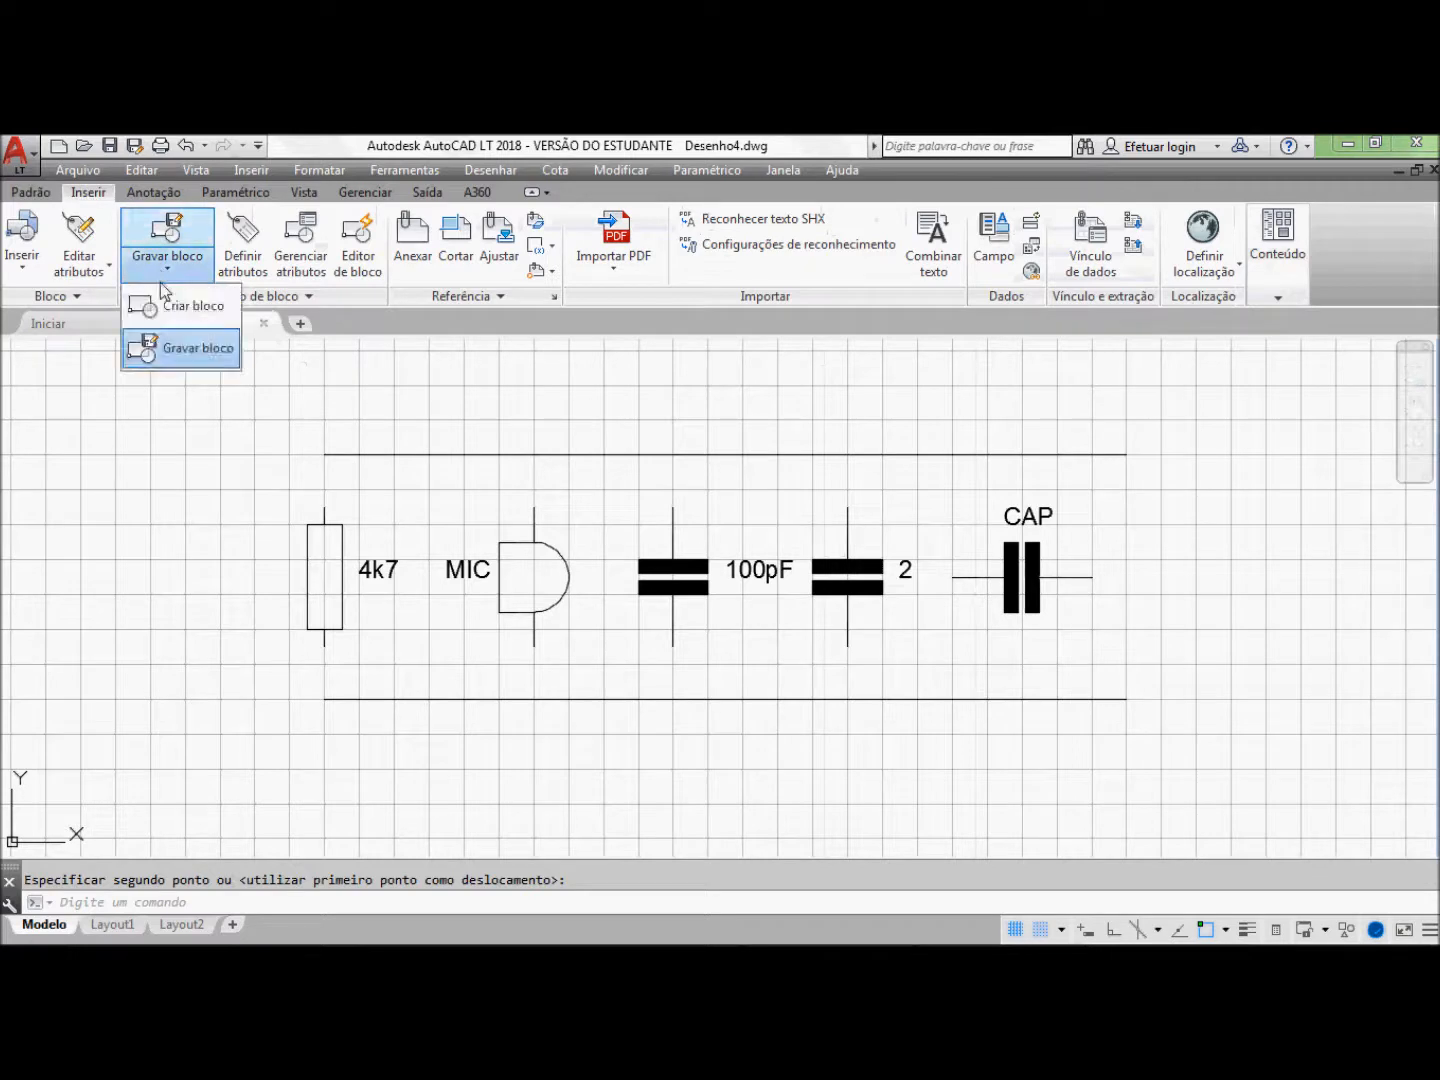
click(185, 354)
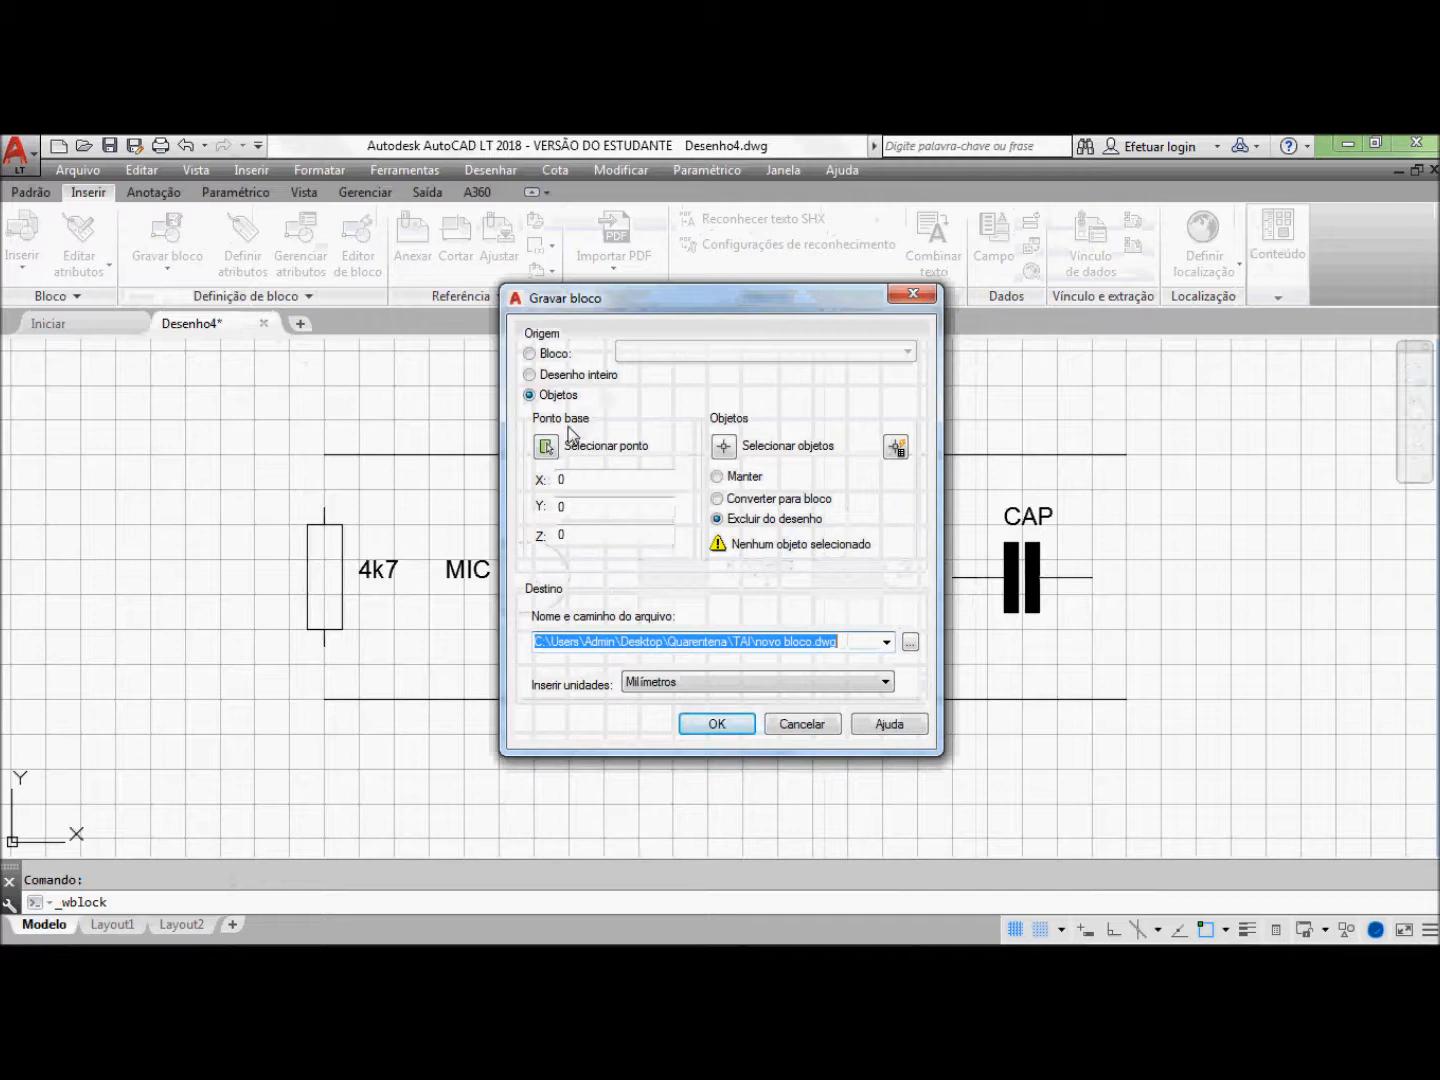
click(545, 448)
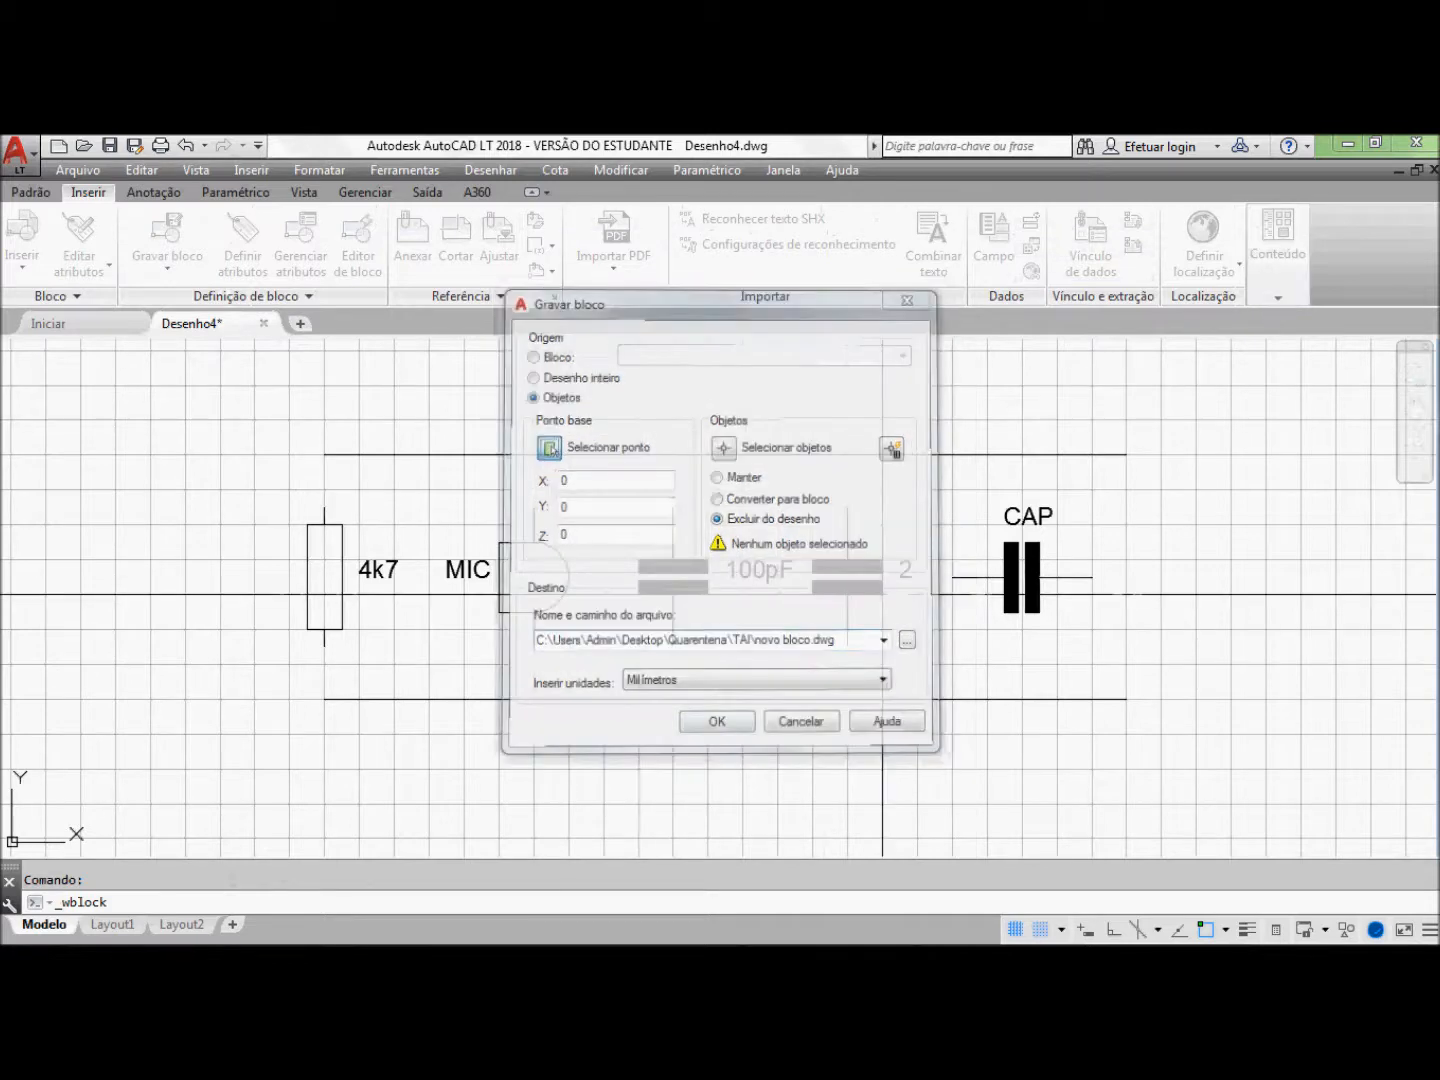
click(951, 577)
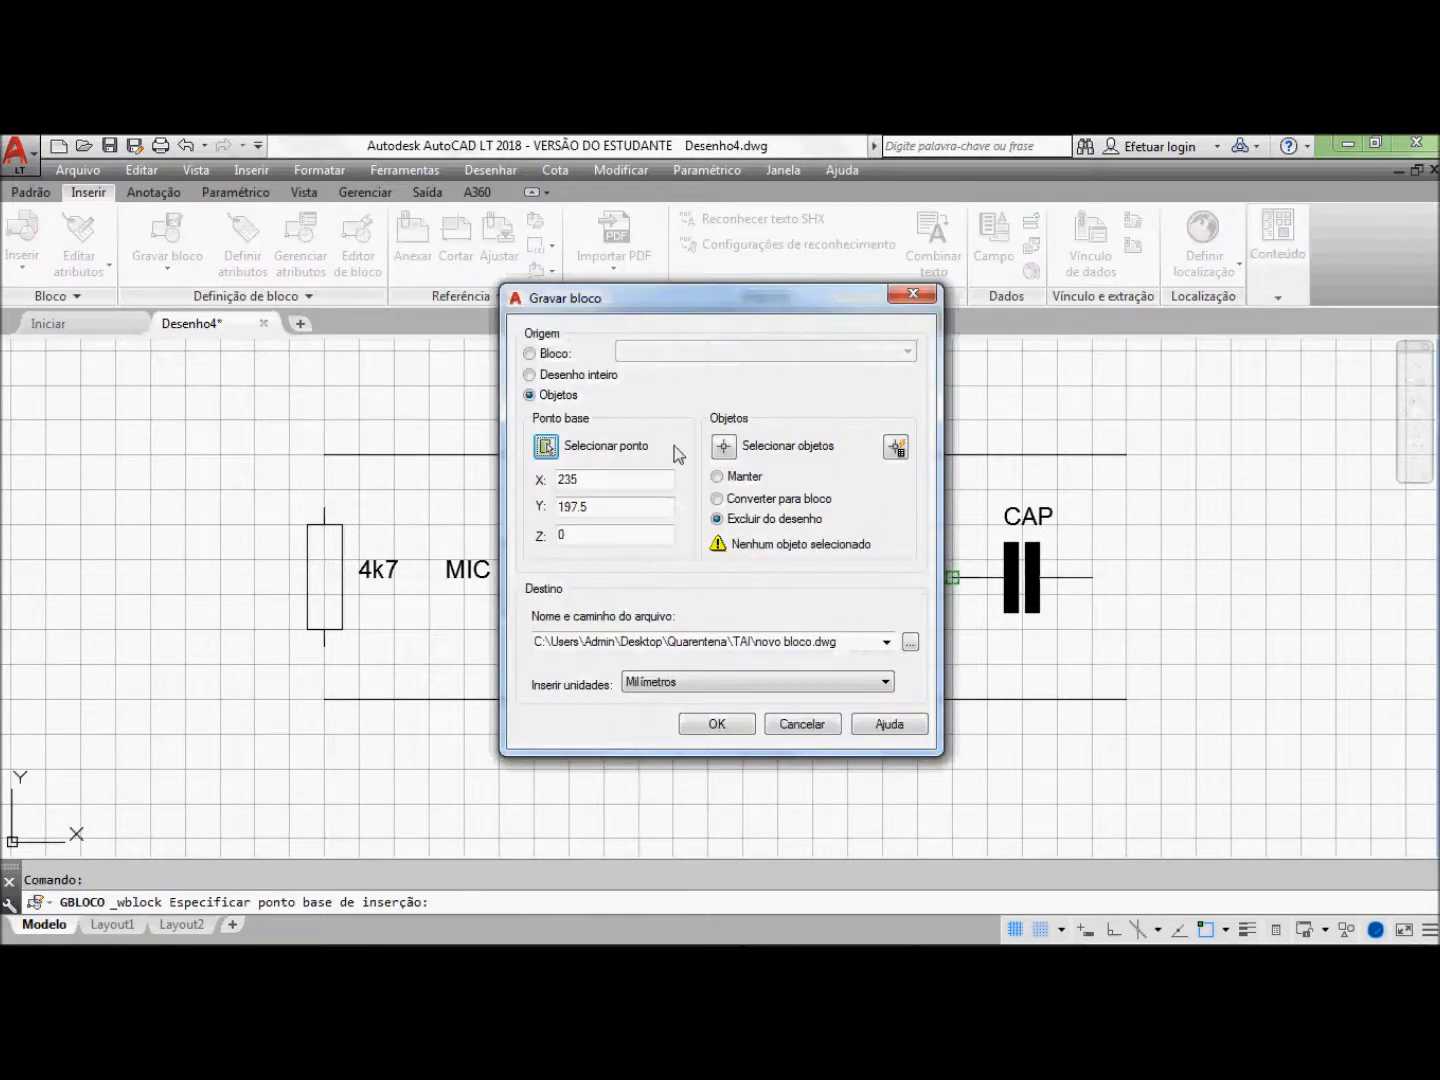
click(735, 453)
click(1115, 623)
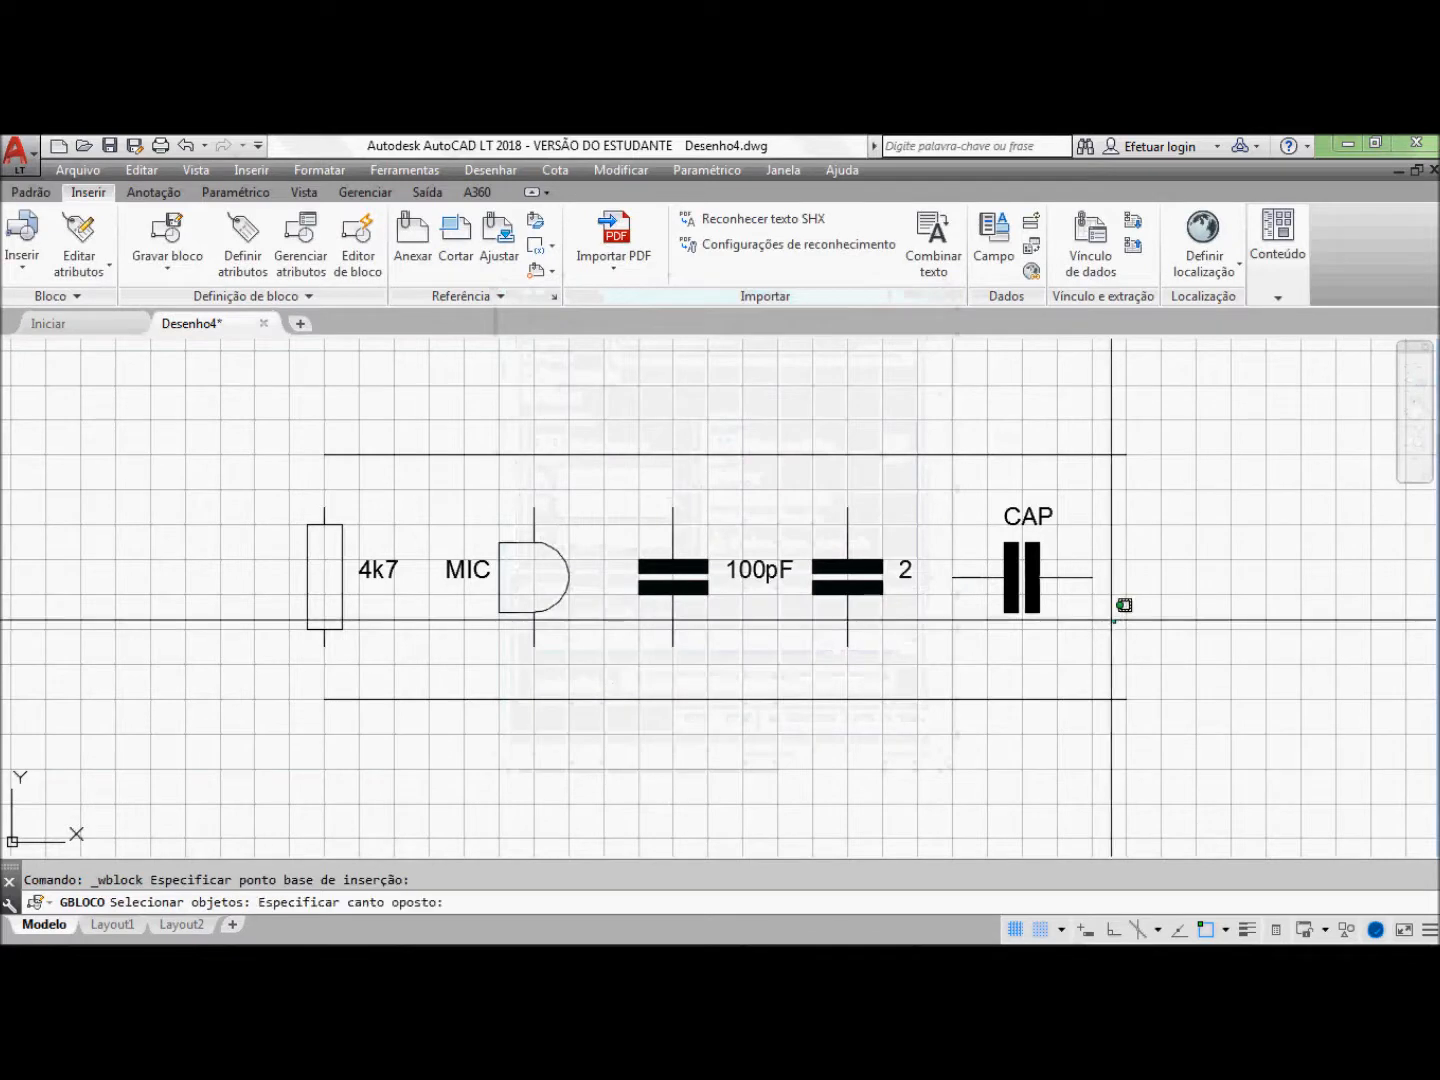
click(942, 490)
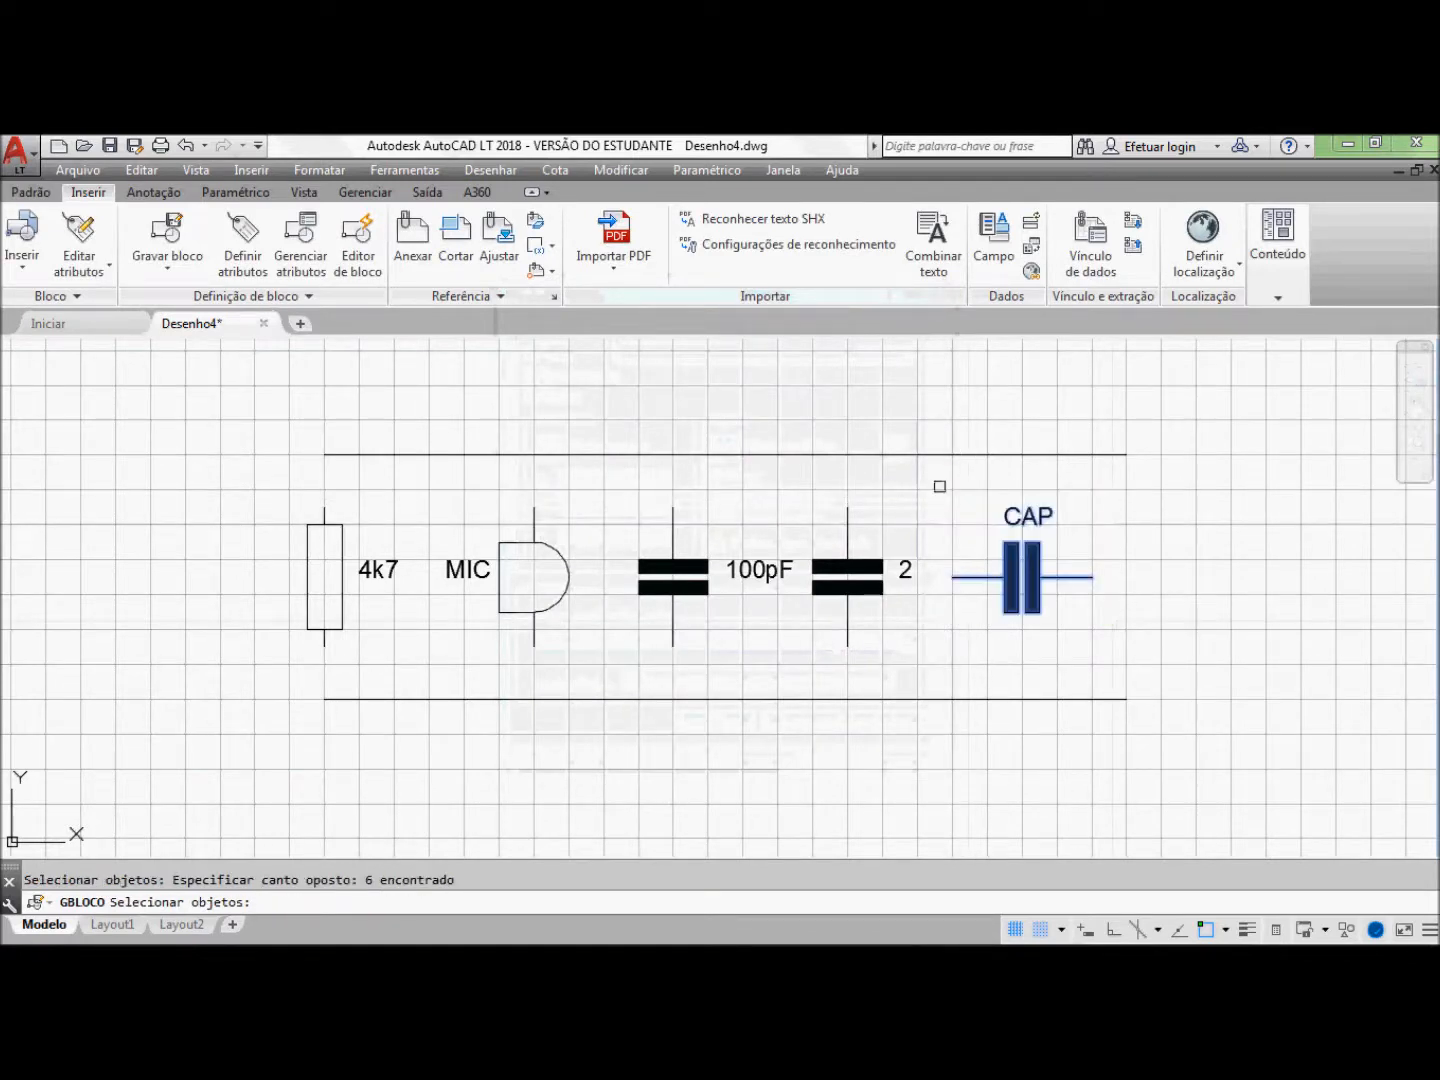
key(Return)
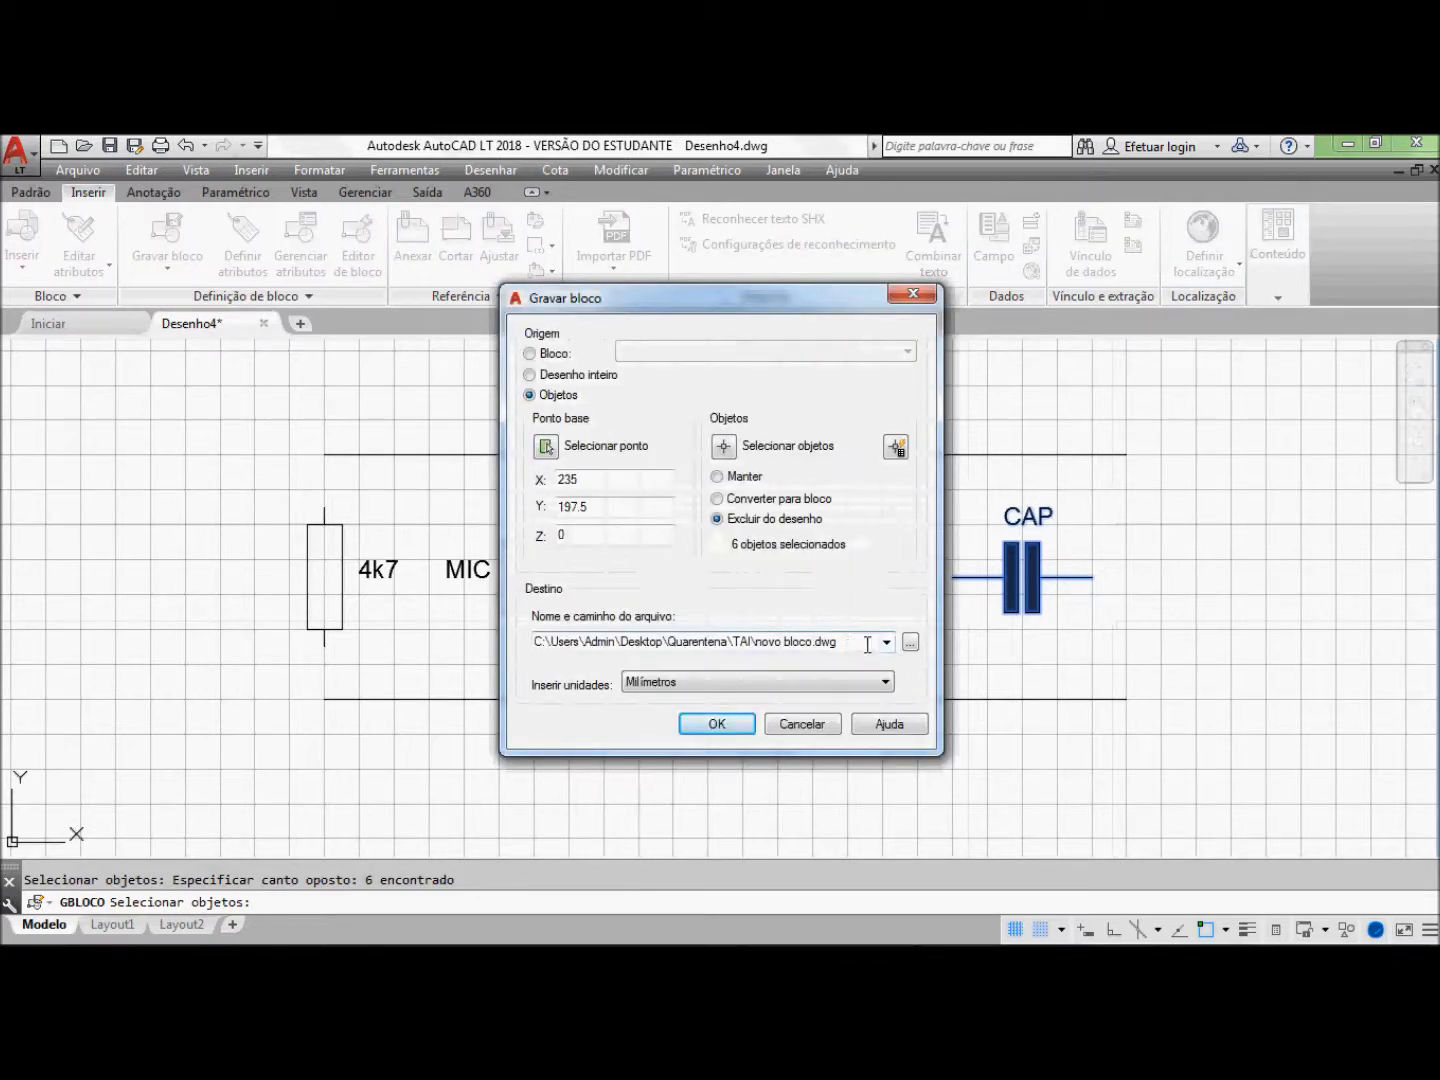
Step: Write the horizontal capacitor block to the Quarentena\TAI folder under the file name ResistorH.dwg
click(886, 644)
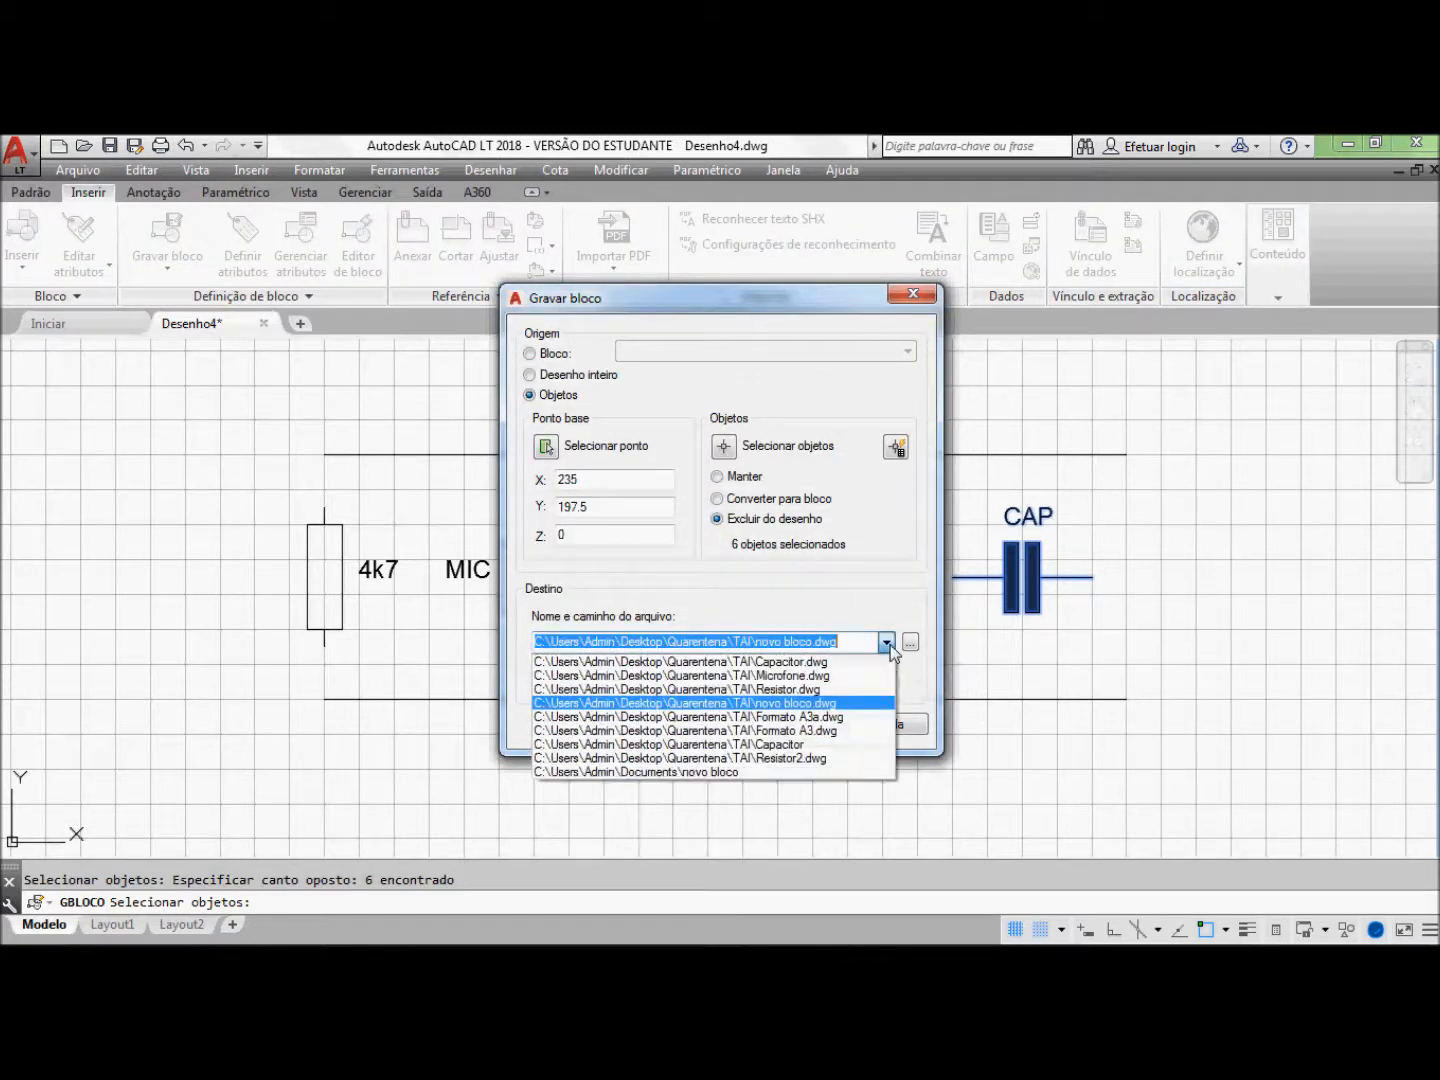
click(823, 689)
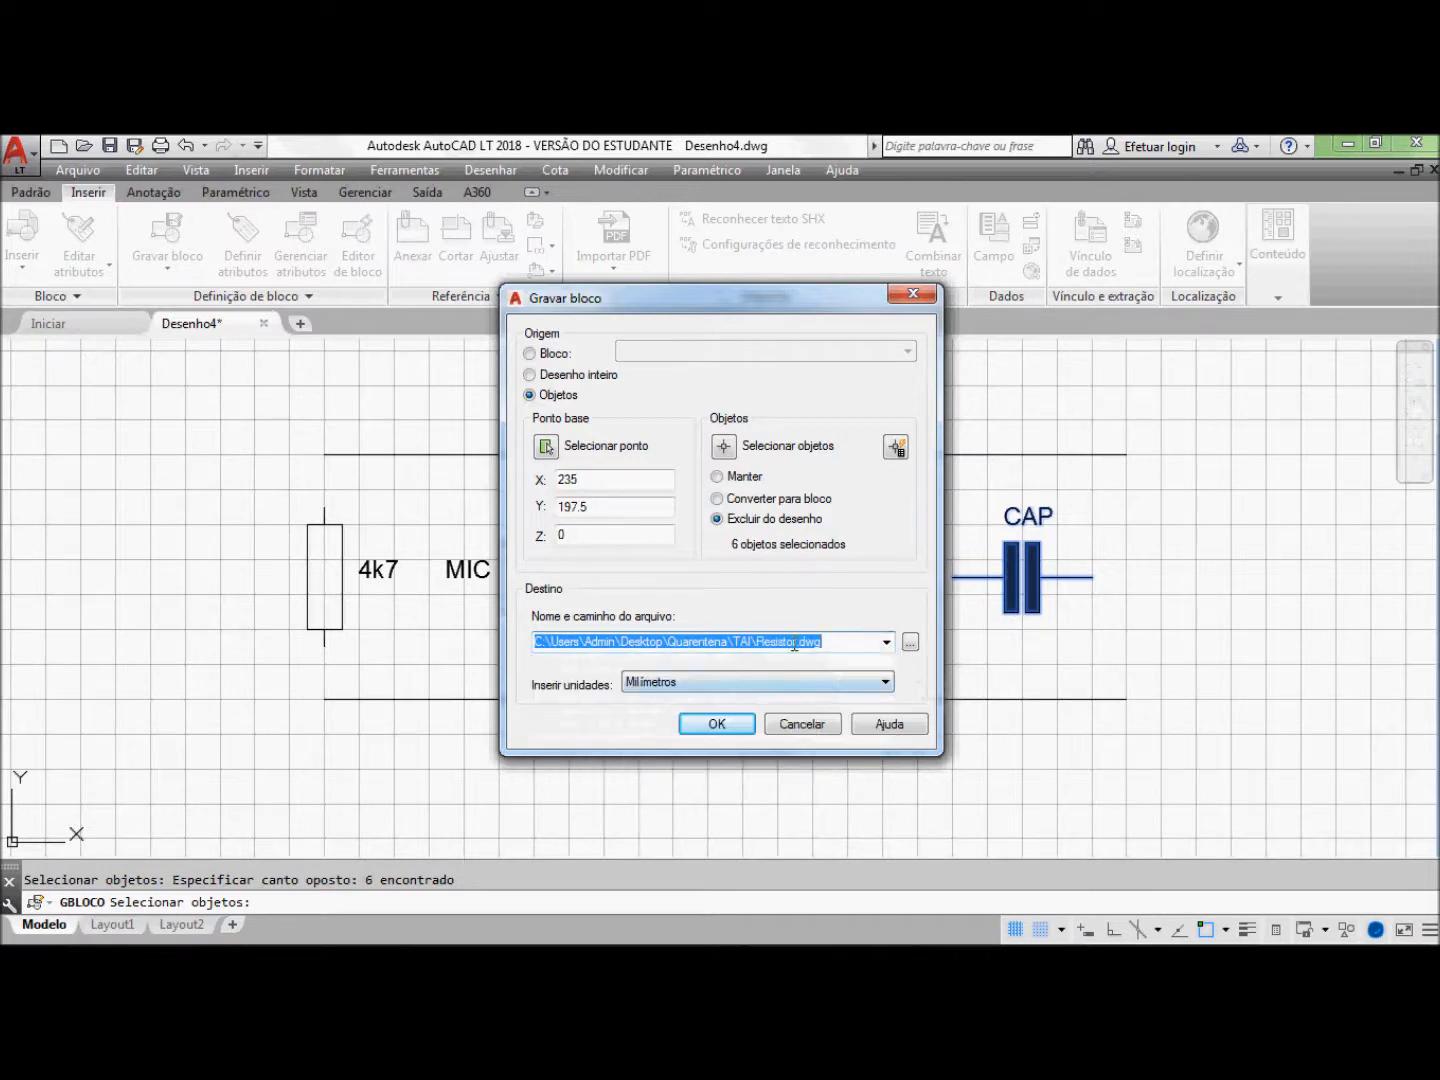
click(794, 645)
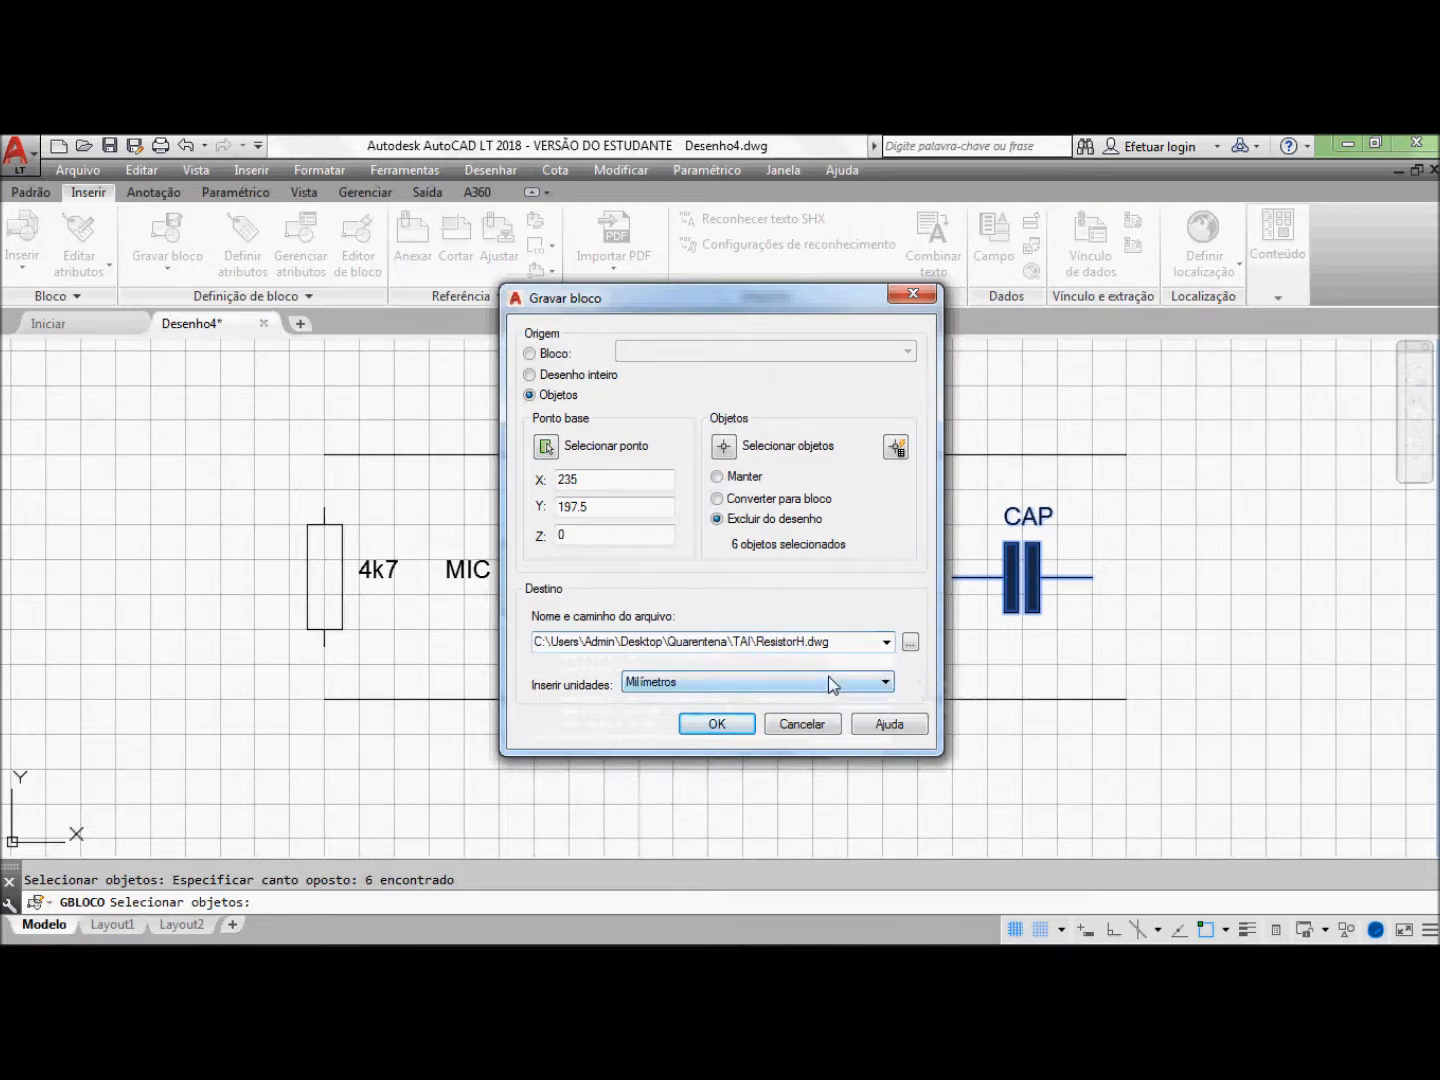
click(717, 724)
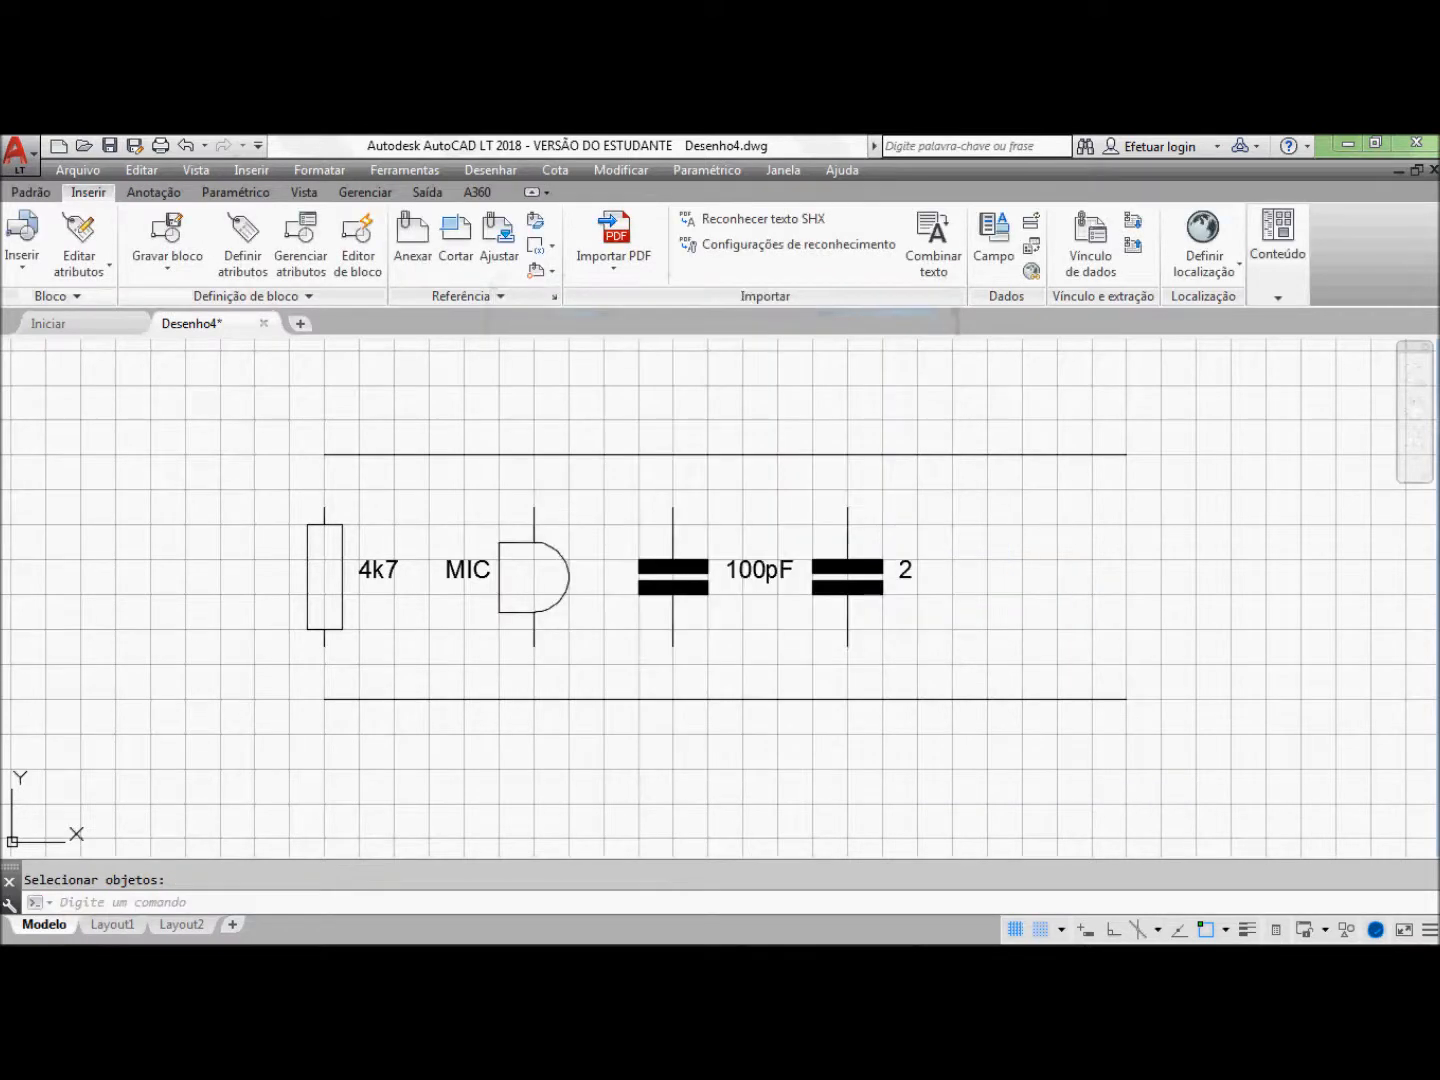
Step: Browse for a block file to insert and rename ResistorH.dwg in the TAI folder as CapacitorH.dwg
click(13, 238)
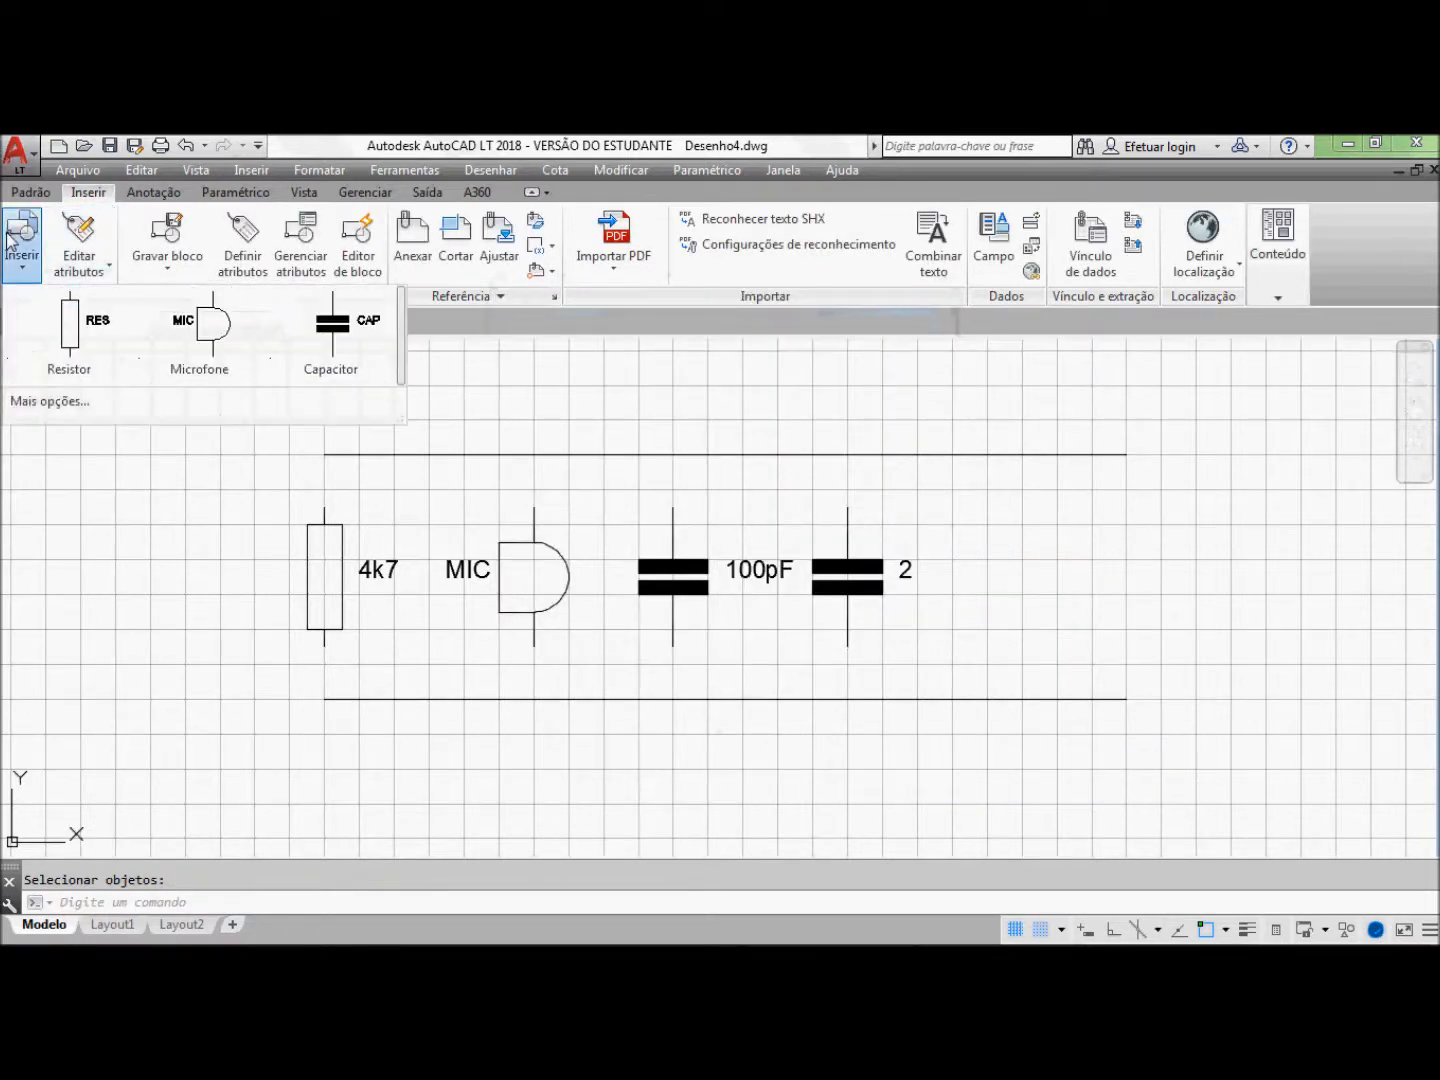
click(51, 400)
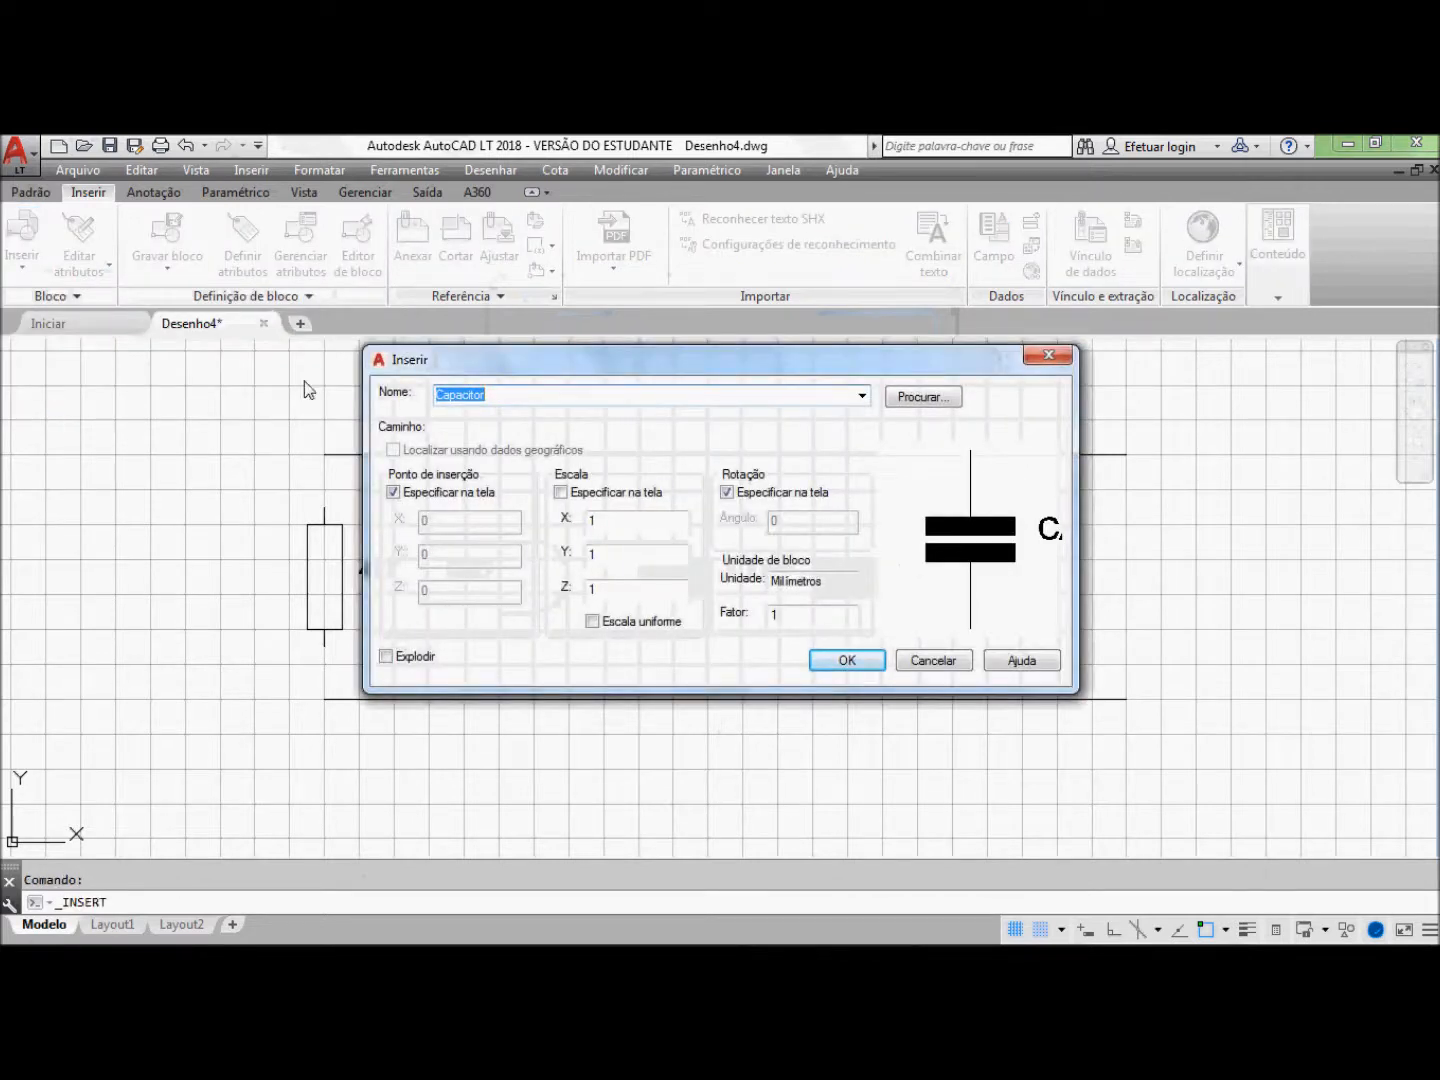
click(922, 397)
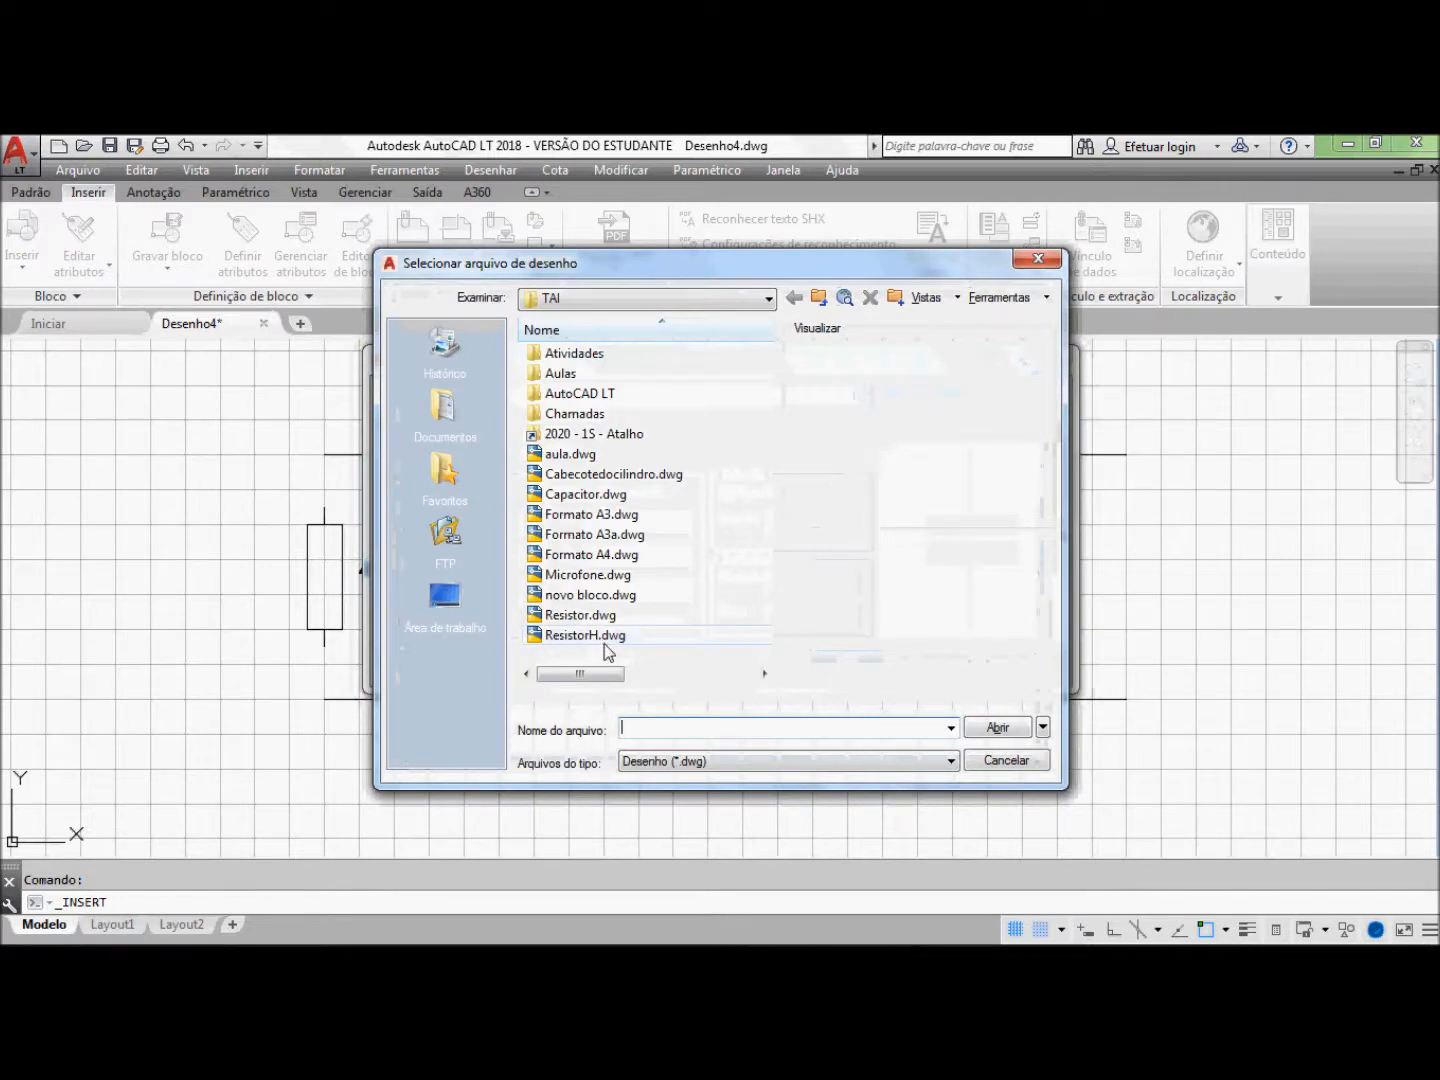
click(590, 639)
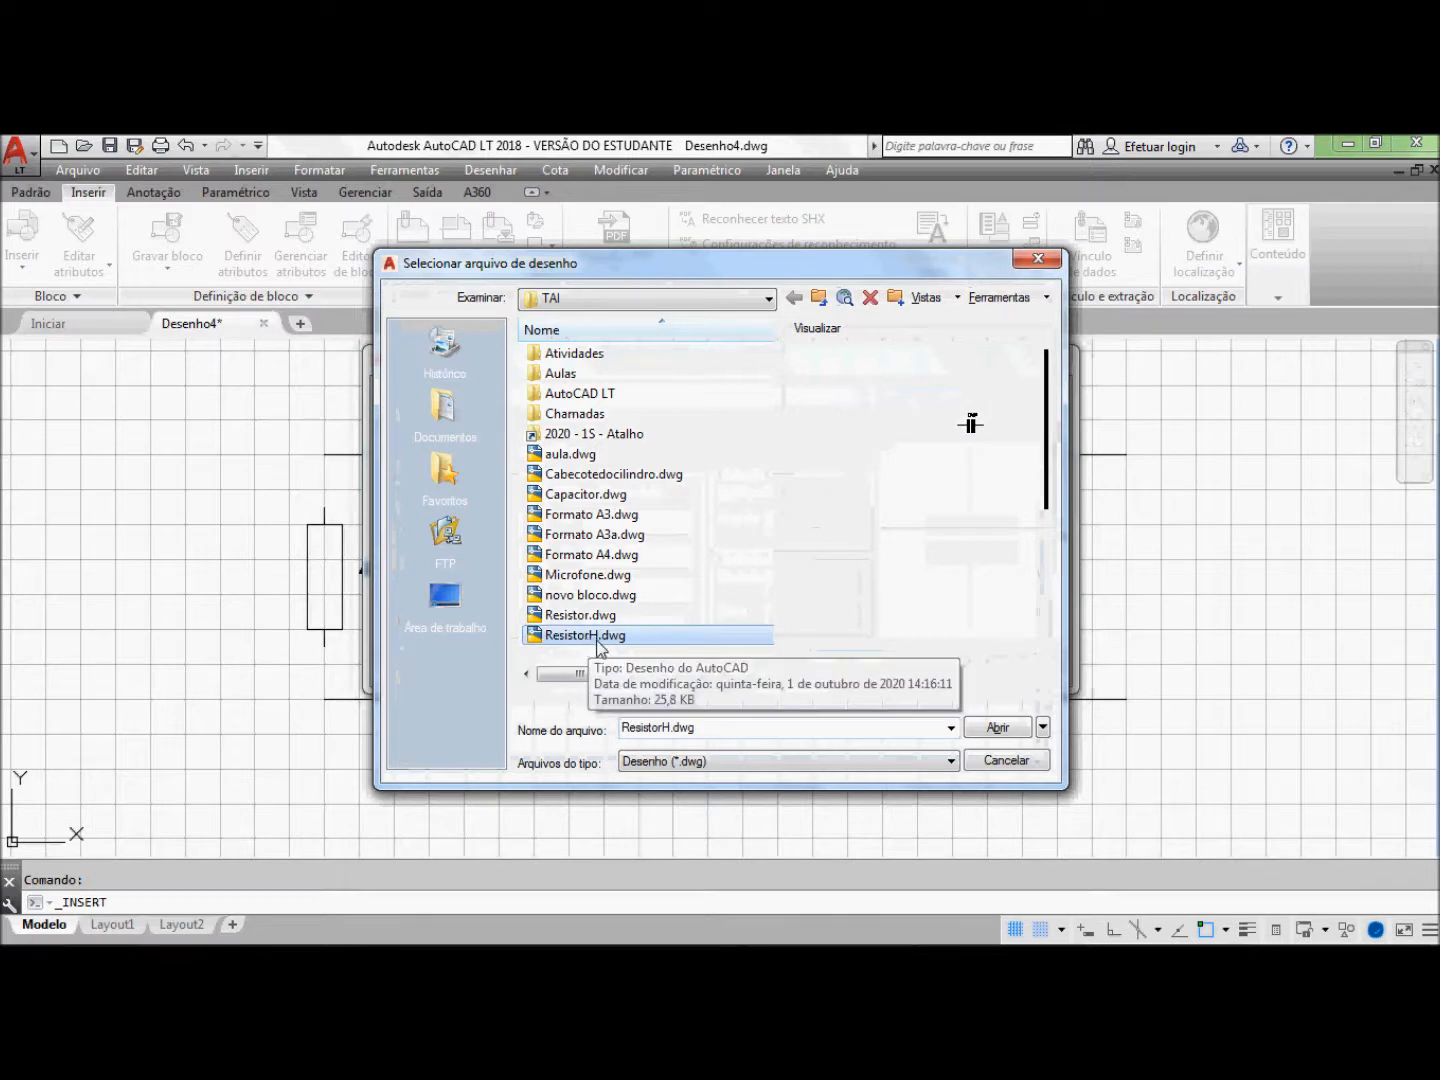
click(597, 641)
click(592, 638)
key(BackSpace)
key(BackSpace)
key(BackSpace)
key(BackSpace)
key(BackSpace)
key(BackSpace)
key(BackSpace)
key(BackSpace)
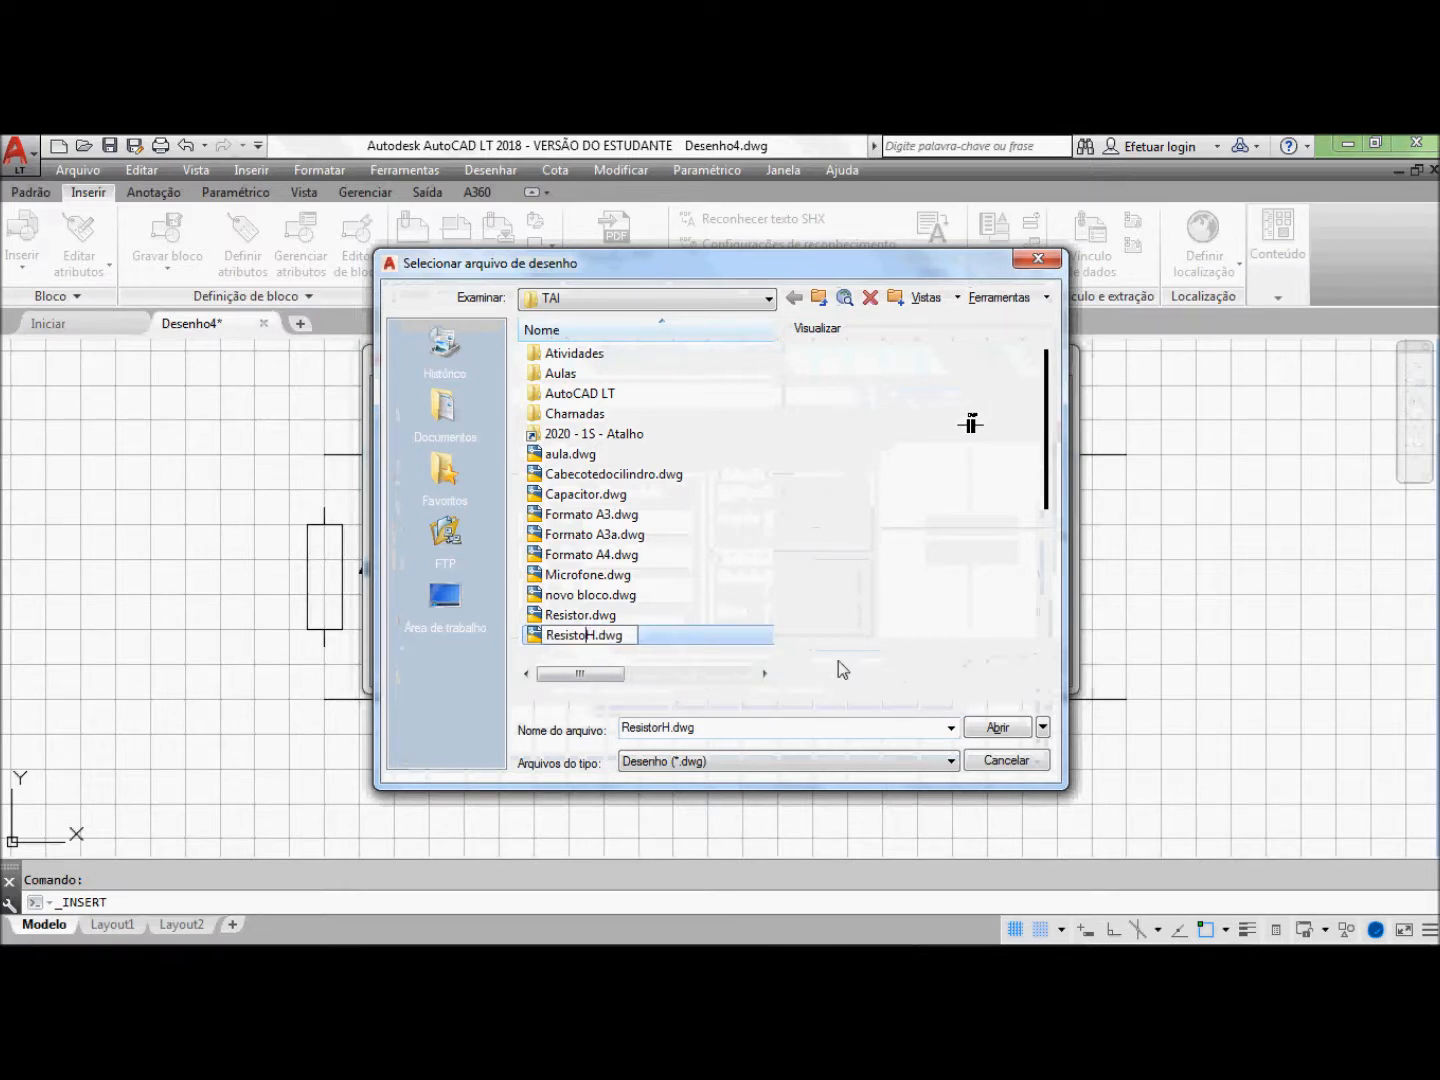
text(Capacito)
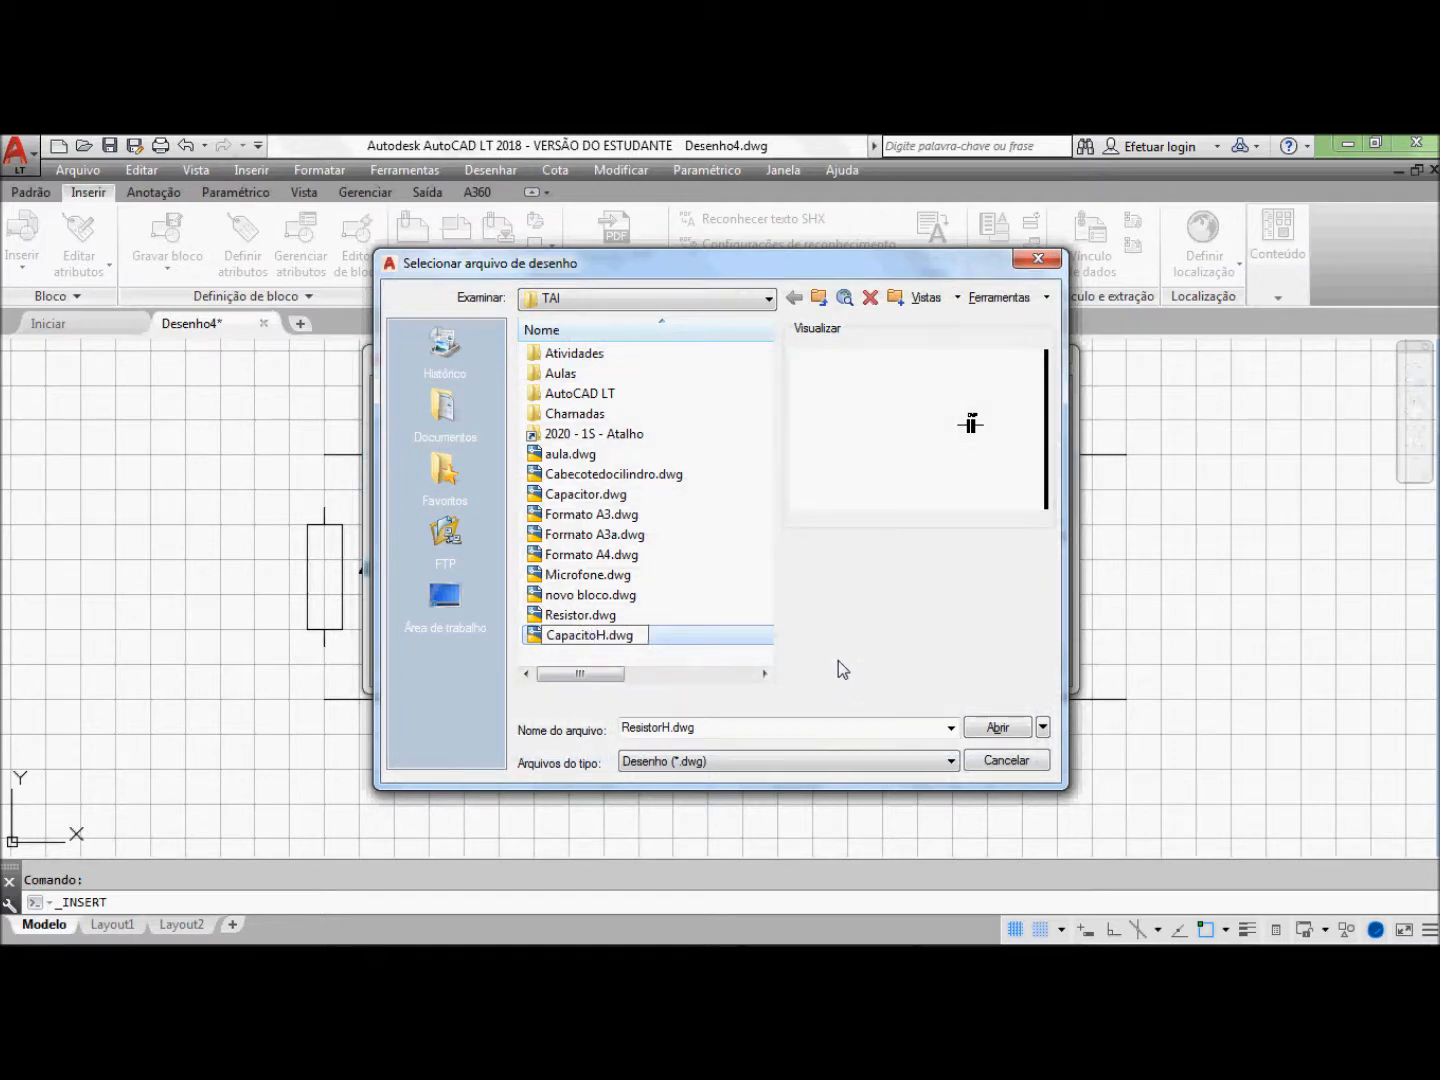
text(r)
key(Return)
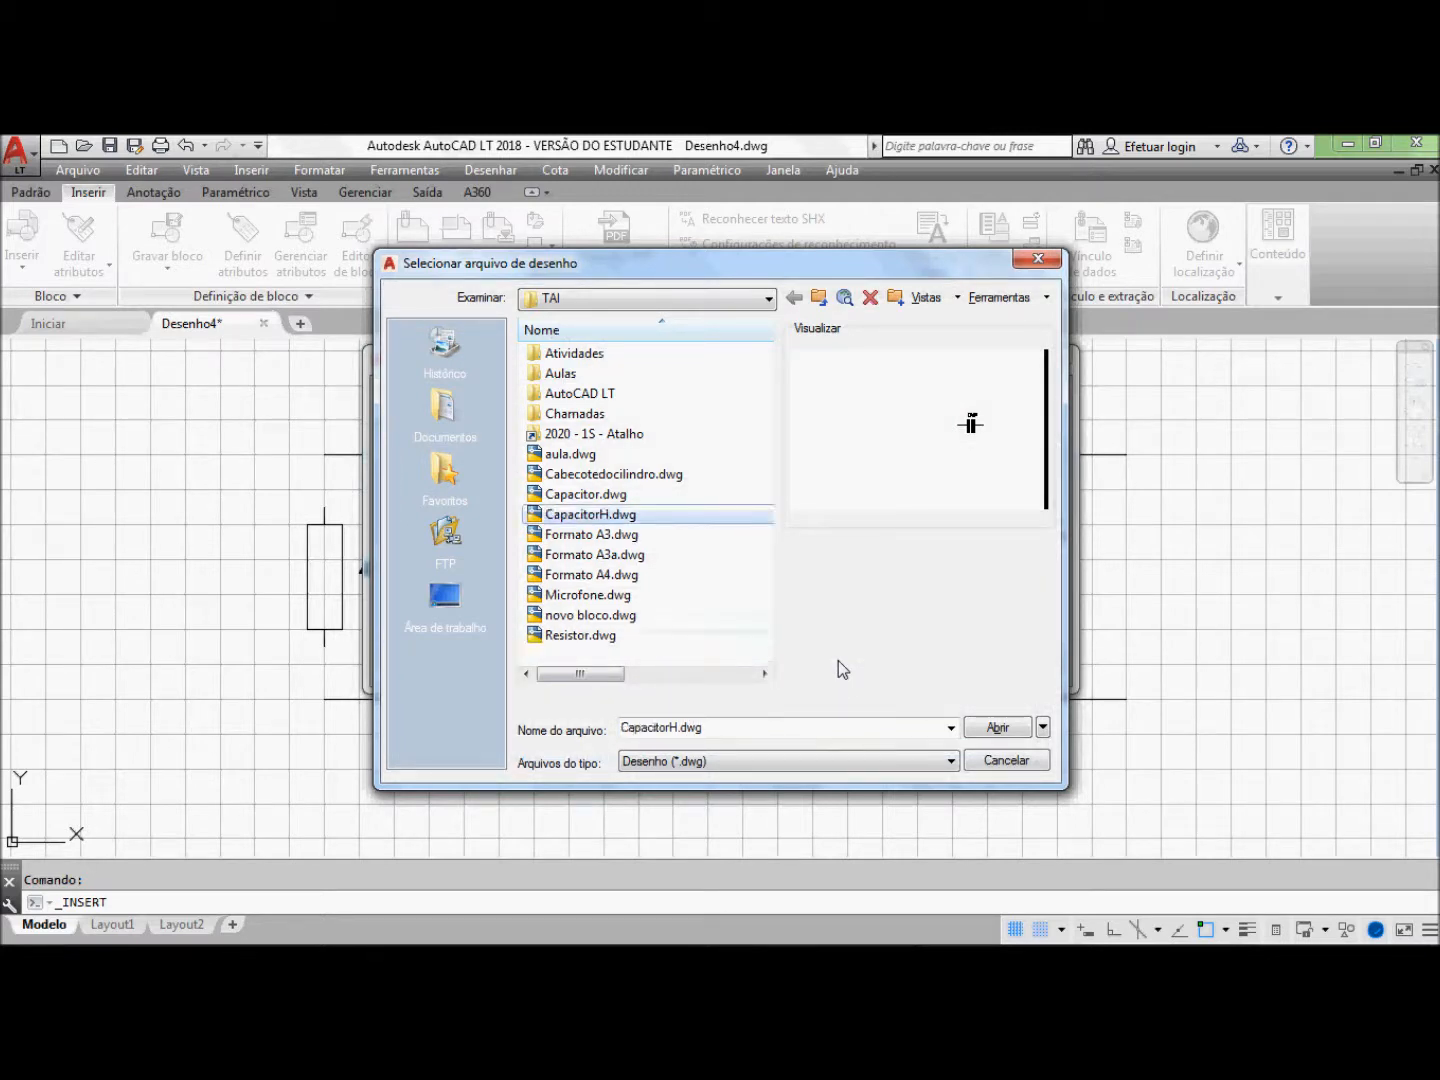
Step: Insert CapacitorH.dwg at a fixed 0° rotation beside the vertical capacitor labelled 2, midway between the lines, with capacitance value 475
click(995, 727)
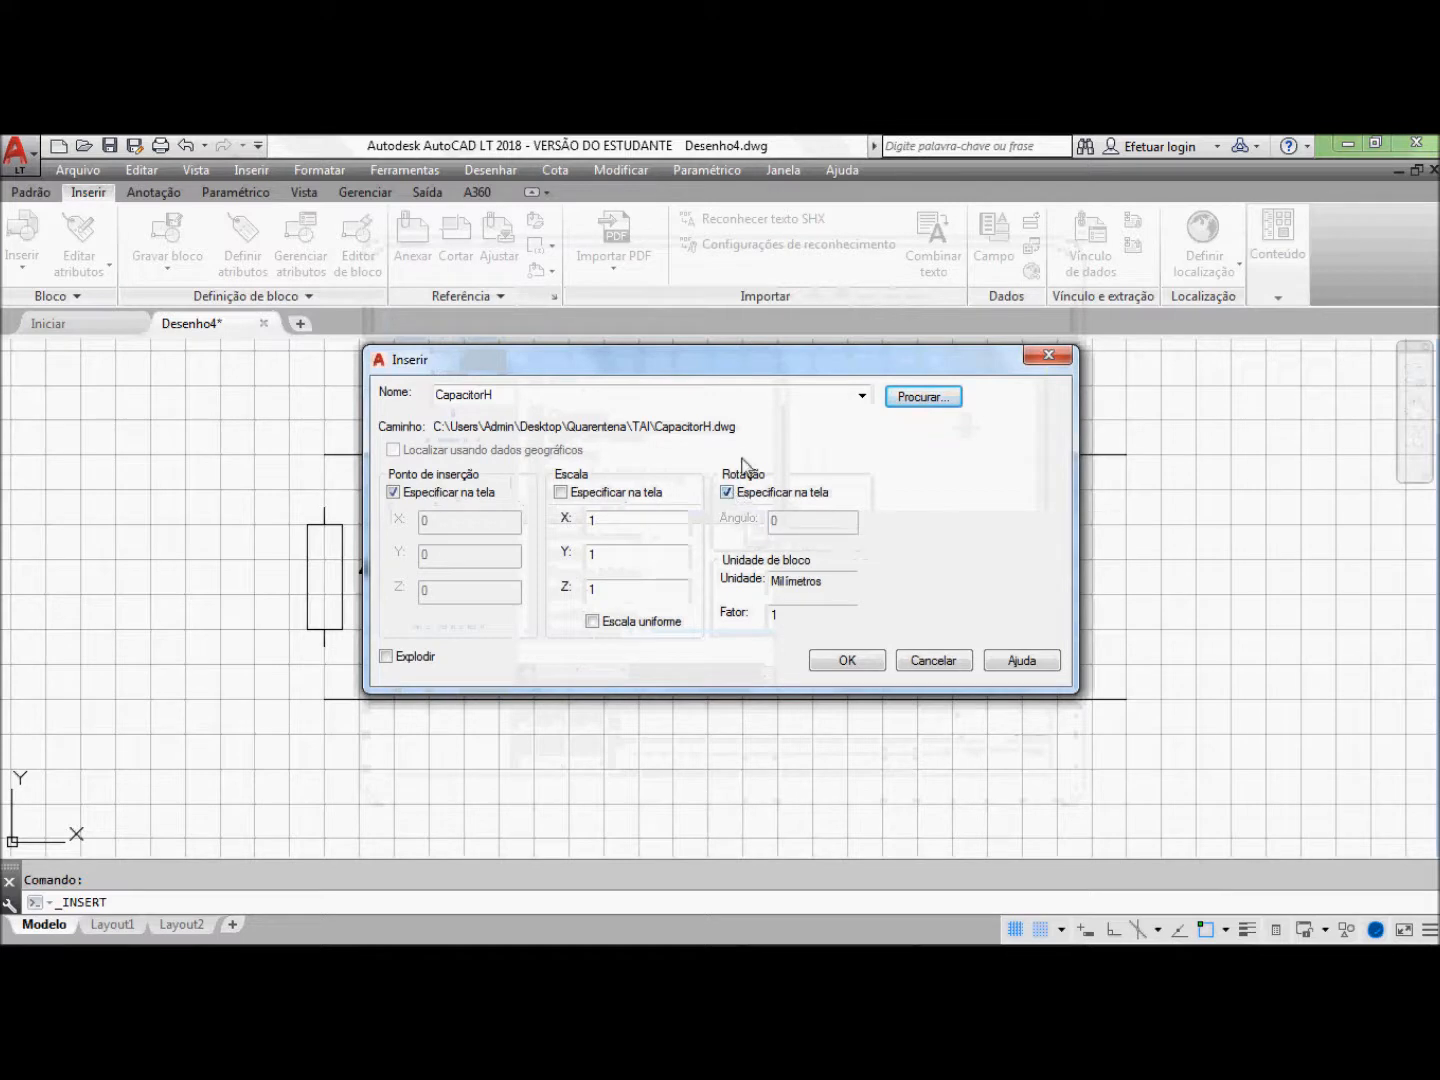
click(727, 492)
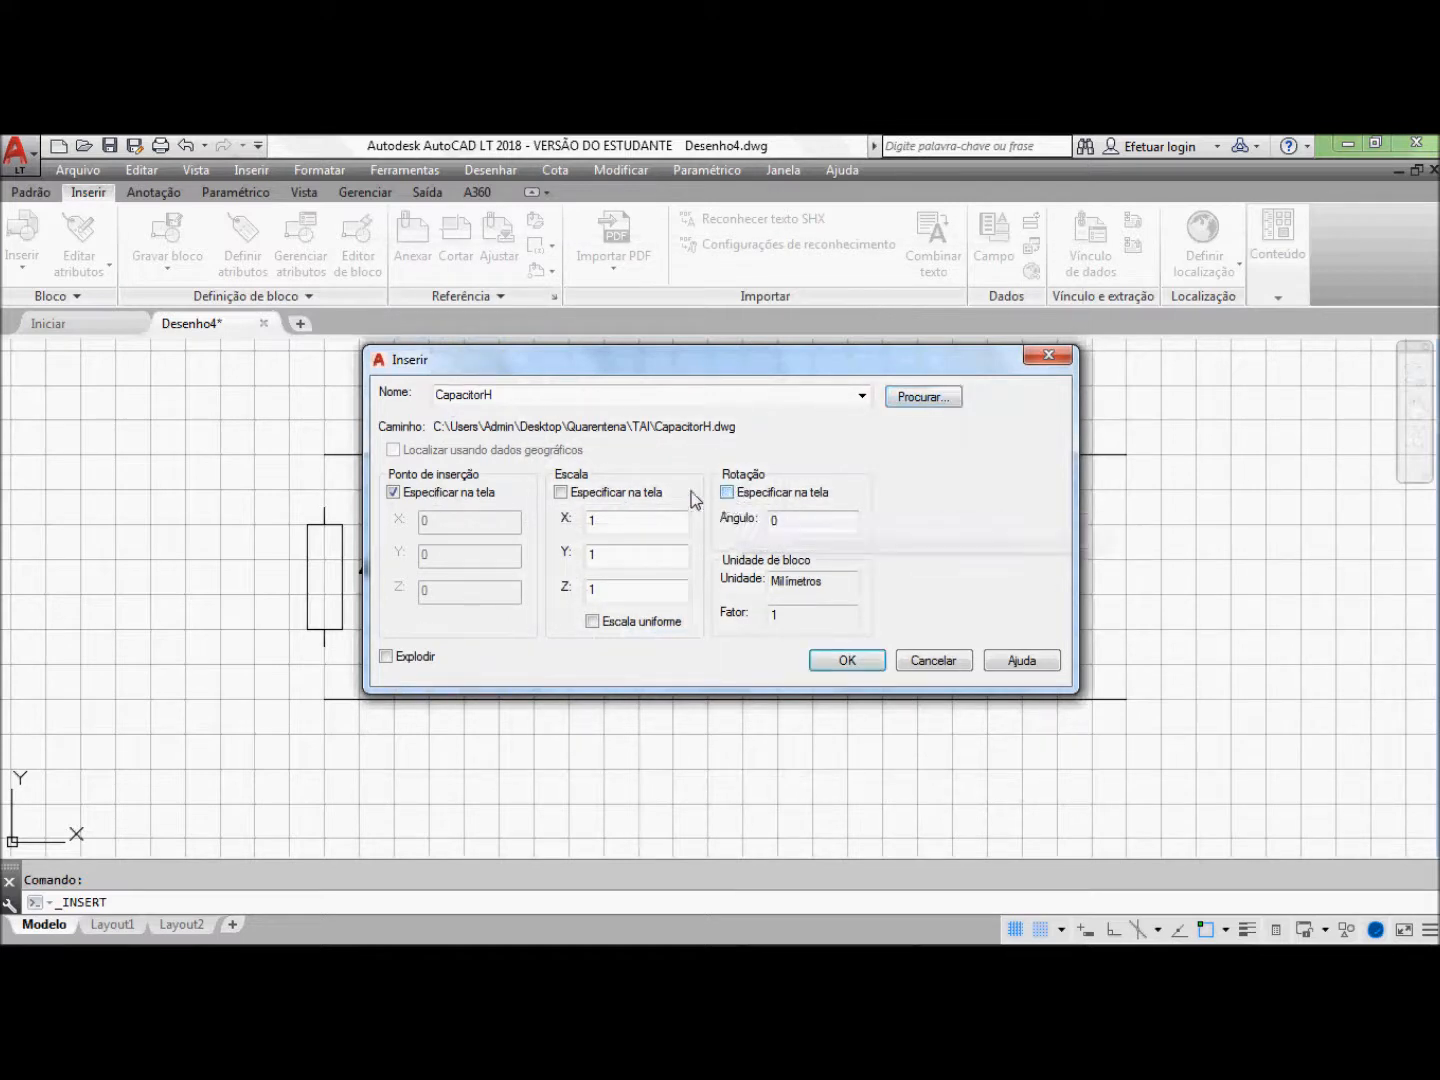
click(859, 667)
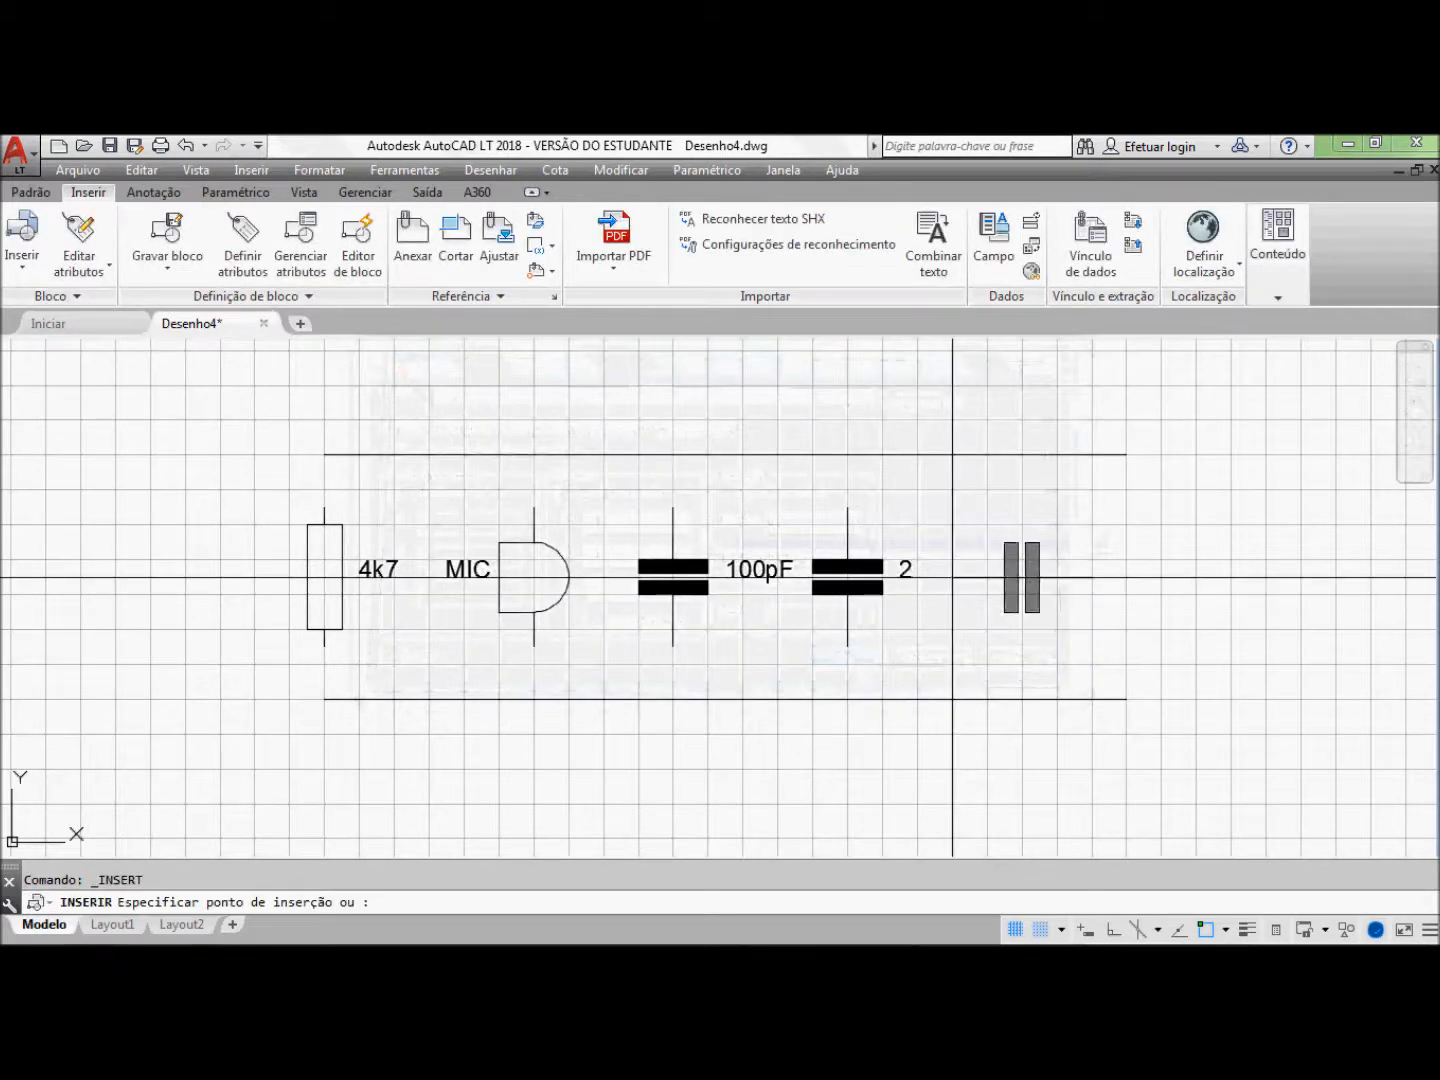
click(952, 580)
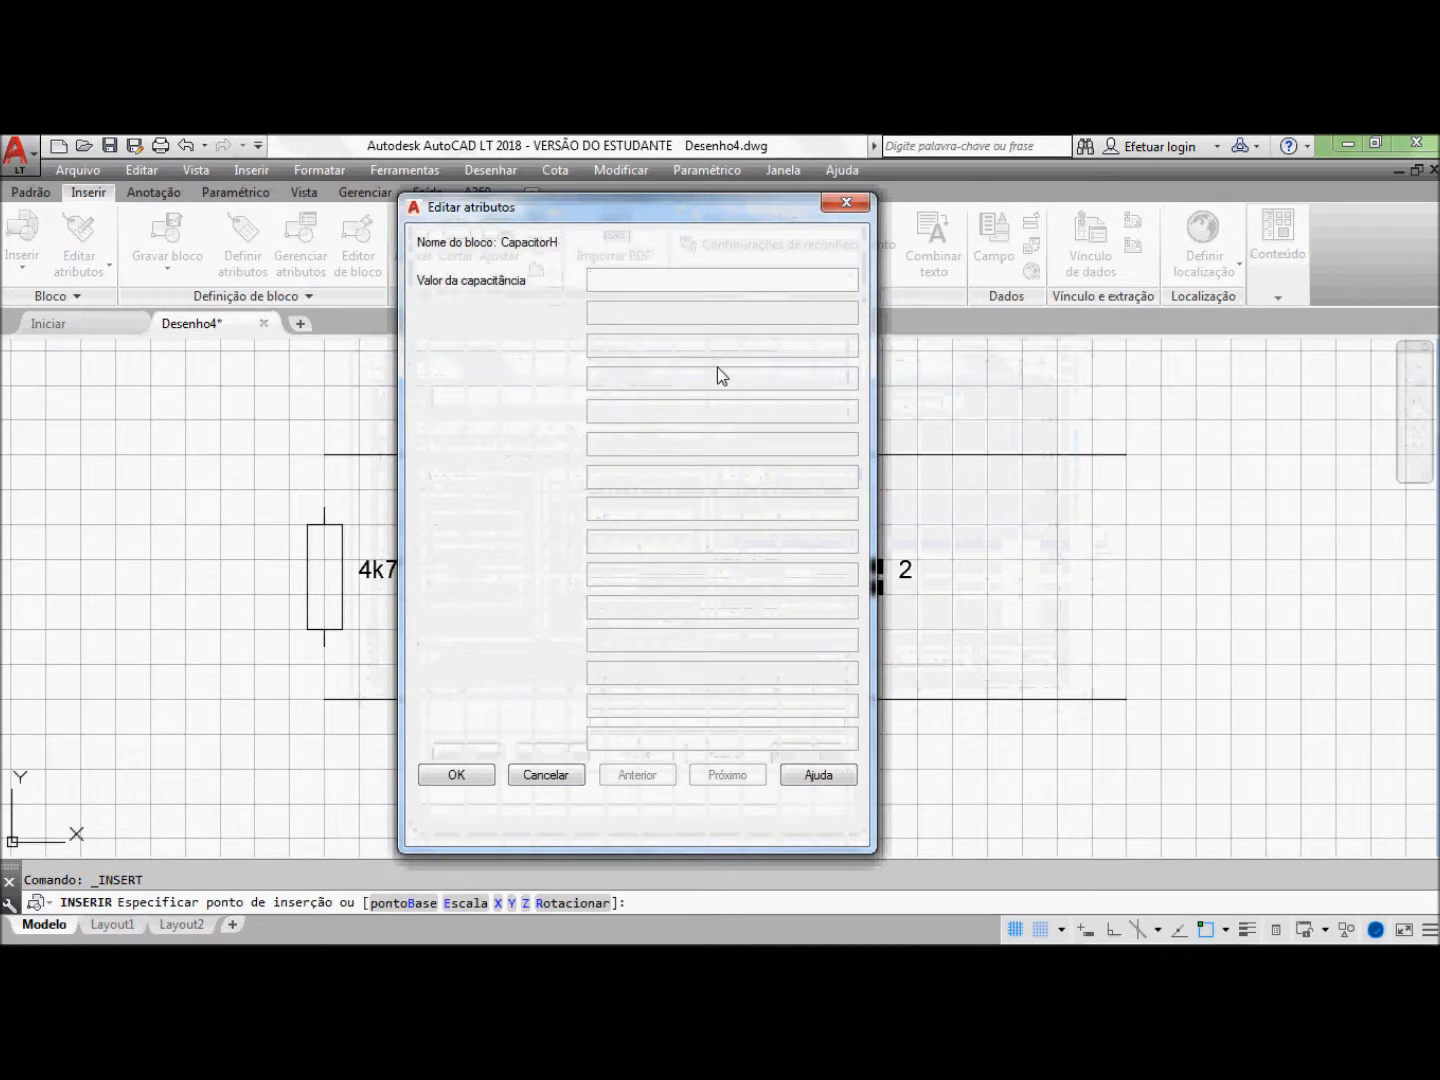
text(475)
key(ctrl+a)
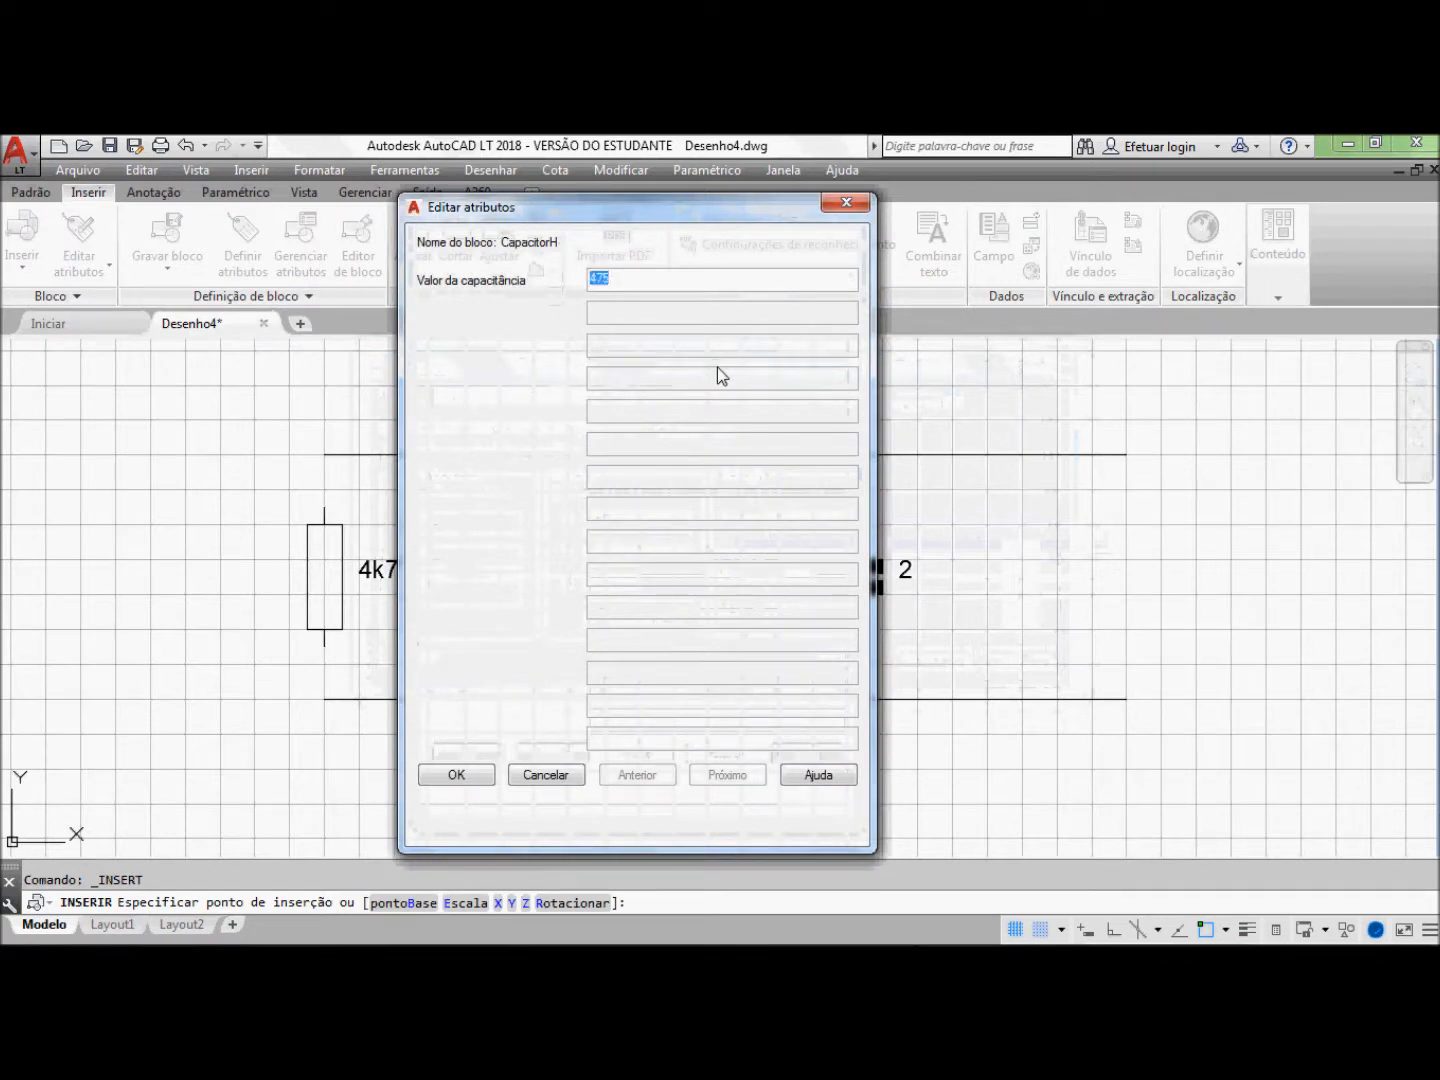
click(466, 772)
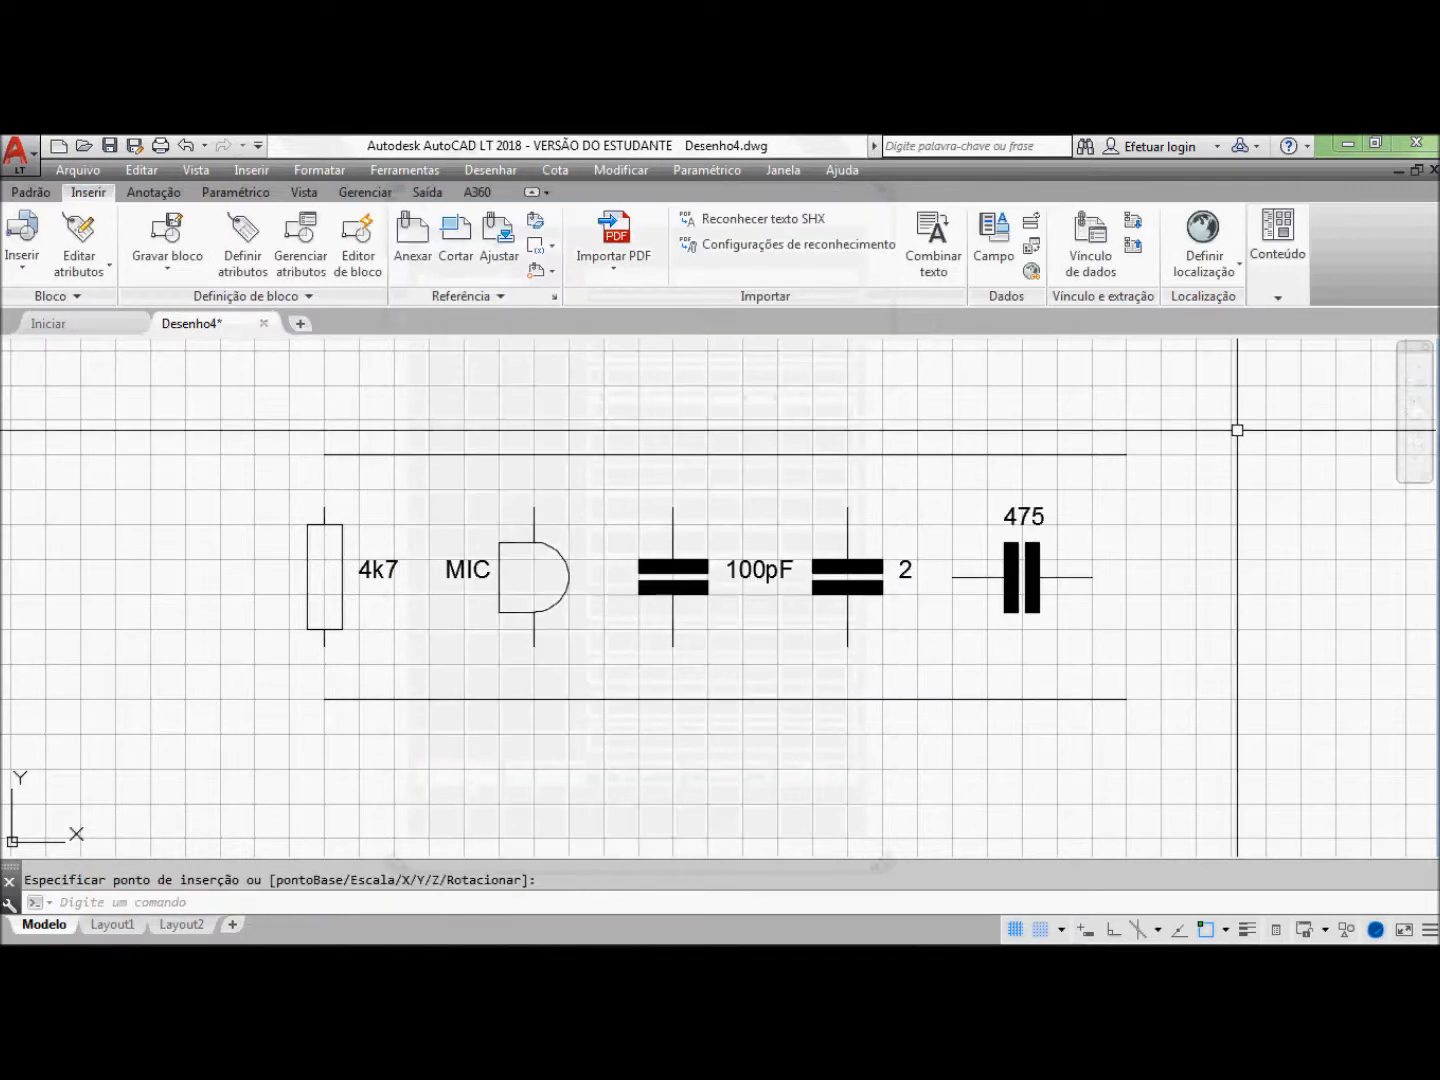
Step: Erase the microphone and all capacitors, and insert one vertical Capacitor block with a blank capacitance value between the two horizontal lines
click(994, 511)
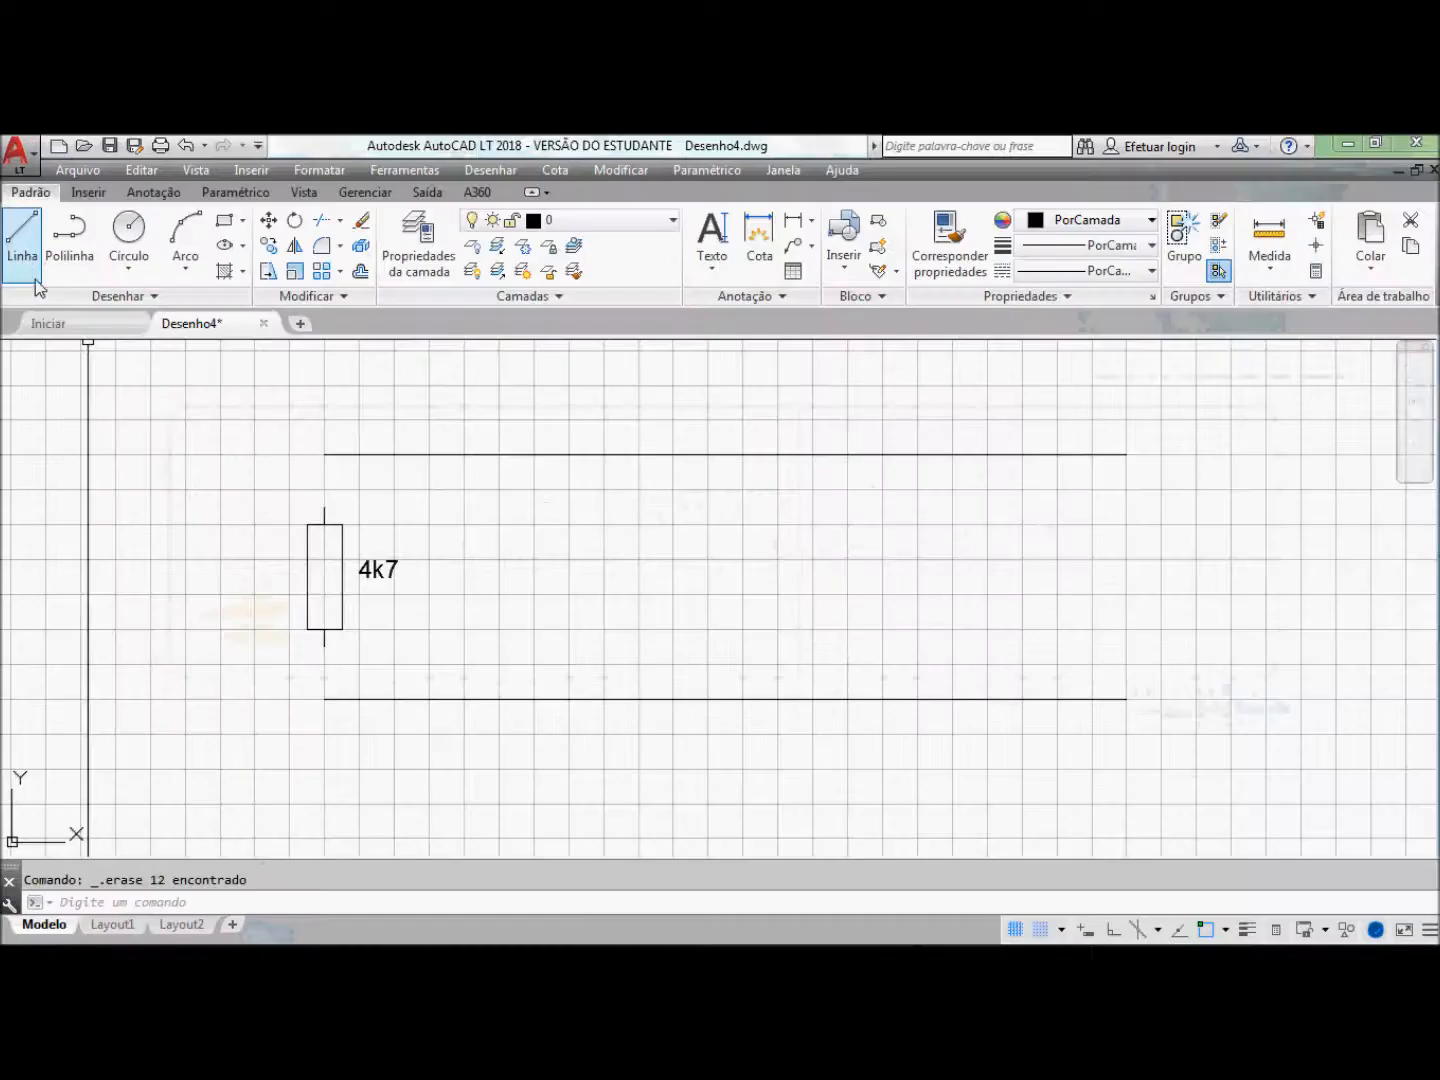
click(69, 195)
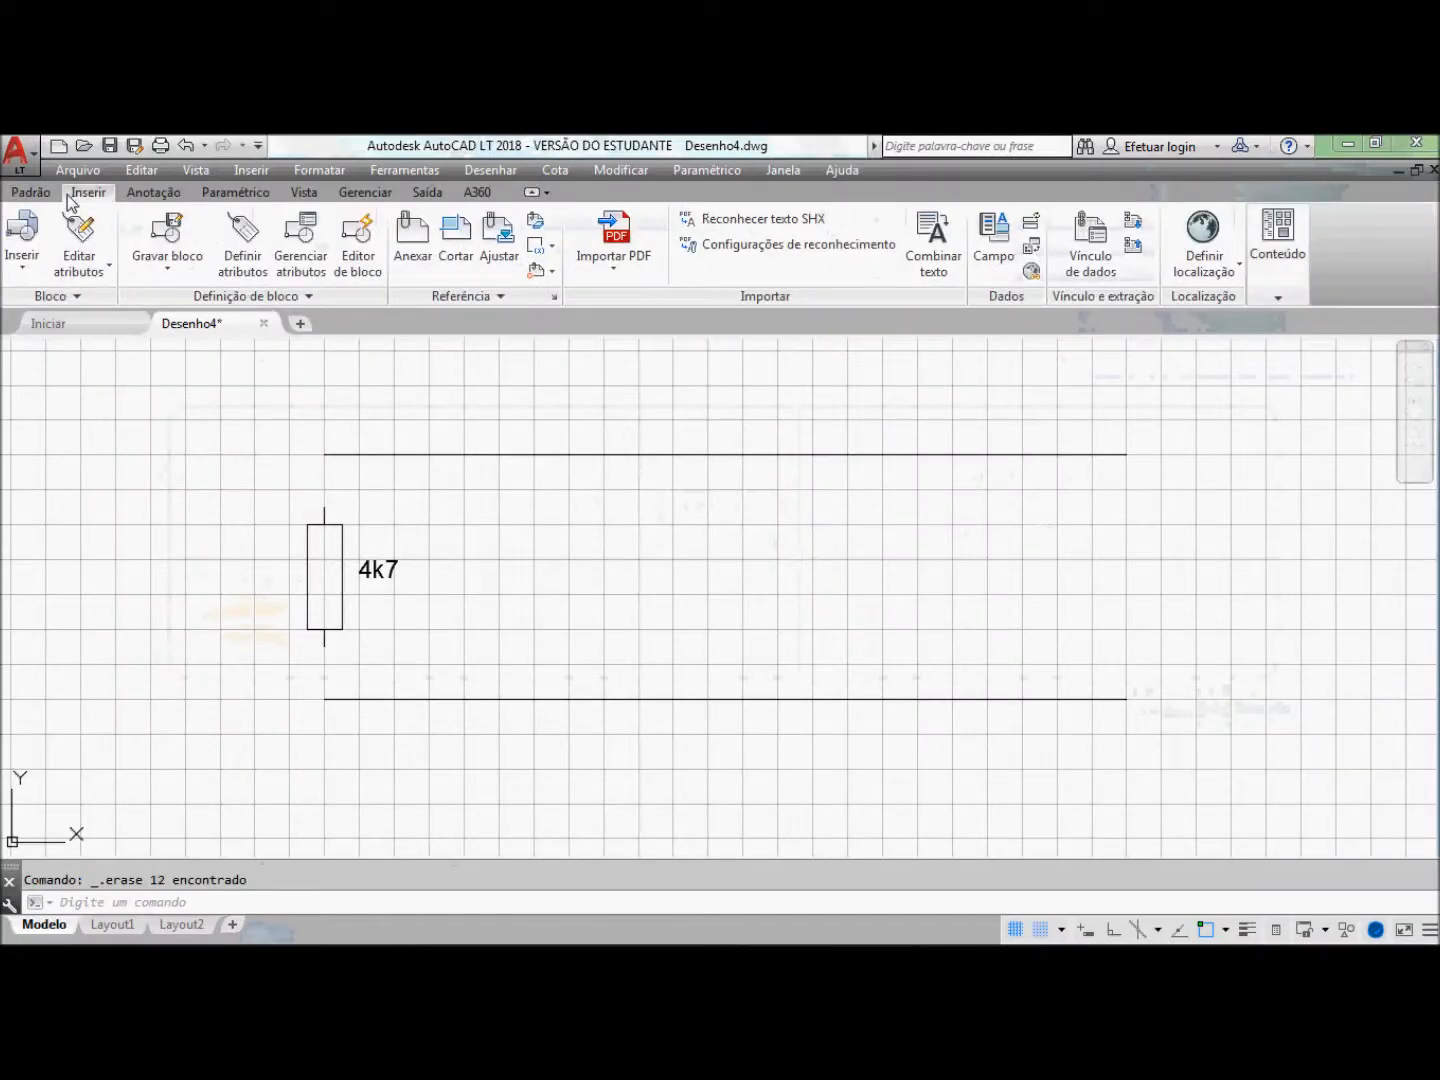
click(21, 272)
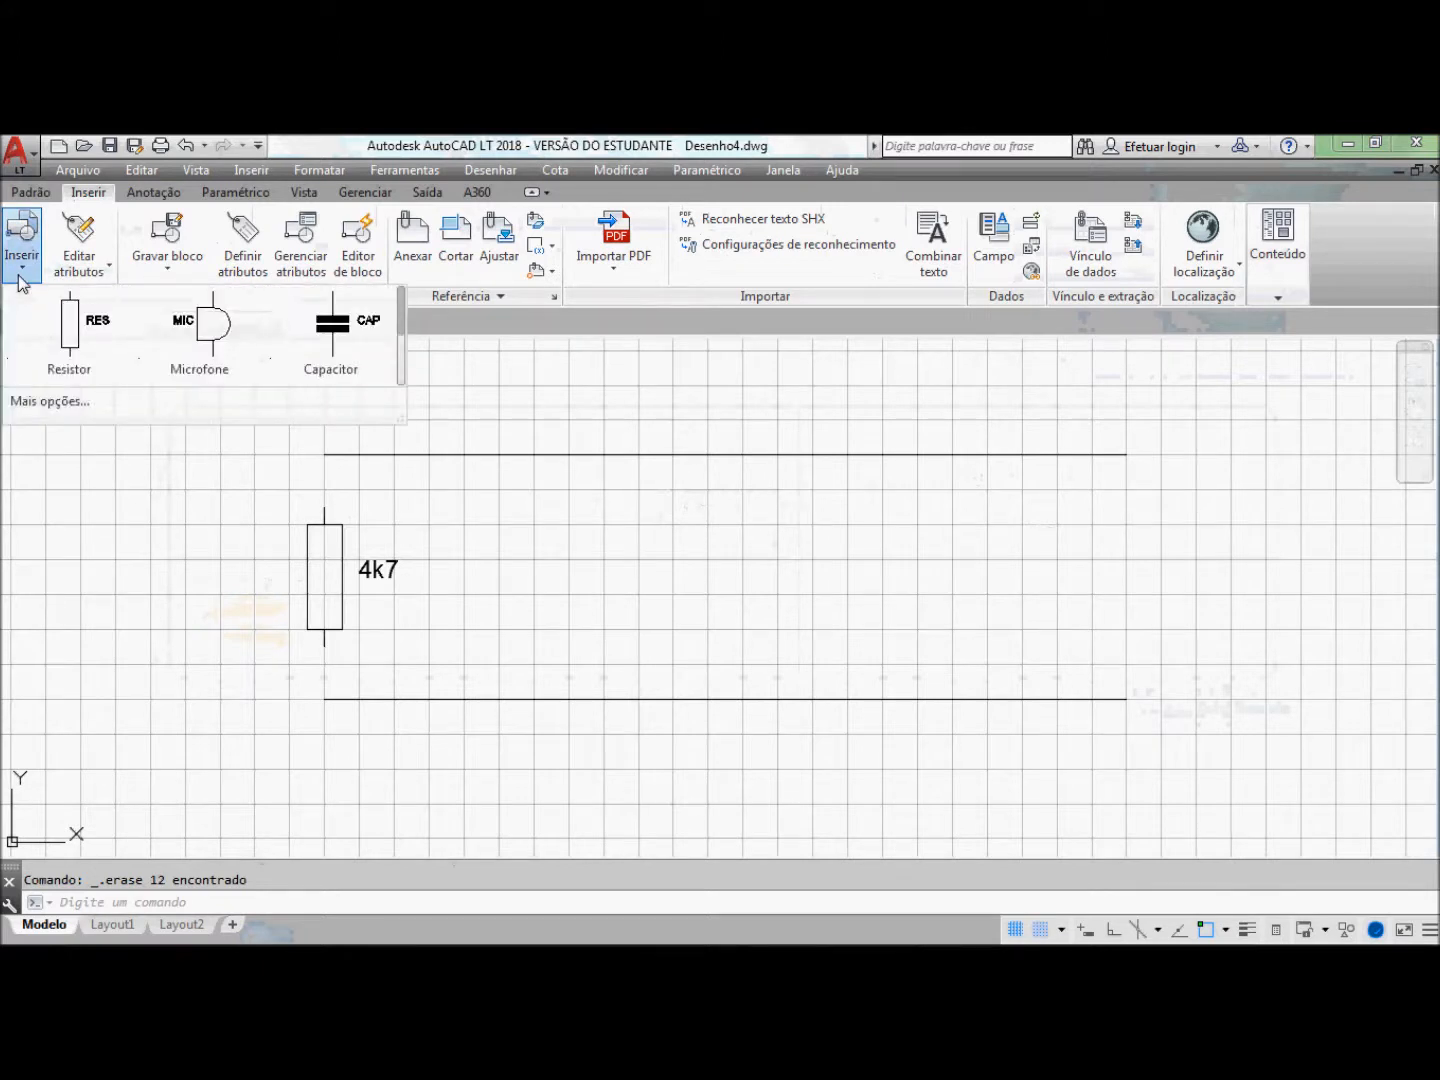
click(352, 335)
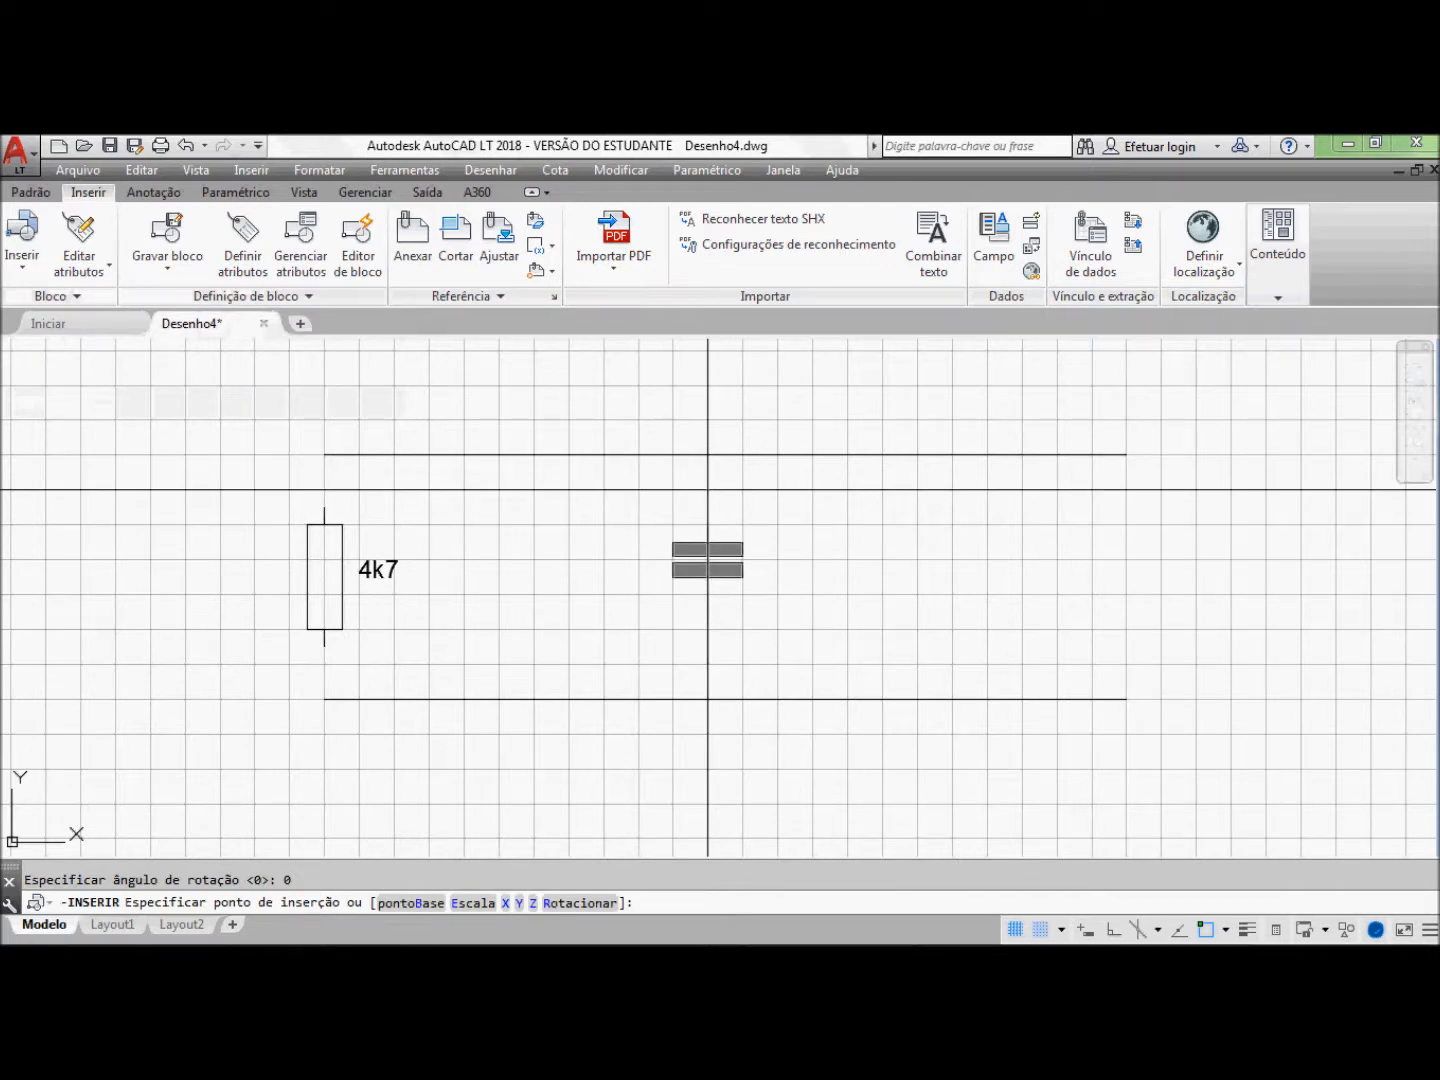
click(708, 509)
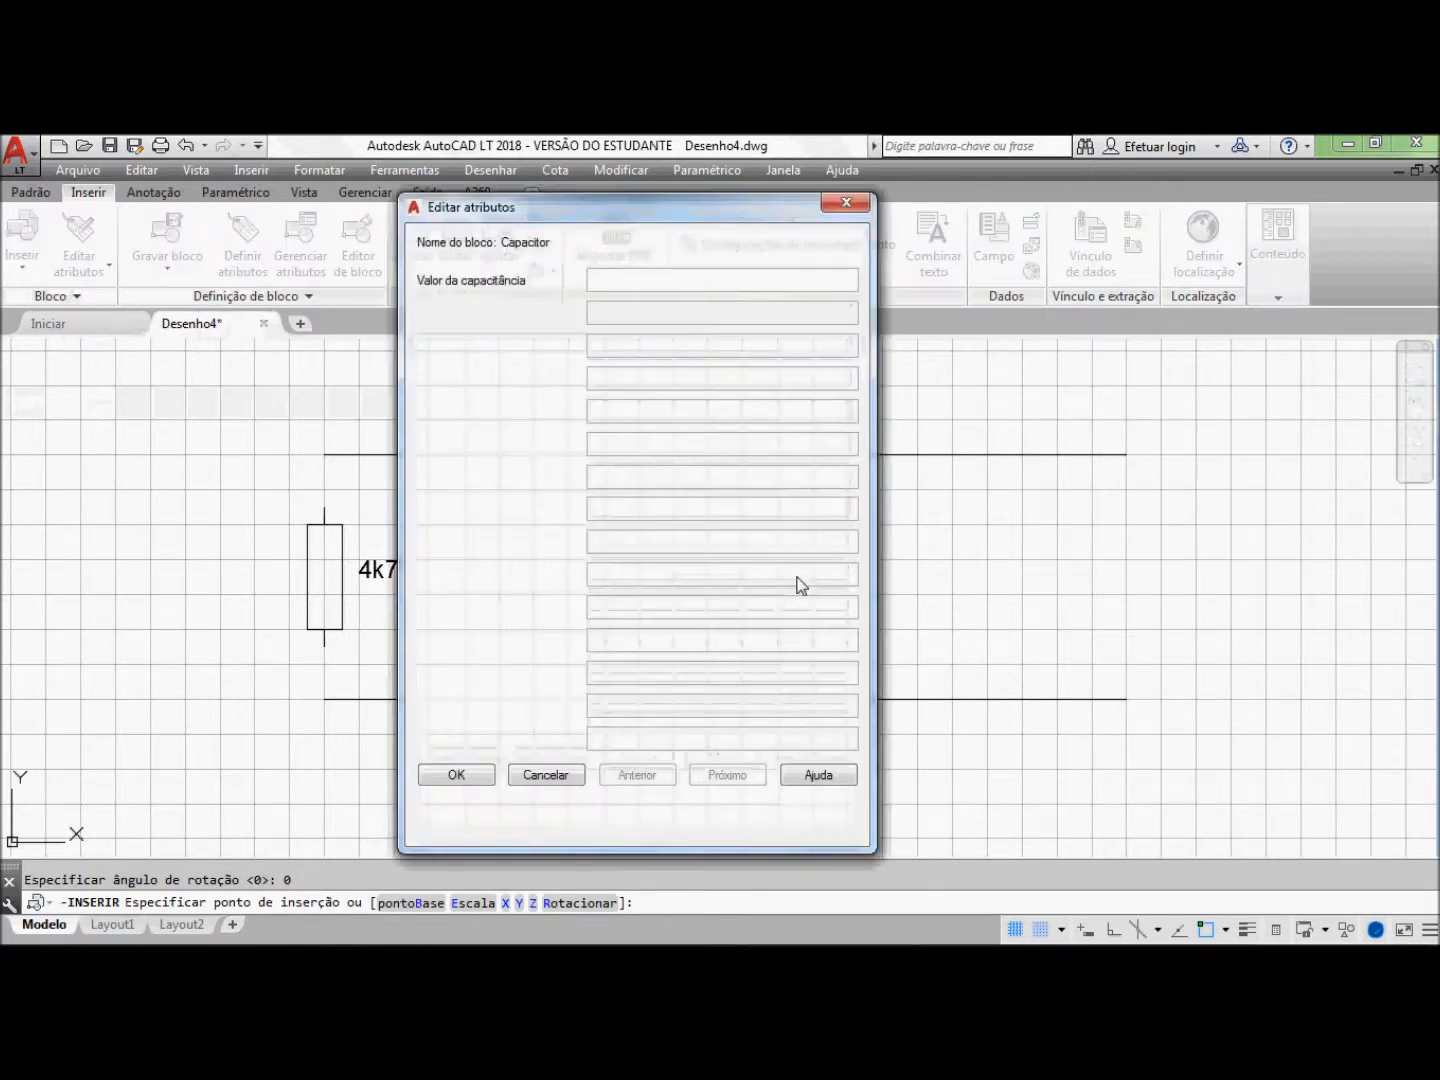
click(454, 776)
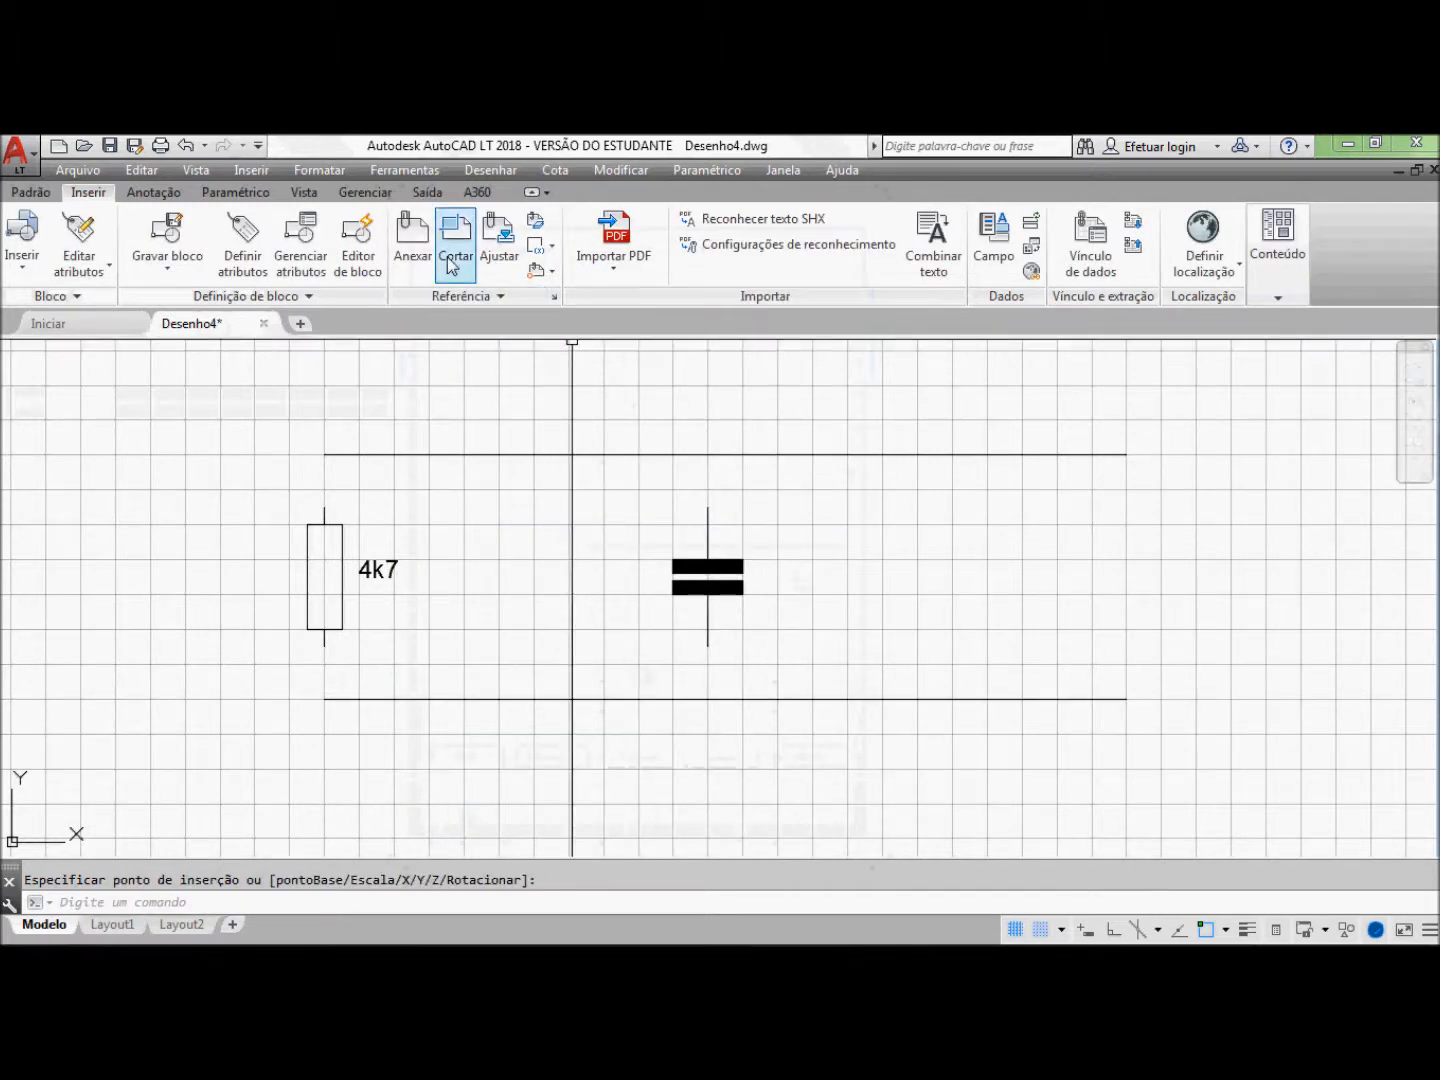
Step: Draw a diagonal line across the capacitor's plates, rising from just below the lower plate to just above the upper plate
click(18, 194)
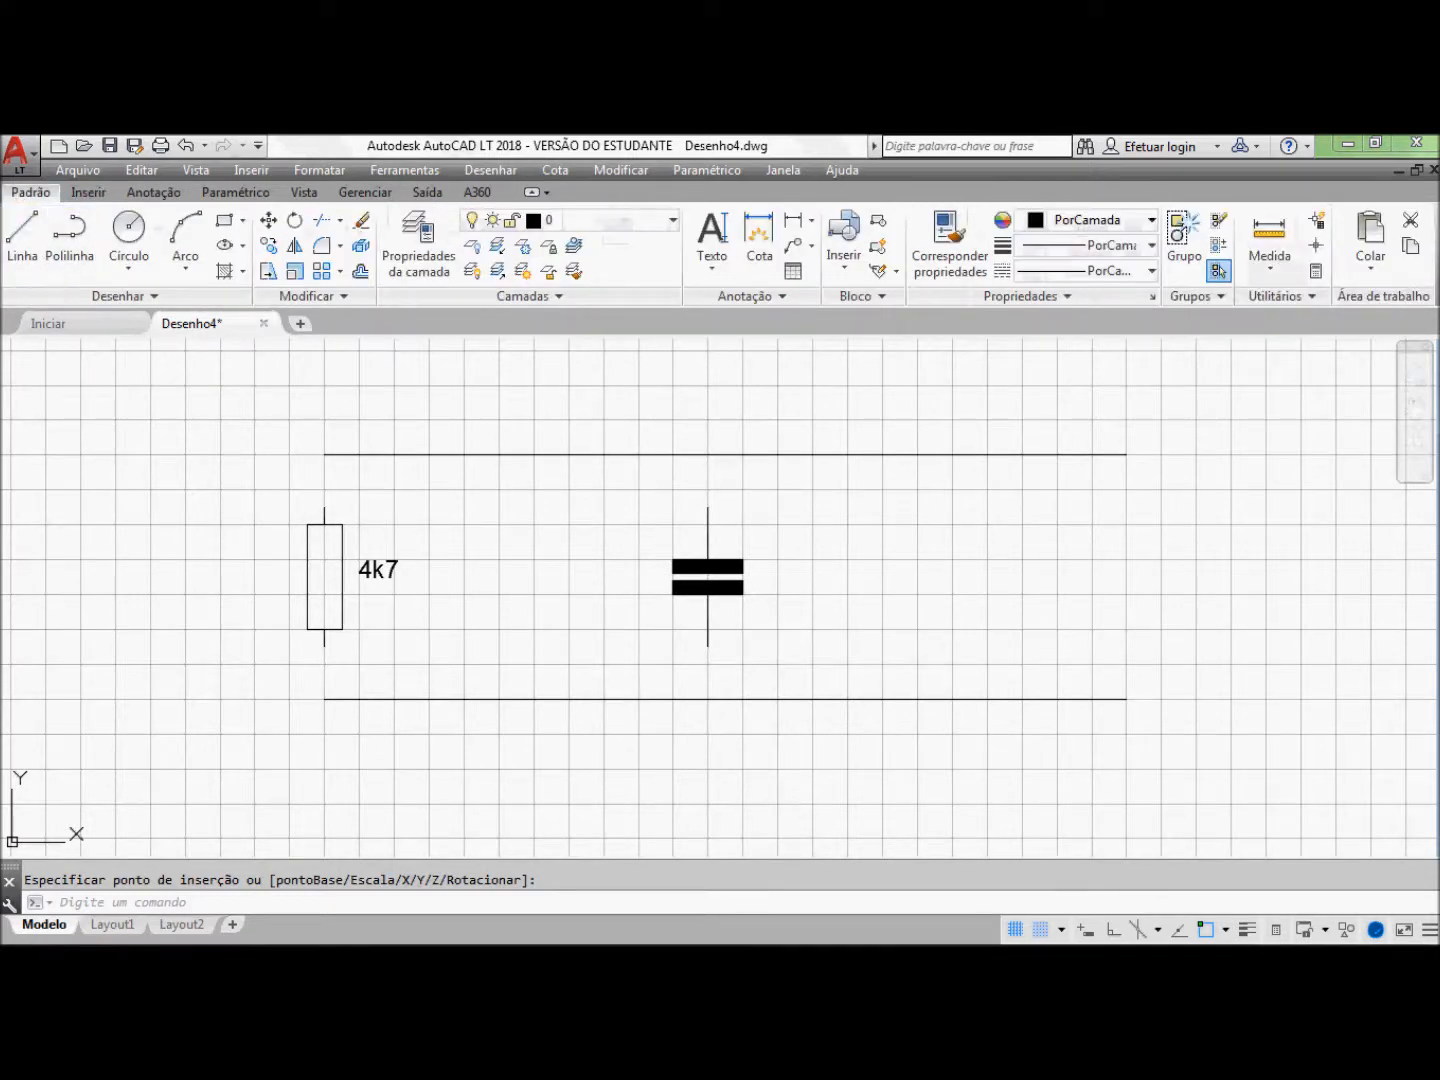
click(23, 235)
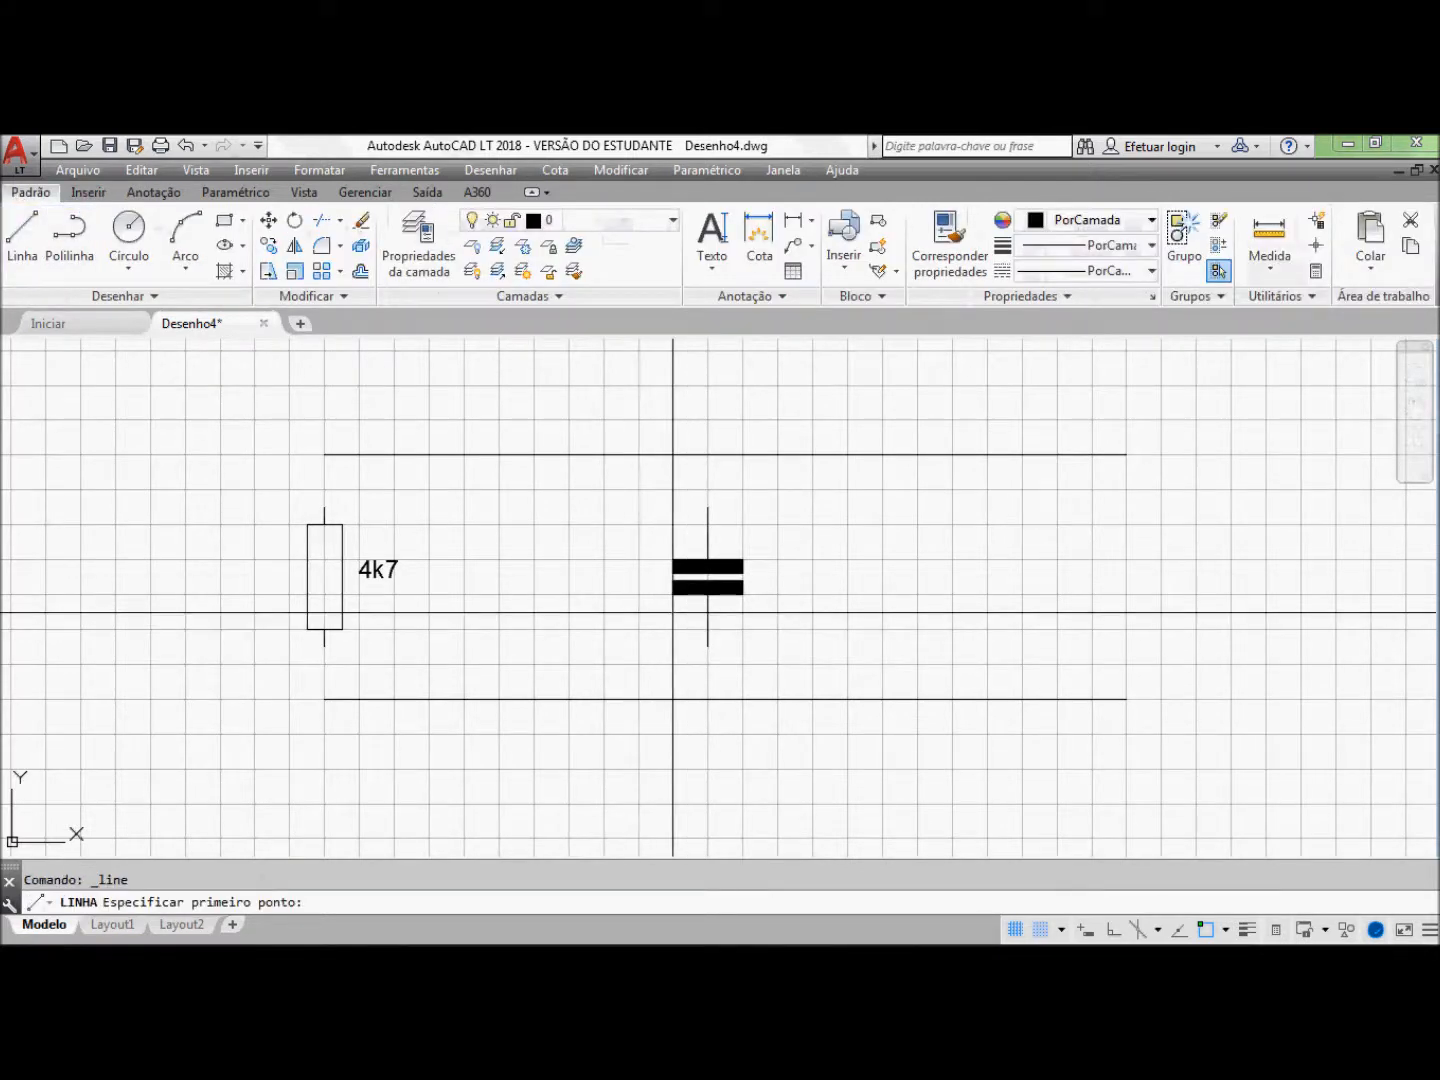
click(689, 611)
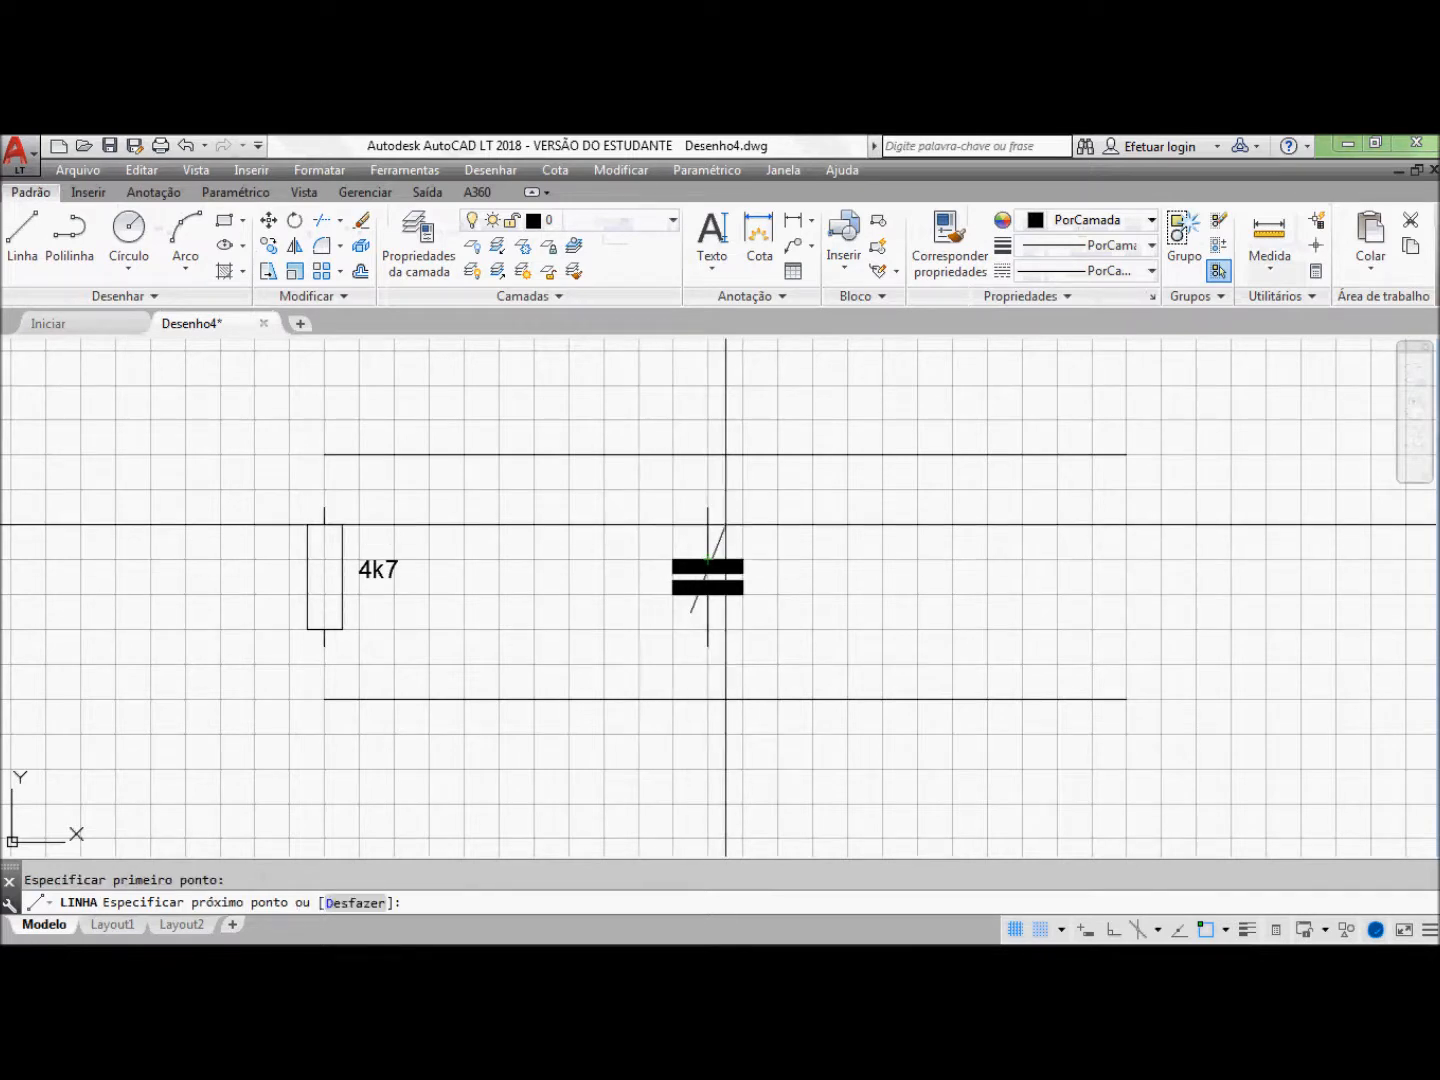
click(725, 541)
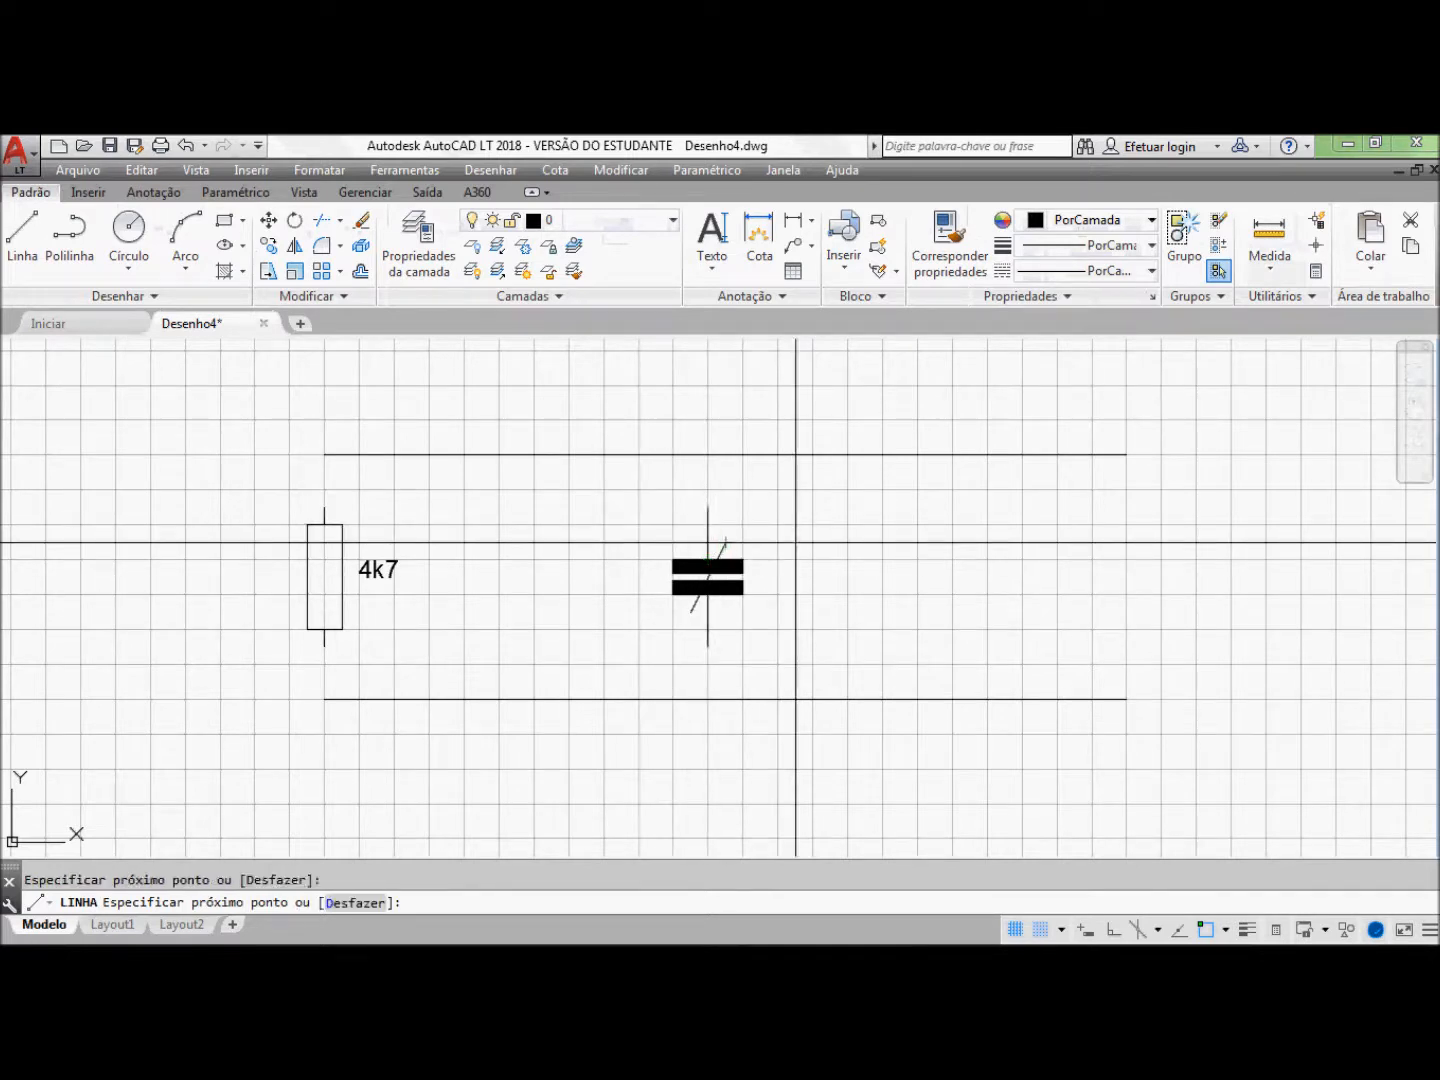
key(Return)
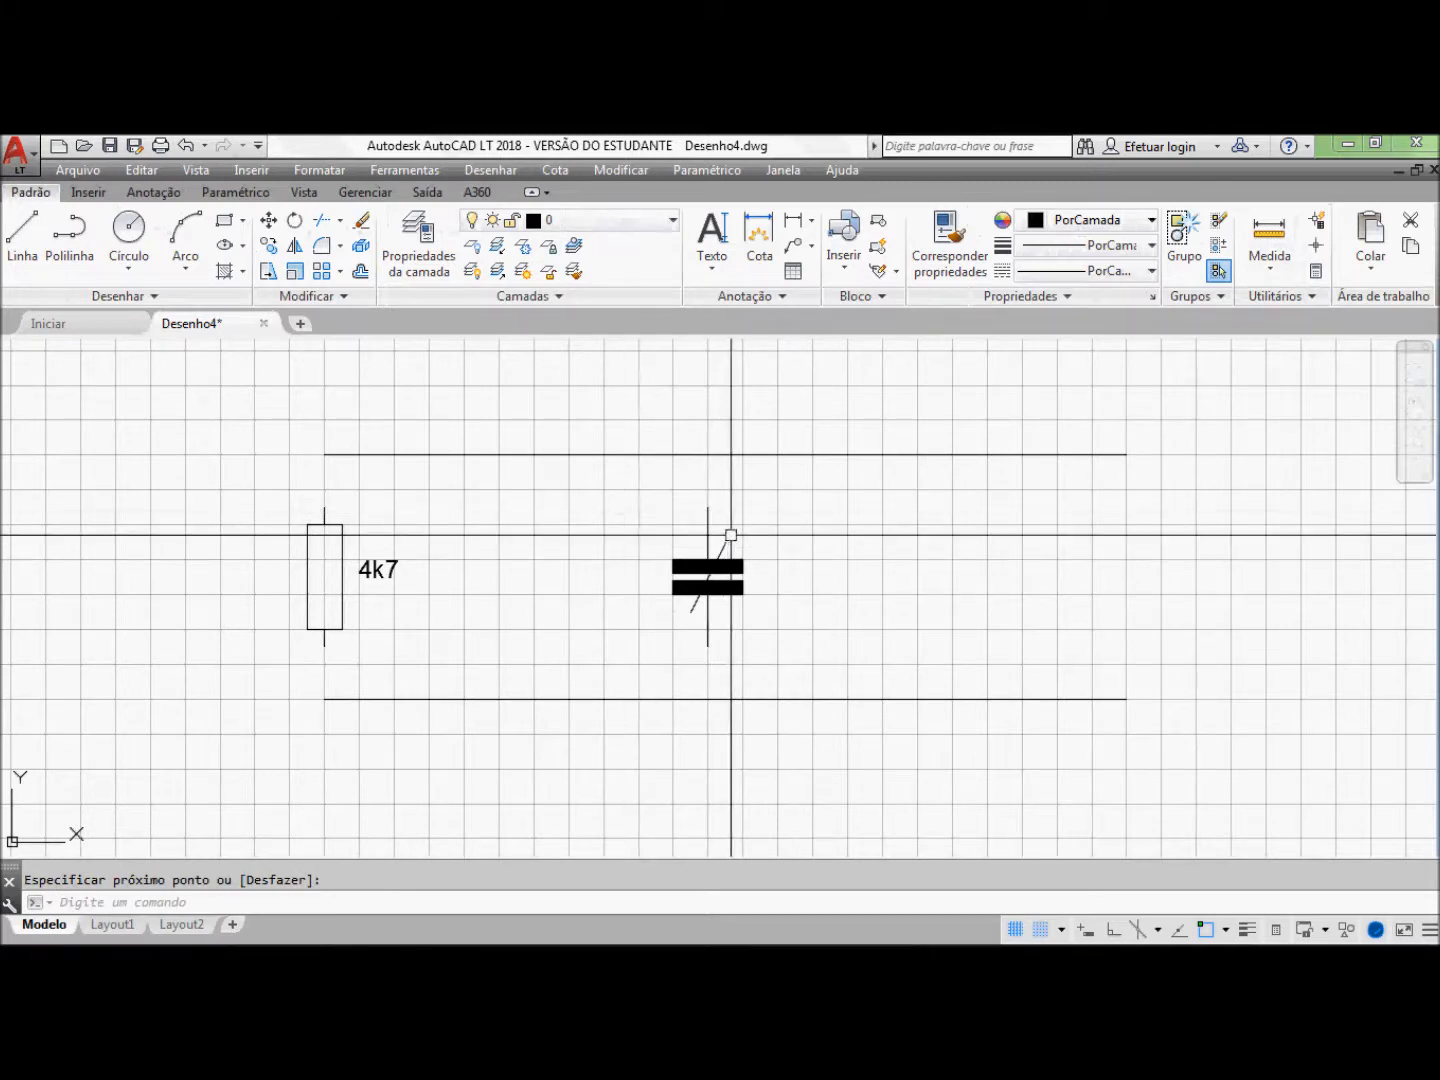
Step: Draw a short line perpendicular to the diagonal, from a point beside the upper plate to the diagonal's upper end
scroll(742, 566, up, 6)
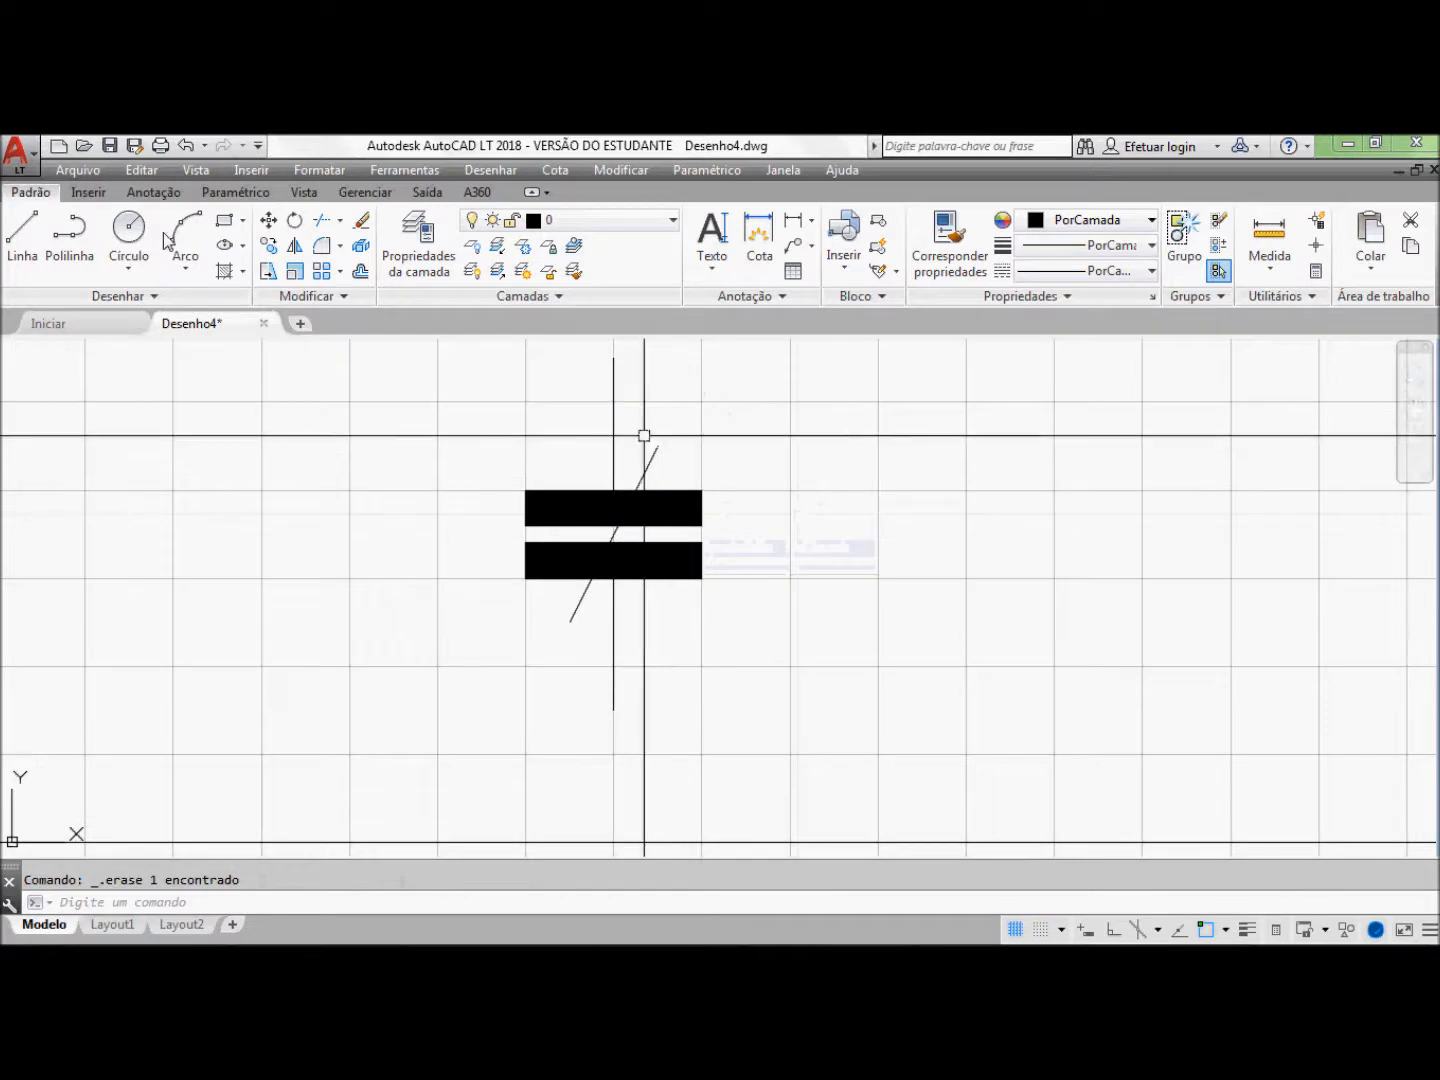
click(35, 257)
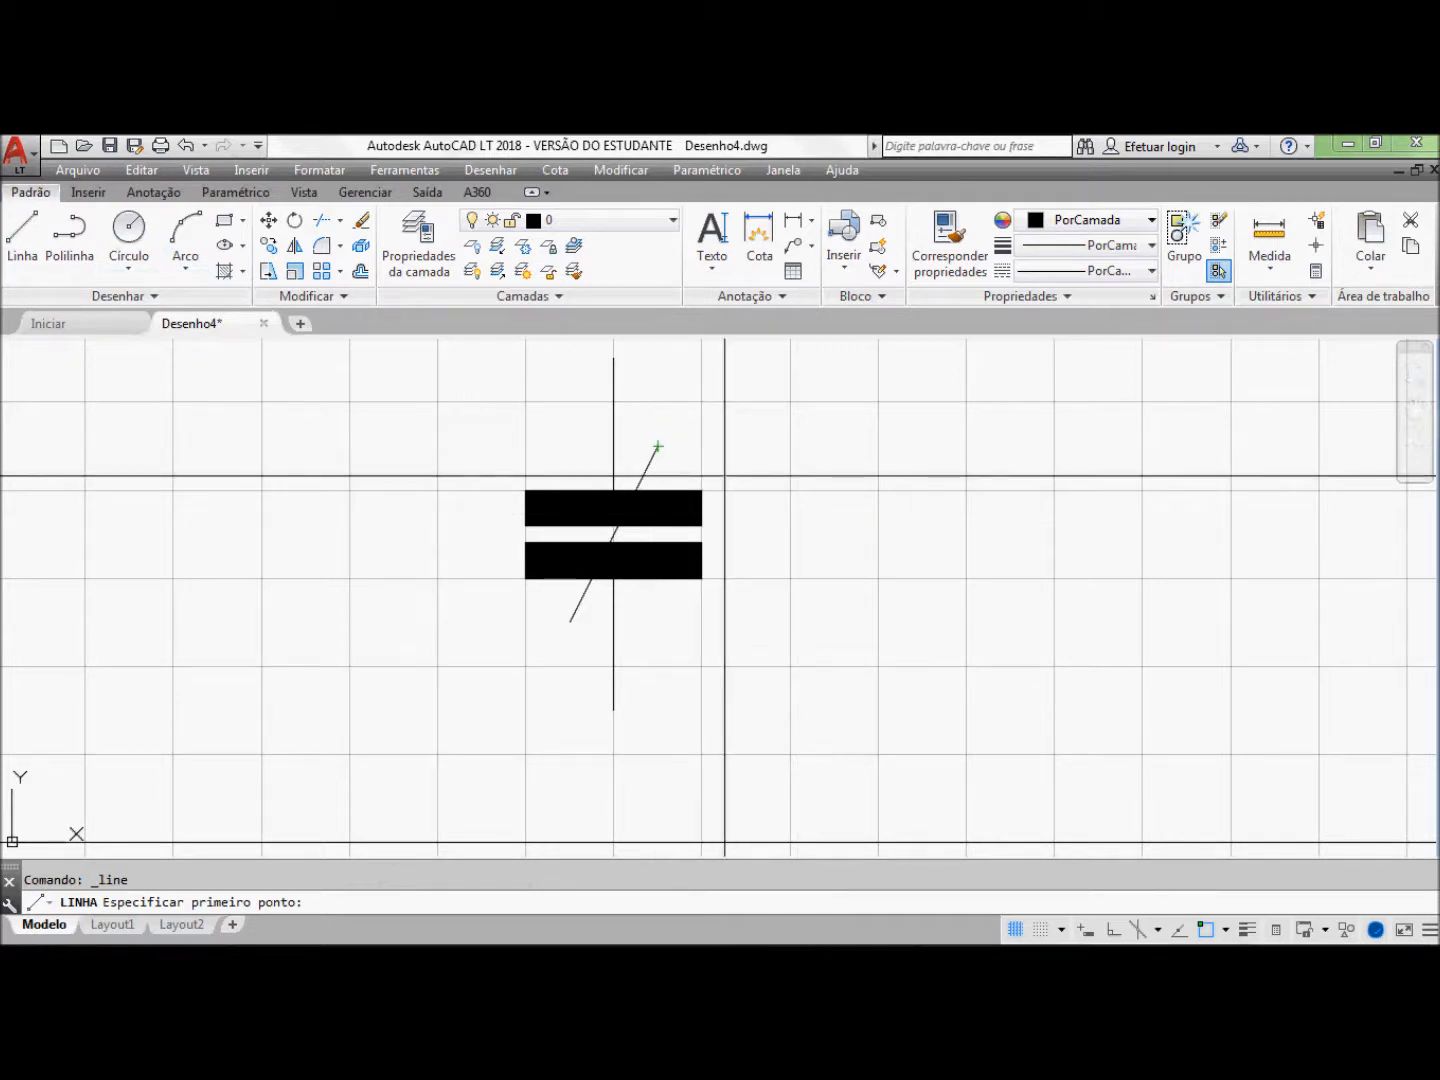
click(725, 476)
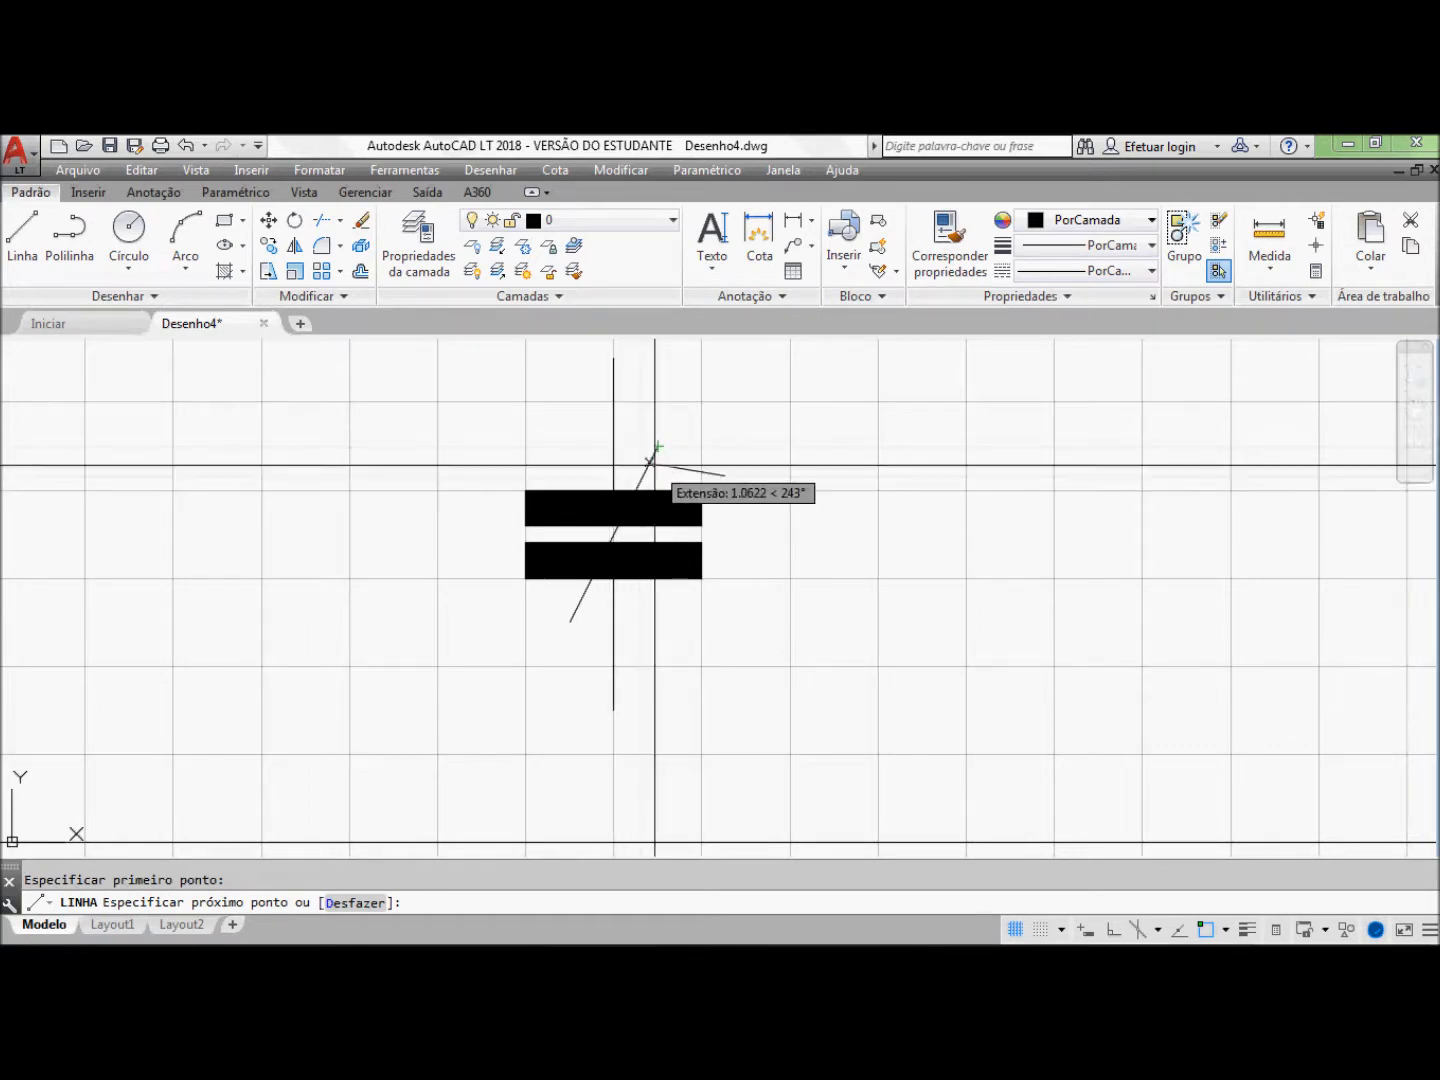
key(F8)
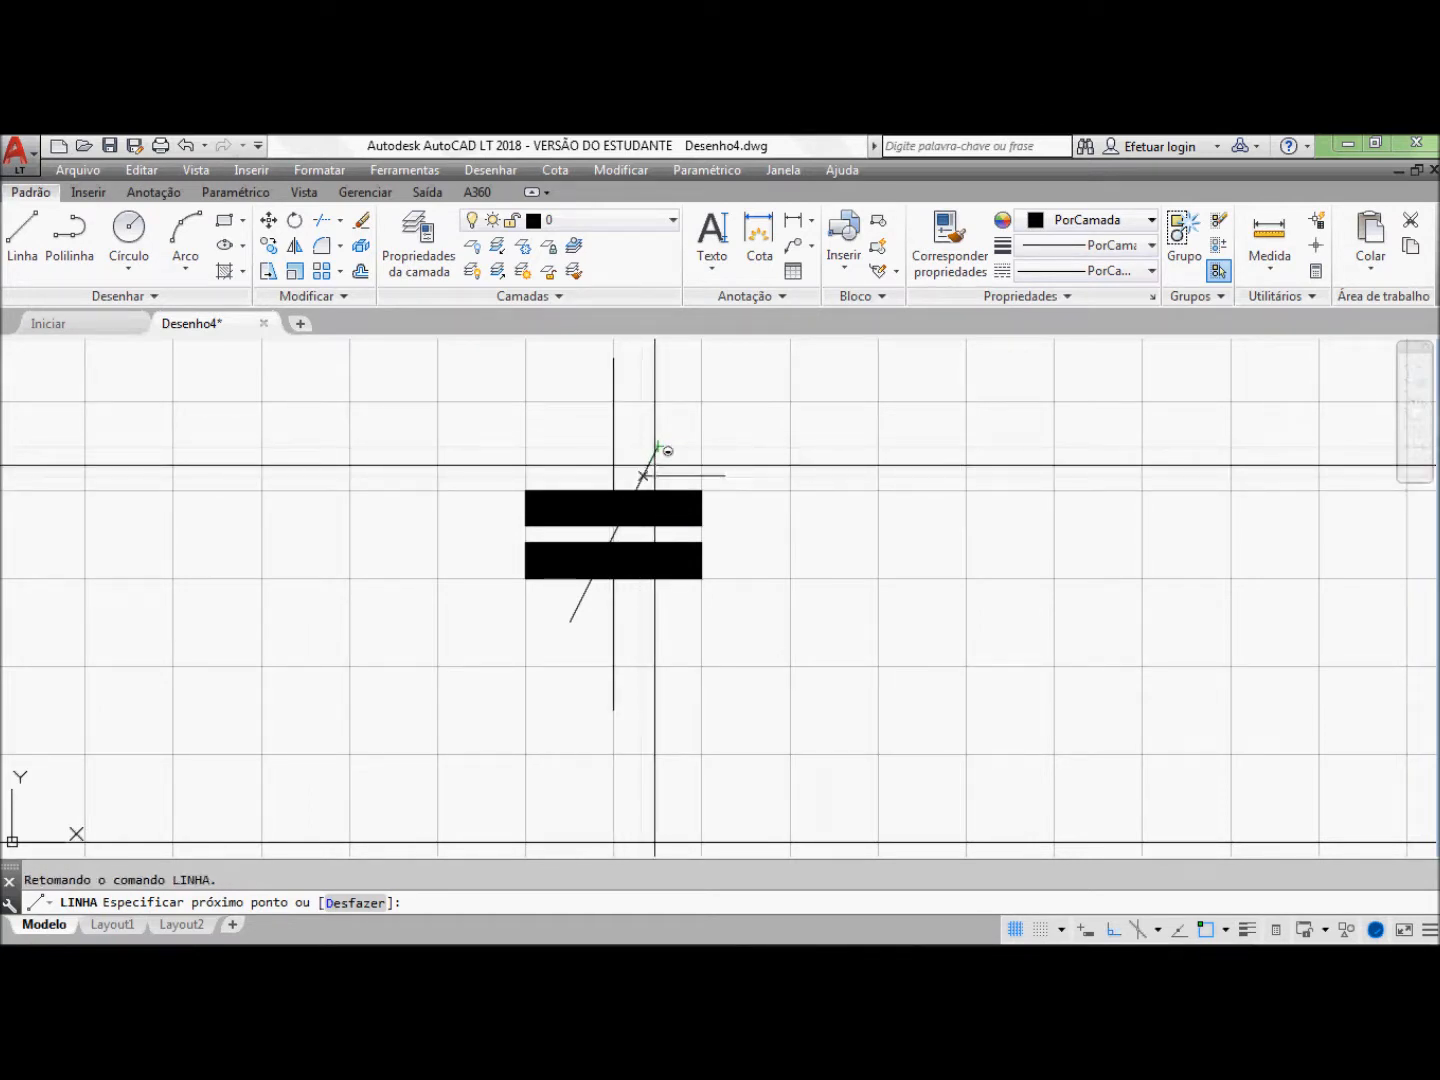
shift+right_click(656, 445)
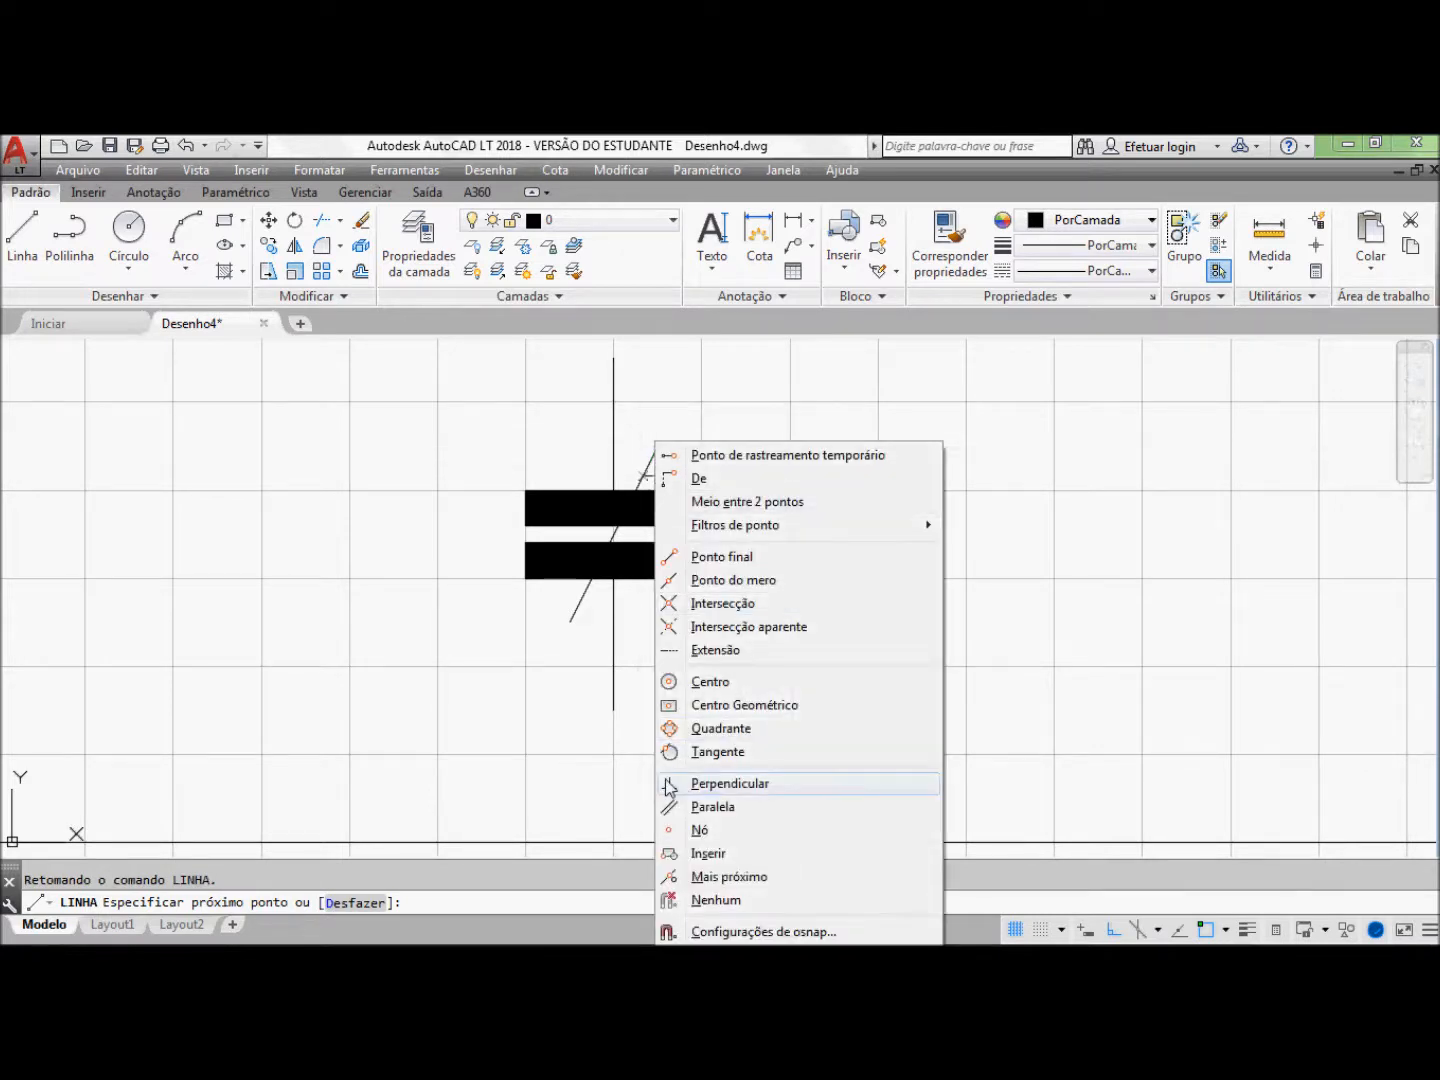
click(735, 787)
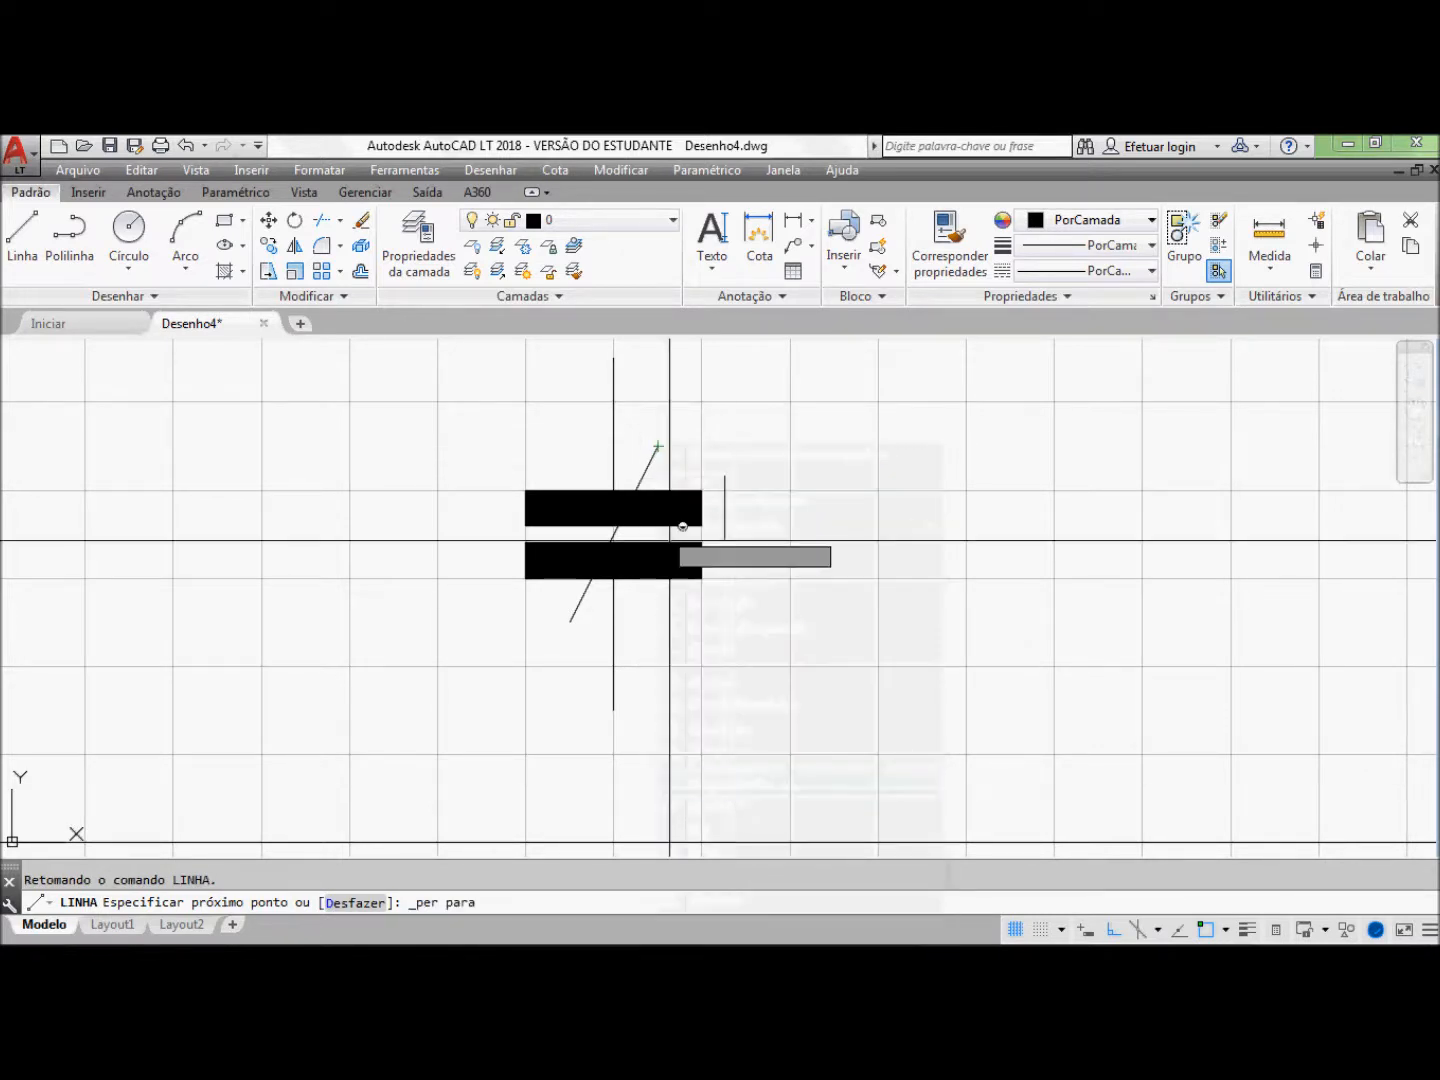
click(655, 468)
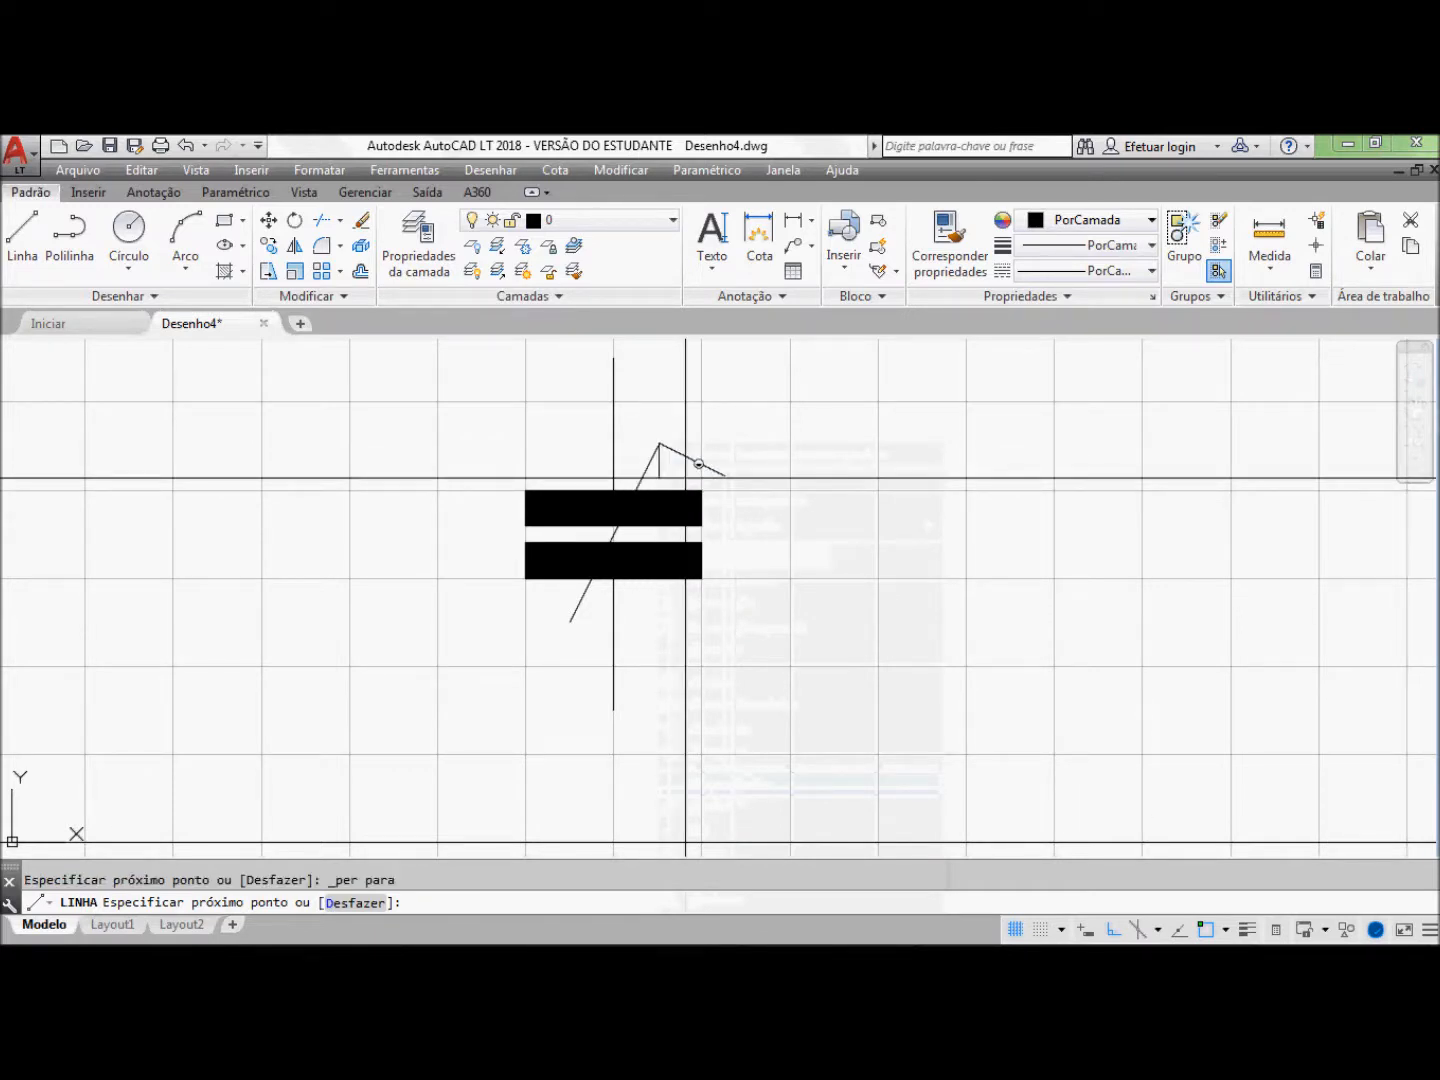
key(Escape)
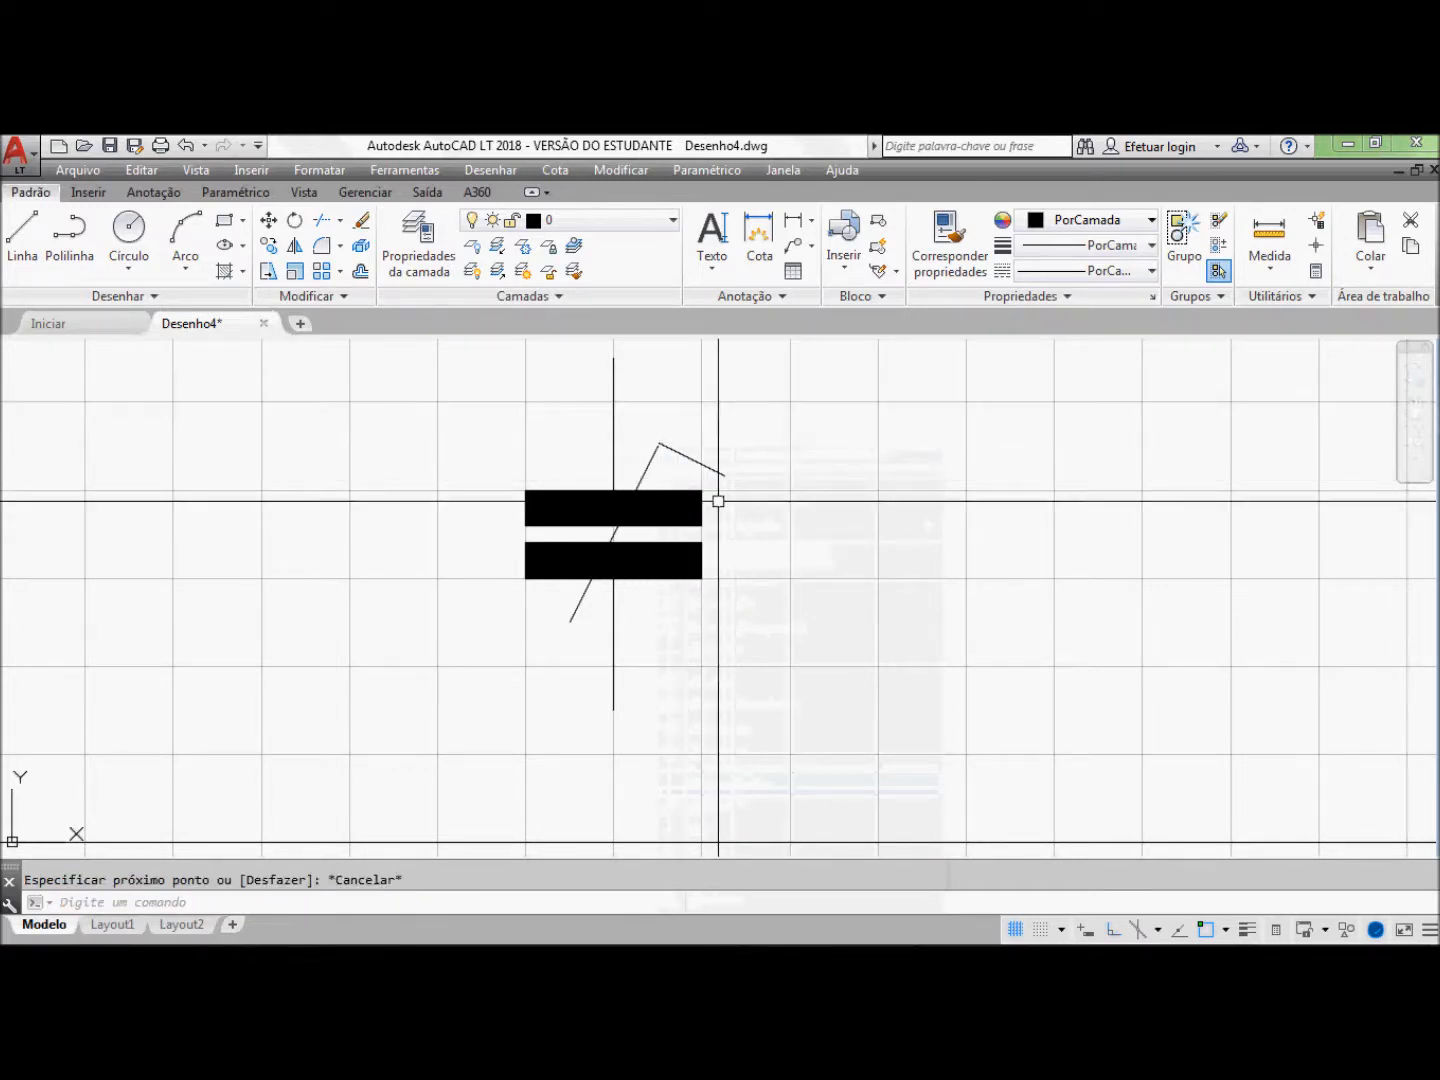
Step: Move the short perpendicular line by its midpoint onto the upper end of the diagonal to form a T
click(685, 455)
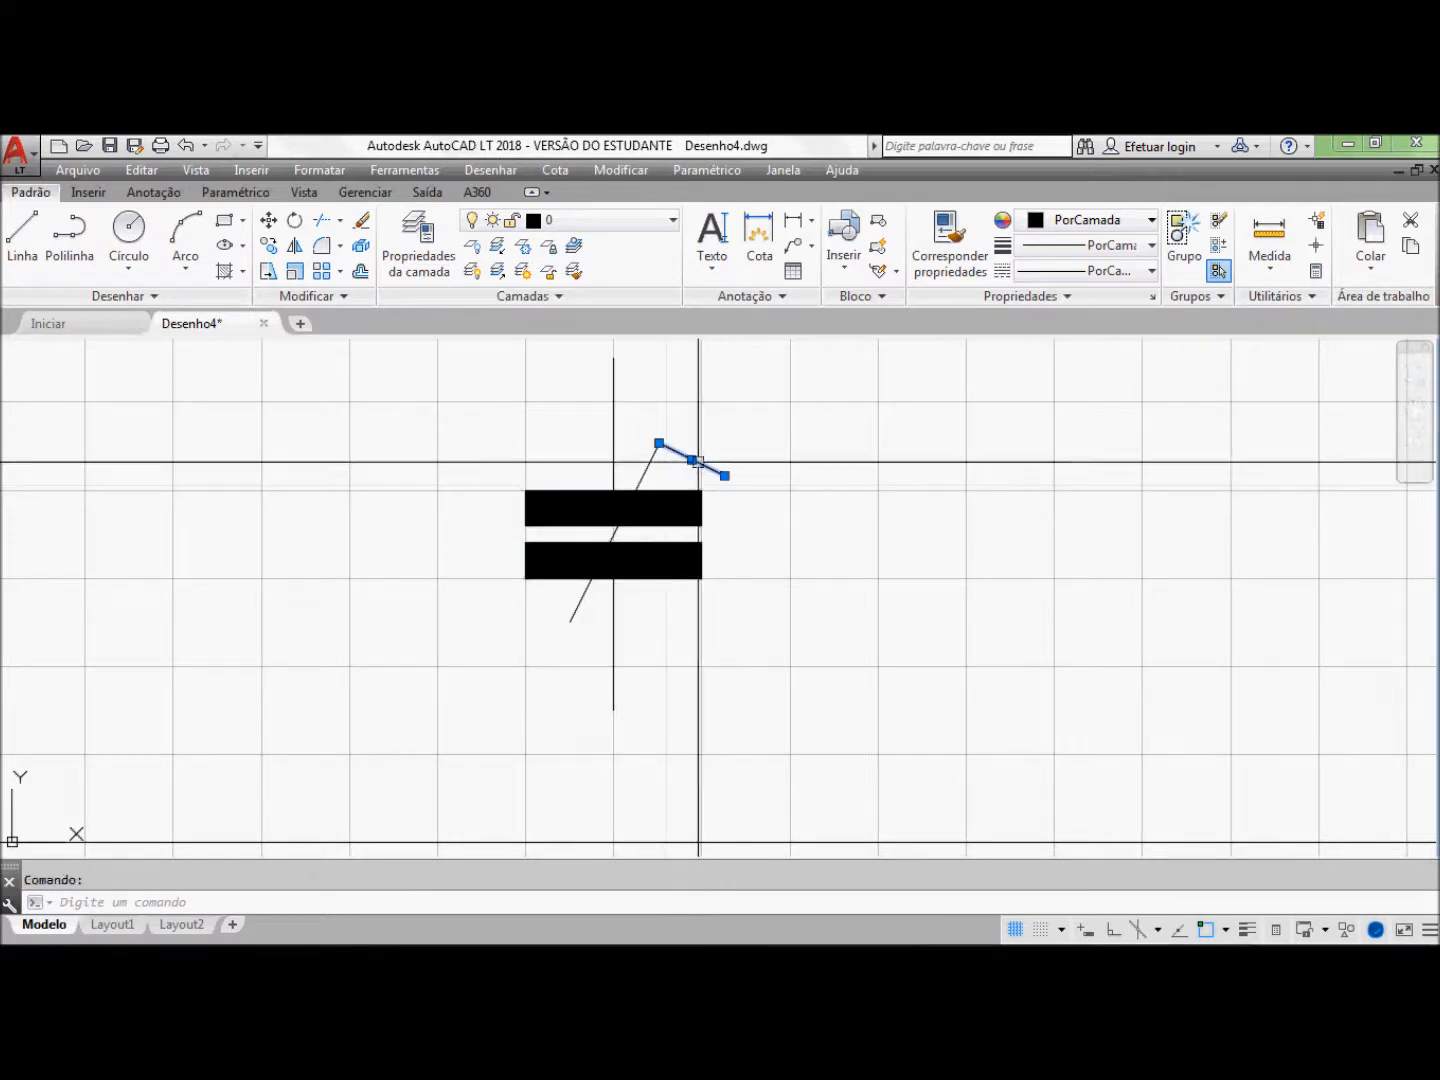
click(692, 460)
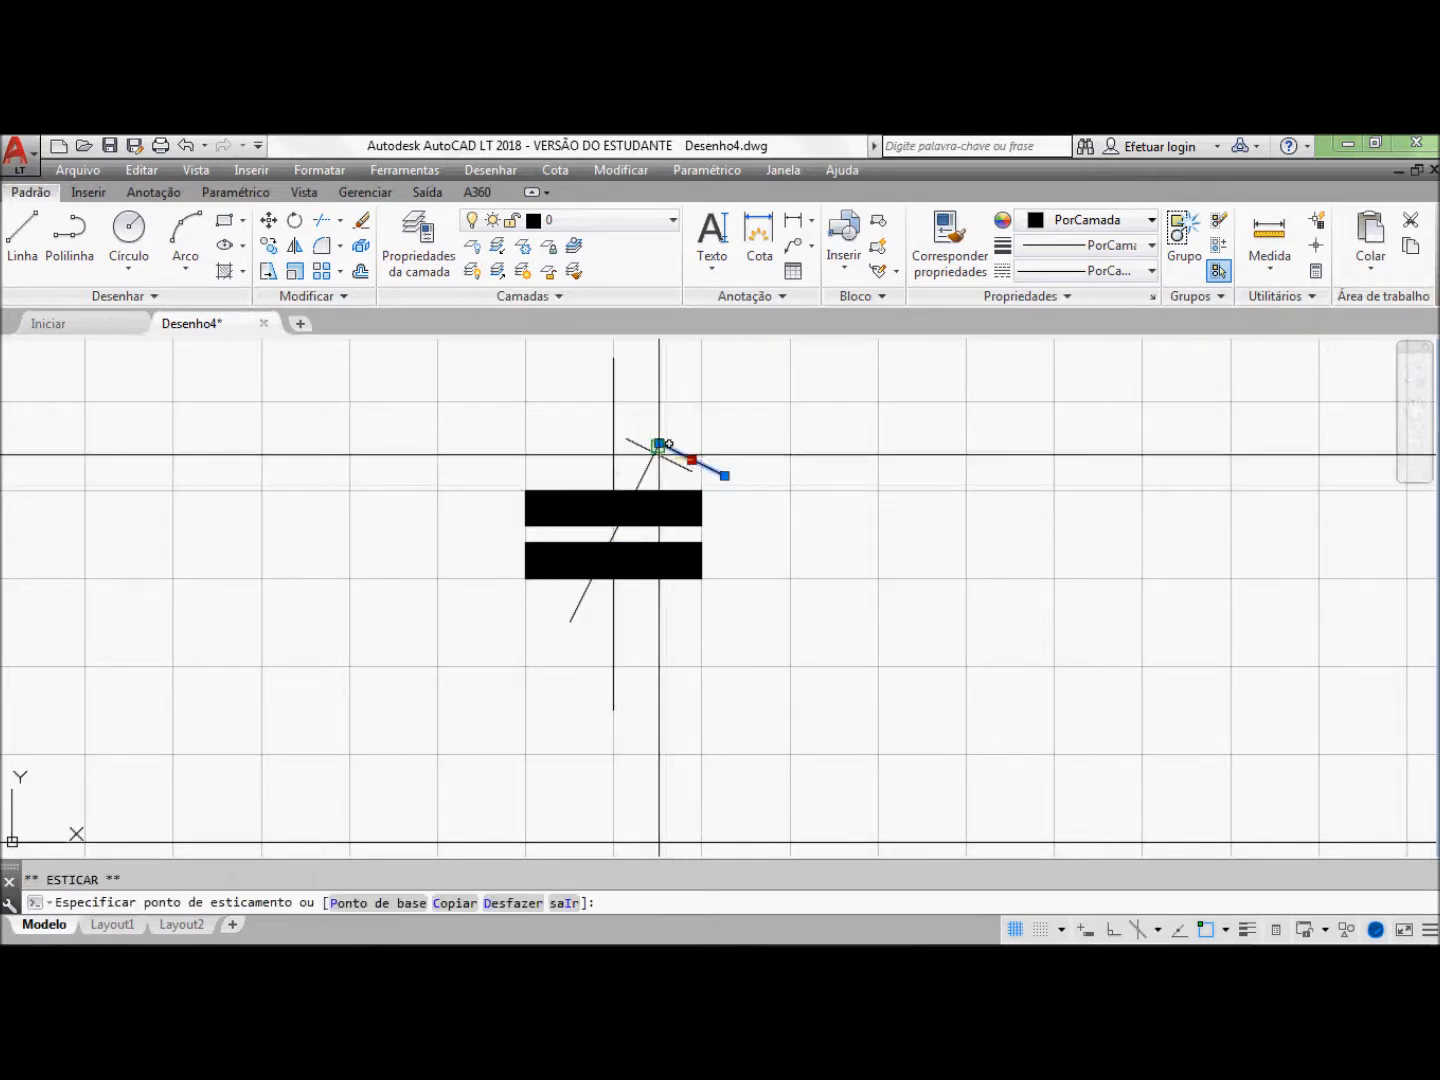
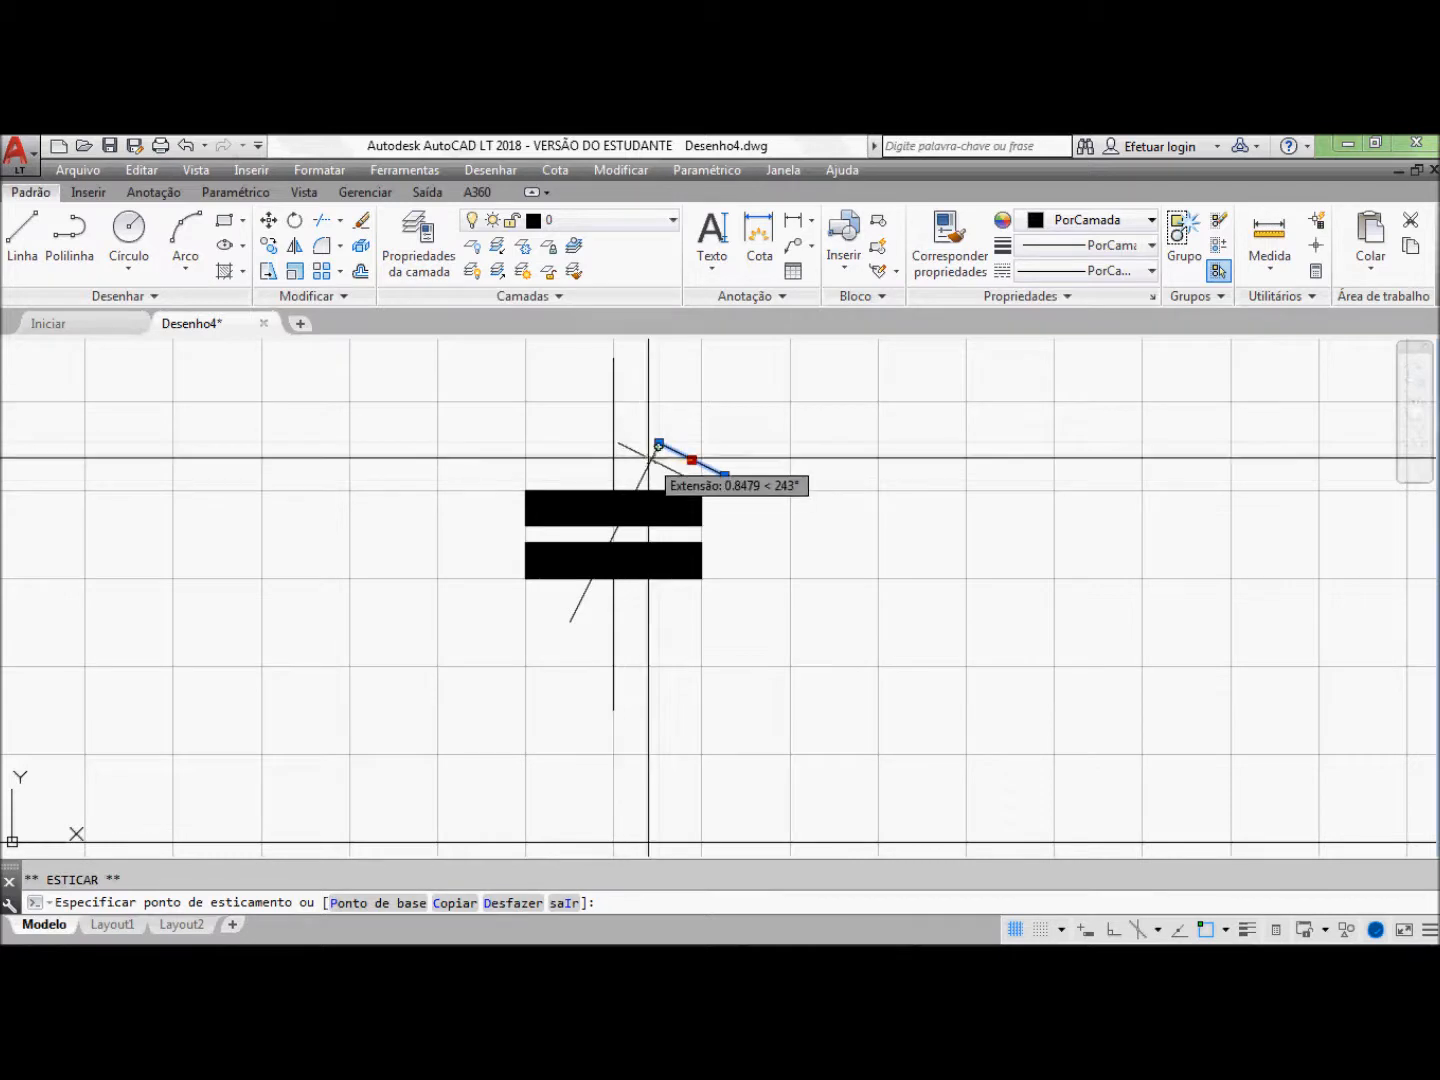
click(658, 444)
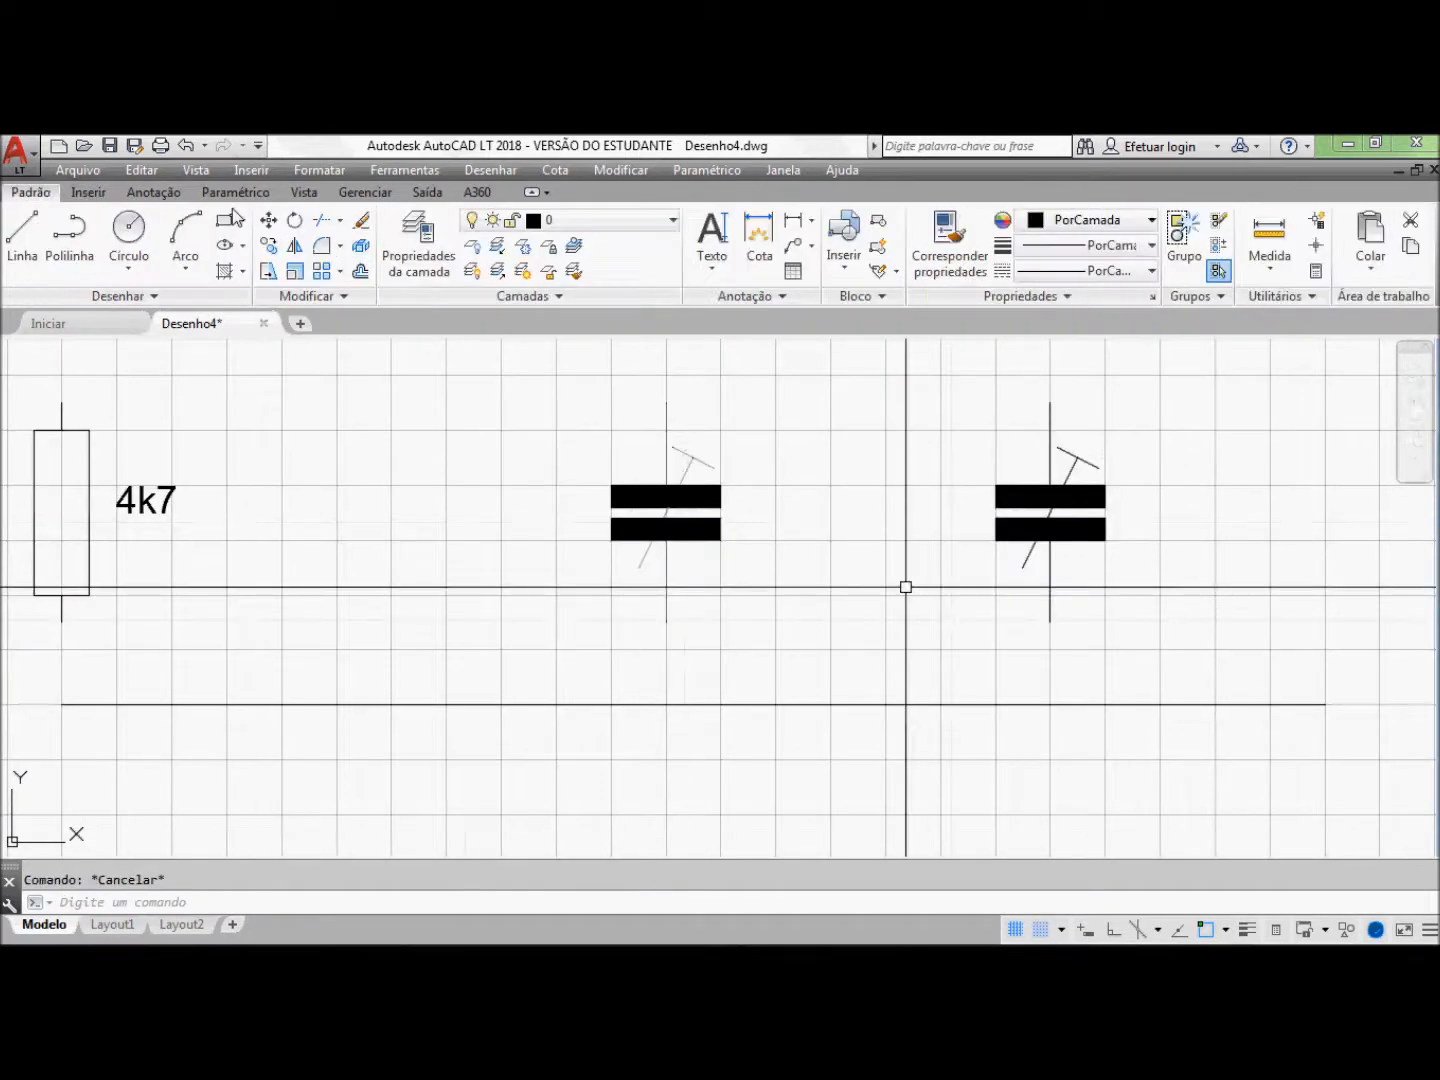
Step: Explode the capacitor block in the right-hand copy of the trimmer symbol
click(361, 248)
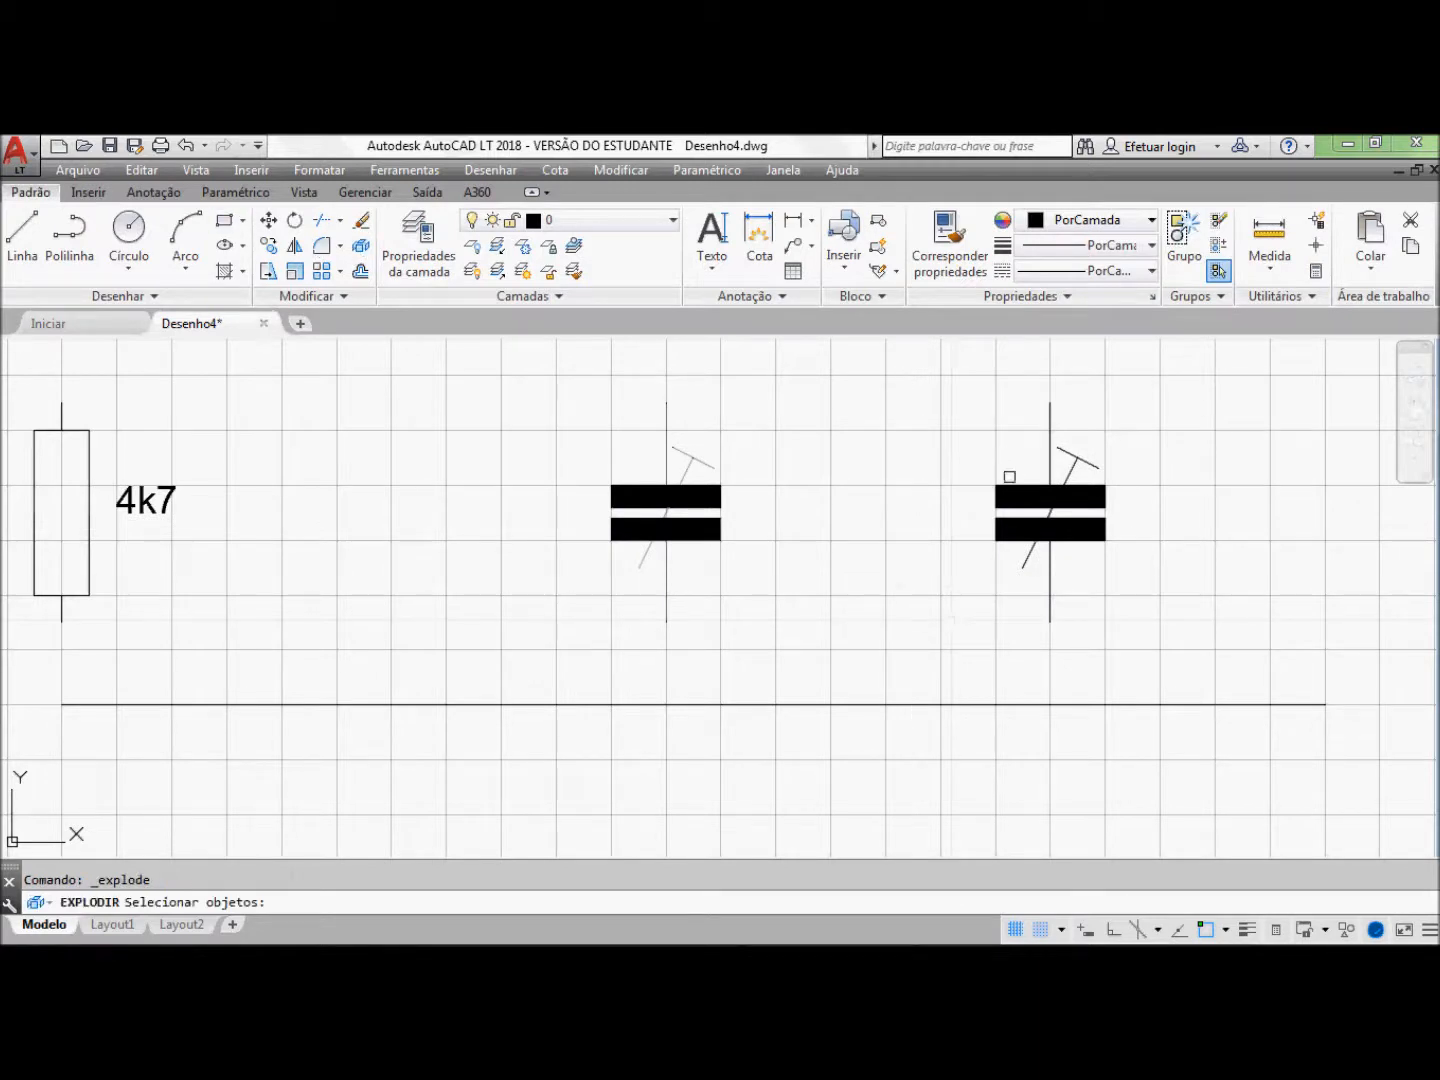
click(1010, 482)
key(Return)
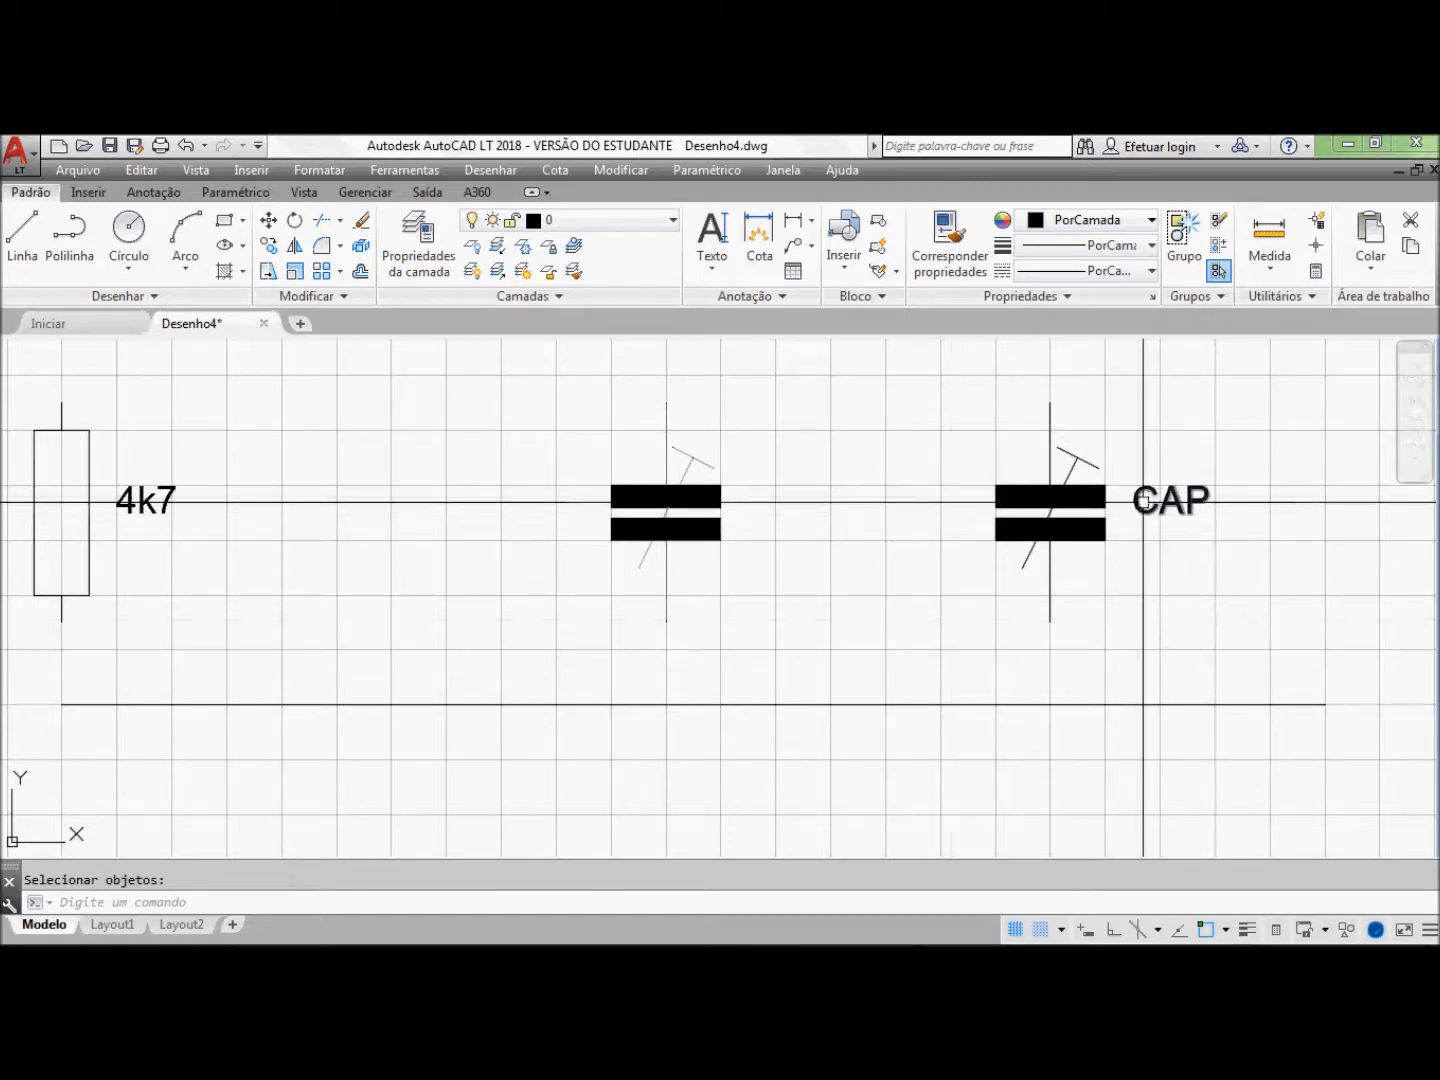
Step: Add the single-line text "Trimmer" below the CAP attribute, with height 2.5 and rotation 0
click(711, 230)
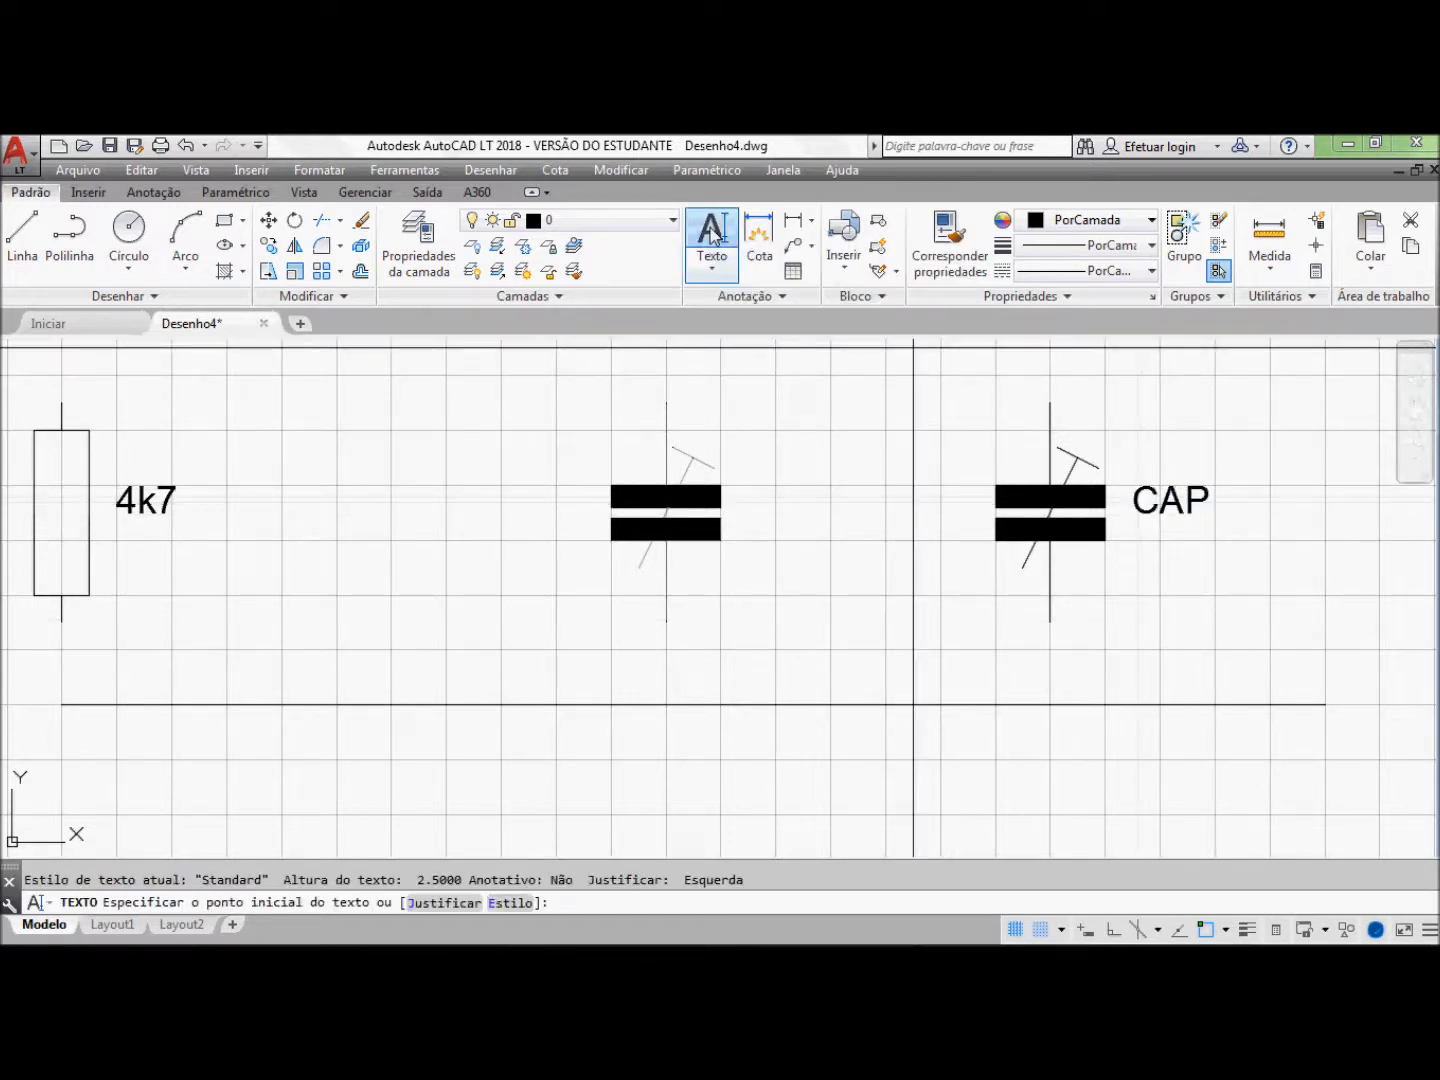
click(1131, 569)
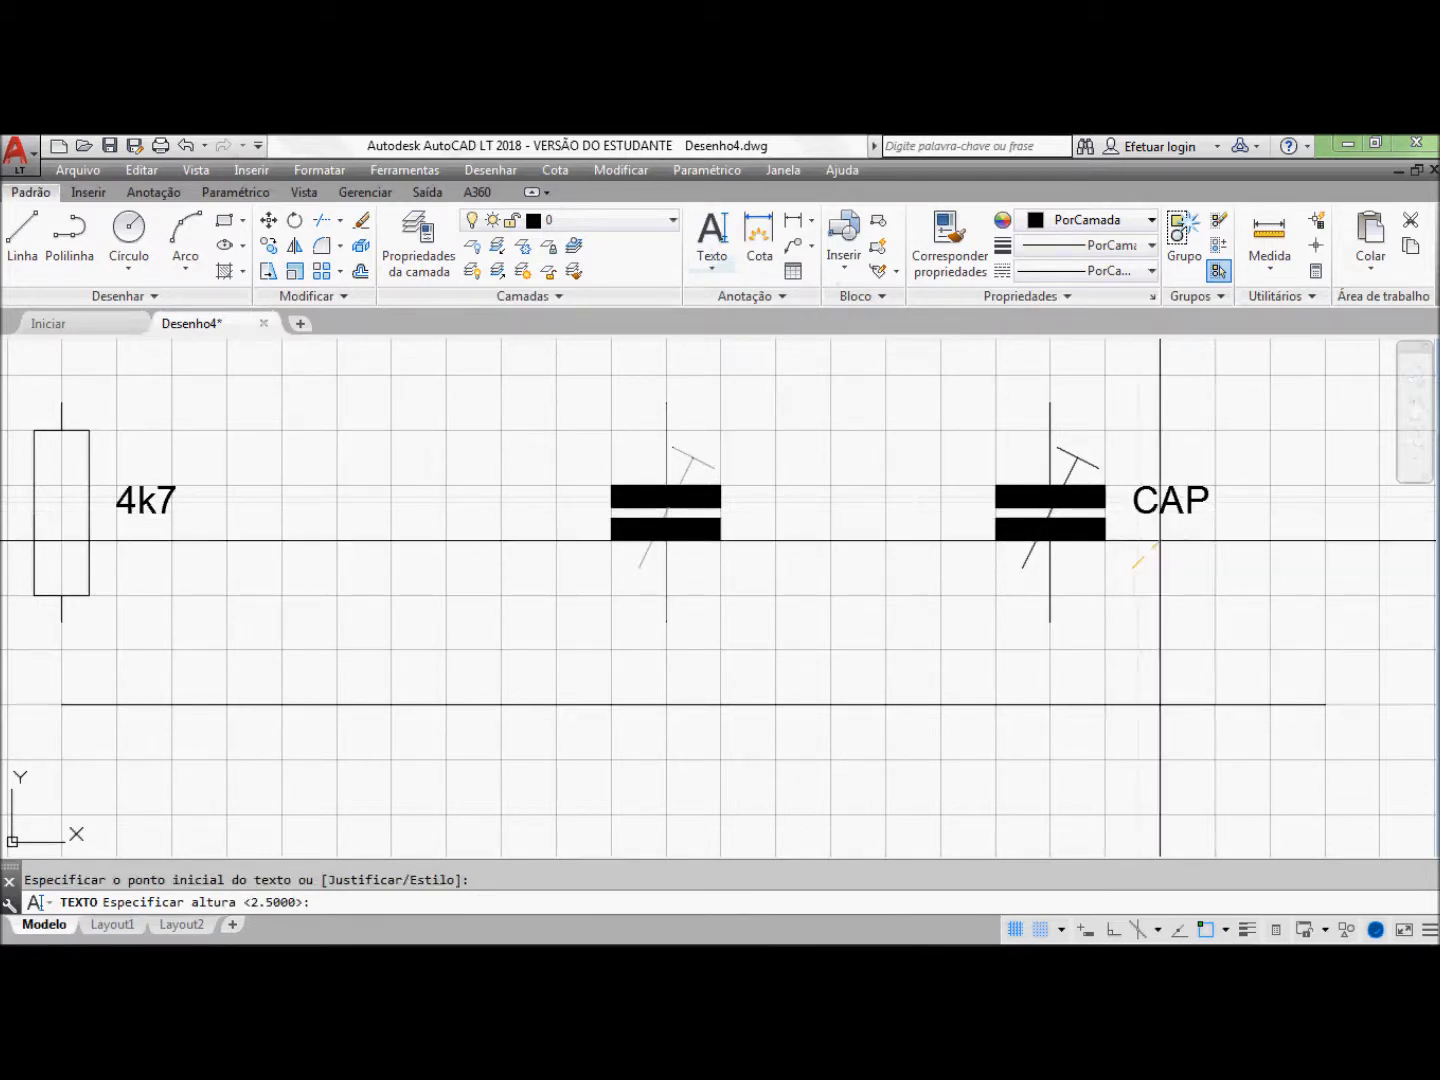
key(Return)
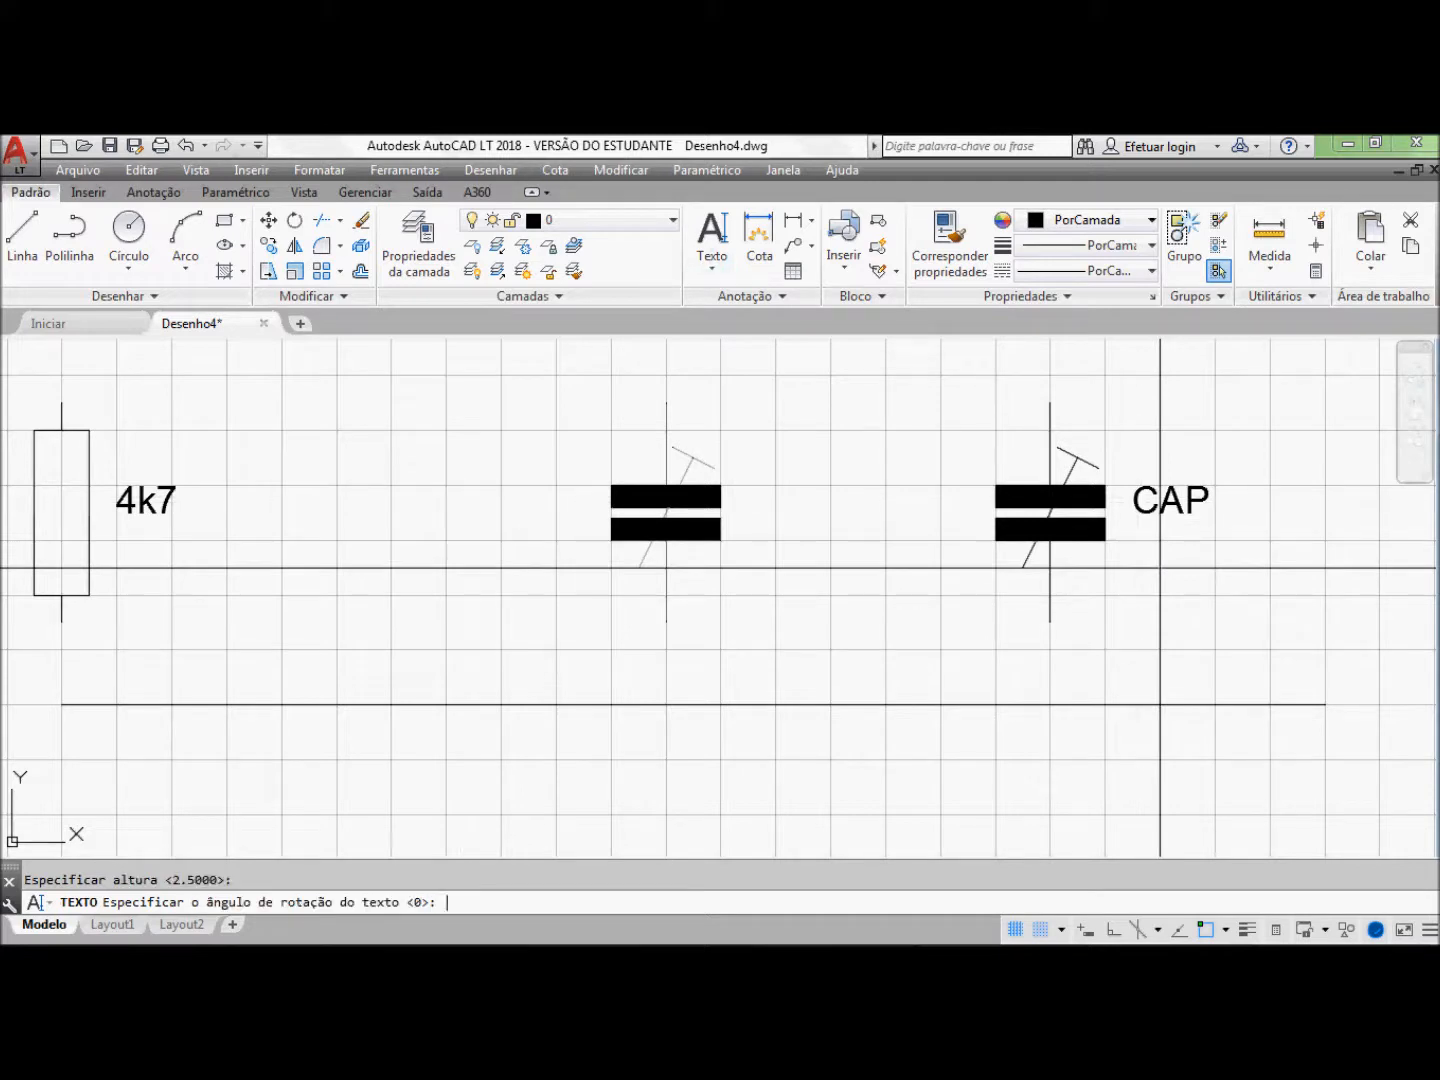
key(Return)
text(T)
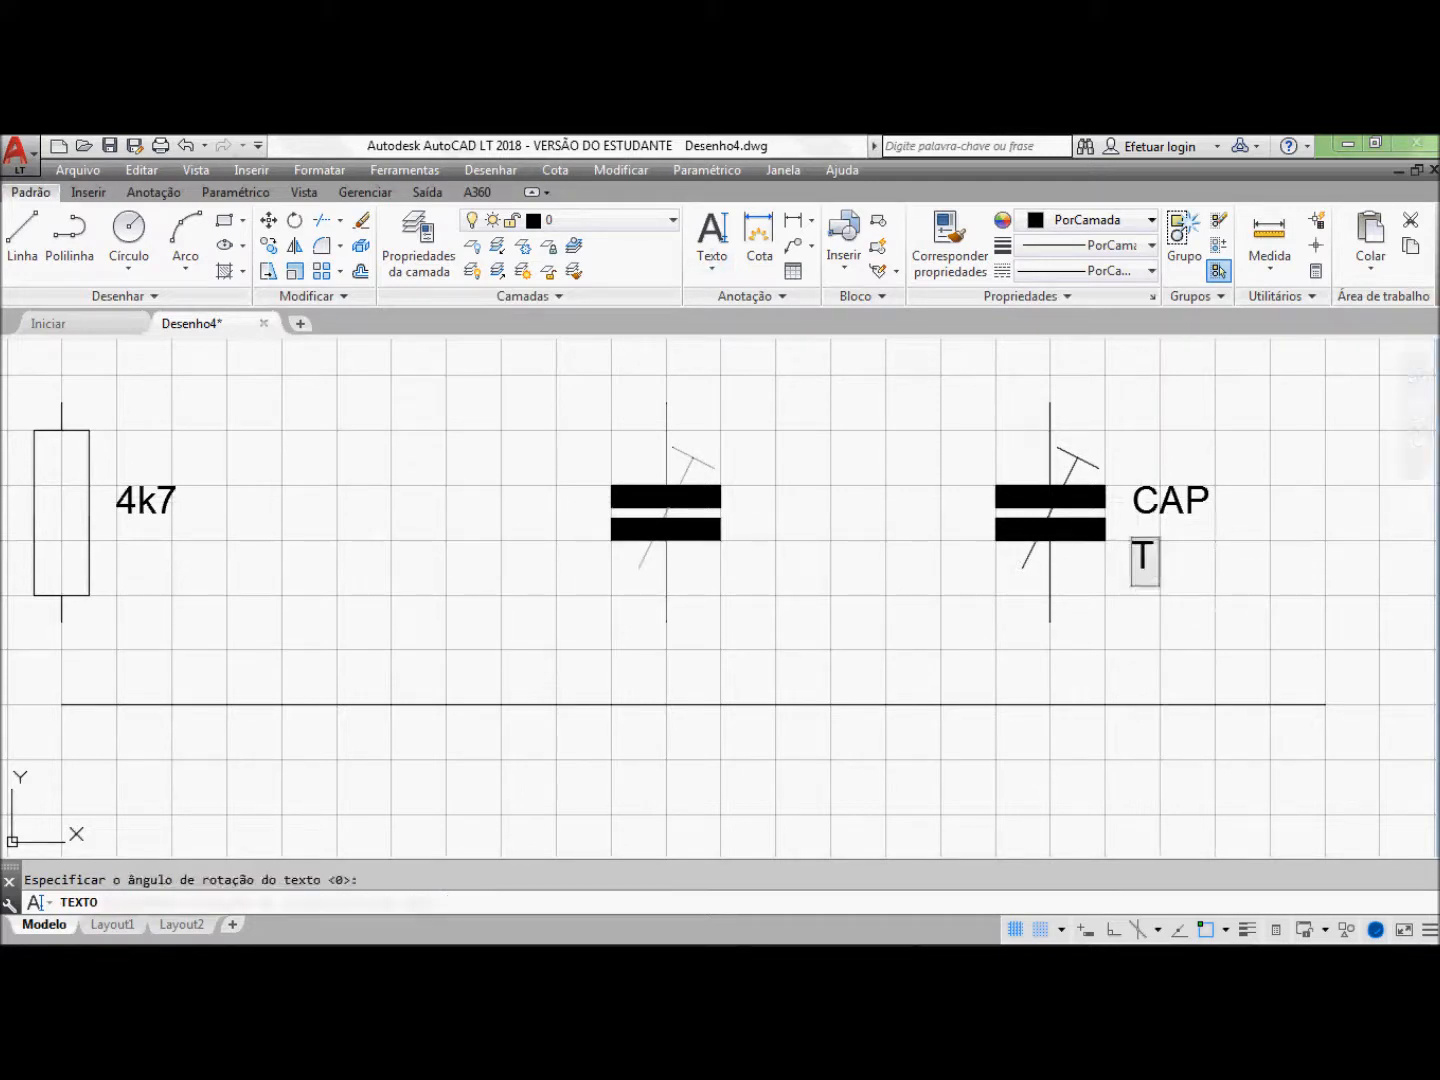
text(rimmer)
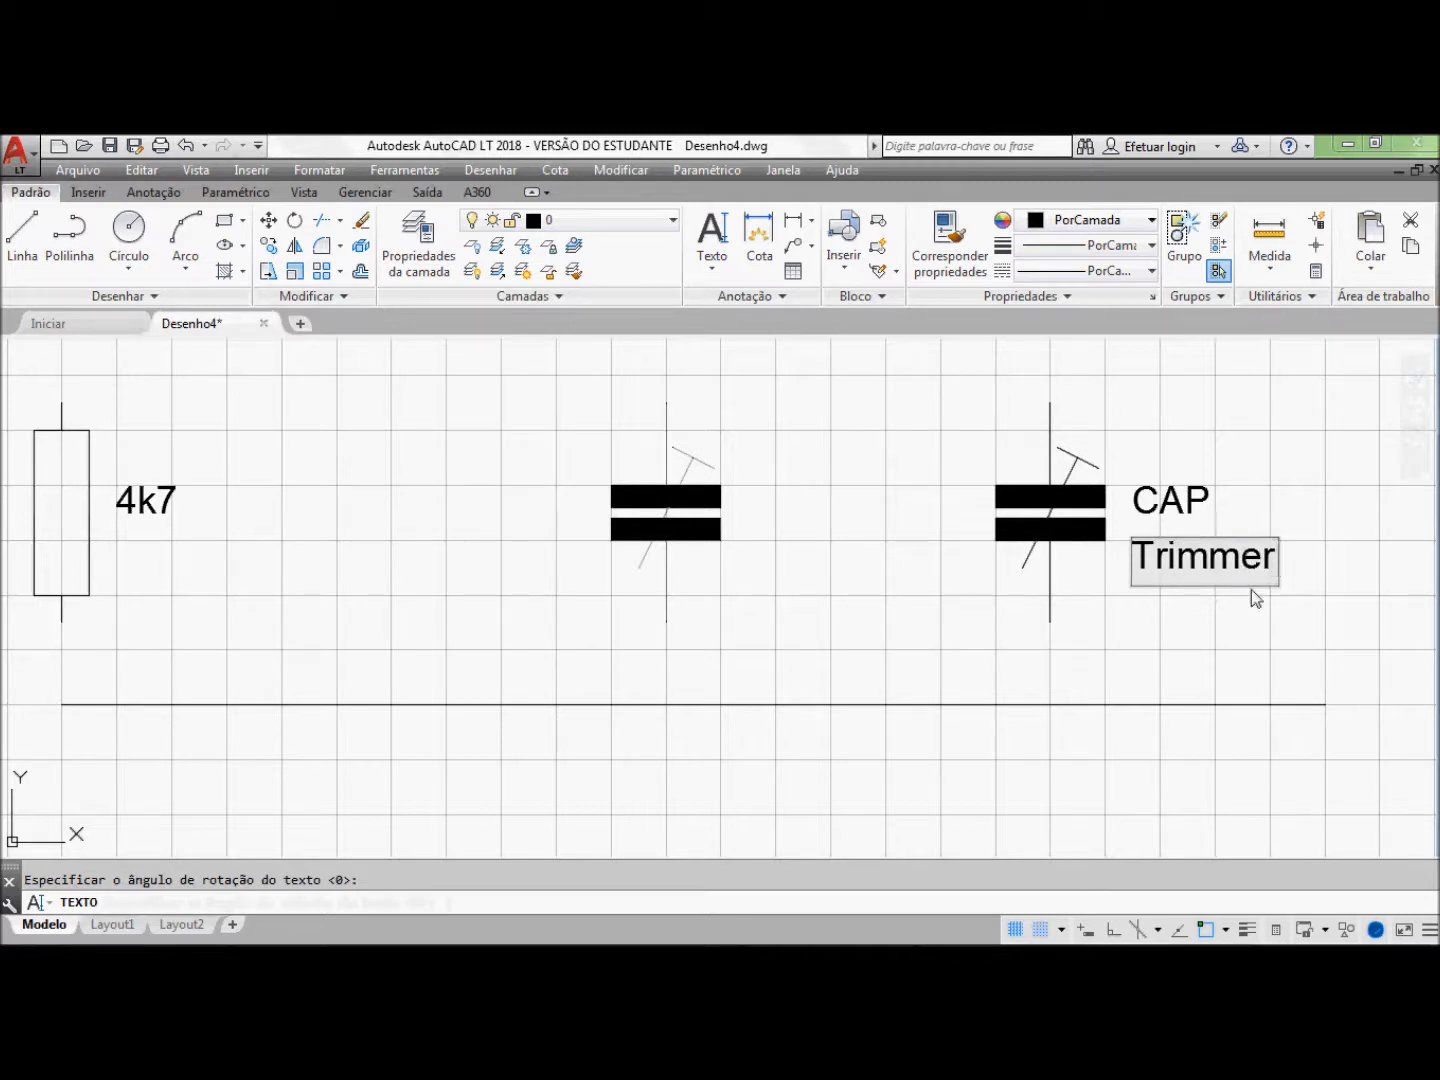
click(1272, 625)
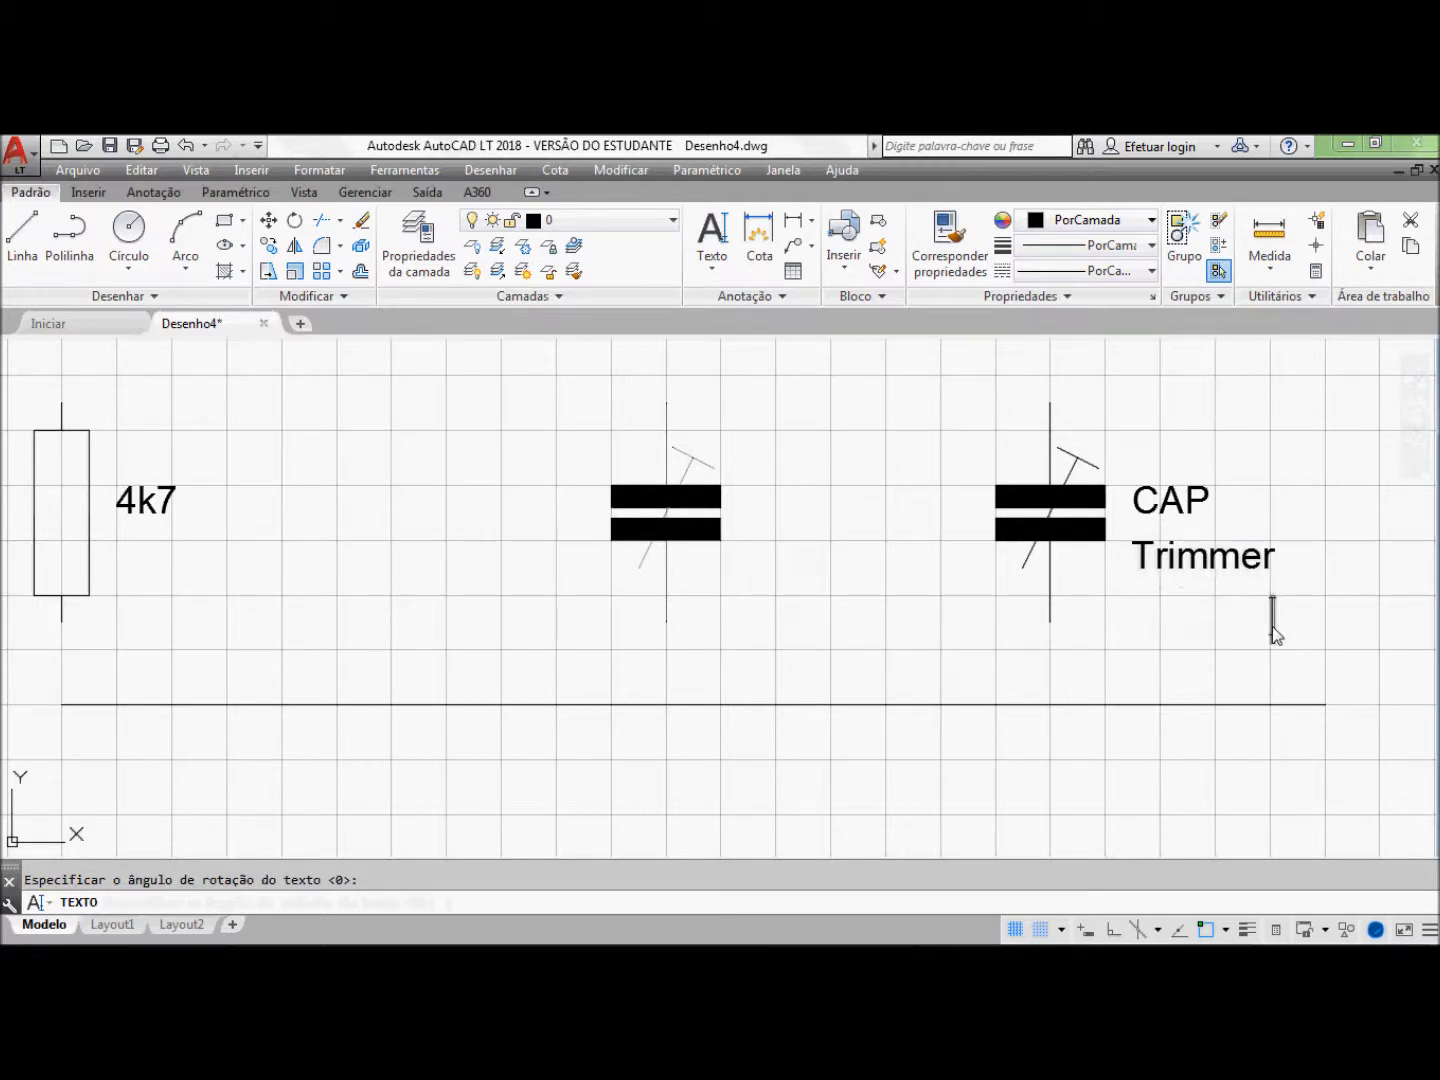
key(Return)
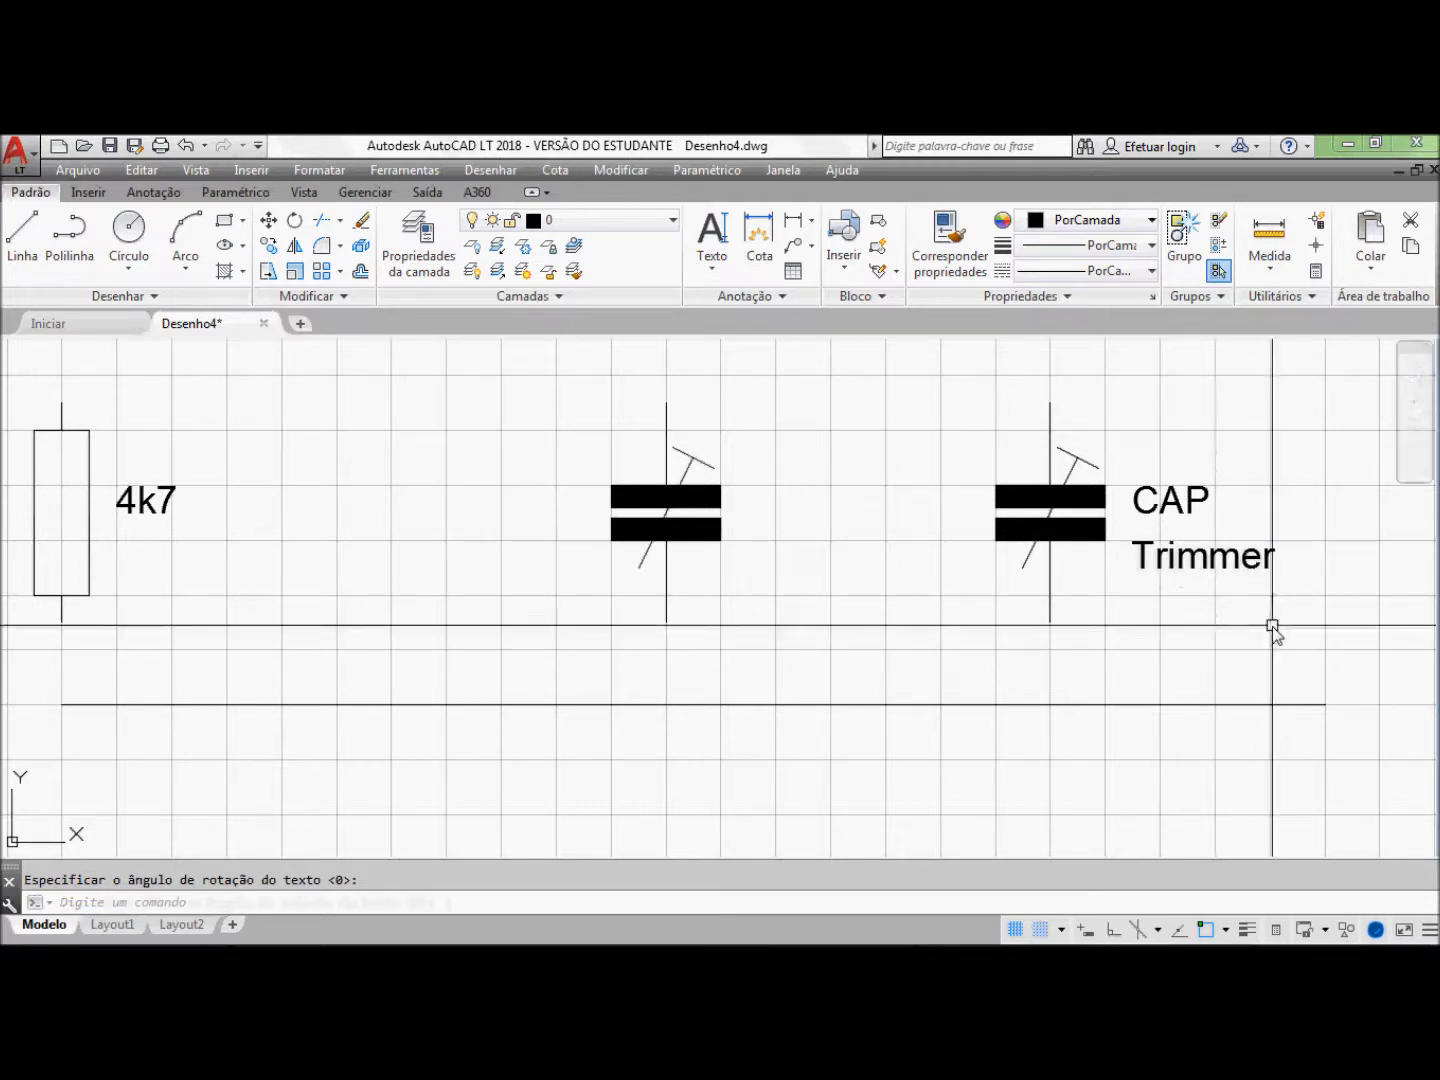
Step: Move the Trimmer text beside the exploded capacitor symbol
click(267, 221)
click(1171, 555)
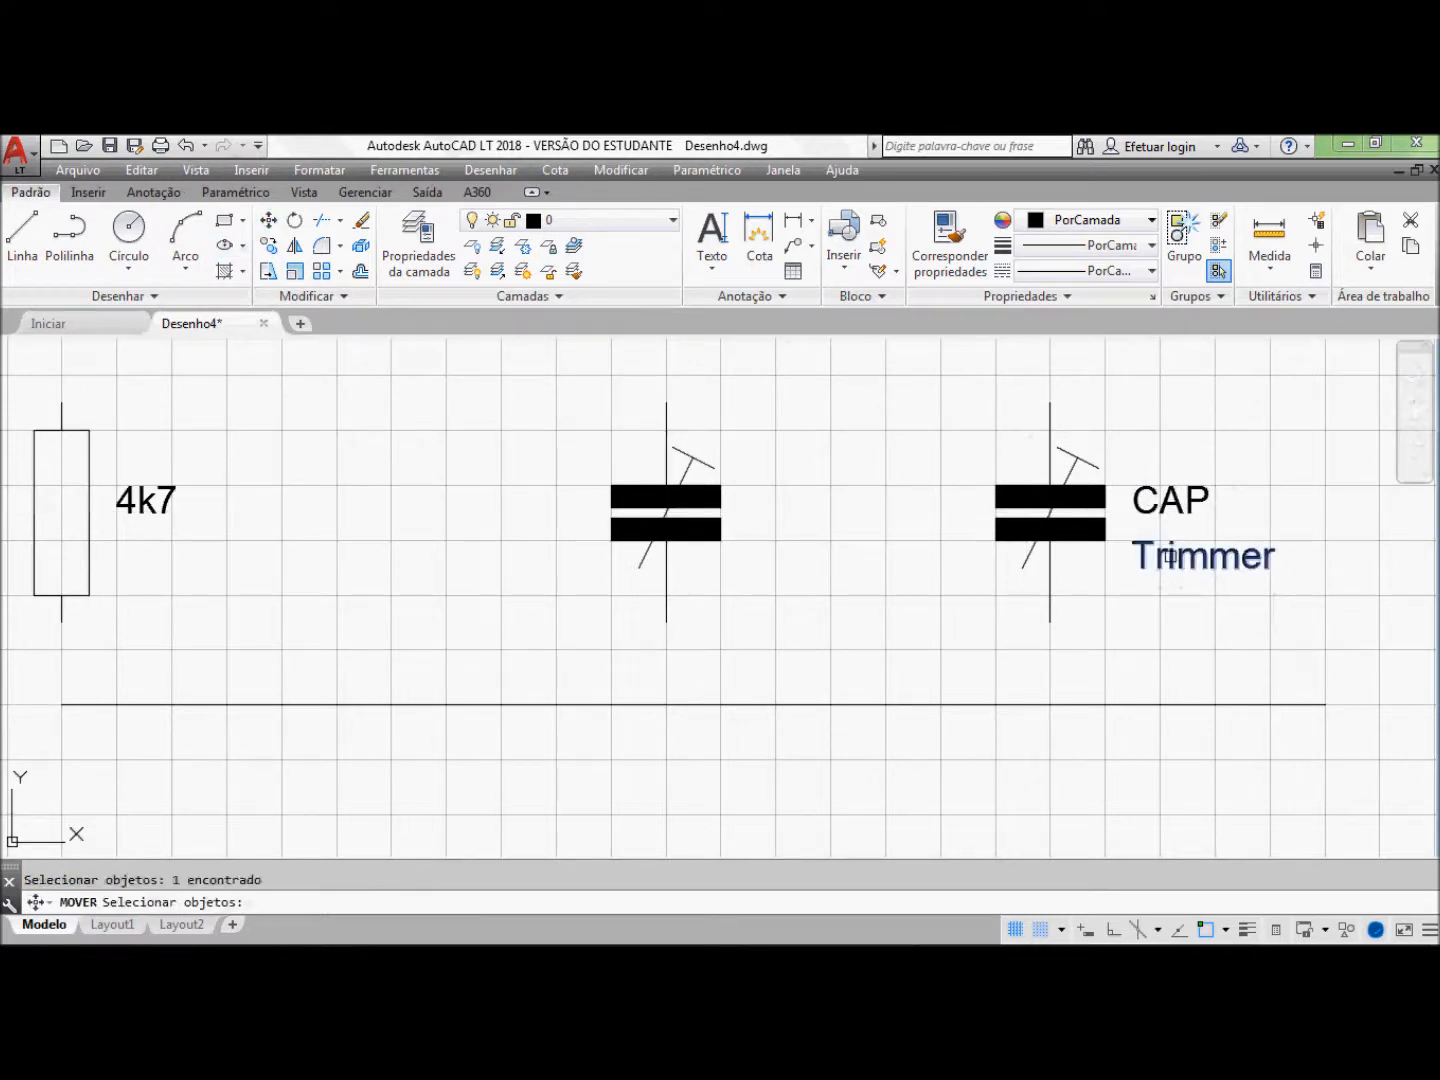
Step: Move the Trimmer and CAP labels beside the rightmost capacitor symbol up by half a grid square
key(Return)
click(1189, 622)
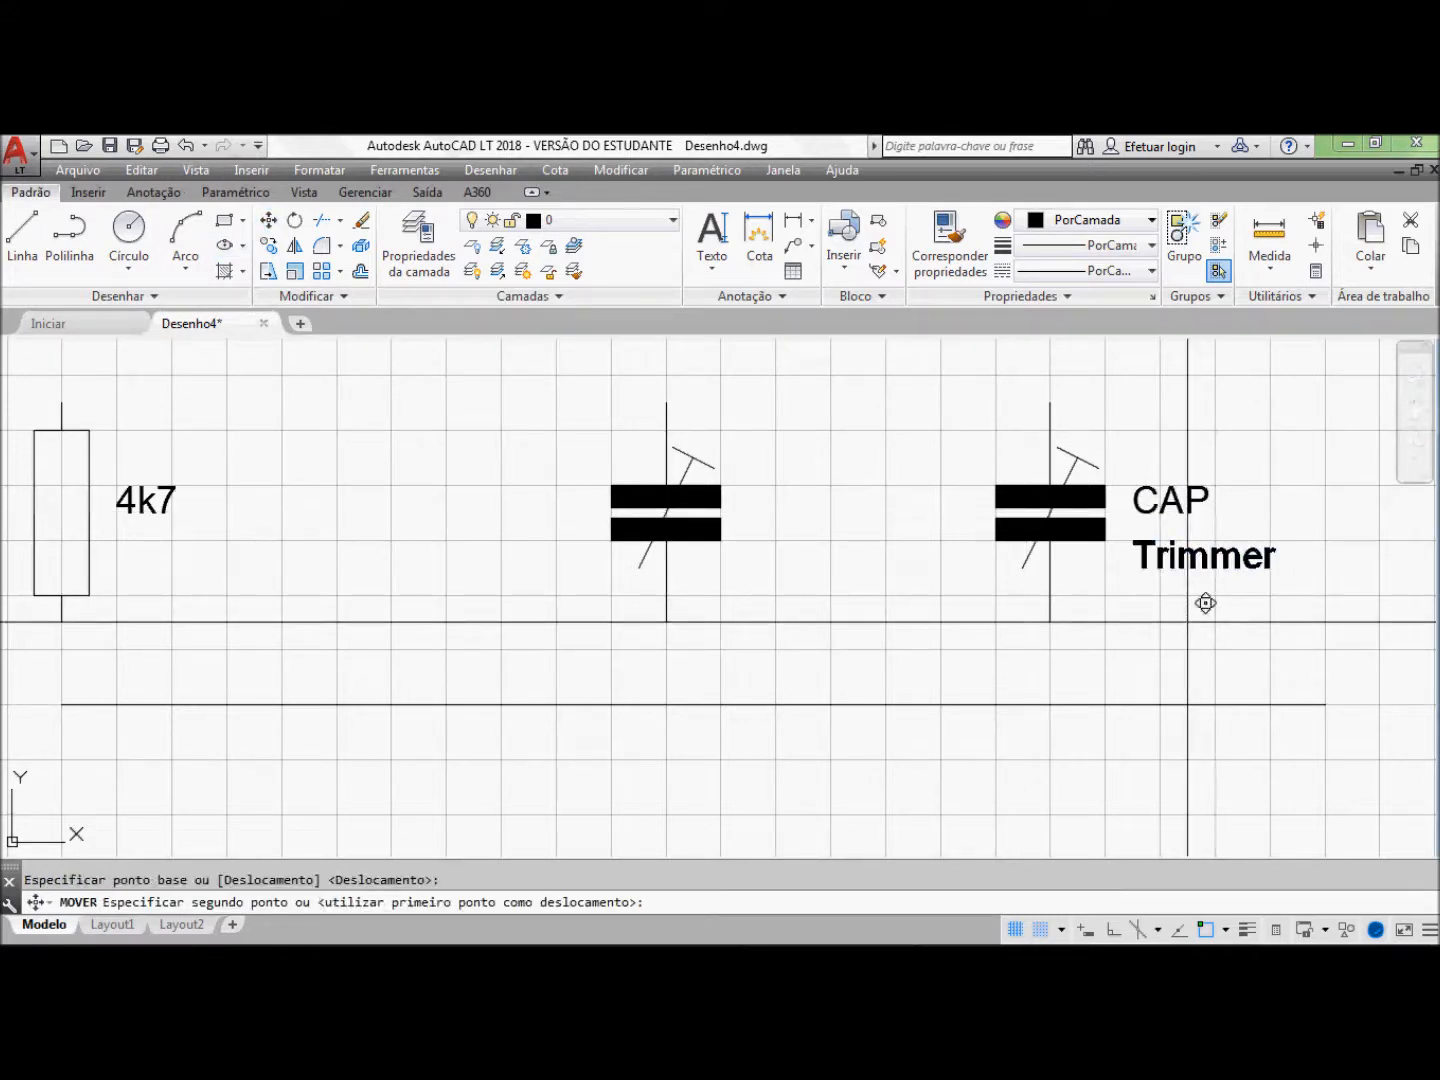
key(Return)
click(1144, 490)
key(Return)
click(1201, 601)
click(1202, 576)
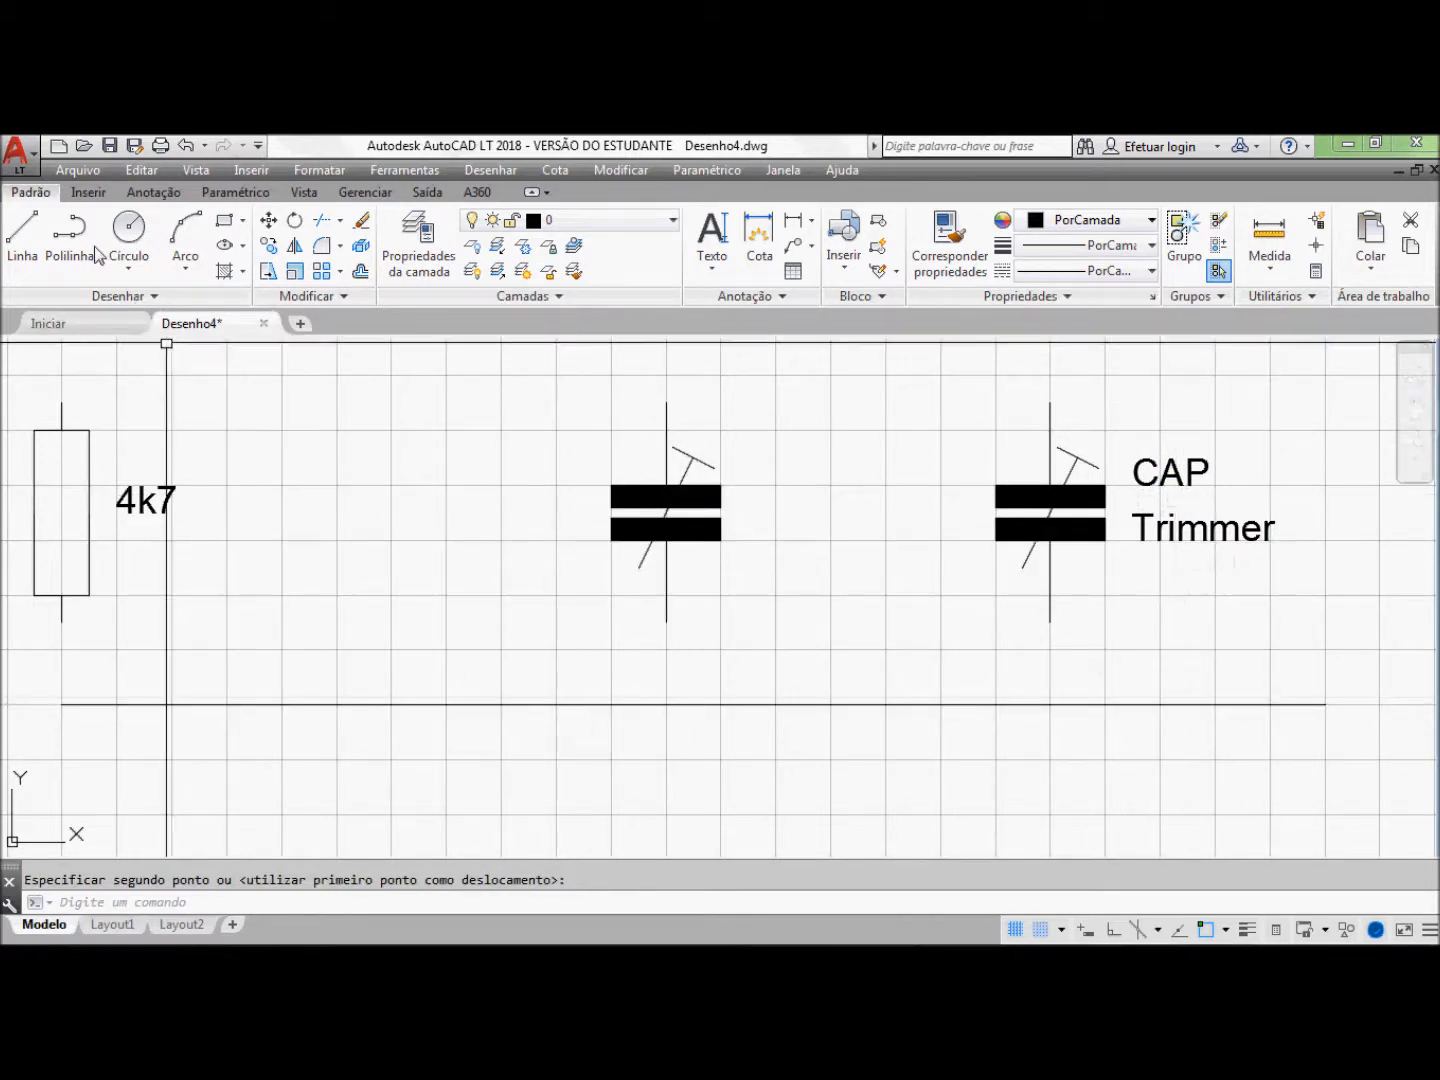
Step: Start writing a block to file, with its base point at the upper lead endpoint of the labelled trimmer symbol
click(86, 192)
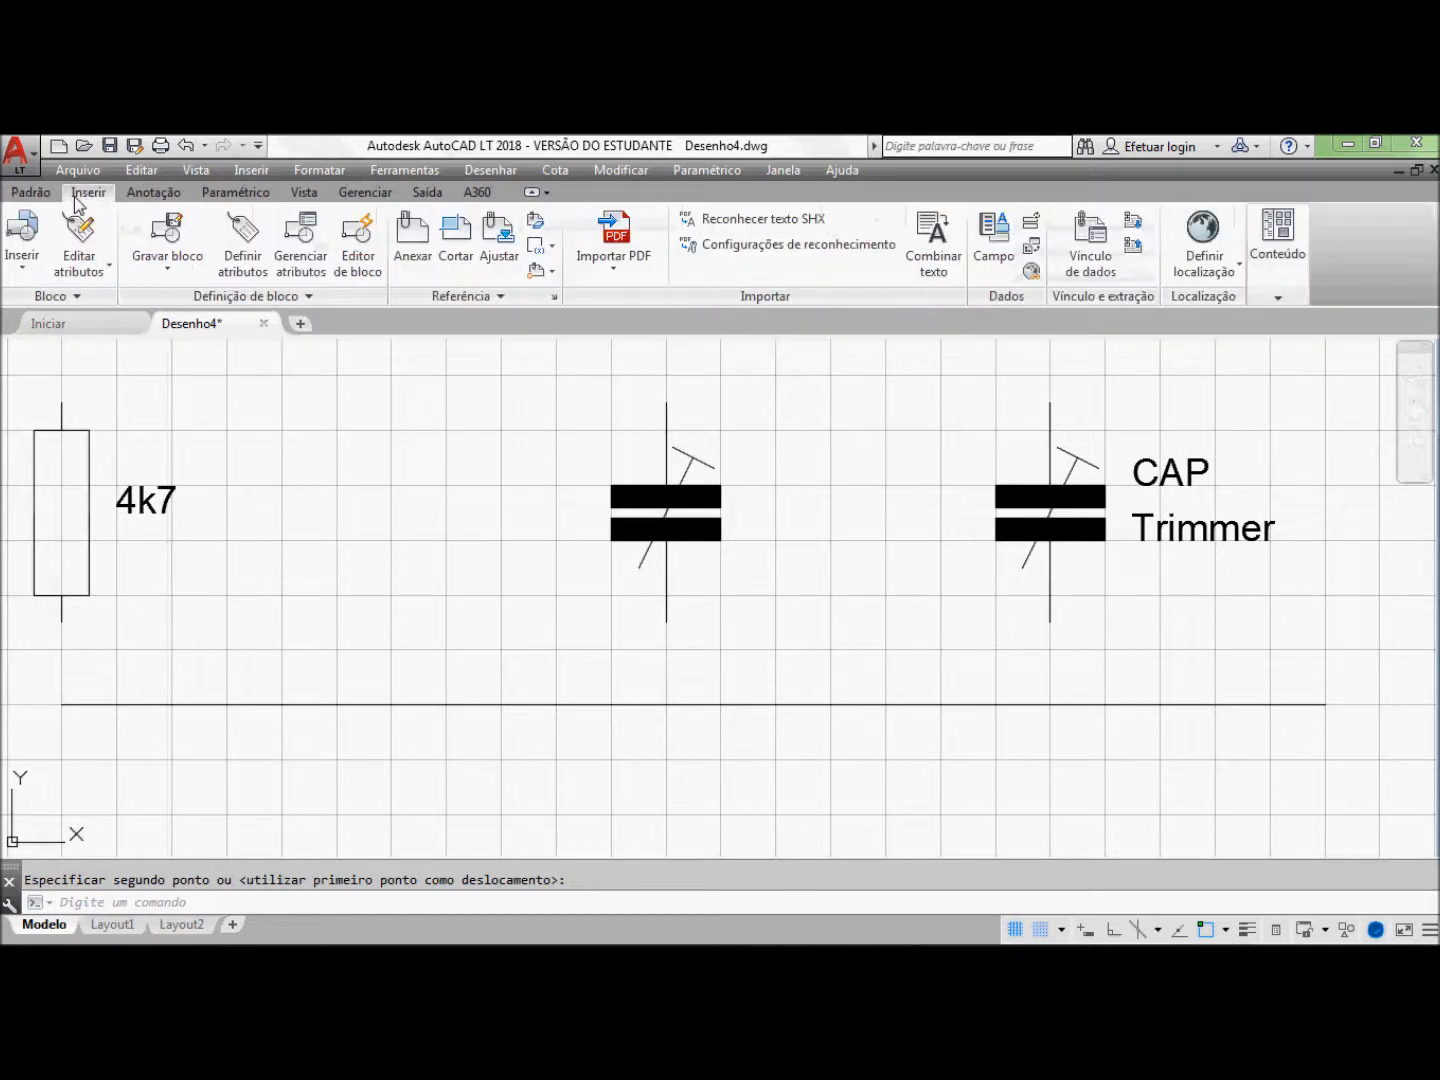
click(158, 266)
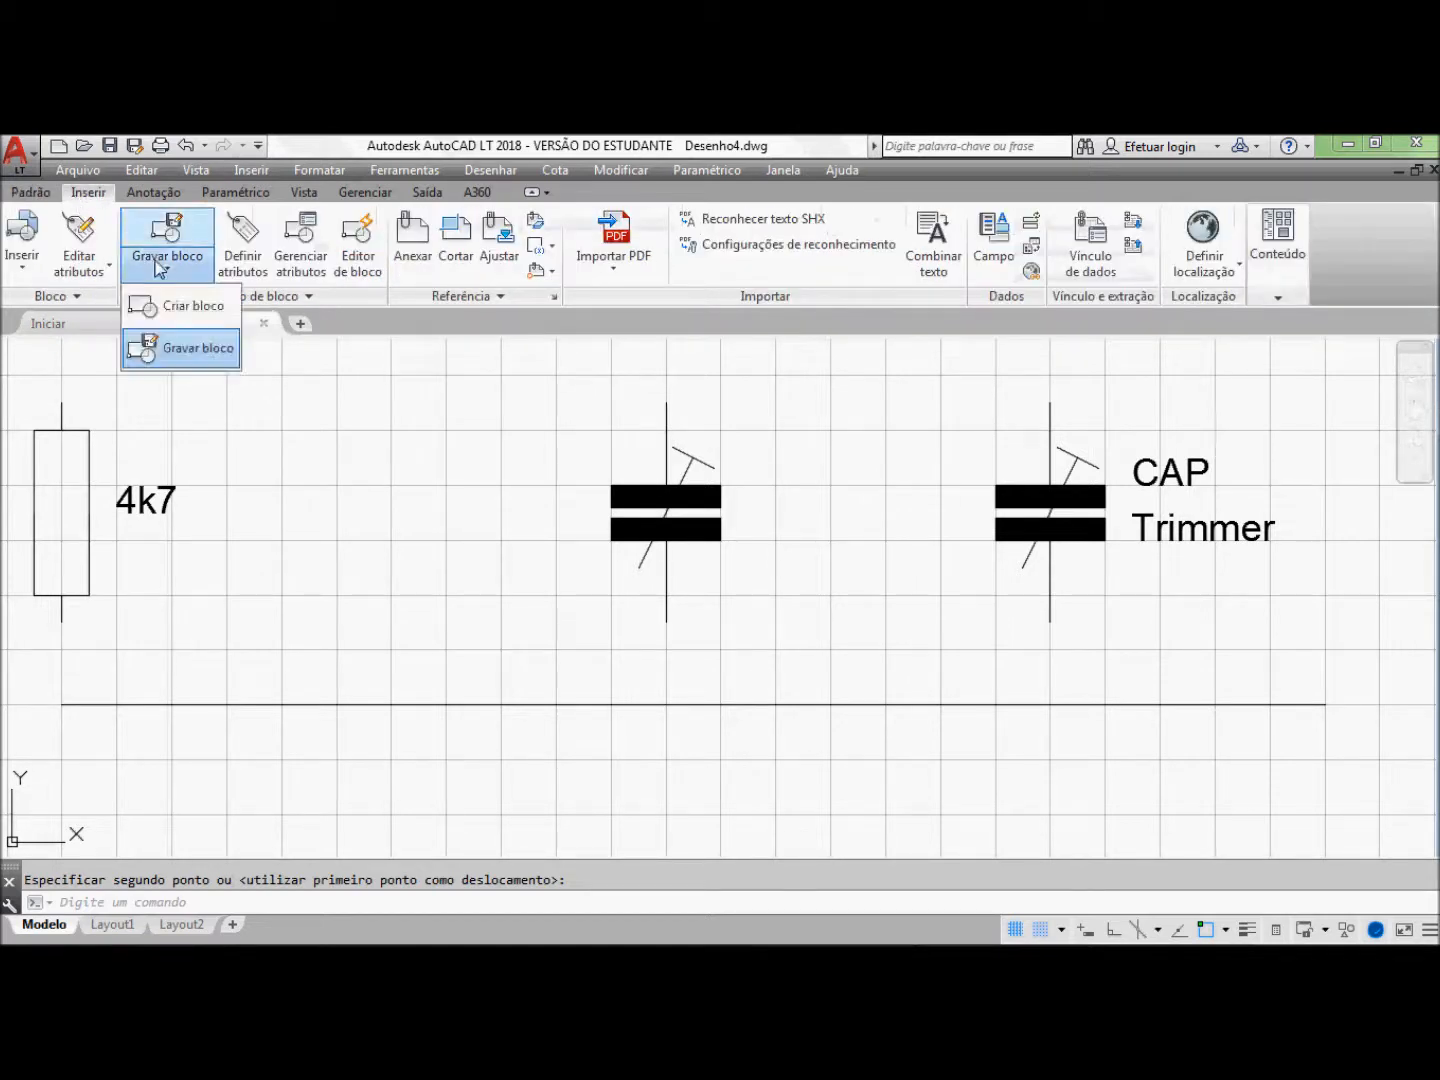
click(184, 350)
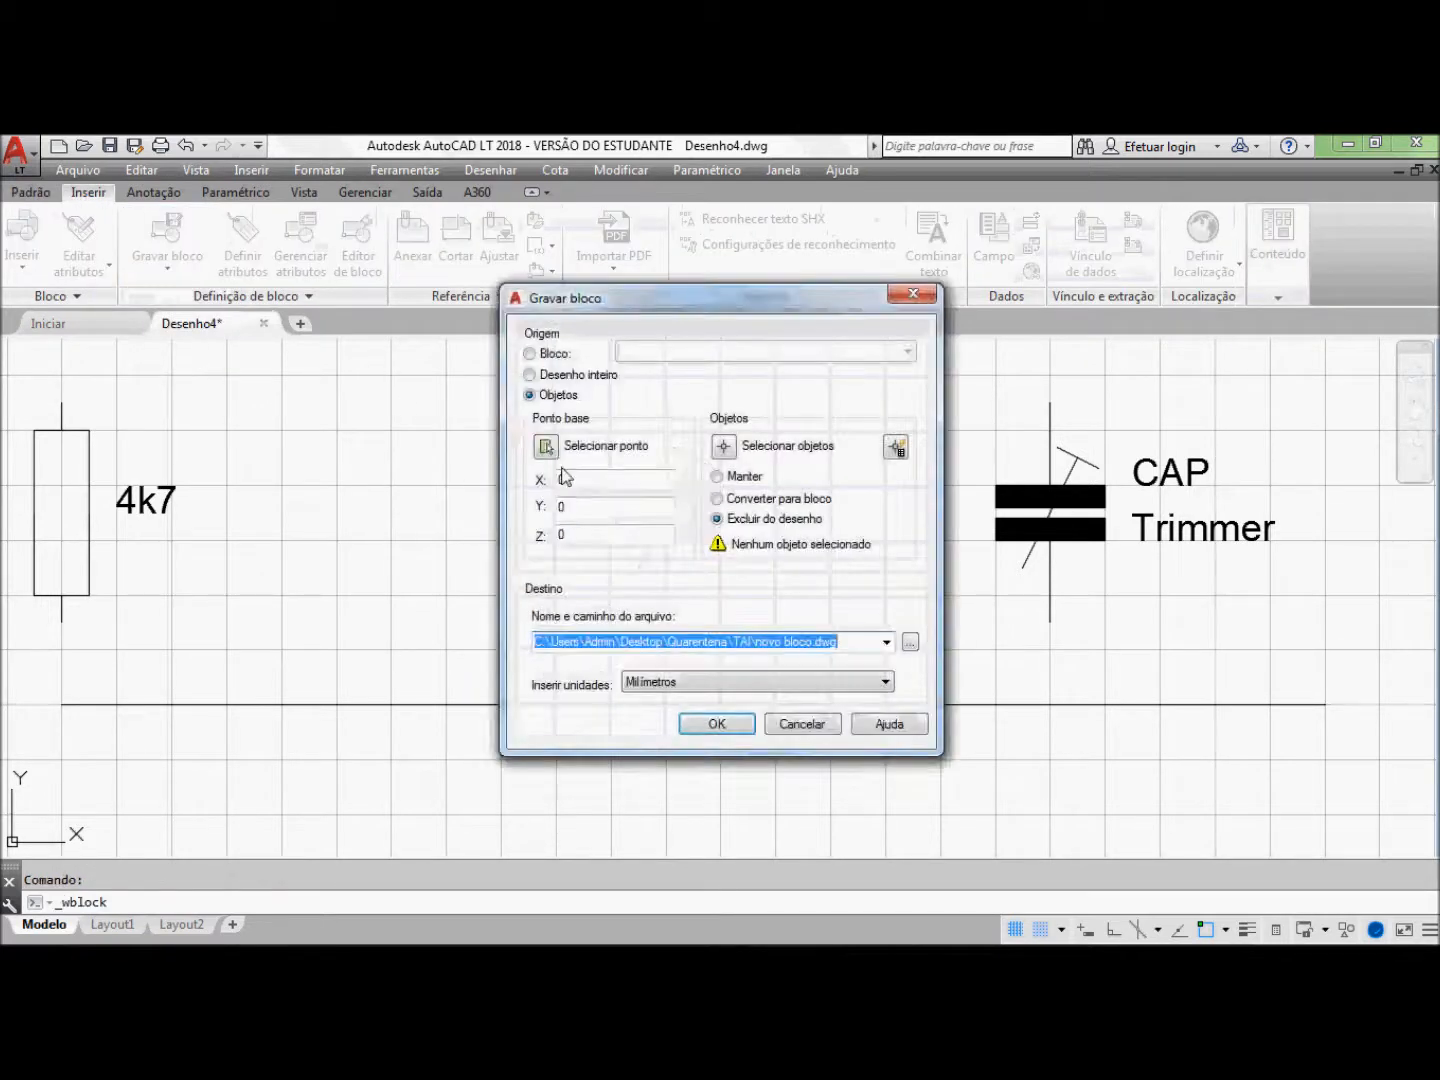
click(546, 448)
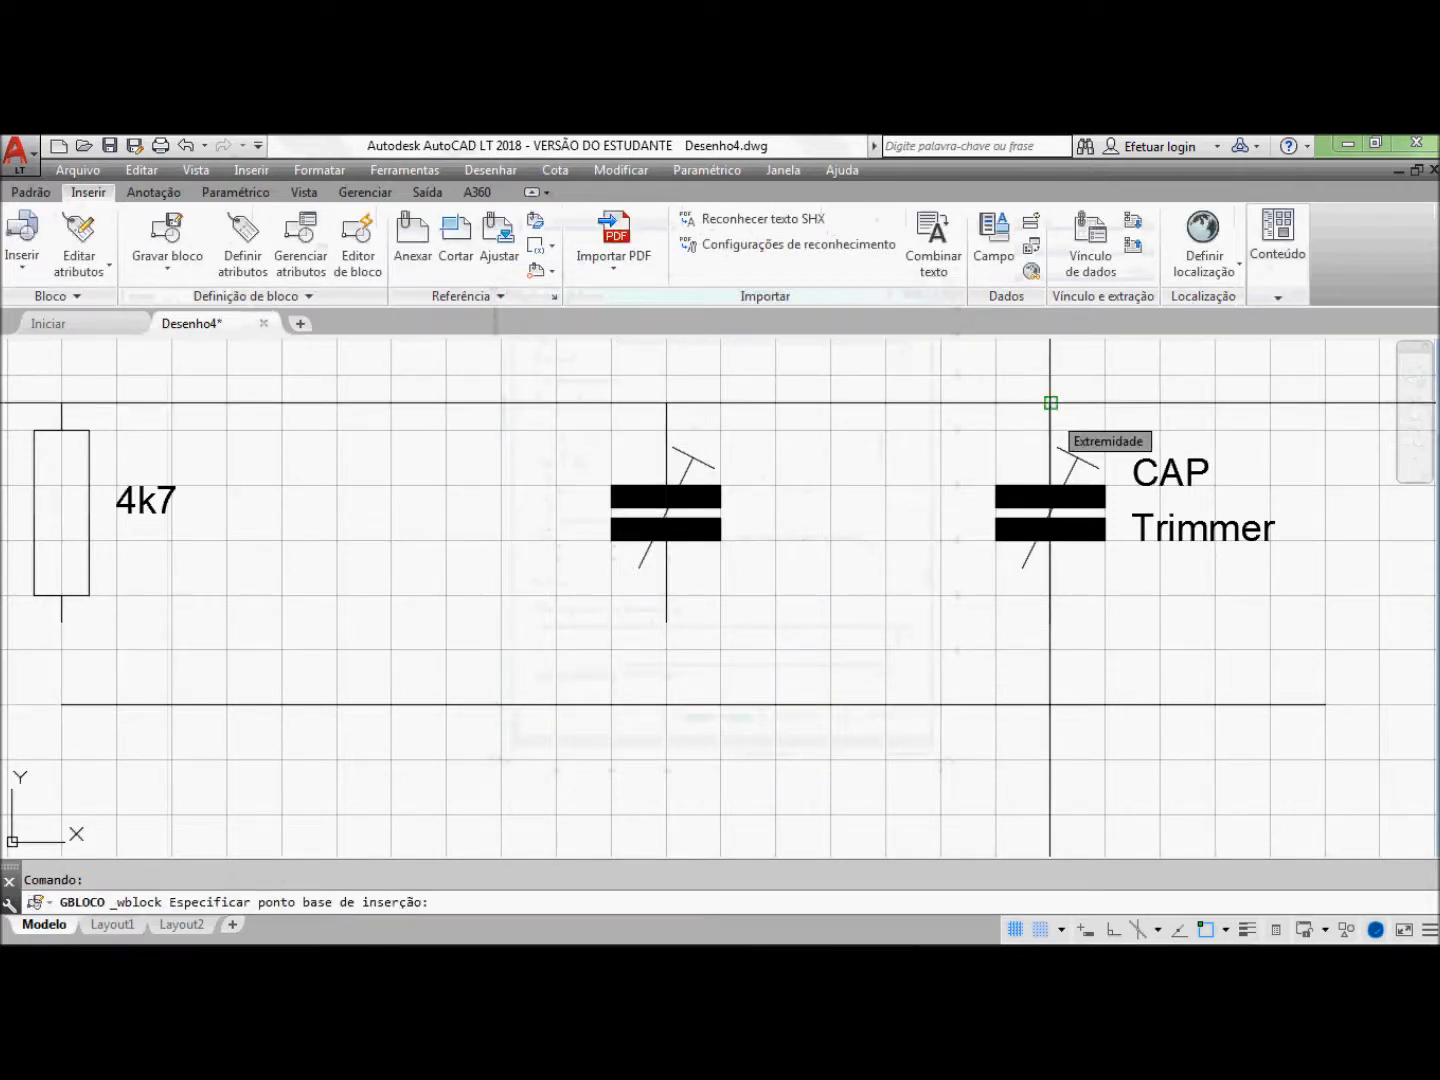
click(1050, 403)
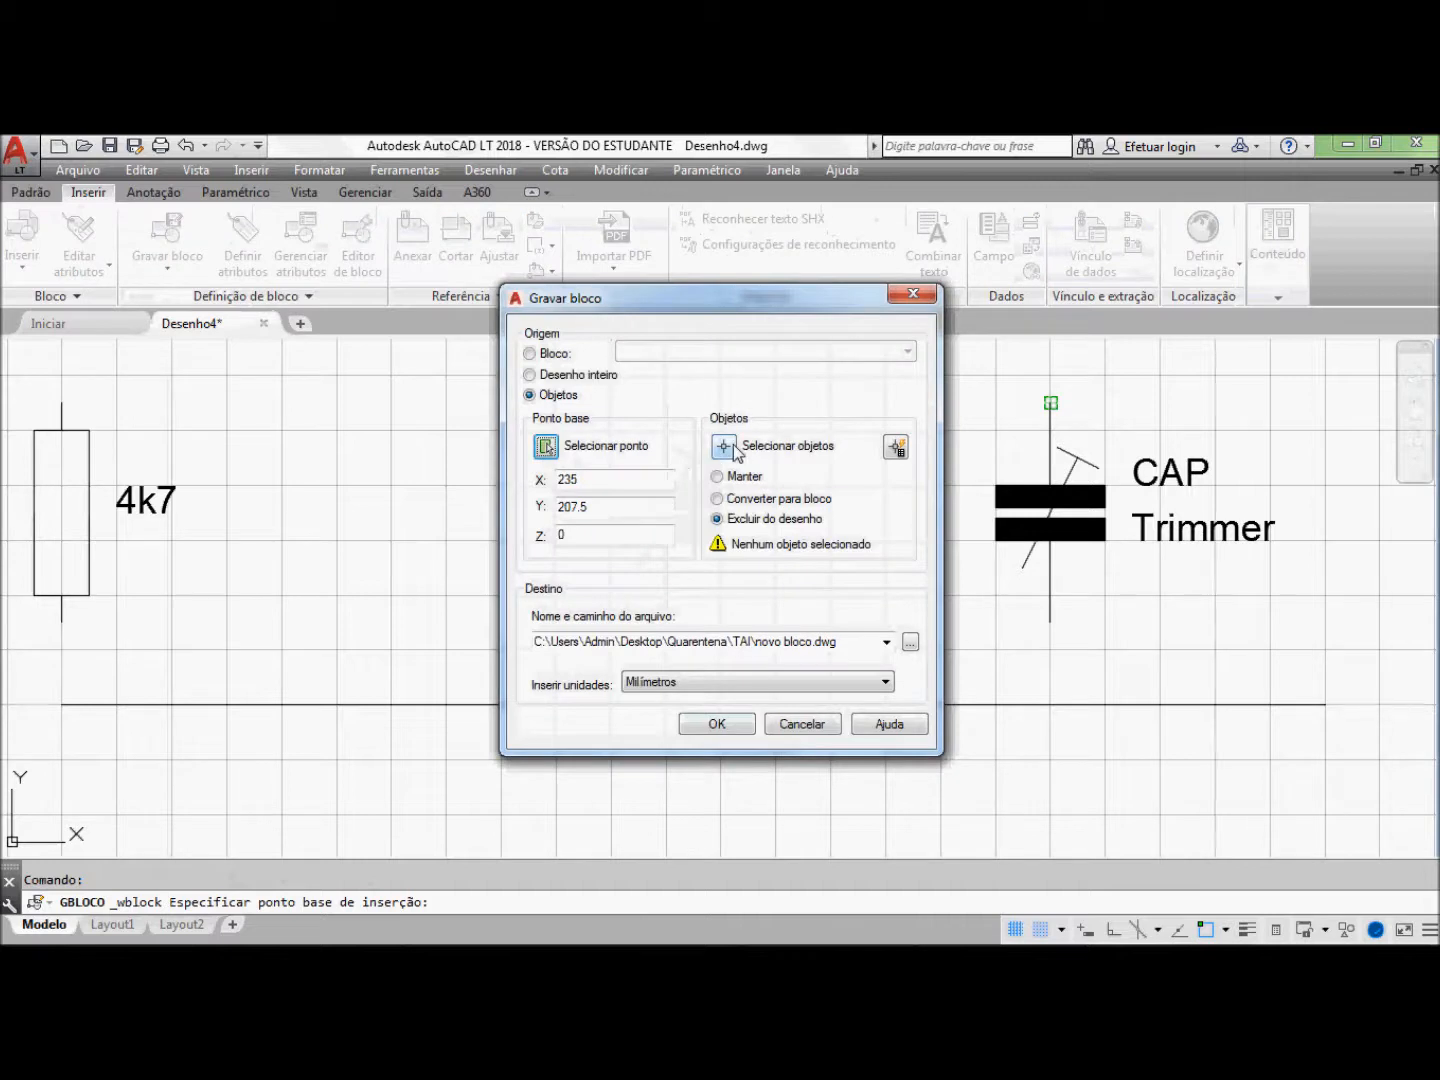
Step: Select the trimmer symbol with both labels and write the block to the existing Trimmer.dwg in the TAI folder
click(734, 450)
click(1298, 630)
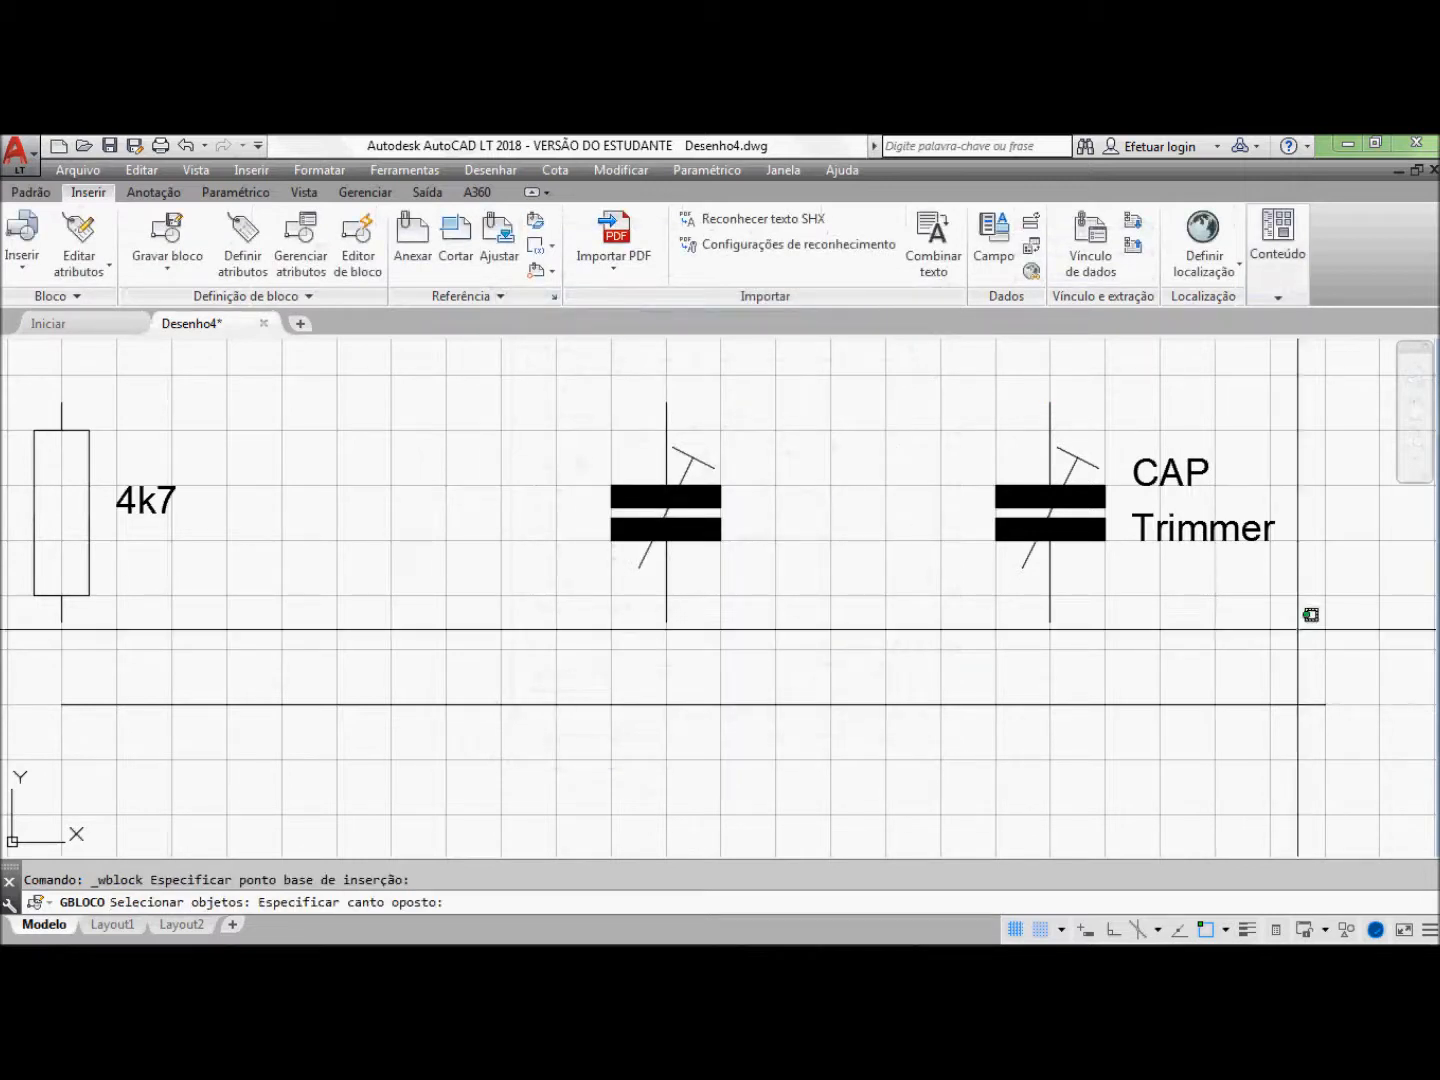
click(995, 429)
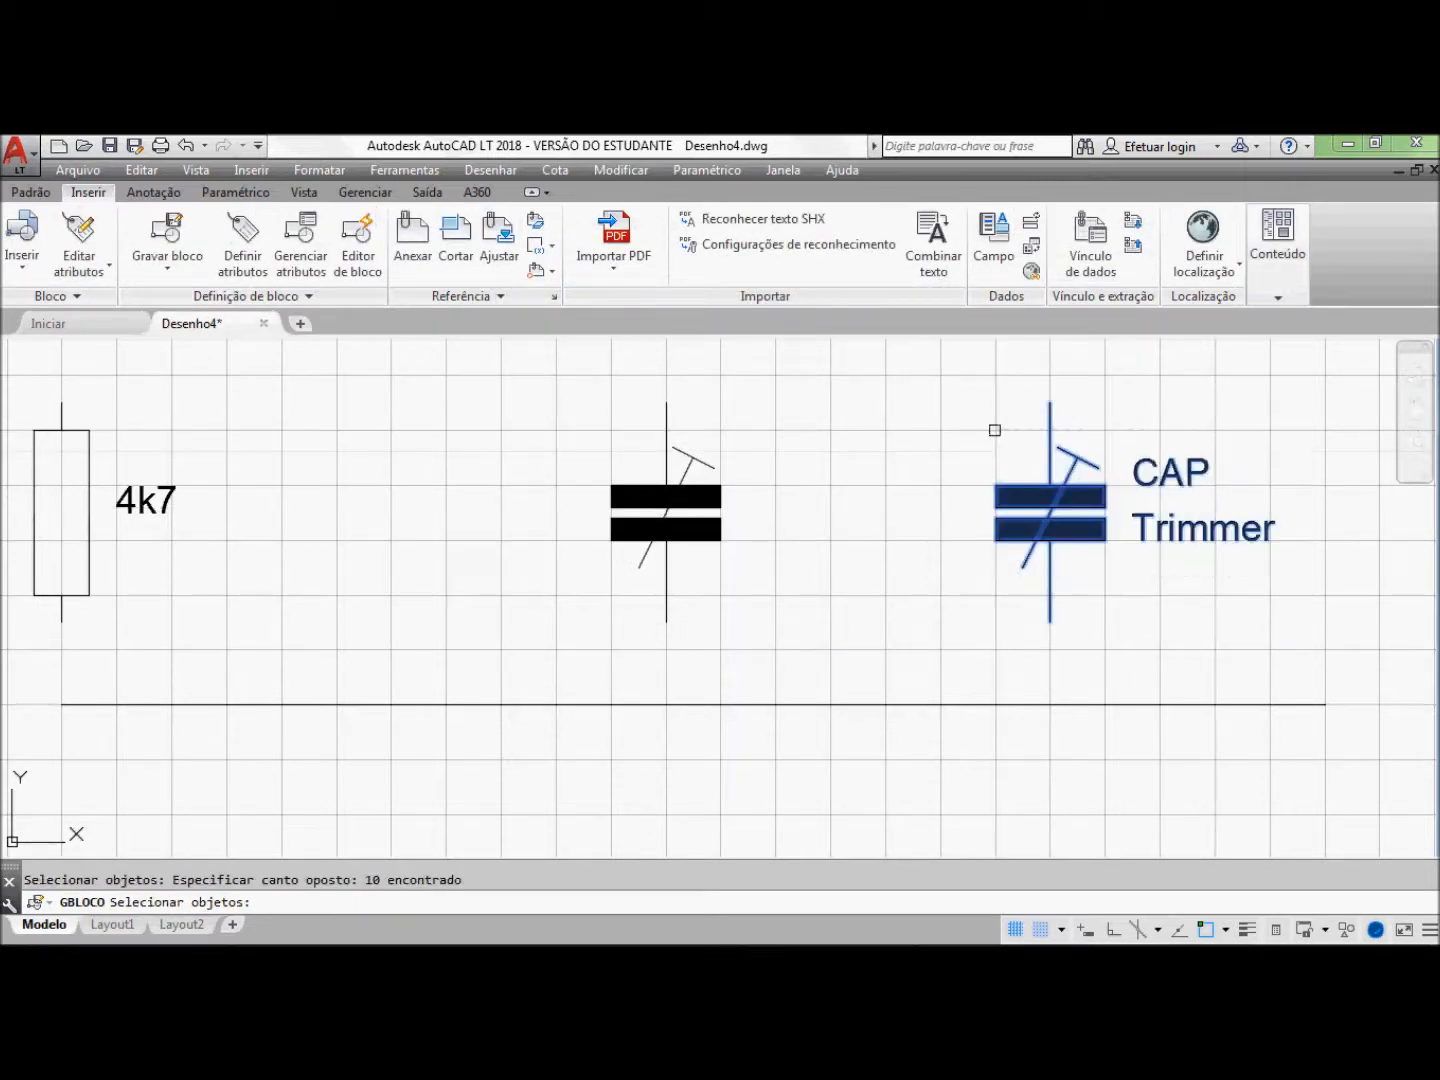
key(Return)
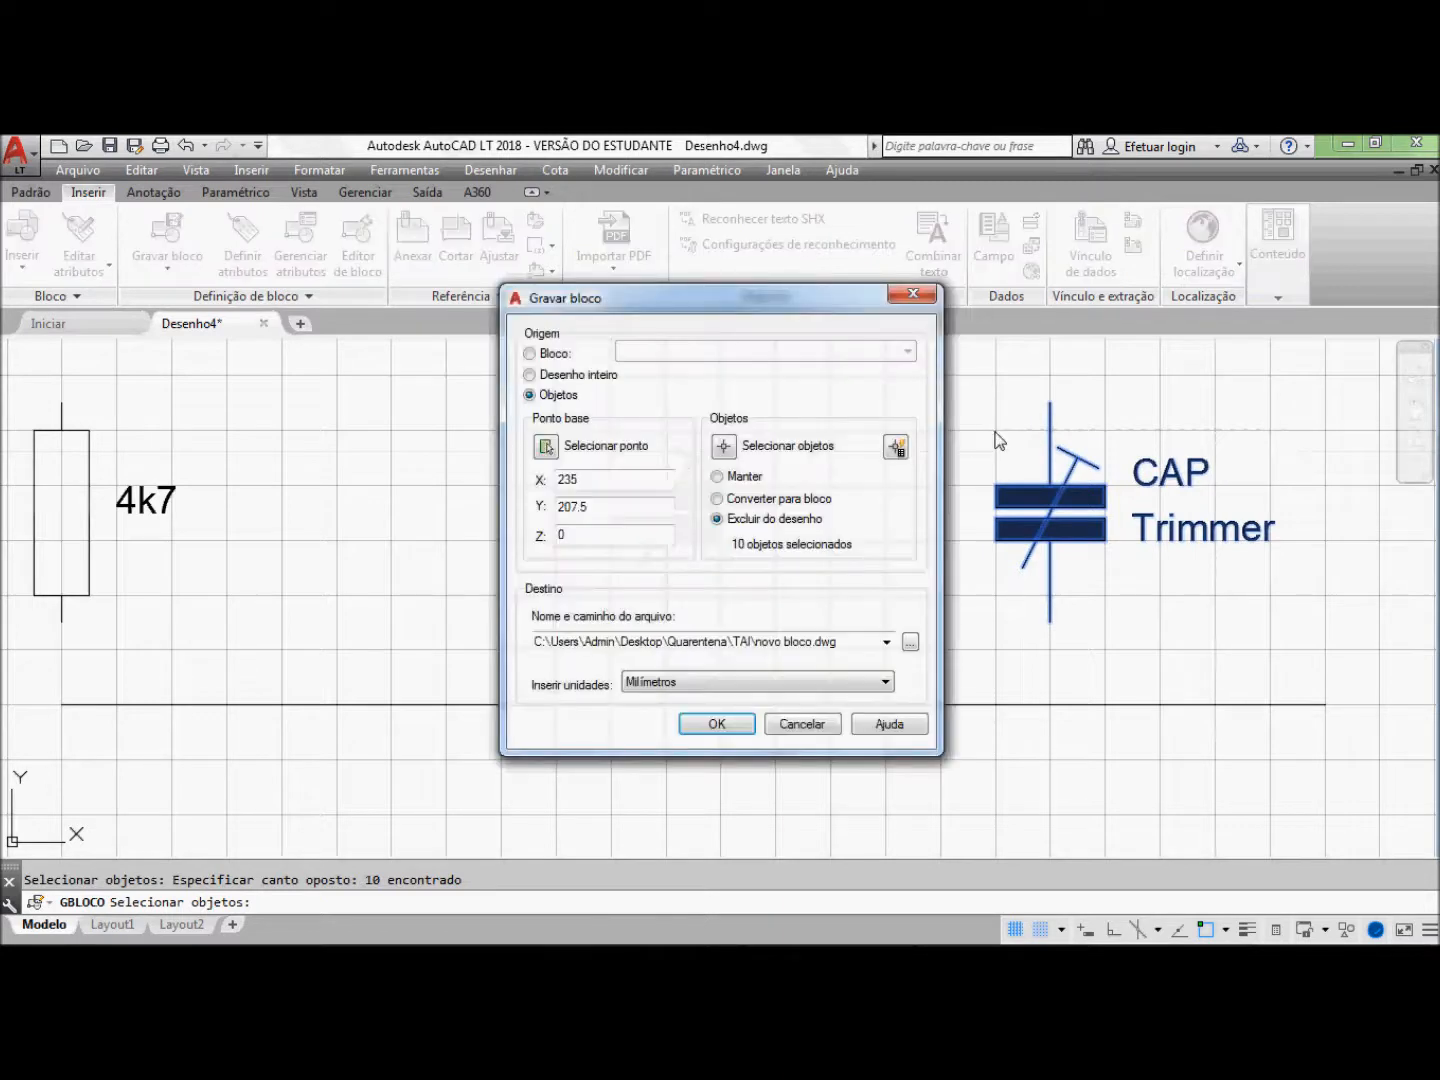
click(886, 643)
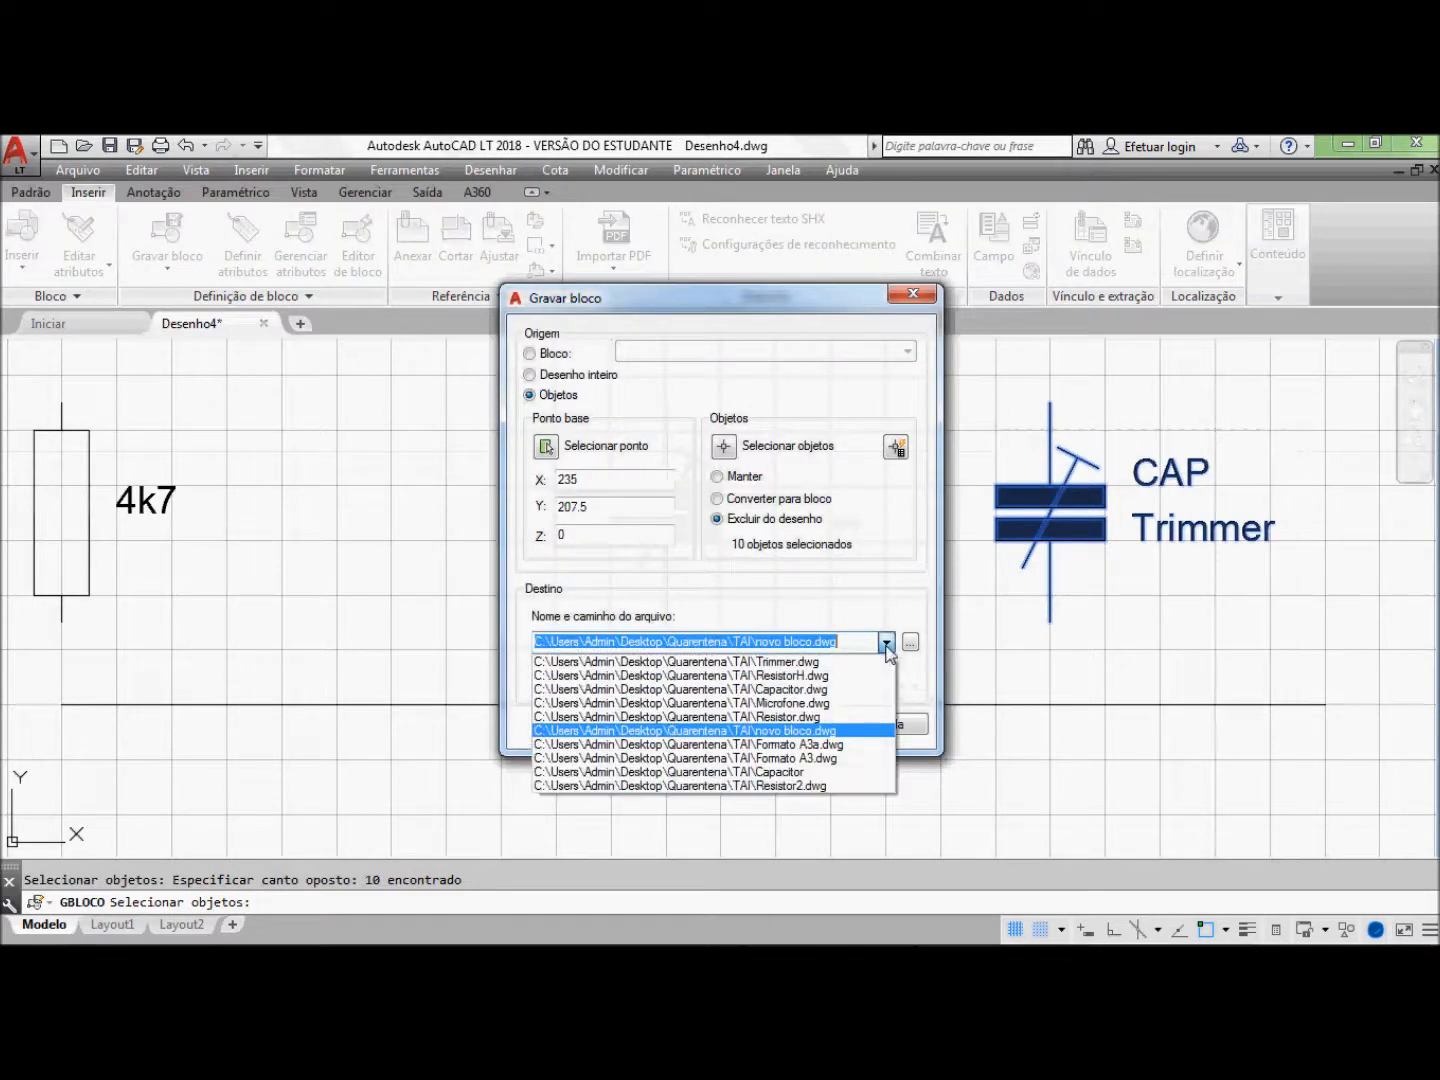
click(792, 662)
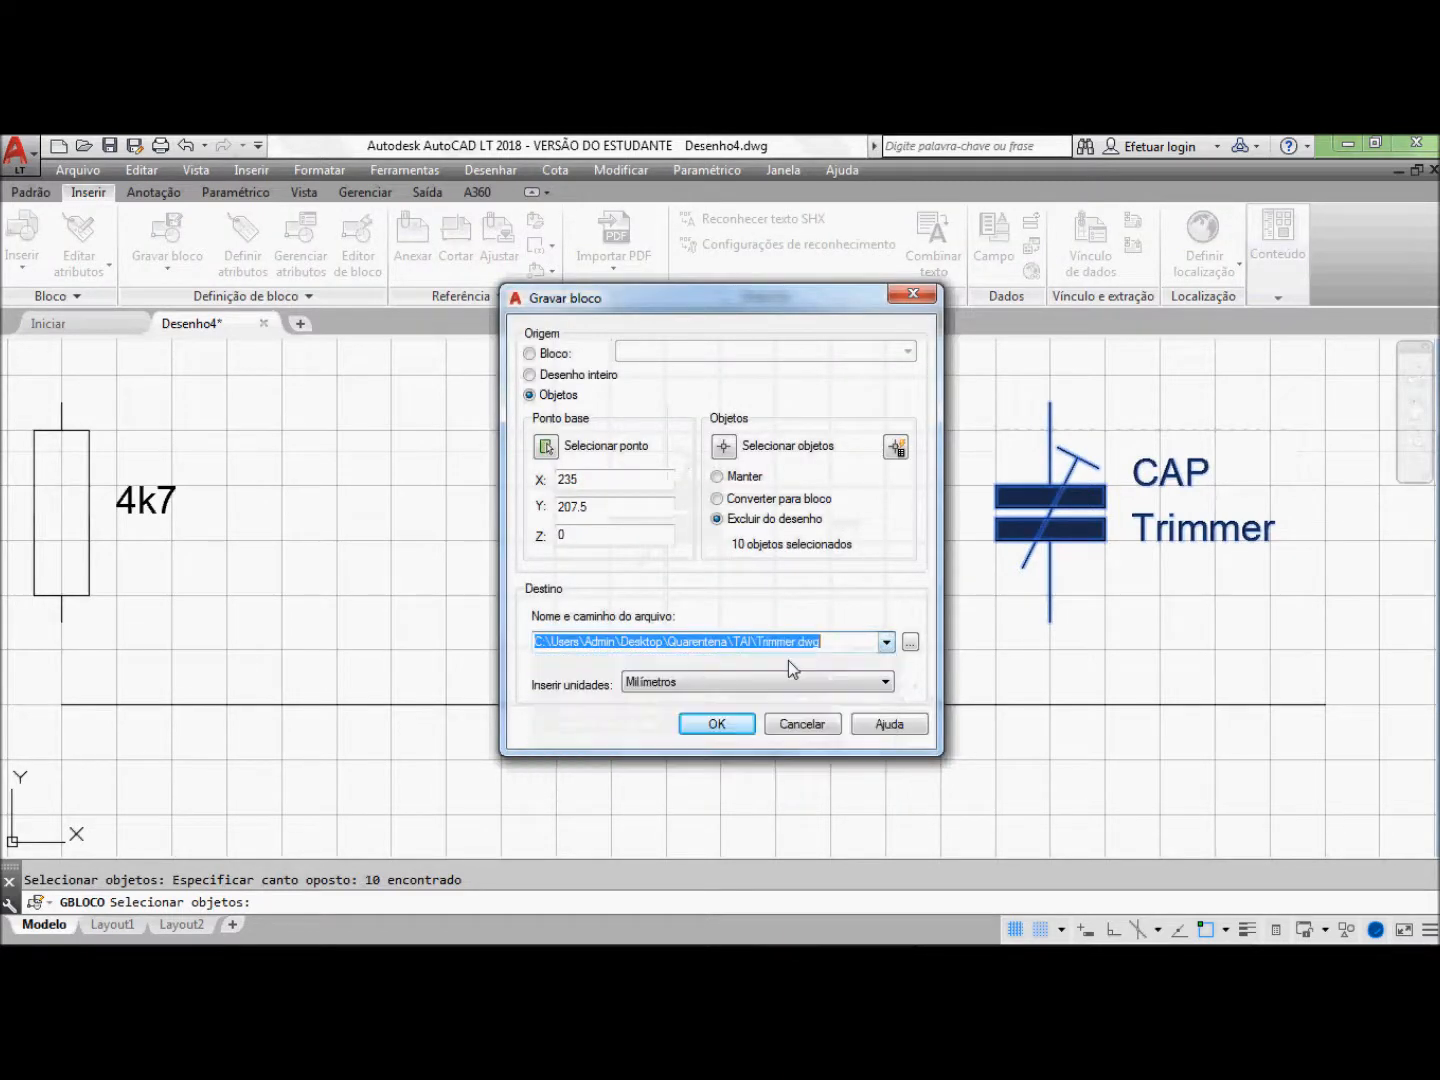
click(719, 725)
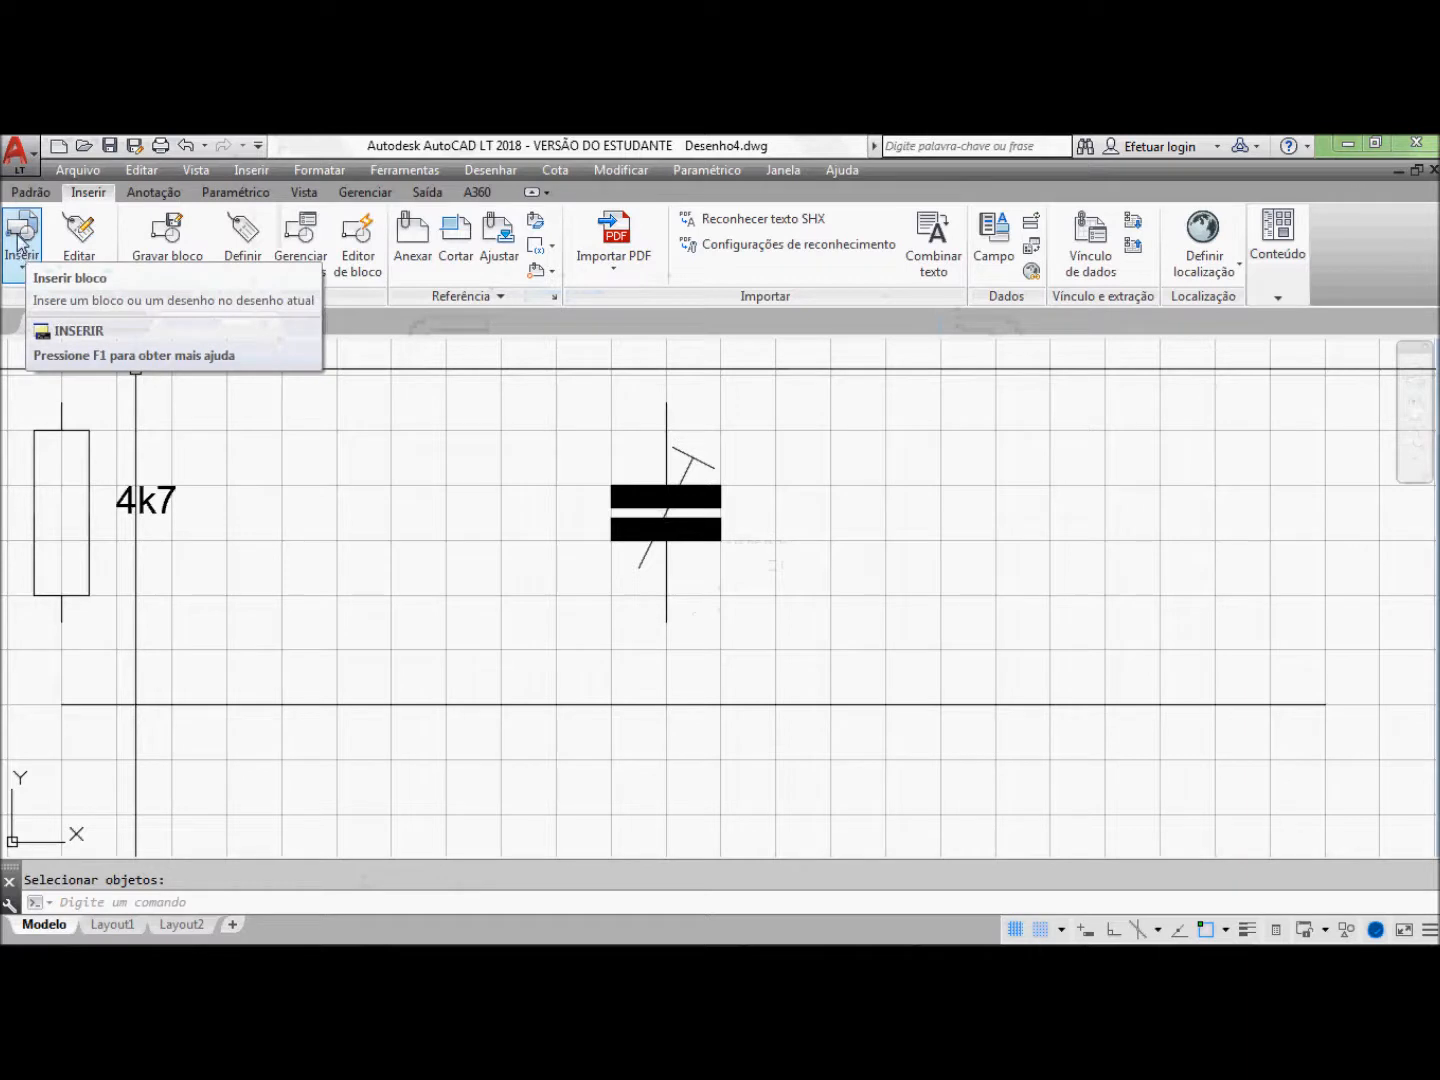
Step: Insert the block from Trimmer.dwg to the right of the existing trimmer symbol, with capacitance value 345234
click(20, 246)
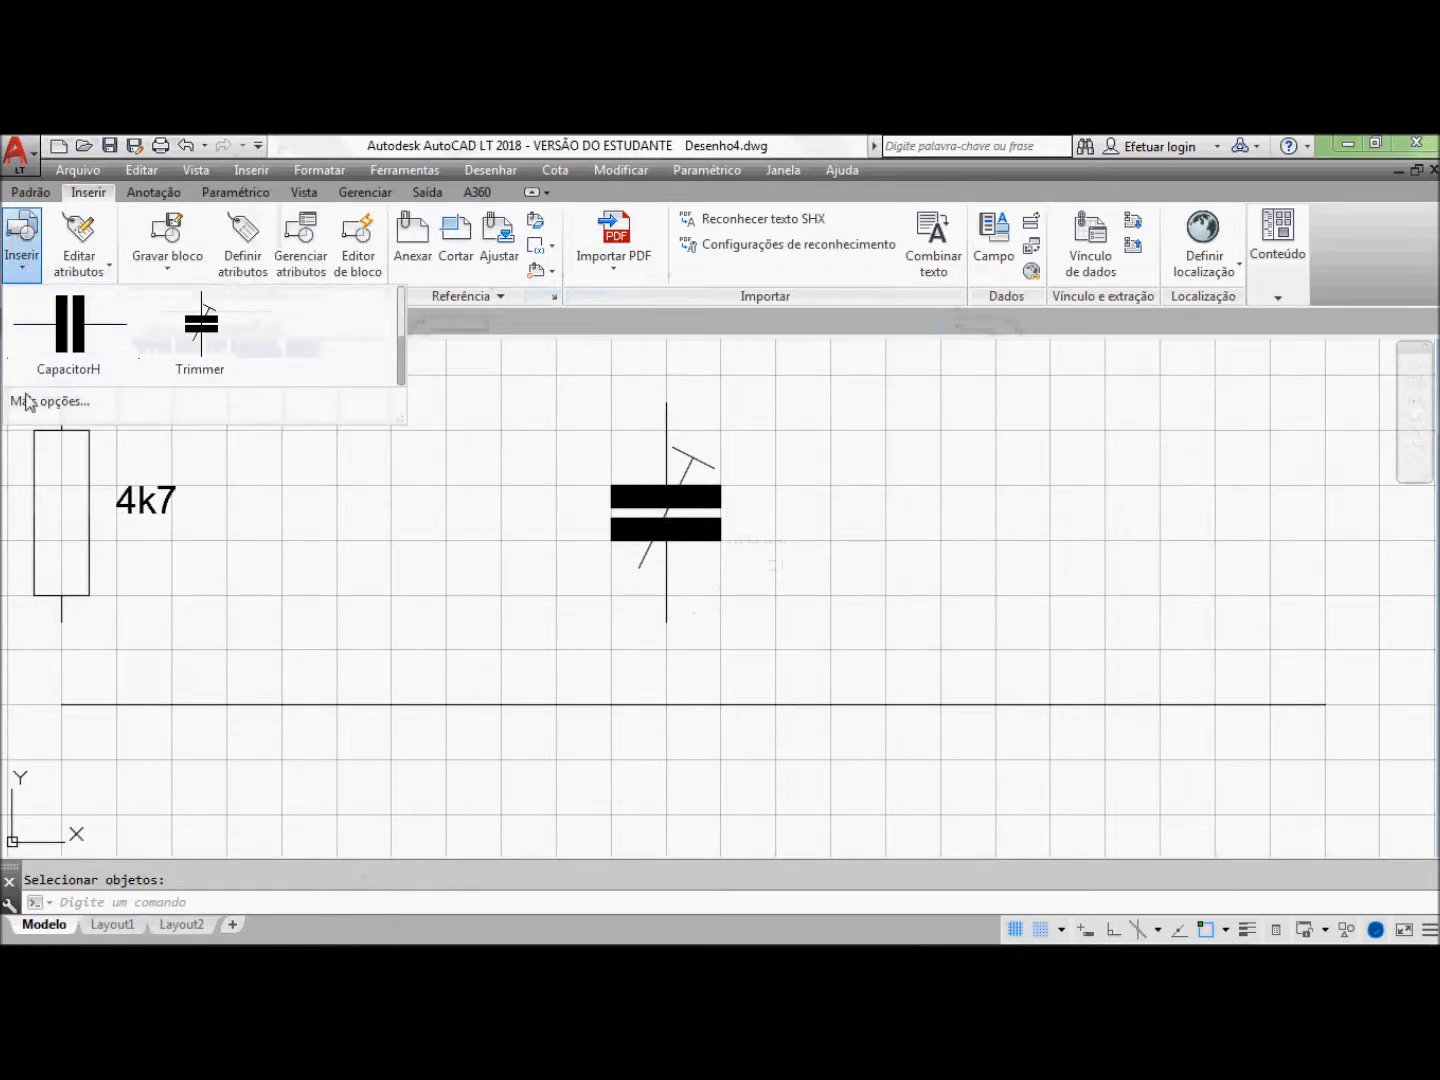
click(35, 403)
click(862, 397)
click(922, 402)
click(923, 403)
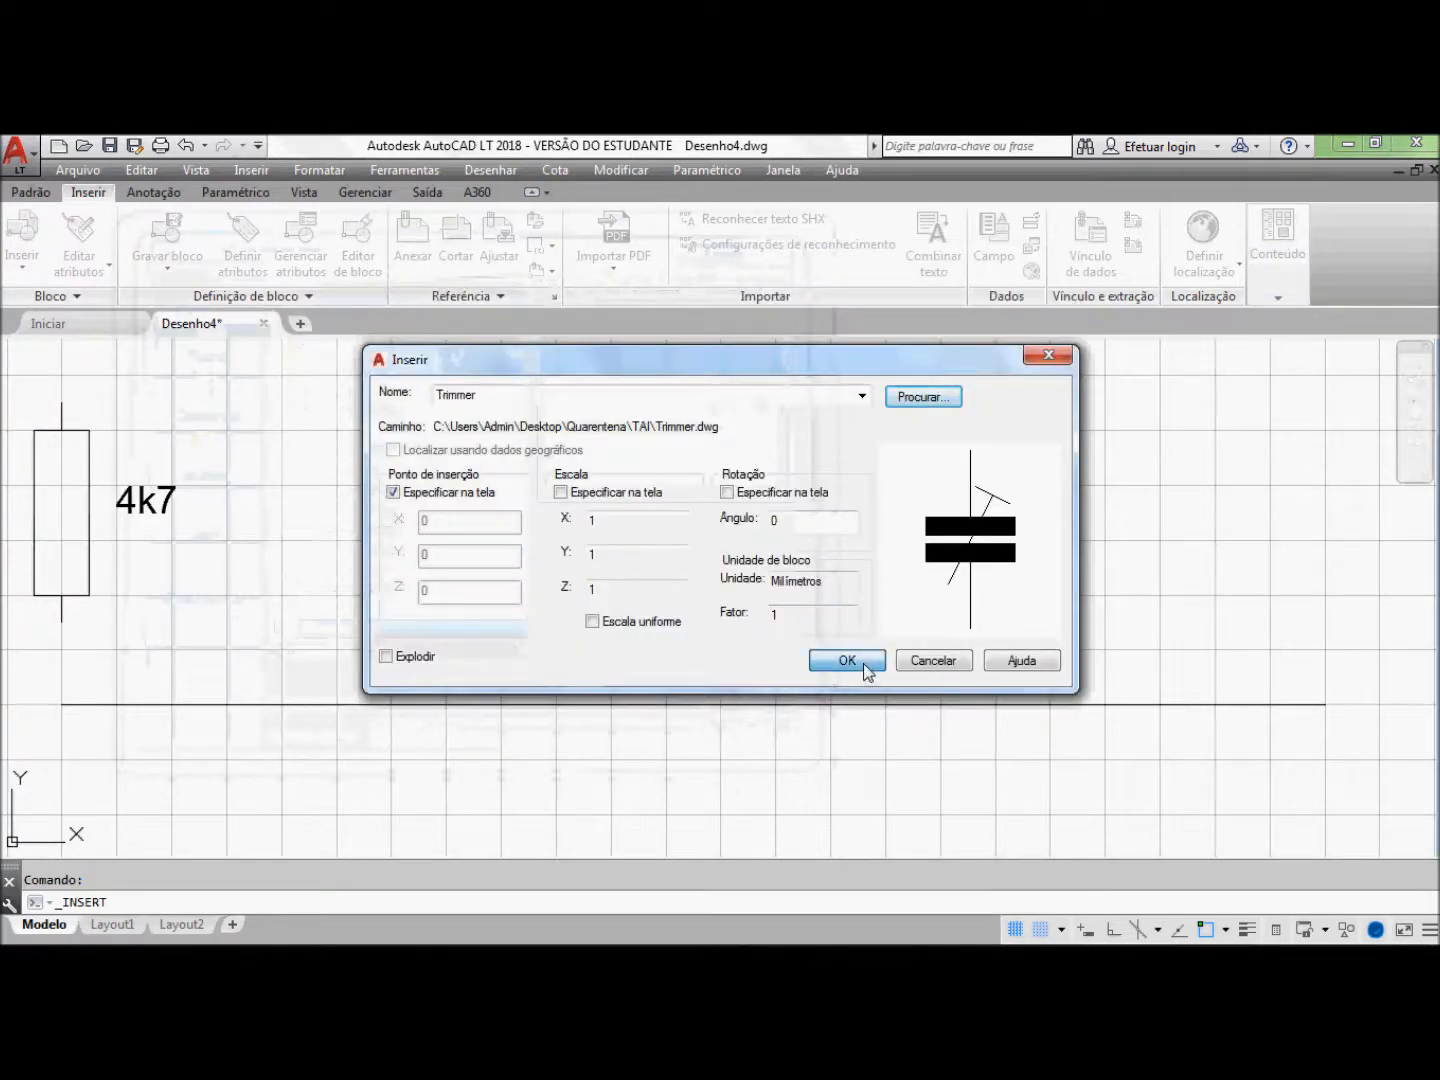
click(847, 661)
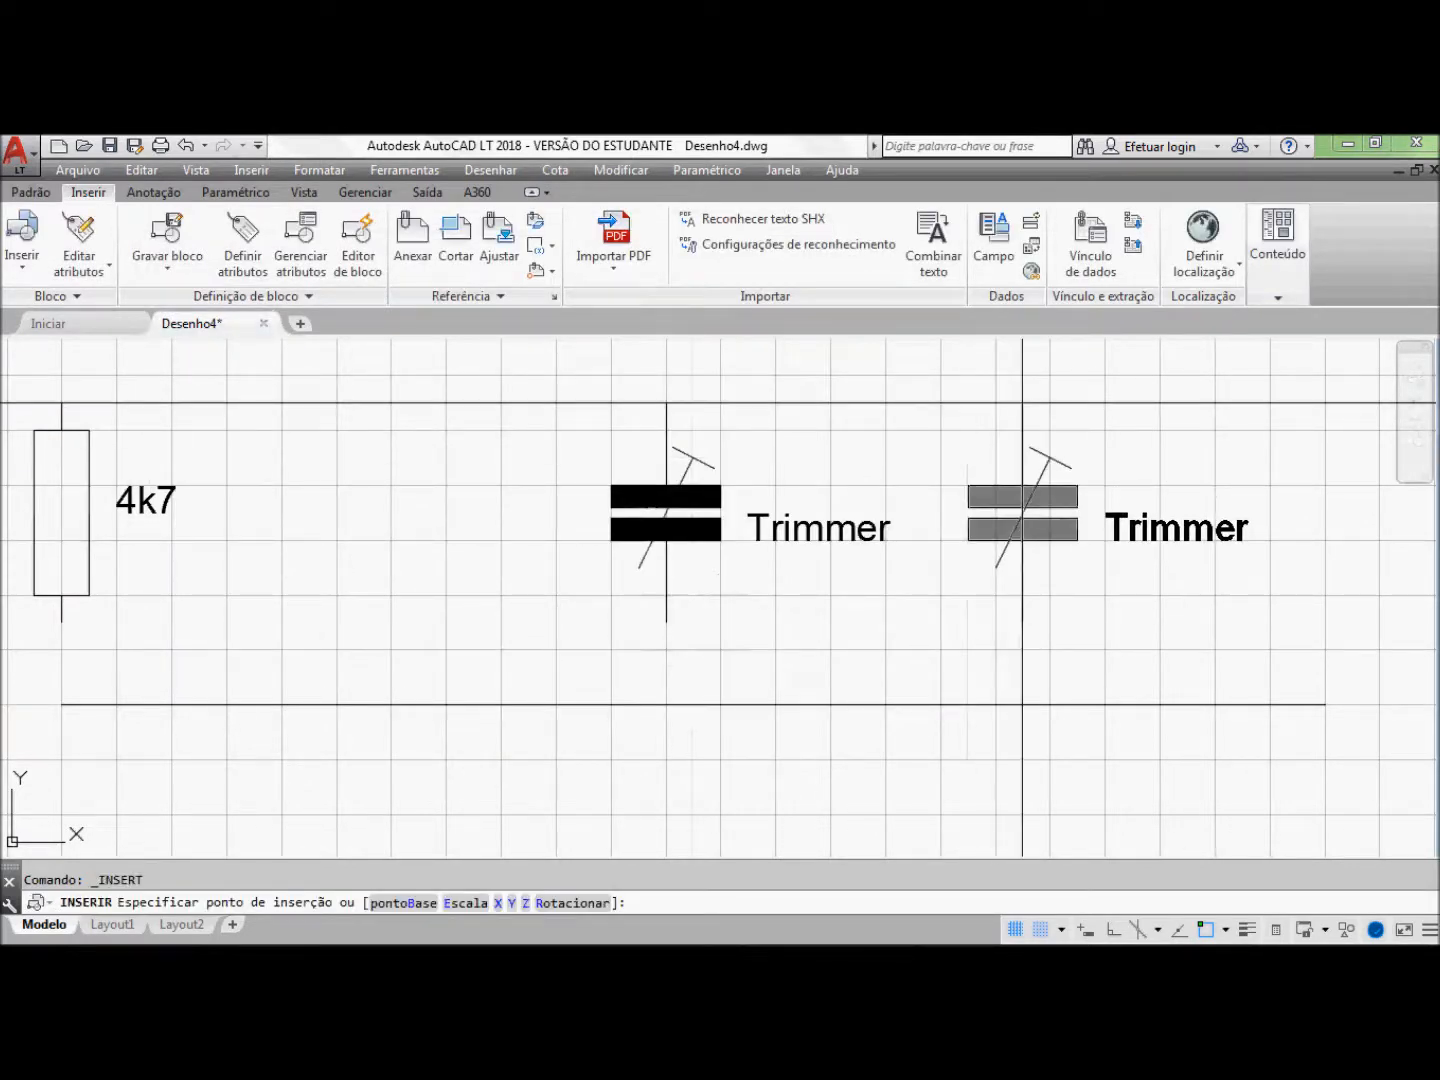
click(666, 403)
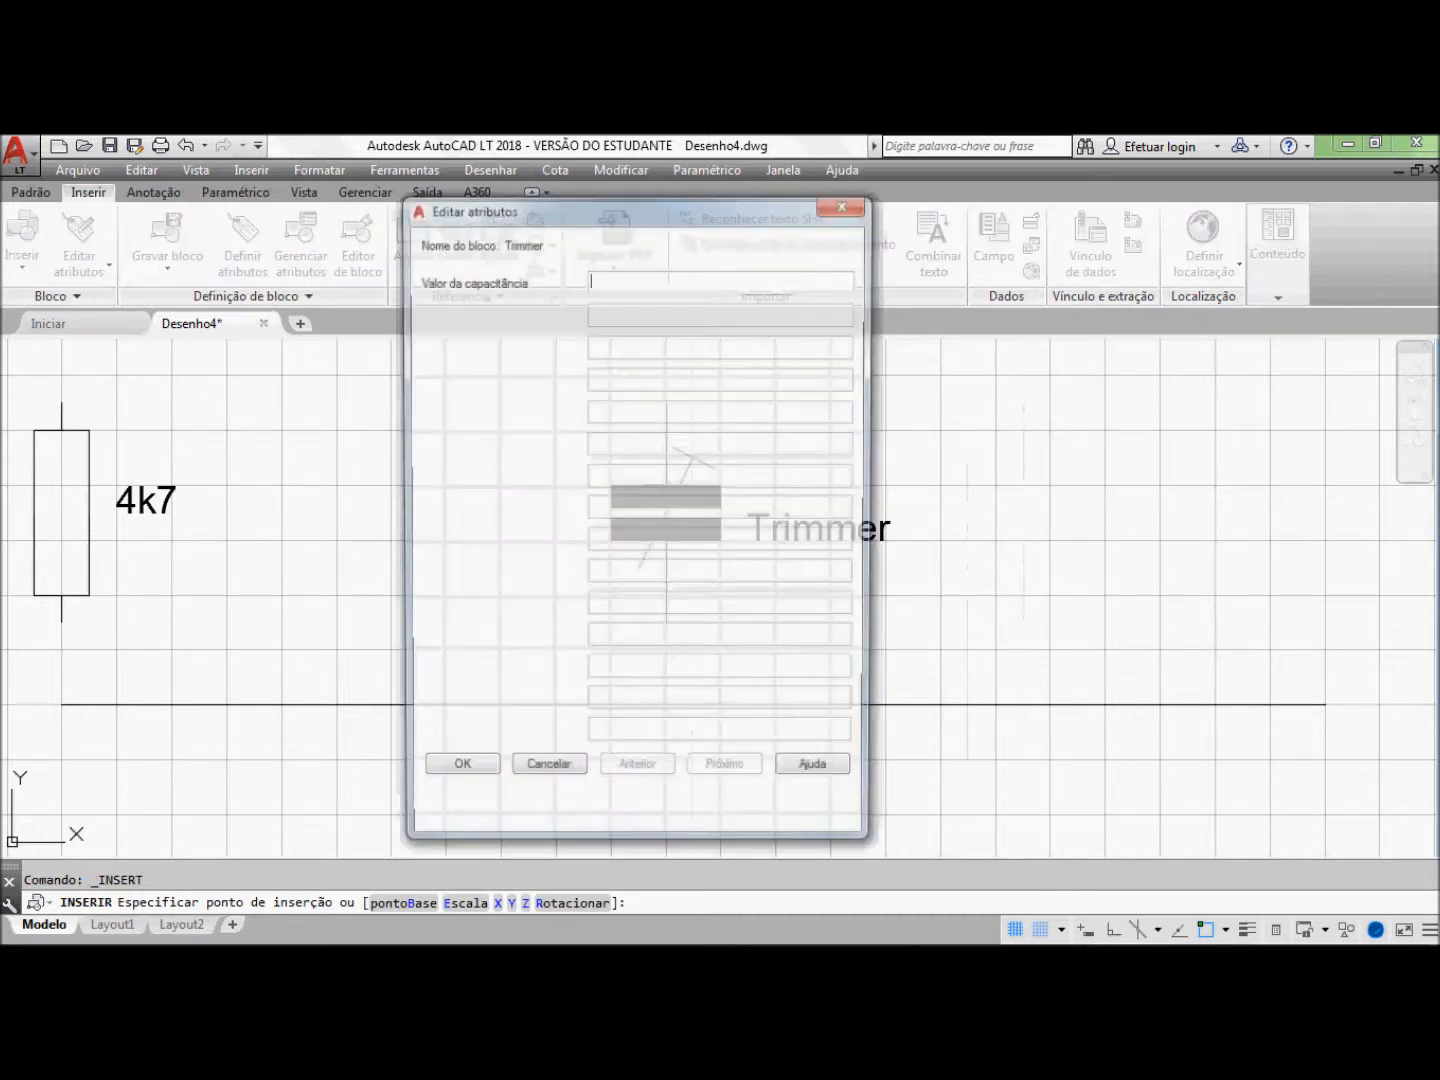
text(345234)
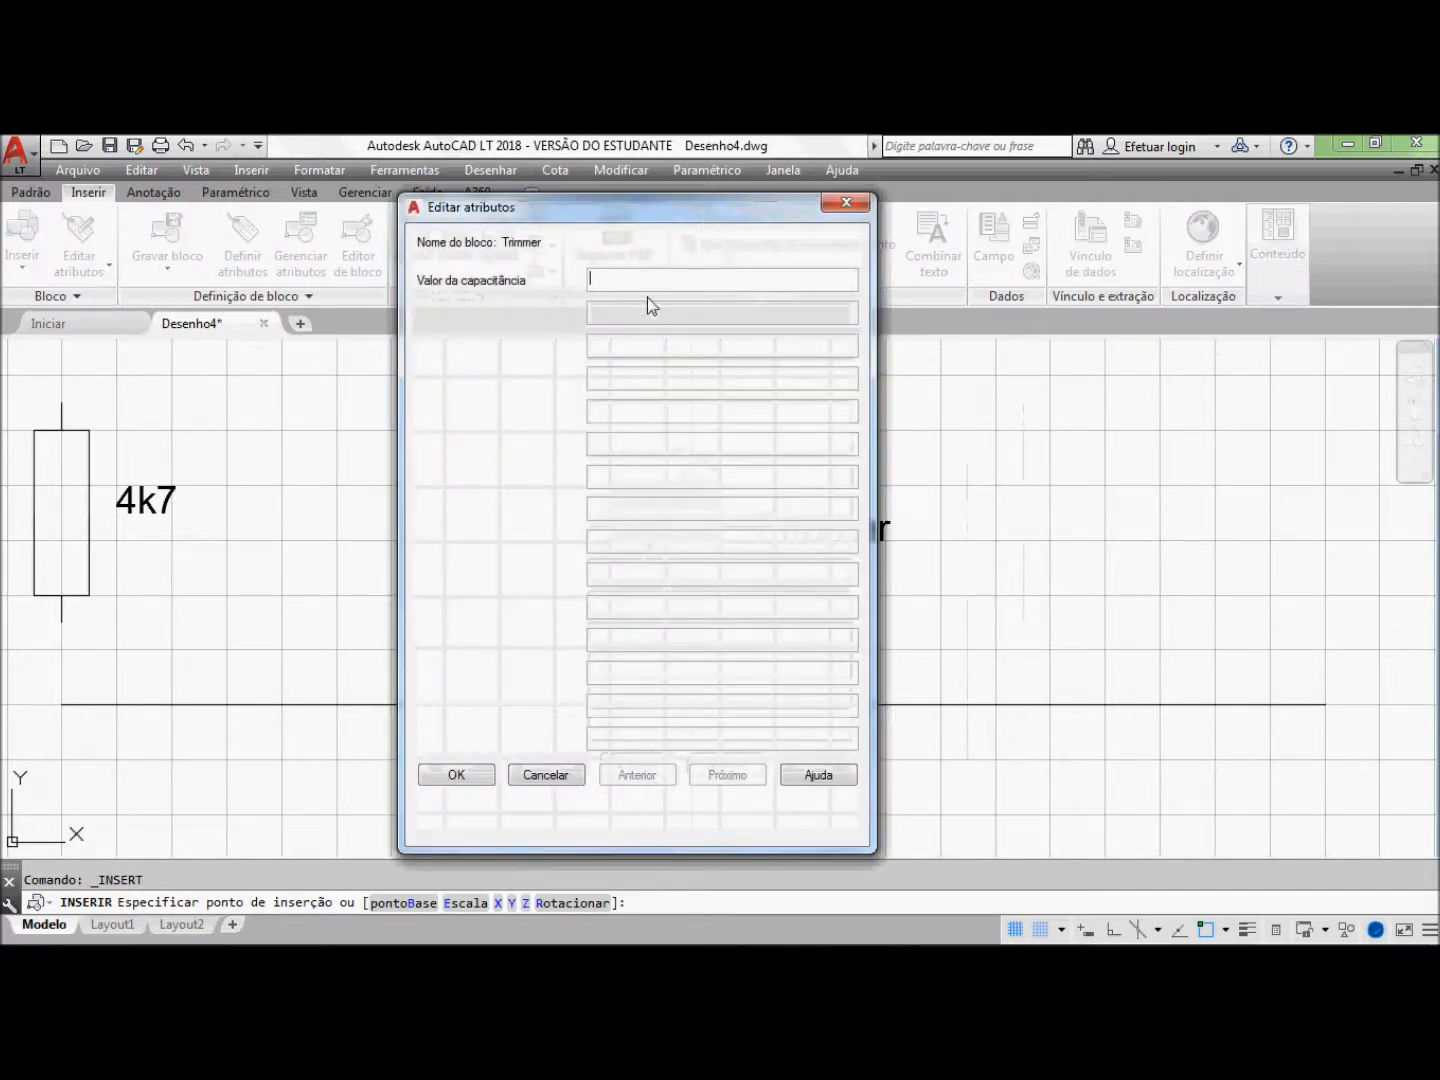
click(441, 785)
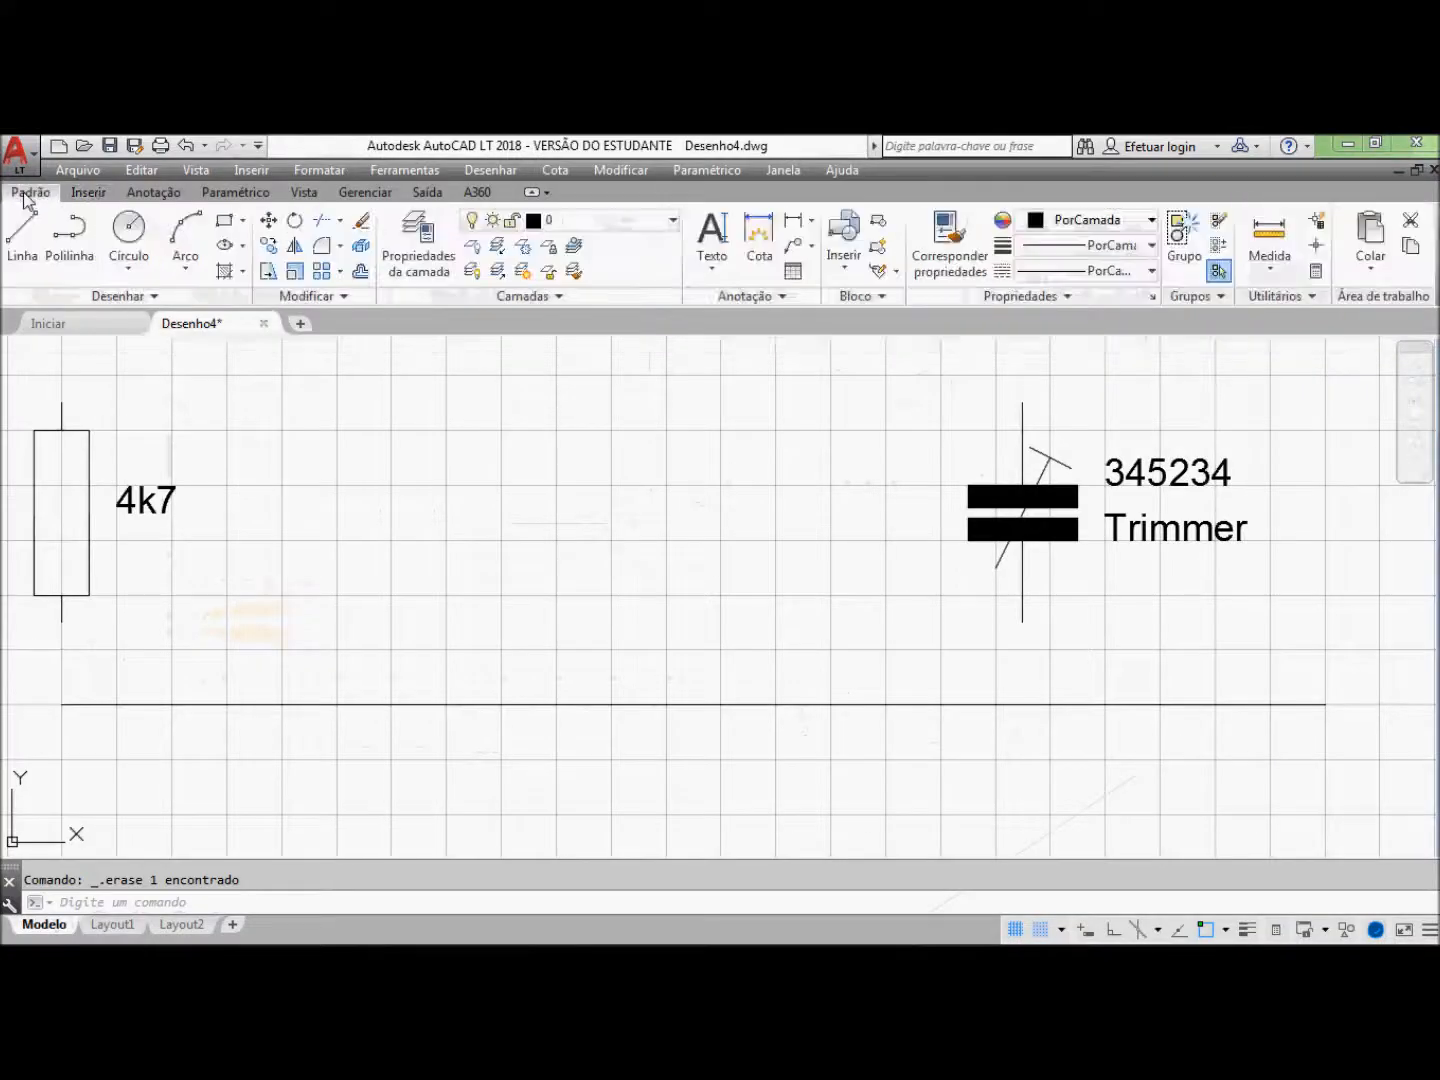
Step: Draw three touching circles in a vertical column between the resistor and the trimmer, each one grid square in diameter
click(31, 193)
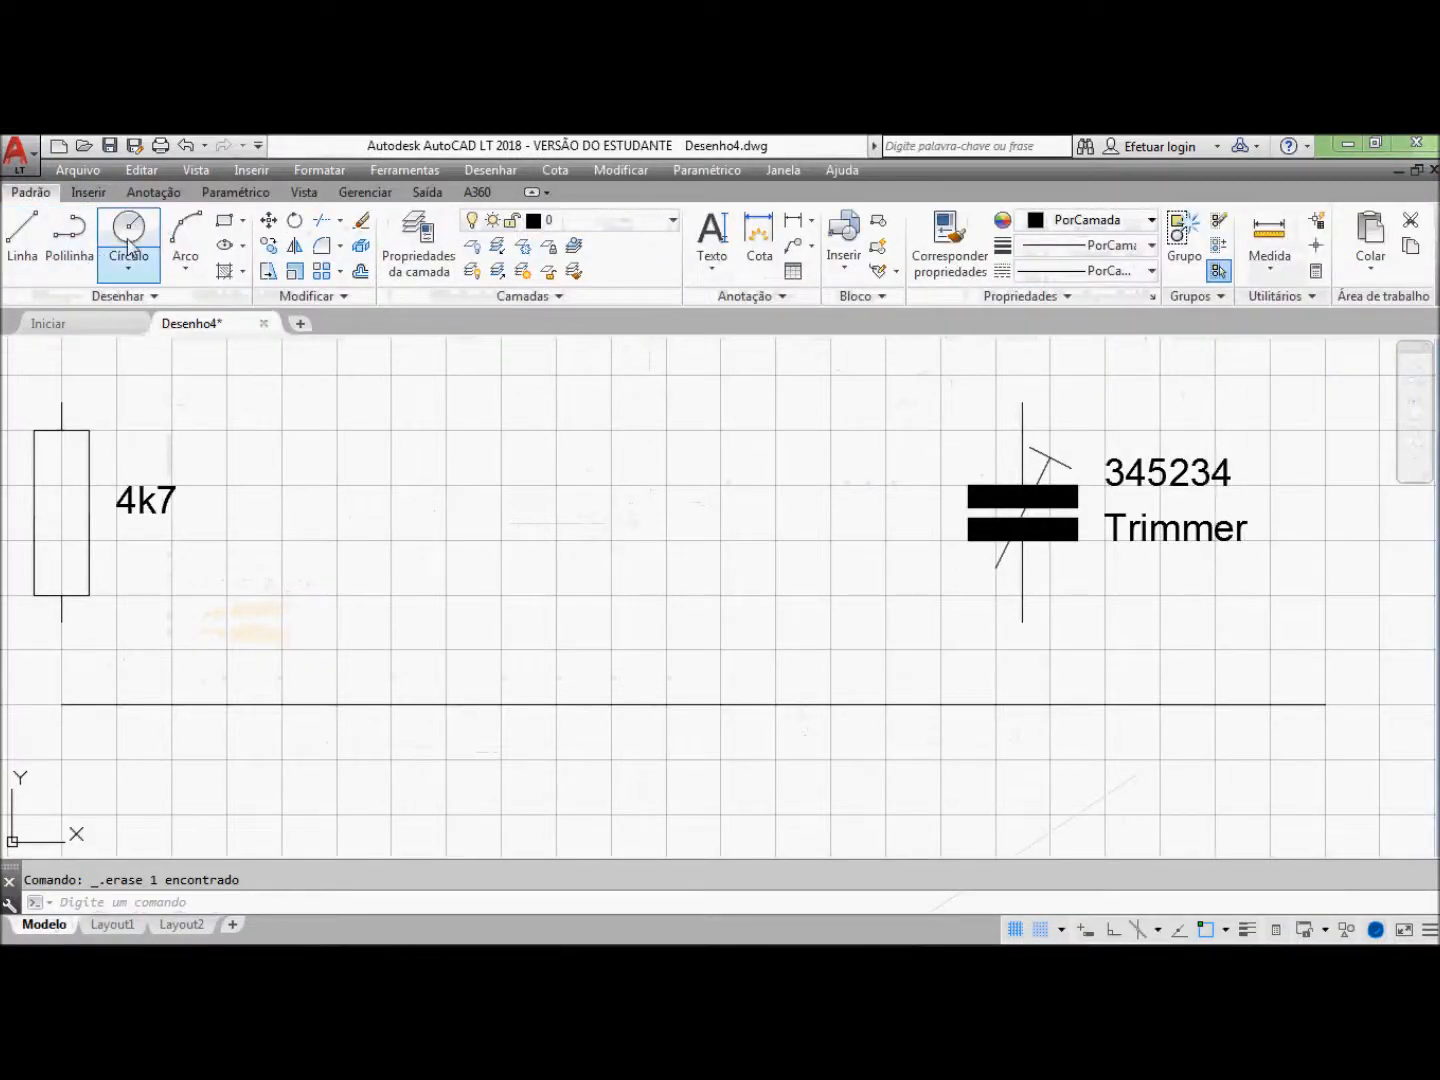
click(128, 238)
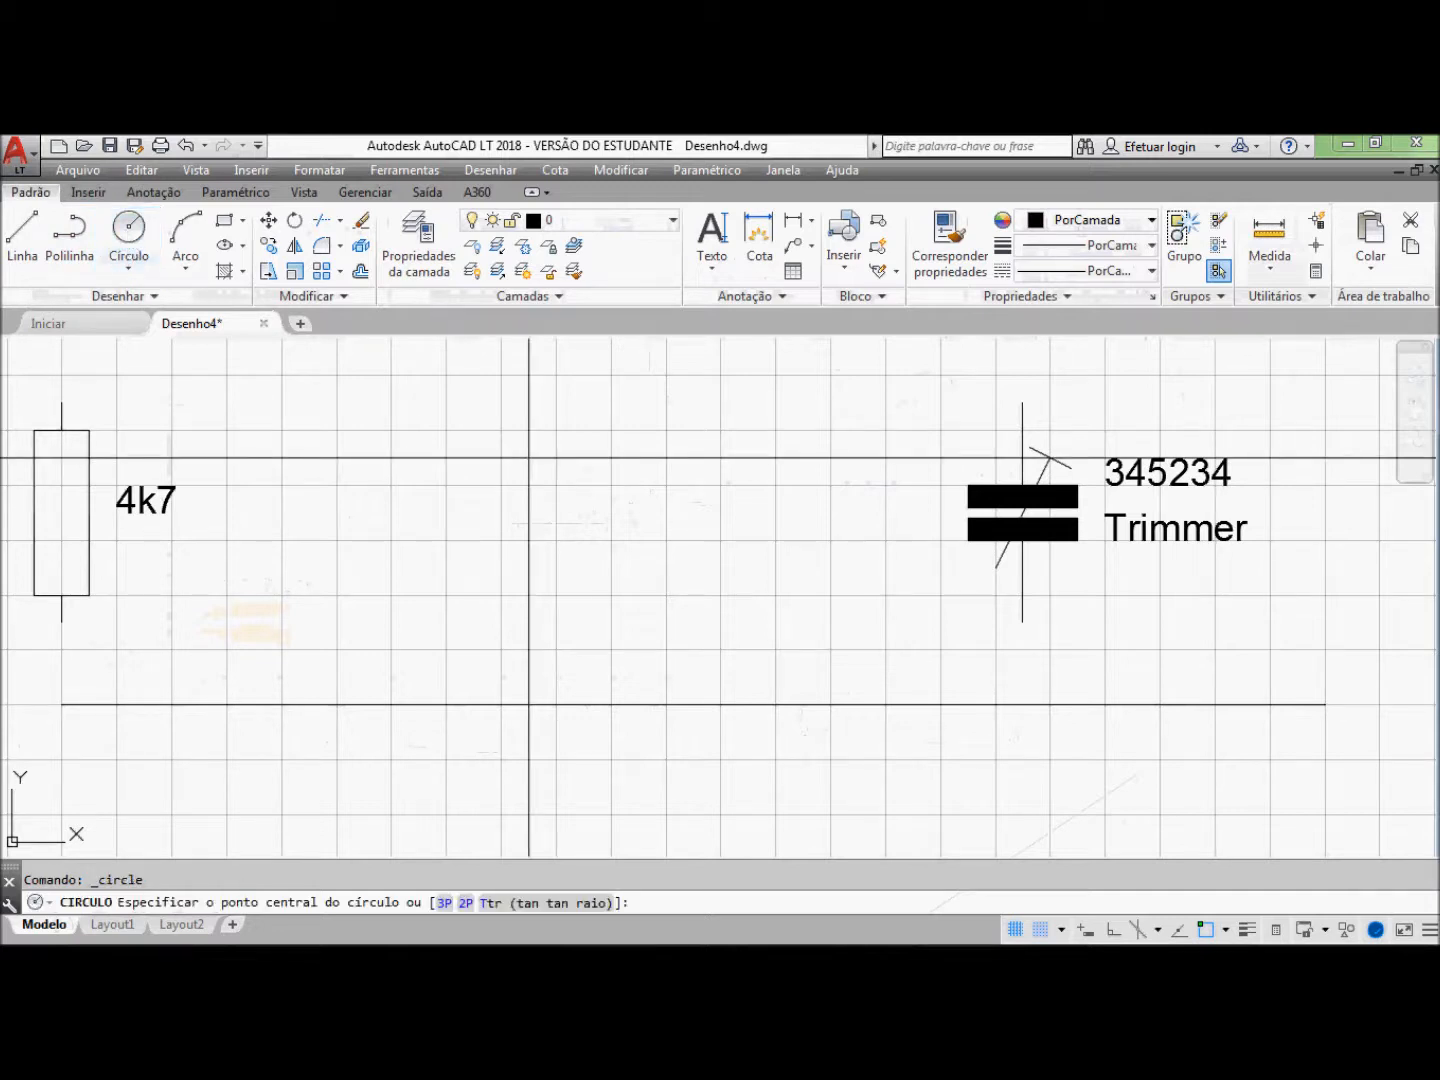
click(529, 457)
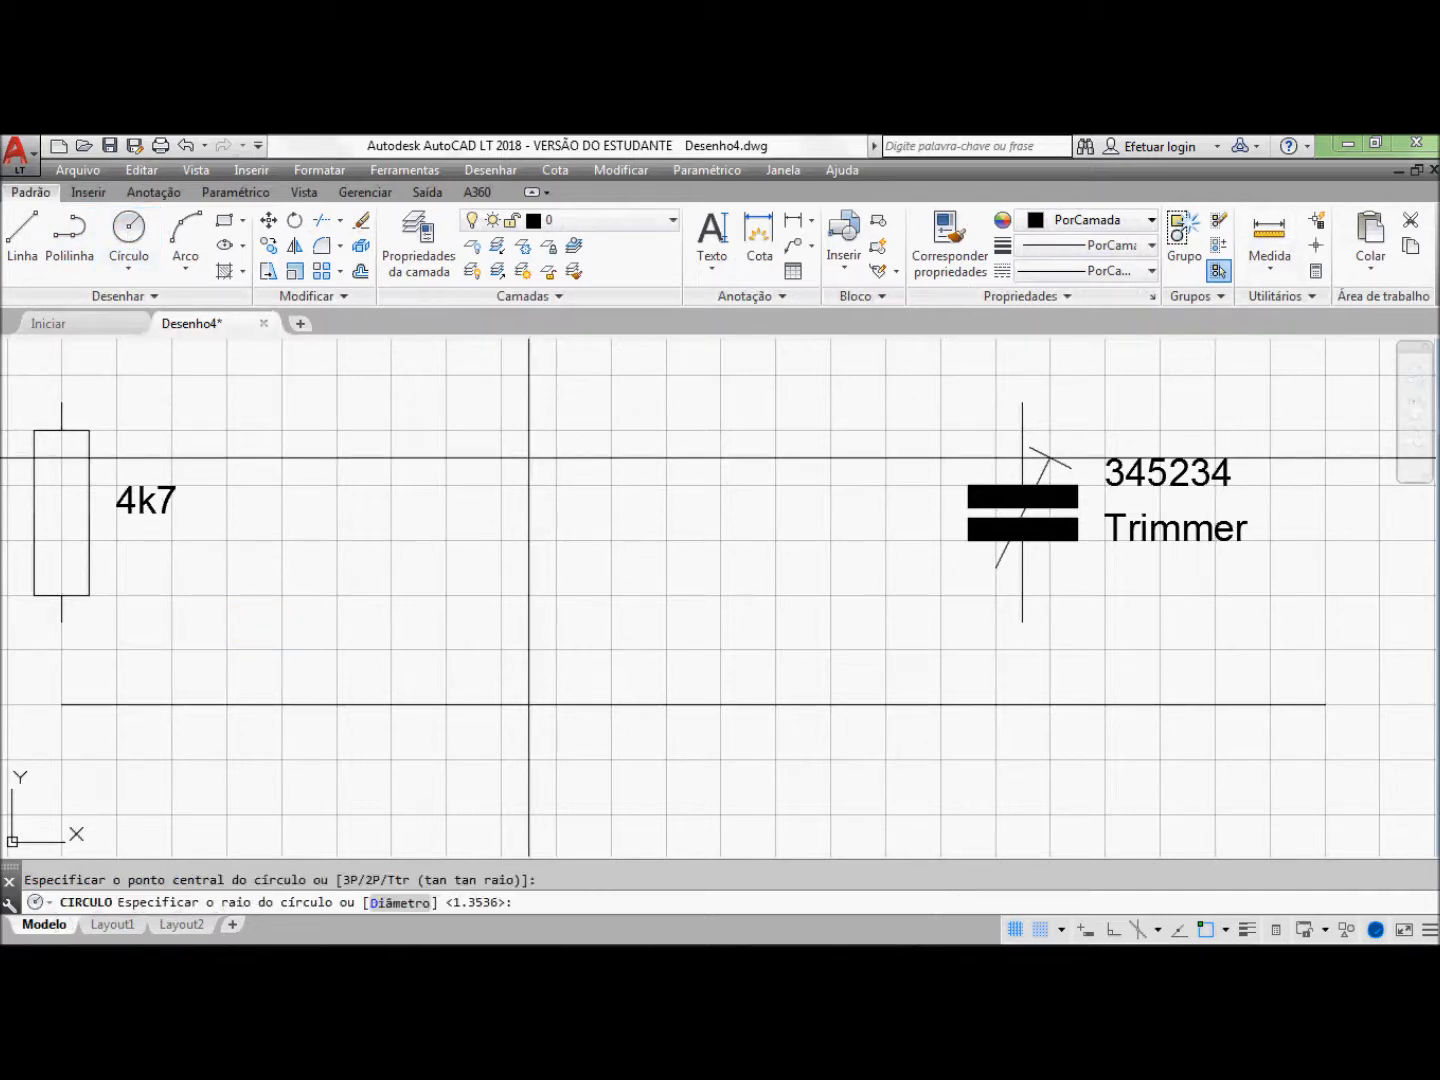
click(555, 458)
key(Return)
click(529, 512)
click(554, 510)
key(Return)
click(529, 567)
click(553, 571)
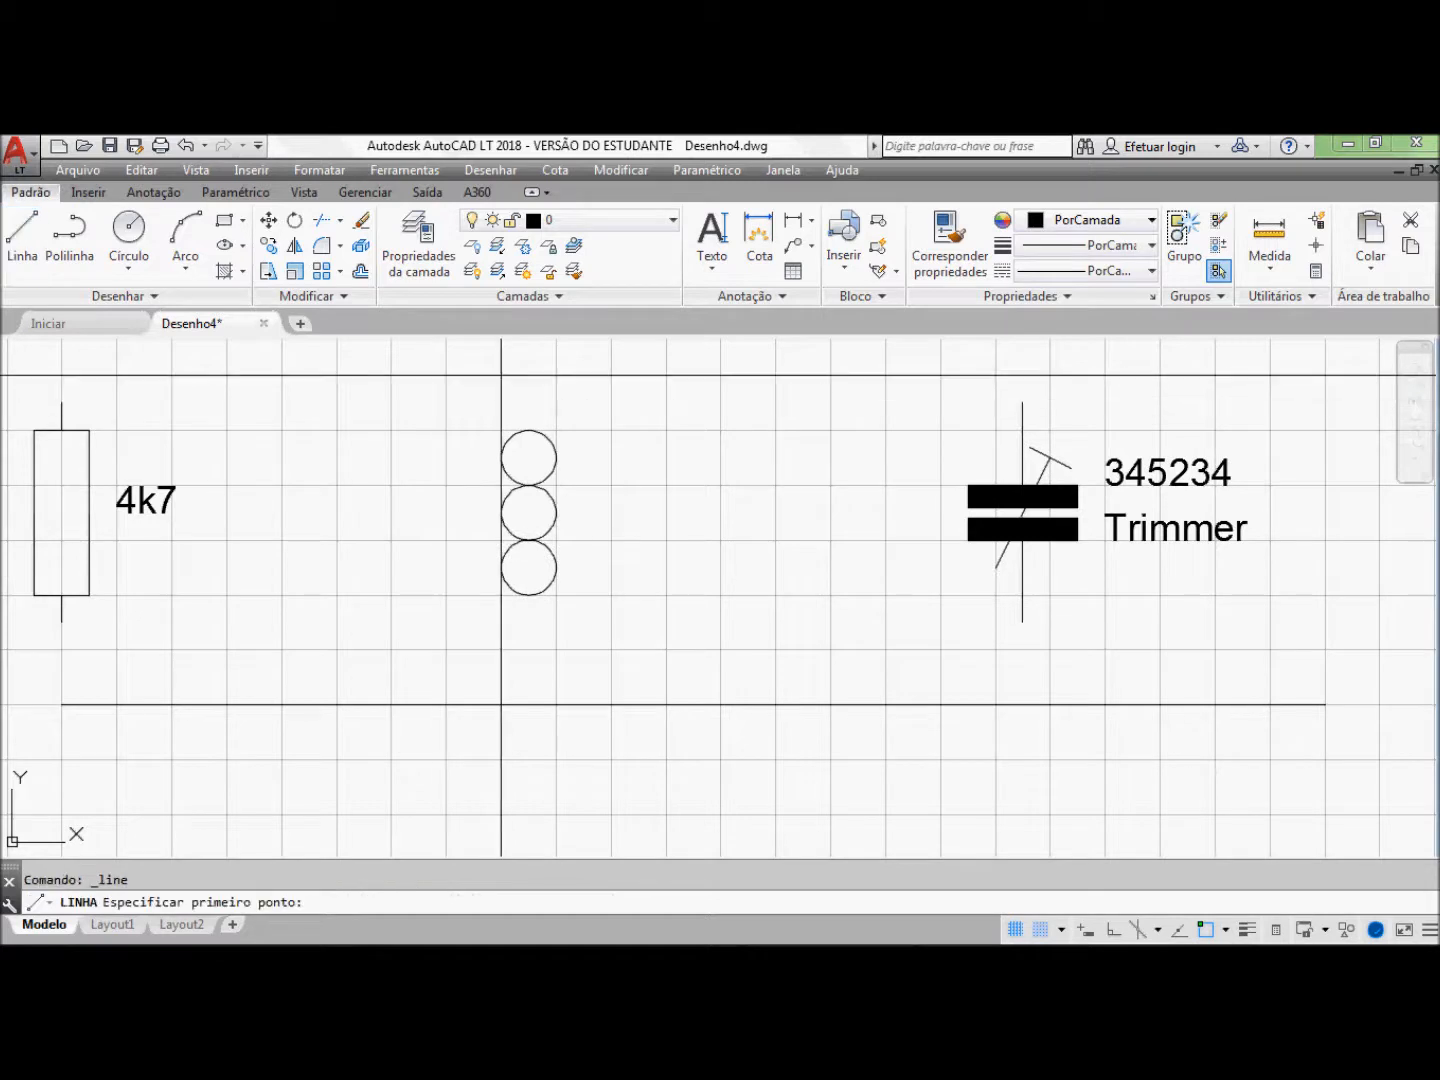
Step: Draw a vertical line through the three circles with half-square leads, and a horizontal line between the lower two extending past their right side
click(529, 403)
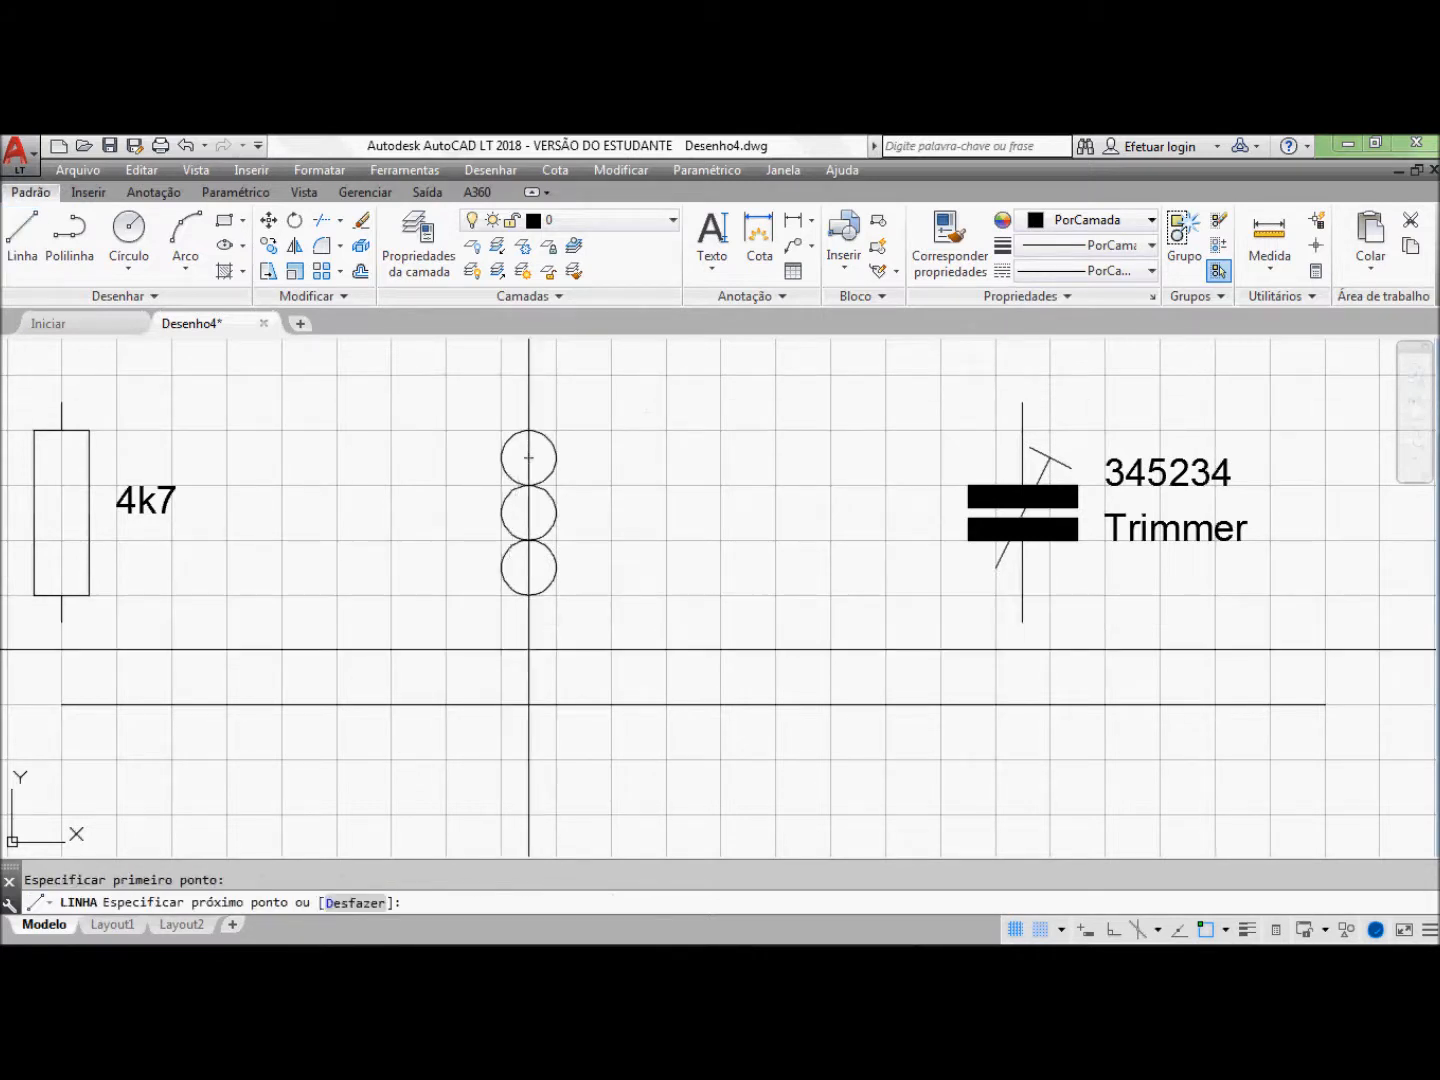
click(529, 623)
key(Return)
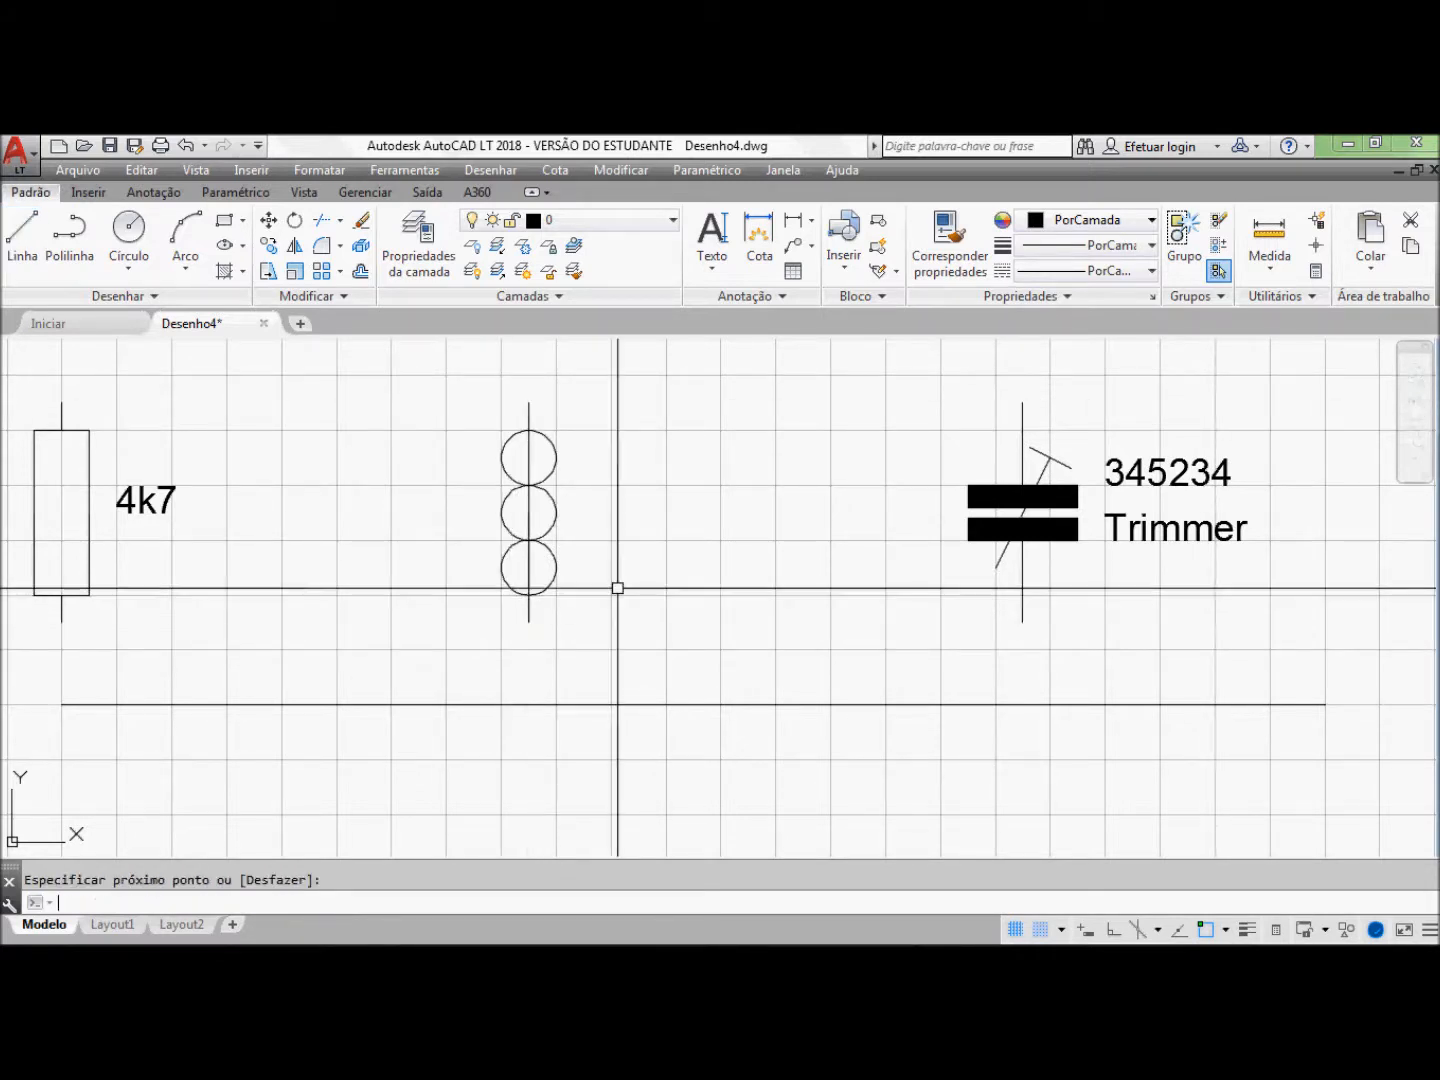
key(Return)
click(501, 541)
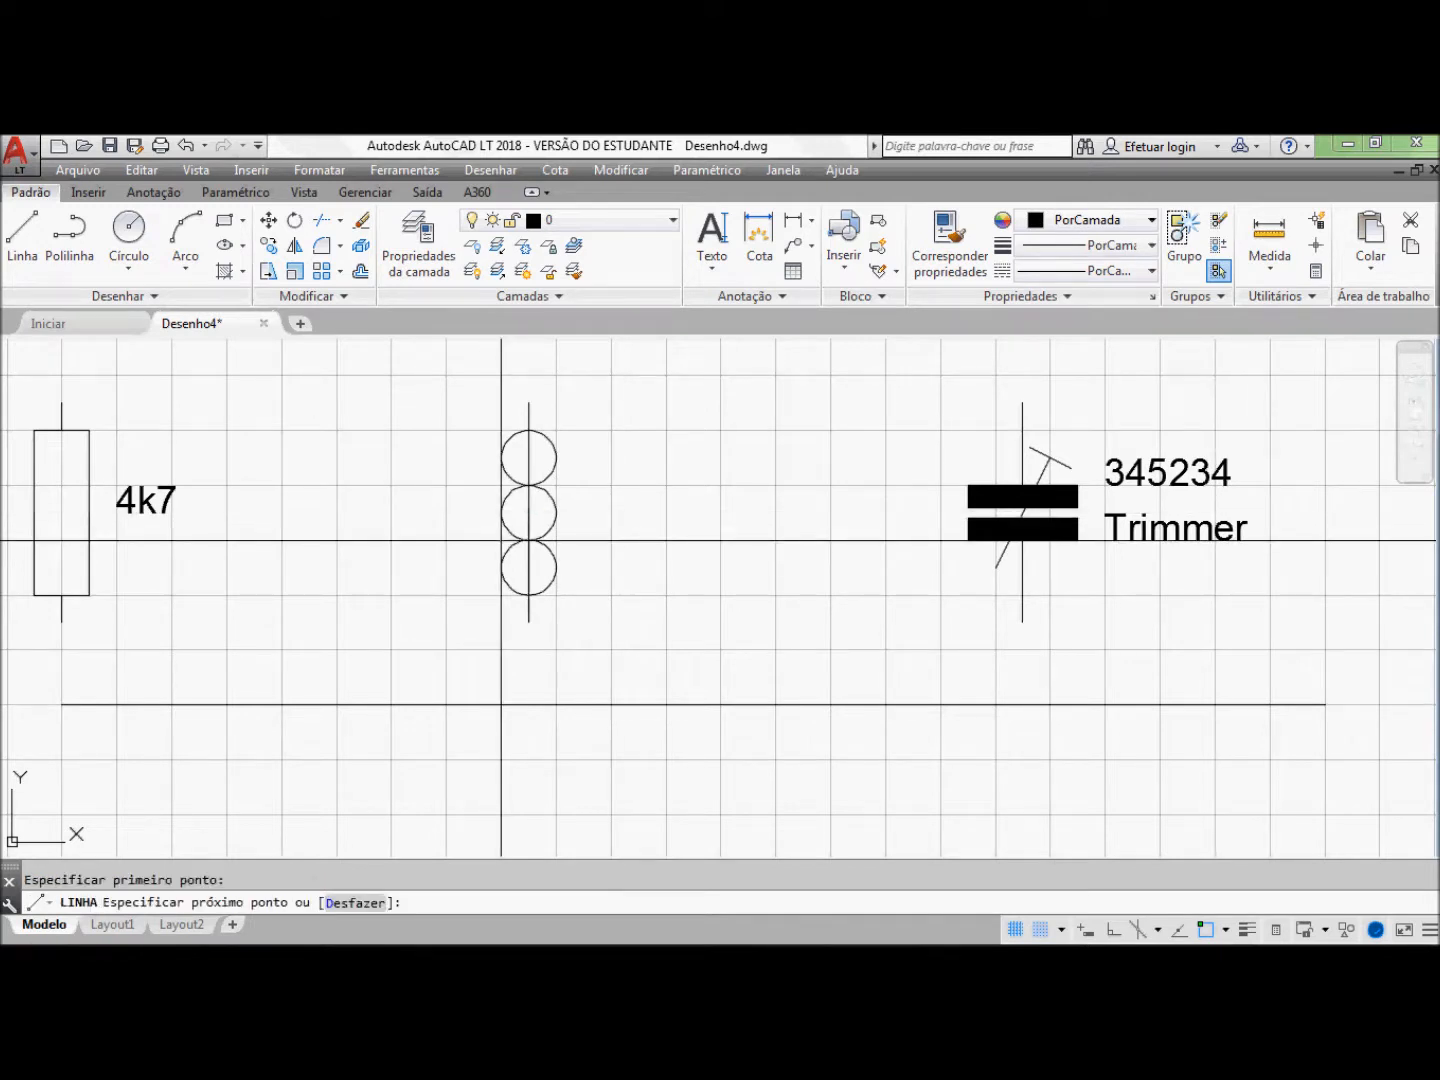
click(584, 541)
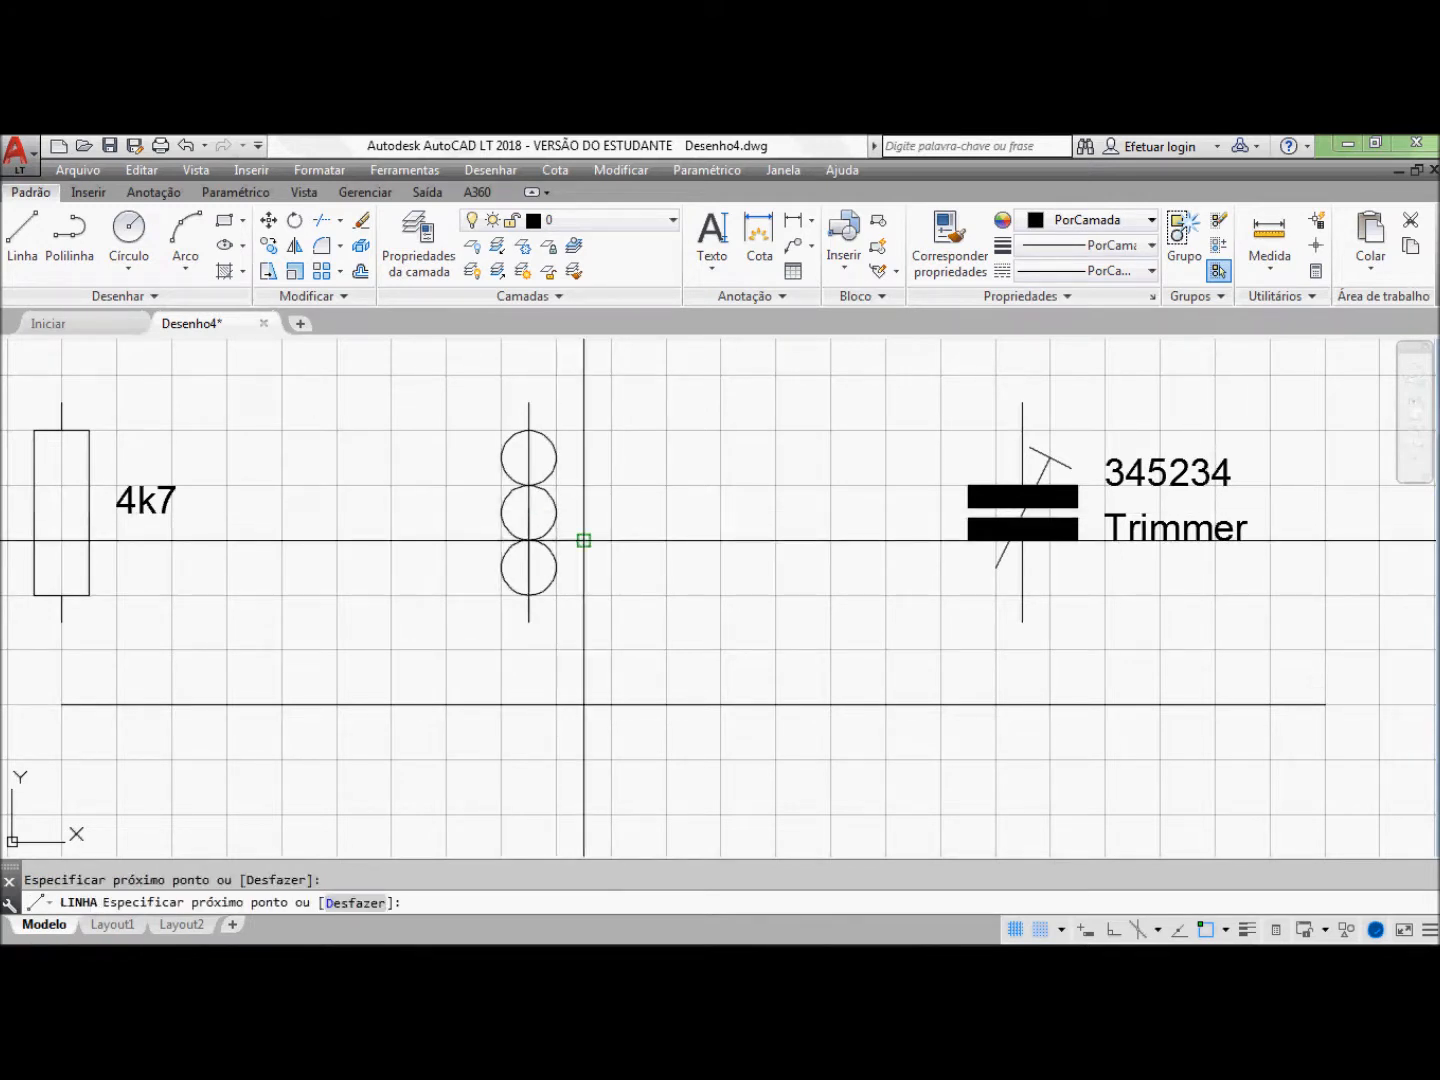
key(Return)
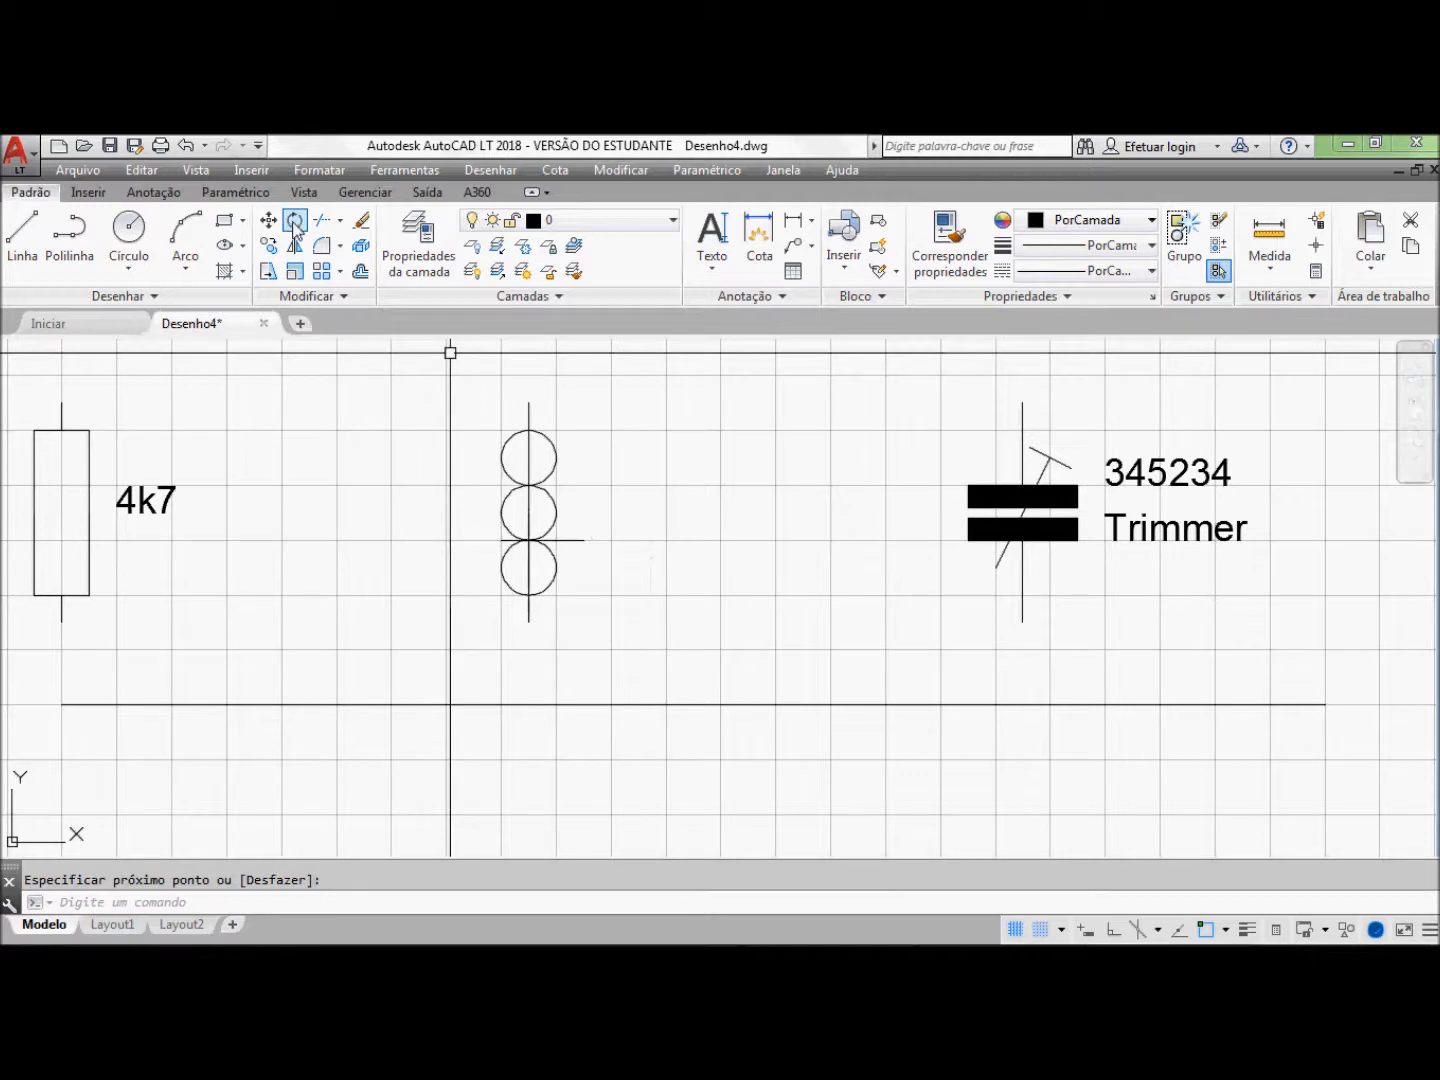
Step: Trim the circles' left halves, the vertical line between the leads and the horizontal line's left end to form a tapped coil
click(321, 220)
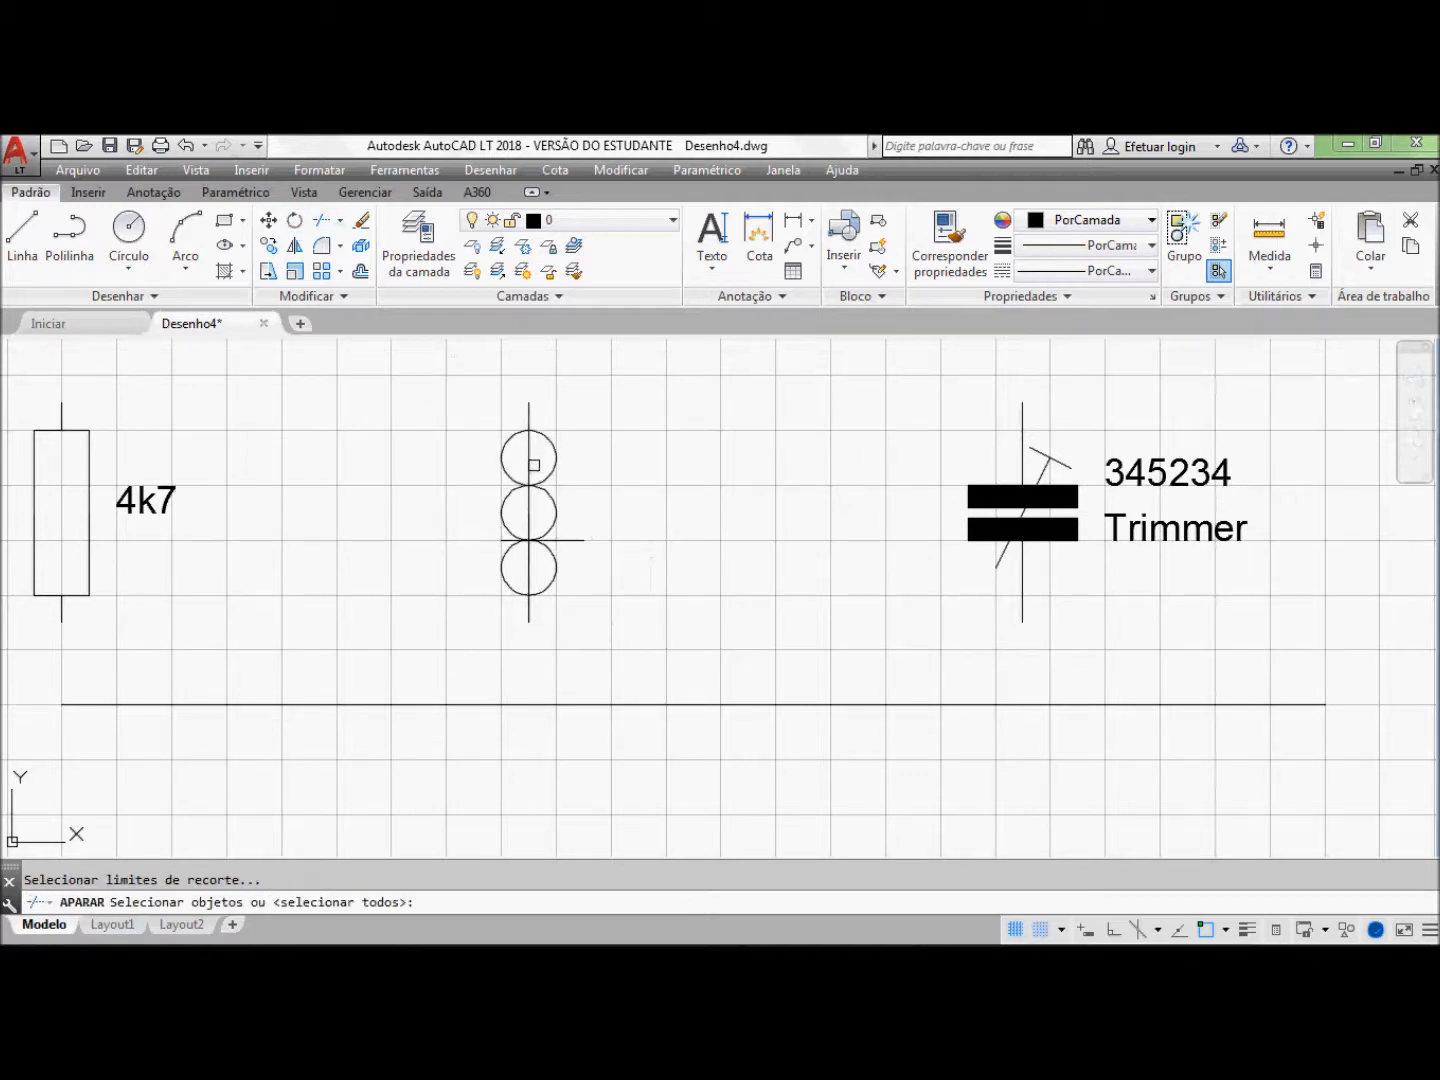
click(531, 466)
click(547, 490)
click(549, 474)
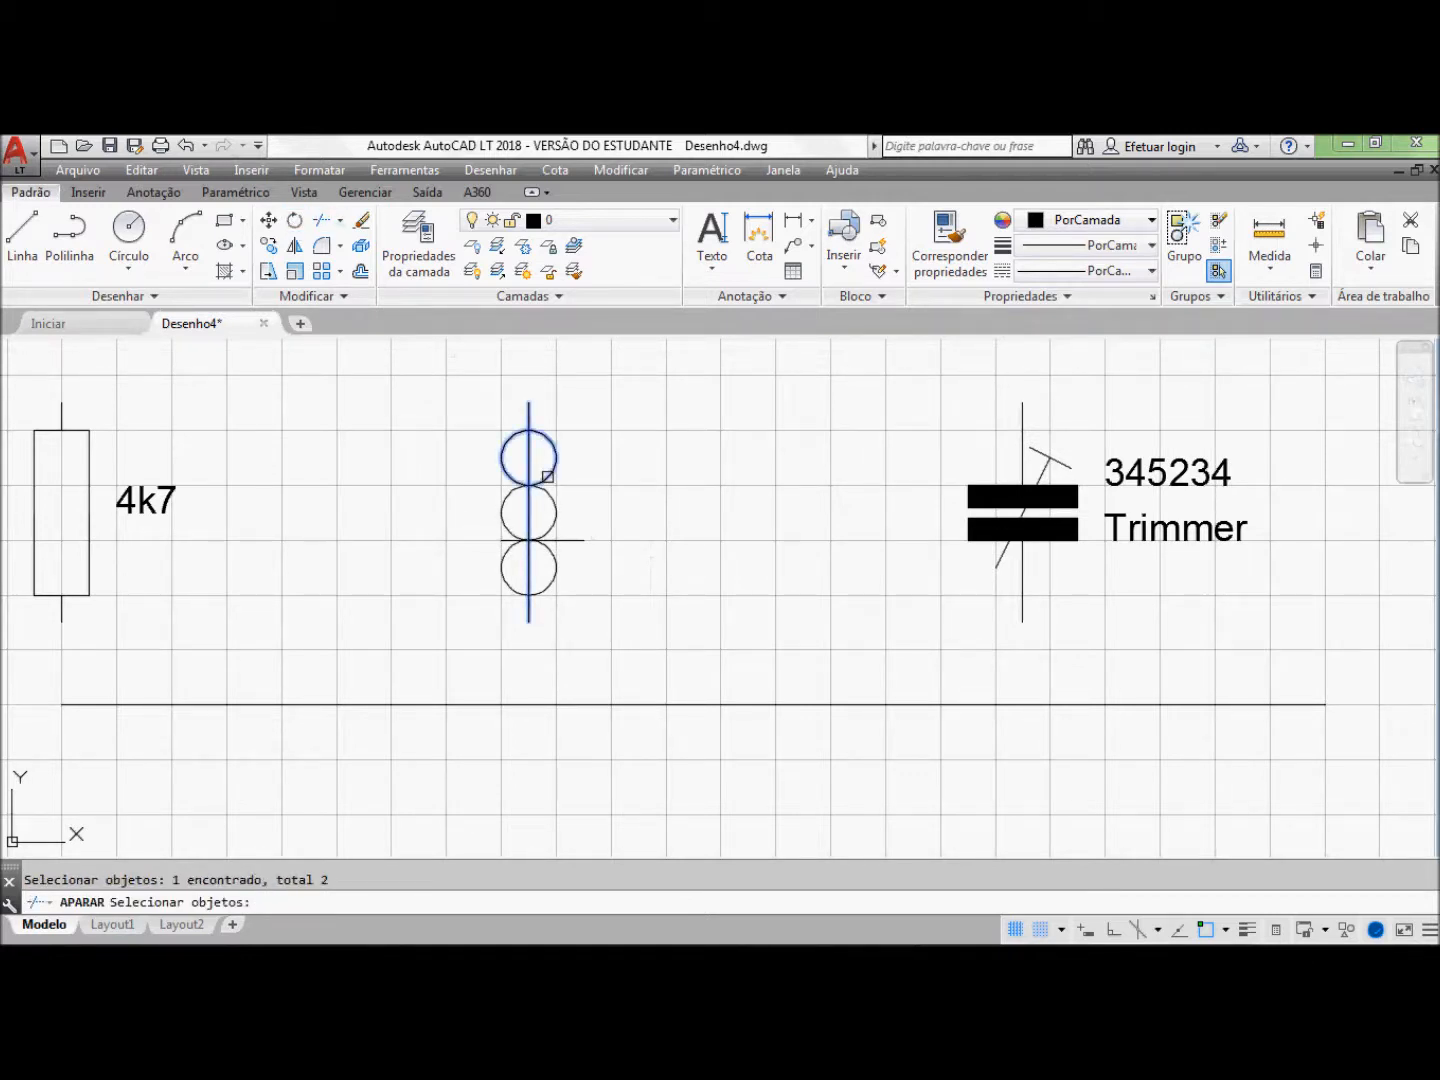
click(559, 585)
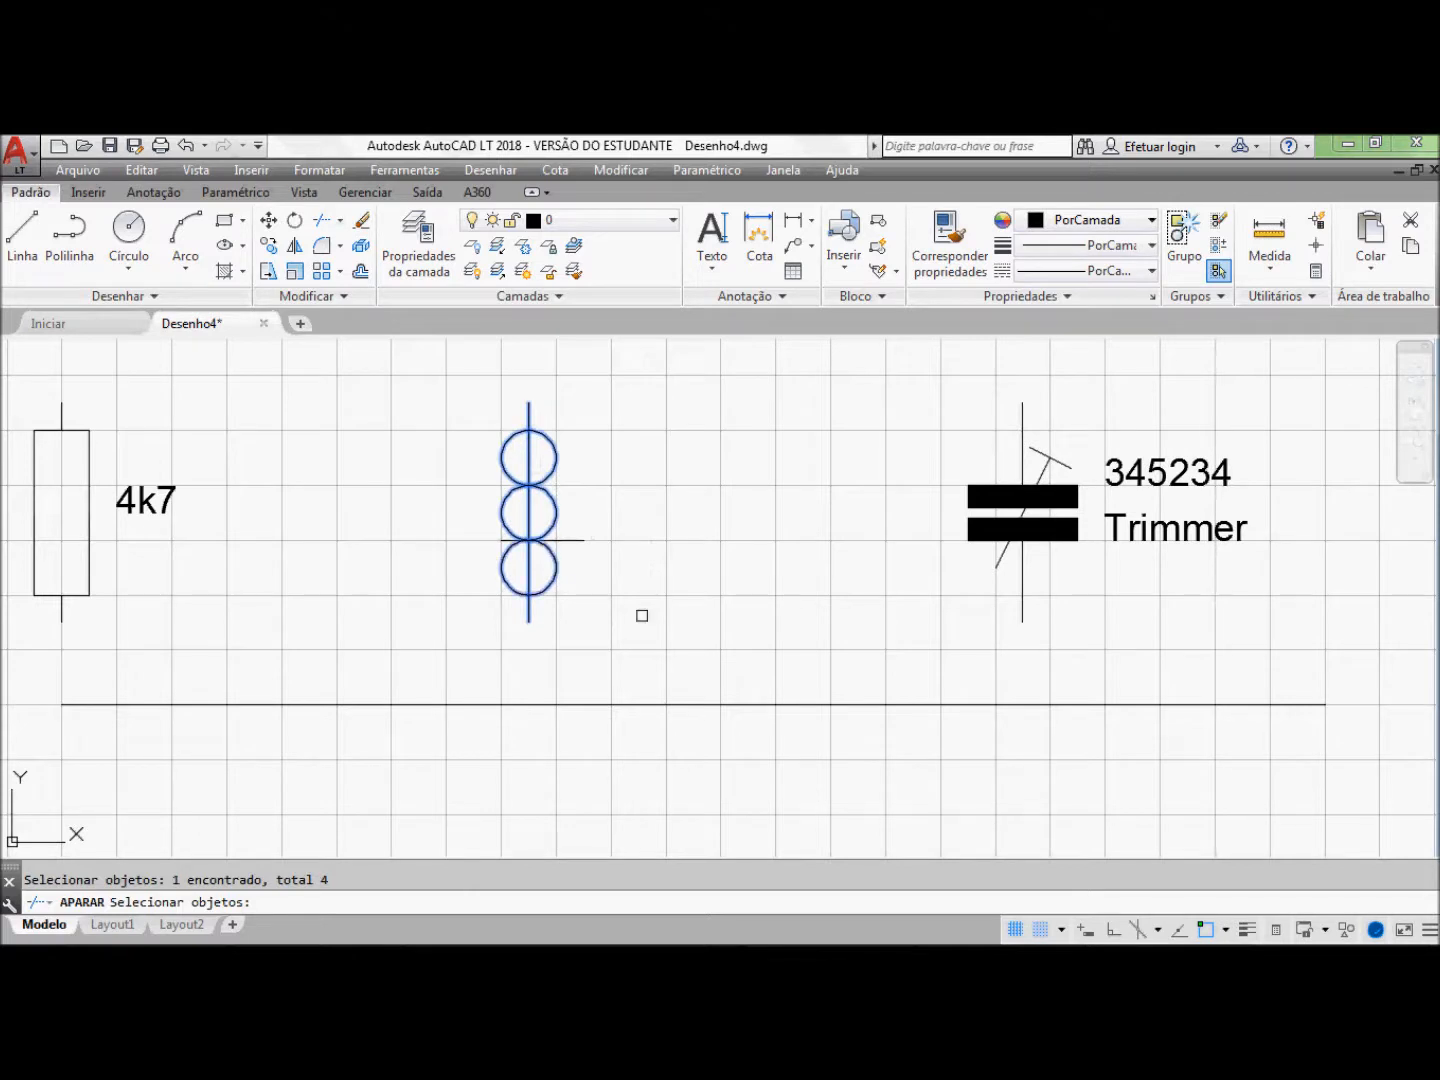
key(Return)
click(508, 451)
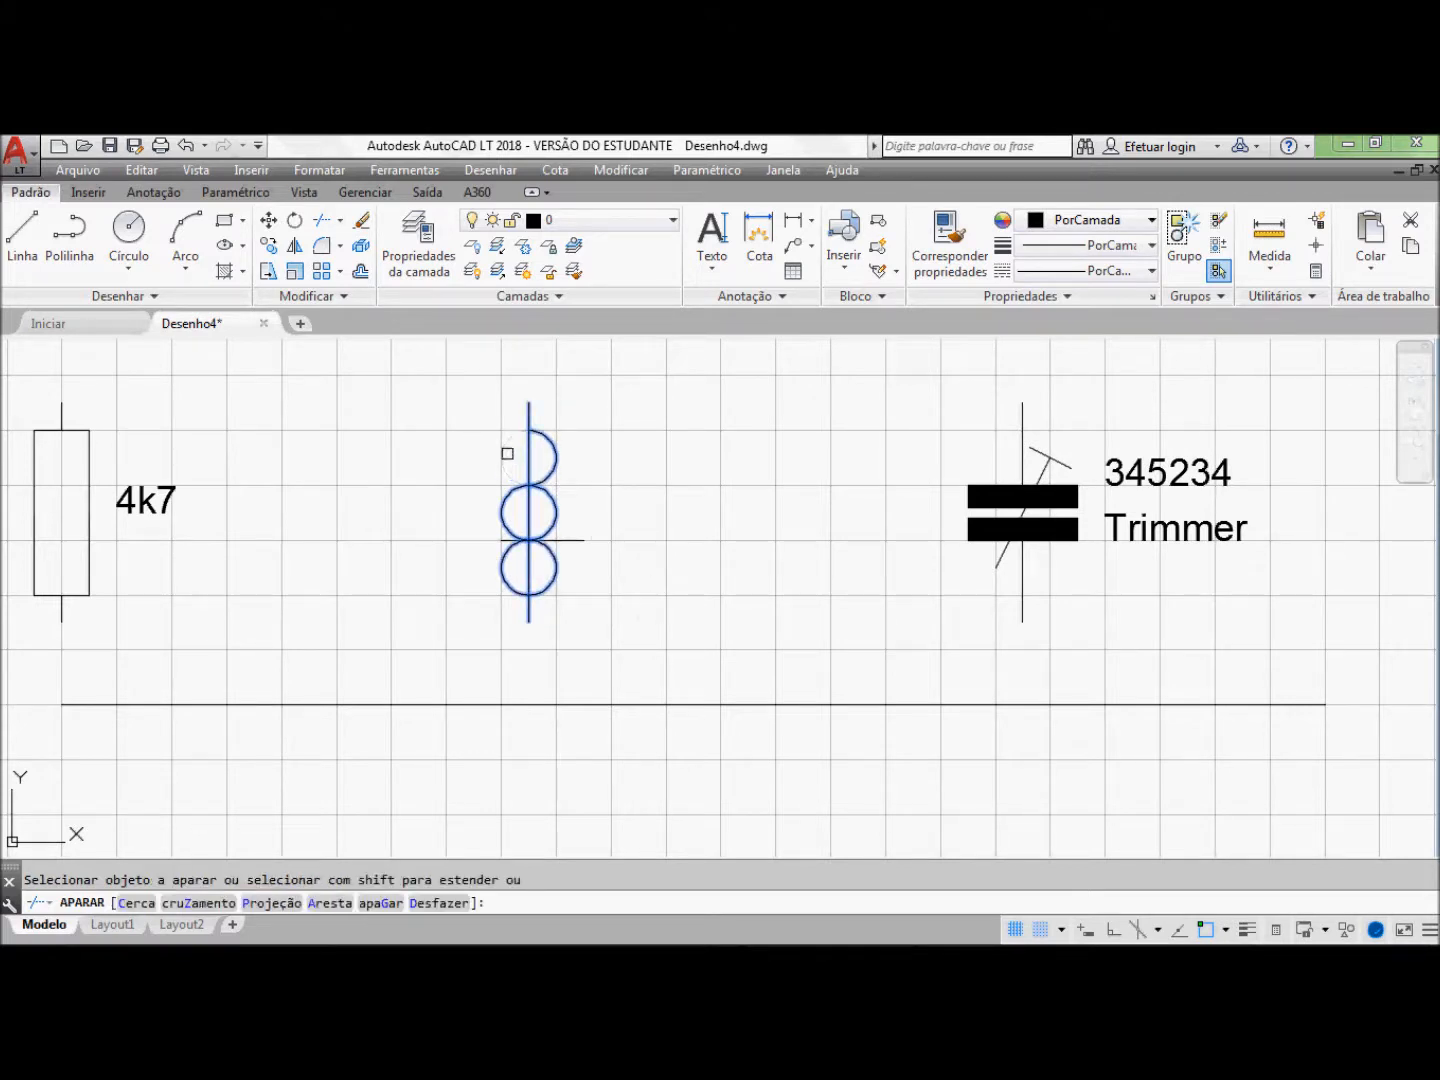
click(504, 500)
click(508, 550)
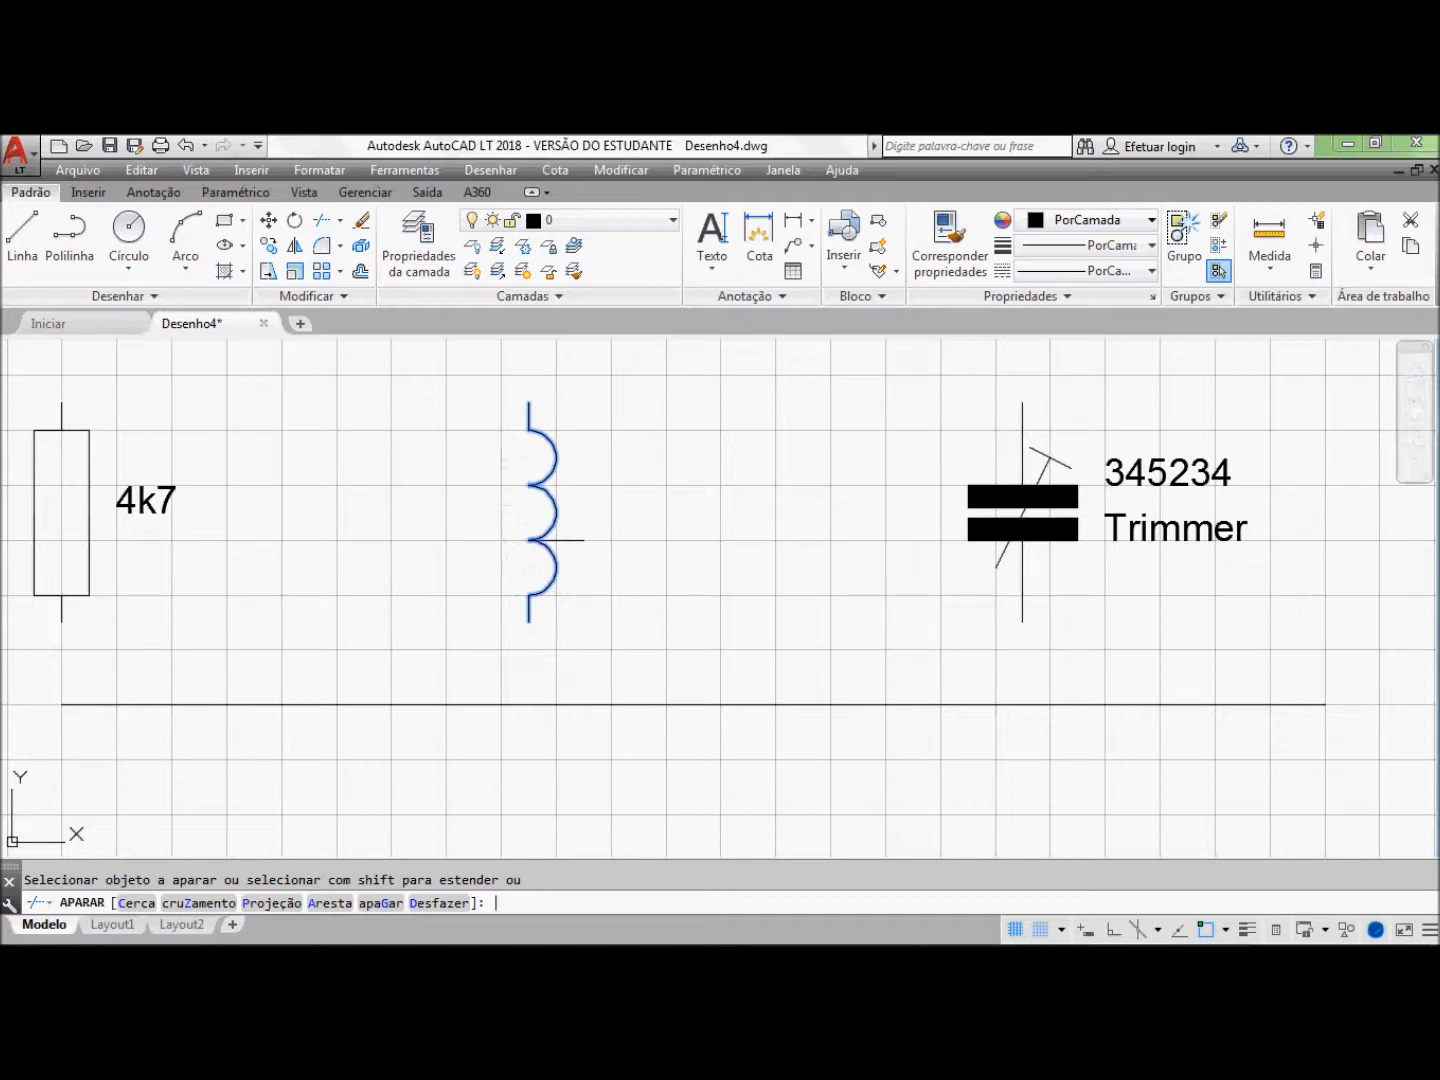
key(Return)
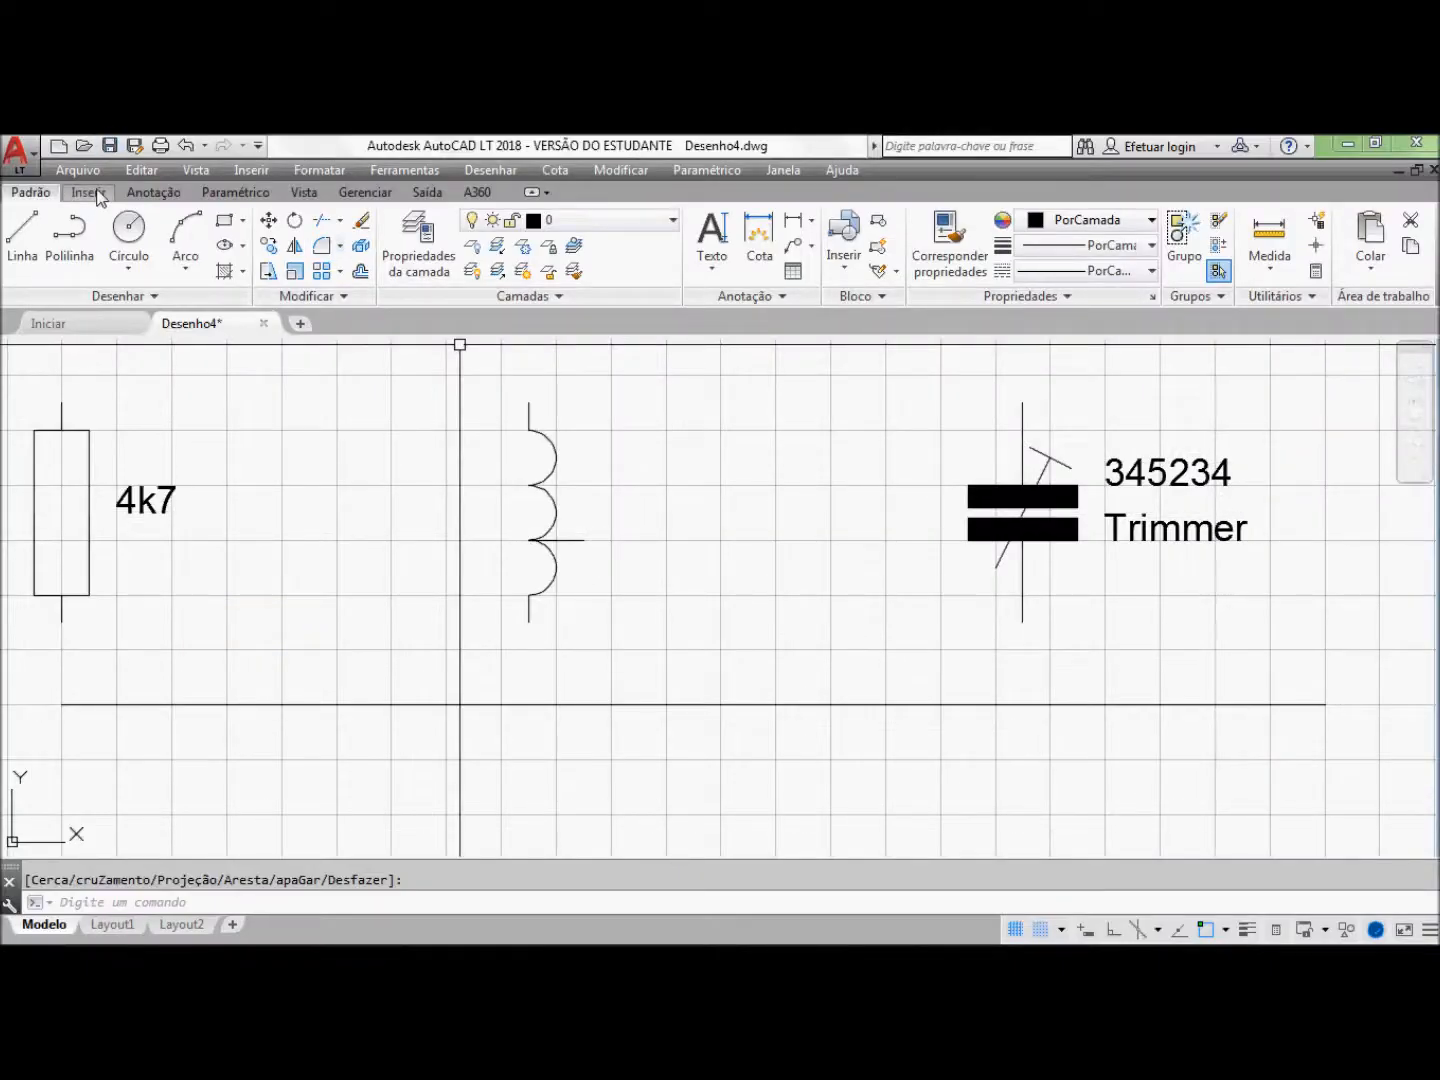
Step: Set up a write block for the tapped coil, with its upper lead end as base point and the whole coil selected
click(87, 192)
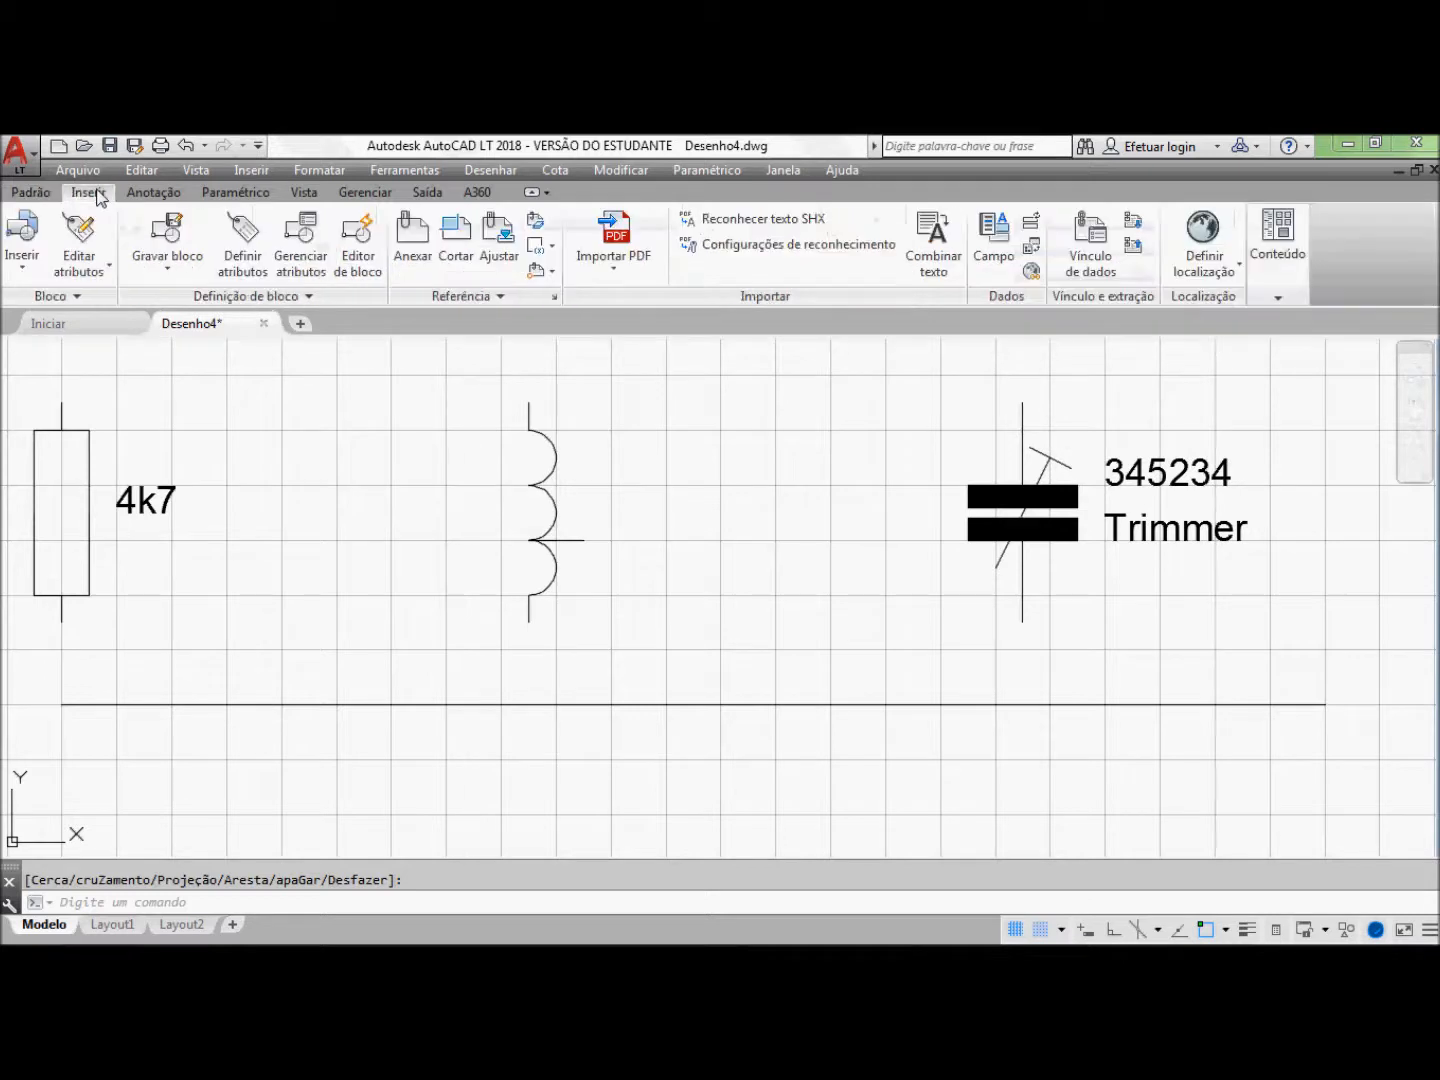
click(167, 266)
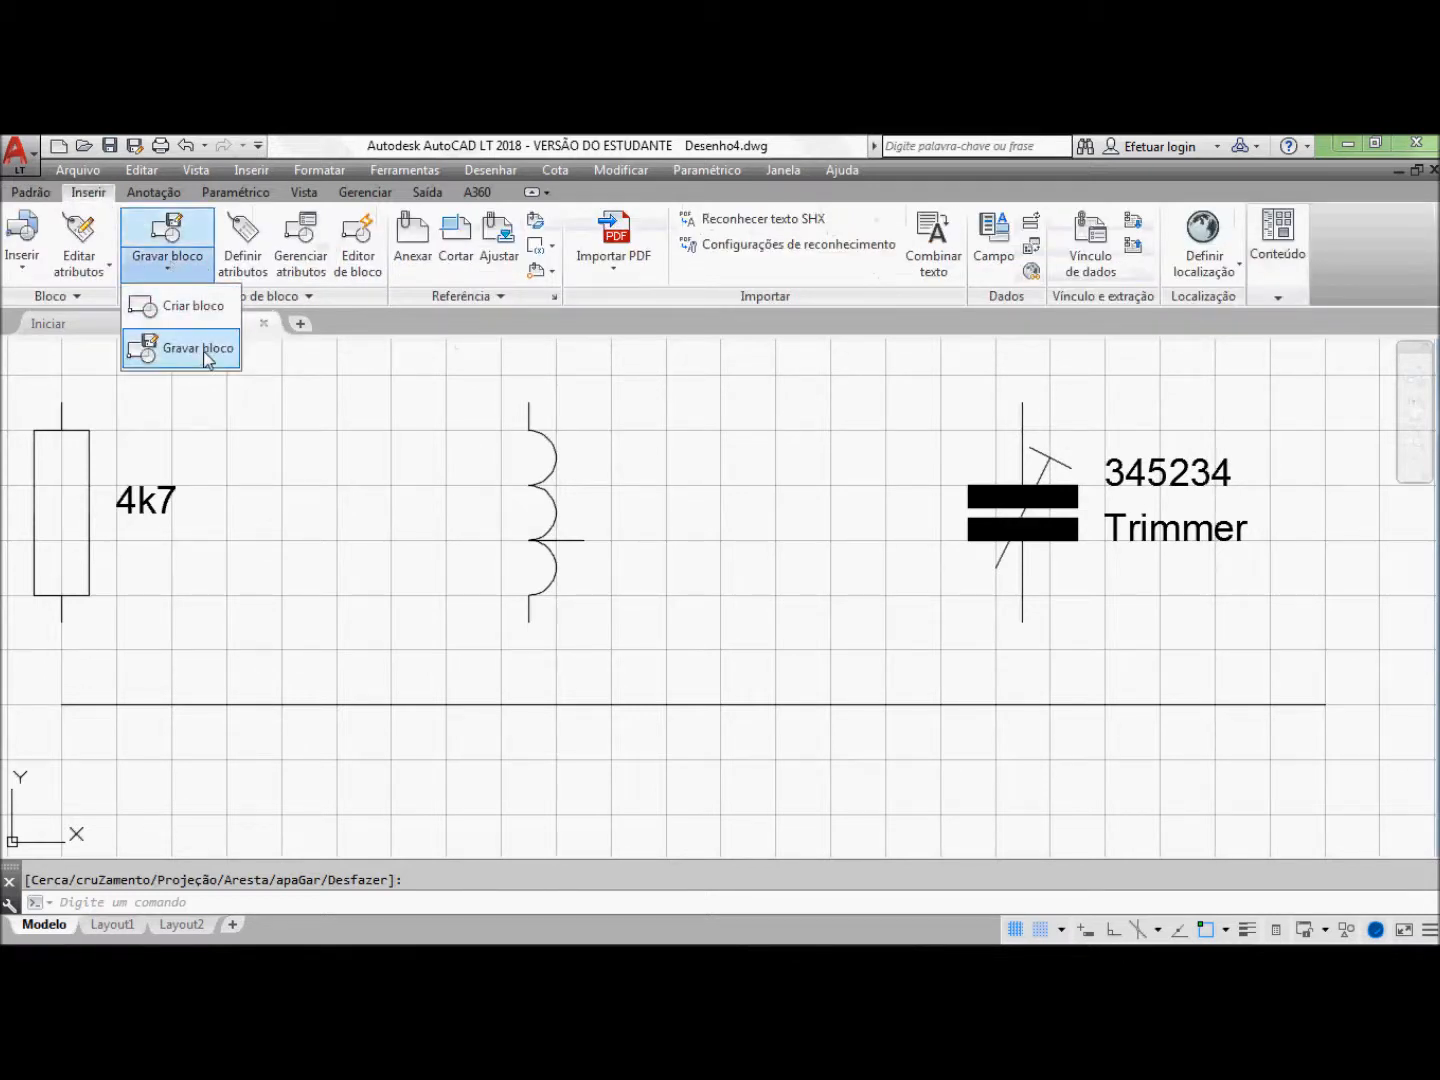
click(205, 352)
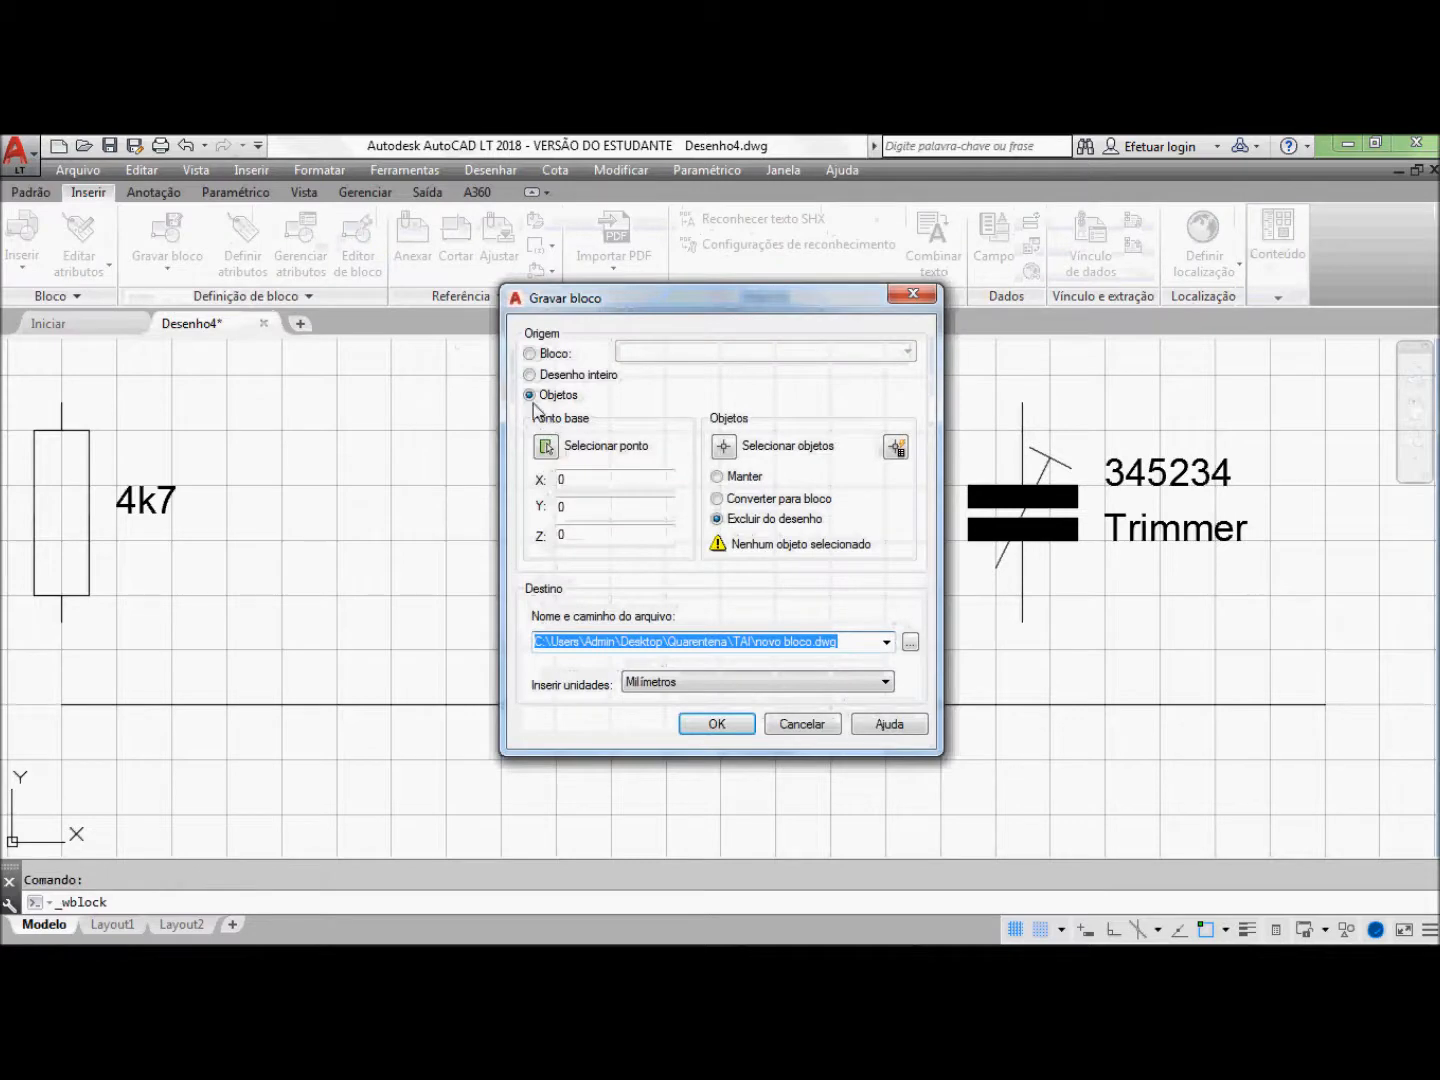
click(545, 446)
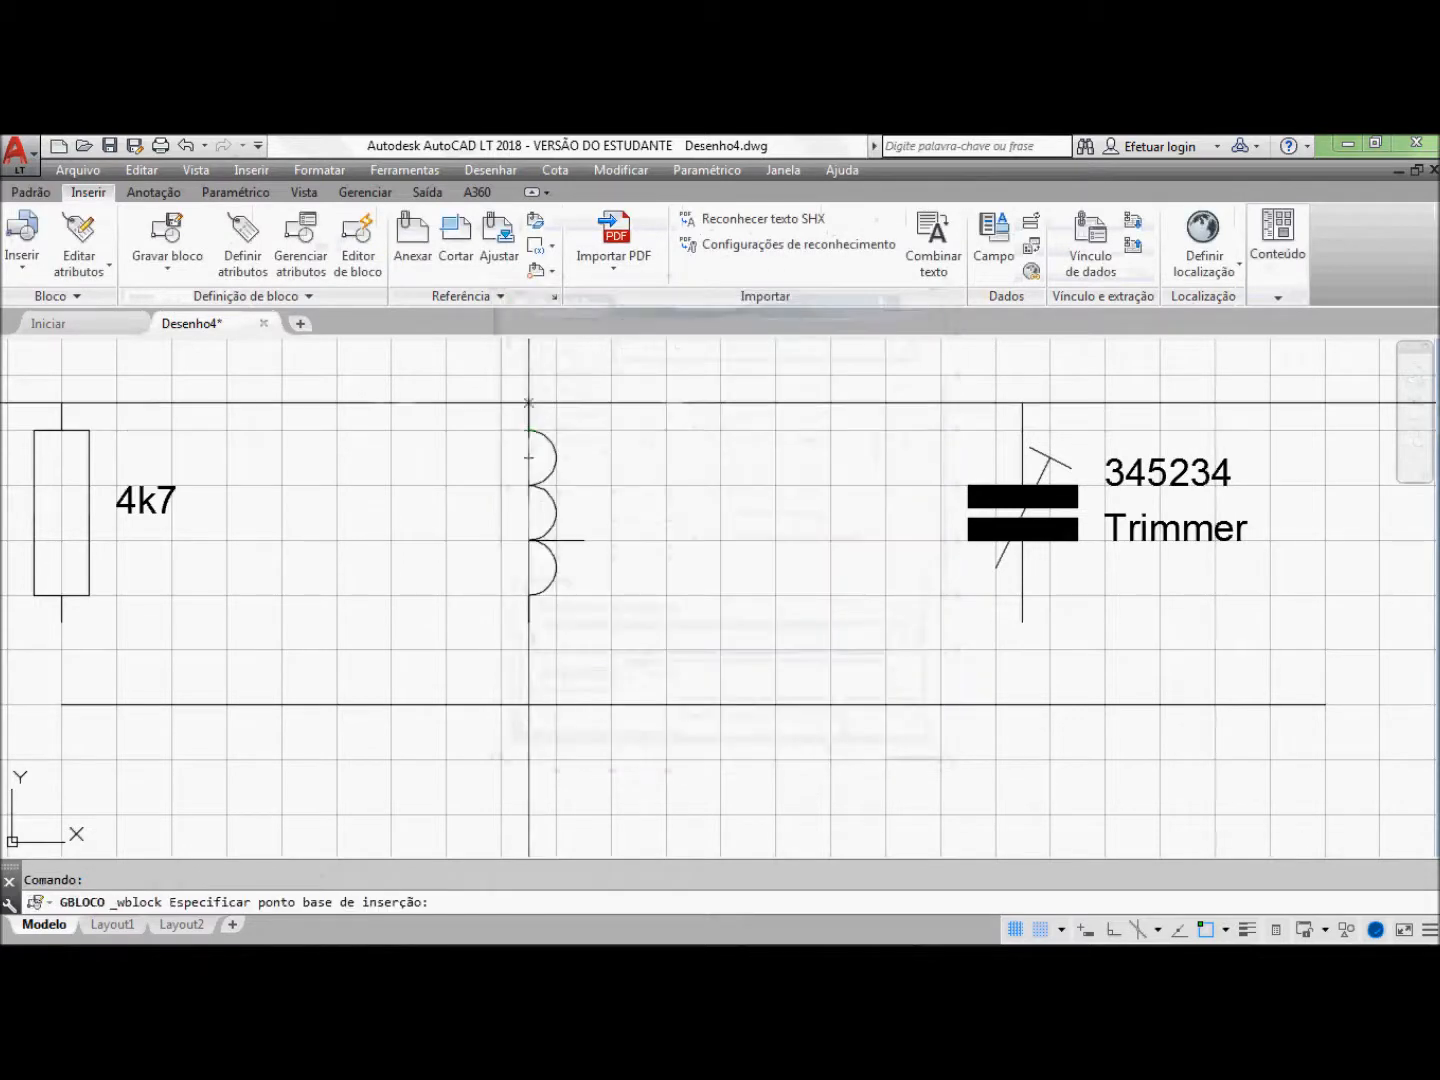
click(528, 402)
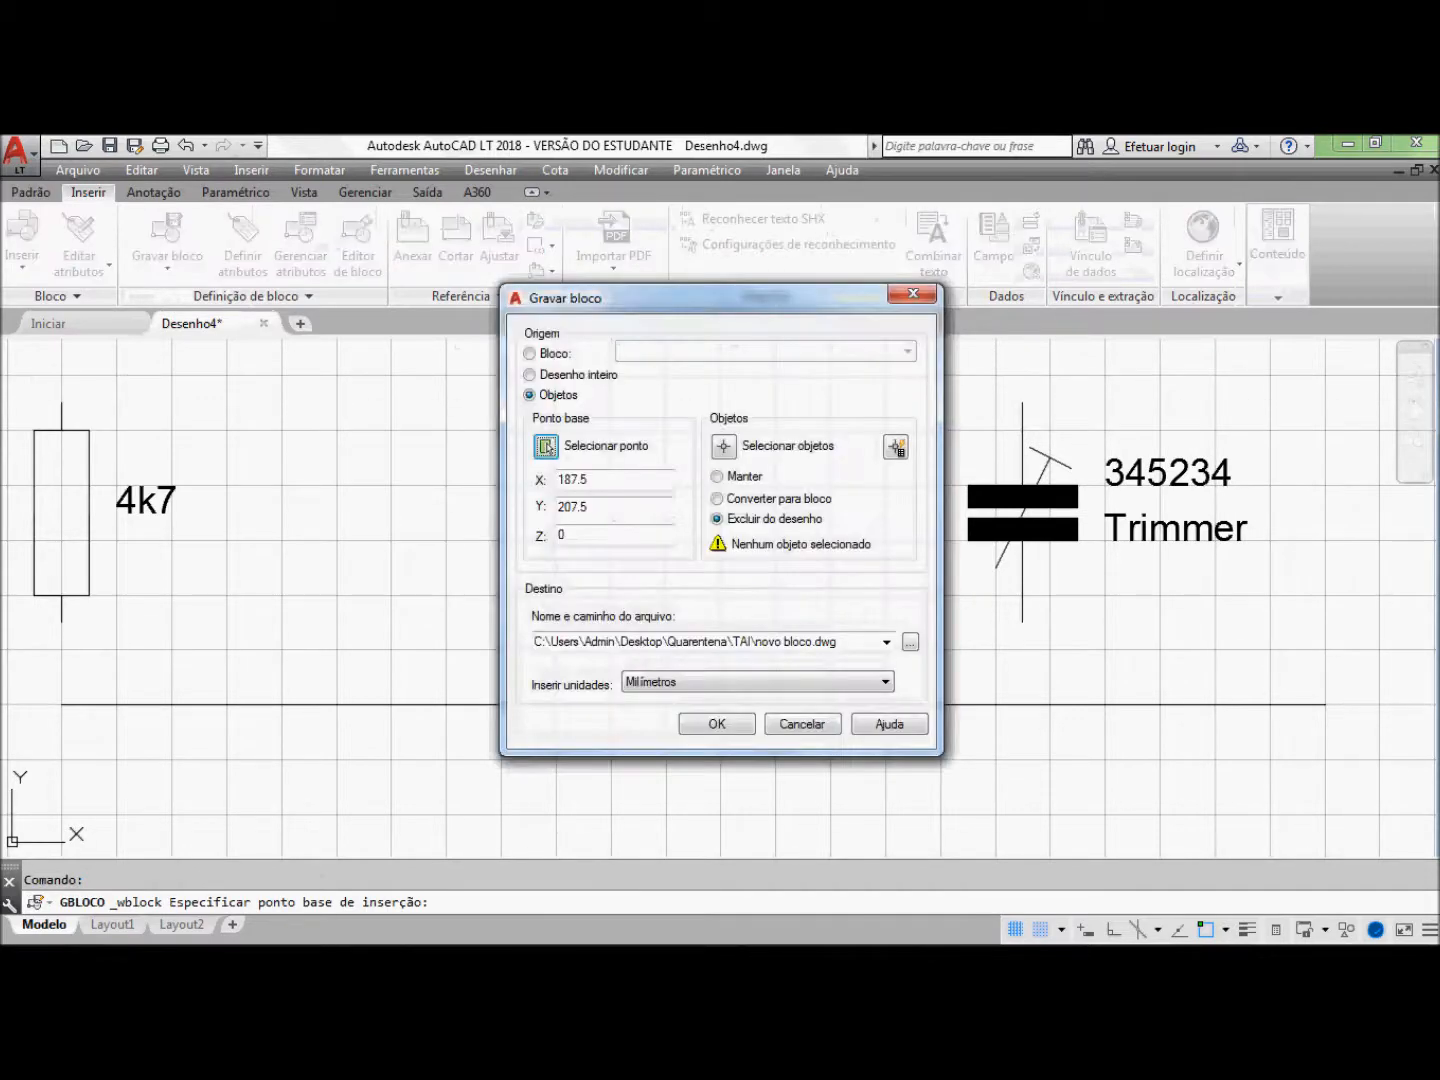
click(725, 446)
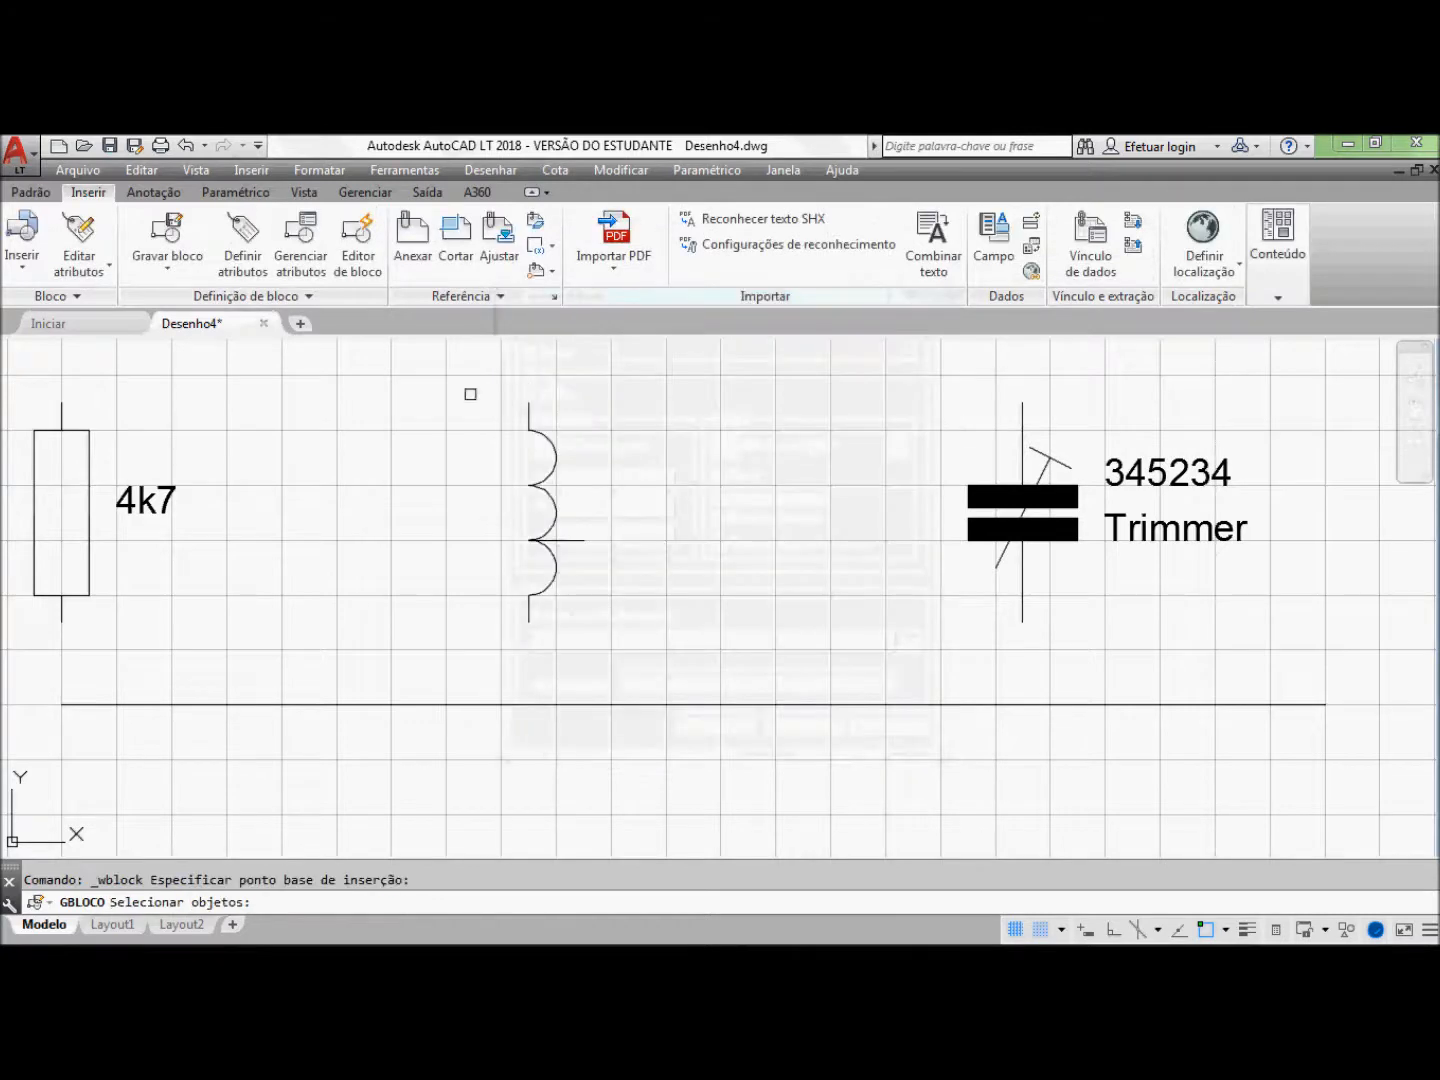
click(463, 396)
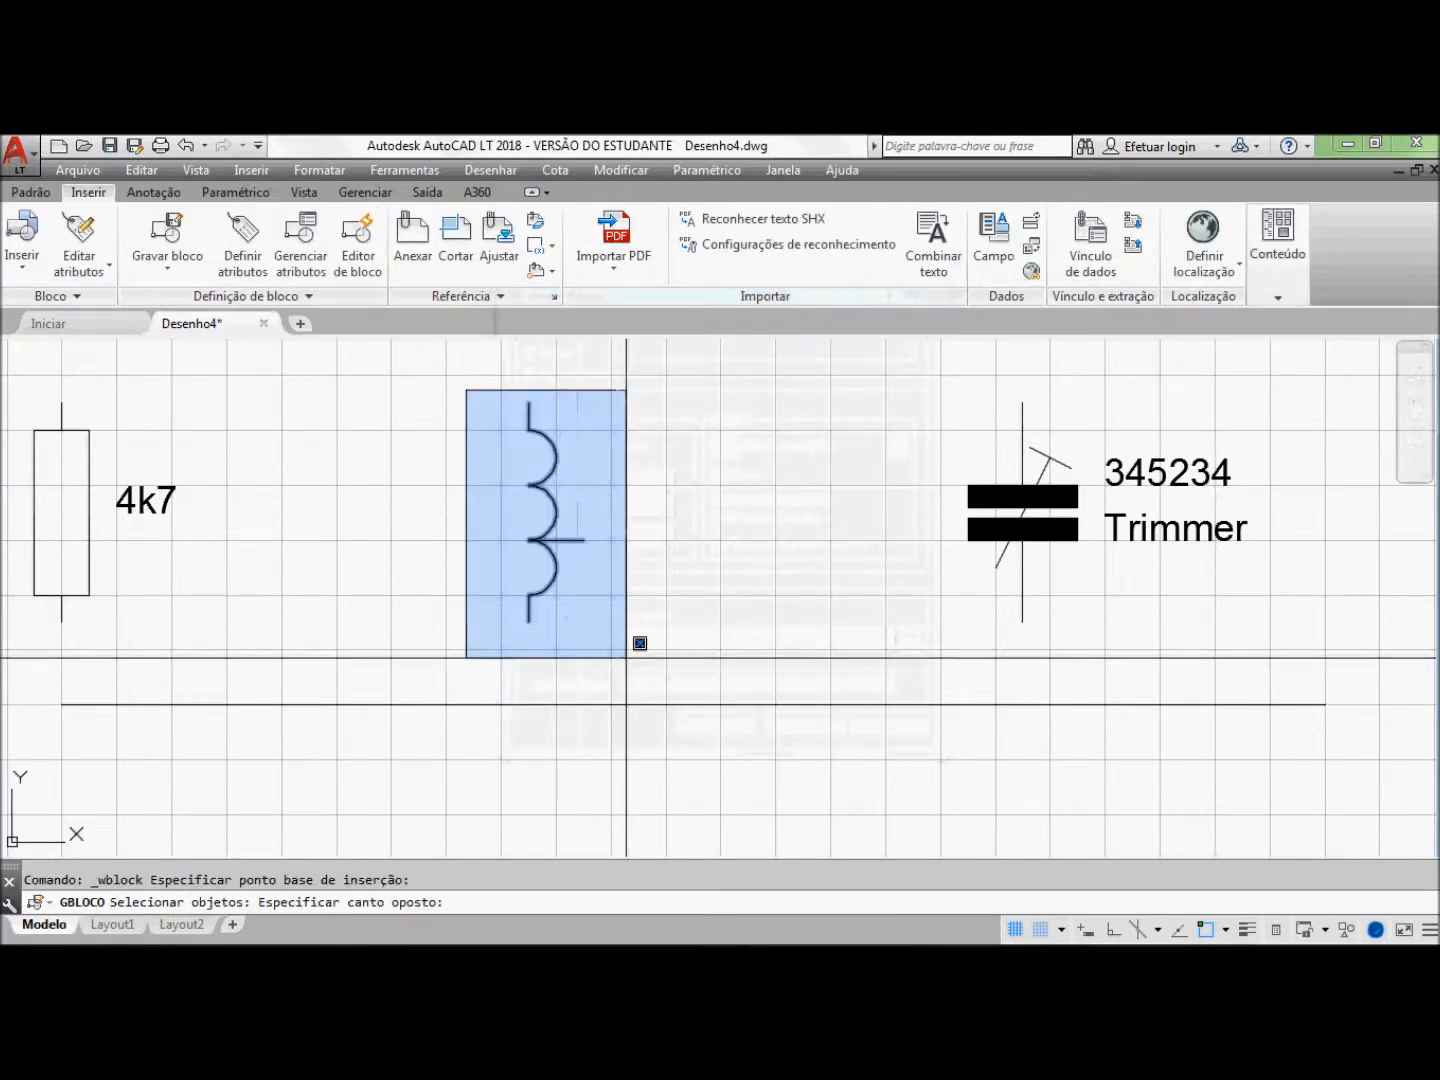
click(629, 654)
key(Return)
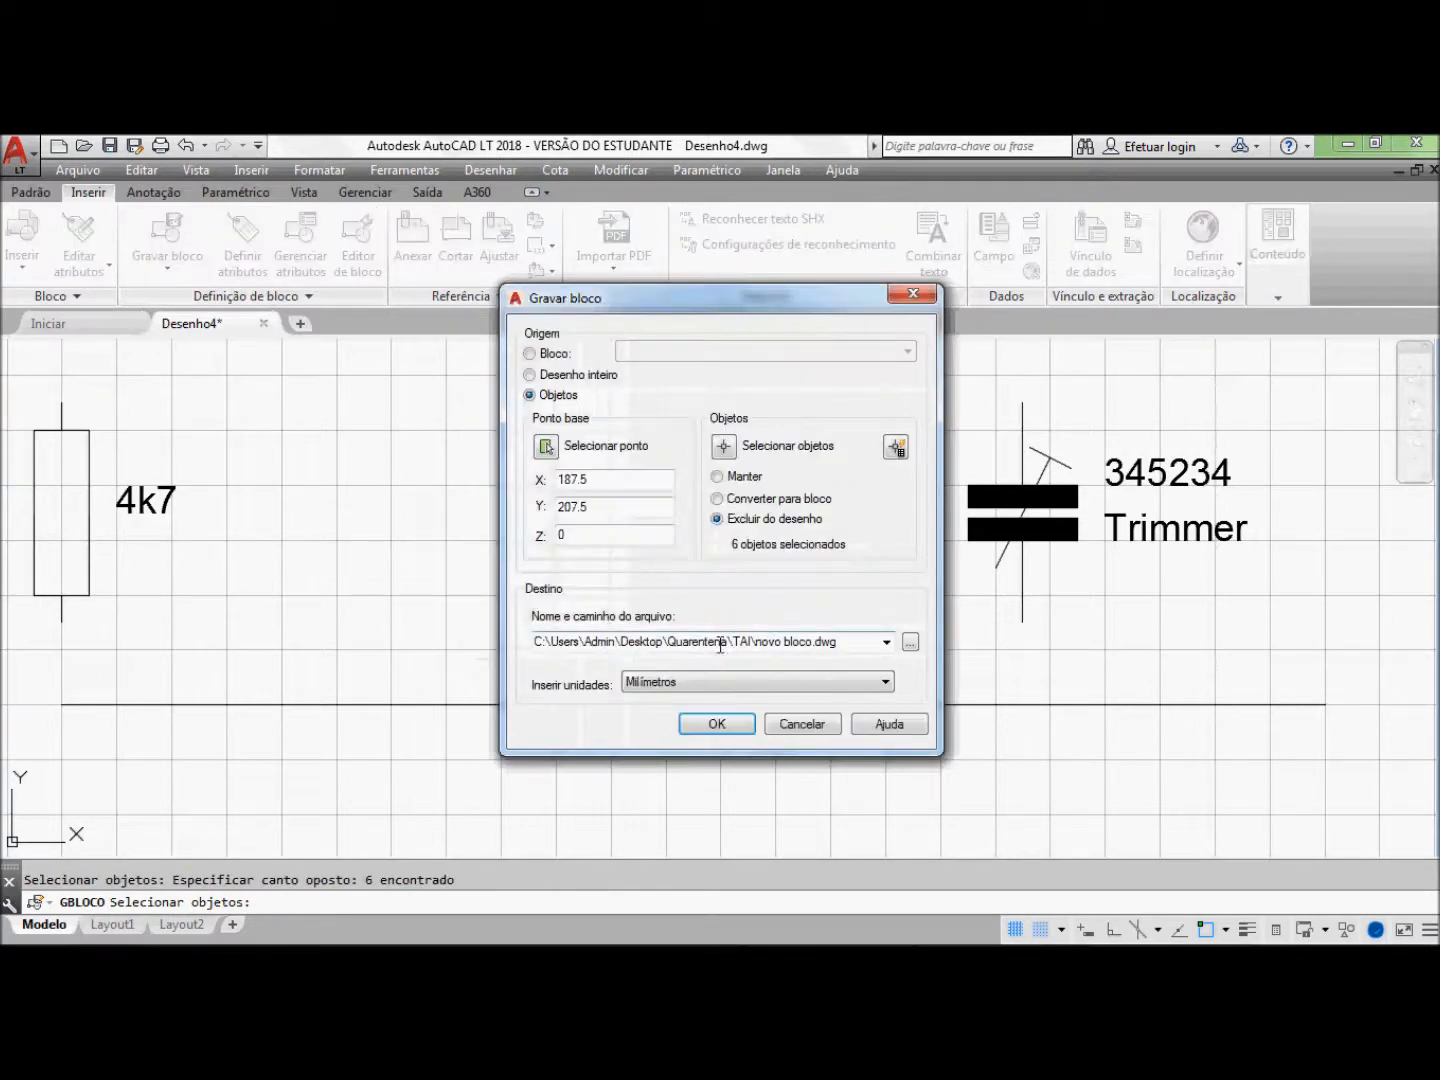
Step: Name the coil's block file Bobina.dwg in the TAI folder and write it to disk
click(756, 645)
click(757, 645)
text(Bobina)
key(Delete)
key(Delete)
key(Delete)
key(Delete)
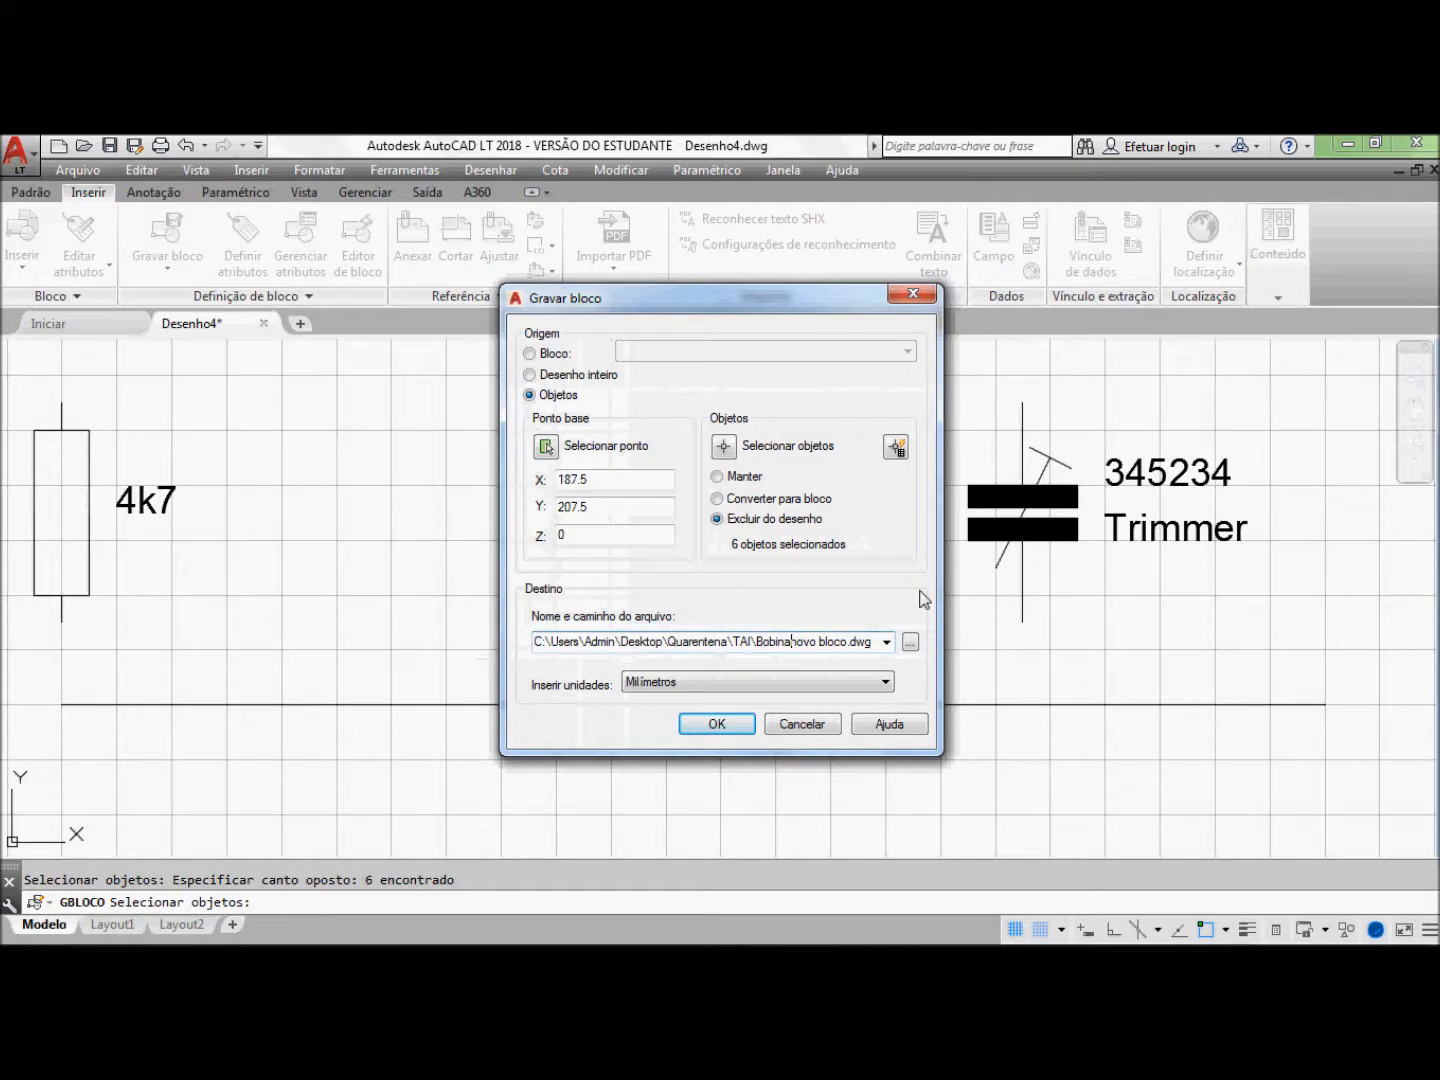
key(Delete)
key(Delete)
key(Delete)
key(Delete)
key(Delete)
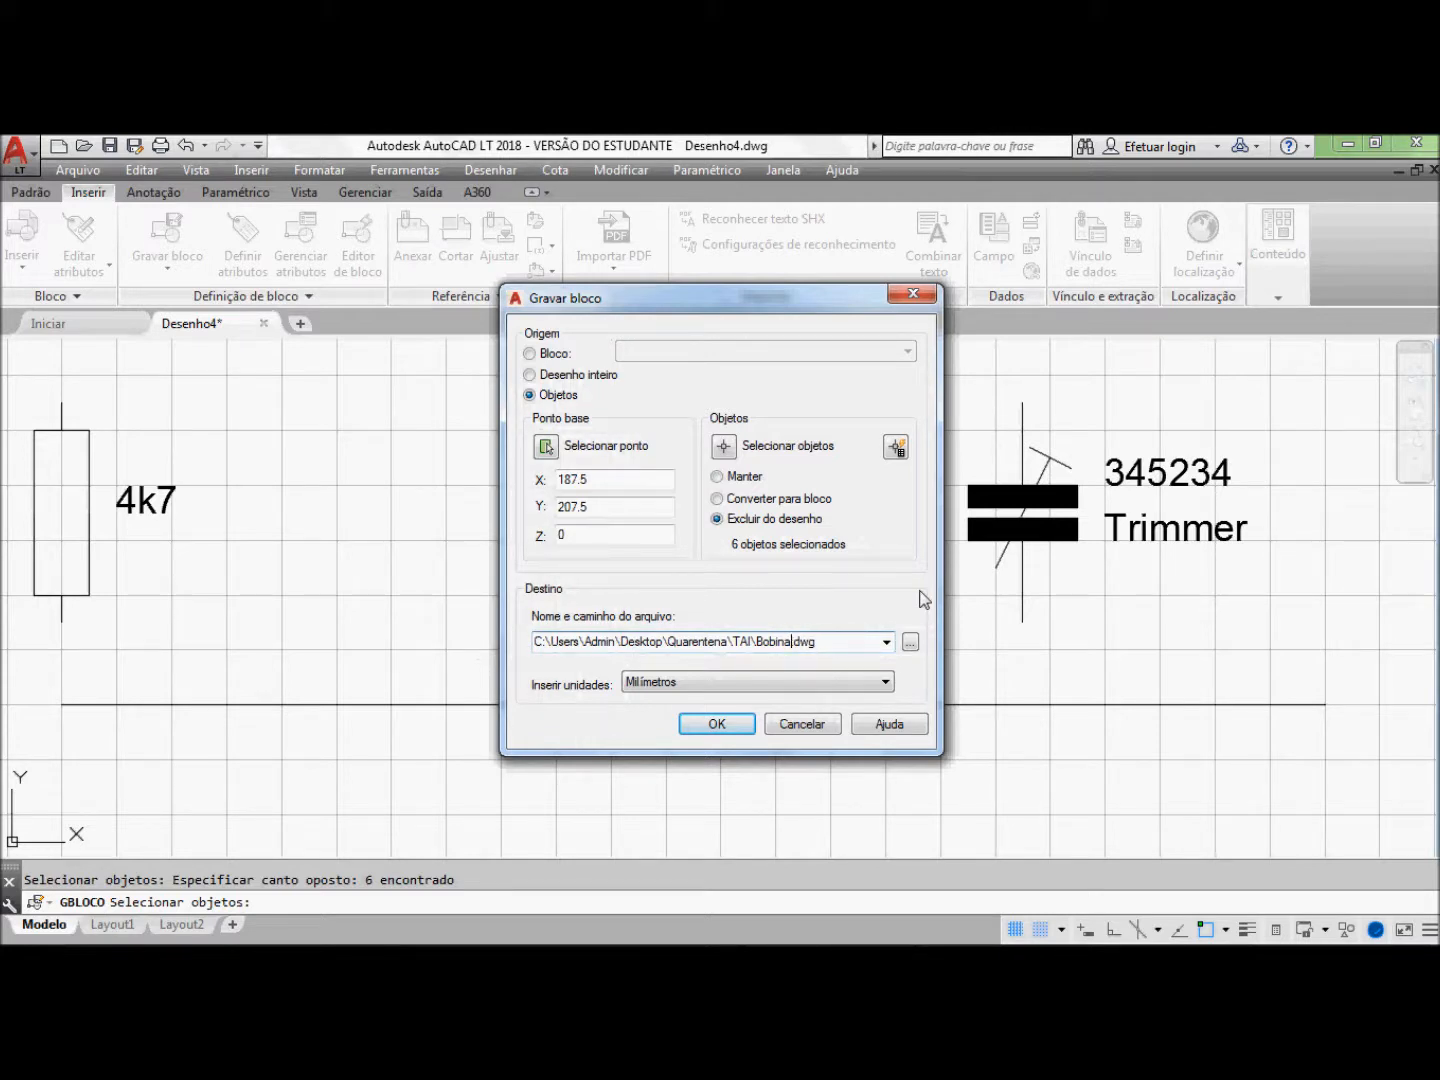
click(715, 733)
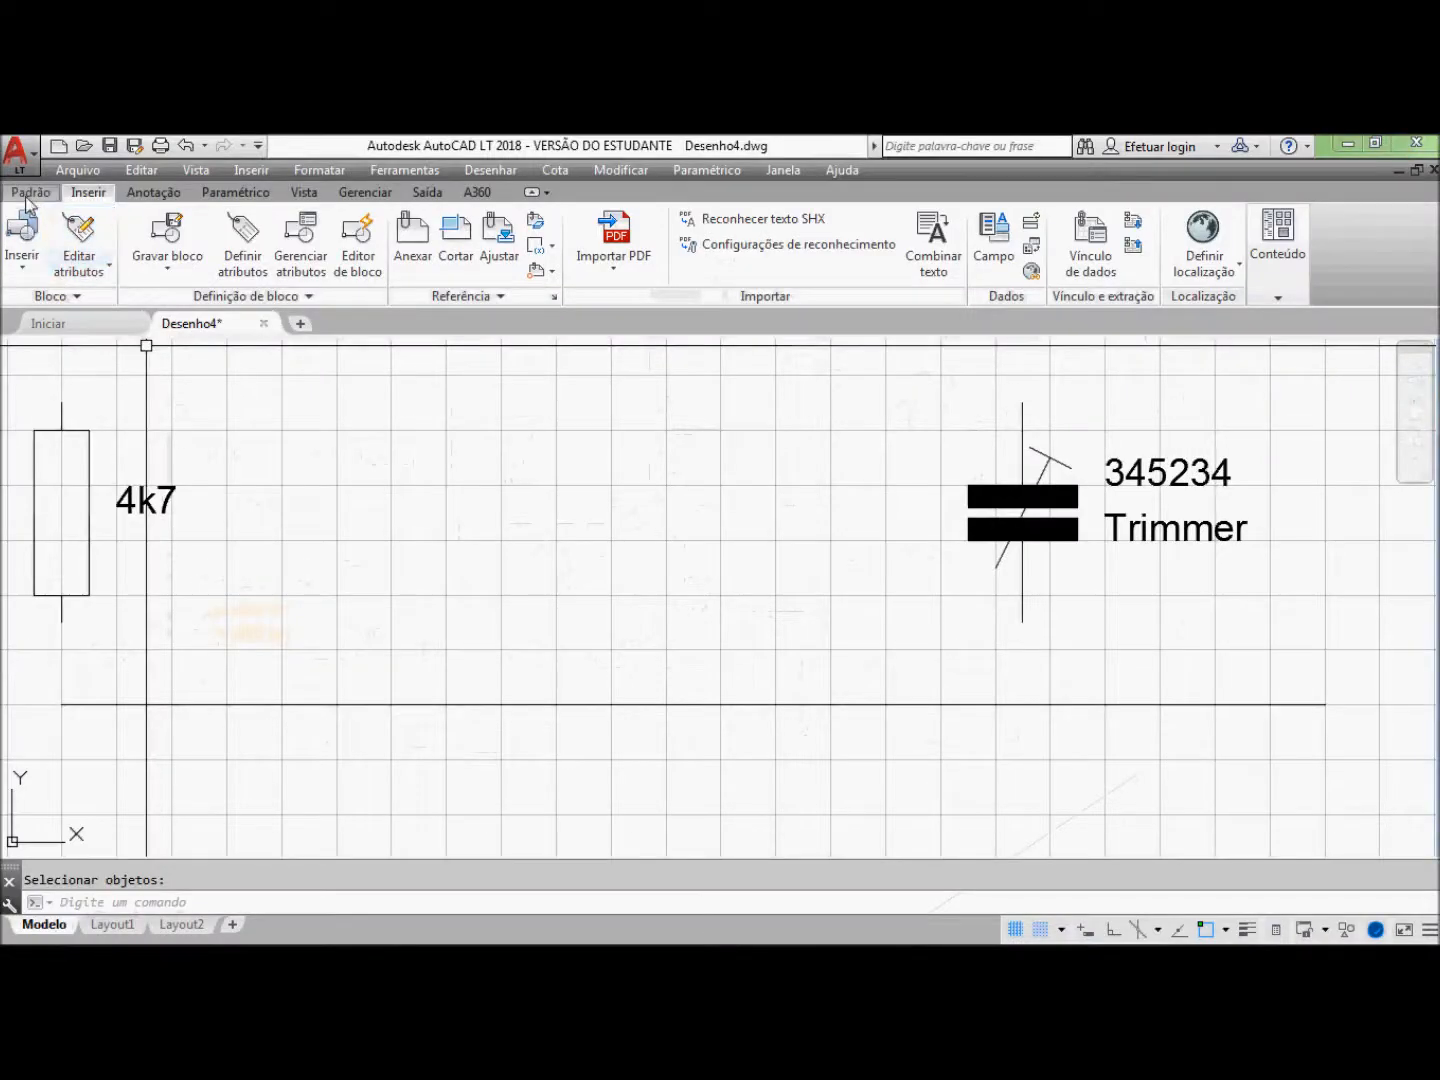
Step: Draw a V shape between the resistor and the trimmer, one grid square wide and half a square high
click(30, 194)
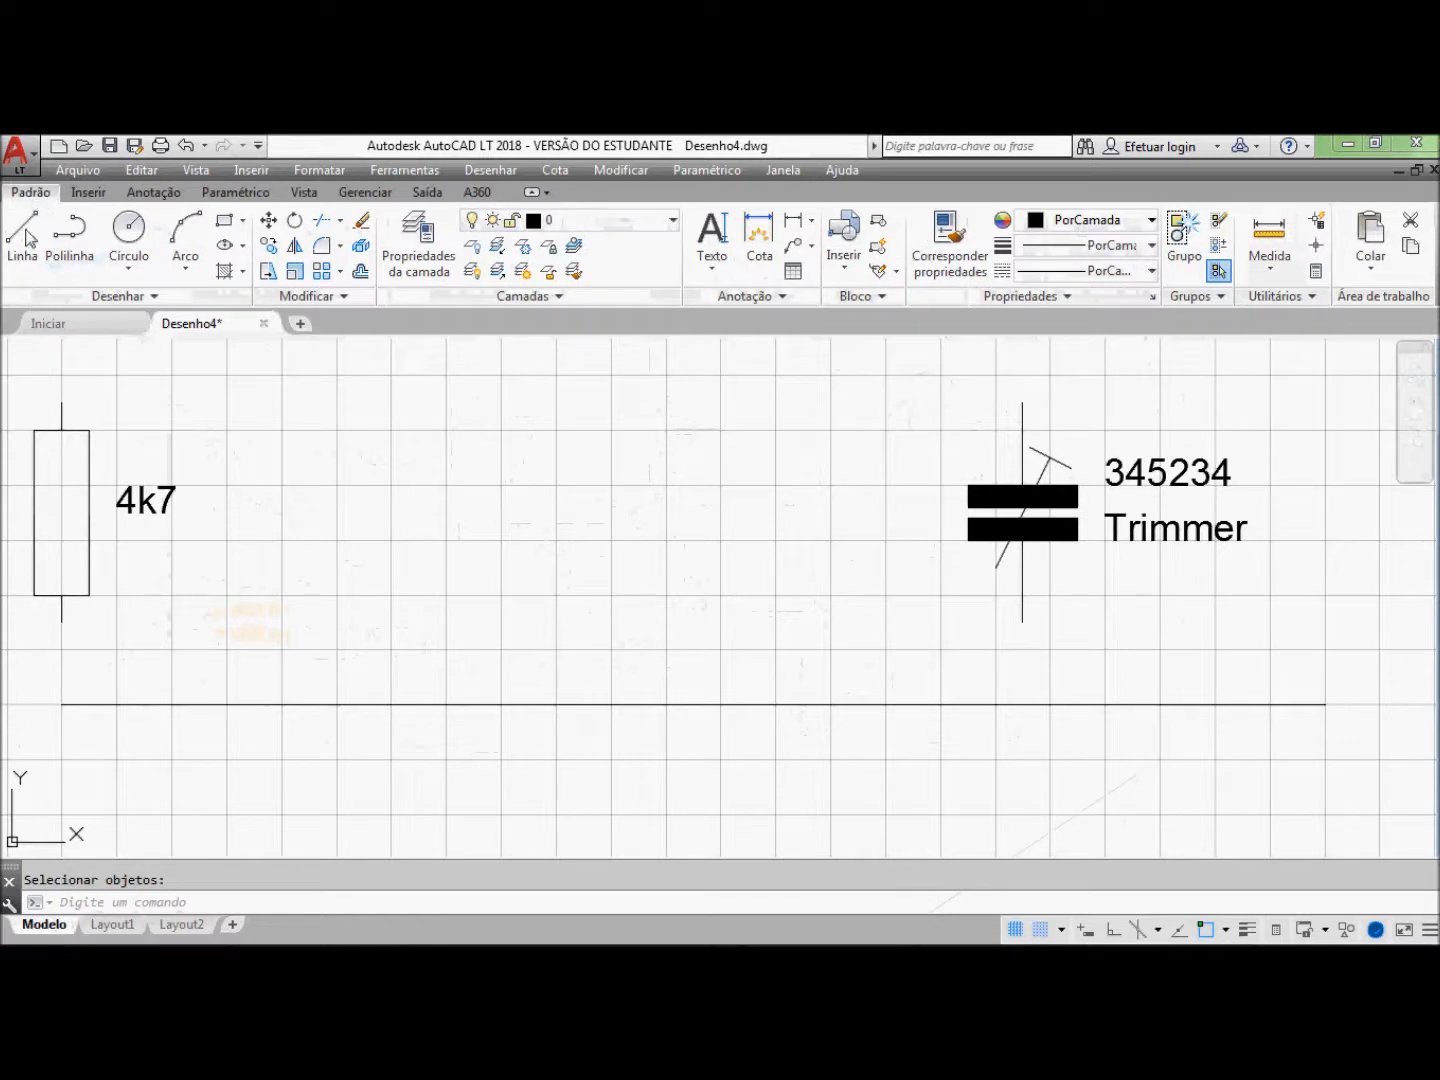
click(23, 232)
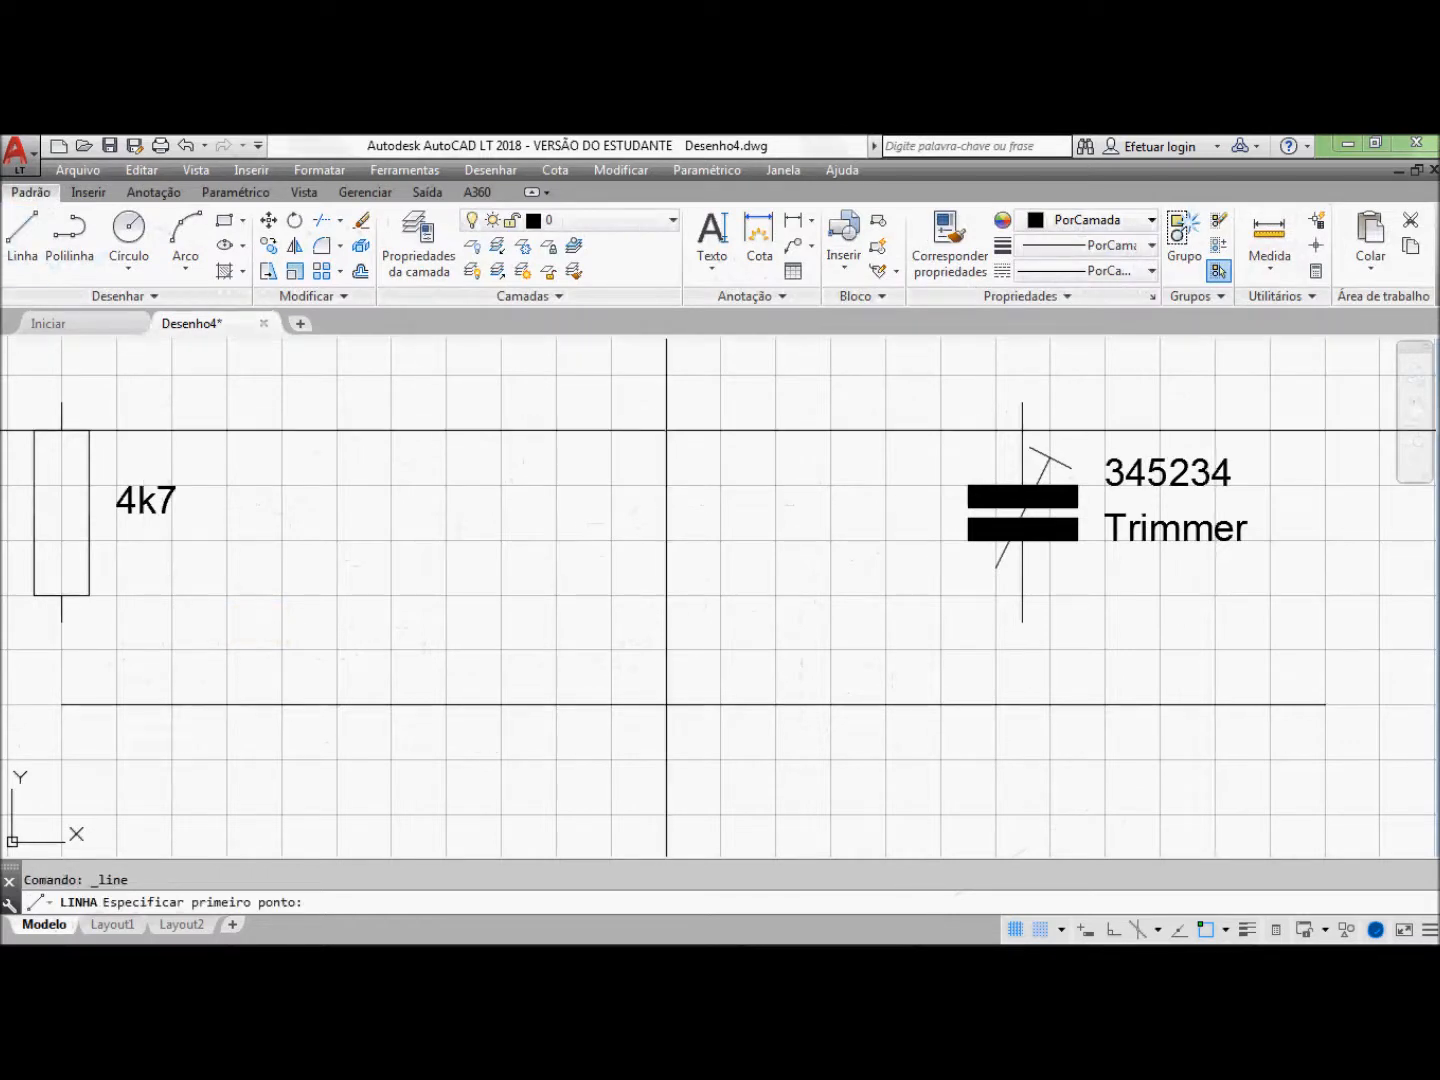
click(666, 403)
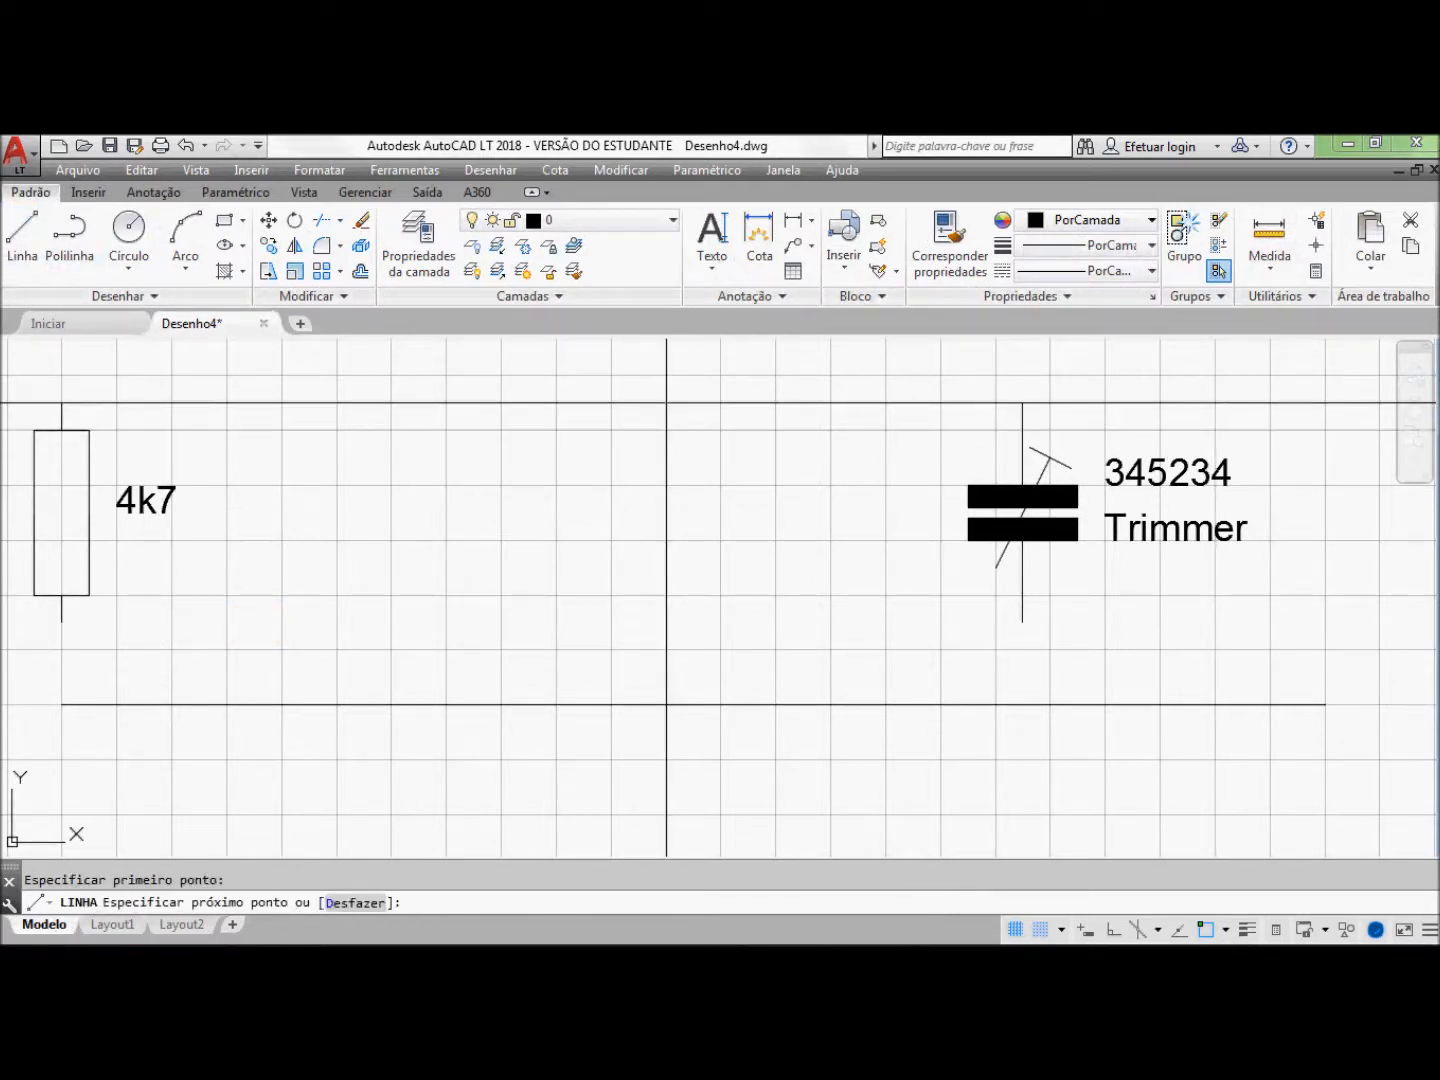
click(693, 430)
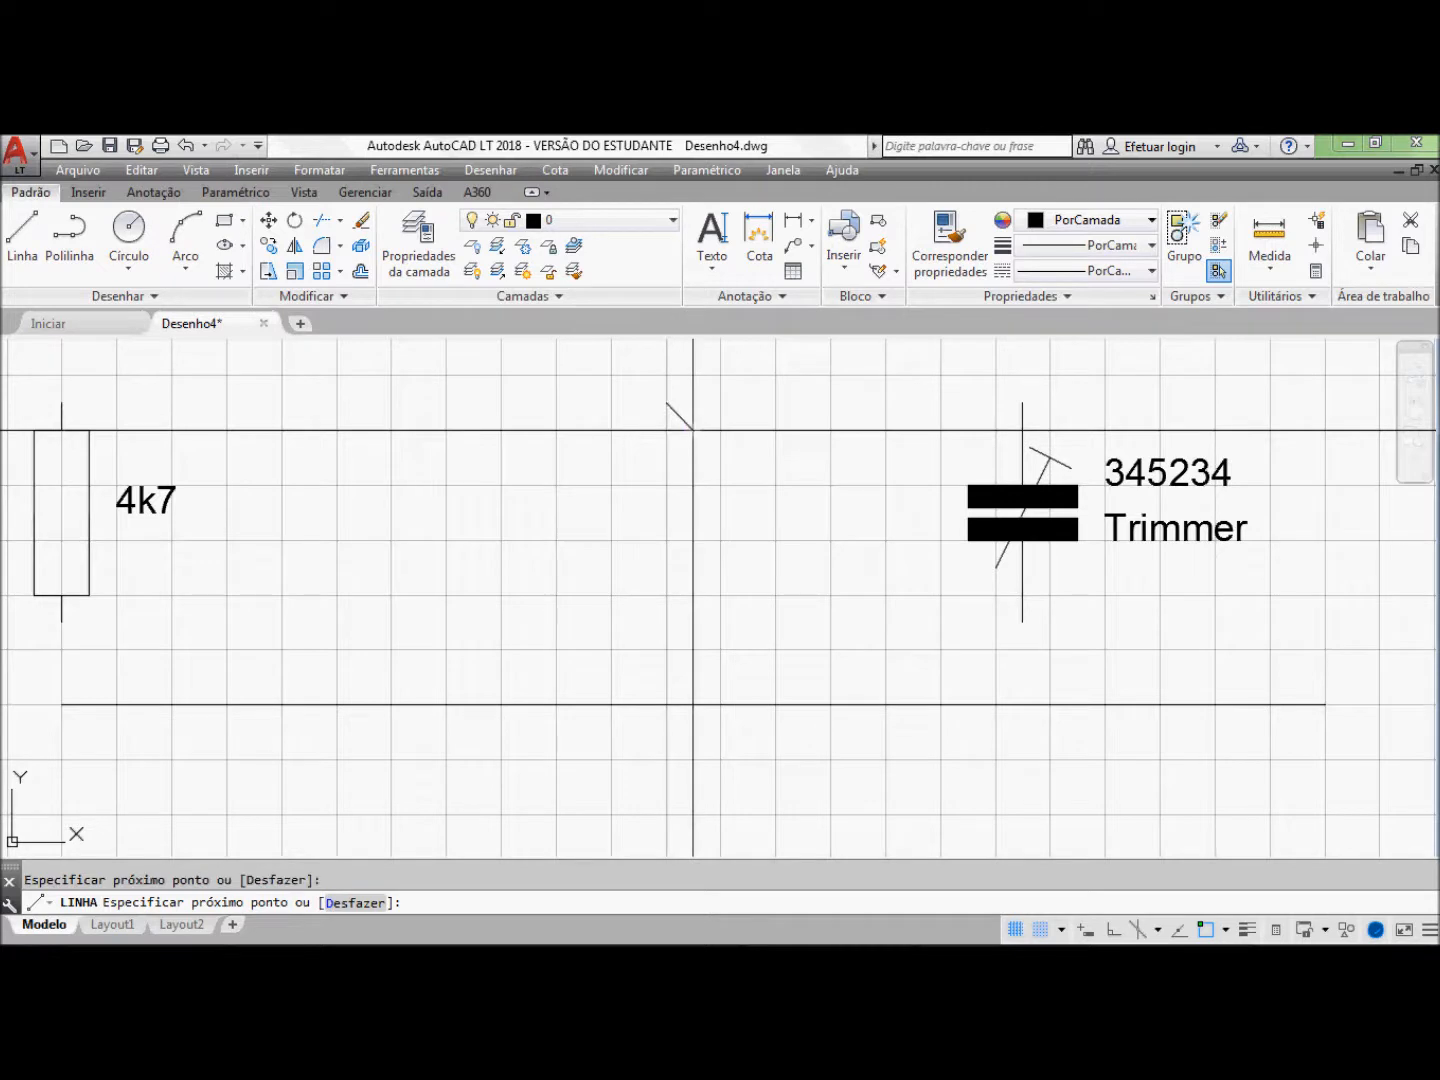
click(721, 403)
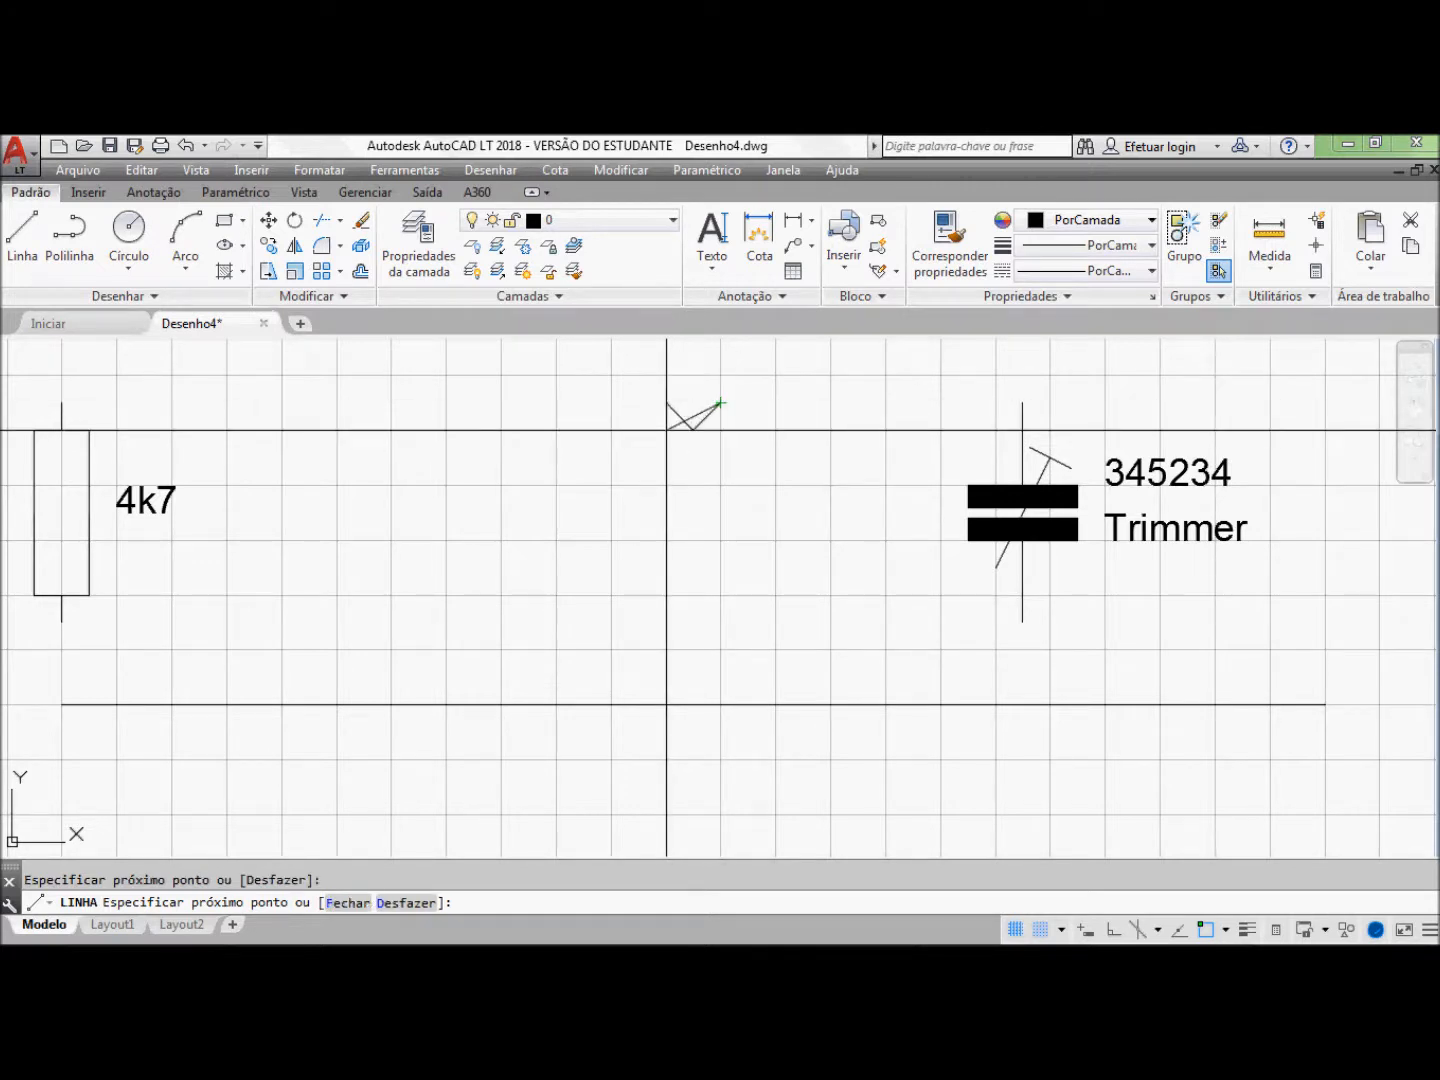
key(Return)
Step: Draw a vertical line about three grid squares long through the V's vertex, extending above and below it to form an antenna symbol
click(22, 229)
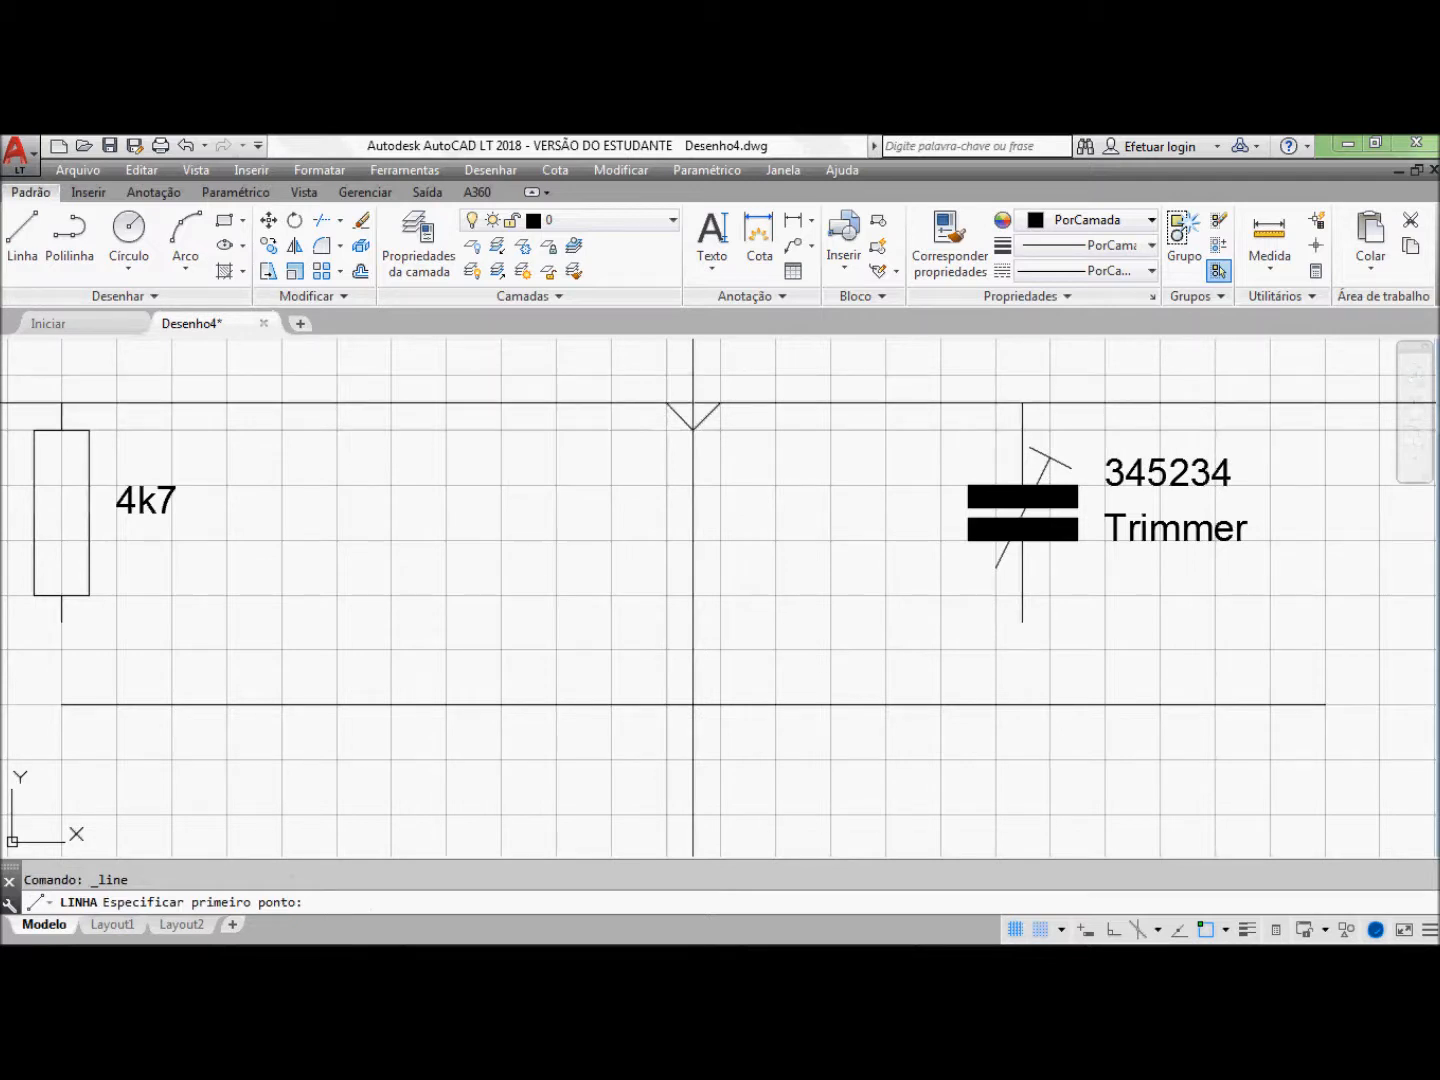
click(693, 403)
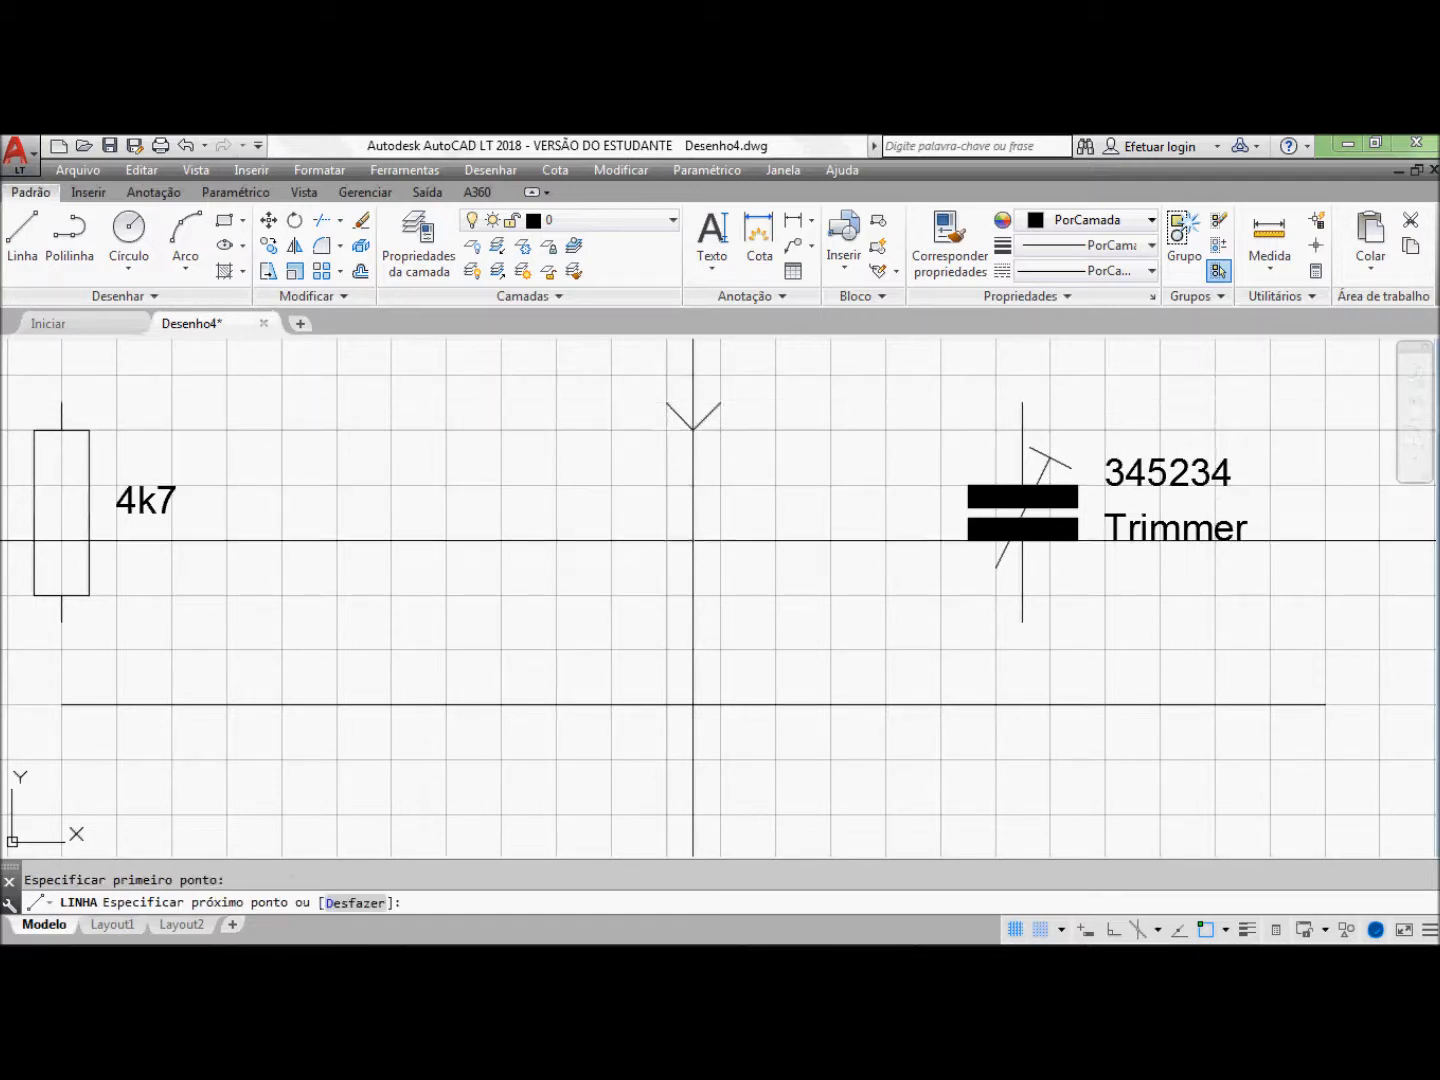
click(693, 540)
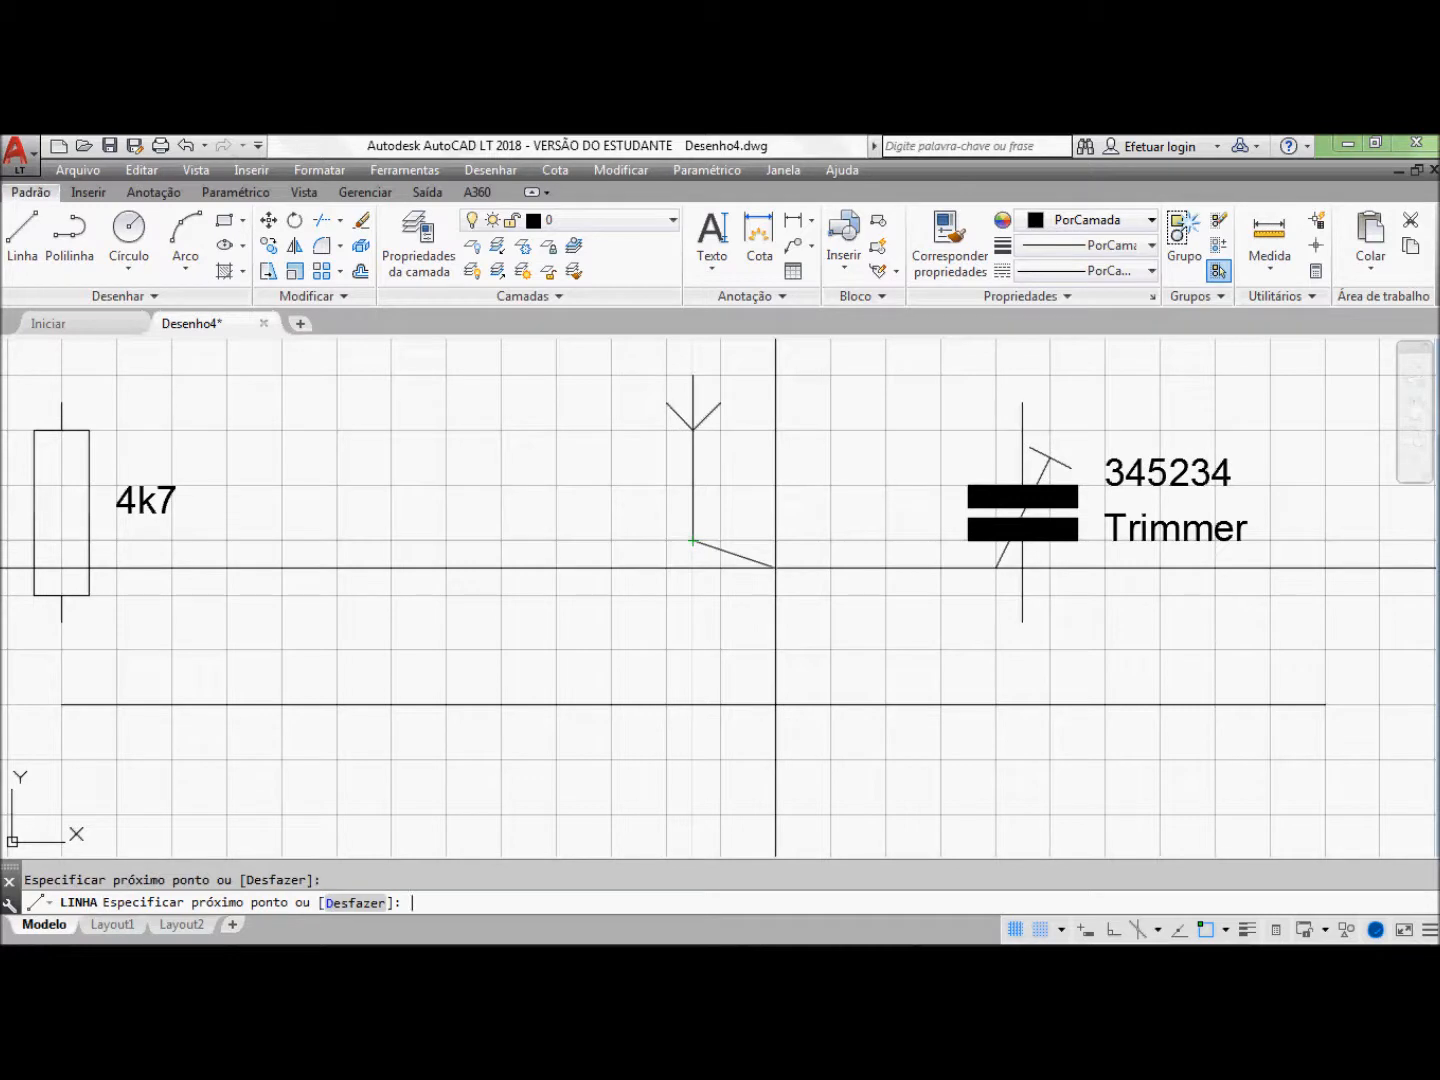
key(Escape)
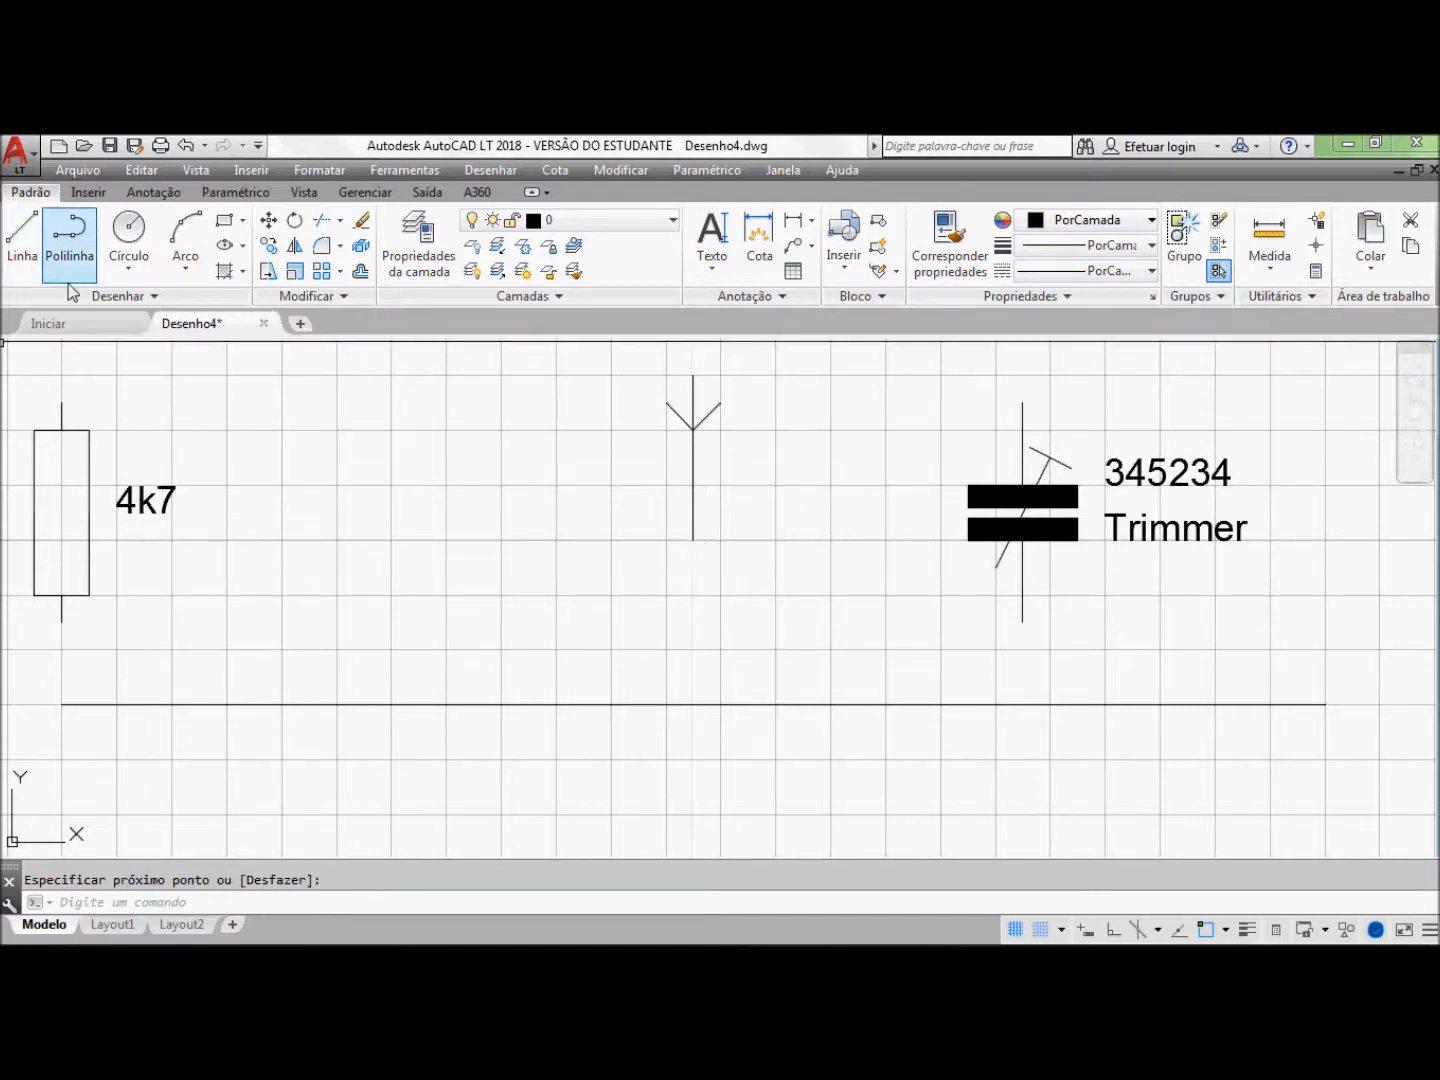
Step: Set up a write block for the antenna, with its lower line end as base point and all its lines selected
click(87, 194)
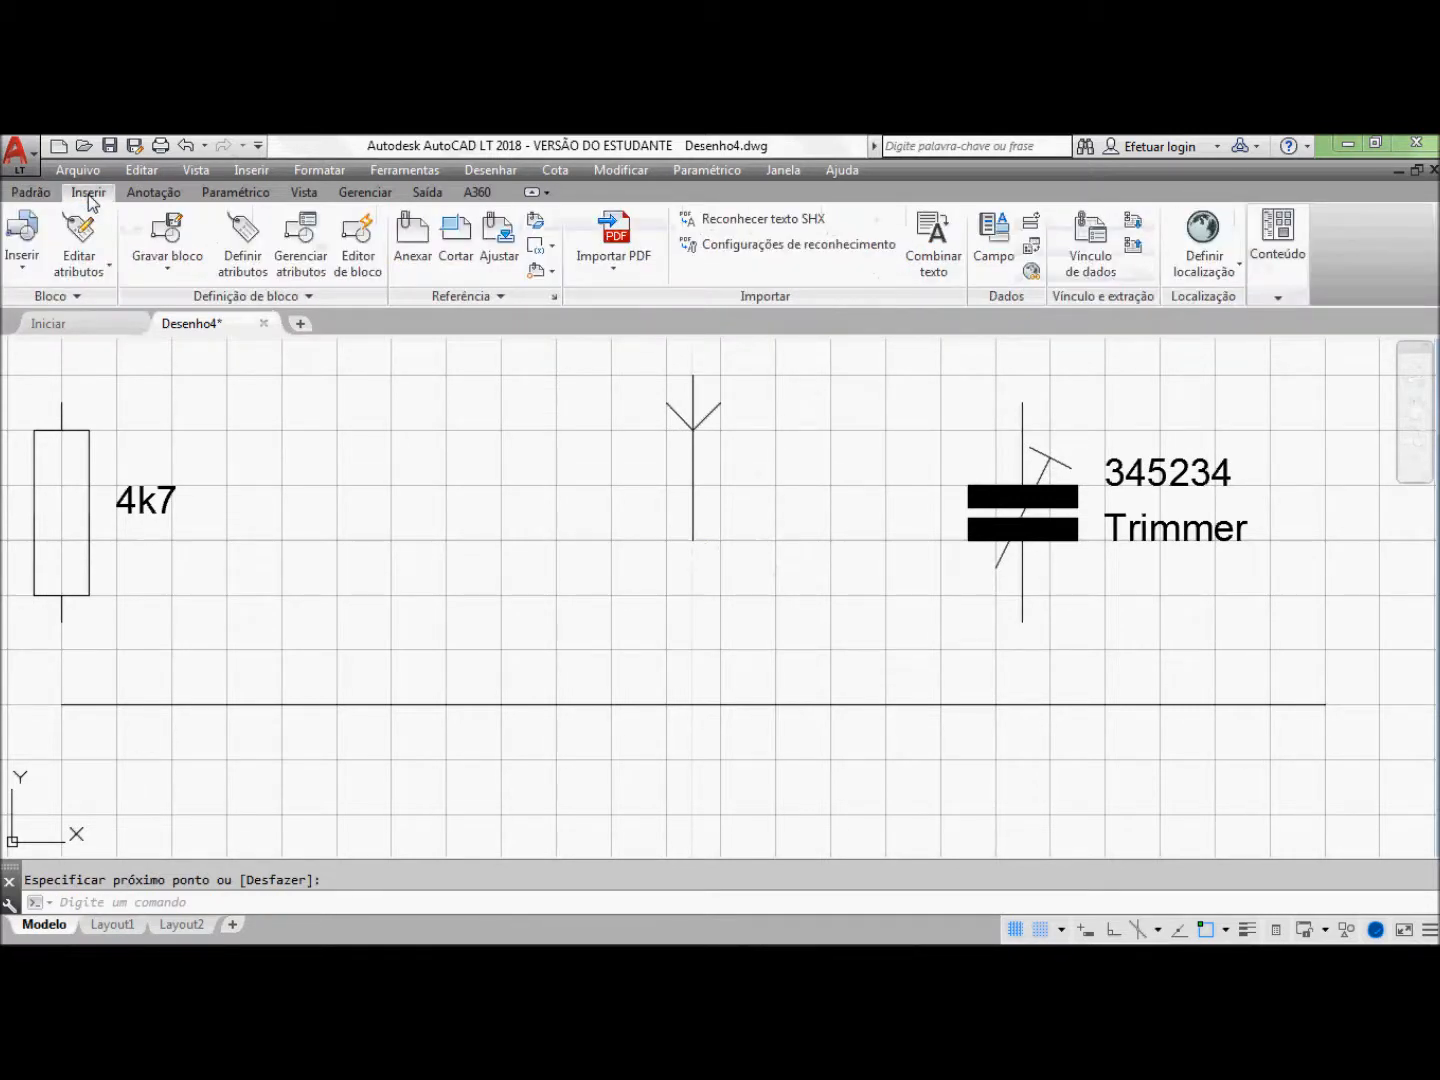
click(158, 237)
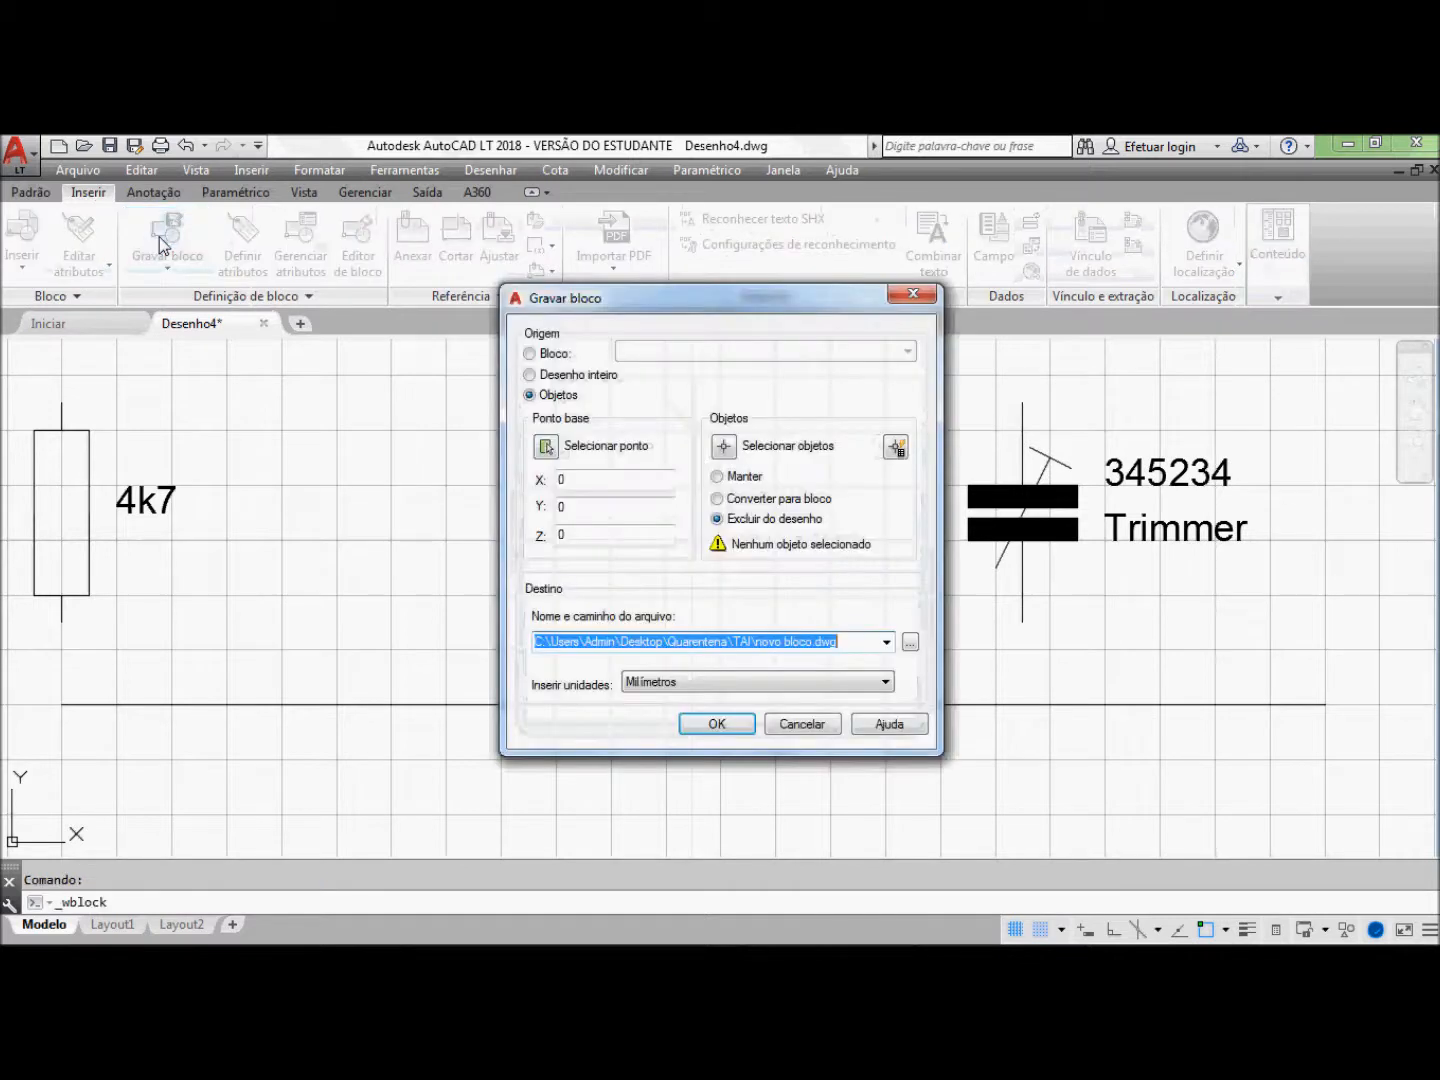
click(546, 447)
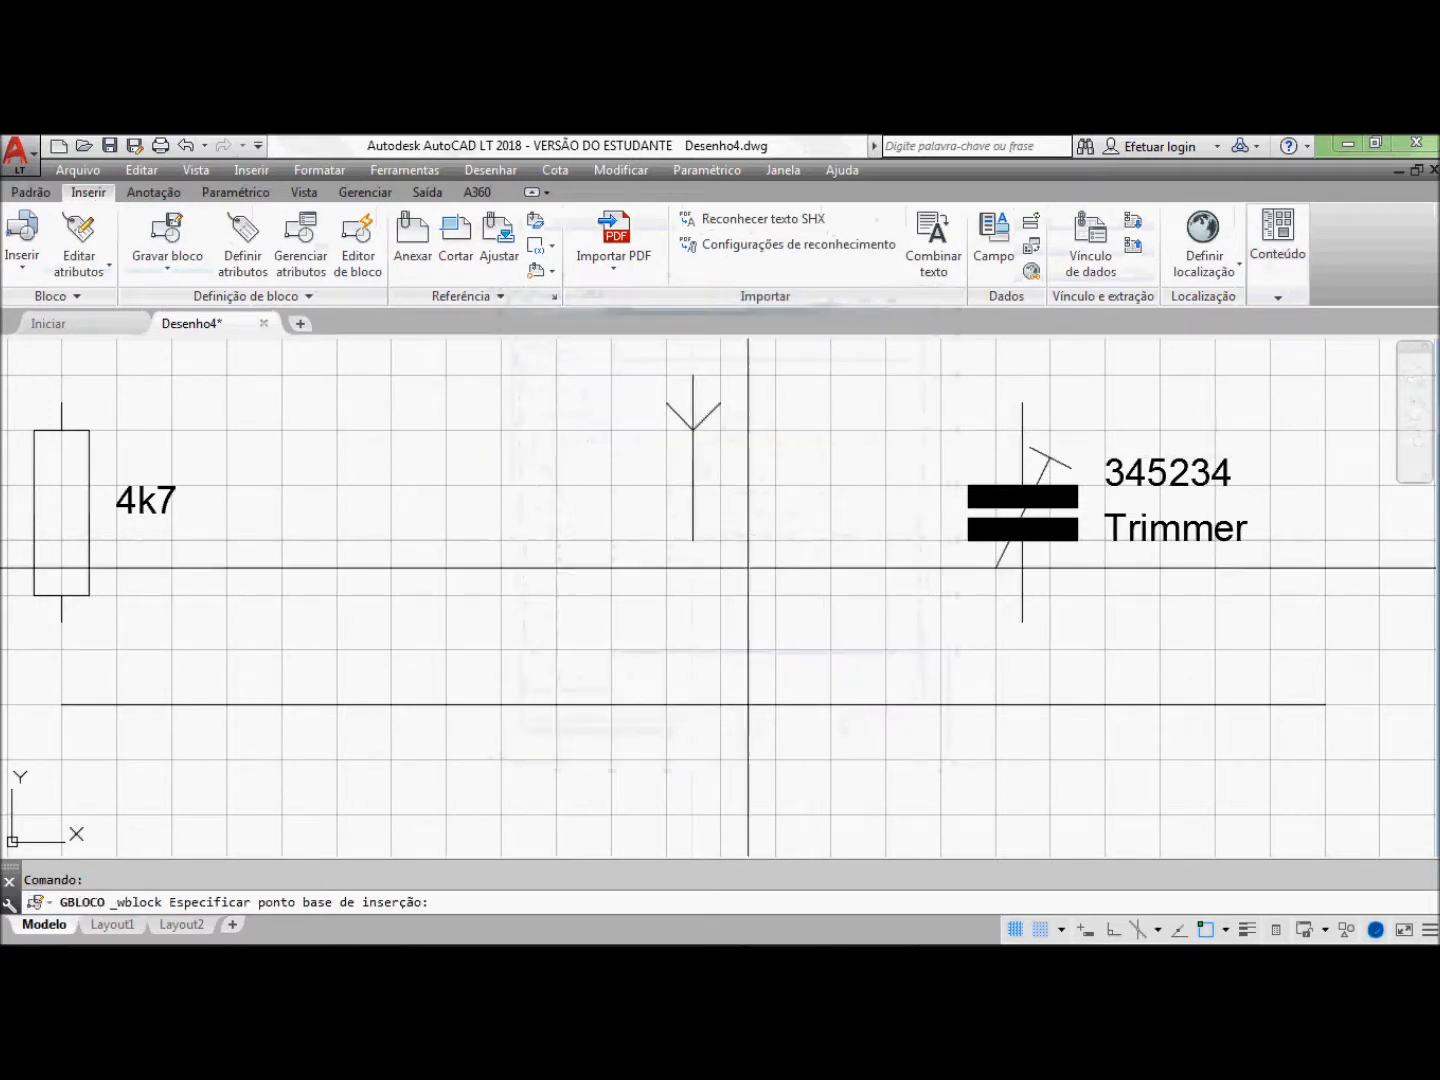
click(692, 540)
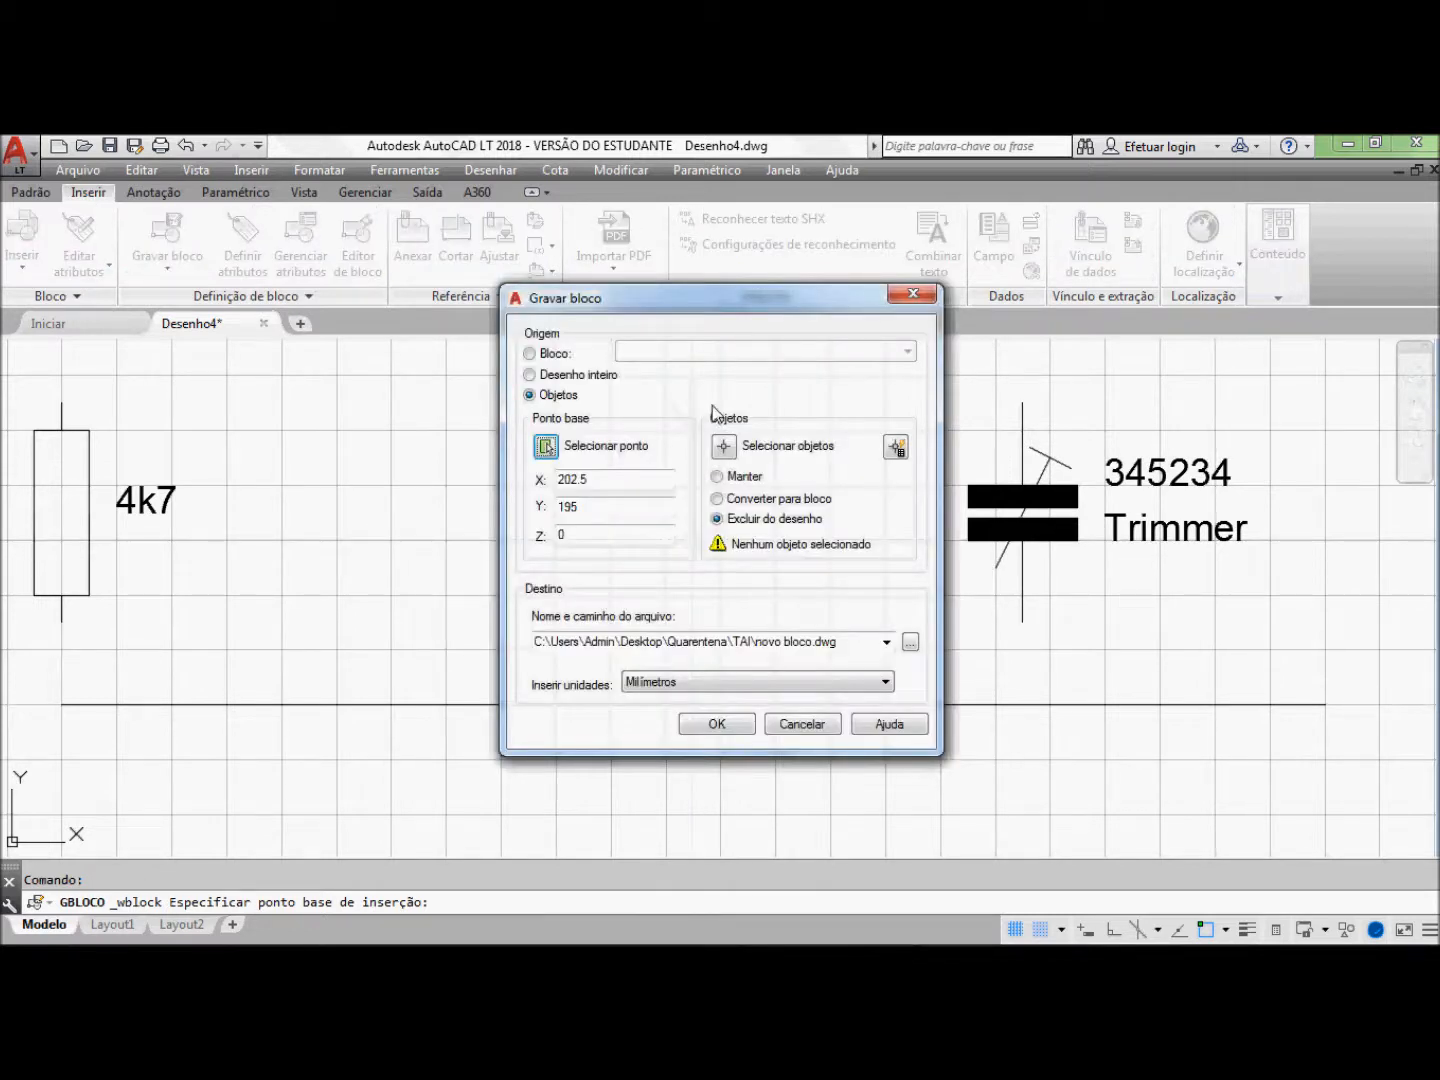
click(725, 446)
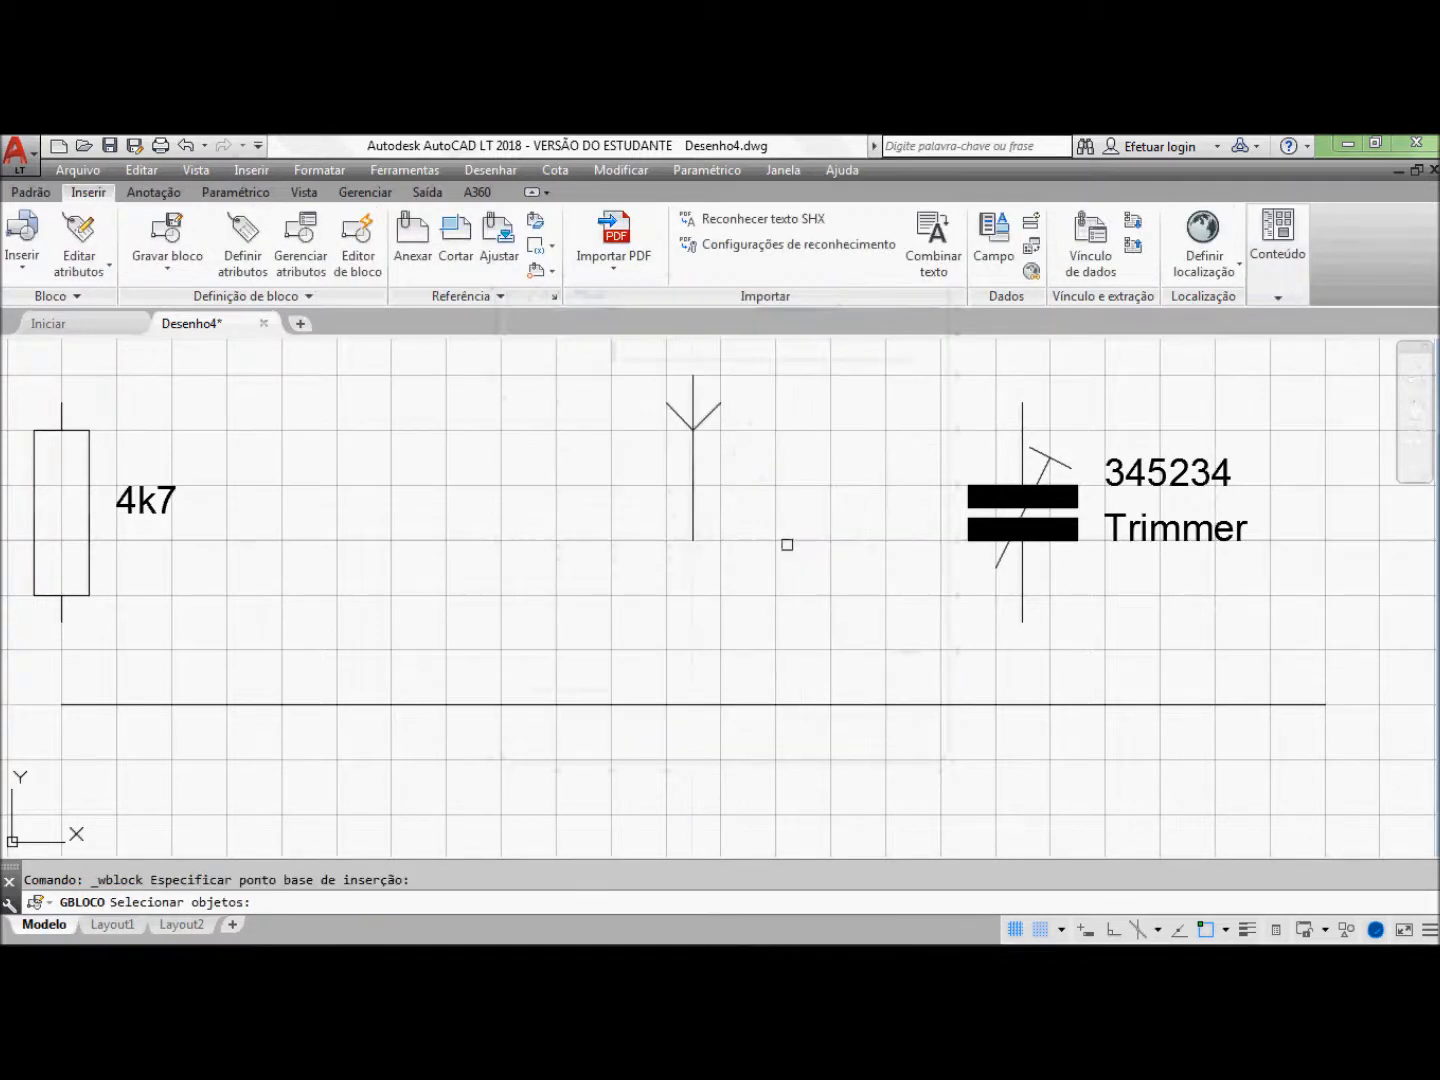
click(802, 571)
click(586, 367)
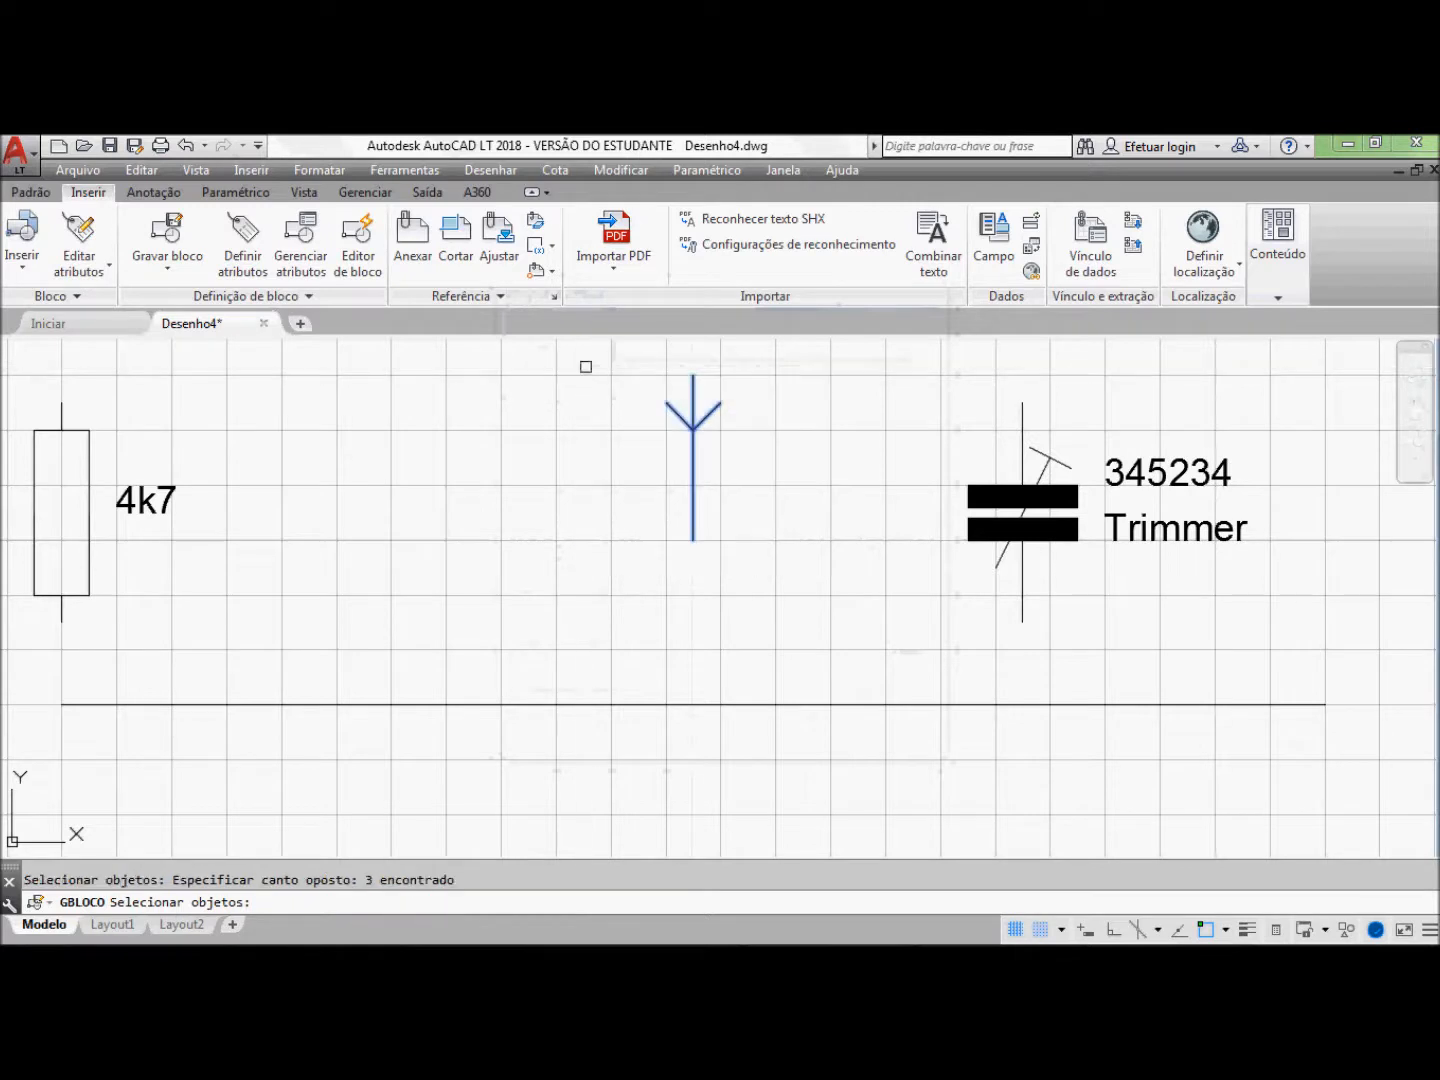
key(Return)
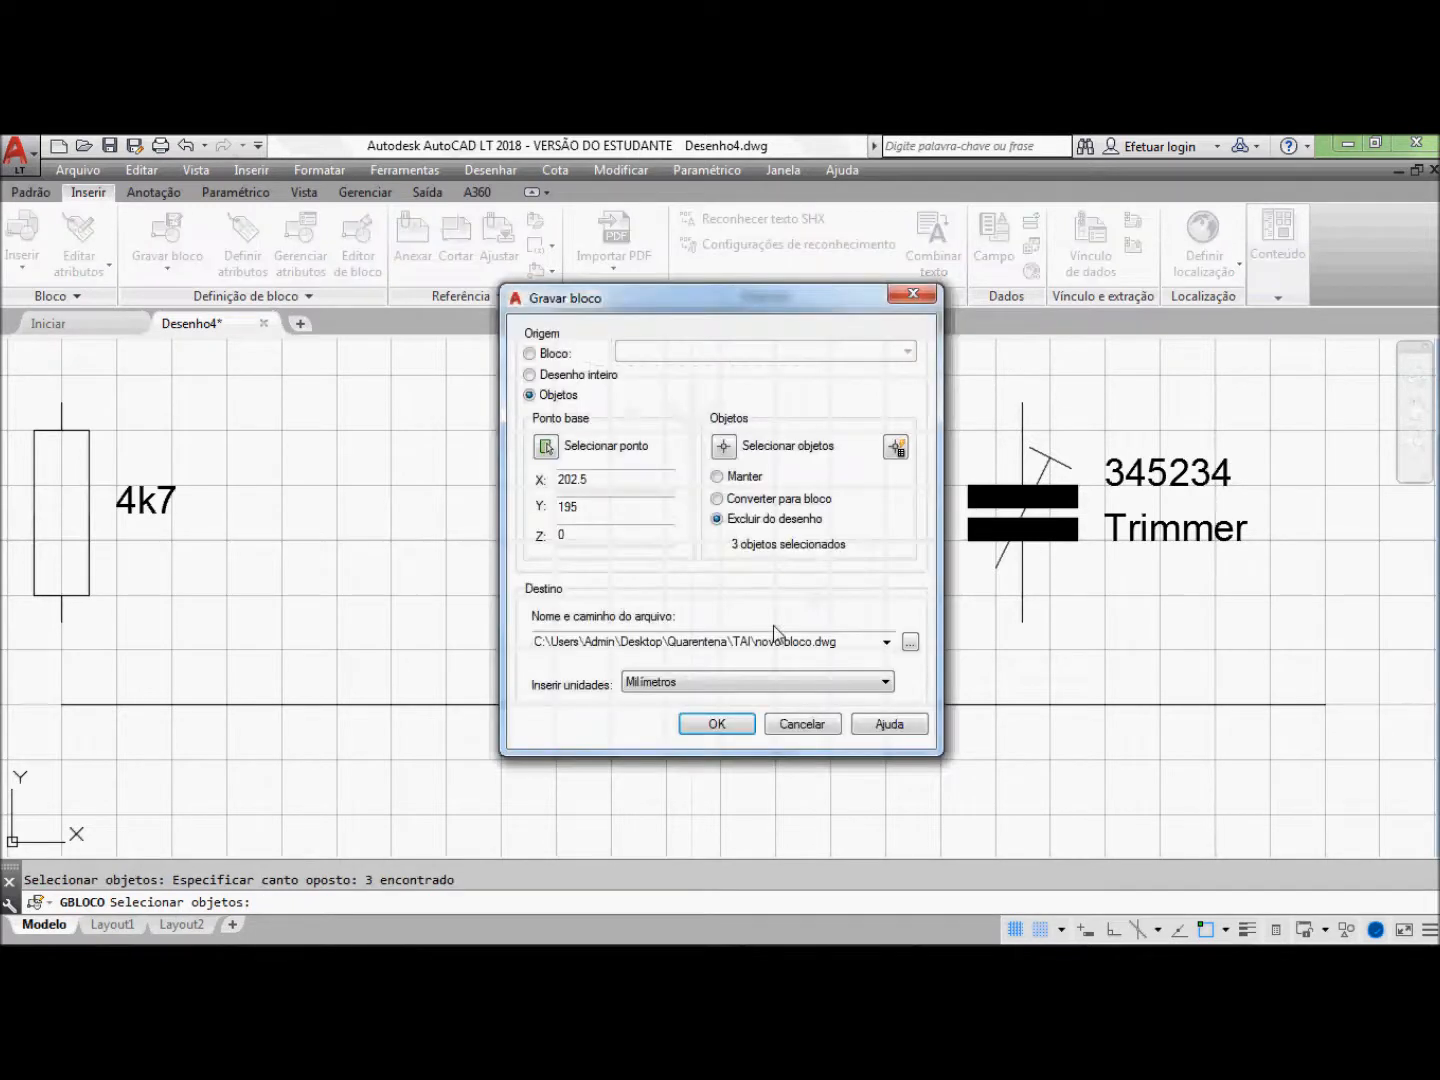
Step: Name the antenna's block file Antena.dwg in the TAI folder and write it to disk
click(758, 641)
text(Antena)
key(Delete)
key(Delete)
key(Delete)
key(Delete)
key(Delete)
key(Delete)
key(Delete)
key(Delete)
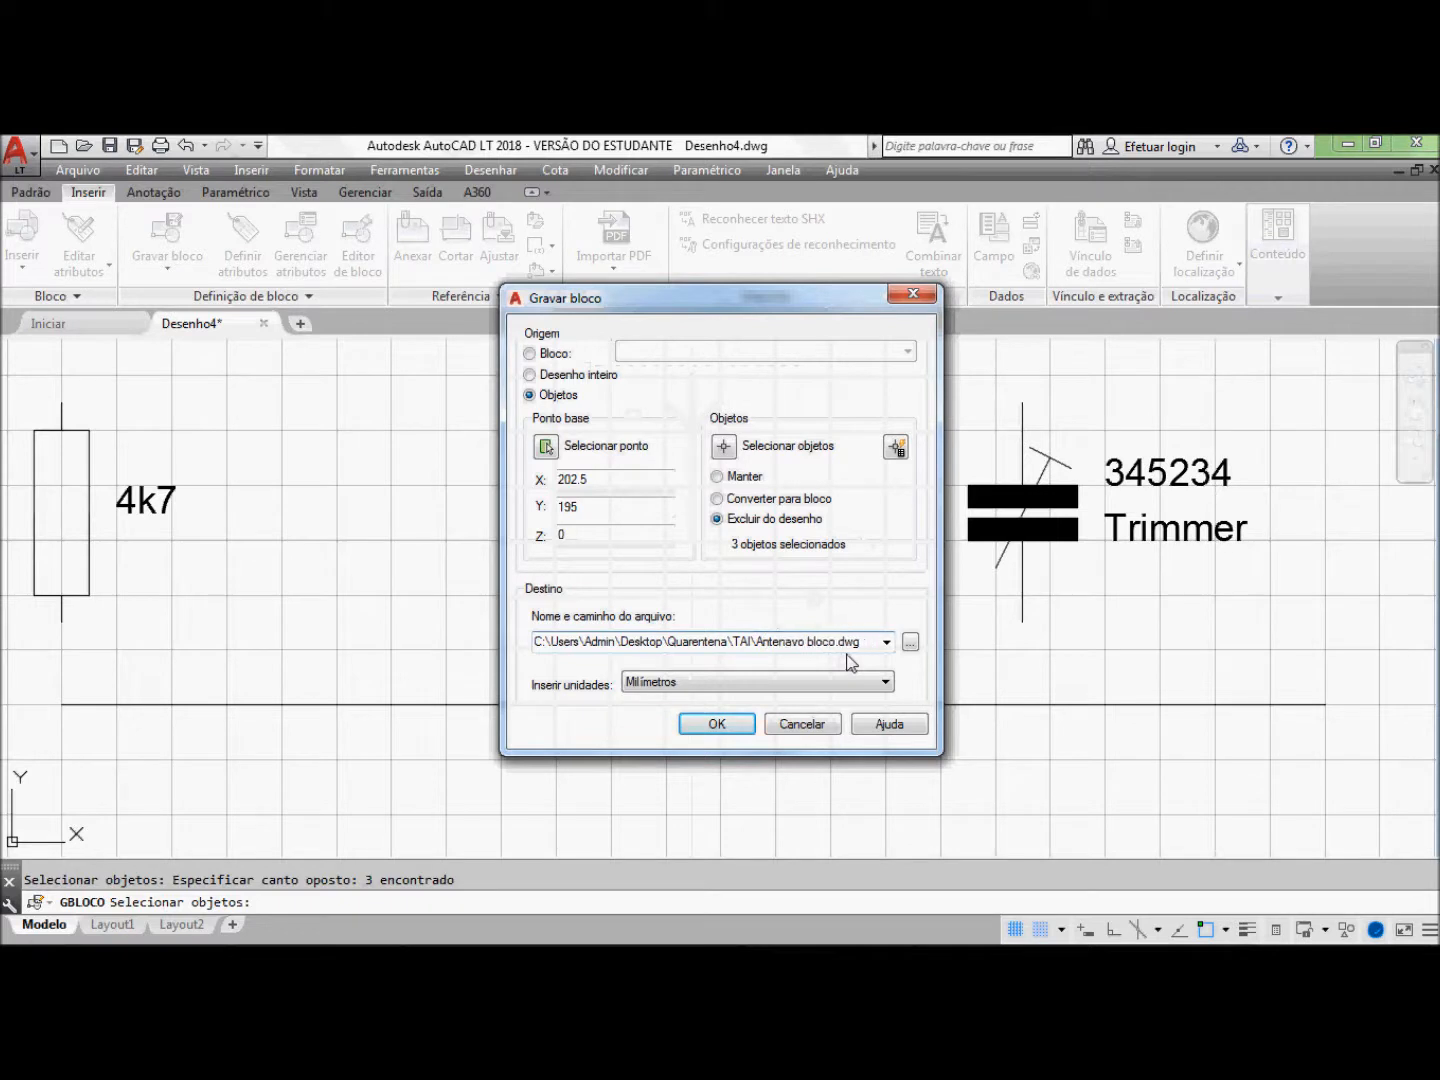
key(Delete)
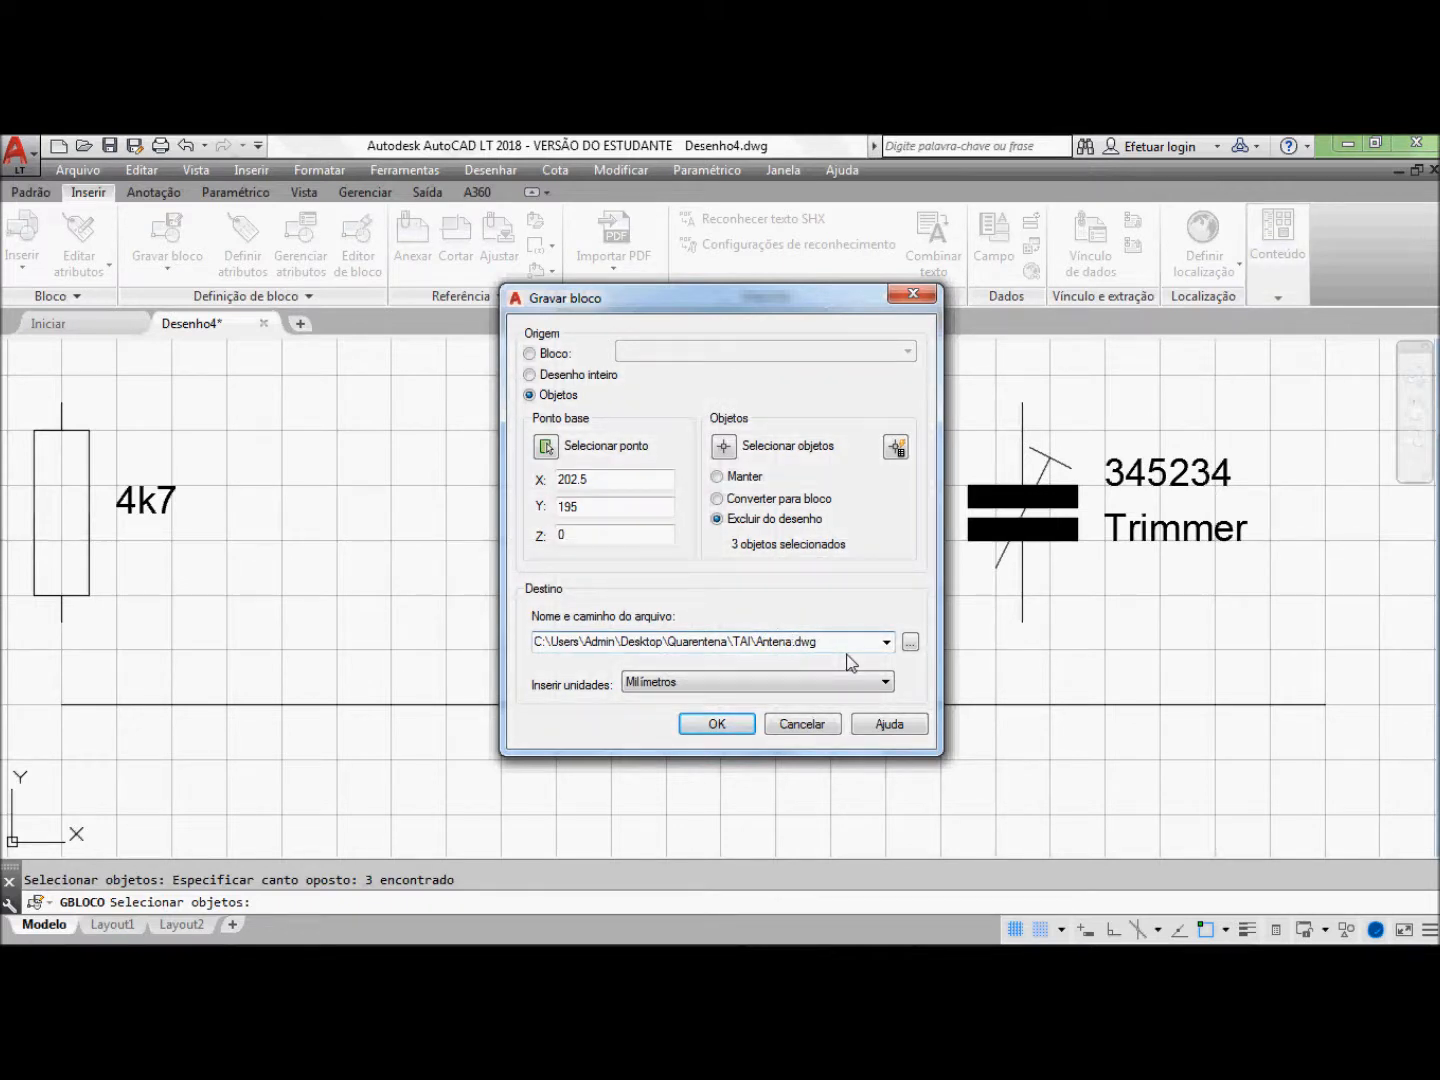
click(739, 722)
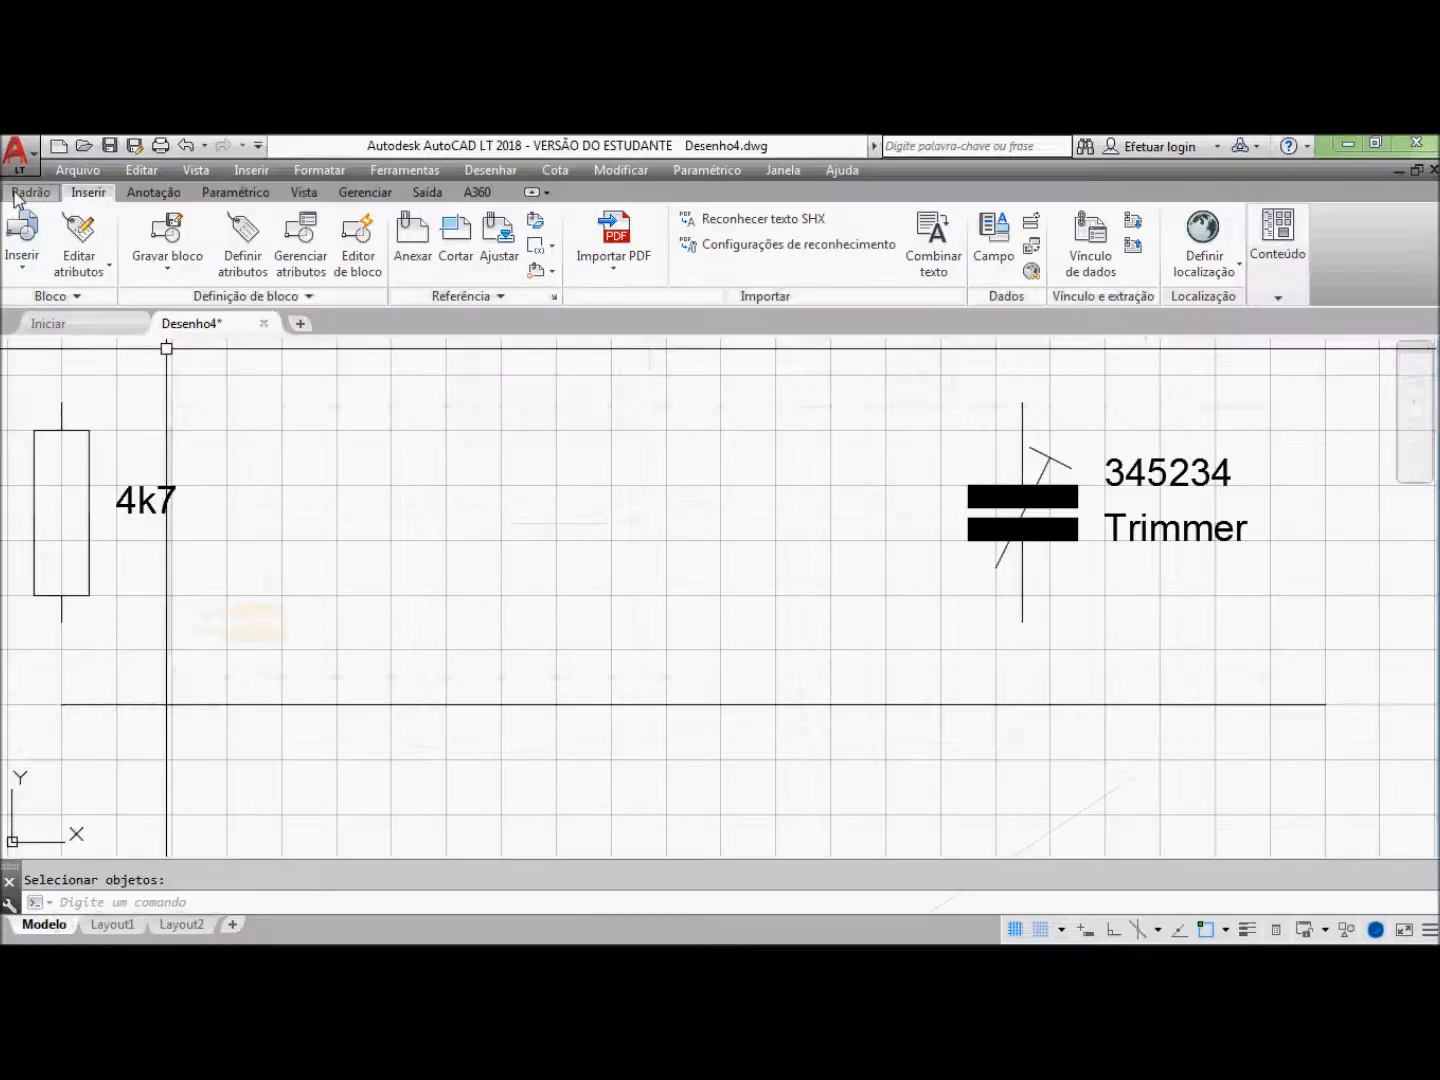
Step: Draw a circle three grid squares in diameter between the resistor and the trimmer, centred at the resistor's mid-height
click(31, 192)
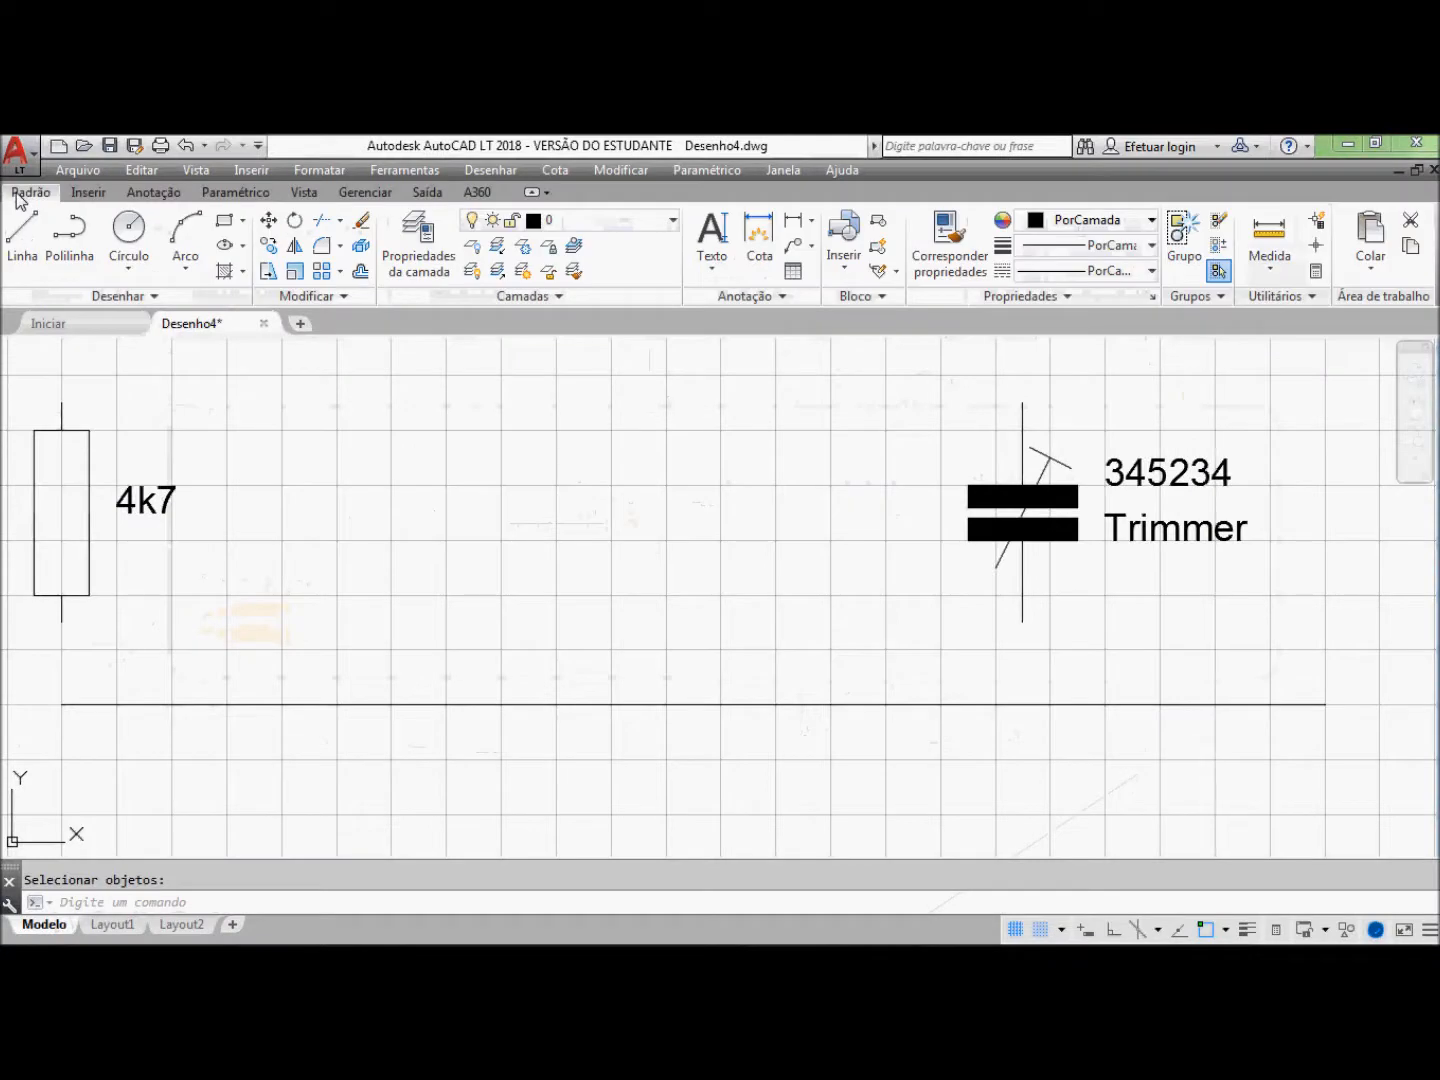
click(142, 242)
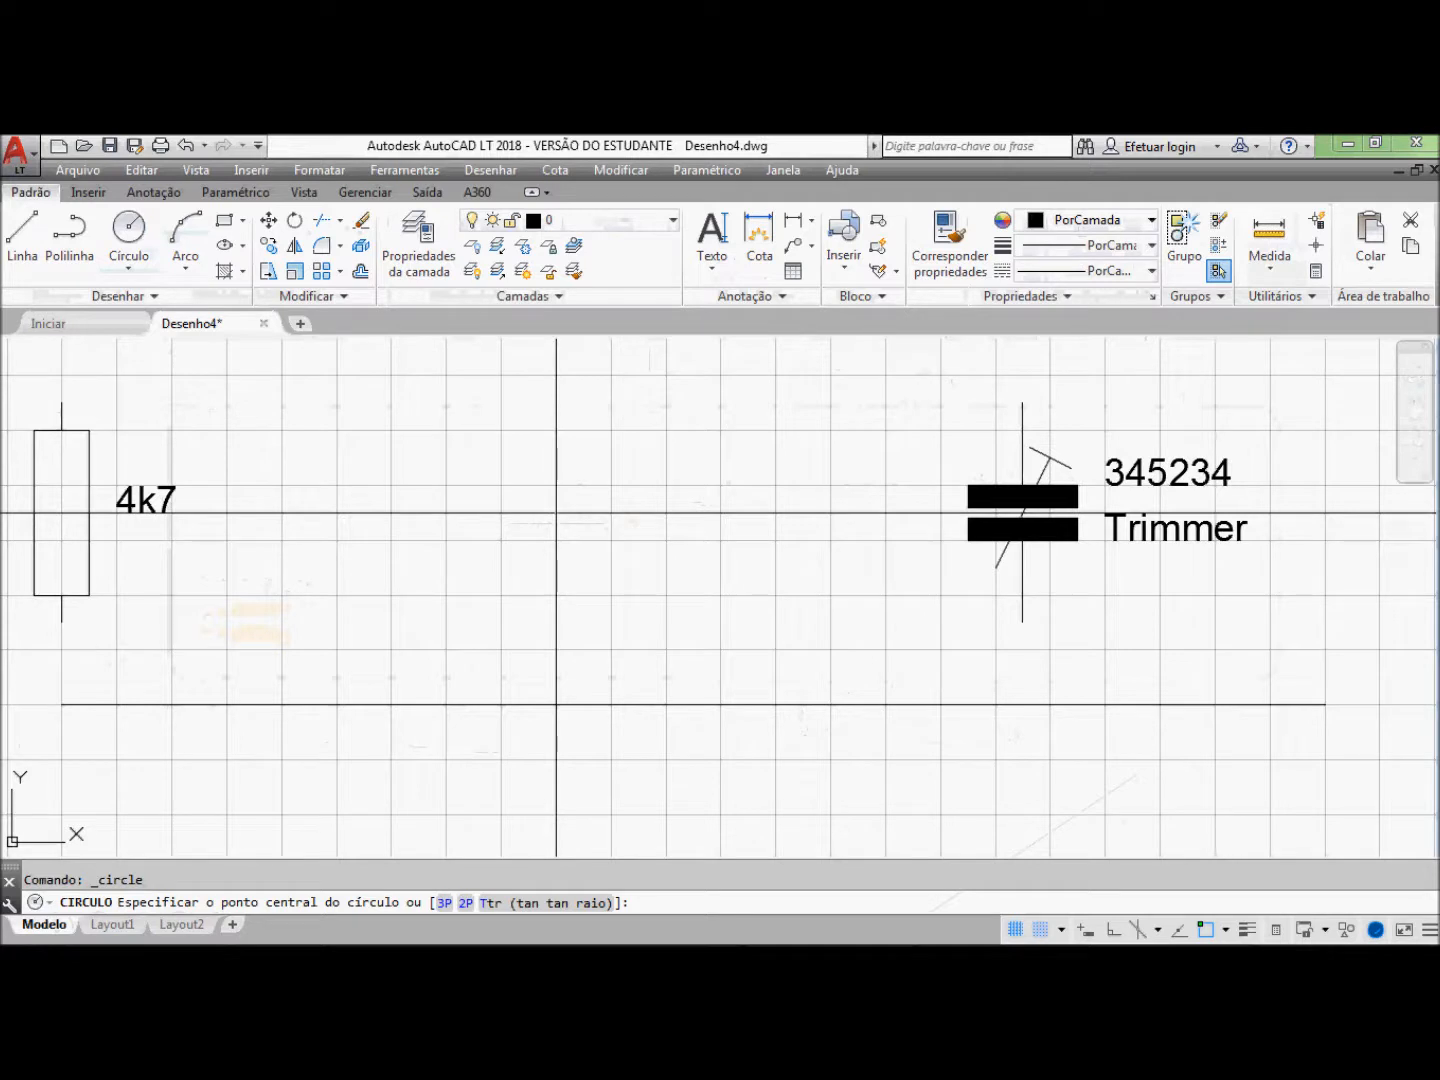
click(557, 513)
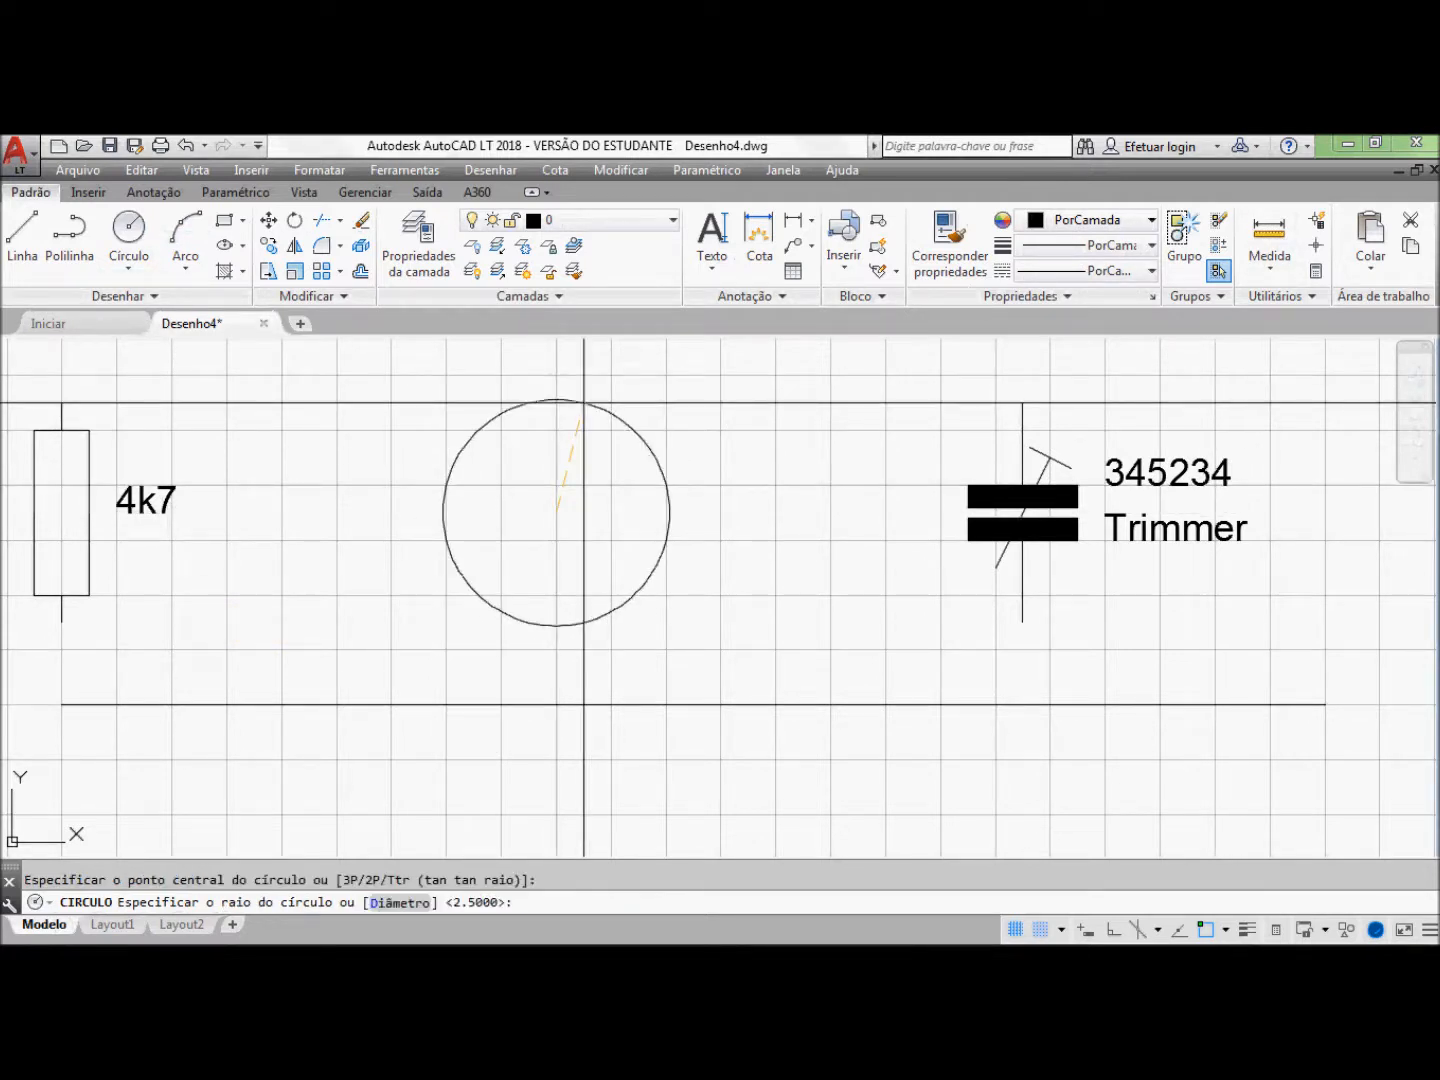
click(557, 430)
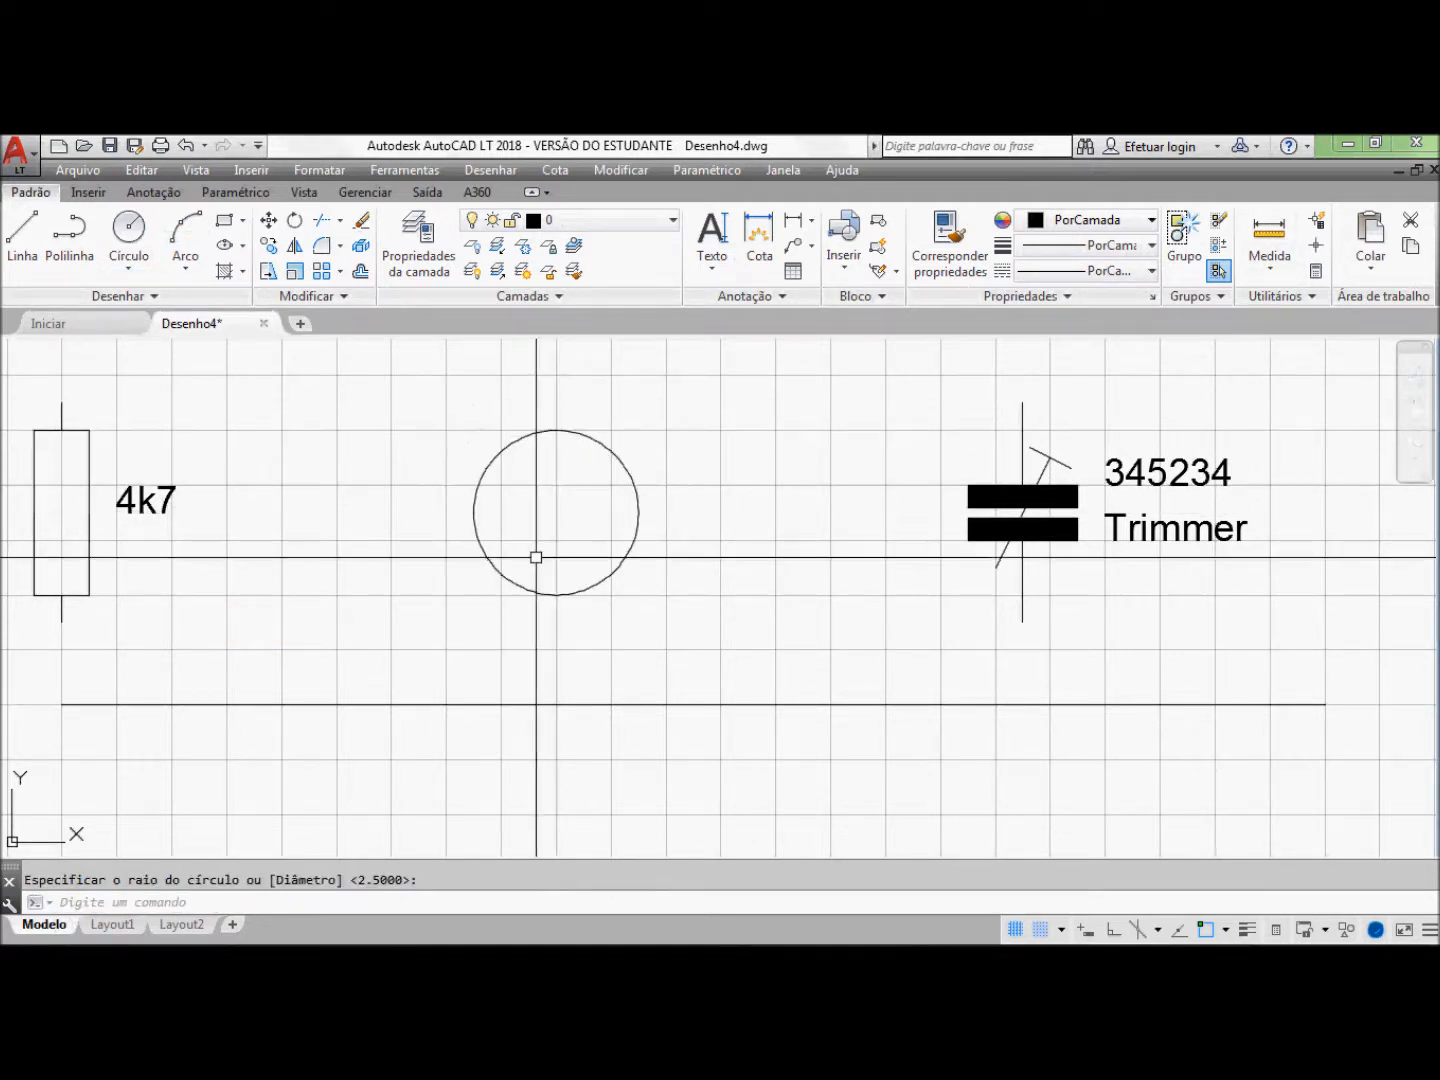
Step: Draw a vertical line two grid squares long inside the circle, half a square left of its centre and vertically centred
click(37, 233)
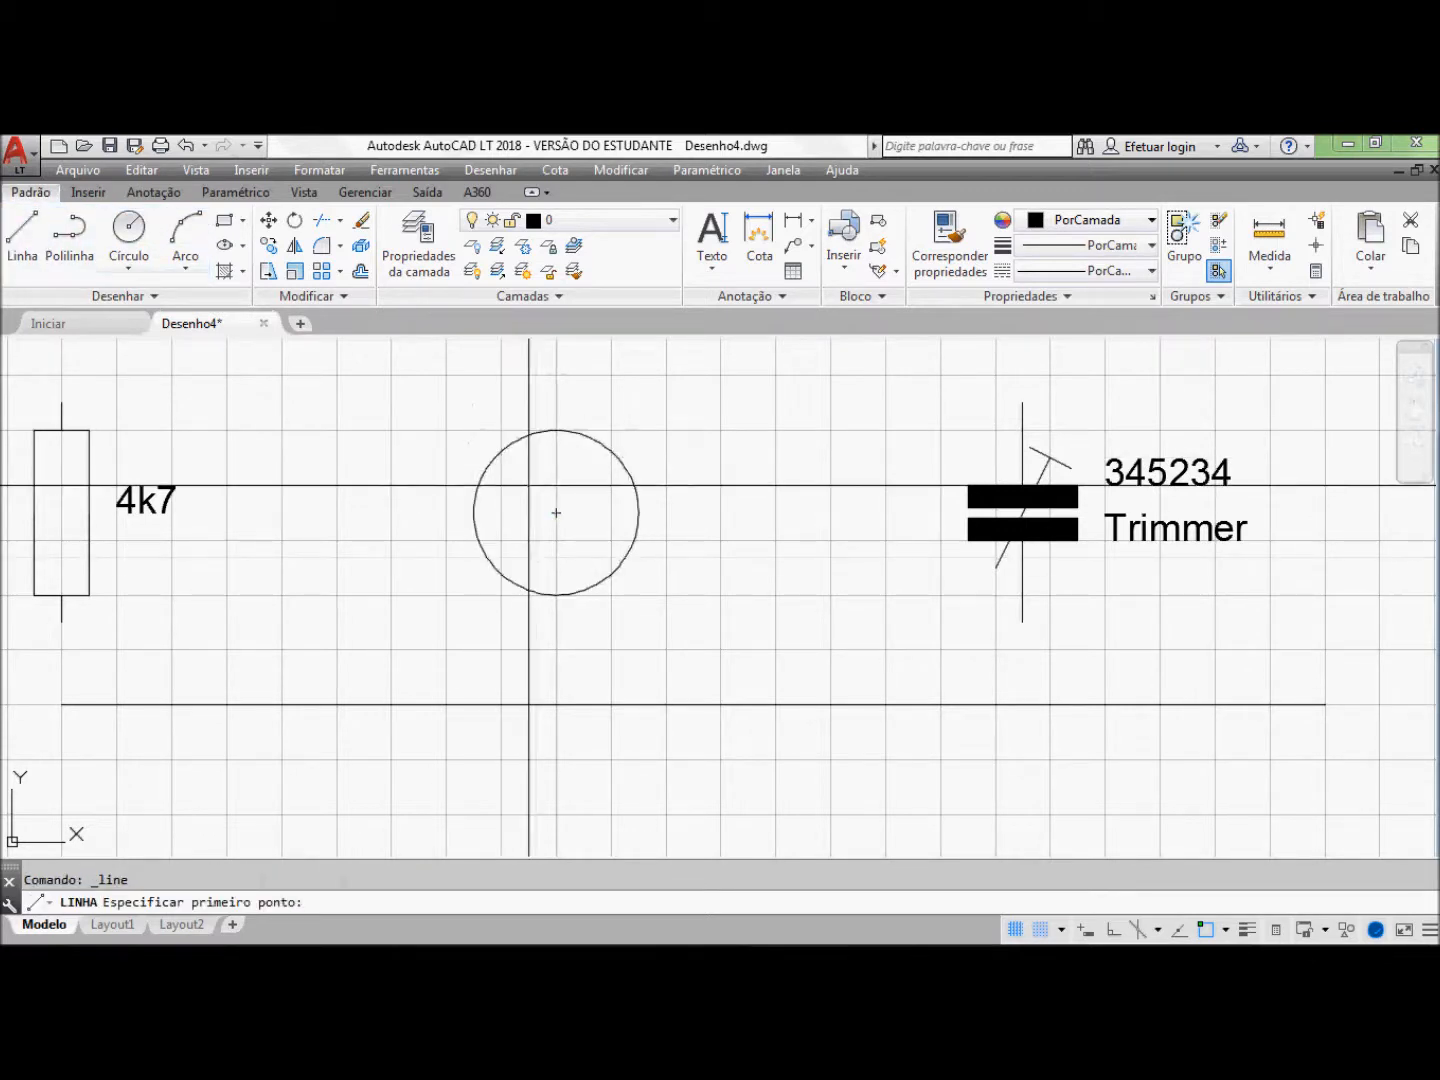
click(528, 458)
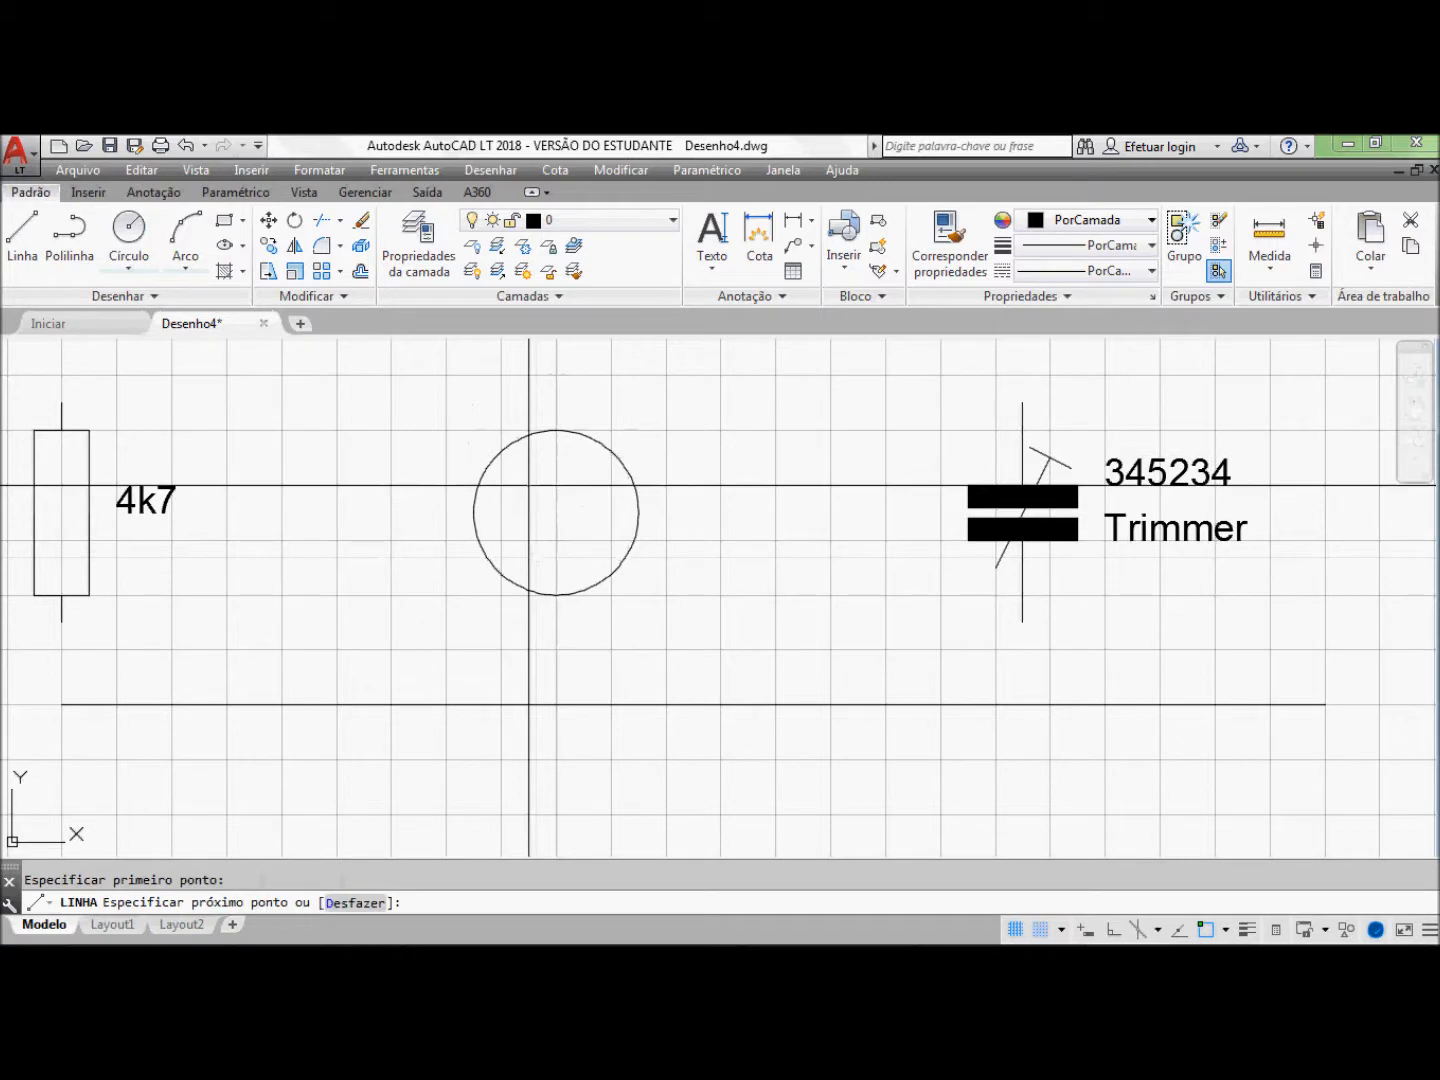
click(529, 568)
key(Return)
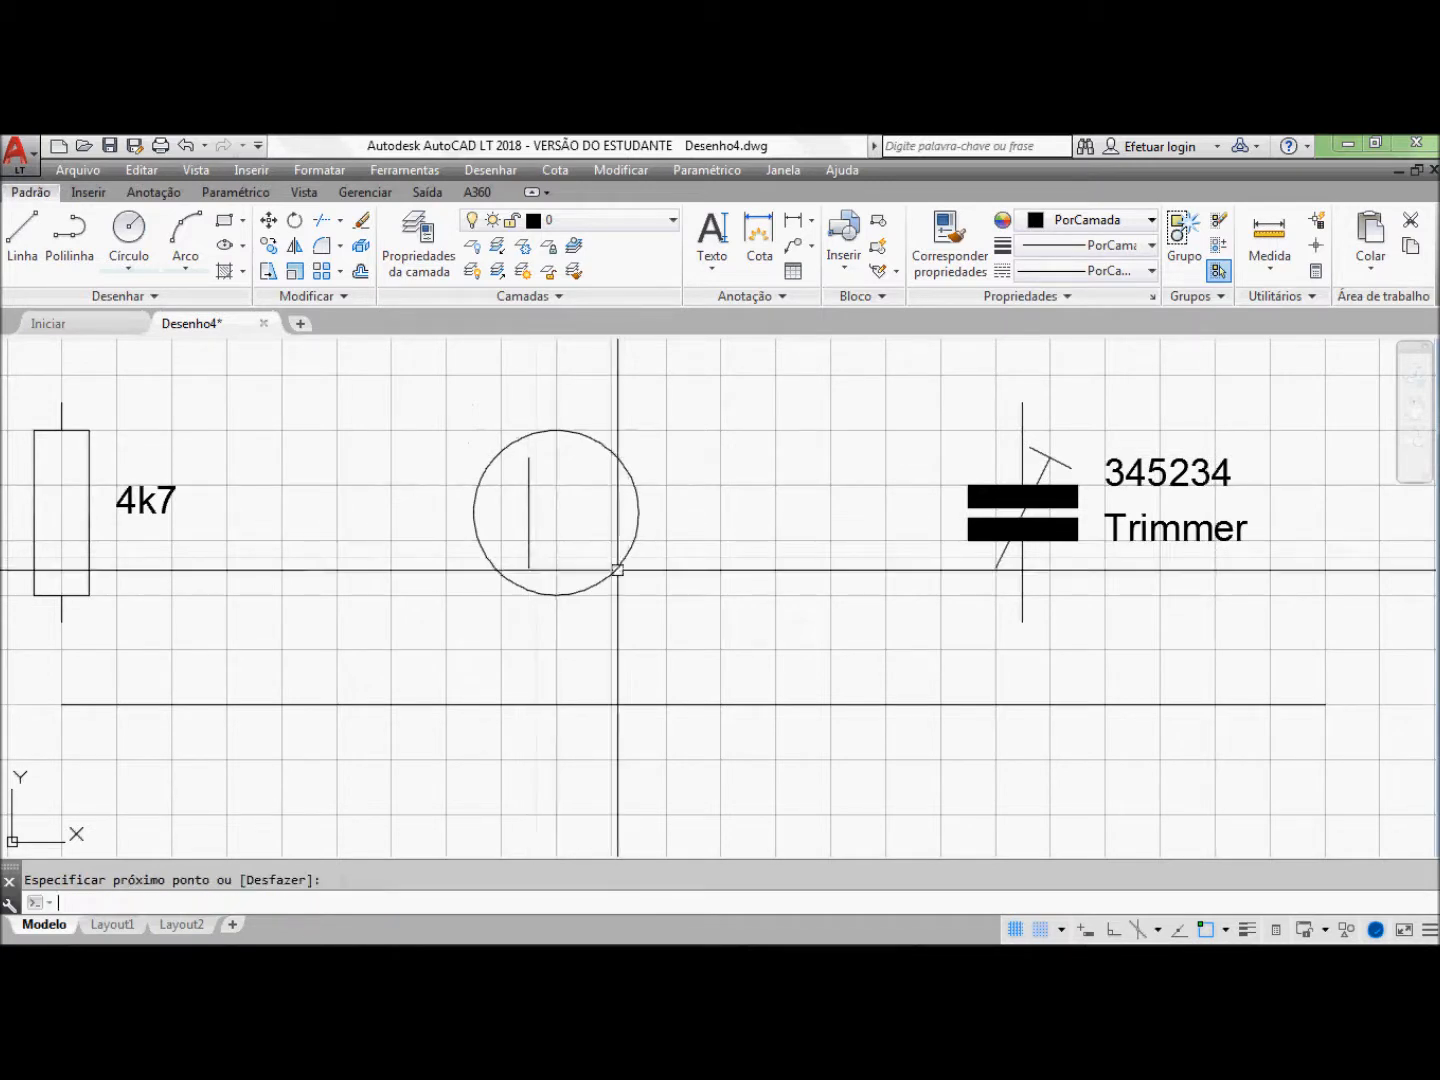
Step: Draw two 45° diagonal lines from the vertical line's midpoint, each running 1.5 grid squares rightward past the circle, one upward and one downward
key(Return)
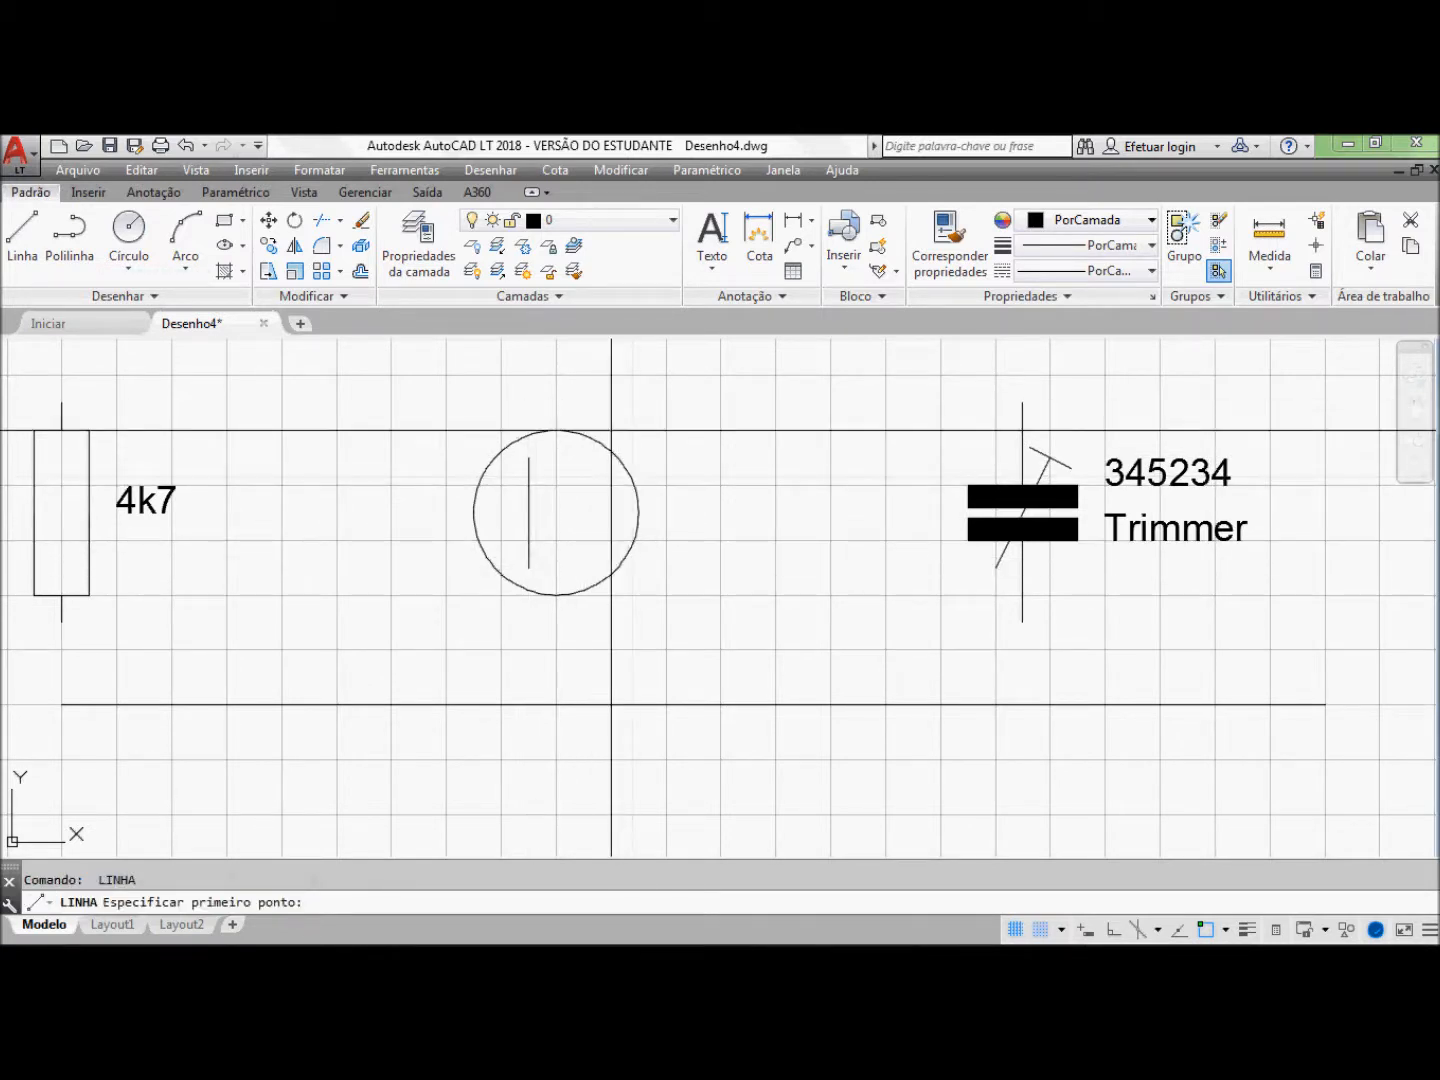
click(612, 429)
click(529, 513)
click(611, 597)
key(Return)
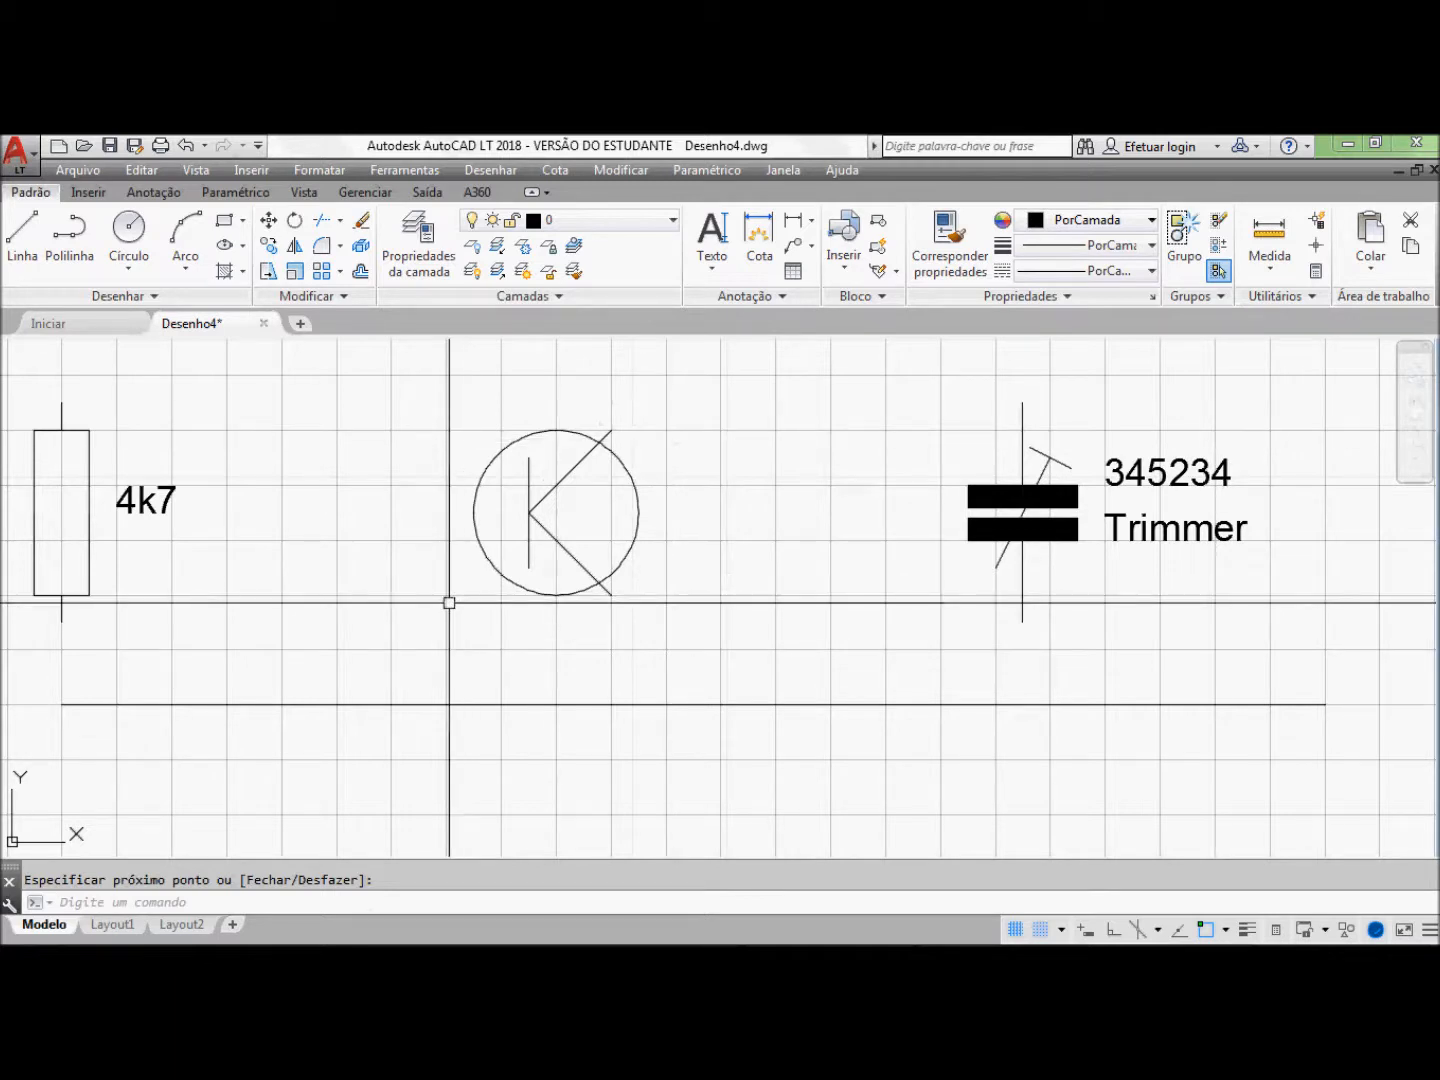
Step: Draw a horizontal base lead 1.5 grid squares long from the vertical line's midpoint leftward out of the circle
key(Return)
click(529, 513)
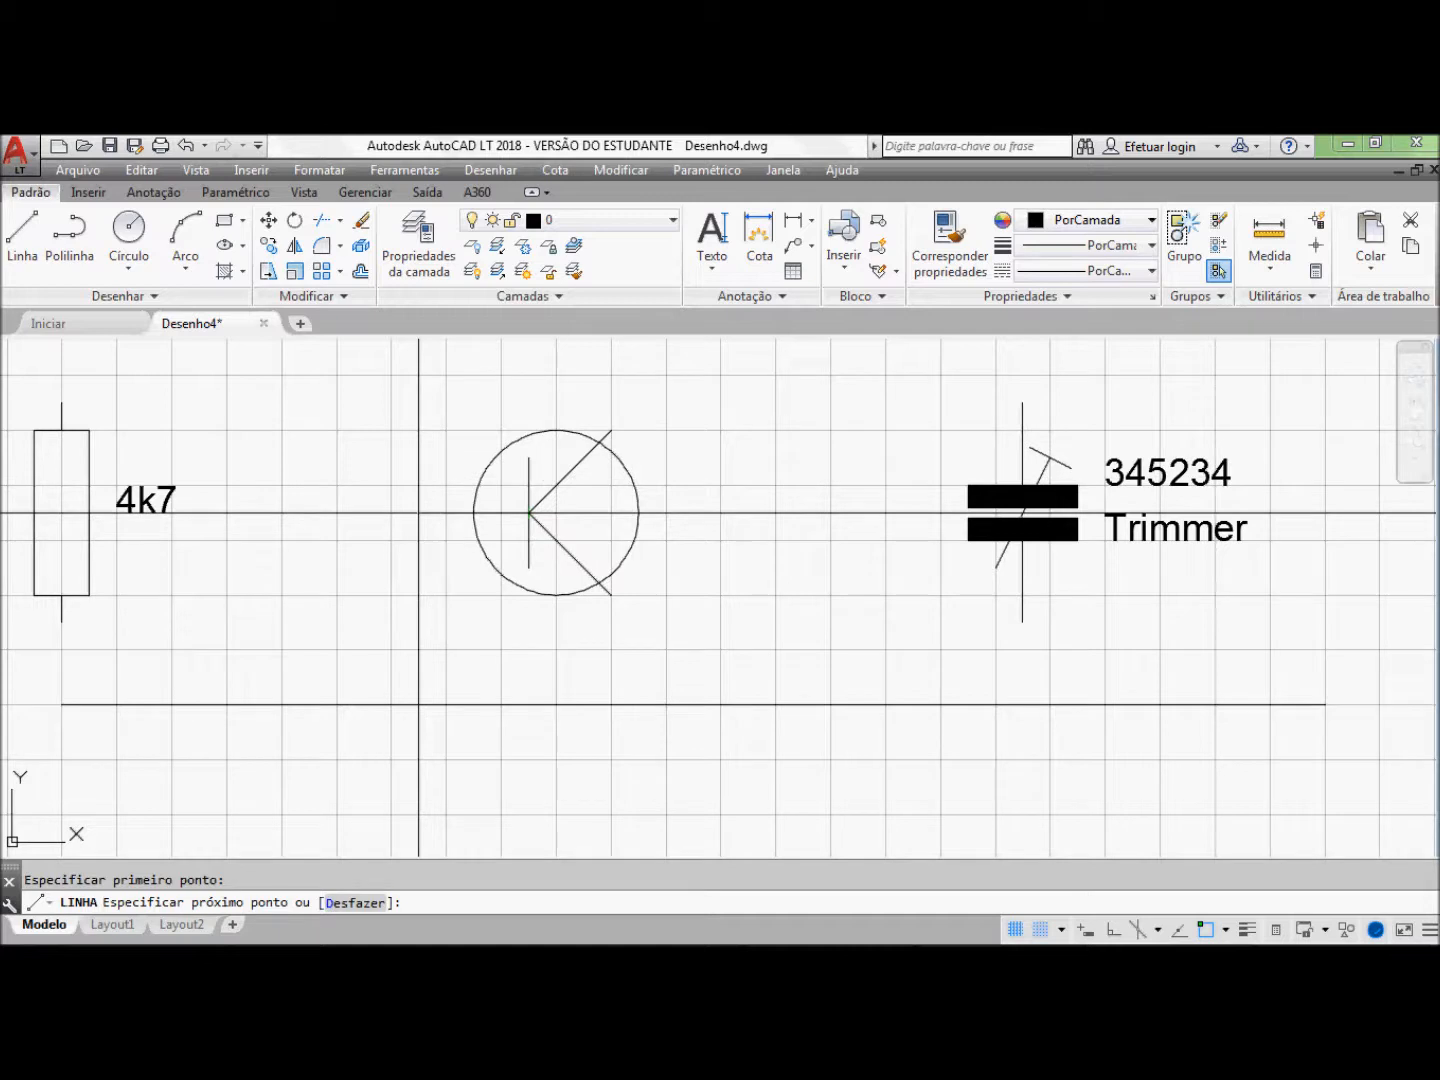
click(445, 513)
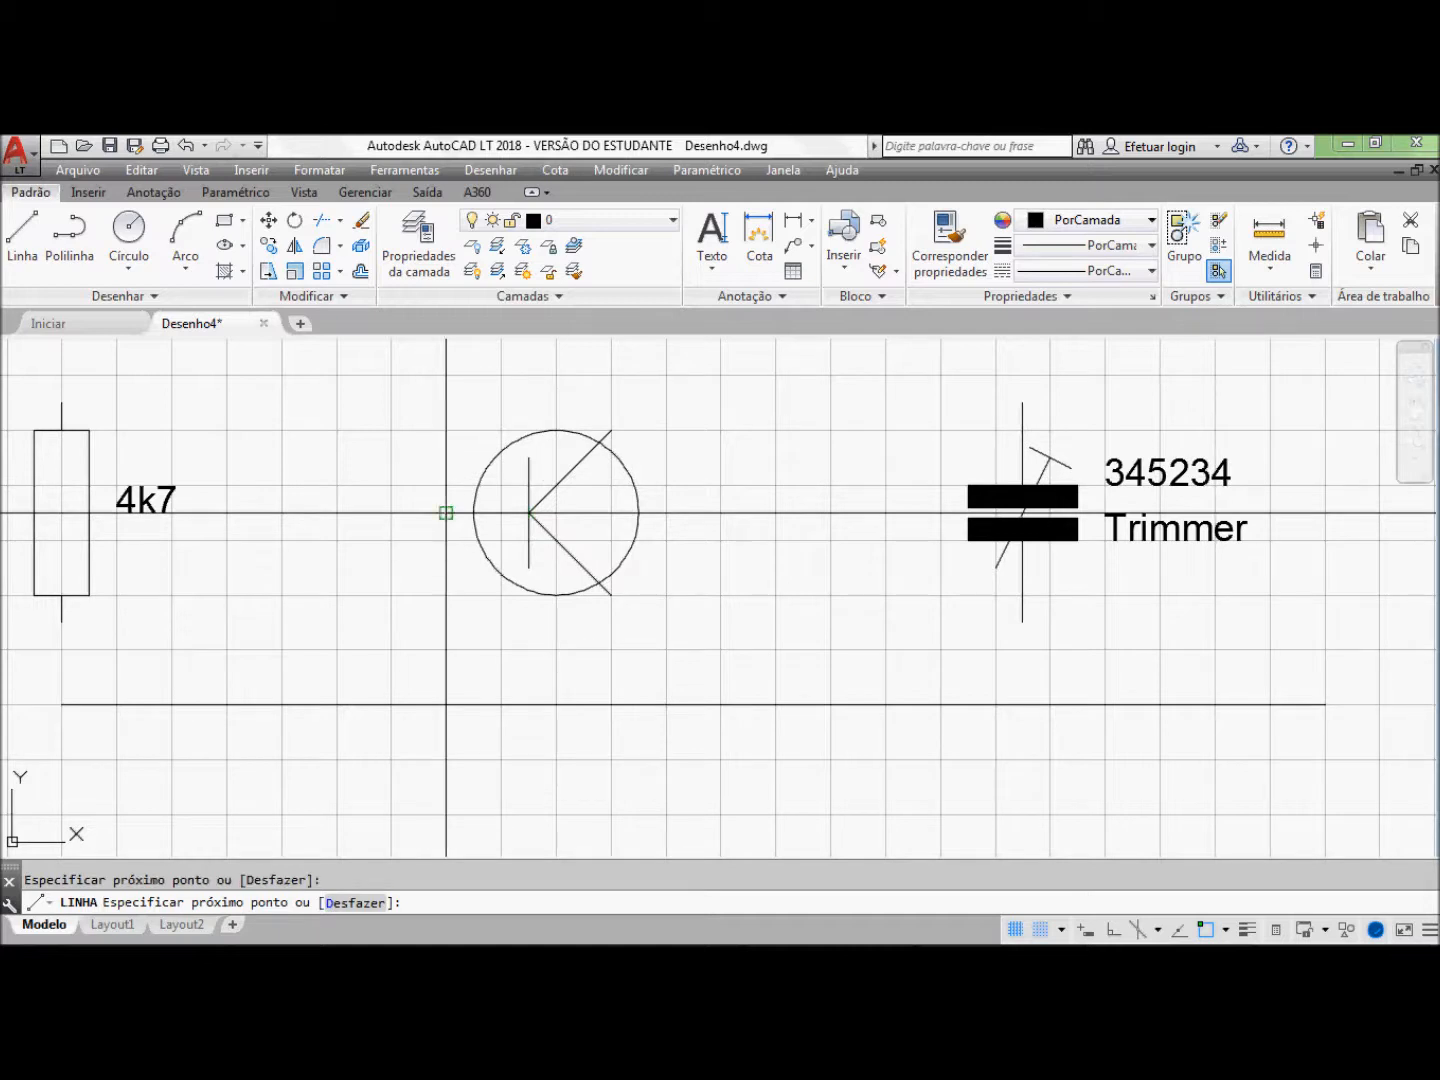
key(Return)
Step: Trim the ends of both diagonal lines that extend outside the circle, using the circle as the cutting edge
click(321, 219)
click(620, 459)
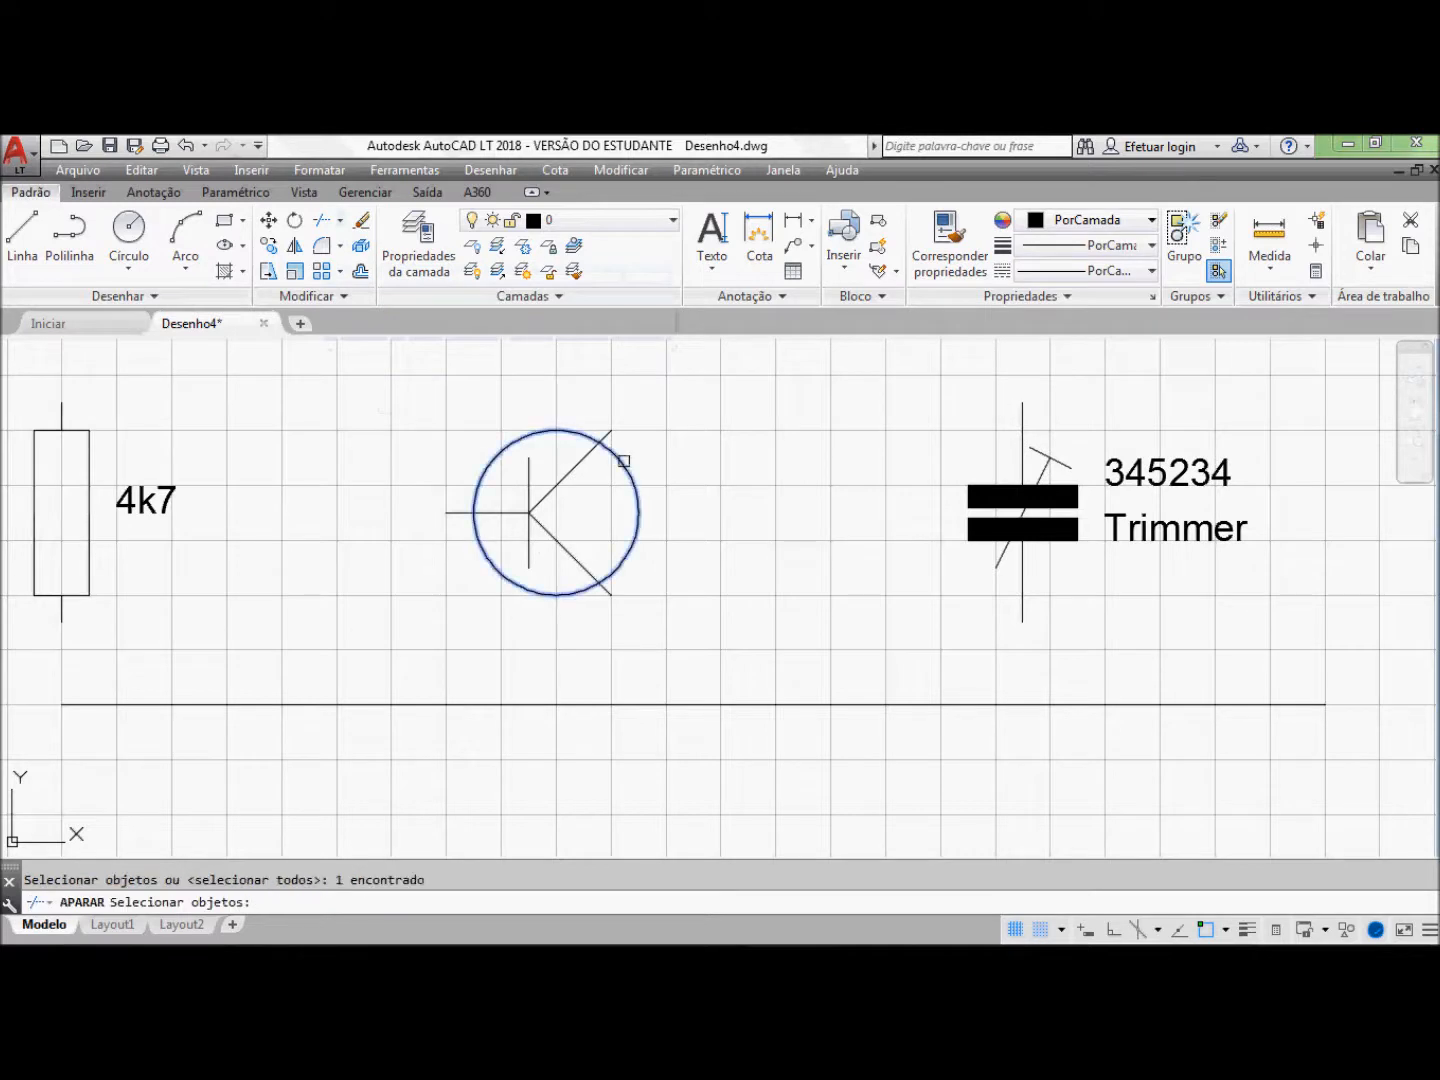
key(Return)
click(608, 435)
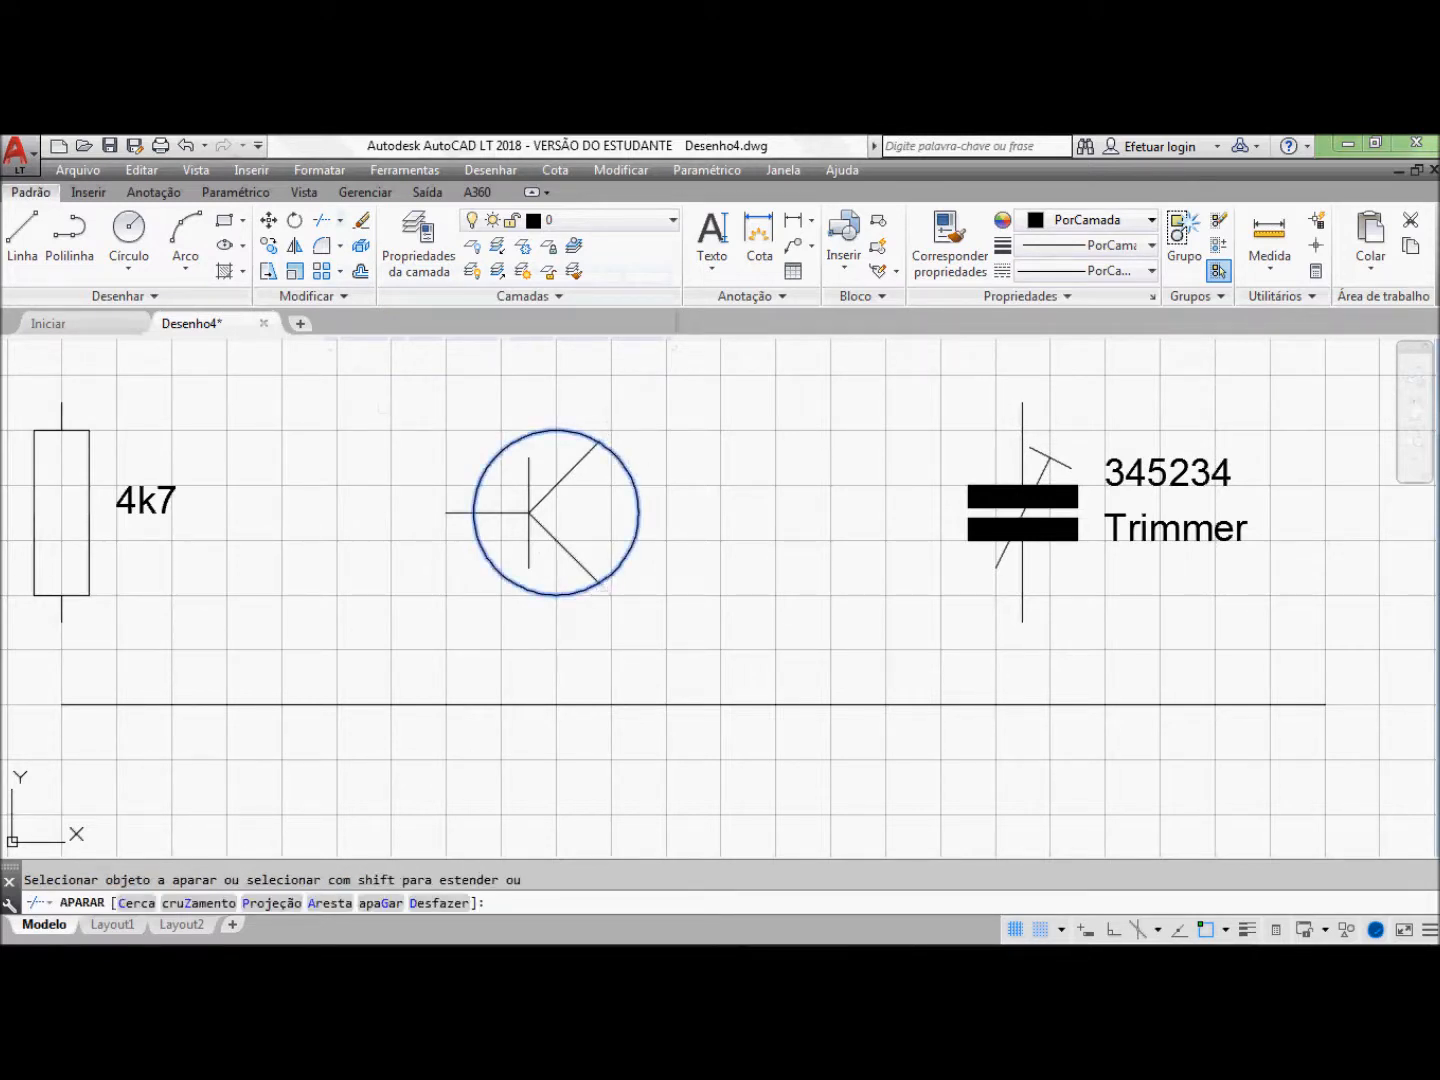
key(Return)
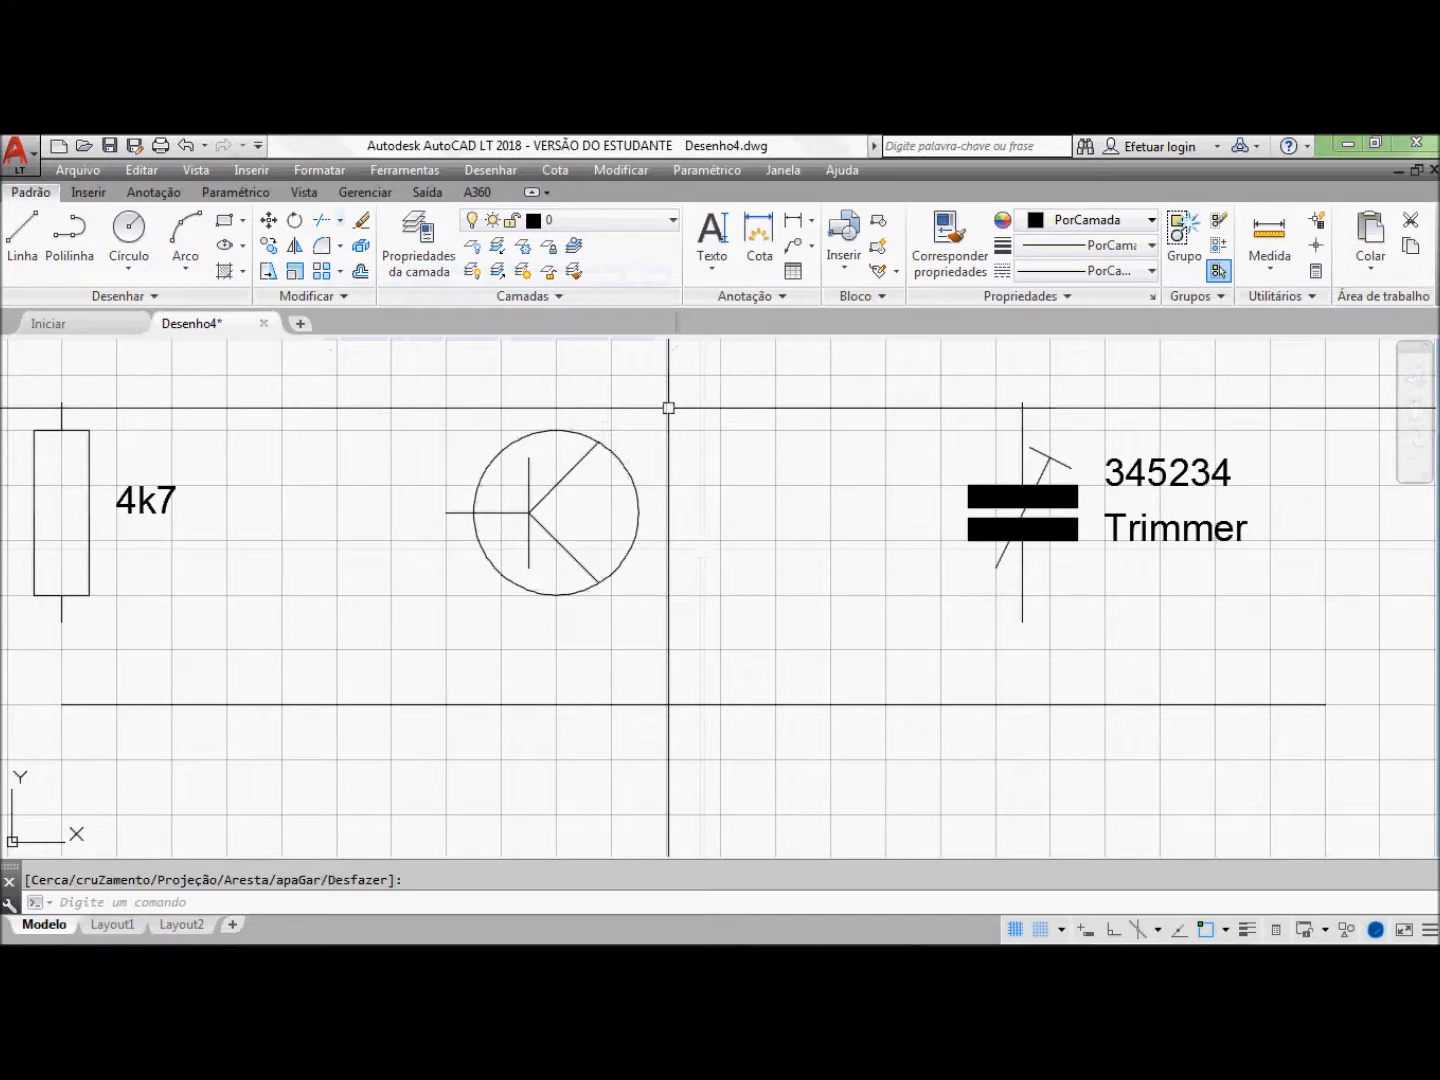
Step: Add a multileader without text along the lower diagonal, its arrowhead at the circle and its tail at the vertical line's midpoint
click(792, 248)
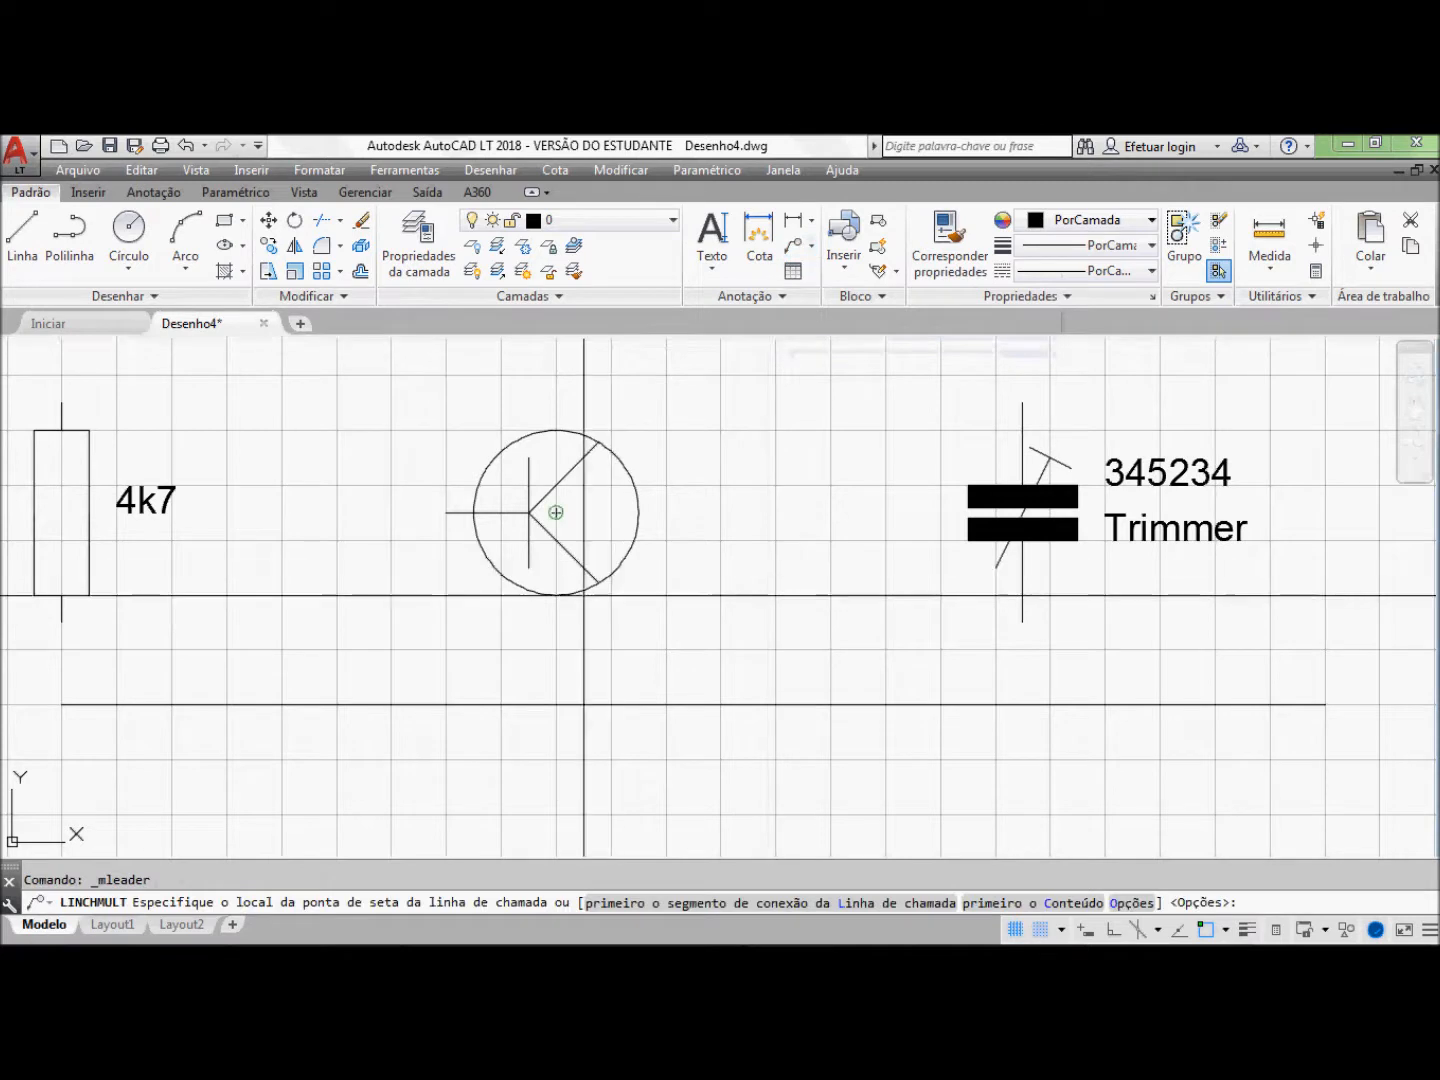
click(599, 583)
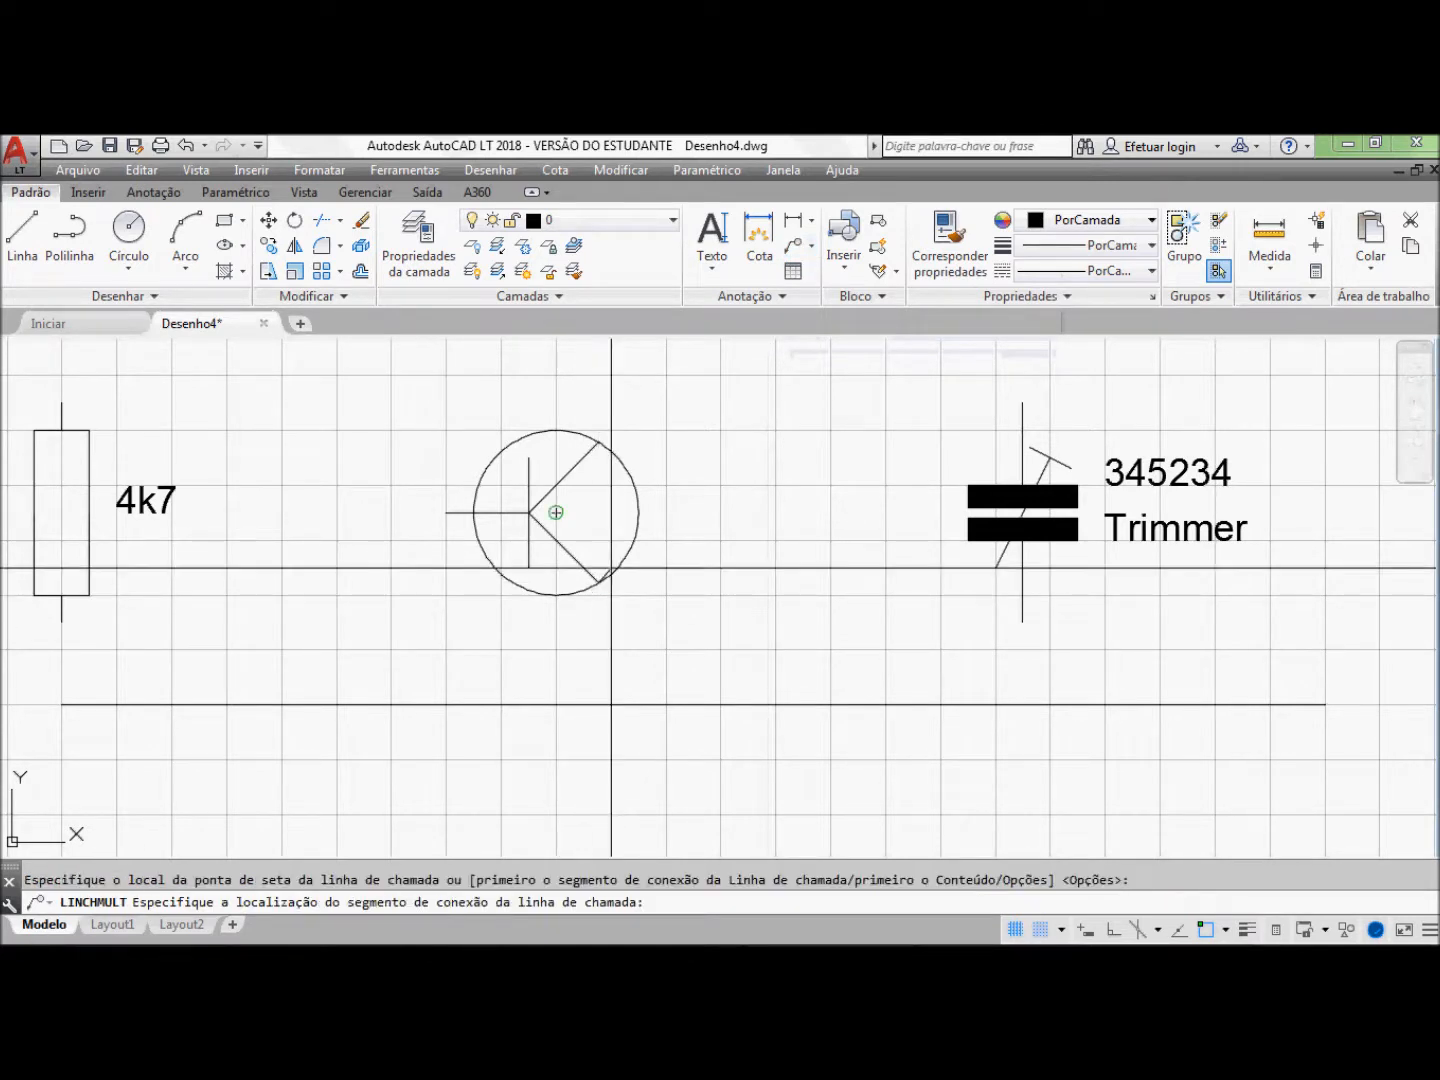
click(529, 513)
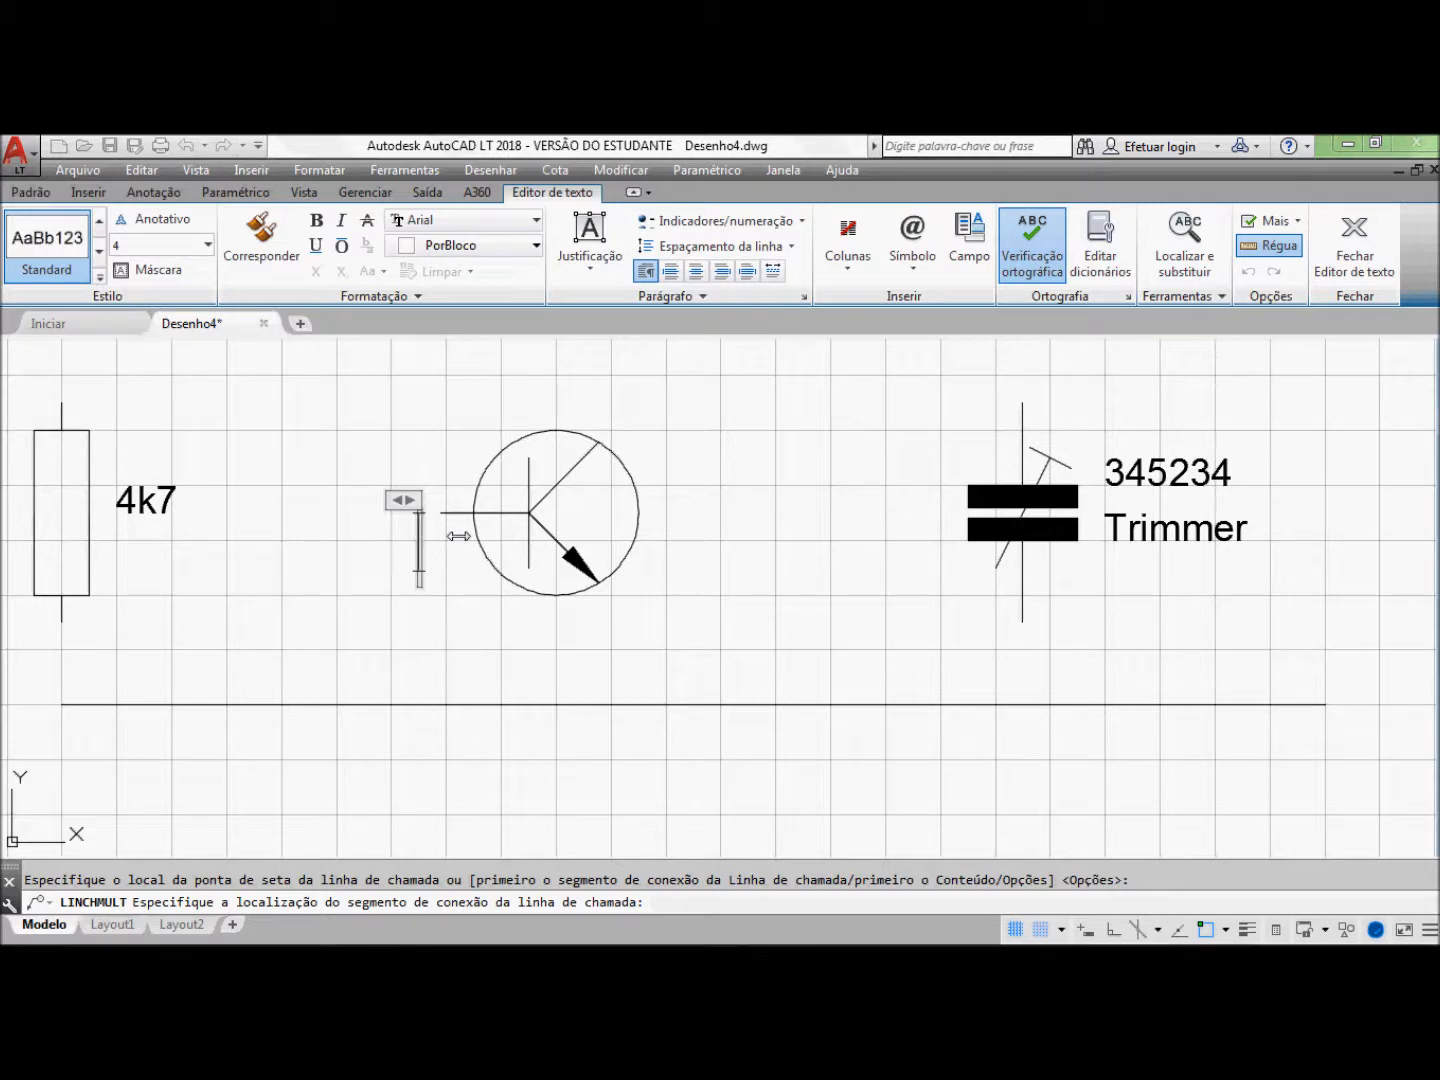
key(Escape)
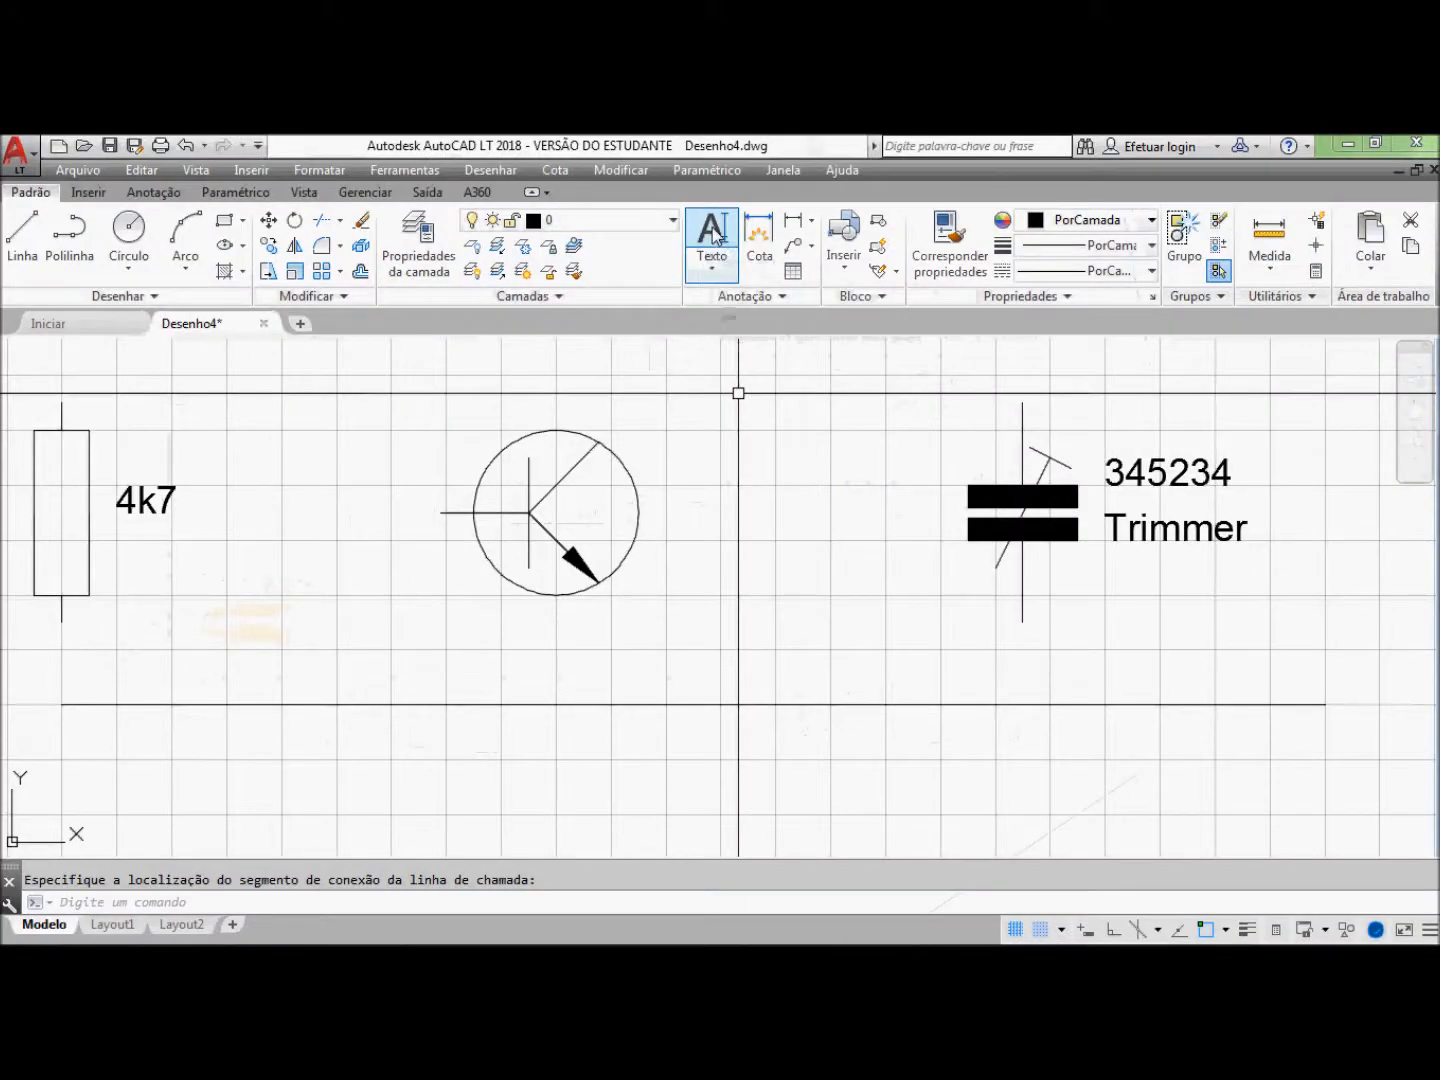
Step: Add single-line text labels B beside the base lead, E below the arrow's tip and C above the upper diagonal's end
click(716, 231)
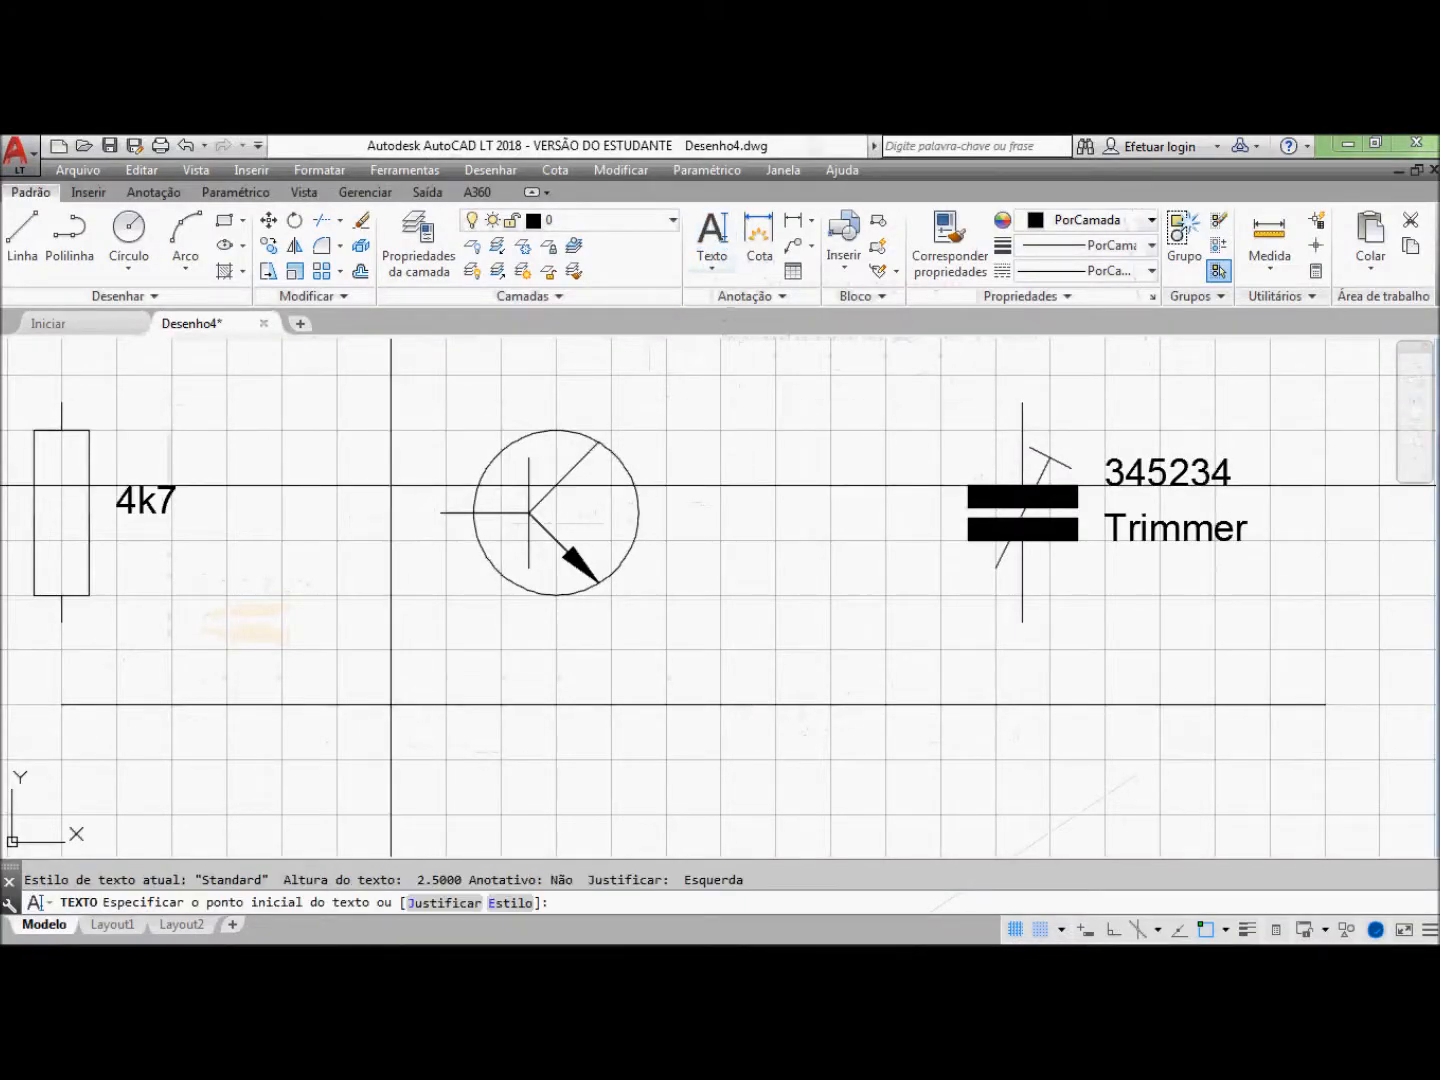
click(391, 514)
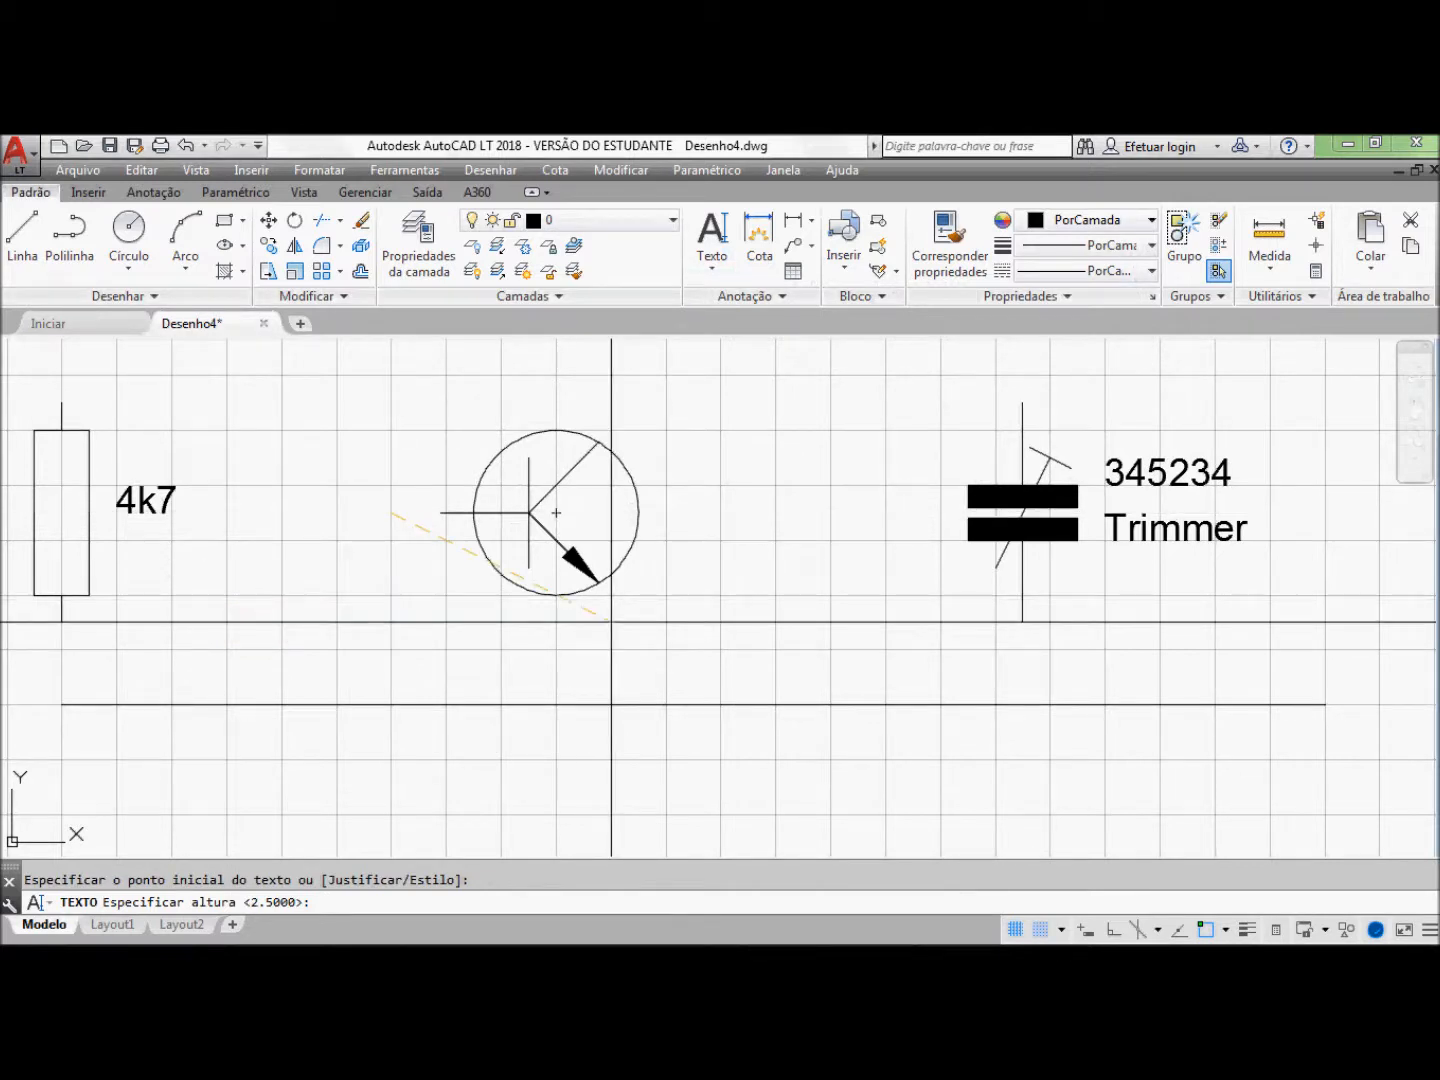
click(611, 622)
key(Return)
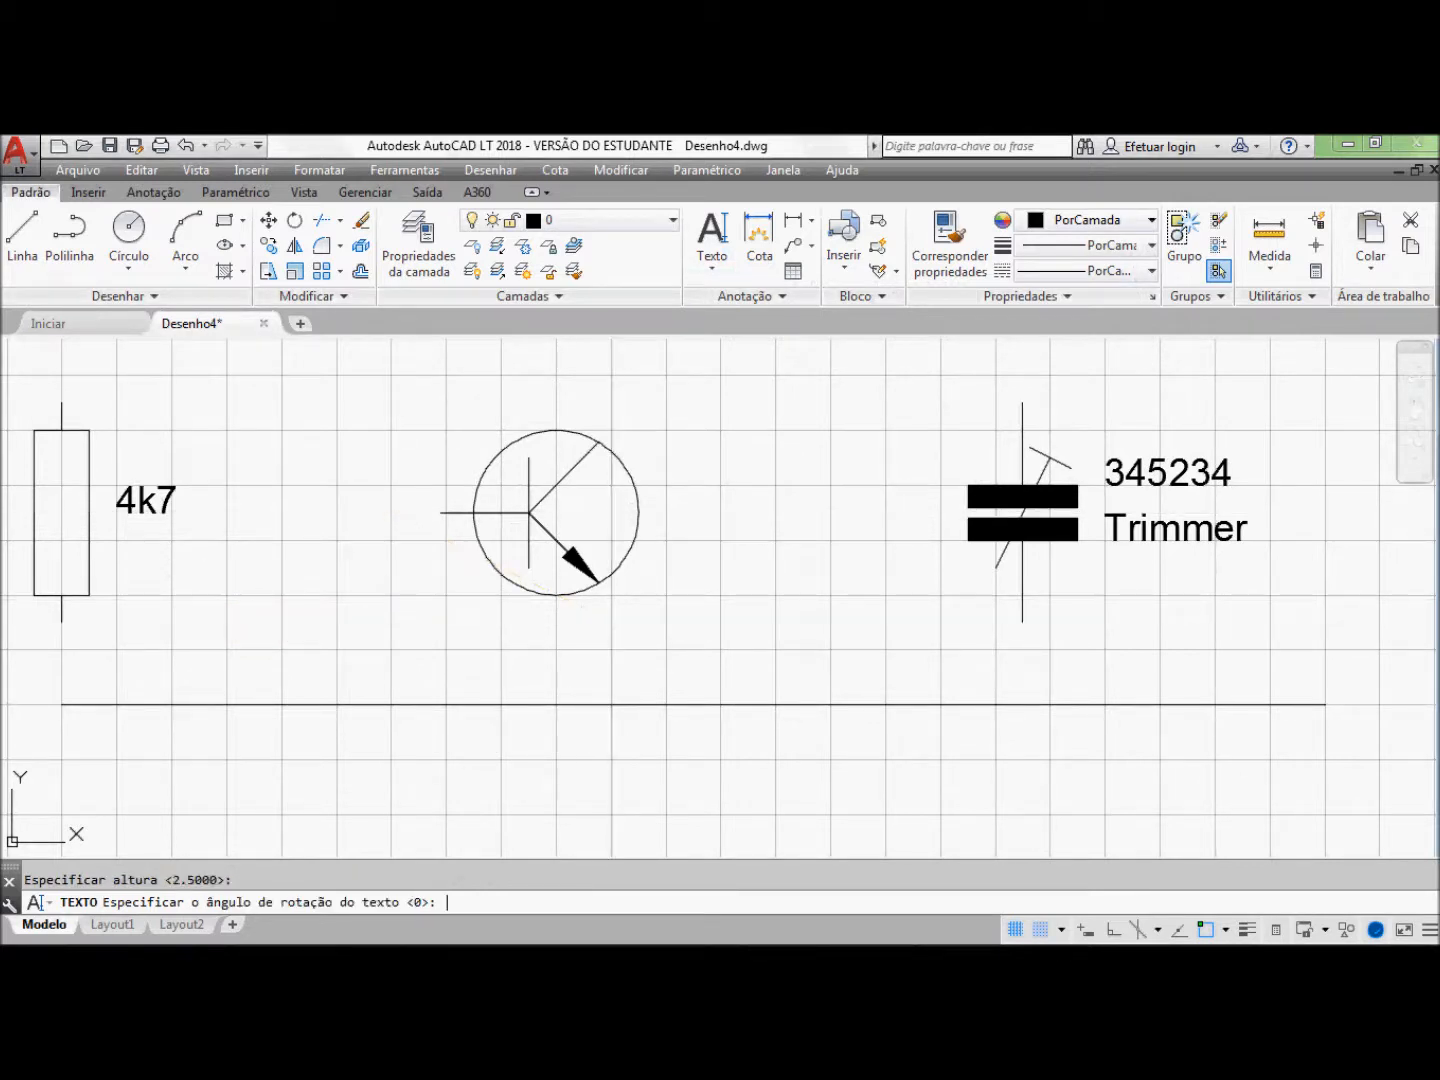
text(B)
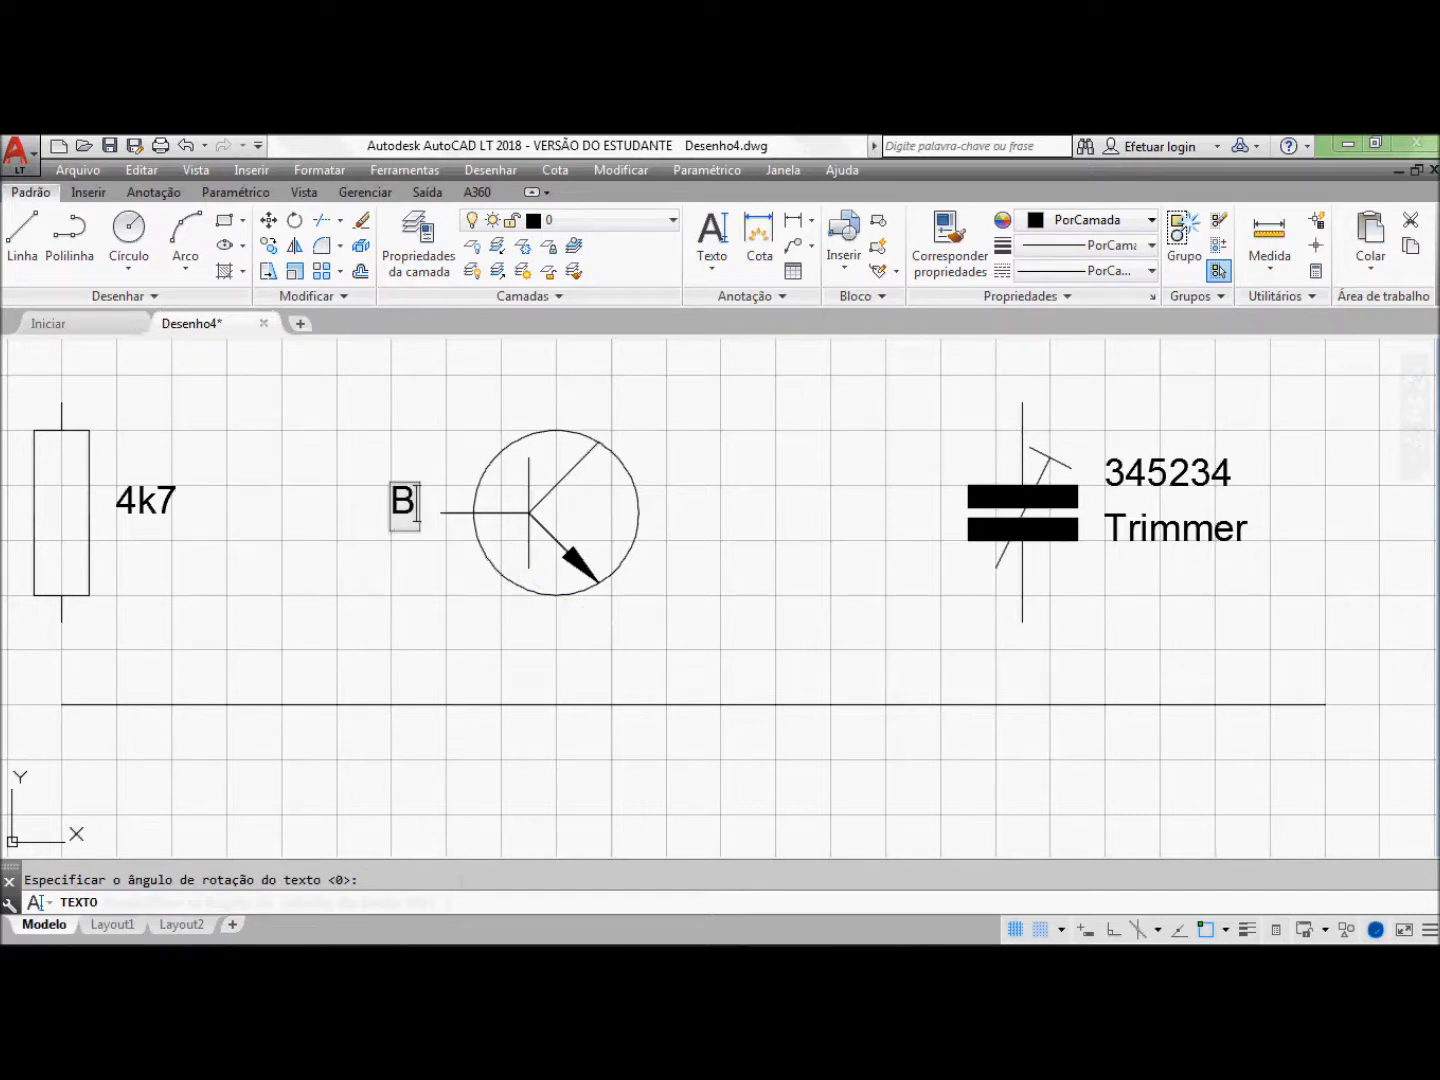
click(608, 622)
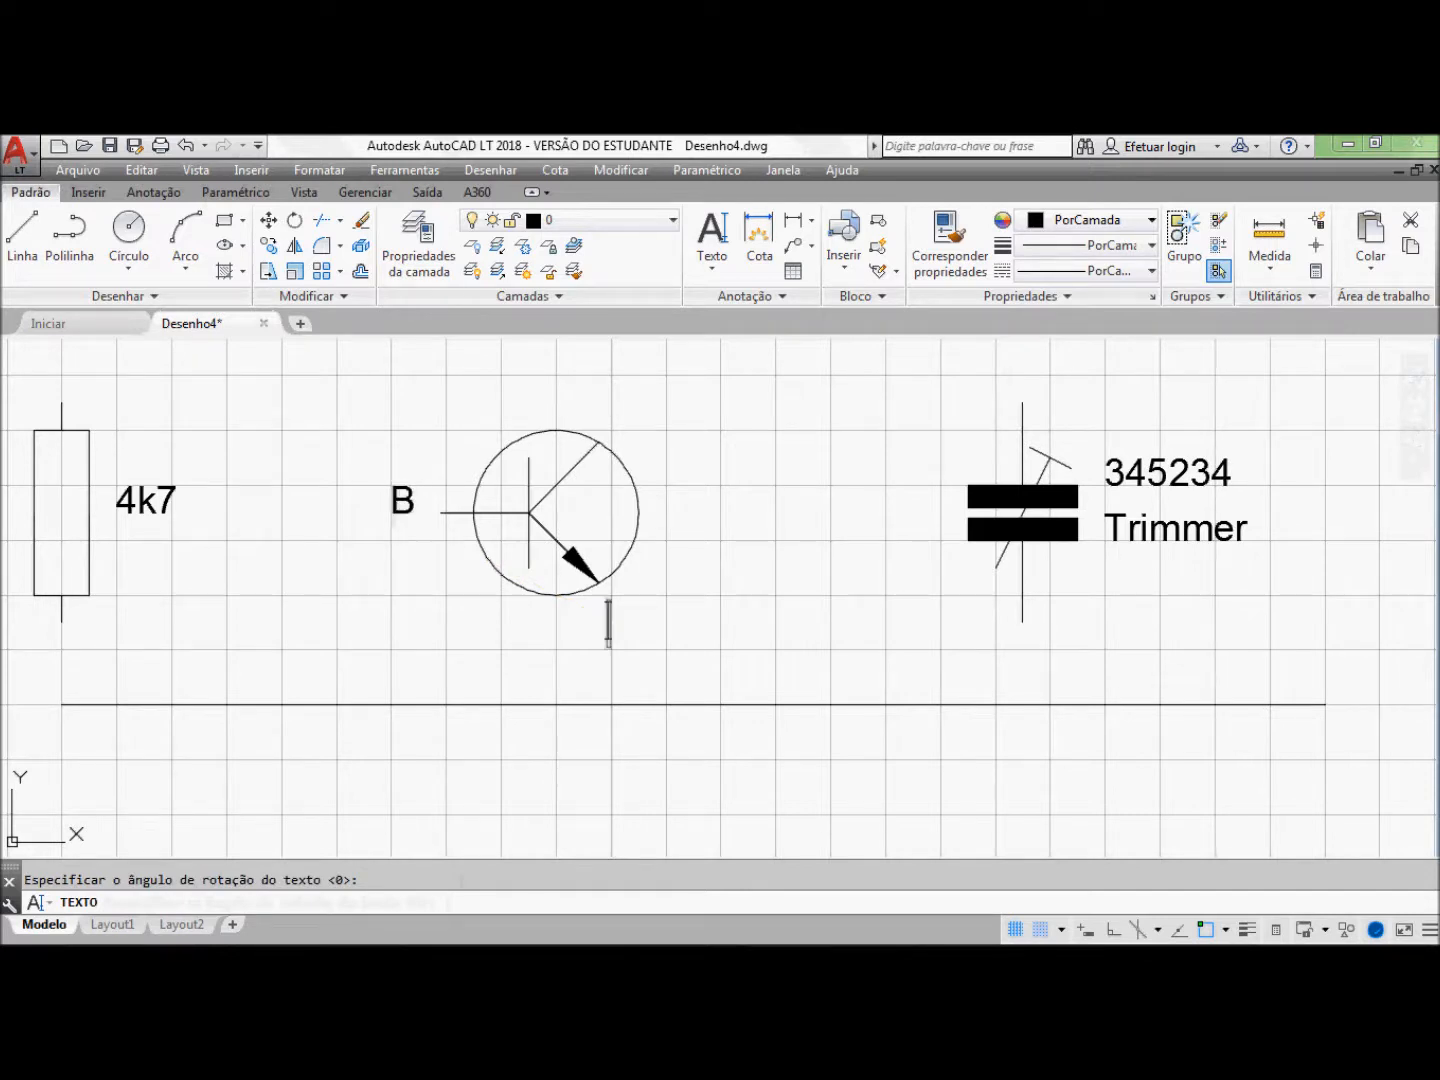
text(E)
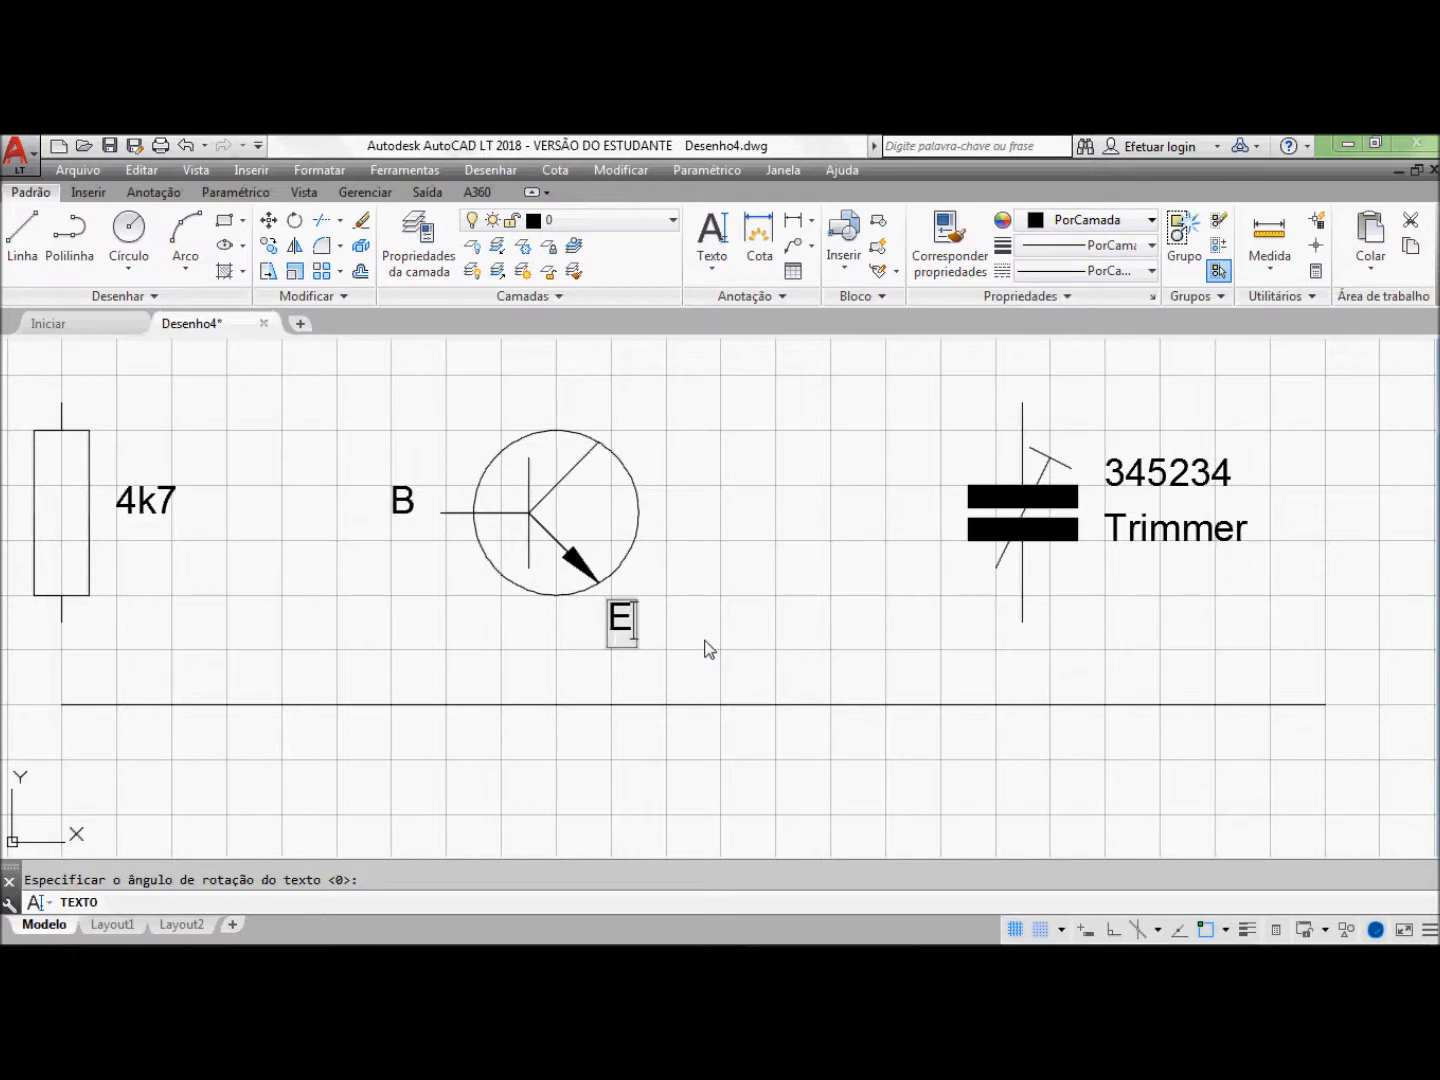
click(638, 406)
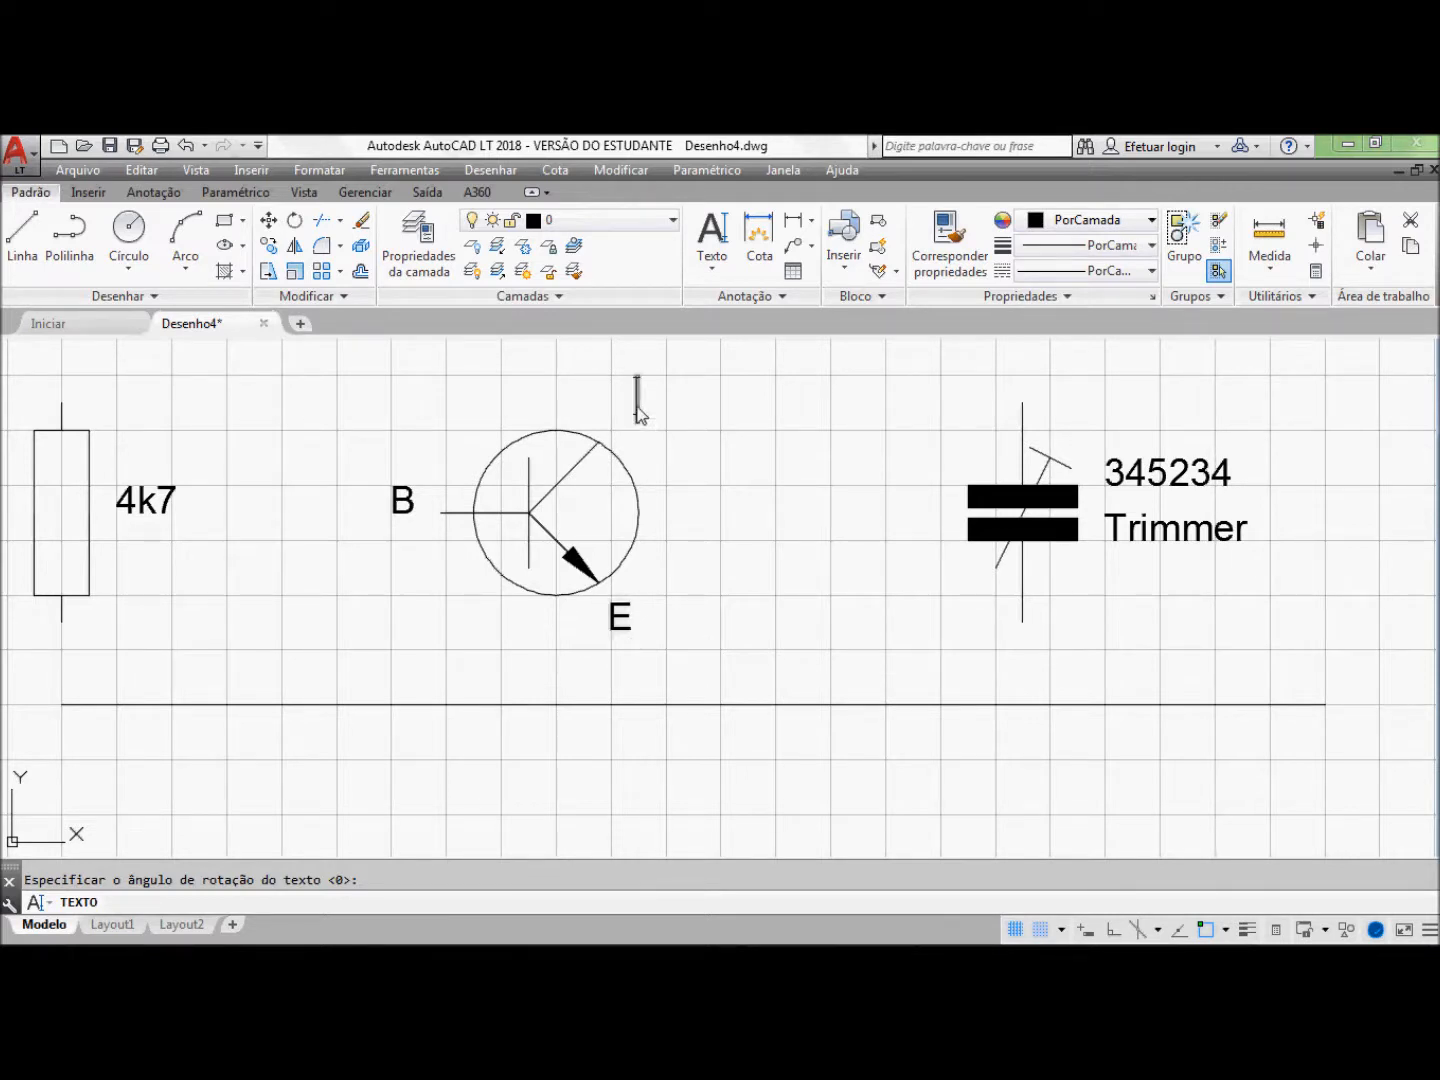
text(C)
click(745, 419)
key(Return)
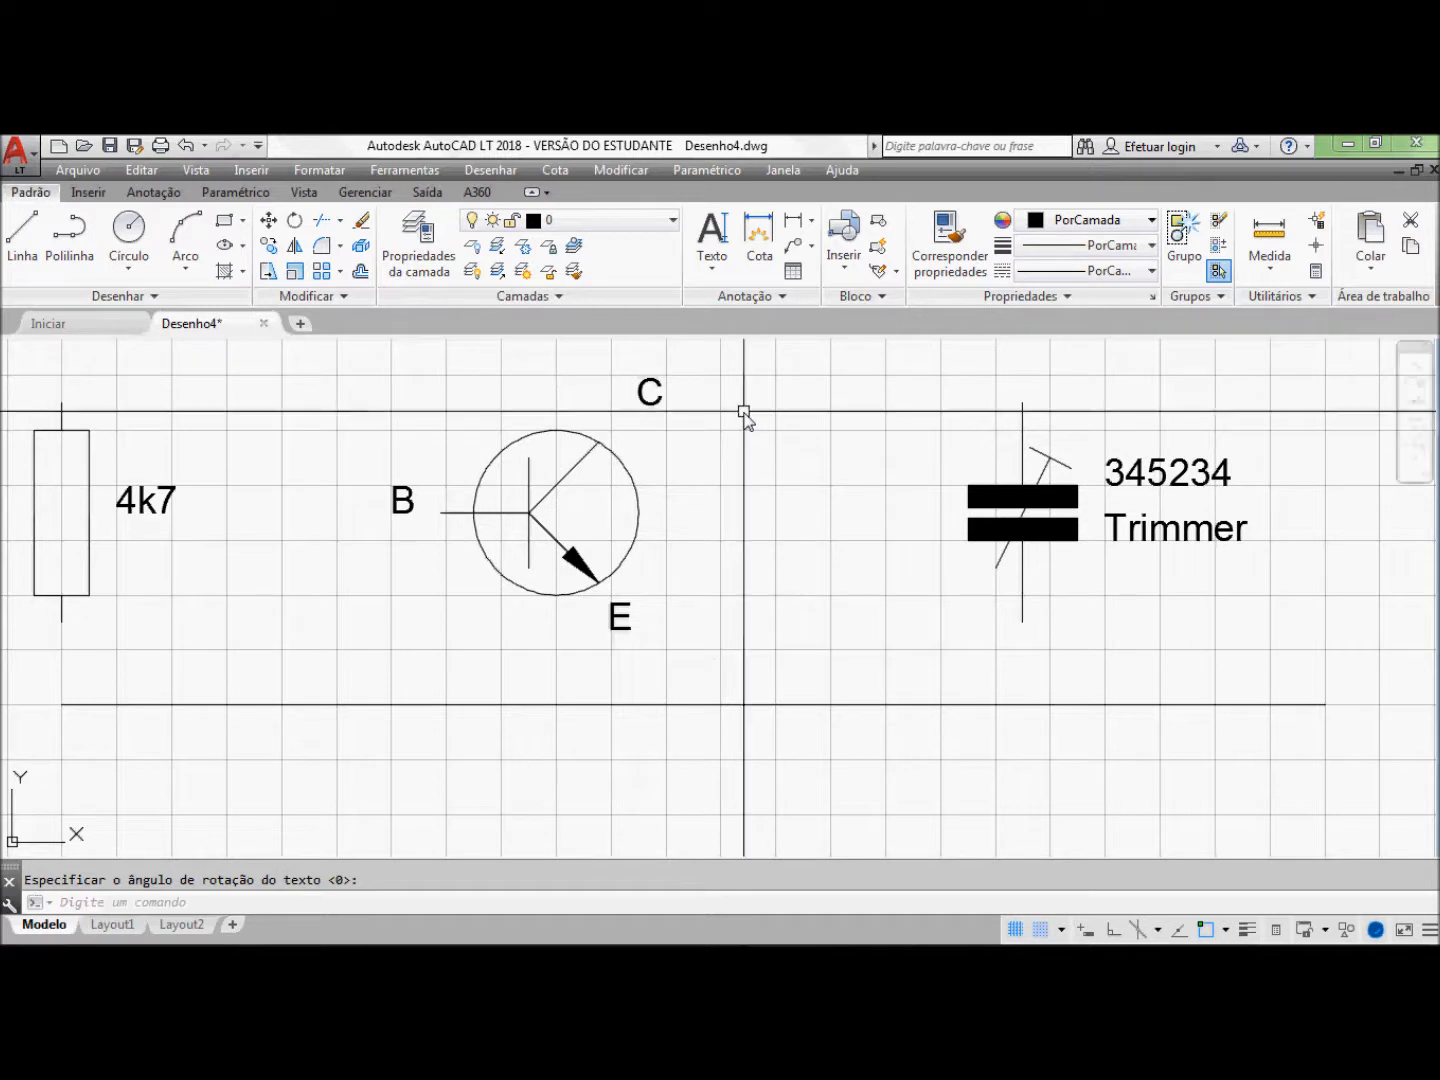
key(Escape)
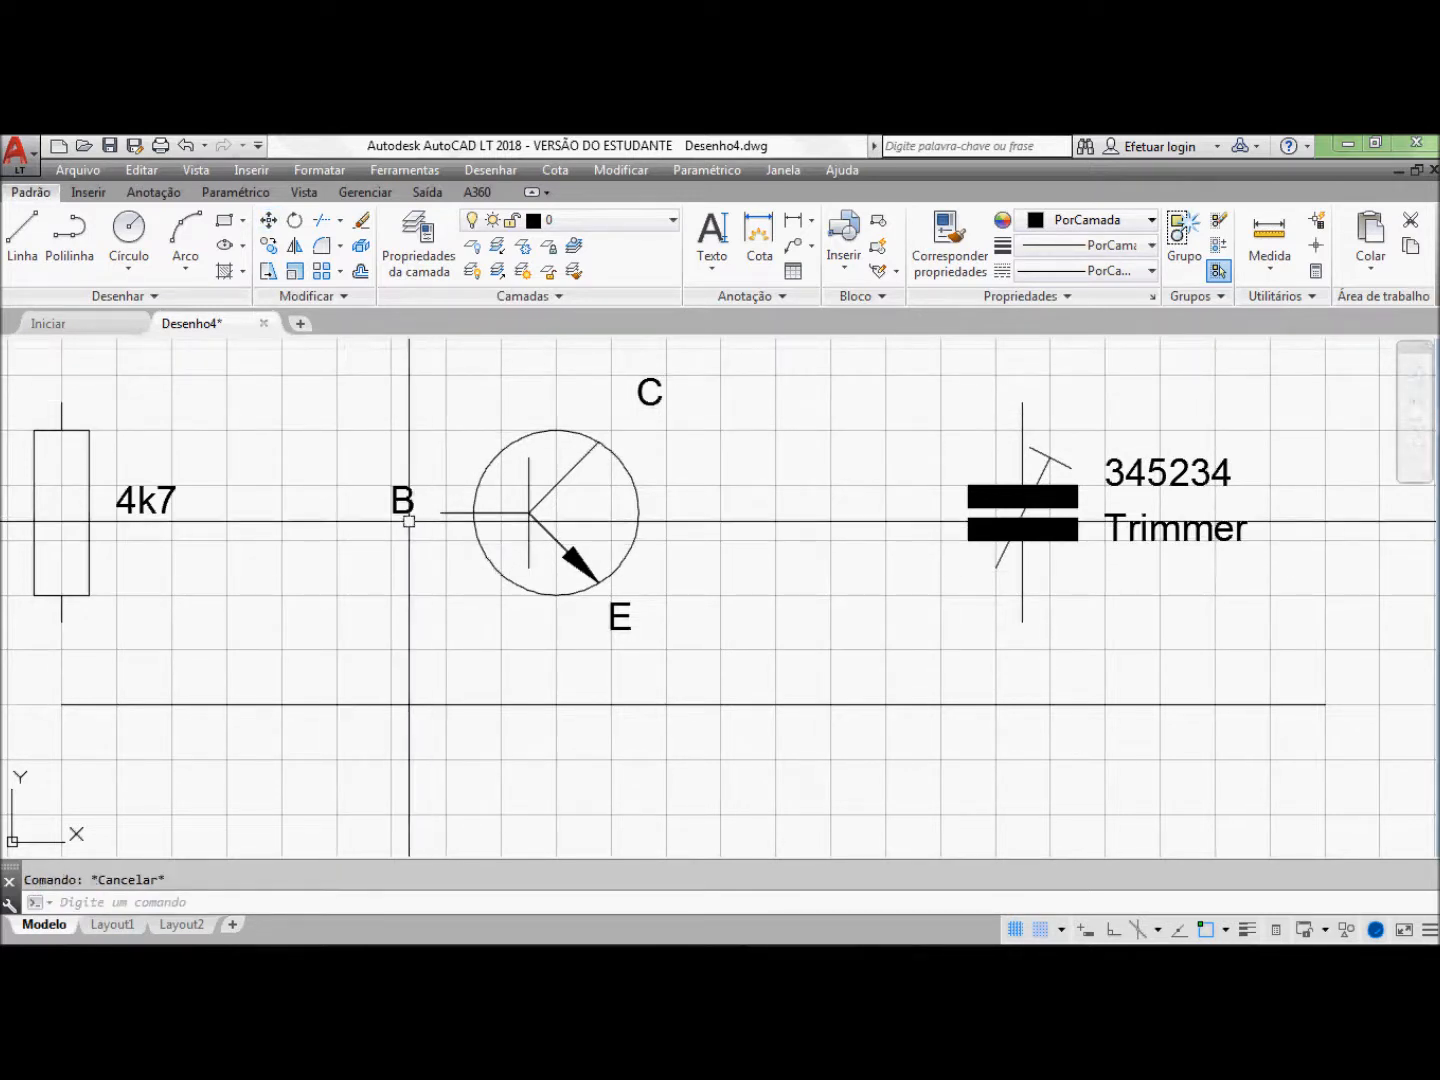
Step: Turn off grid snap and move the B label to just above the outer end of the base lead
click(1040, 930)
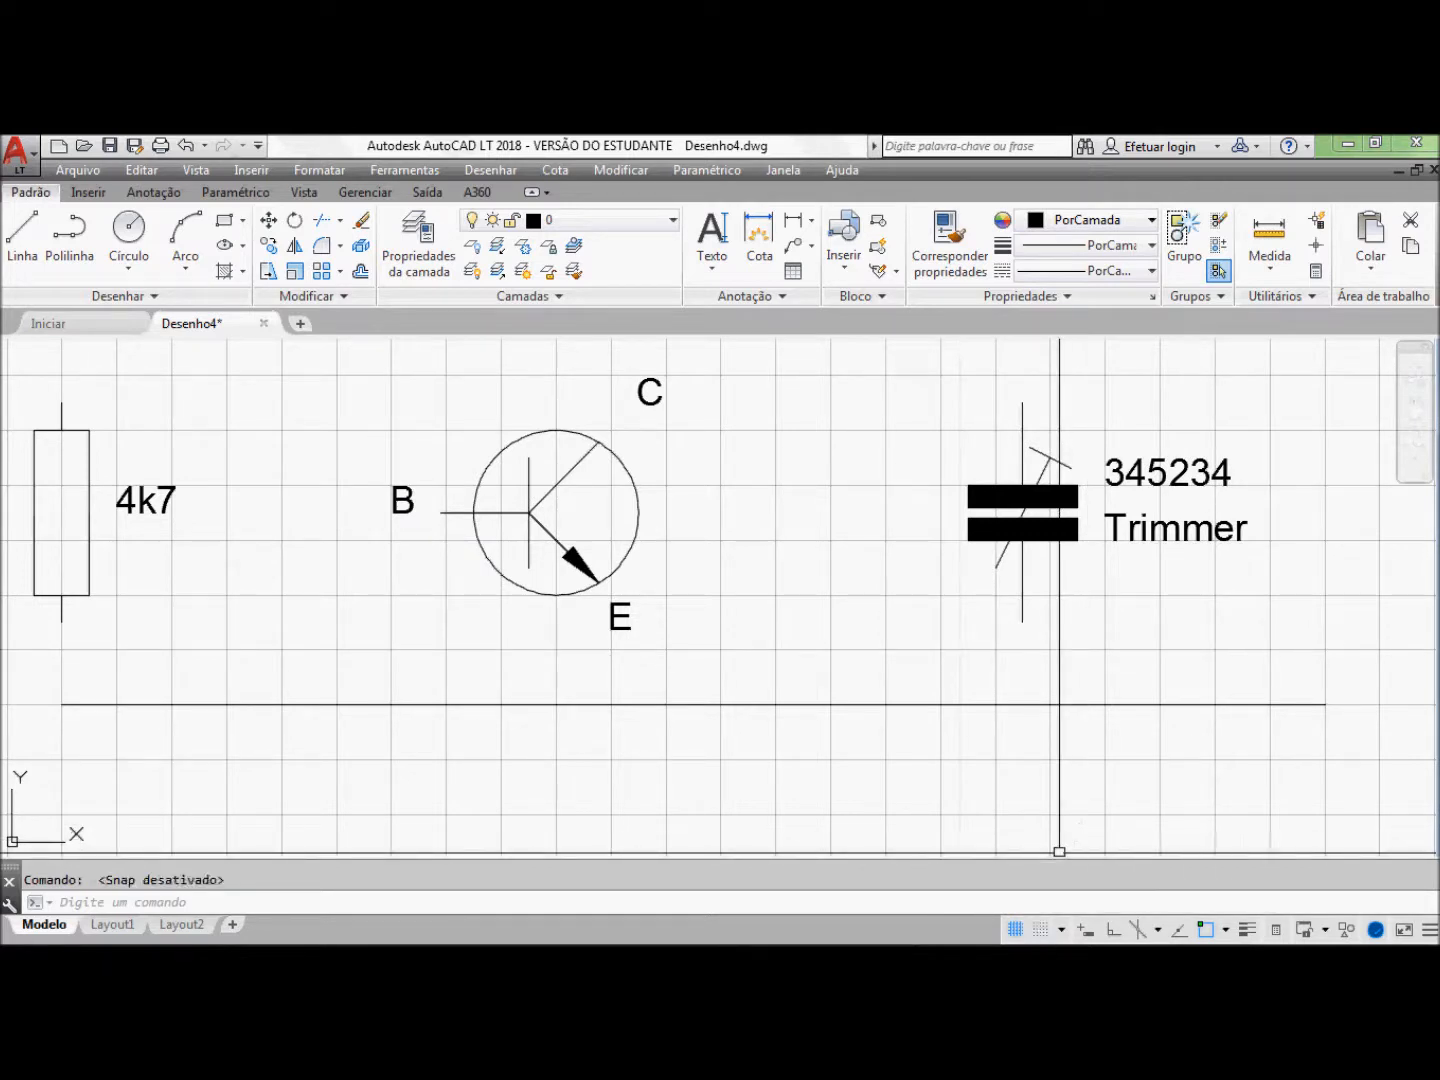
click(268, 220)
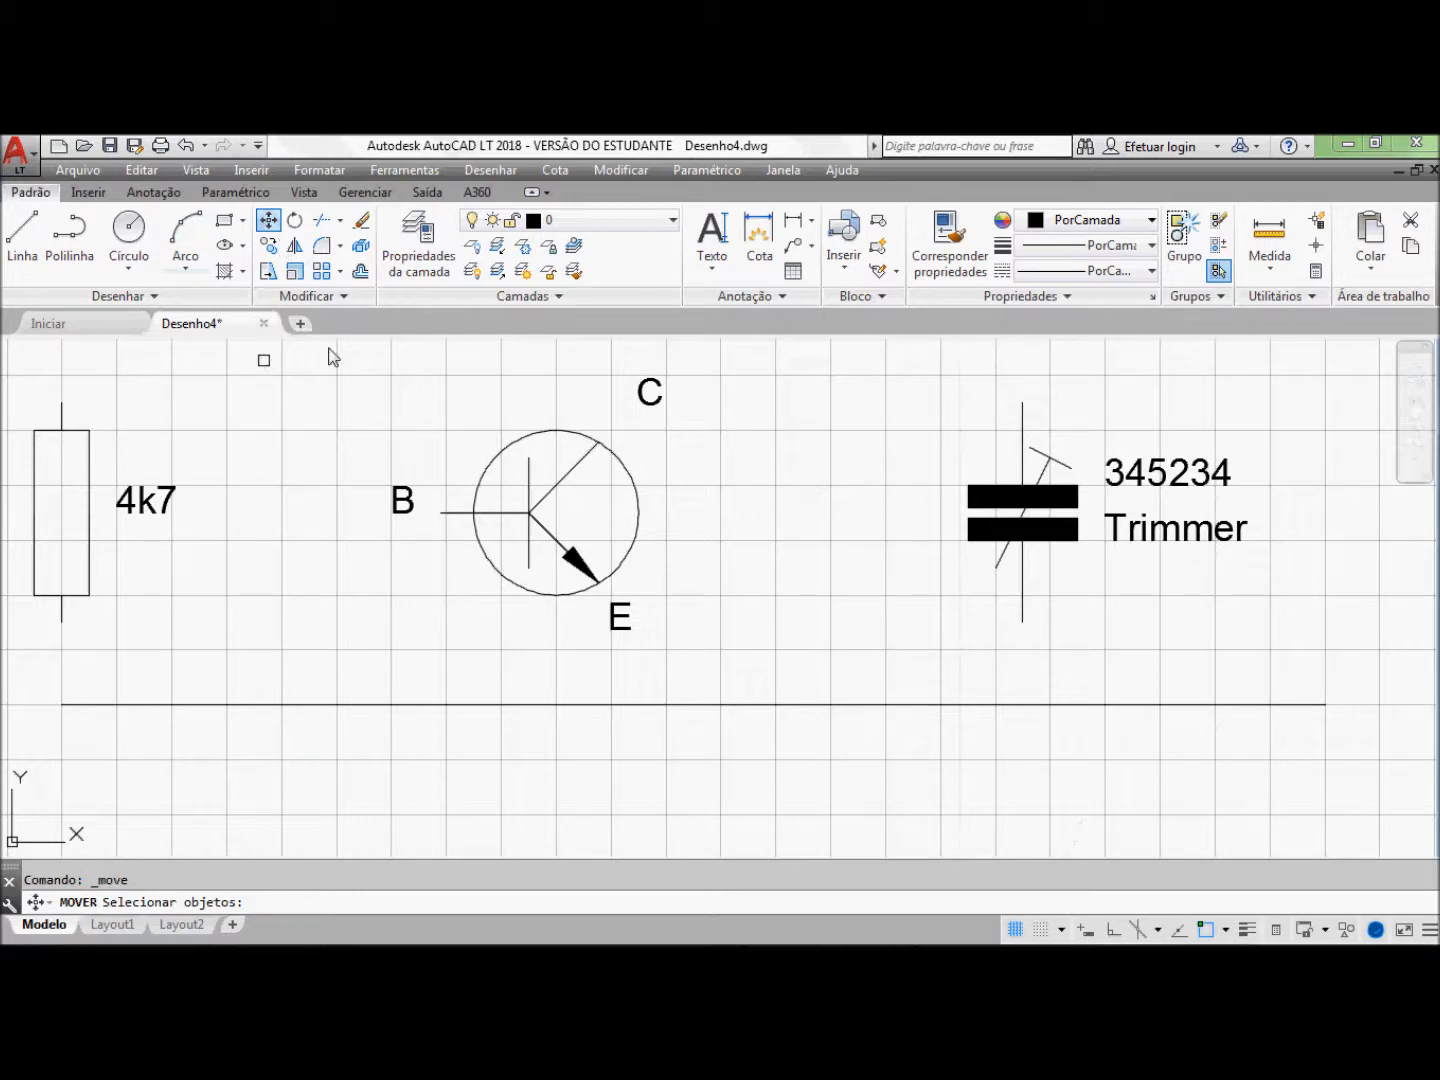
click(403, 500)
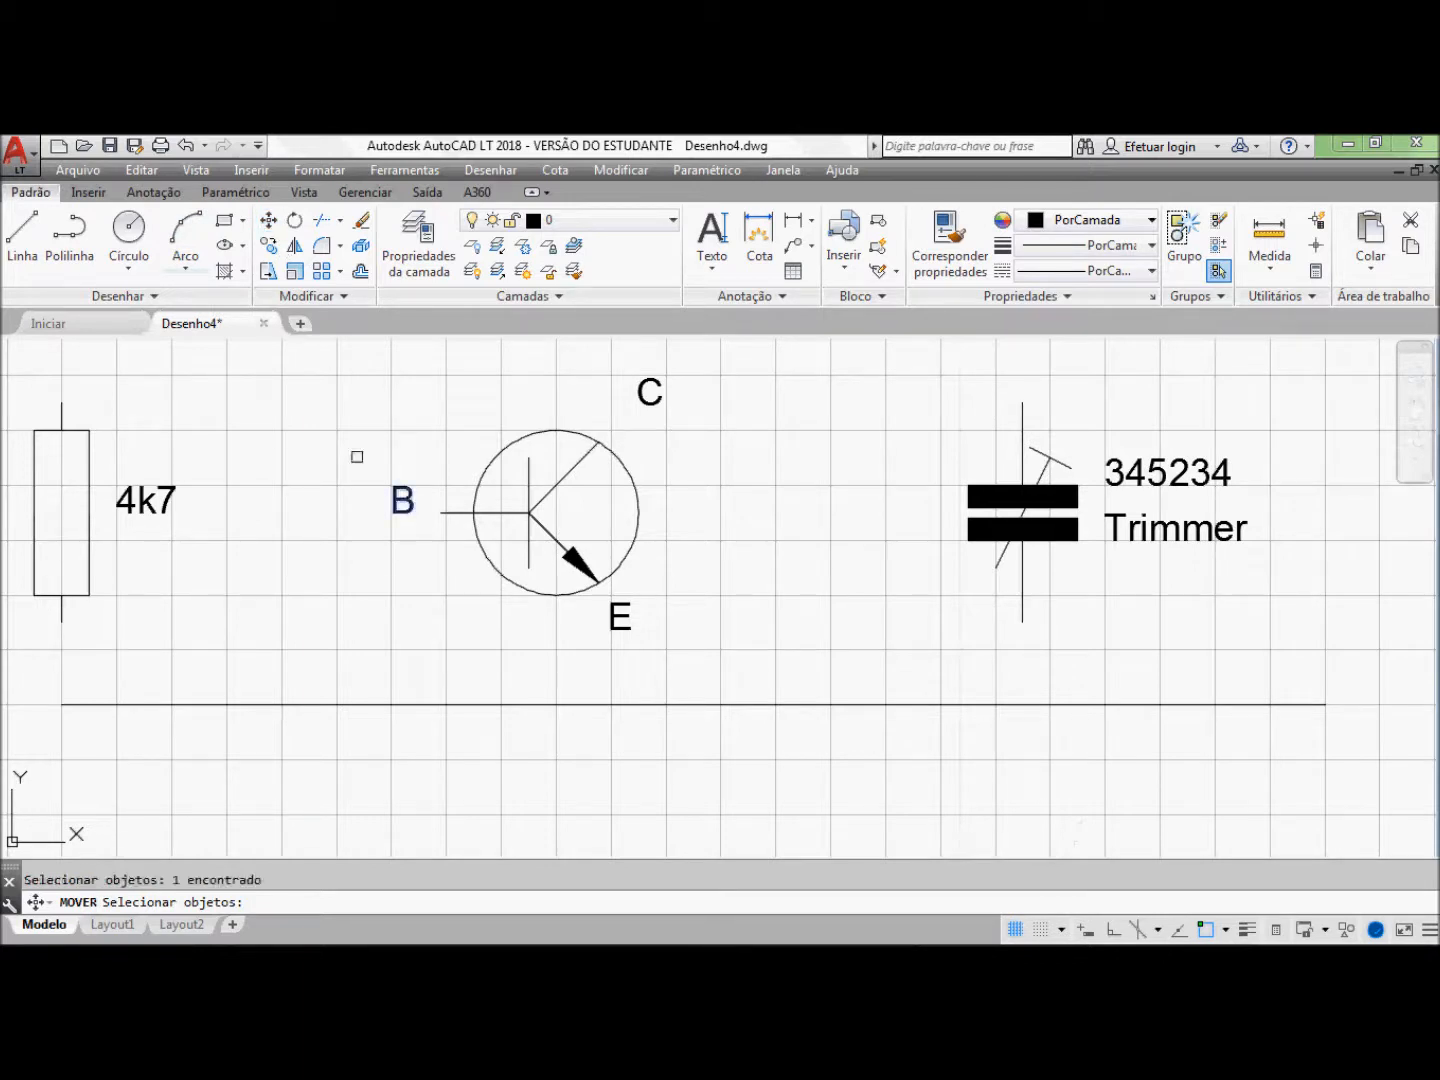
key(Return)
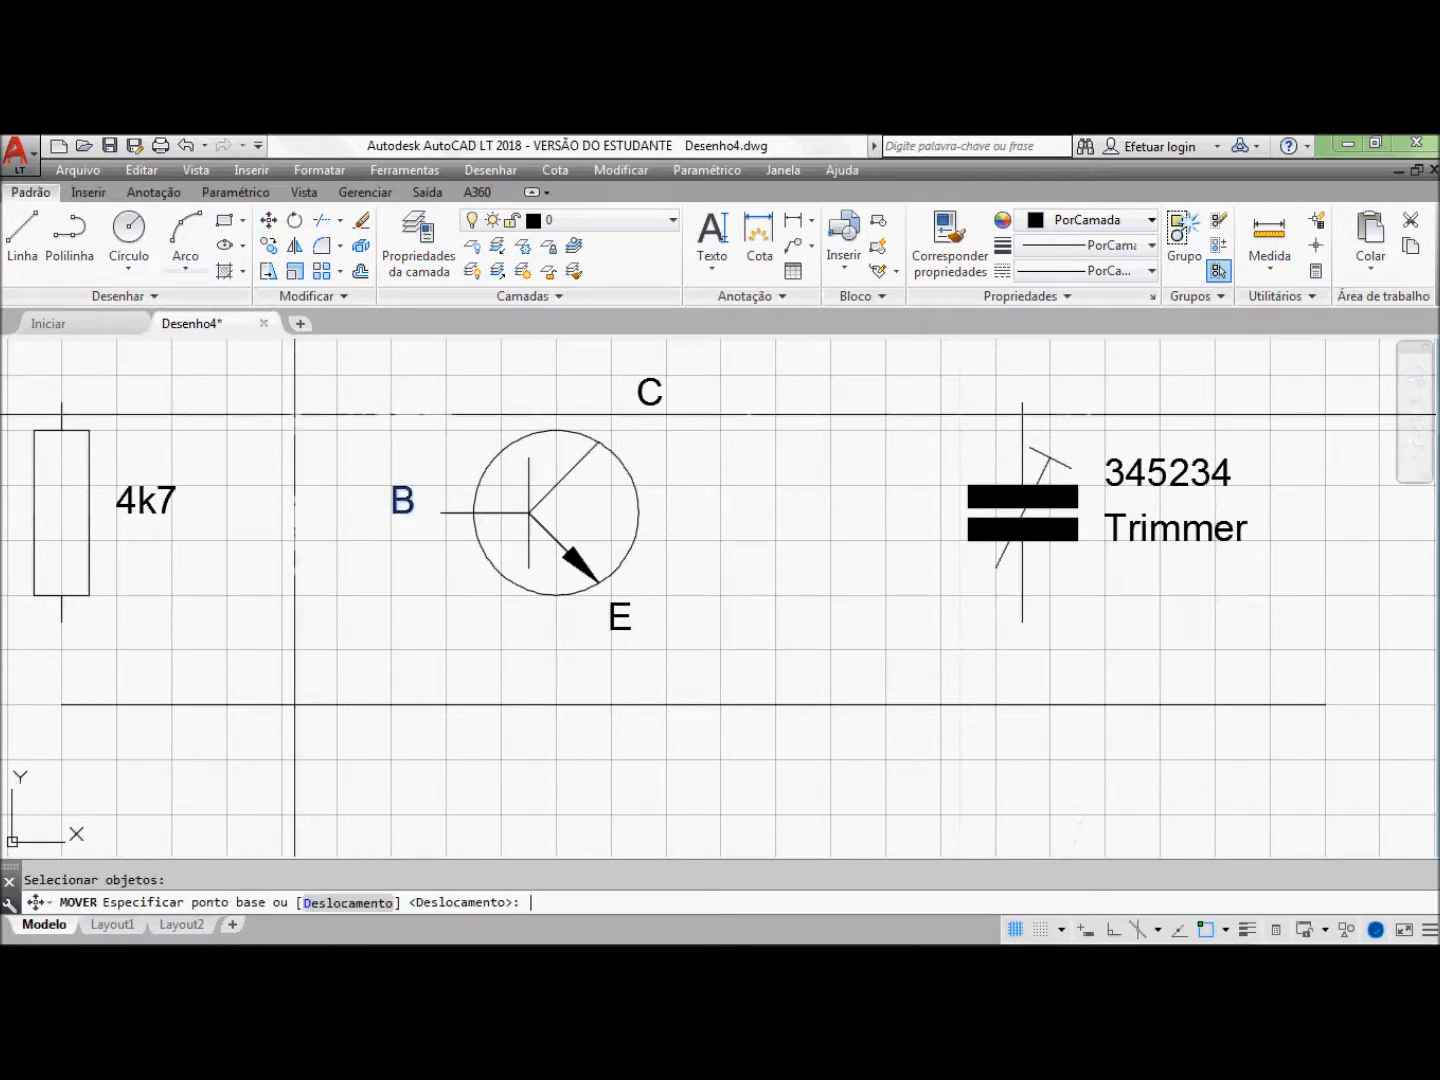
click(294, 412)
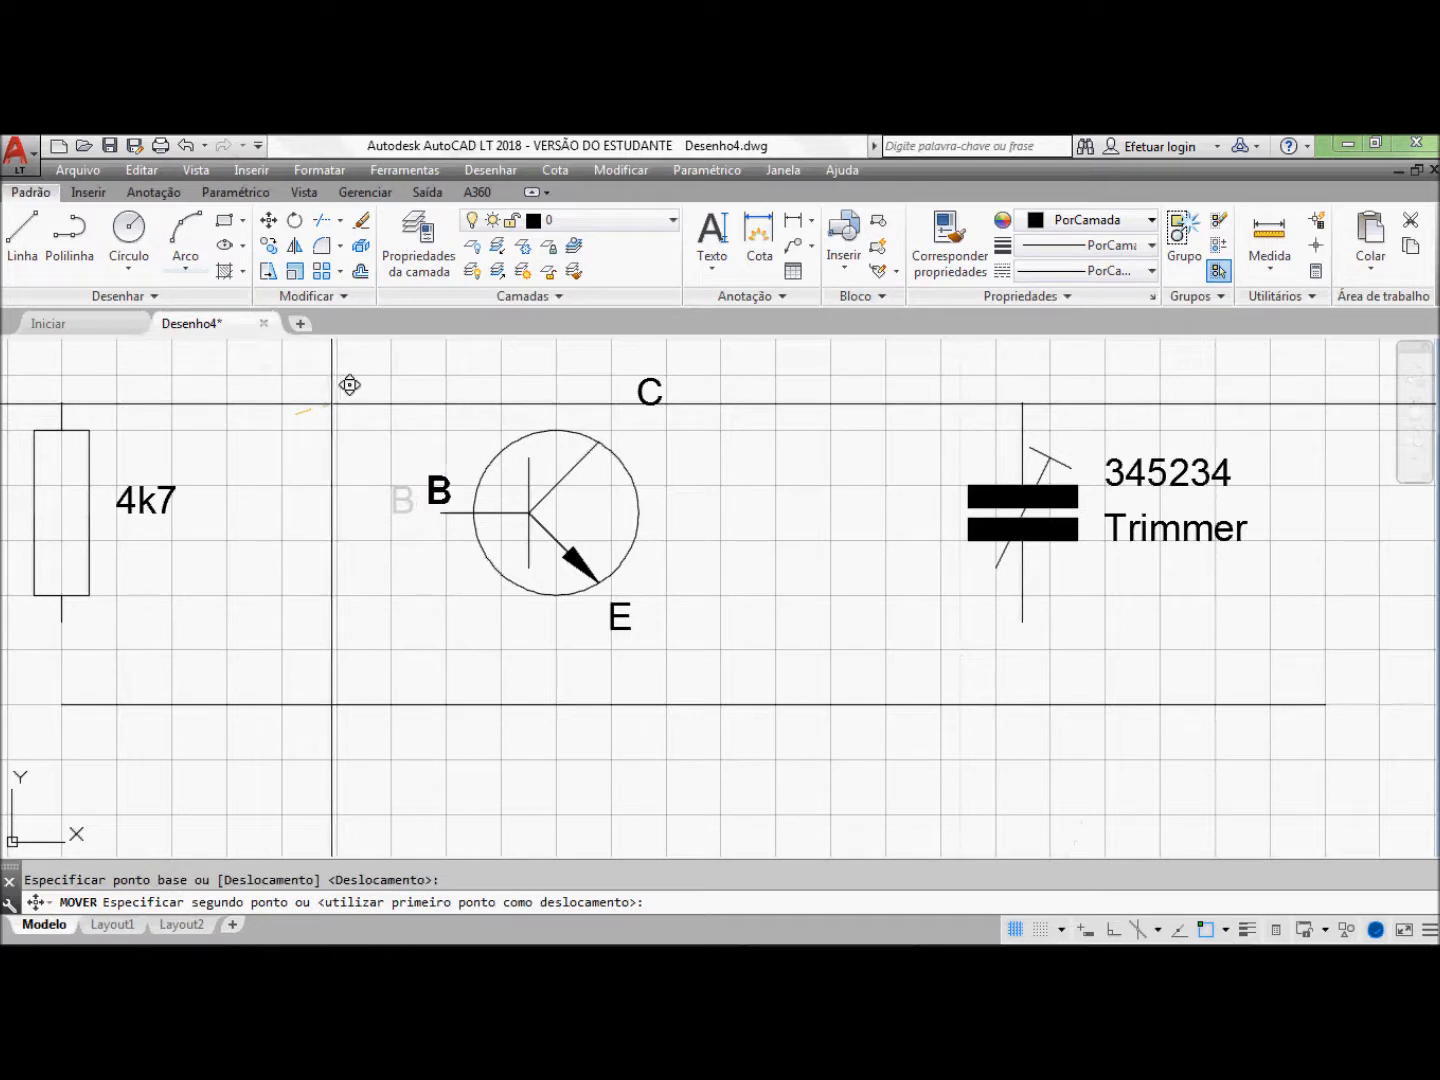
click(335, 404)
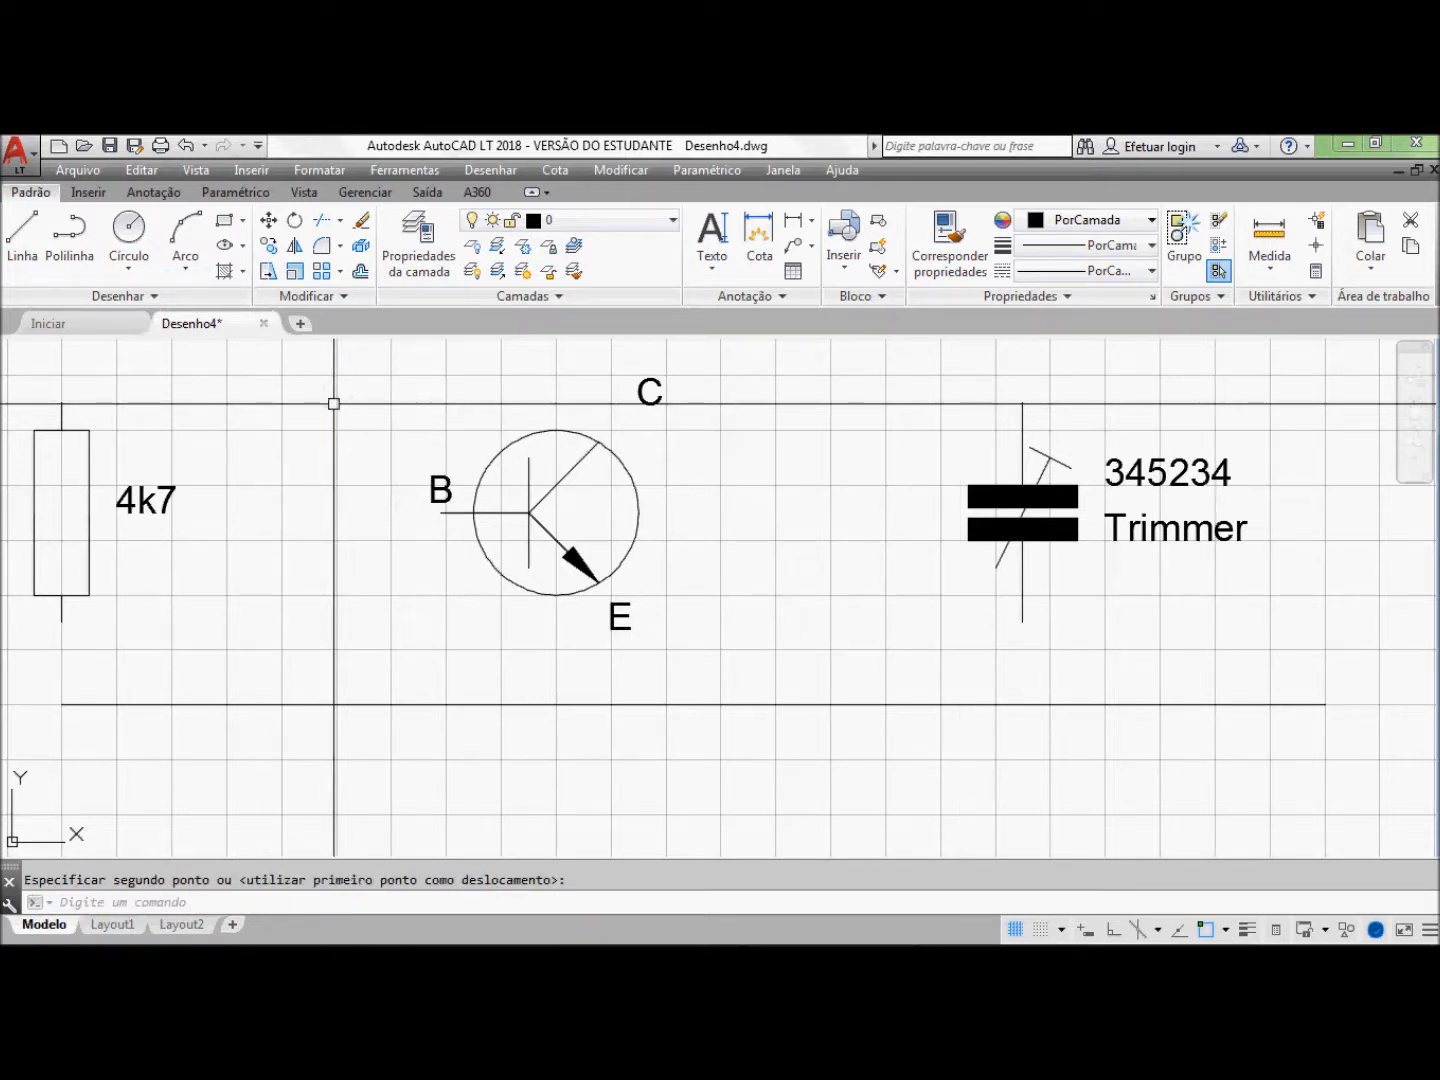
Step: Move the C label closer to the circle, just above the upper diagonal's end
key(Return)
click(636, 398)
key(Return)
click(776, 486)
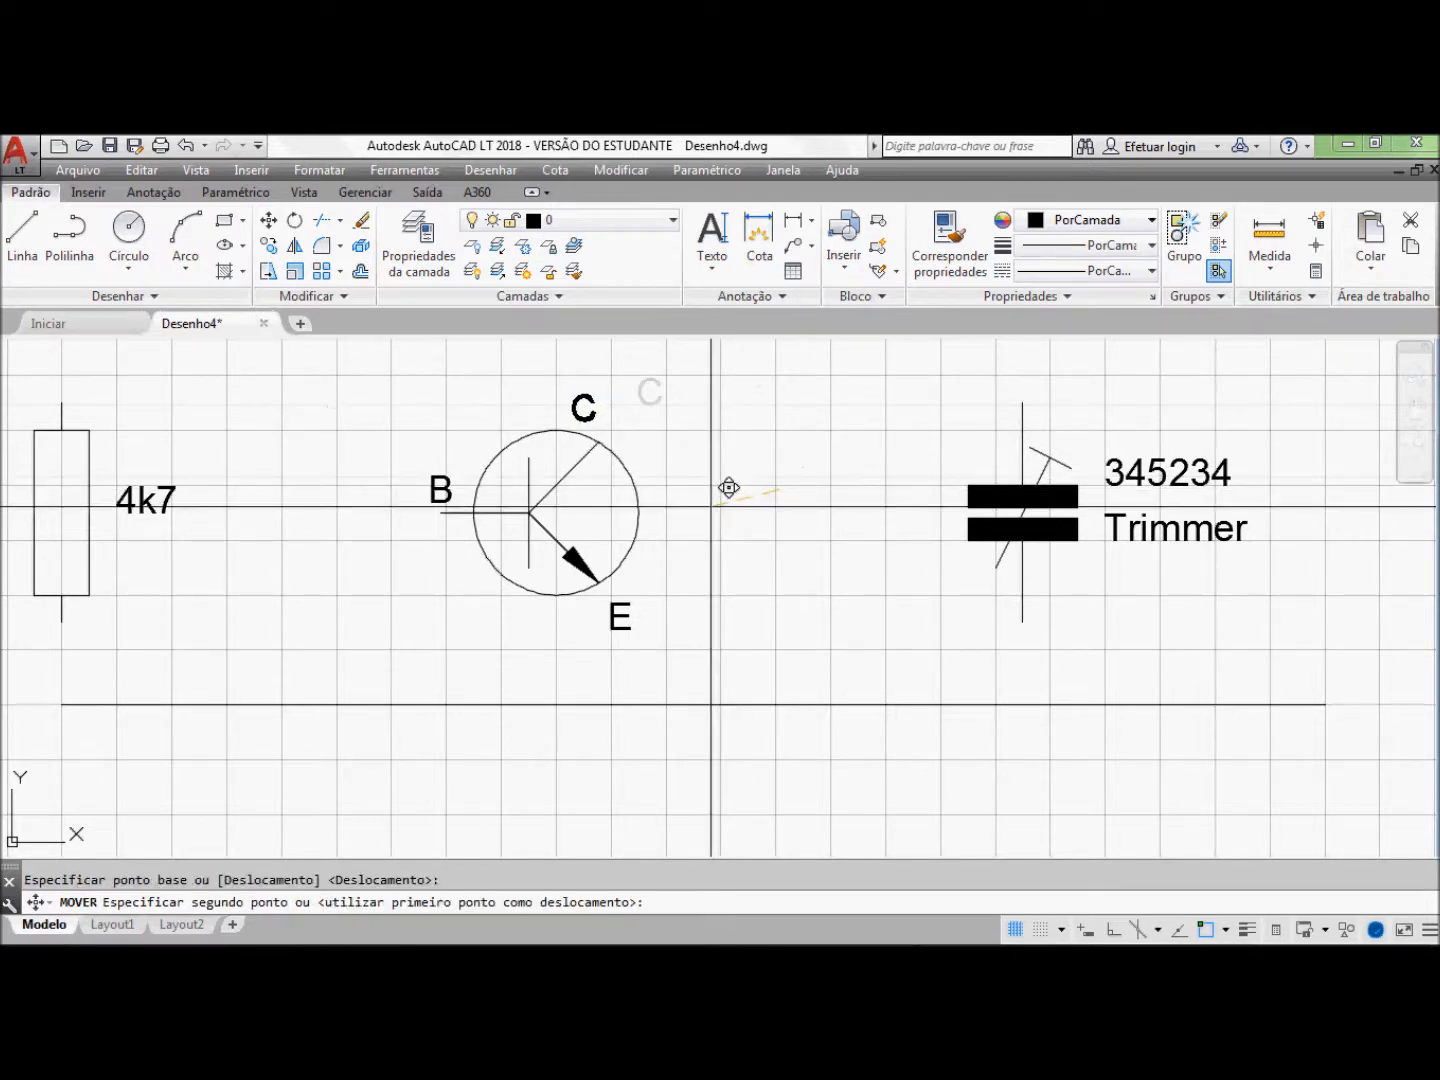
click(727, 487)
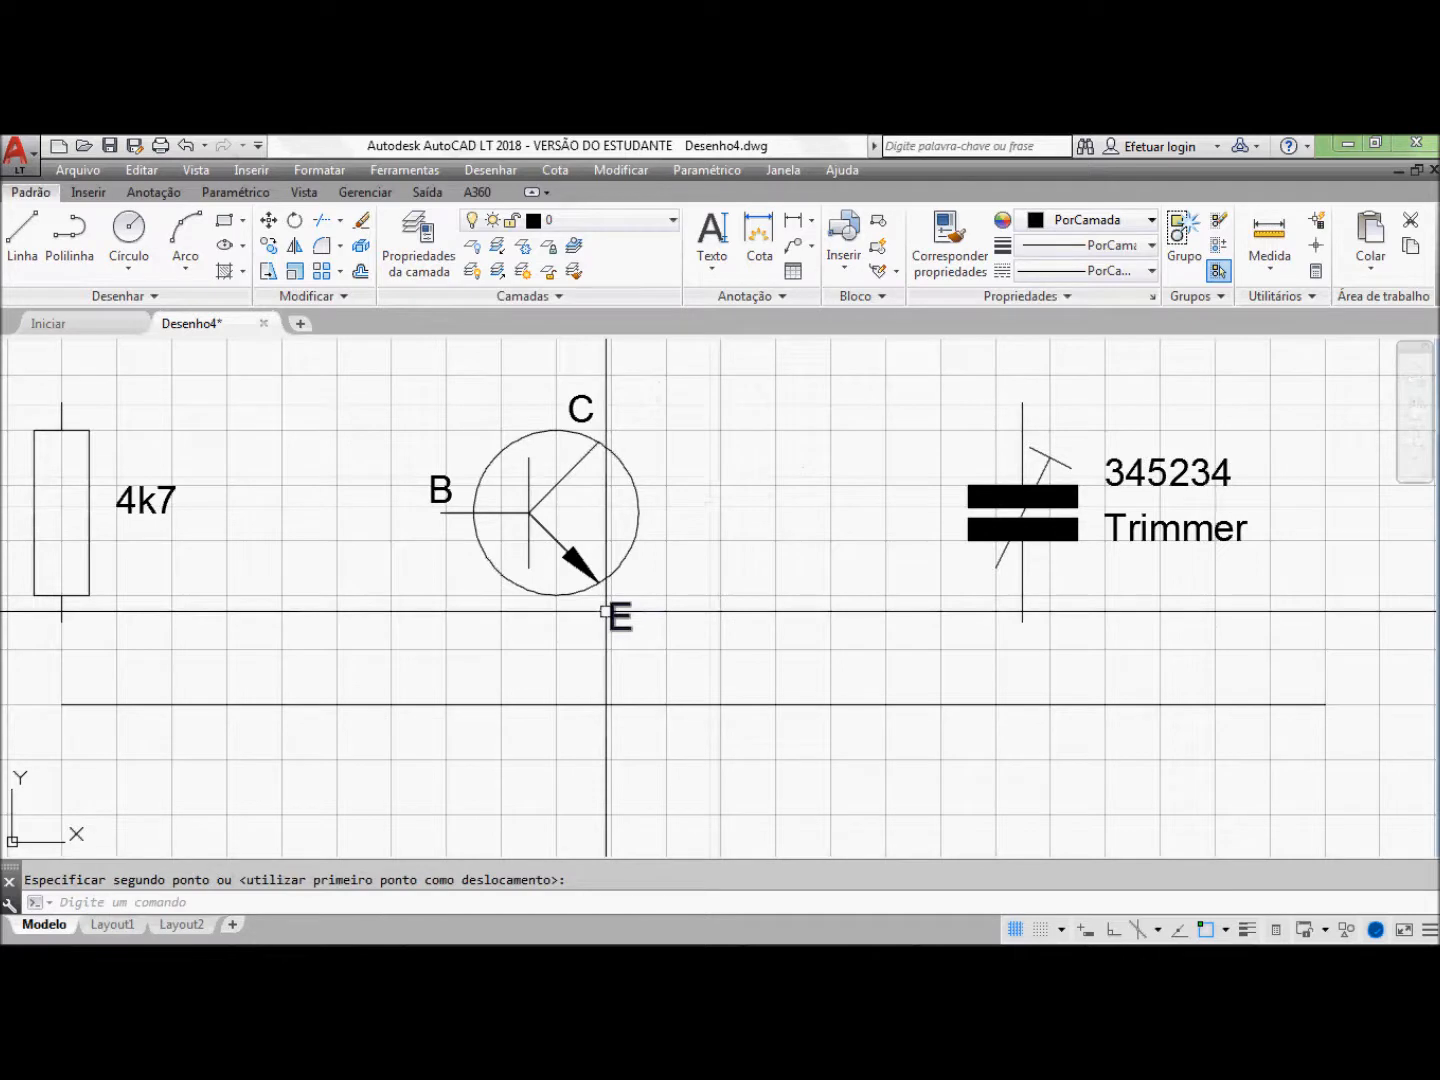
Step: Move the E label leftward to sit just below the circle, under the C label
key(Return)
click(614, 615)
key(Return)
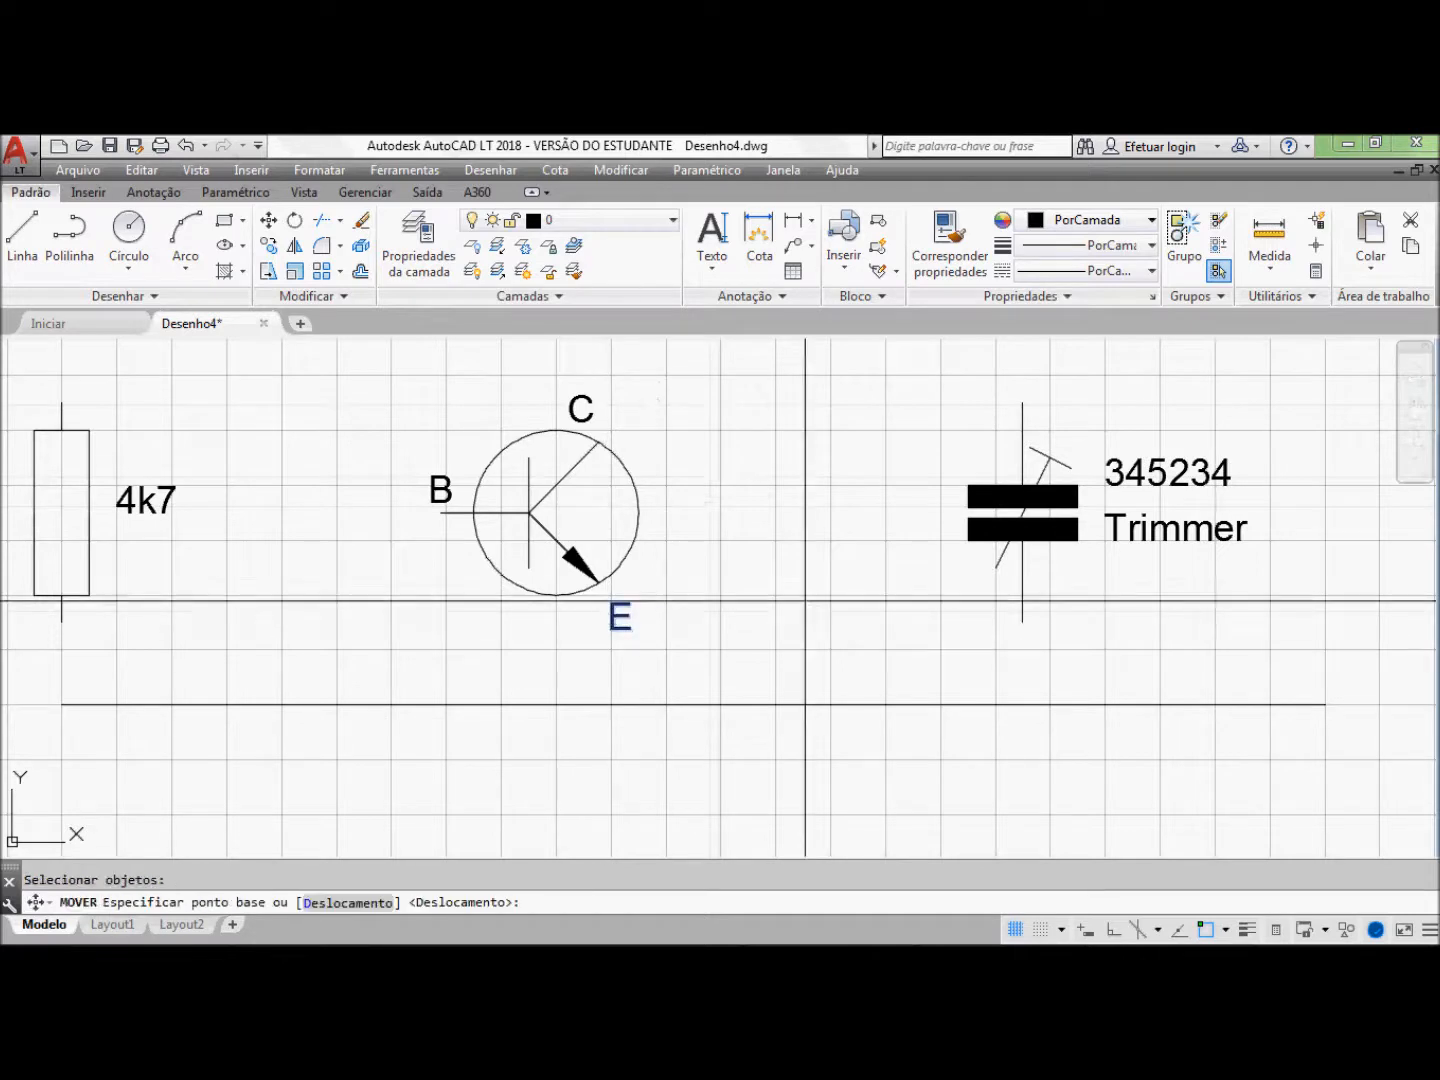
click(807, 598)
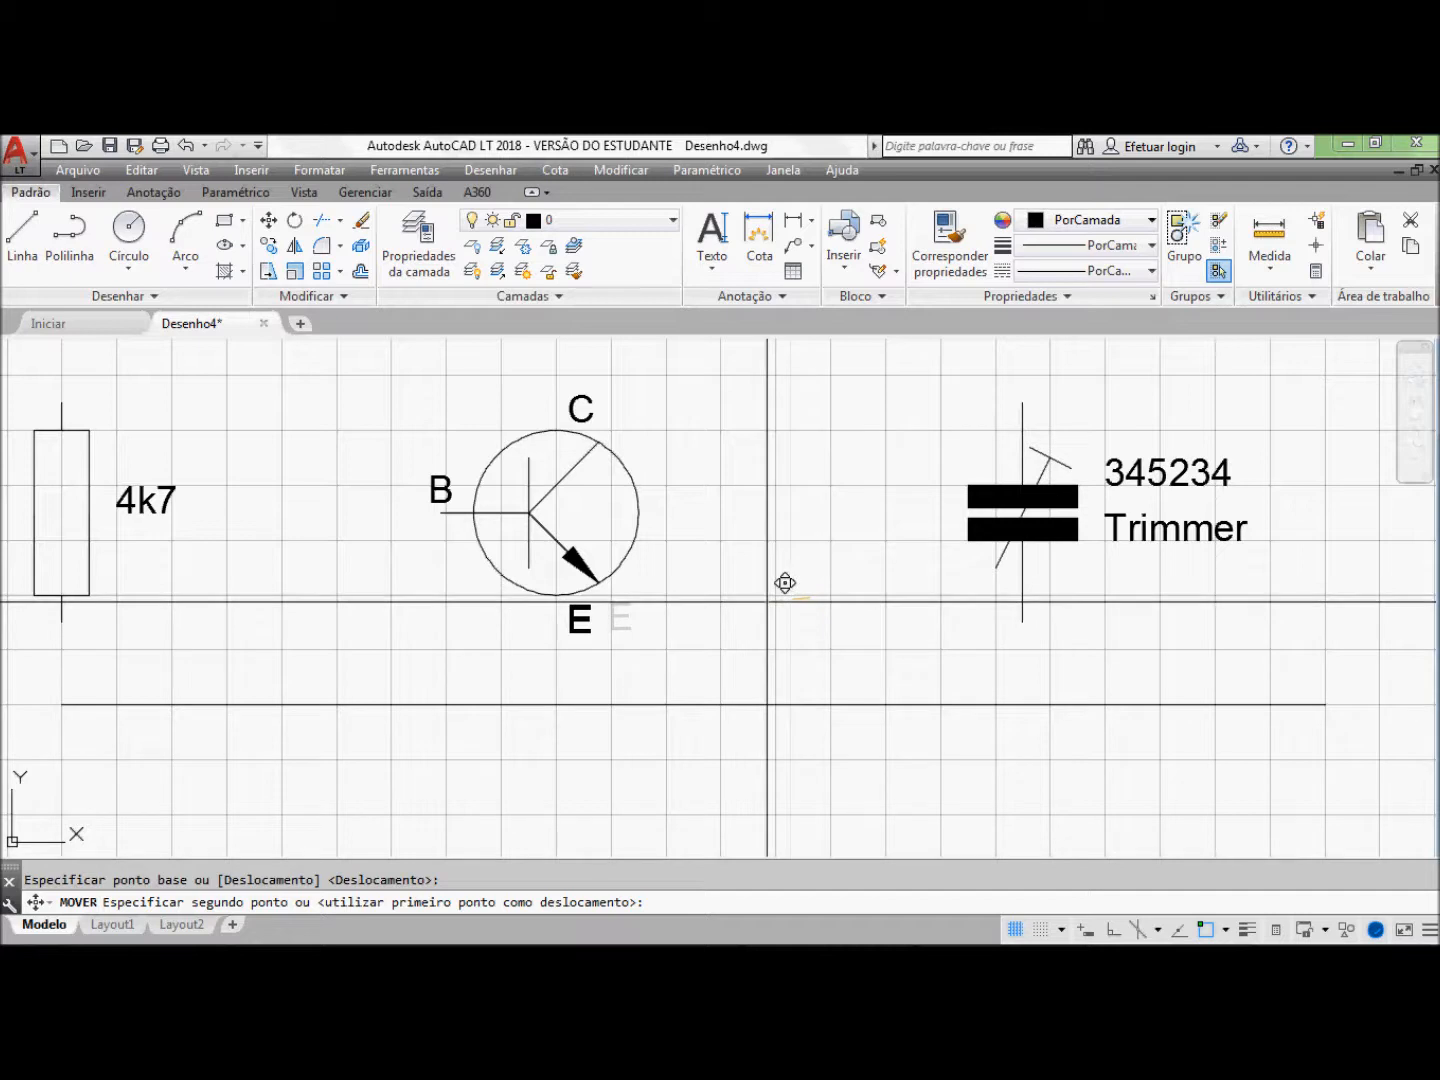
click(768, 600)
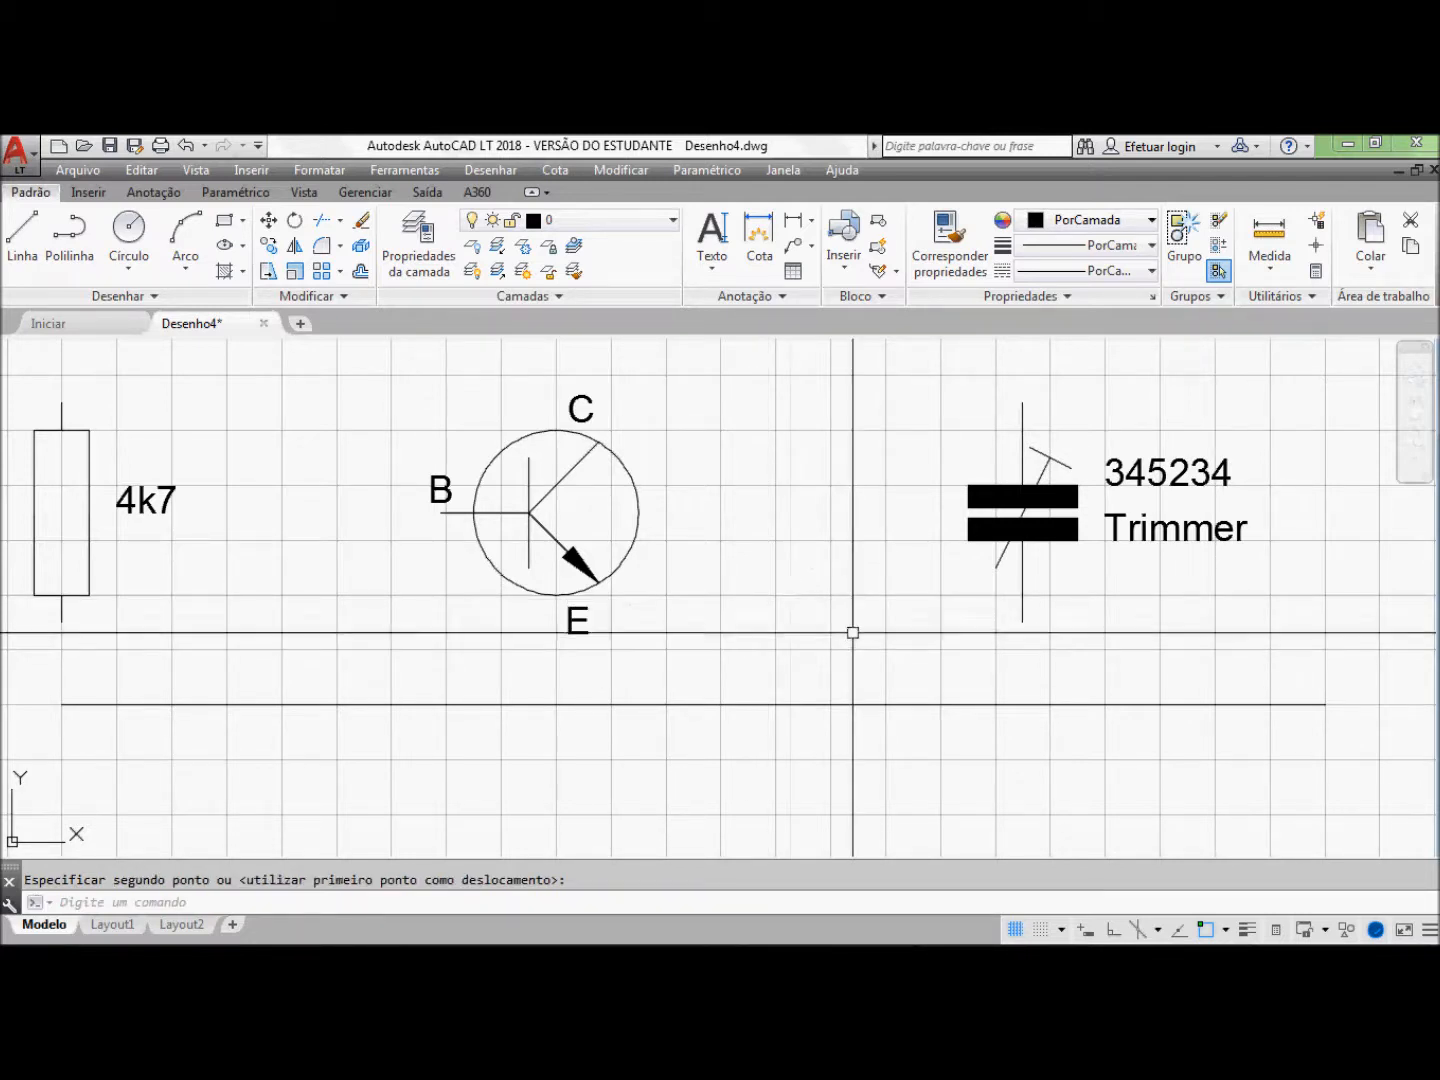
Step: Define a block attribute with tag DIO and prompt Valor, and place it just below the transistor's E label
click(88, 193)
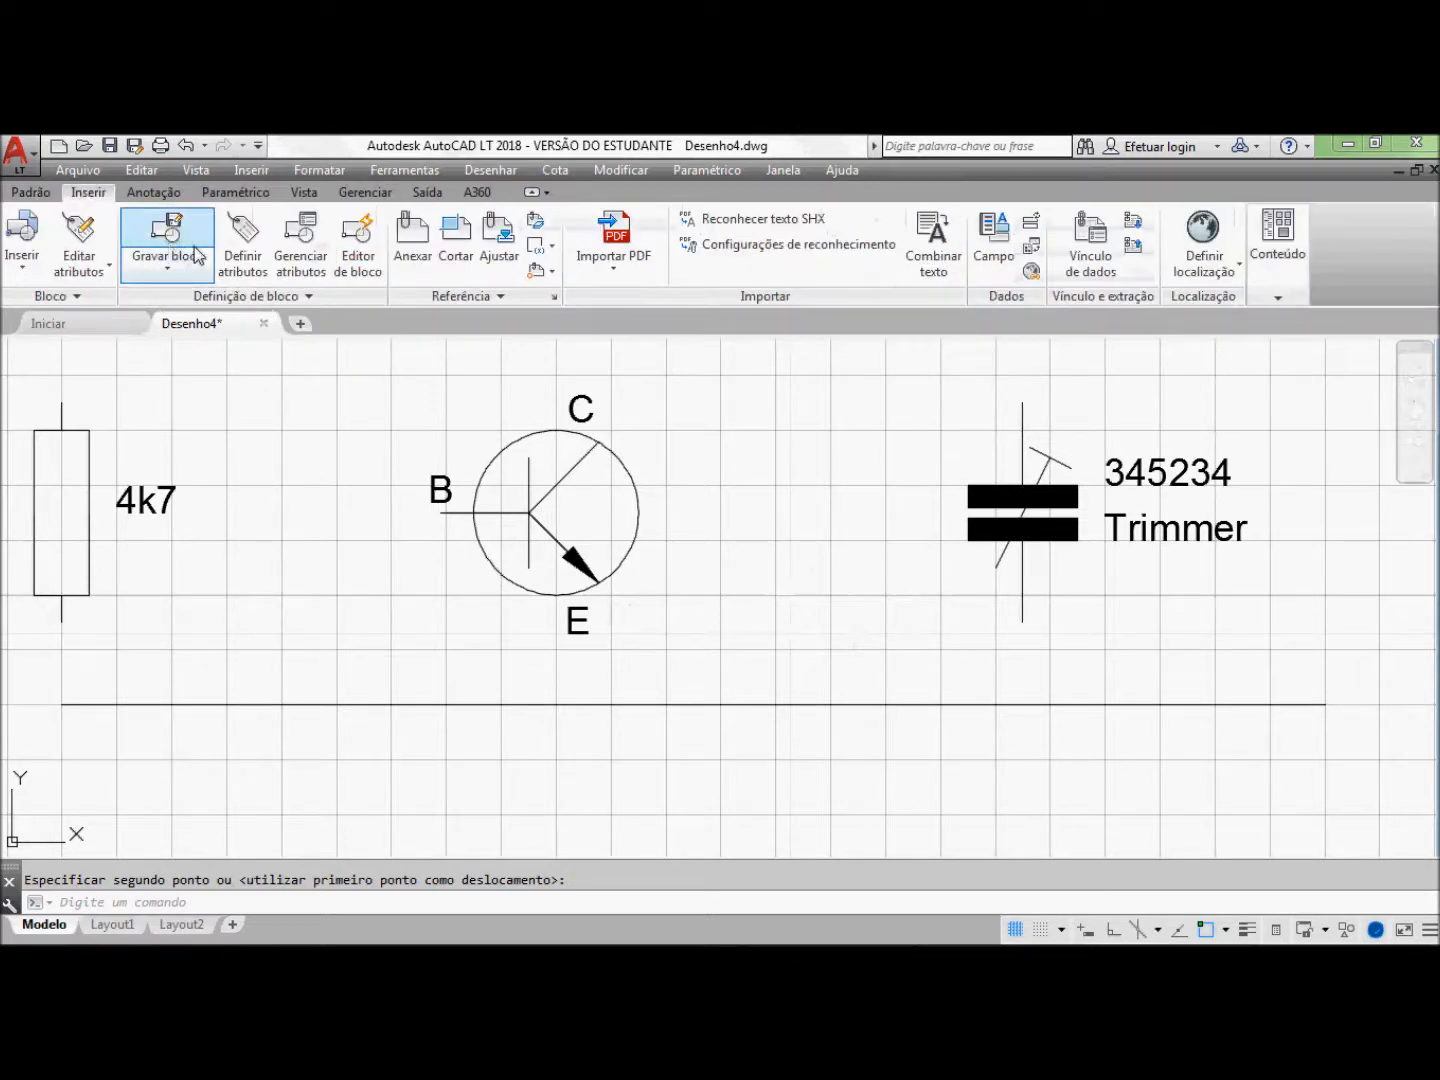
click(250, 240)
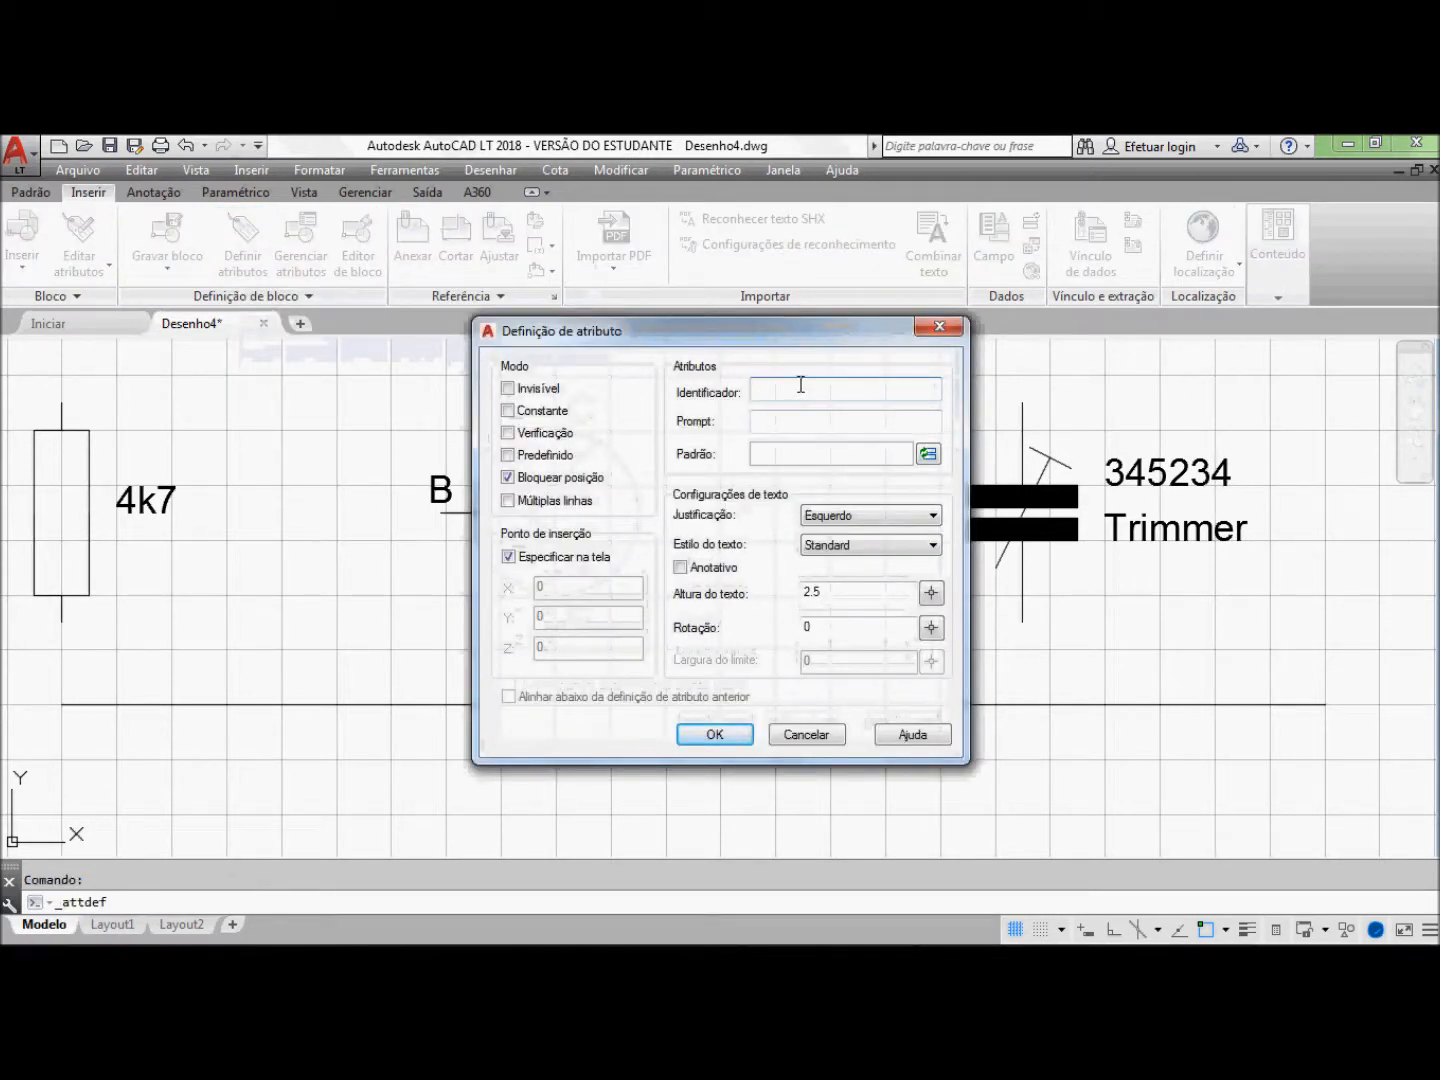
text(D)
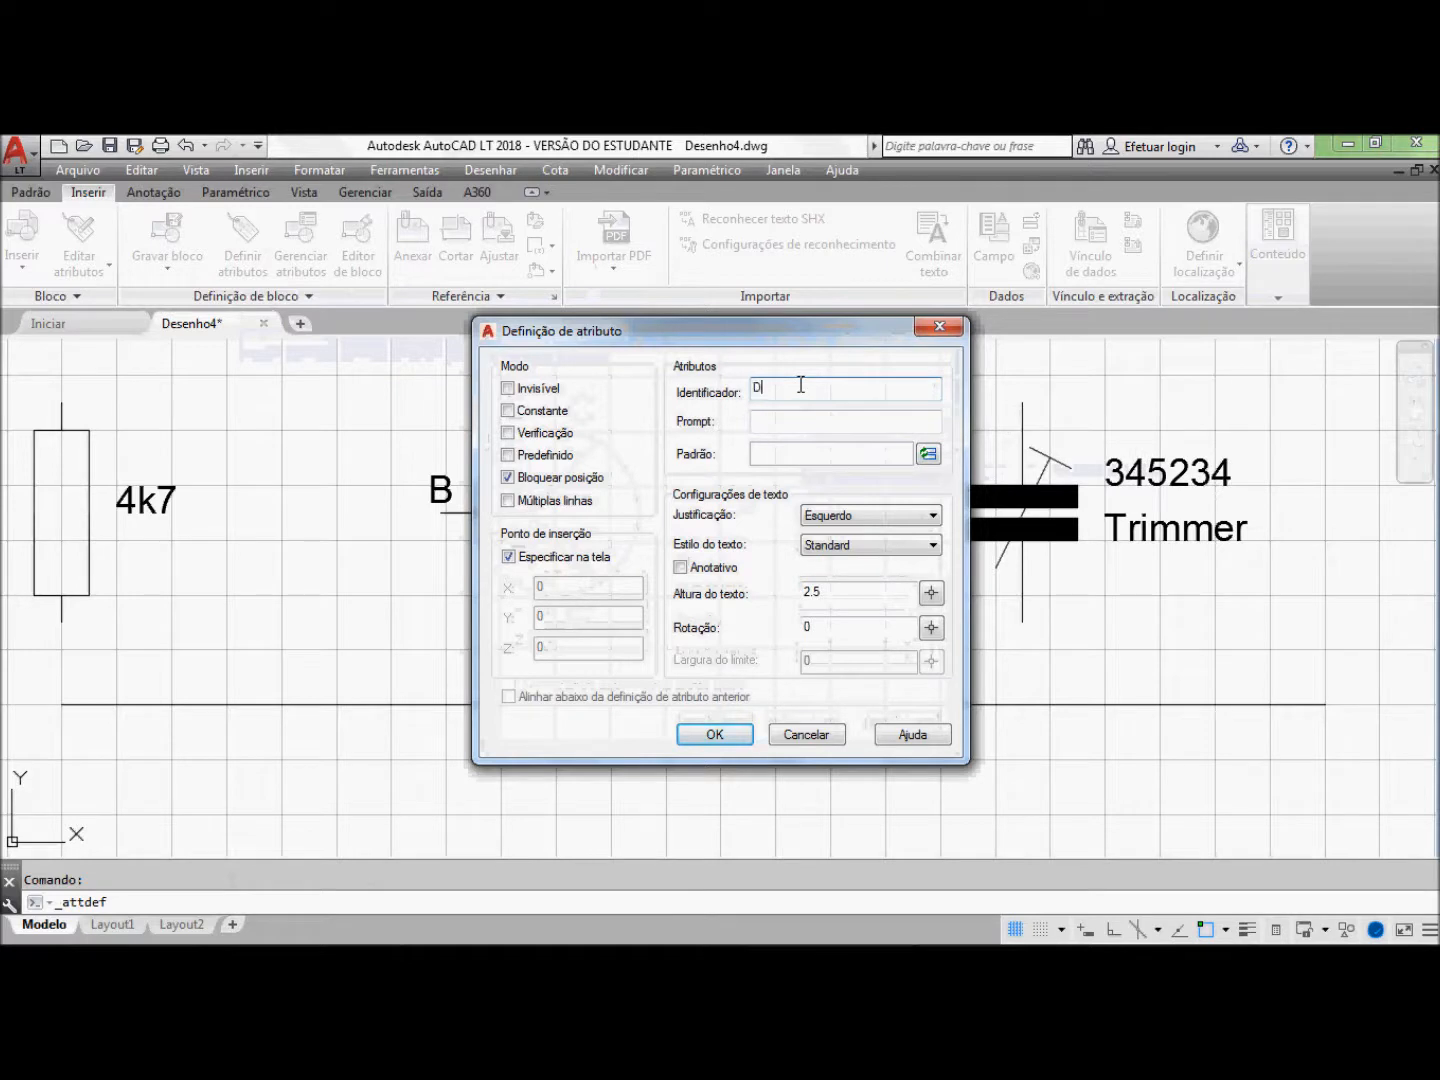
text(io)
click(797, 423)
text(Valor)
click(713, 730)
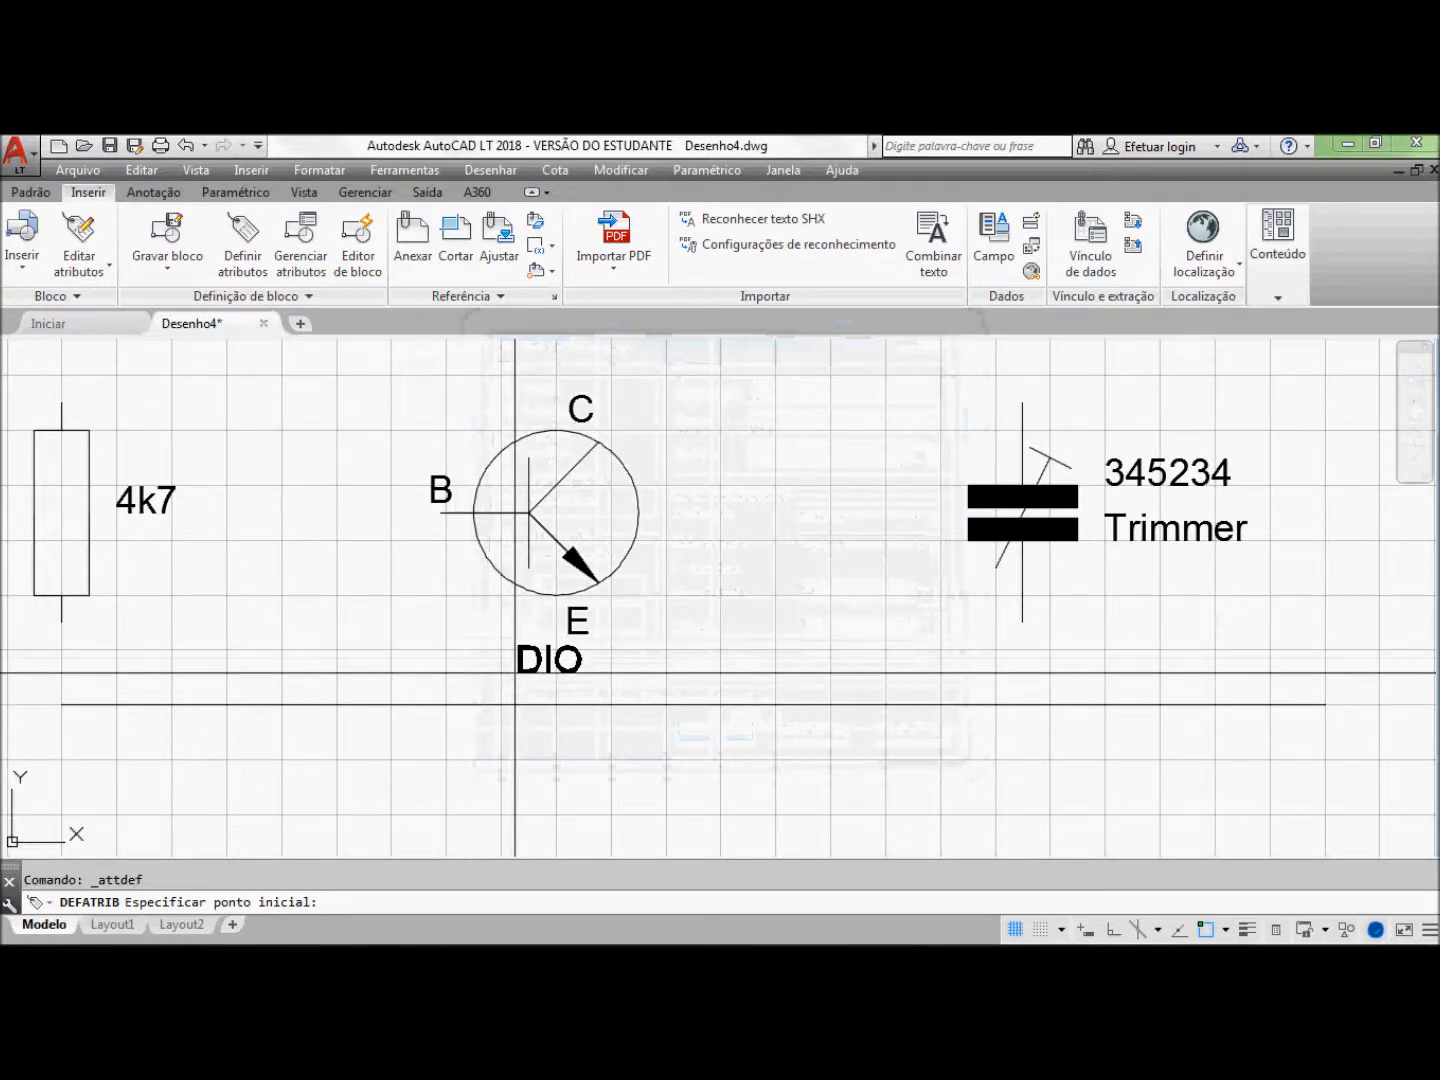
click(516, 672)
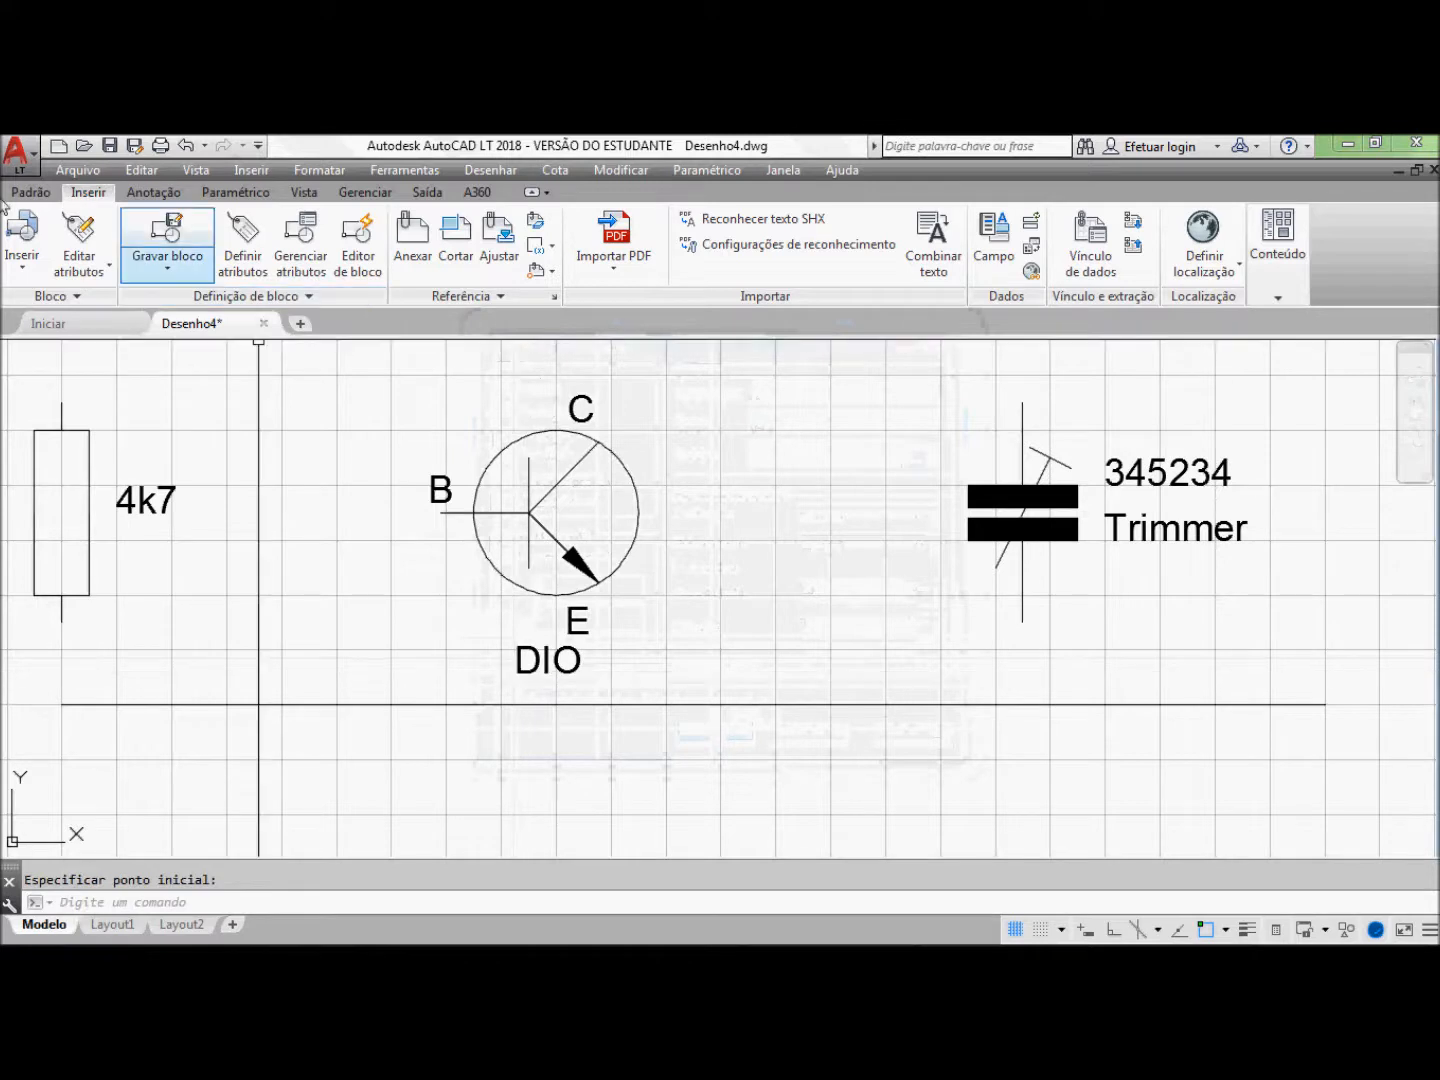
Step: Start writing a block from objects to file, naming the destination file Diodo.dwg in the TAI folder
click(167, 266)
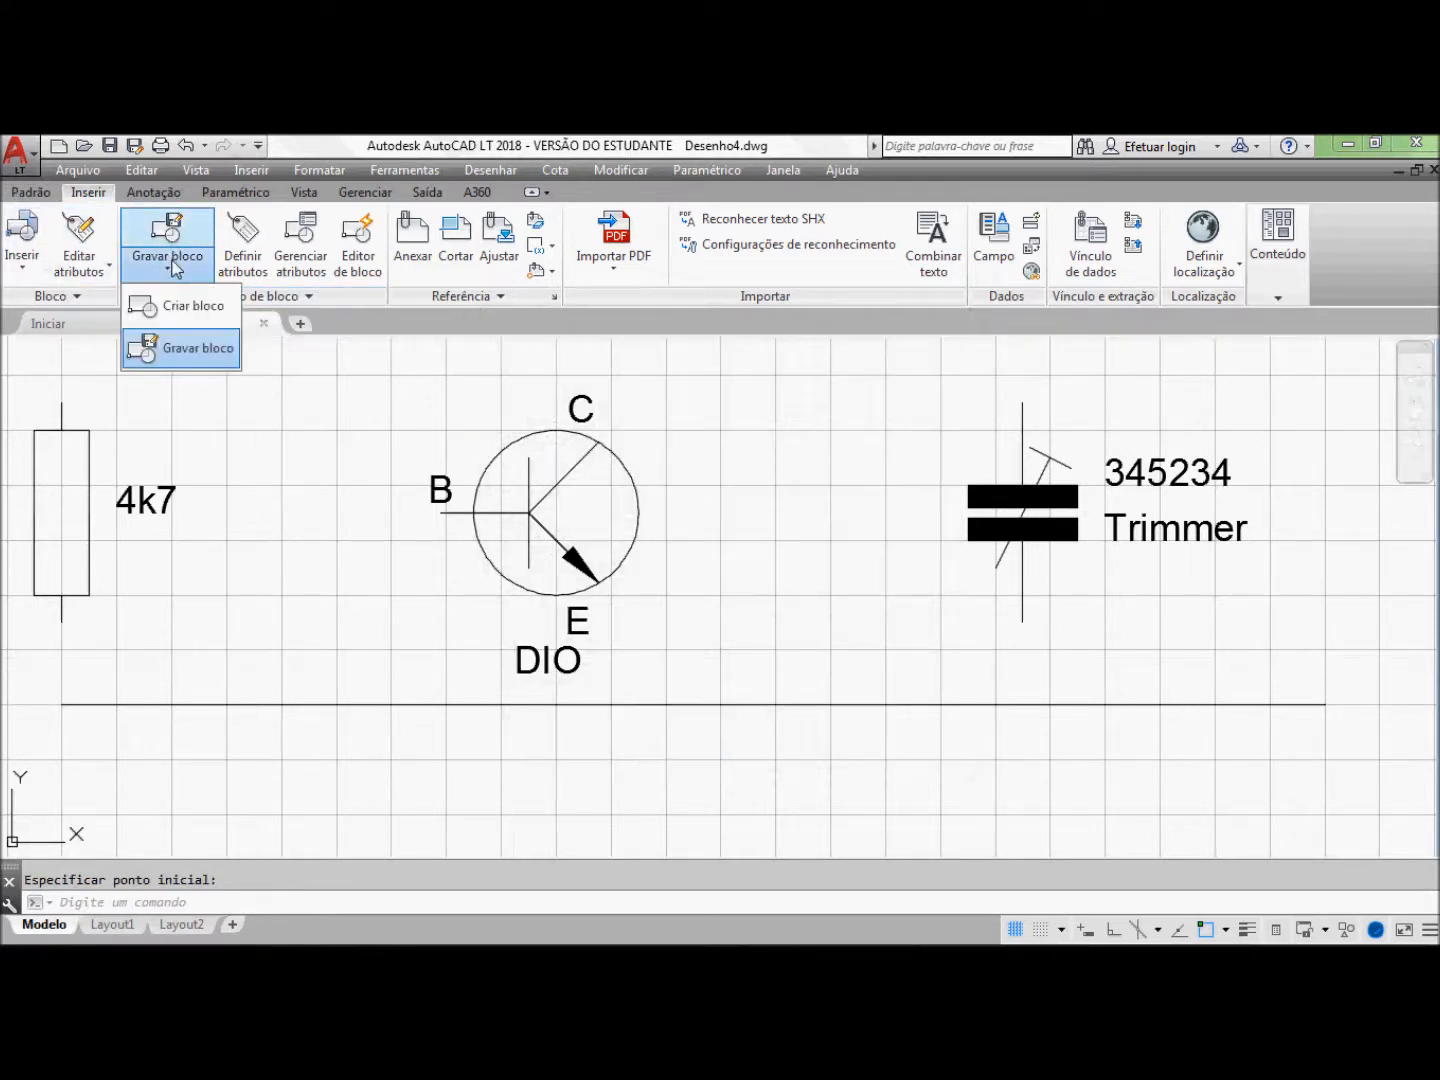
click(190, 352)
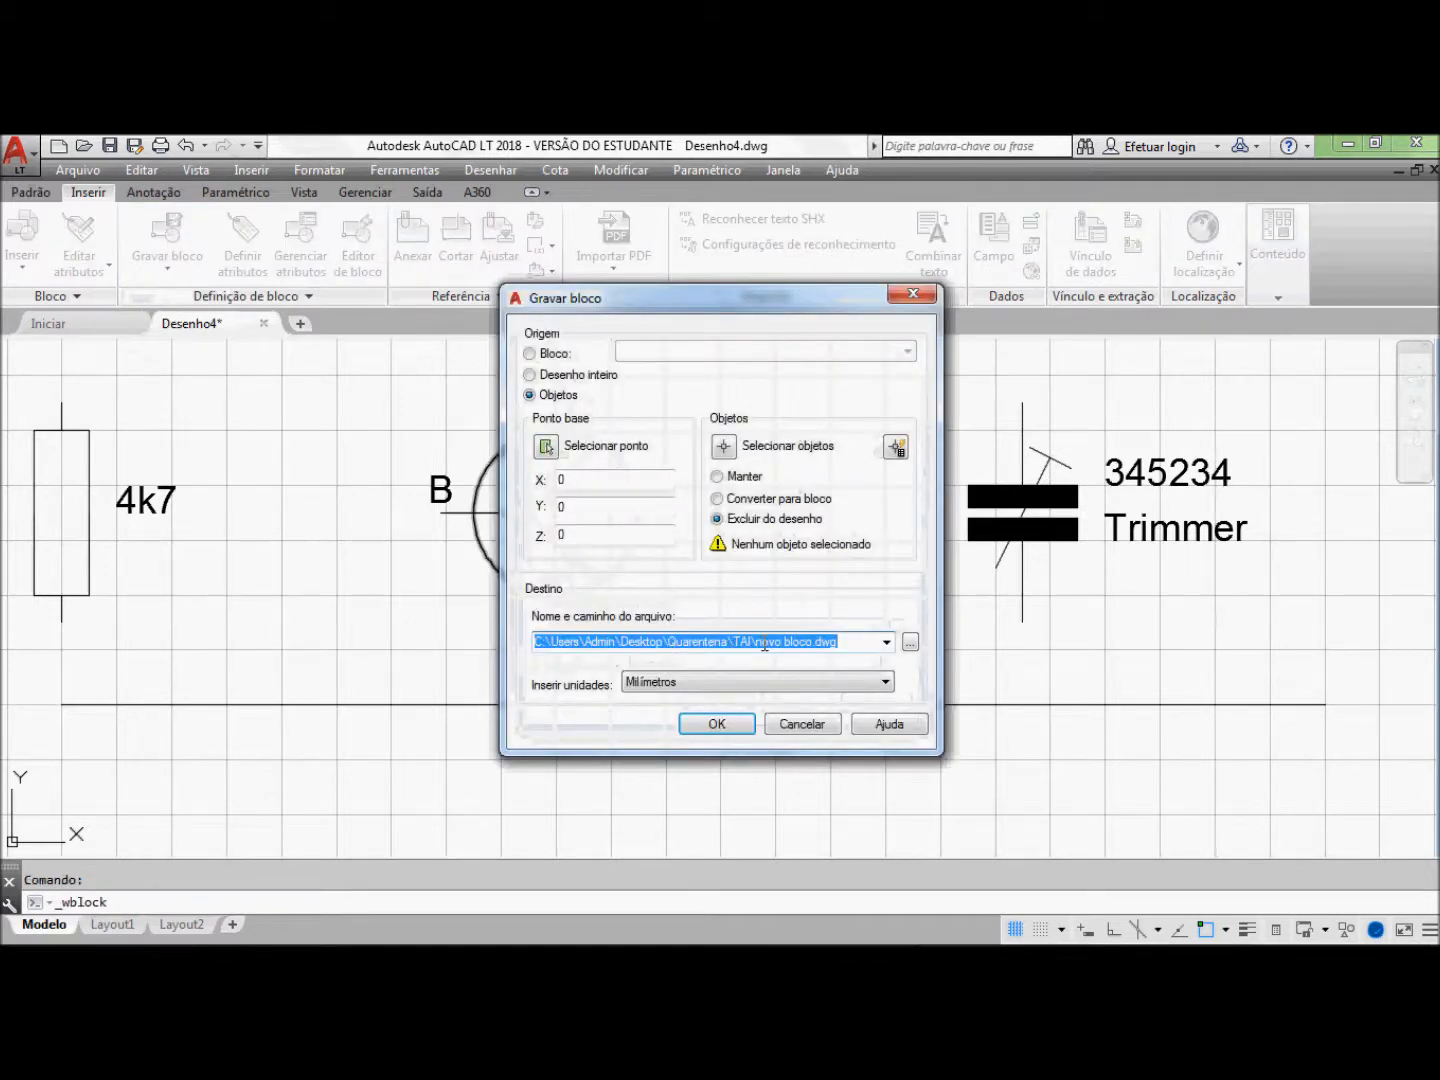
click(755, 640)
text(Diodo)
key(Delete)
key(Delete)
key(Delete)
key(Delete)
key(Delete)
key(Delete)
key(Delete)
key(Delete)
key(Delete)
key(Delete)
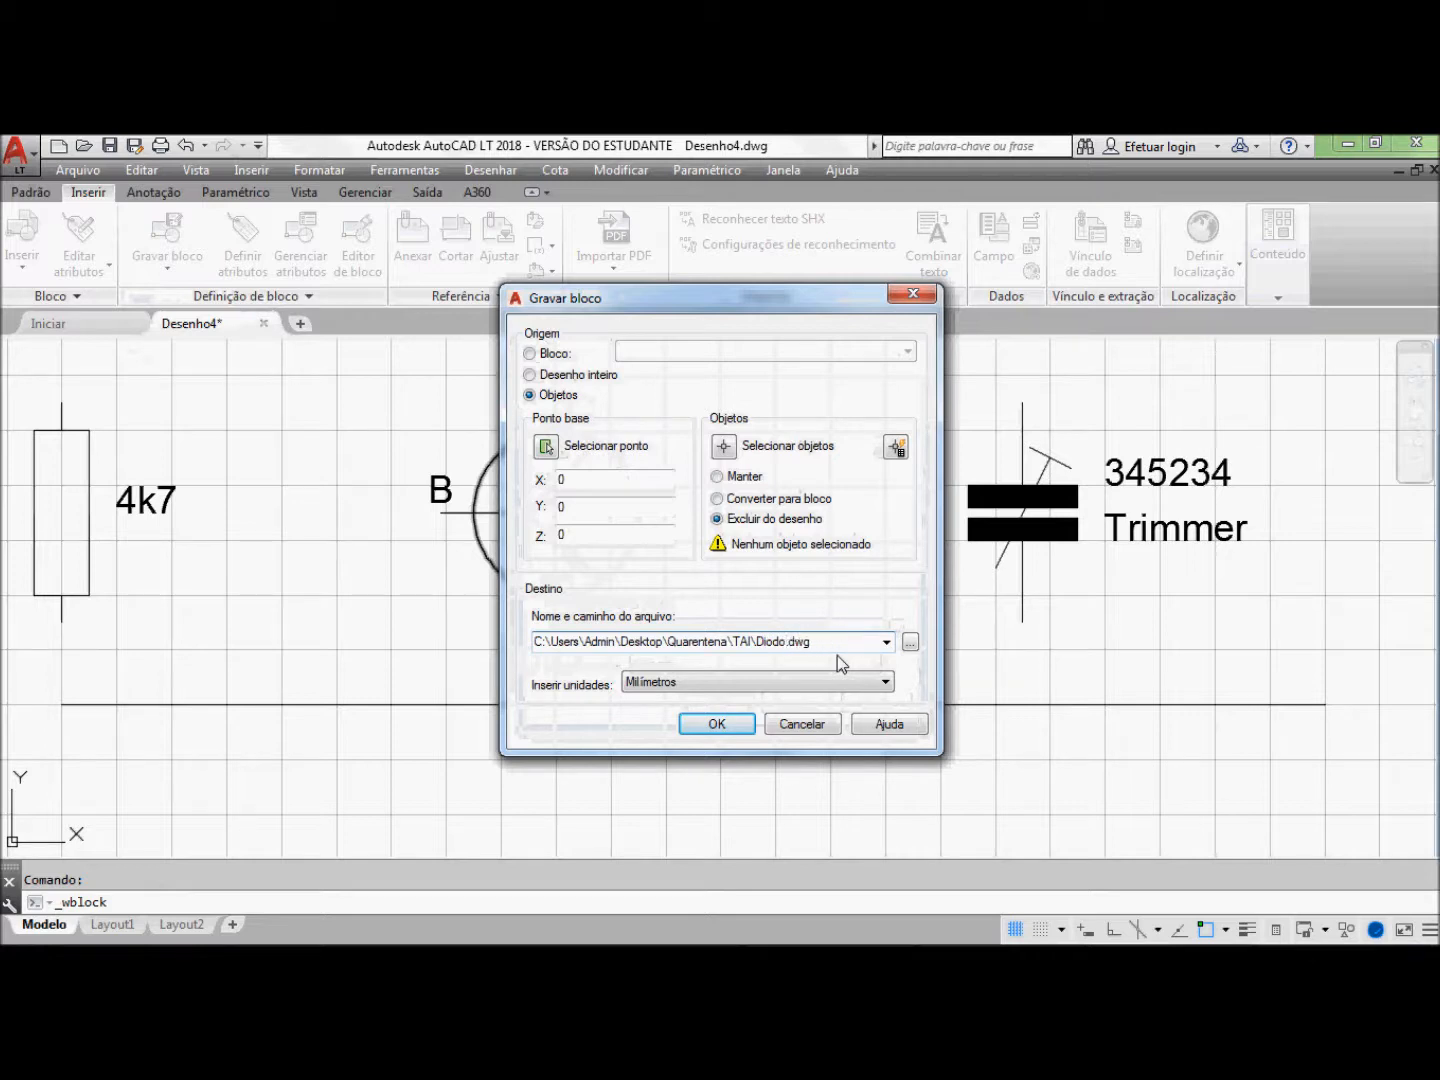
Step: Set the block's base point at the outer end of the base lead and include the whole transistor with its labels and DIO attribute
click(548, 449)
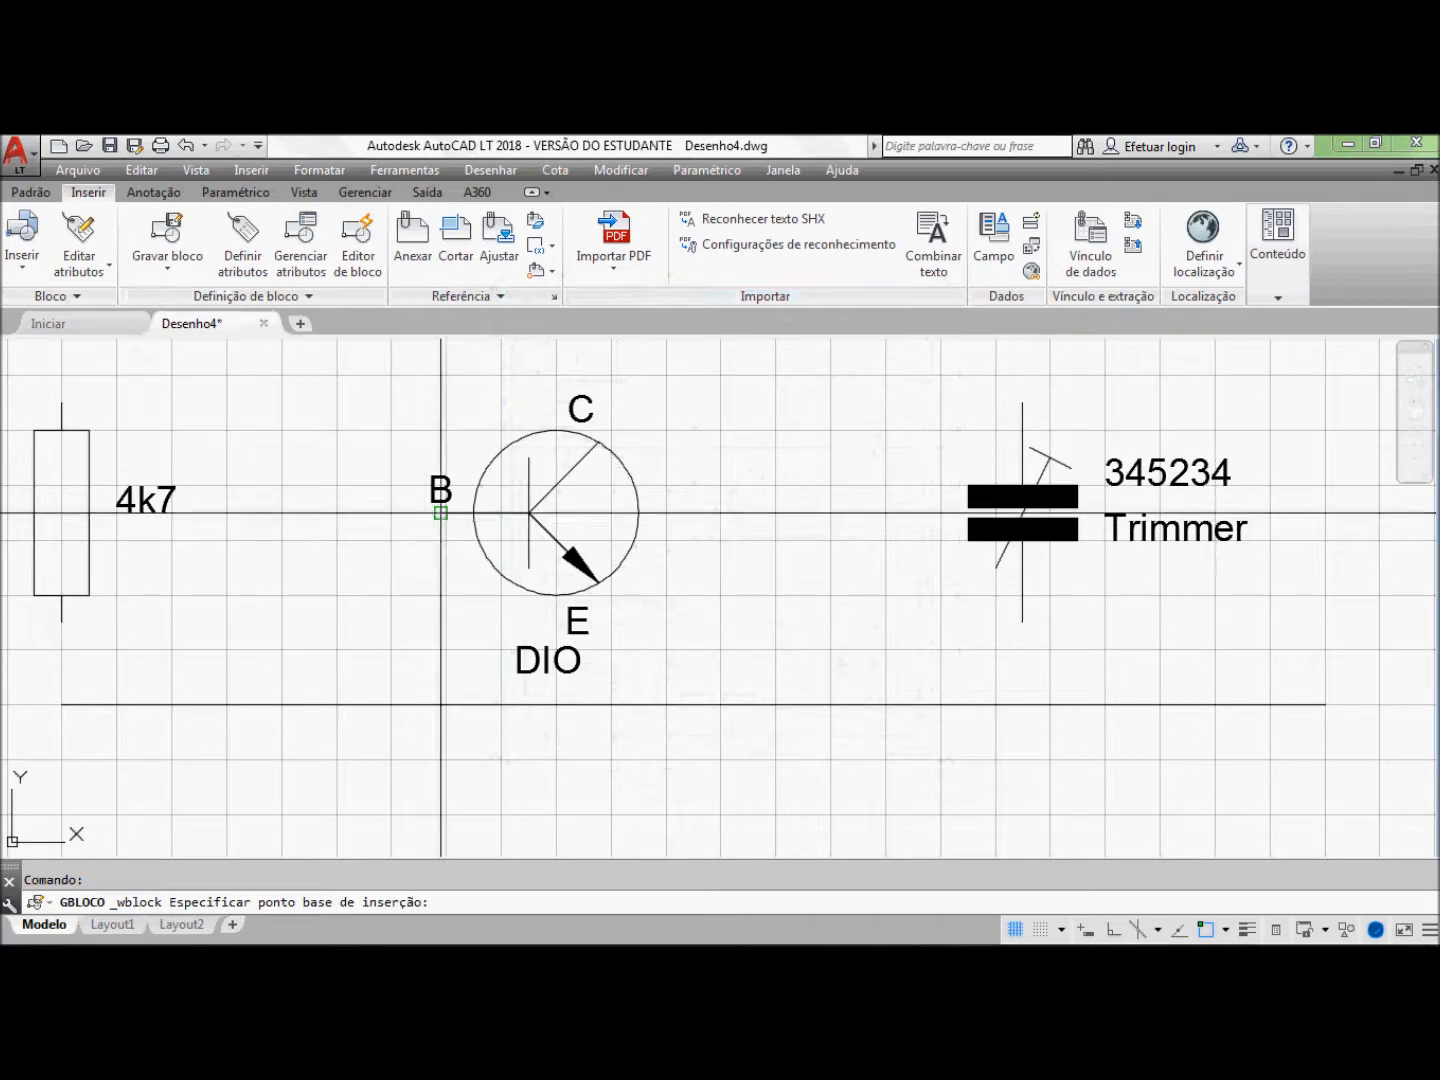
click(441, 513)
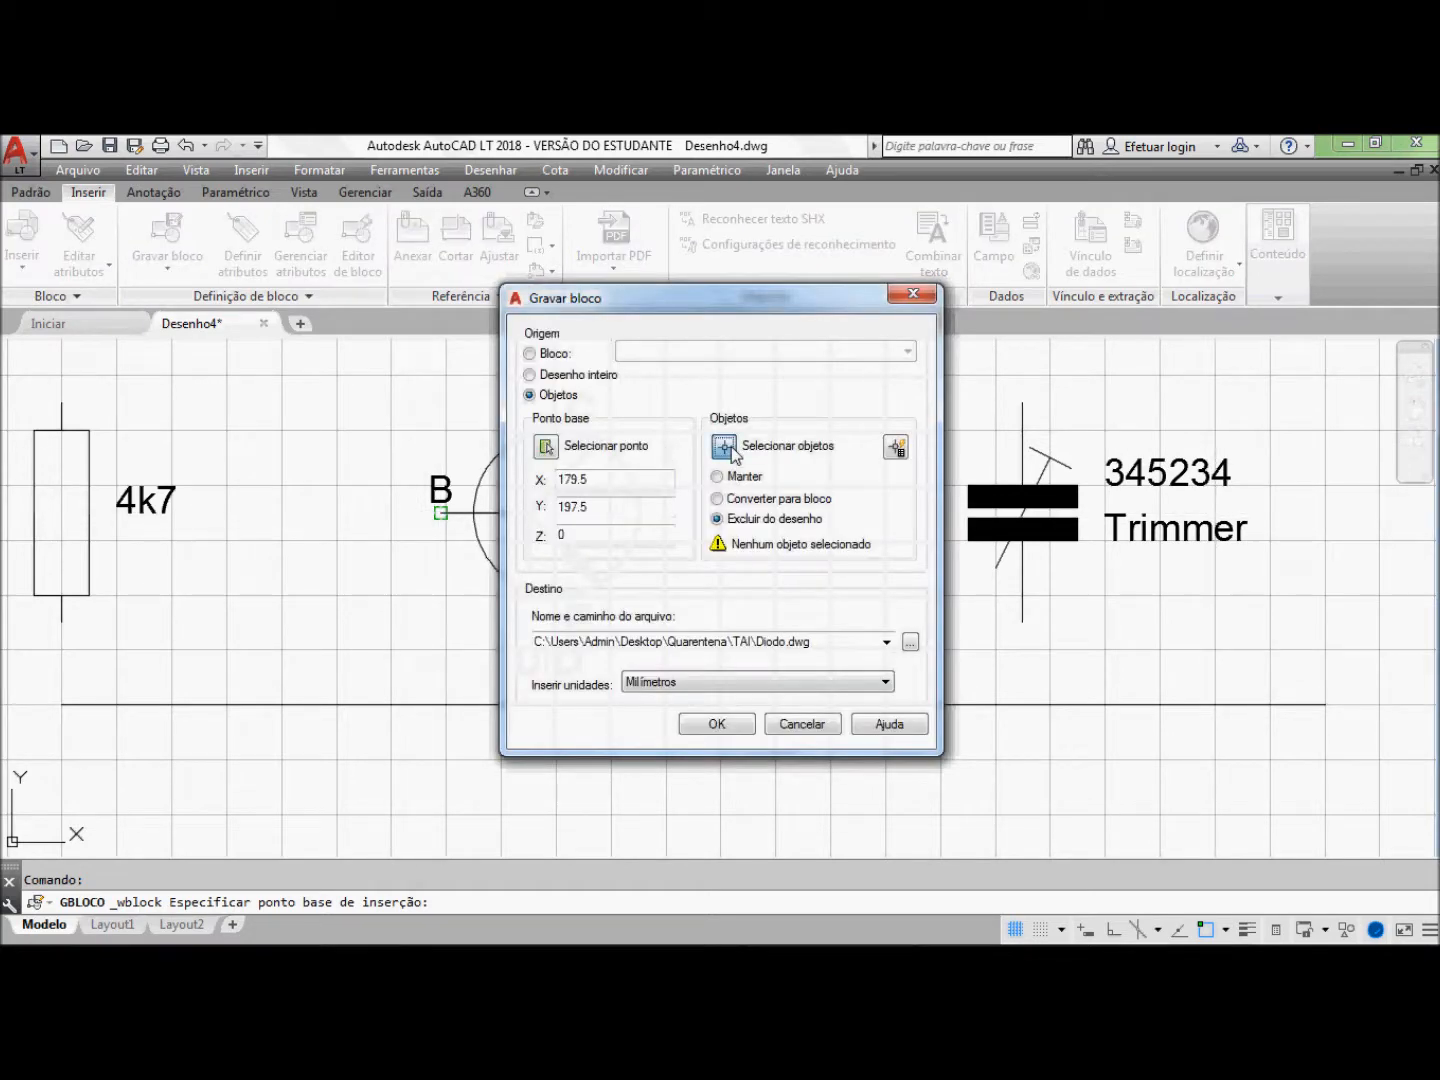
click(730, 451)
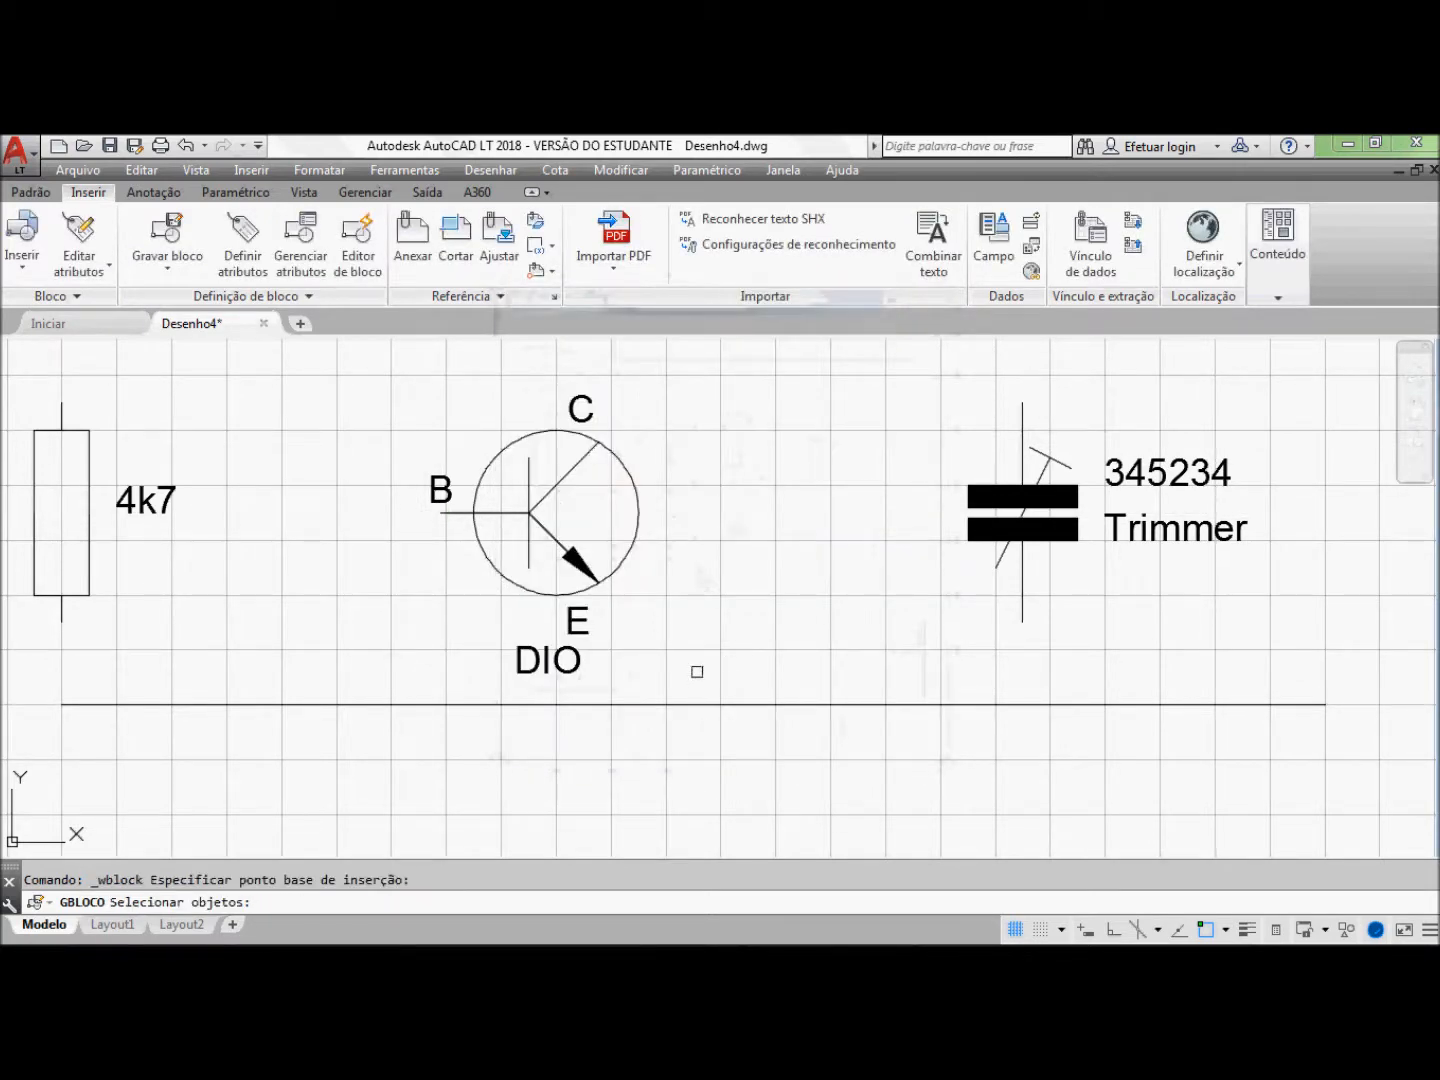
click(705, 670)
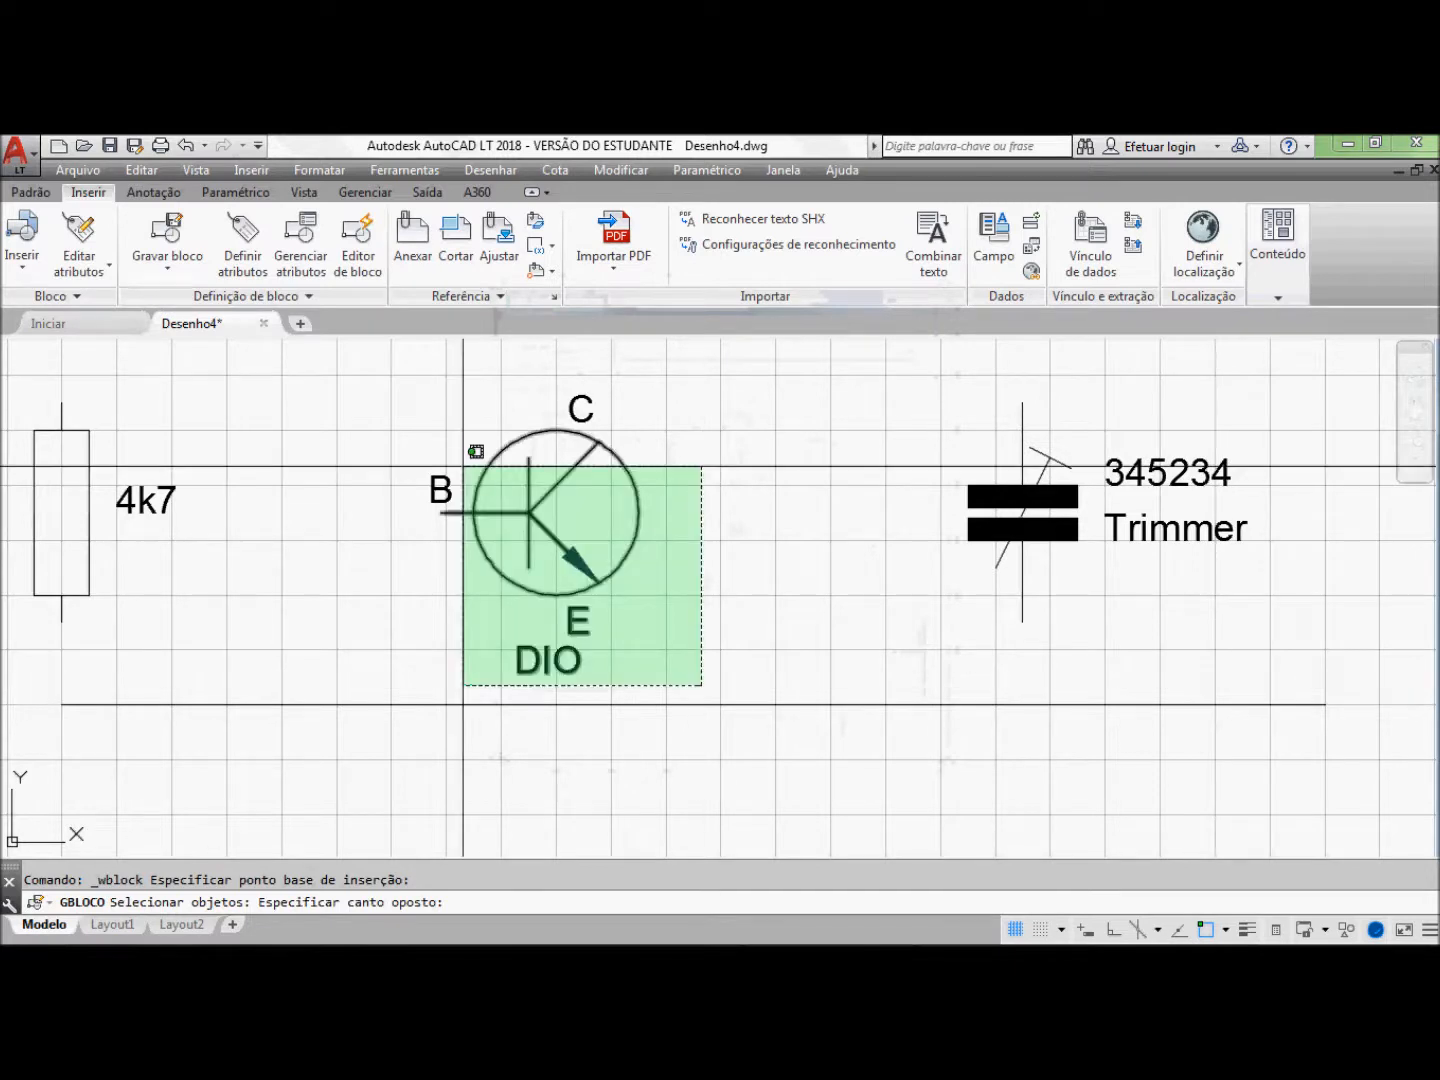
click(381, 374)
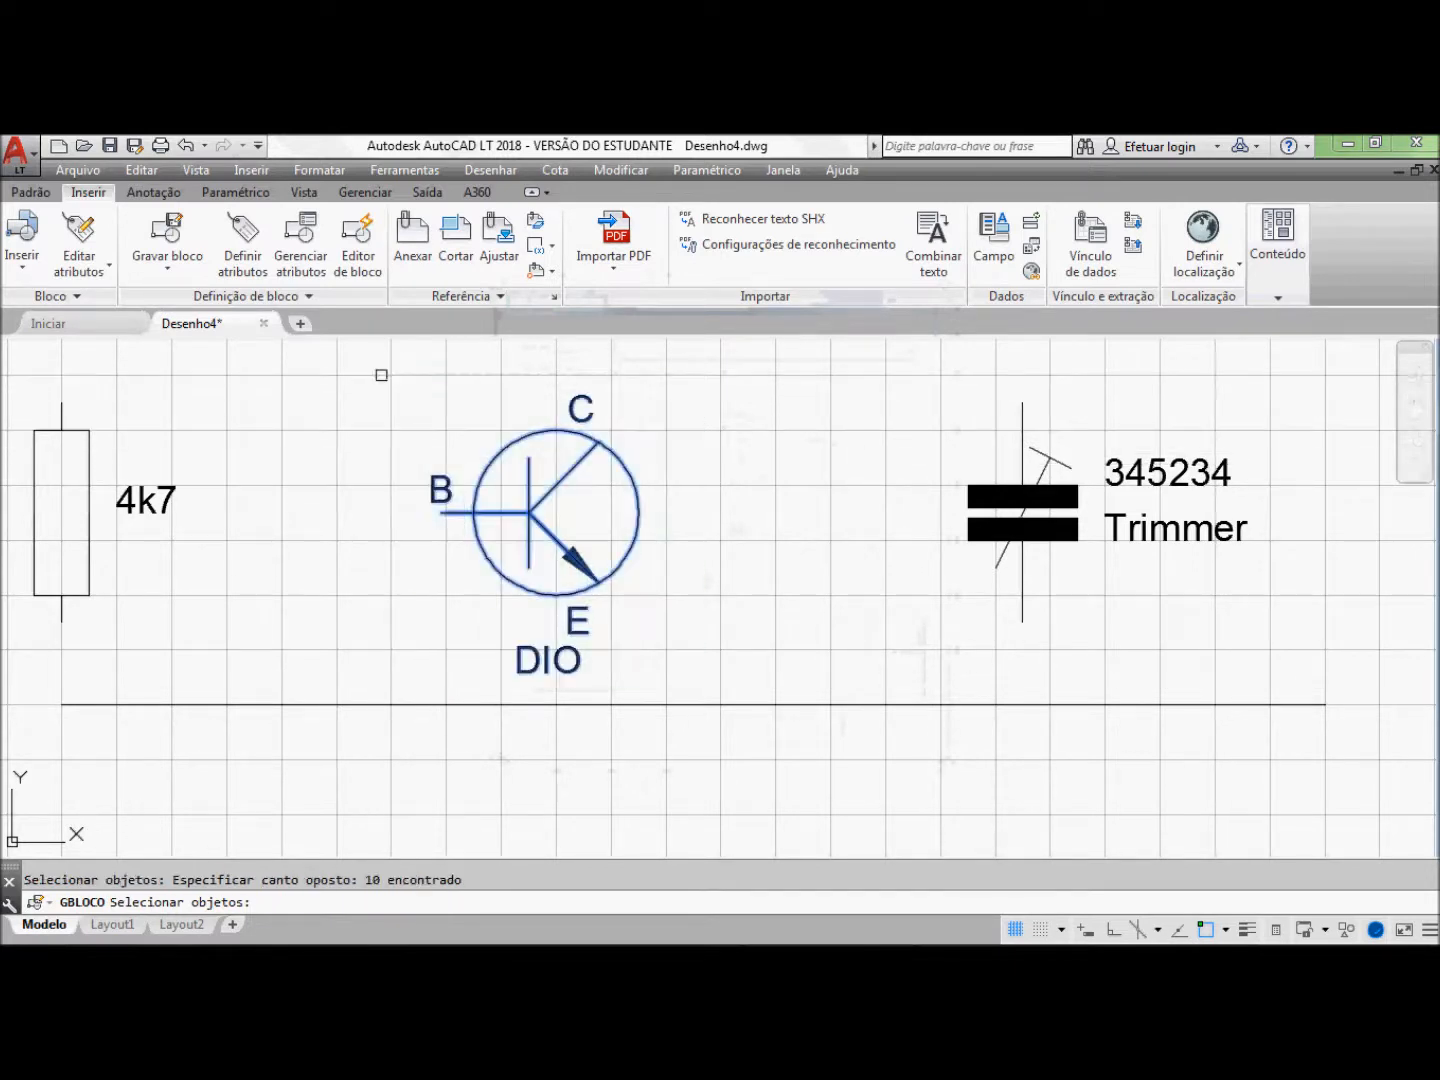
key(Return)
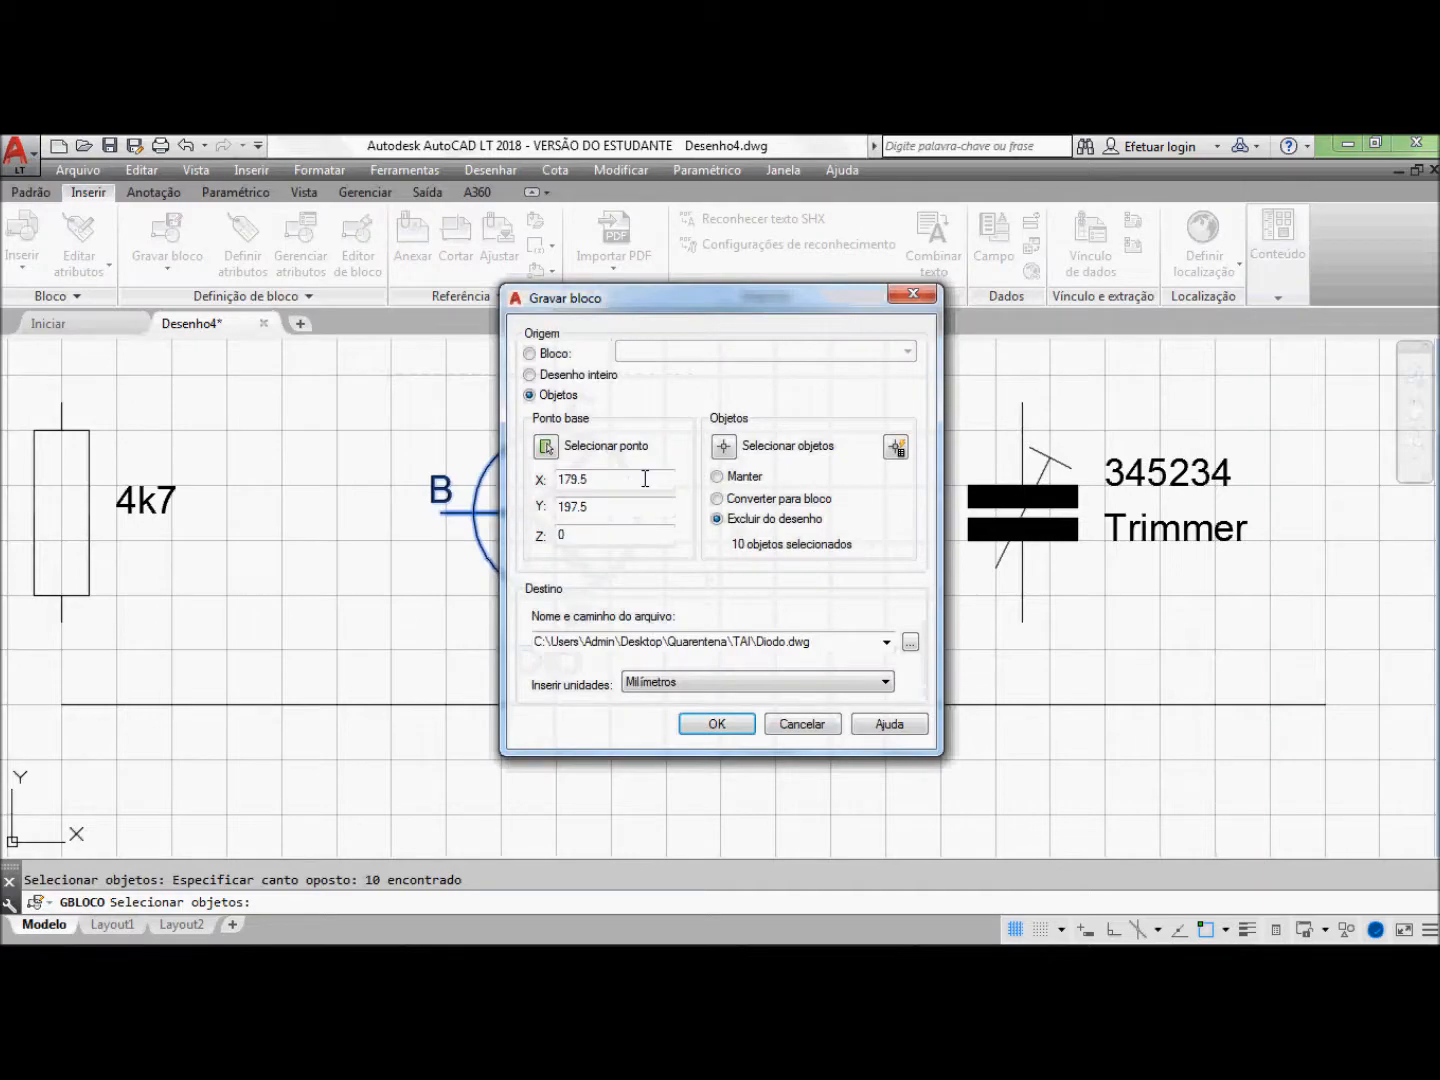
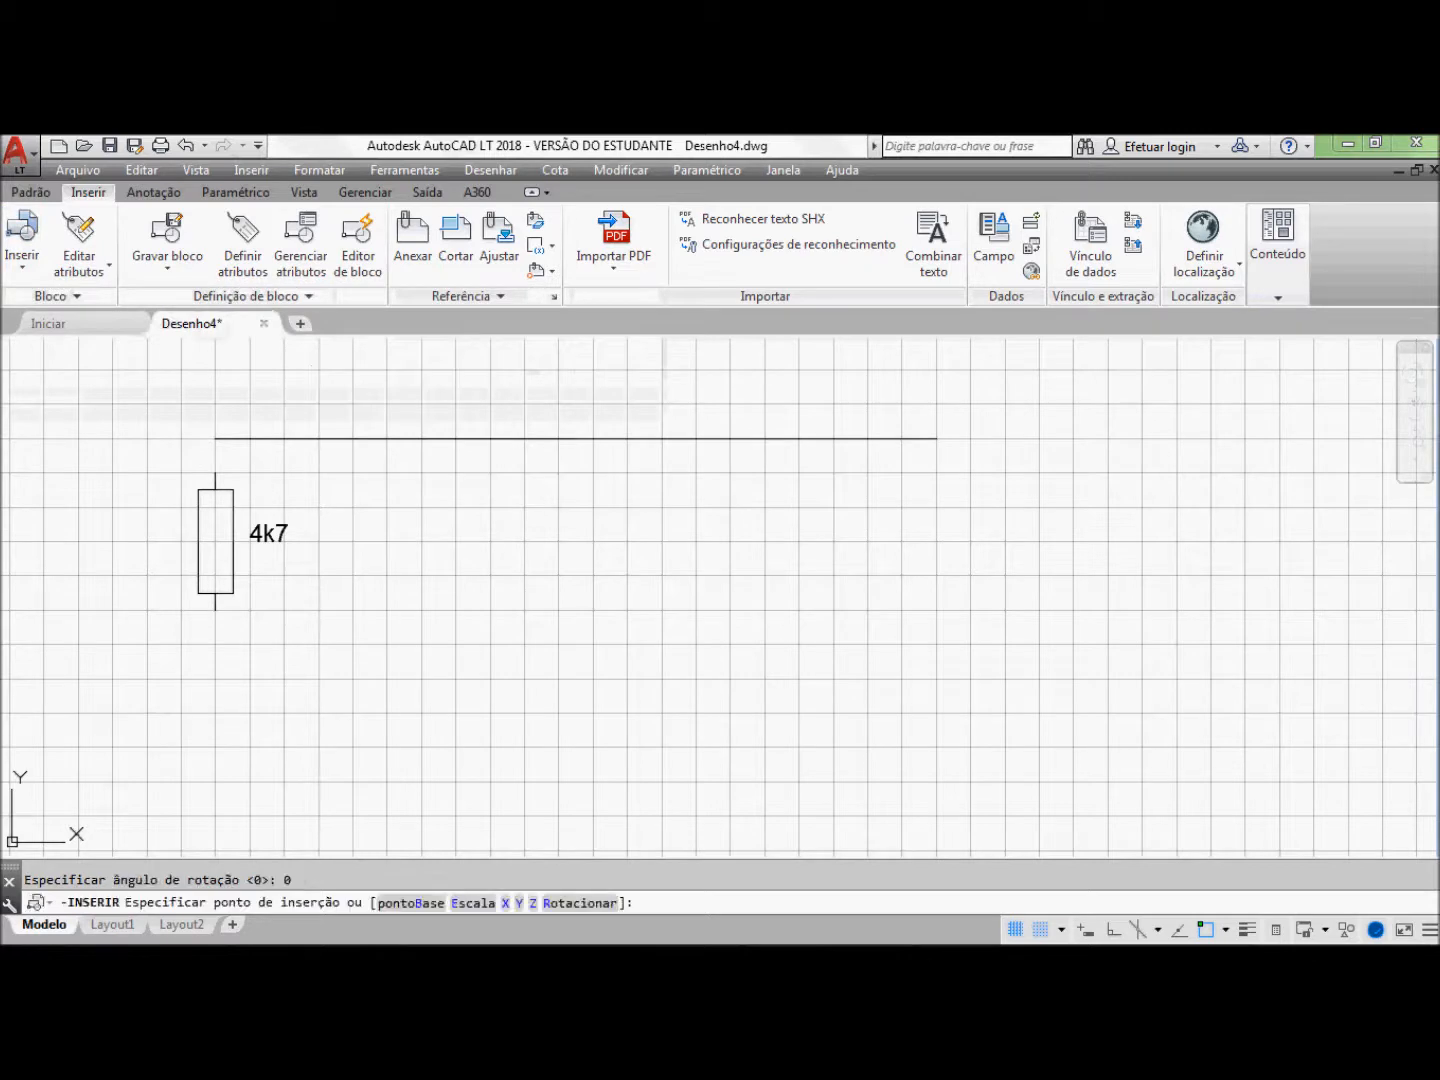
Step: Insert the CapacitorH block just below the 4k7 resistor's lower lead, with a capacitance value of 0.047uF
click(215, 644)
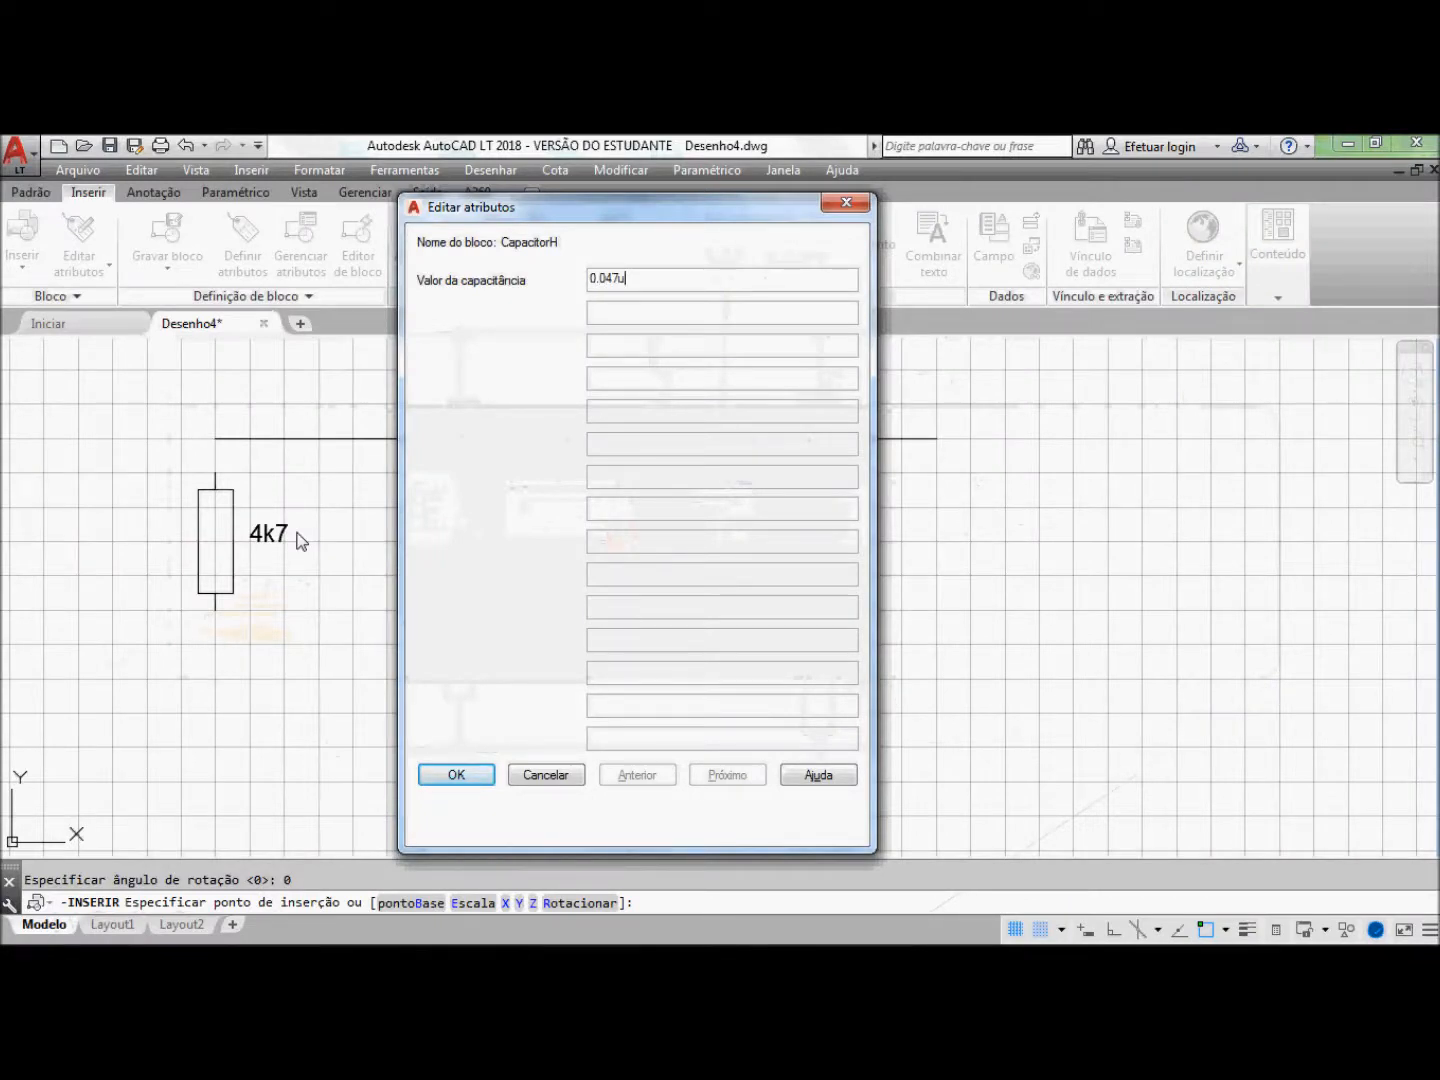
text(F)
click(443, 777)
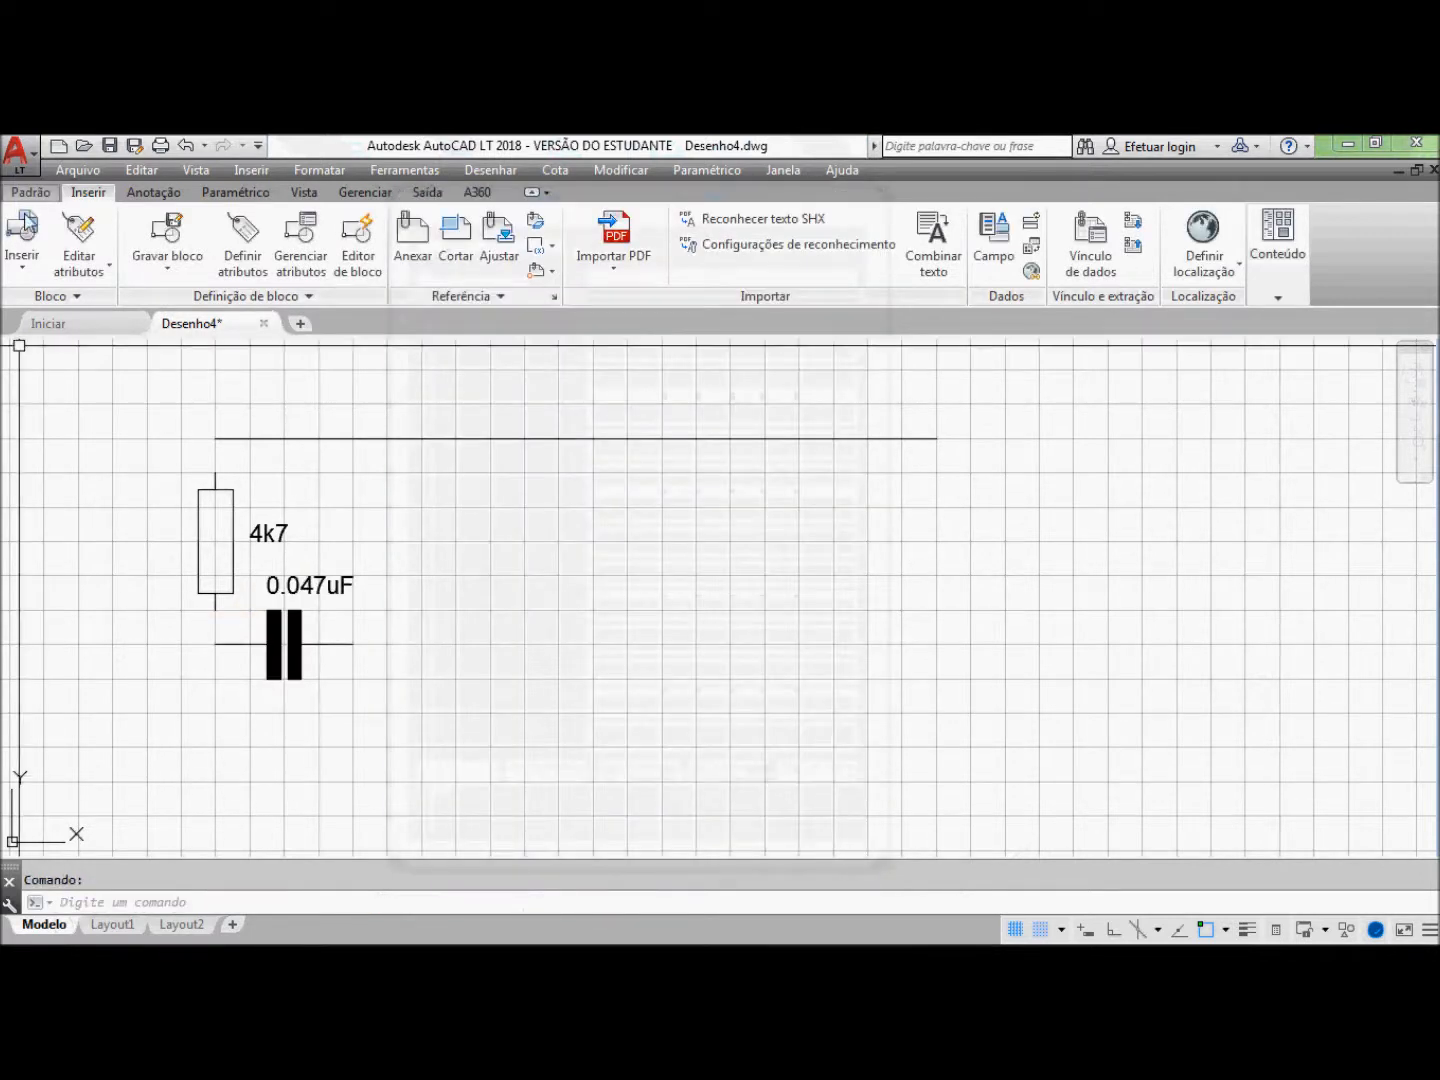
Step: Insert the Microfone block beneath the capacitor, with its upper lead vertically aligned with the resistor's leads
click(23, 228)
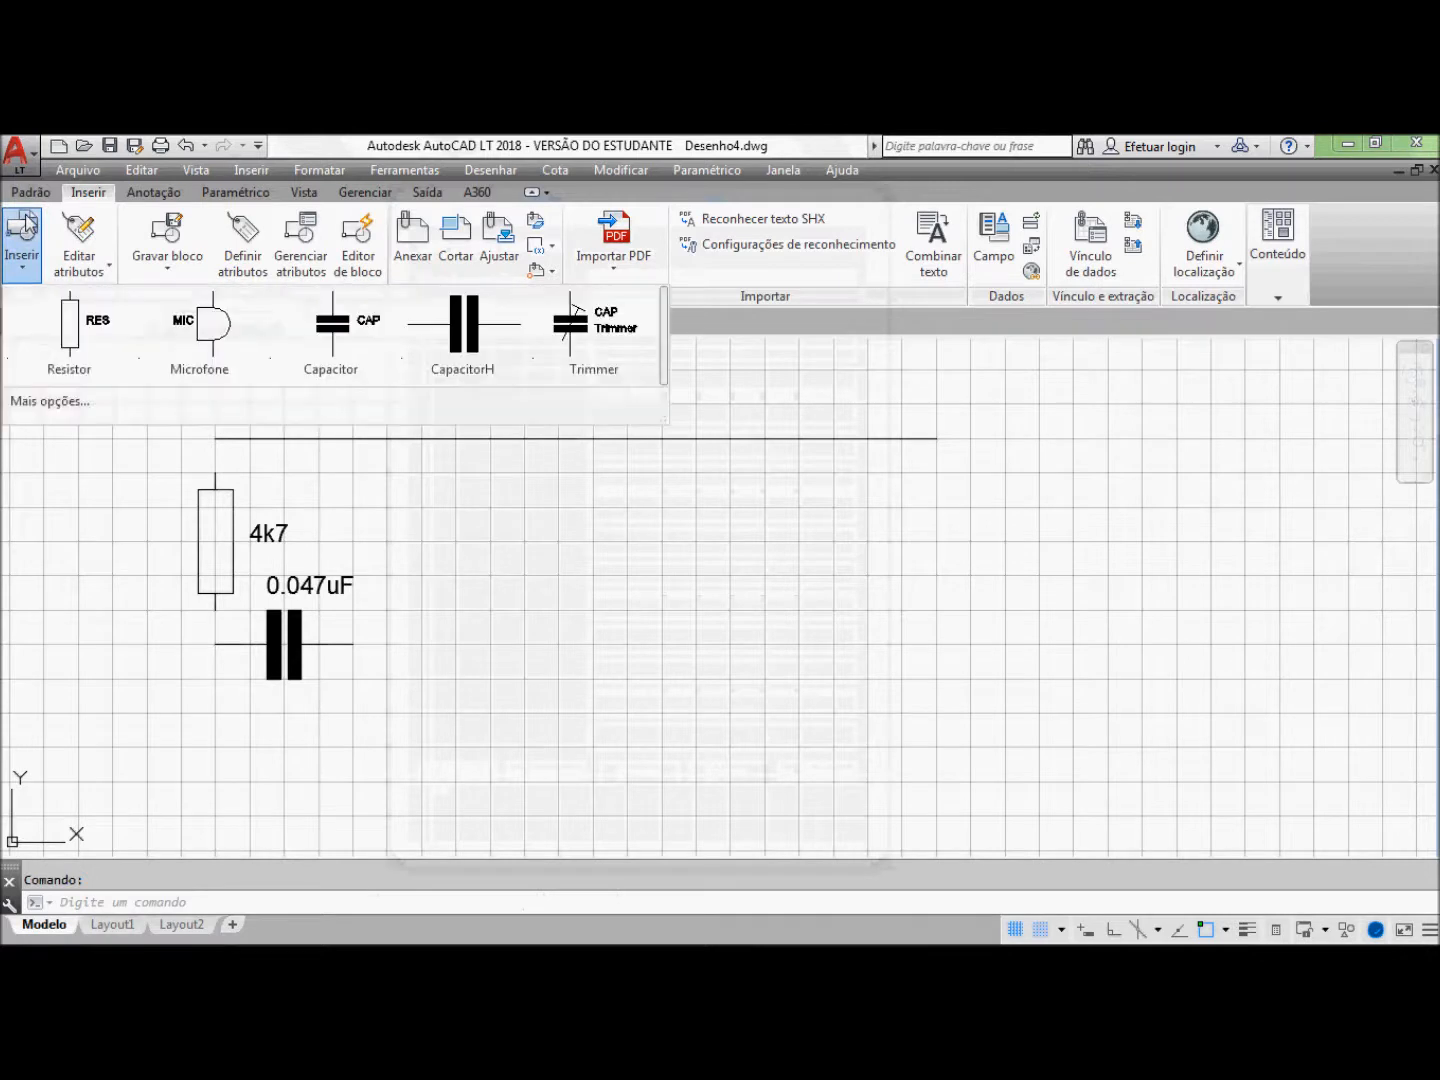
click(214, 332)
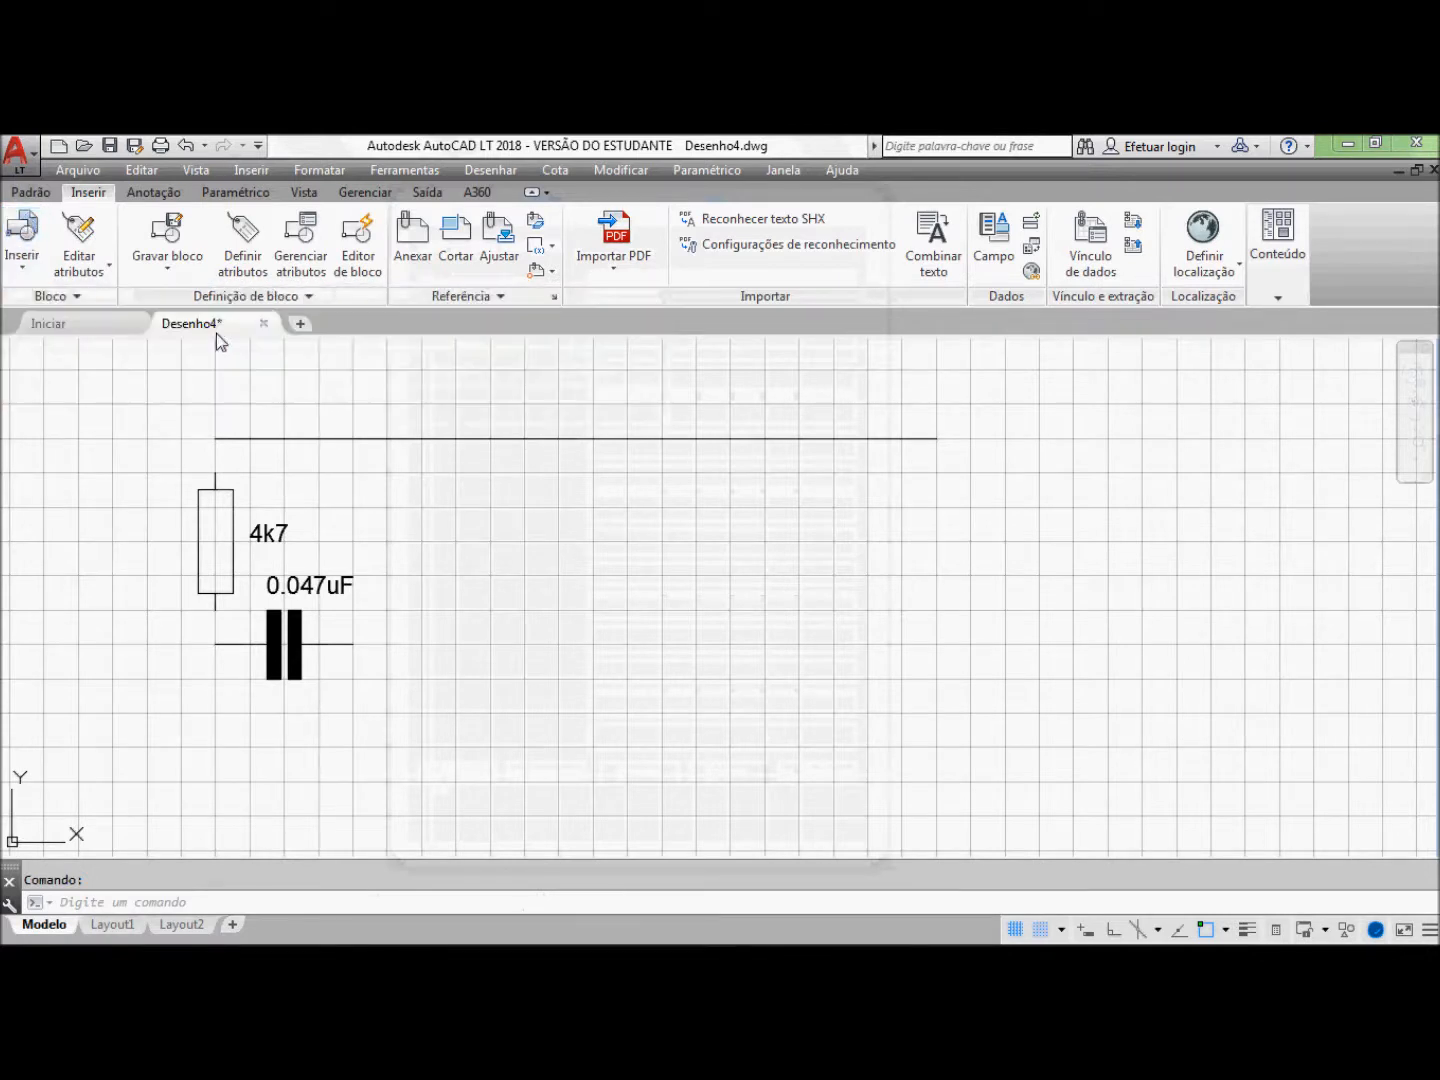
click(215, 680)
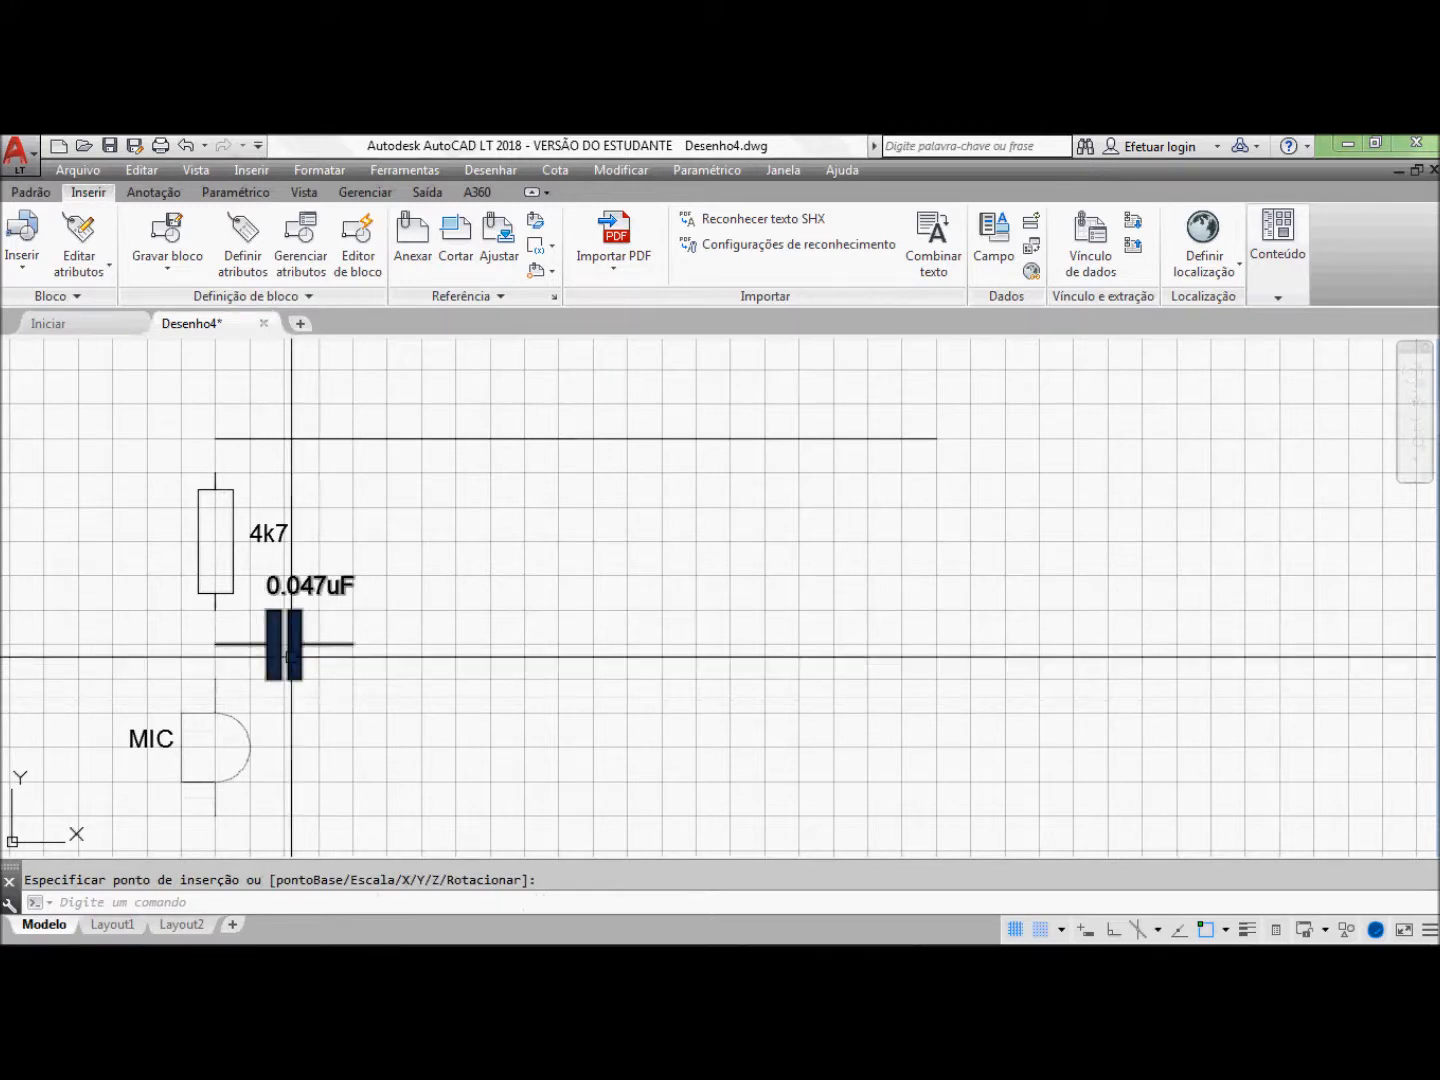
Step: Move the 0.047uF capacitor 5 units horizontally to the right, away from the resistor's vertical axis
click(20, 192)
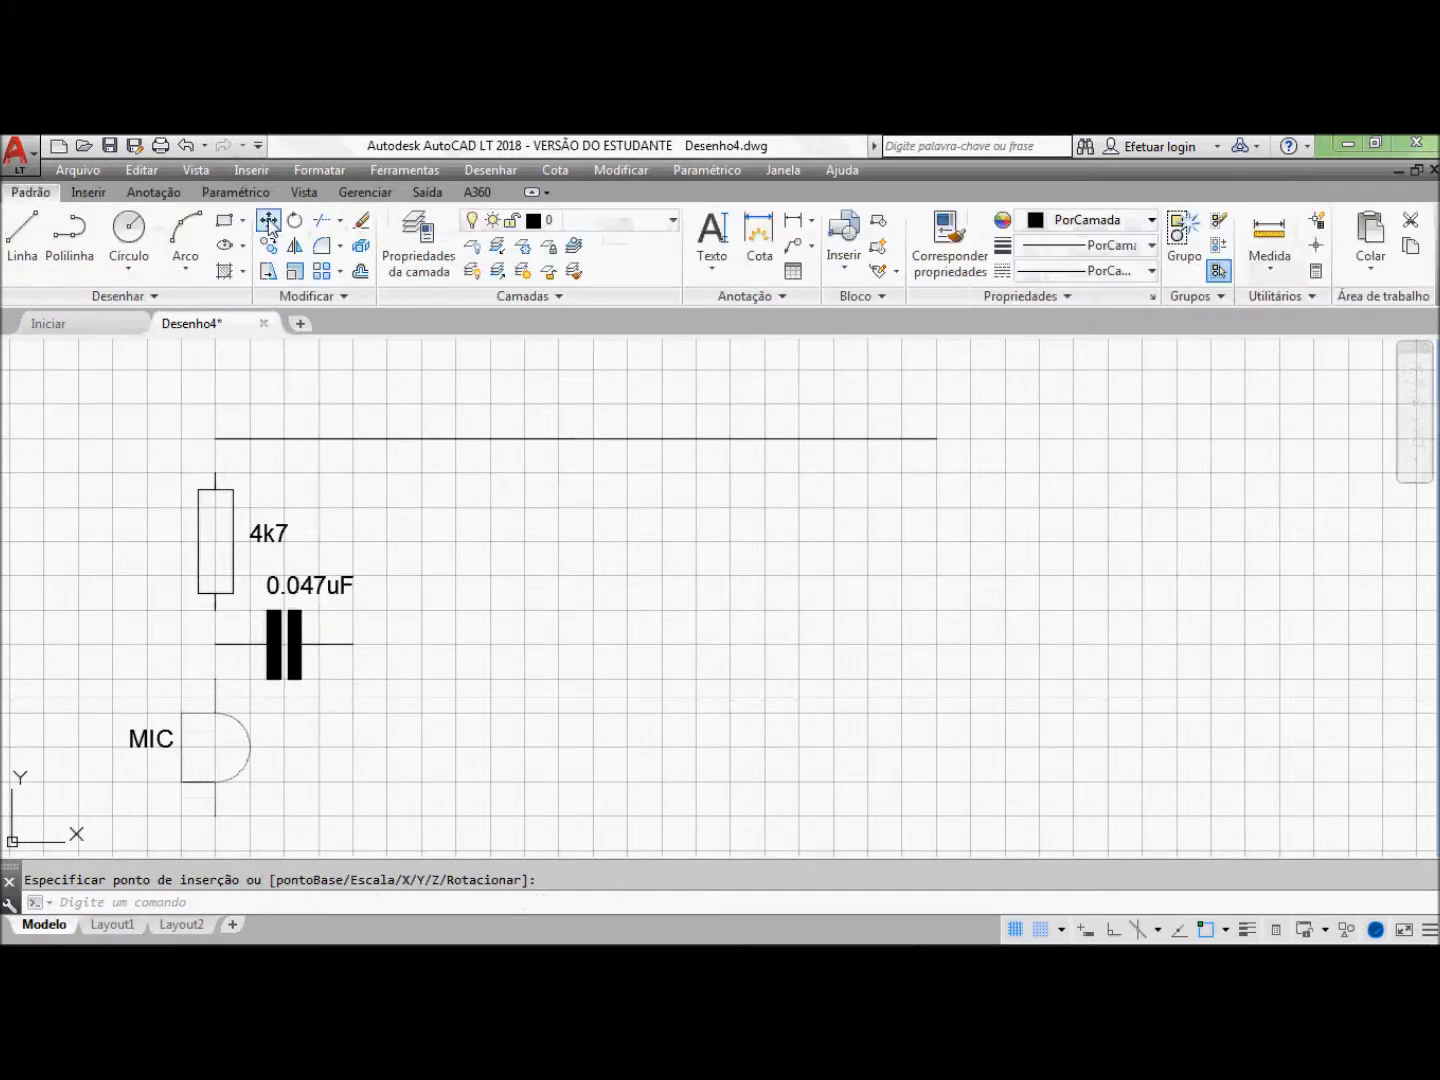
click(268, 222)
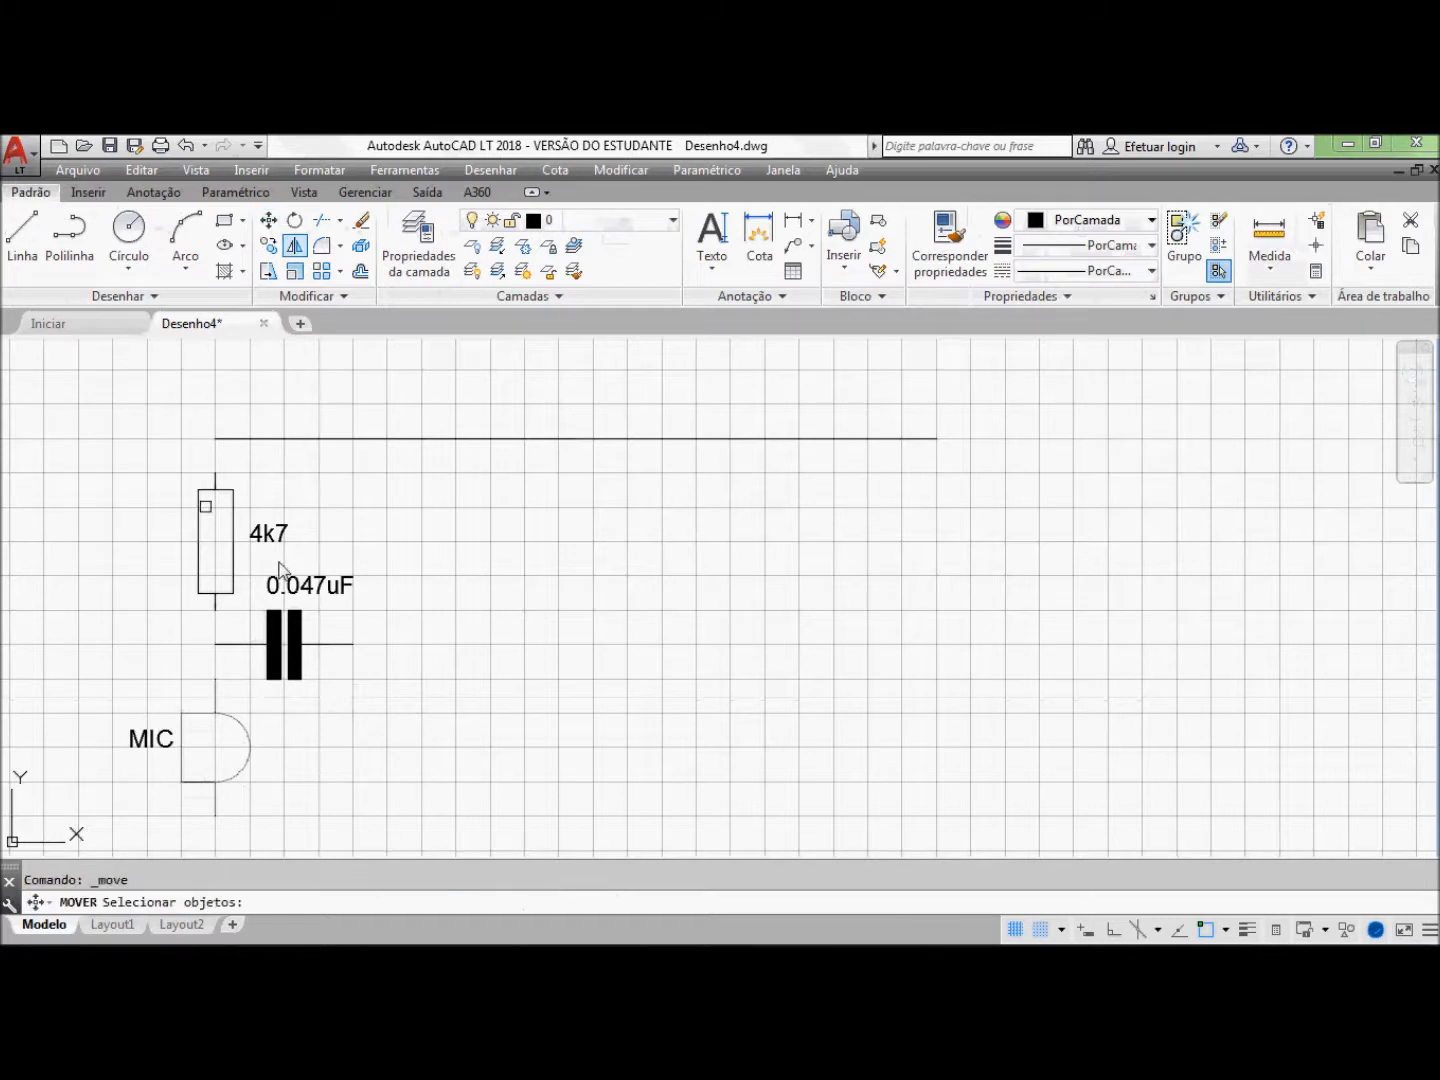
click(283, 626)
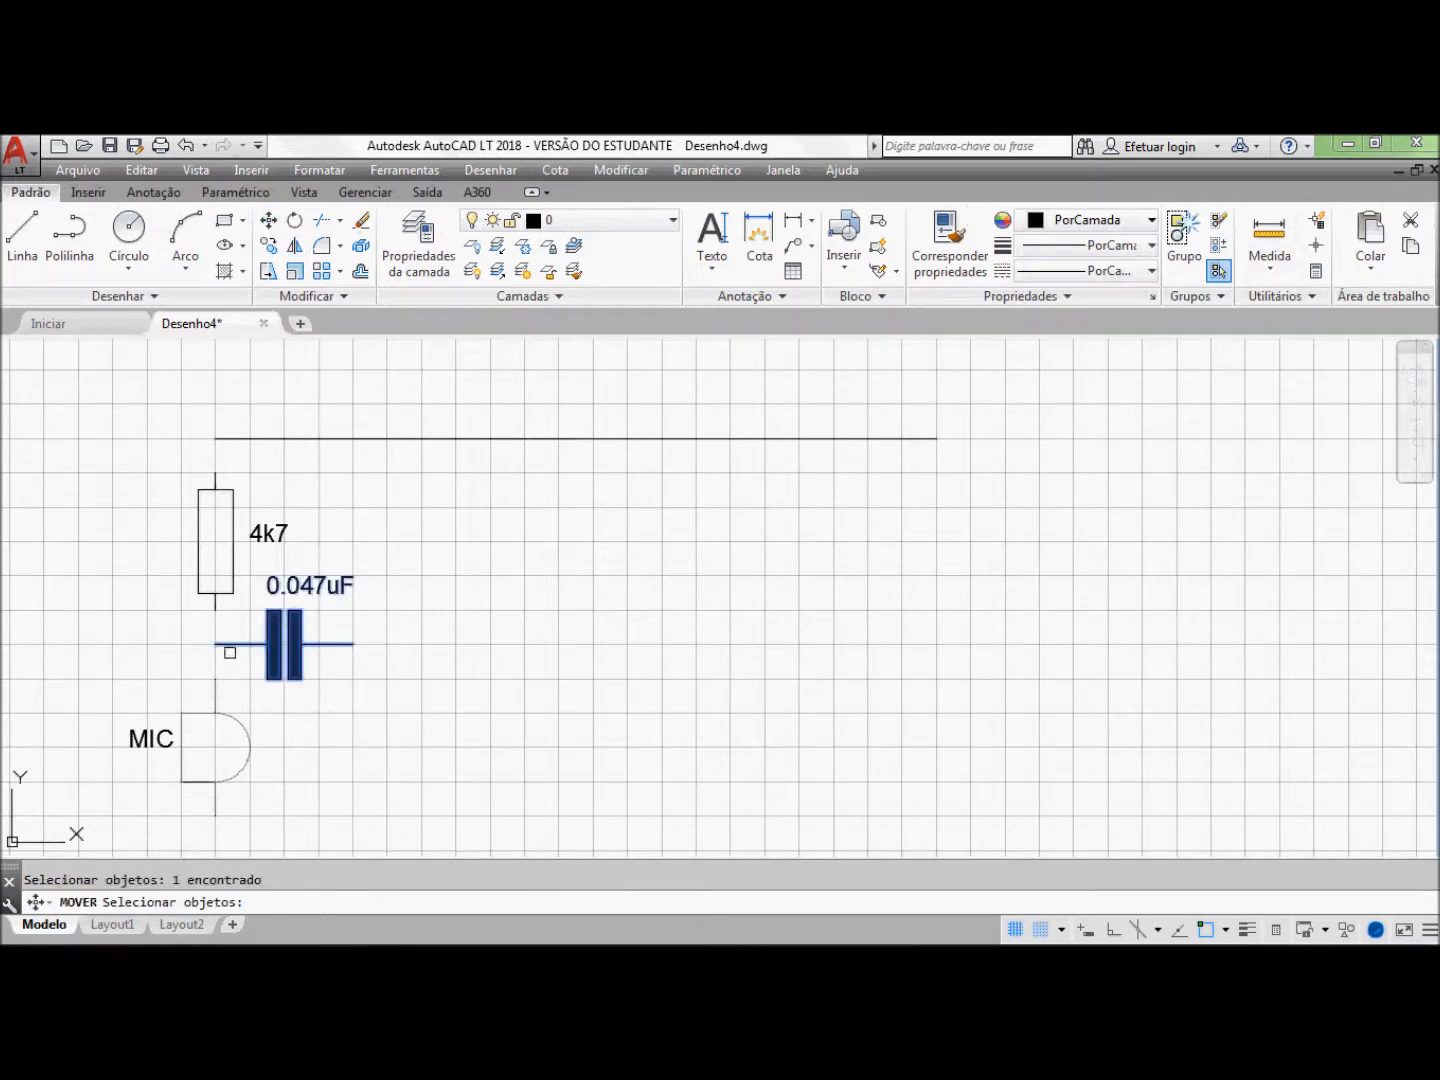
key(Return)
click(215, 644)
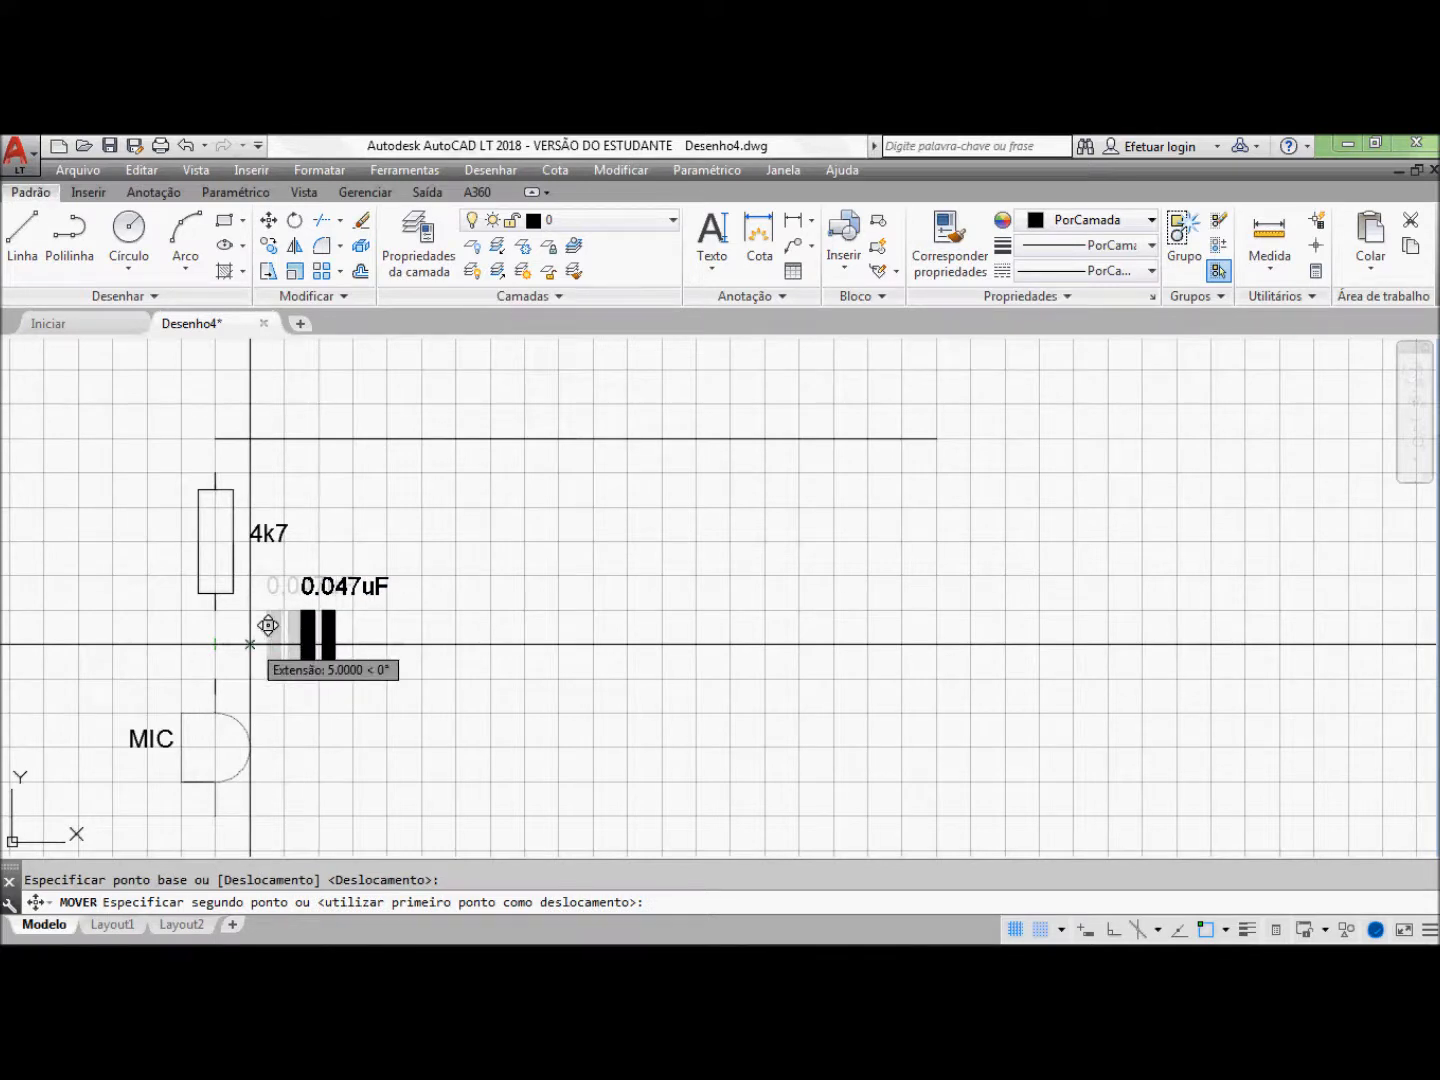
click(250, 644)
click(184, 146)
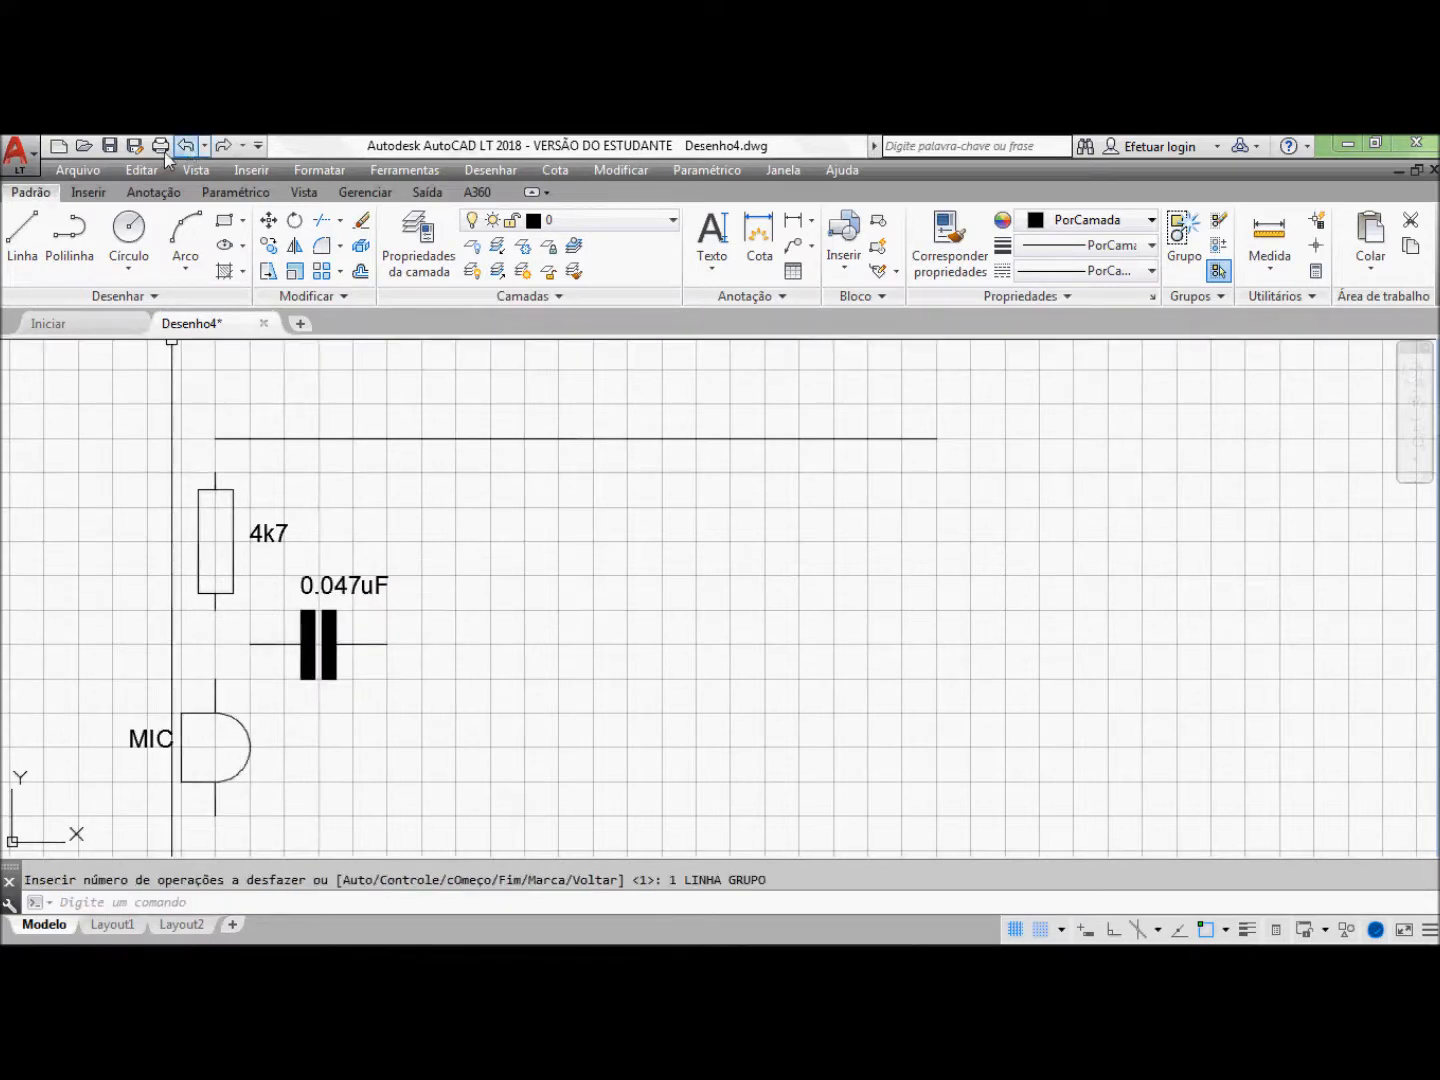
Step: Draw vertical lines joining the resistor's upper lead to the long horizontal line and its lower lead to the microphone
click(19, 236)
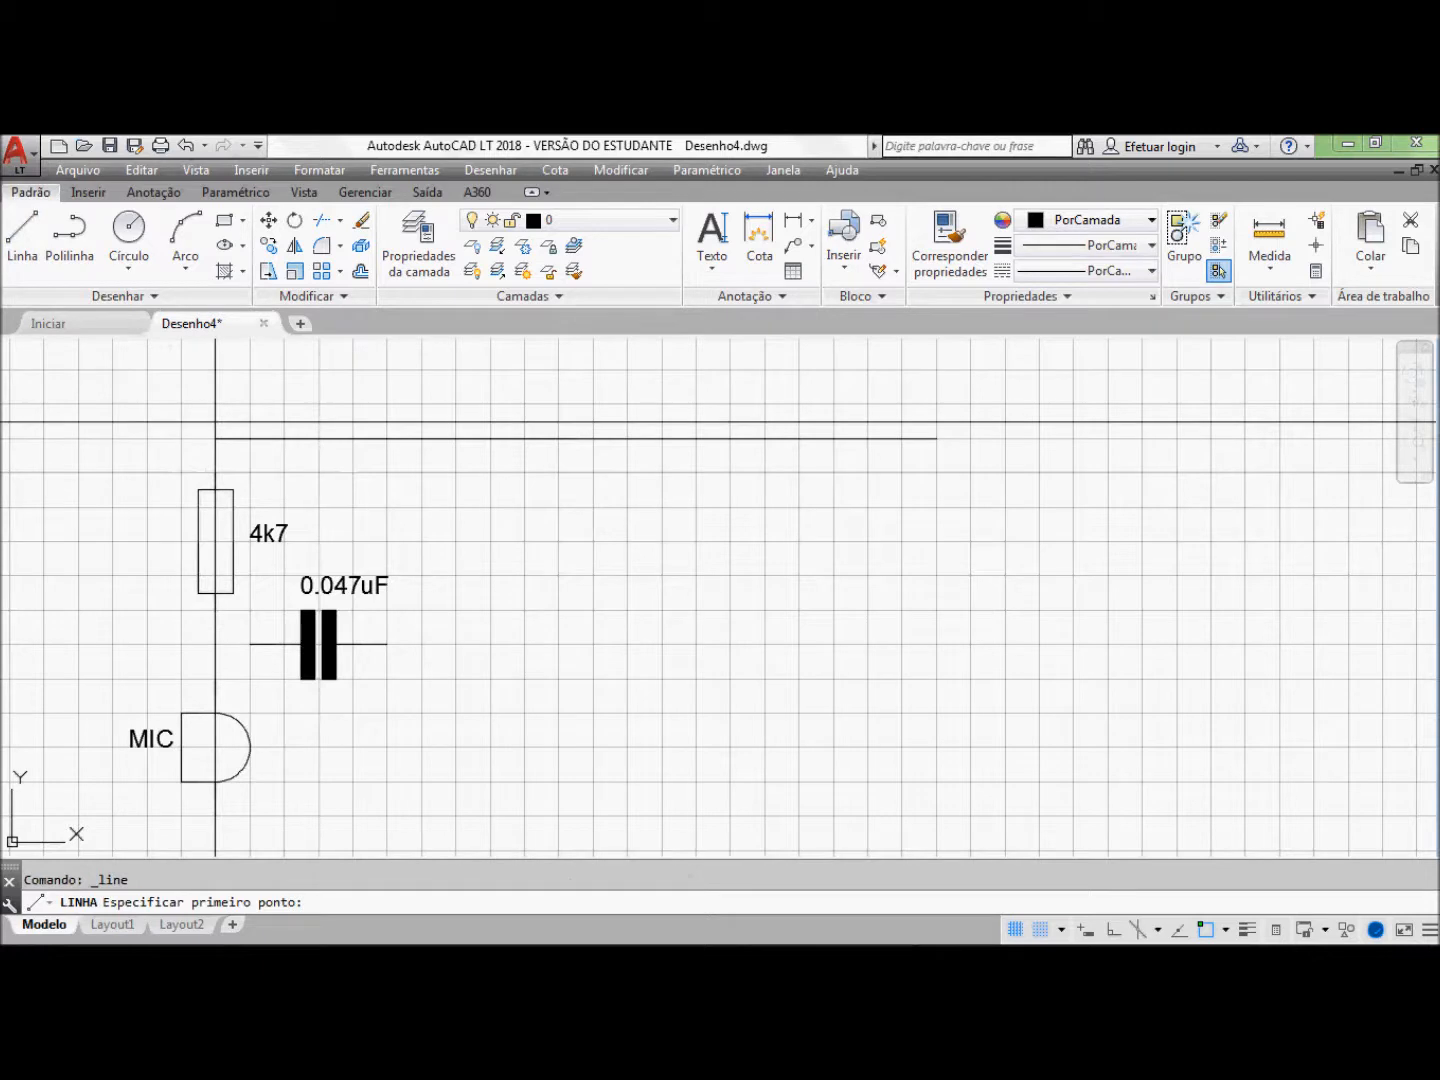
click(215, 473)
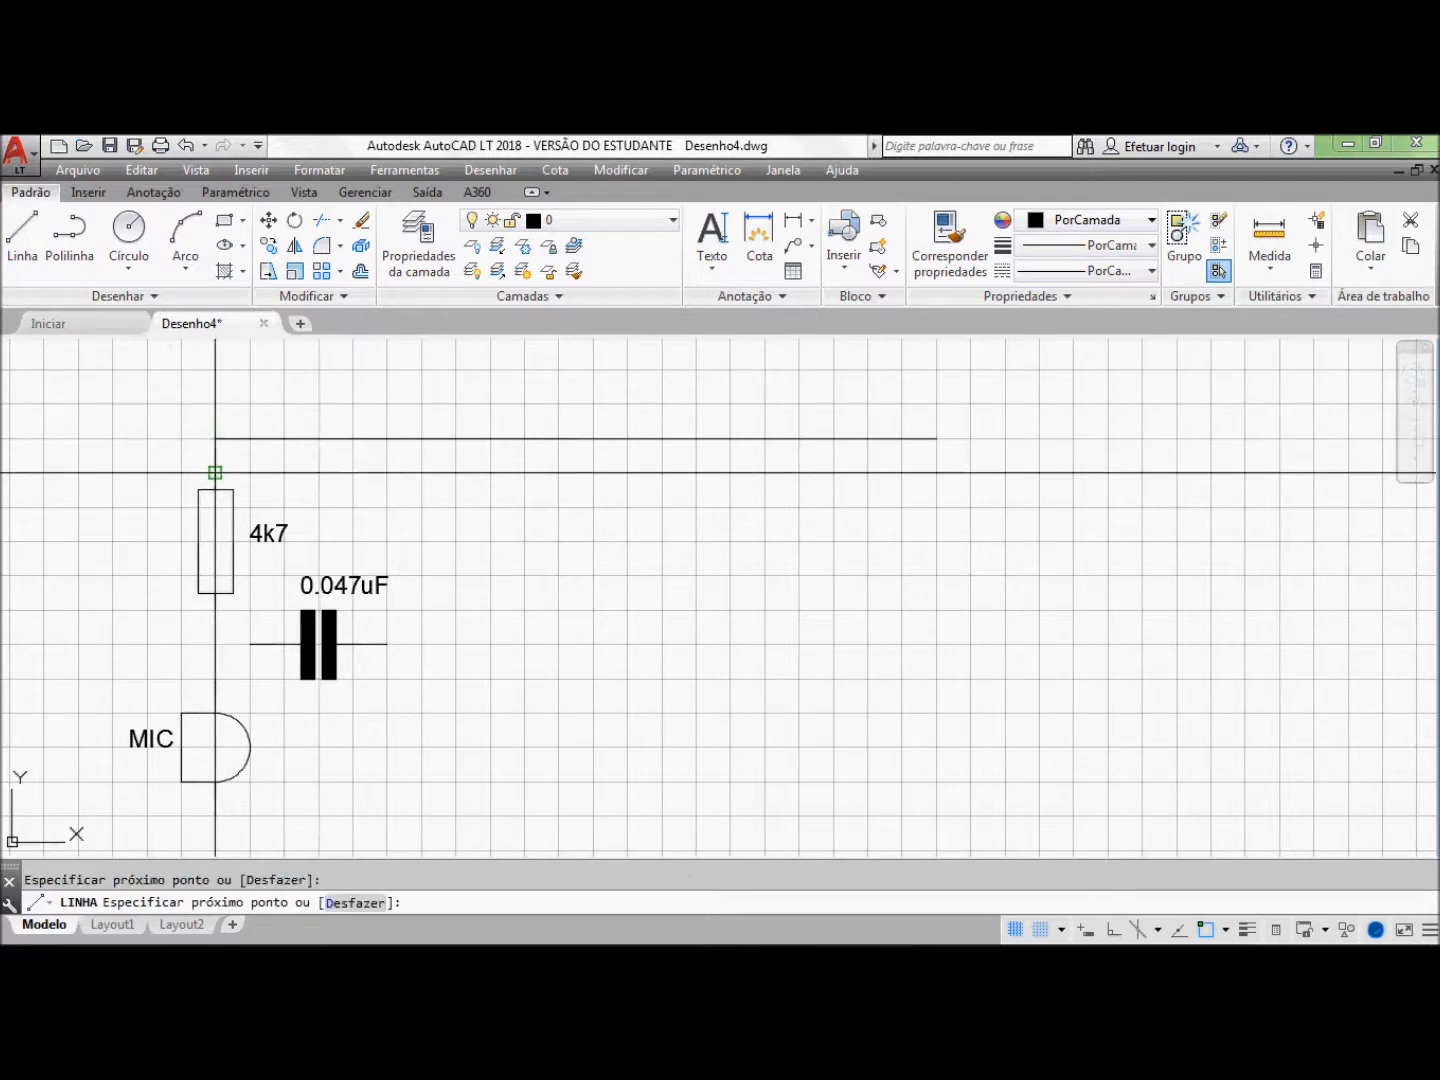
key(Return)
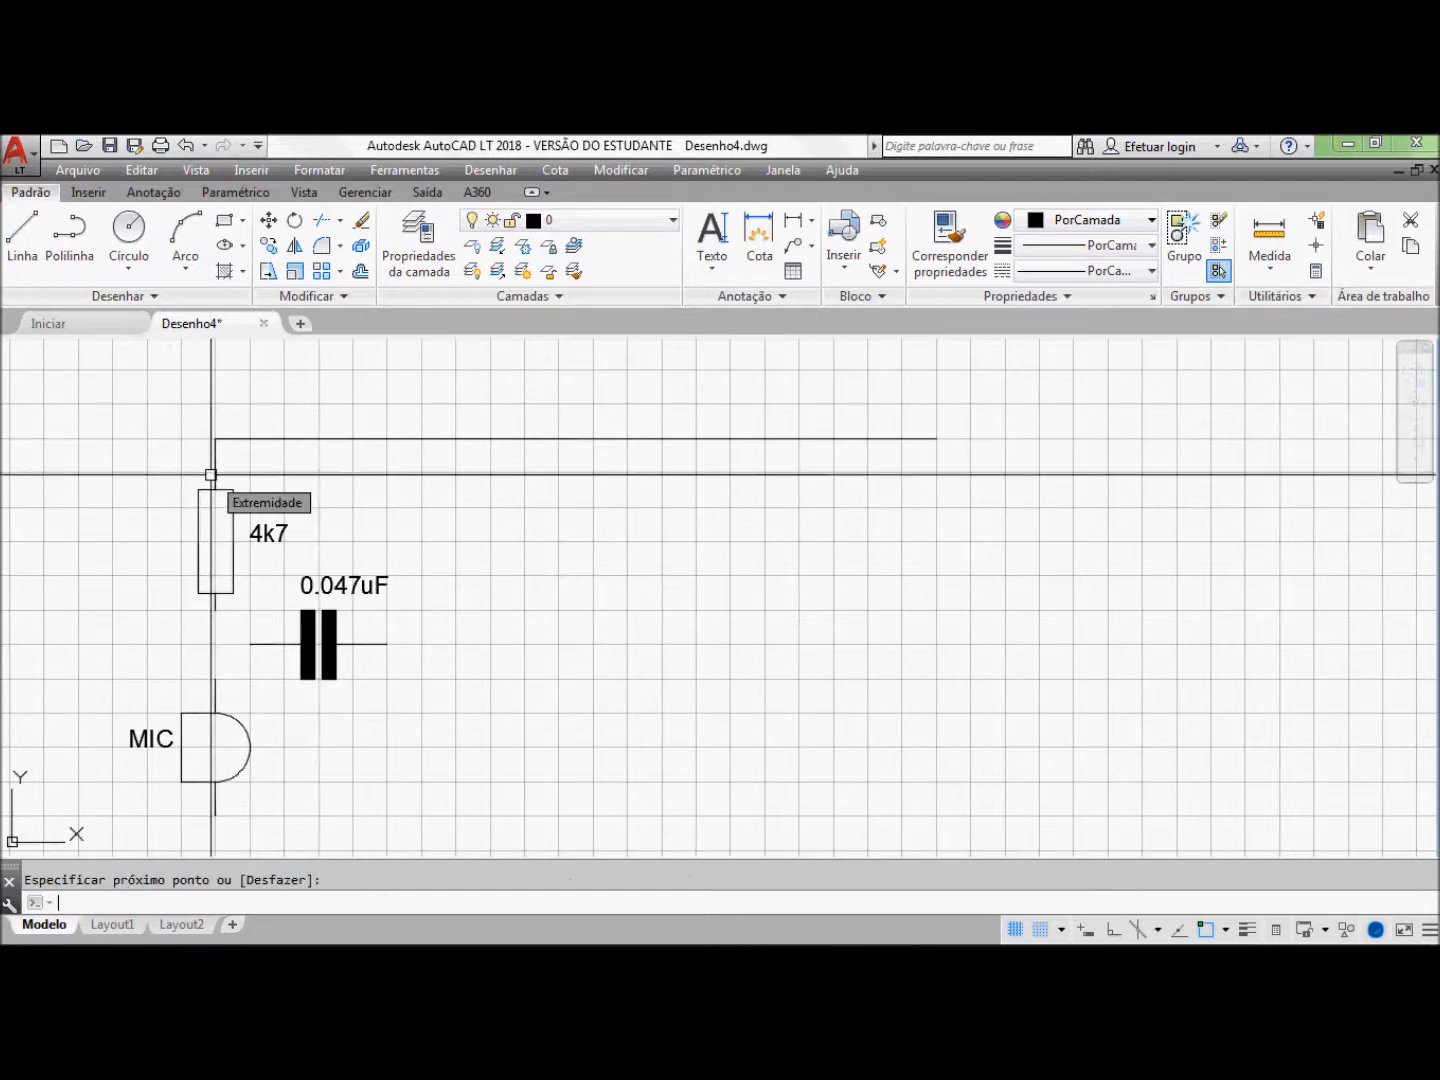
key(Return)
click(214, 608)
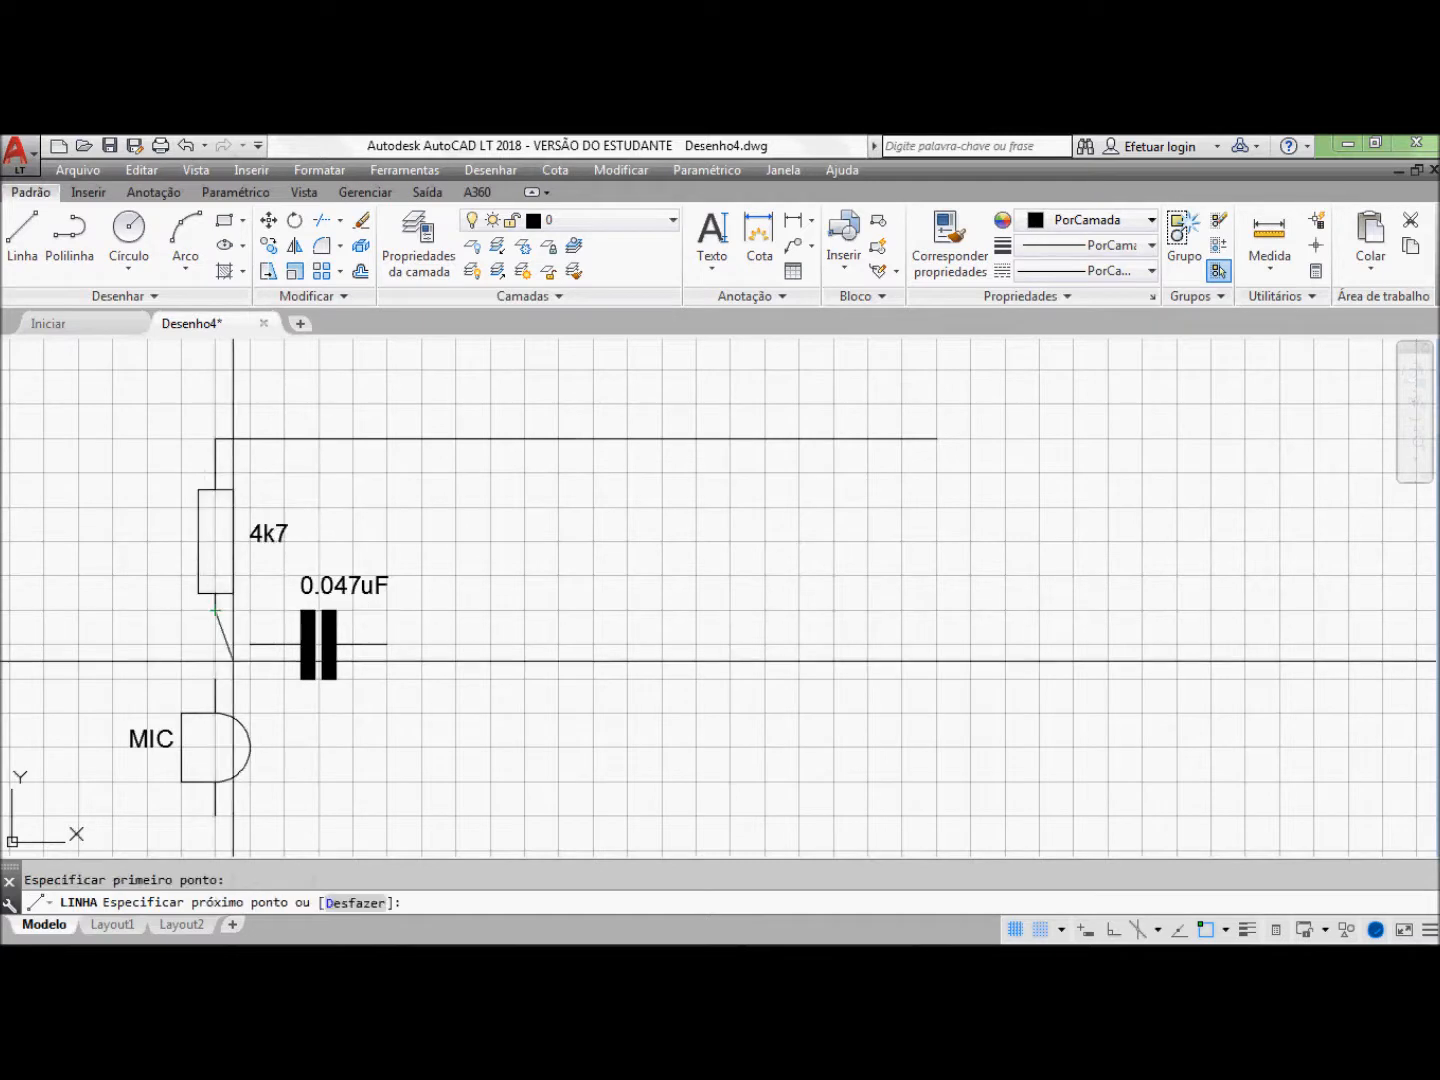
click(215, 680)
key(Return)
Step: Connect the capacitor's left lead to the vertical wire with a line and extend its right lead by 5 units
key(Return)
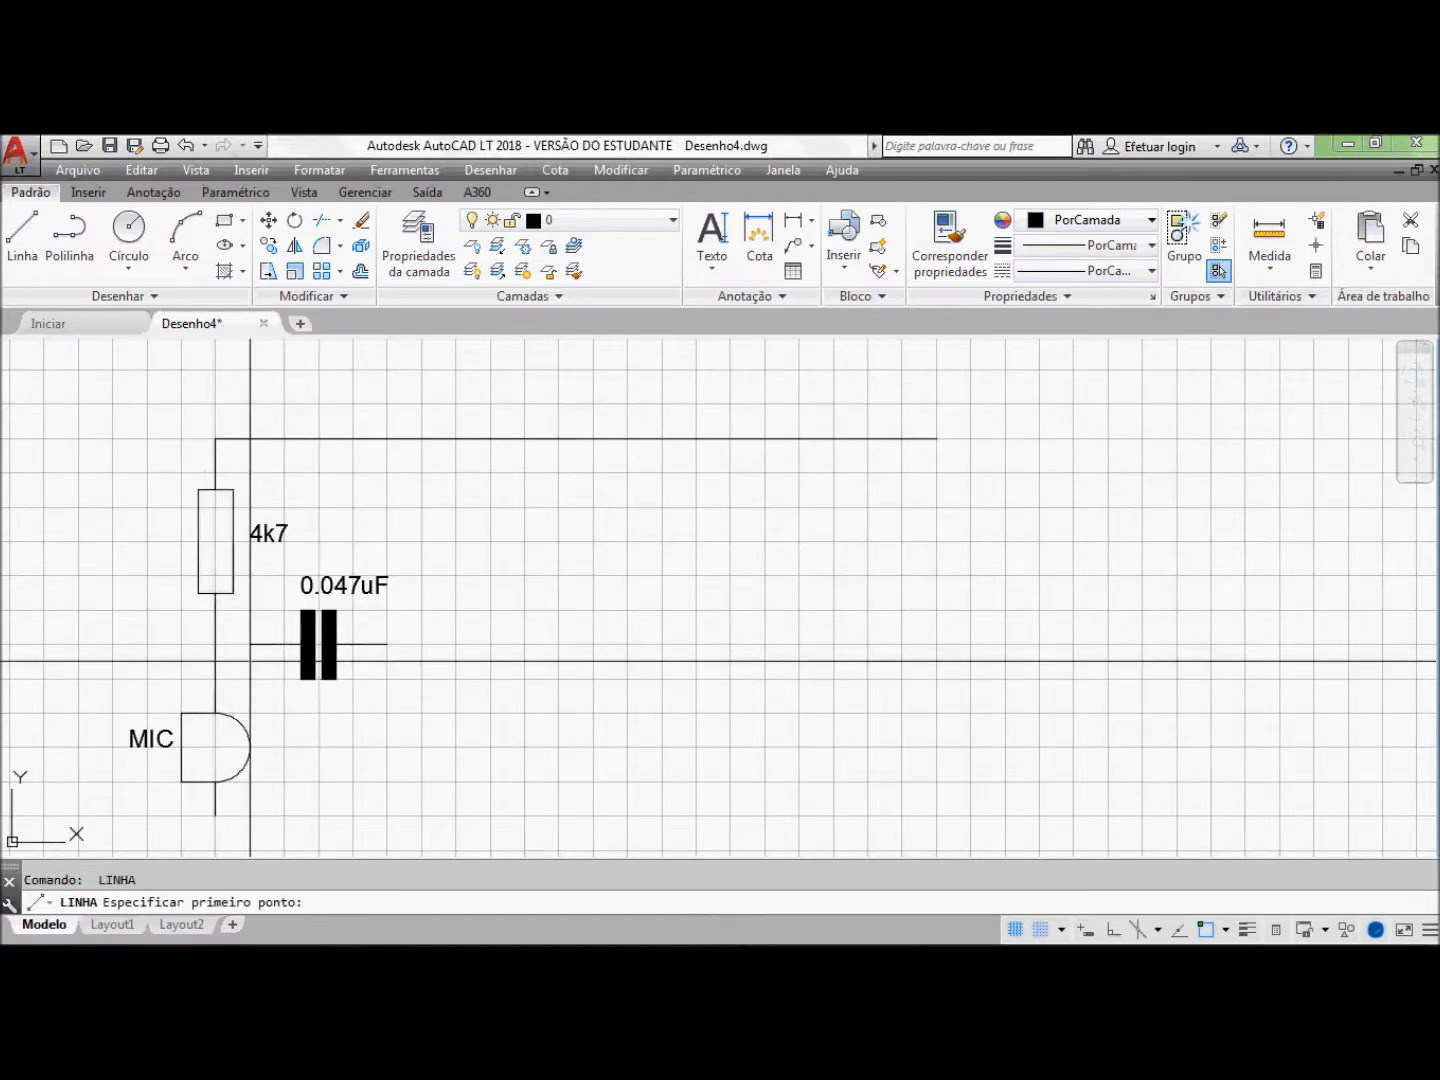
click(250, 643)
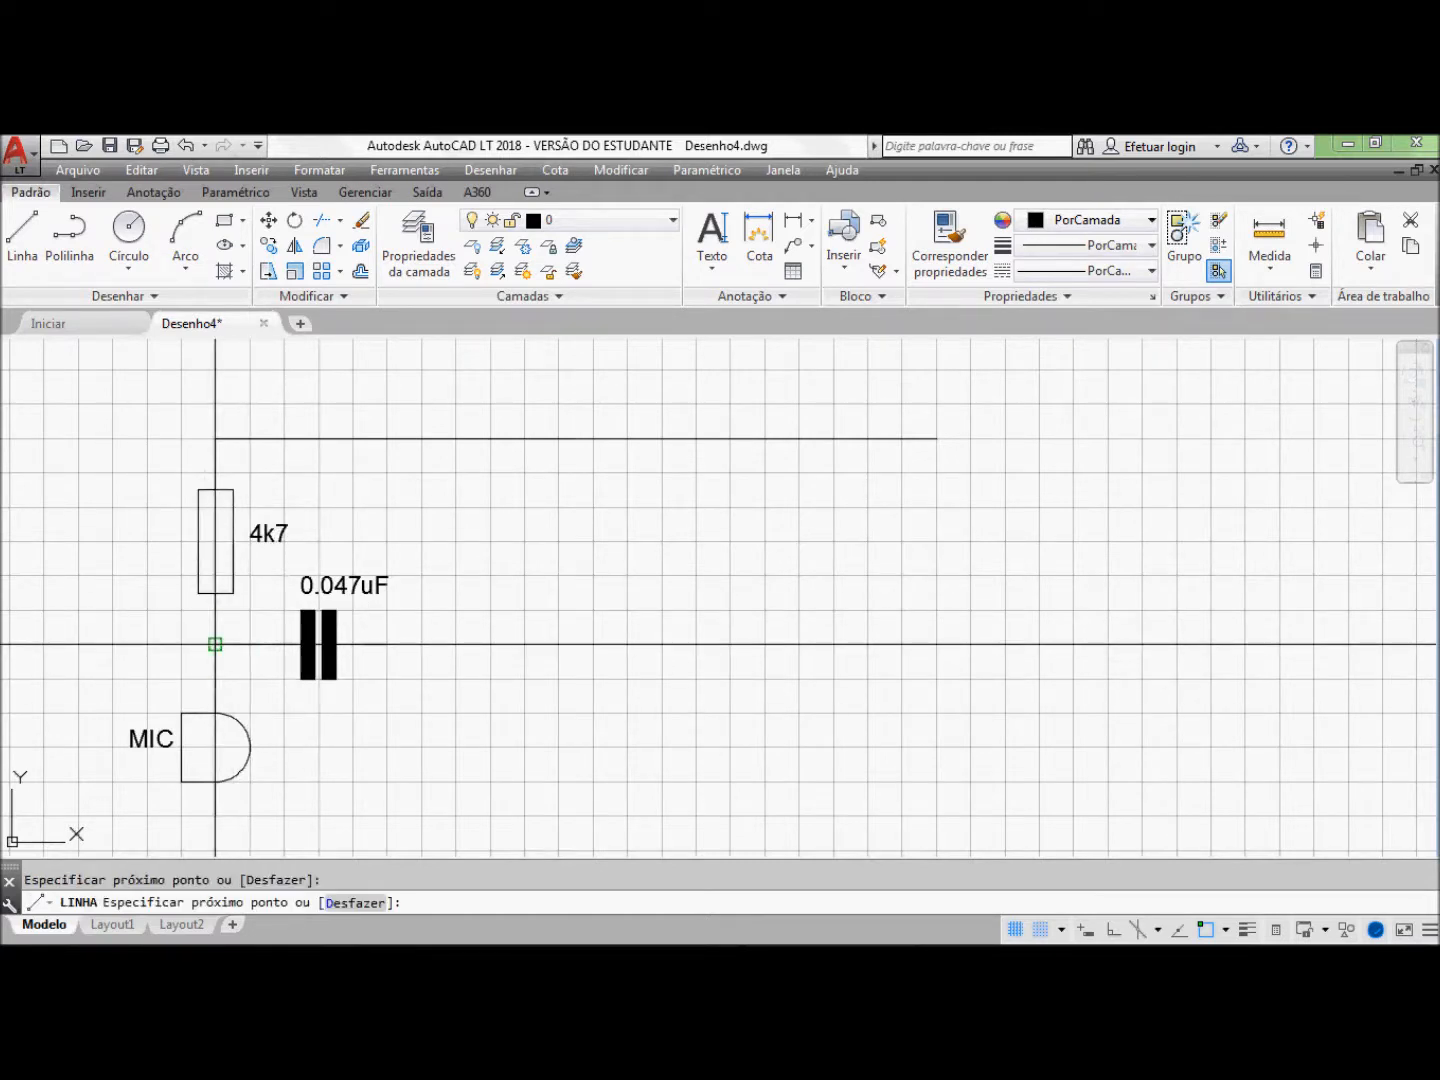
click(215, 644)
key(Return)
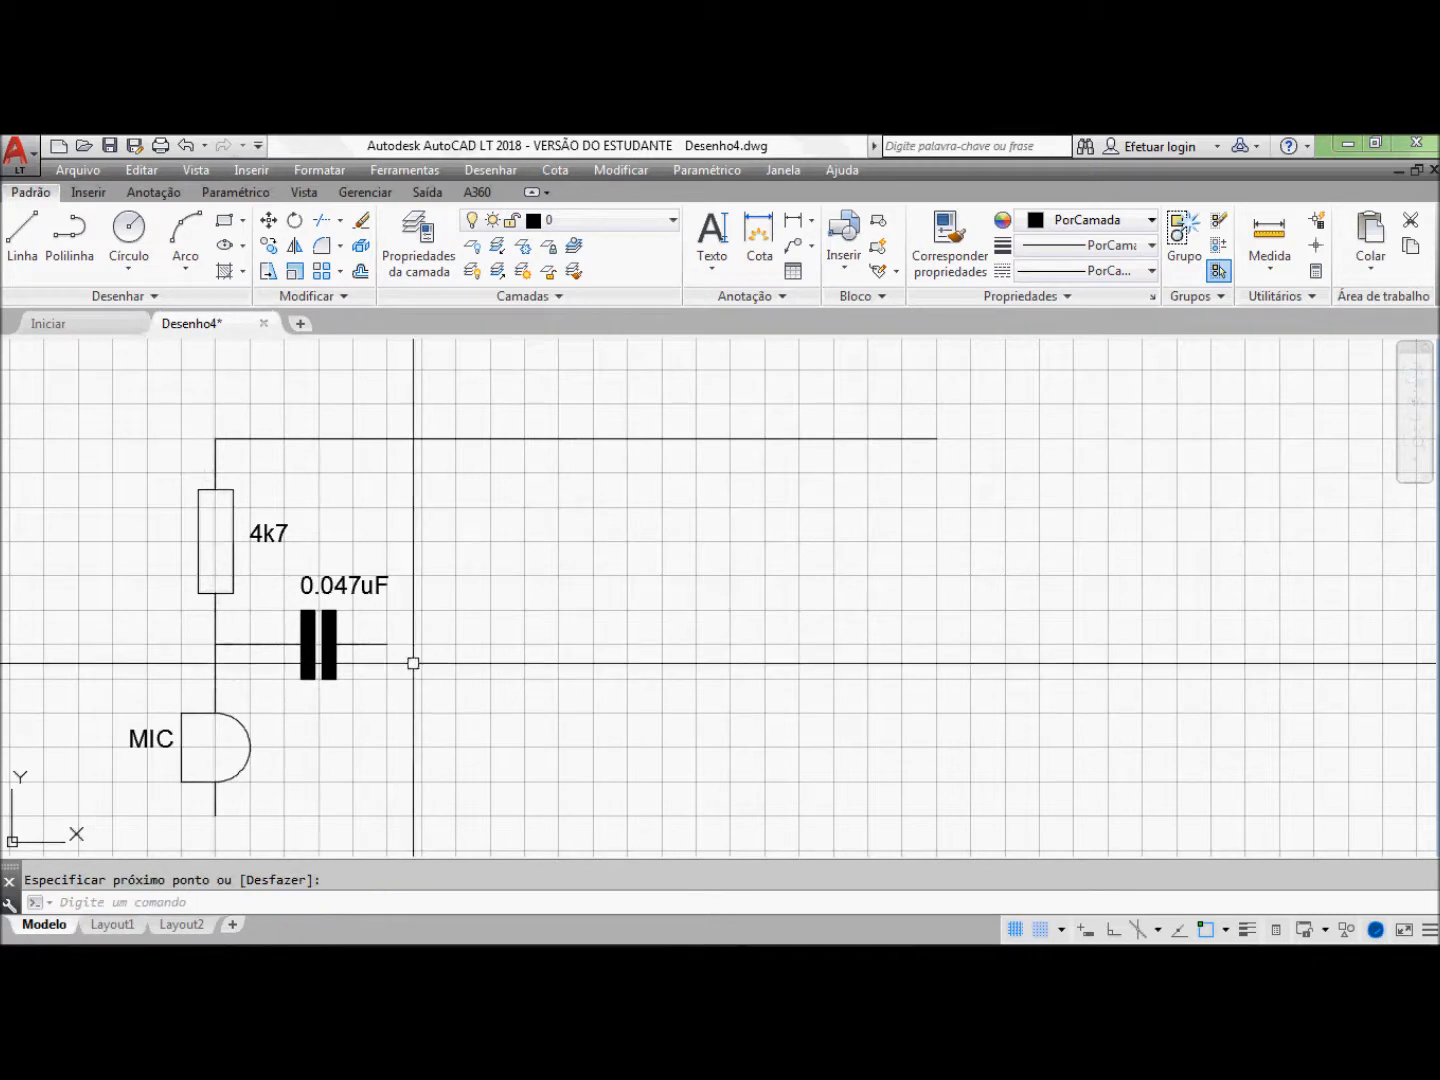
key(Return)
click(387, 644)
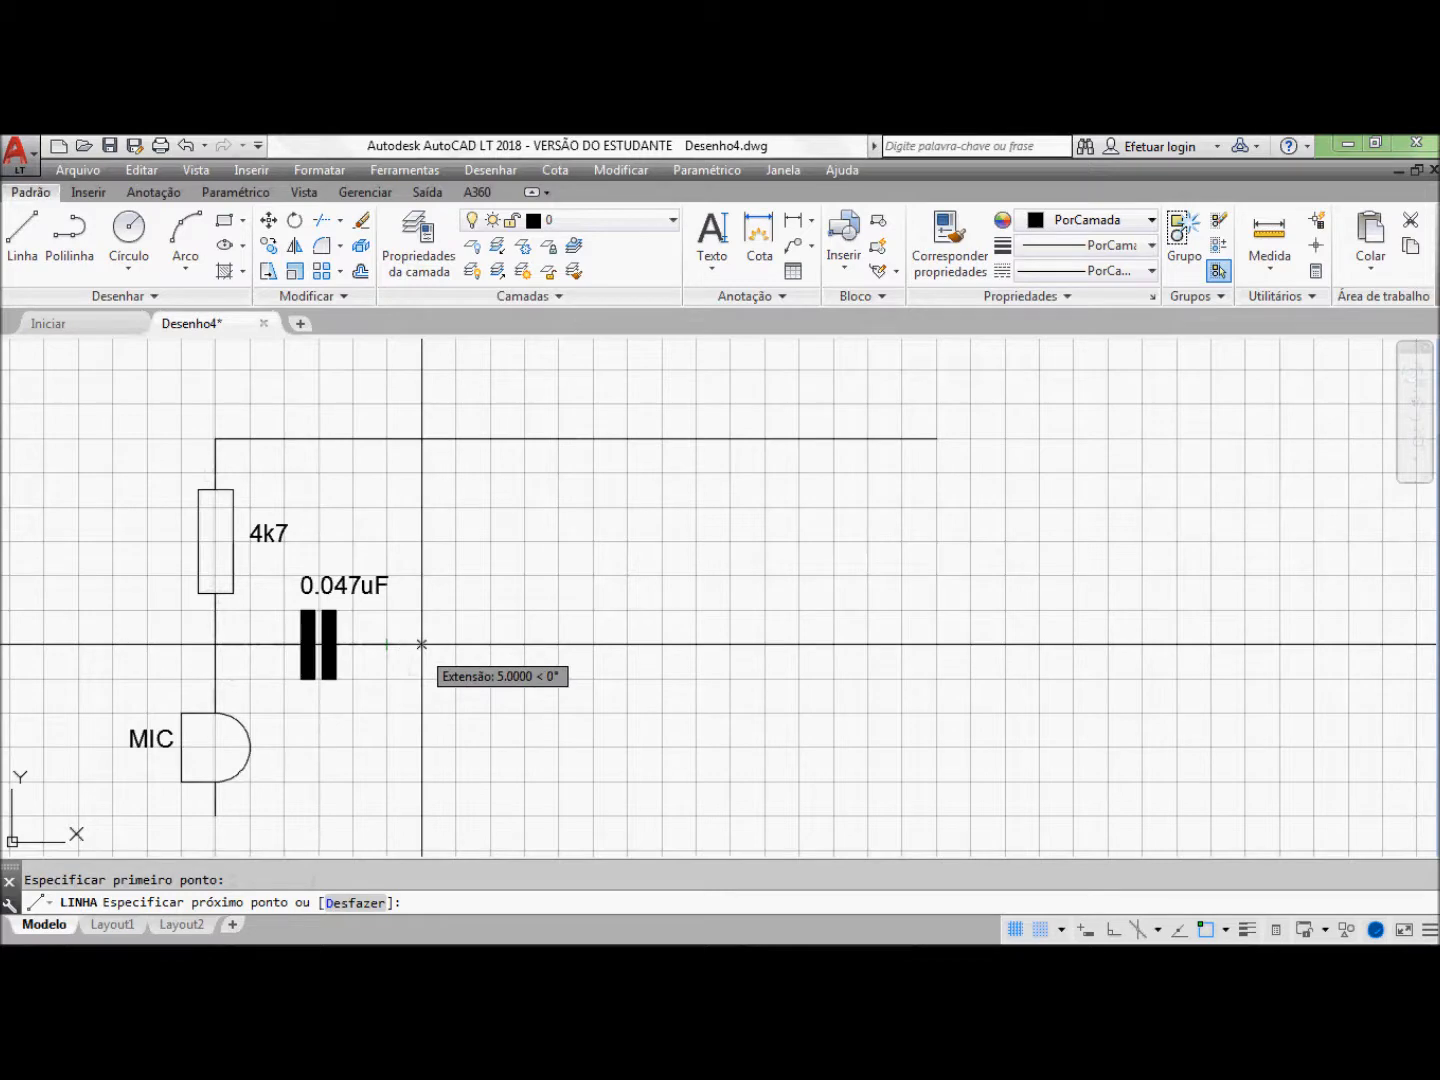
click(422, 644)
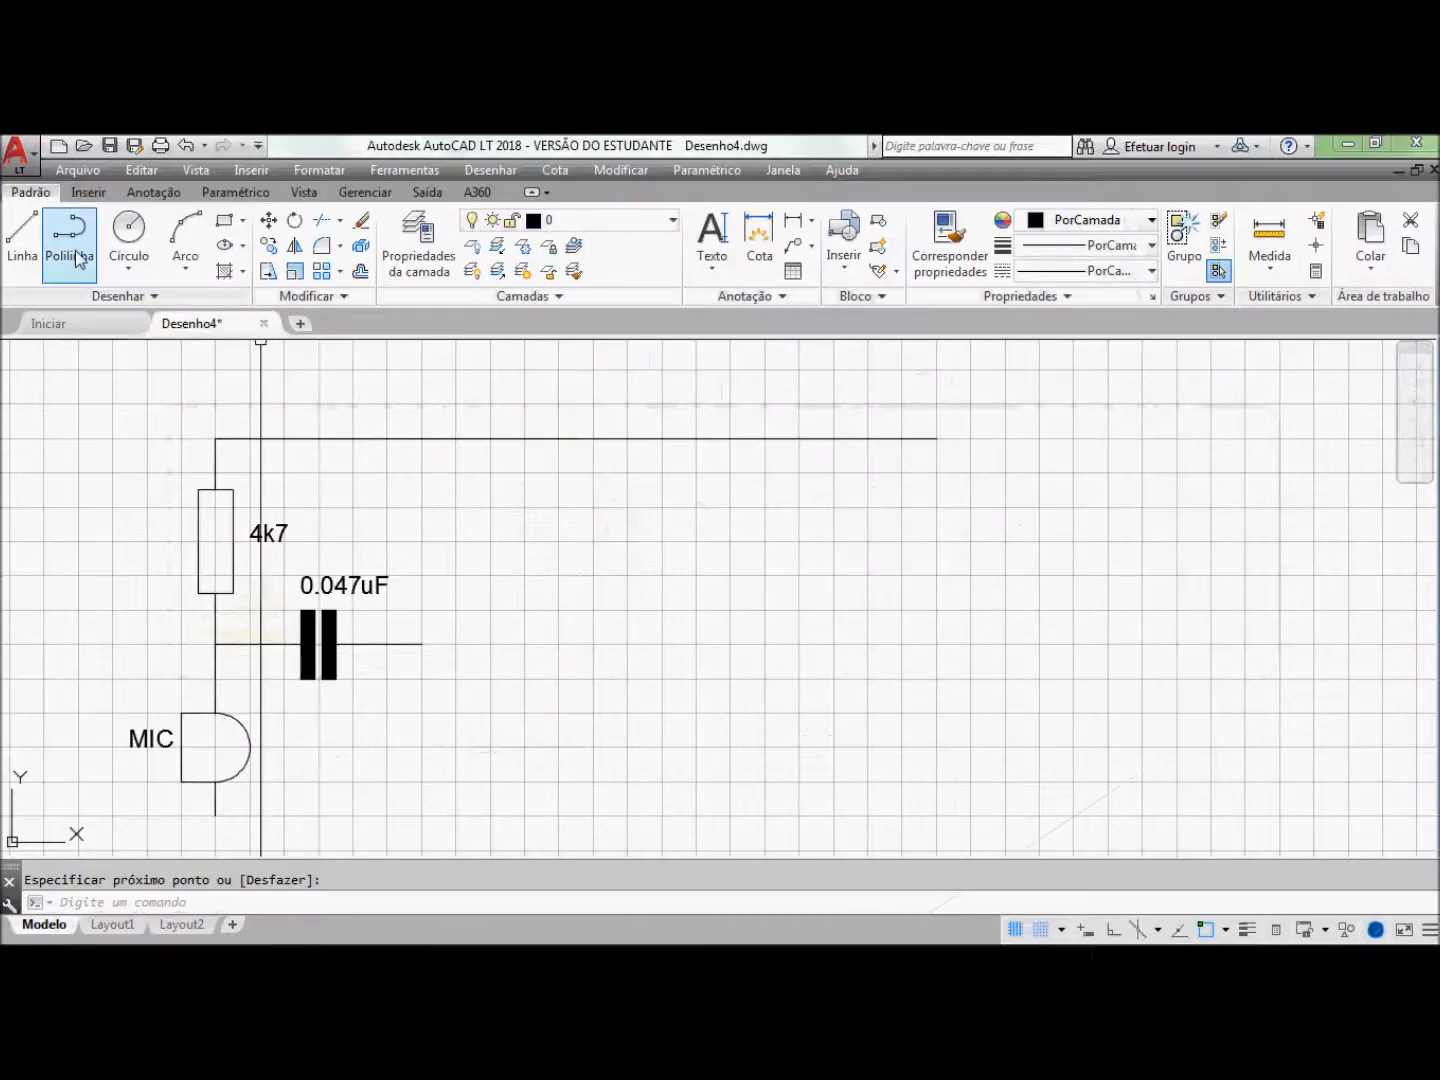
Step: Insert a Capacitor block above the free end of the 0.047uF capacitor's lead, with a capacitance value of 470pF
click(88, 193)
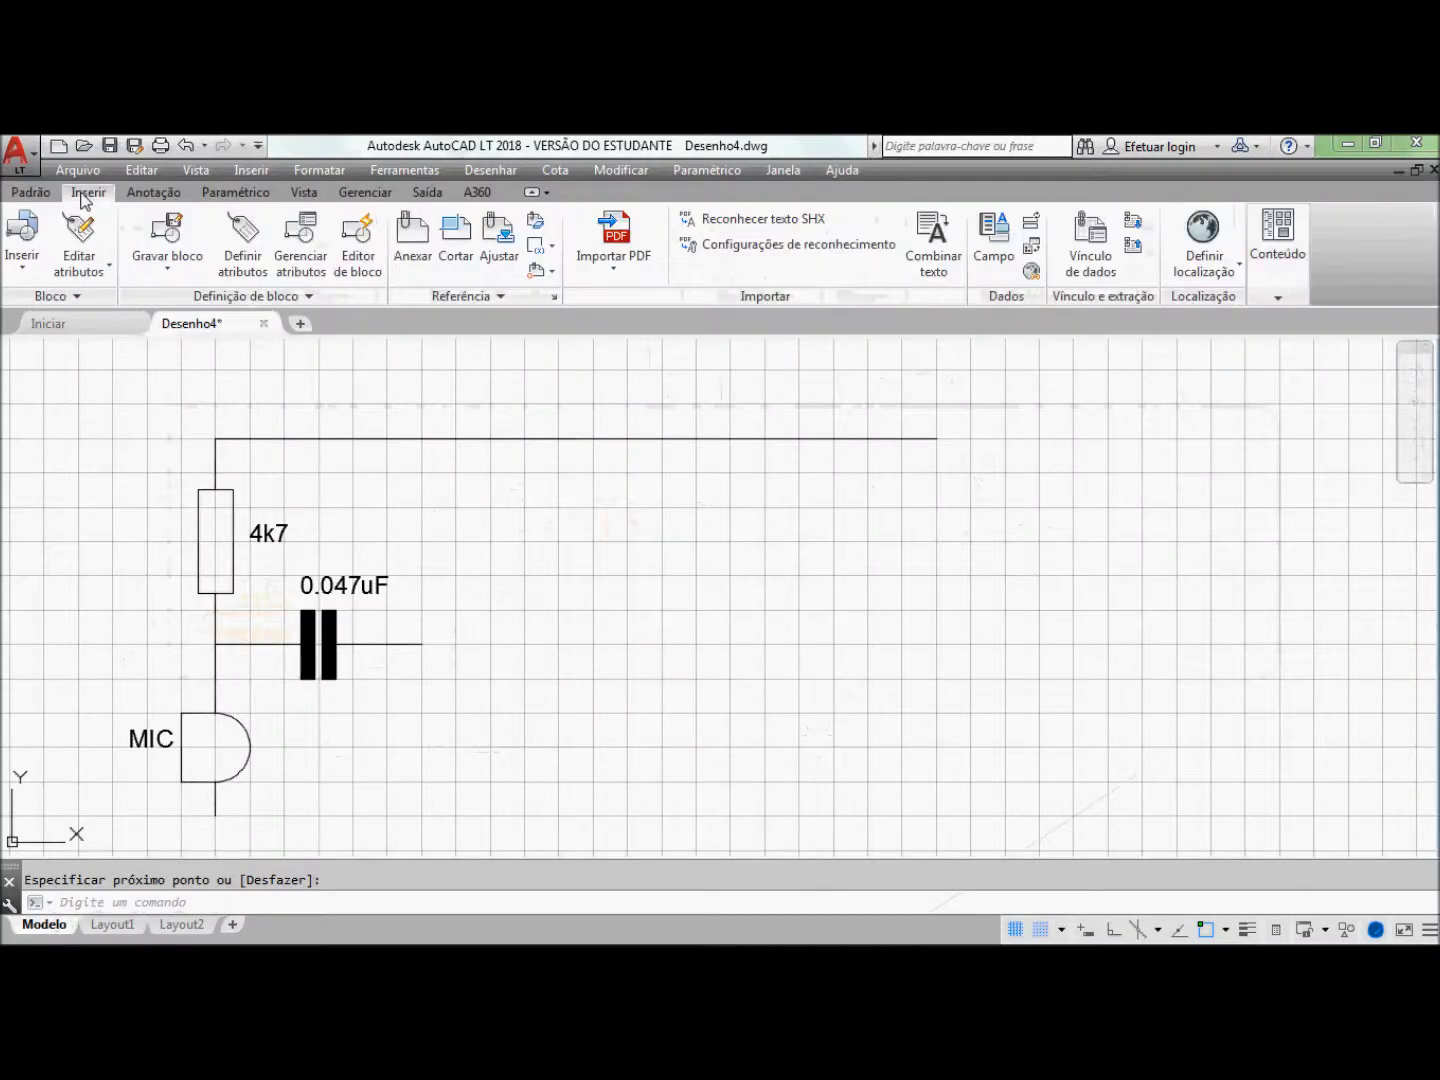
click(23, 232)
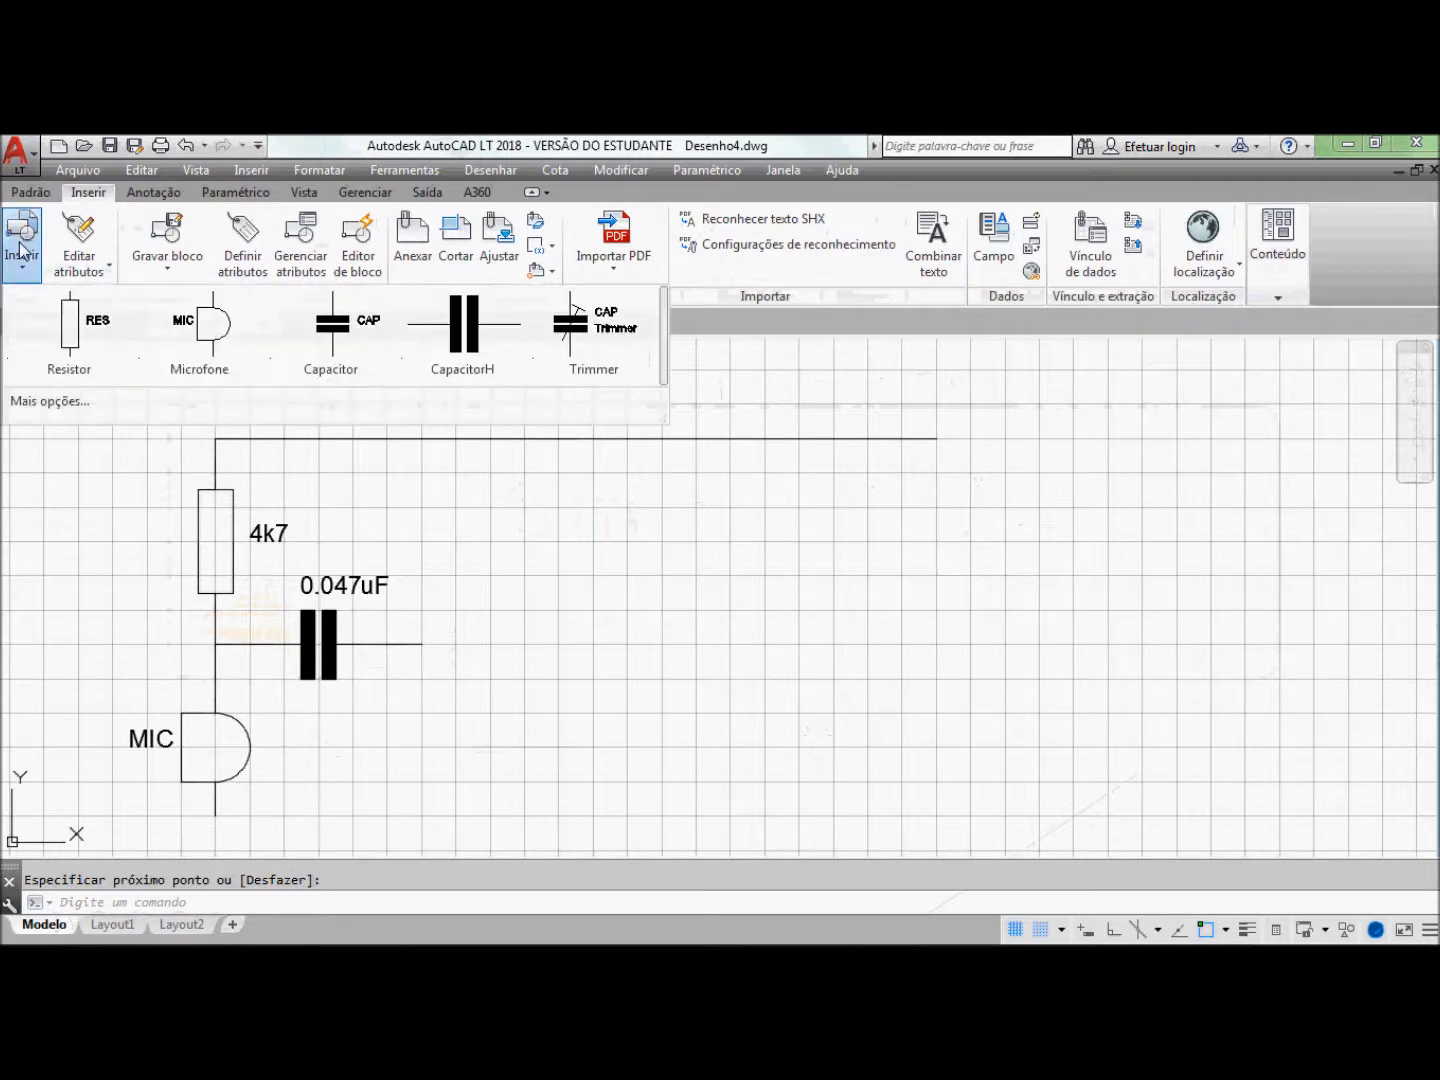
click(333, 329)
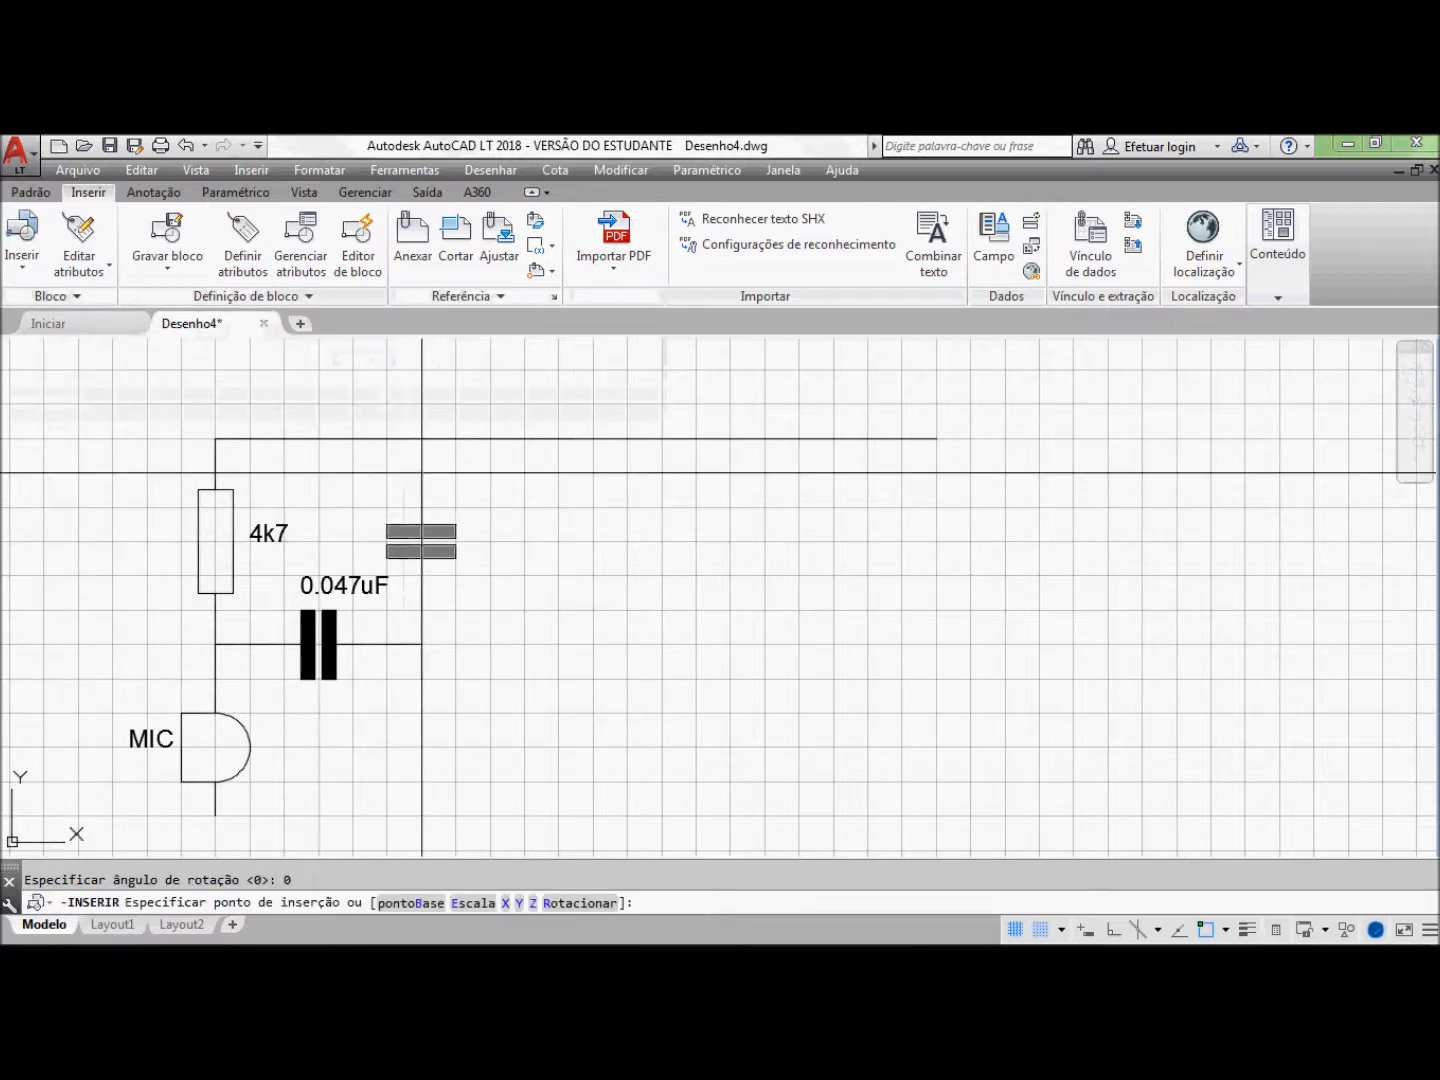
click(420, 473)
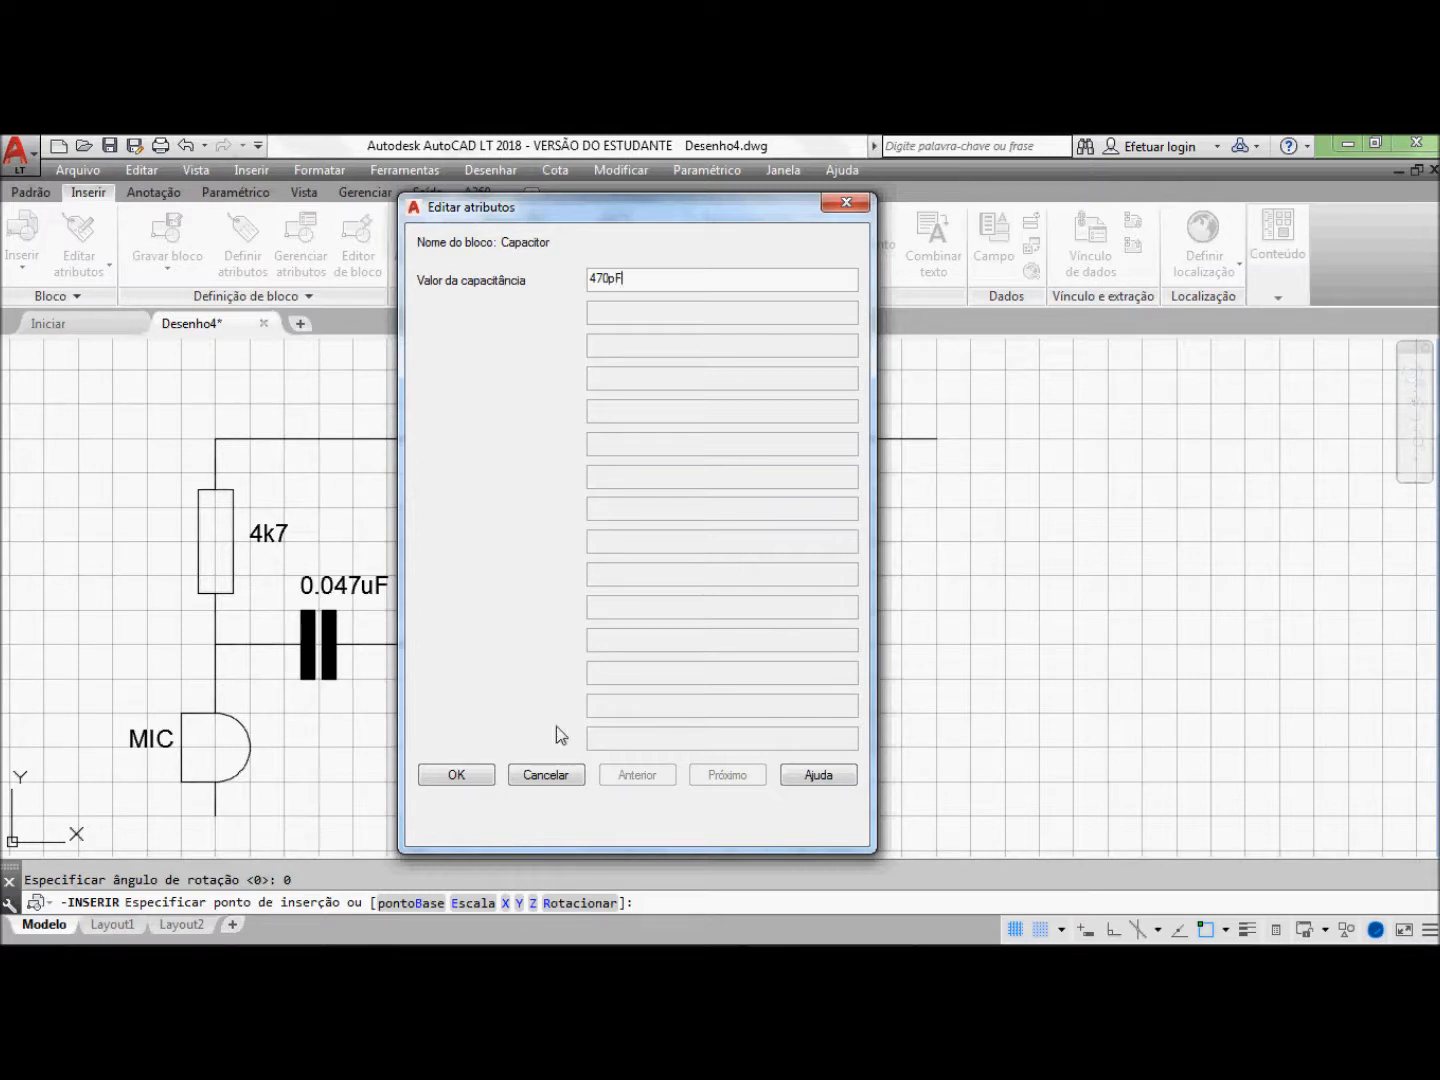
click(462, 778)
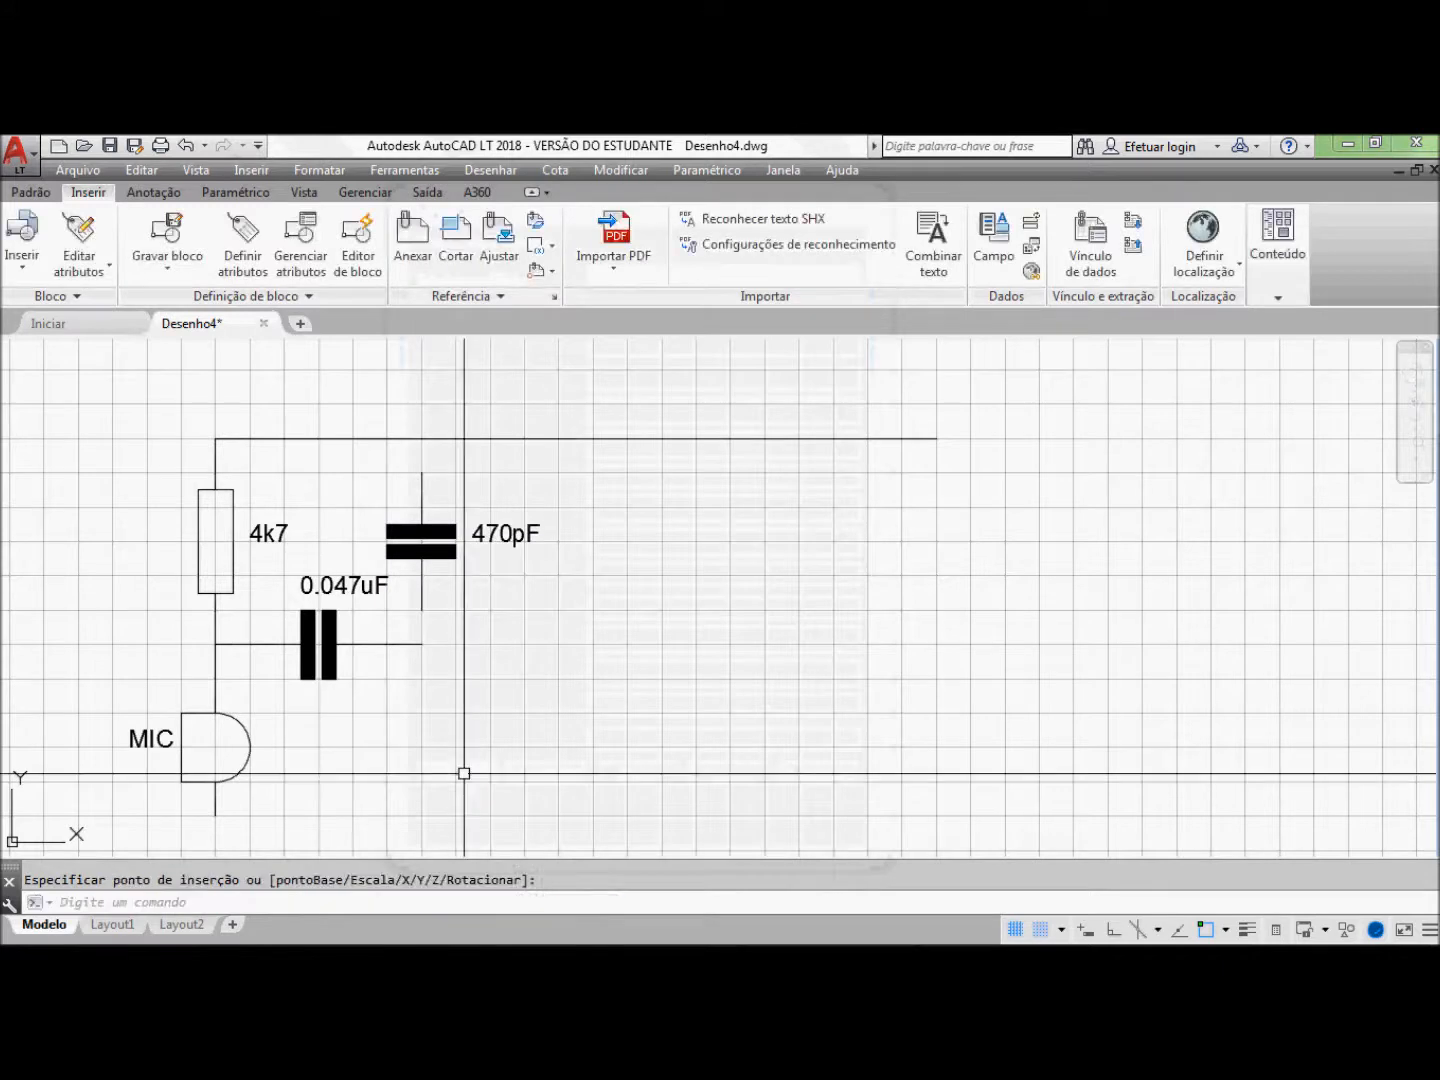
Step: Insert a second Capacitor block valued 470pF directly below the first one, vertically aligned with it and level with the microphone
click(23, 231)
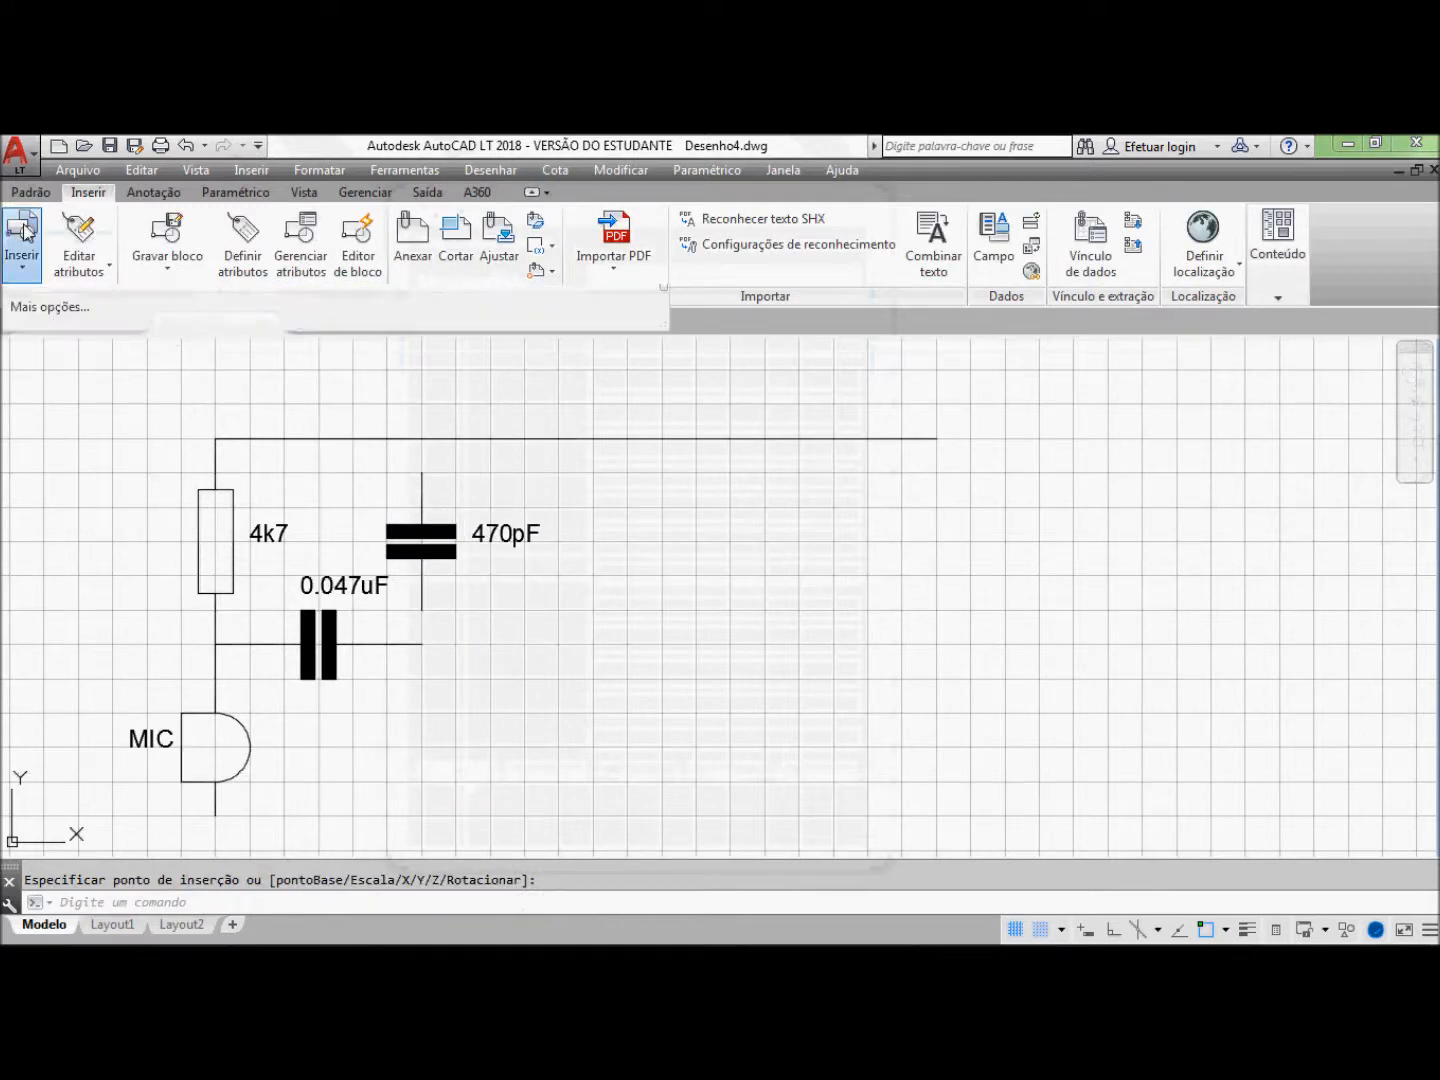
click(340, 346)
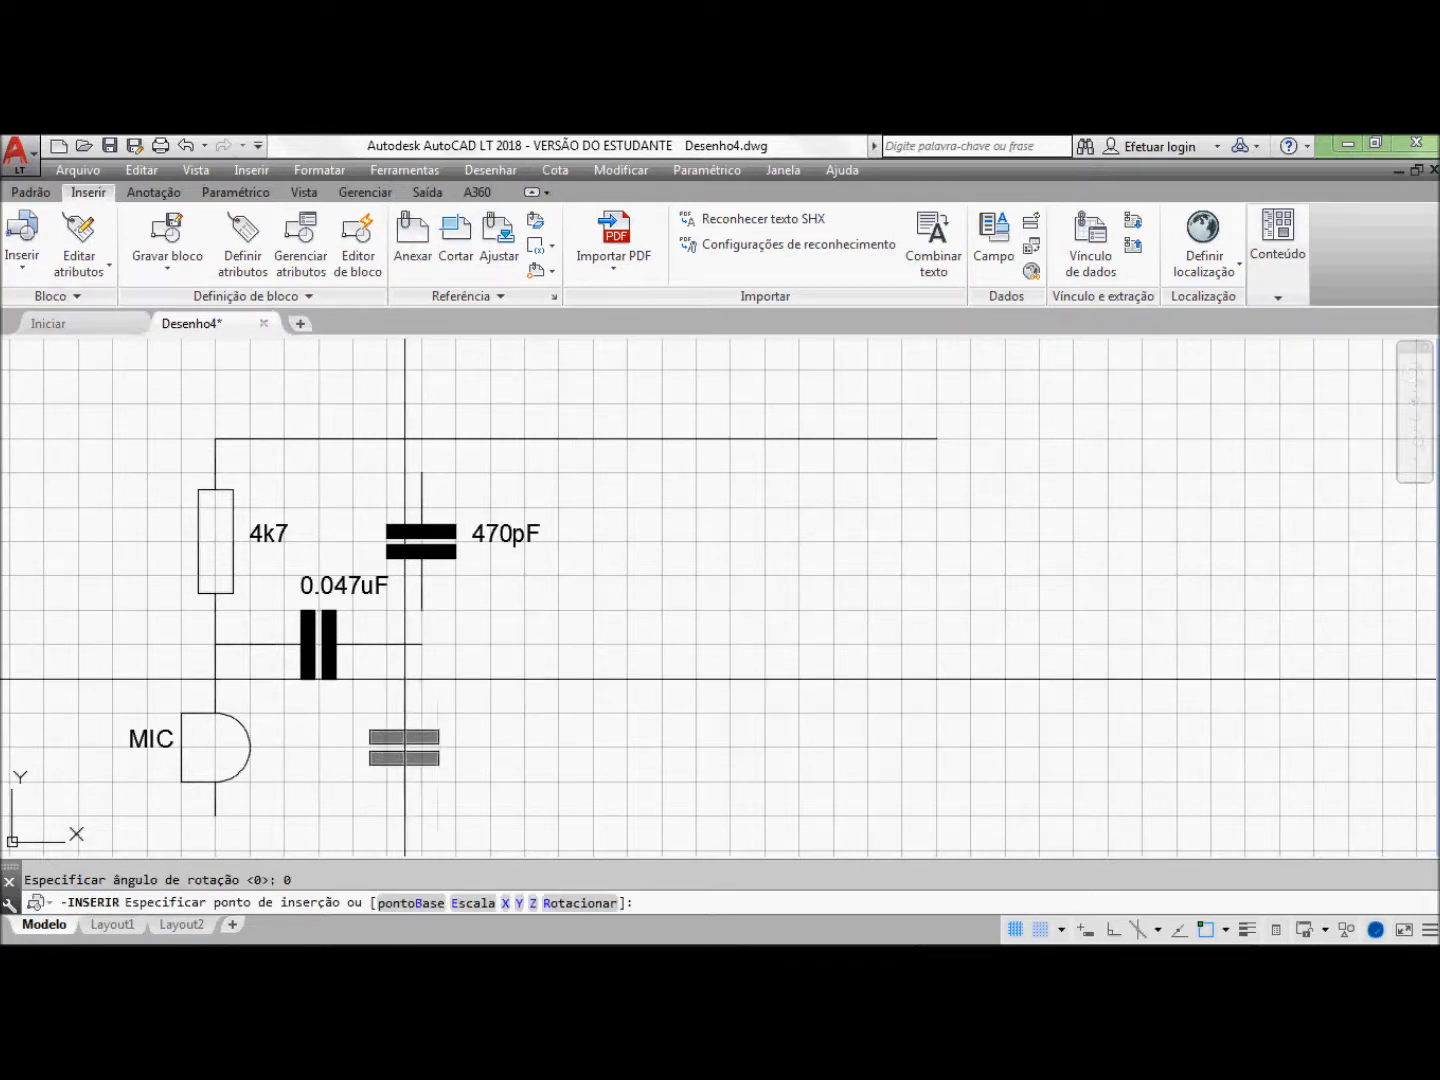
click(420, 679)
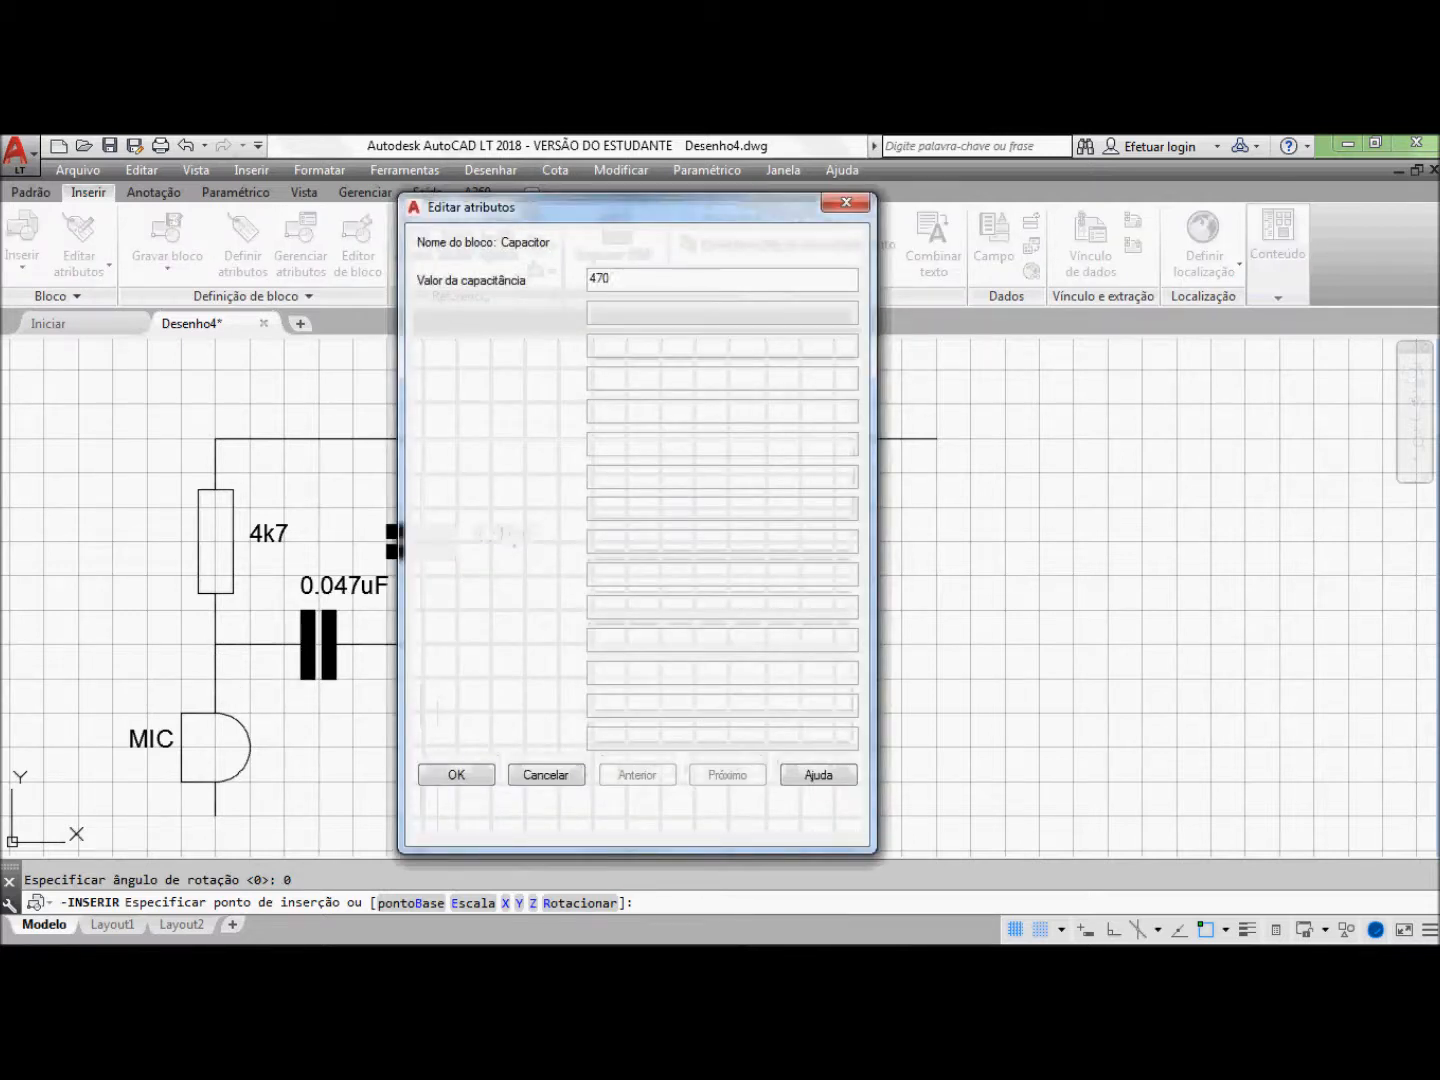
click(452, 775)
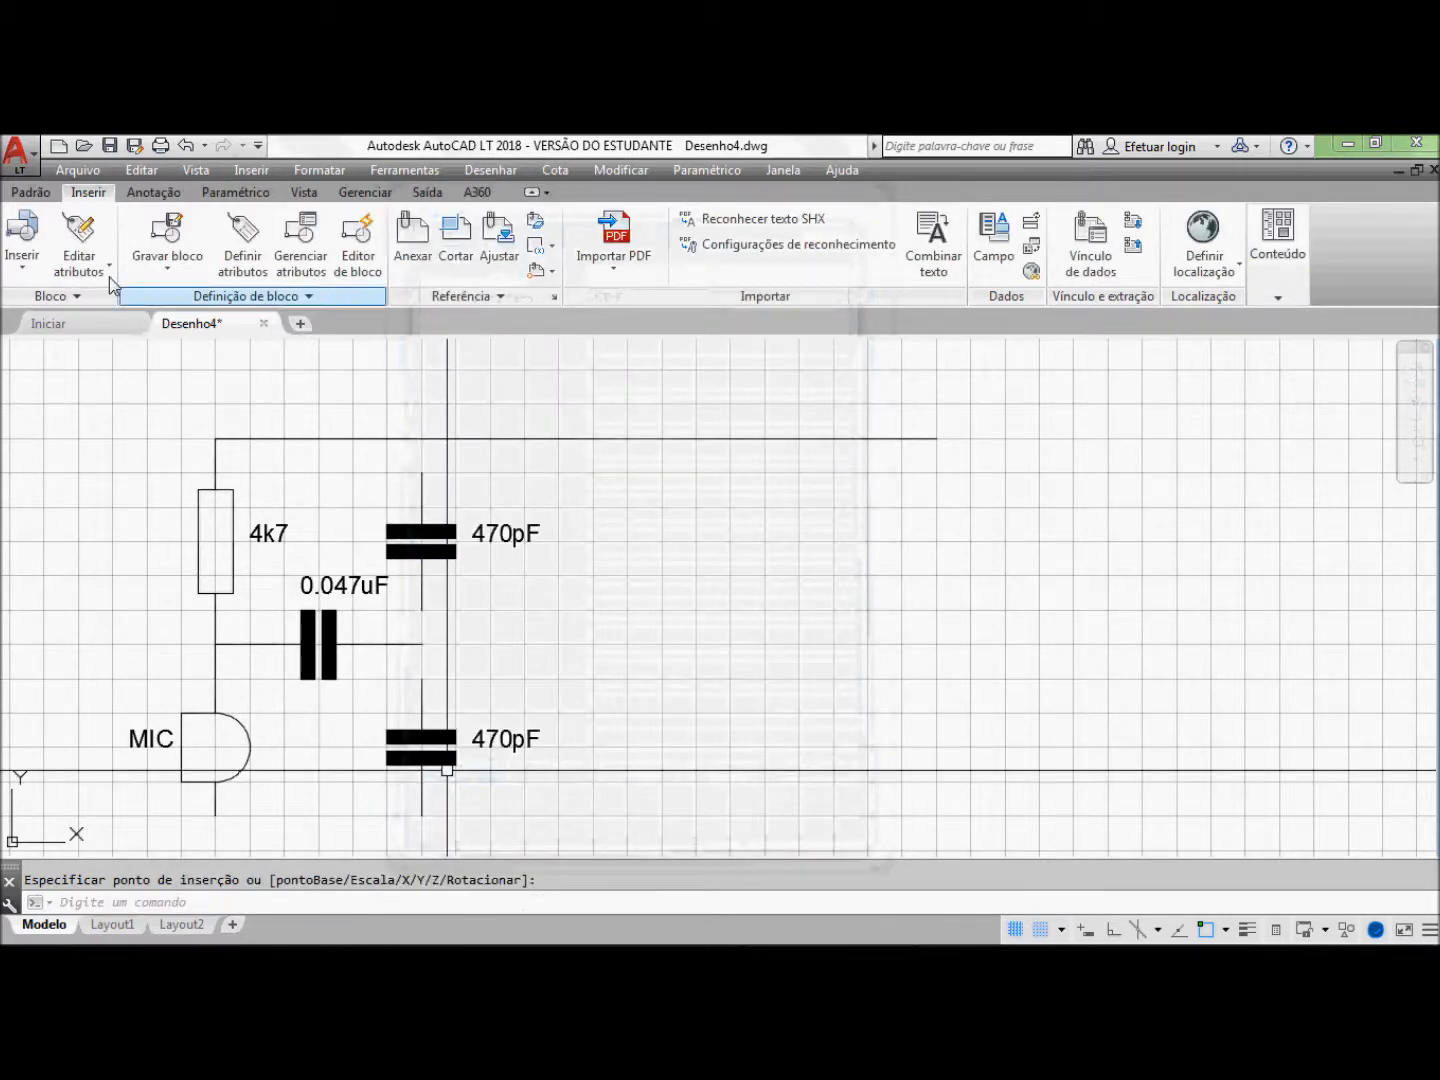
Step: Draw vertical lines joining the upper 470pF capacitor to the long horizontal line and to the lower 470pF capacitor
click(31, 192)
click(22, 235)
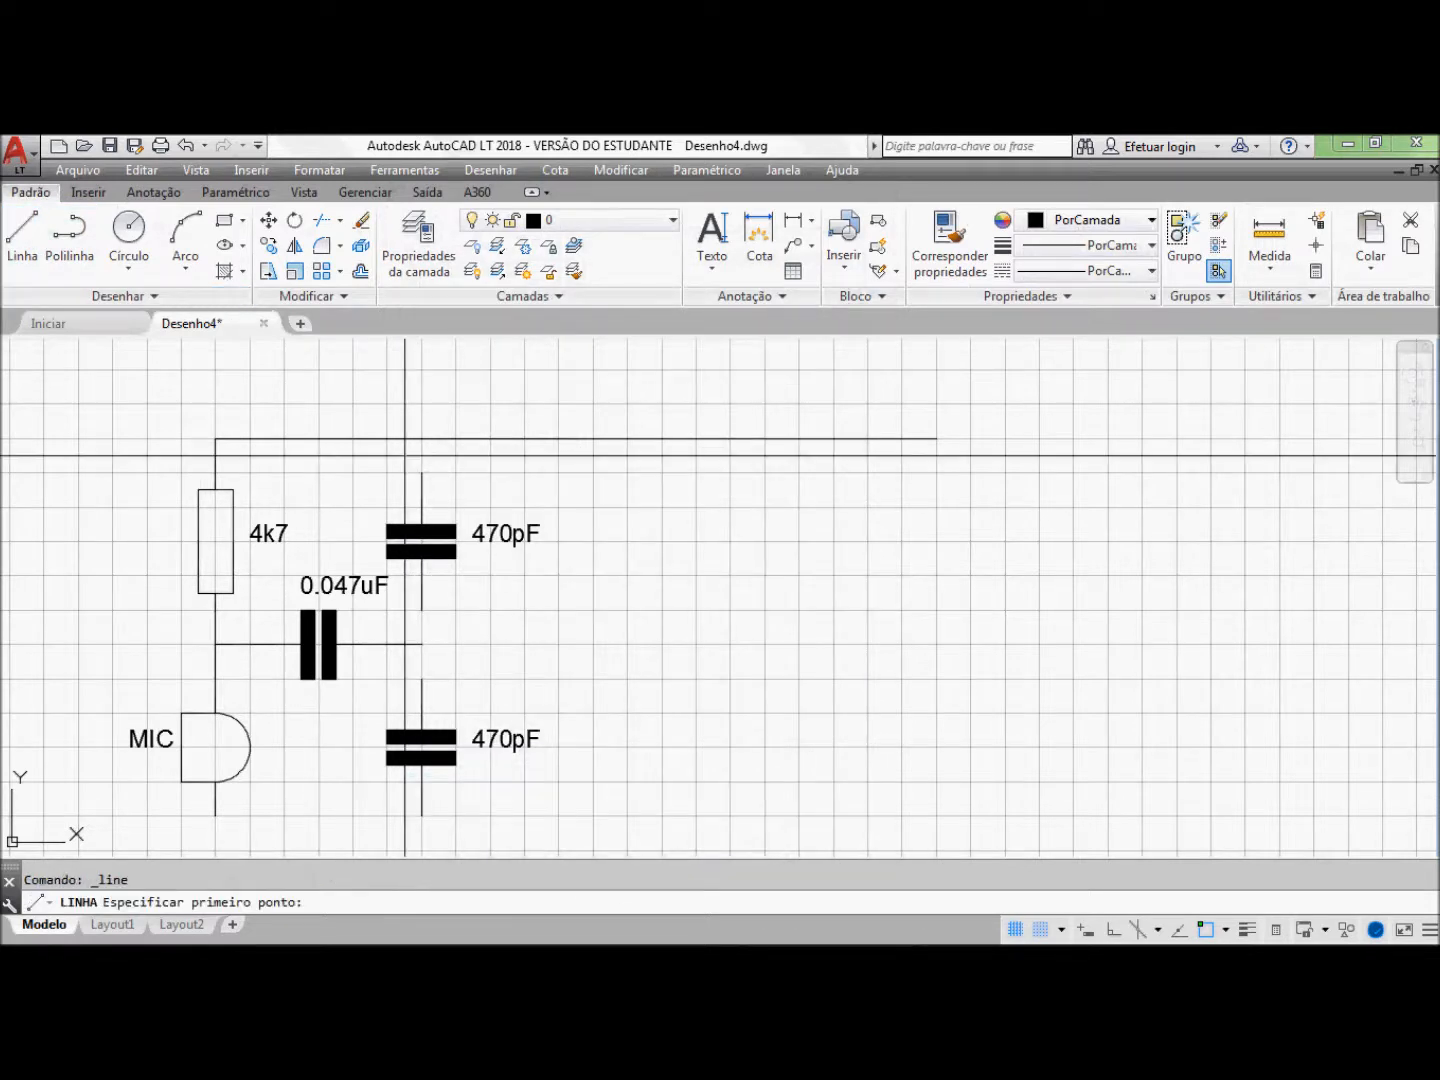
click(422, 472)
click(422, 437)
key(Return)
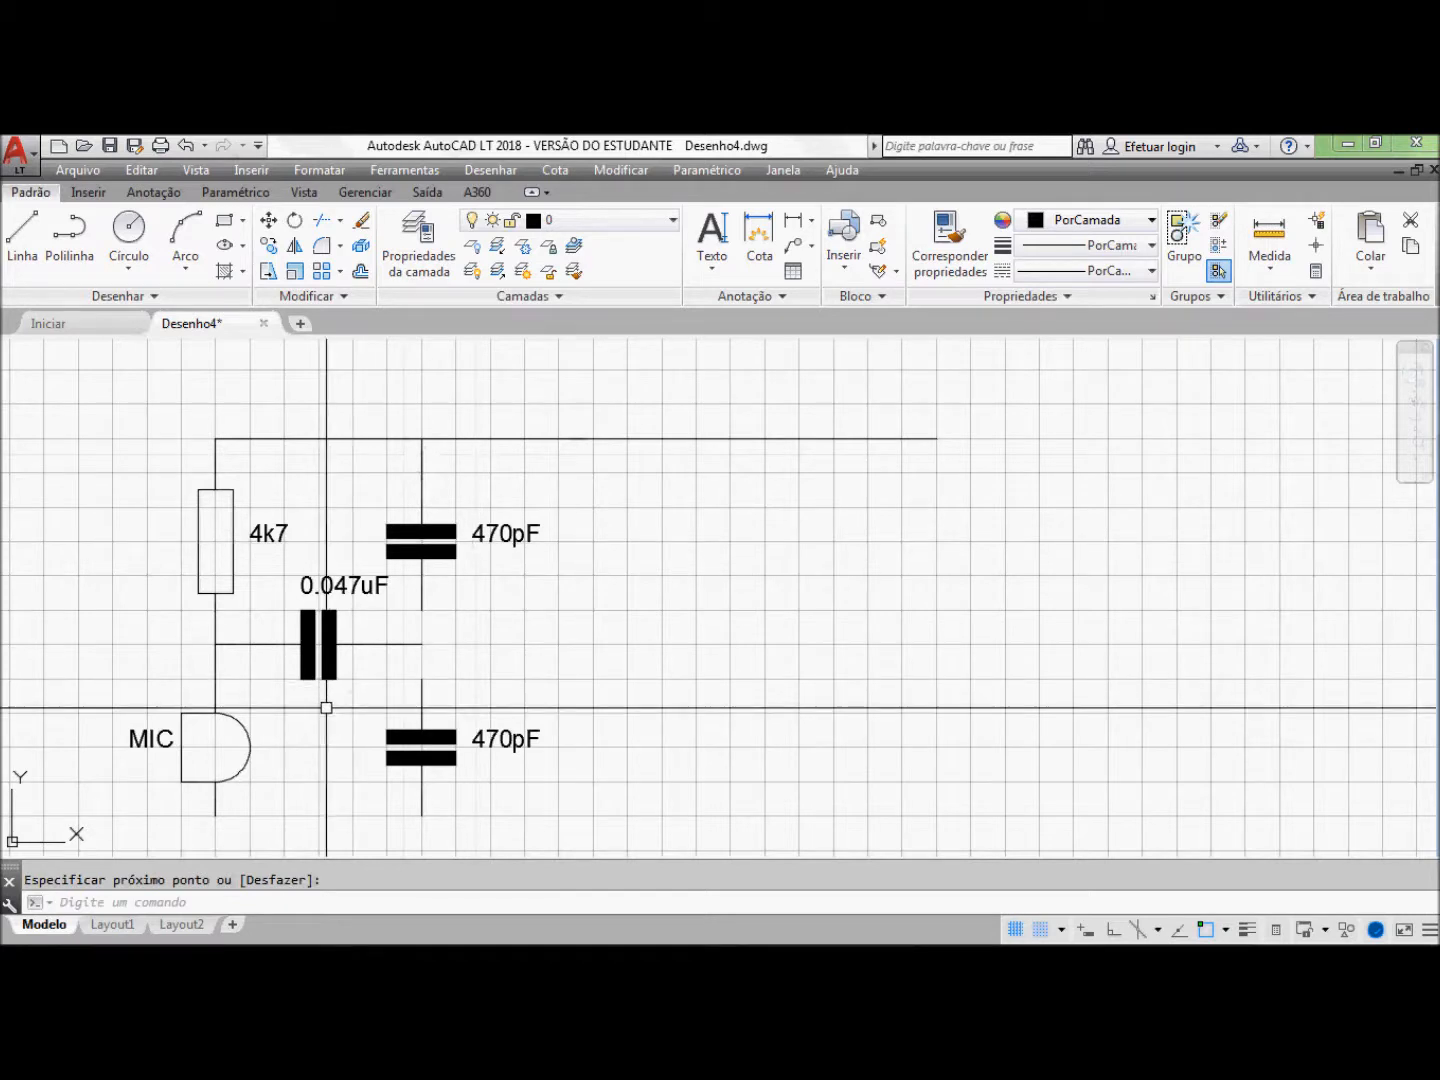
key(Return)
click(422, 610)
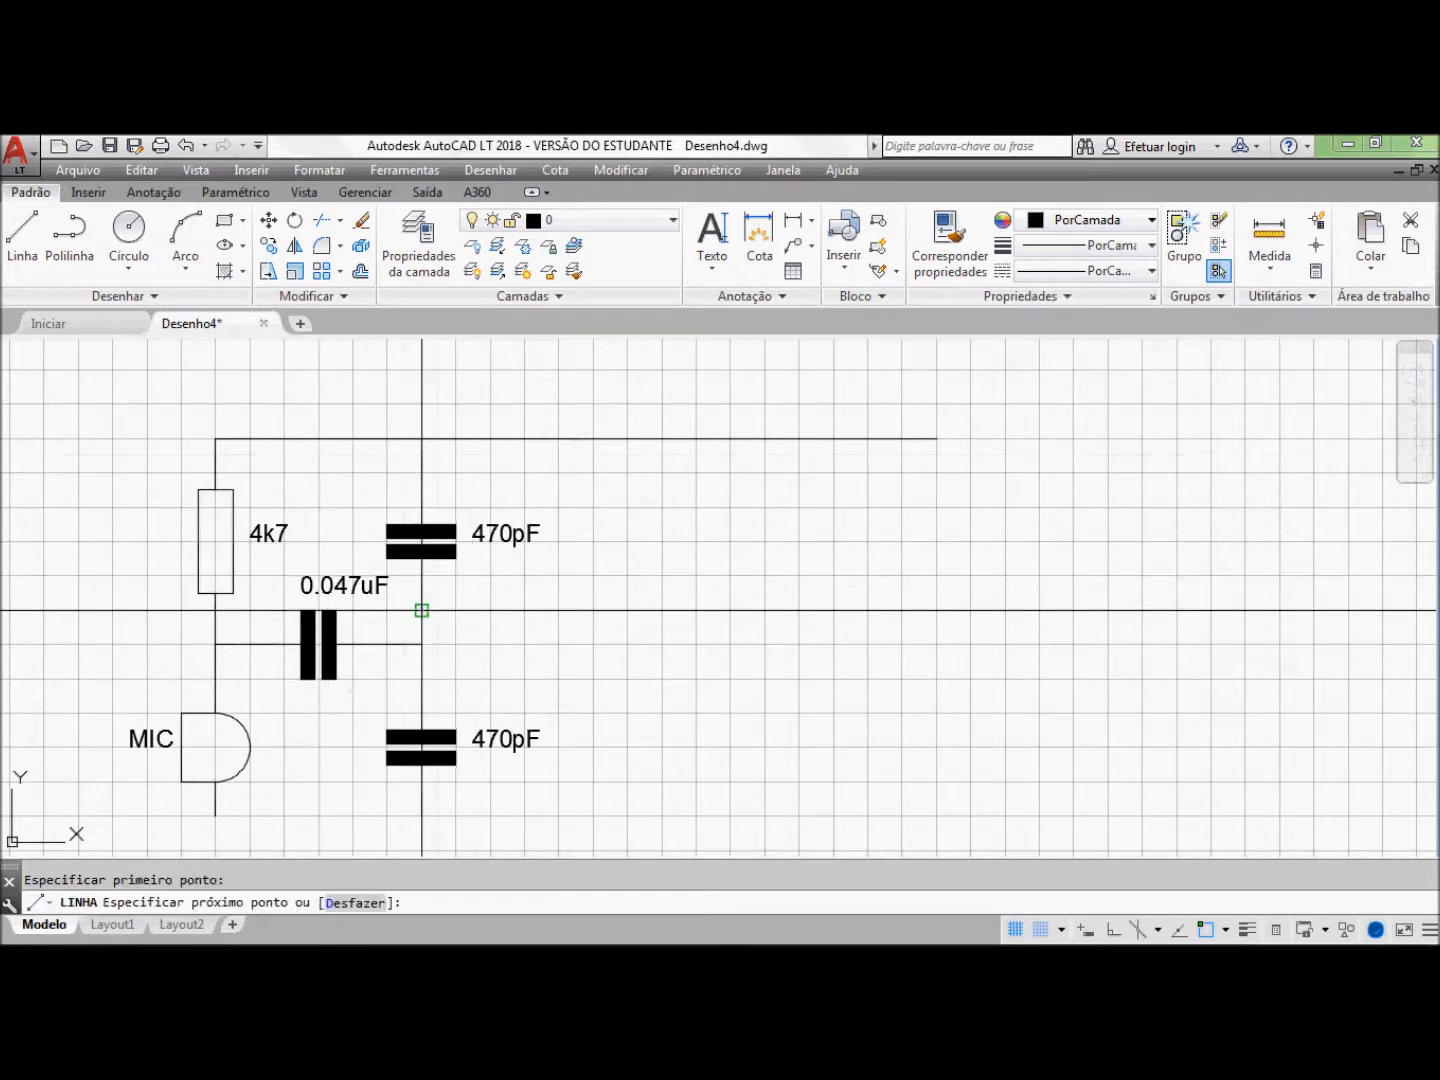
click(422, 679)
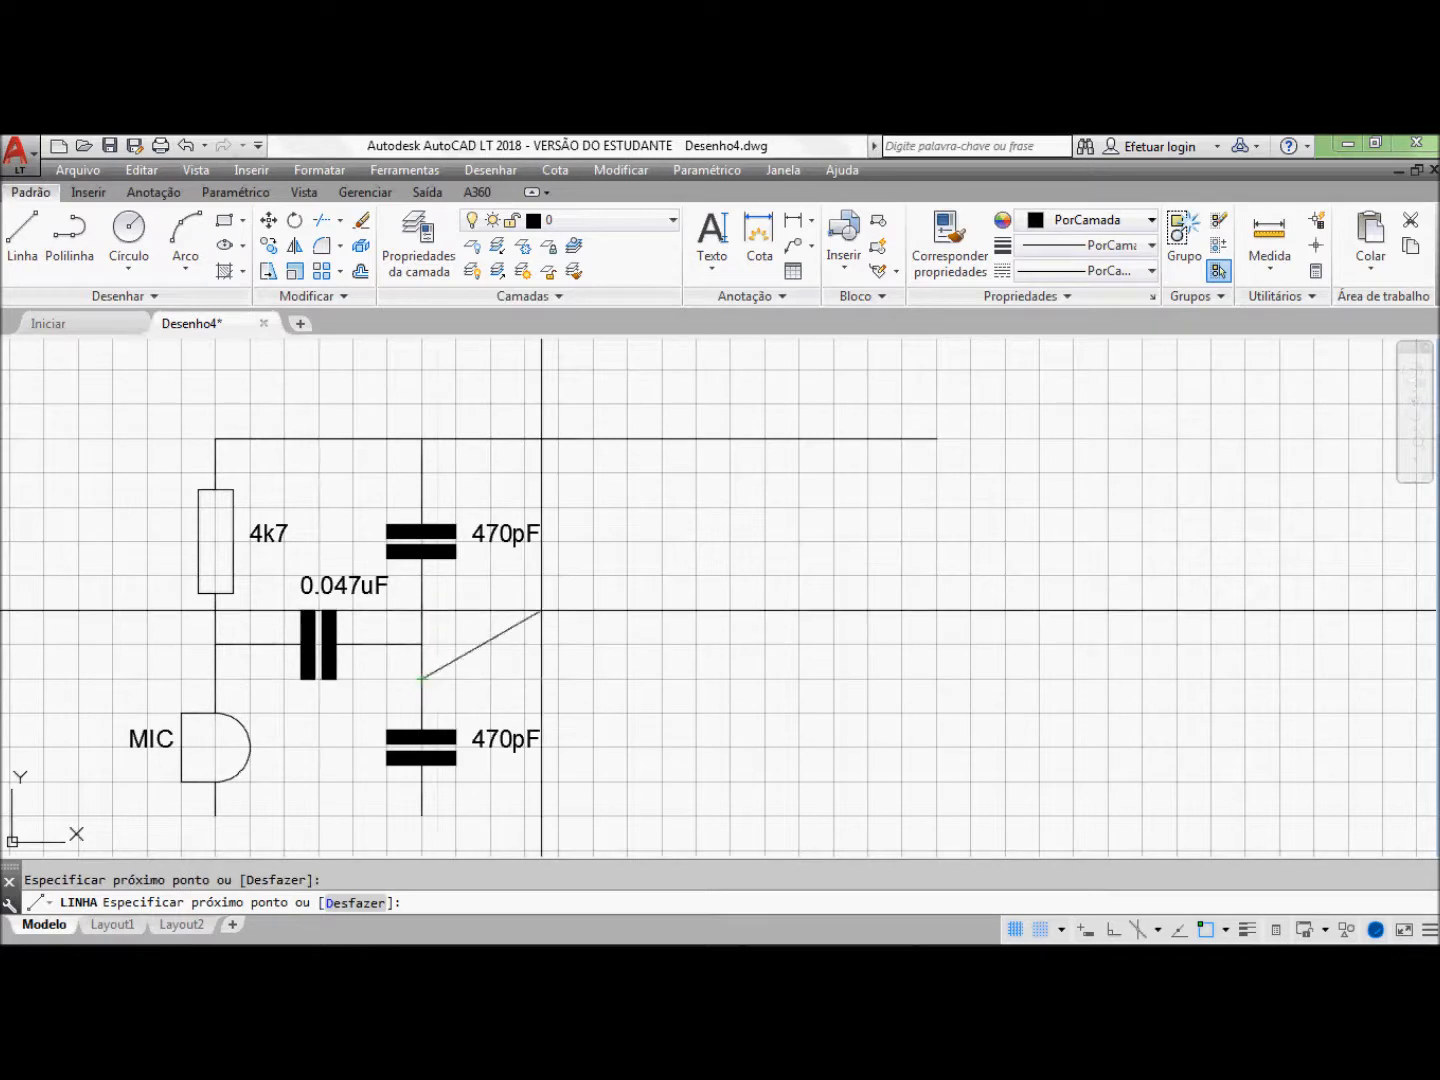
key(Return)
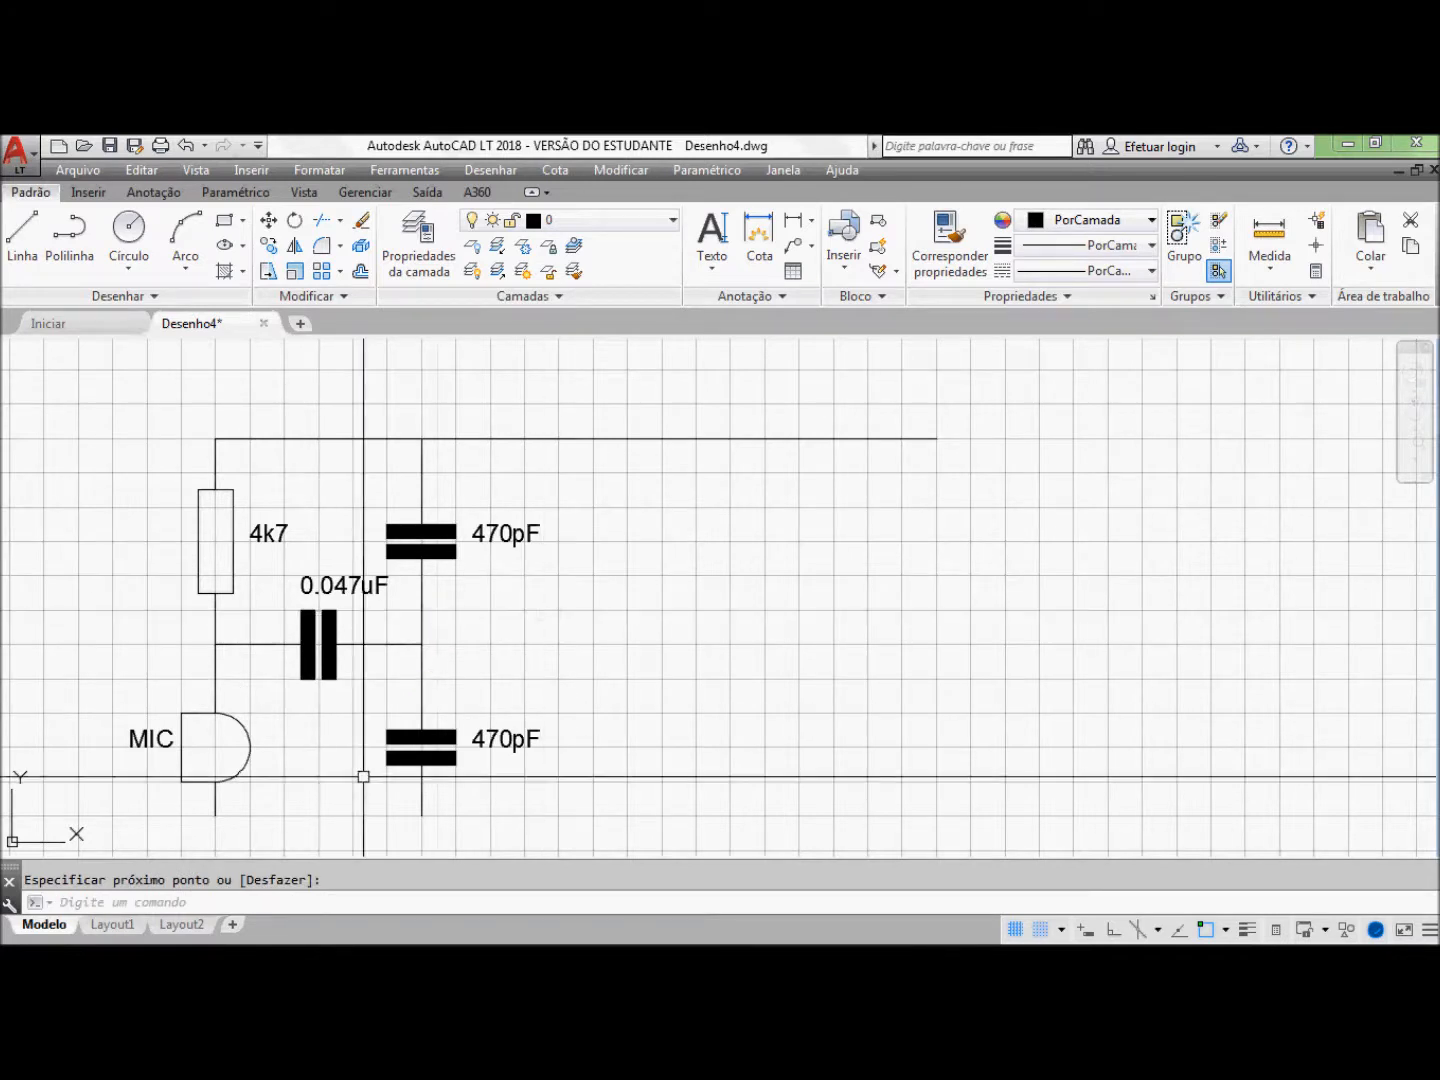
Step: Draw a line down from the microphone's lower lead and across horizontally, ending directly below the upper horizontal line's end
click(23, 248)
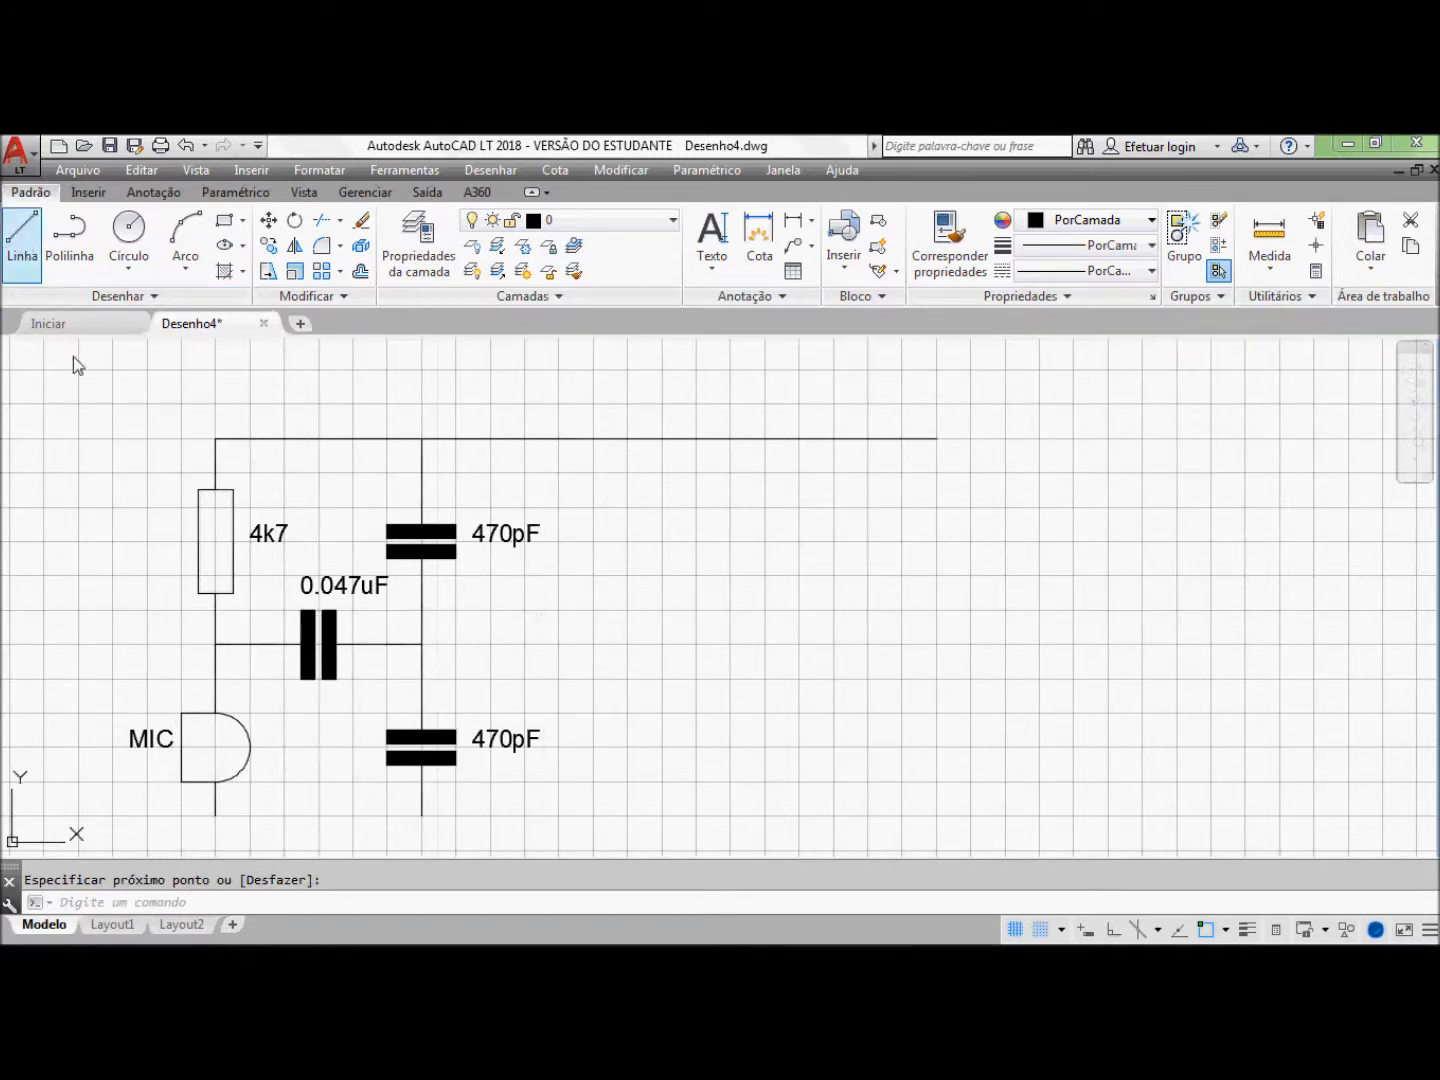
click(215, 817)
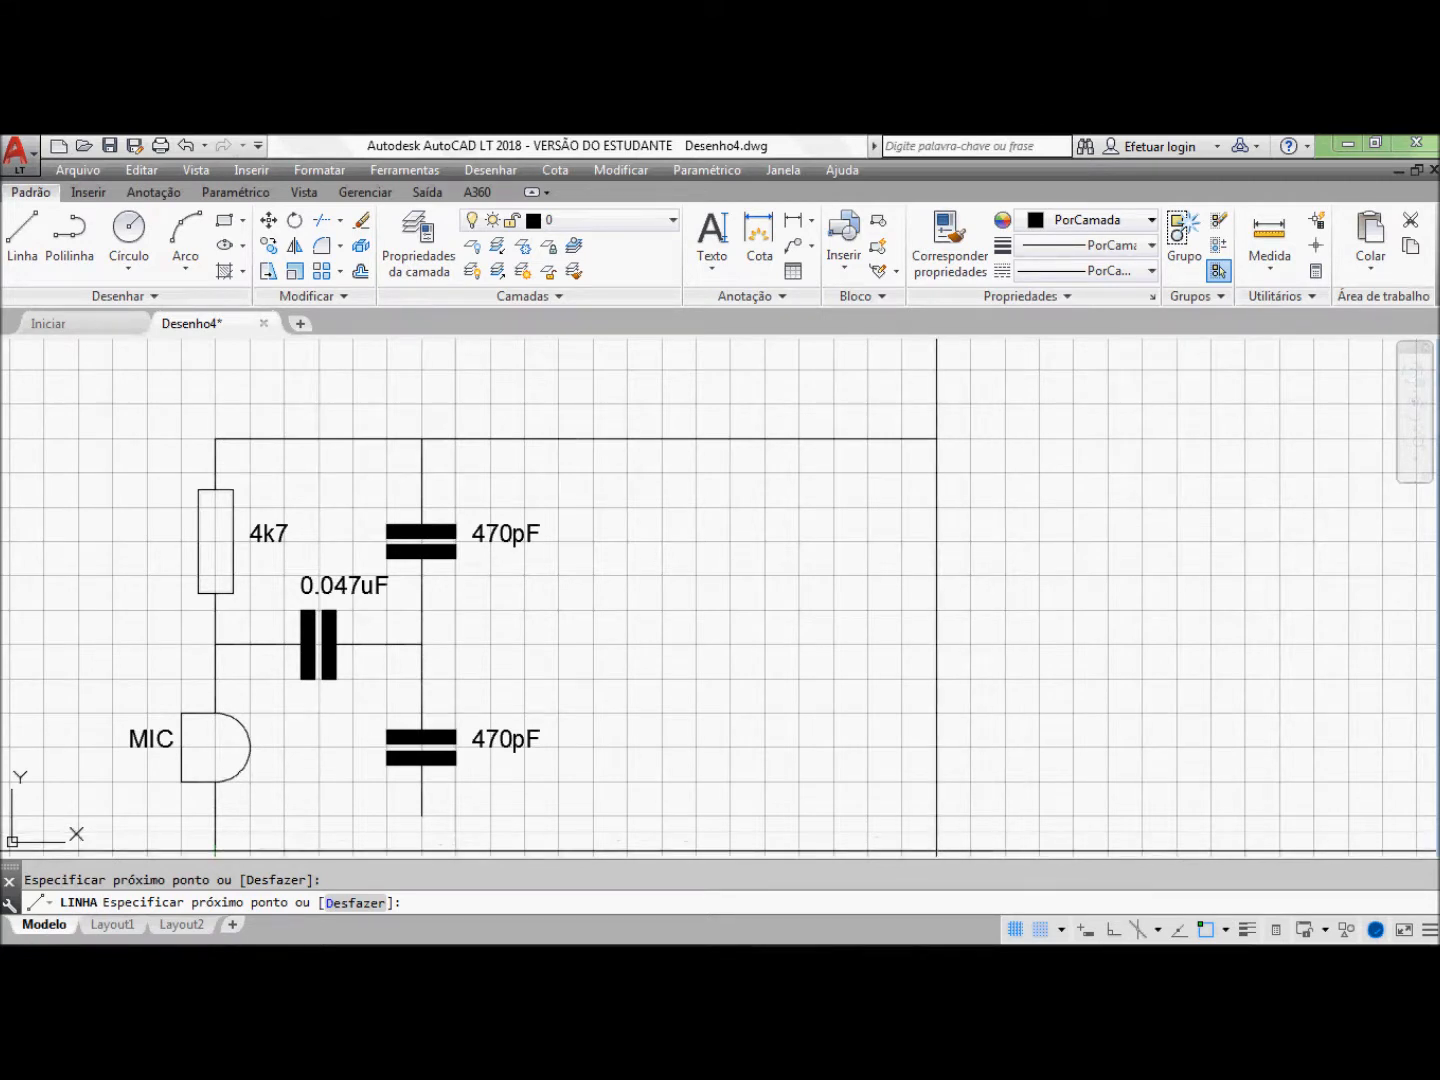
click(936, 850)
key(Return)
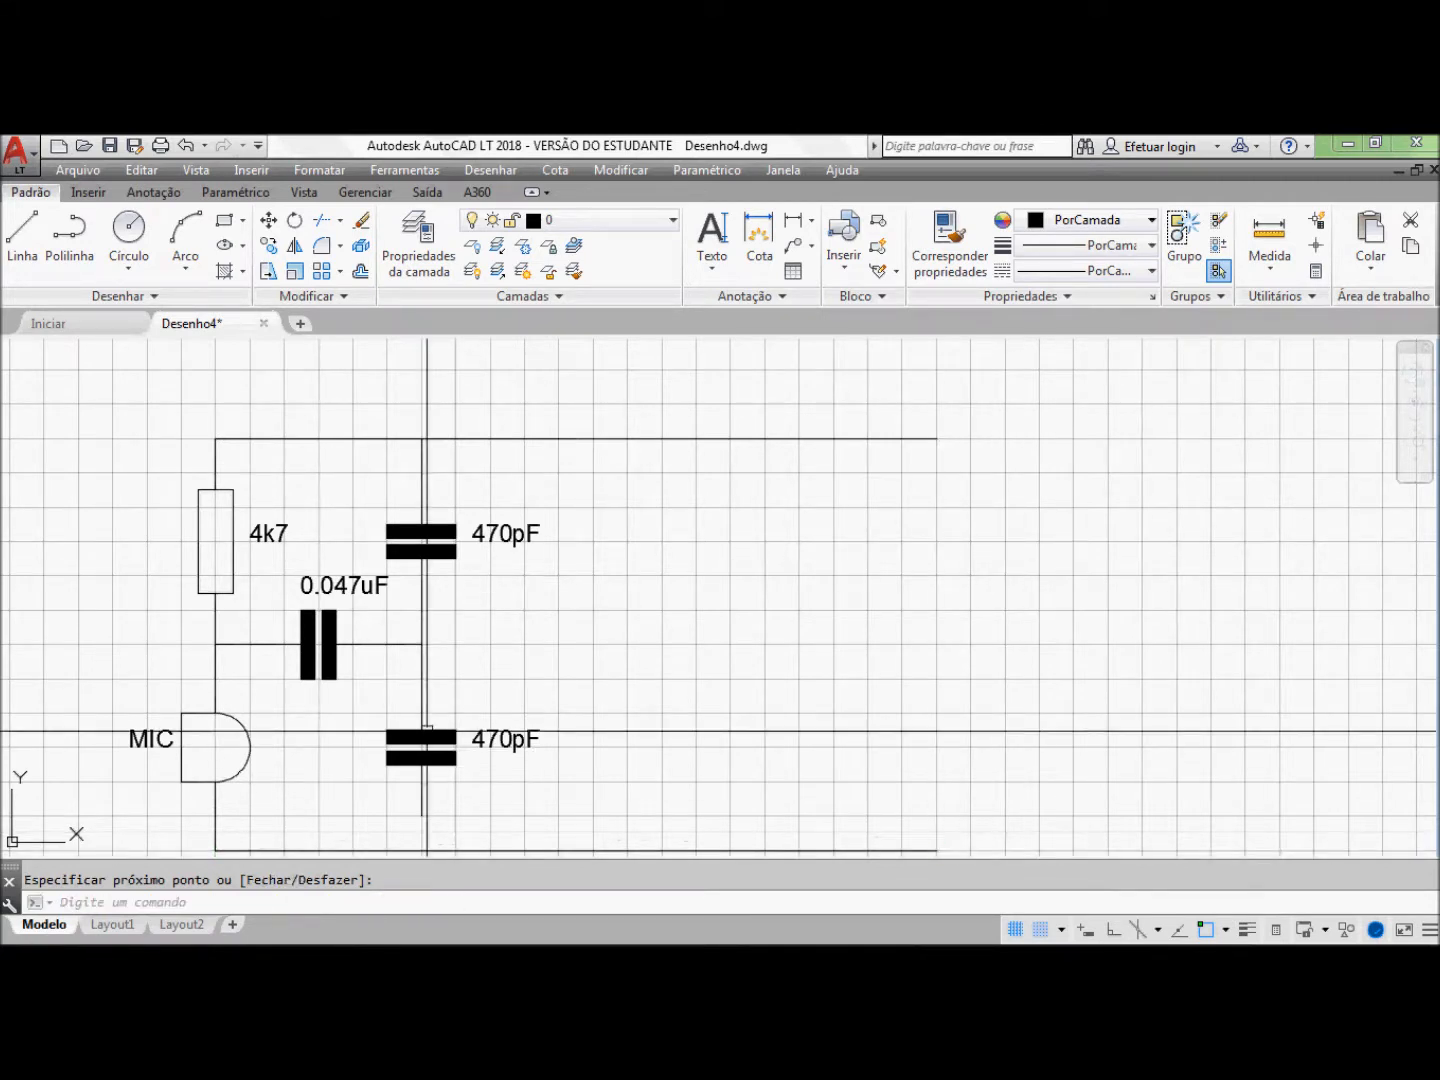
Step: Connect the lower 470pF capacitor's bottom lead to the lower horizontal line with a vertical line
key(Return)
click(422, 851)
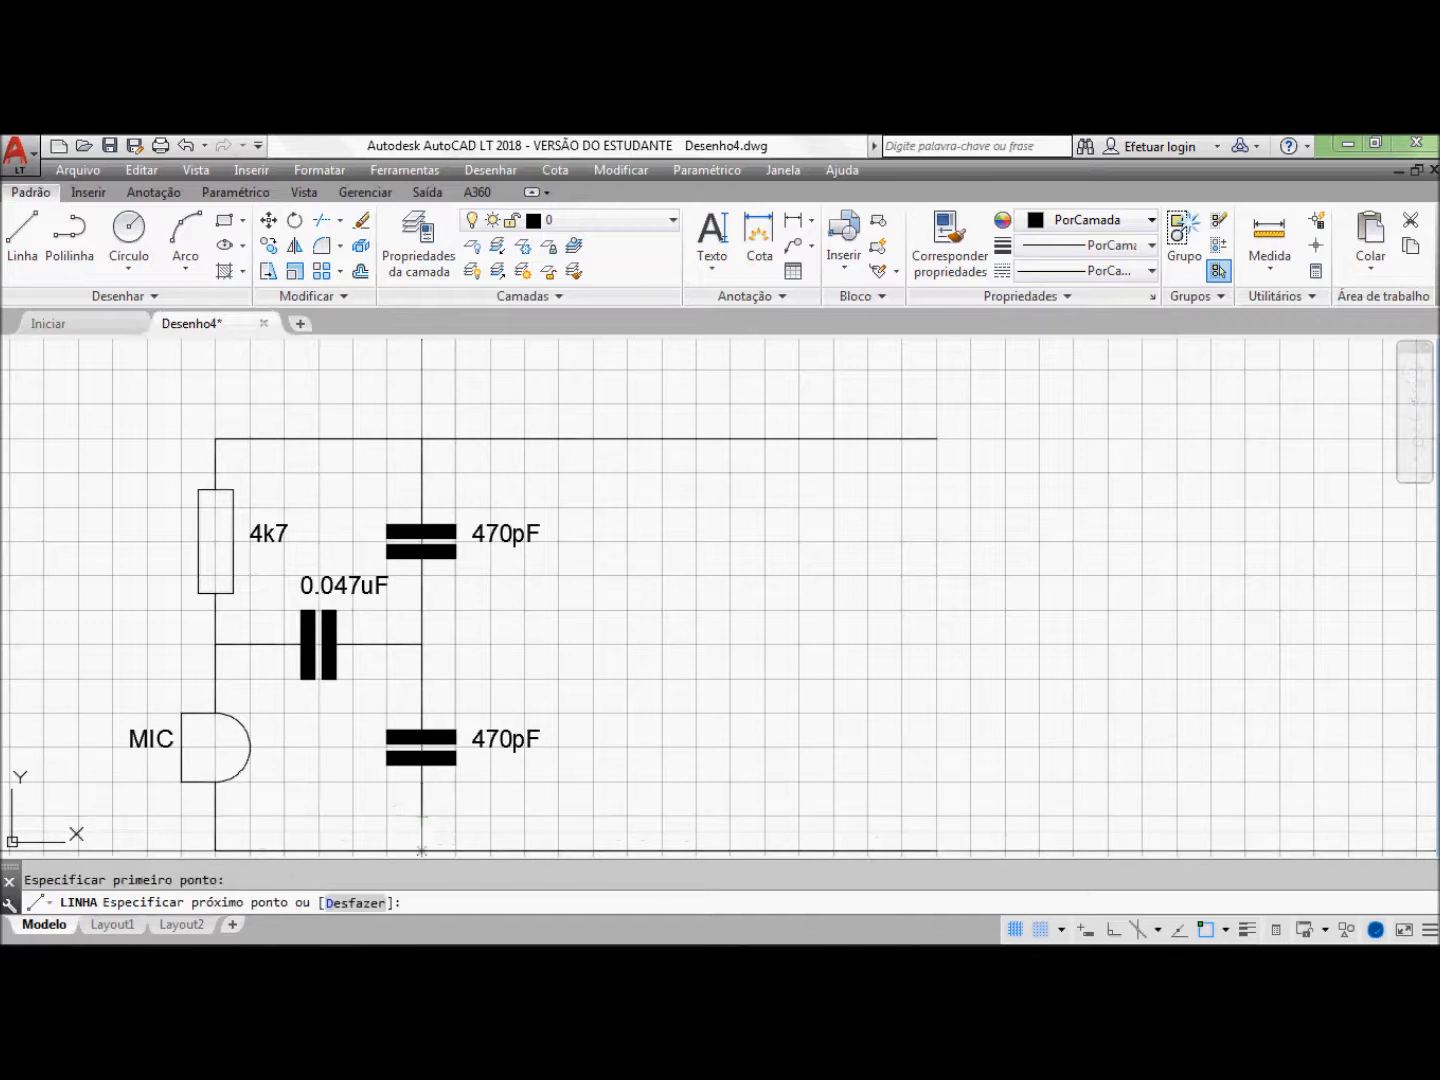
click(422, 765)
key(Return)
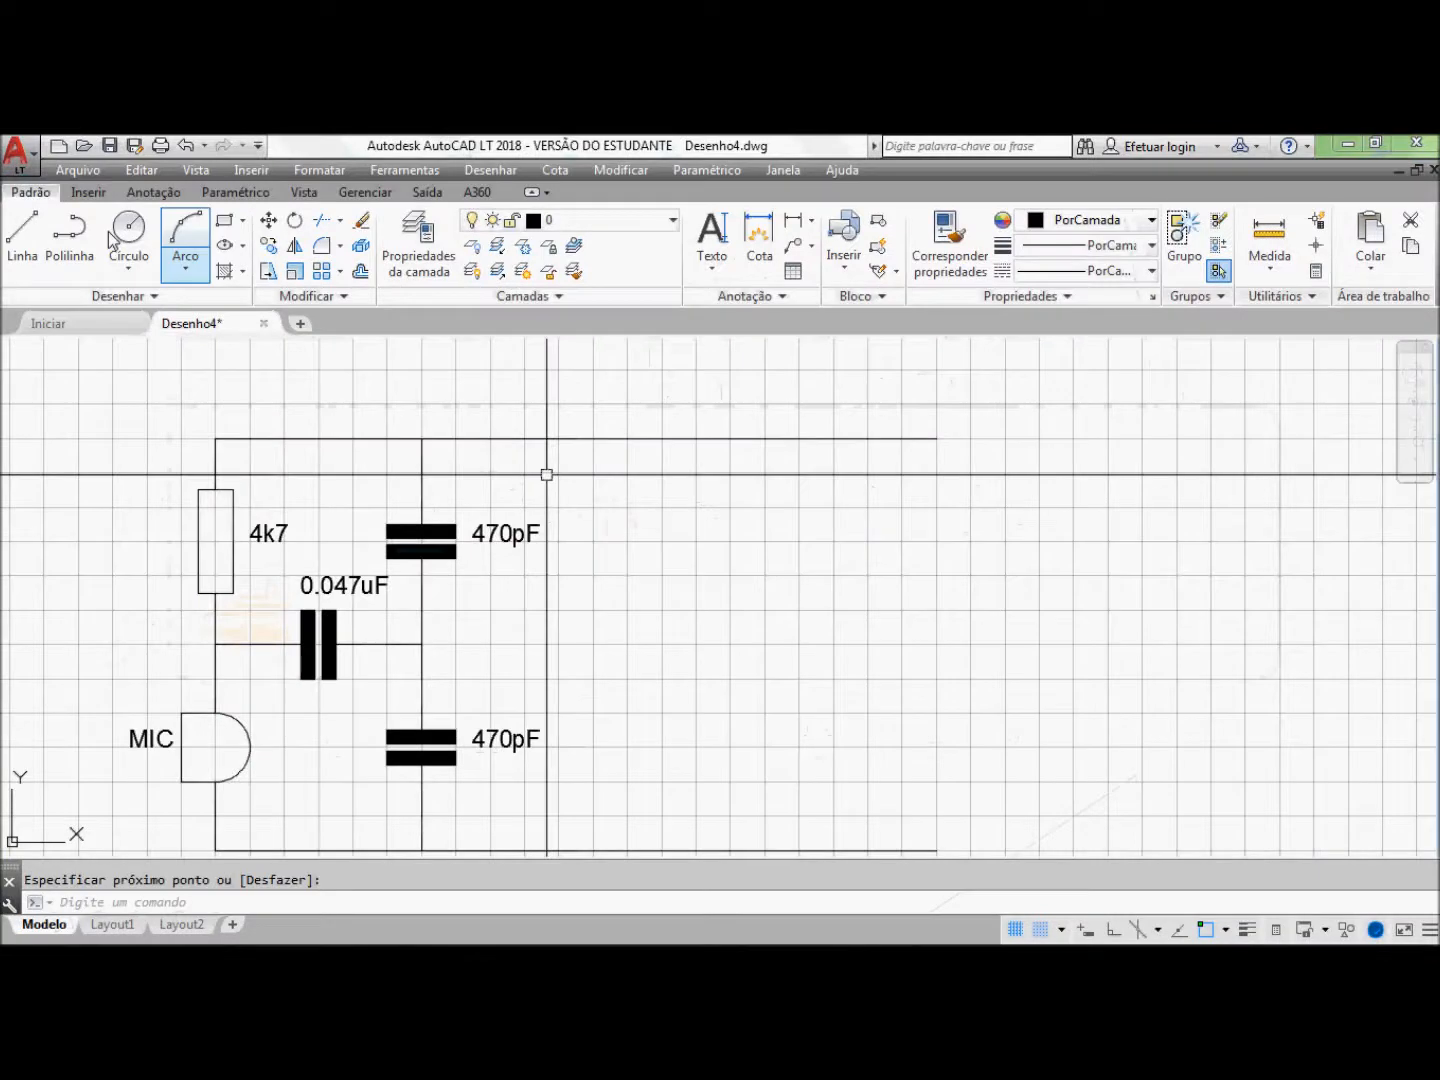
Step: Insert a Resistor block with the value 10 beside the upper 470pF capacitor, just below the upper horizontal line
click(100, 195)
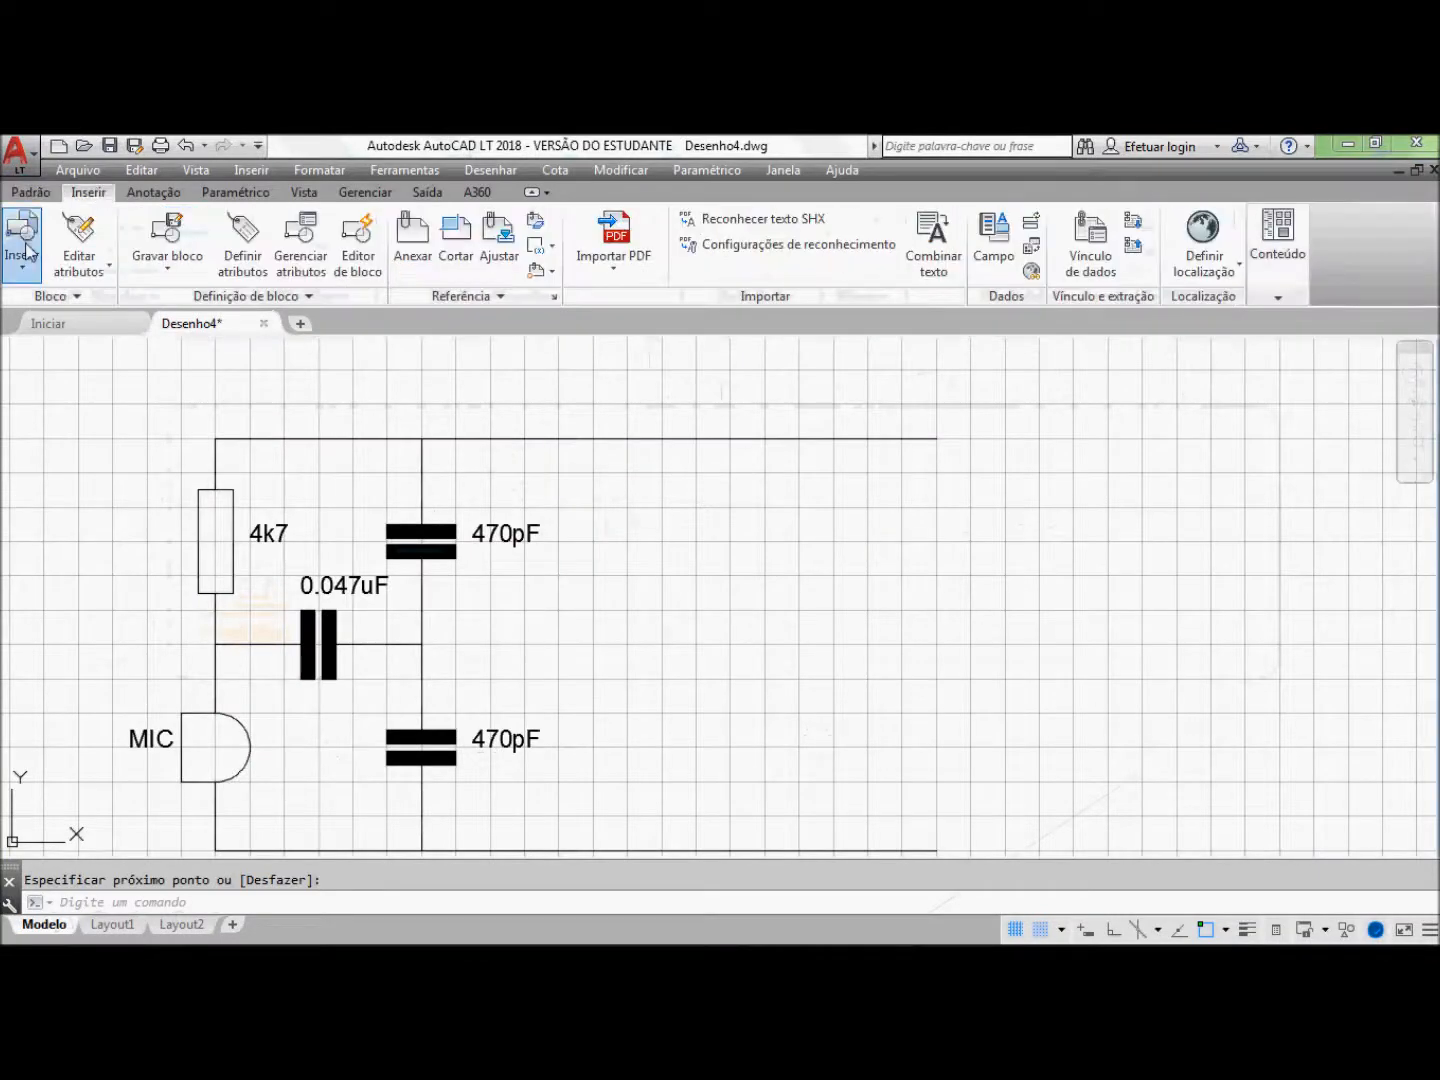
click(25, 246)
click(67, 325)
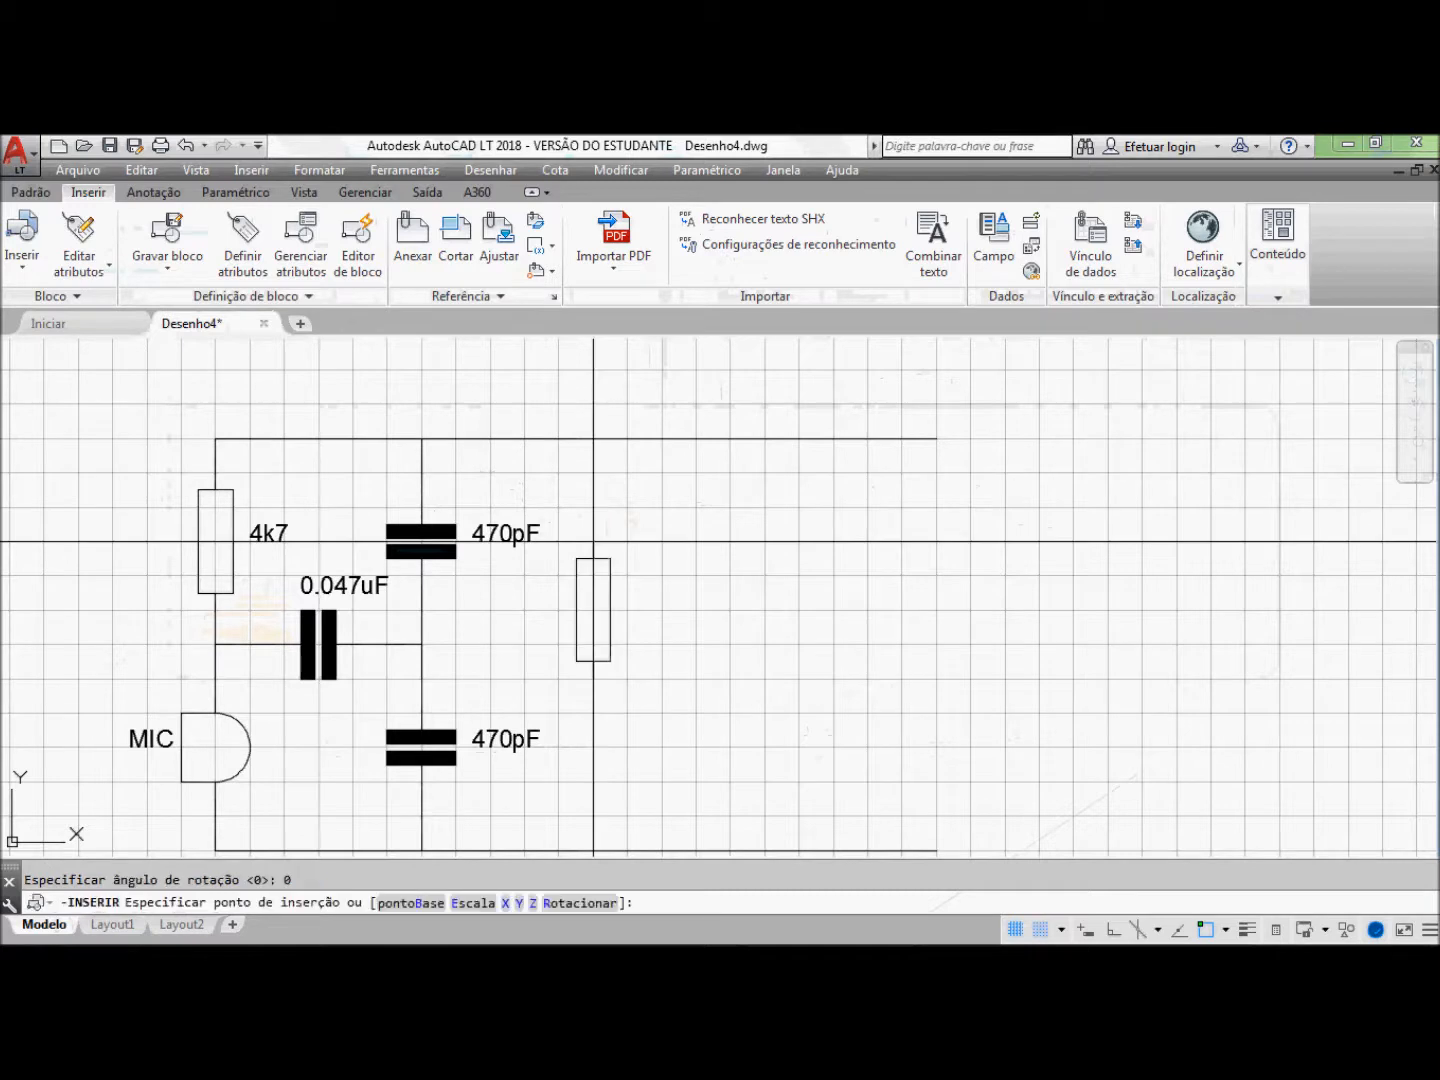
click(610, 472)
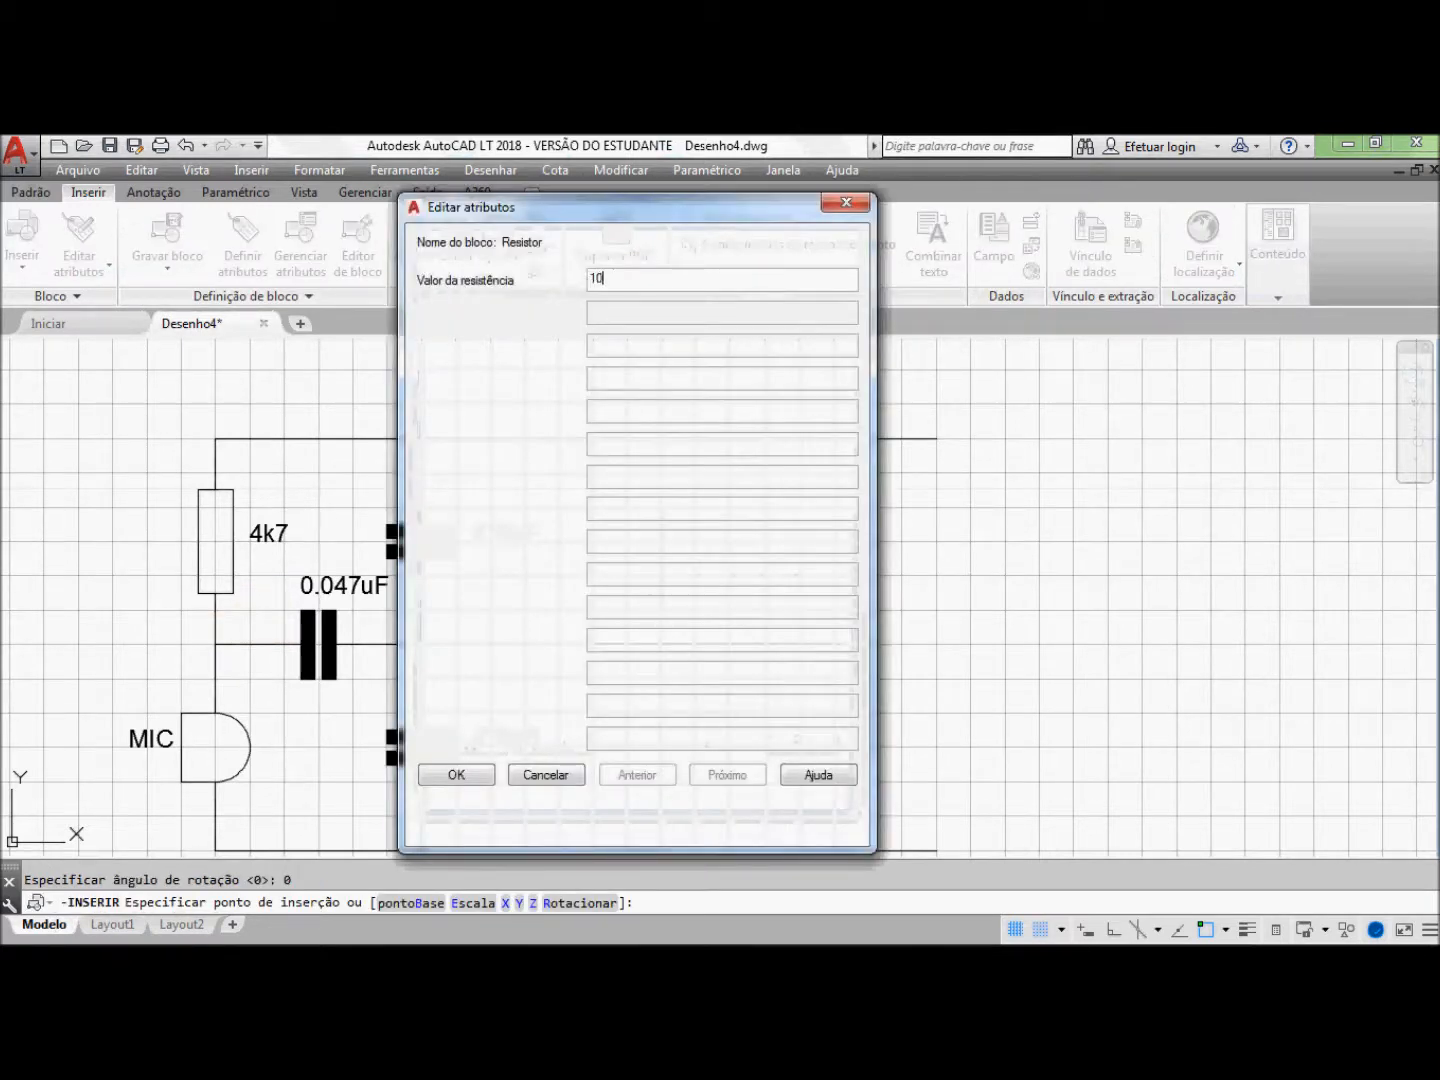
text(10)
click(458, 776)
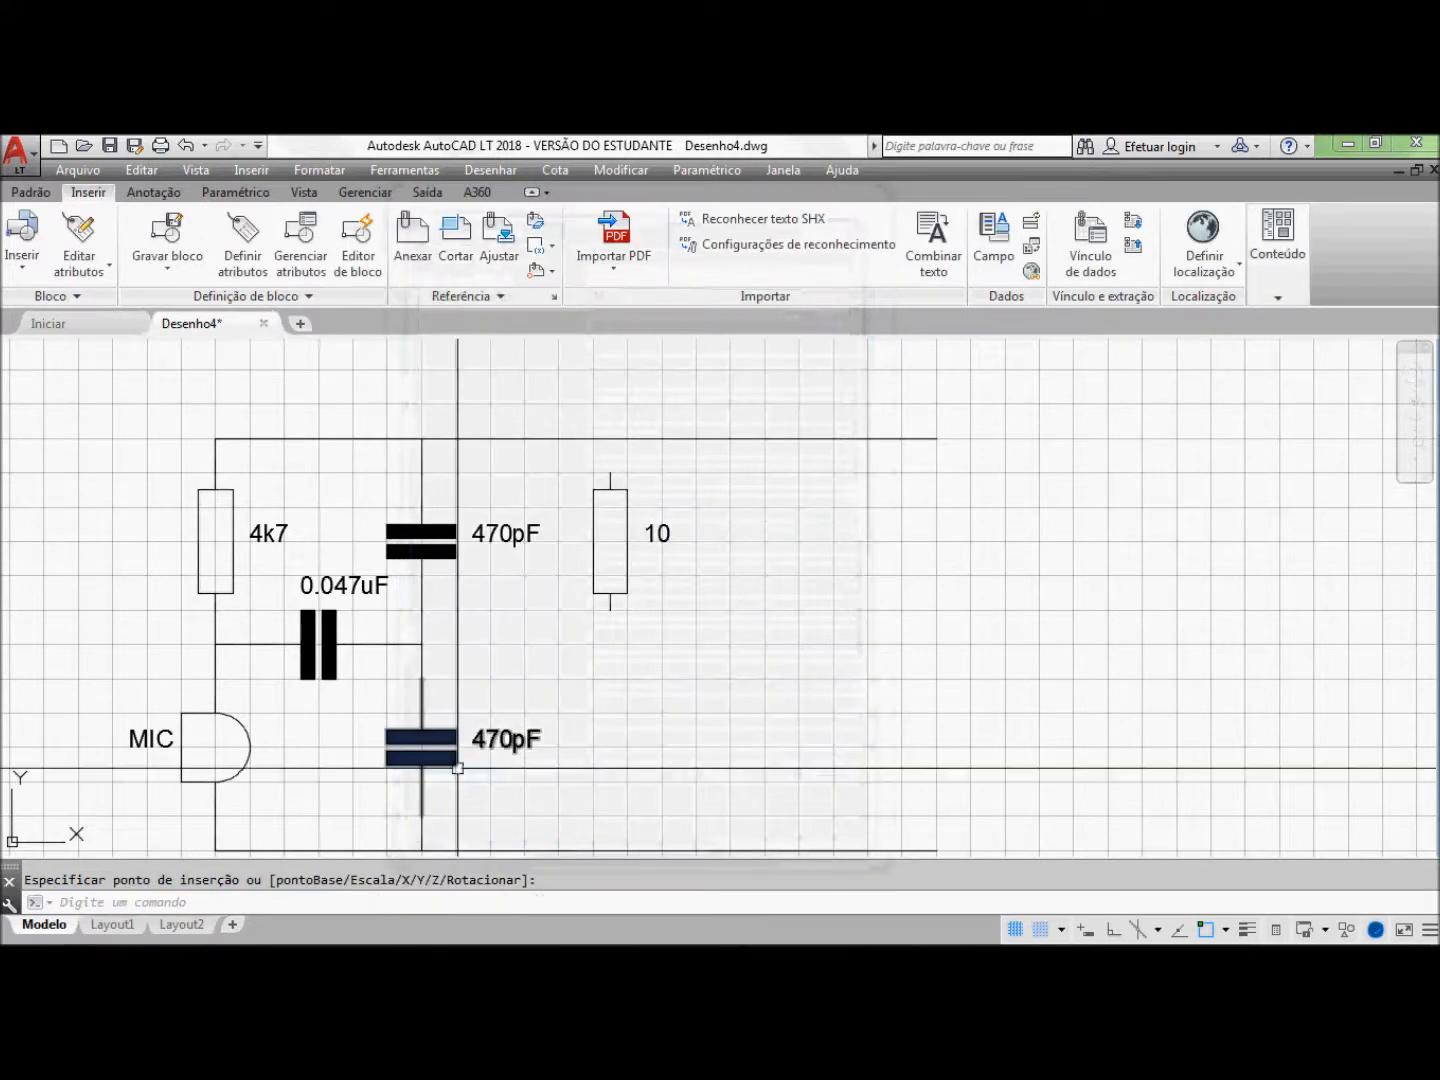
Step: Insert another Resistor block with the value 10 beside the lower 470pF capacitor, aligned beneath the previous resistor
click(18, 236)
click(72, 332)
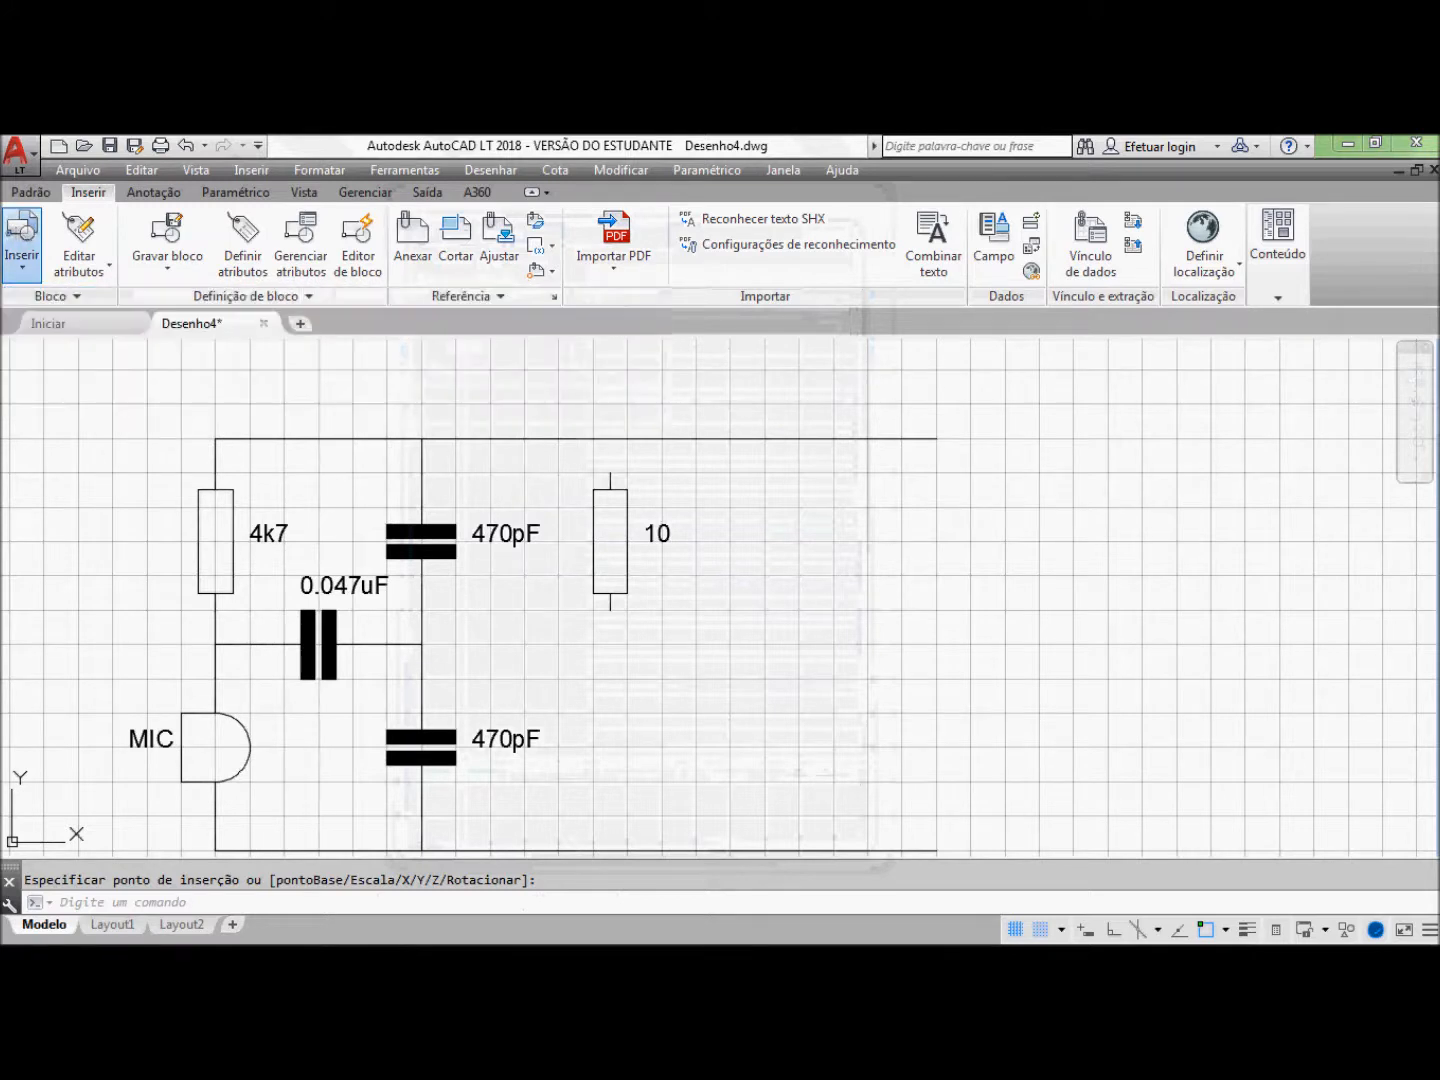
click(558, 797)
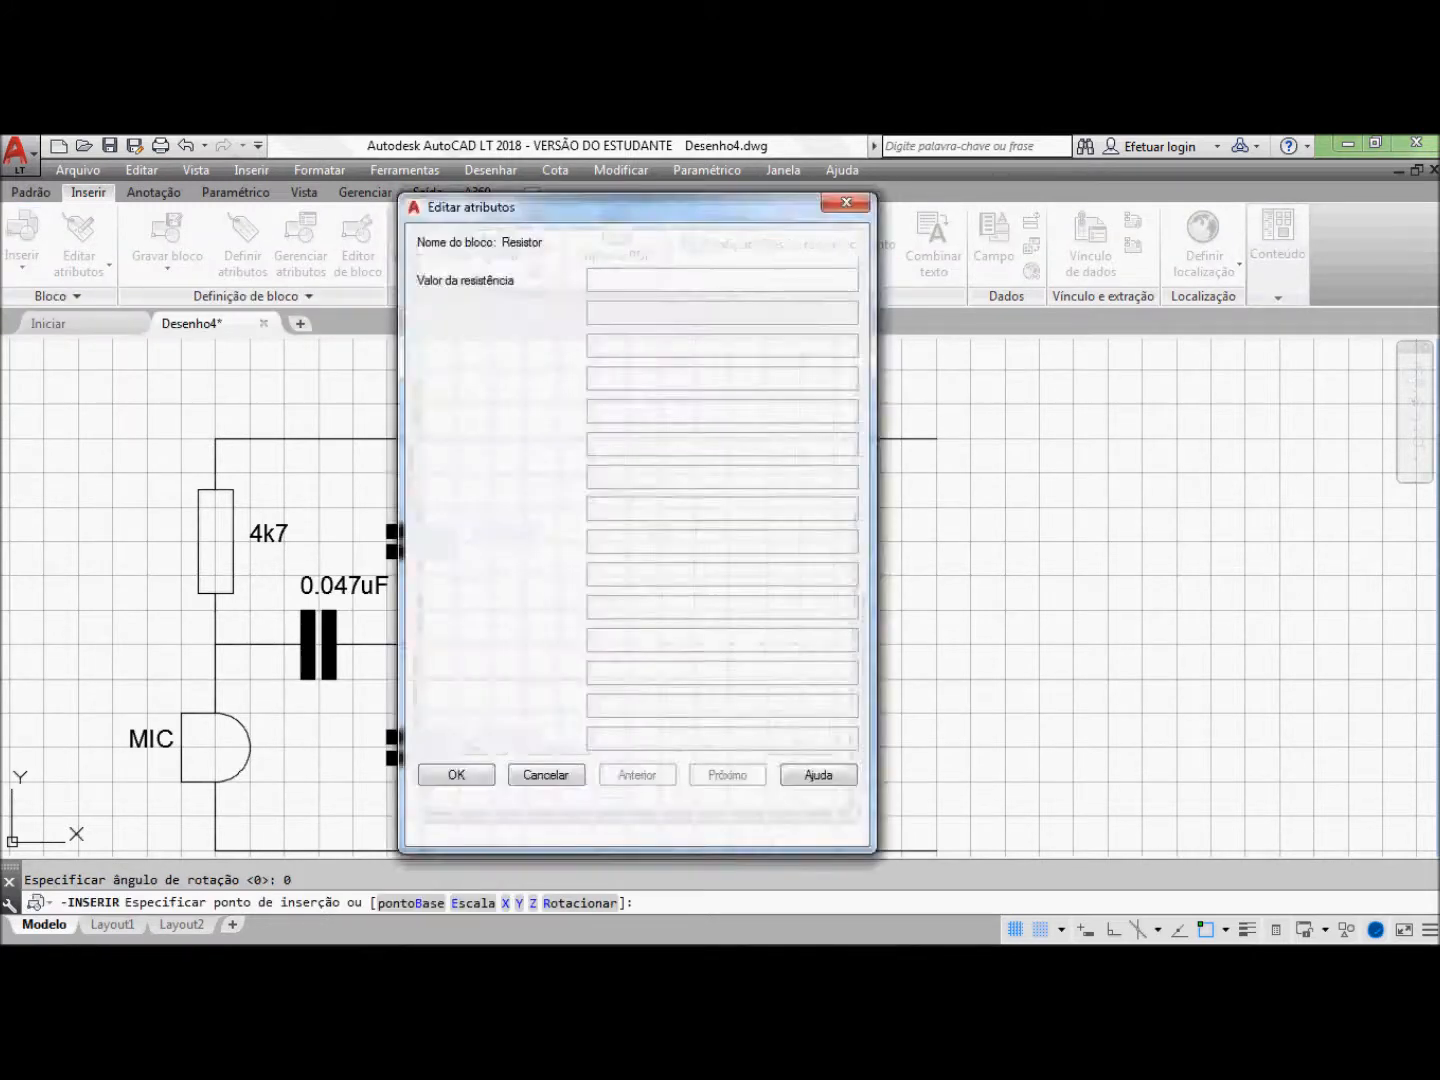
text(10)
click(457, 777)
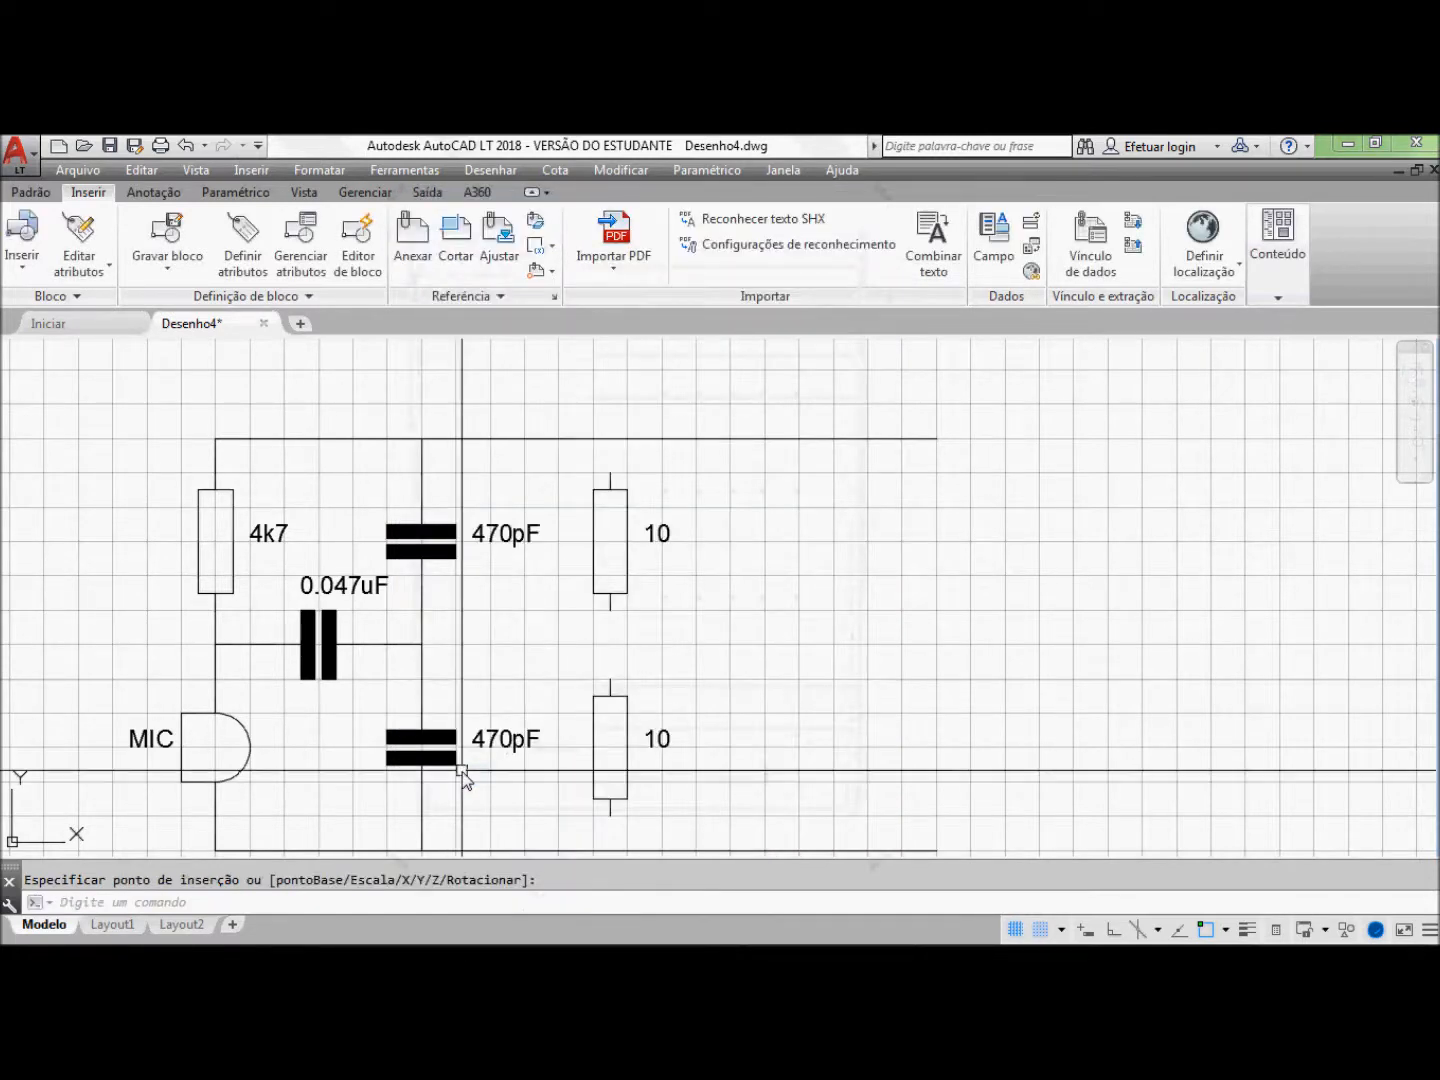
Step: Draw vertical lines joining the upper 10 resistor to the upper horizontal line and to the lower 10 resistor
click(24, 195)
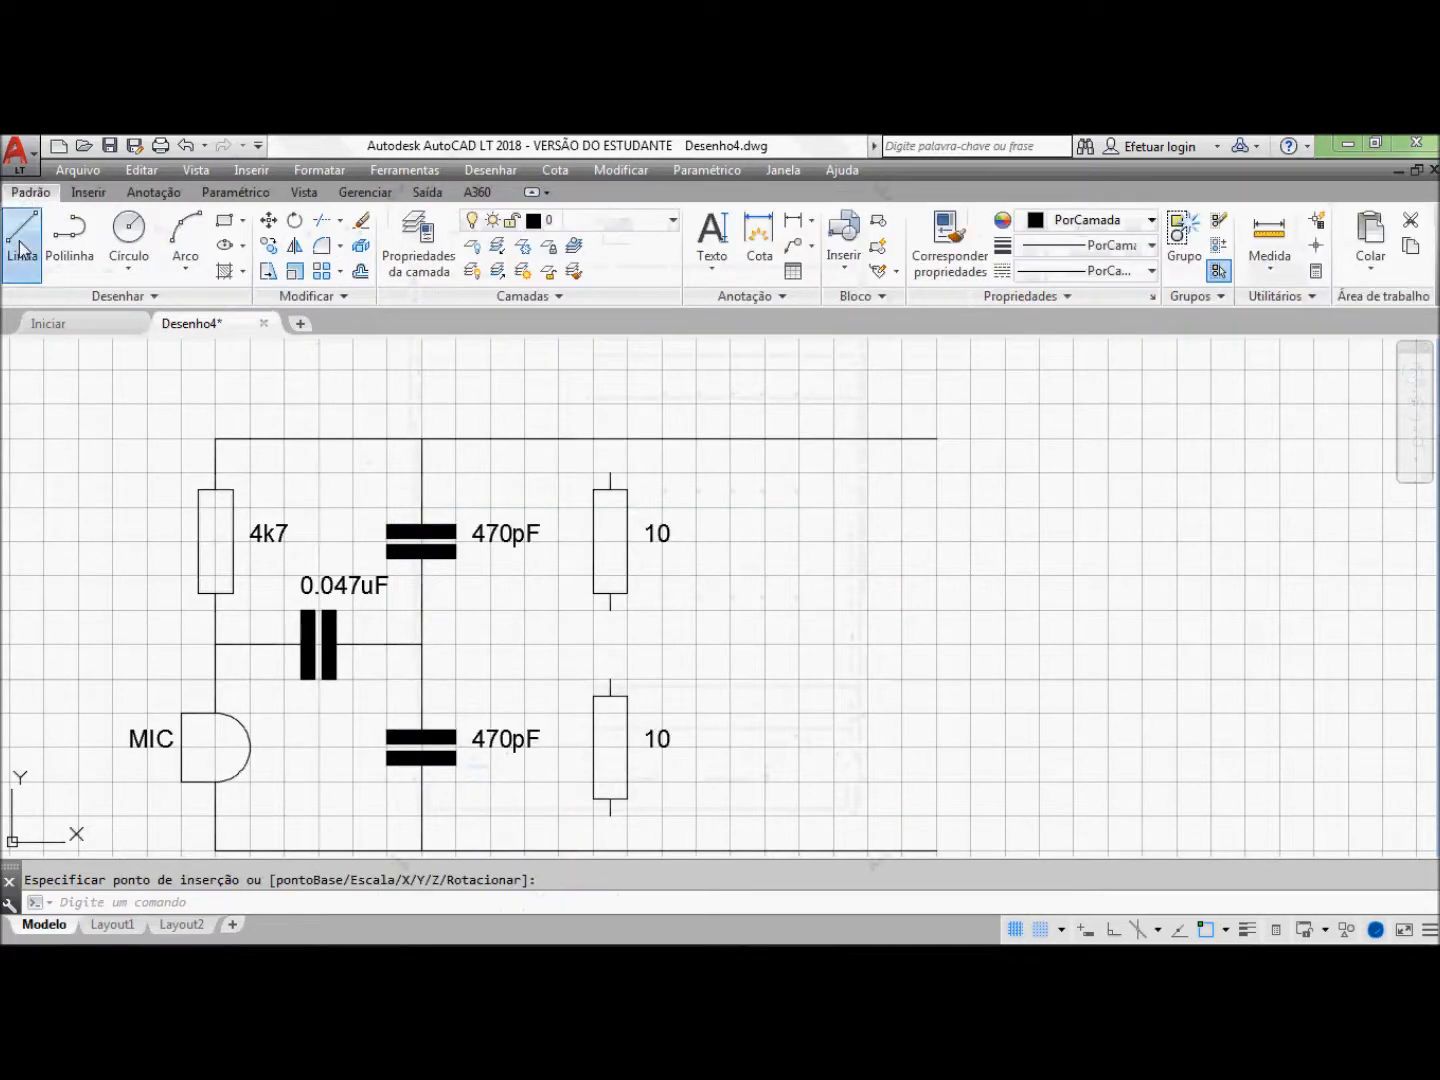
click(23, 237)
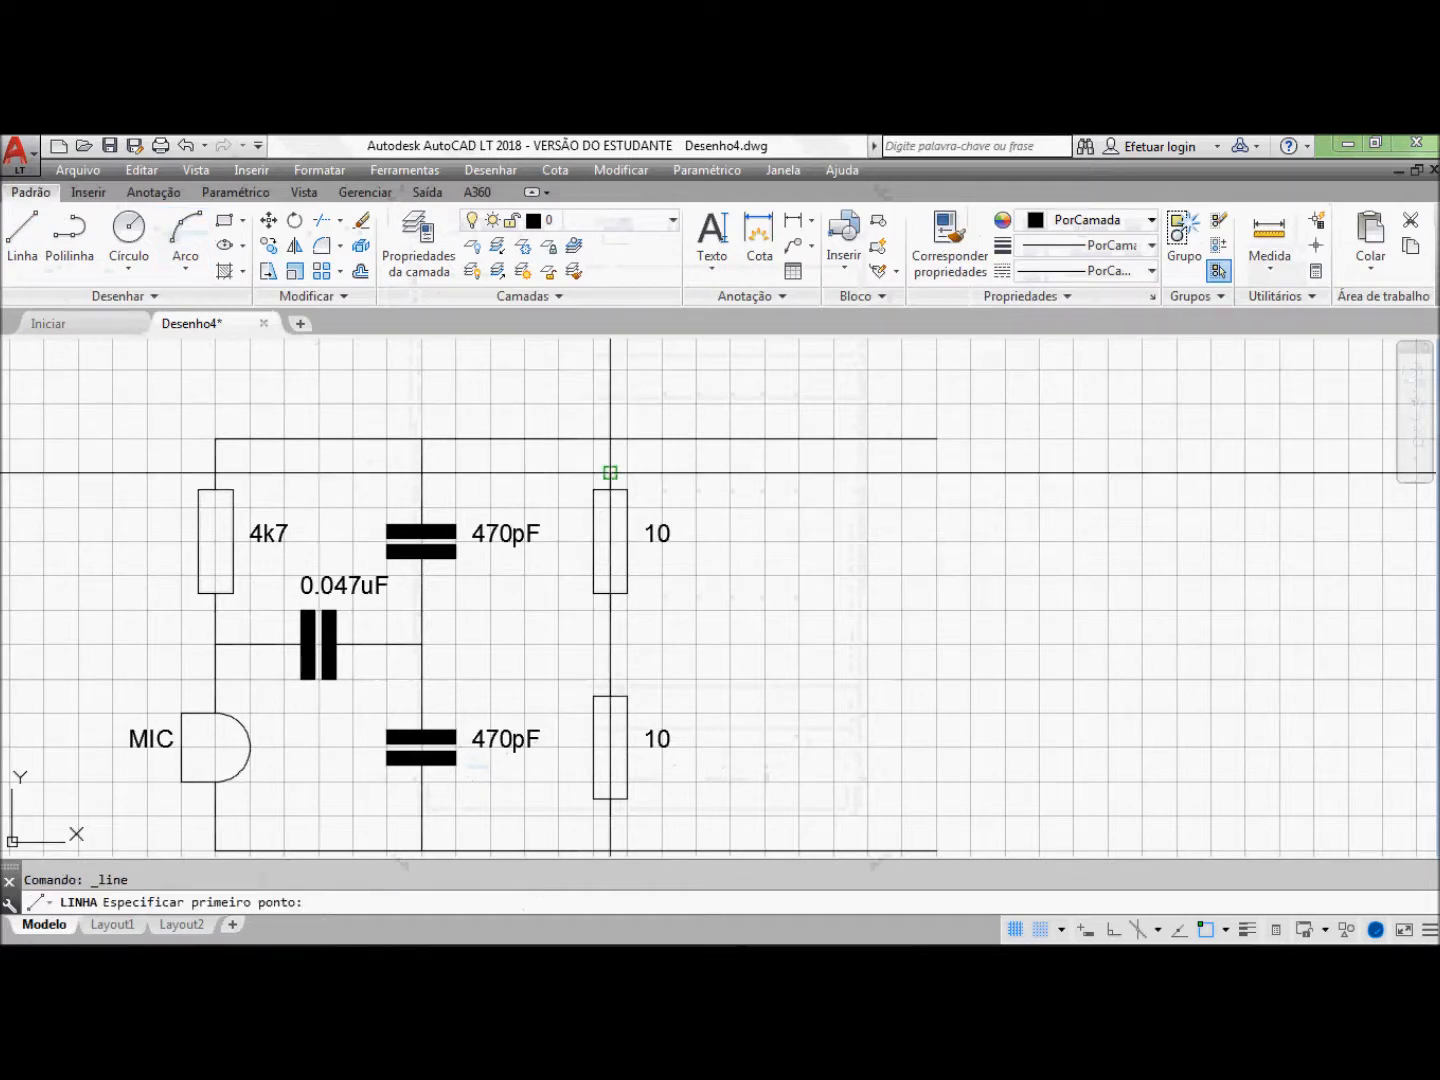
click(610, 472)
click(610, 437)
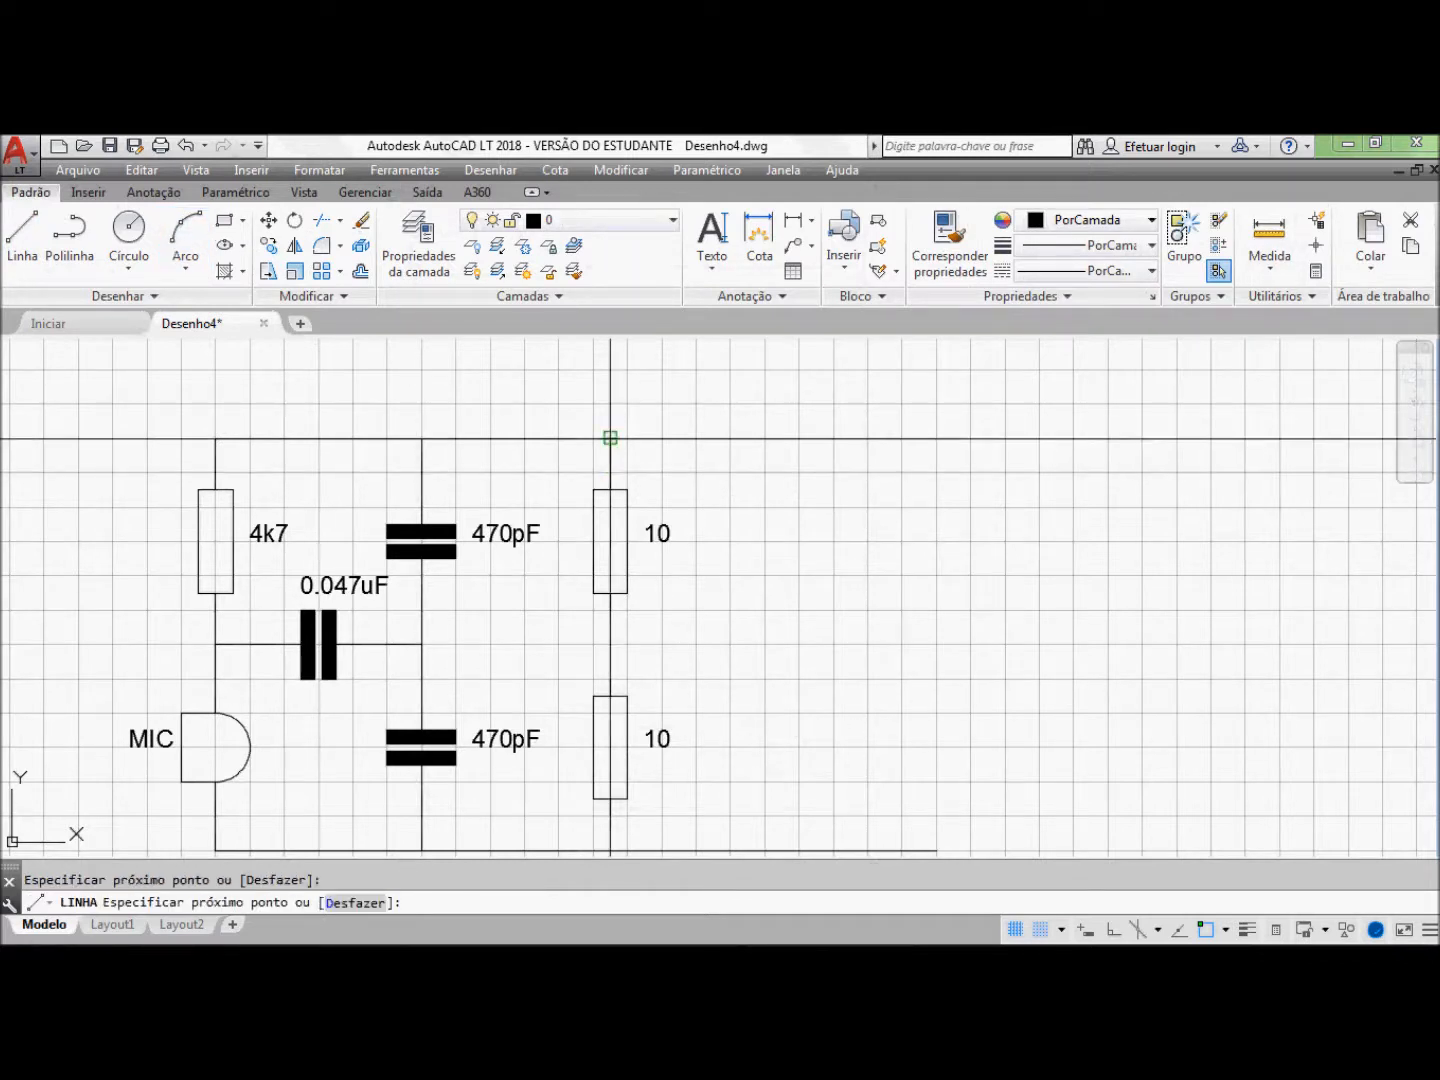
key(Return)
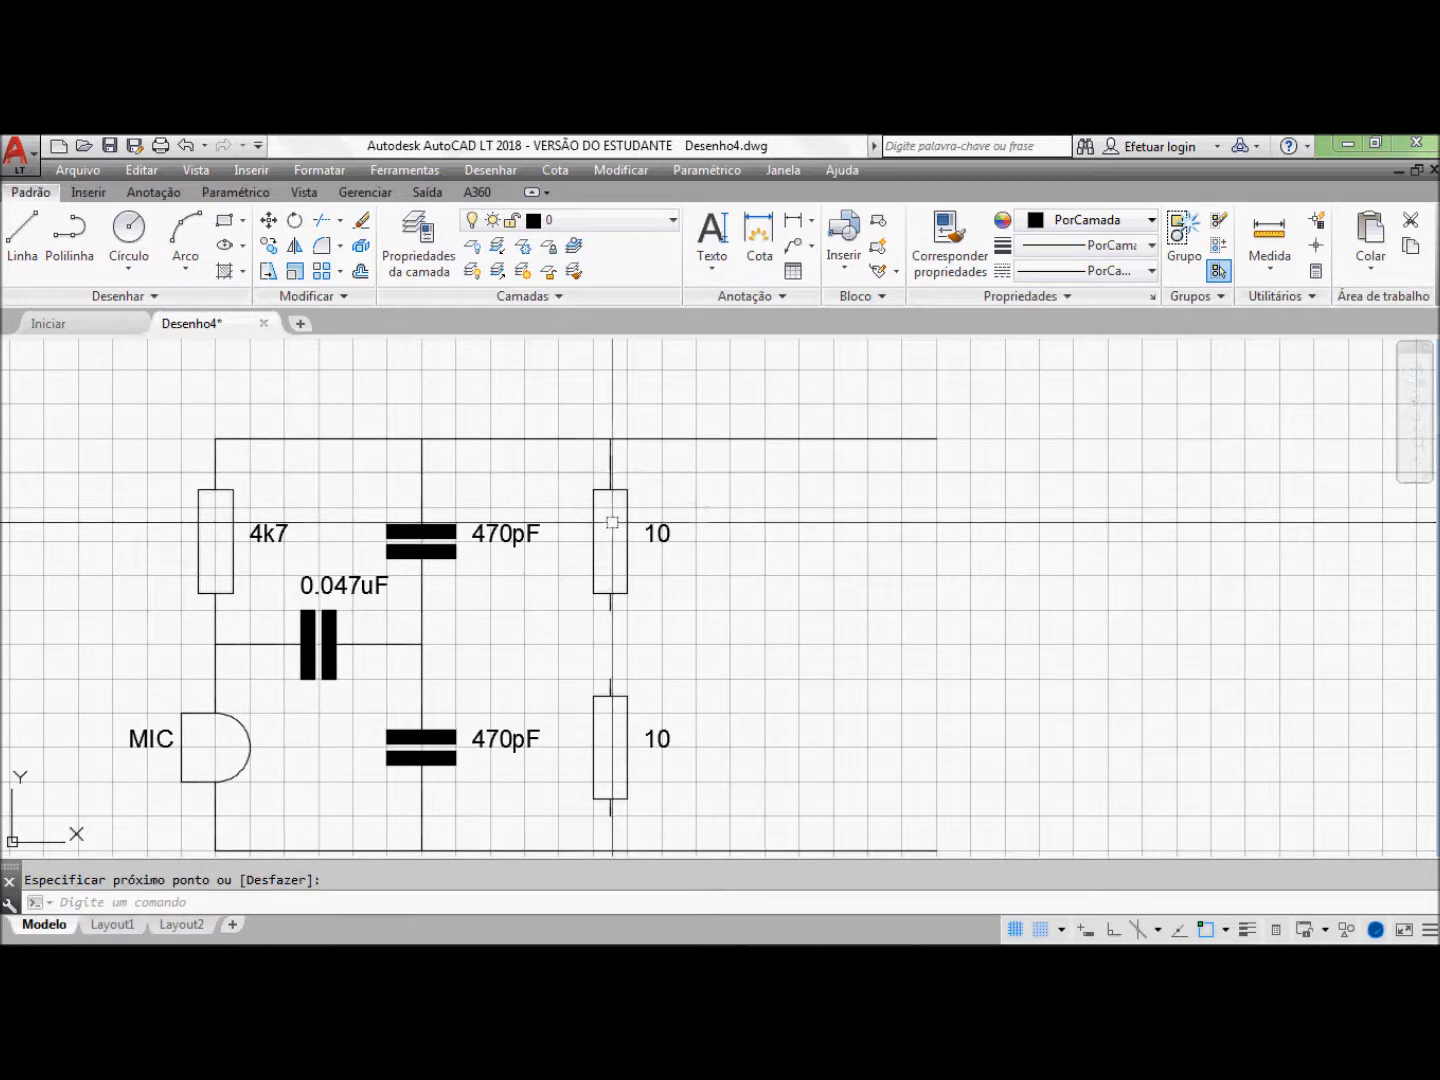
key(Return)
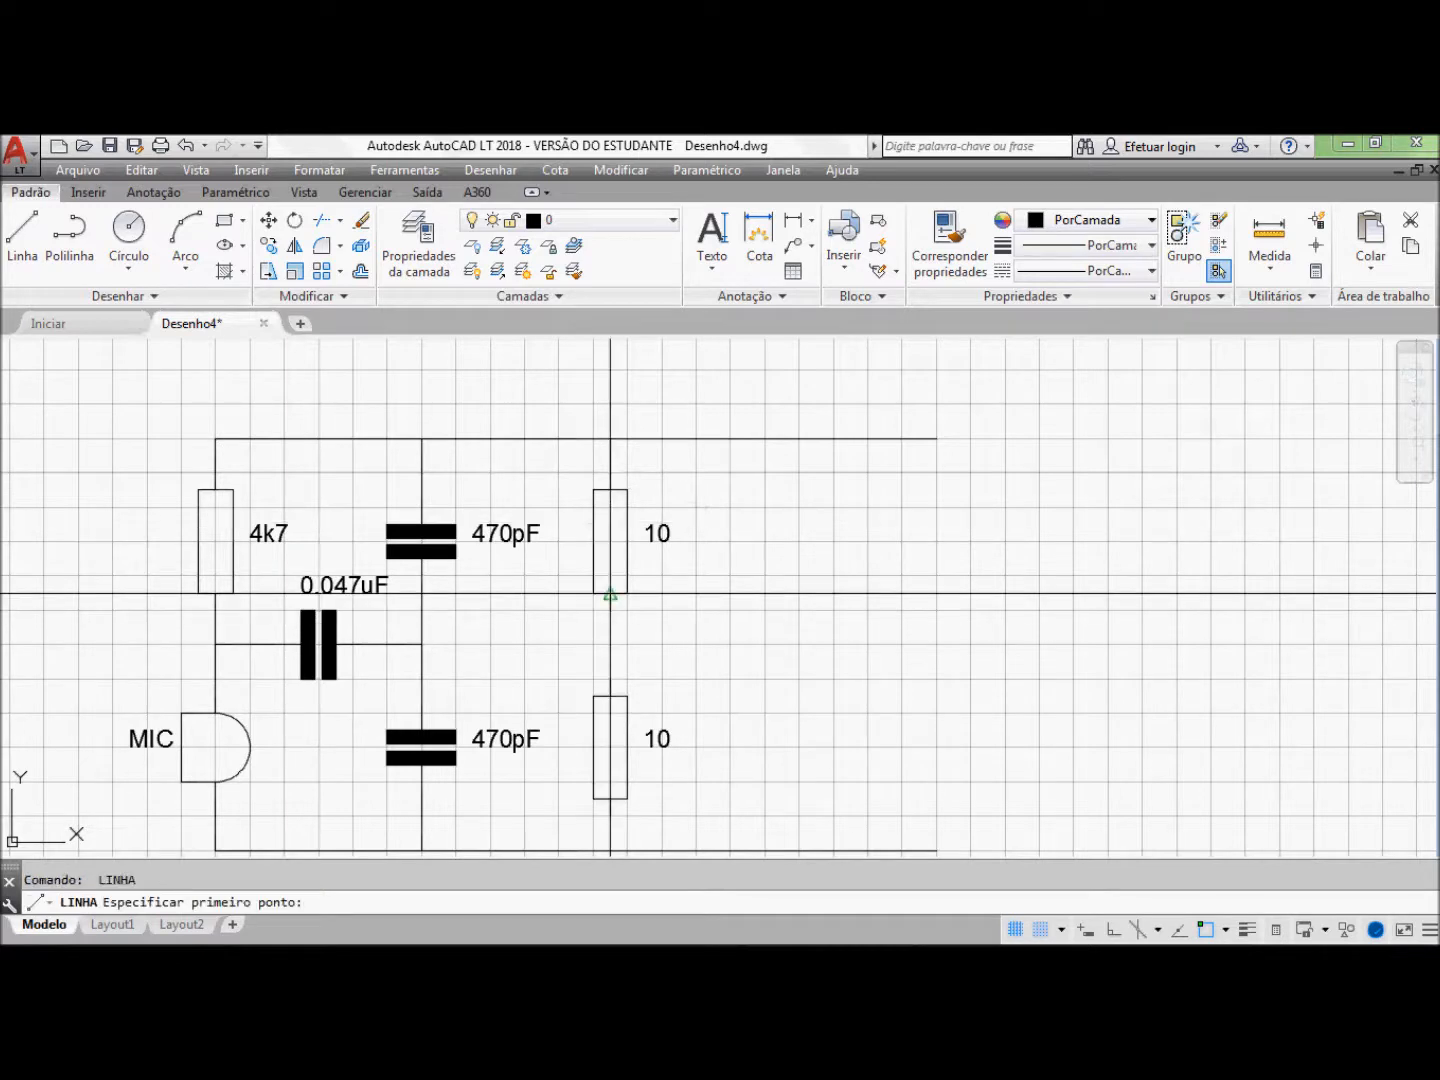
click(610, 610)
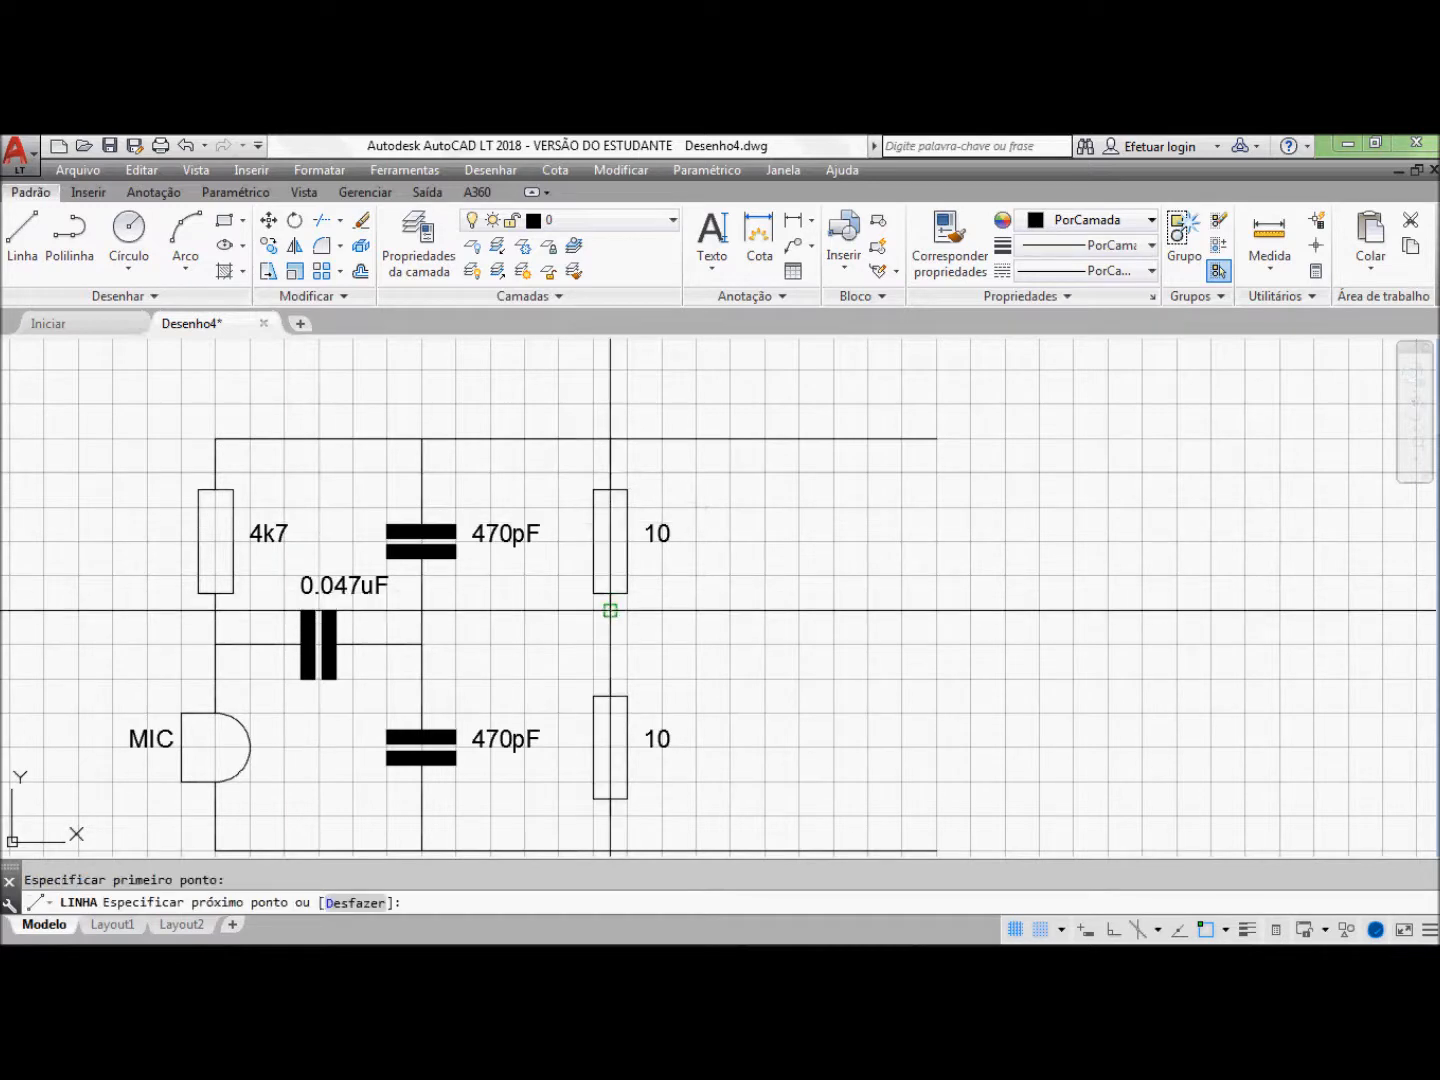
click(610, 679)
key(Return)
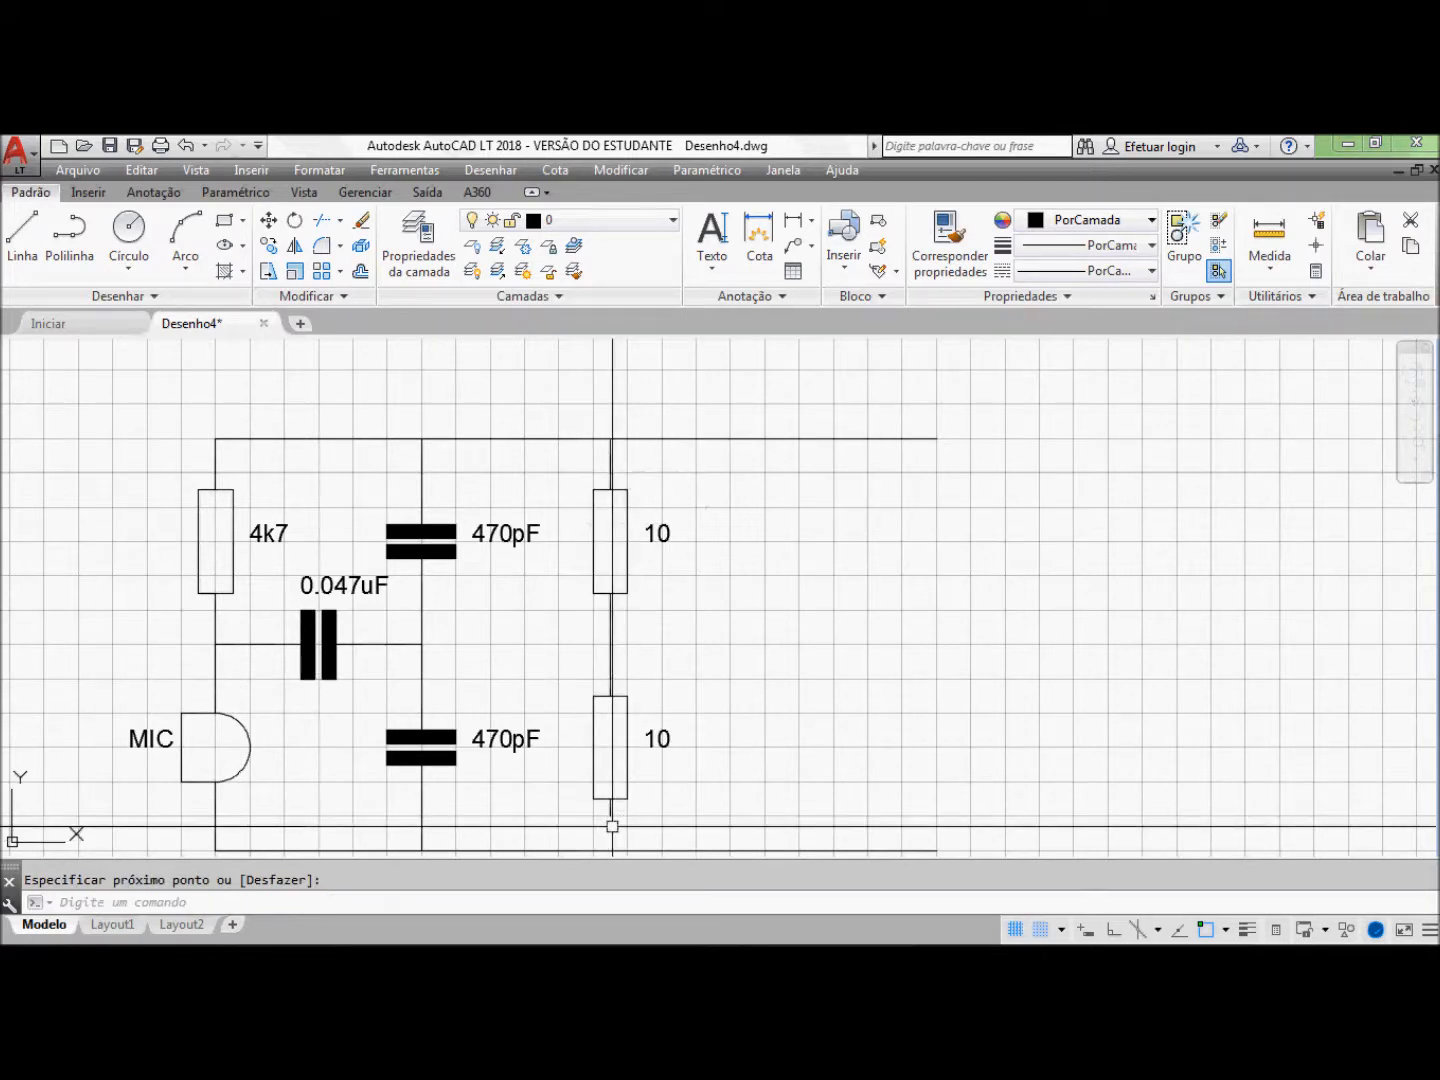
Step: Connect the lower 10 resistor's bottom lead to the lower horizontal line with a vertical line
key(Return)
key(Return)
click(610, 815)
click(610, 851)
key(Return)
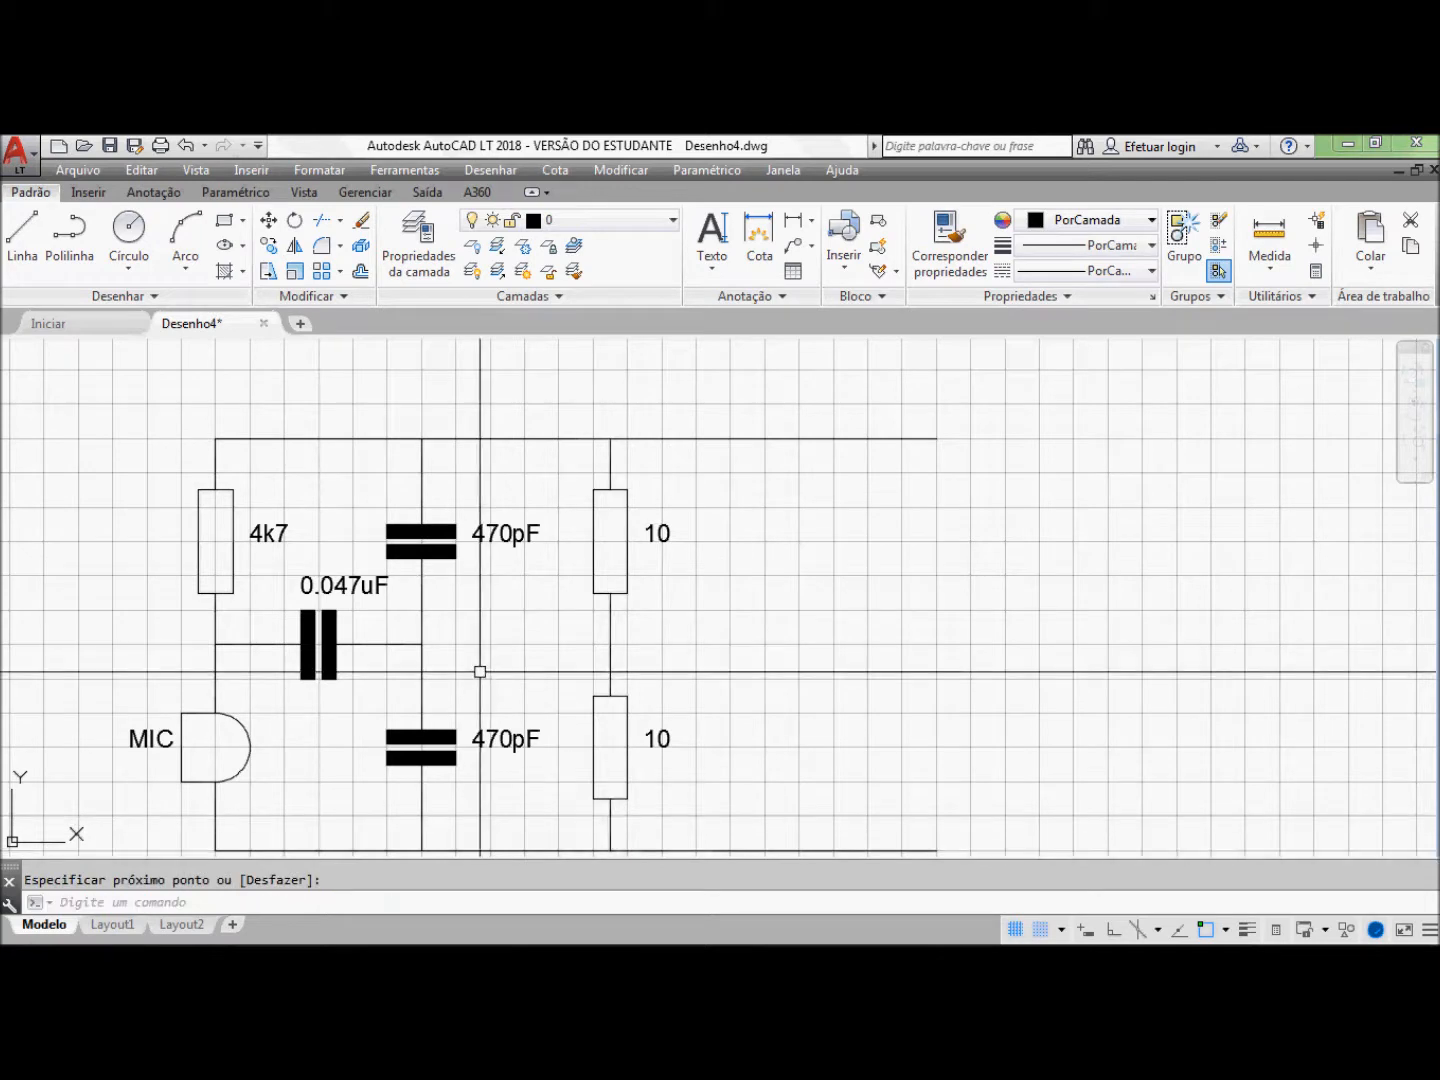
Step: Stretch the horizontal line after the 0.047uF capacitor across to the vertical line joining the two 10 resistors
click(401, 644)
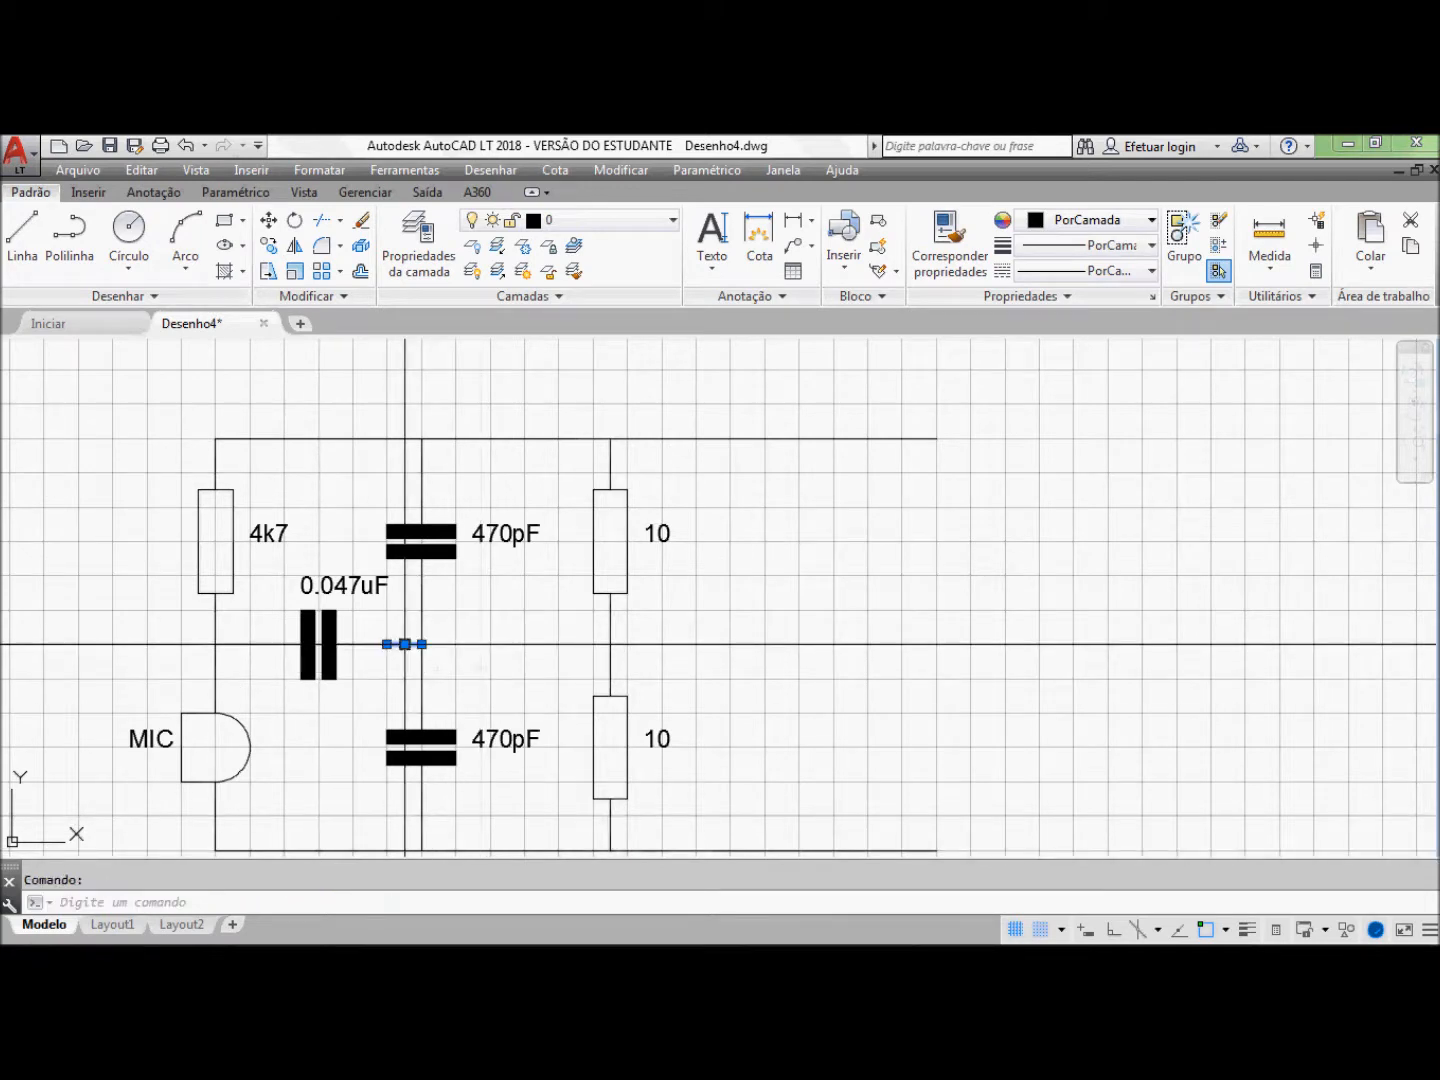
click(422, 643)
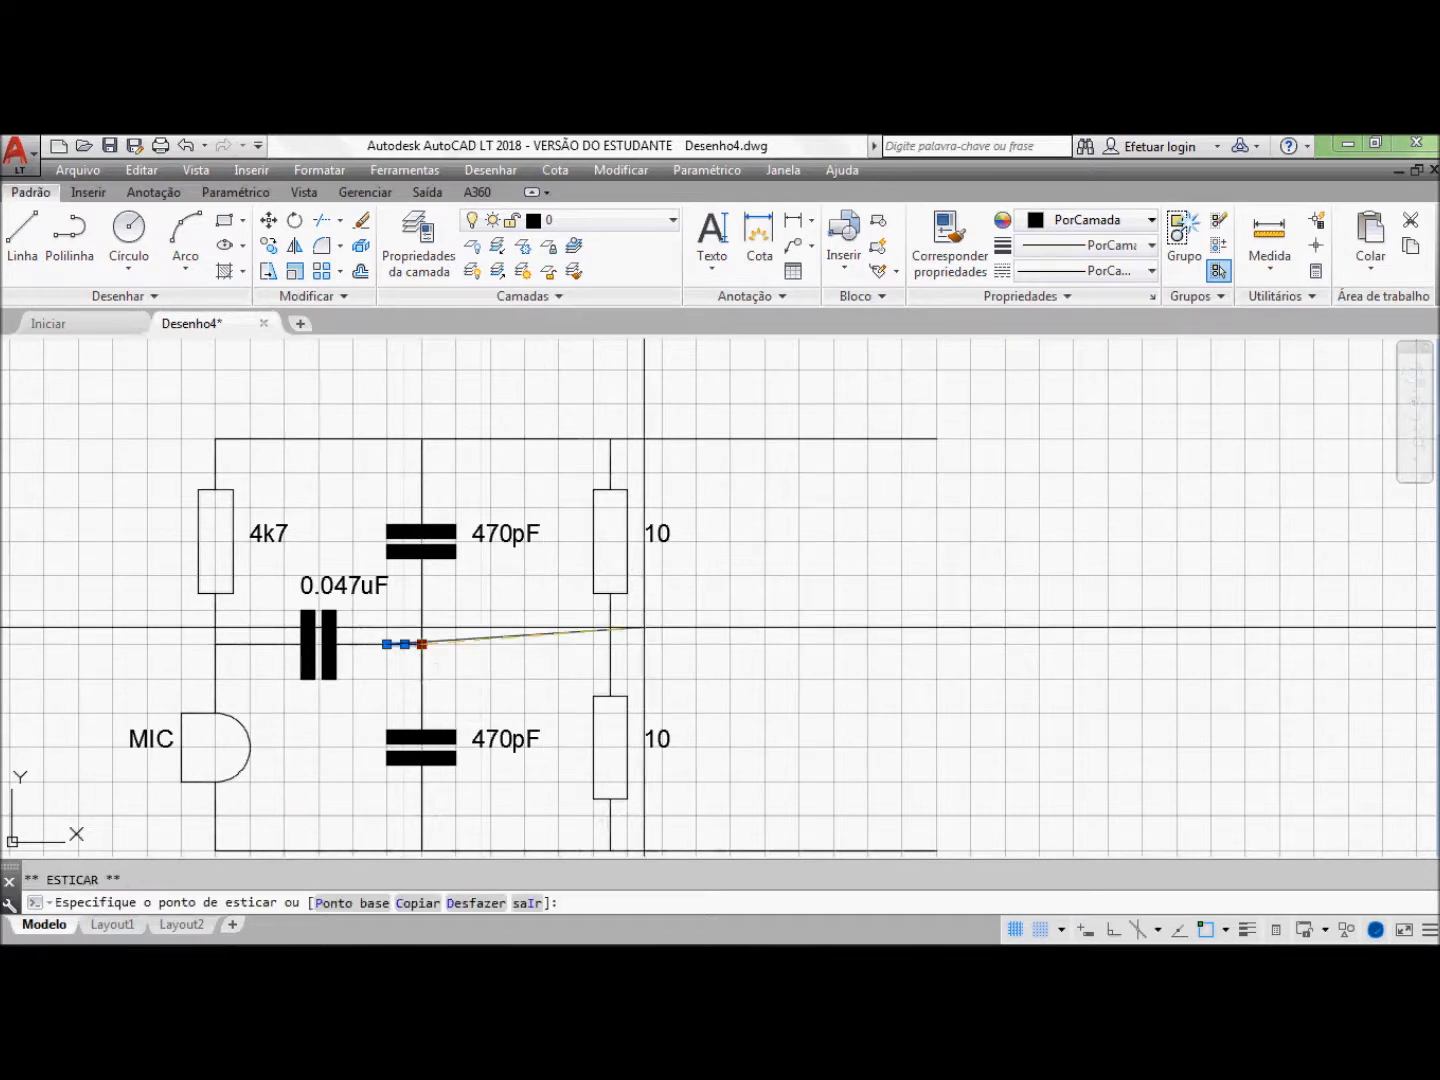
click(610, 644)
mouse_move(609, 643)
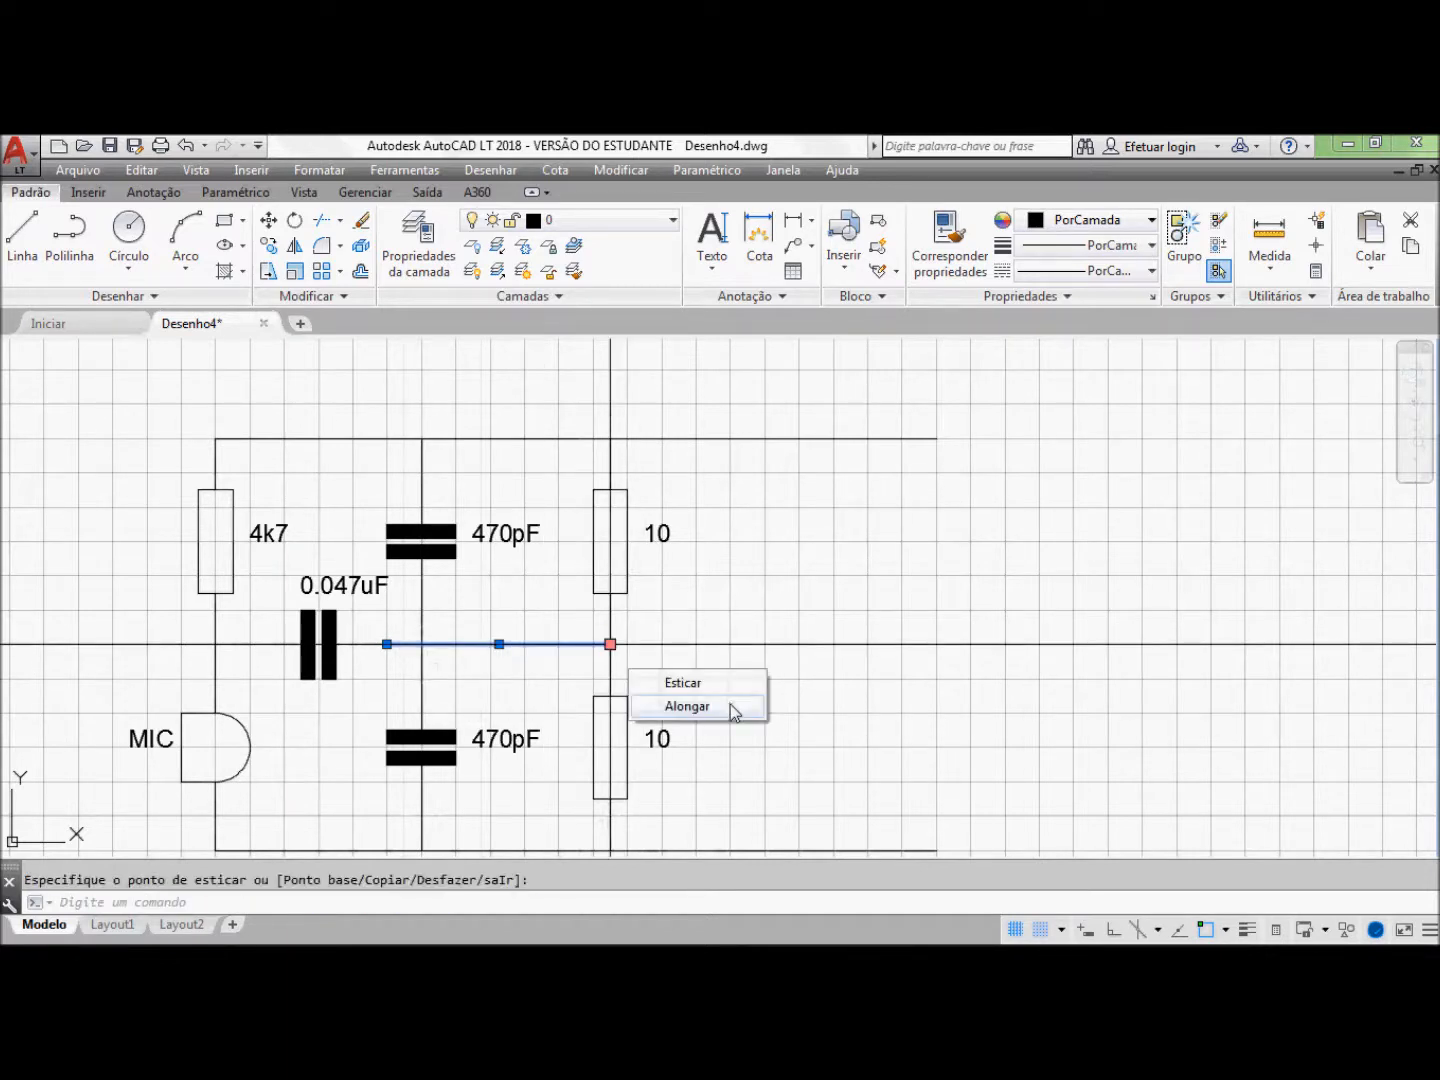
key(Escape)
Step: Draw a horizontal line 10 units long outward from the junction between the two 10 resistors
middle_drag(1247, 509, 1149, 463)
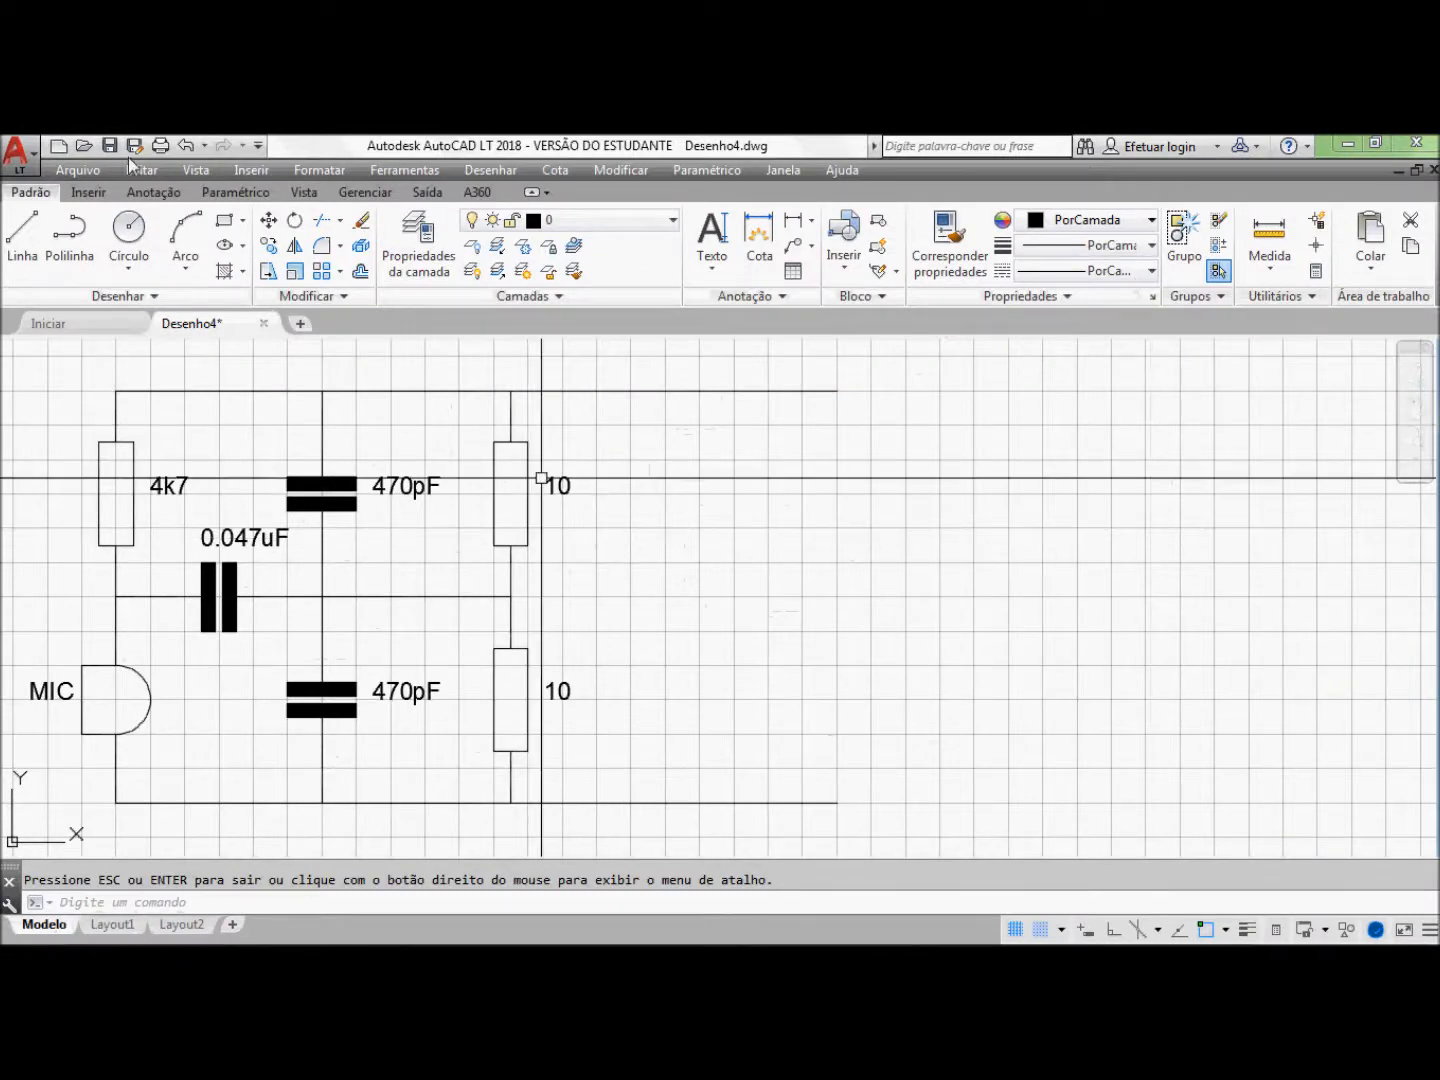
click(23, 245)
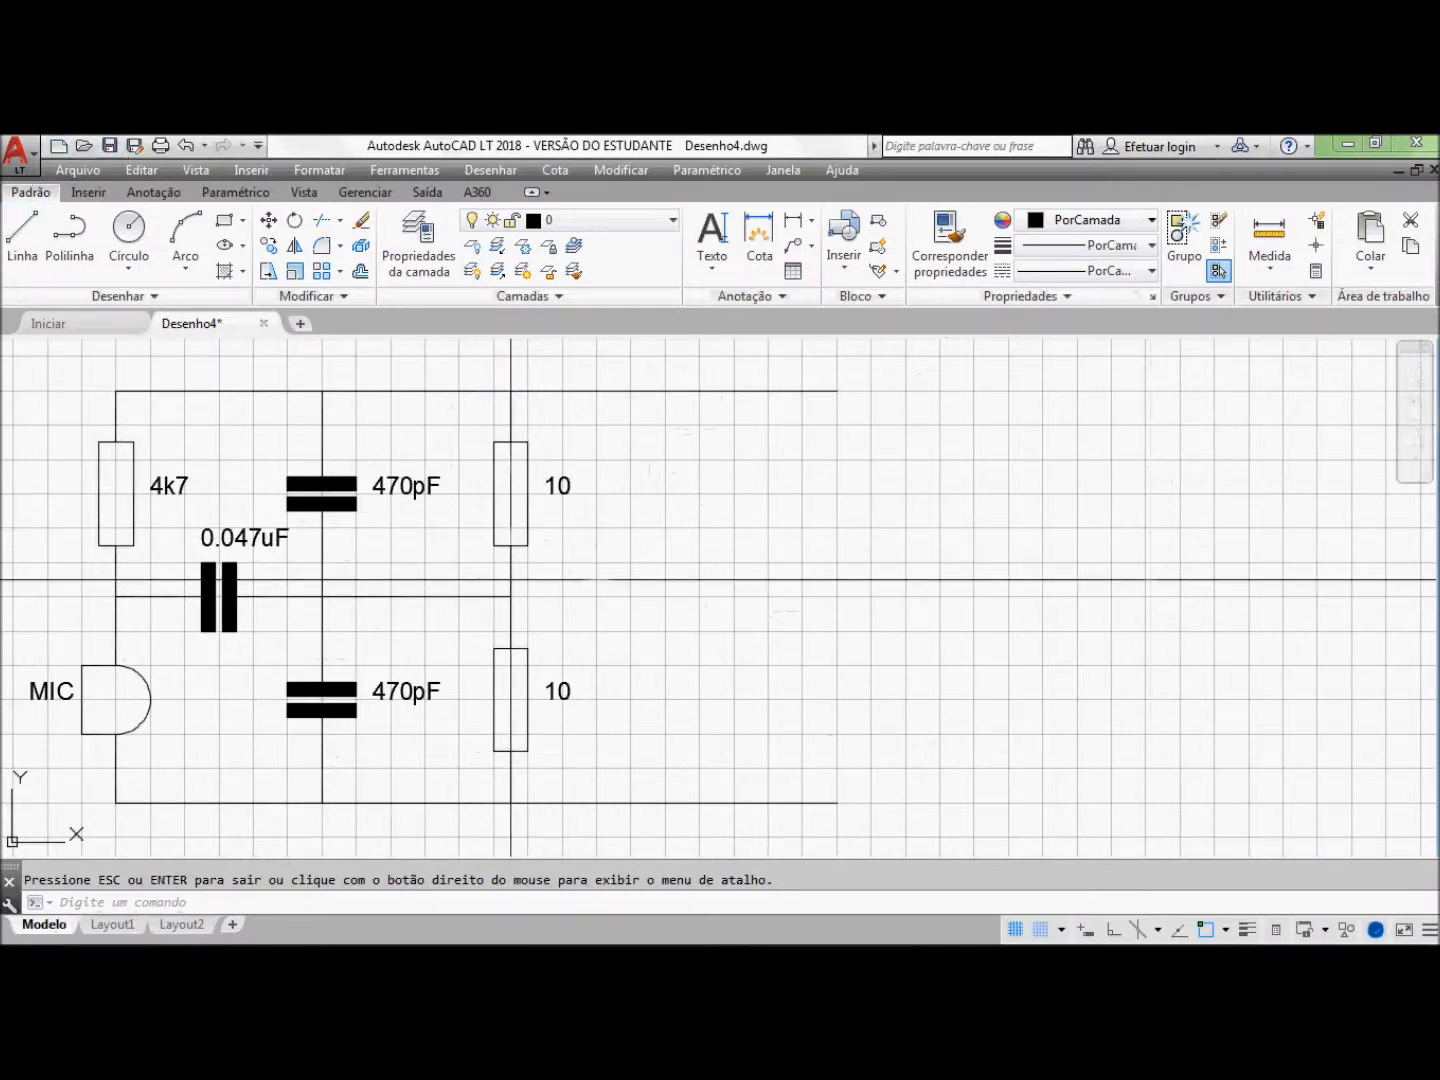
click(511, 596)
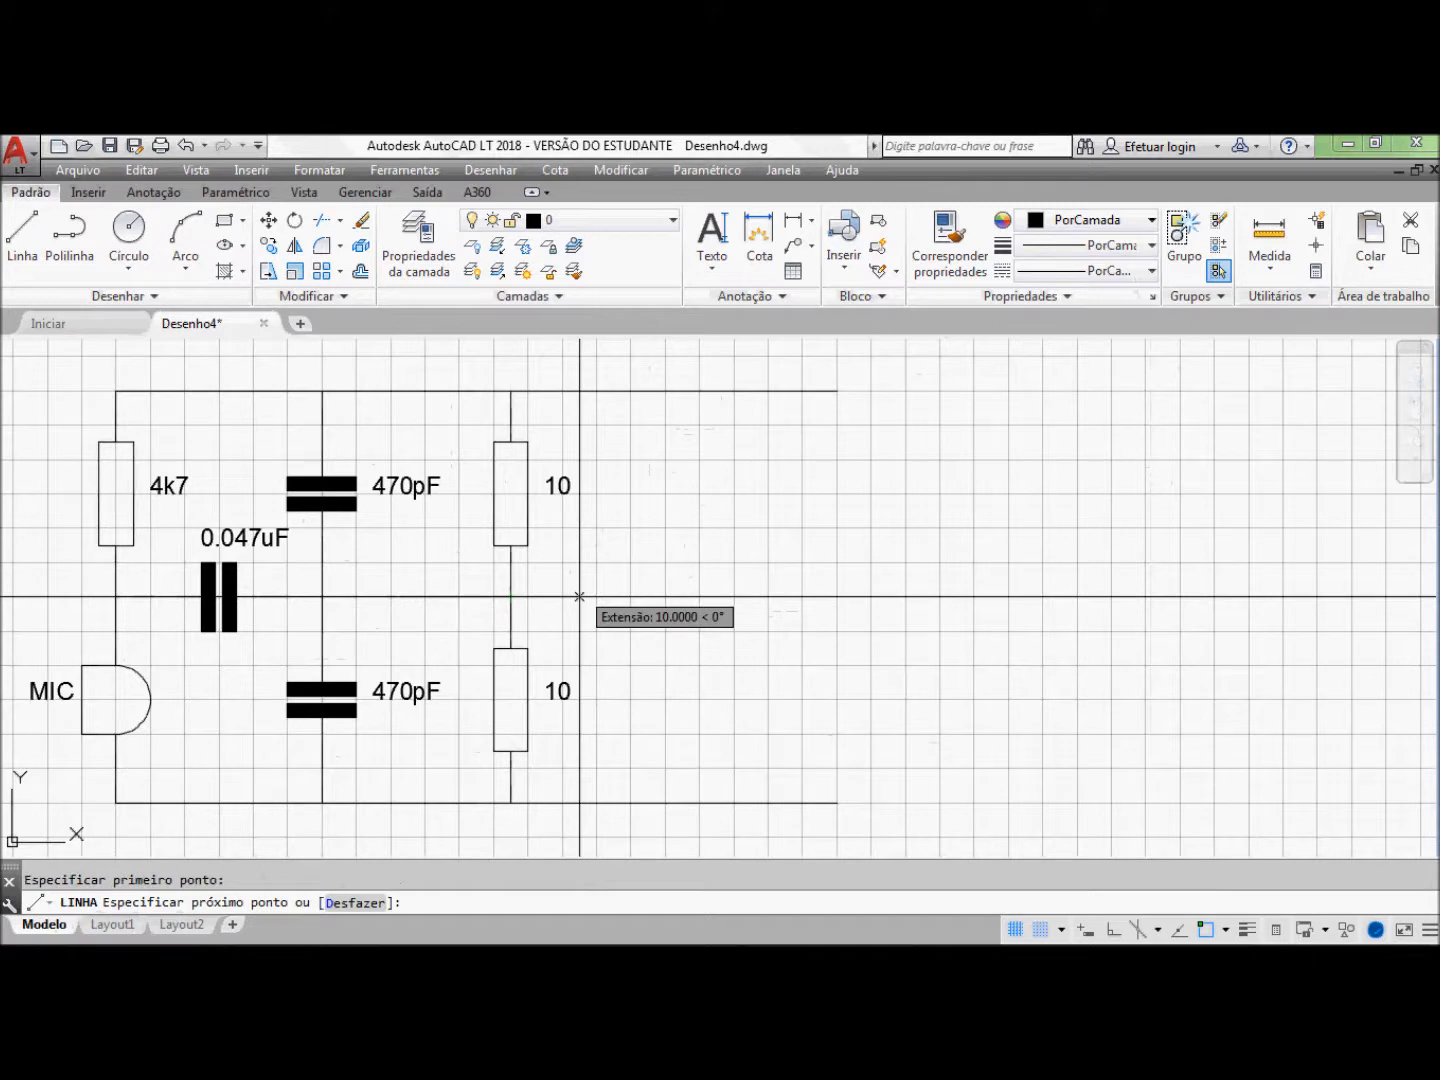
click(580, 596)
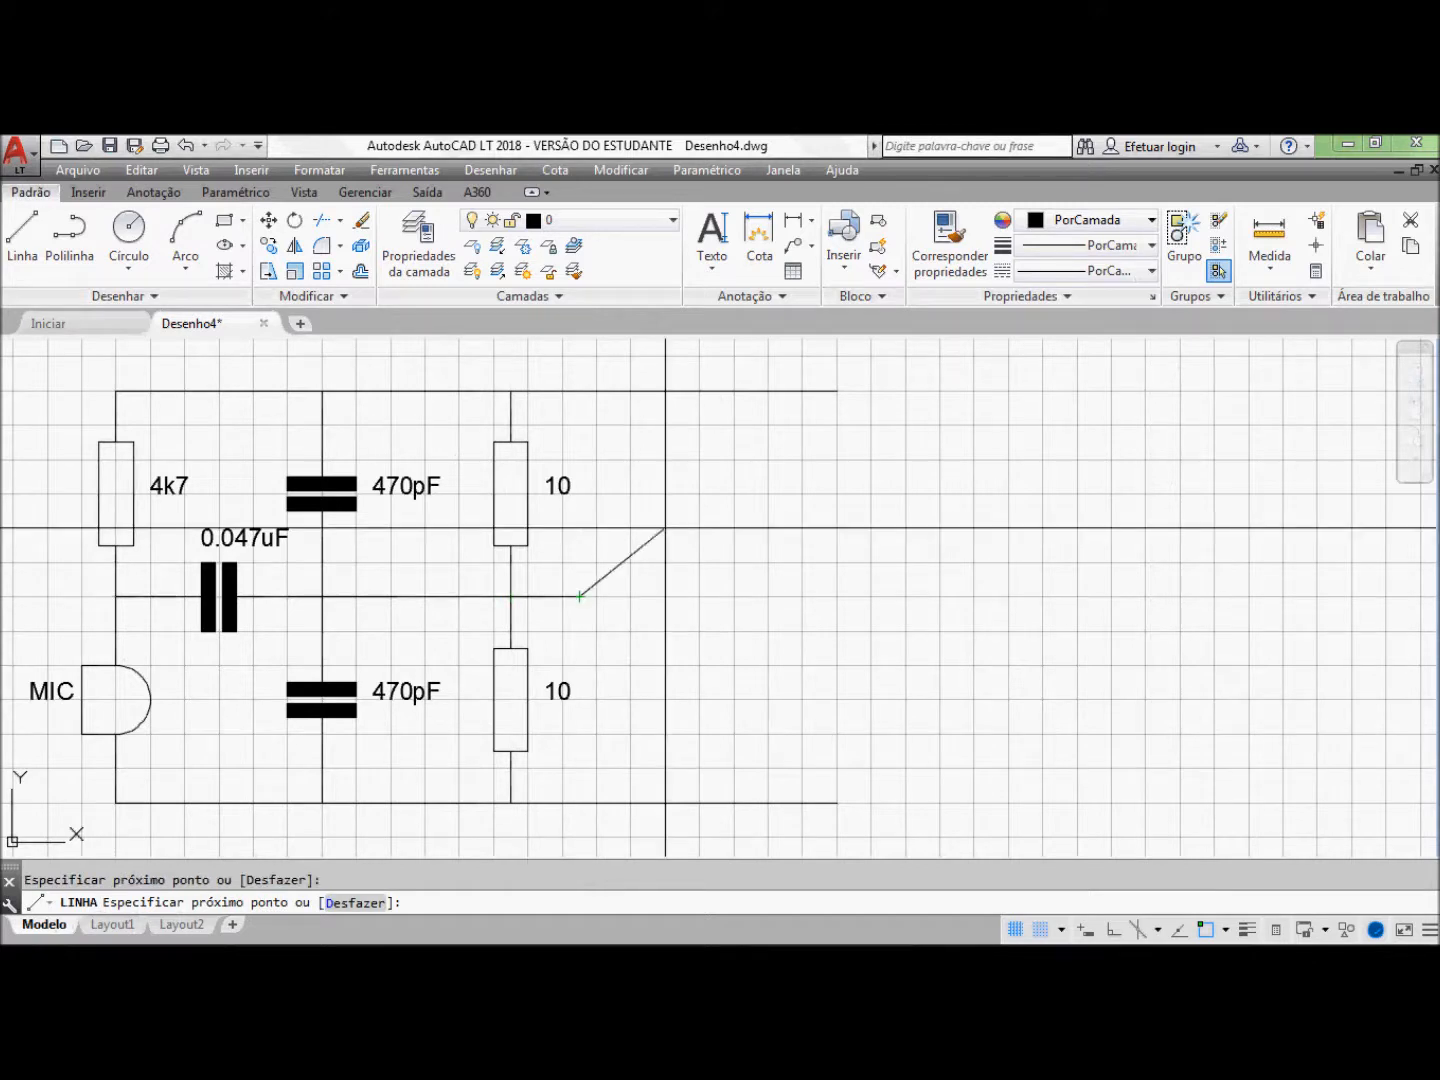
key(Return)
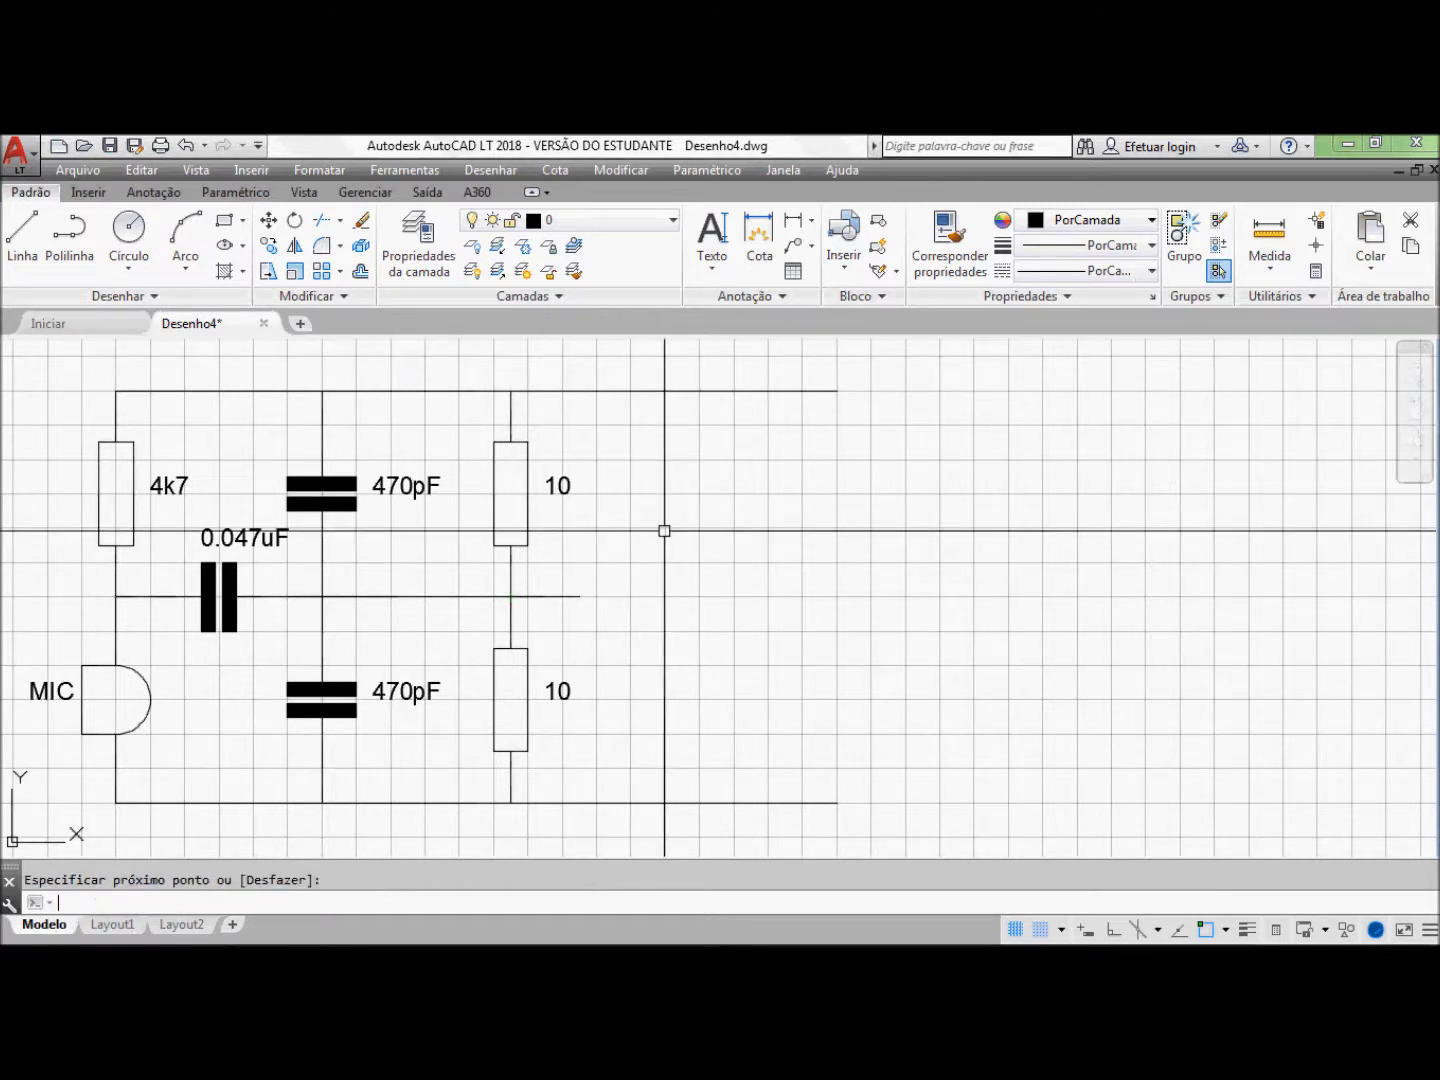
Step: Insert the Diodo.dwg block from the TAI folder at the free end of the 10-unit line, with the value C 2058
click(88, 192)
click(22, 245)
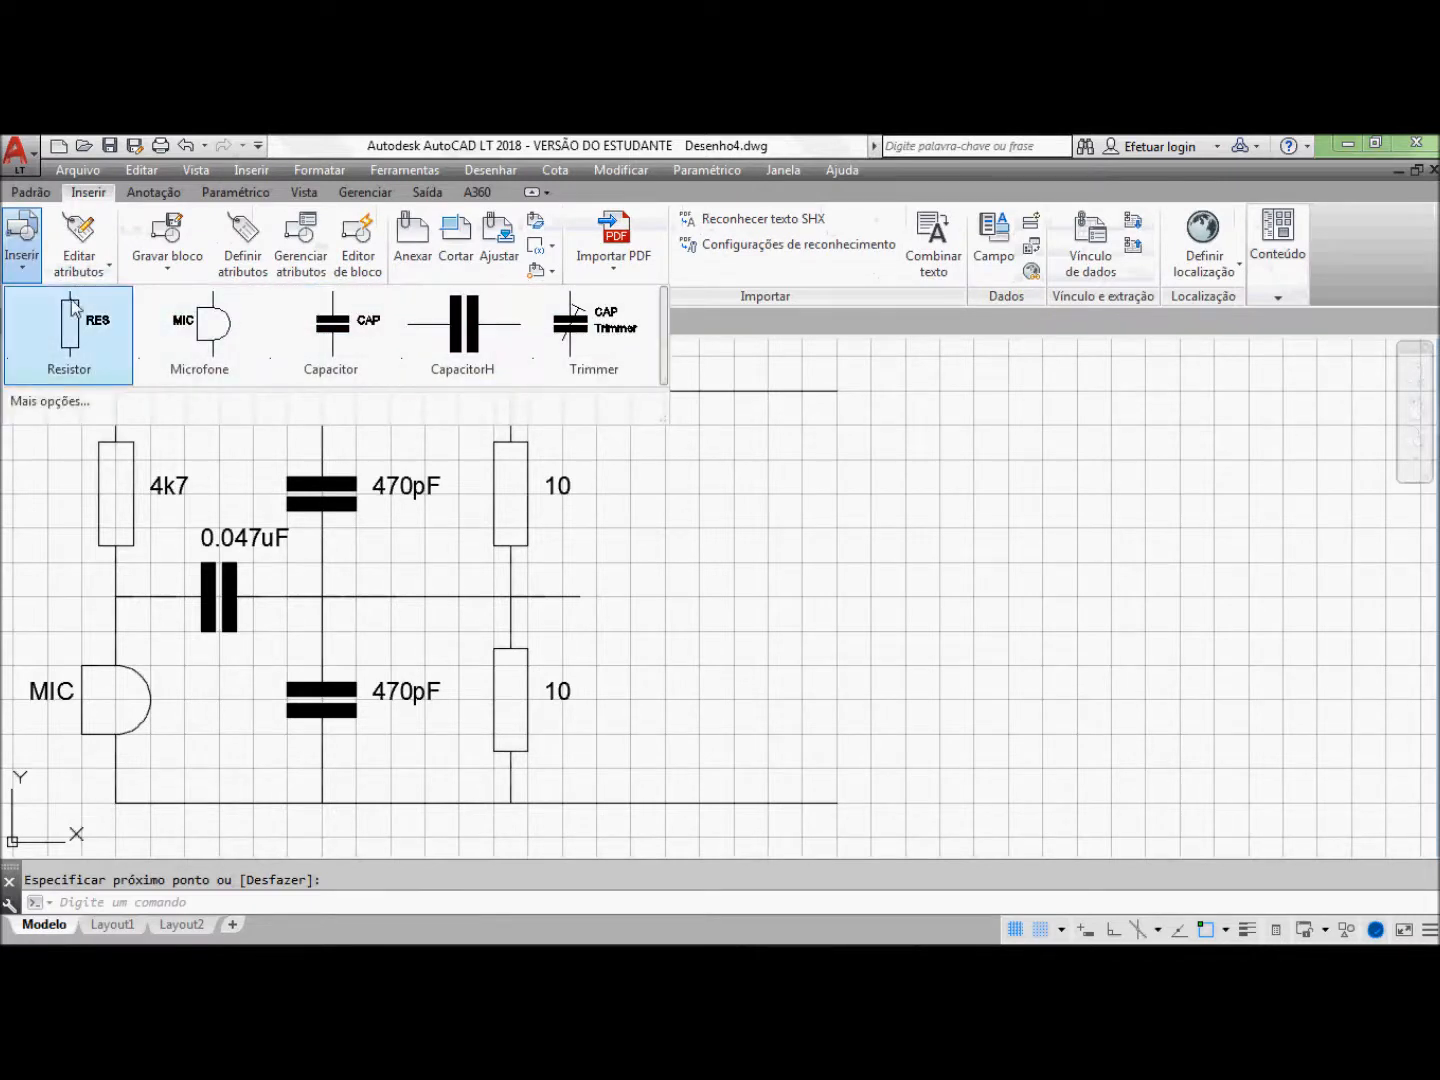
click(33, 402)
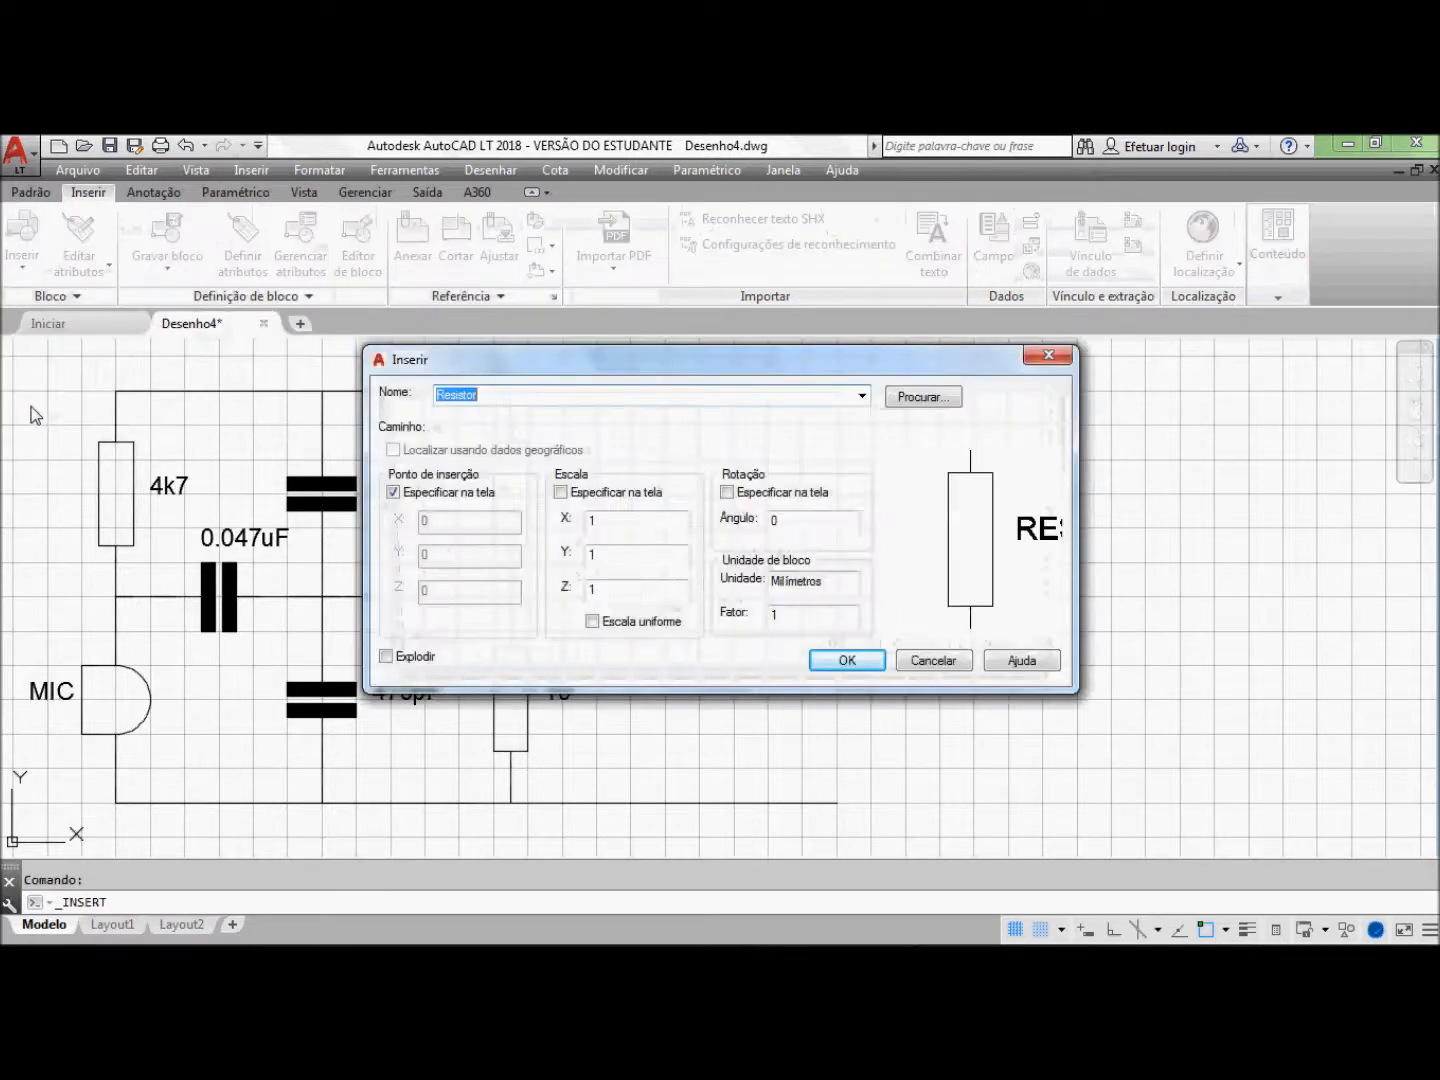
click(931, 406)
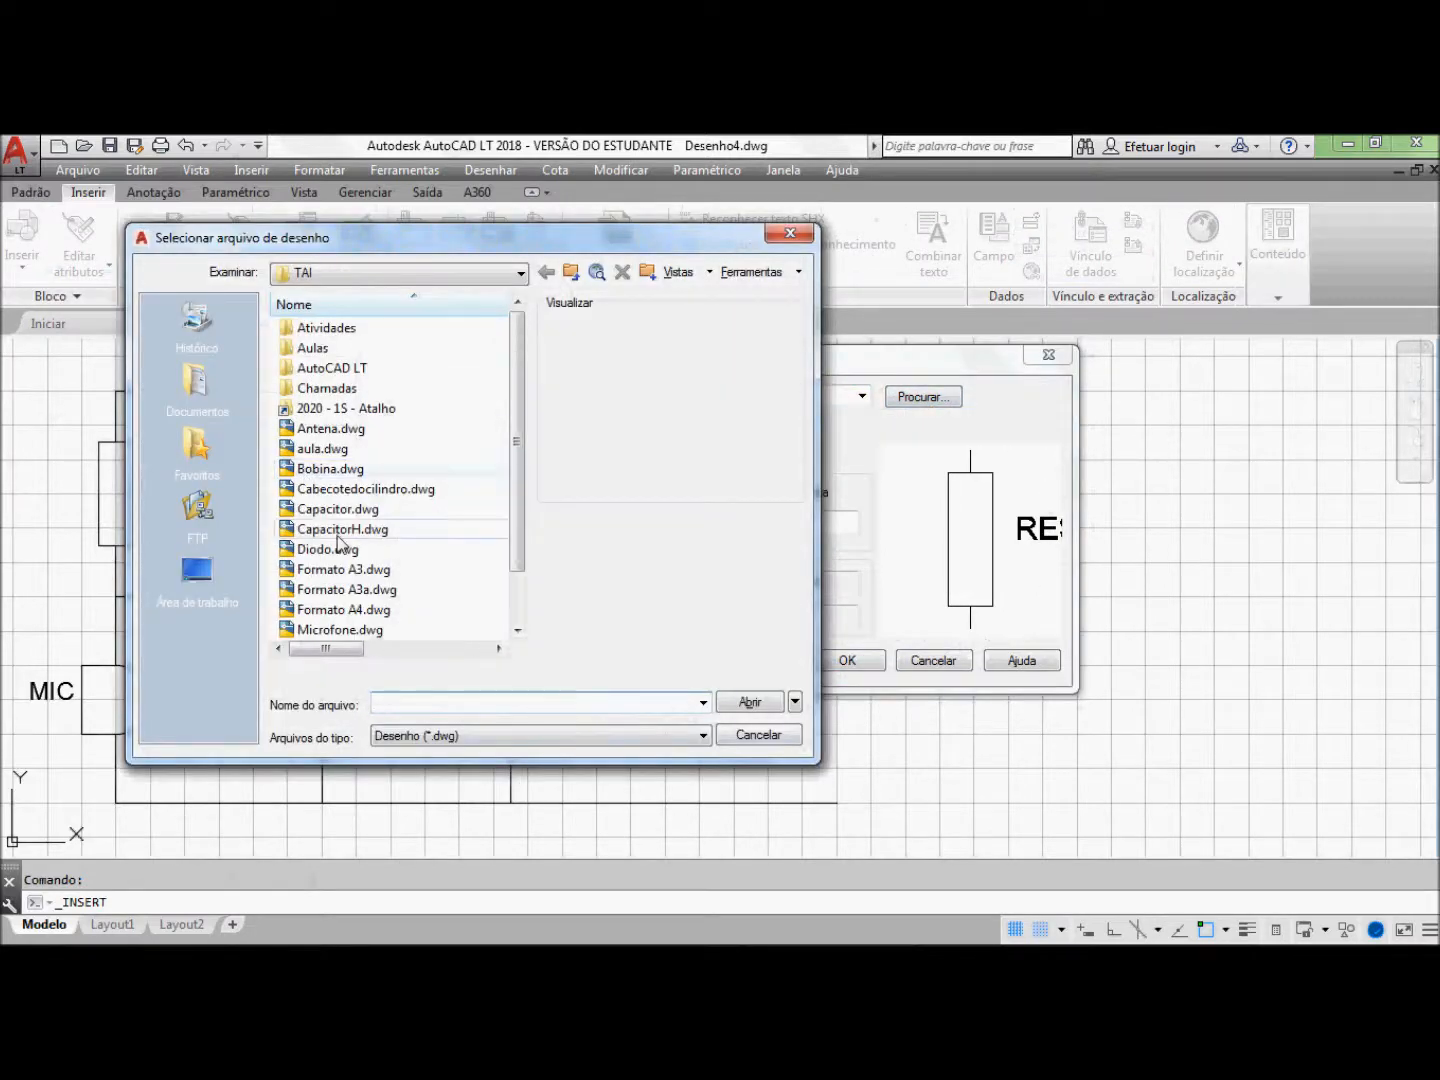
click(341, 549)
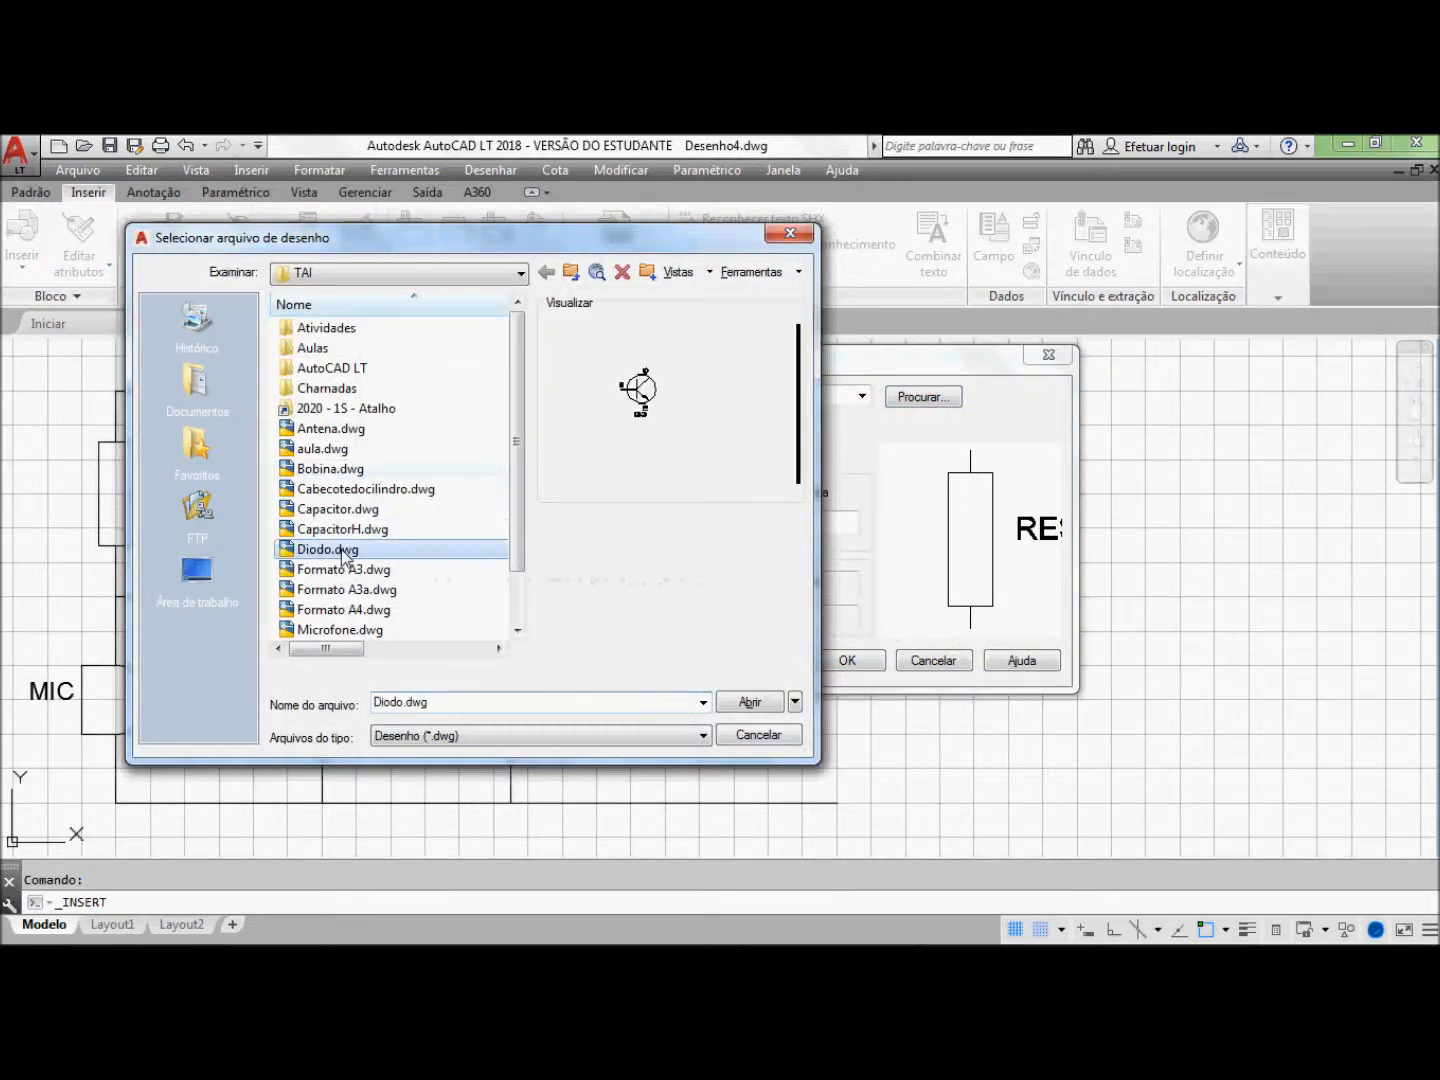
click(763, 706)
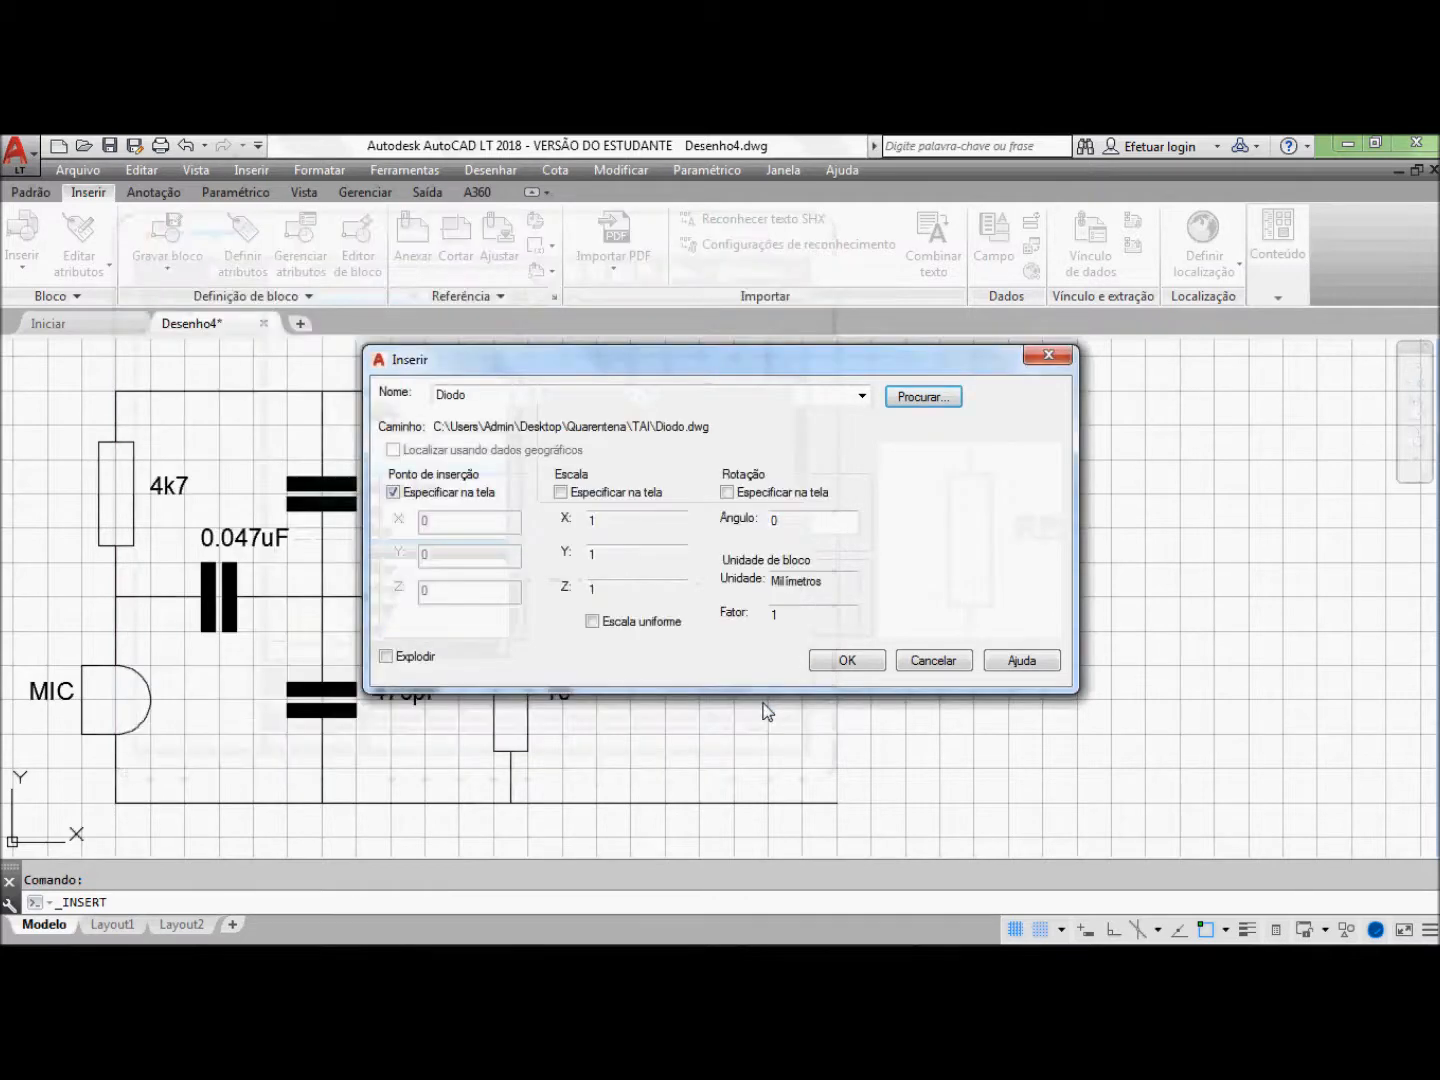
click(840, 660)
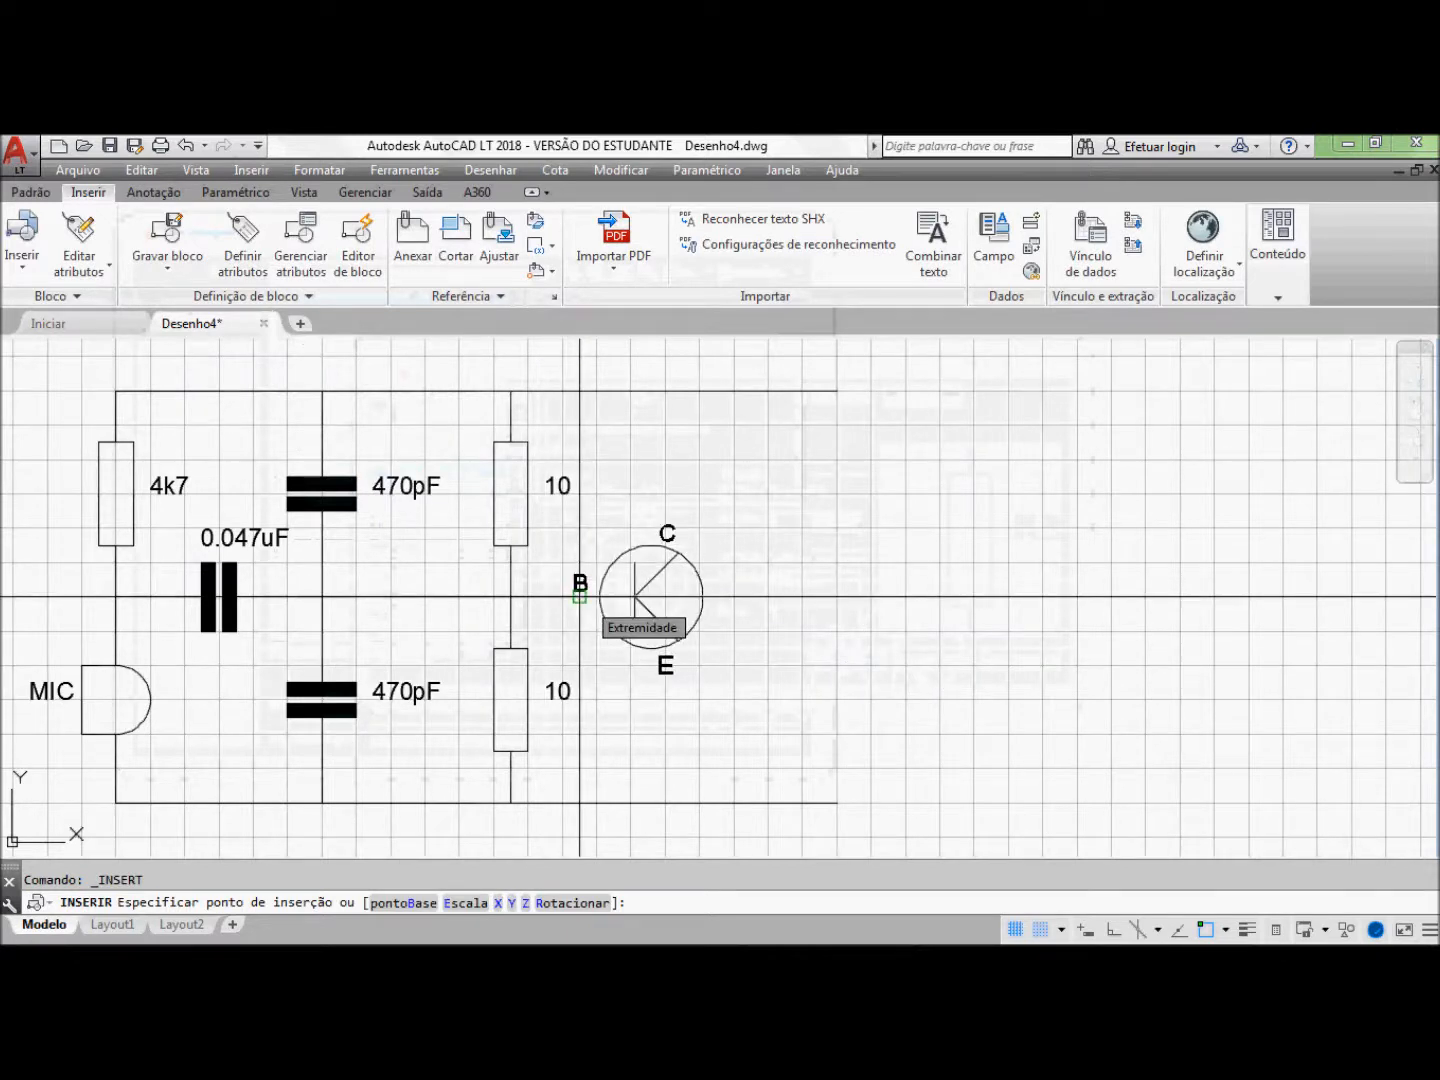
click(579, 597)
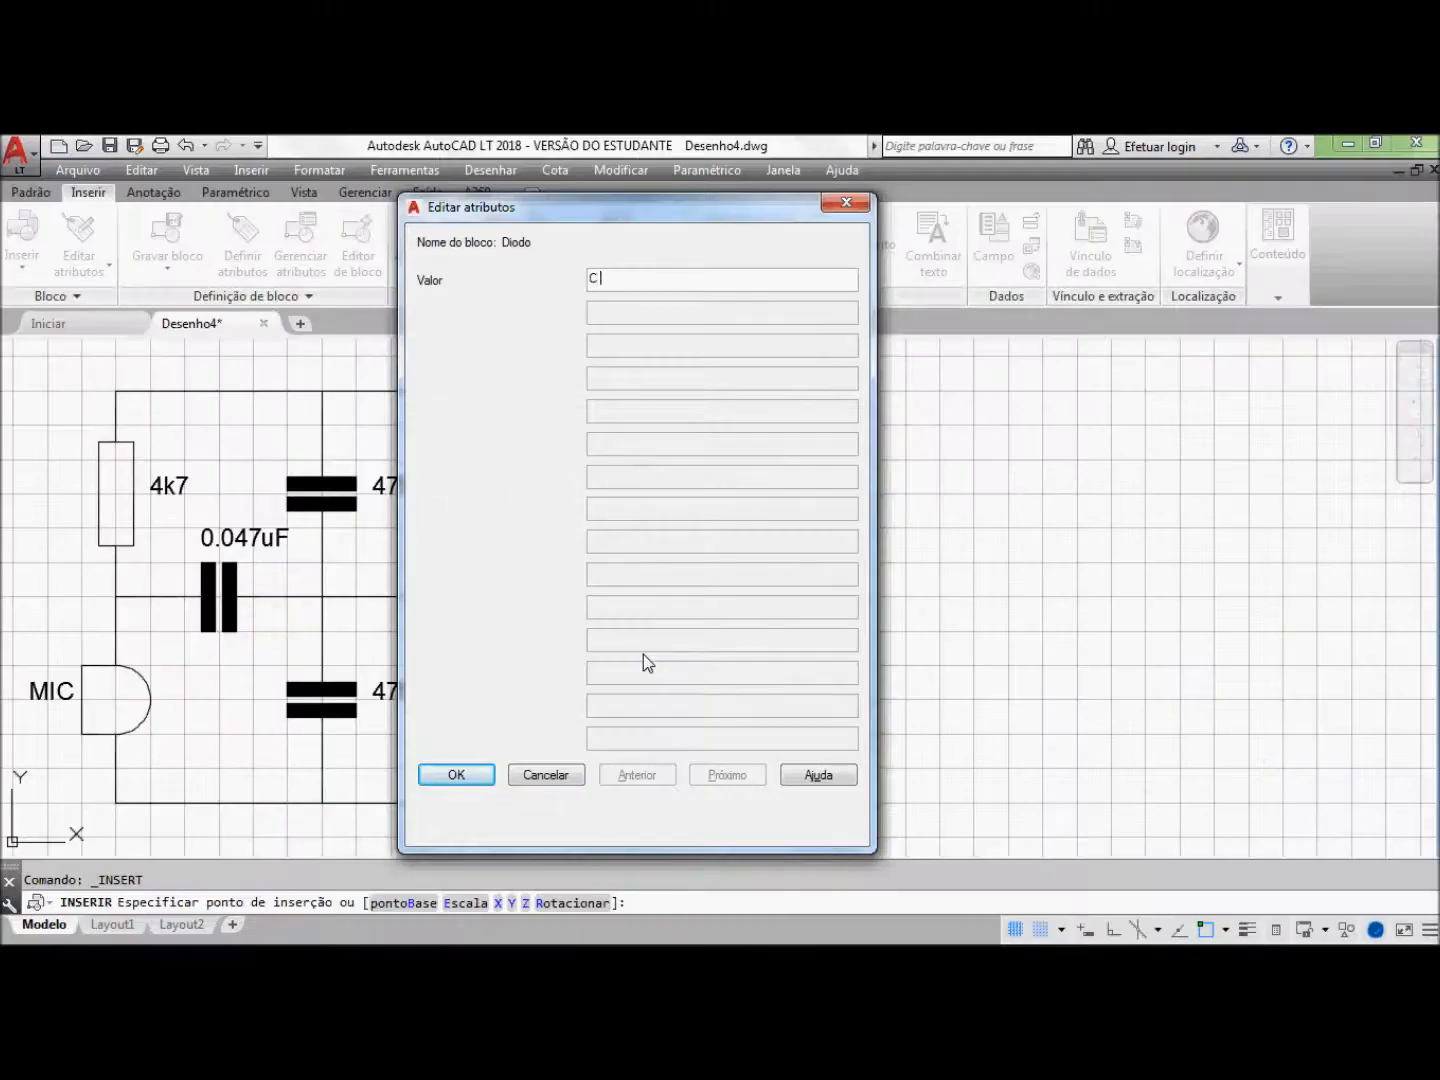
text(2058)
click(450, 775)
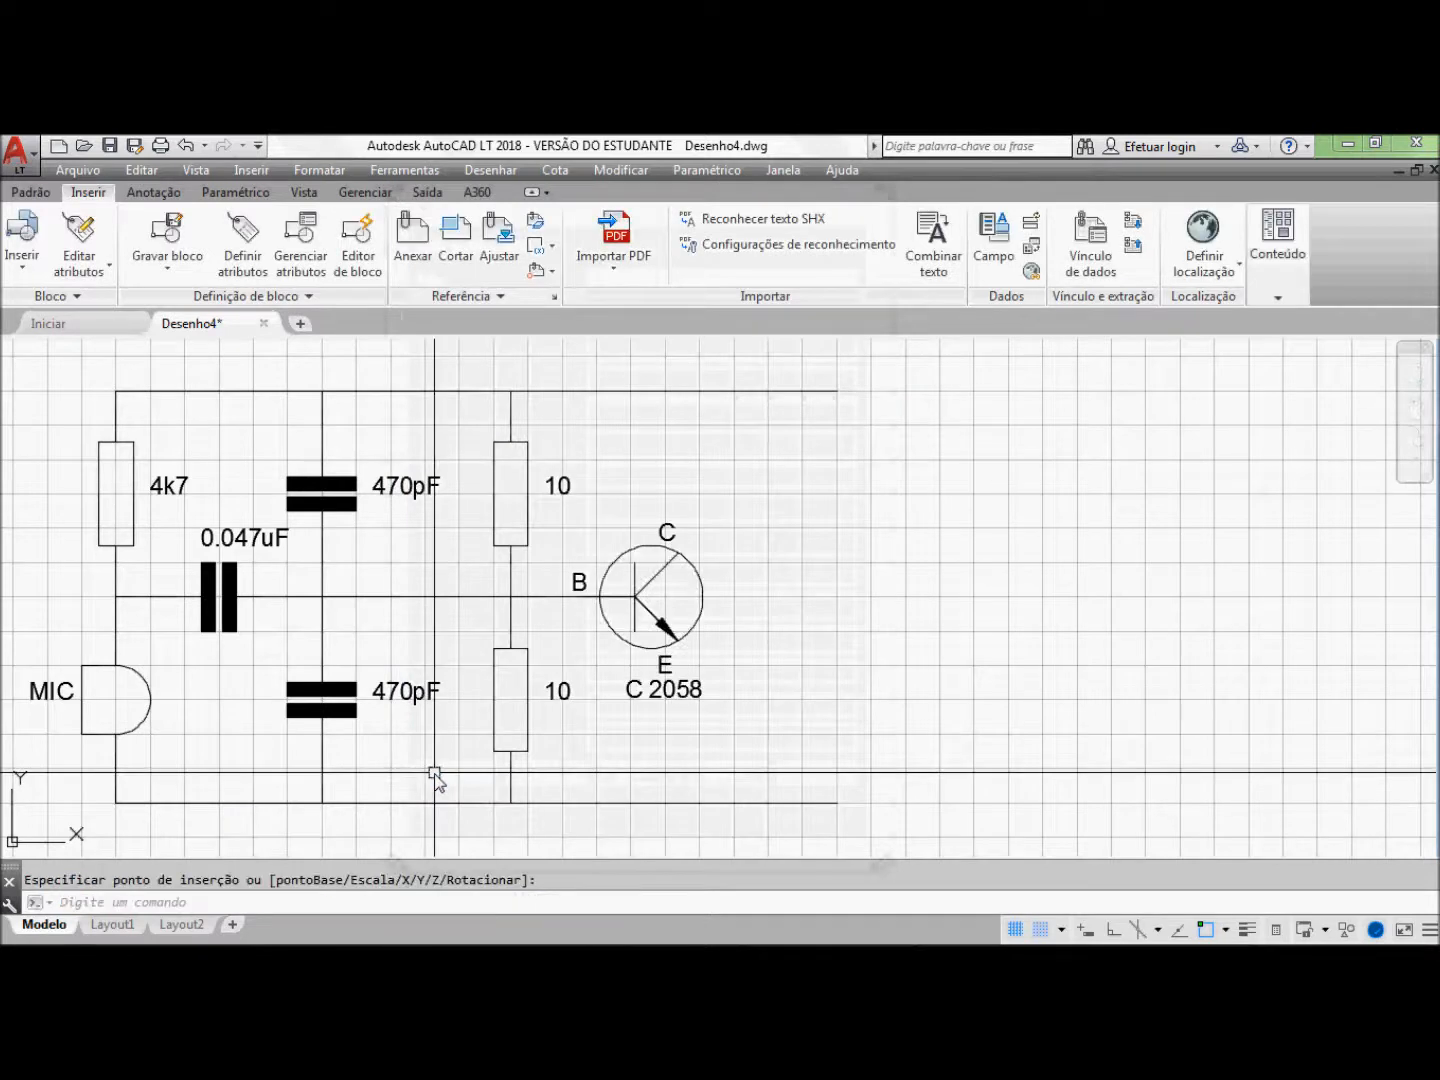
key(ctrl+z)
Step: Draw two horizontal lines beside the C 2058 component, one above its C terminal and one below its E terminal, ending level with the outer lines
click(23, 235)
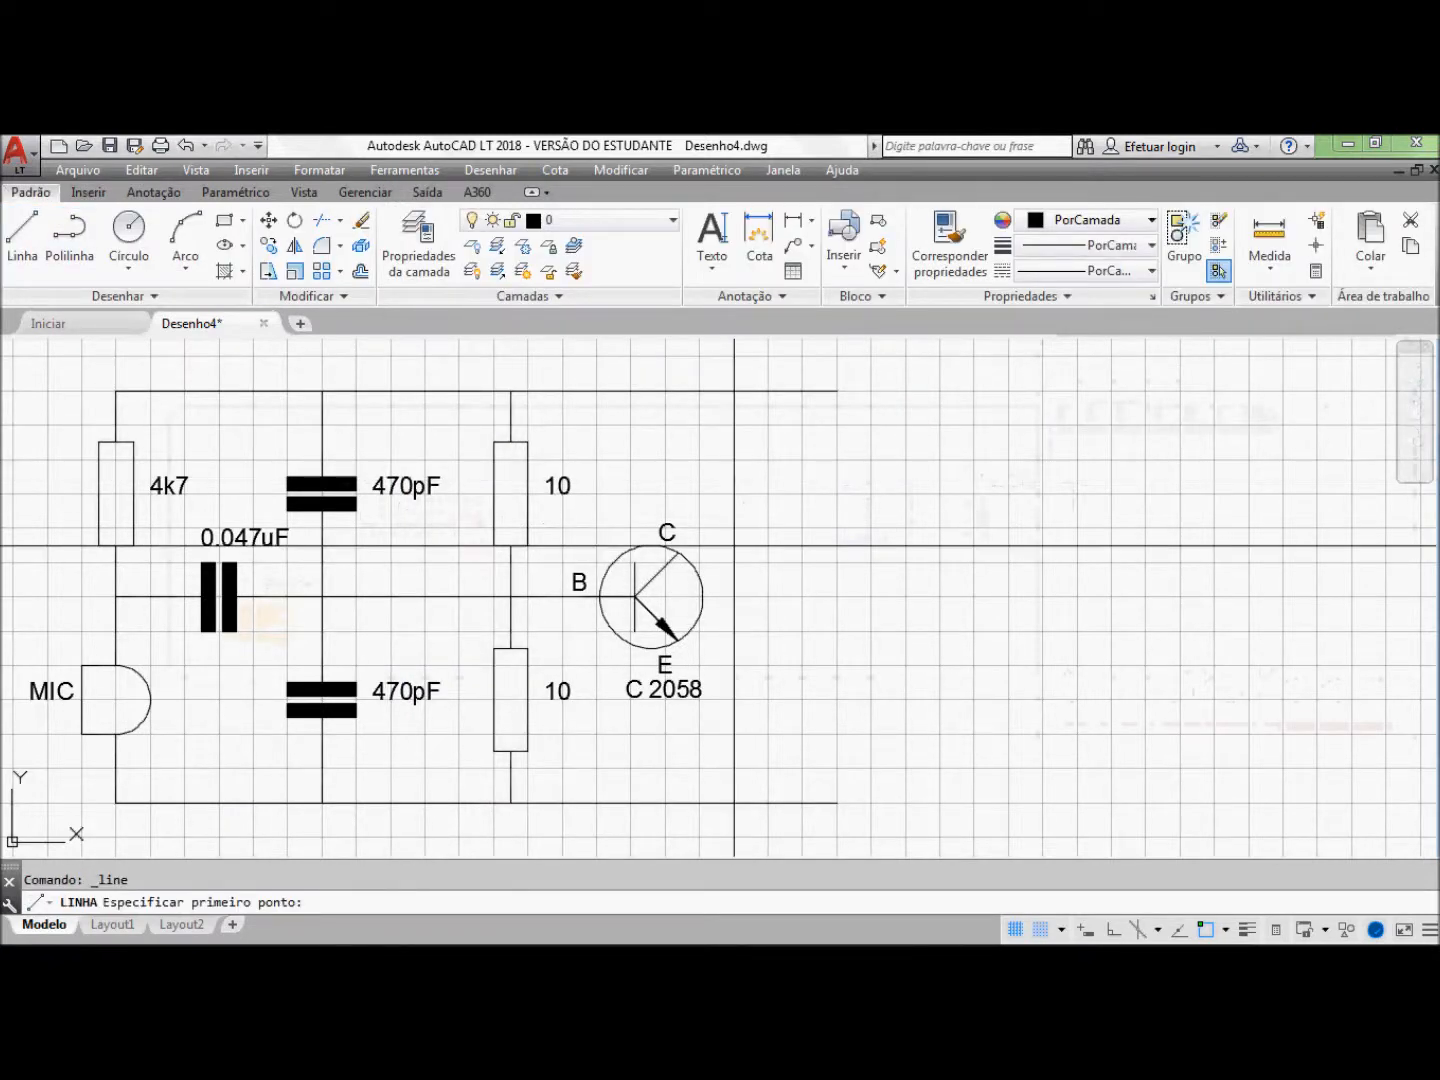
click(699, 527)
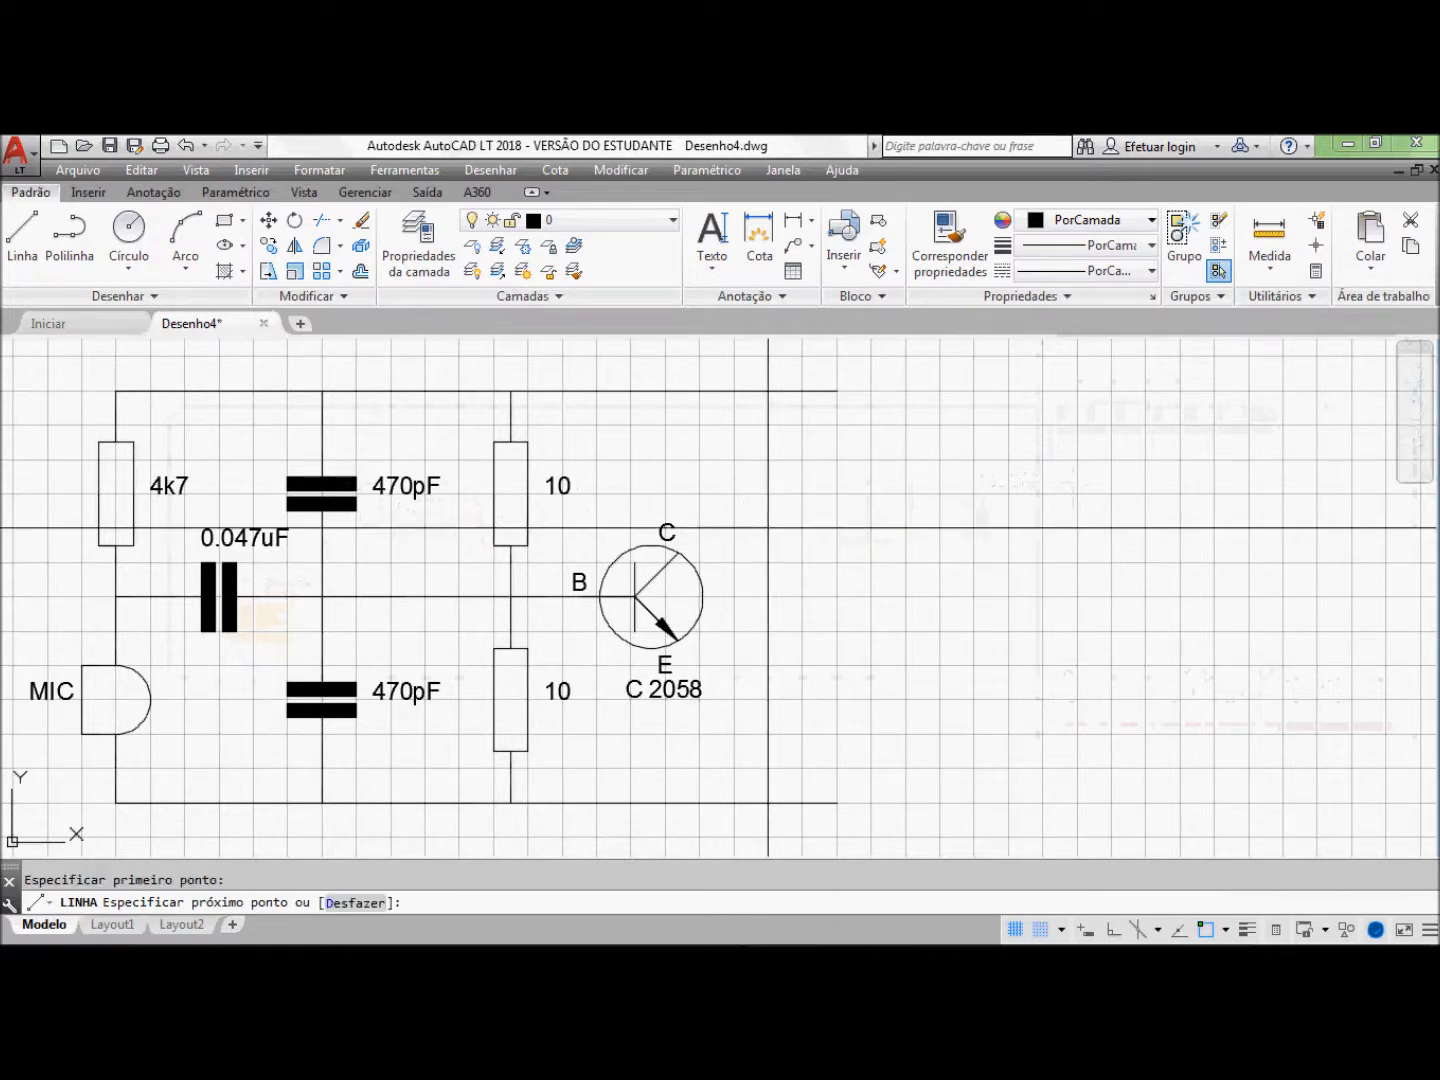
click(826, 526)
key(Return)
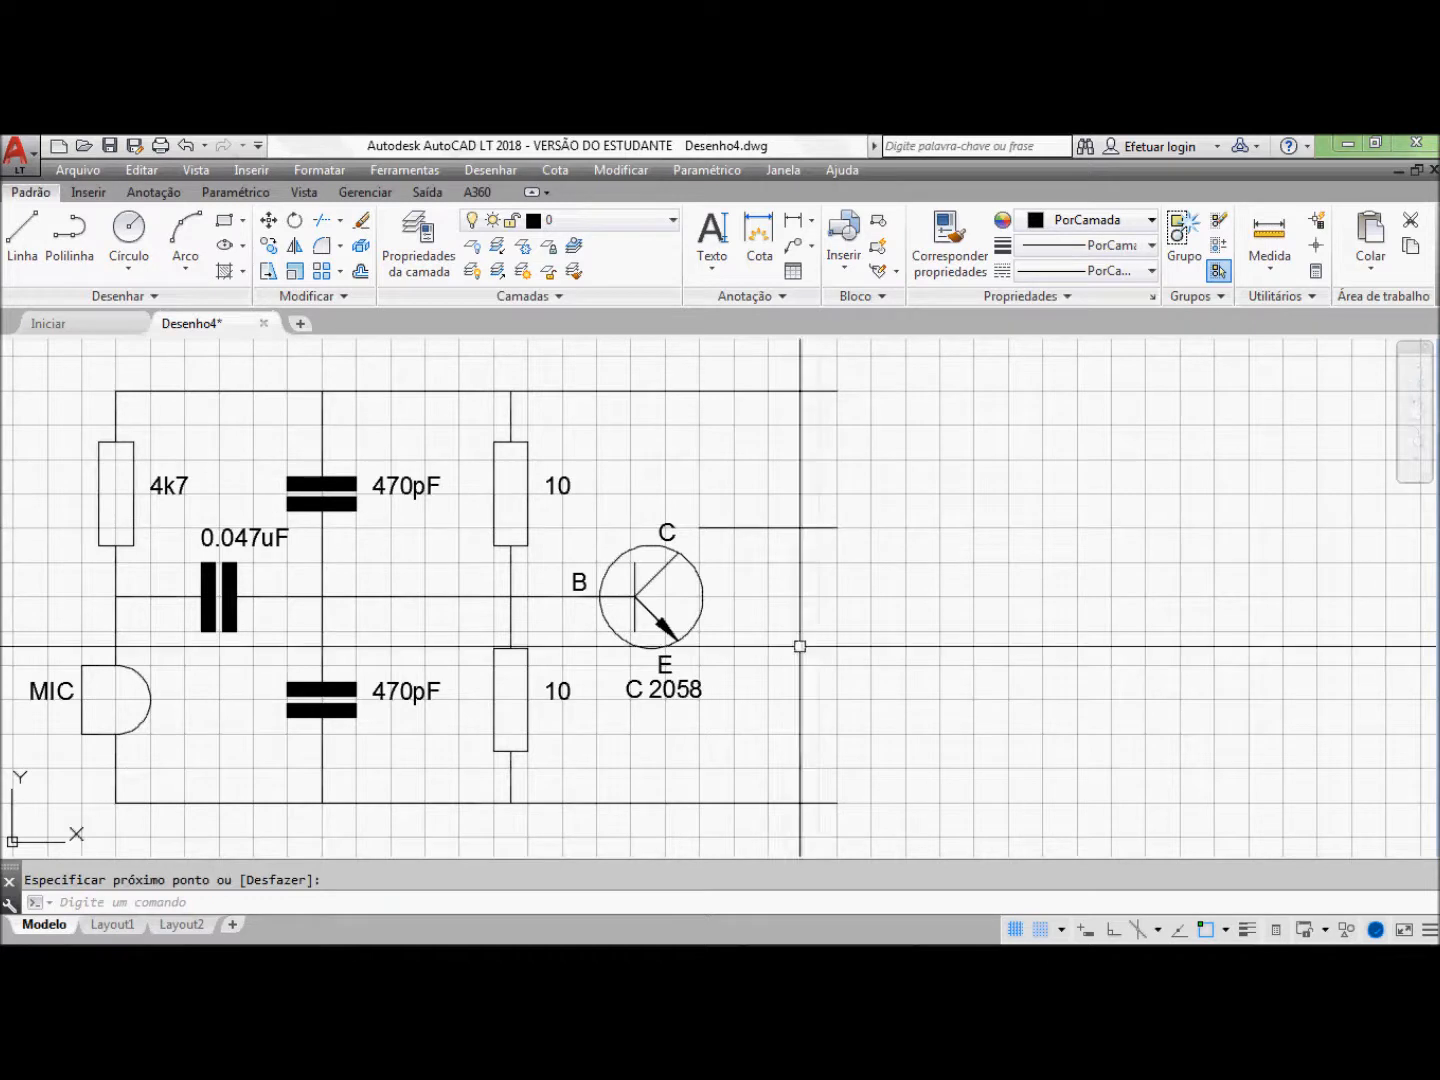
key(Return)
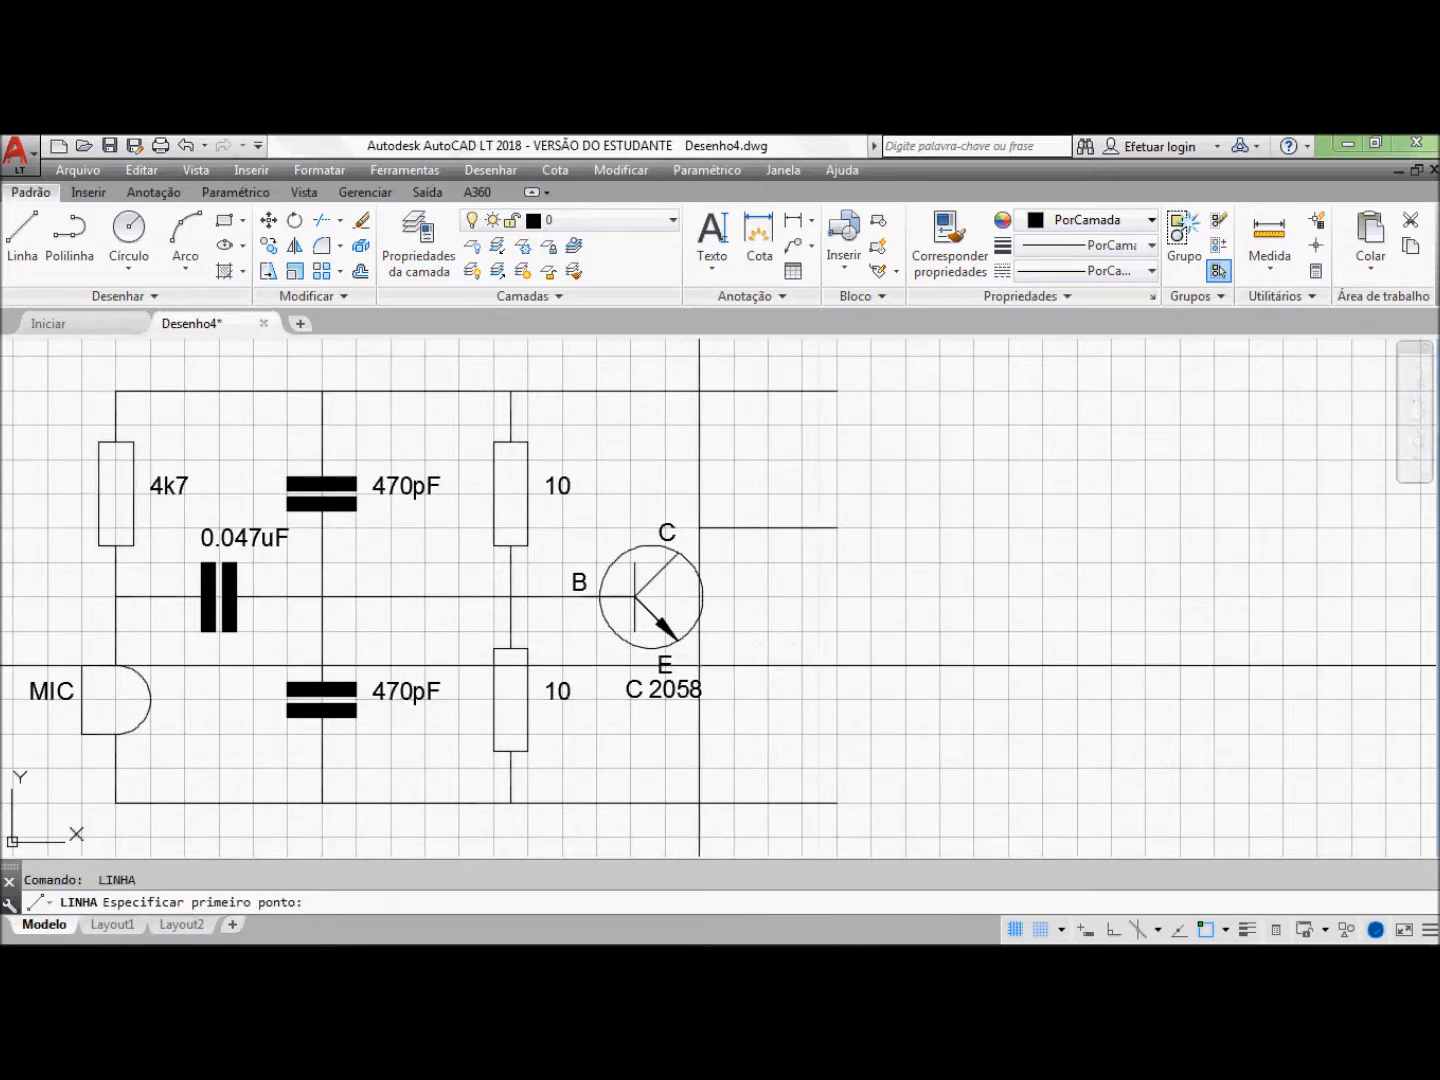
click(699, 665)
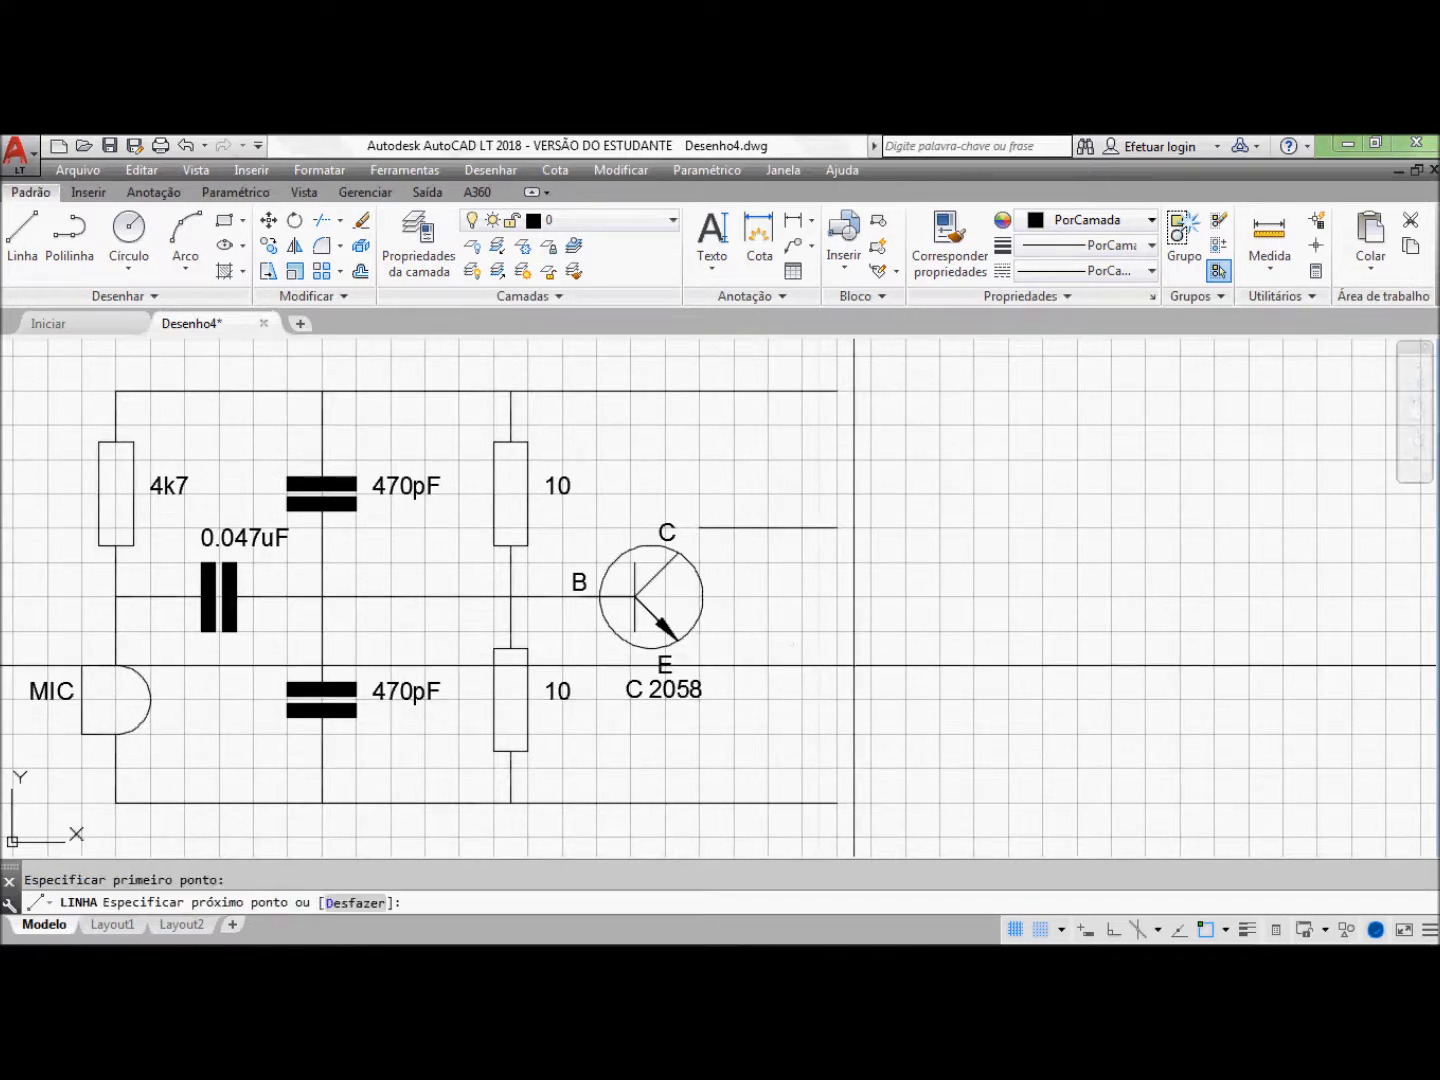
click(837, 665)
key(Return)
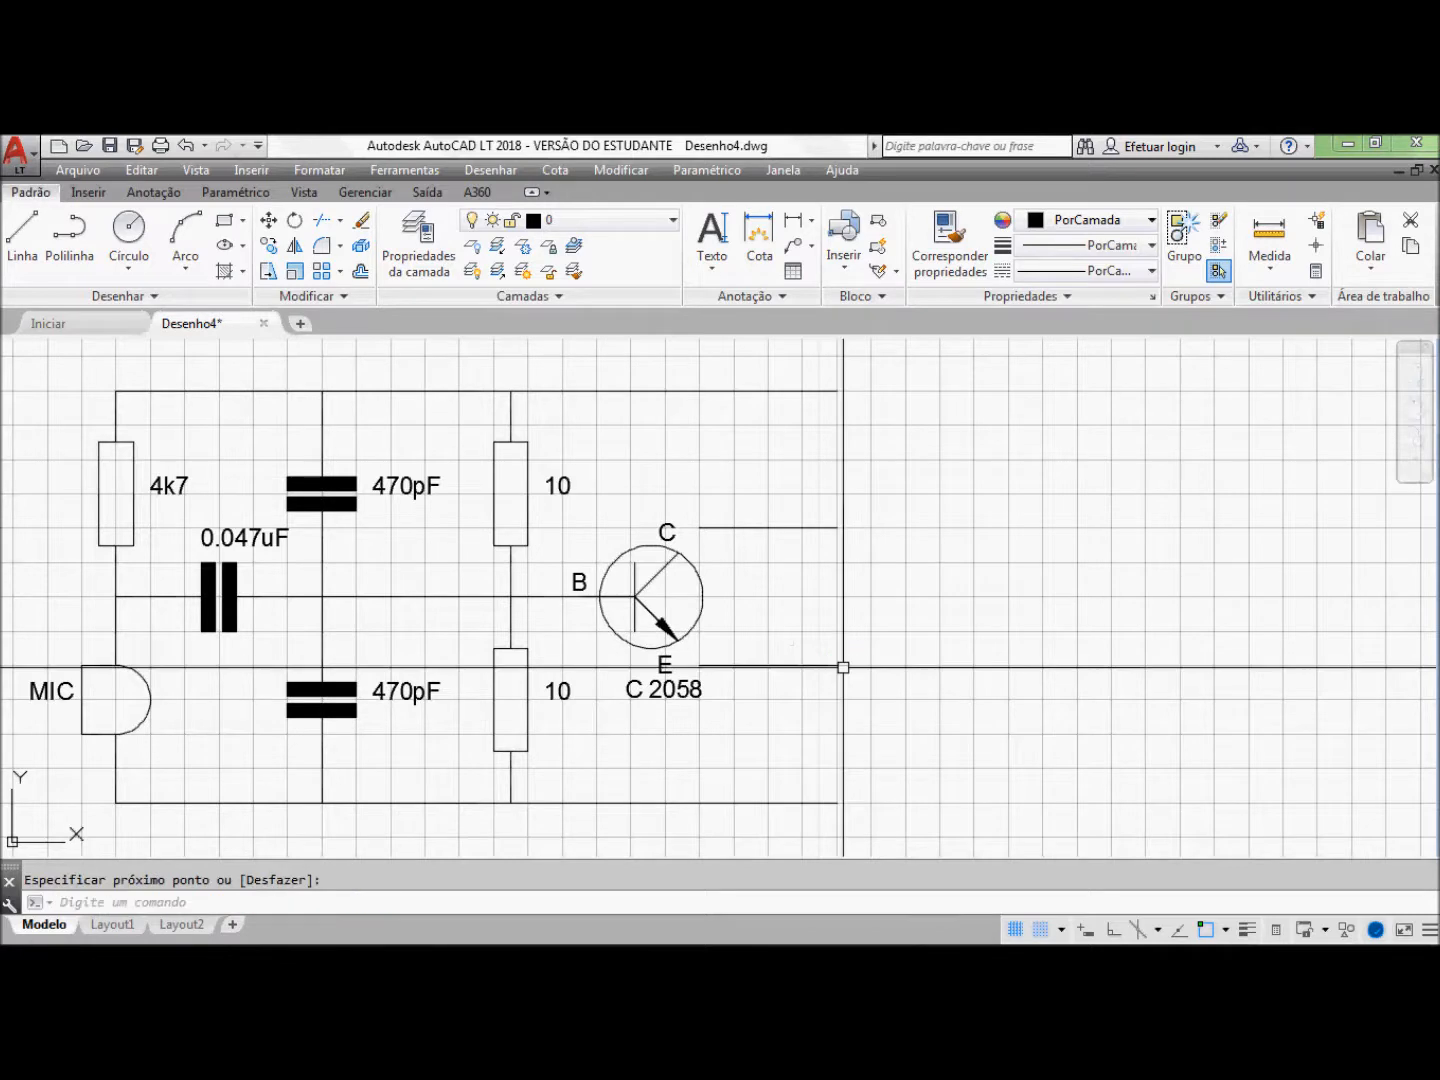
Step: Connect the C and E terminals of the C 2058 component to the adjacent horizontal lines with short diagonal lines
key(Return)
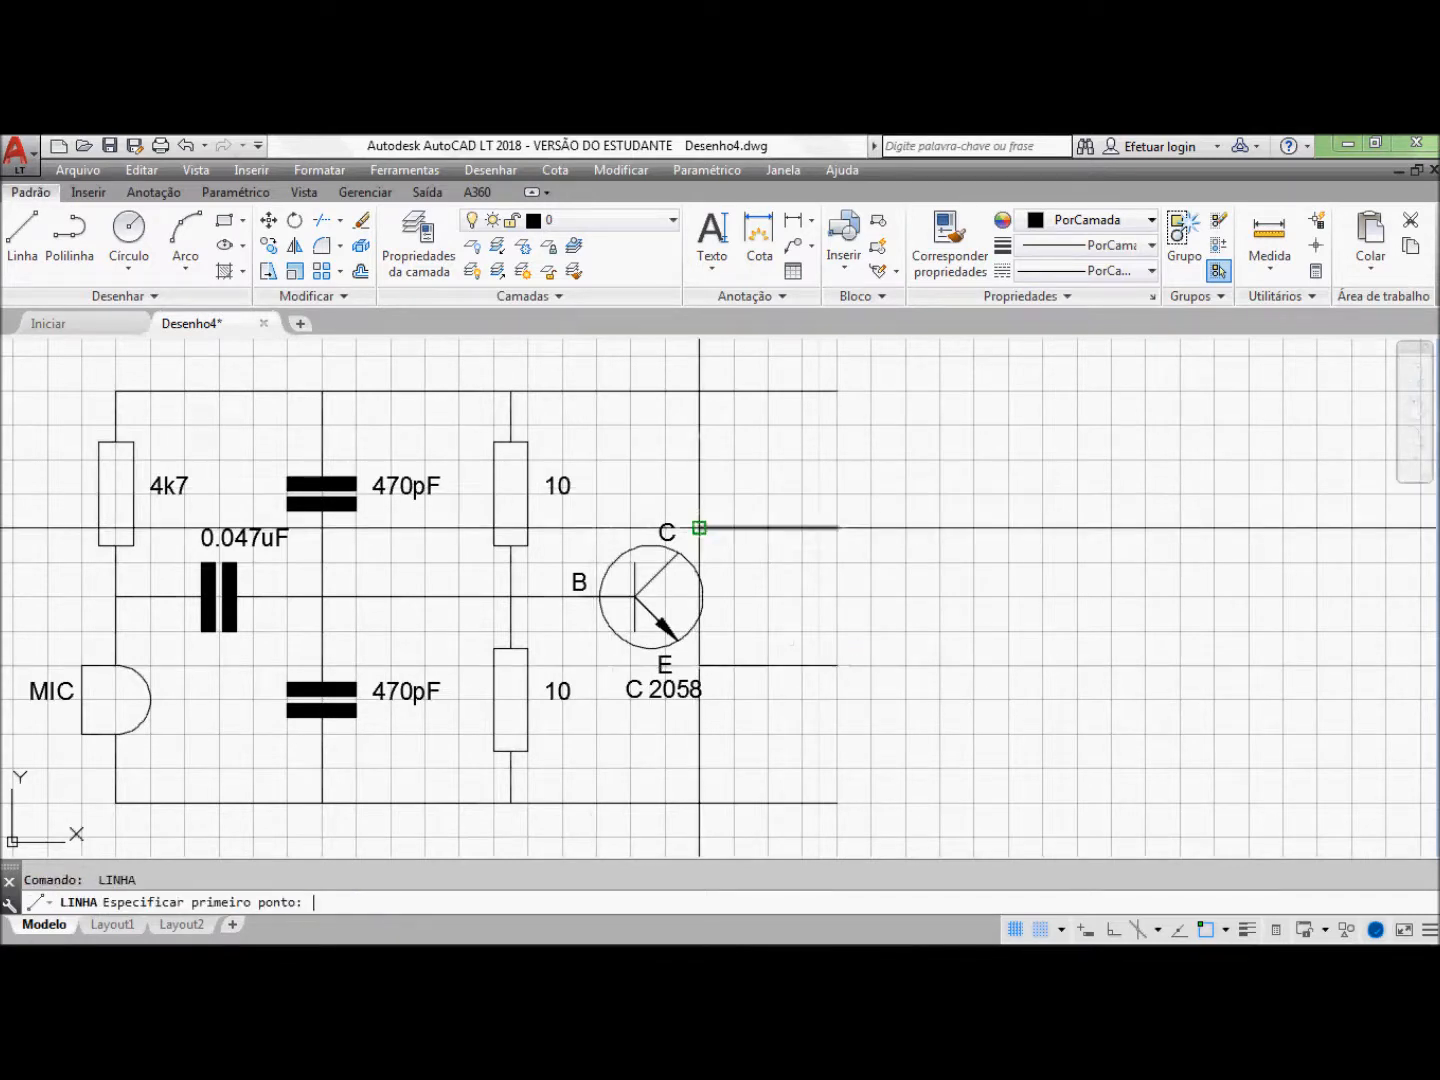
click(698, 527)
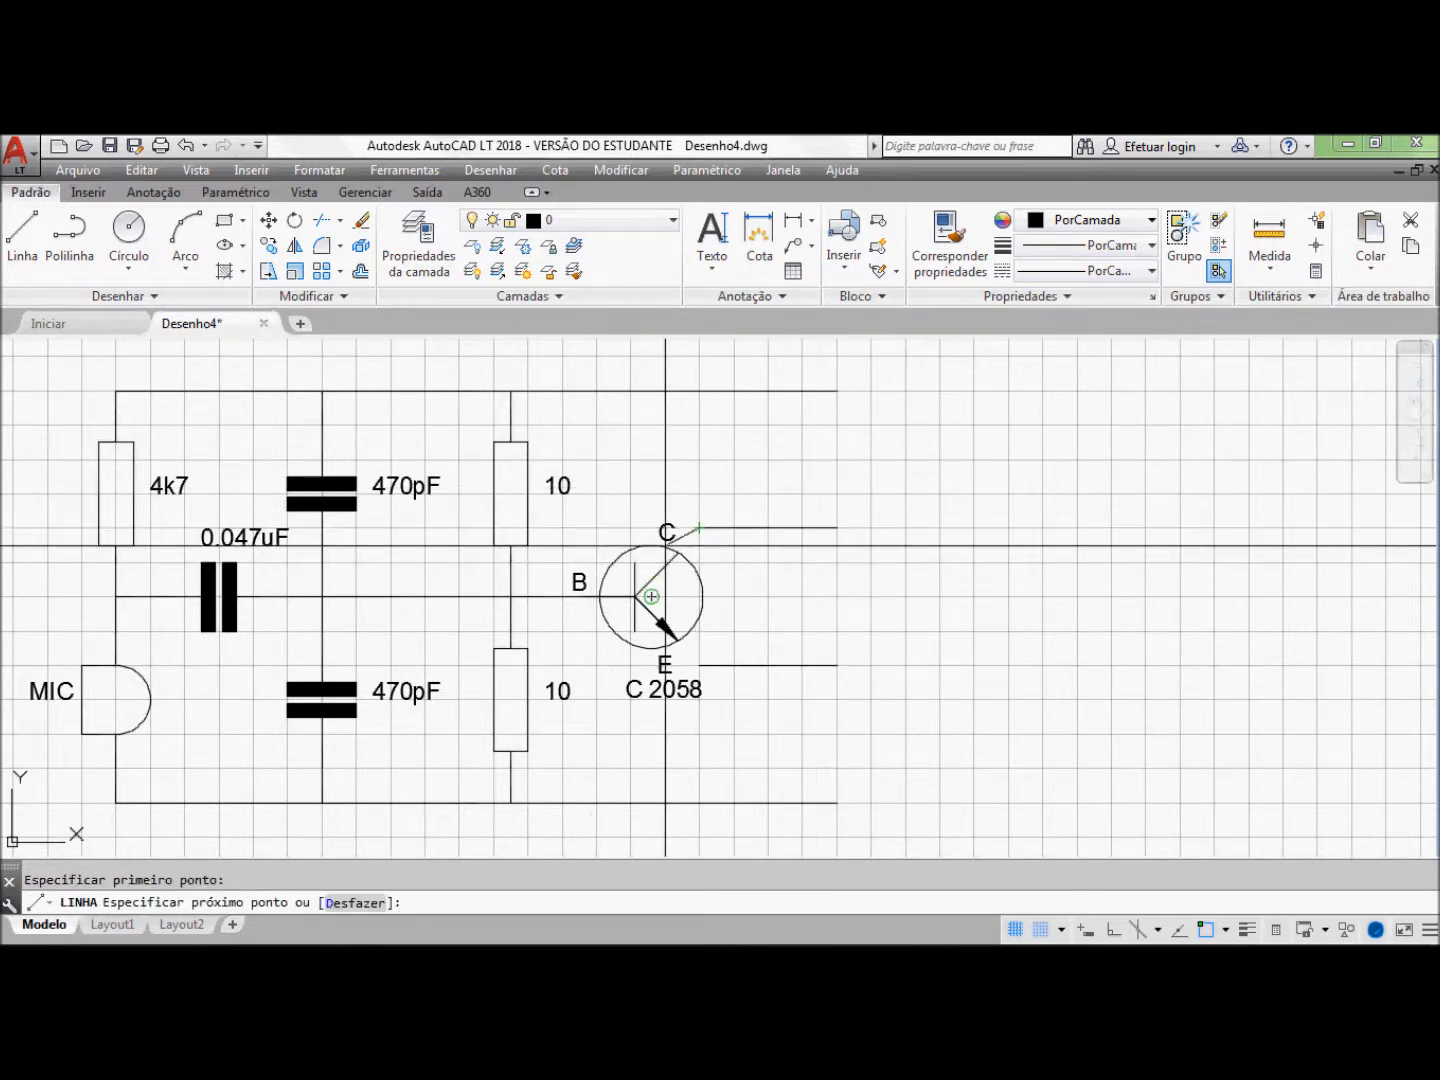
click(678, 552)
key(Return)
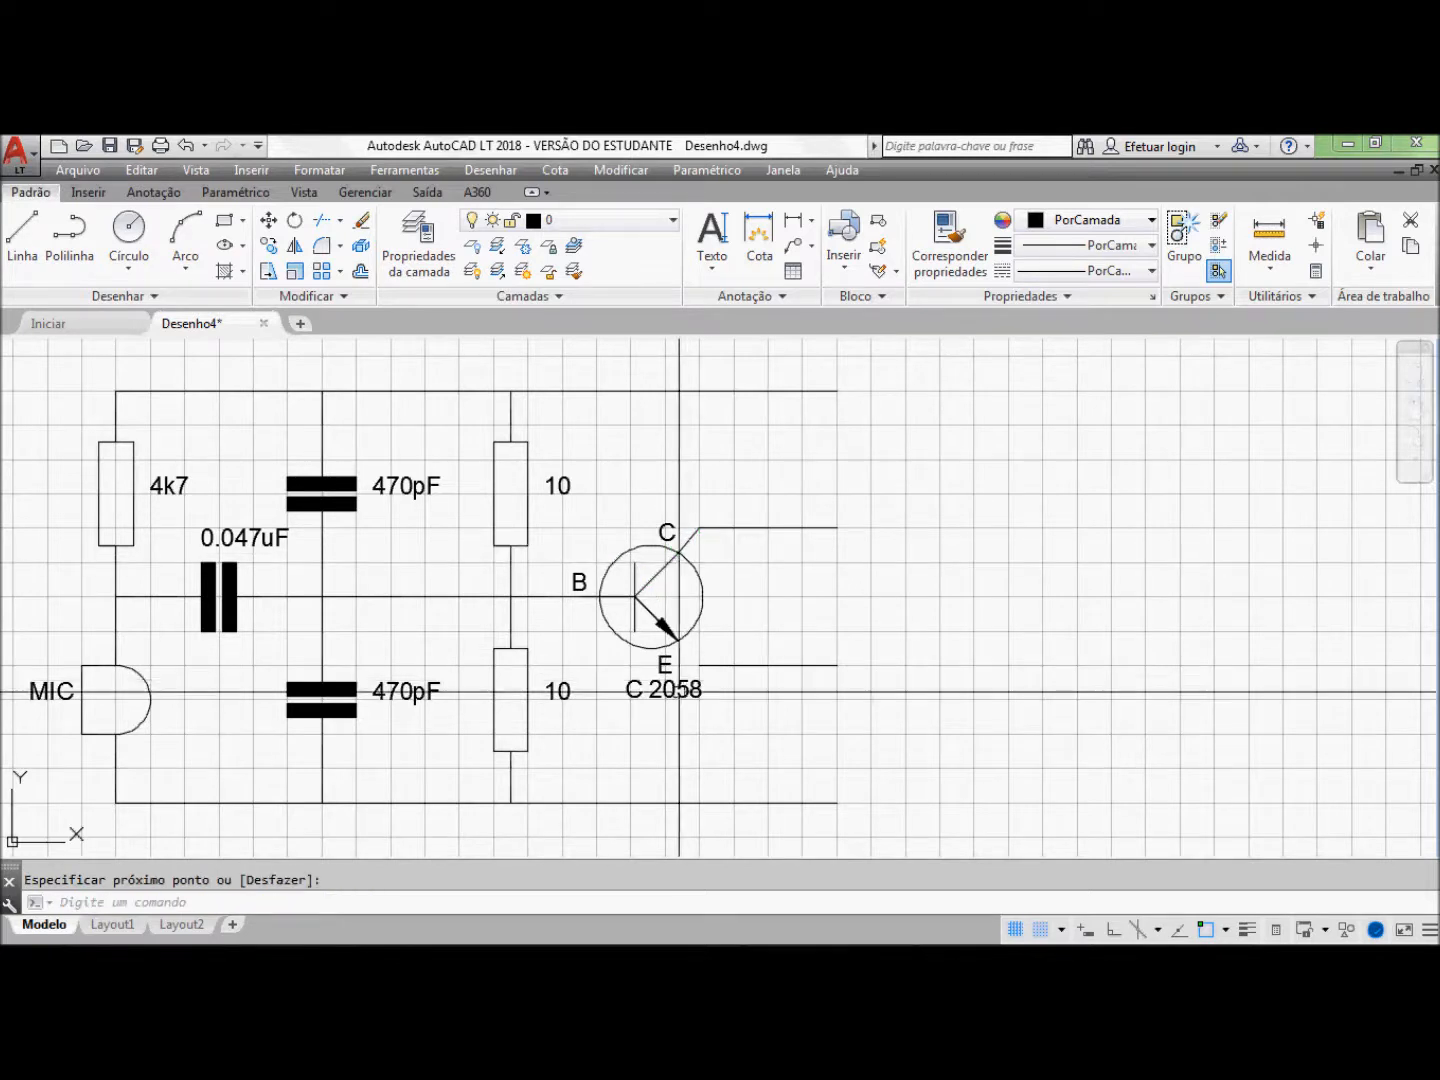
key(Return)
click(677, 642)
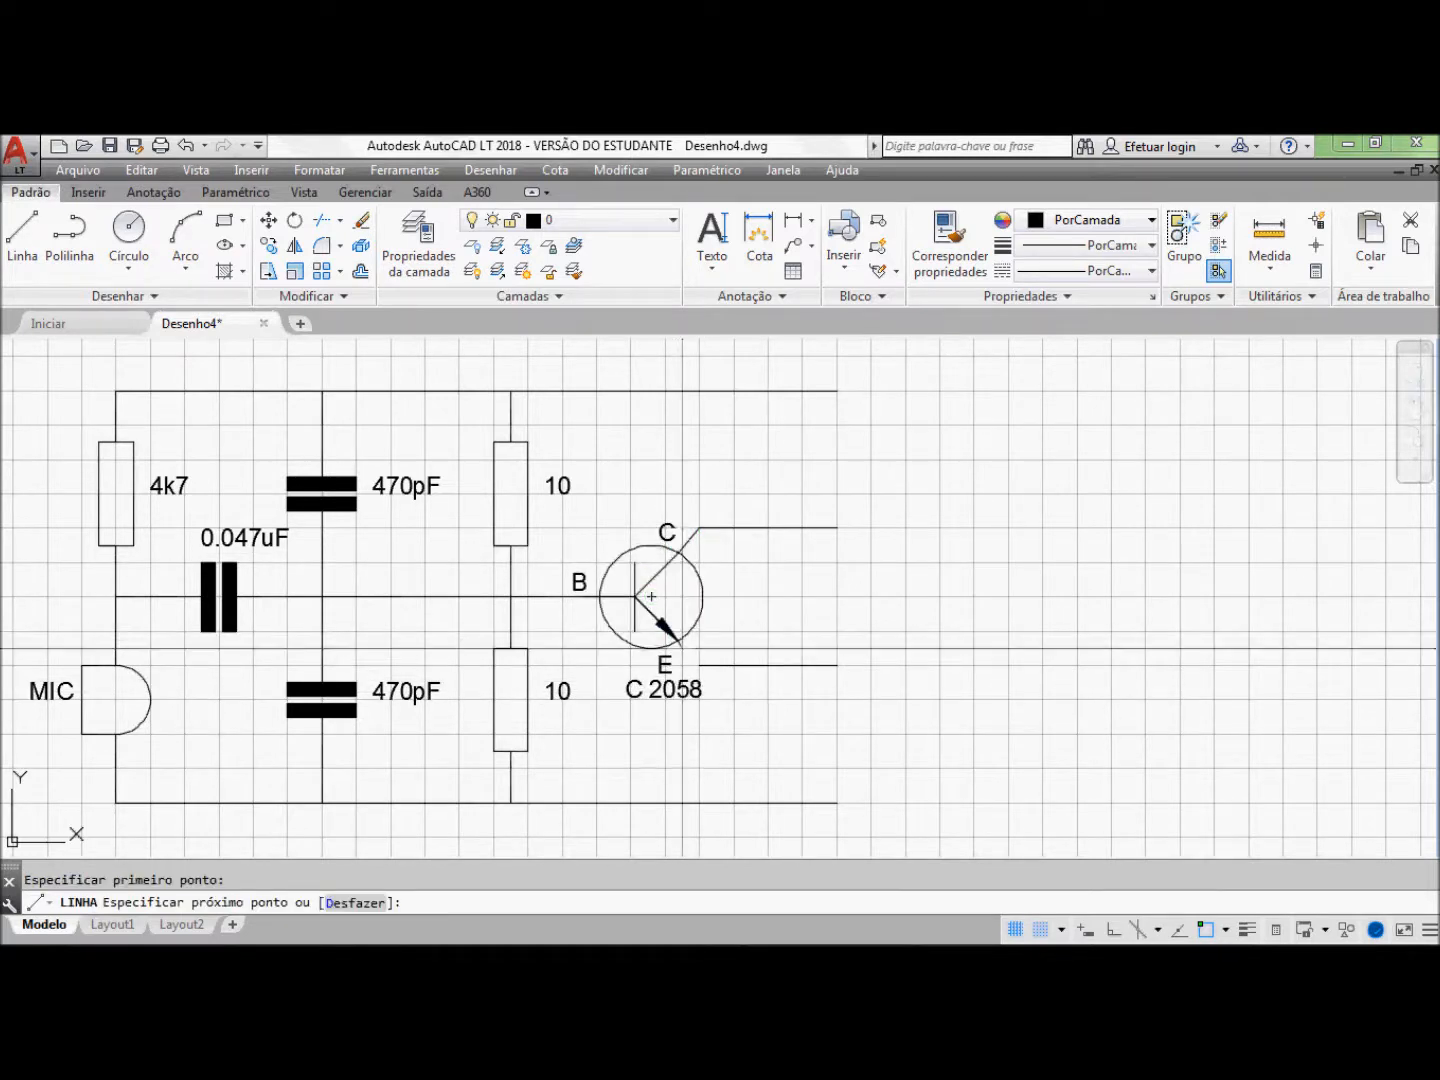
click(698, 665)
key(Return)
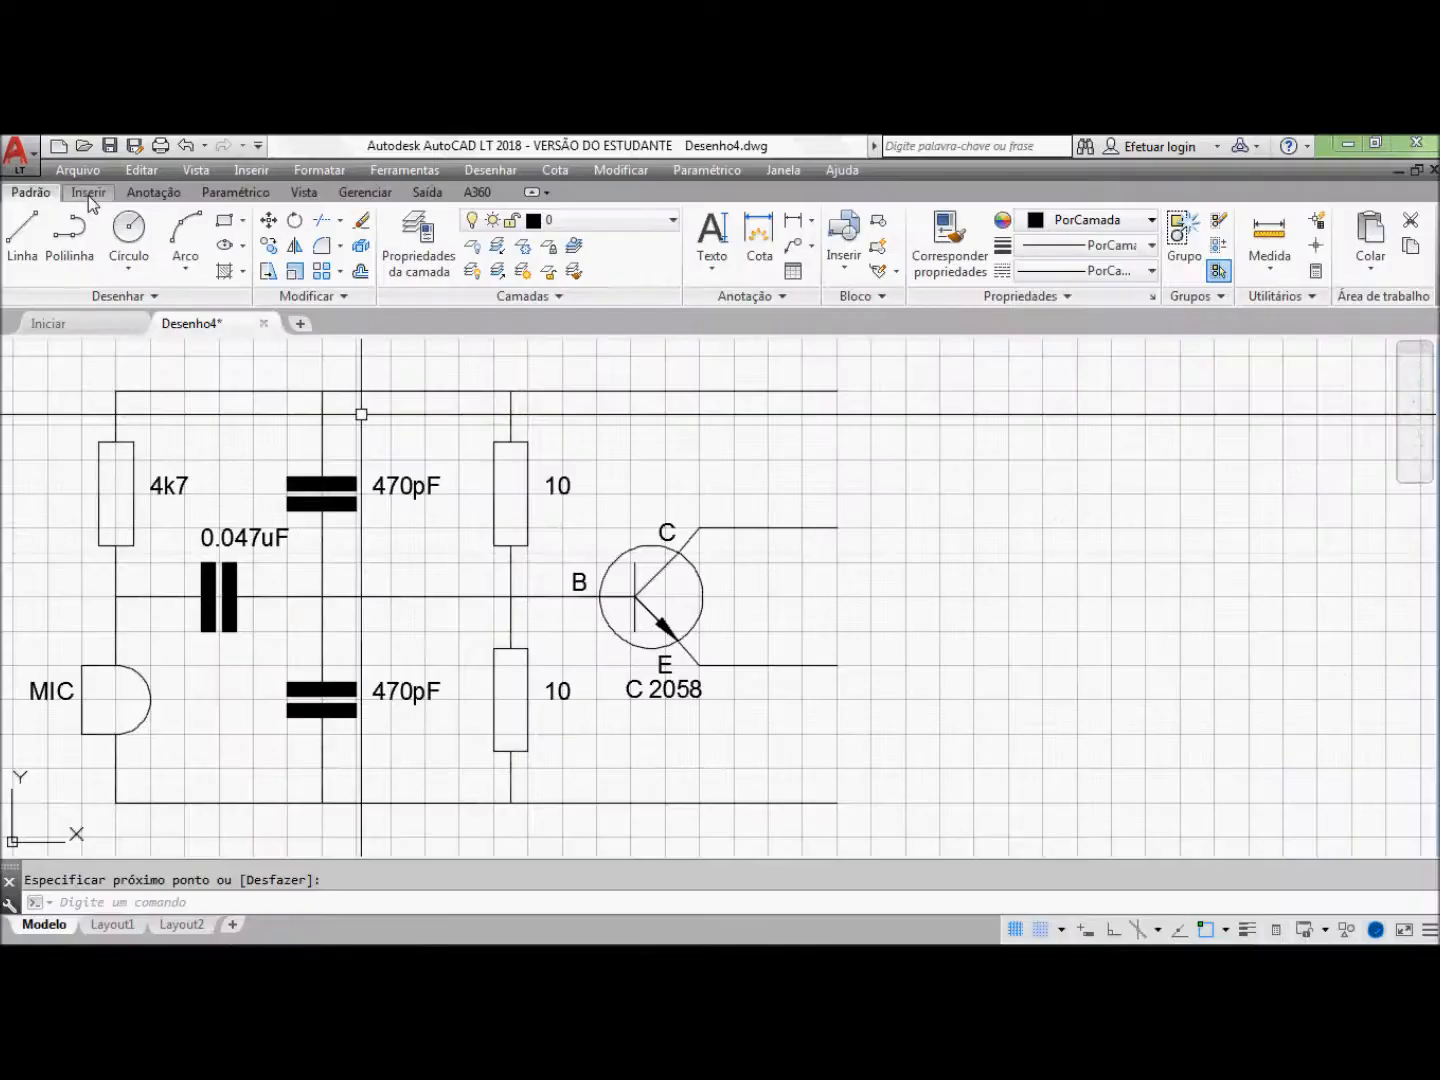
Step: Insert a Capacitor block with the value 3.3pF between the free ends of the collector and emitter lines
click(87, 193)
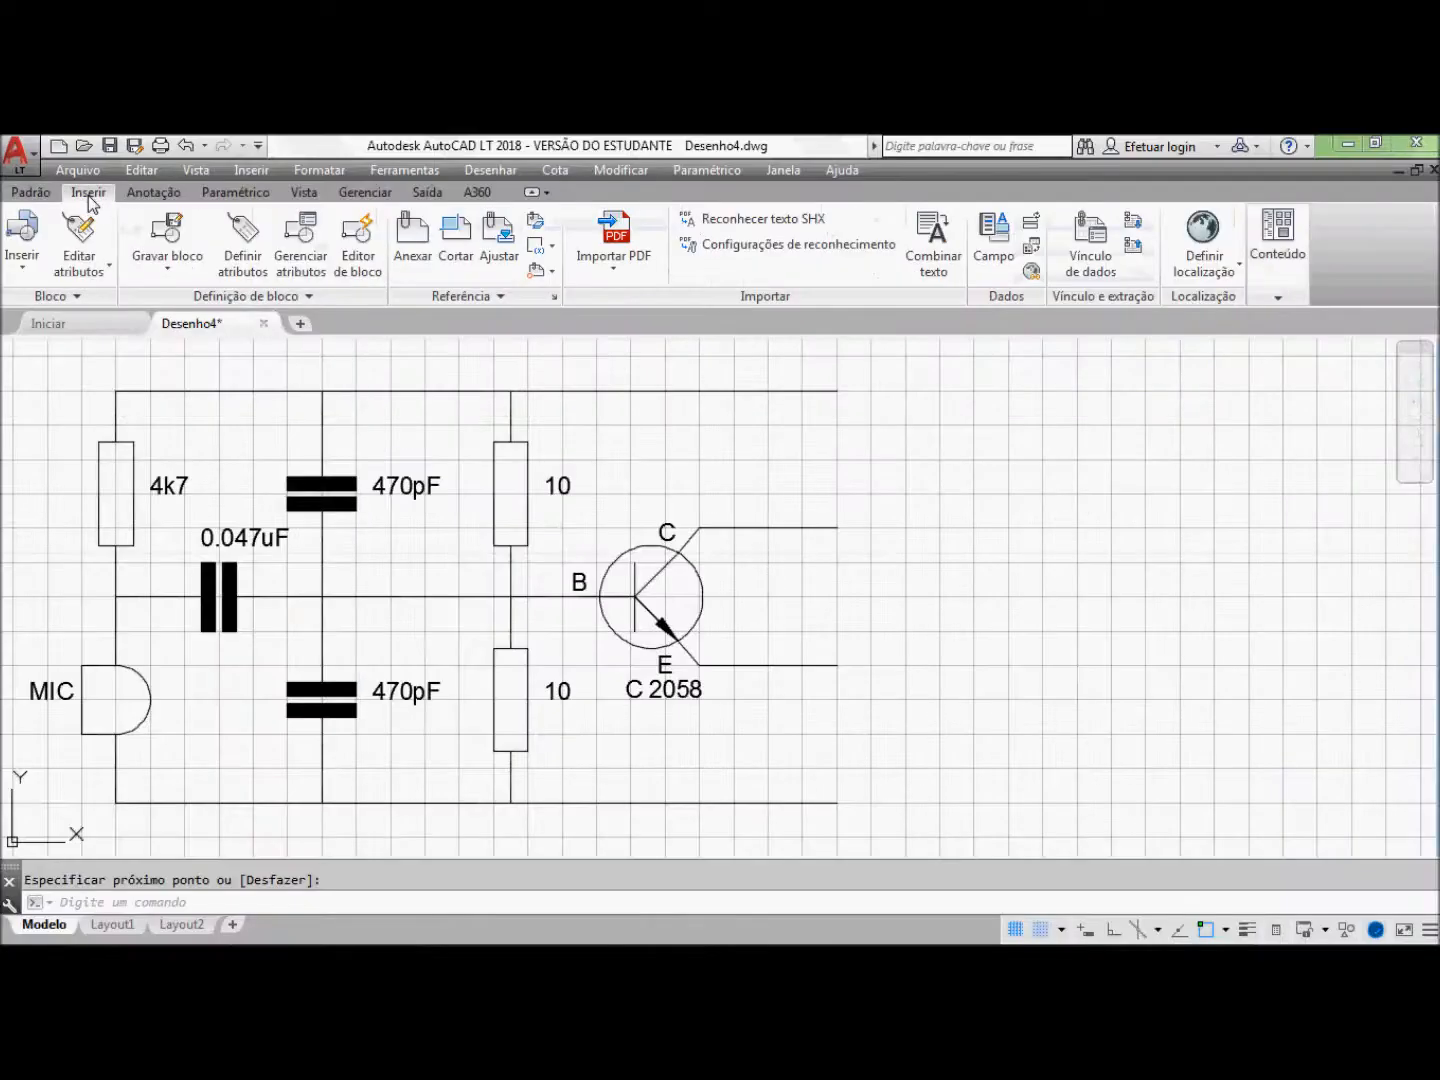
click(23, 240)
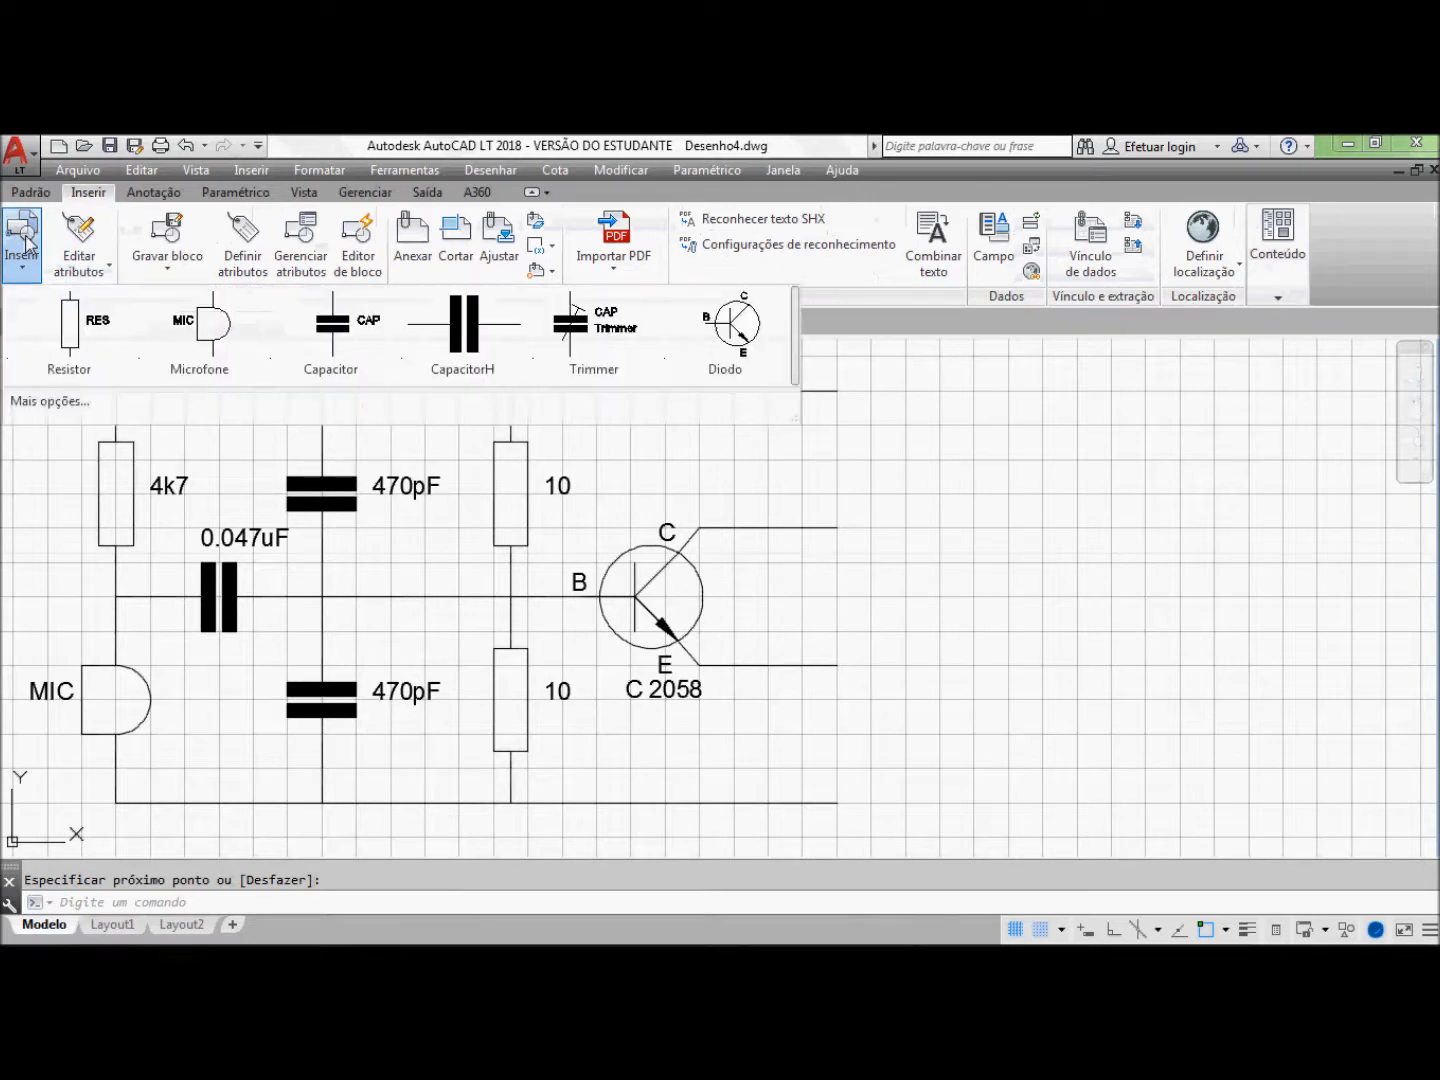
click(326, 337)
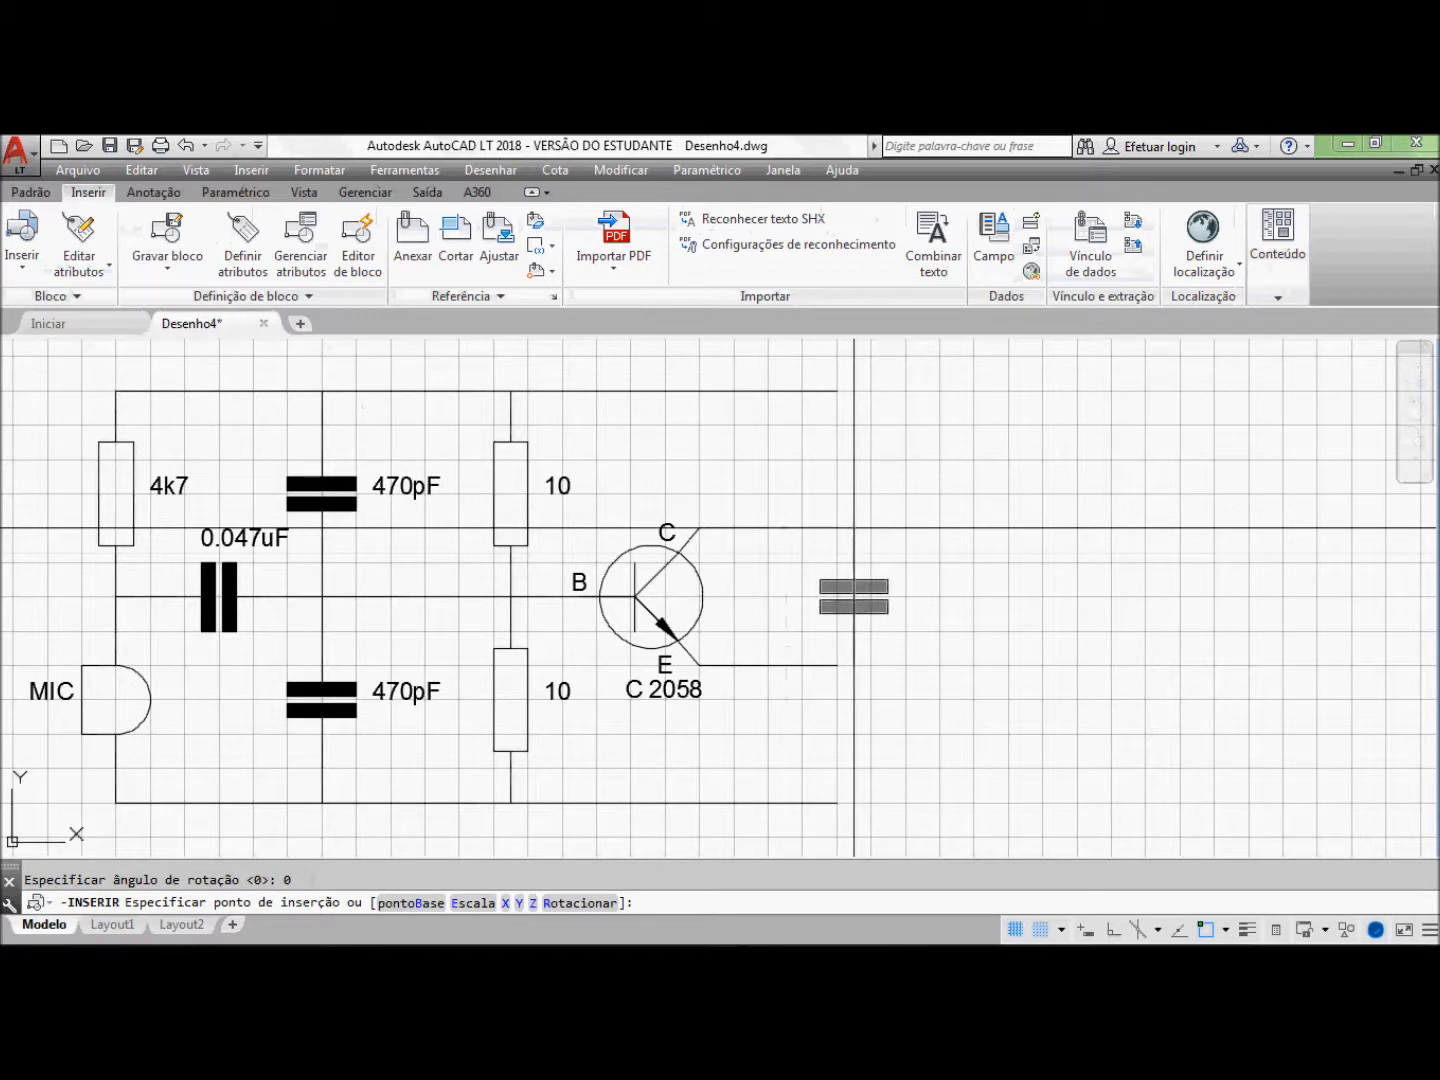
click(837, 526)
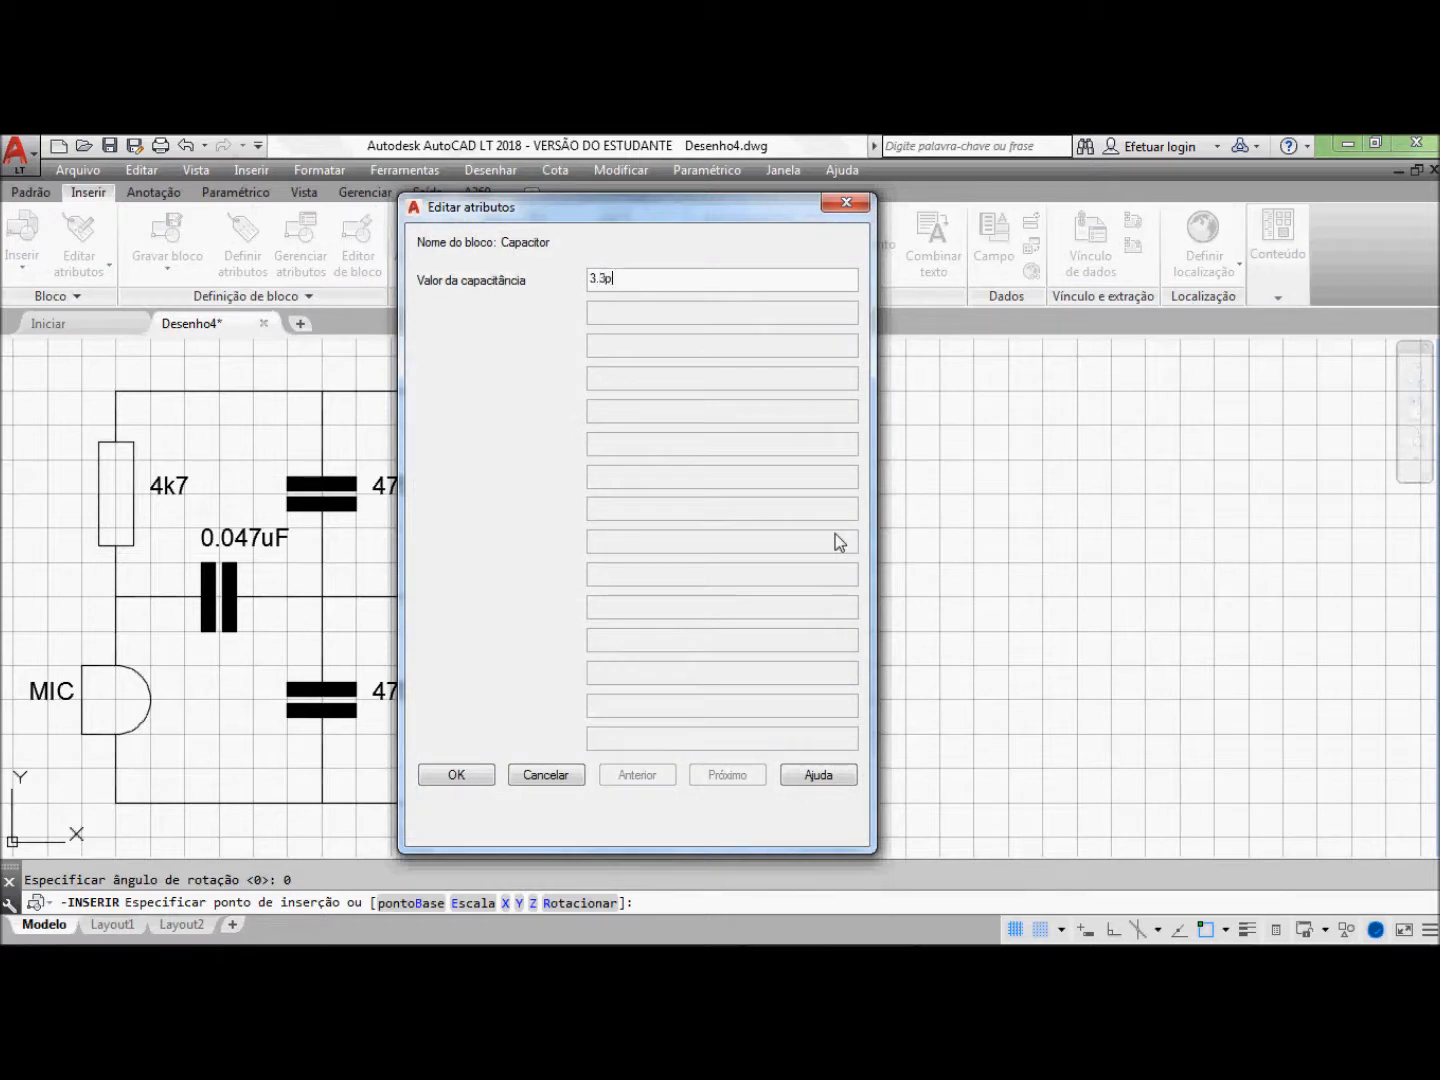
click(452, 777)
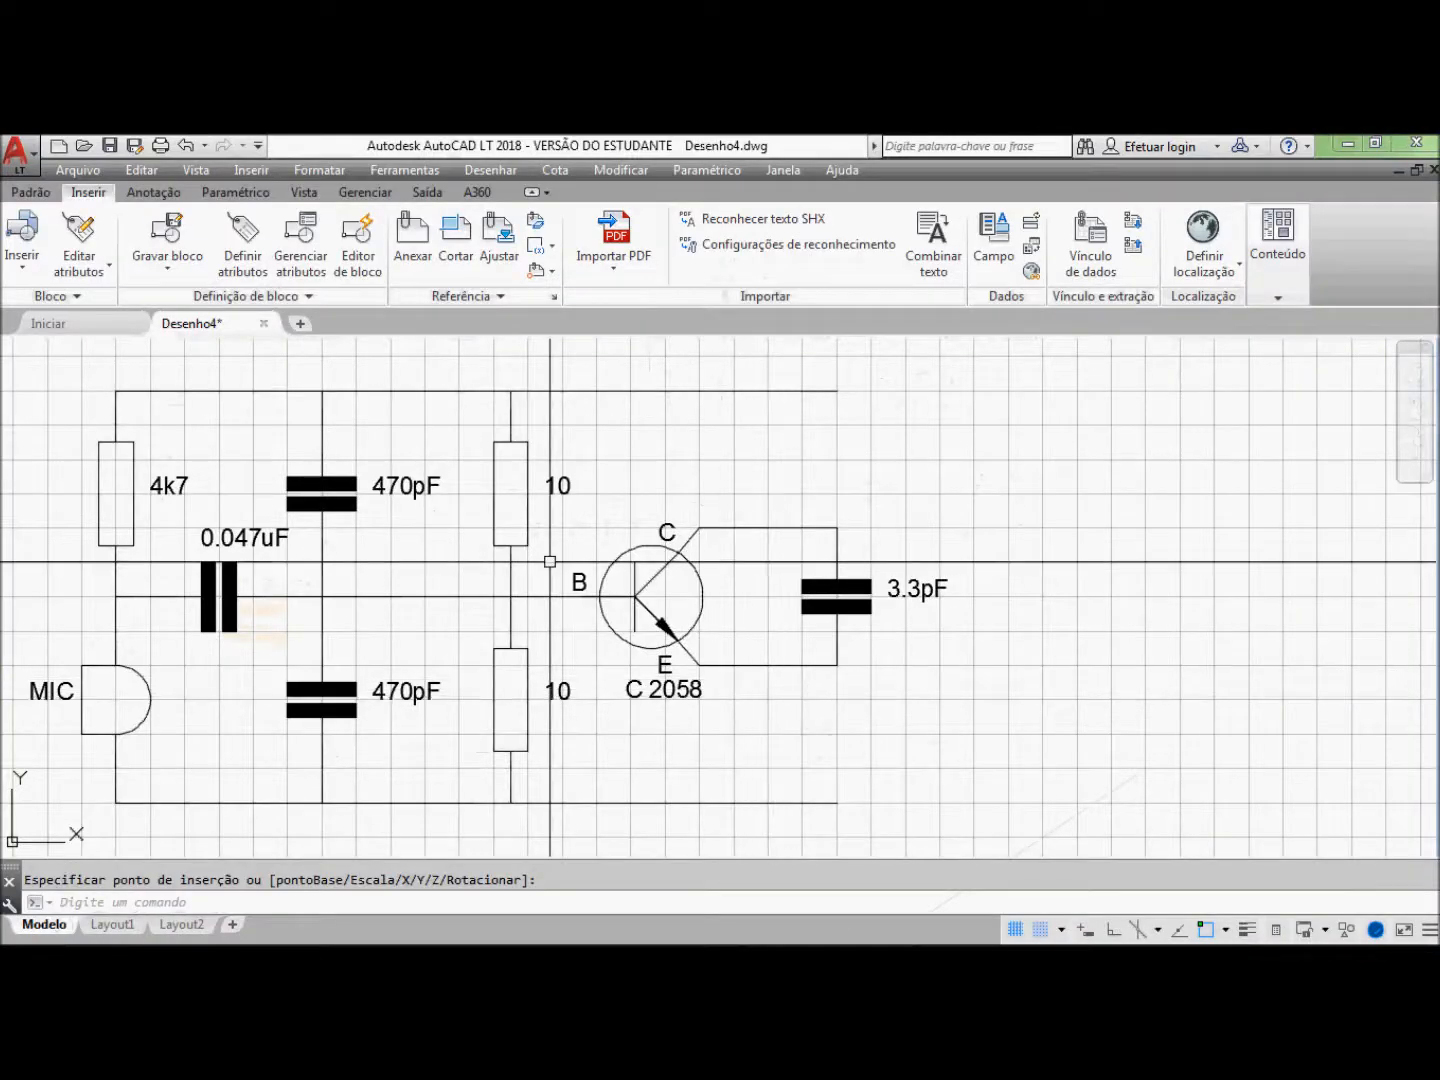
Step: Insert a Resistor block with the value 100 between the end of the emitter line and the lower outer line
click(22, 232)
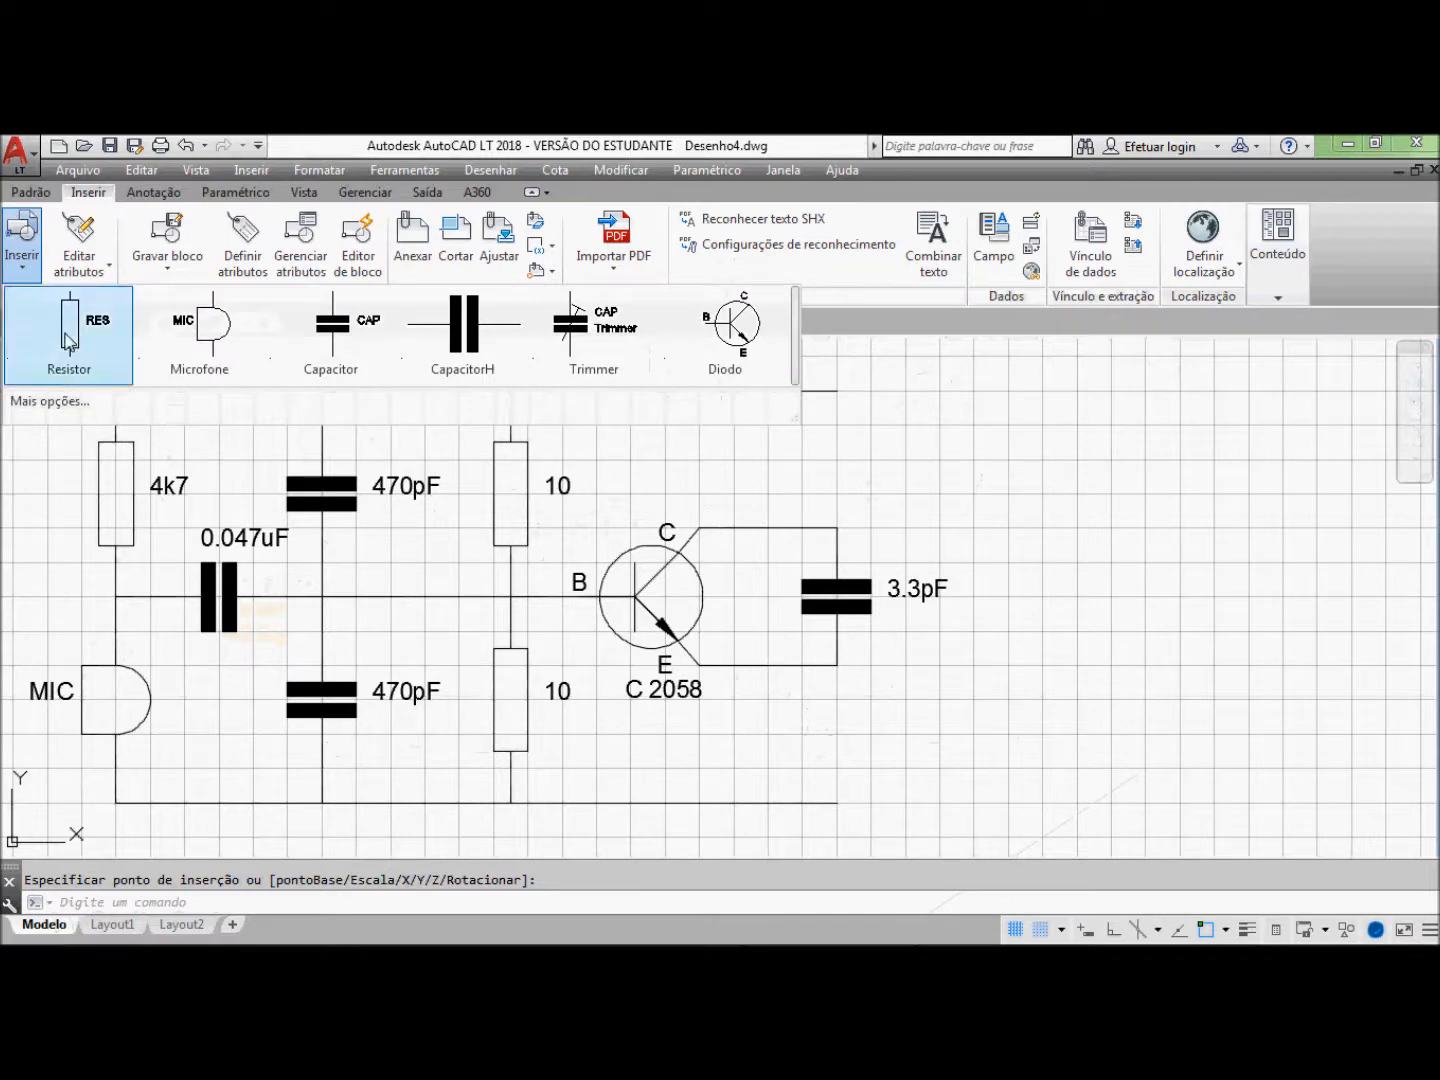
click(96, 333)
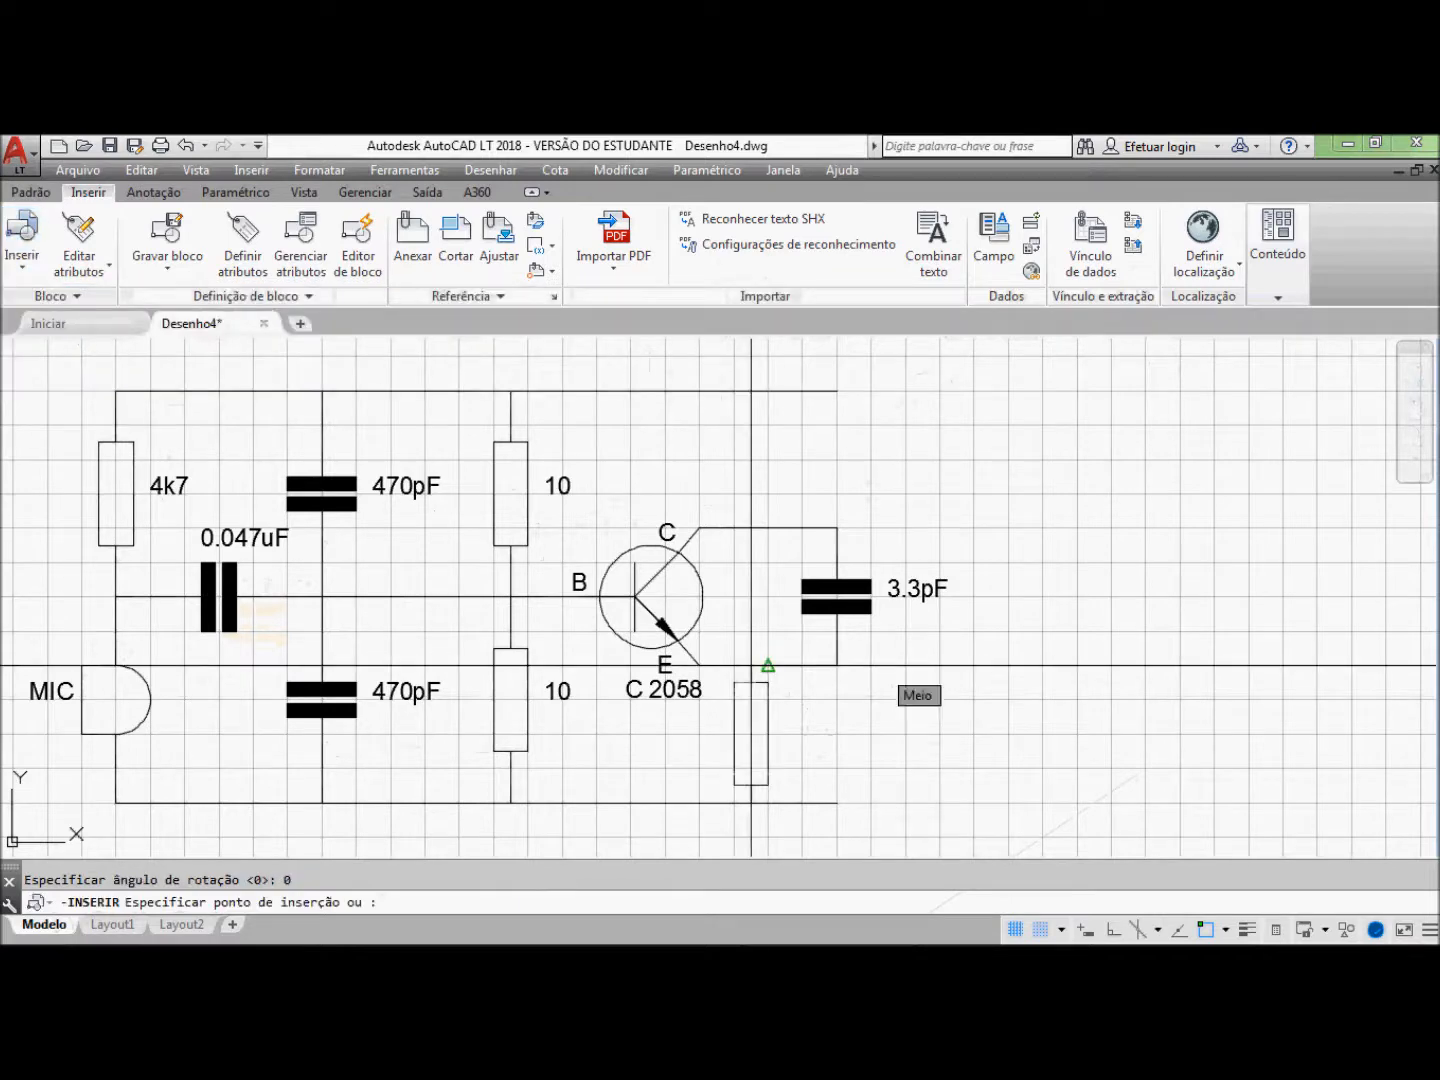
click(837, 665)
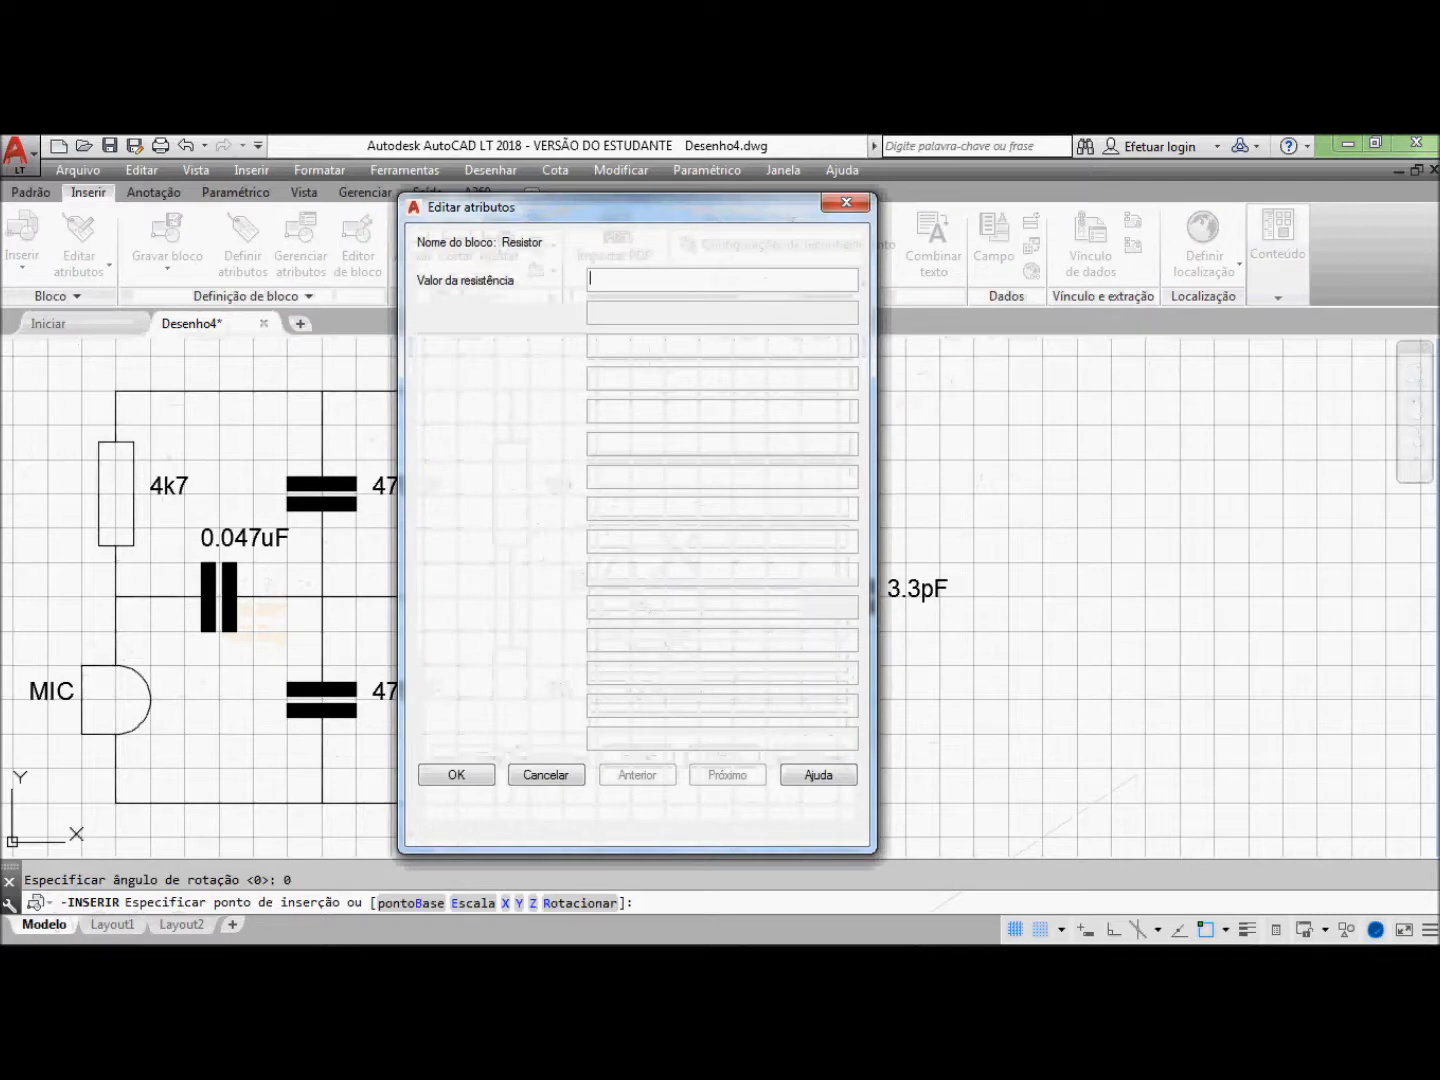
text(100)
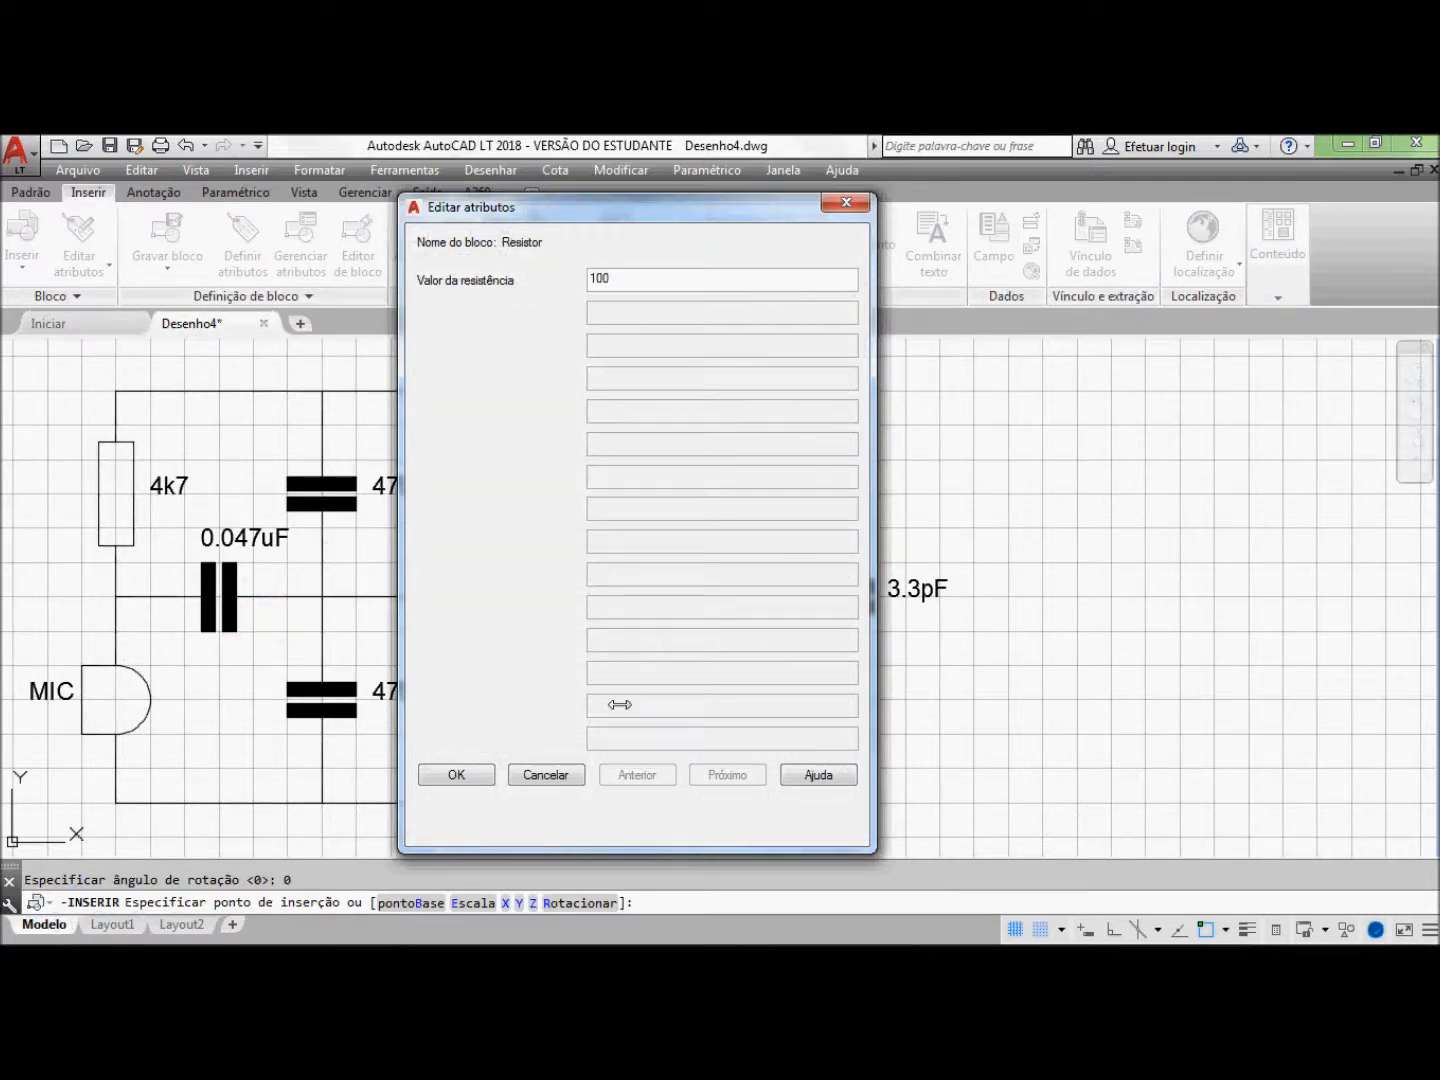
click(457, 776)
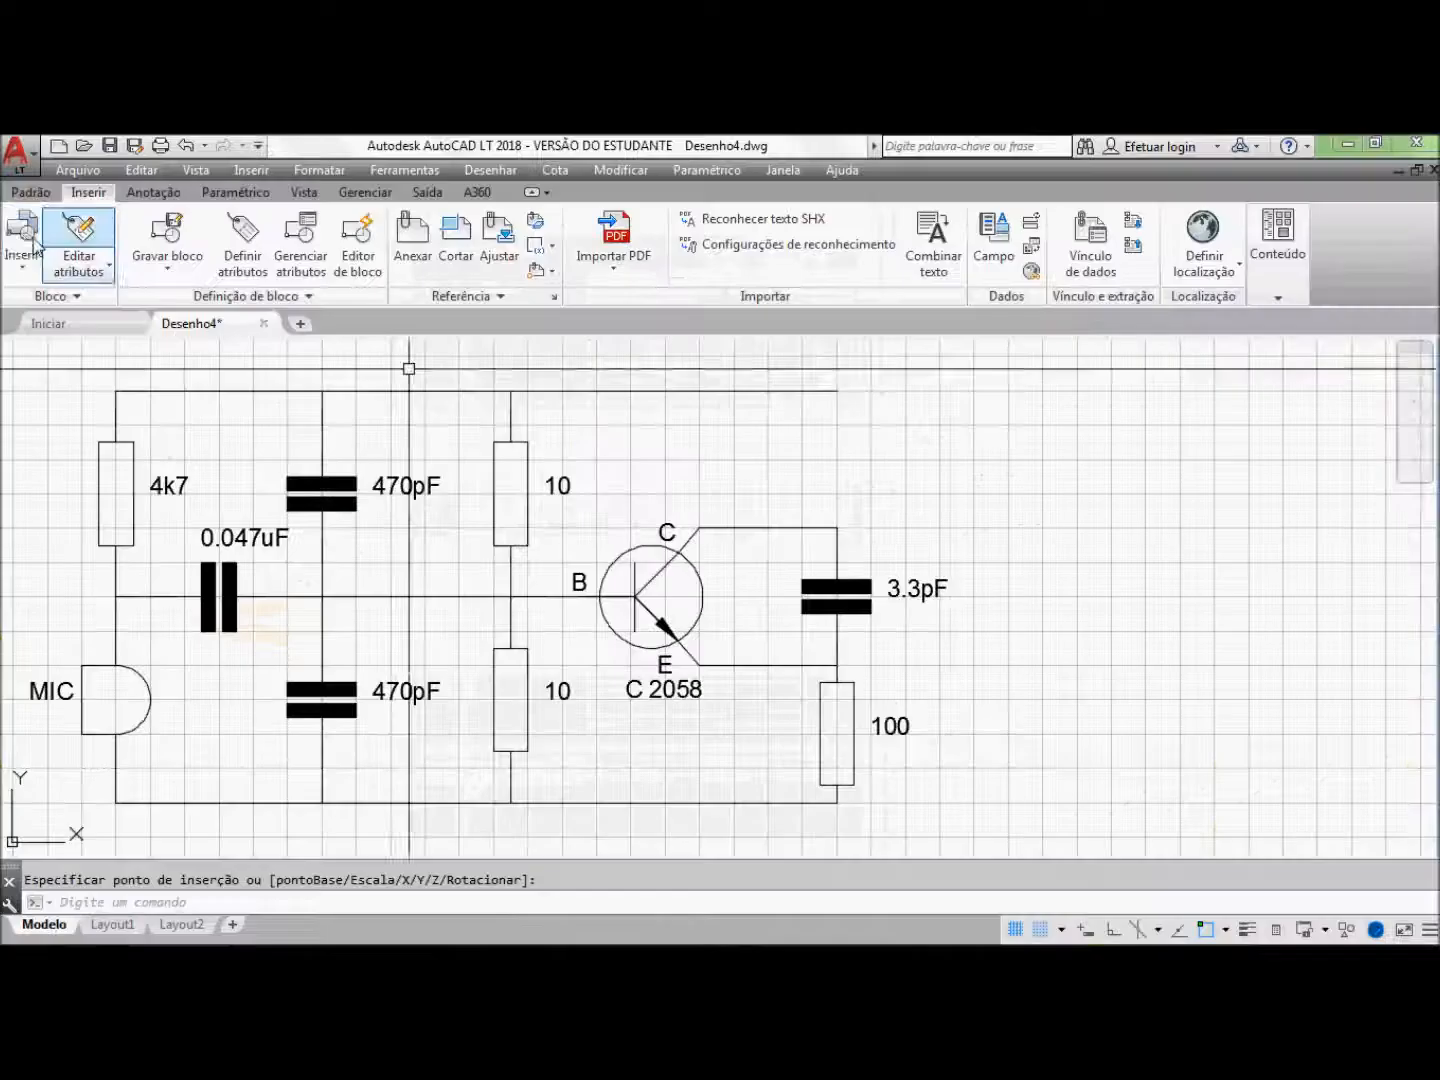
Step: Insert a Trimmer block with the value 15pF from the free end of the upper outer line down to the collector line
click(23, 246)
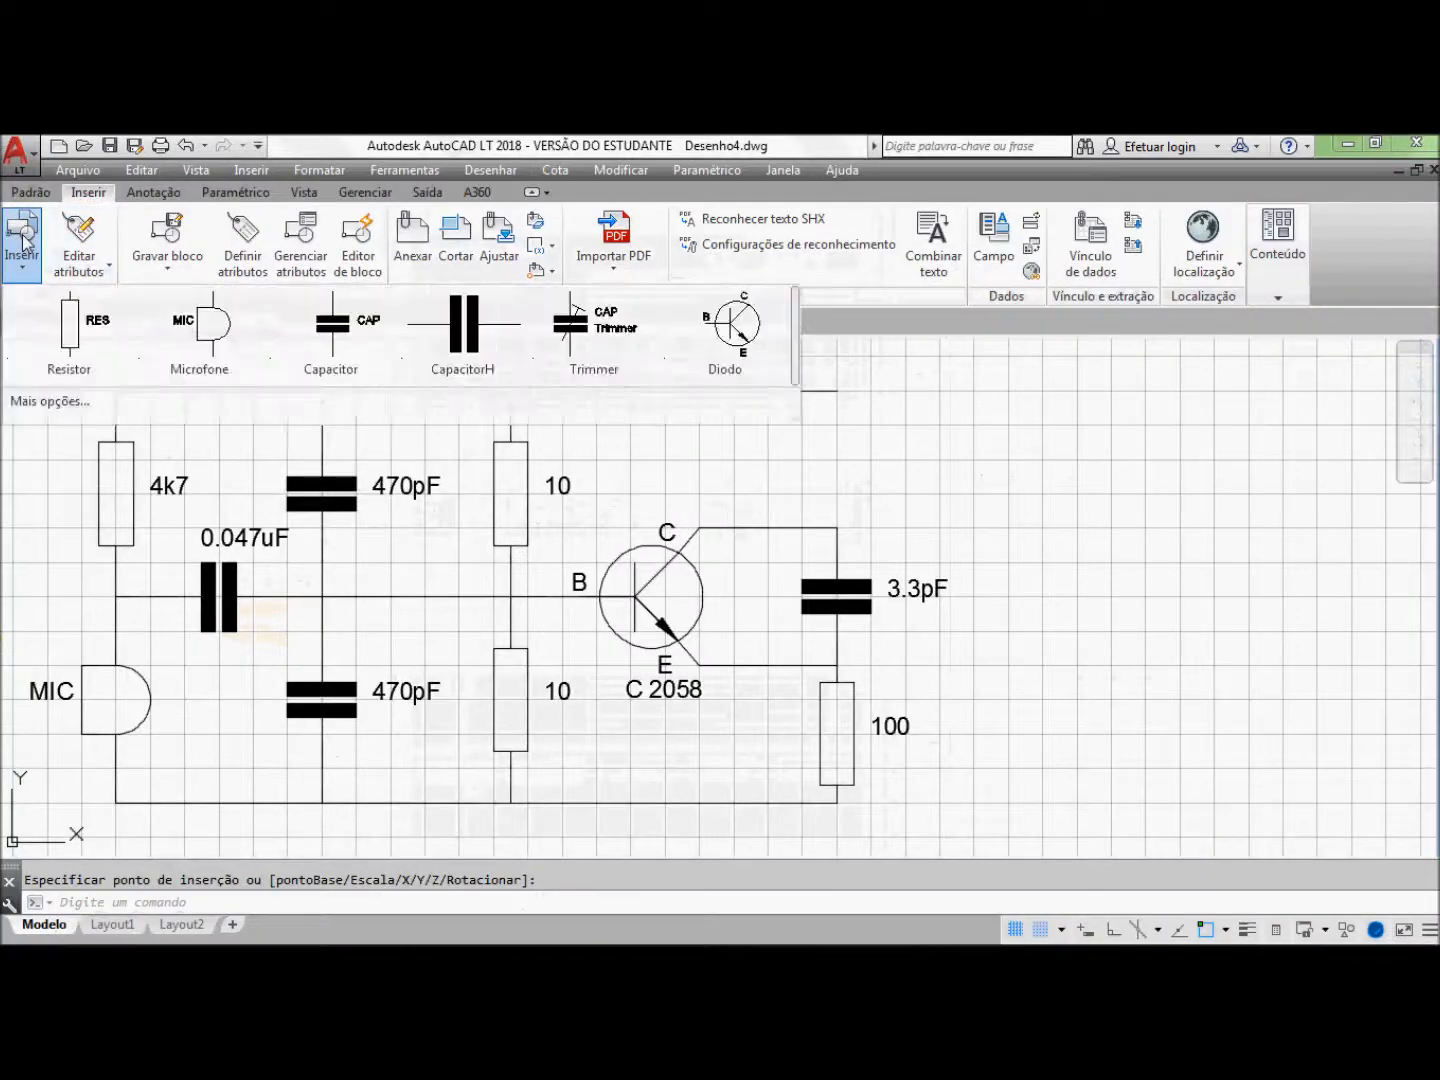
click(575, 340)
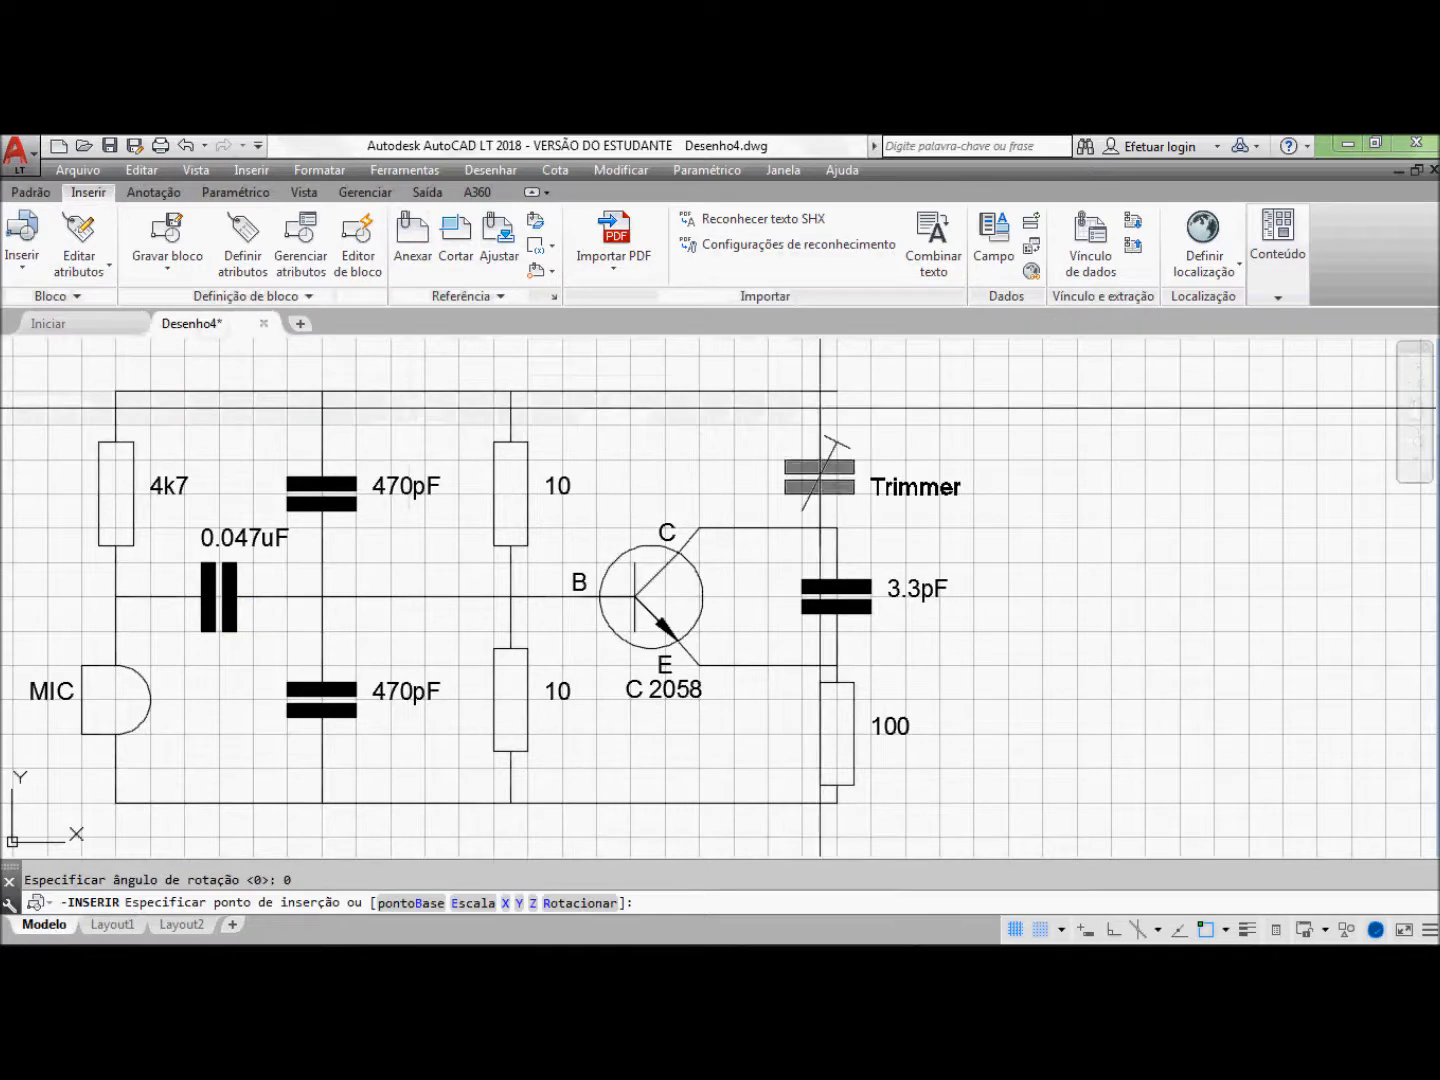
click(837, 391)
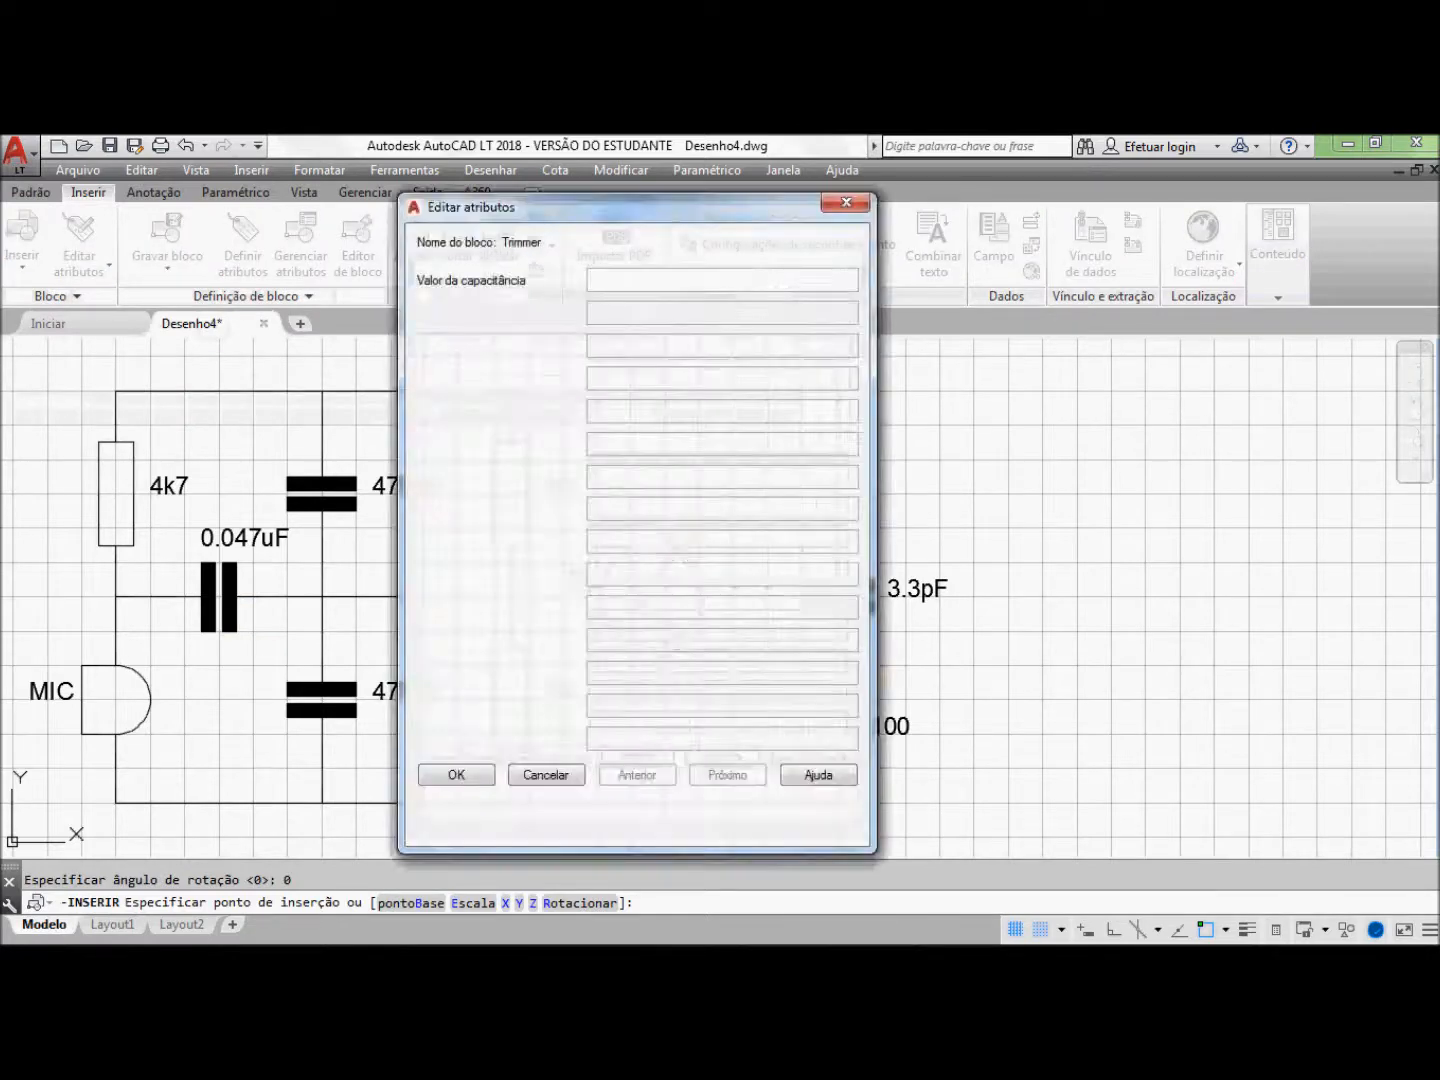
text(15pF)
click(457, 775)
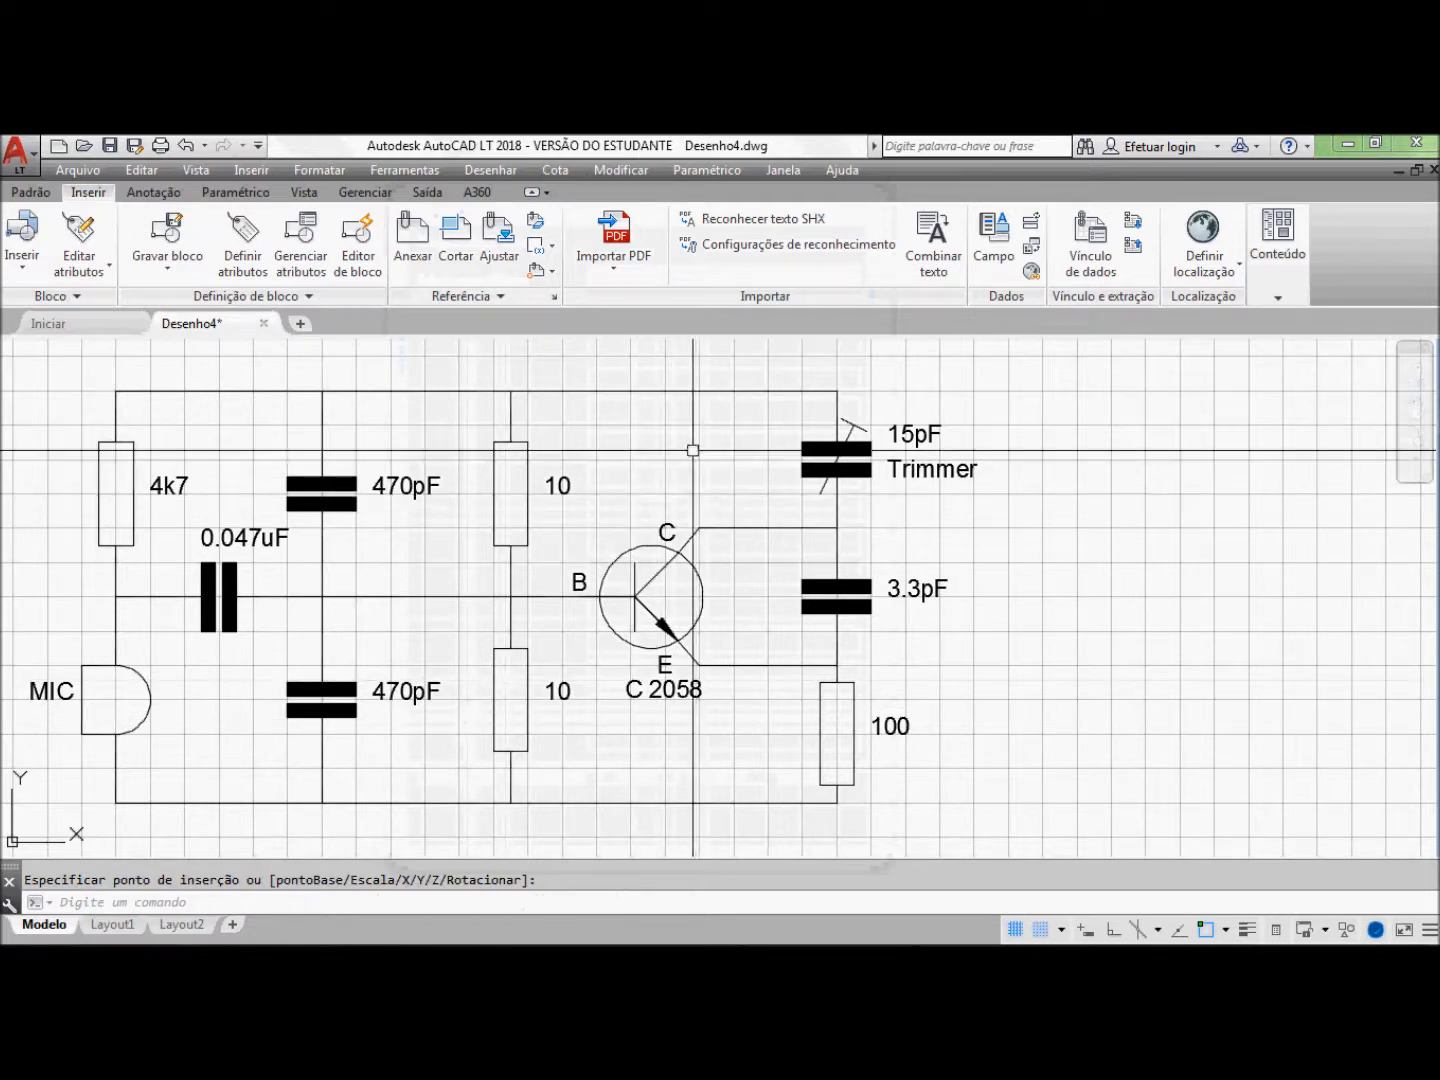
Step: Insert the Bobina.dwg block from the TAI folder at the end of the upper outer line, over the trimmer
click(20, 238)
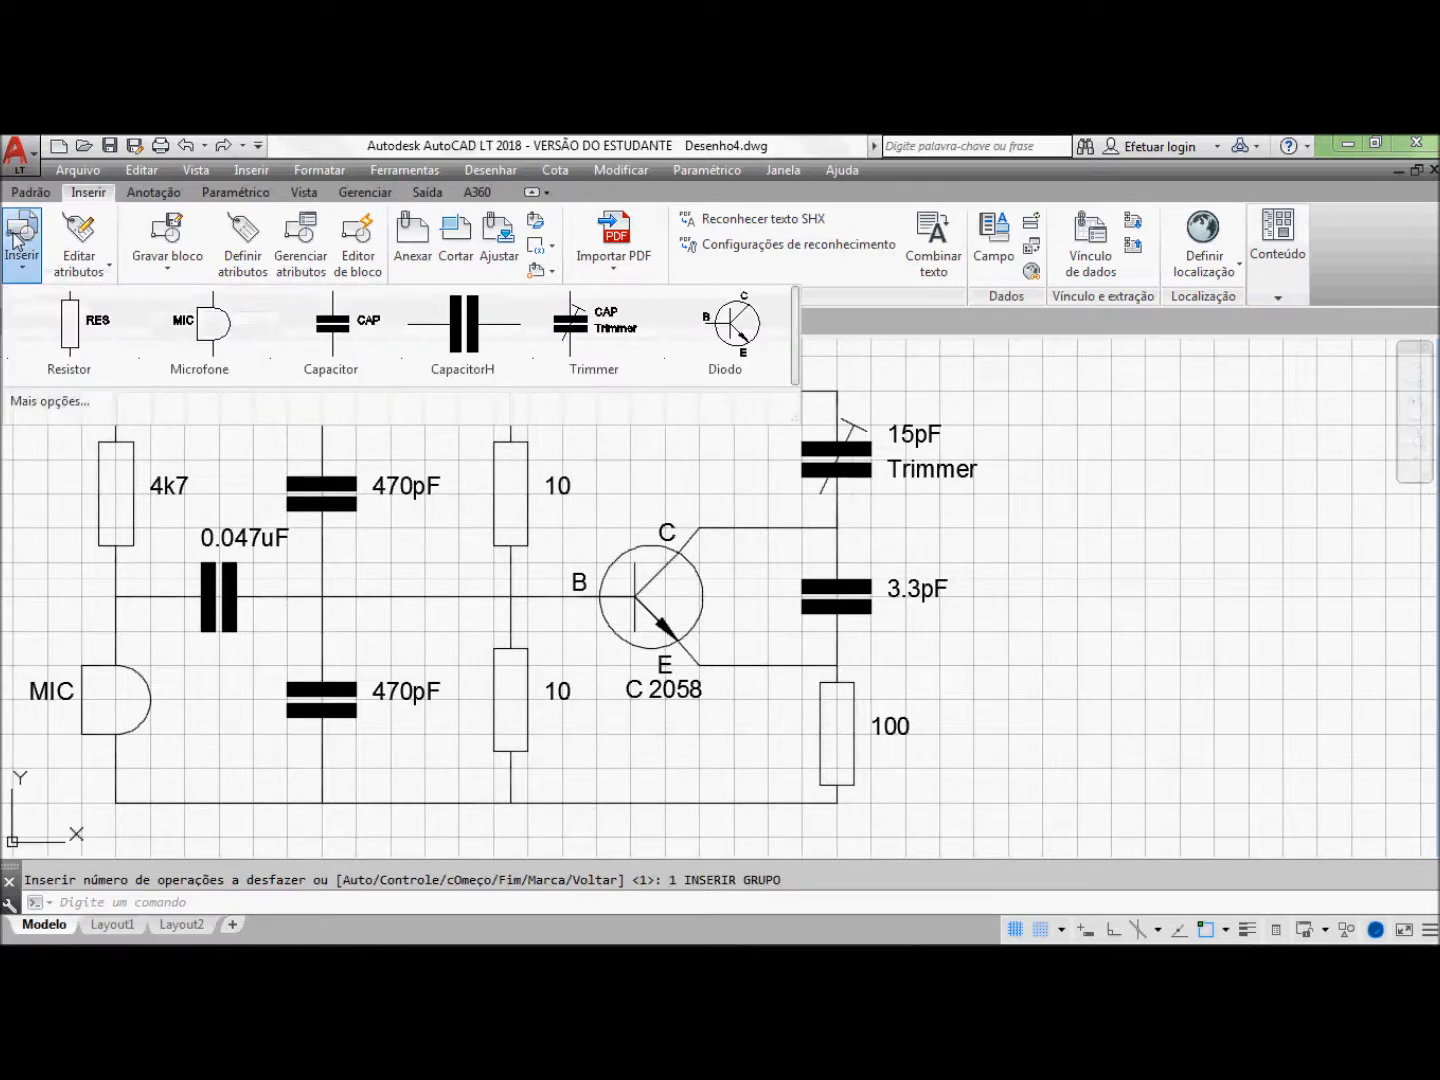
click(31, 405)
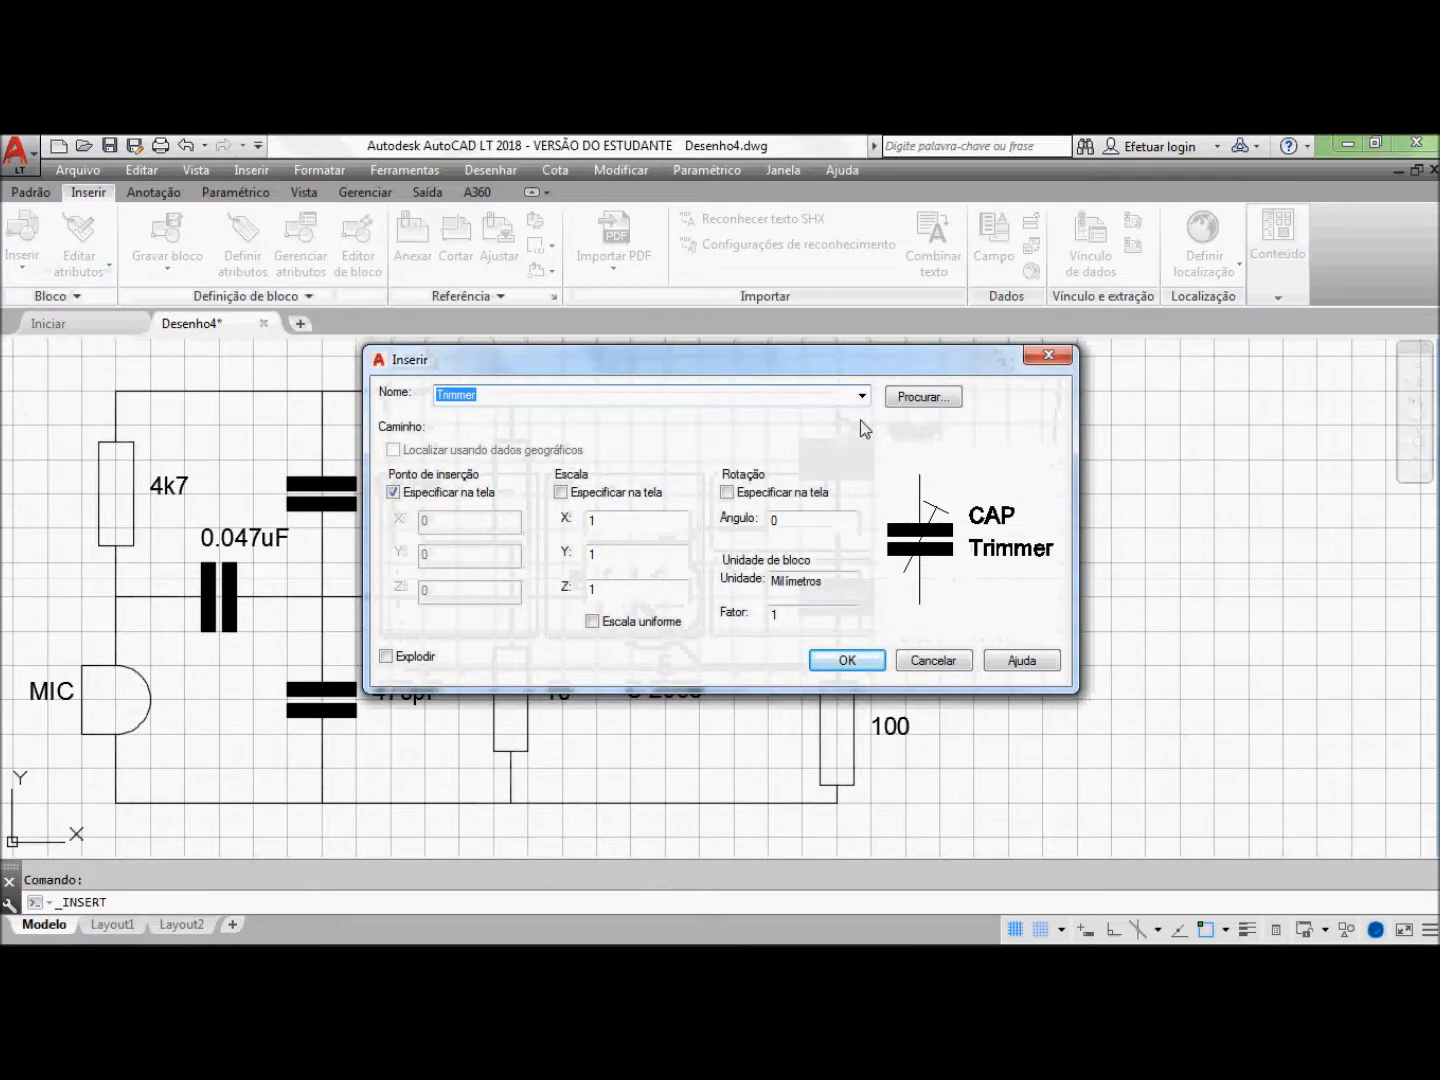
click(921, 398)
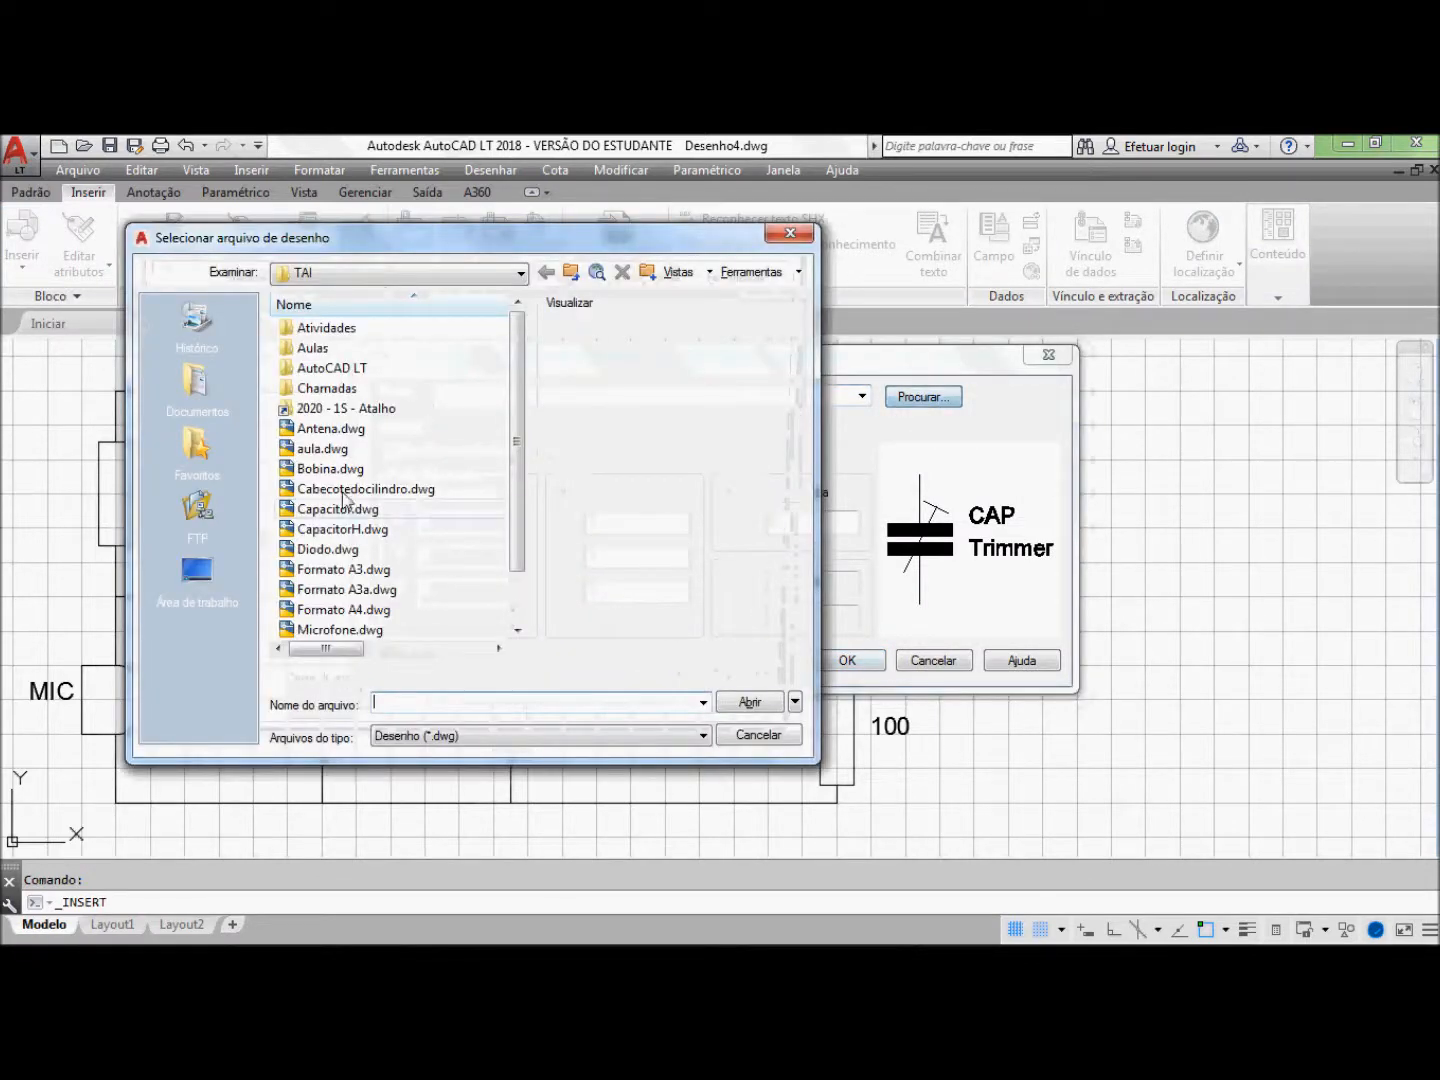
click(327, 469)
click(757, 706)
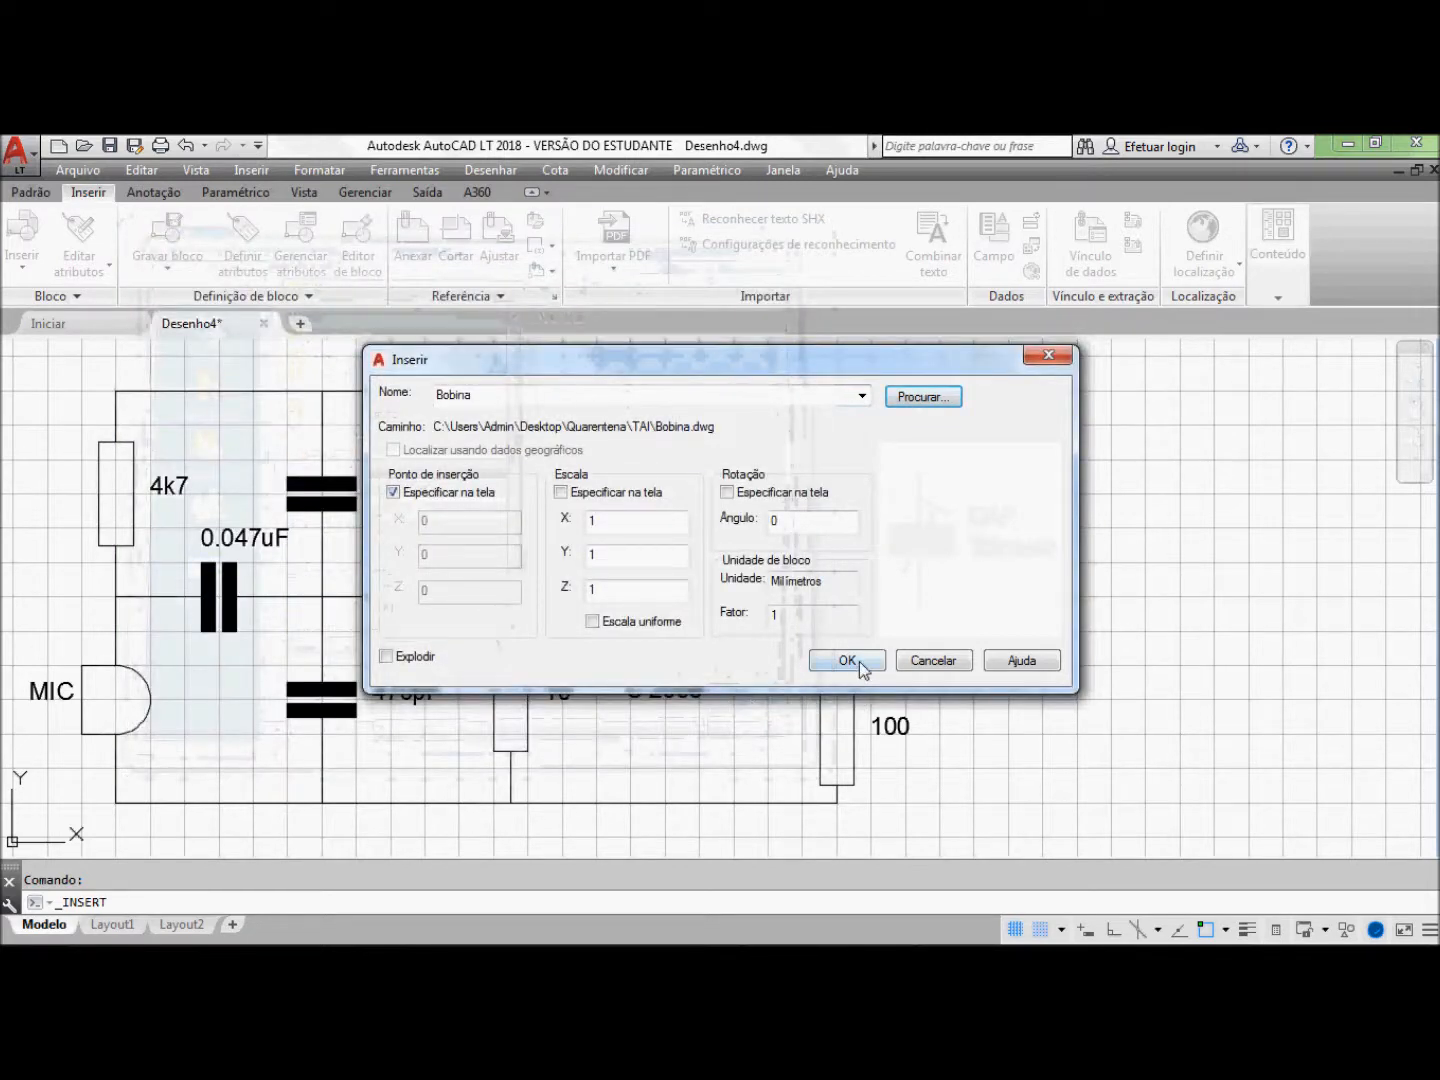
click(849, 662)
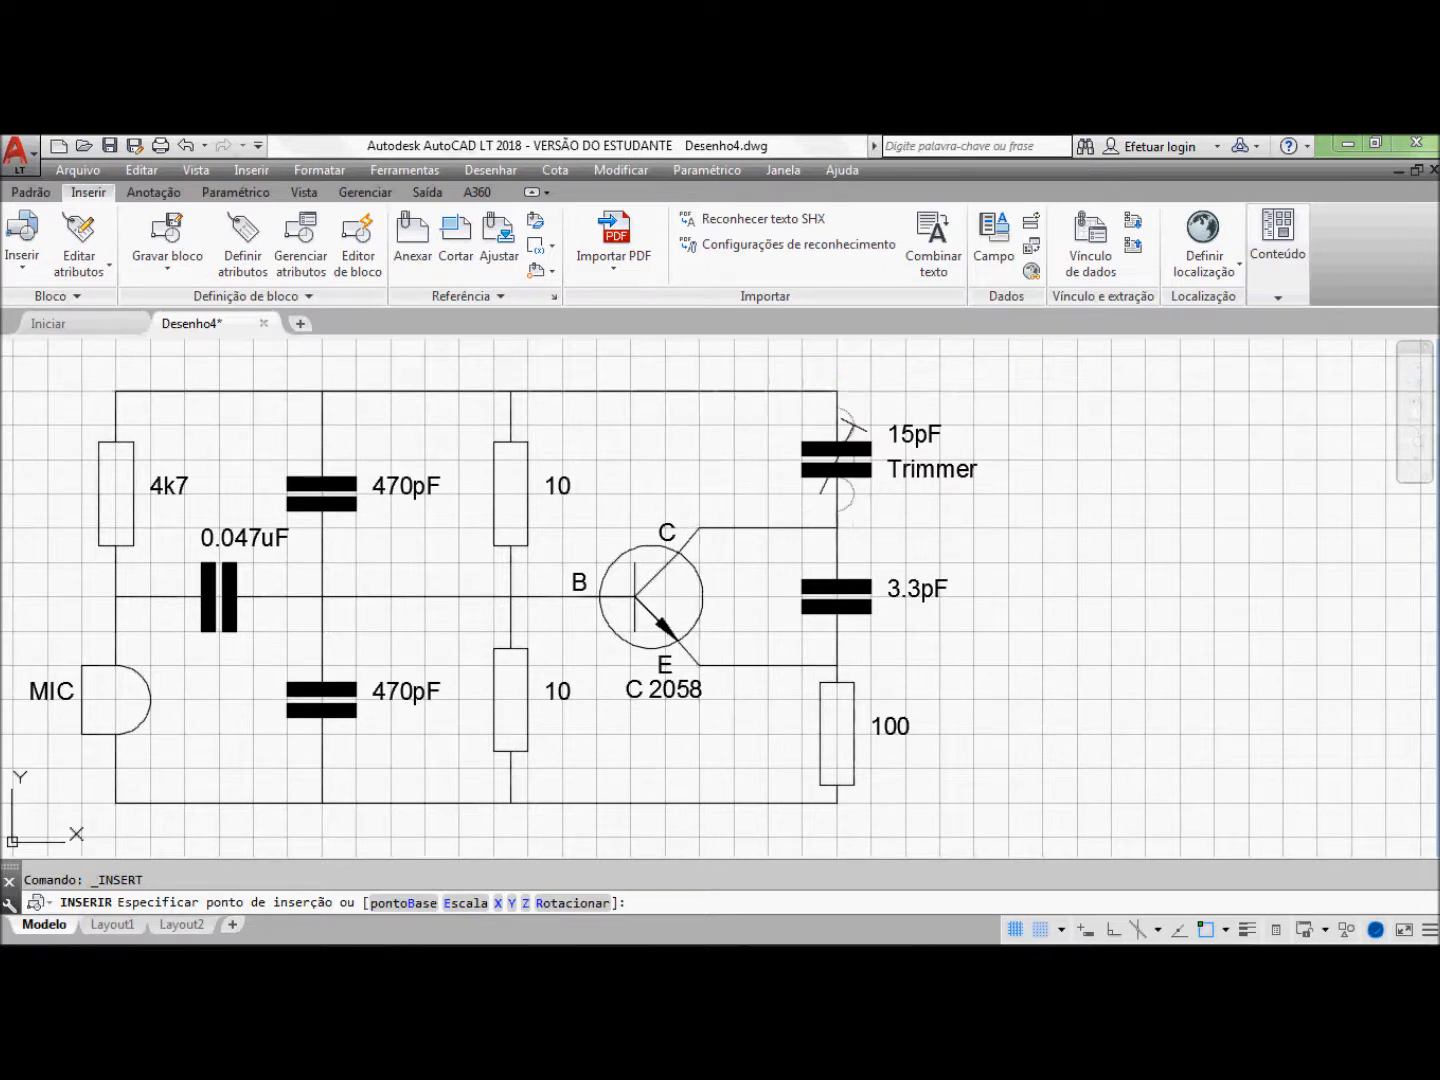
click(837, 391)
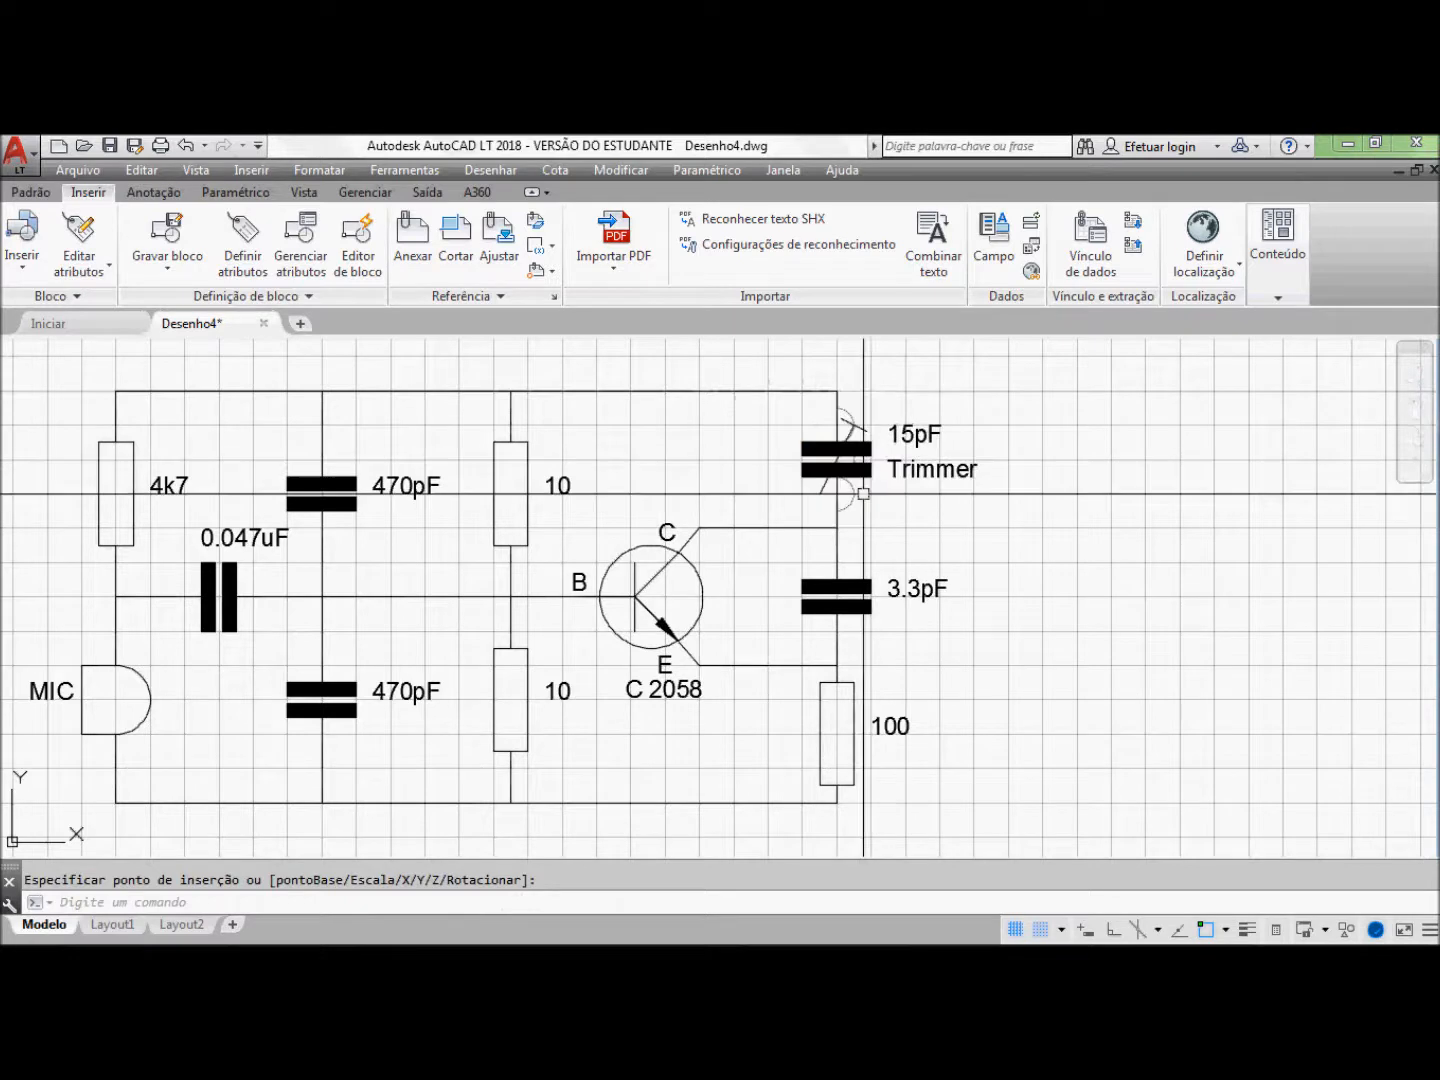
Step: Move the coil horizontally off the trimmer so it joins the upper outer line to the collector line's corner
click(42, 194)
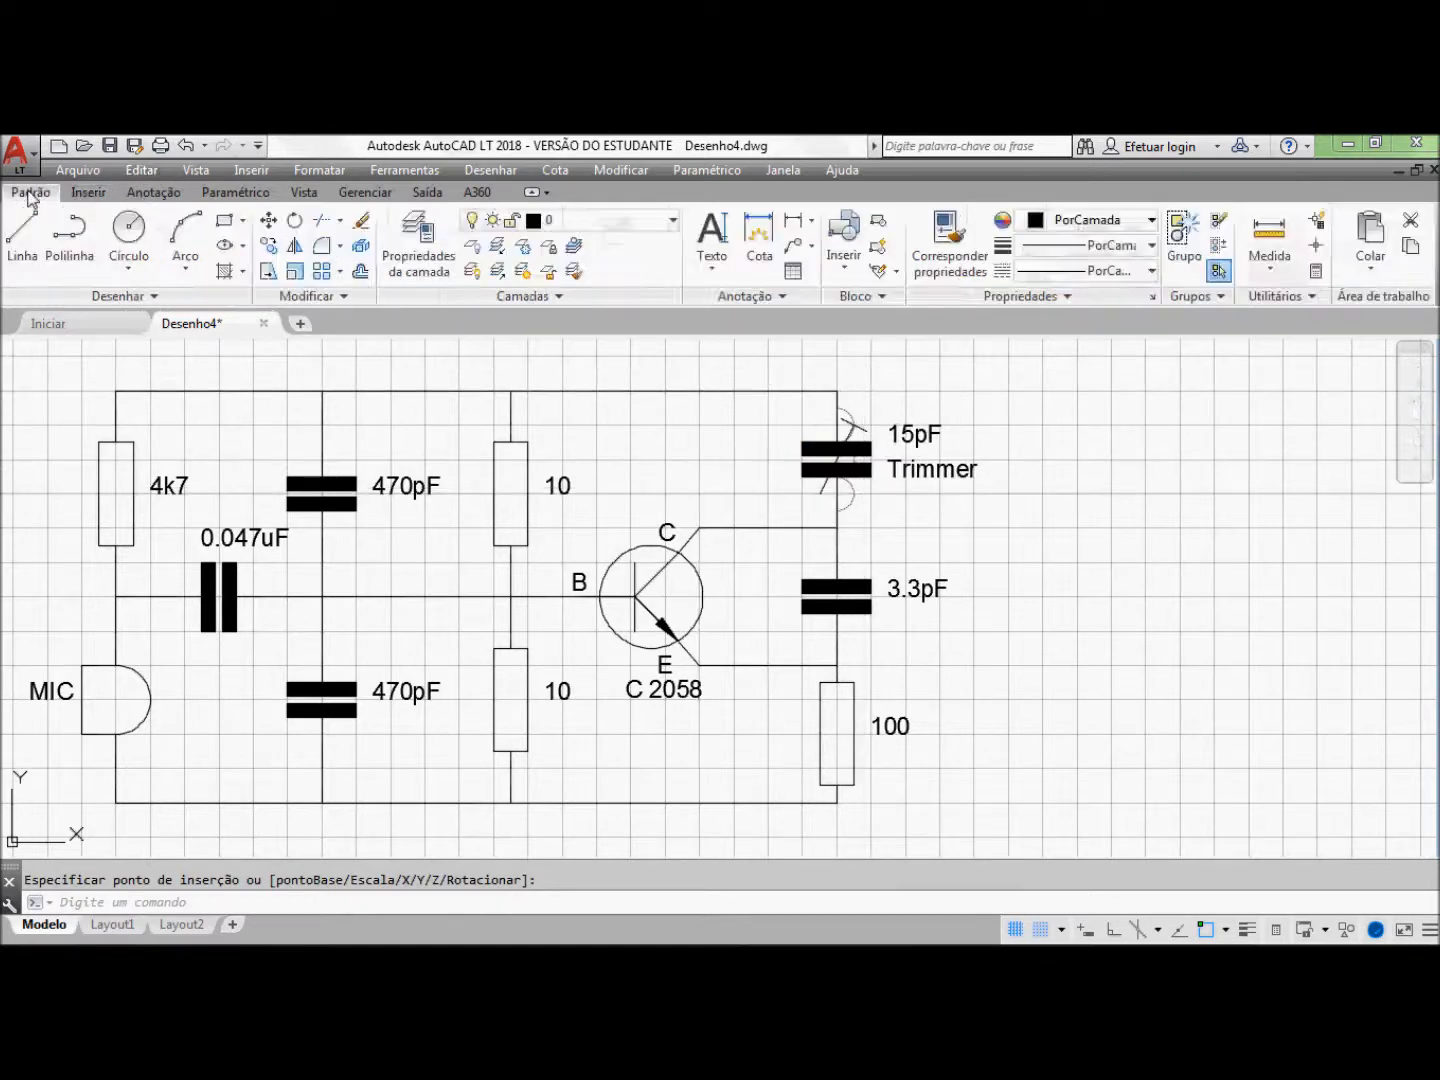
click(267, 220)
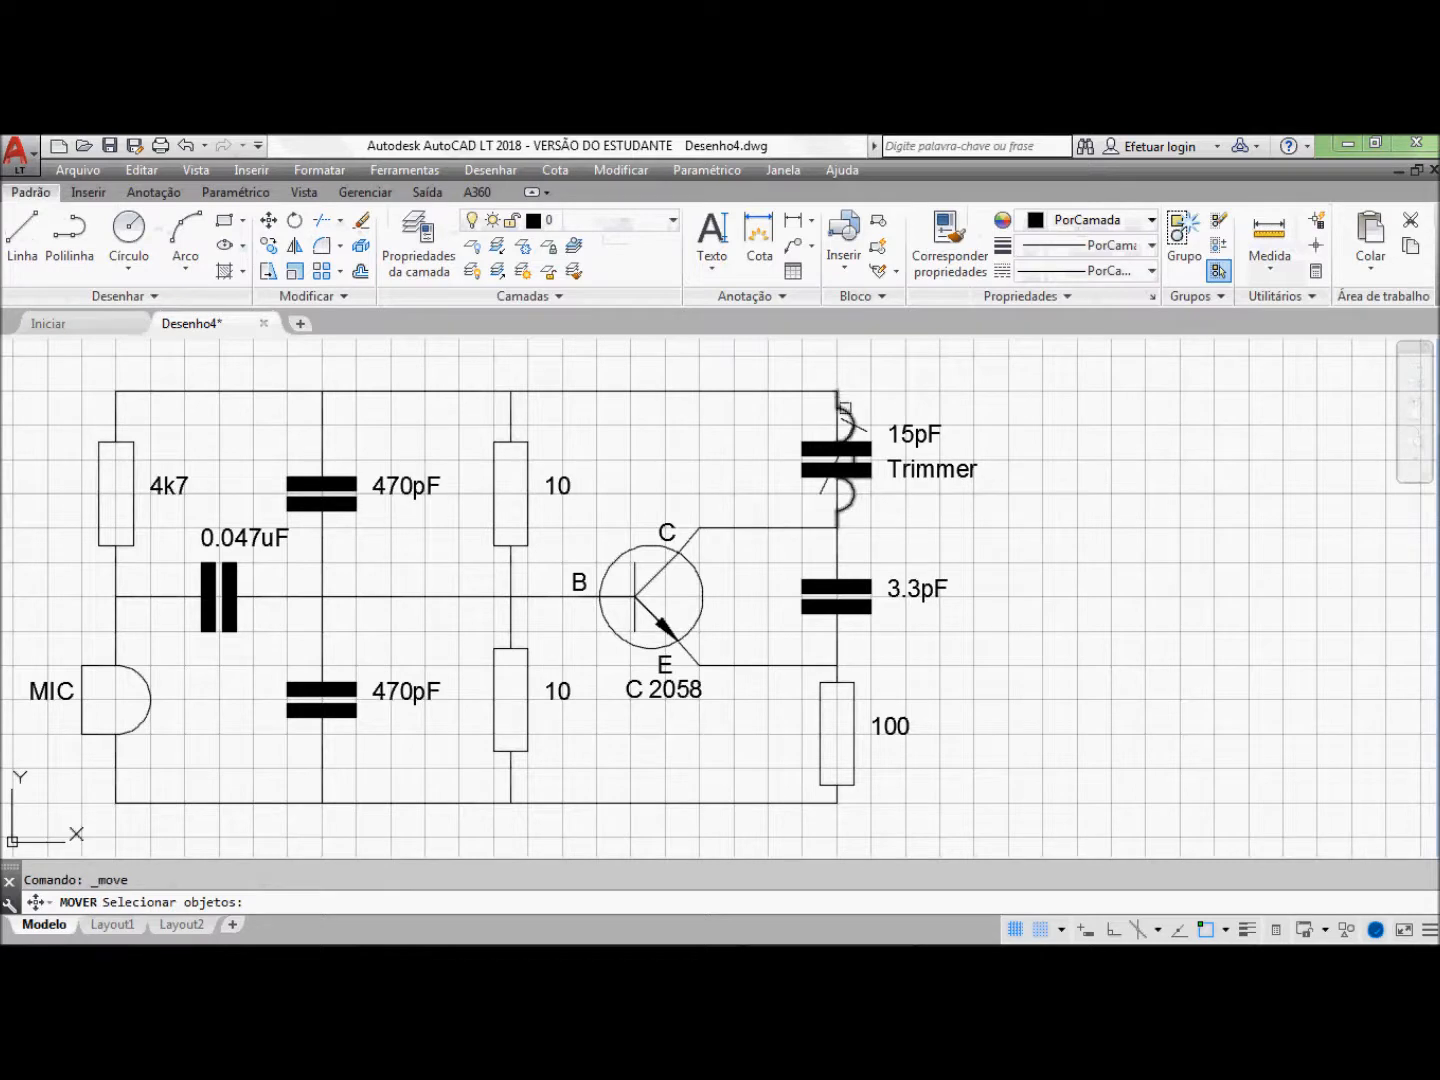
click(851, 409)
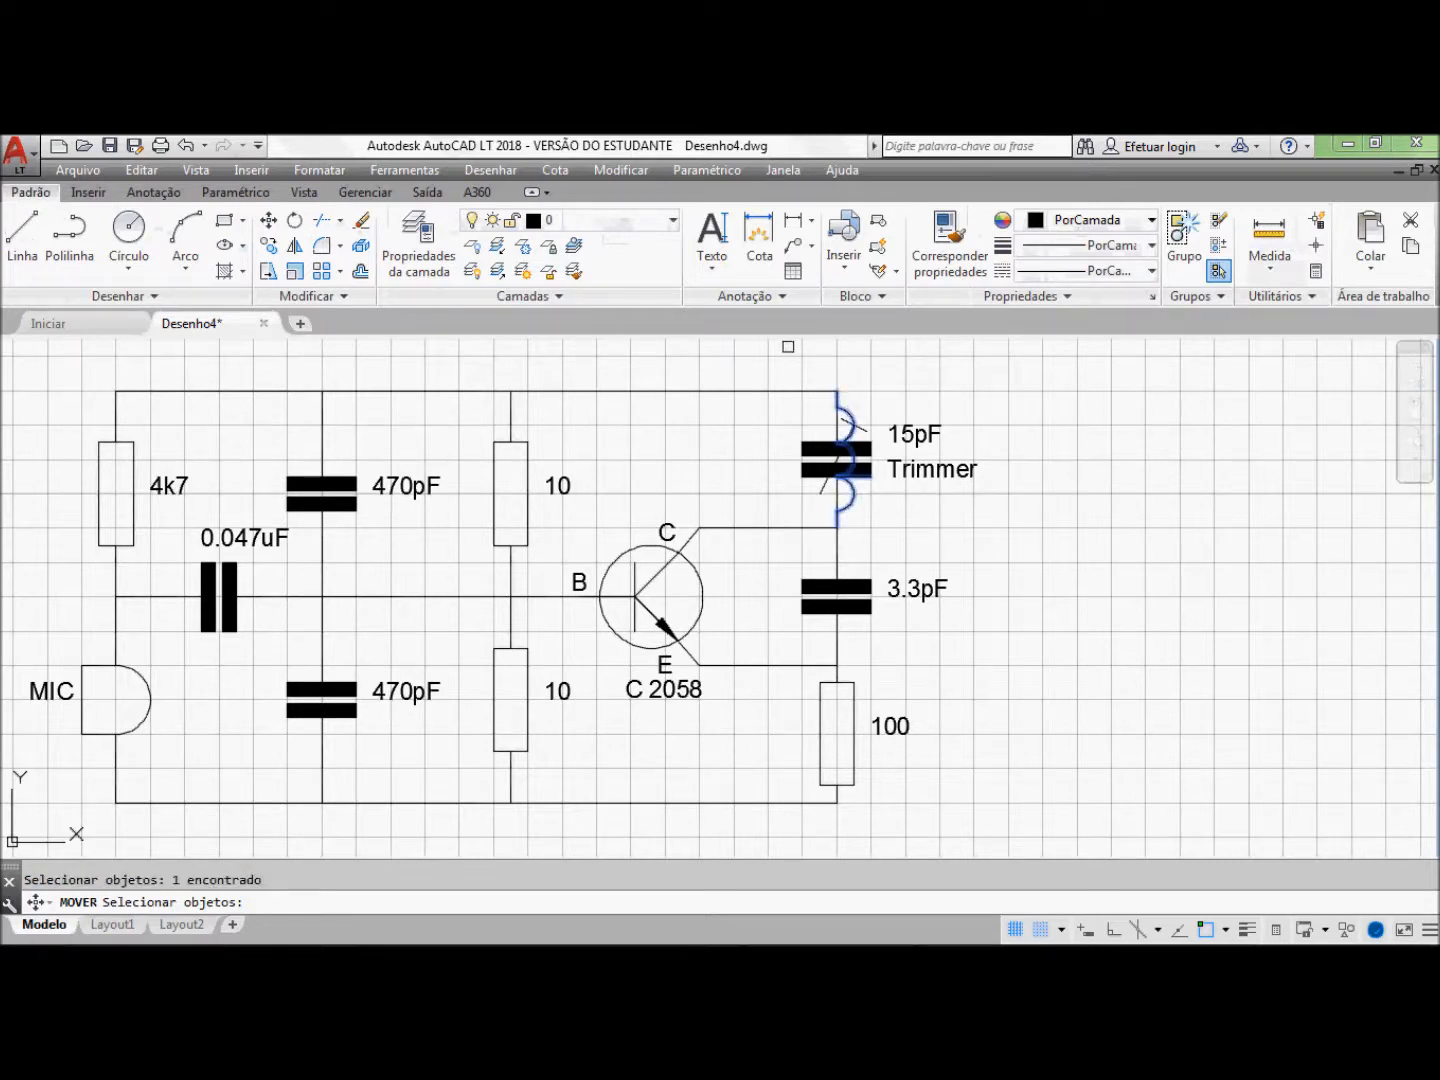
key(Return)
click(770, 356)
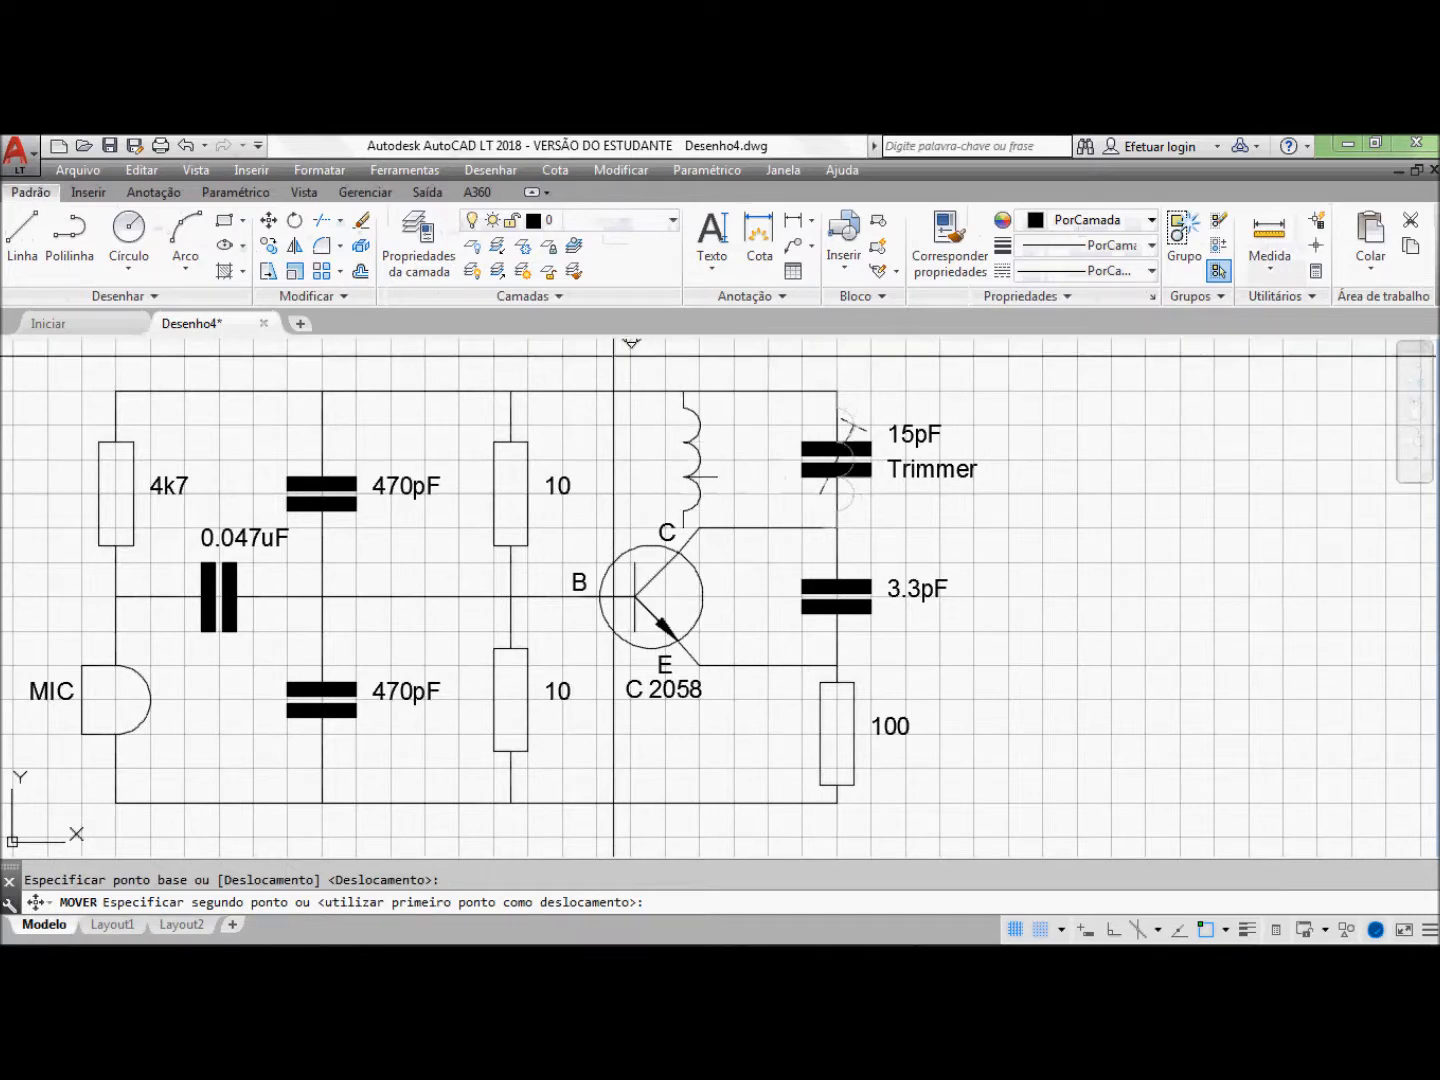
click(632, 355)
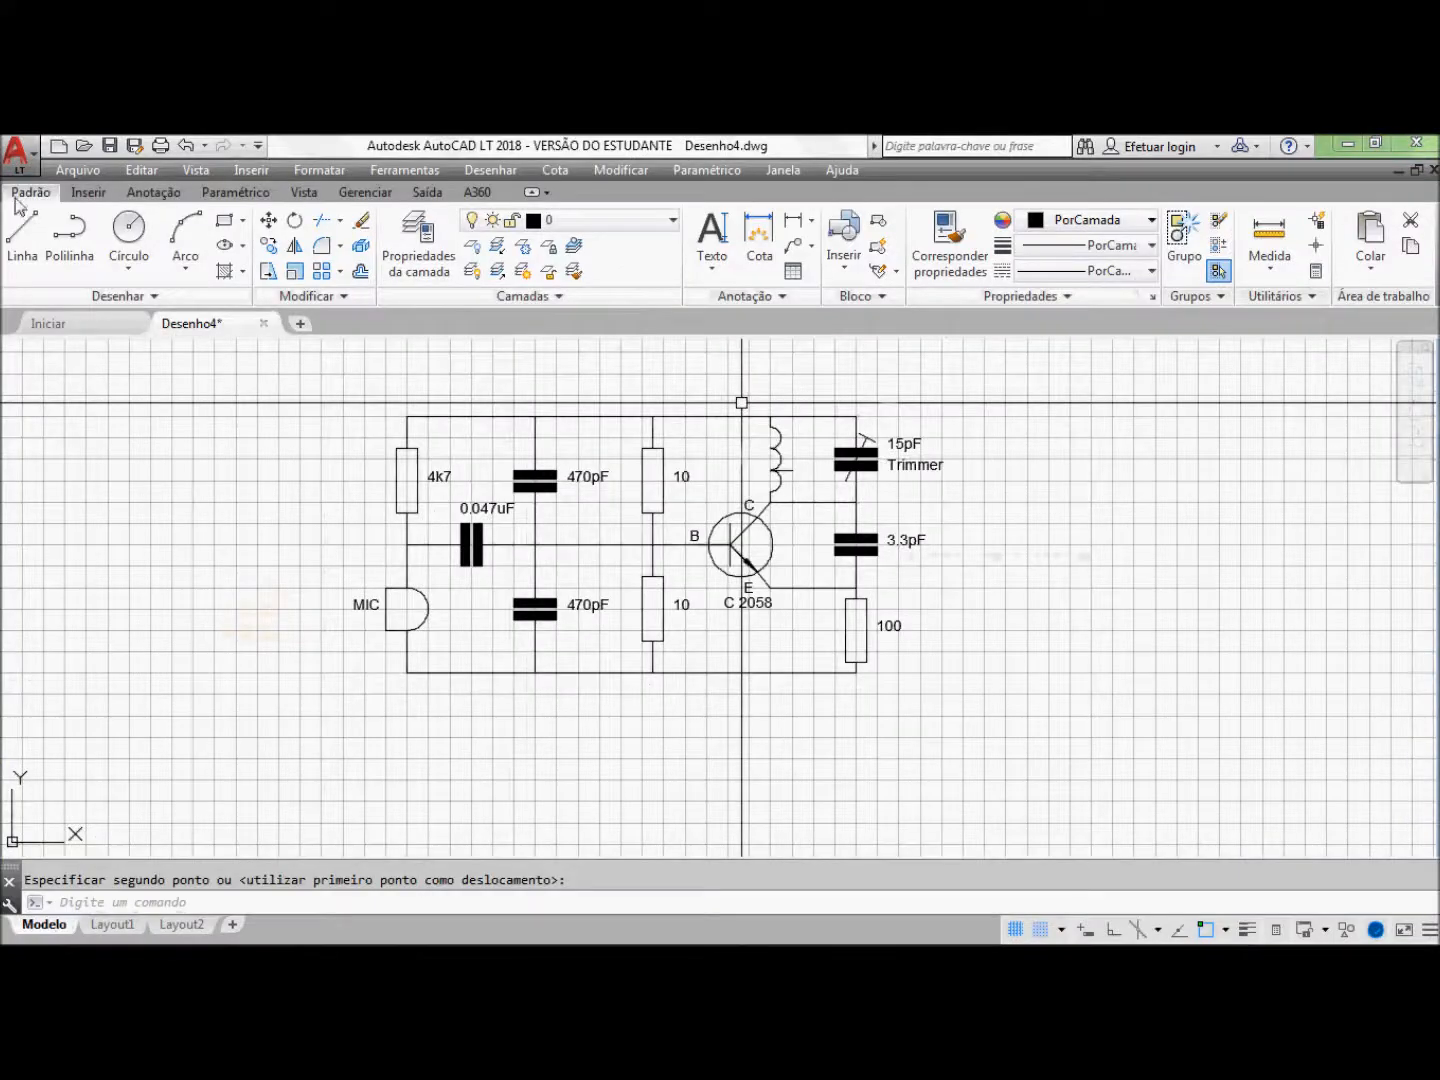
Step: Insert the Antena.dwg block from the TAI folder directly above the end of the coil's tap line
click(85, 191)
click(24, 237)
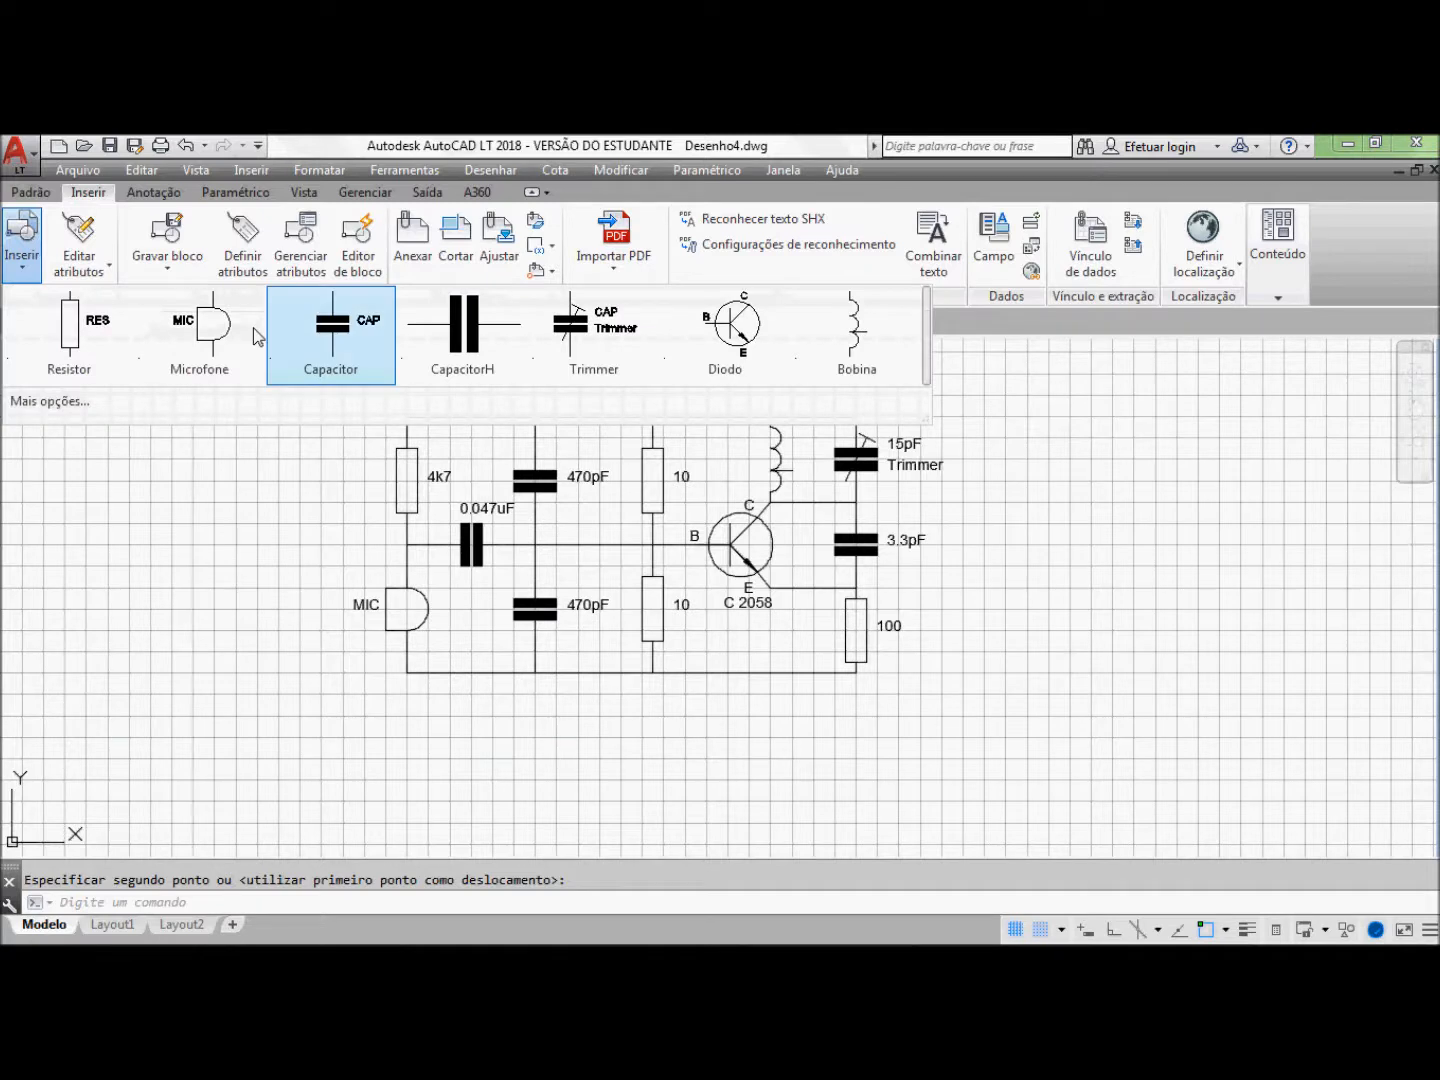
click(51, 404)
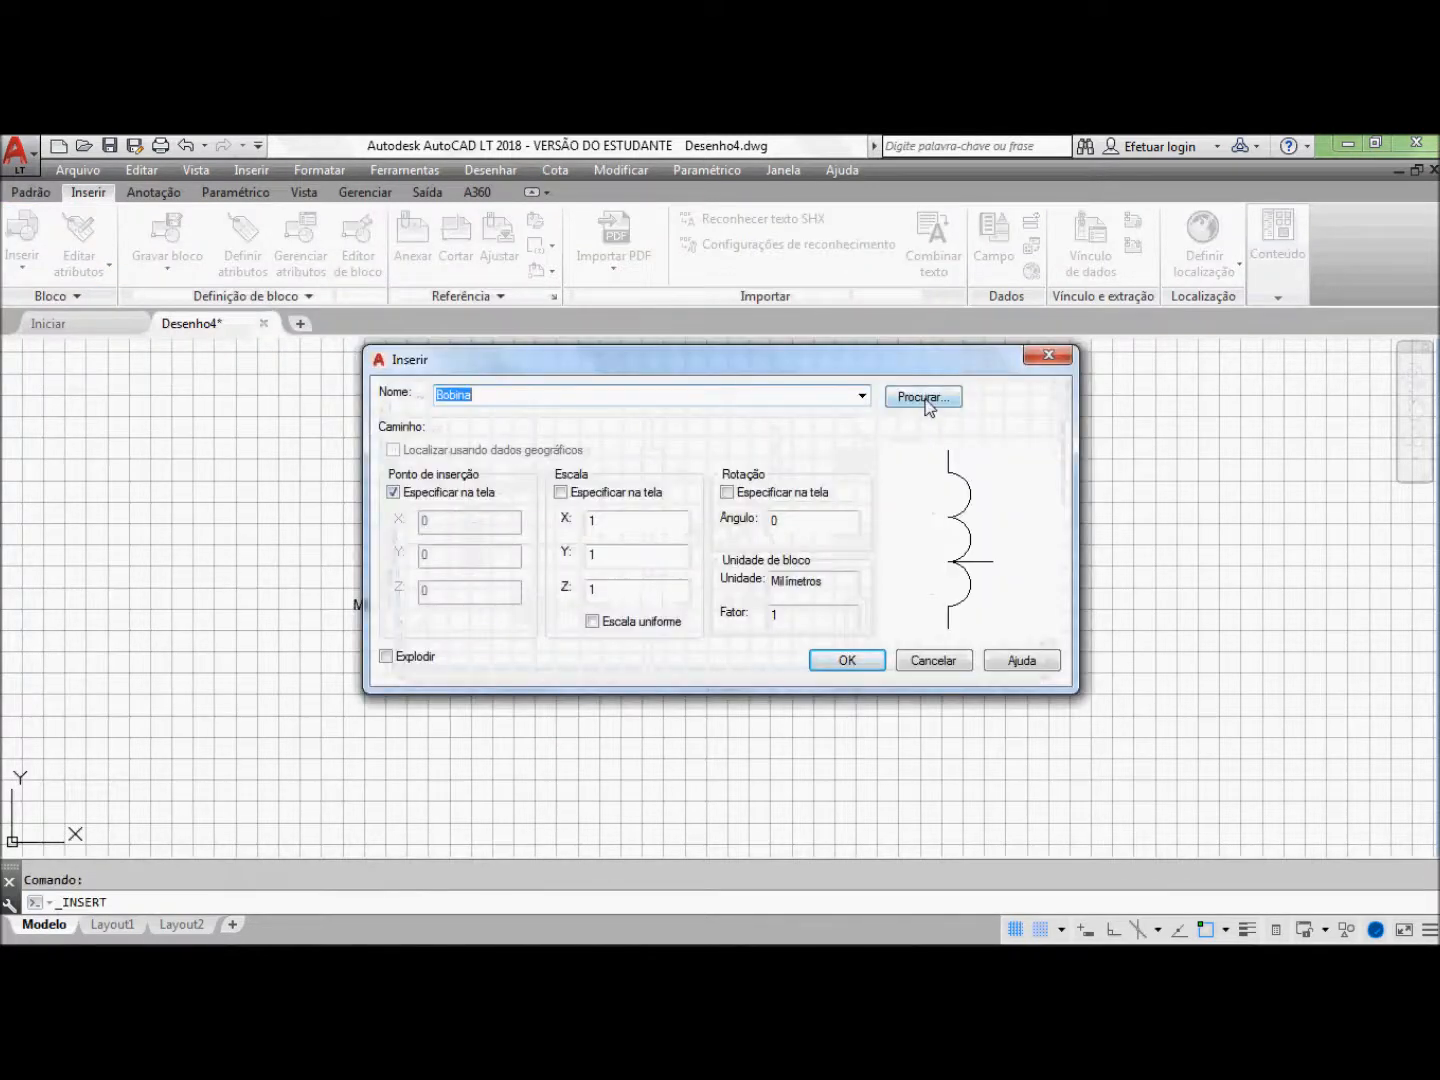
click(924, 398)
click(328, 432)
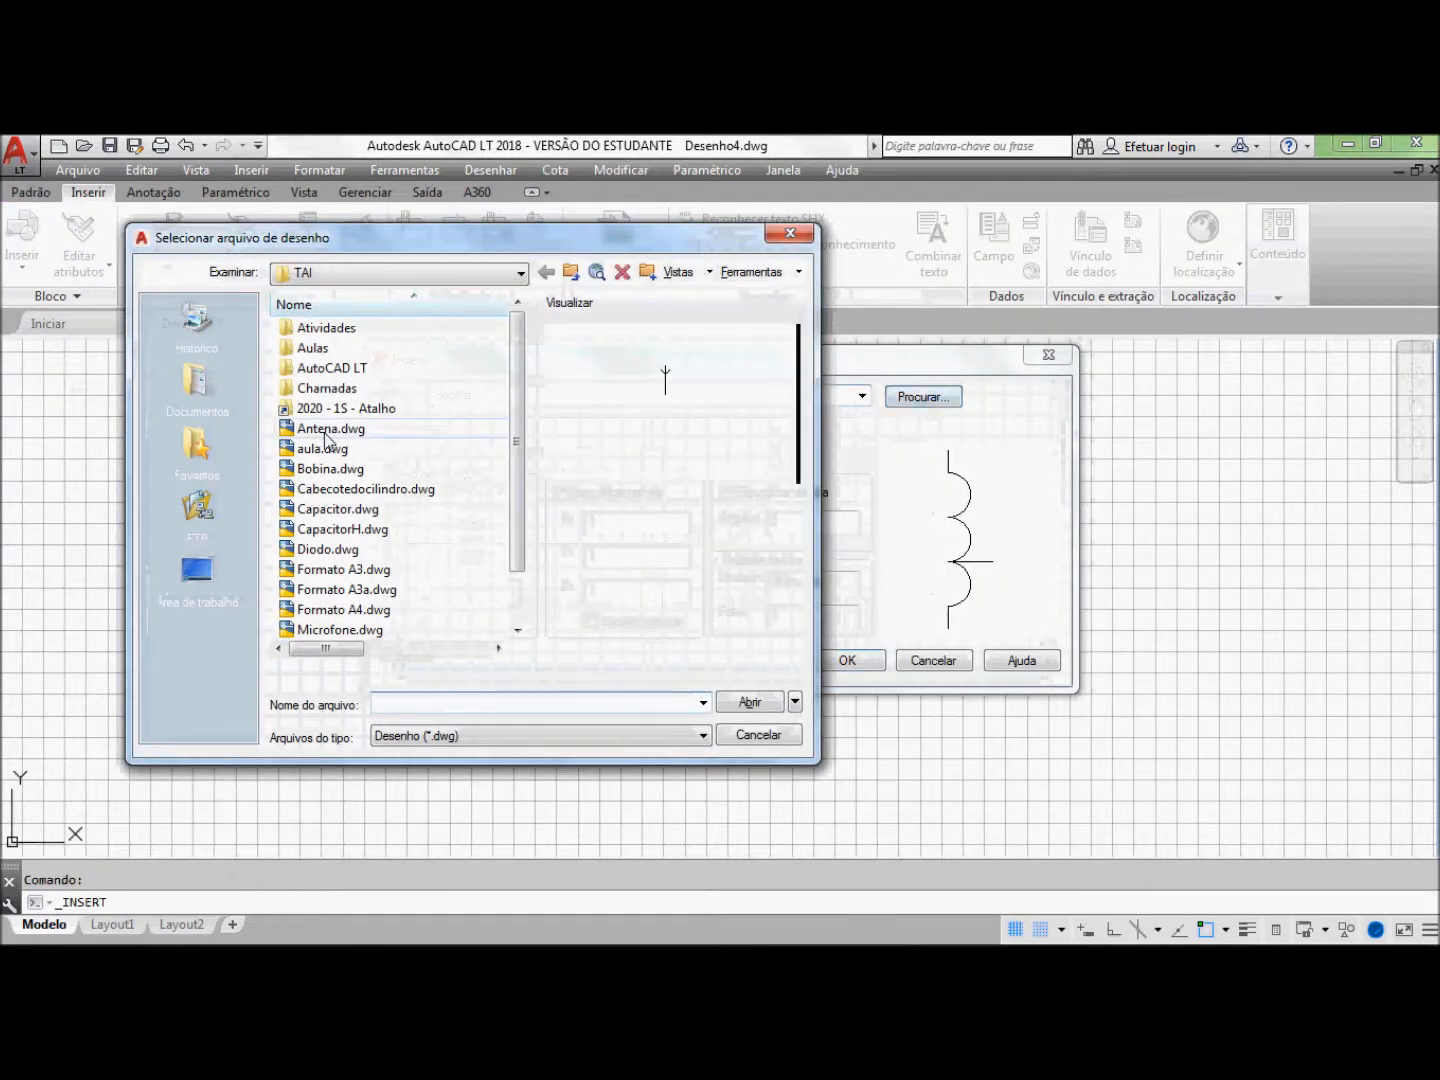
click(748, 703)
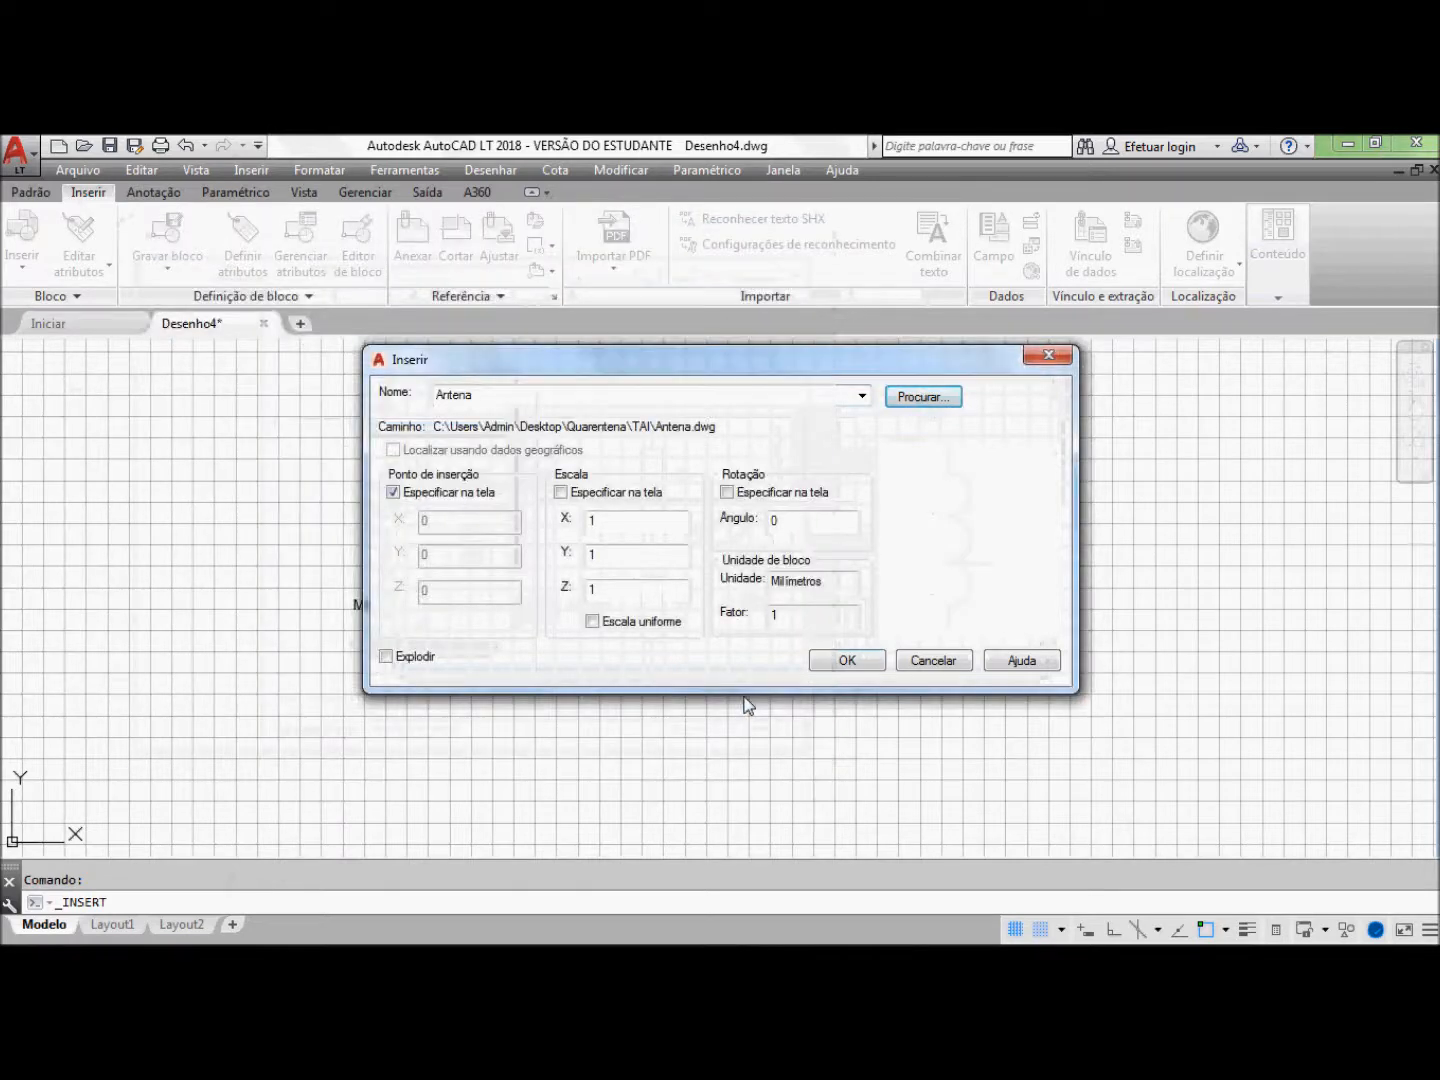
click(841, 660)
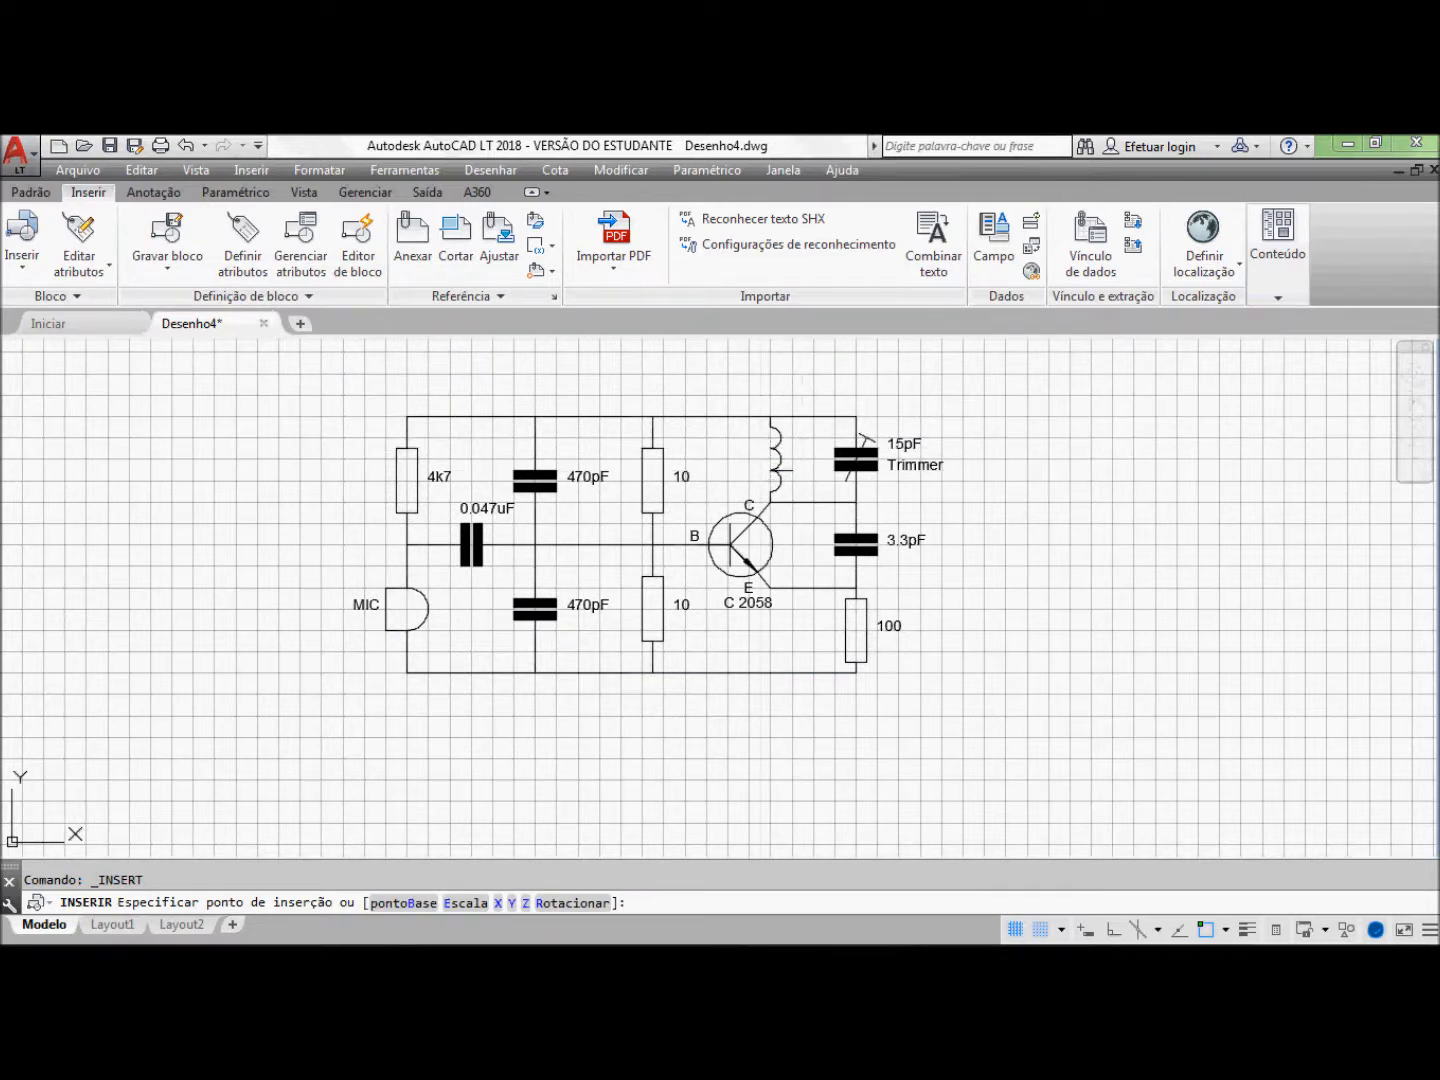
click(793, 438)
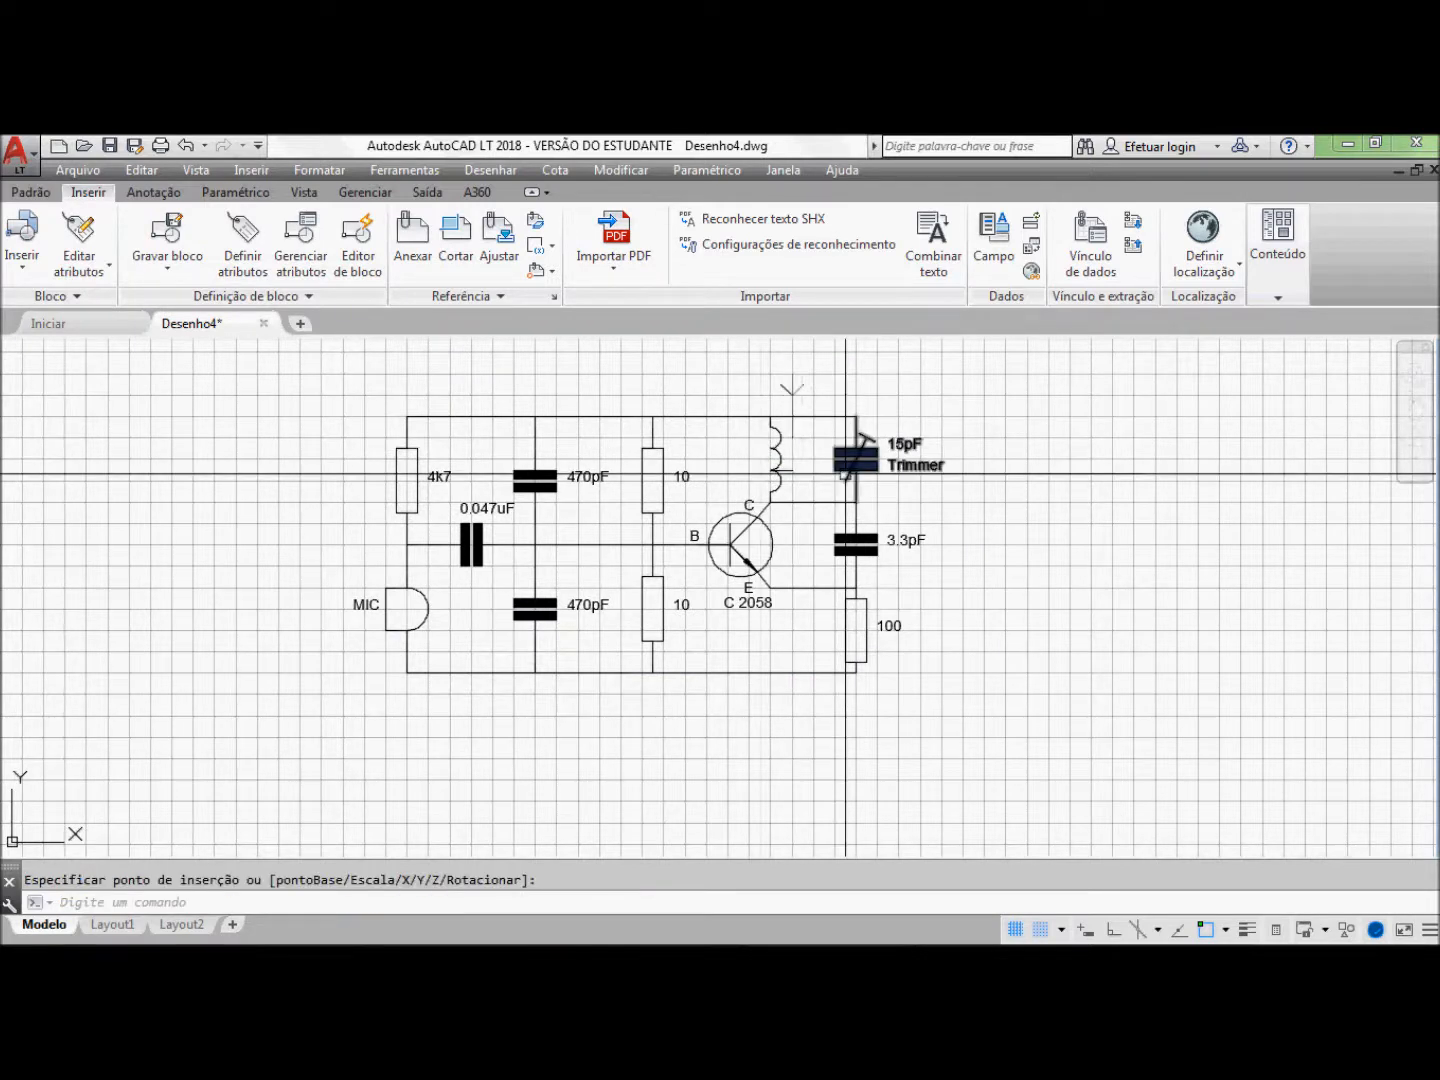
Step: Draw a vertical line from the antenna's lower end to the end of the coil's tap line
click(31, 192)
click(27, 233)
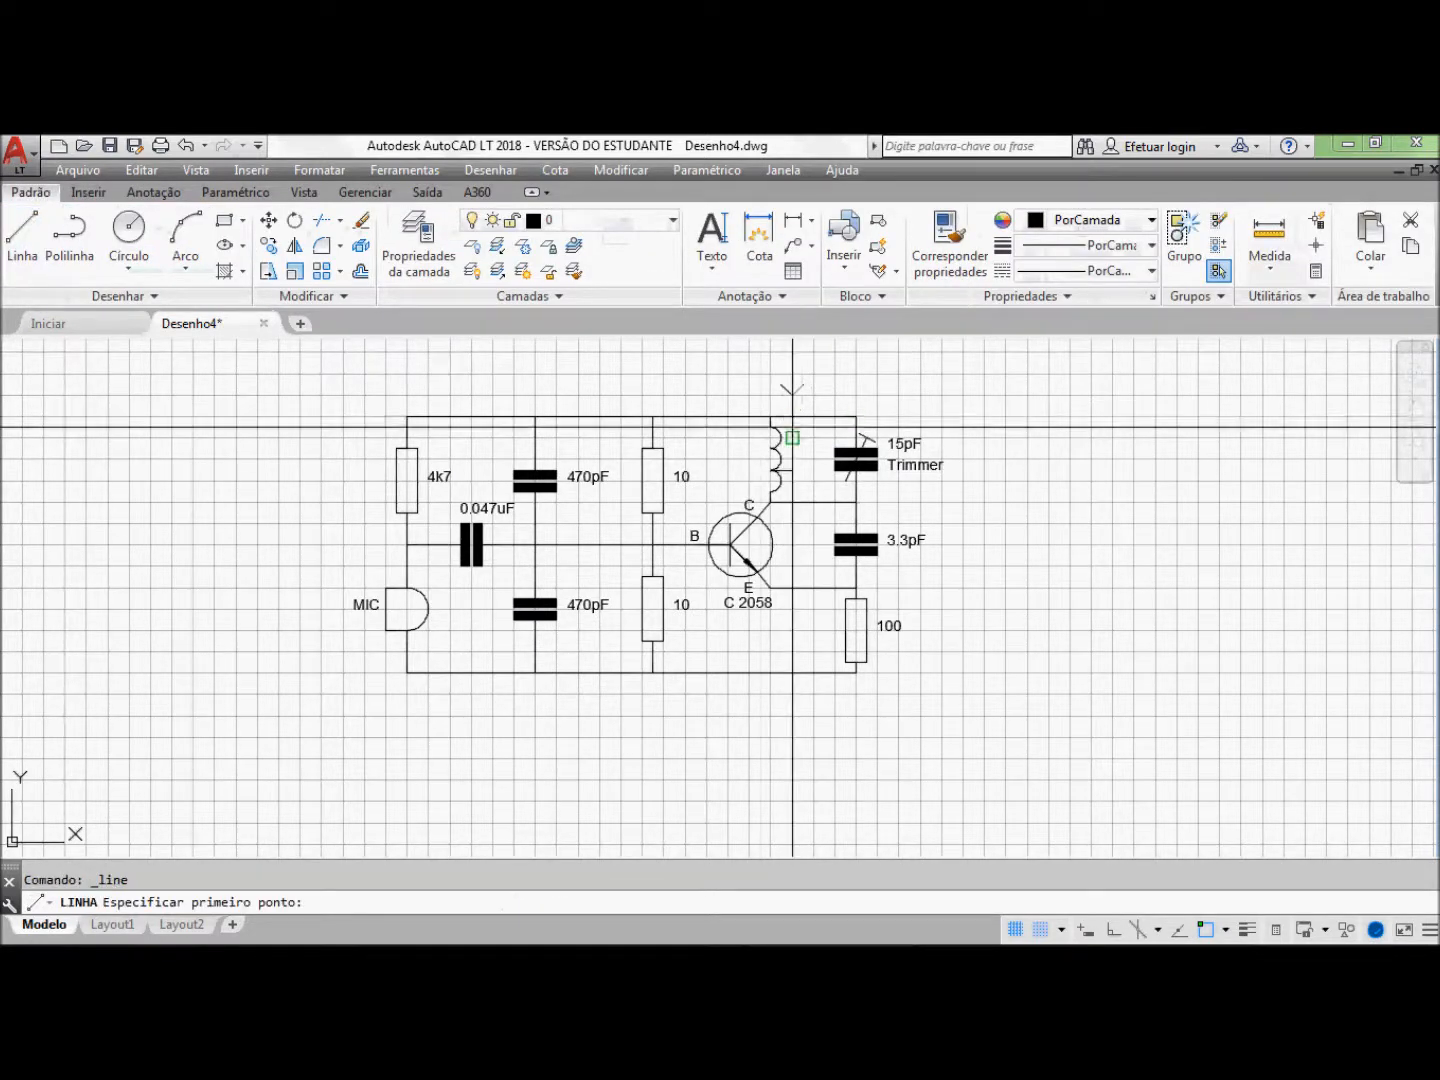
click(792, 437)
click(792, 469)
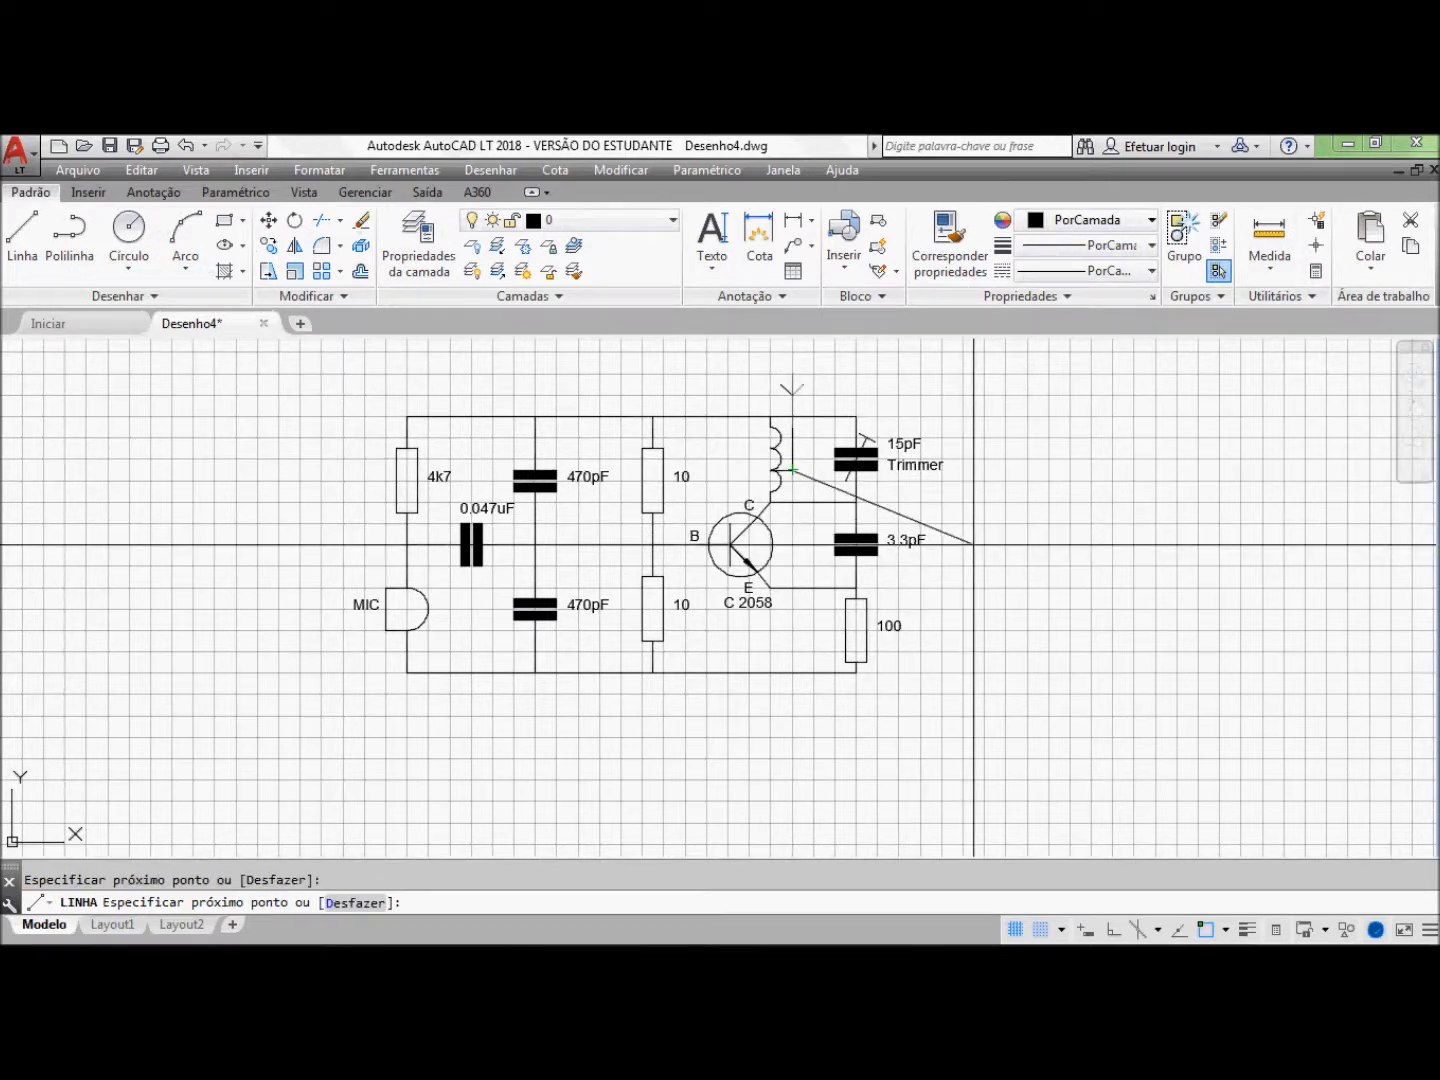
key(Return)
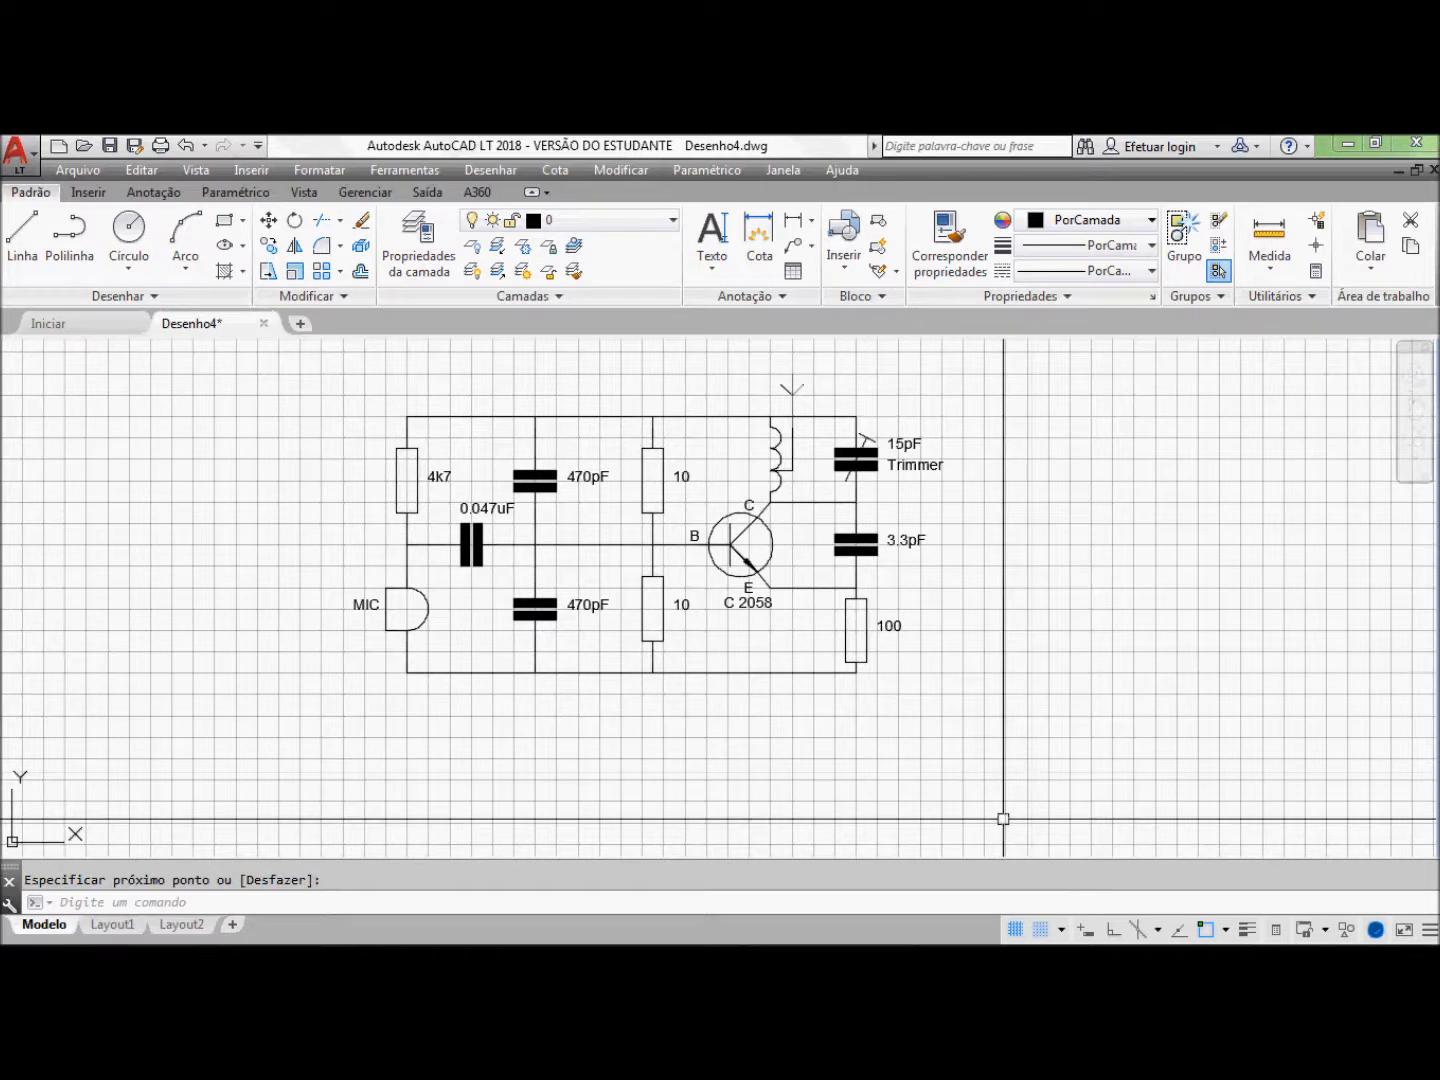
Step: Turn off the grid display and the grid snap
click(1015, 930)
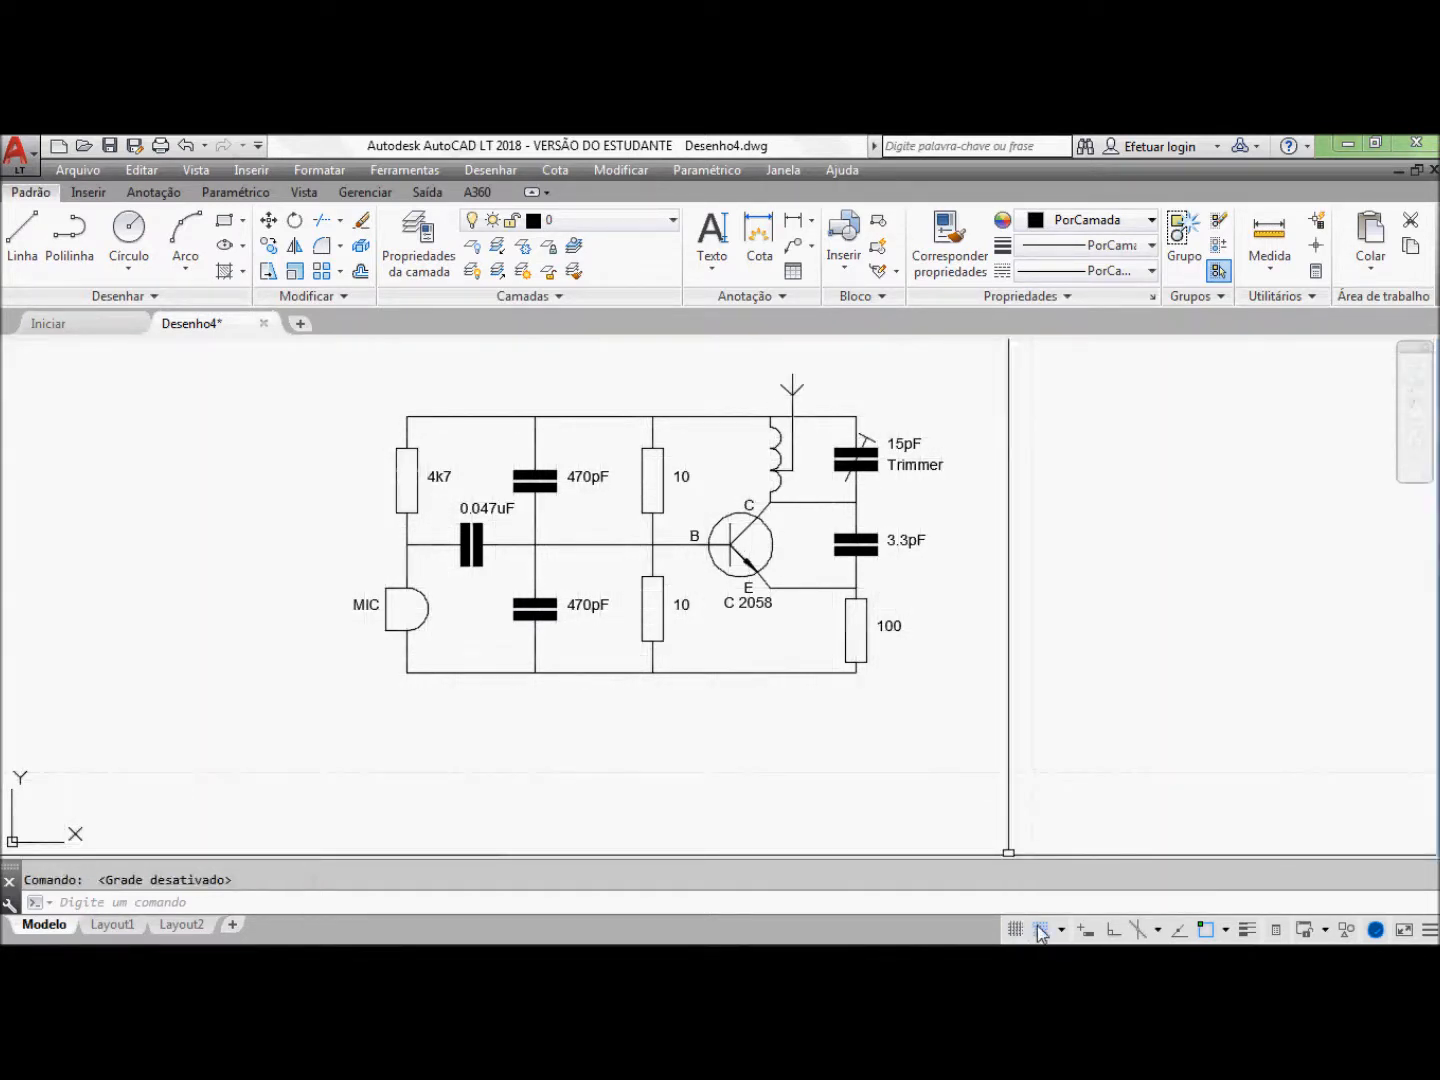
click(1041, 930)
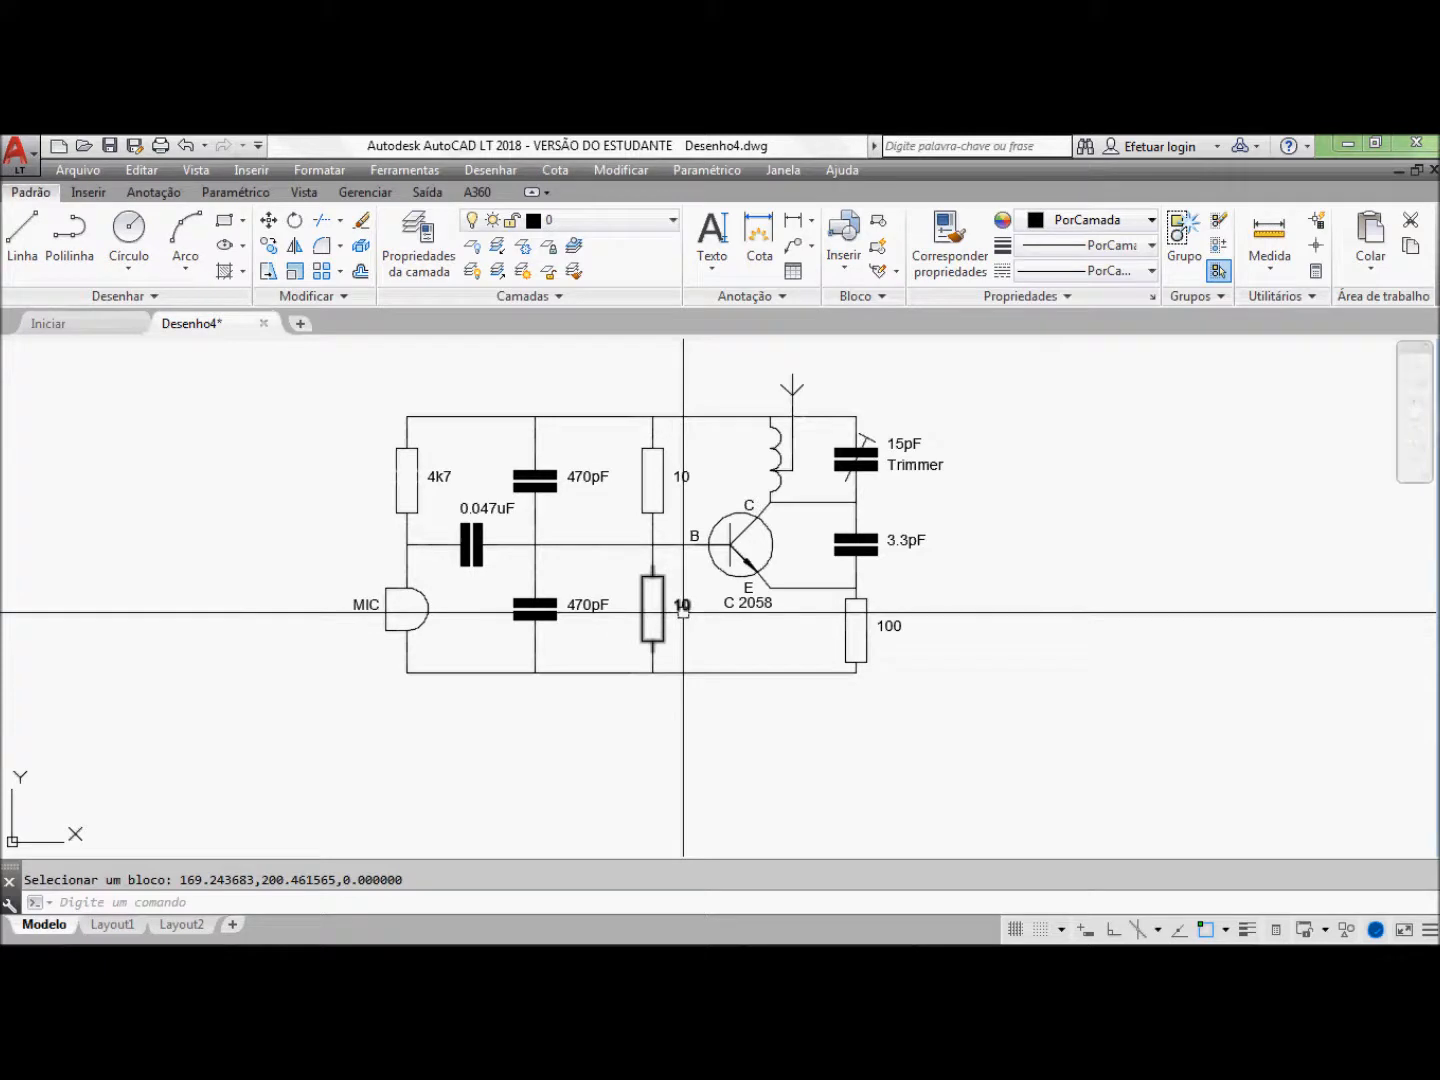
Step: Check the resistor values in the slide's reference schematic and change both resistors valued 10 to 10k
key(alt+Tab)
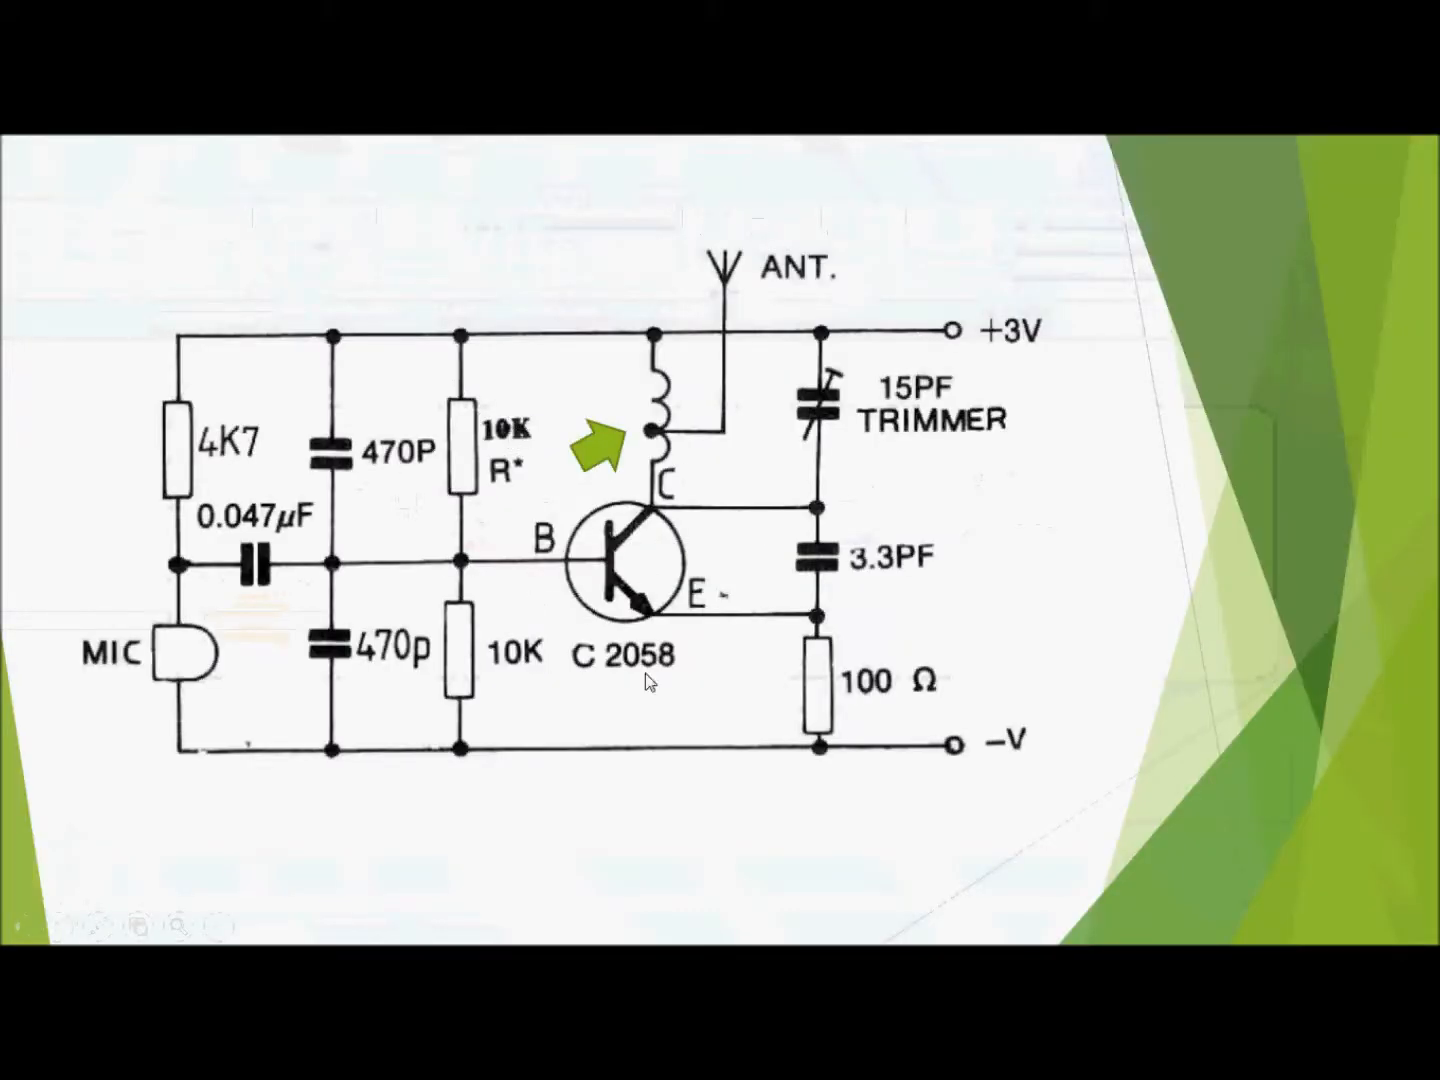
key(alt+Tab)
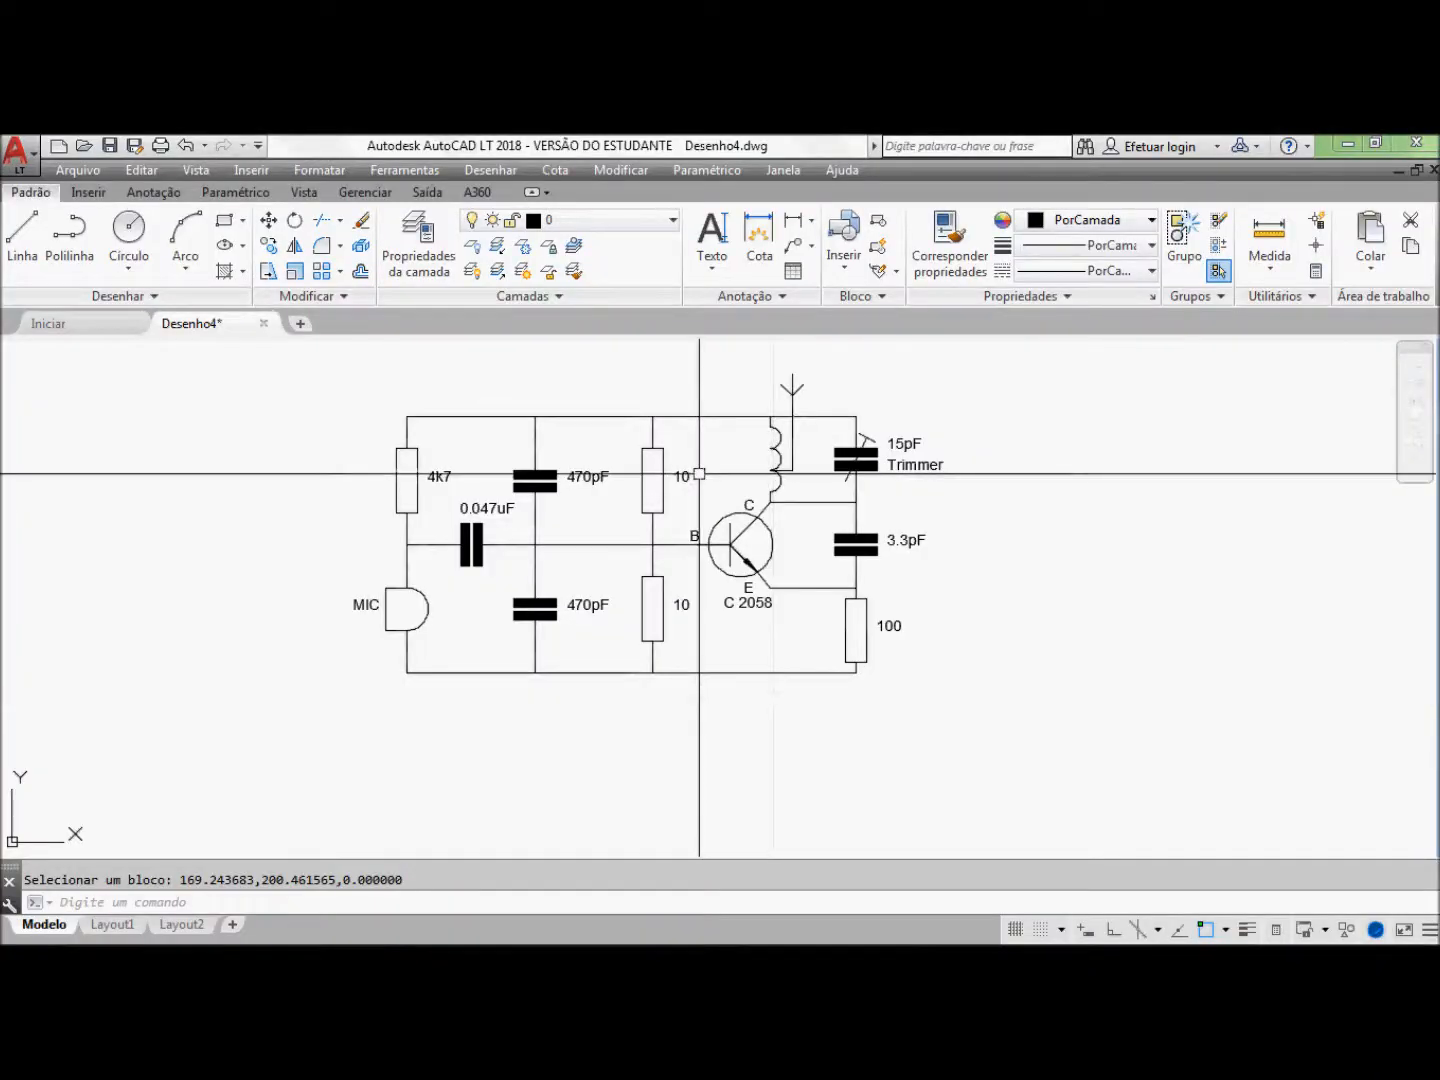
double_click(689, 475)
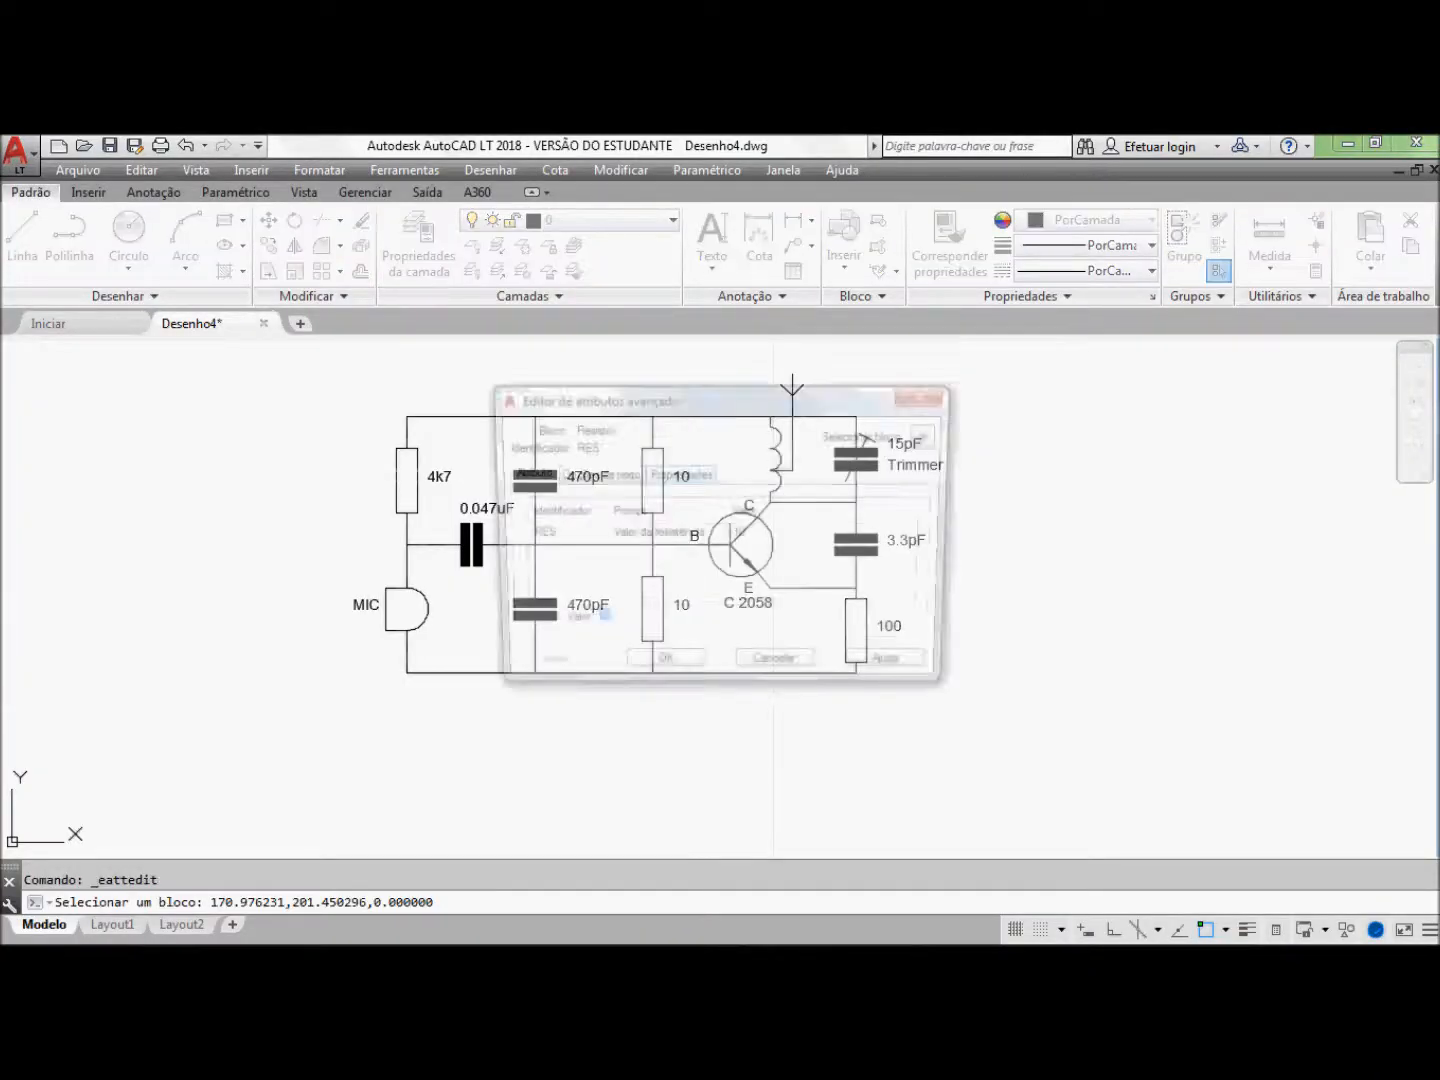
click(619, 620)
text(k)
click(643, 671)
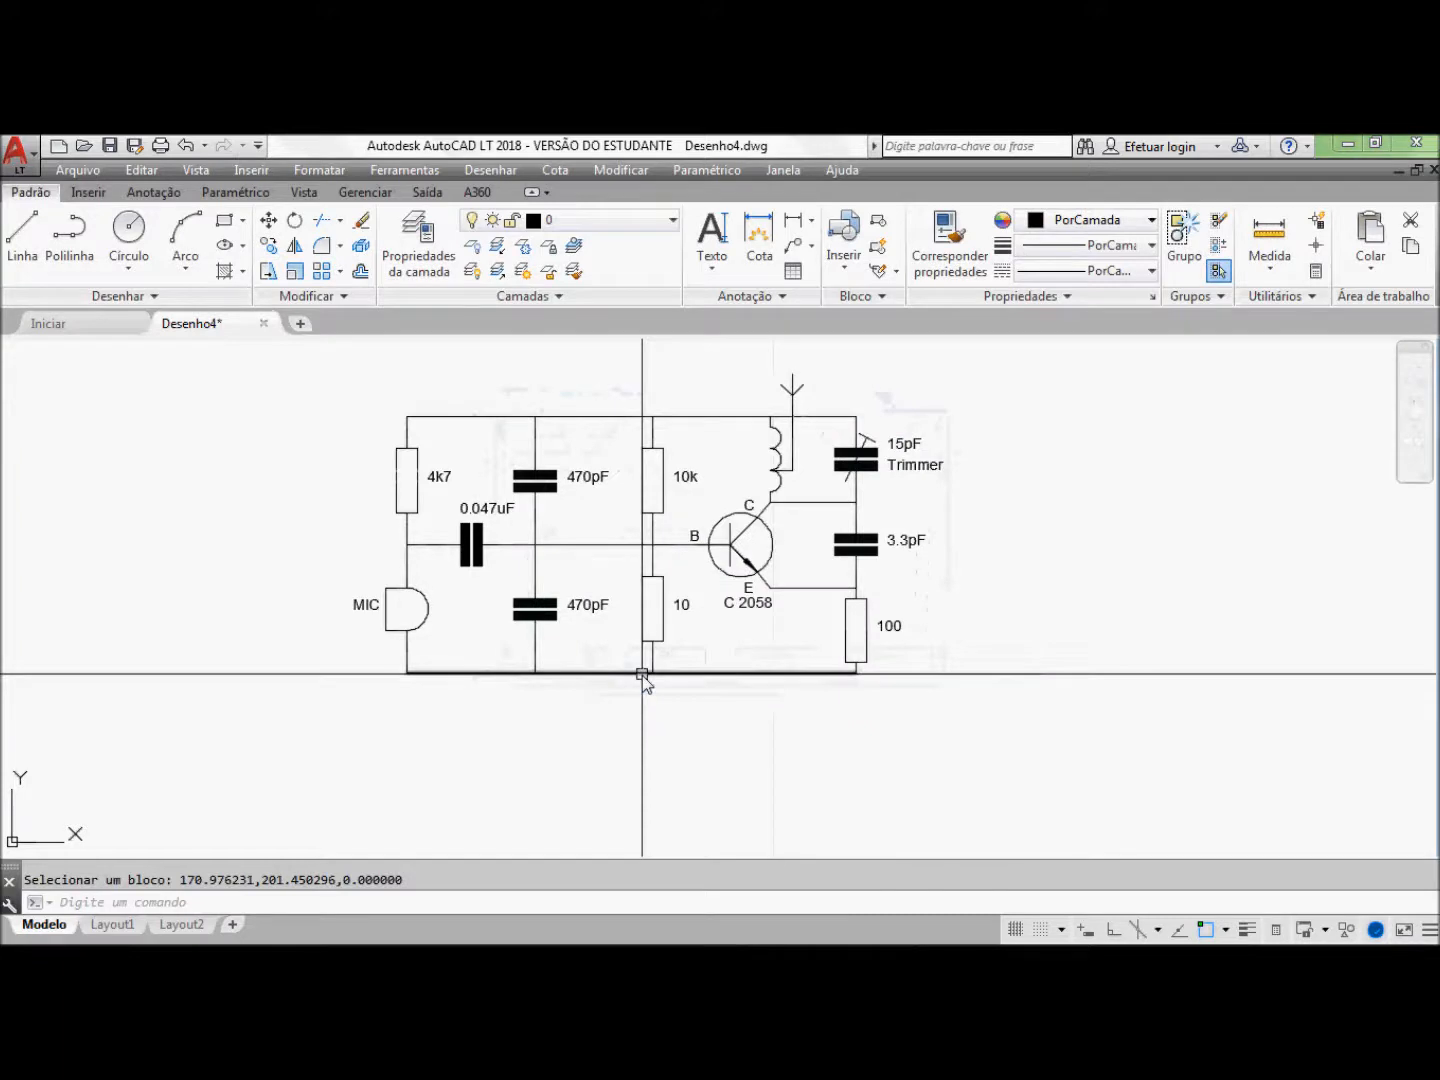
double_click(653, 608)
click(631, 620)
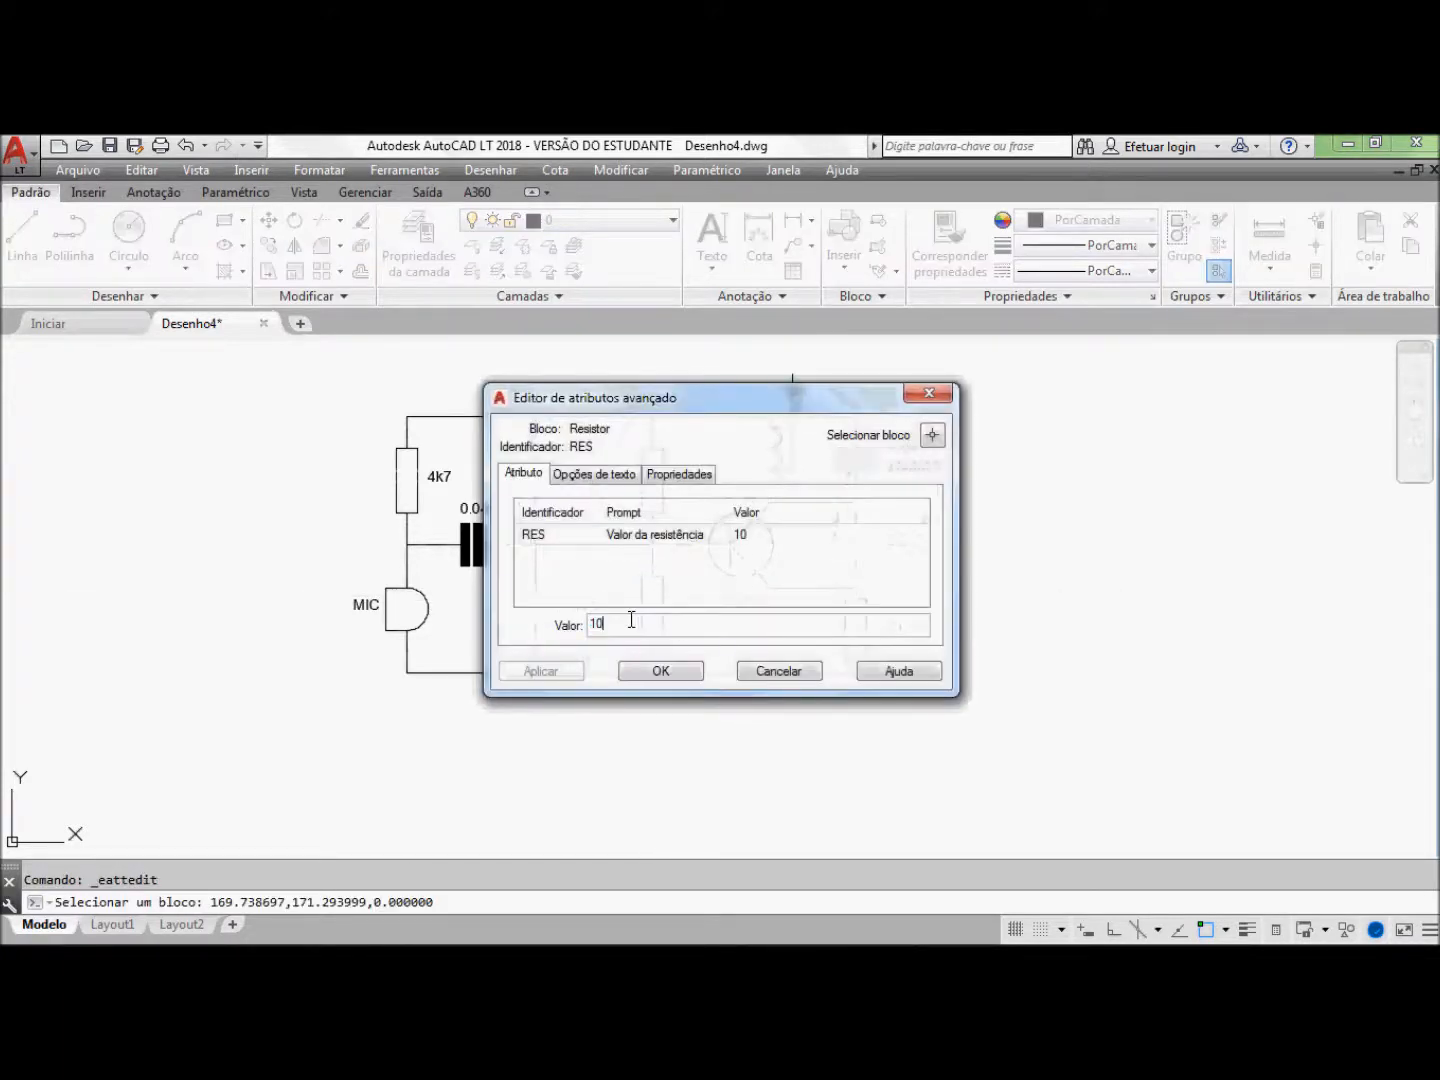
text(k)
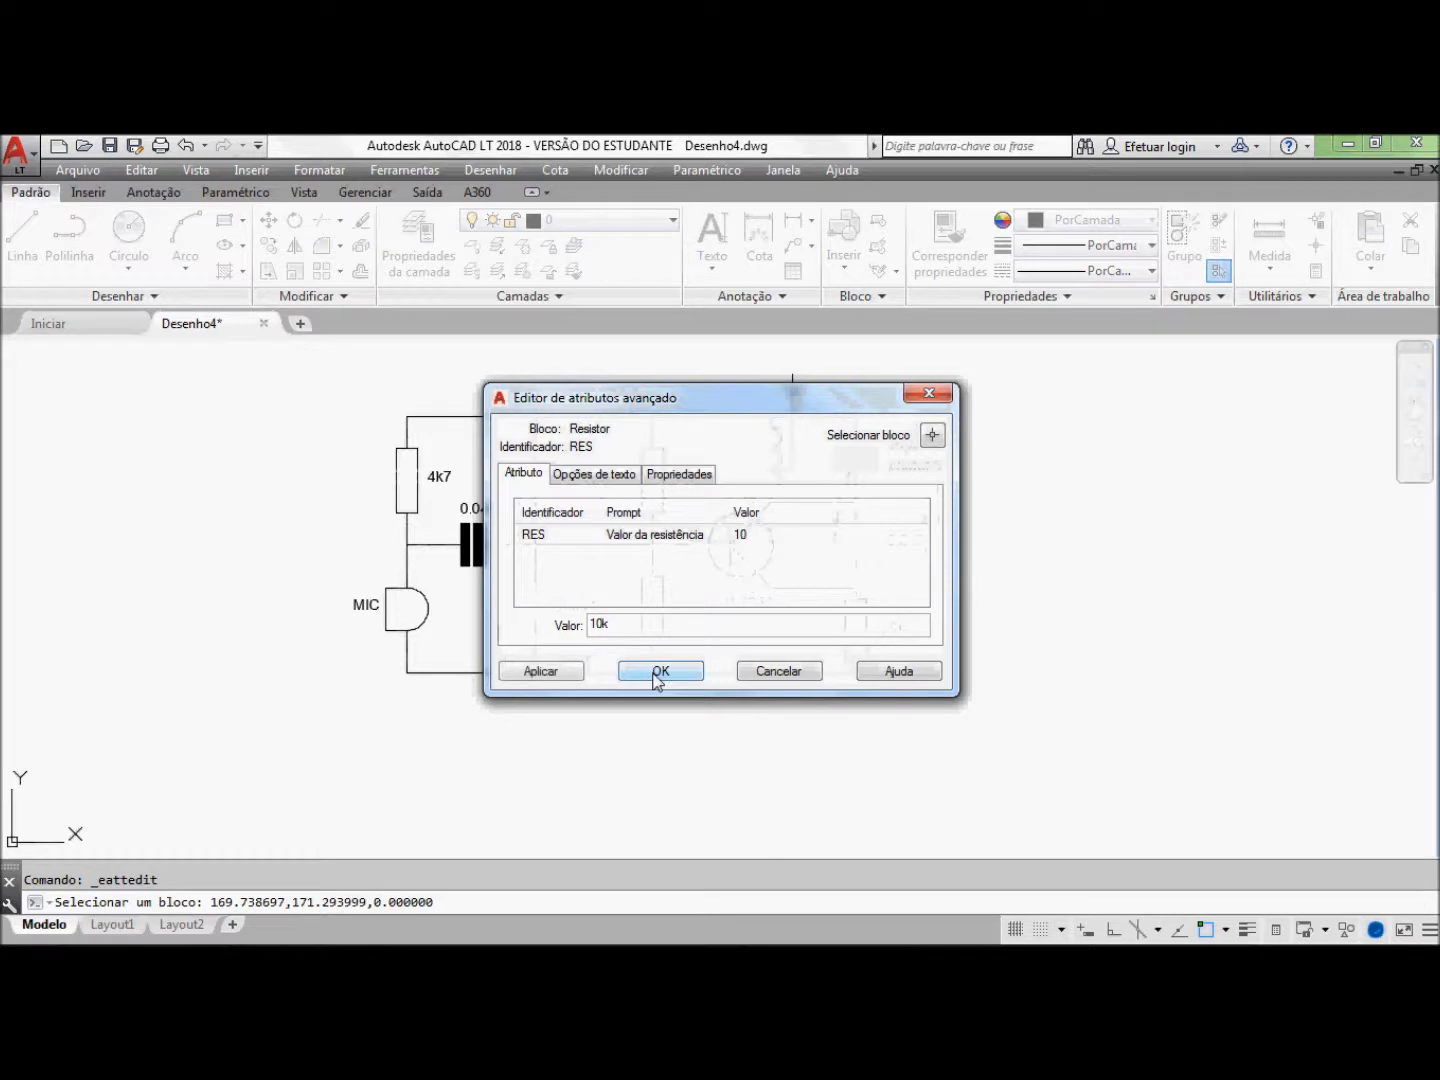
click(655, 674)
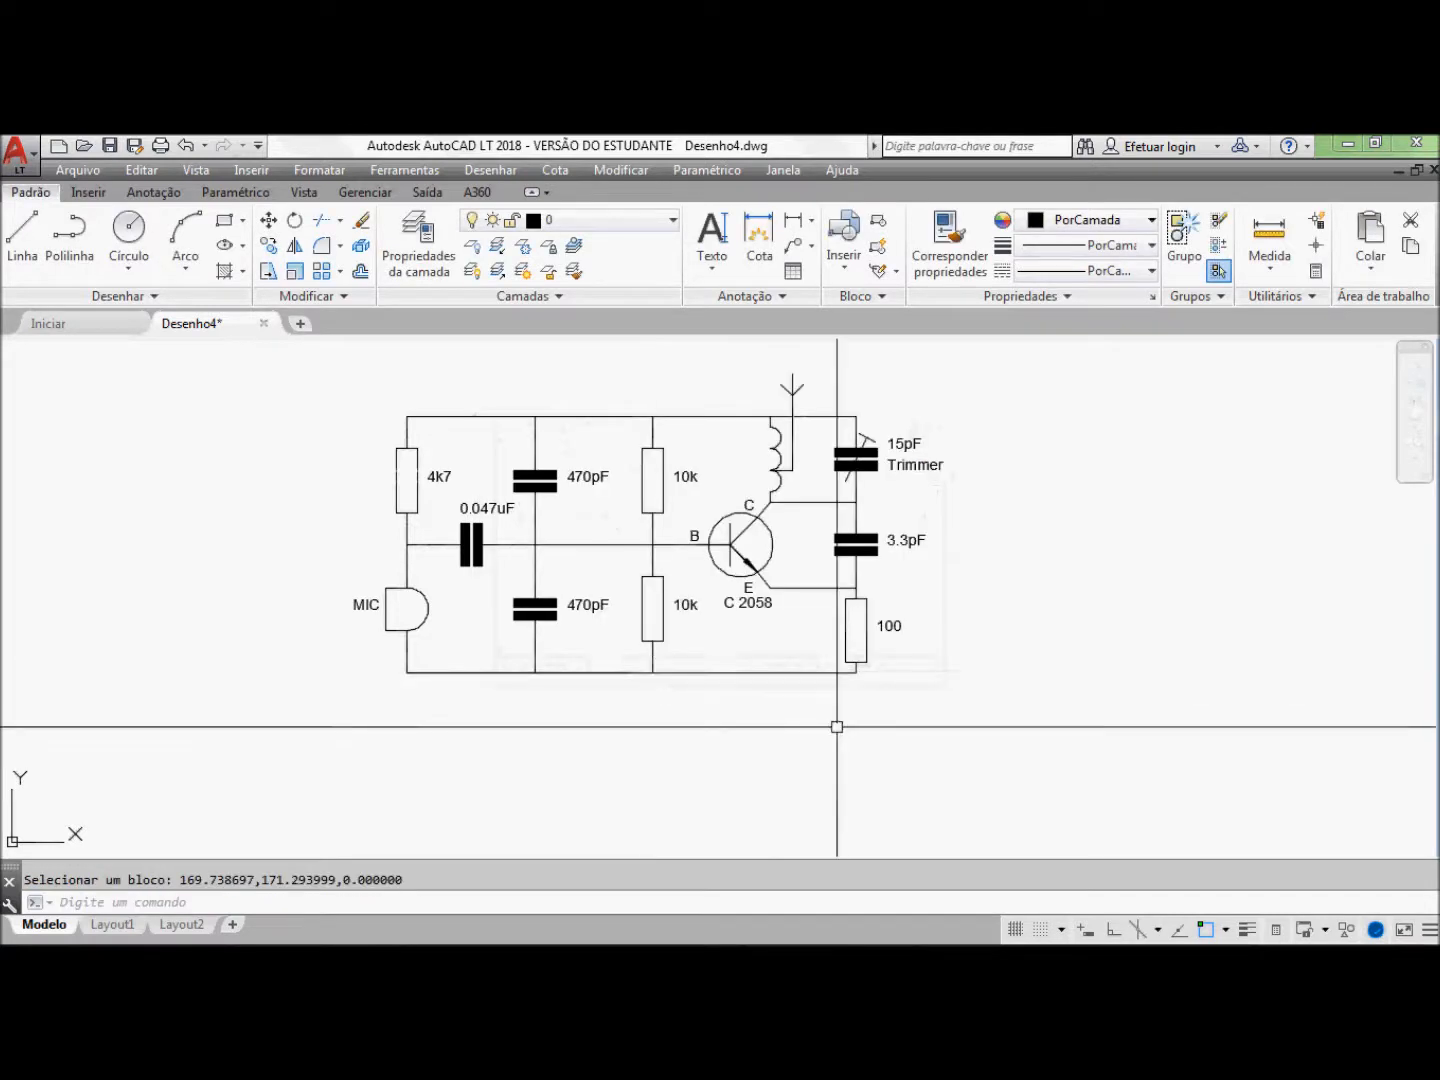